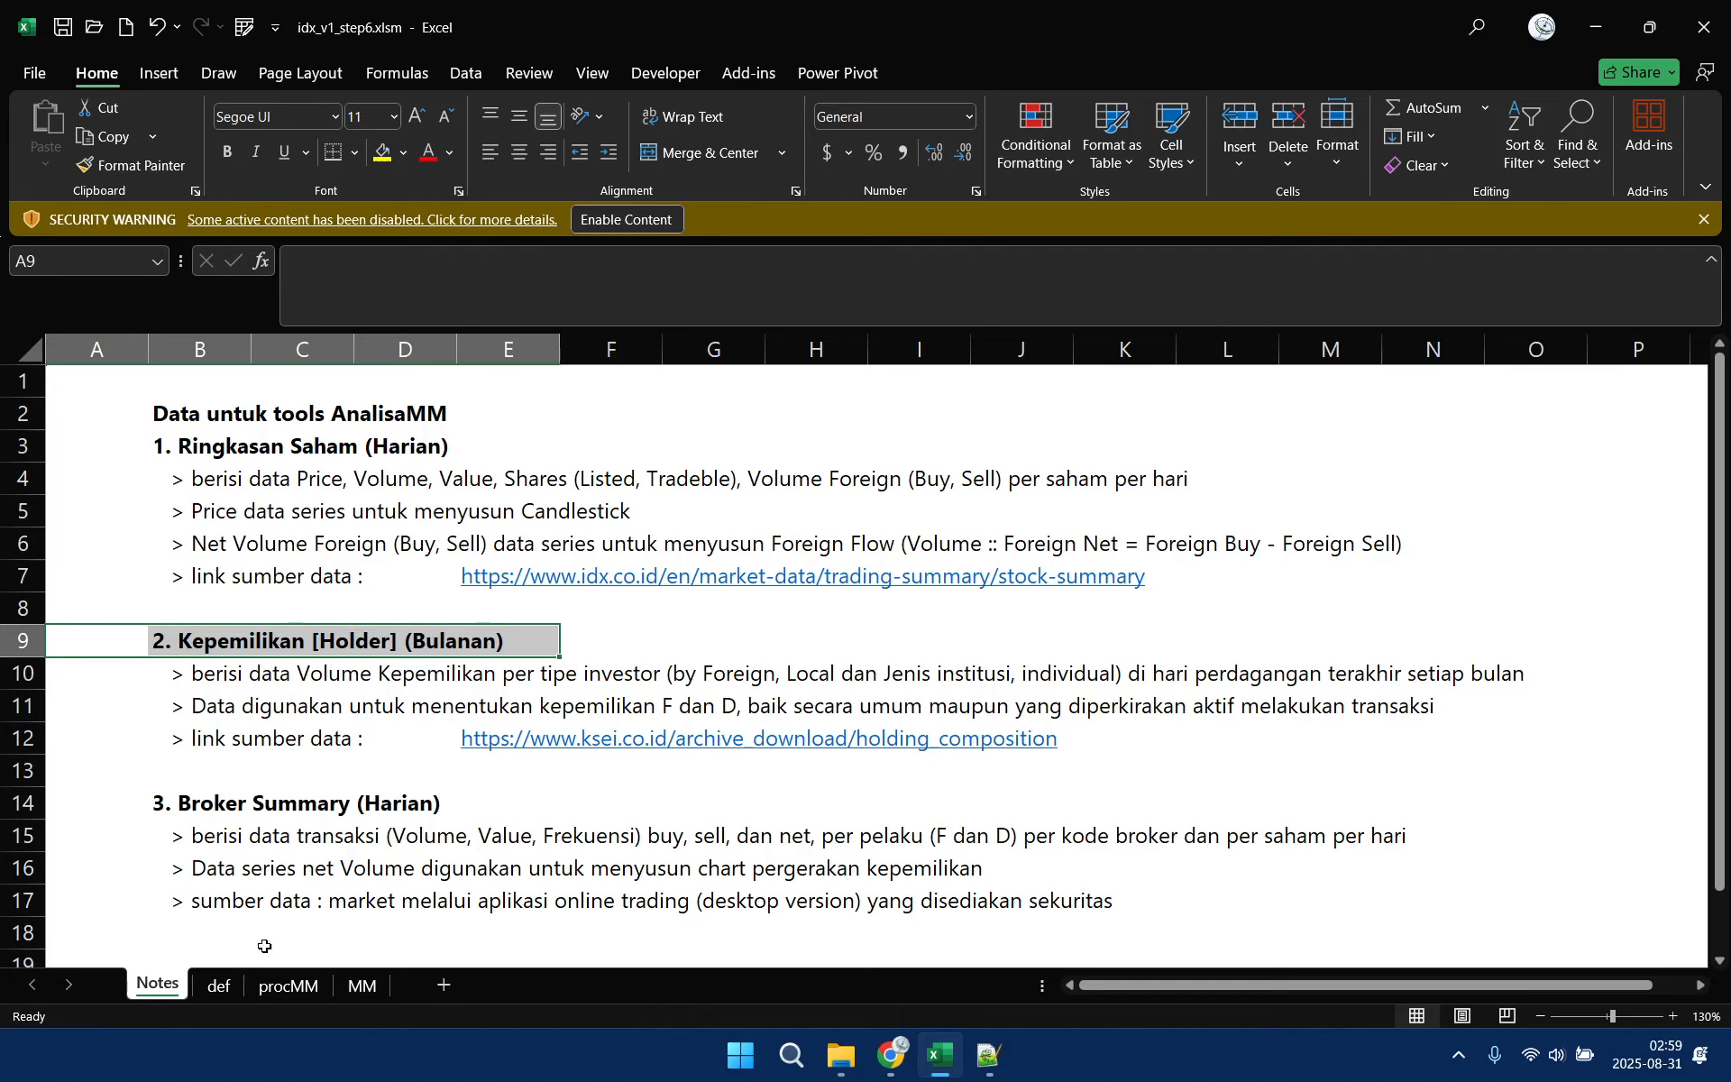
Select the HolderMonthly raw-data path on the def sheet, and switch to Chrome to open the bookmarked KSEI site
left_click(219, 986)
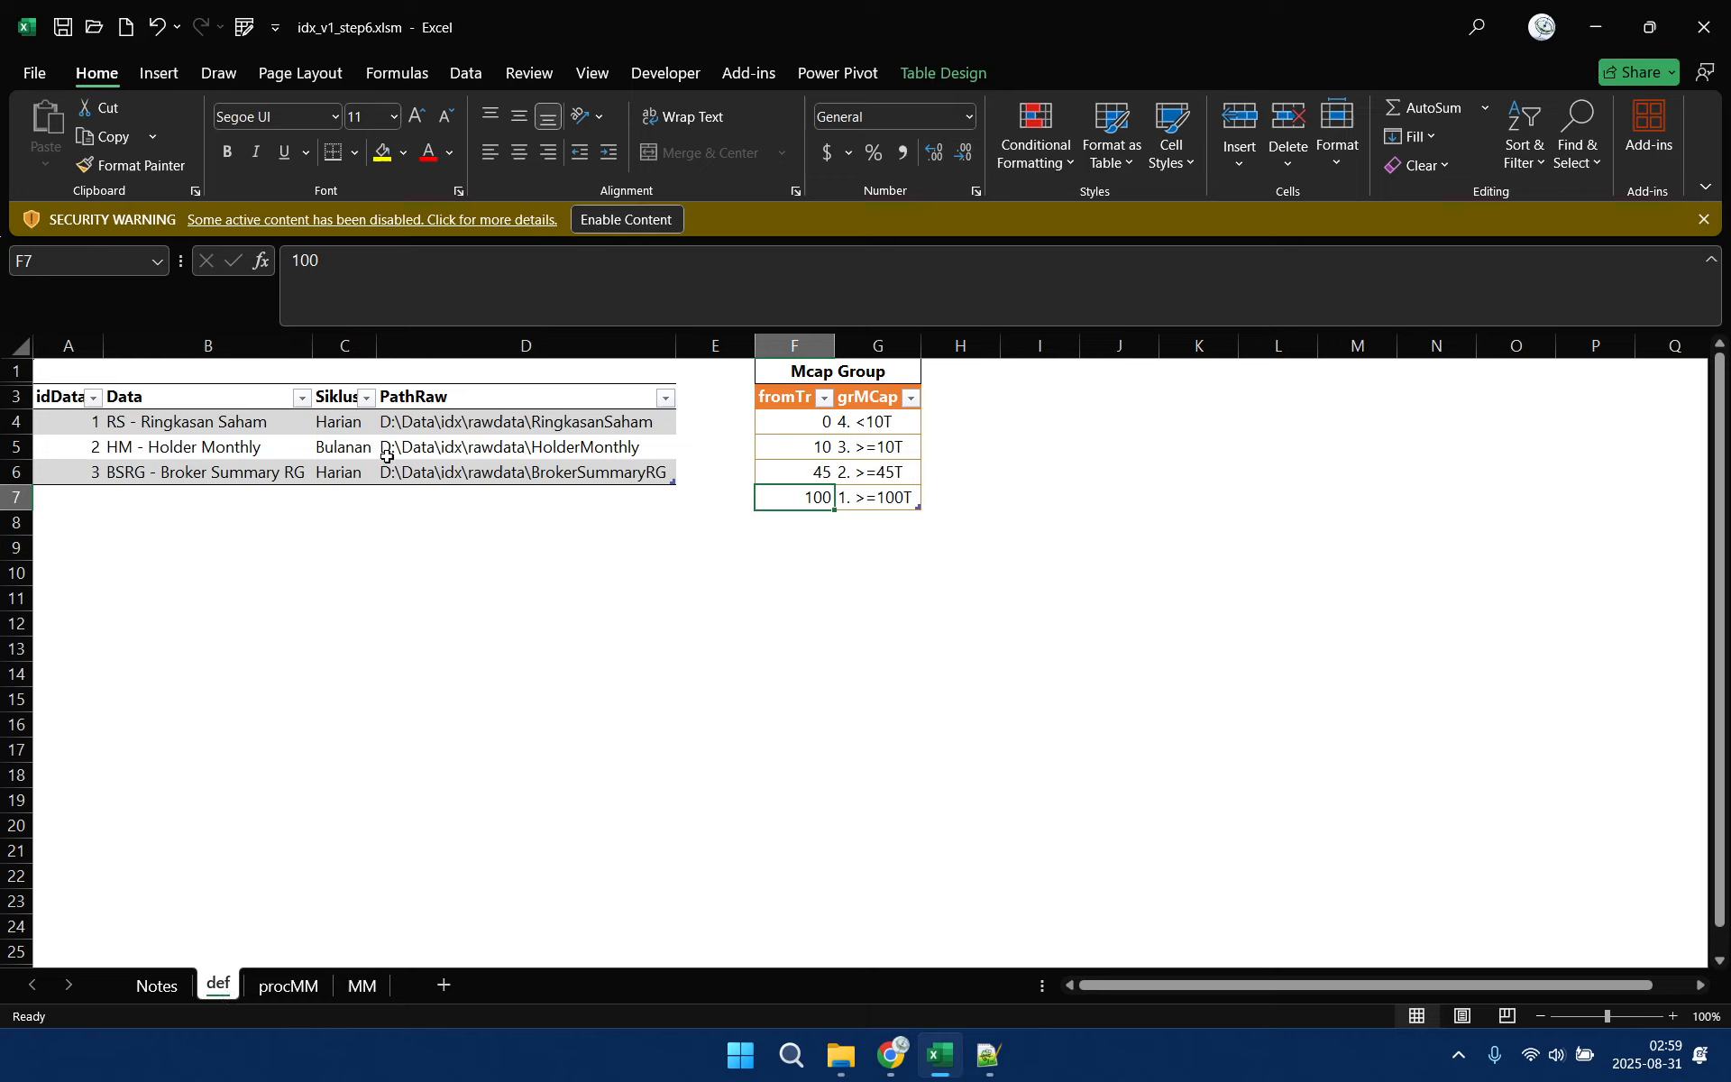
left_click(421, 454)
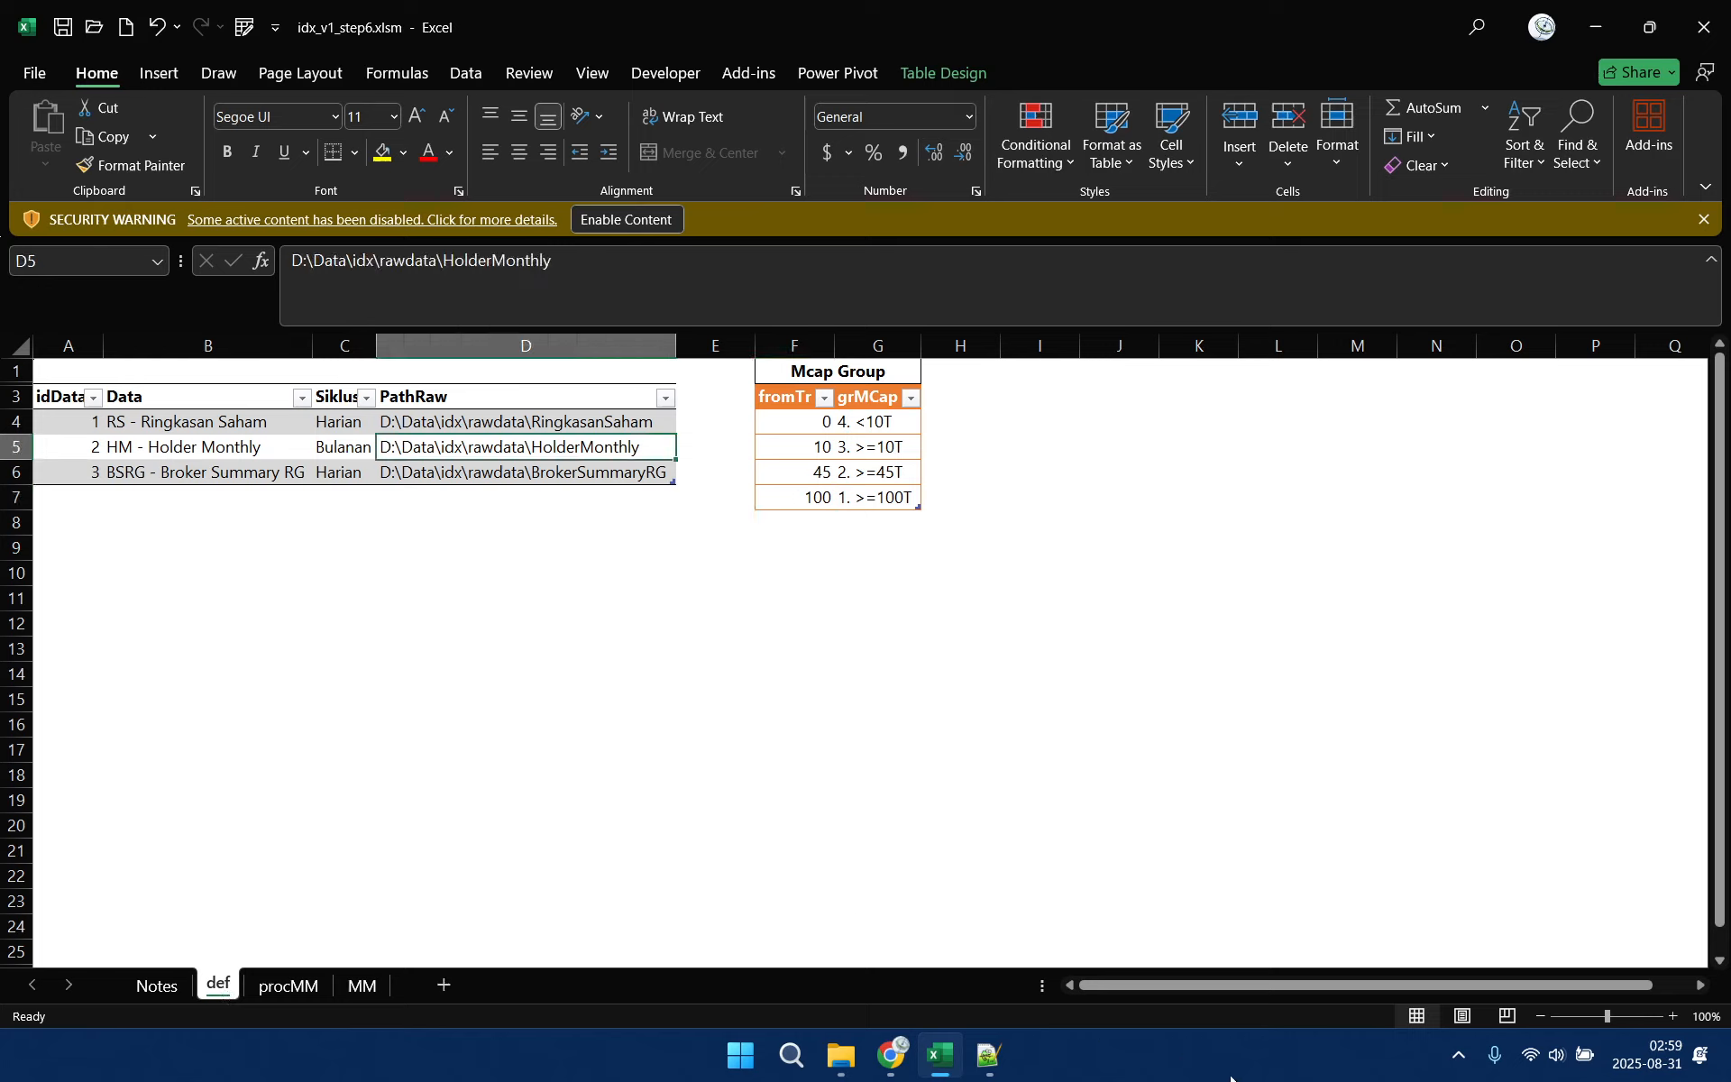
left_click(899, 1069)
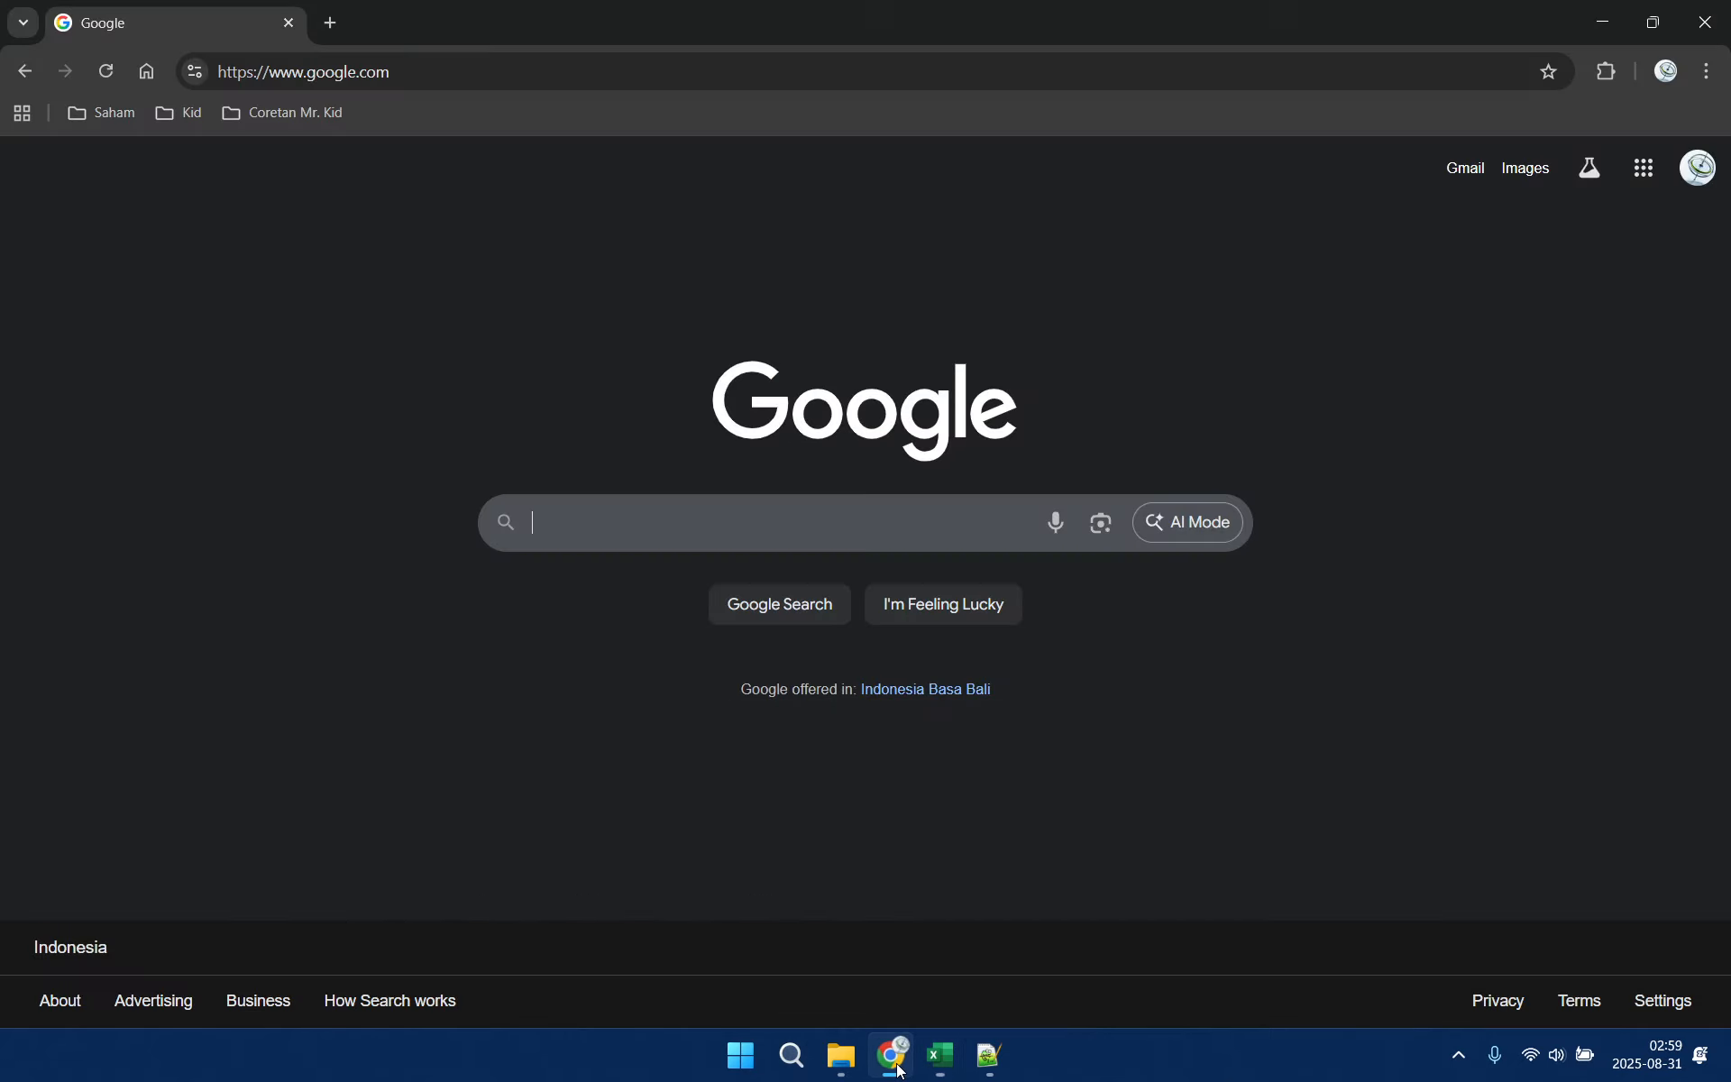
left_click(109, 114)
left_click(136, 168)
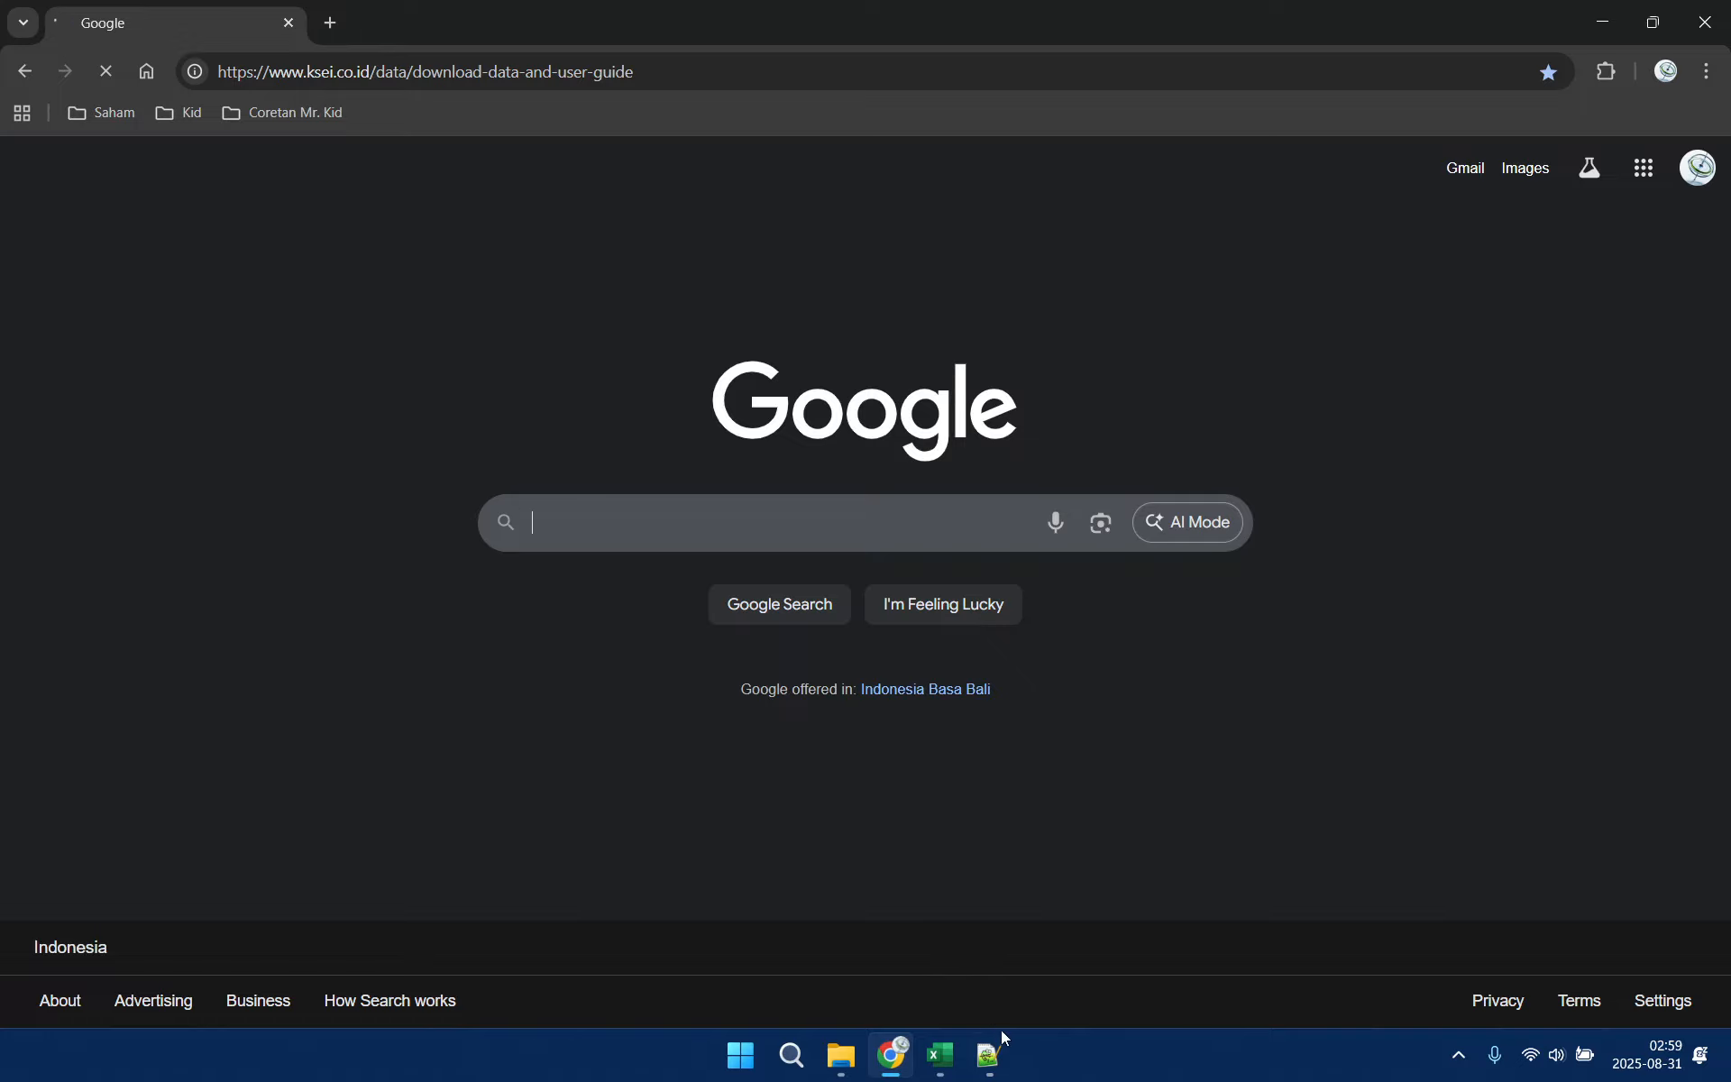
View KSEI's Unduh Kepemilikan Efek page, and open the PDF Acuan Data dan Informasi Pembentukan SID under Unduh Data & User Guide
mouse_move(992, 1067)
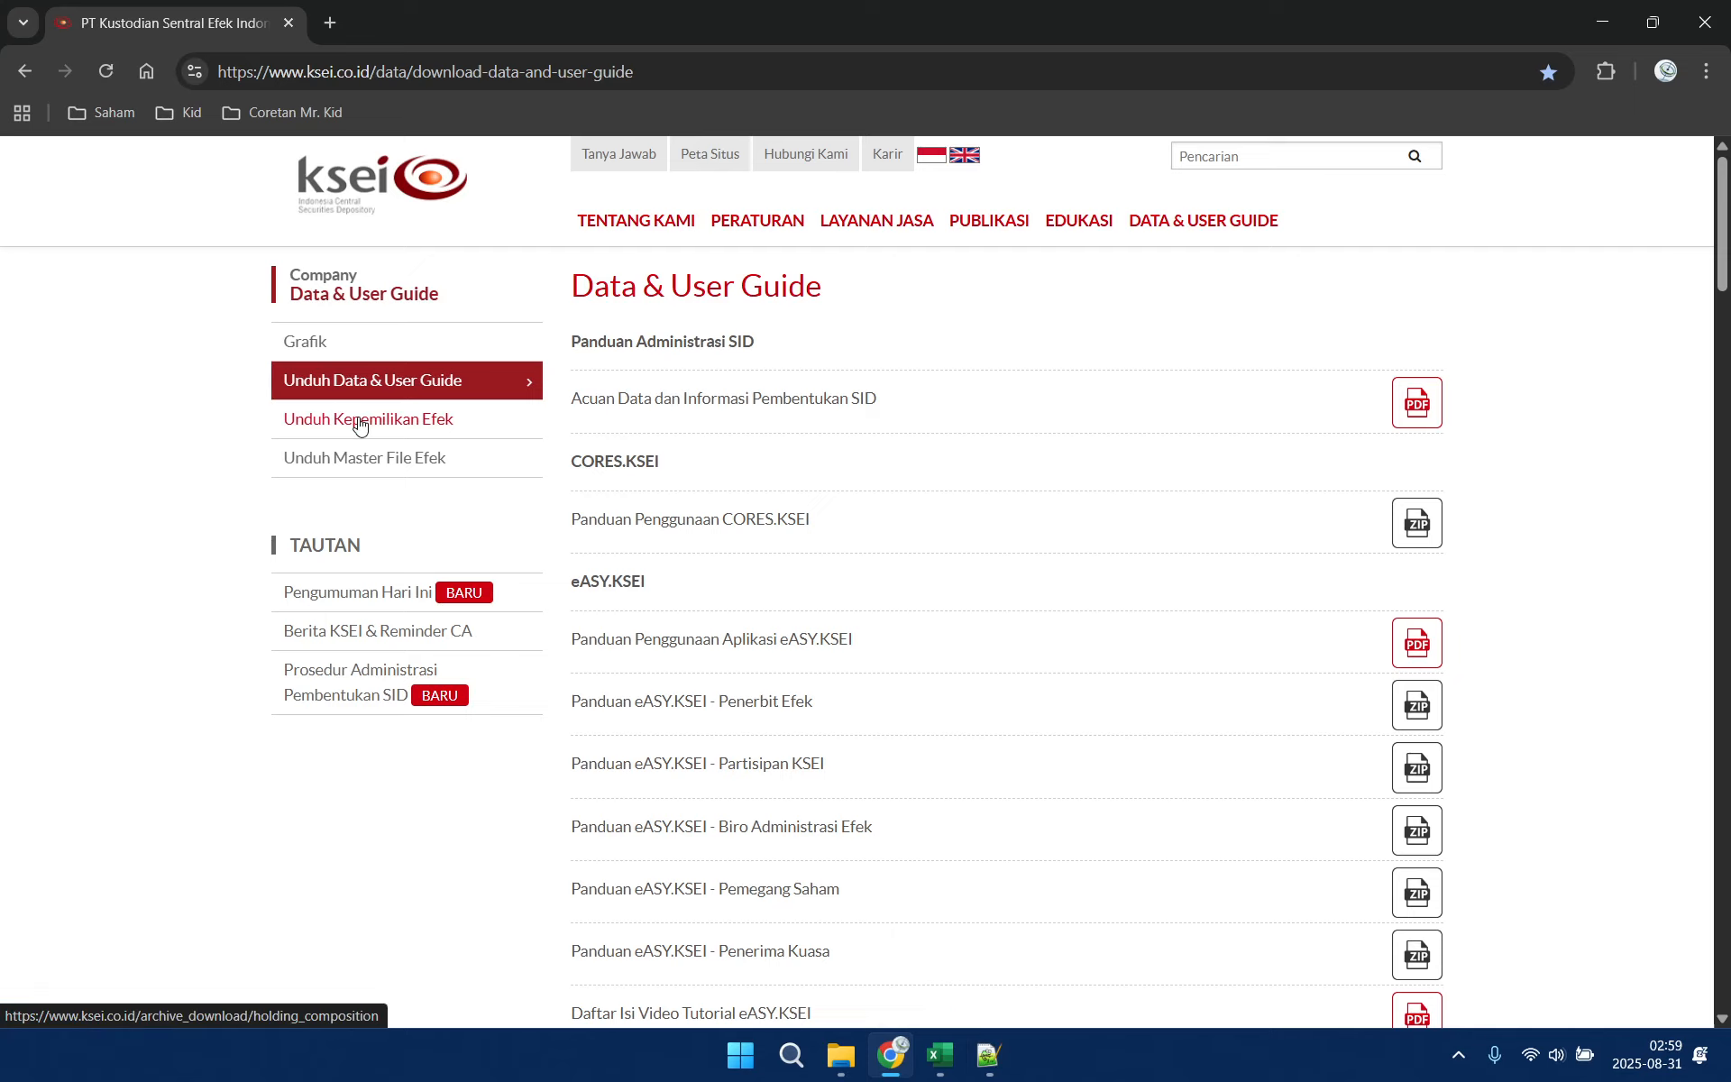
left_click(363, 424)
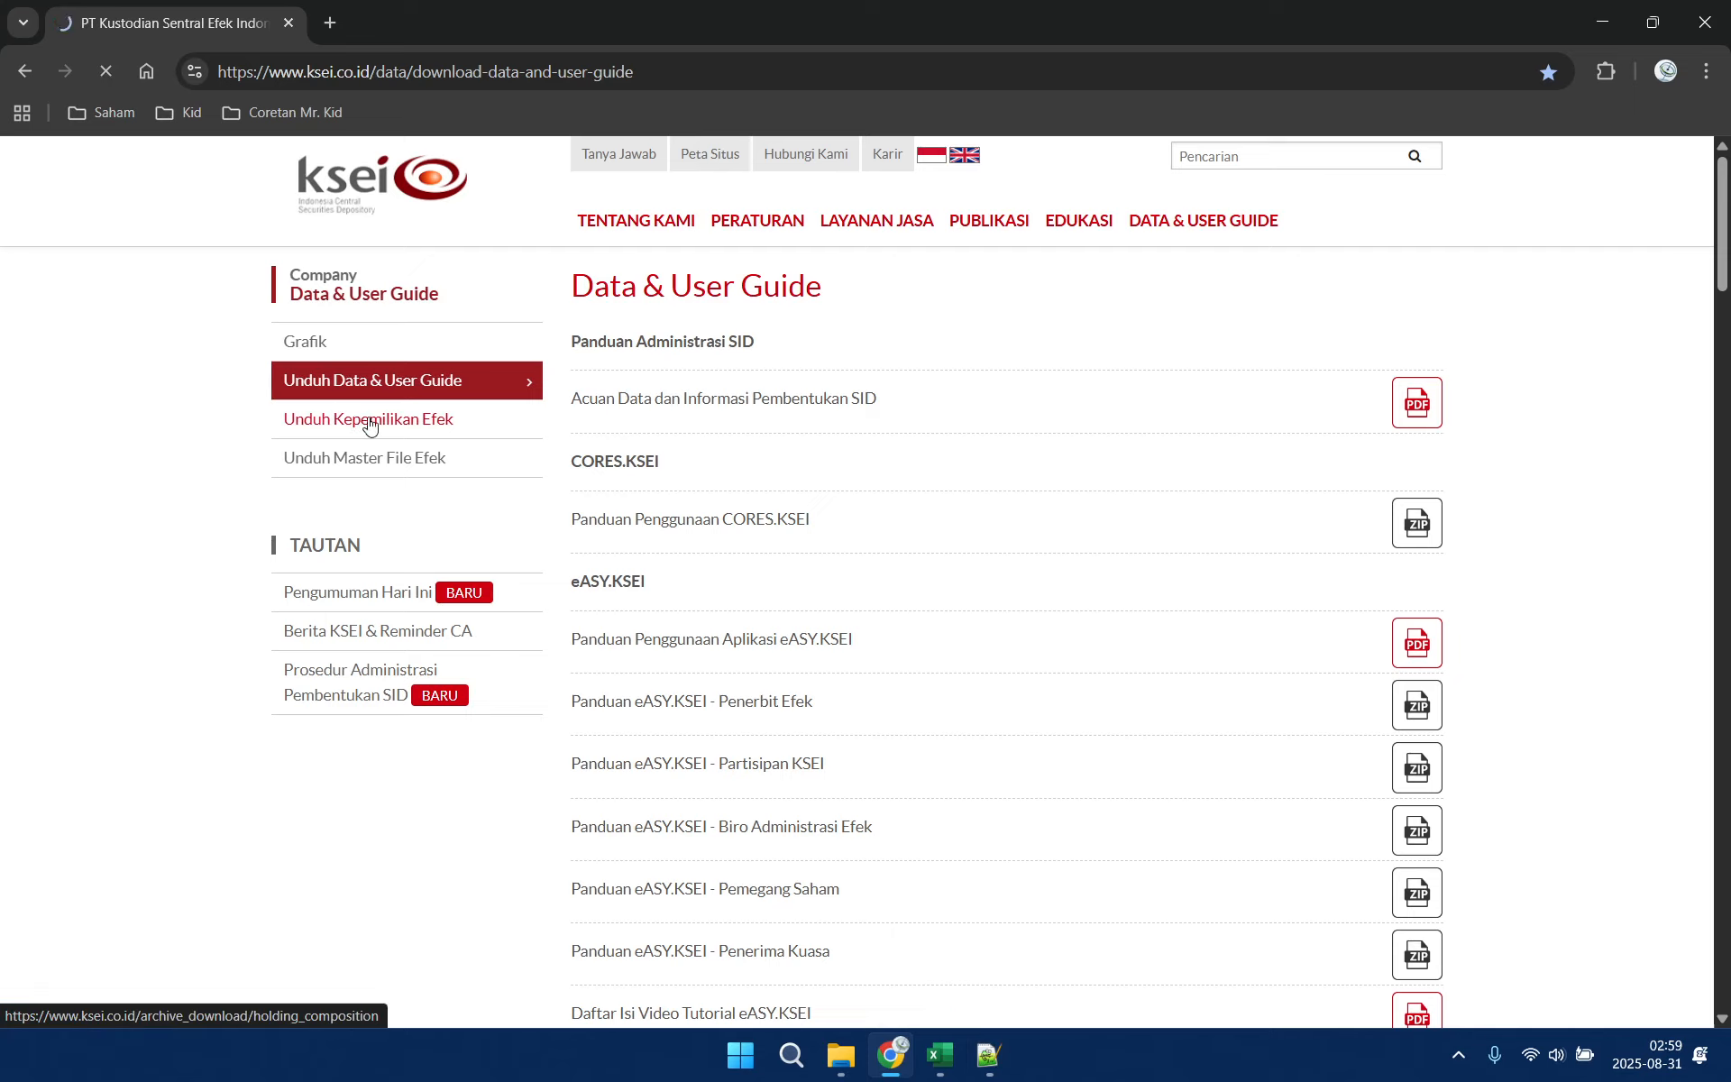
left_click(433, 388)
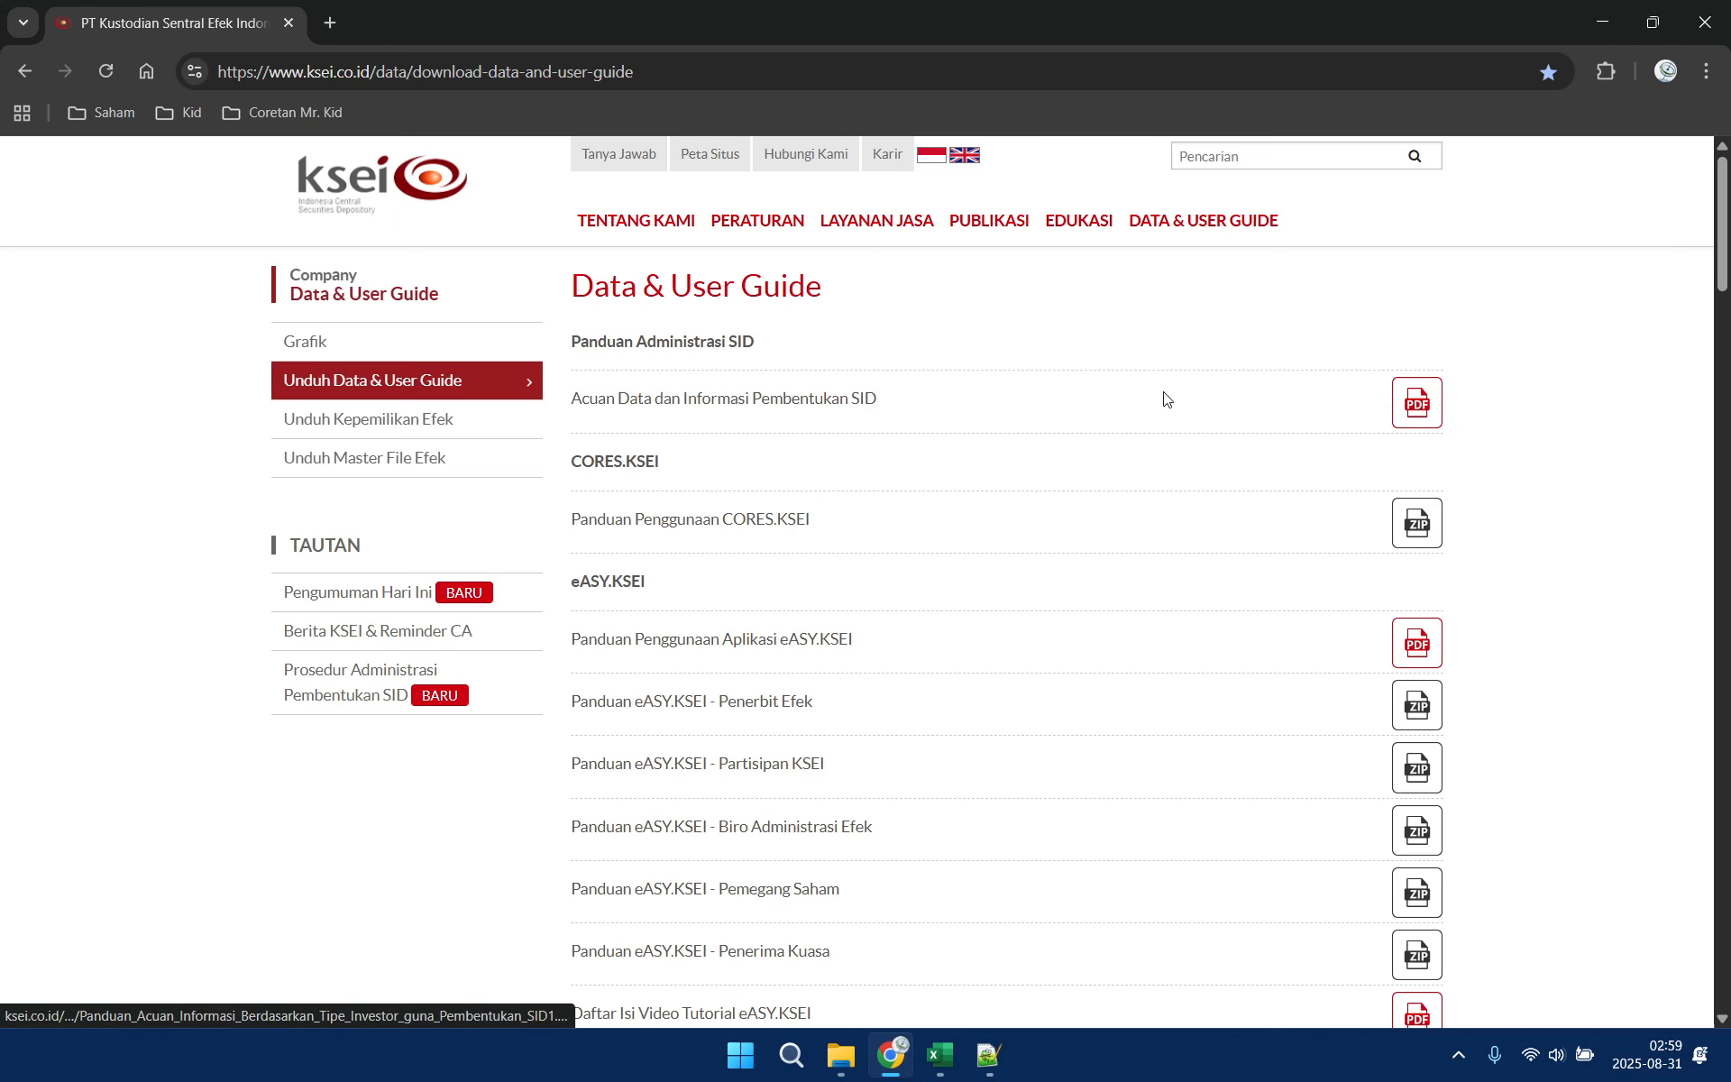
left_click(1412, 413)
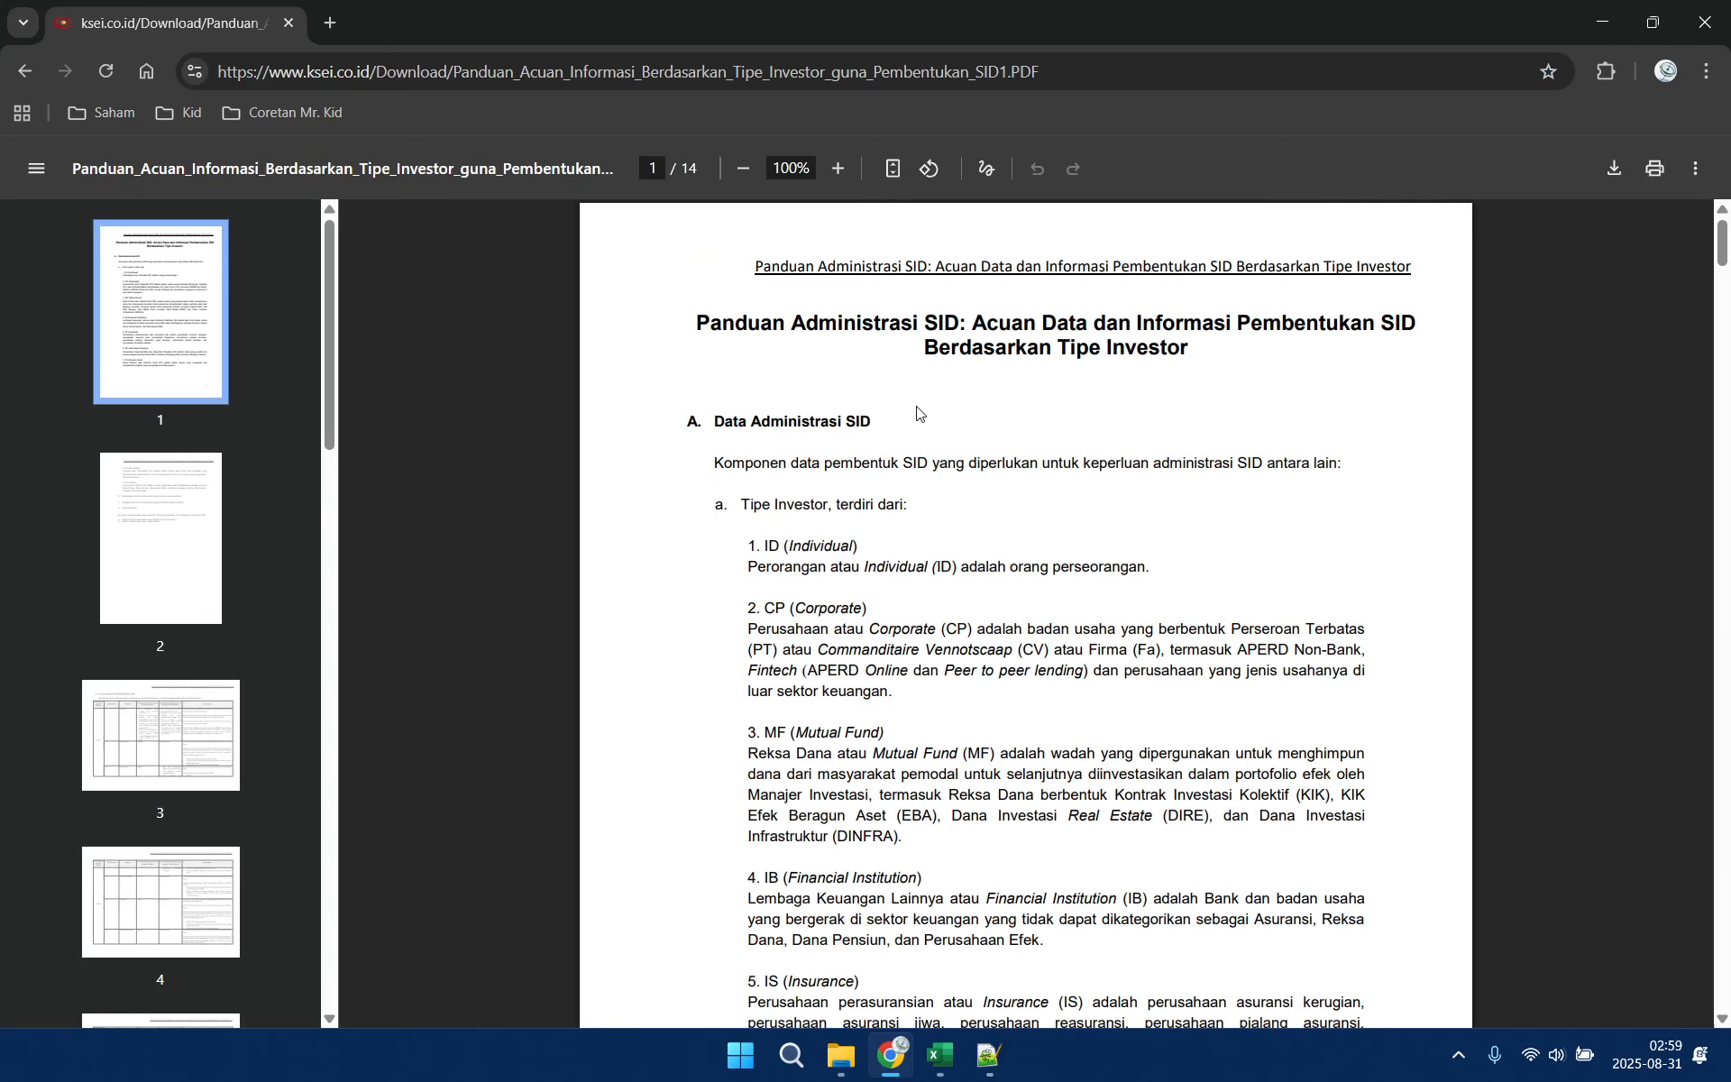
Compare the guide's investor types with the Local and Foreign column names in the header of Balancepos20241230.txt in Notepad++
left_click(988, 1055)
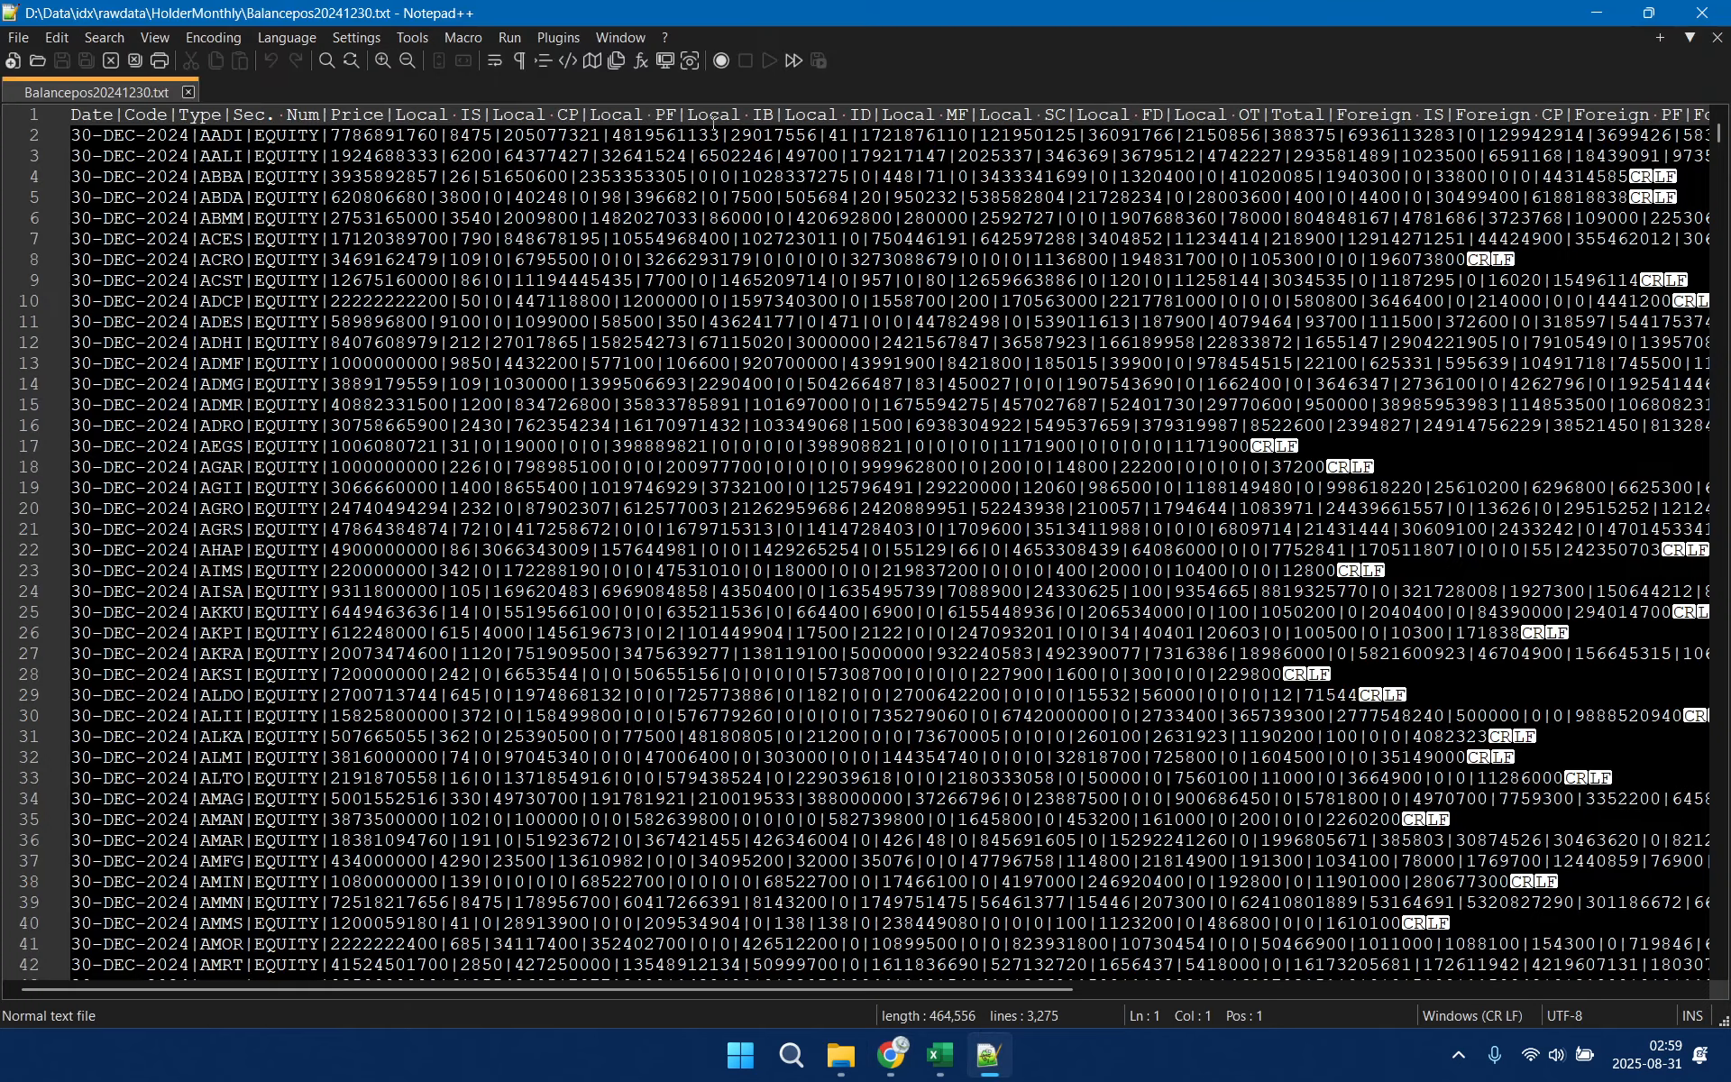
left_click(891, 1055)
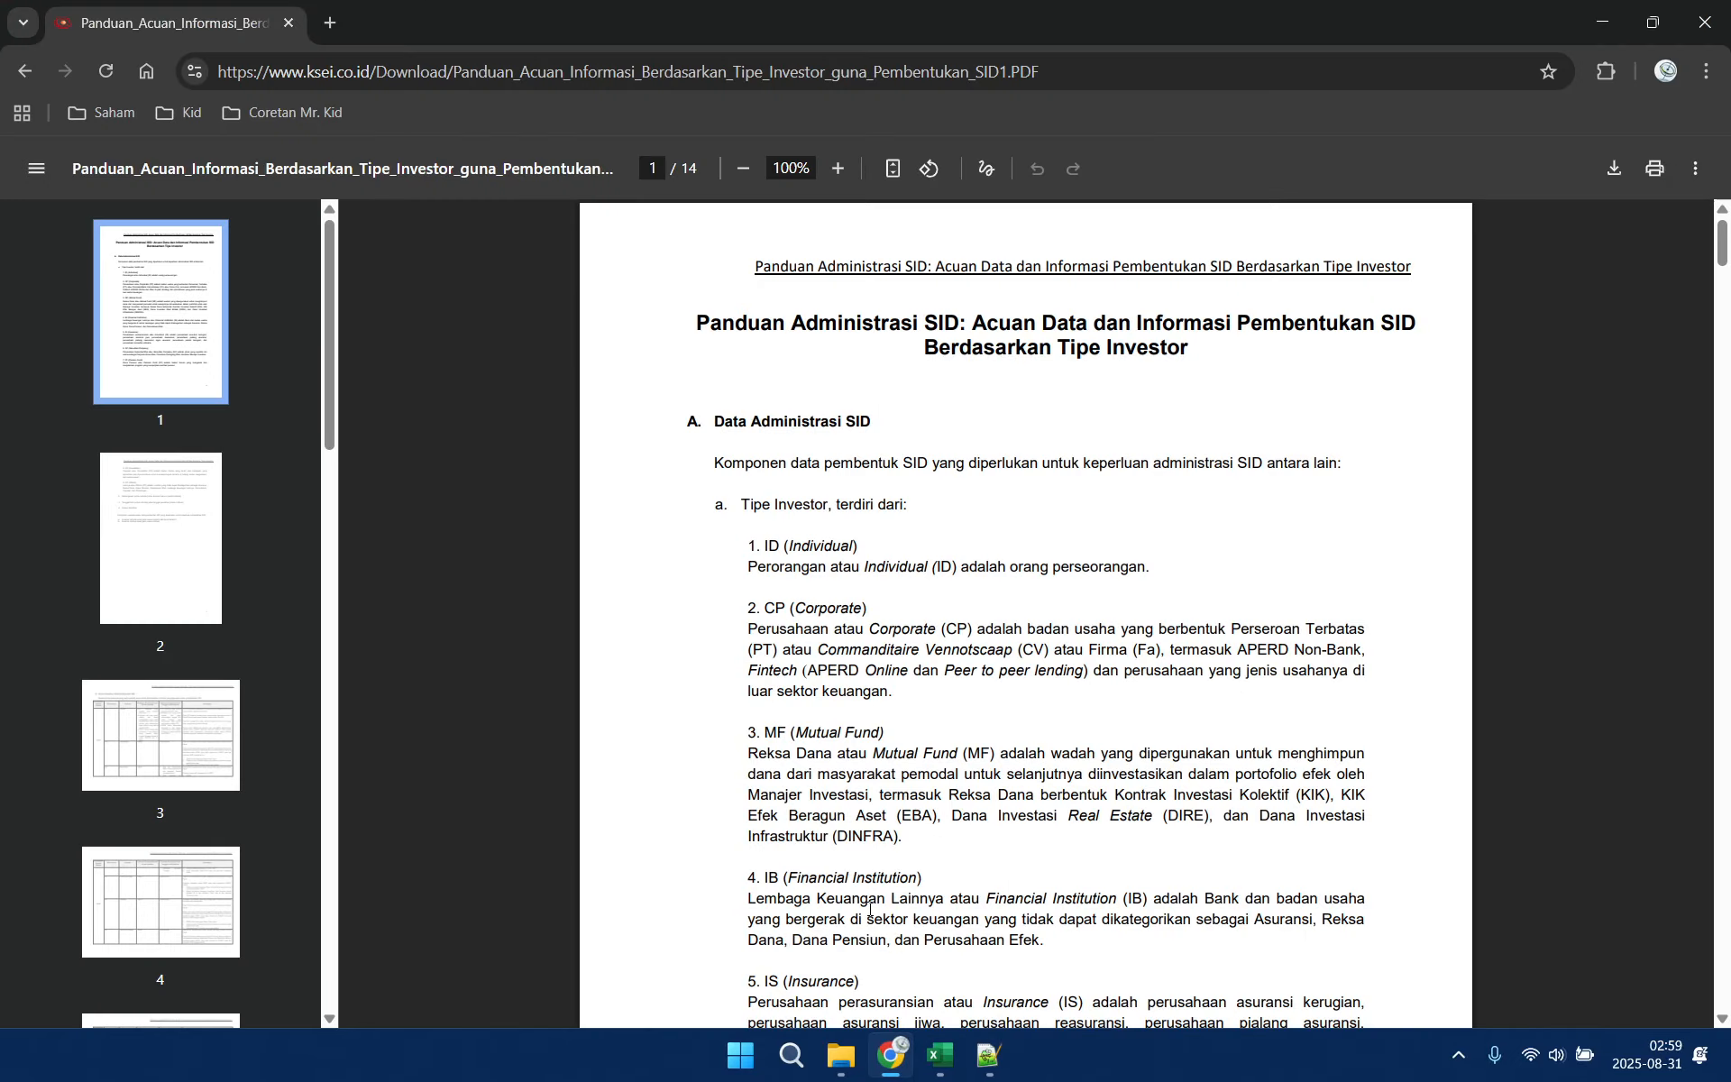
left_click(988, 1055)
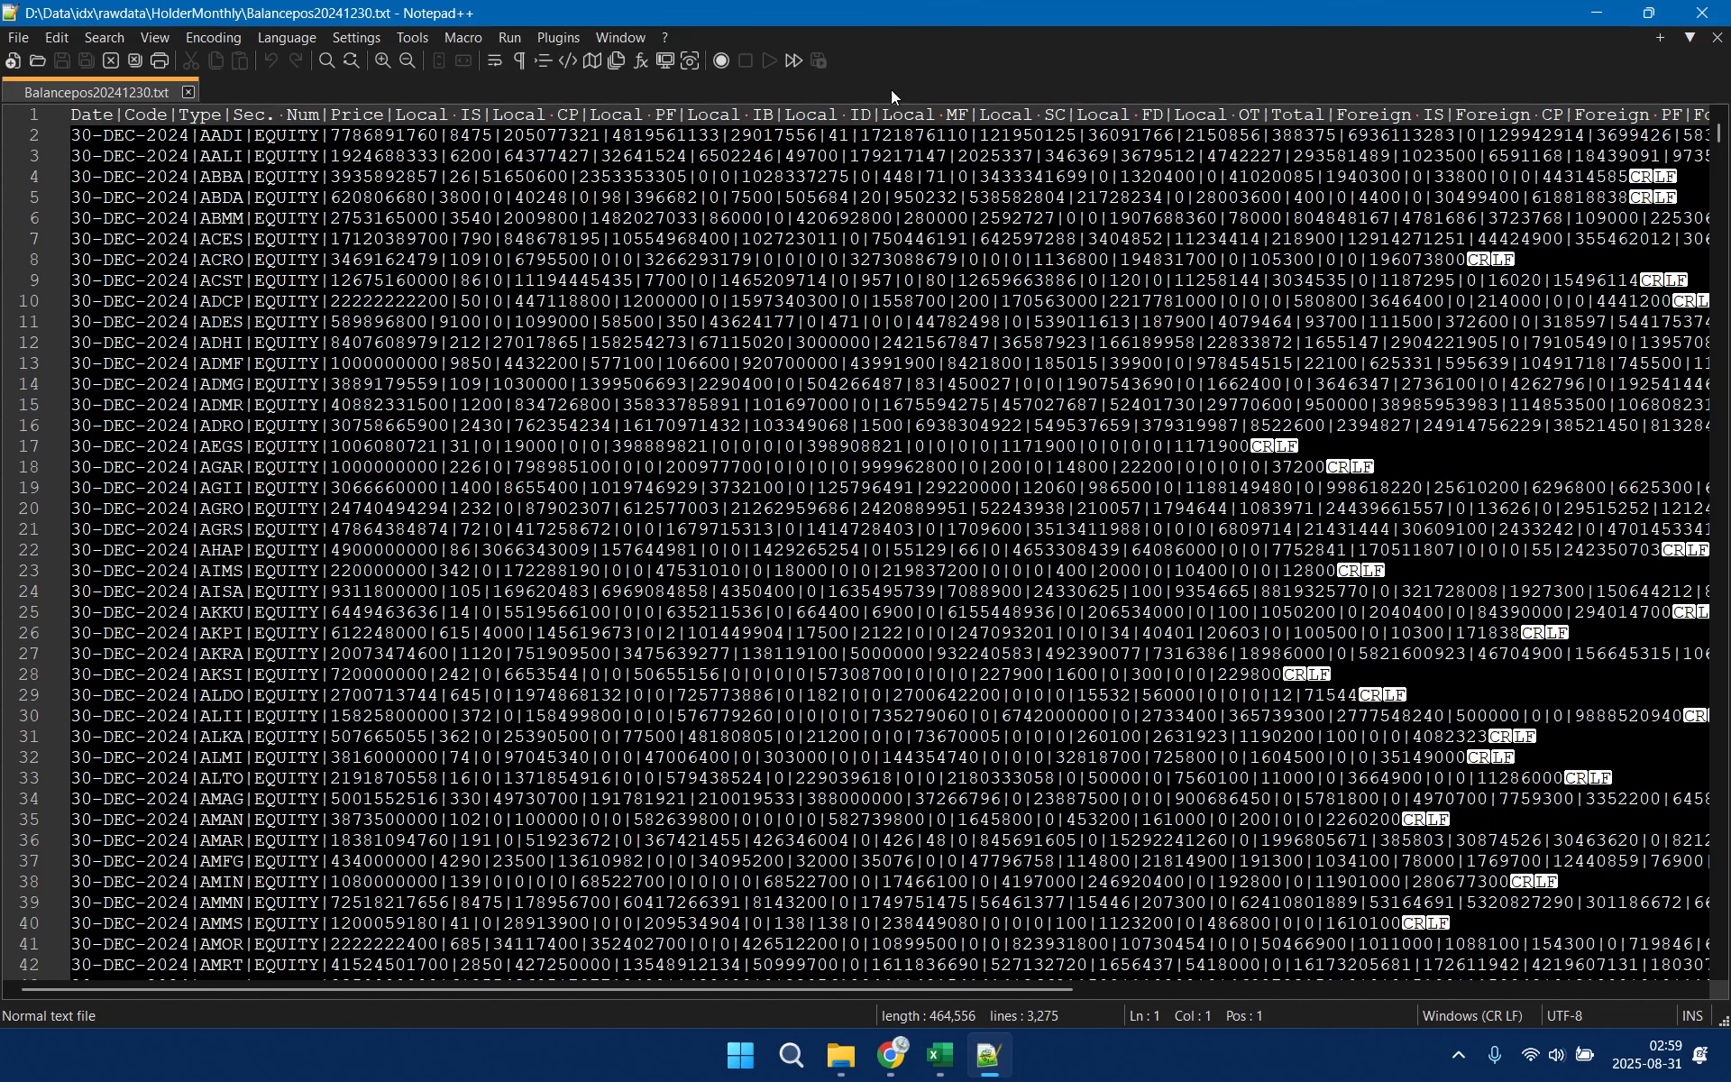
double_click(915, 117)
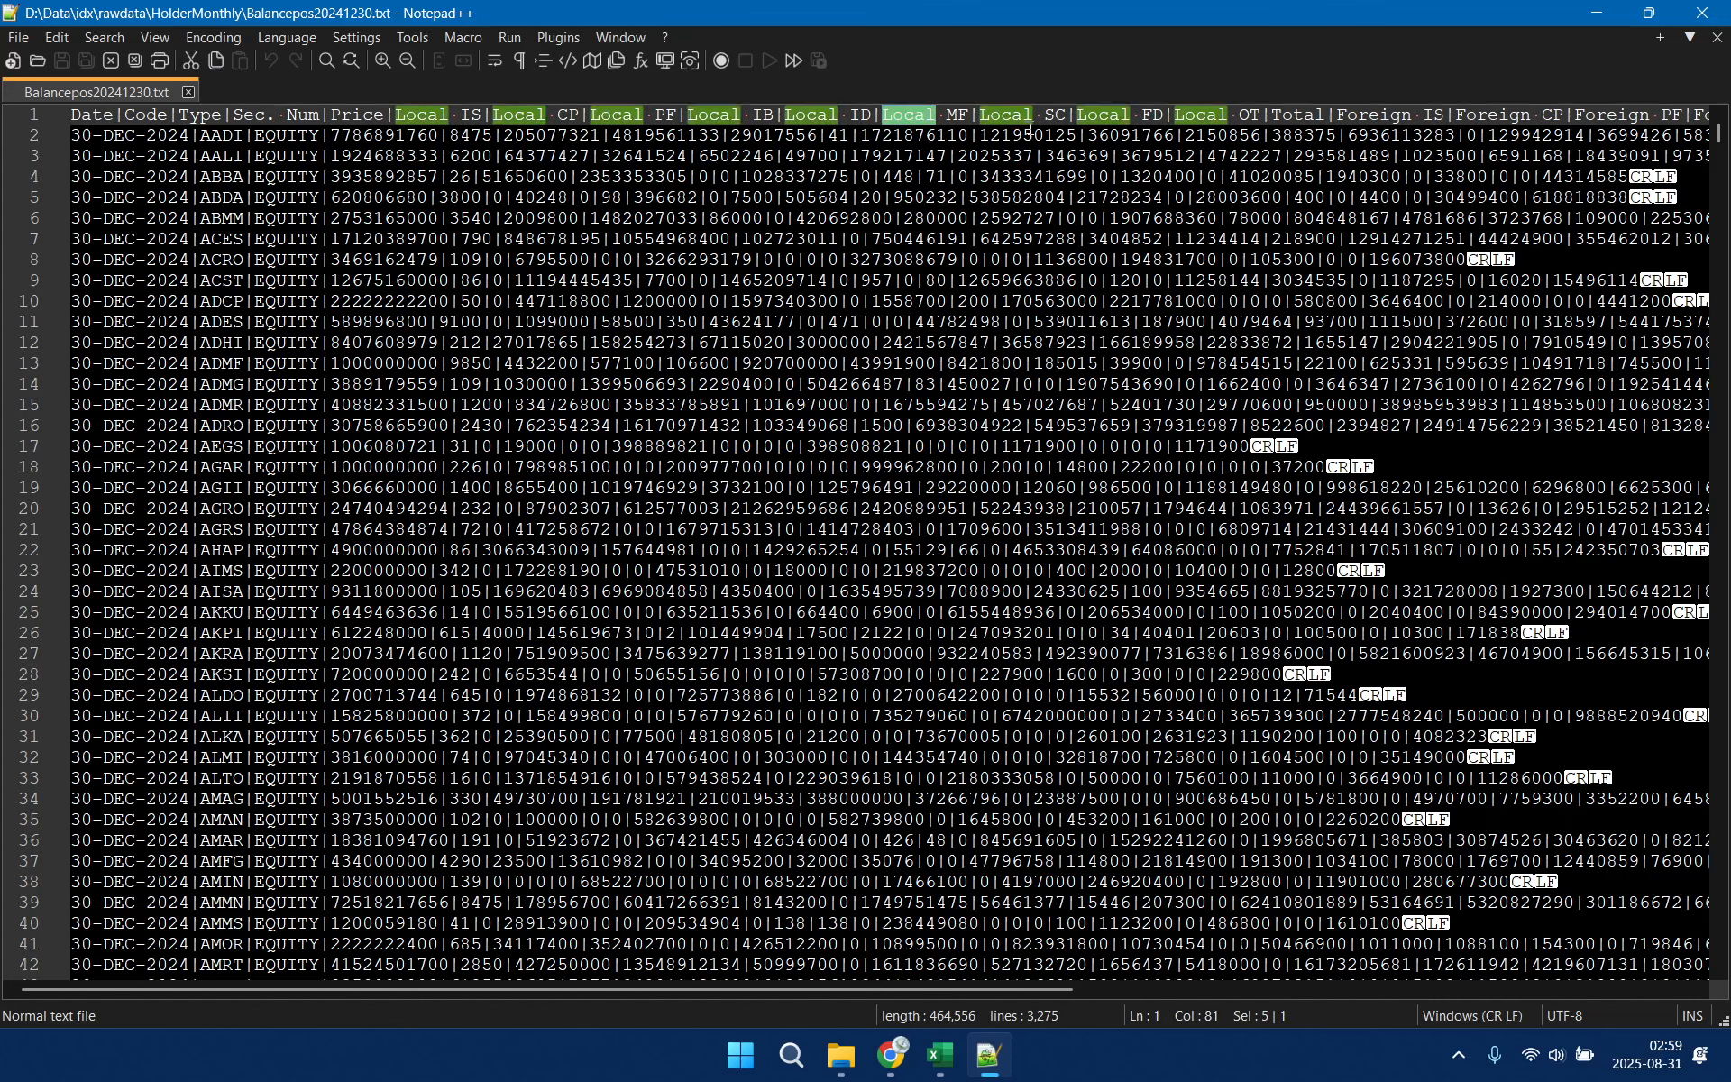
double_click(1408, 117)
In a new Chrome tab, open IDX's Digital Statistic table Daily Trading by Type of Investor, under Equity Trading by Investor
left_click(891, 1055)
left_click(336, 23)
left_click(107, 113)
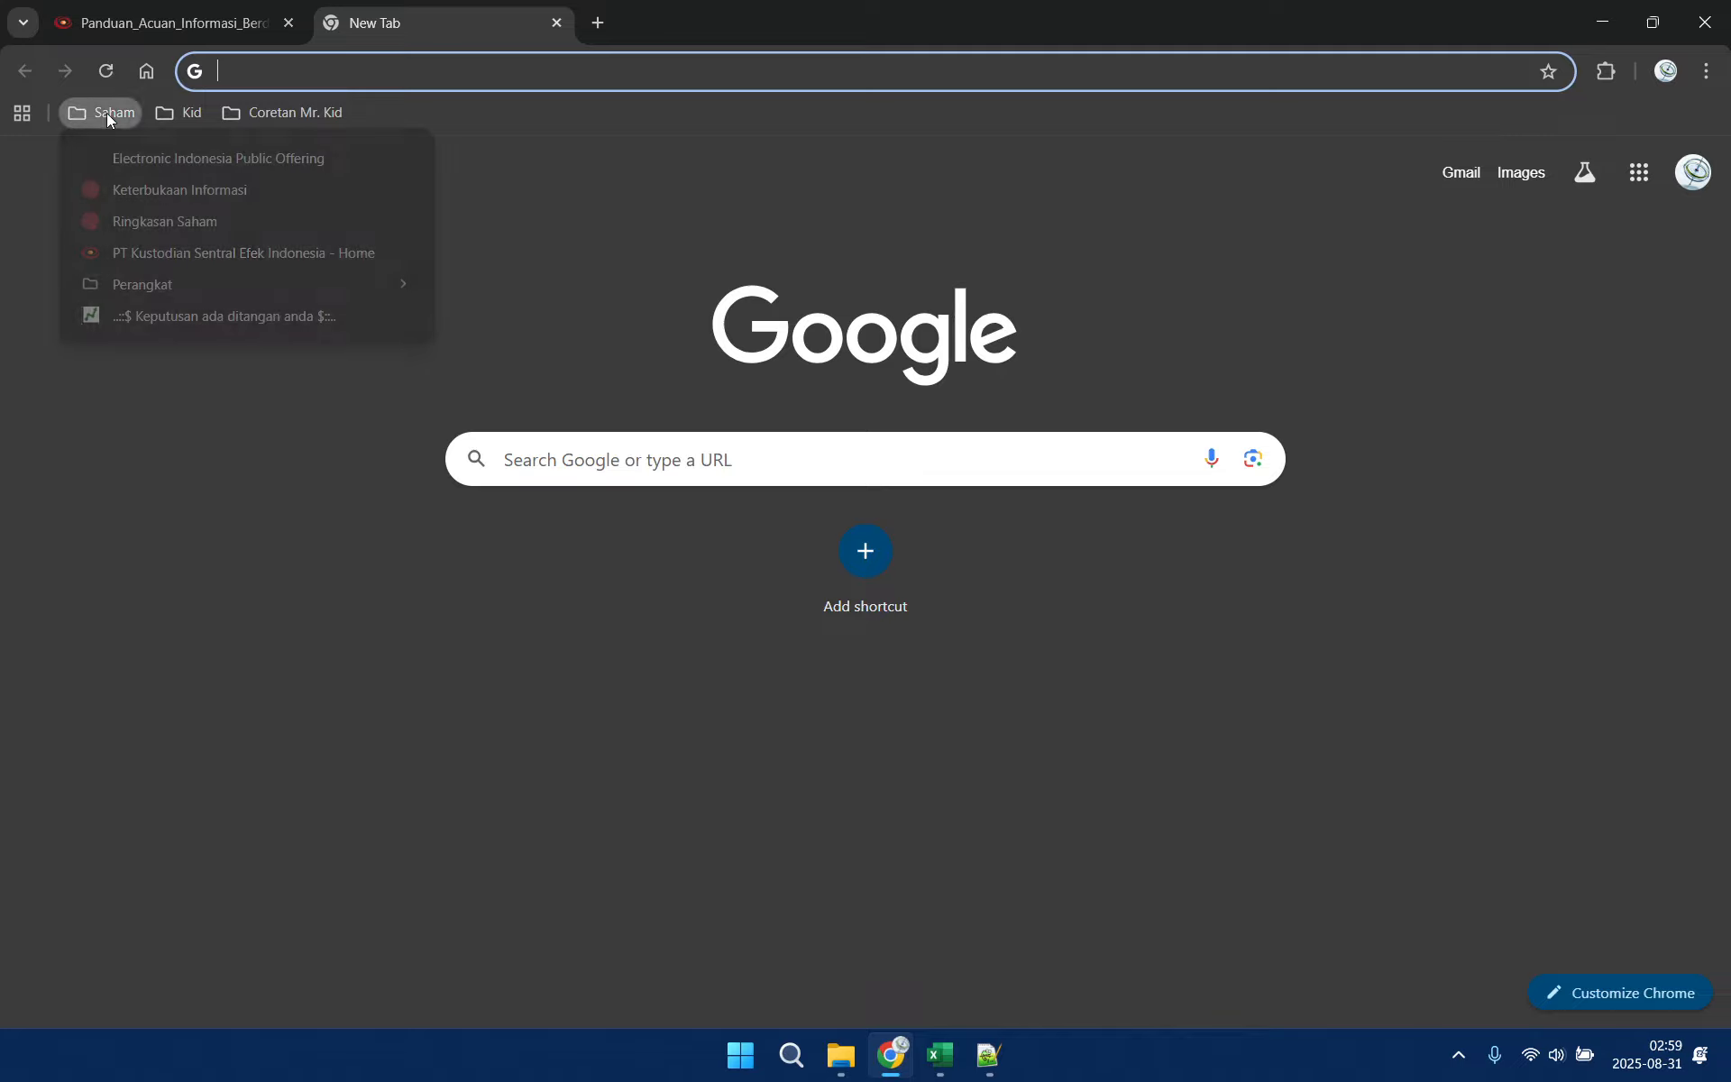
left_click(151, 224)
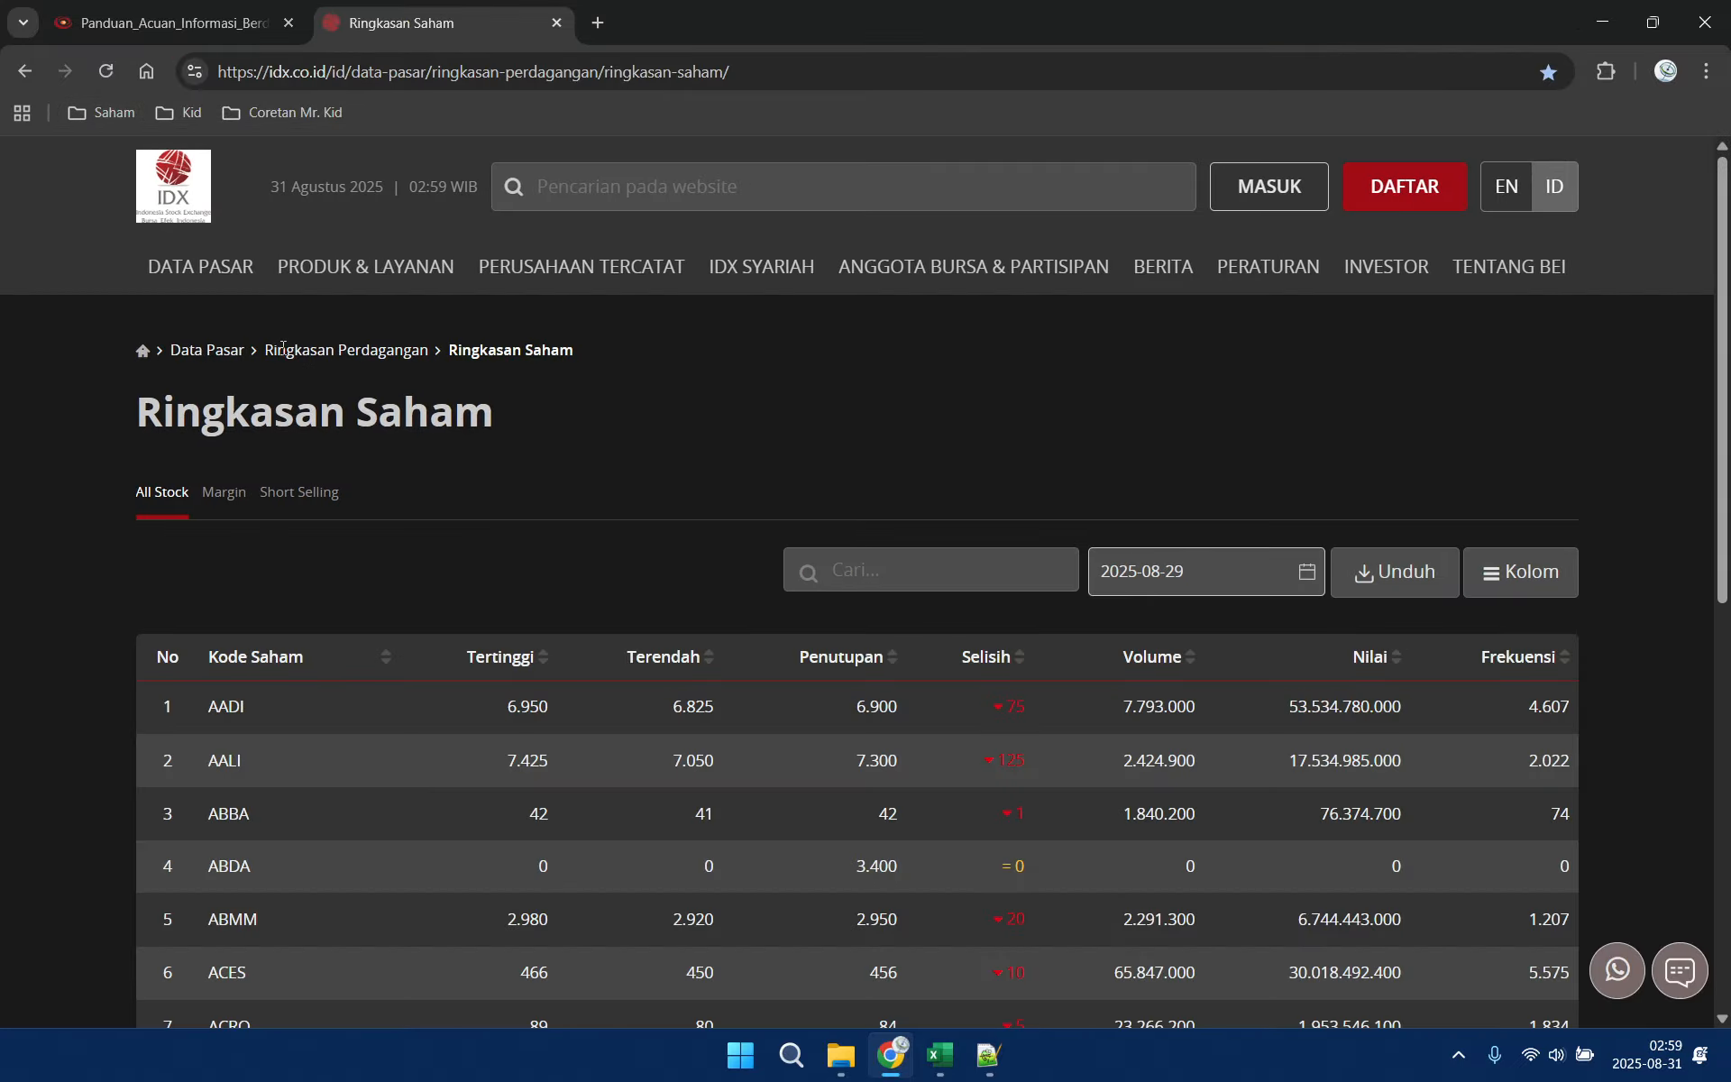
mouse_move(222, 285)
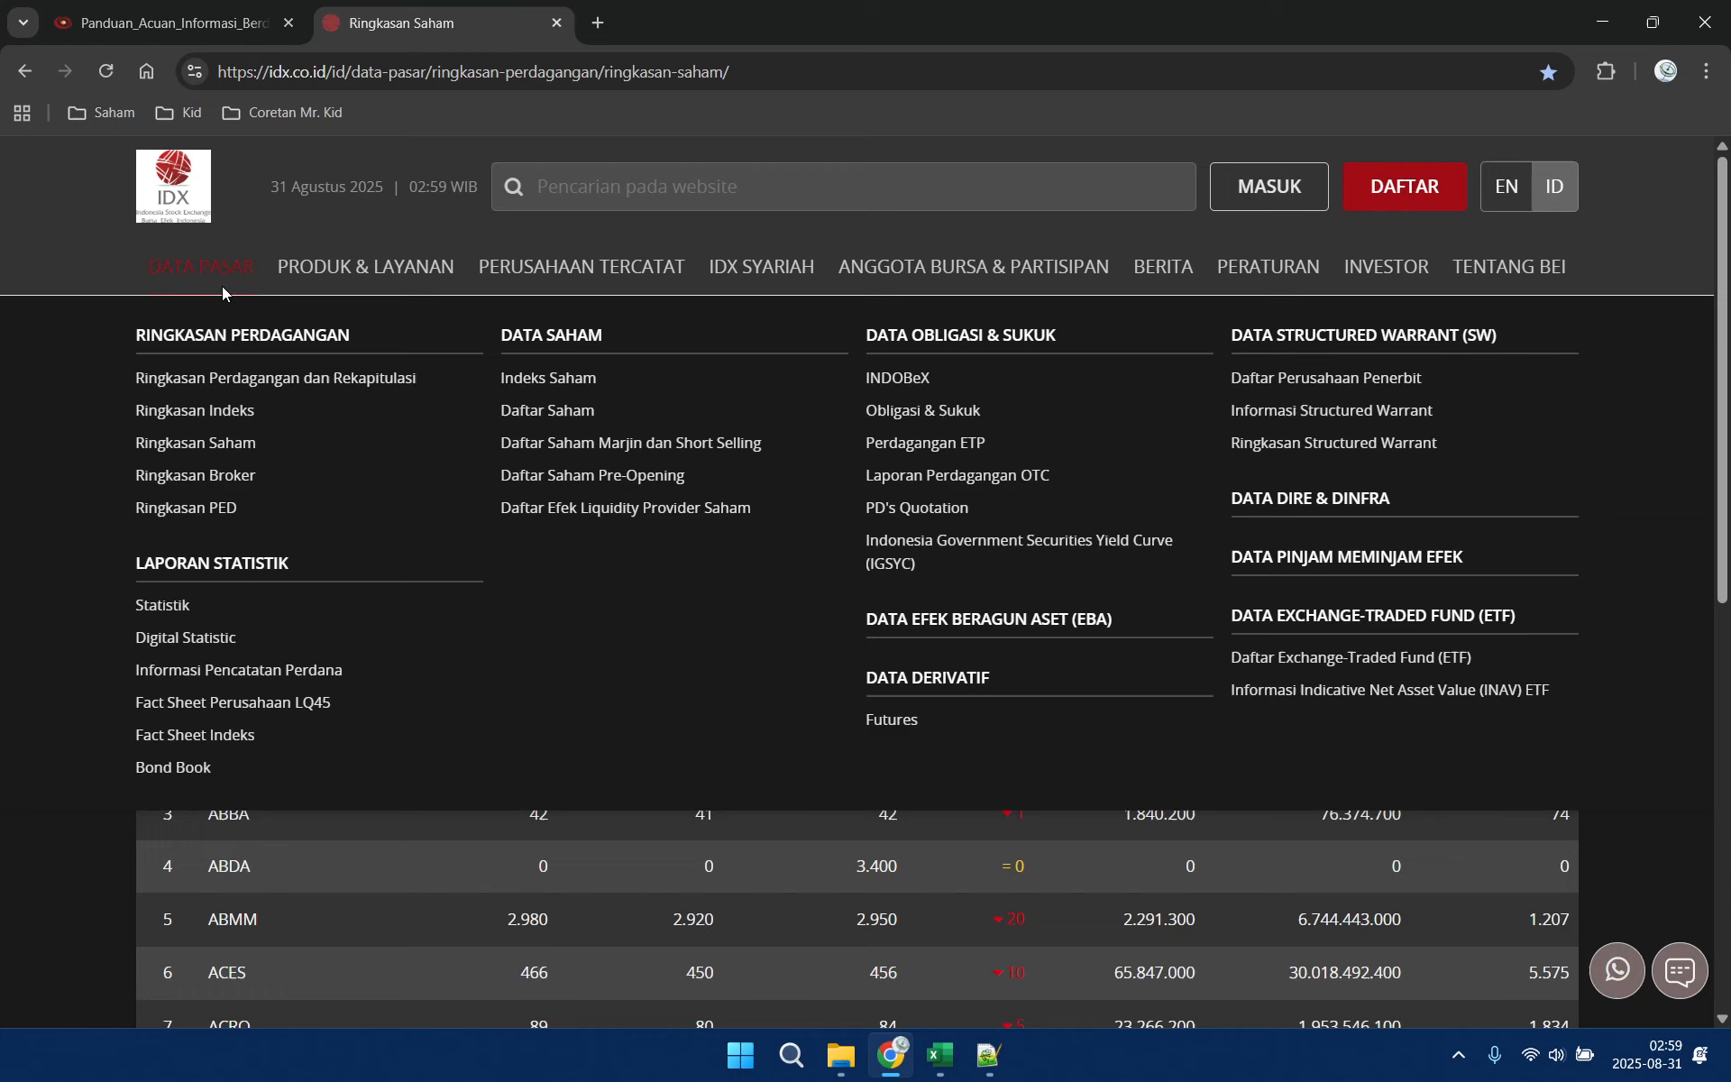
left_click(209, 639)
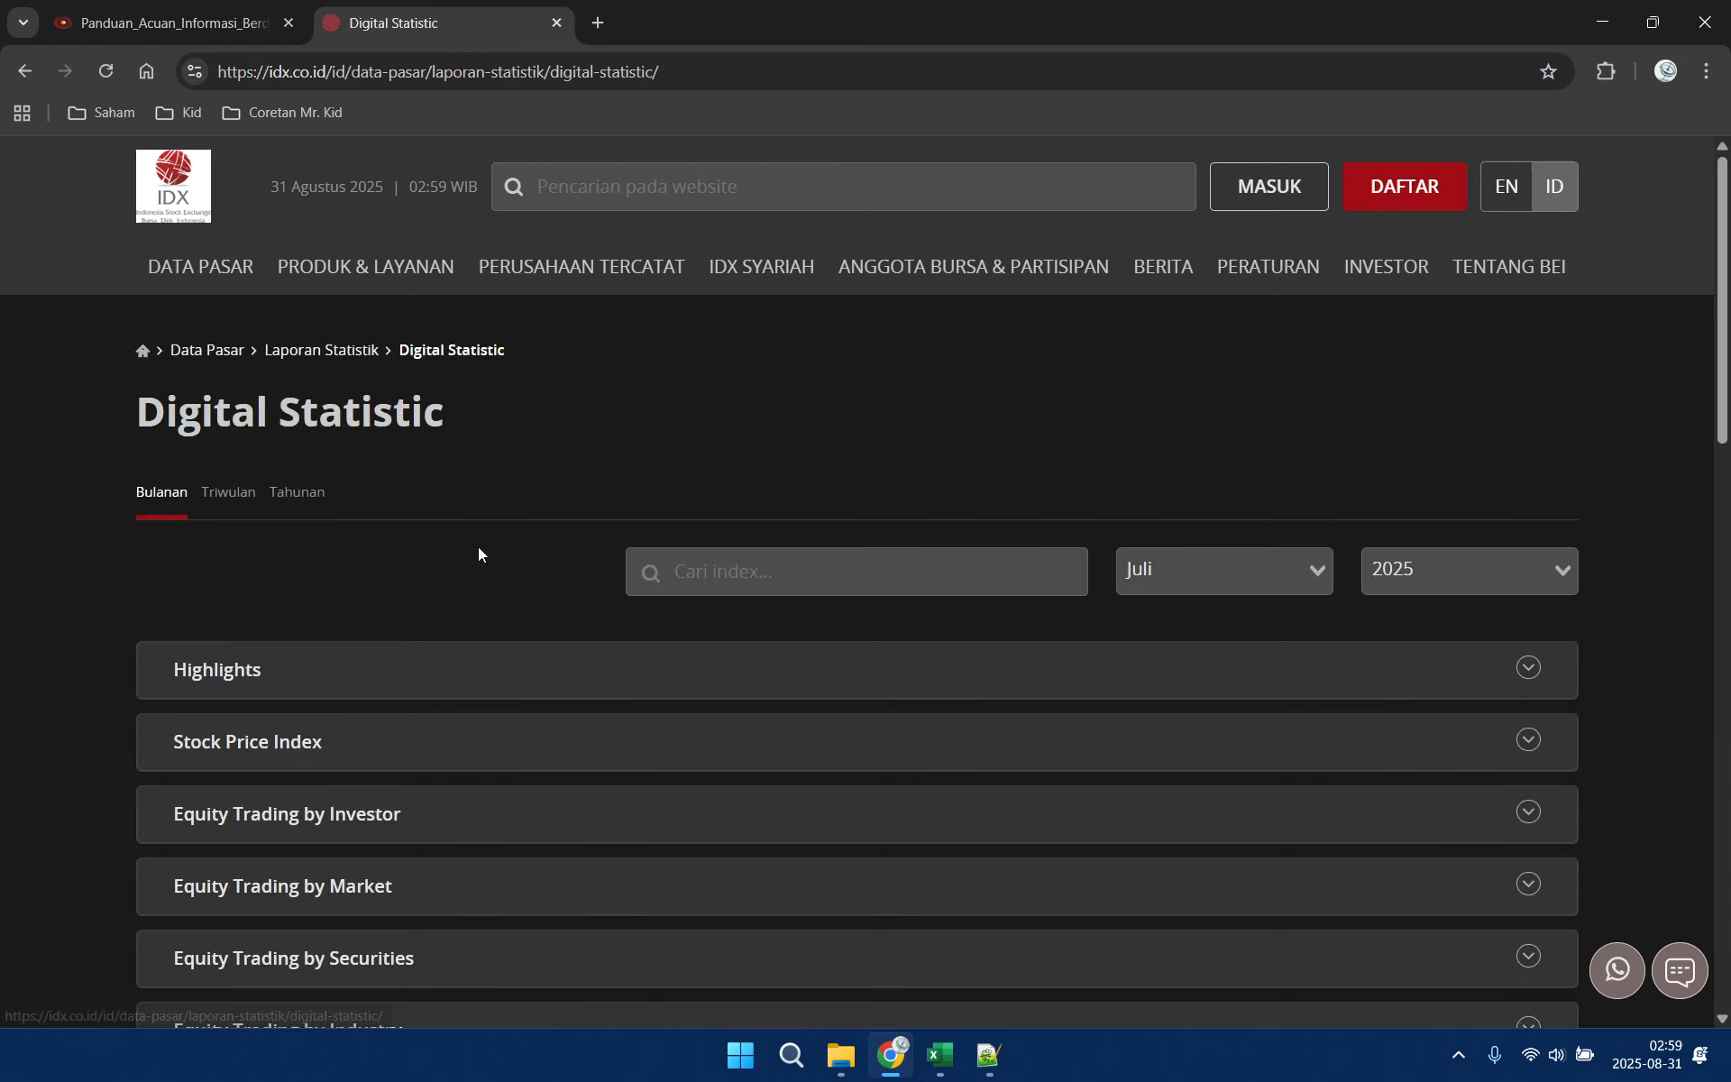
left_click(371, 815)
left_click(339, 884)
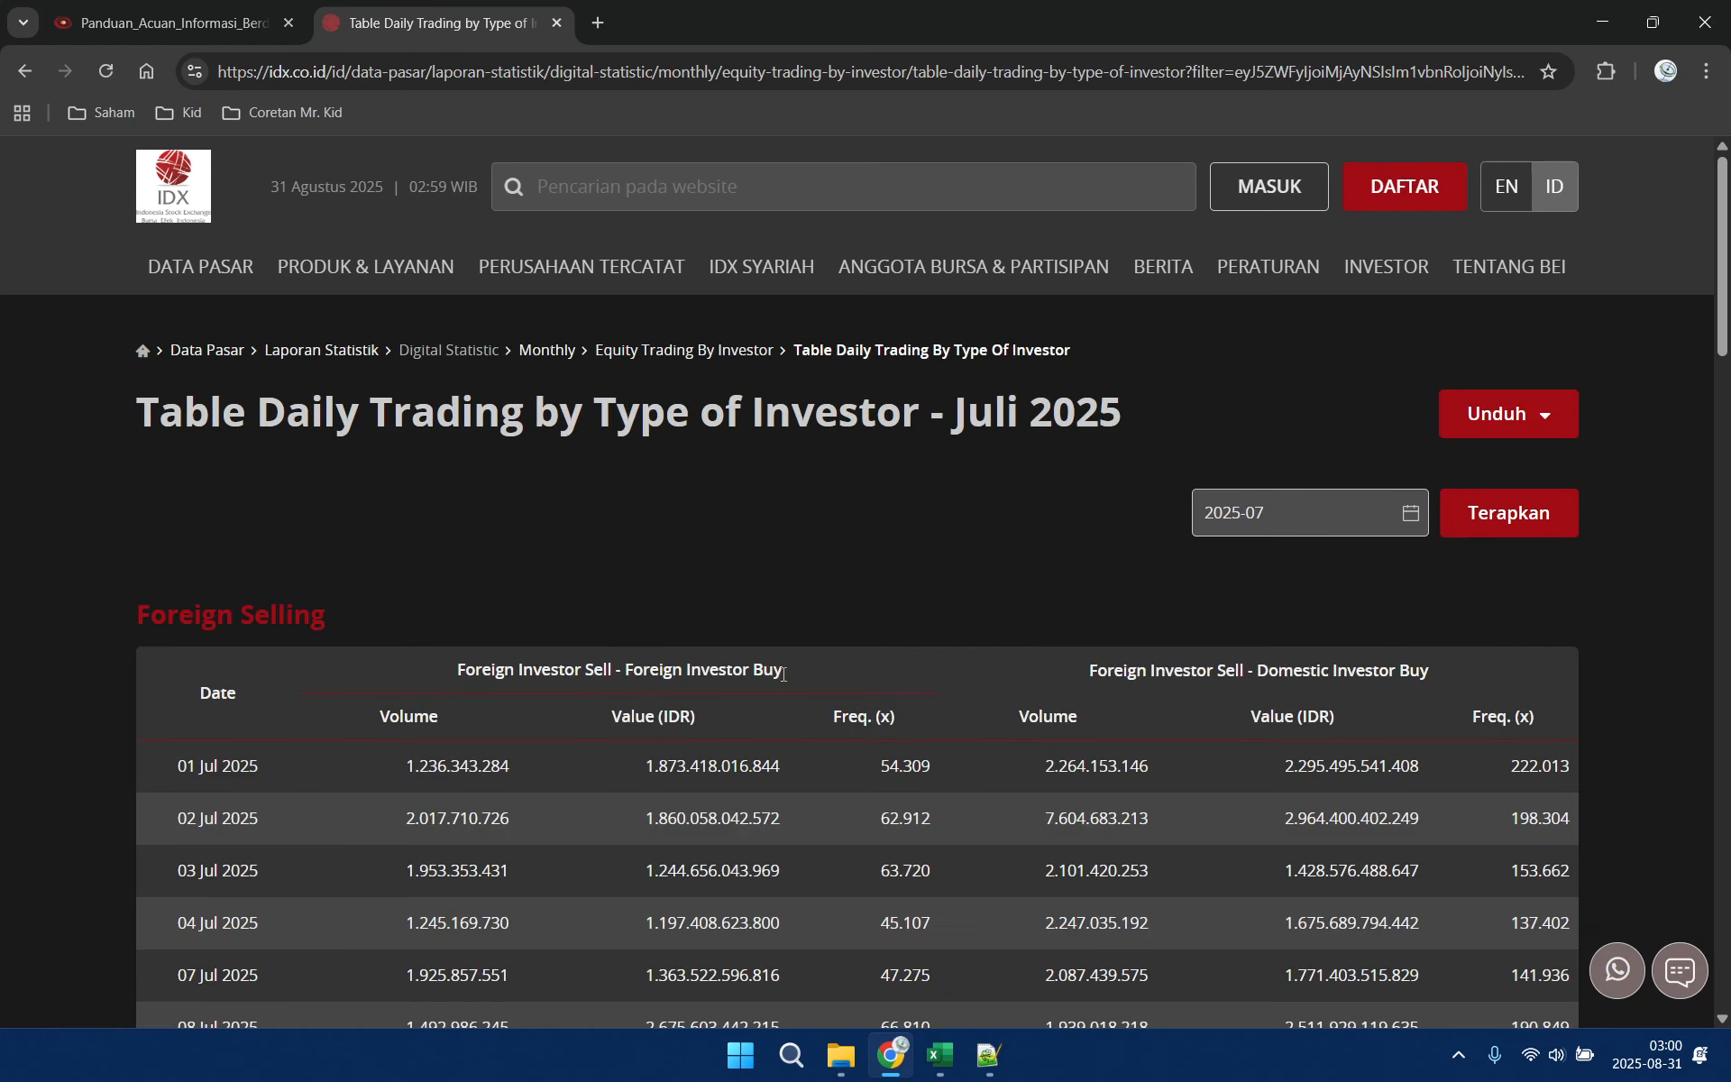
Examine the Foreign Investor Sell - Domestic Investor Buy heading in the Foreign Selling table
double_click(1294, 670)
double_click(1123, 671)
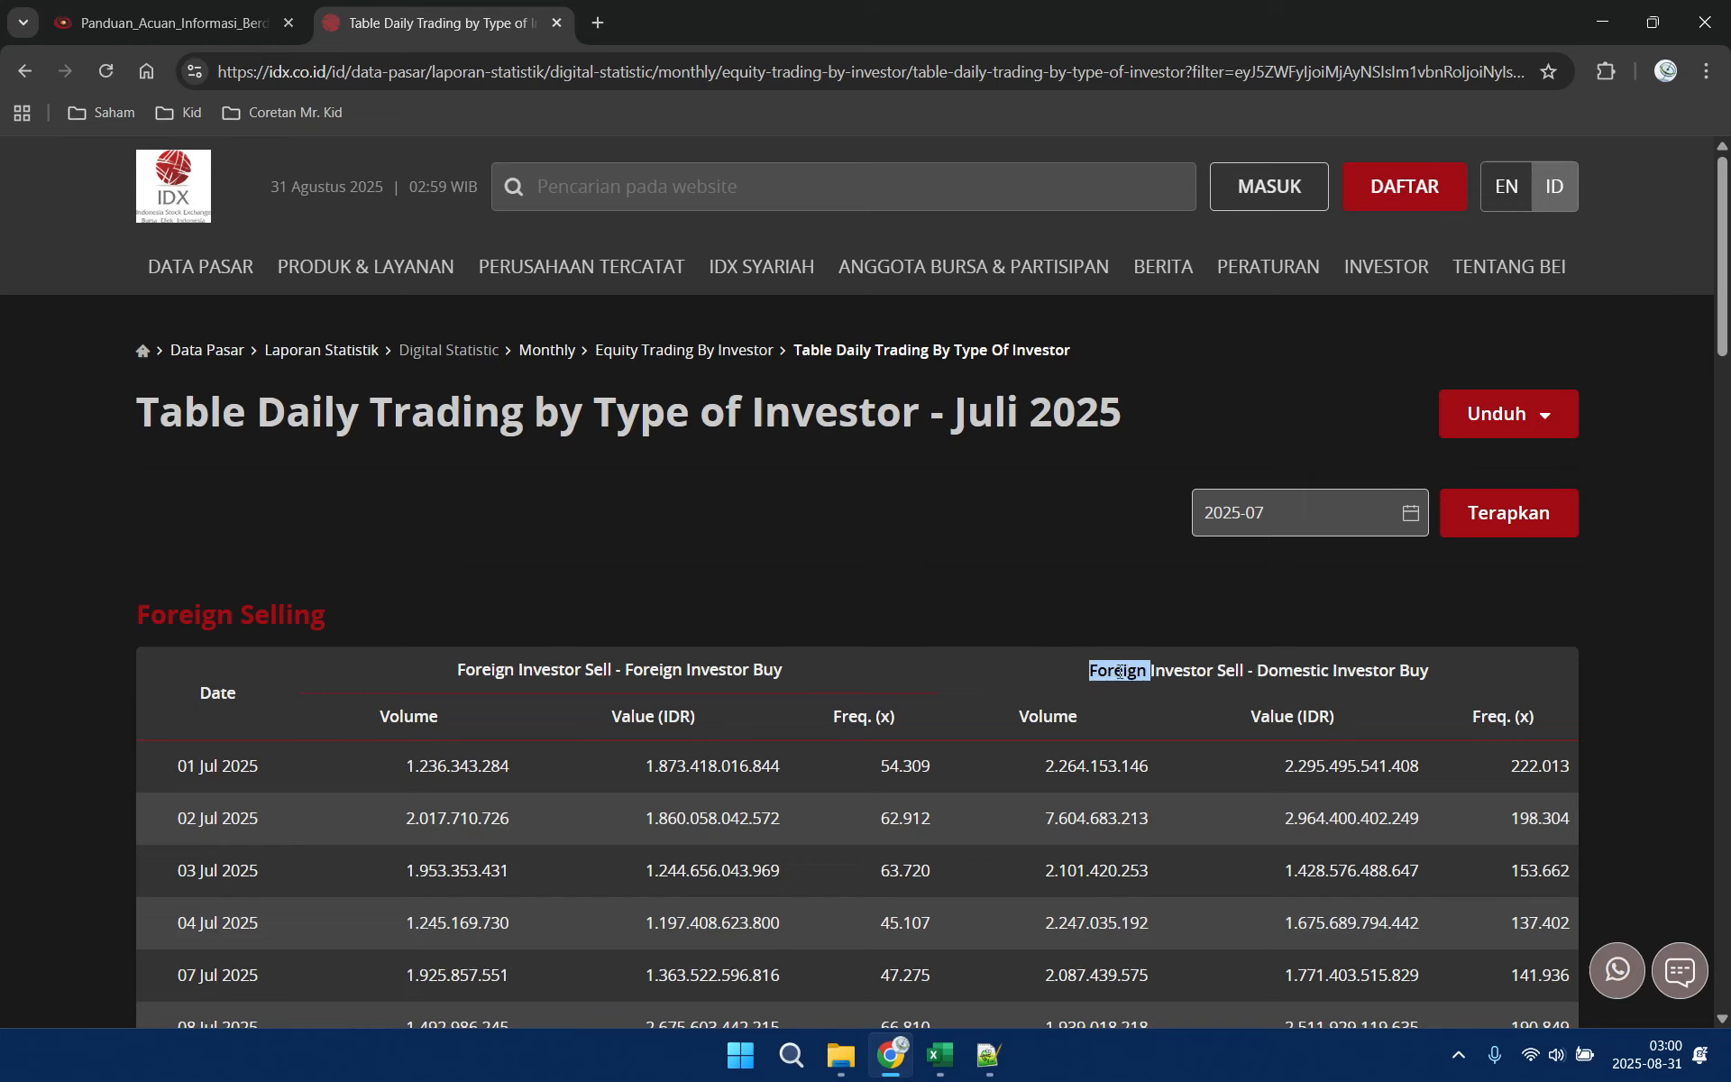
double_click(1367, 670)
double_click(1186, 673)
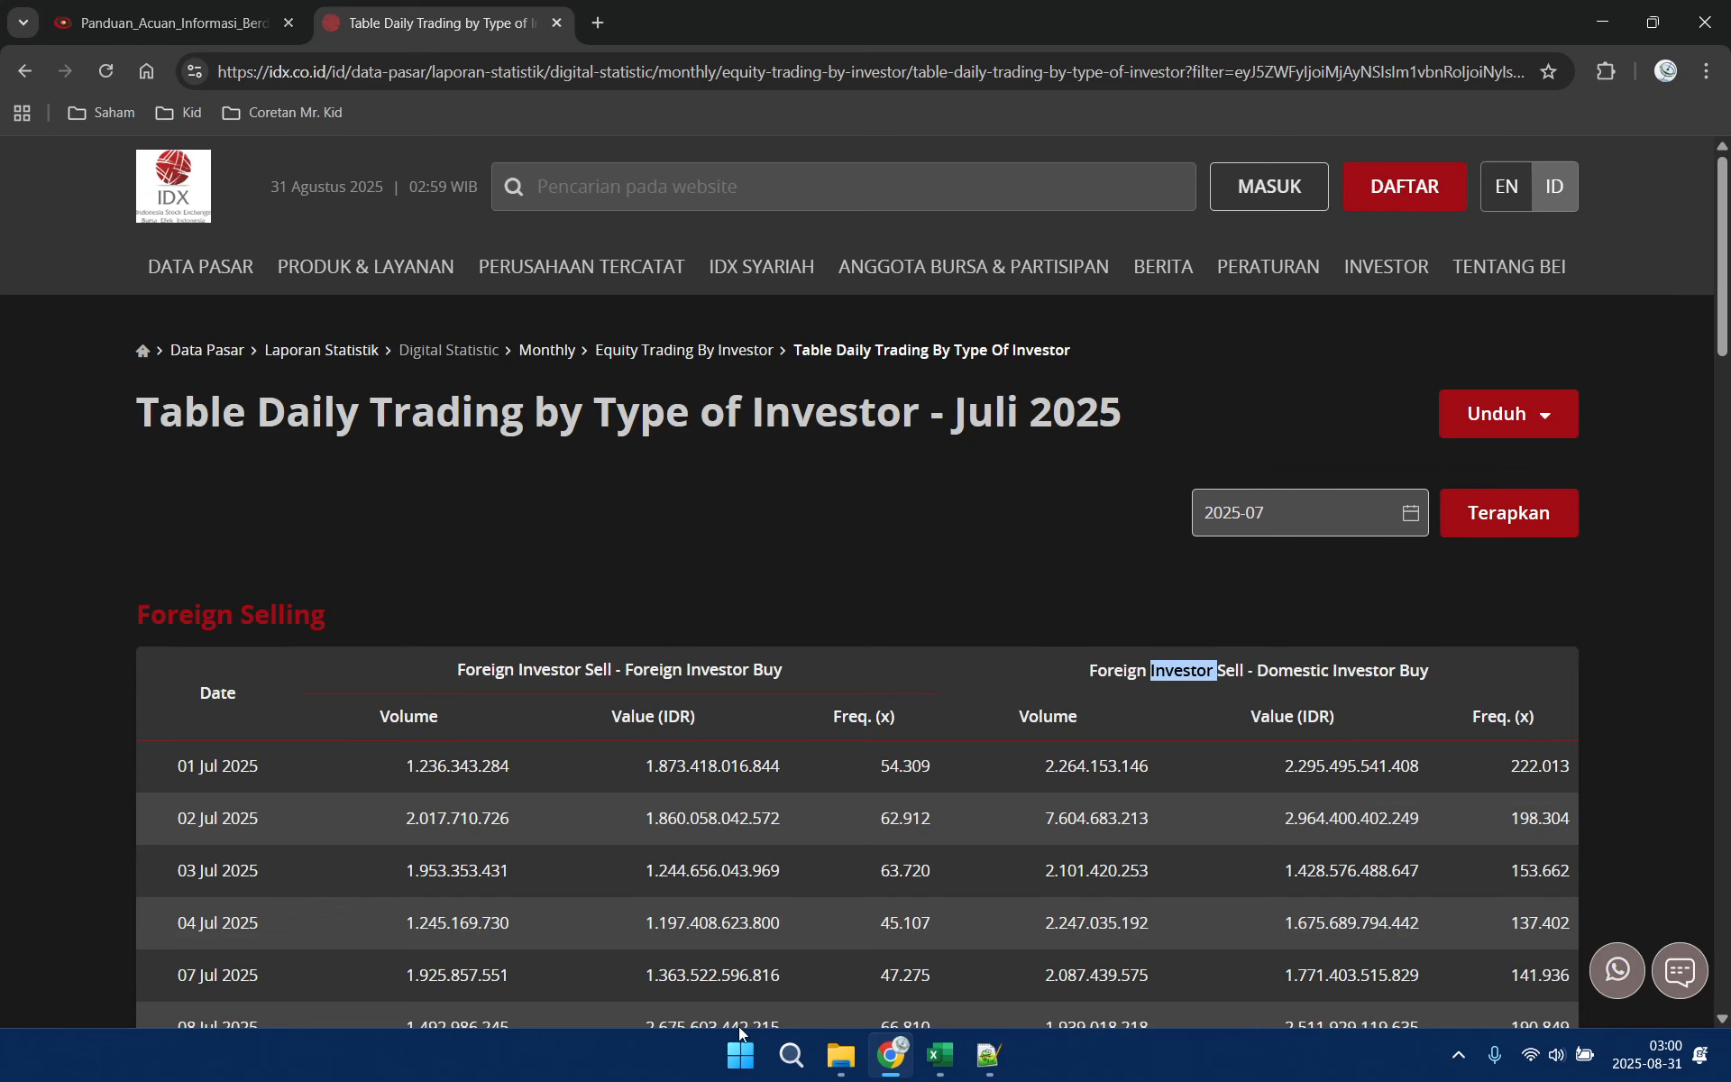
Switch back to Excel, enable the workbook's disabled active content, and bring up the data import commands
left_click(938, 1055)
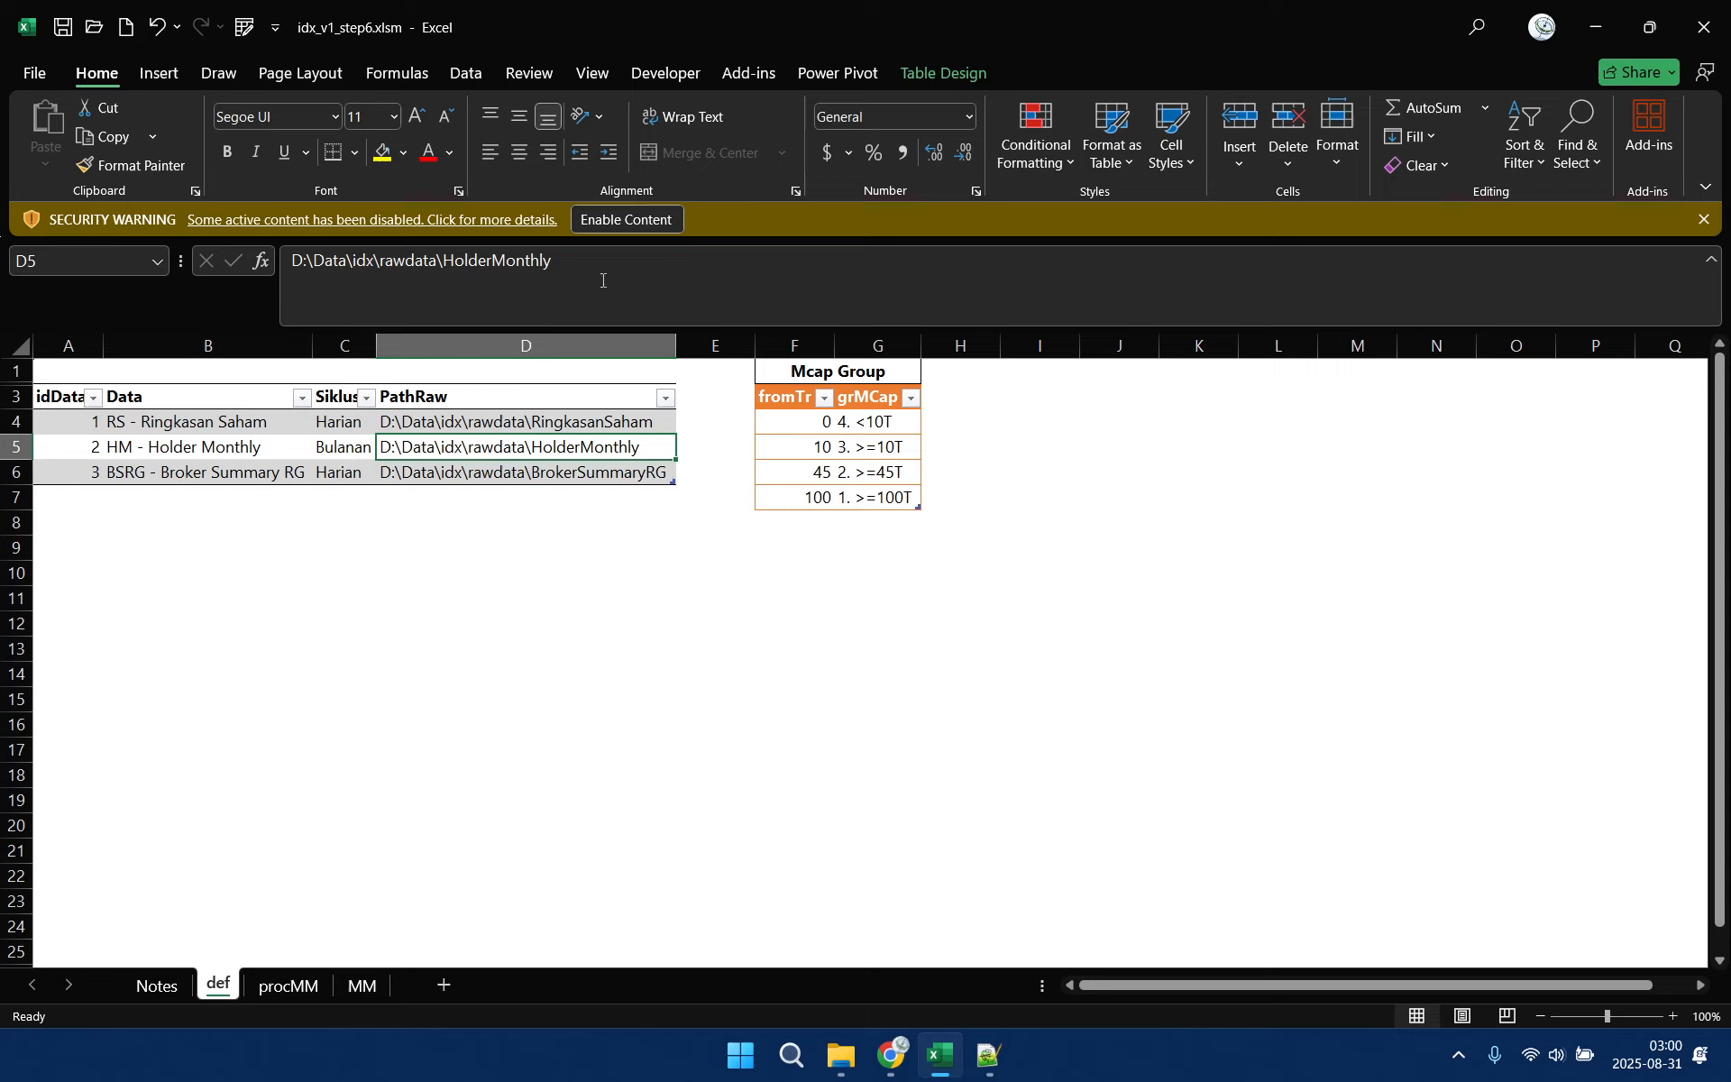
left_click(616, 221)
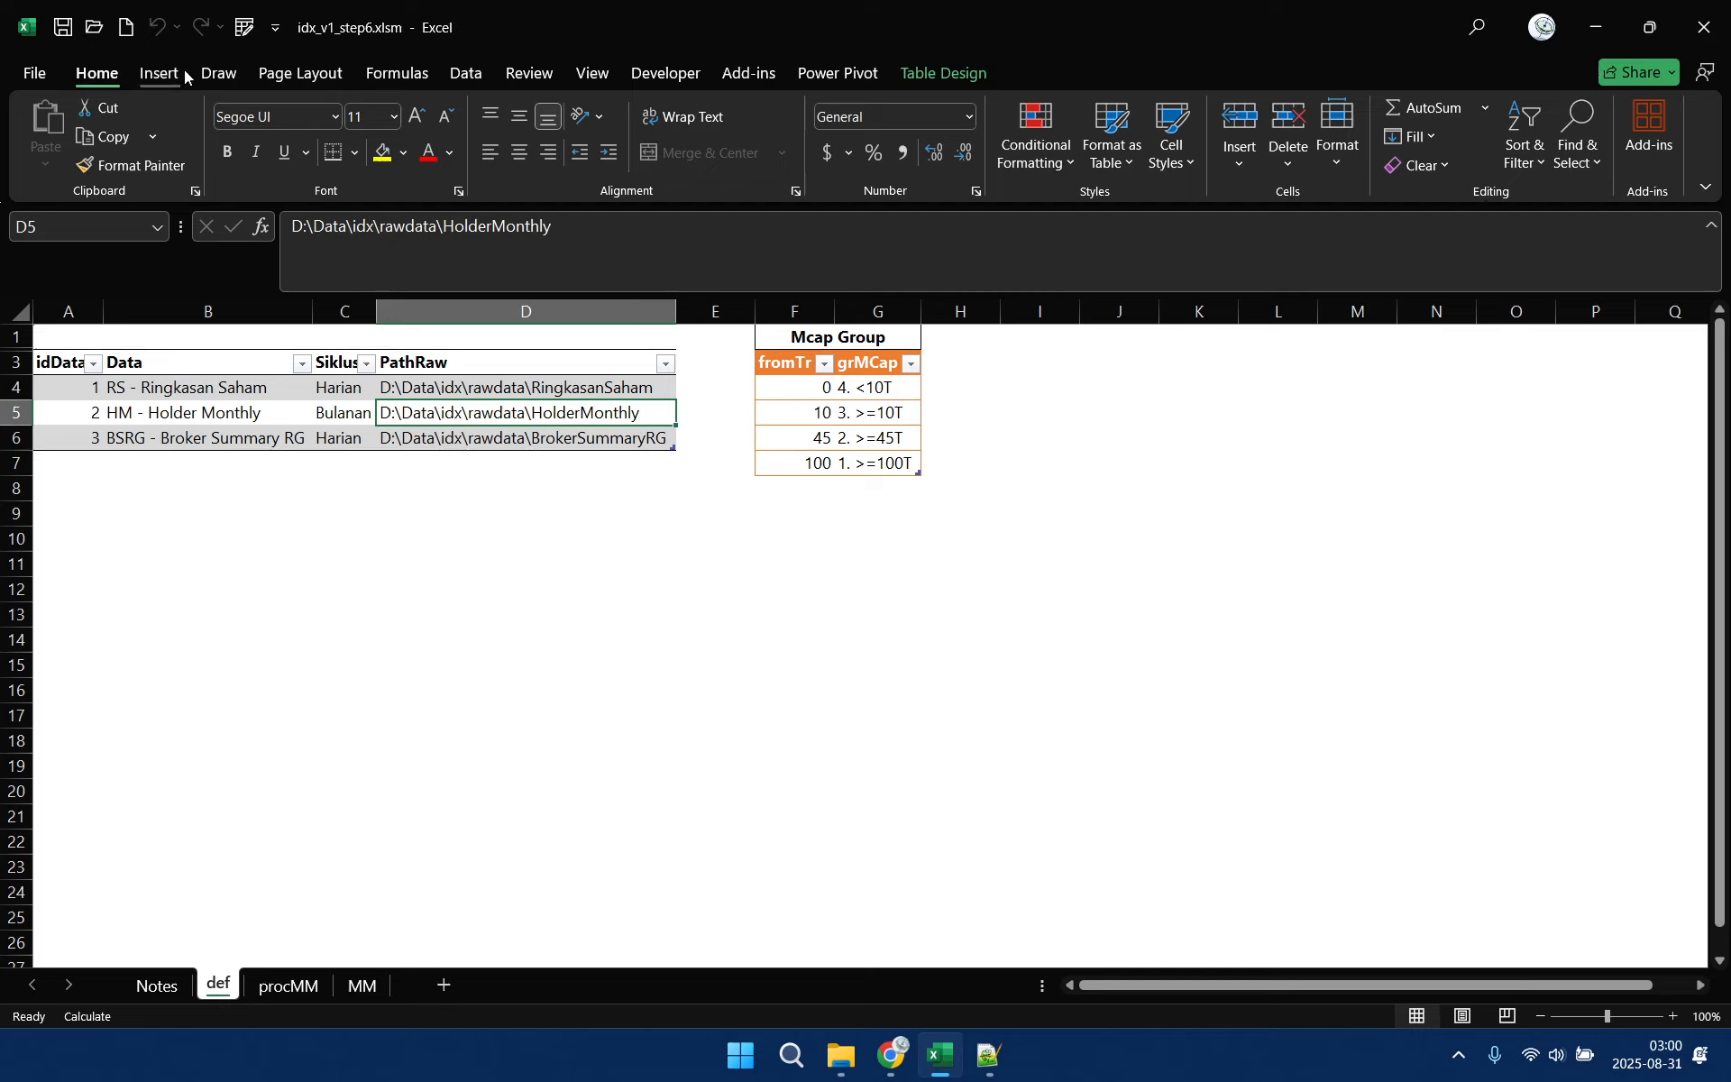
left_click(465, 74)
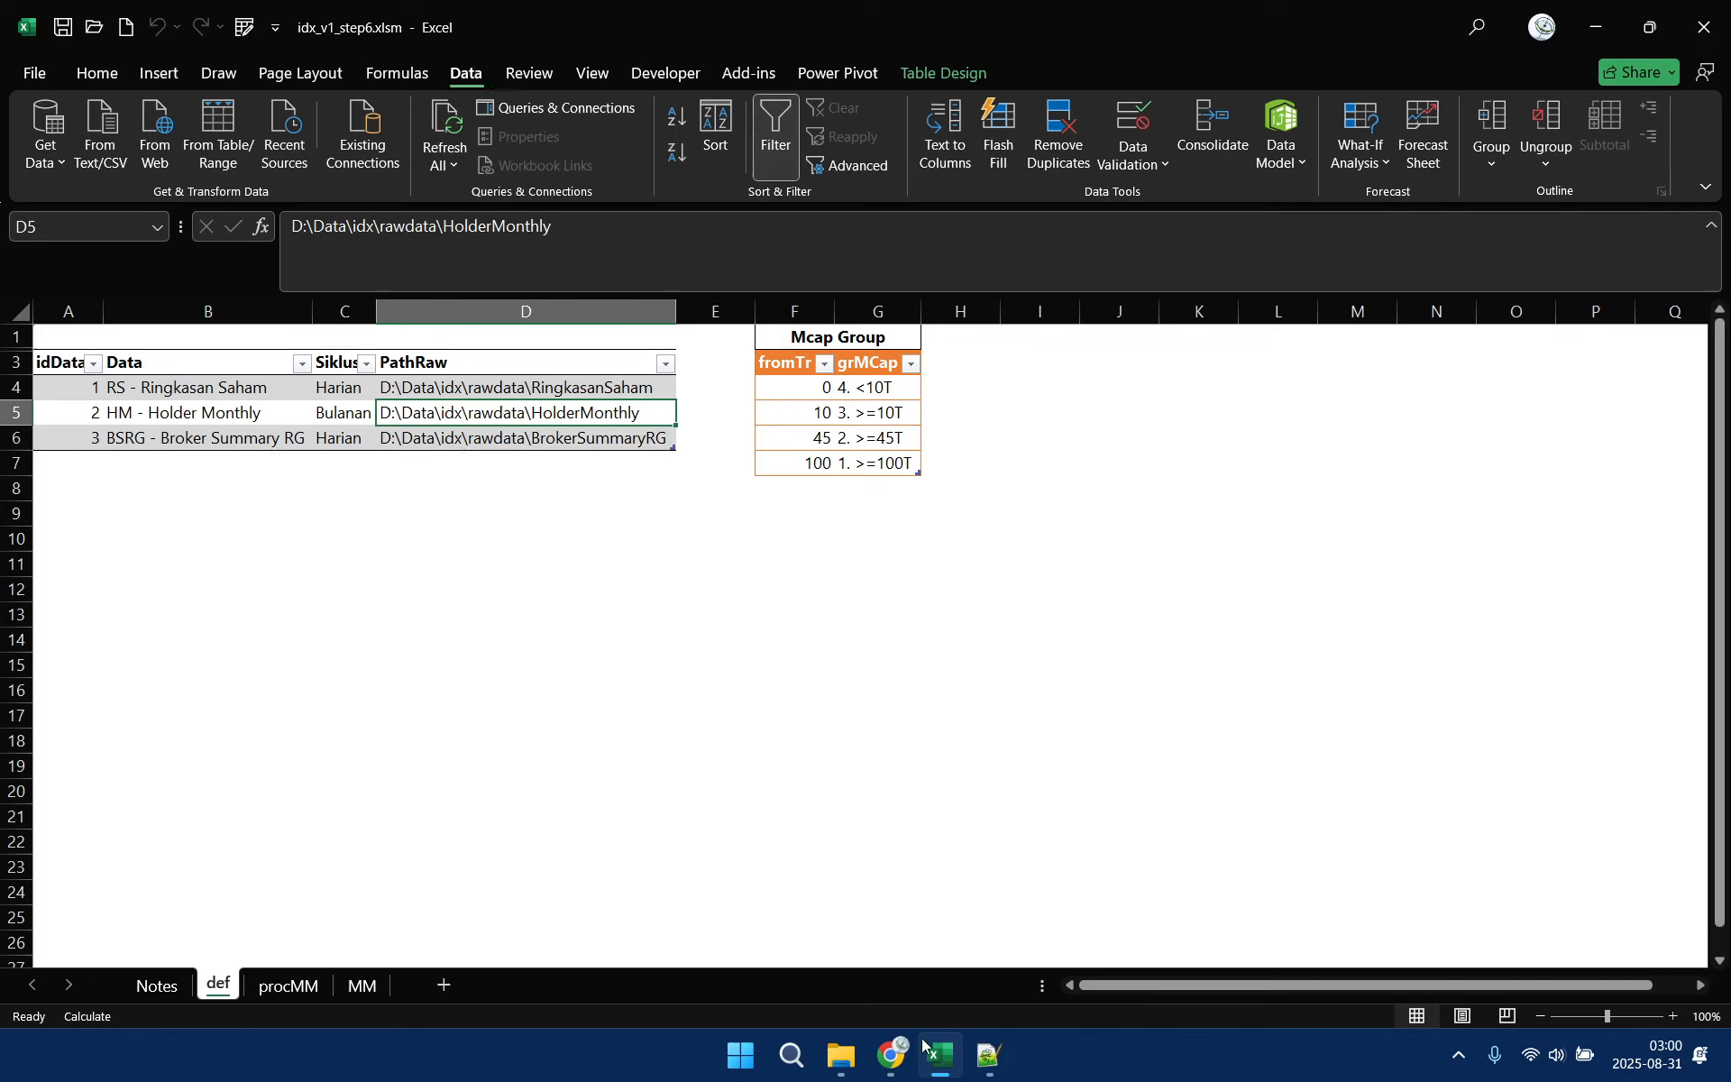
left_click(34, 163)
mouse_move(89, 200)
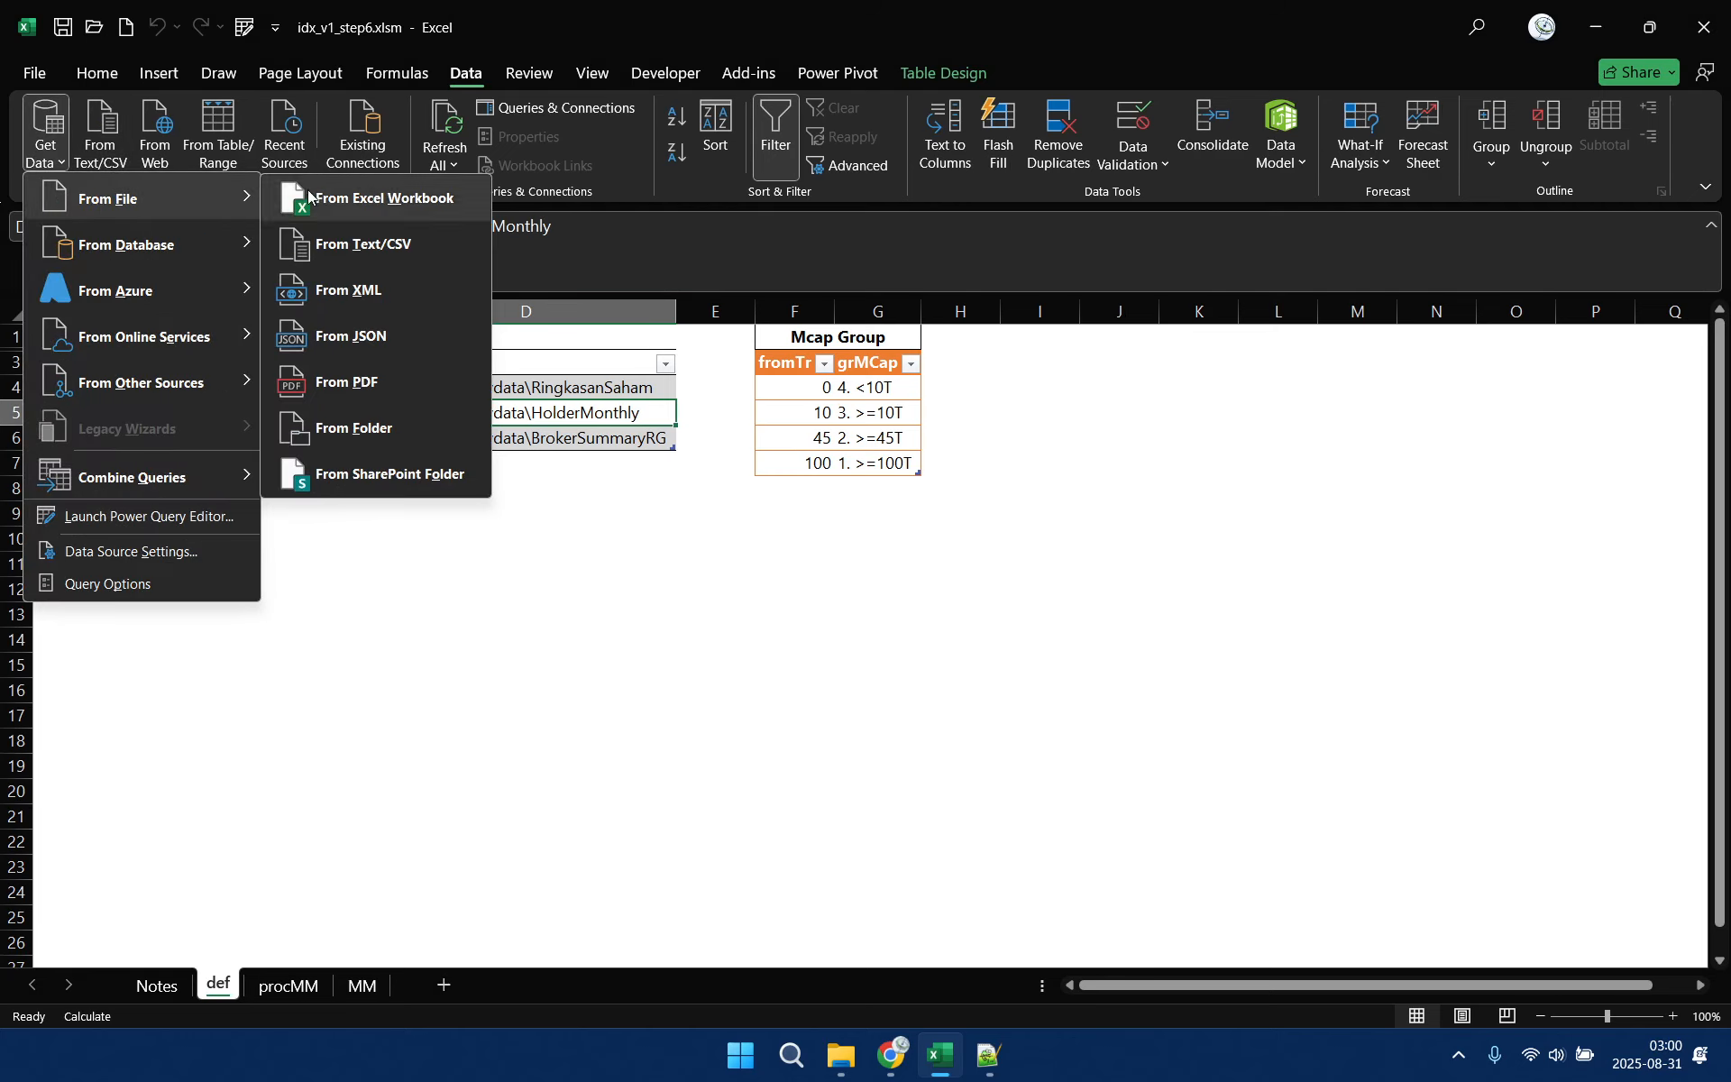
left_click(434, 79)
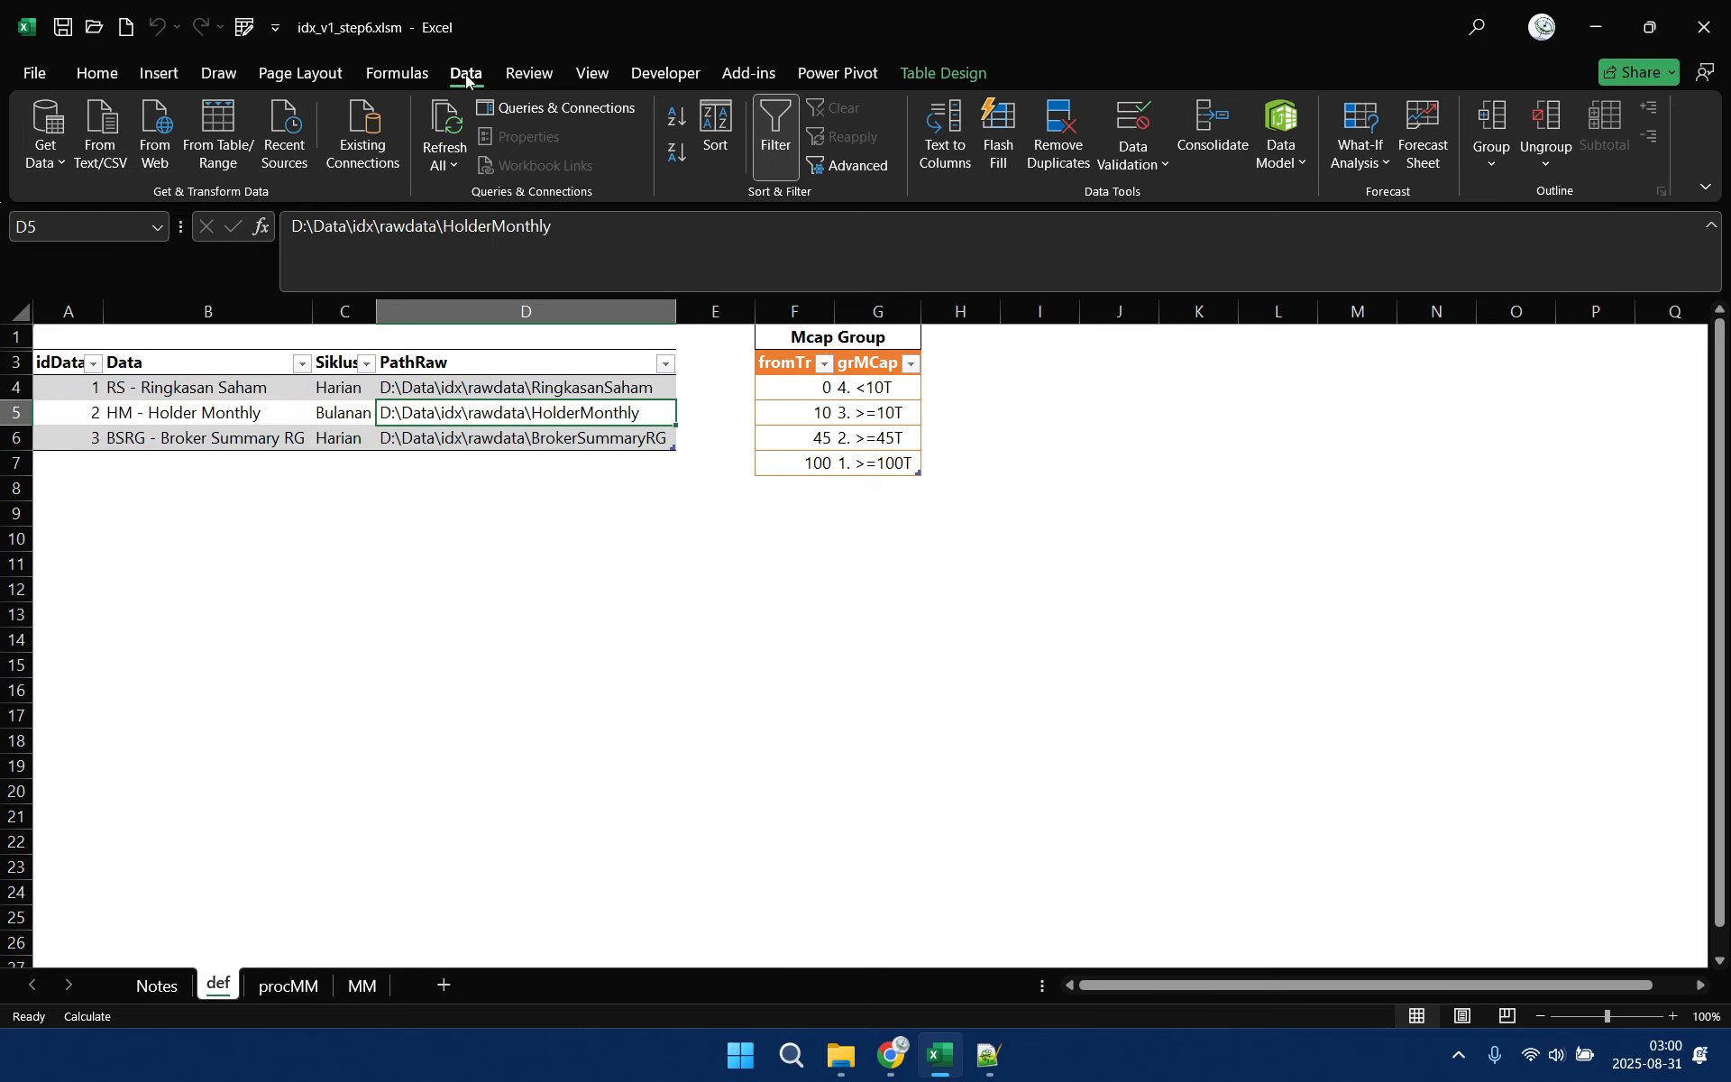
Import the "|"-delimited text file Balancepos20241230.txt from D:\Data\idx\rawdata\HolderMonthly and open it in Power Query Editor for transforming
left_click(45, 144)
mouse_move(100, 207)
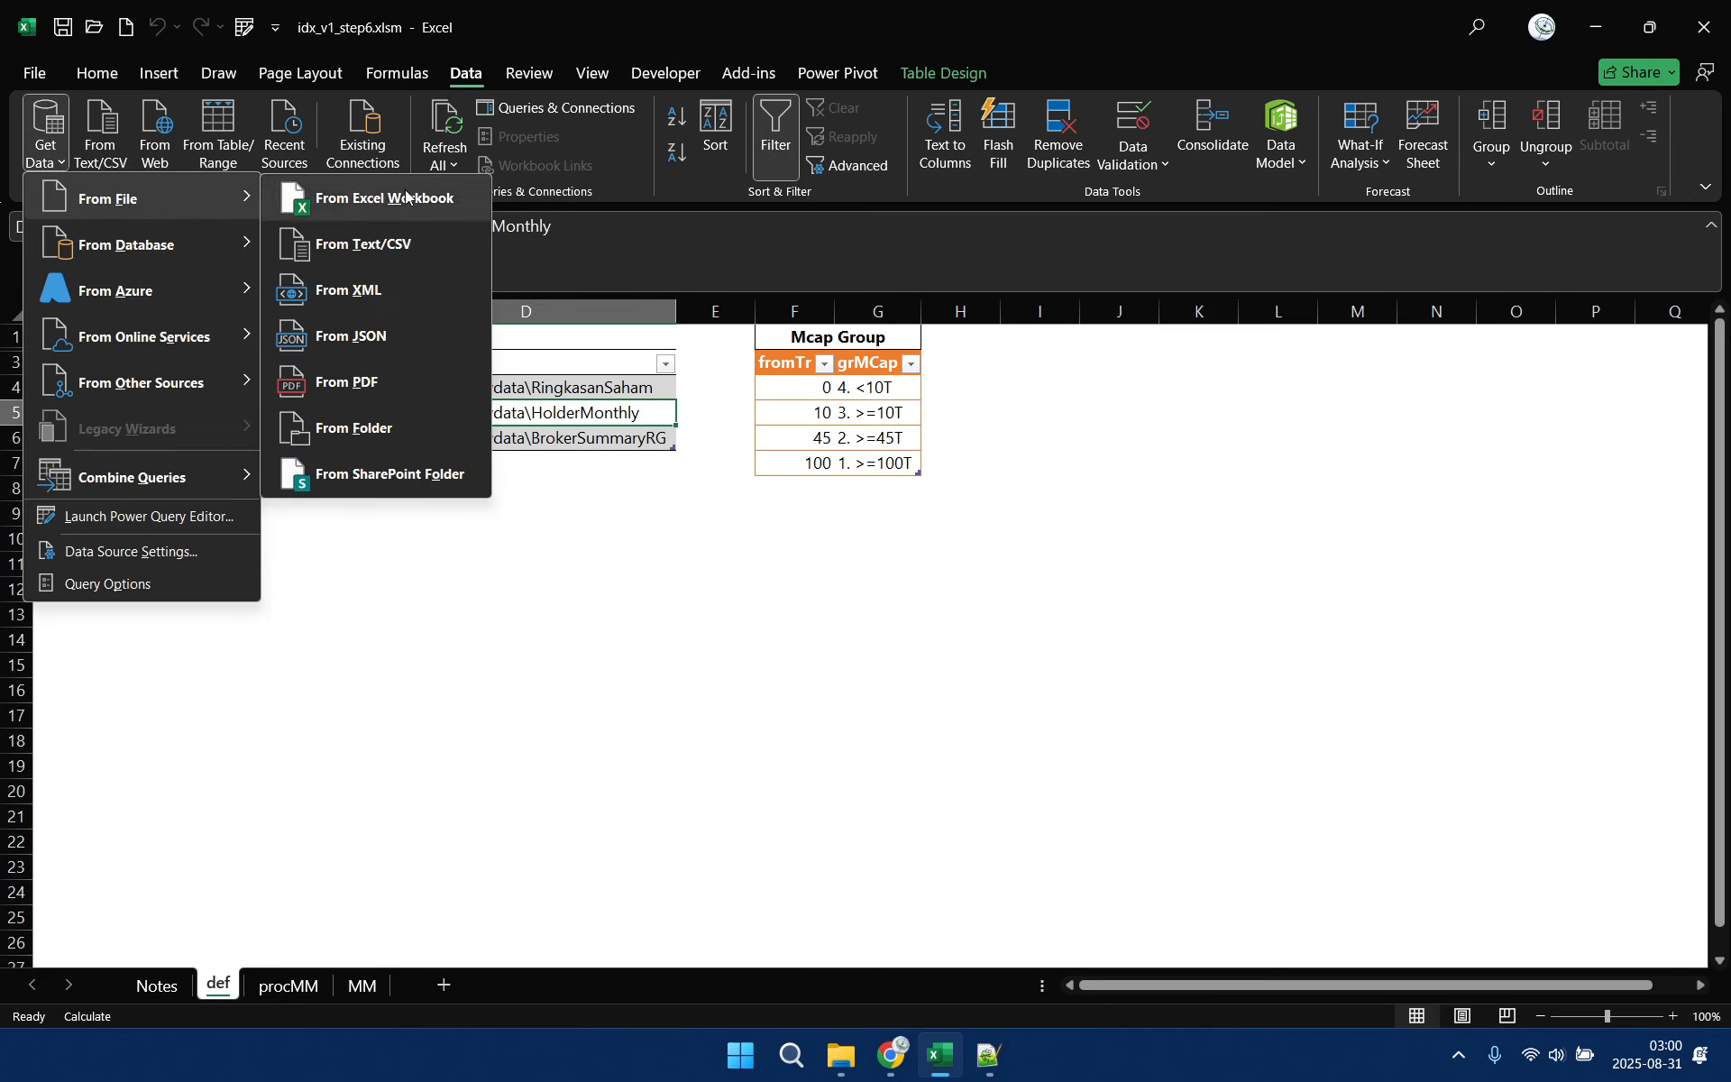
left_click(348, 245)
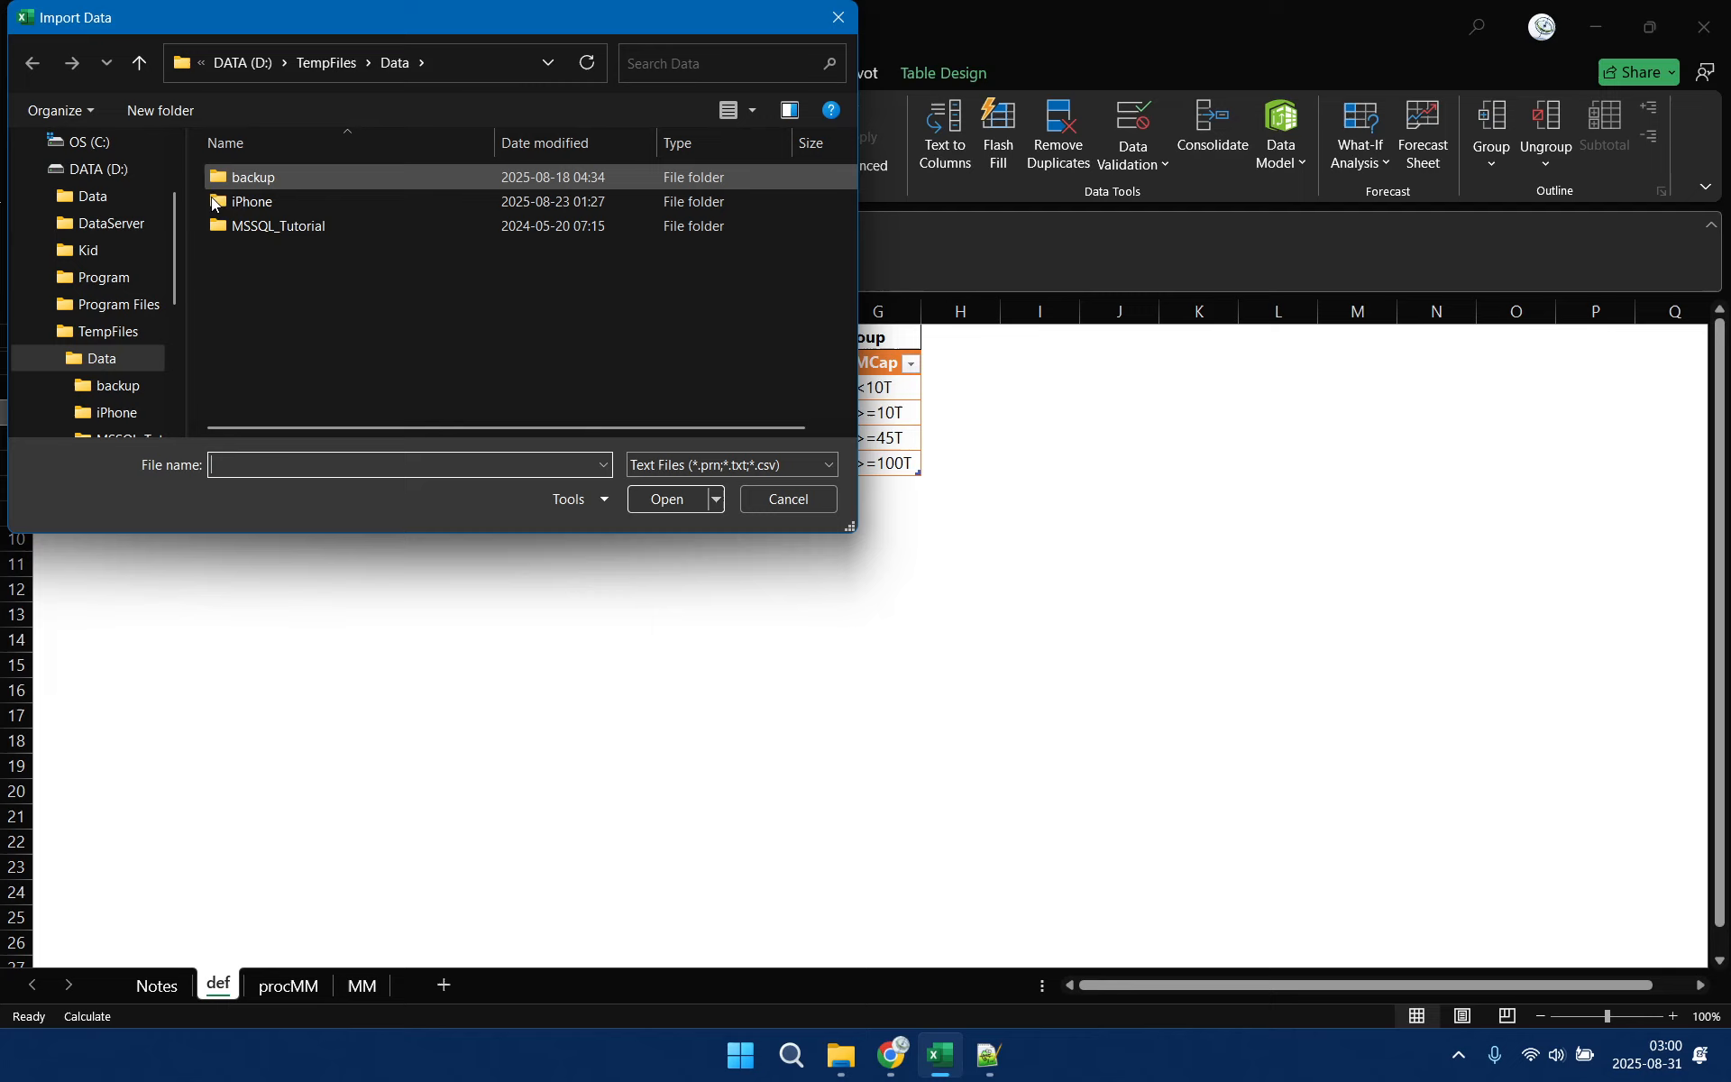
left_click(40, 331)
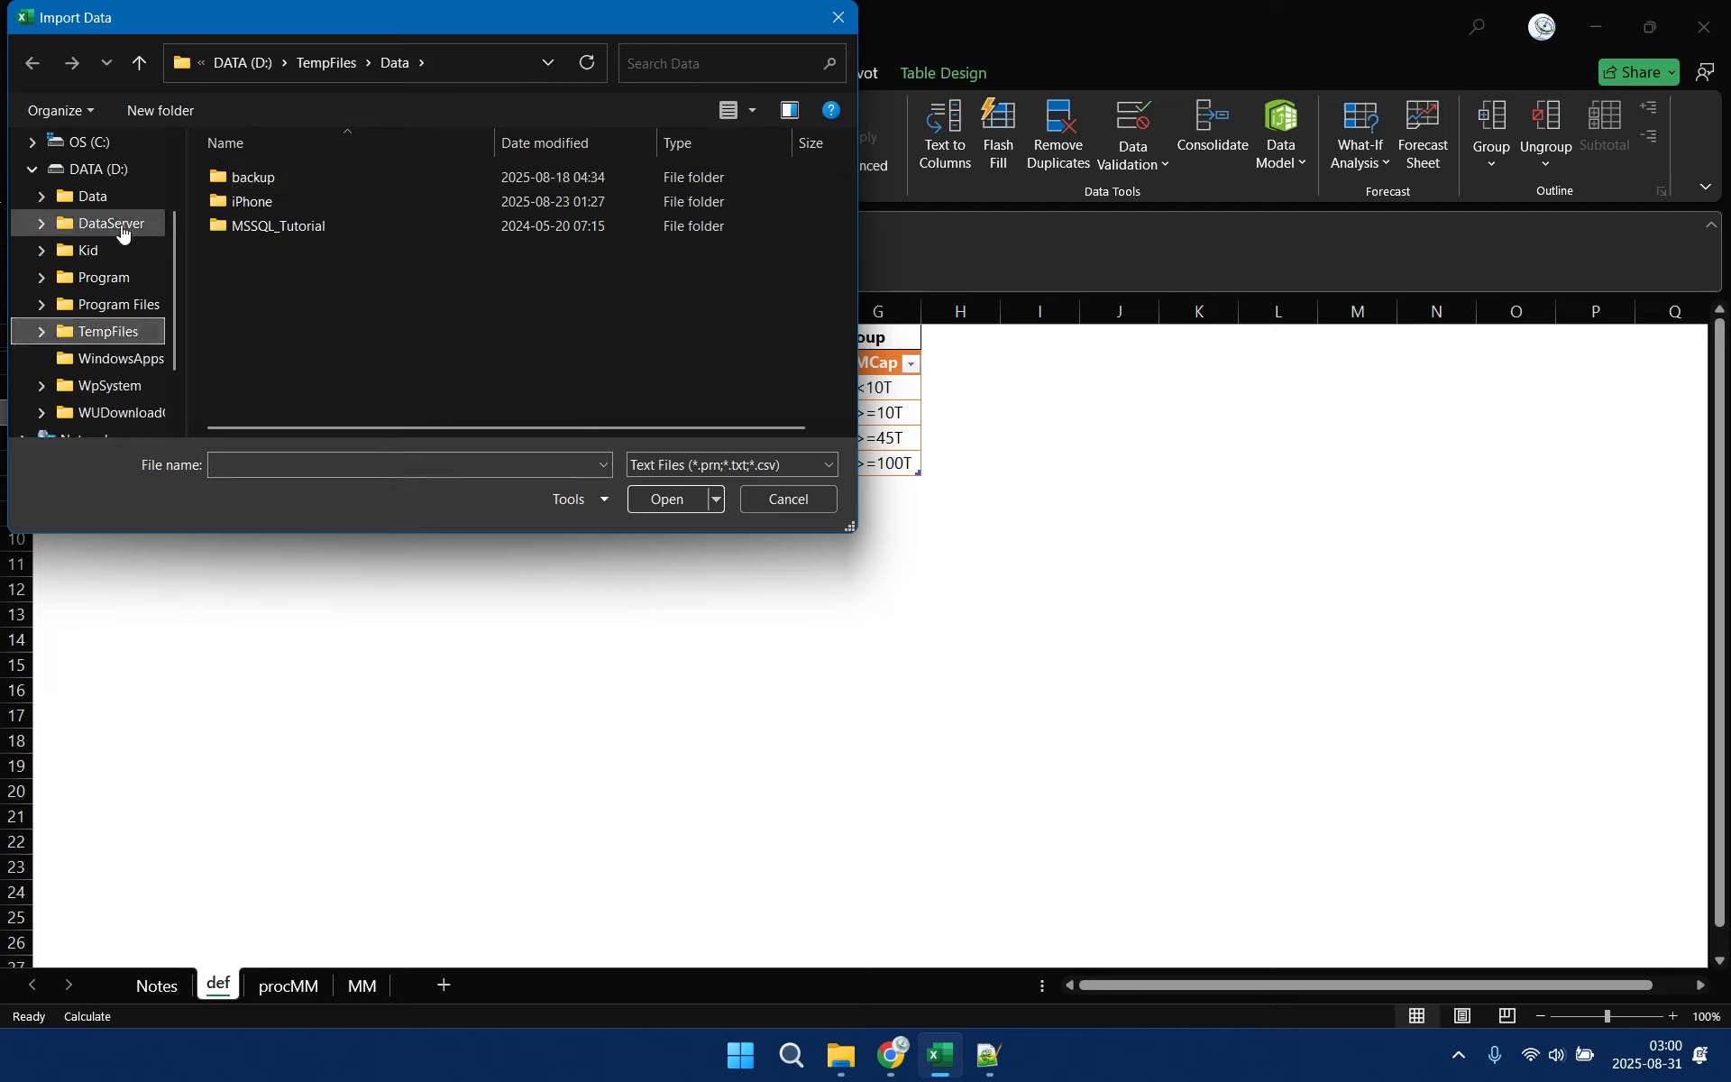
left_click(110, 196)
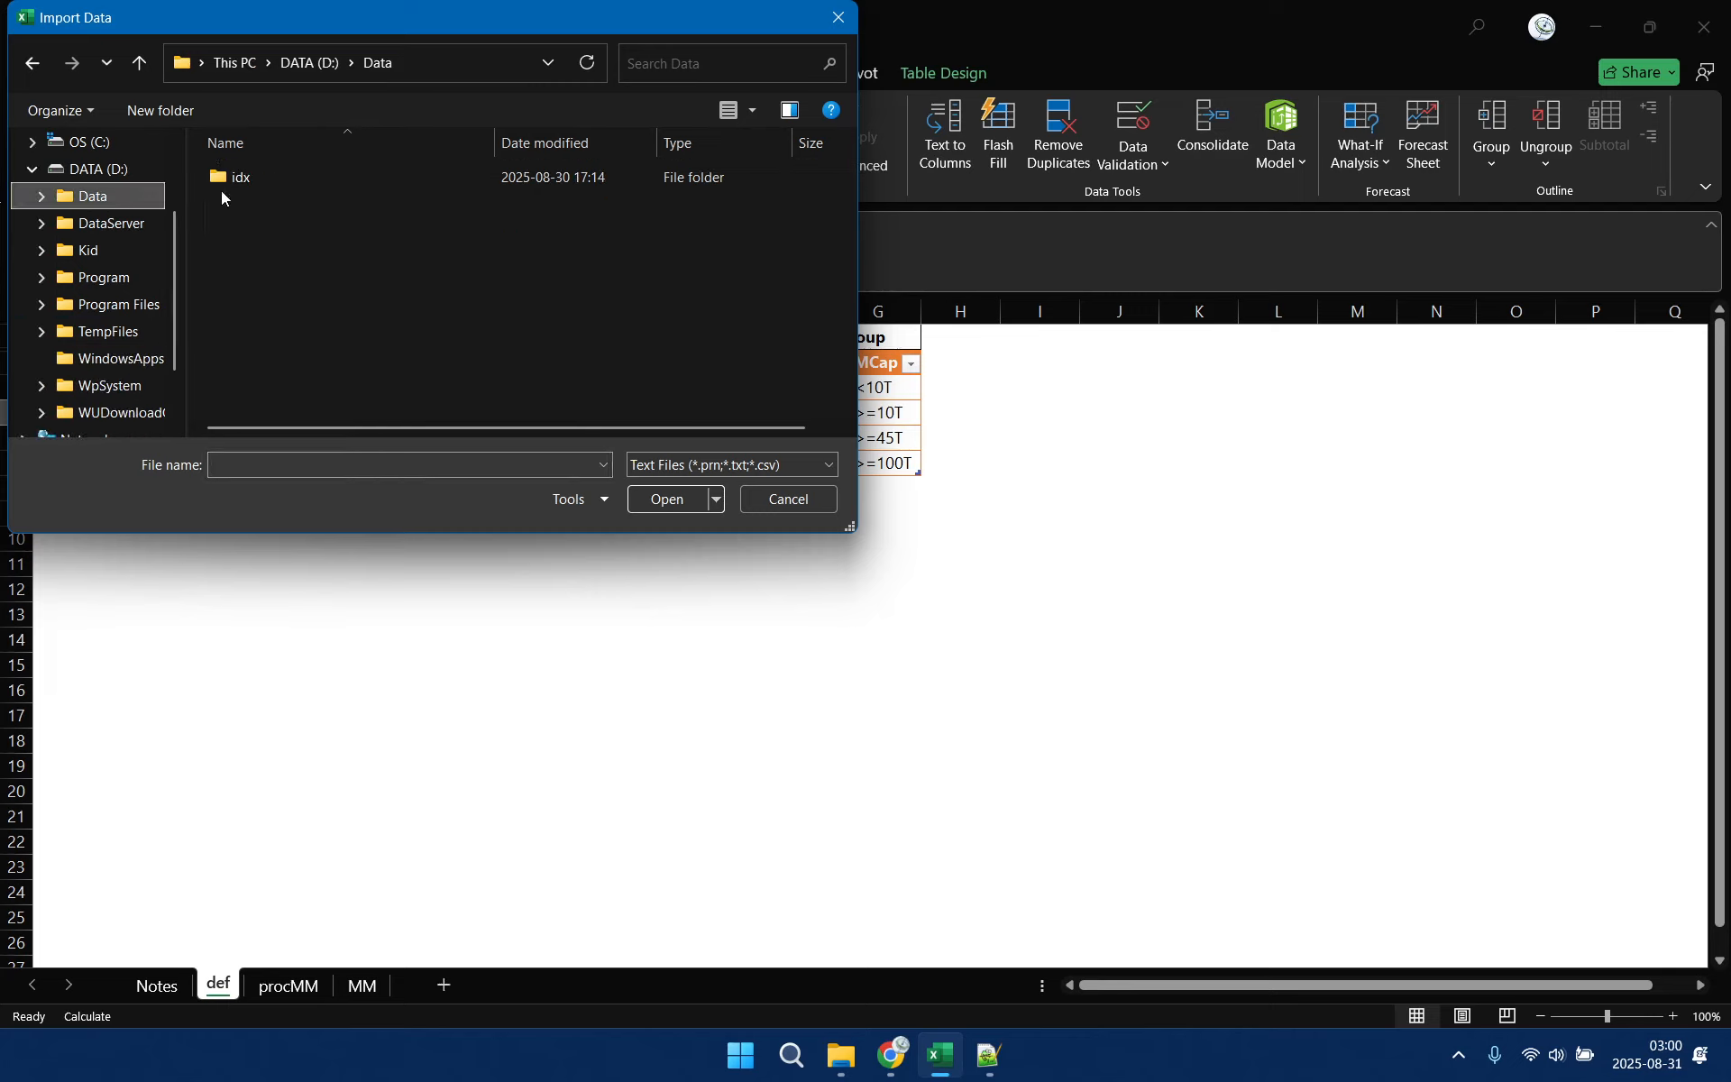
double_click(307, 185)
double_click(311, 177)
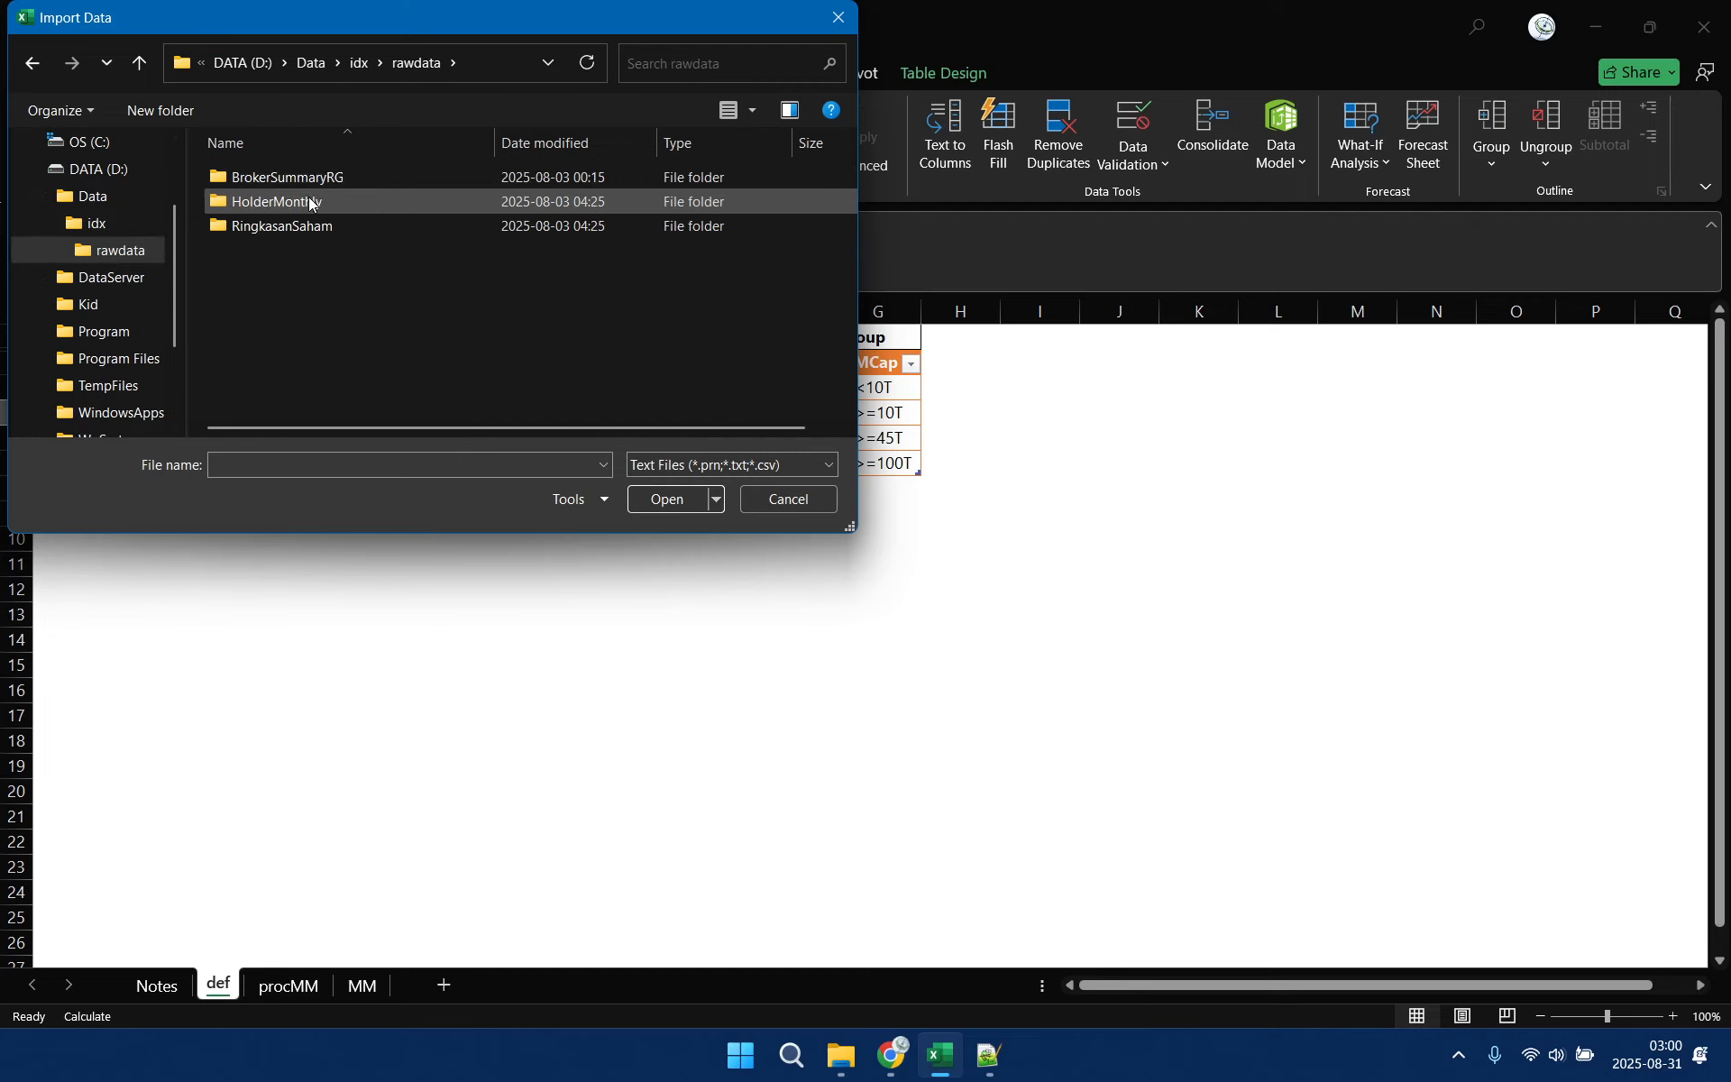
double_click(309, 204)
left_click(325, 180)
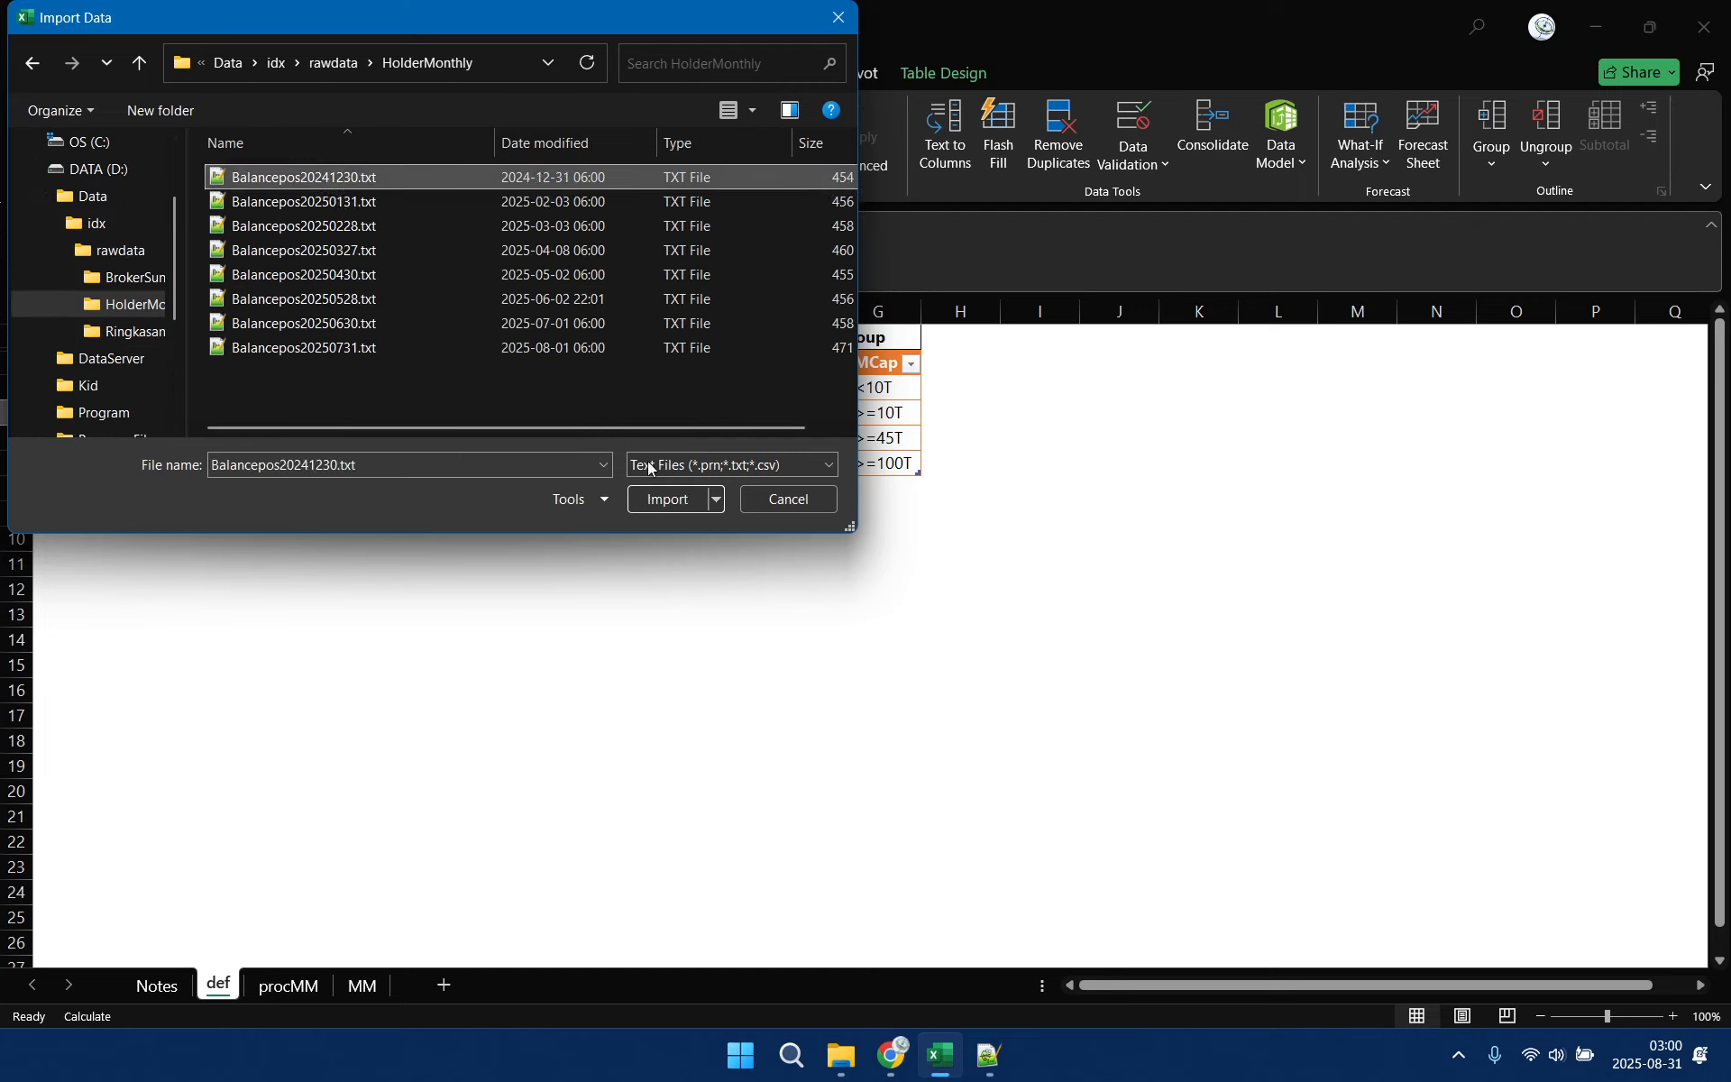
left_click(665, 498)
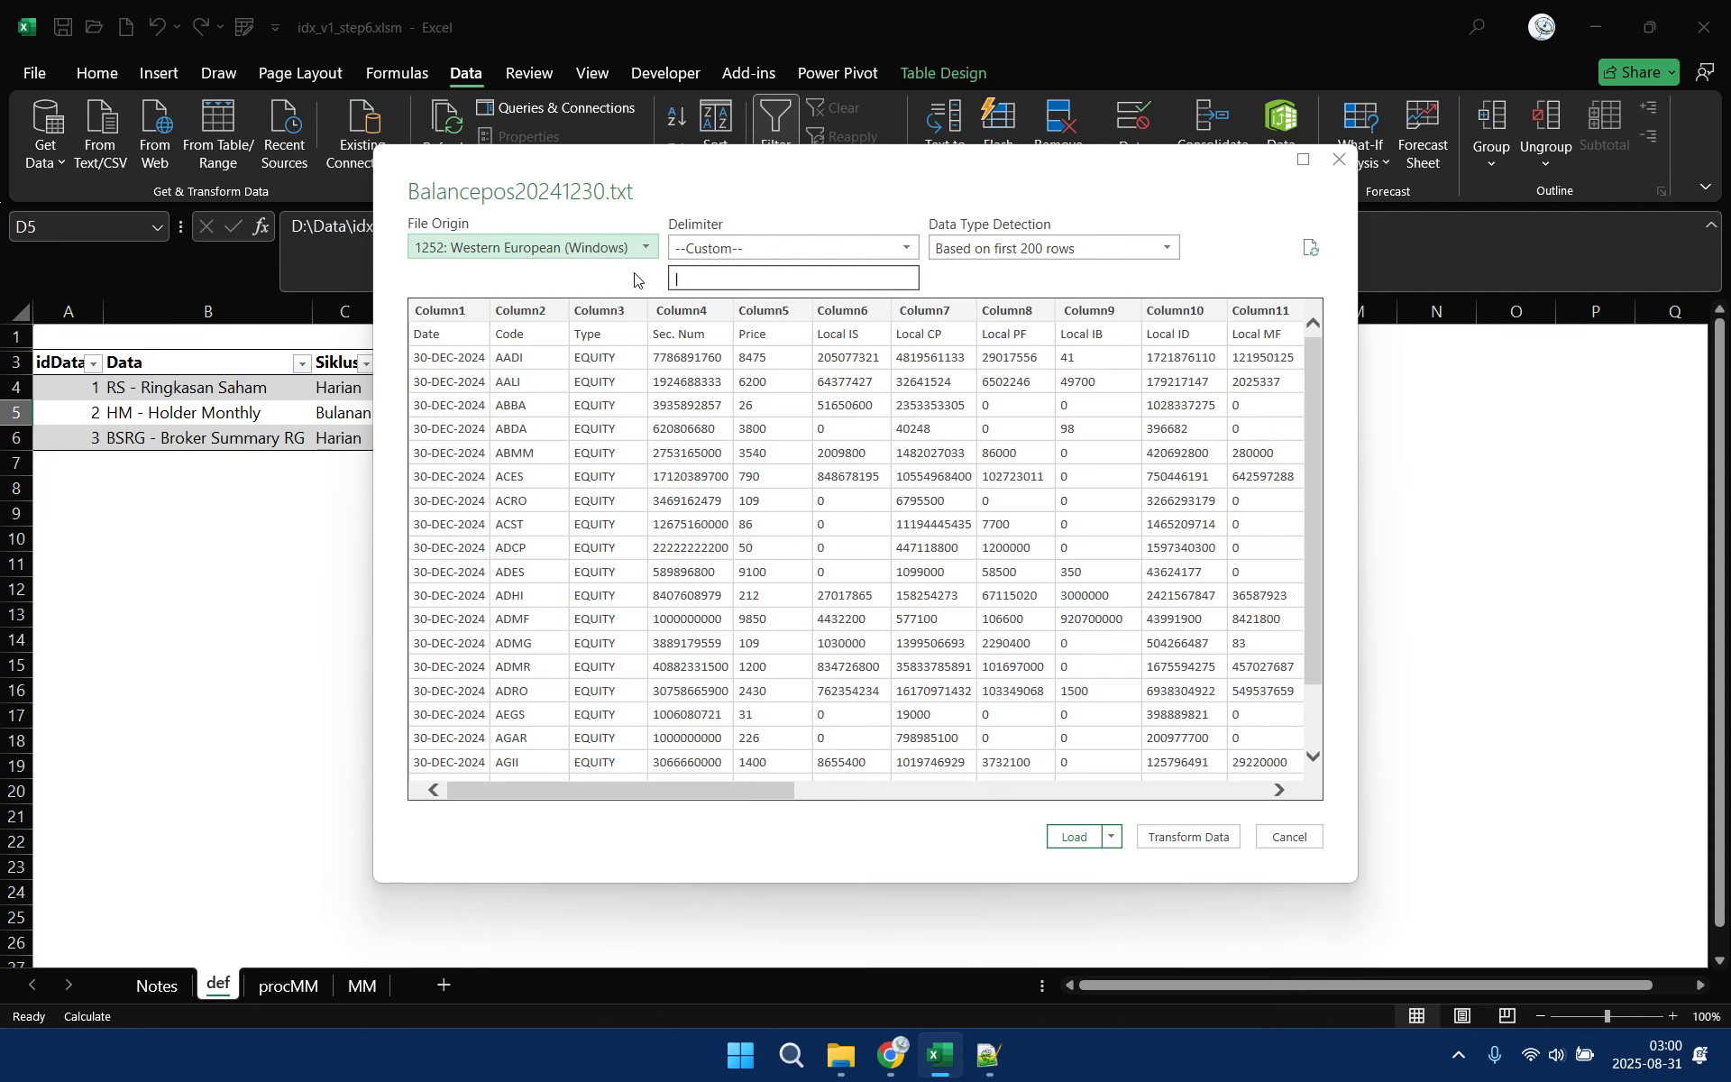
left_click(676, 278)
left_click(1187, 837)
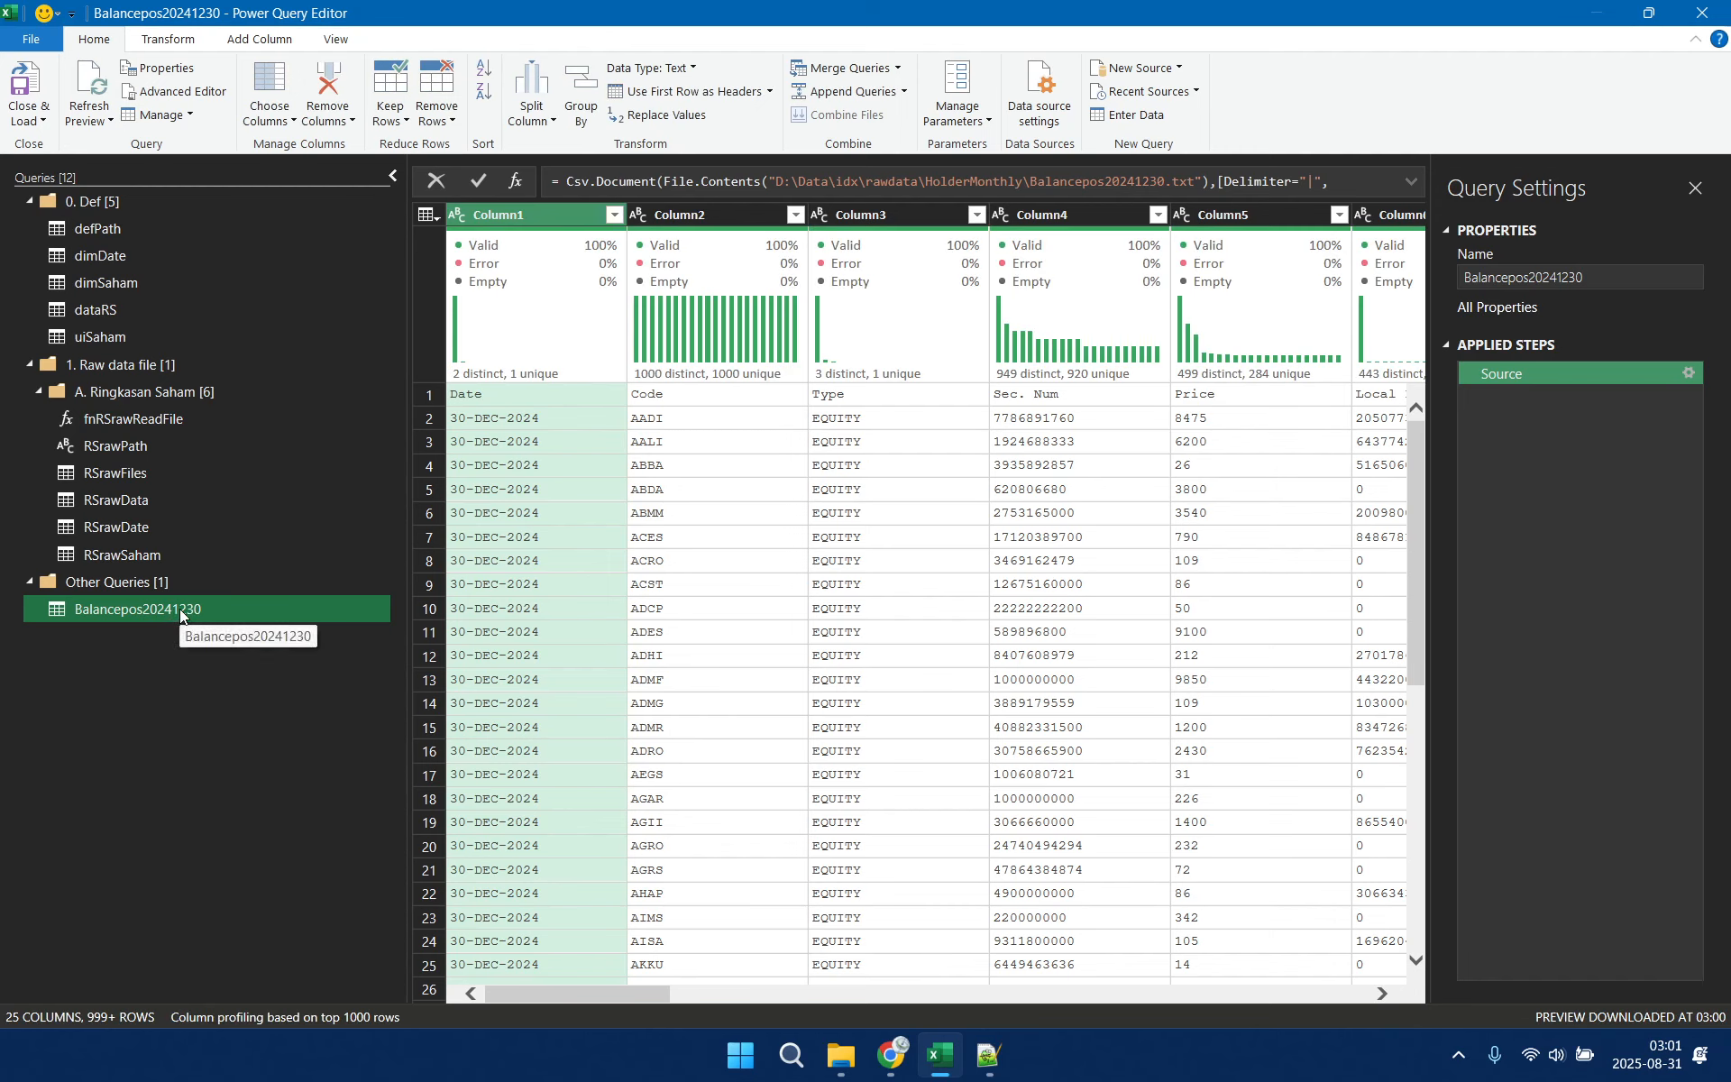
Copy the name of the fnRSrawReadFile function in the A. Ringkasan Saham group for reuse
right_click(180, 609)
left_click(265, 700)
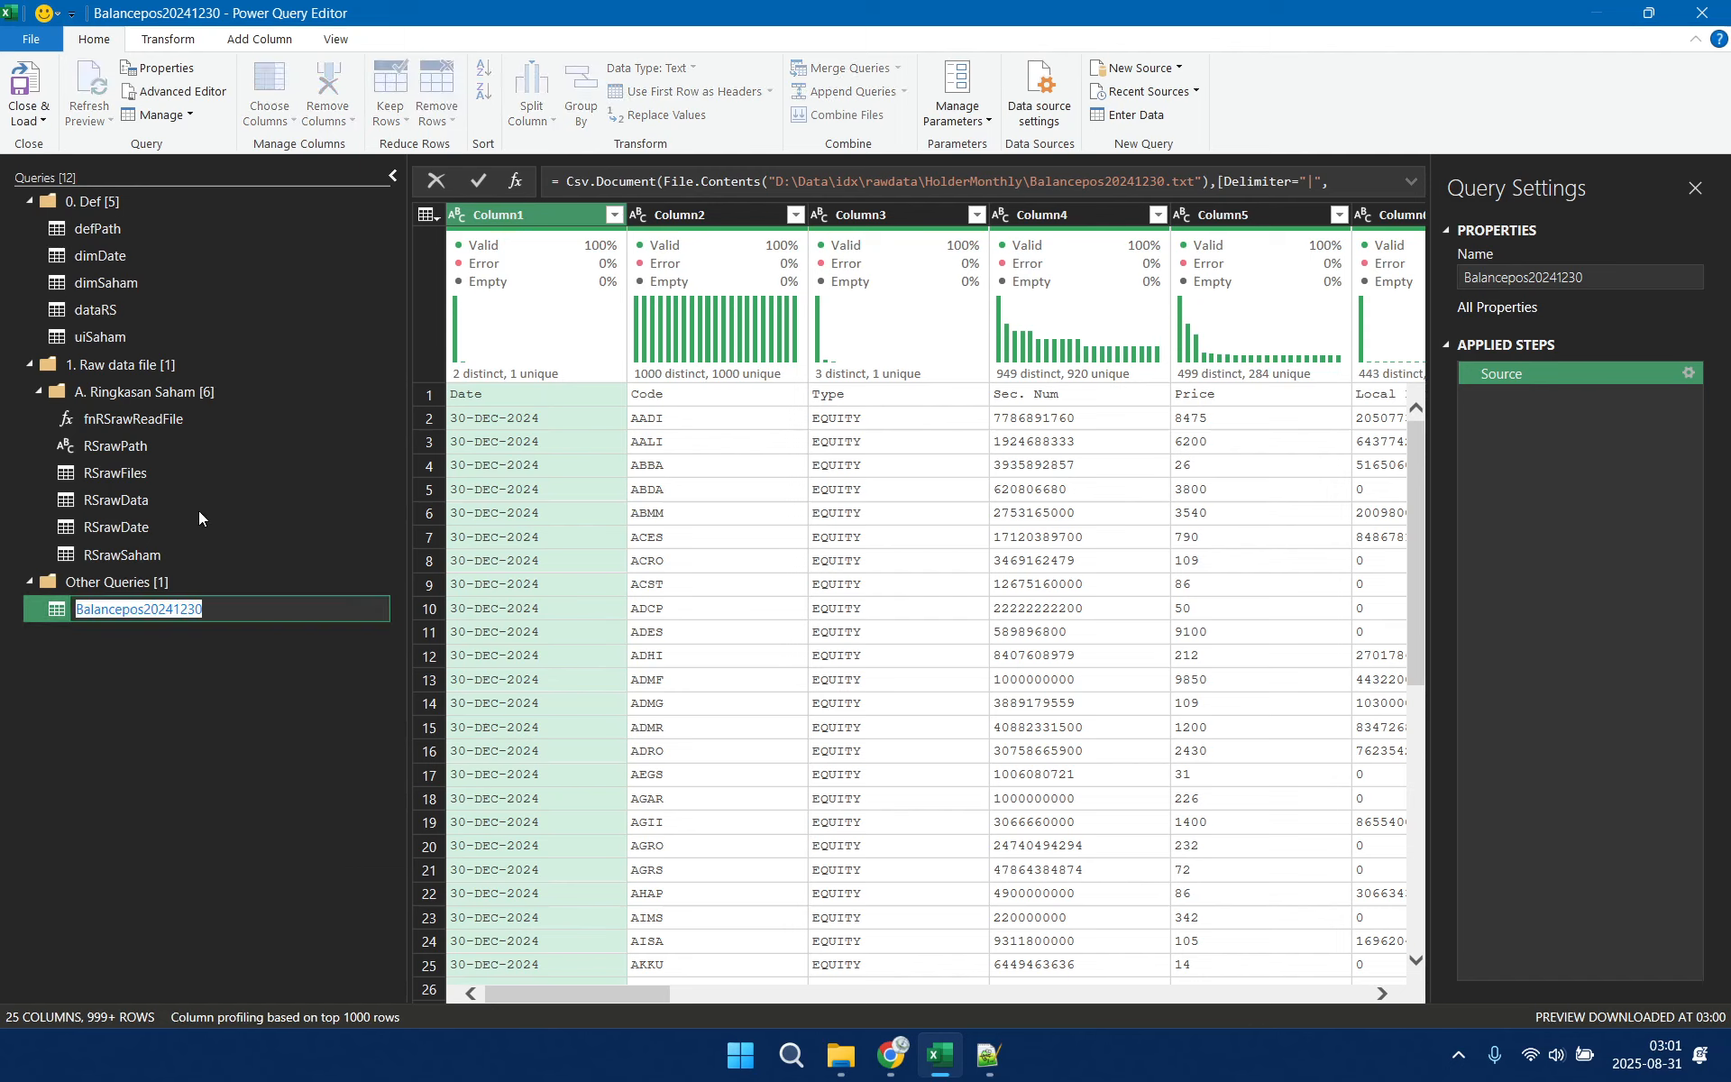
left_click(164, 414)
right_click(162, 415)
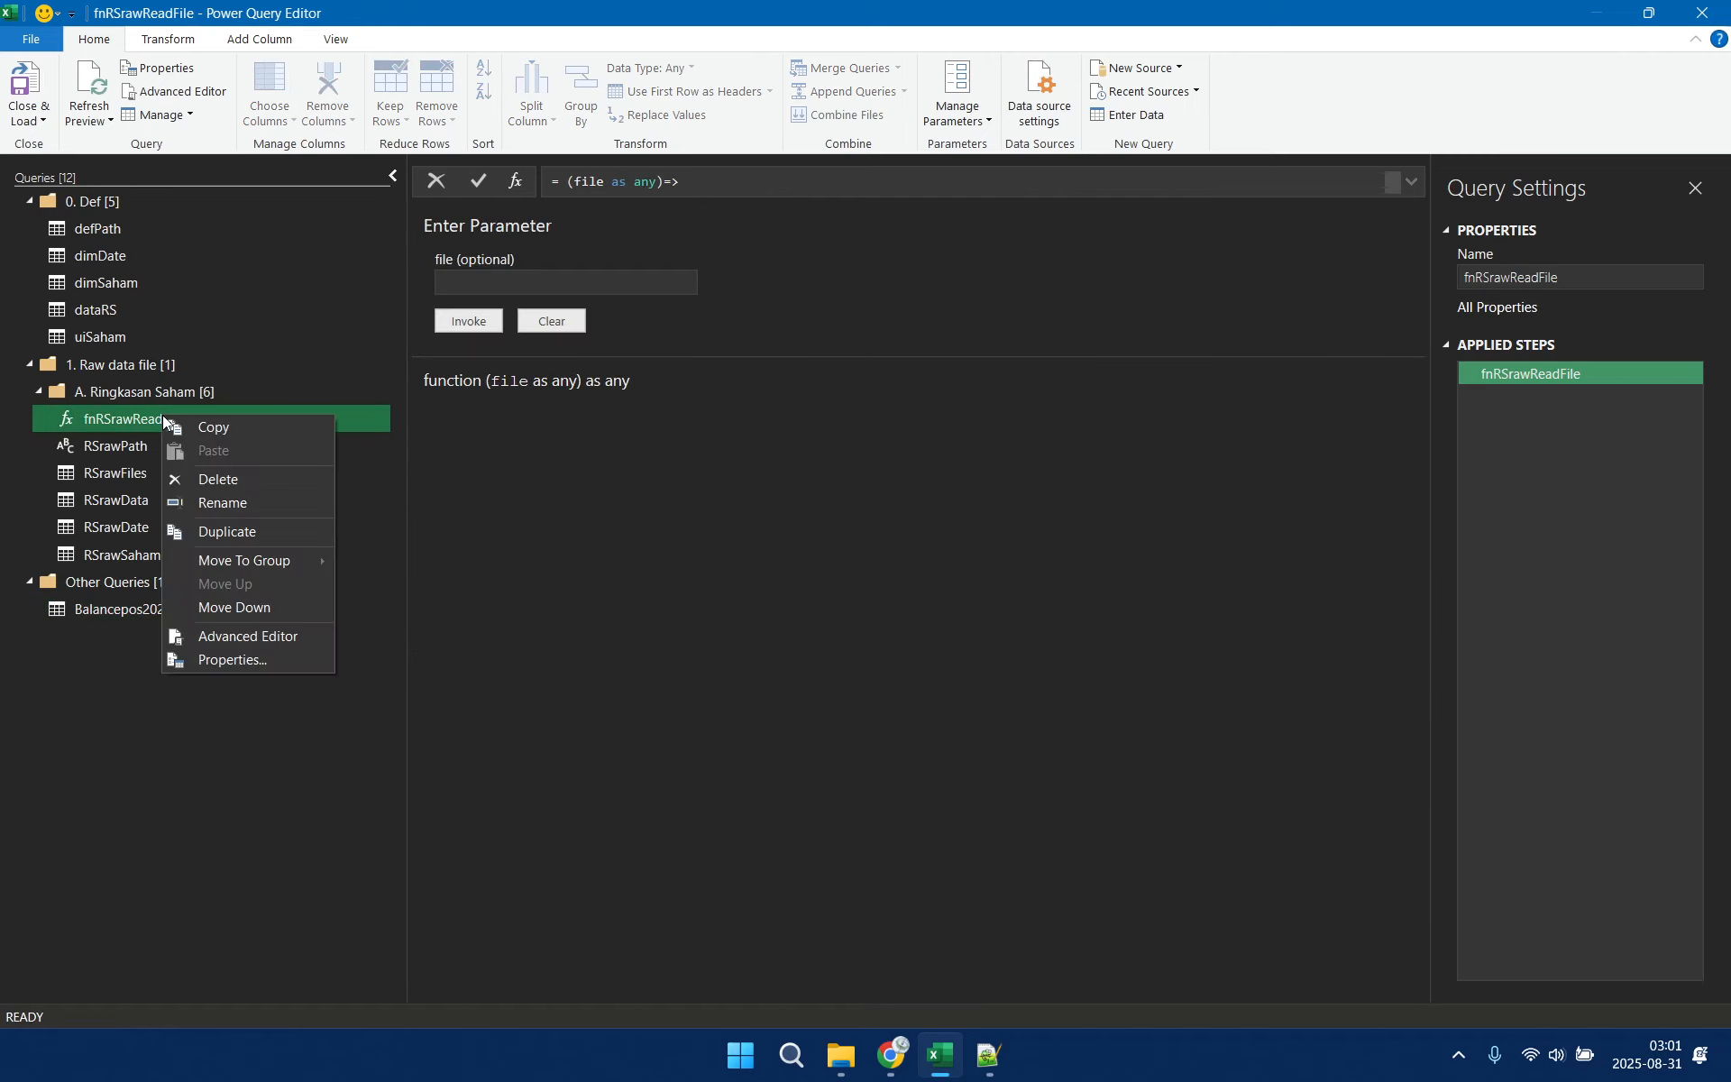
left_click(236, 501)
key("ctrl+c")
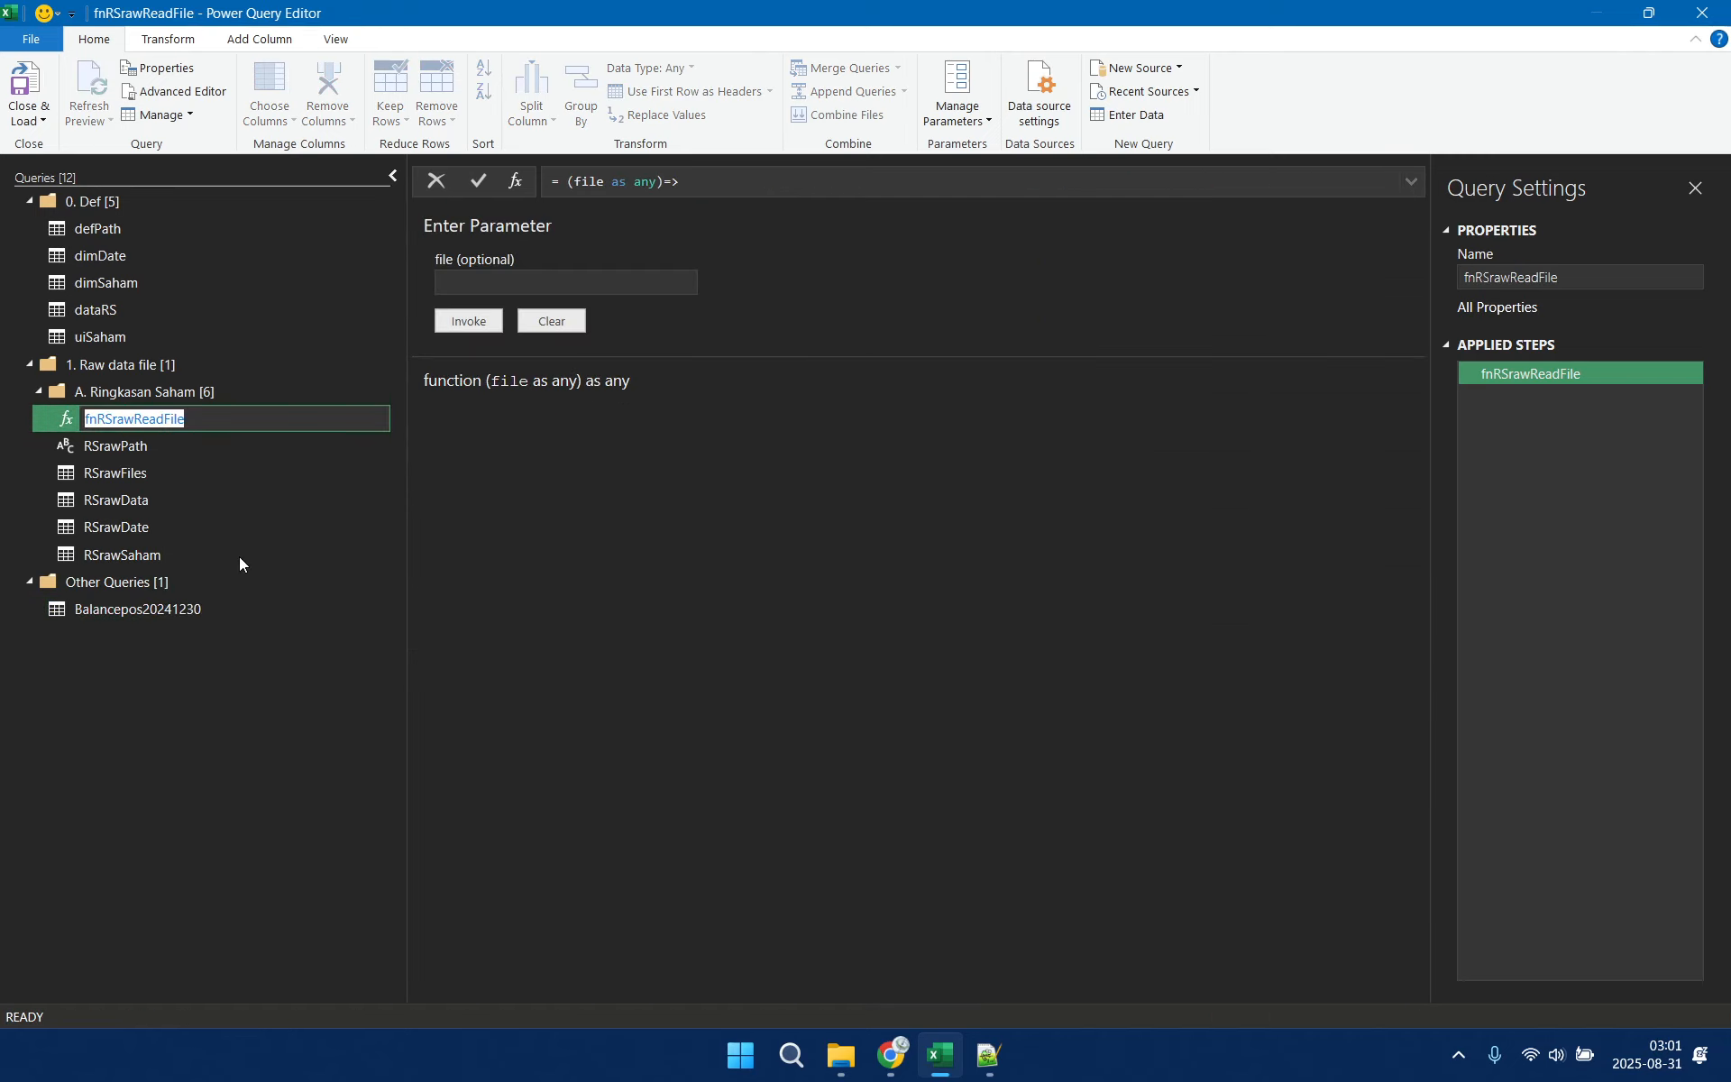
Rename the Balancepos20241230 query as fnHMrawReadFile, reusing the copied function name with RS replaced by HM
left_click(162, 611)
right_click(160, 610)
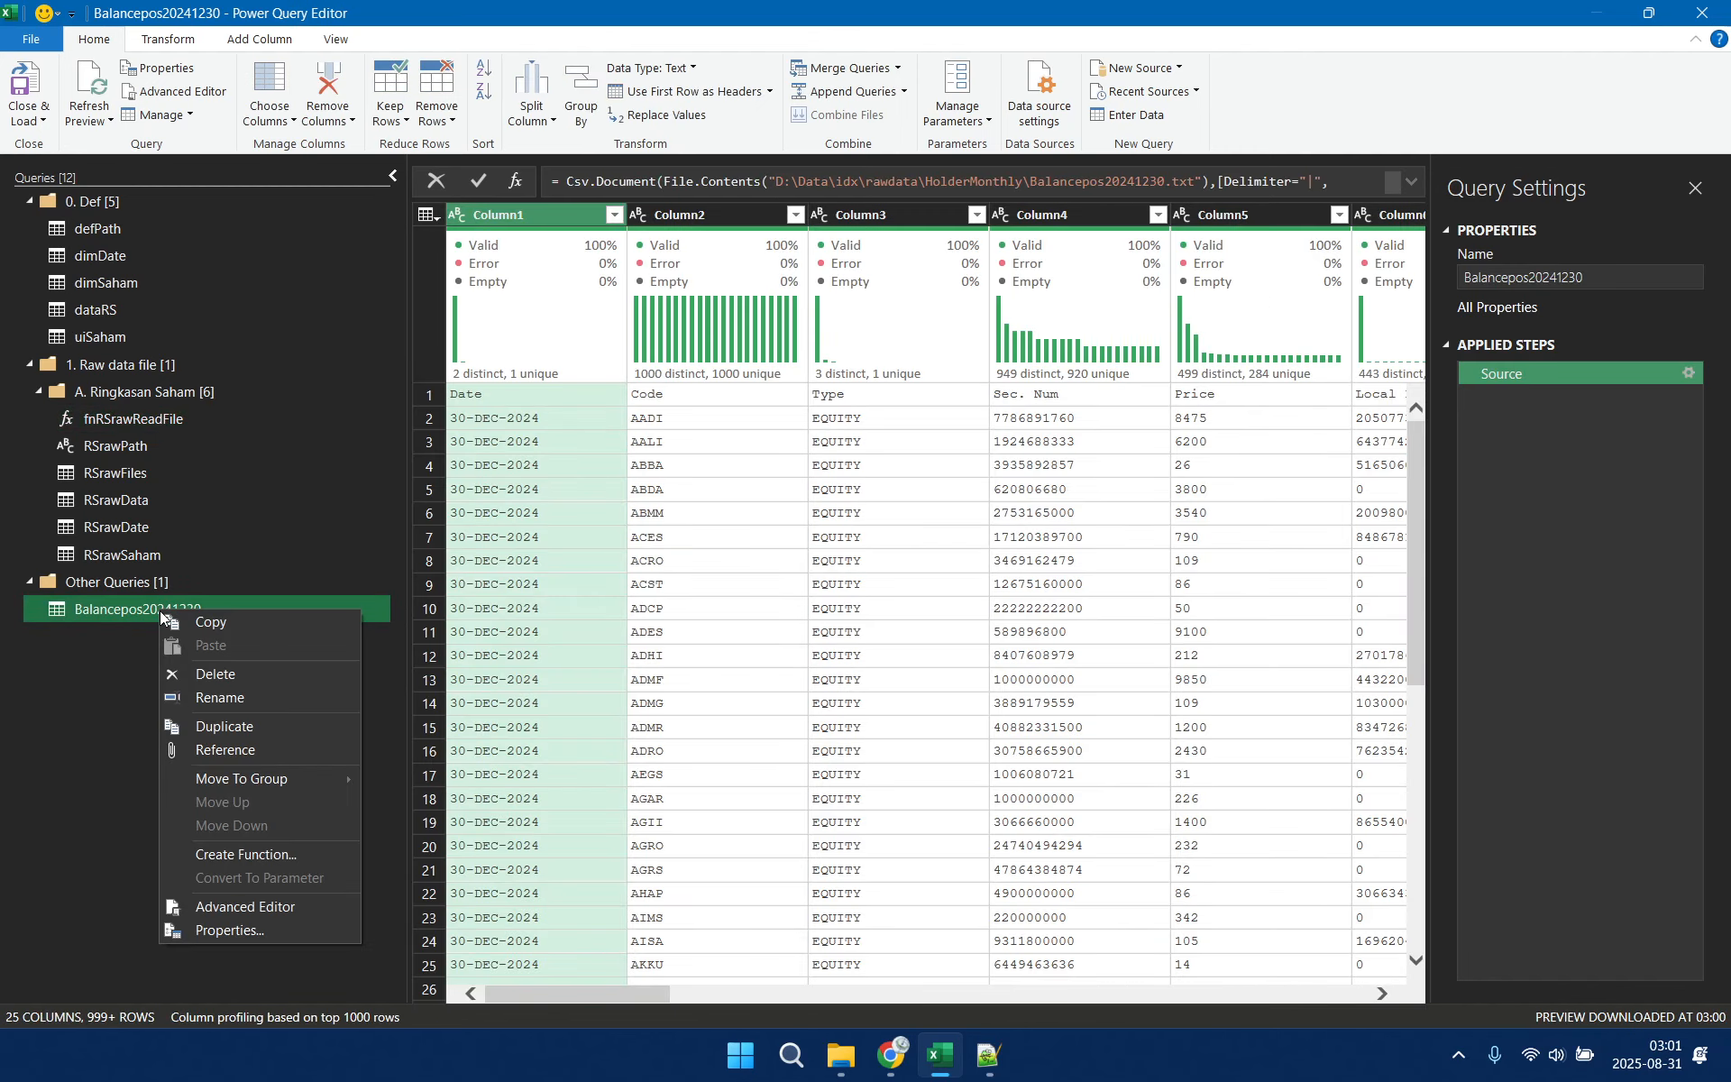
left_click(235, 699)
key("ctrl+v")
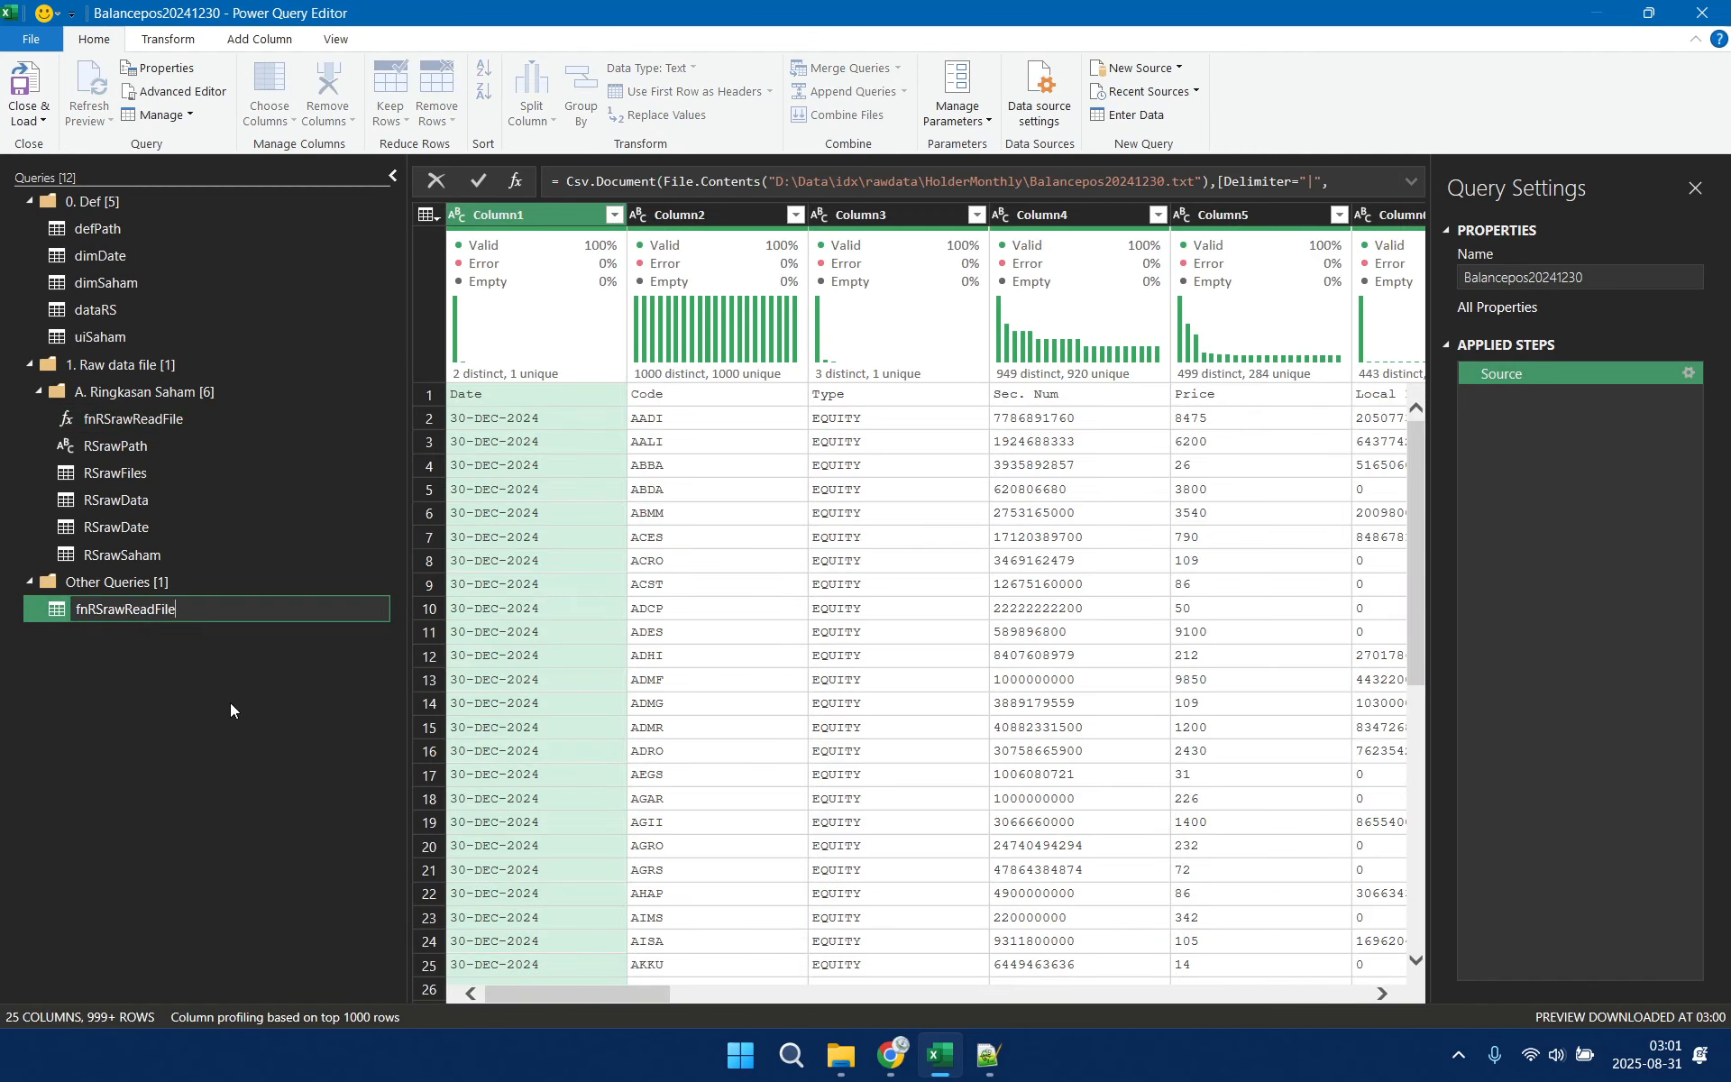
key("Left")
key("Left")
key("Left")
key("Left")
key("Left")
key("Left")
key("Left")
key("Left")
key("Left")
key("BackSpace")
key("BackSpace")
type("HM")
key("Return")
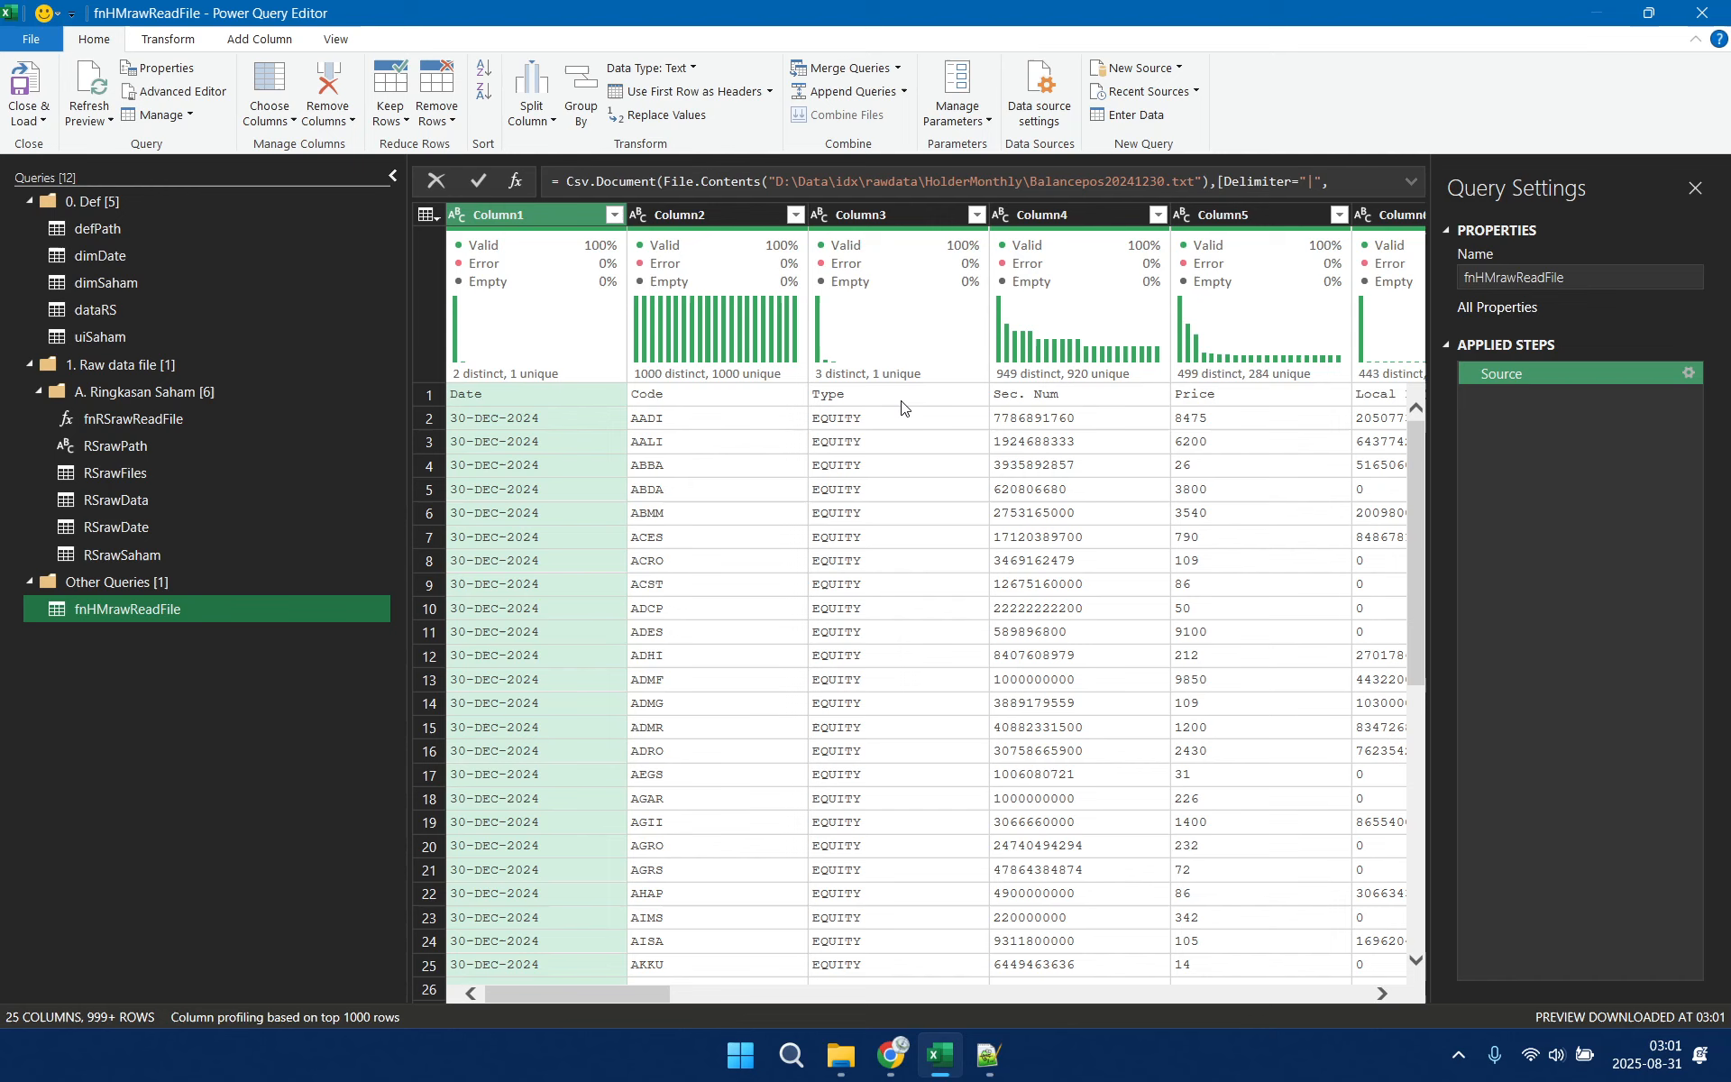
Use the first row of the fnHMrawReadFile table as its column headers
left_click(989, 1055)
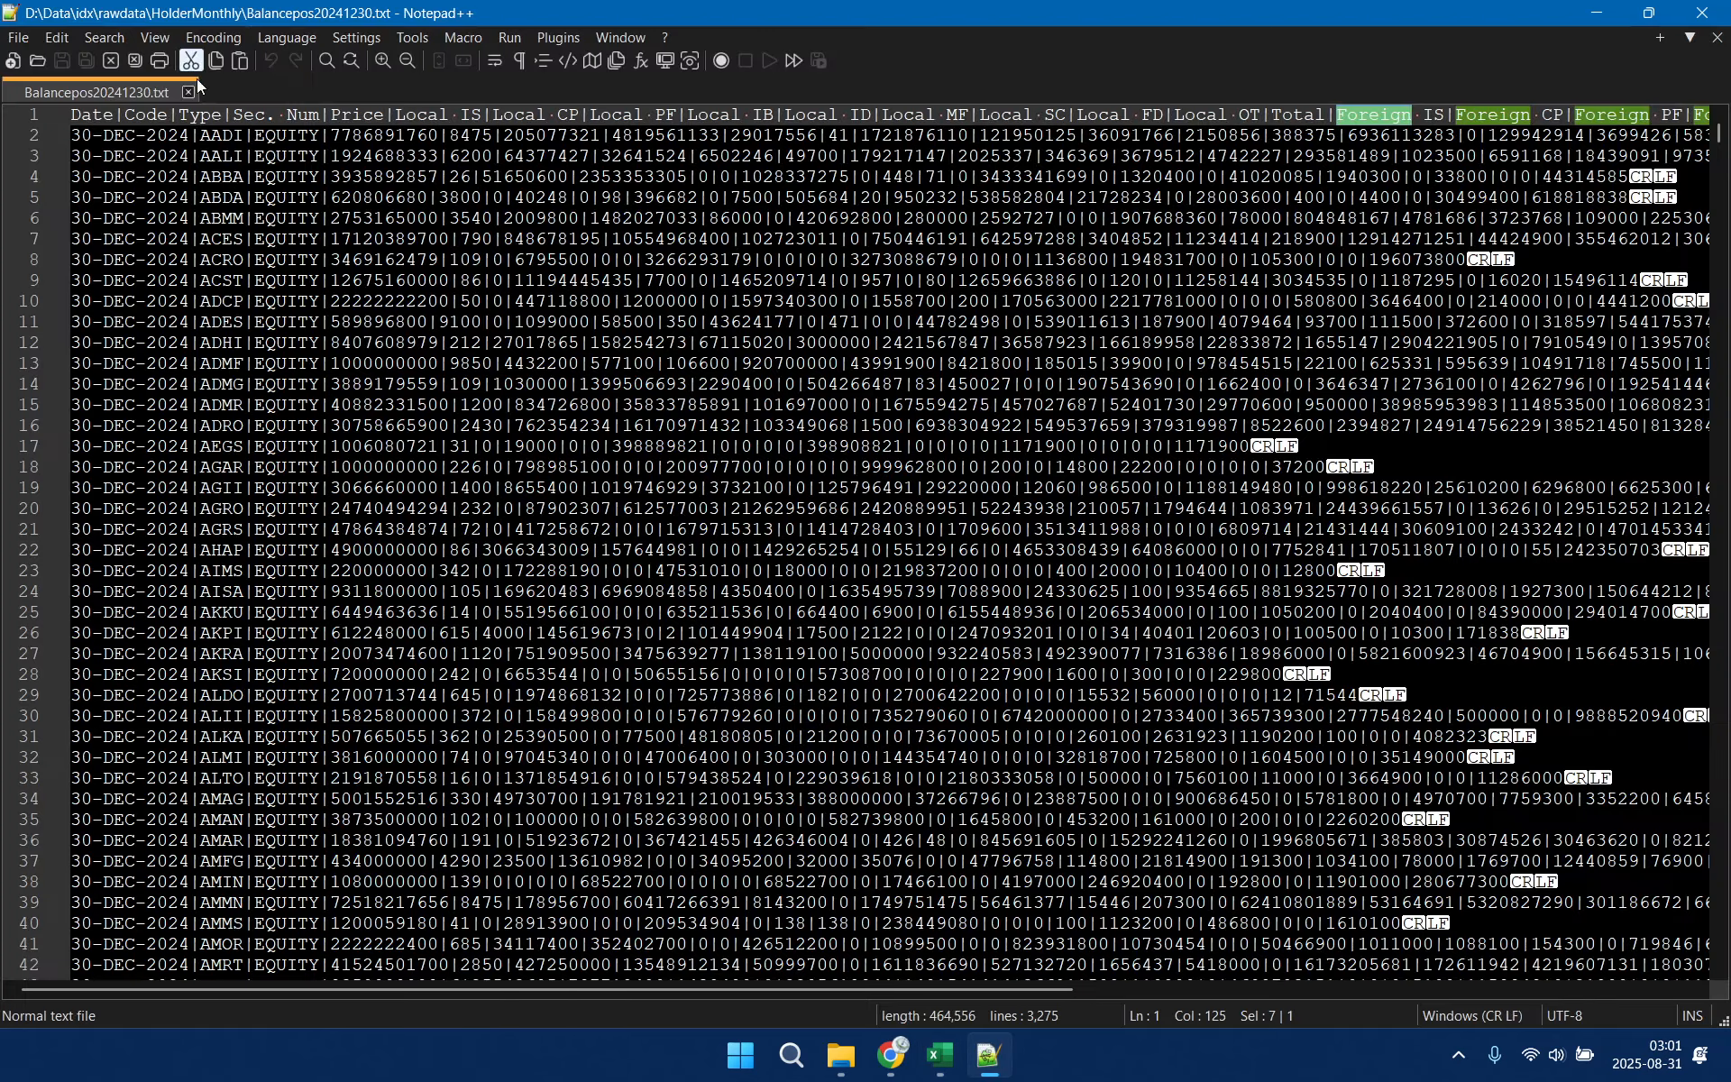
left_click(940, 1055)
left_click(169, 39)
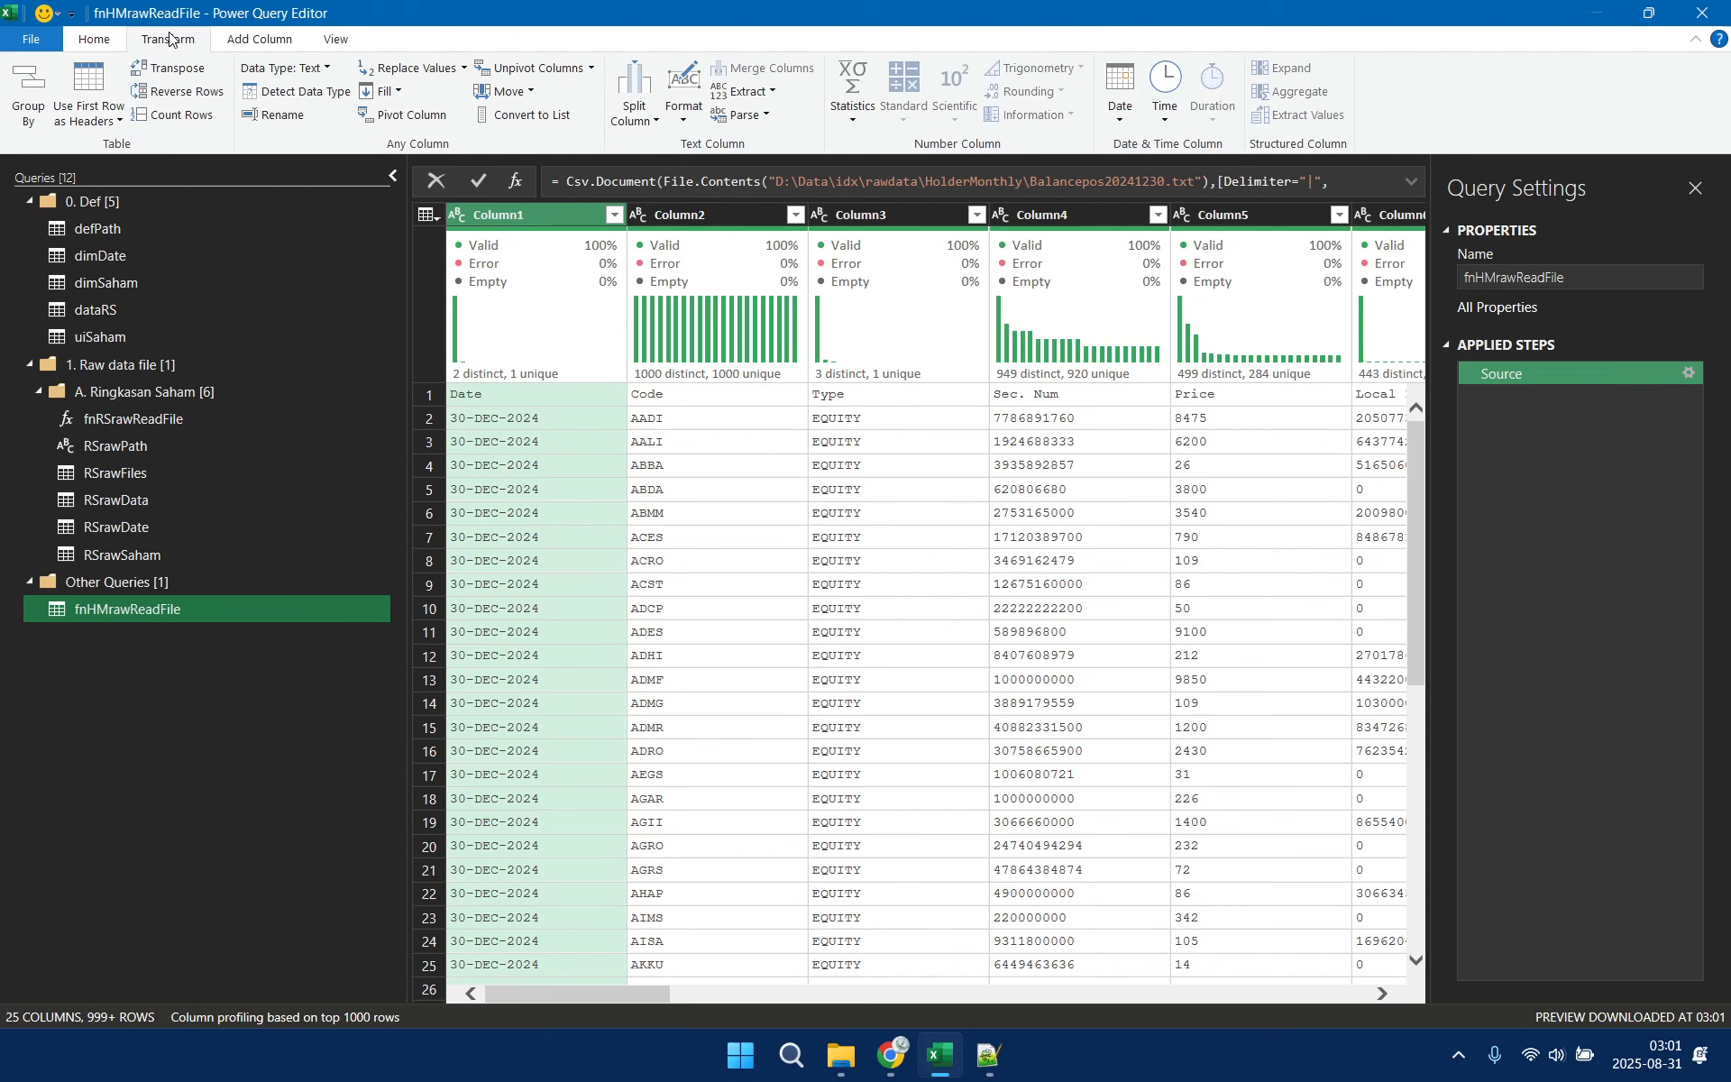
left_click(117, 121)
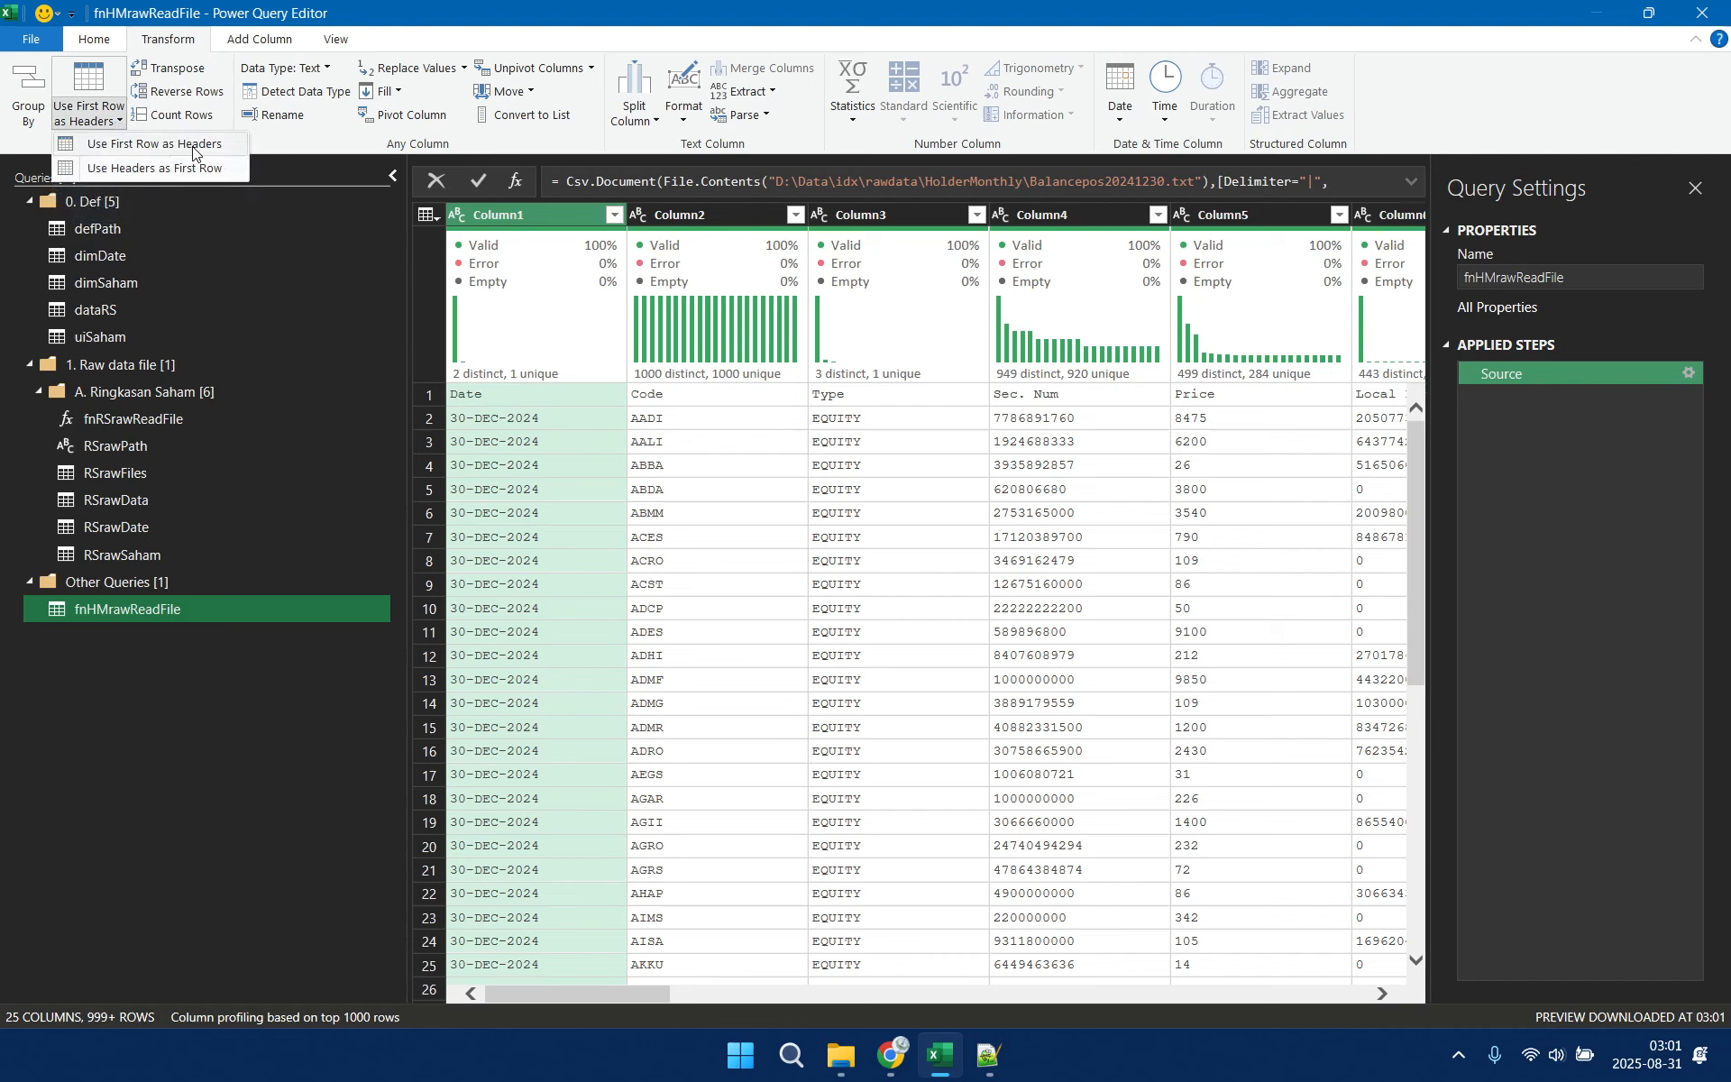
left_click(145, 146)
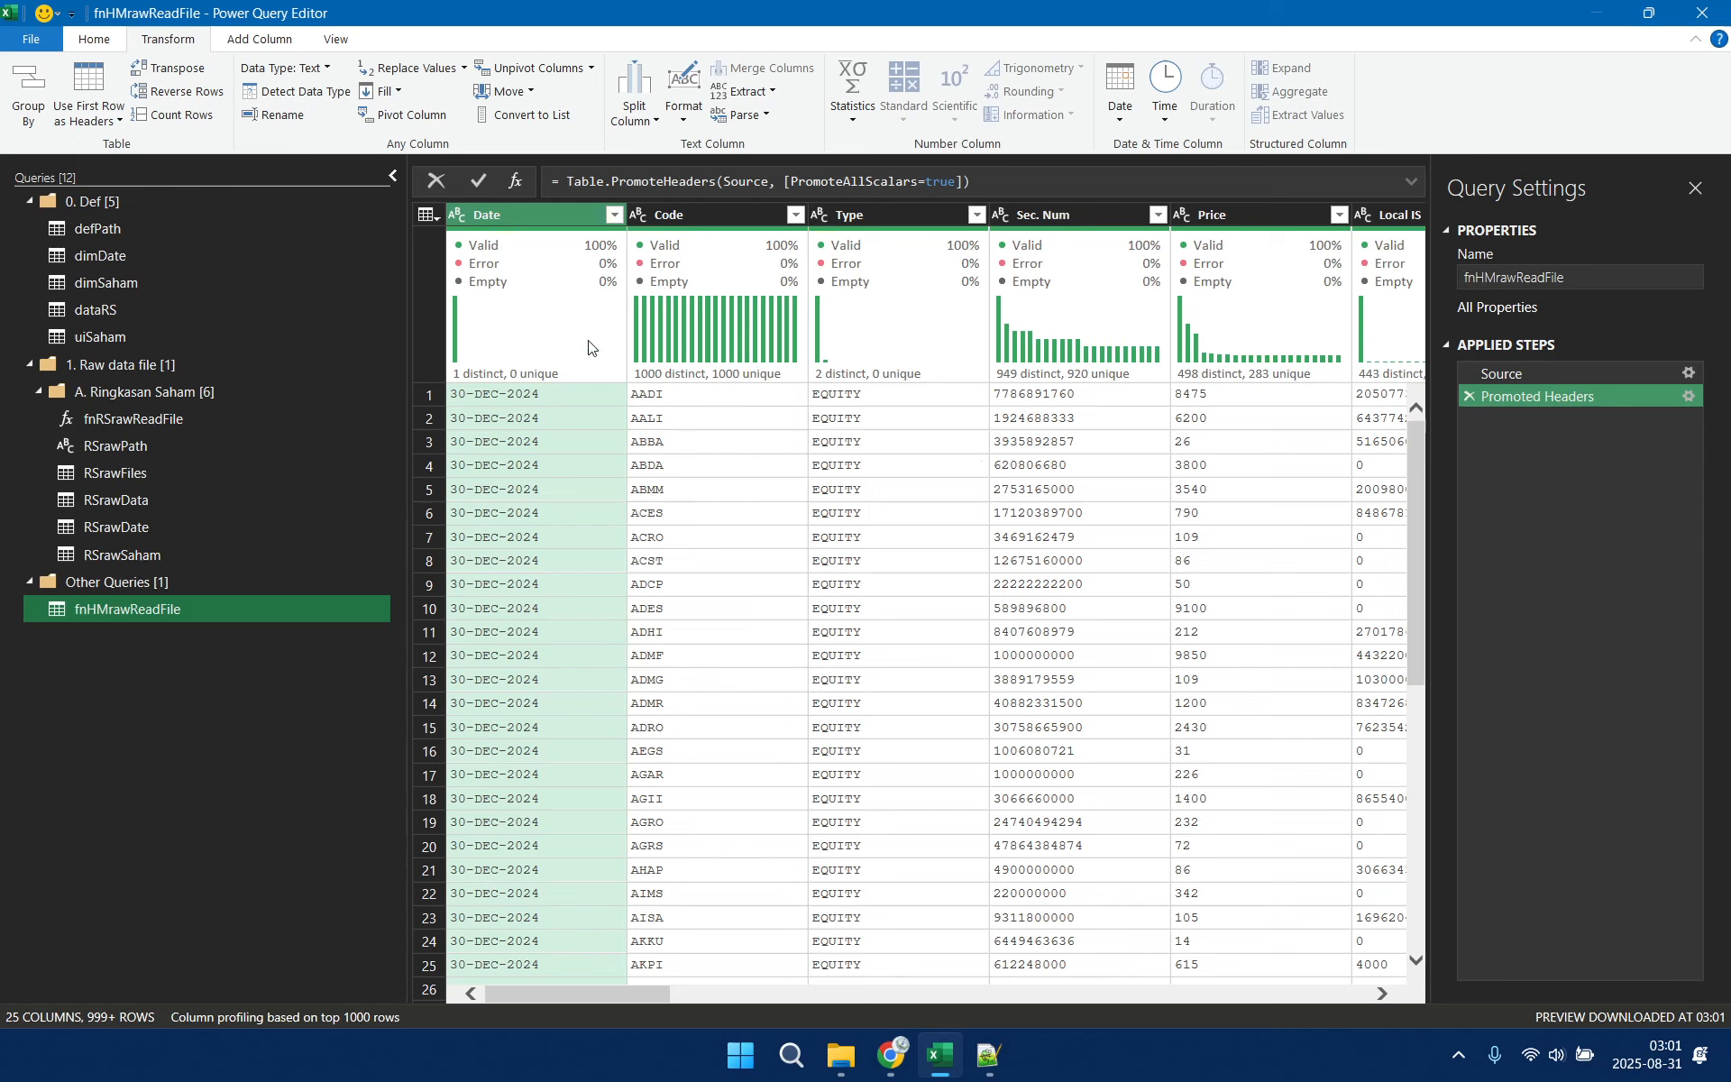
Check the two Total columns in the header line of the Balancepos20241230.txt text file, and return to Power Query Editor
mouse_move(560, 234)
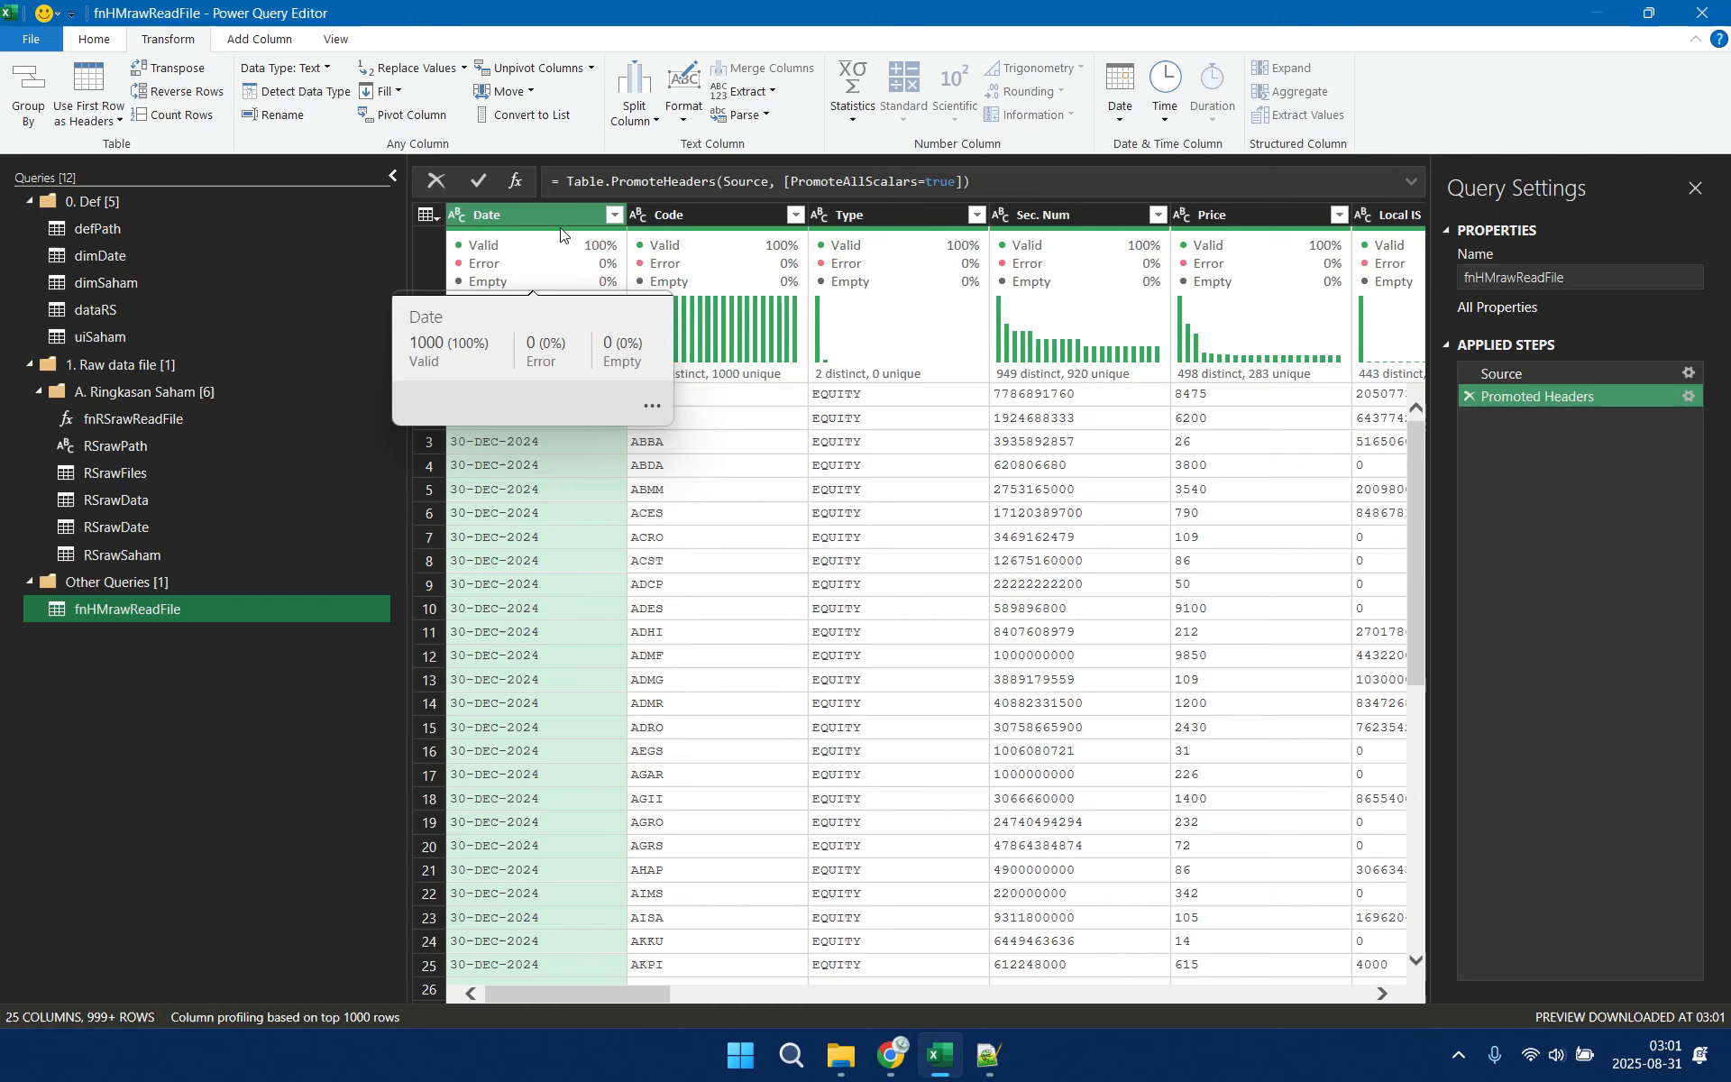
left_click(990, 1055)
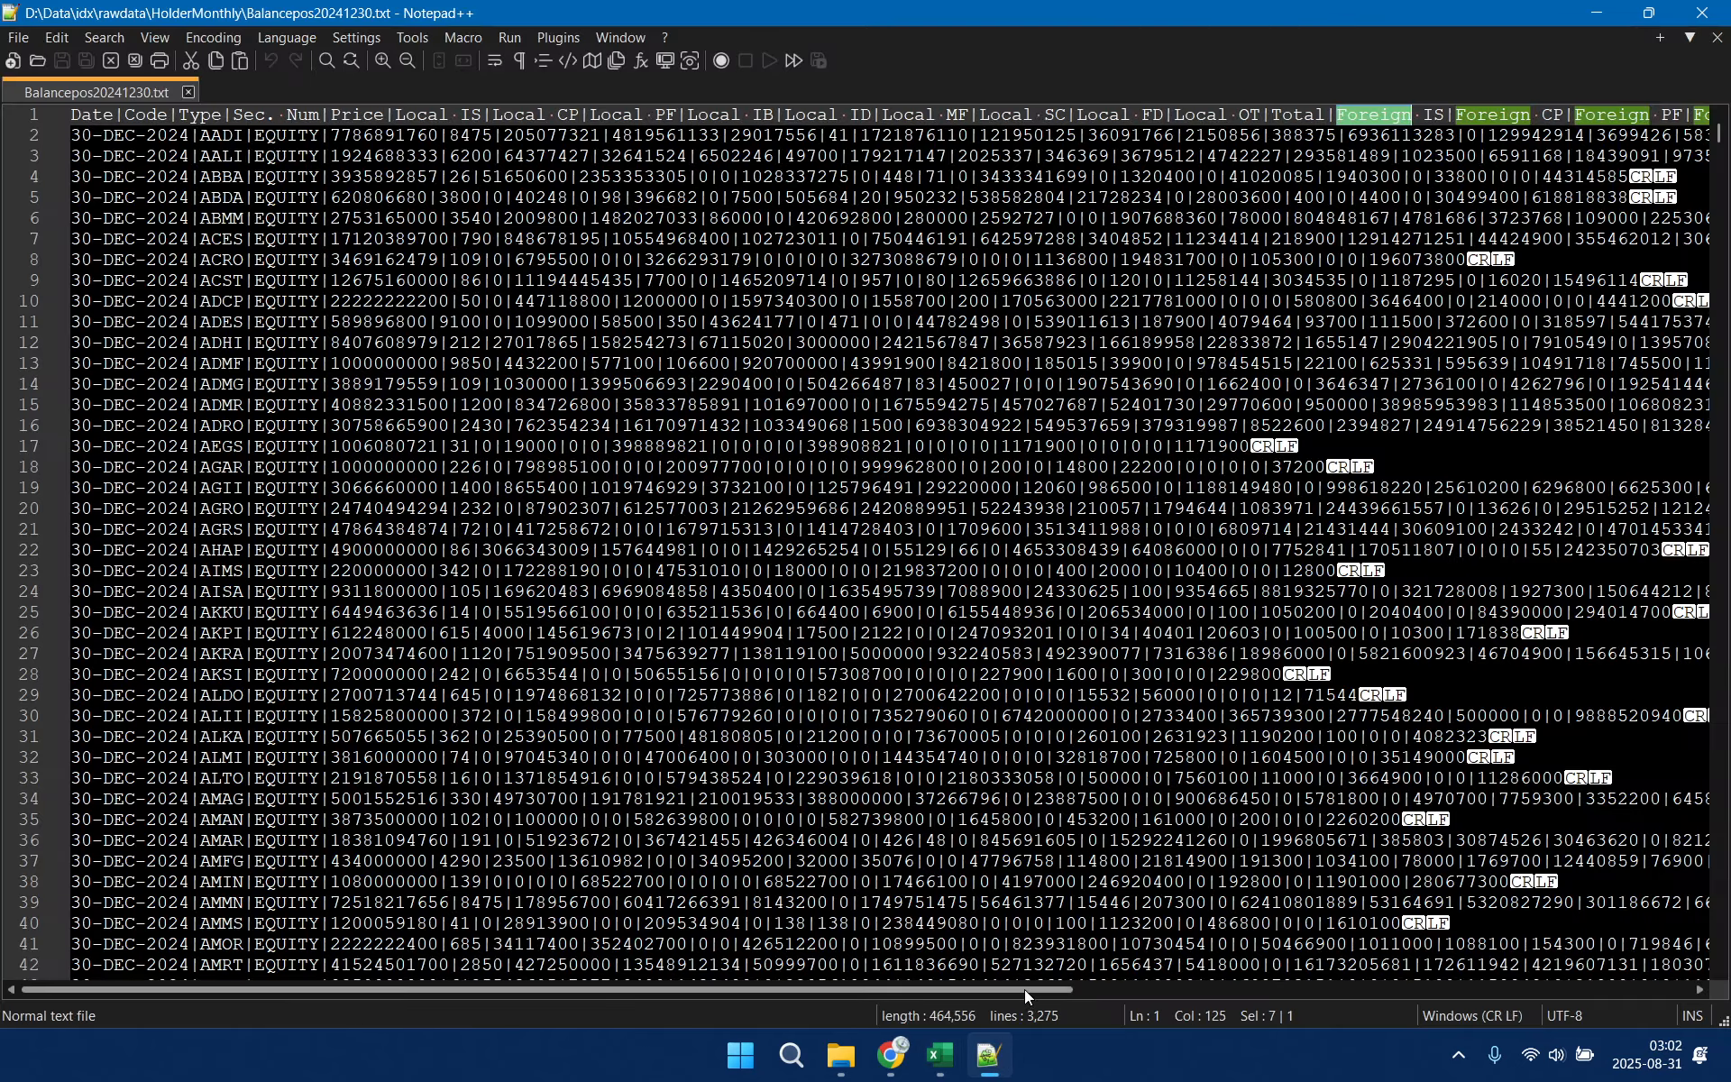
left_click_drag(1024, 988, 1614, 986)
double_click(1524, 116)
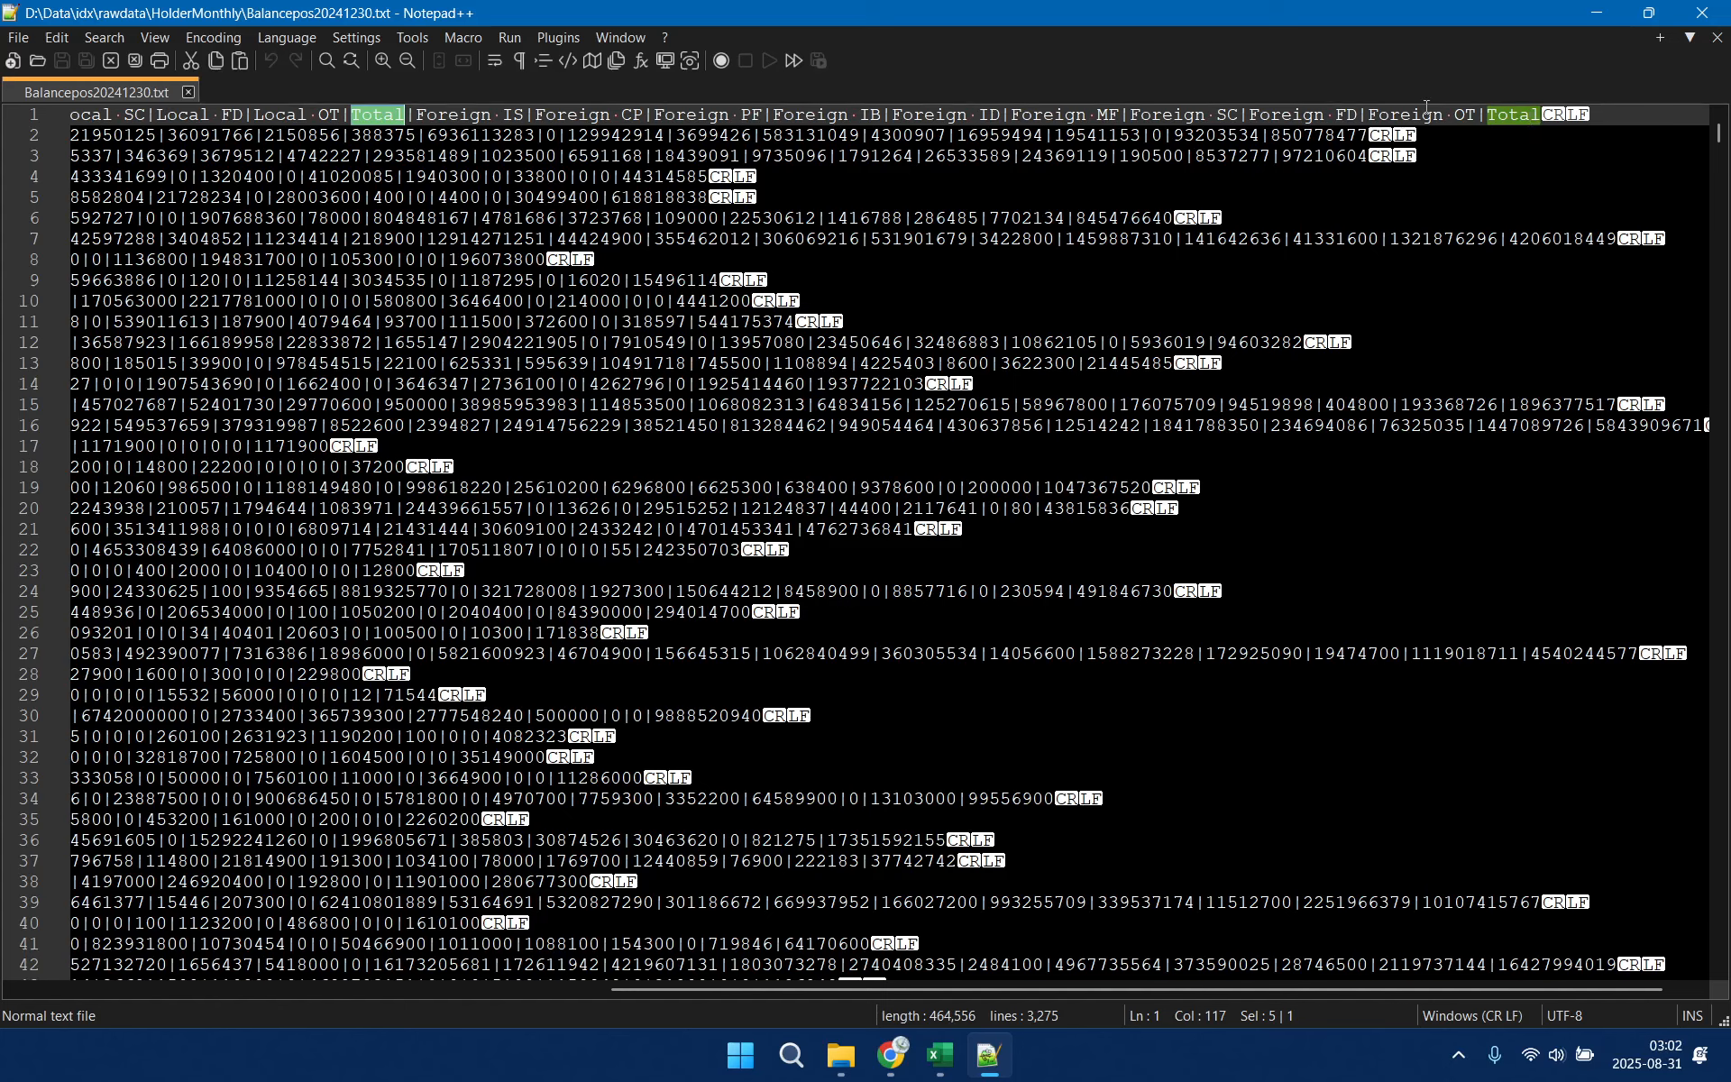
double_click(1516, 122)
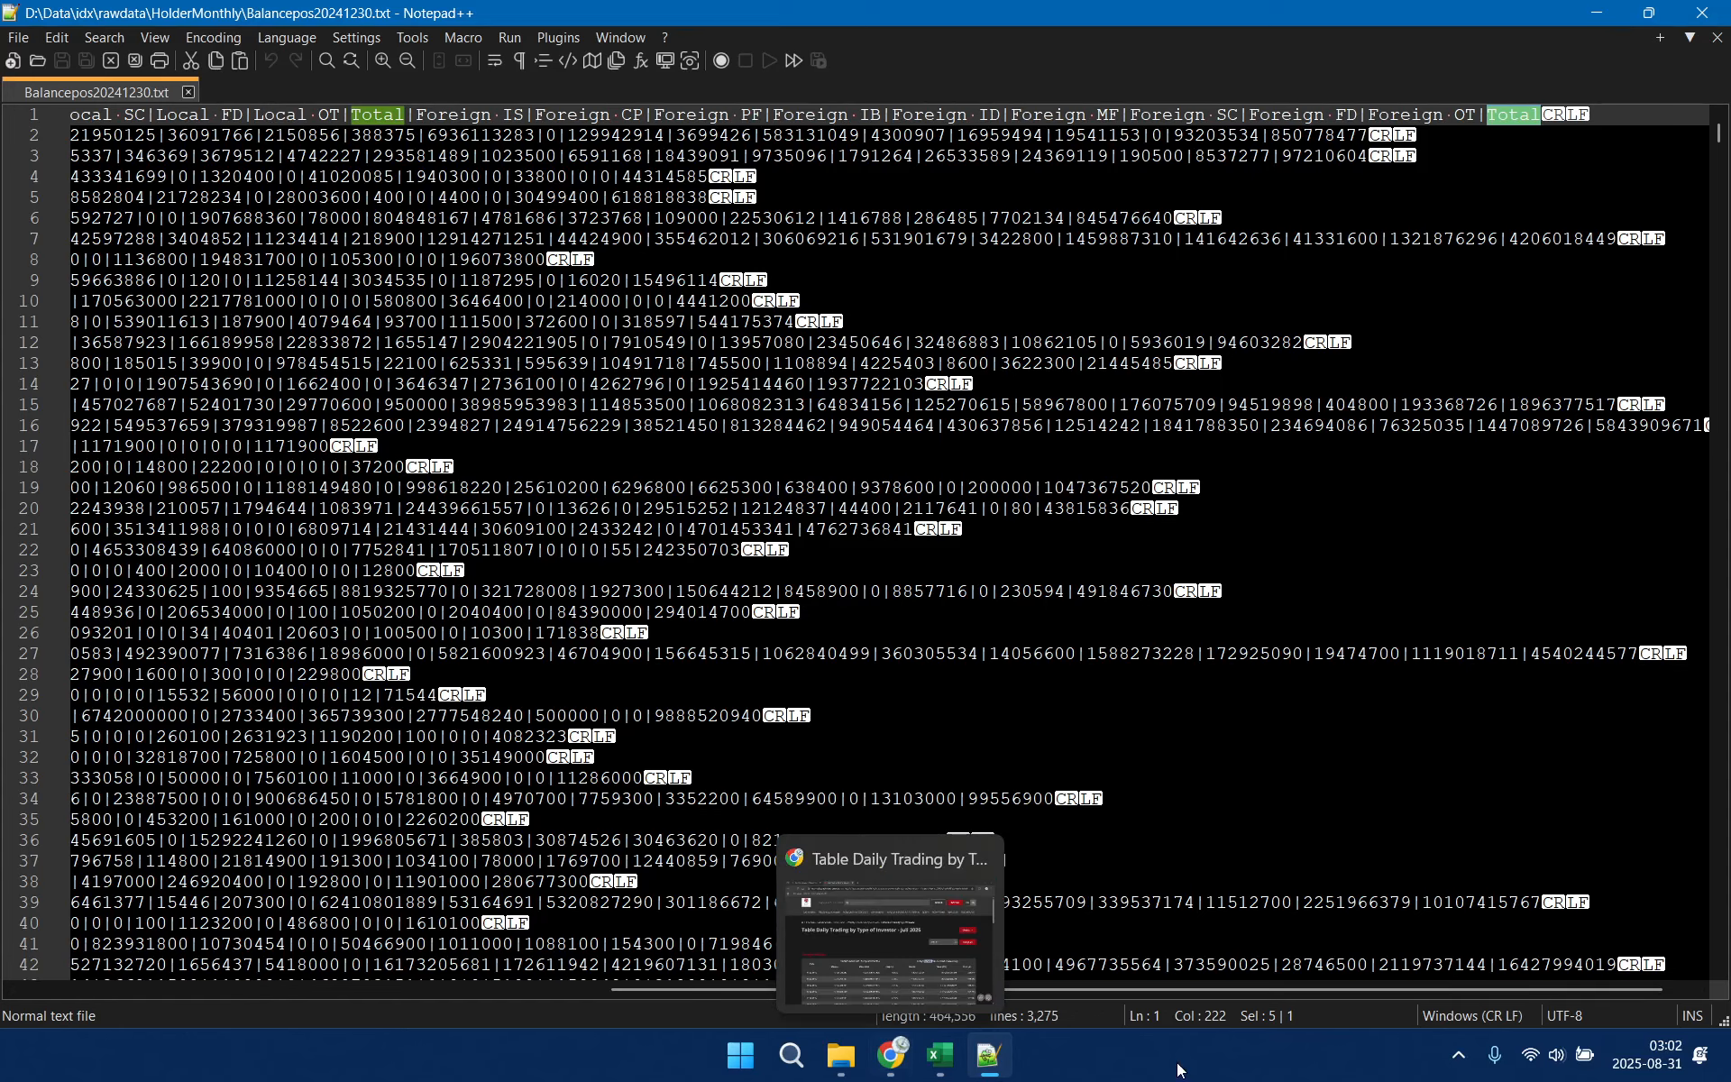
left_click_drag(1425, 994, 673, 1006)
mouse_move(944, 1072)
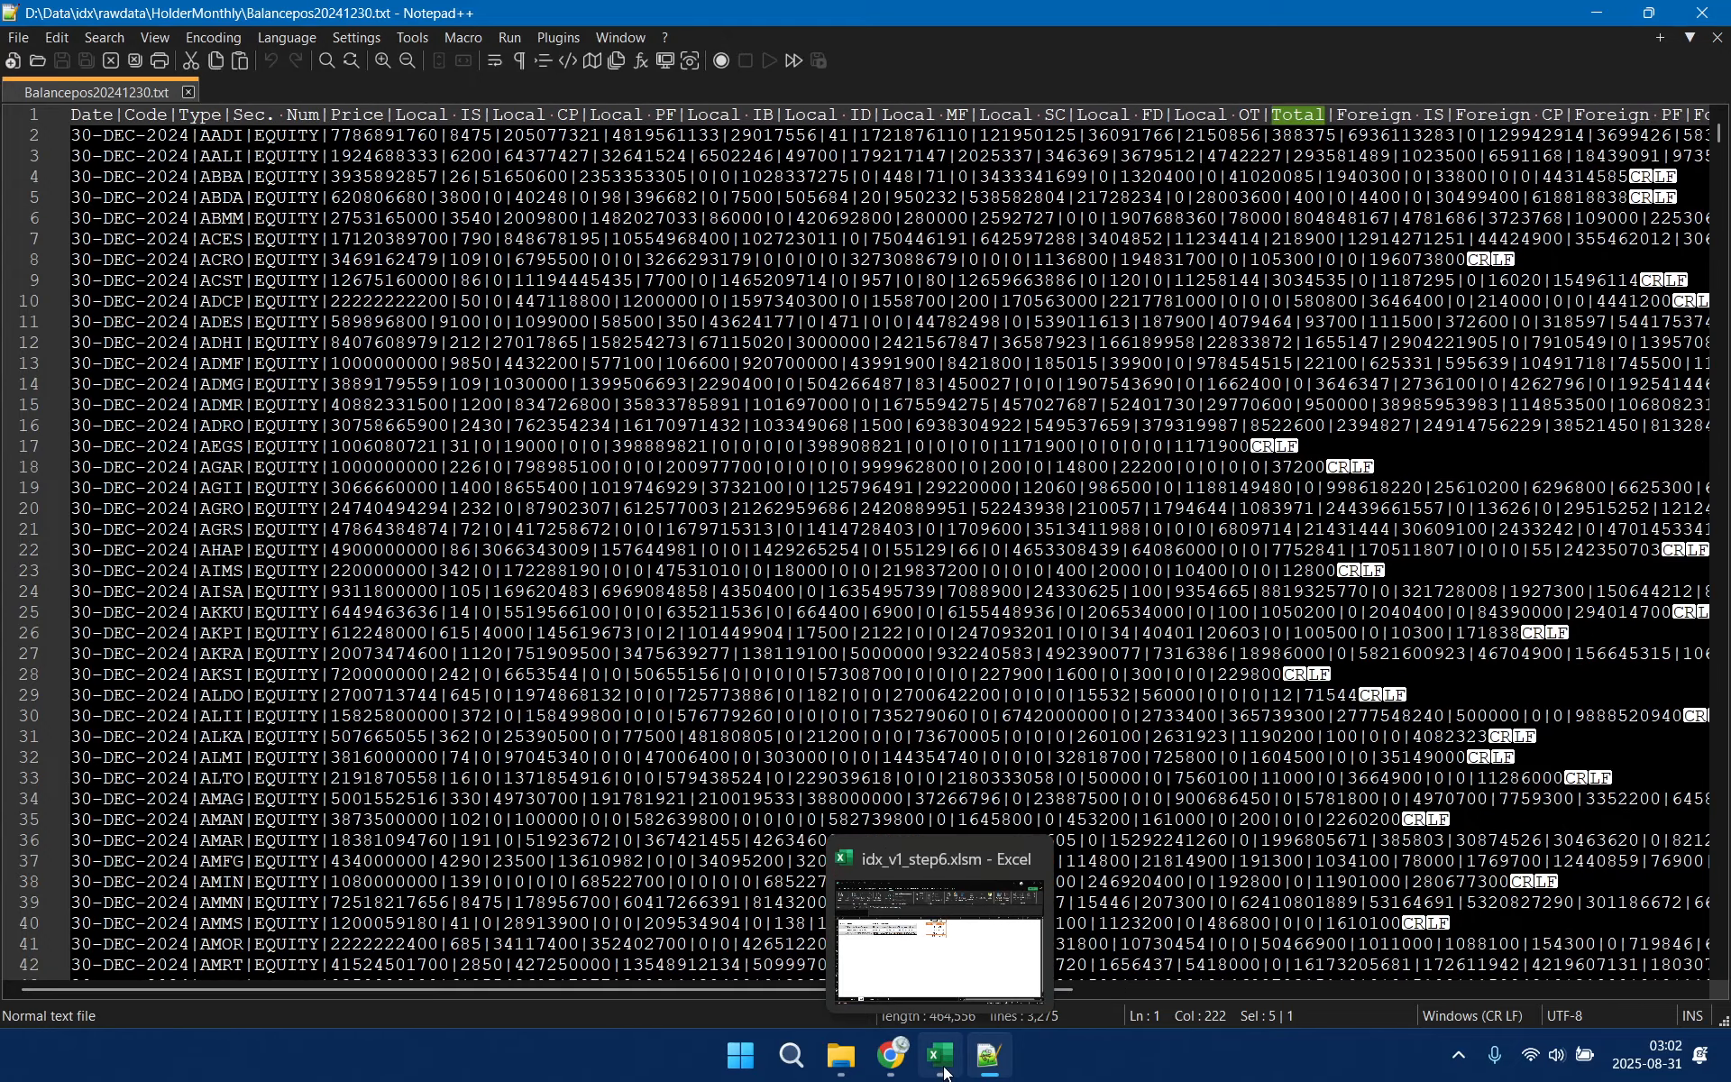
left_click(944, 1073)
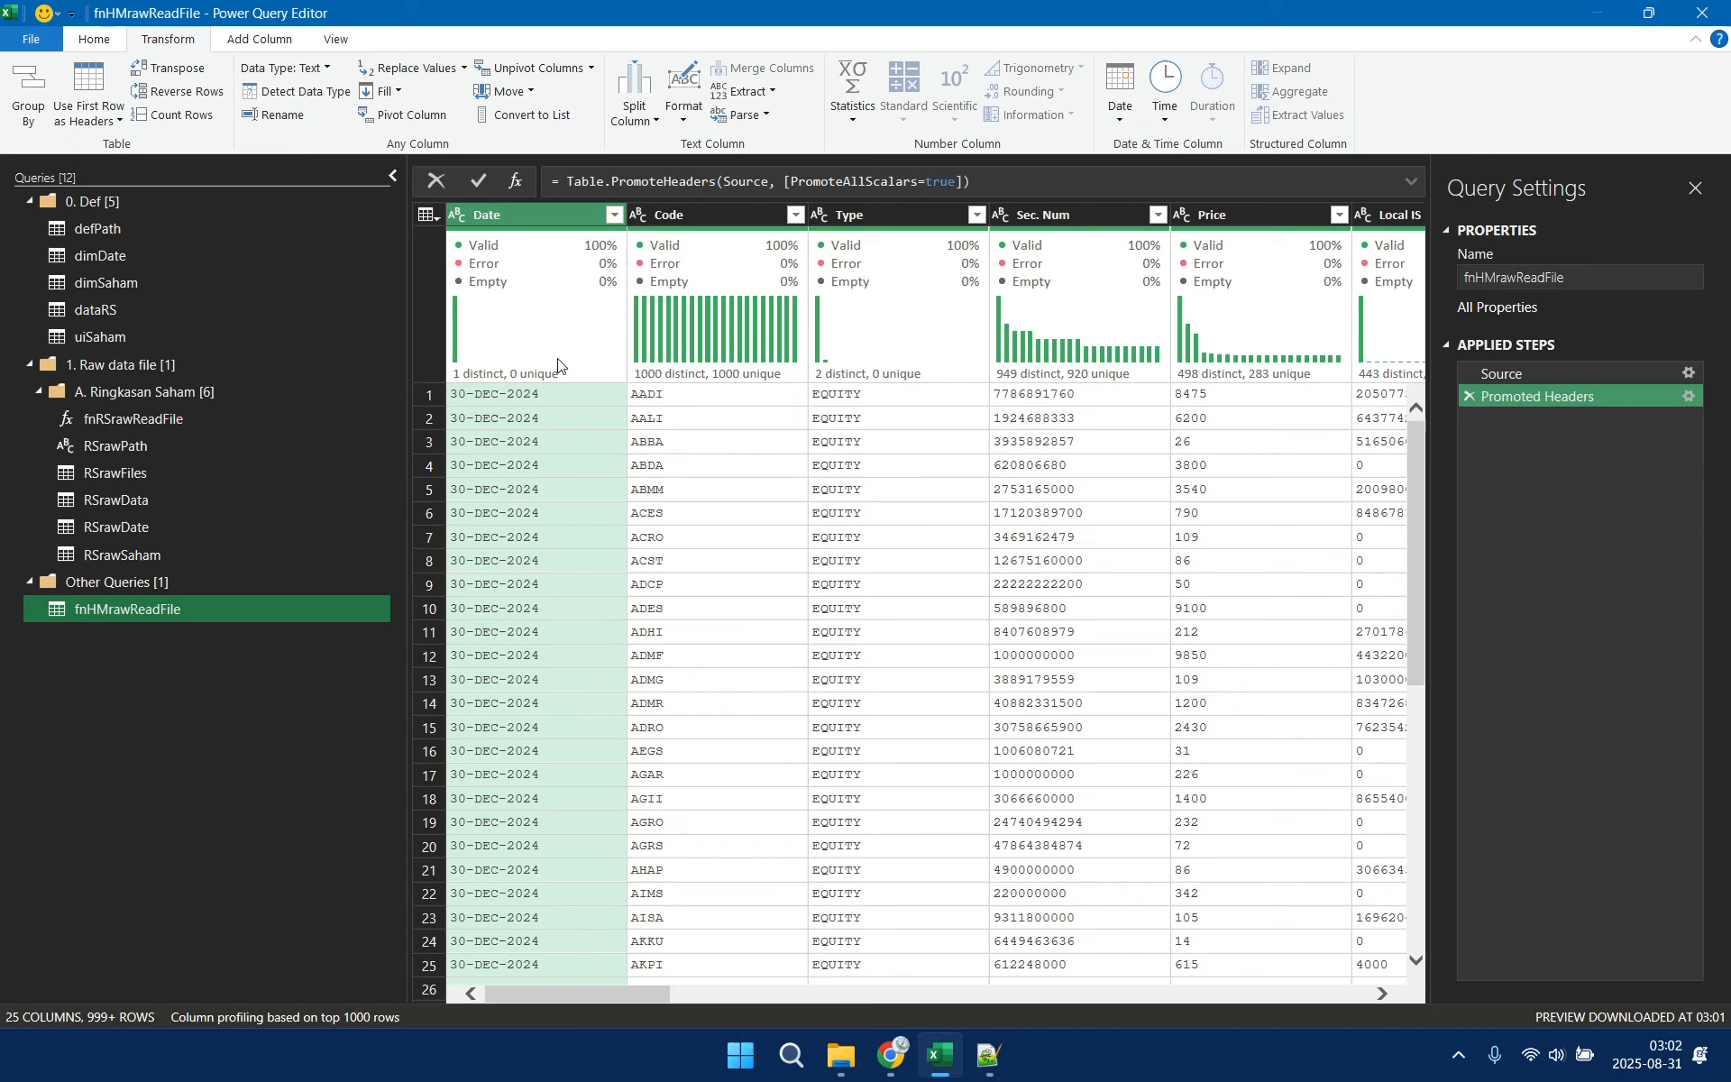
Rename the Date column as Tgl and the Code column as Saham
right_click(511, 217)
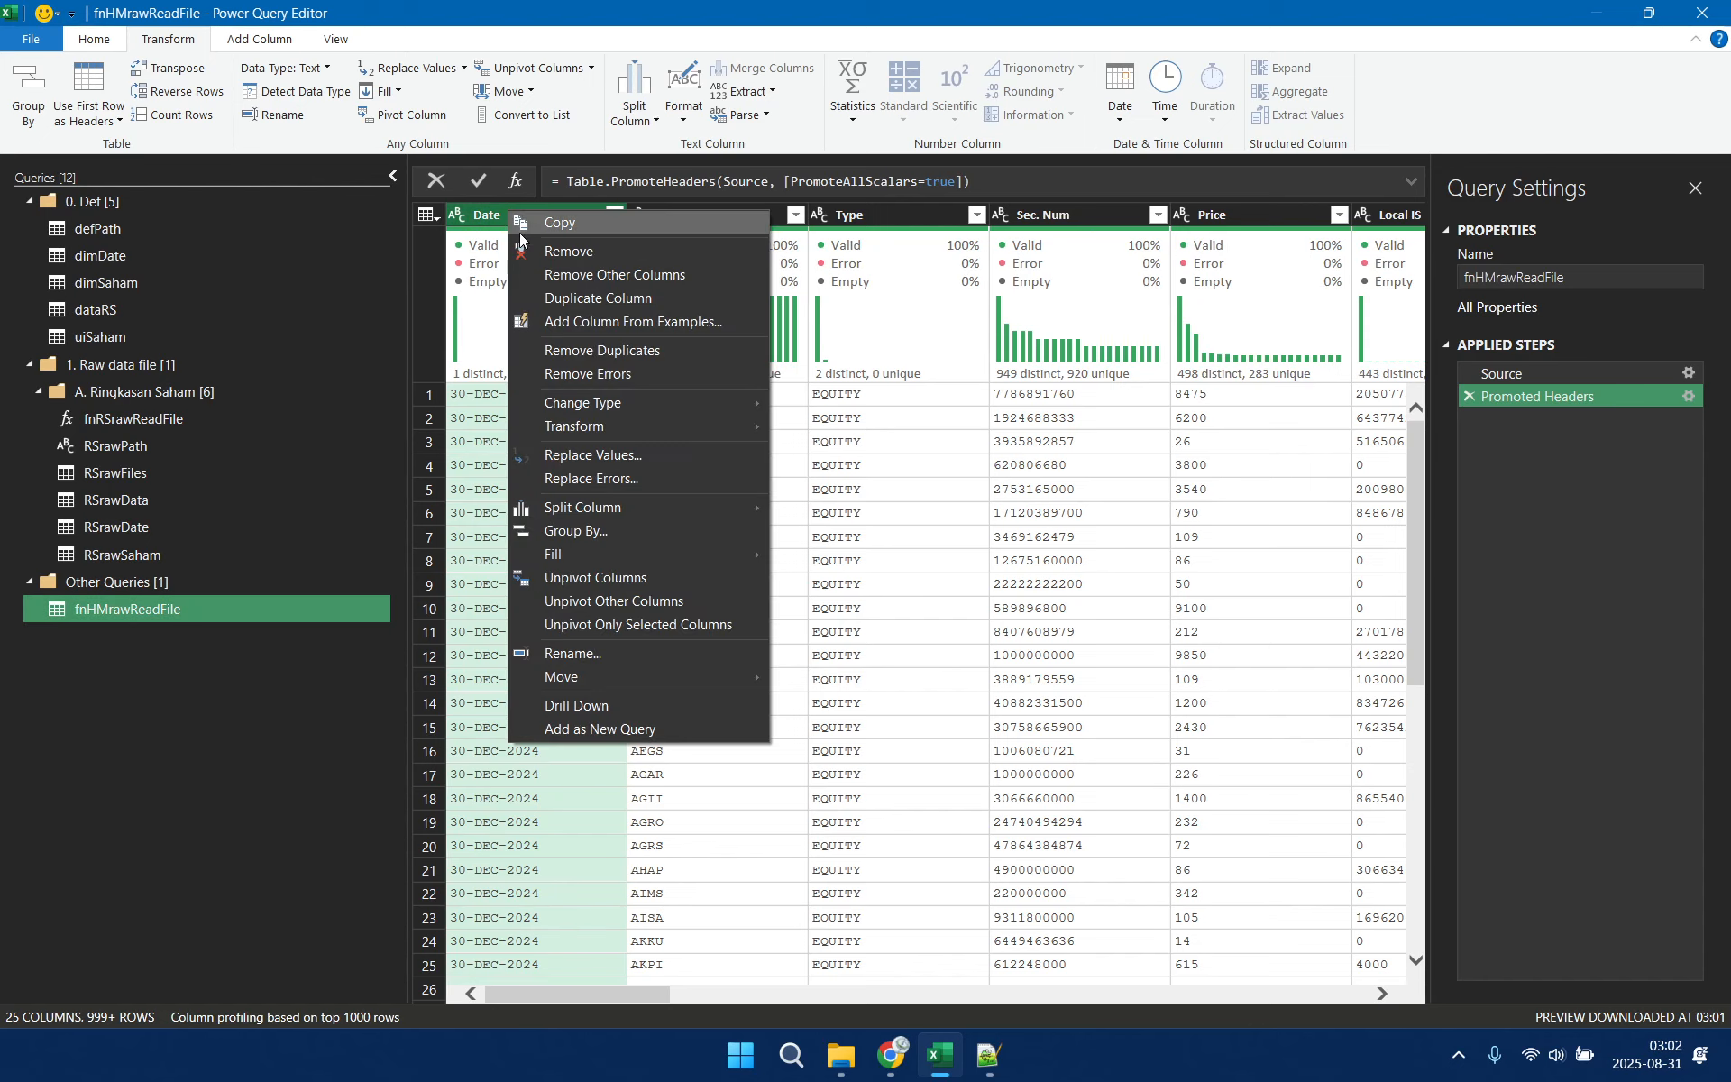
left_click(608, 651)
type("Tgl")
key("Return")
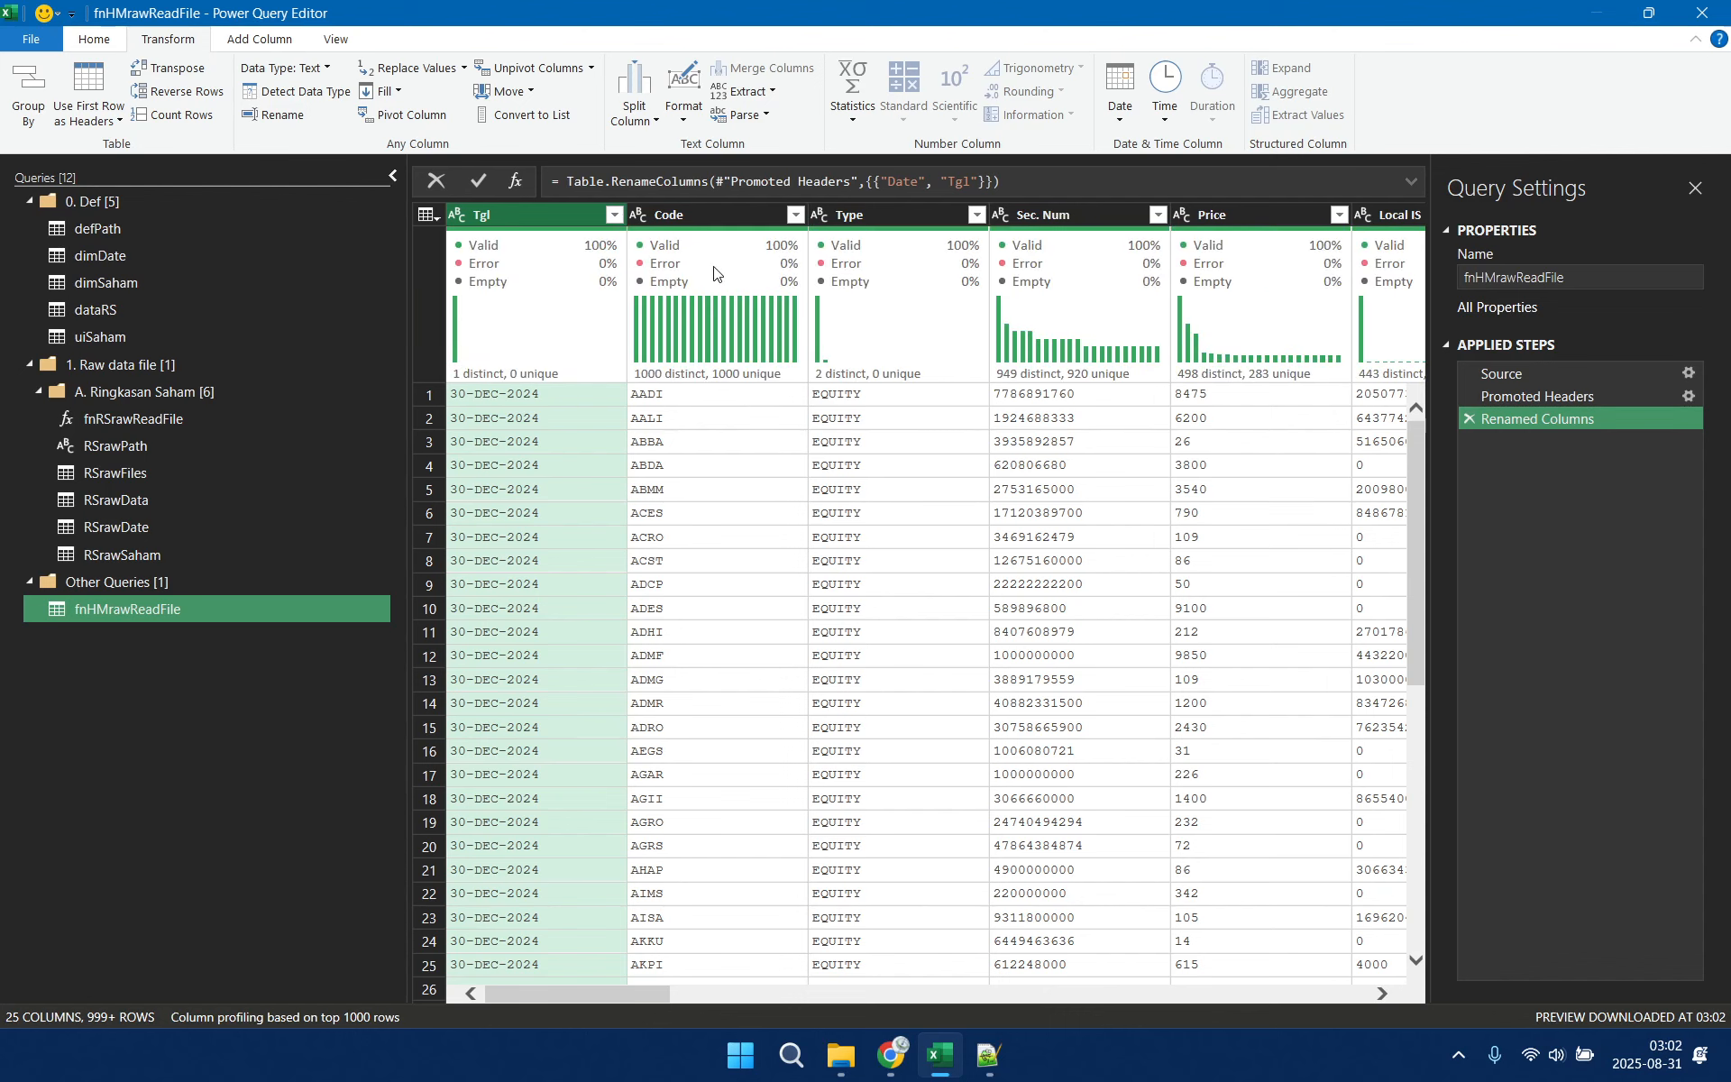
left_click(732, 217)
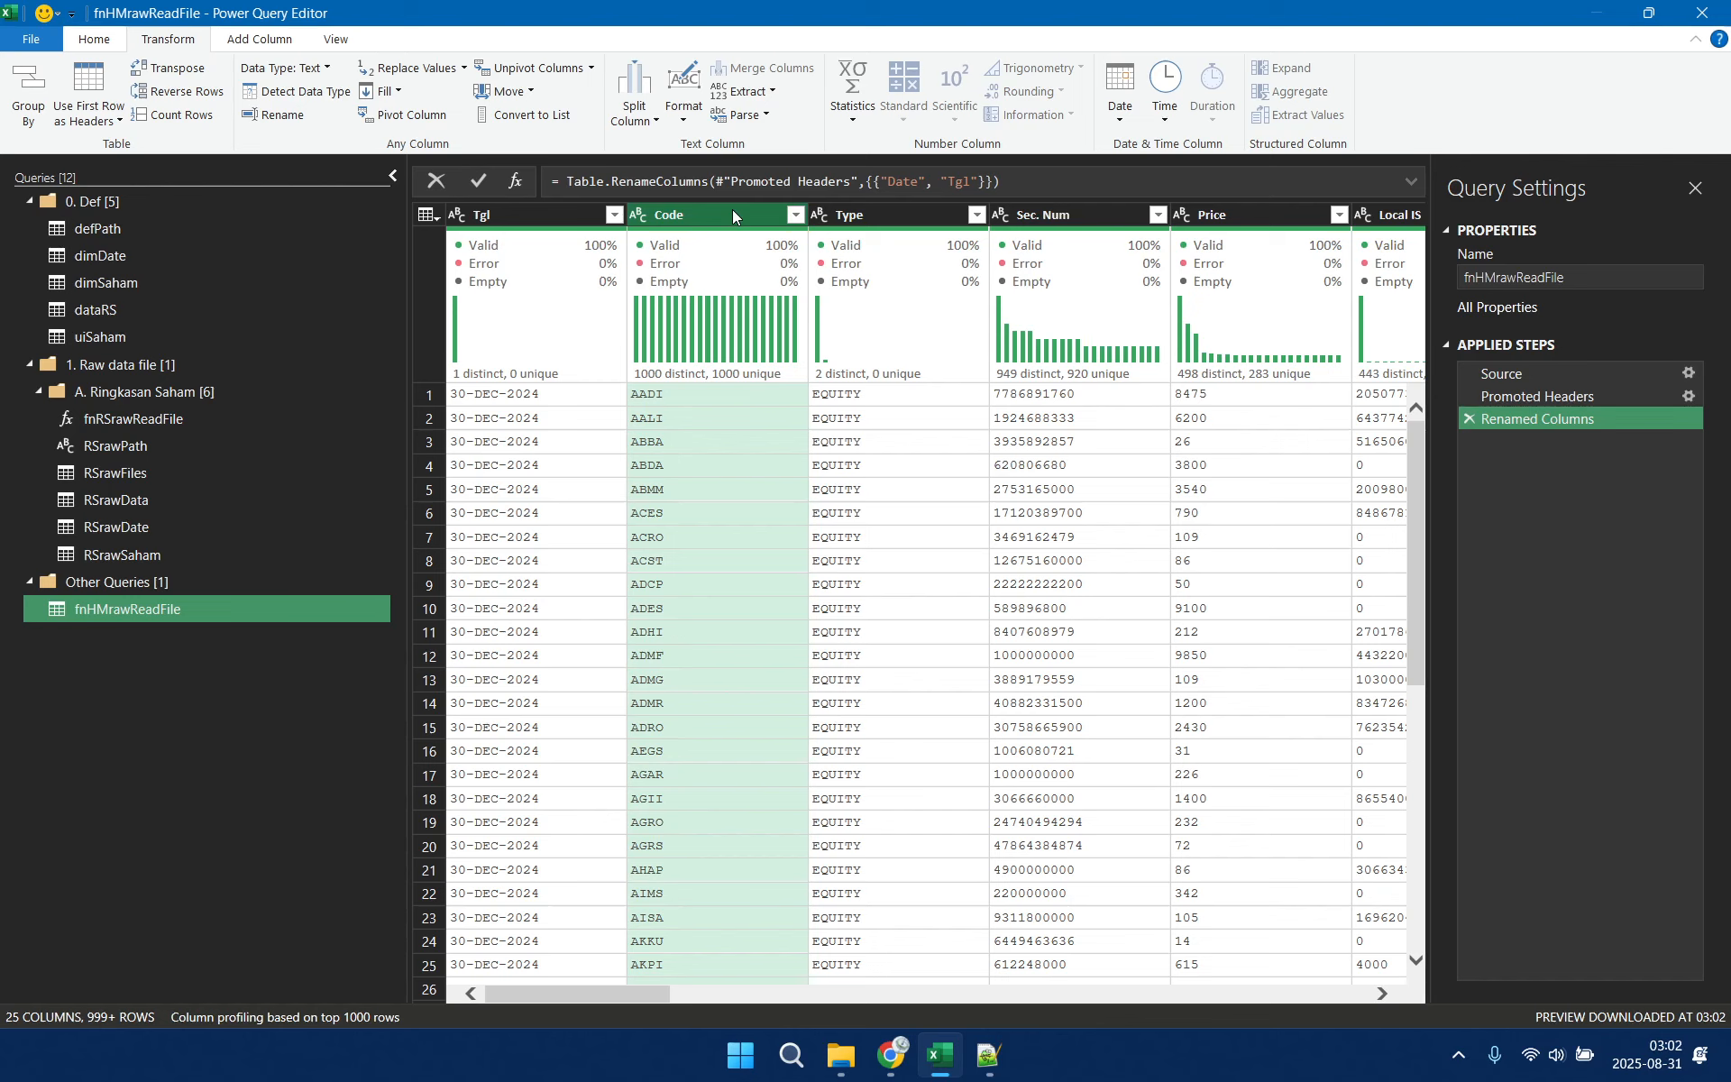
right_click(732, 209)
left_click(814, 655)
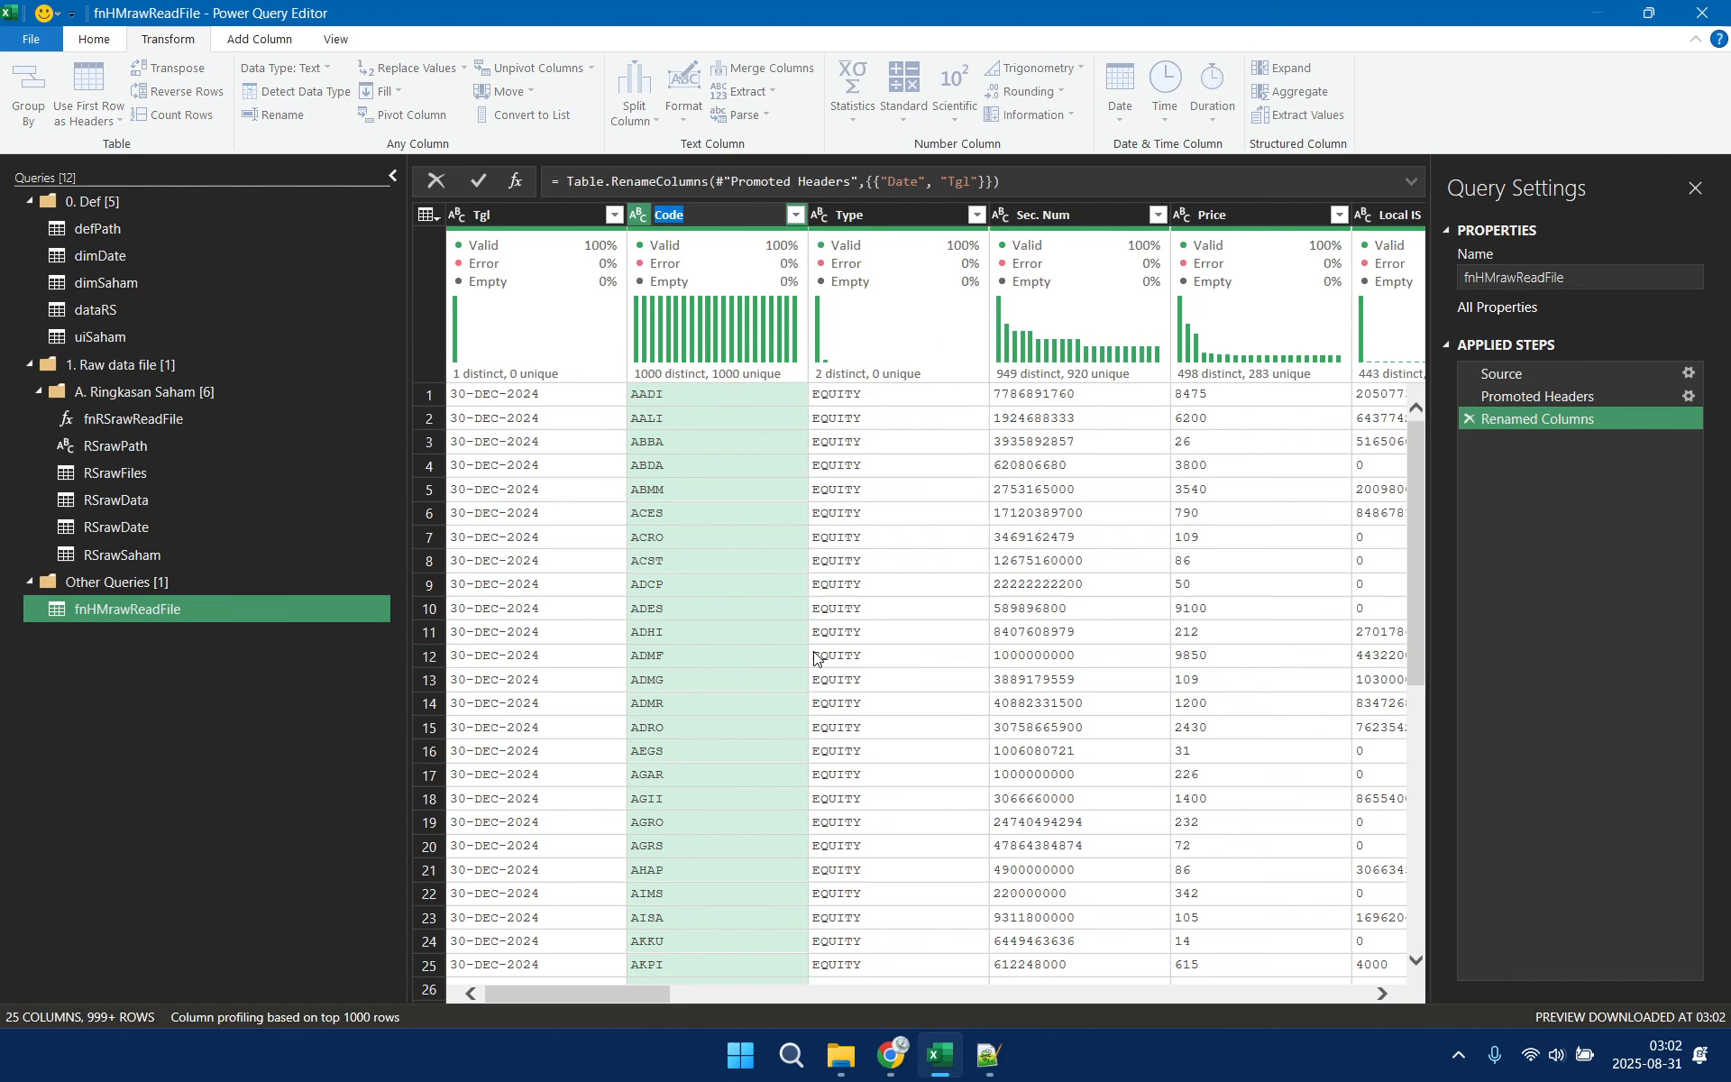
type("Saham")
left_click(904, 214)
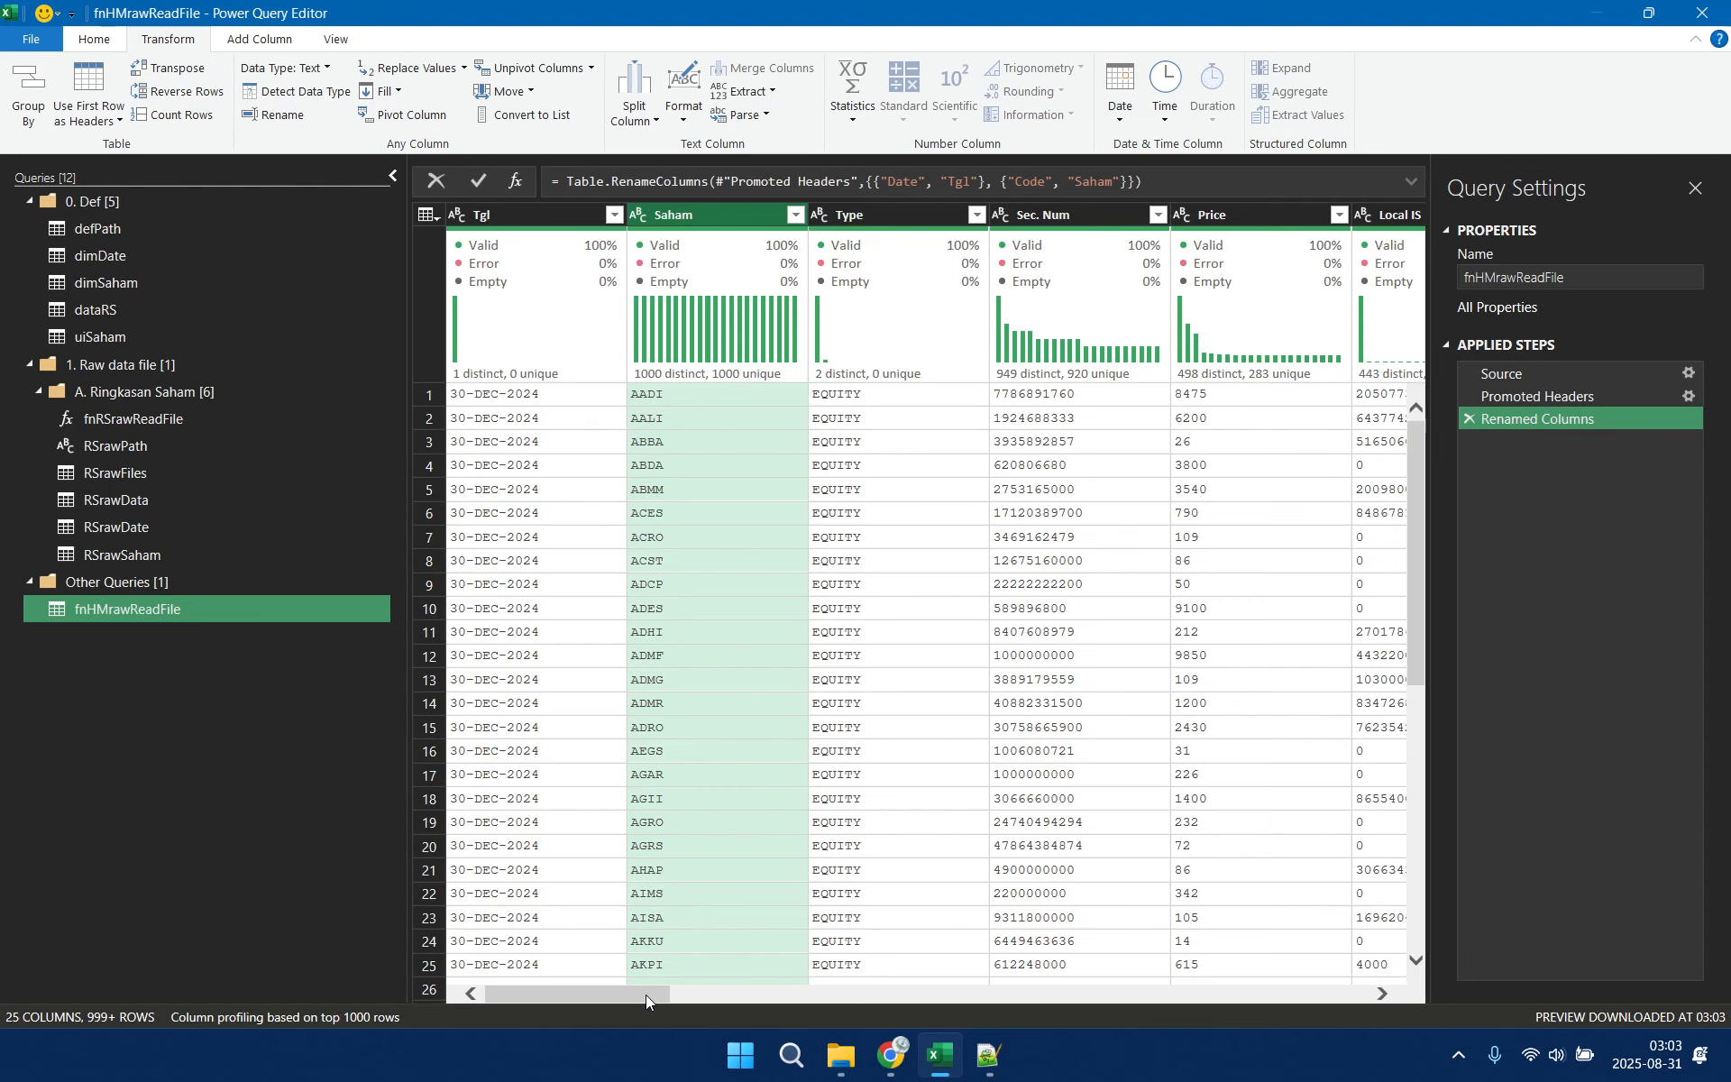
Rename the Total column that follows Local OT as Local Total
left_click_drag(646, 994, 1089, 990)
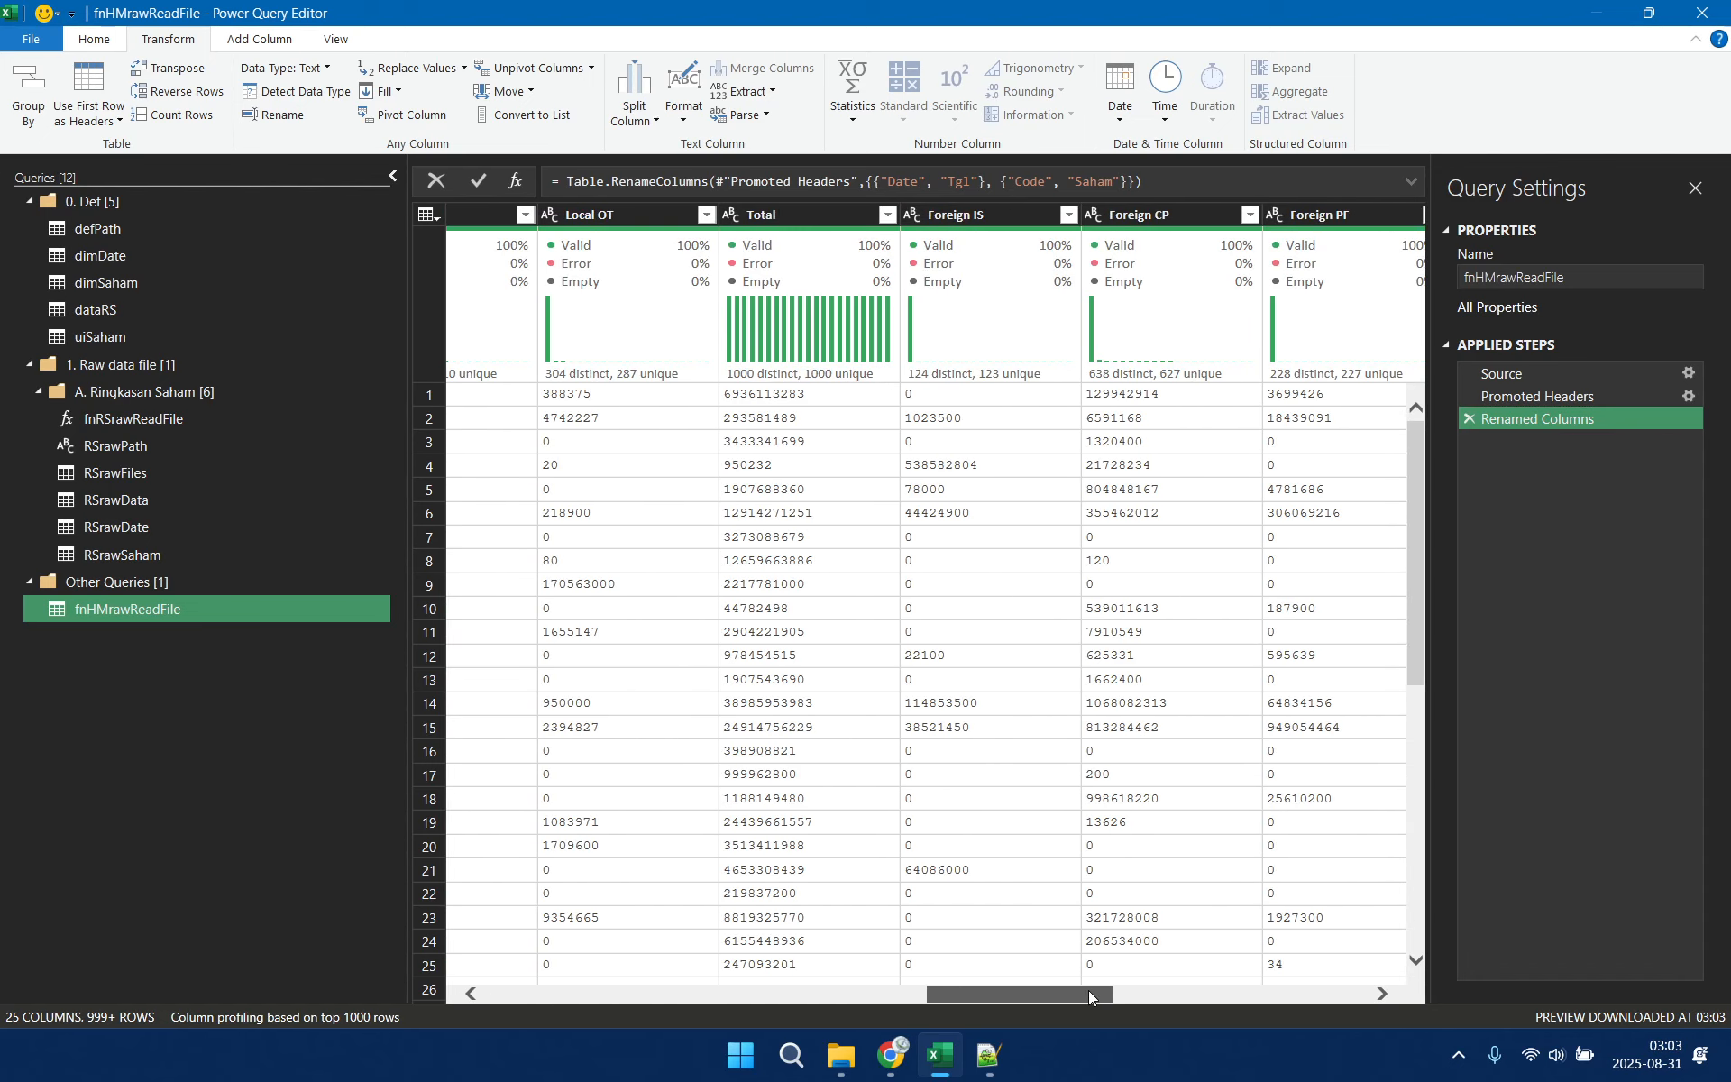
right_click(771, 211)
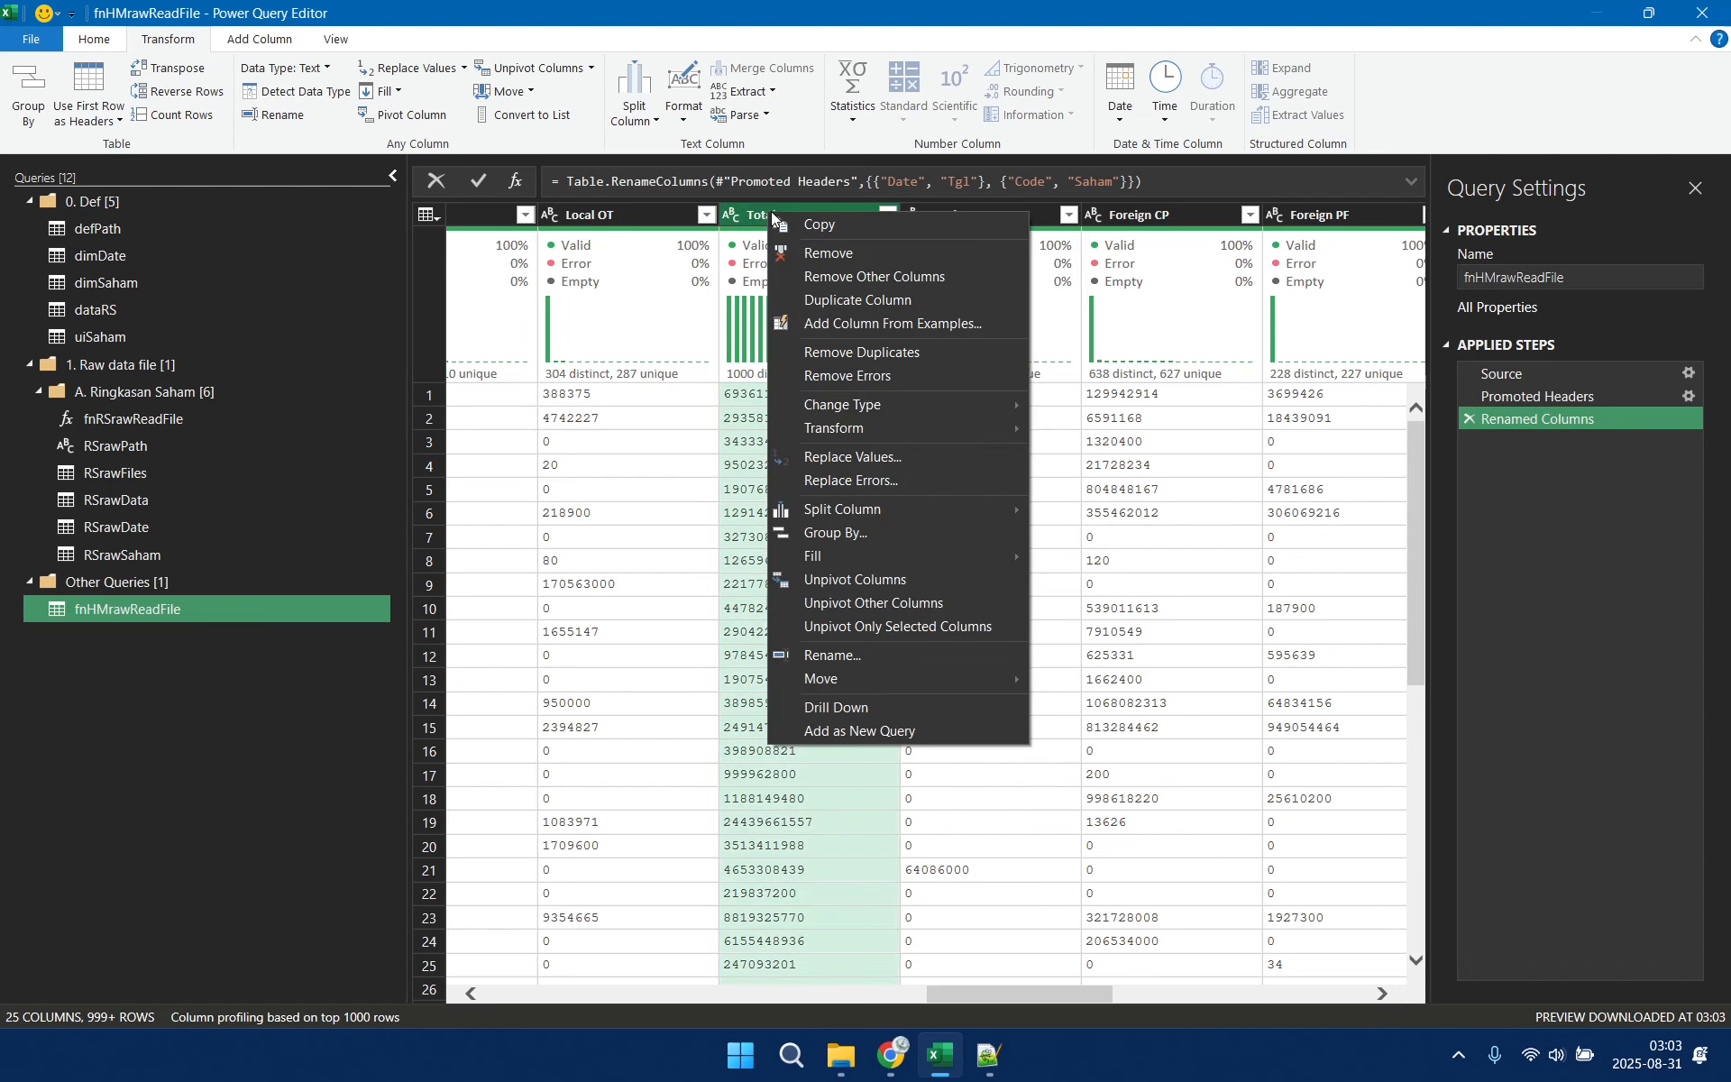
left_click(878, 656)
type("Local Total")
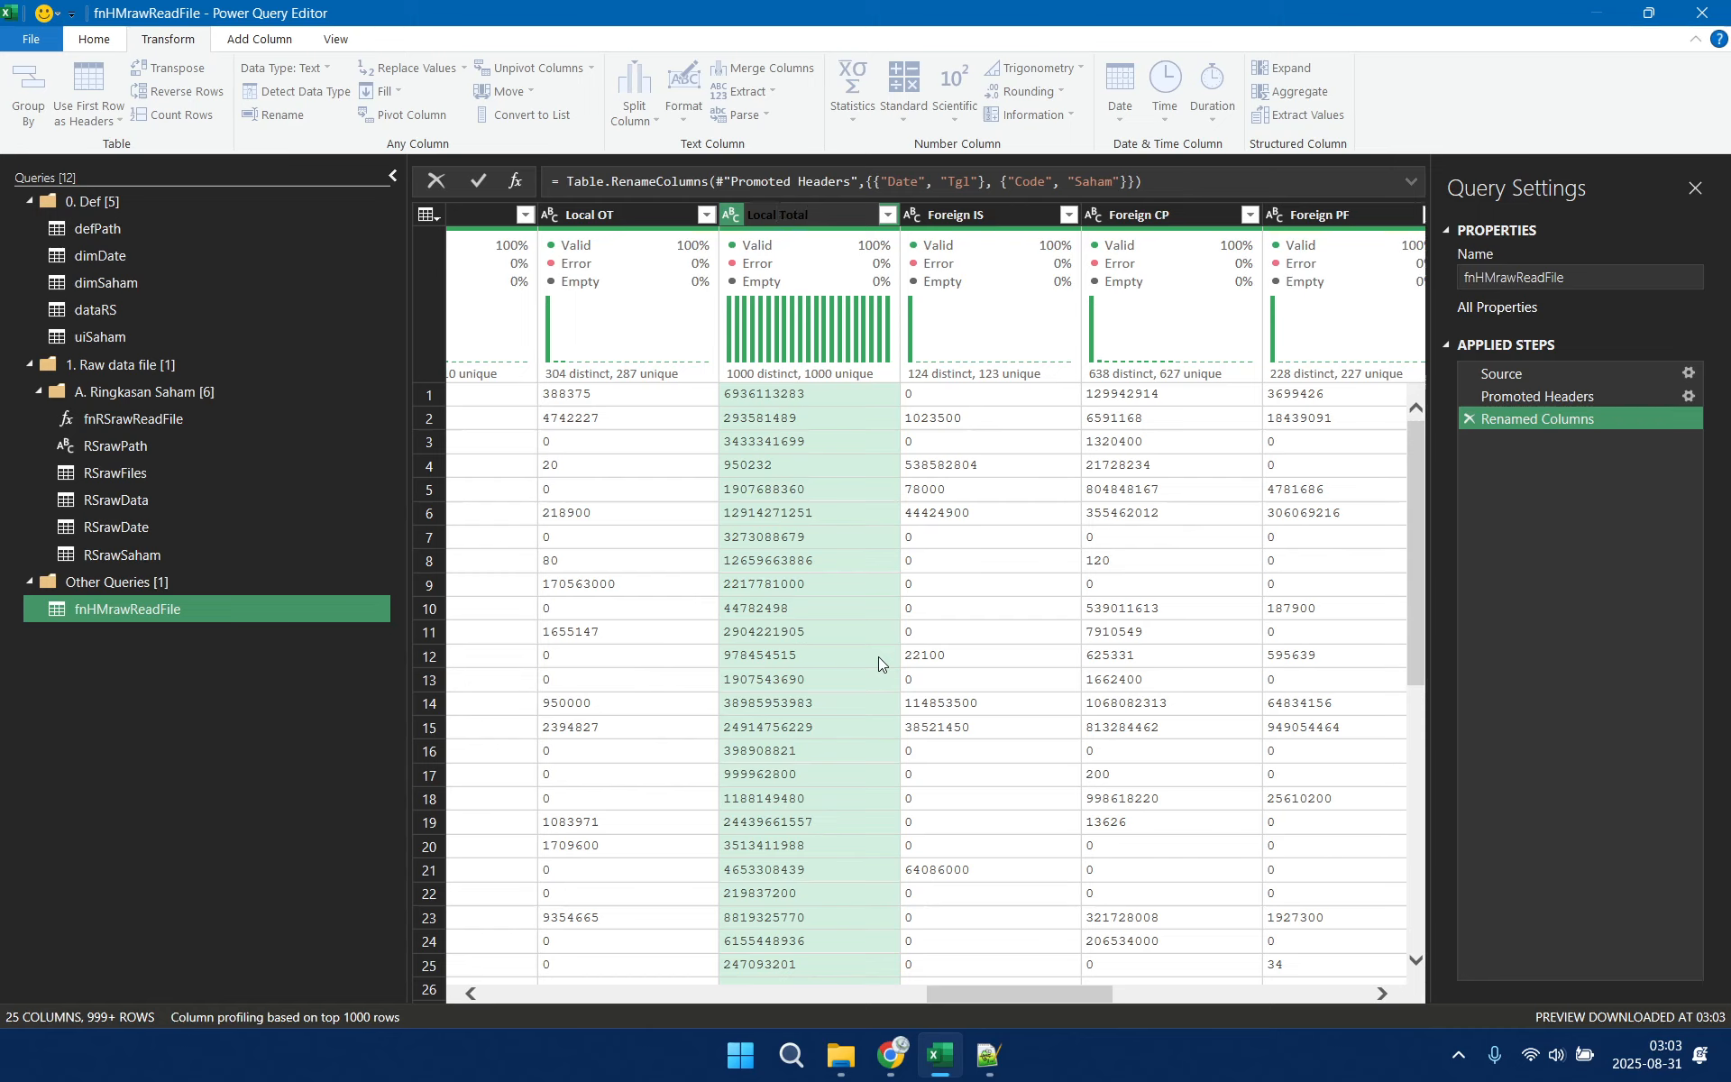
Rename the final Total_1 column, which follows Foreign OT, as Foreign Total
left_click_drag(1037, 987, 1349, 1004)
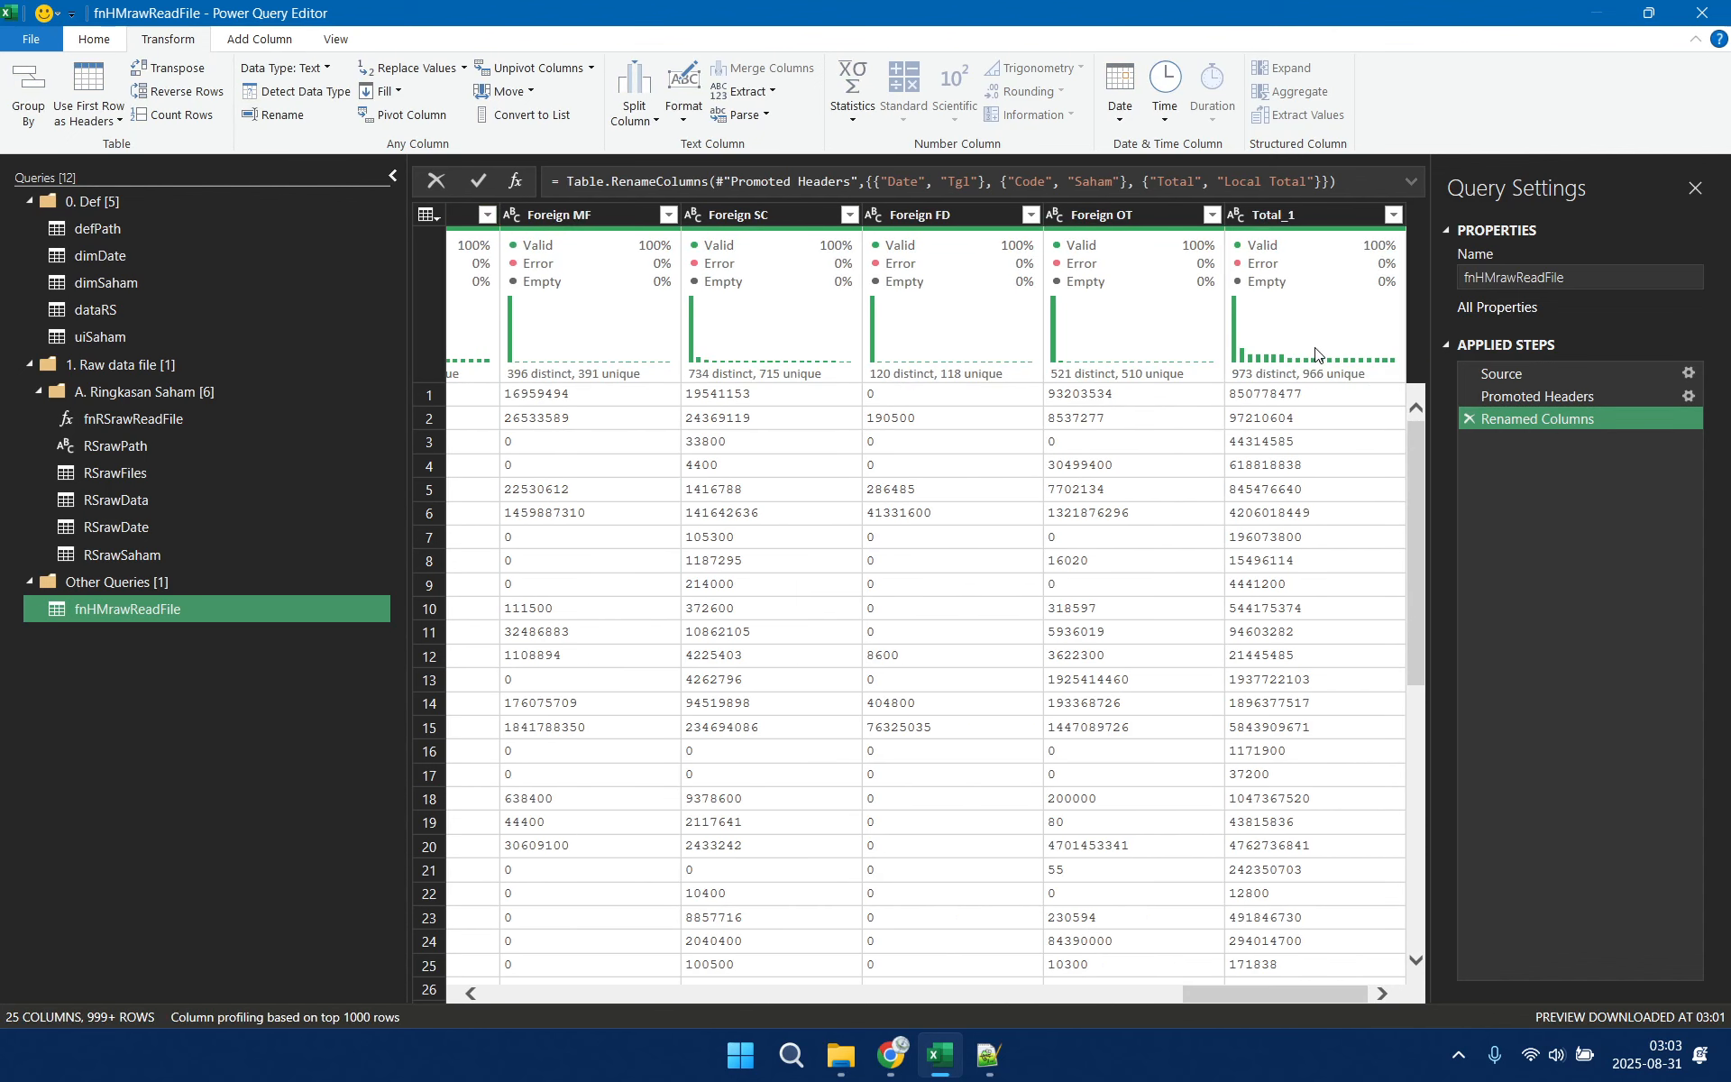
left_click(1284, 217)
right_click(1284, 216)
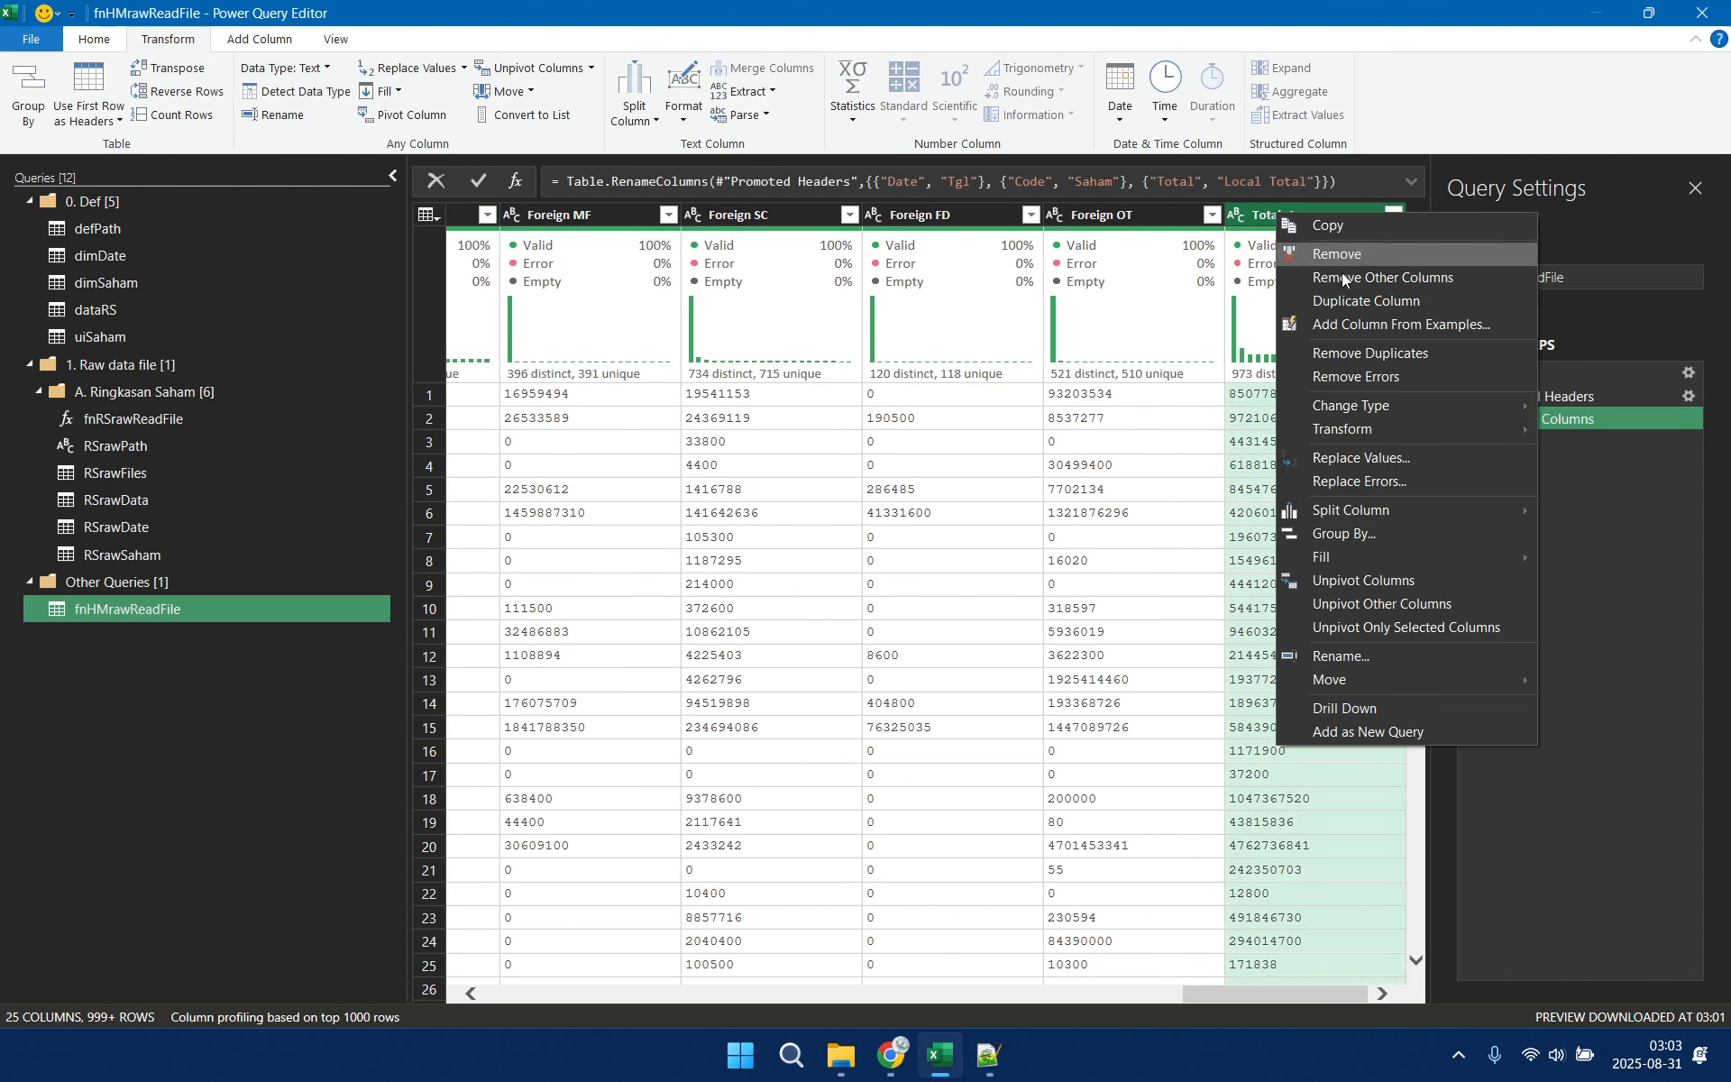
left_click(1336, 658)
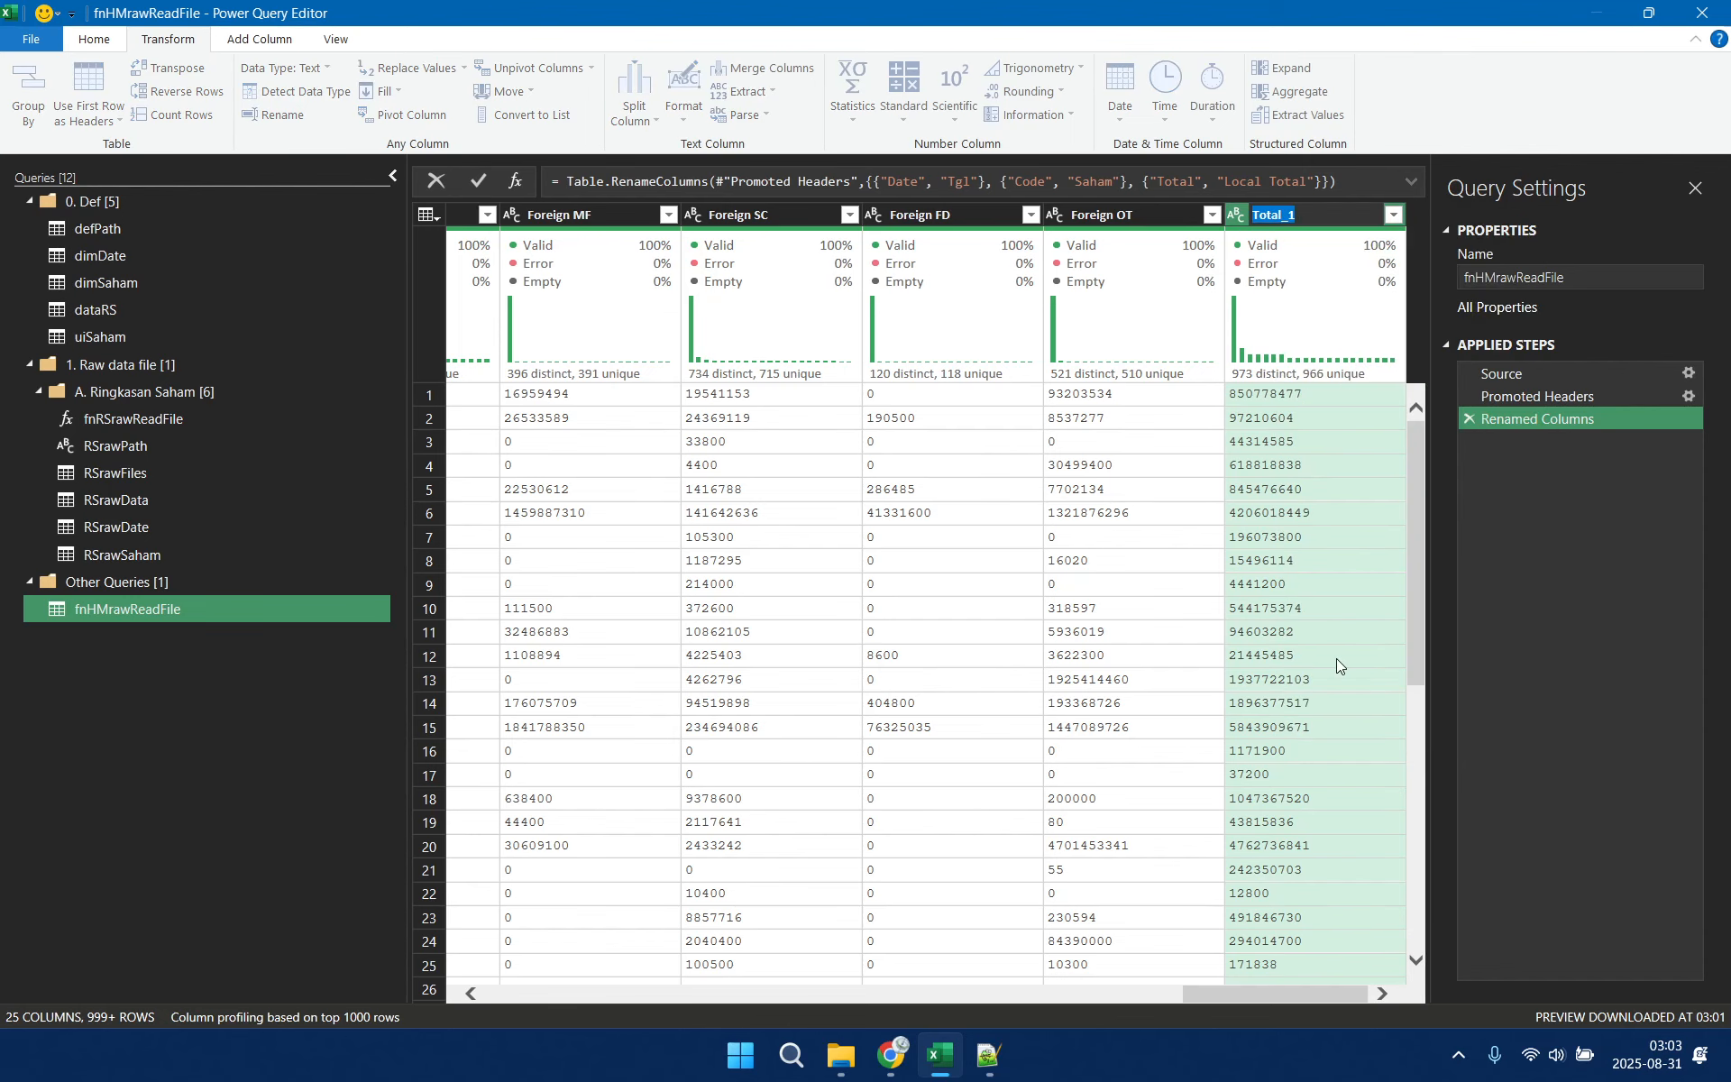
type("Foreign Total")
key("Return")
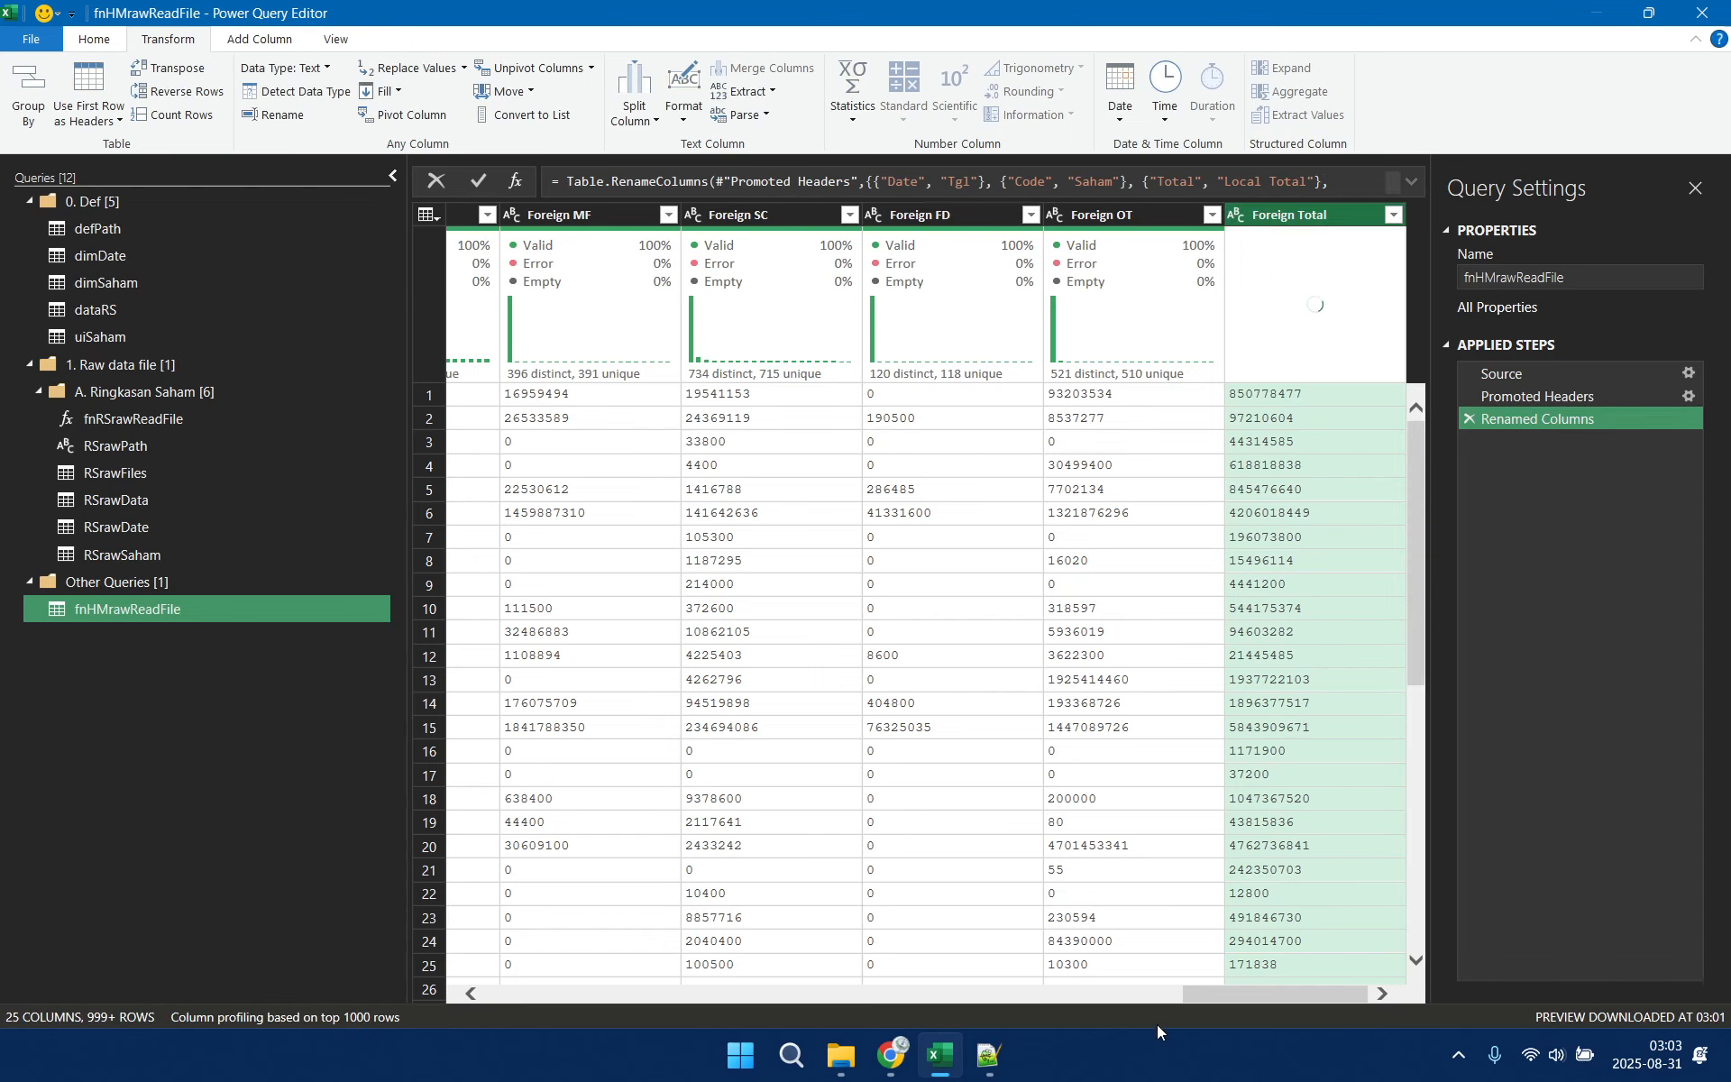
Filter the Type column to keep only EQUITY rows
left_click_drag(1209, 992, 641, 987)
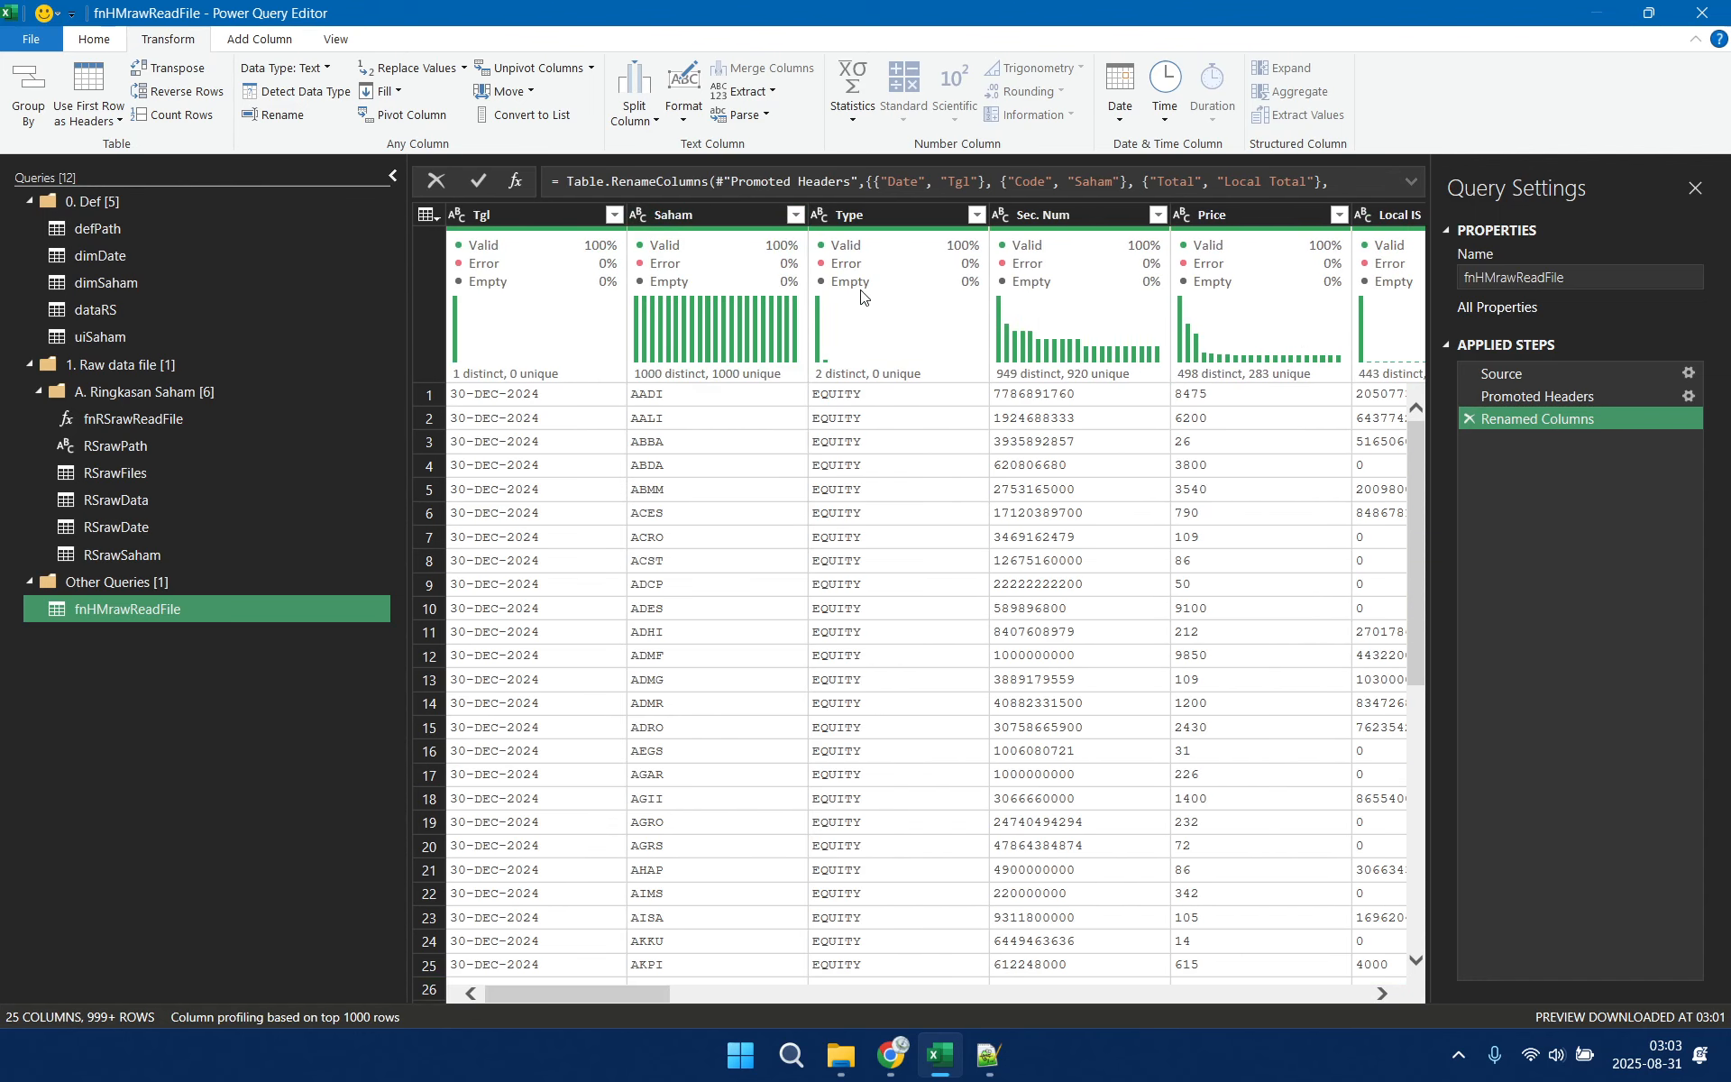
left_click(976, 214)
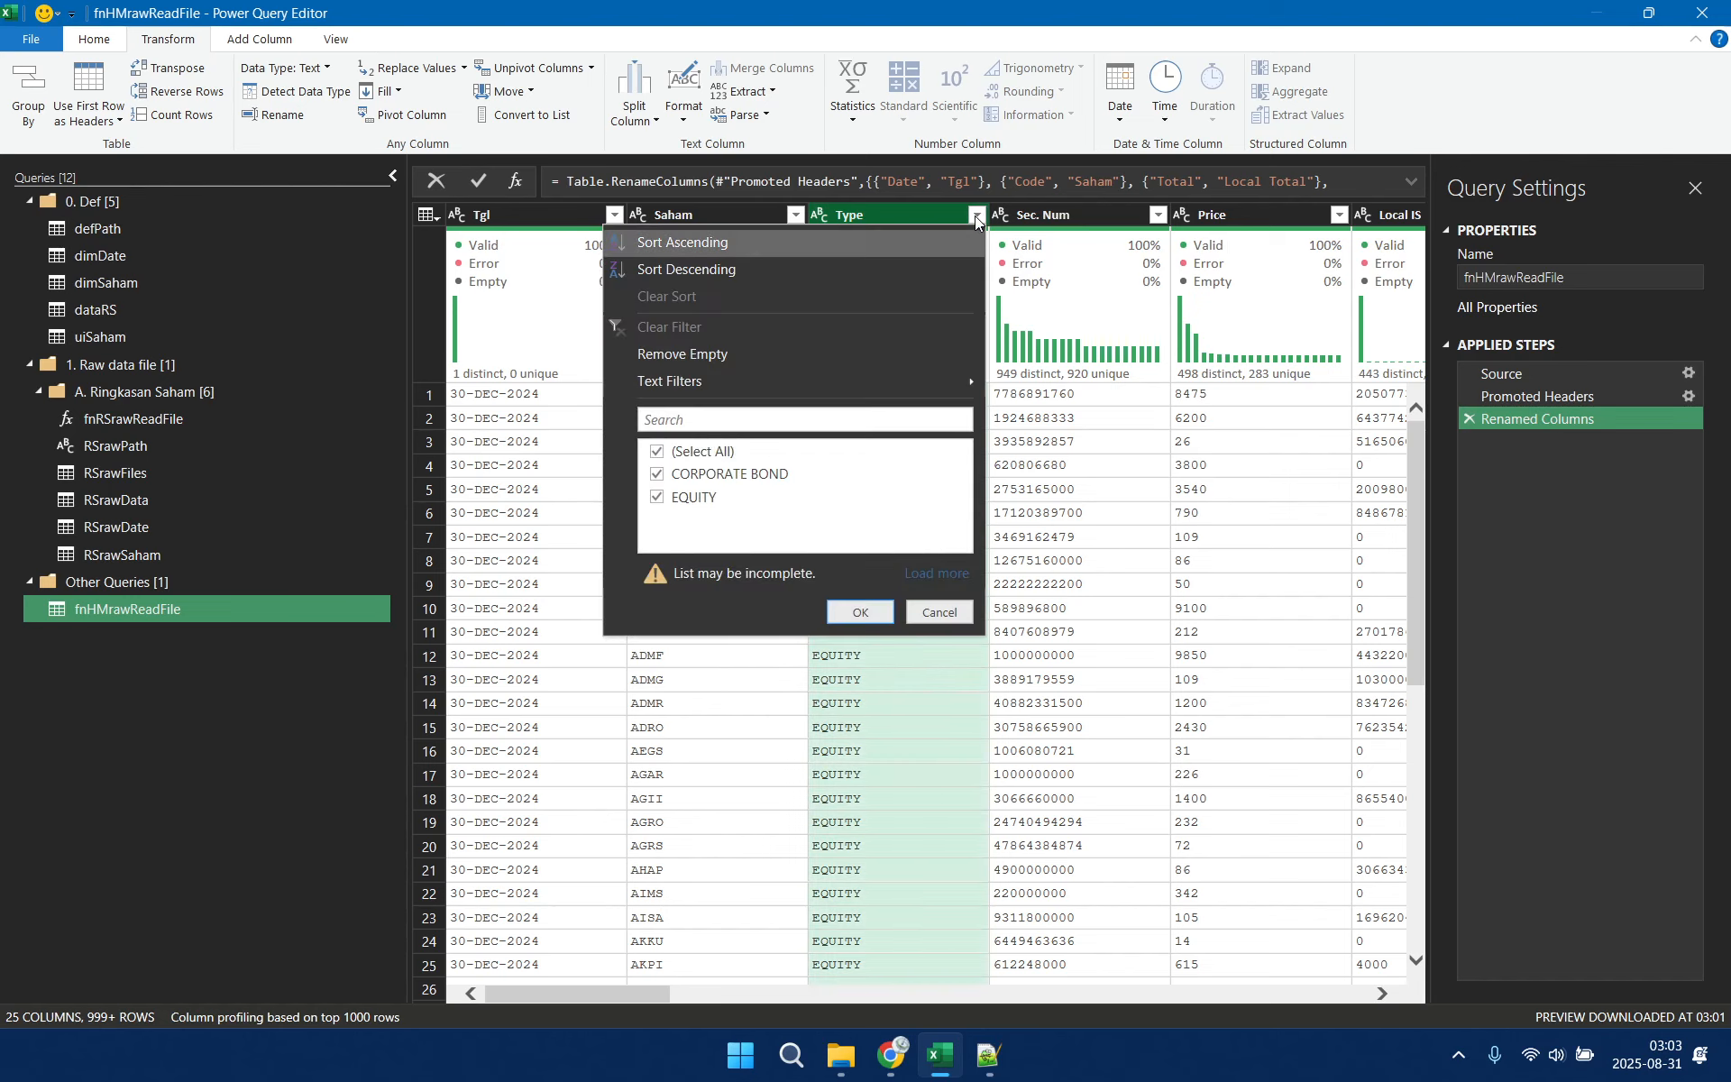
left_click(657, 451)
left_click(658, 497)
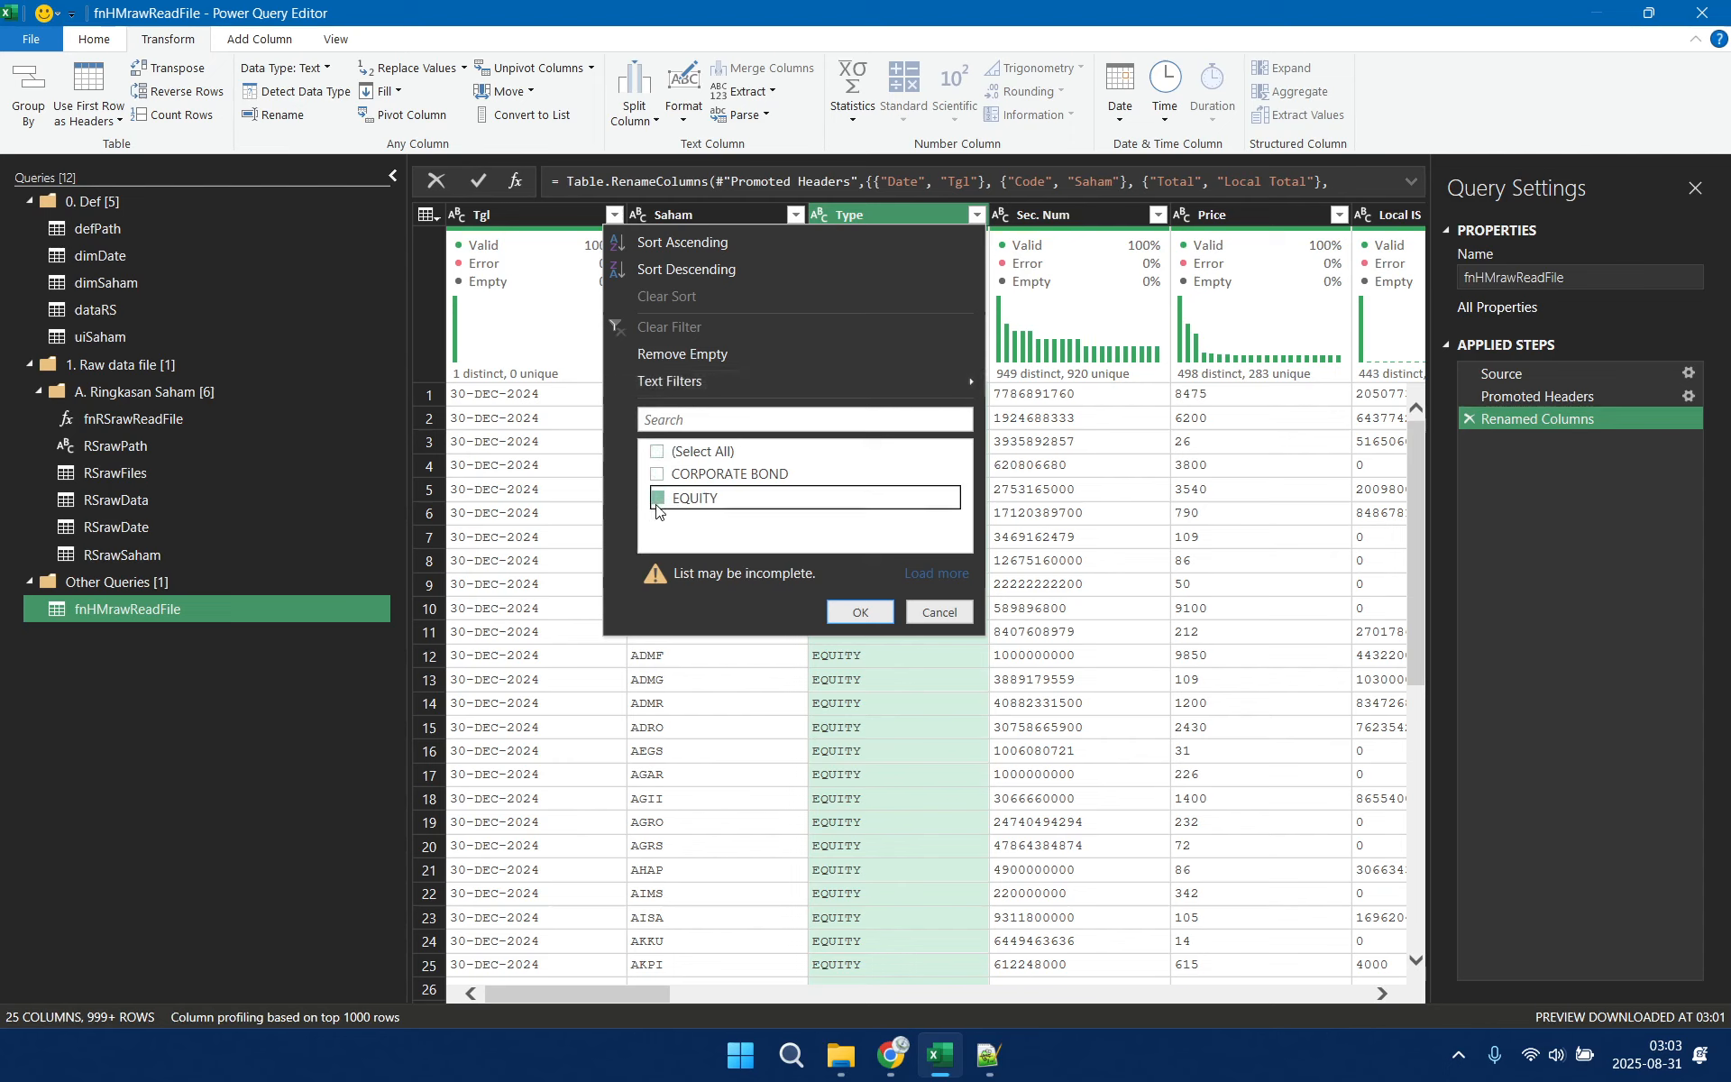
left_click(871, 621)
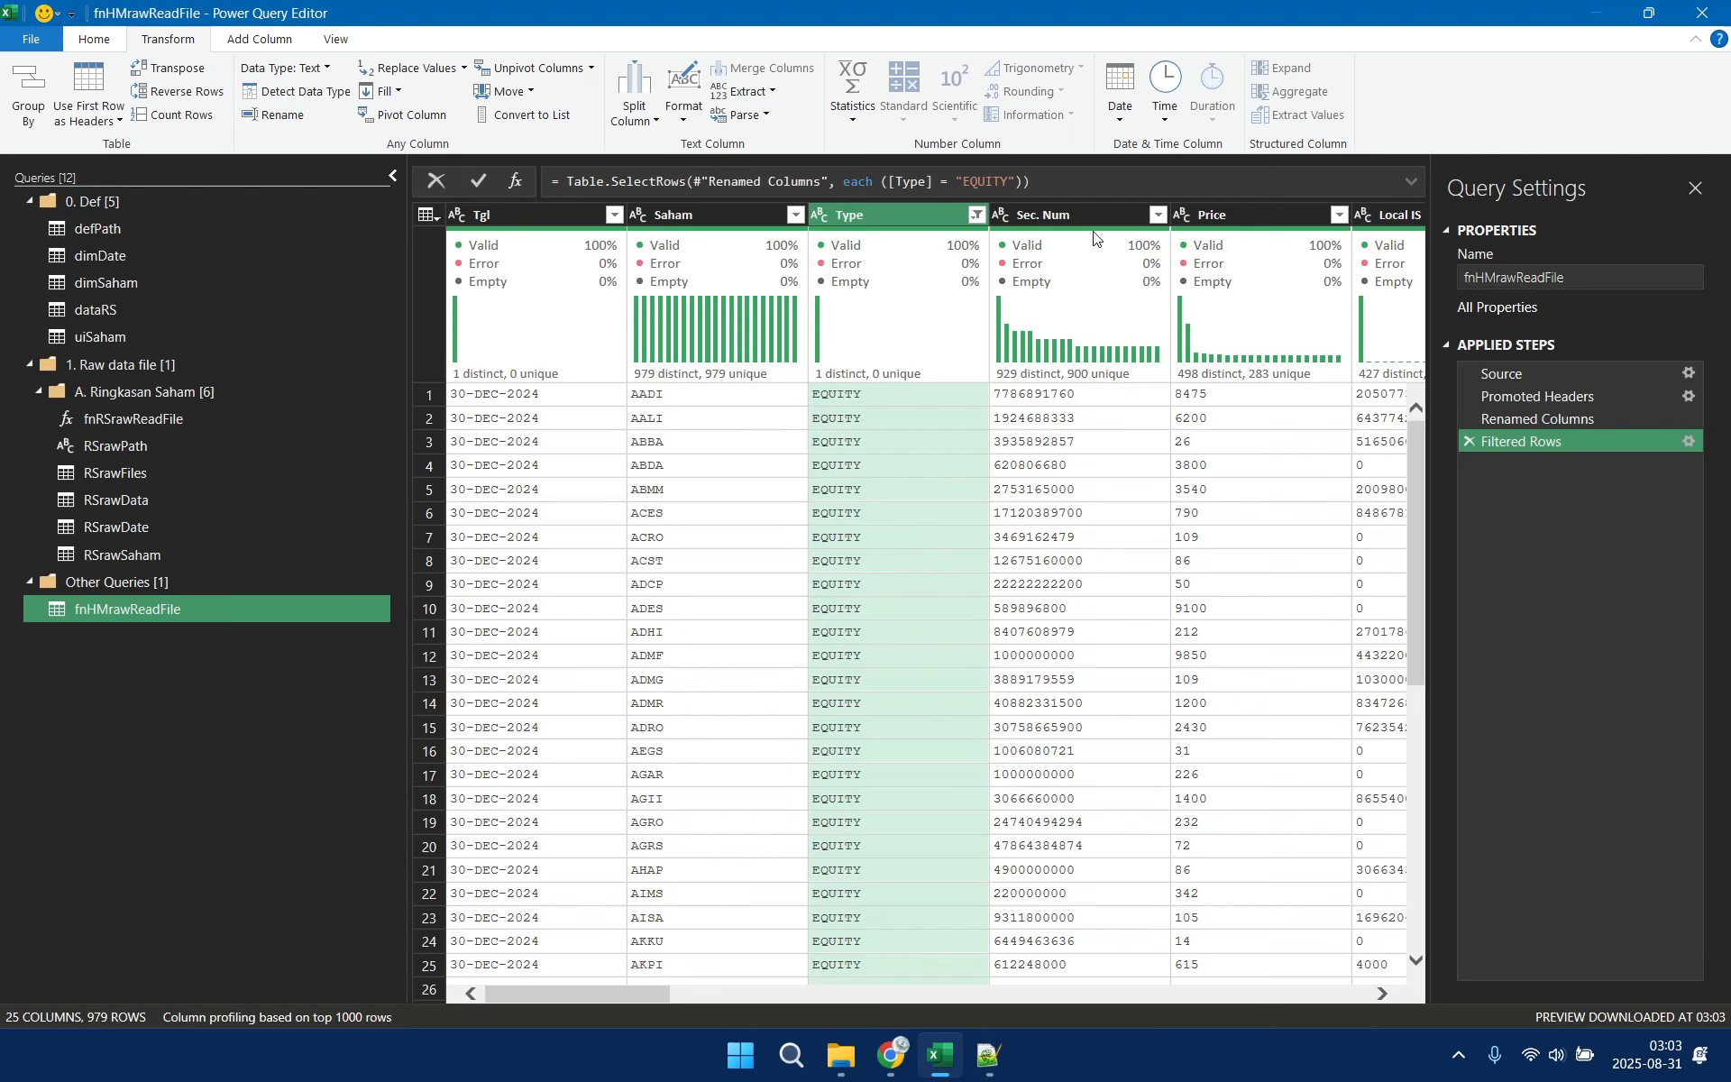
Remove the parentheses around the [Type] = "EQUITY" condition in the expanded Filtered Rows formula
left_click(1406, 183)
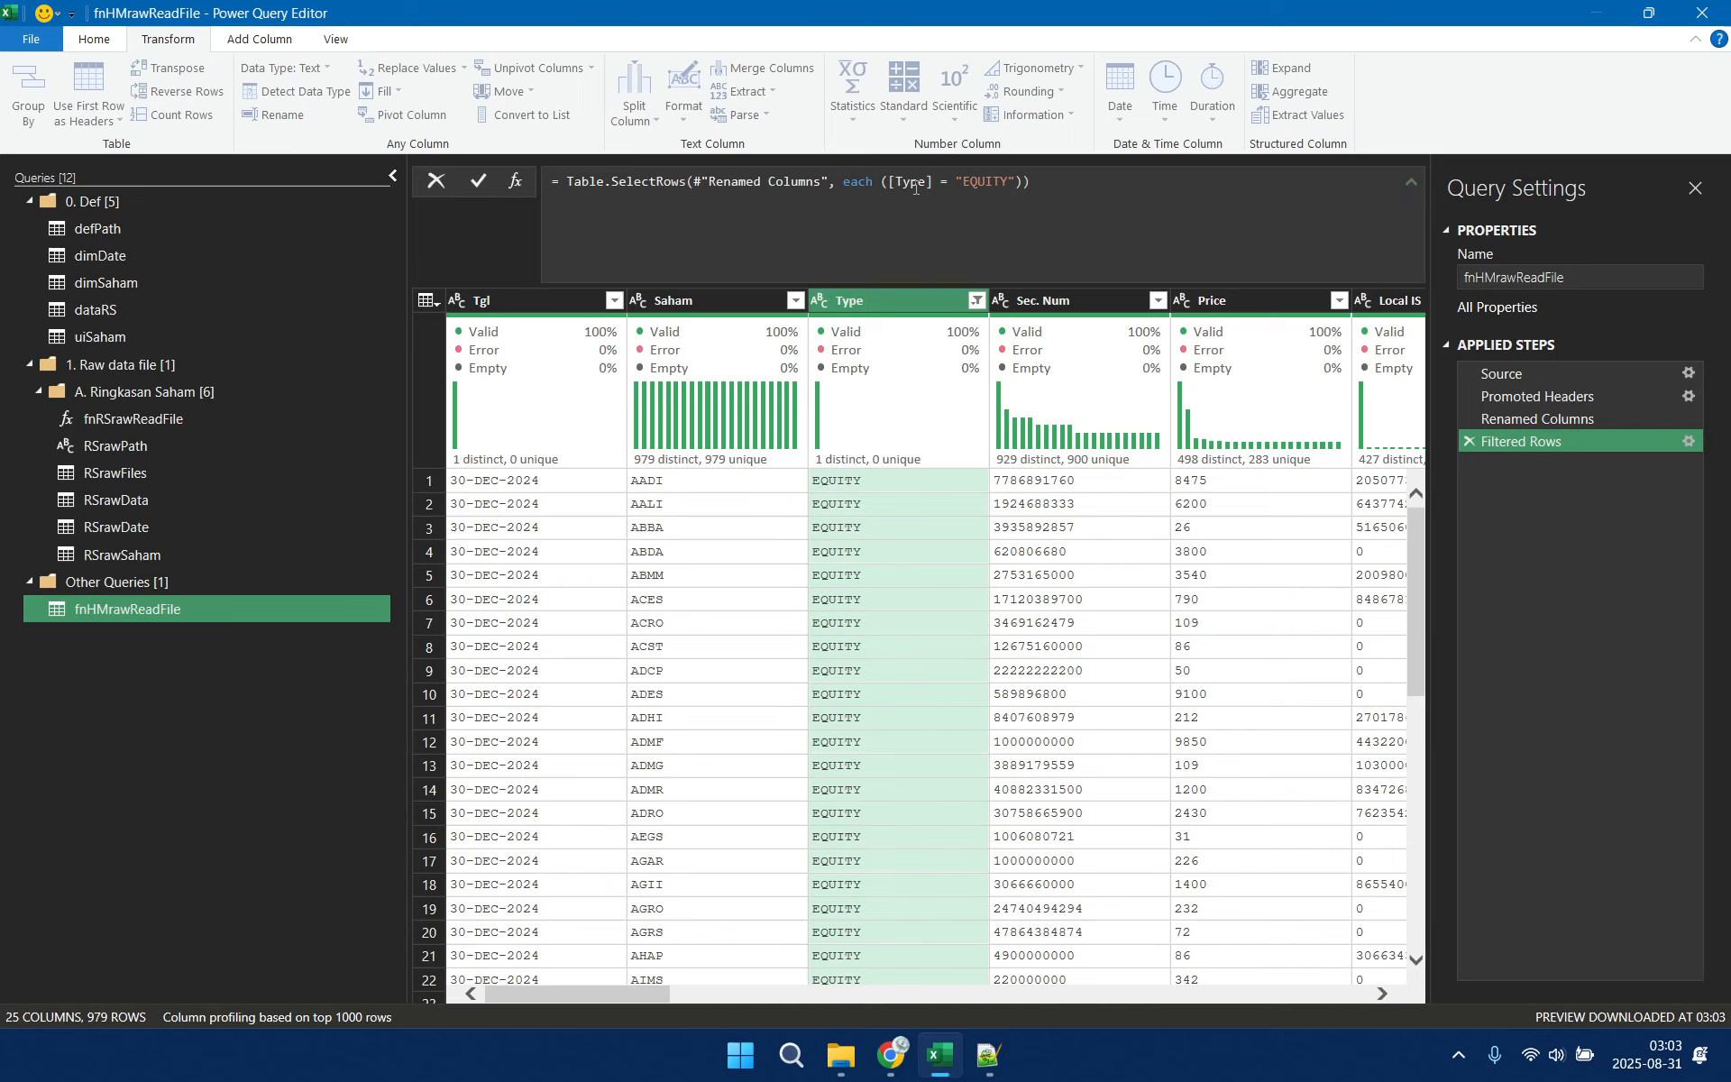
left_click(887, 183)
key("BackSpace")
left_click(1018, 184)
key("BackSpace")
Append the condition Text.Length([Saham])=4 after [Type] = "EQUITY" in the Filtered Rows formula
left_click(1018, 182)
type("Te")
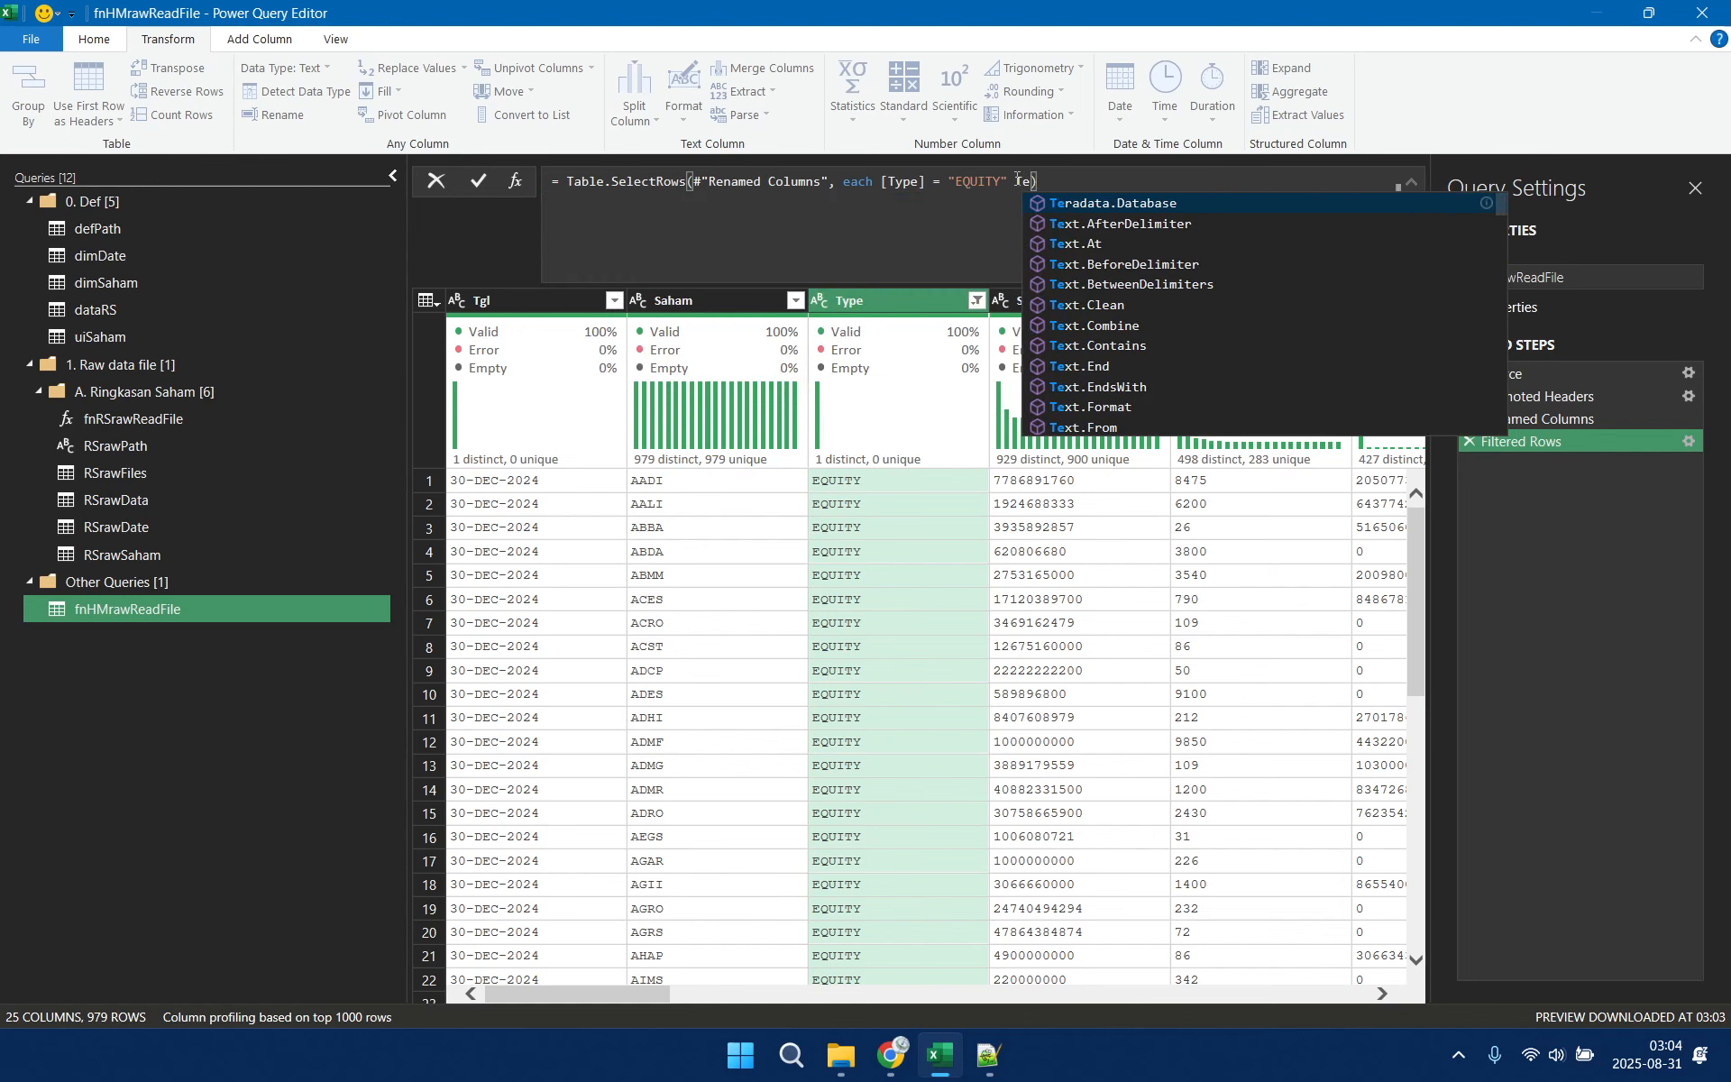
type("xt.Length([Saham]")
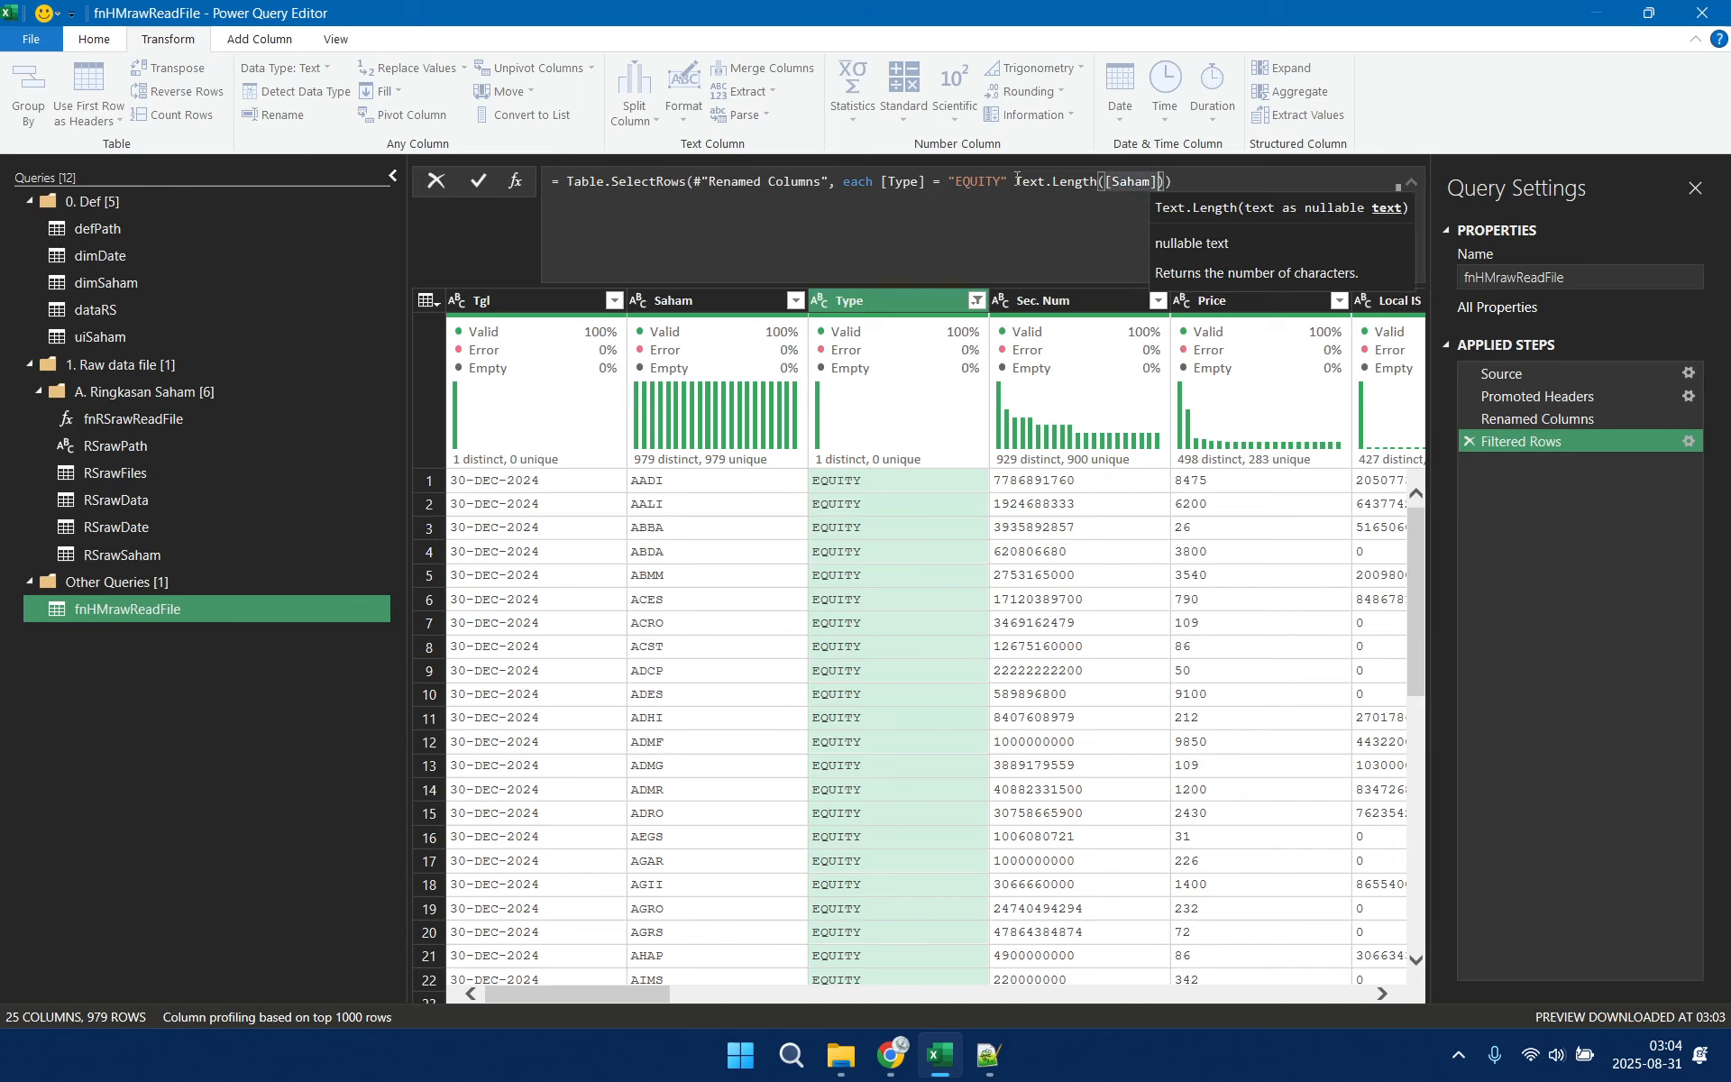
type(")=")
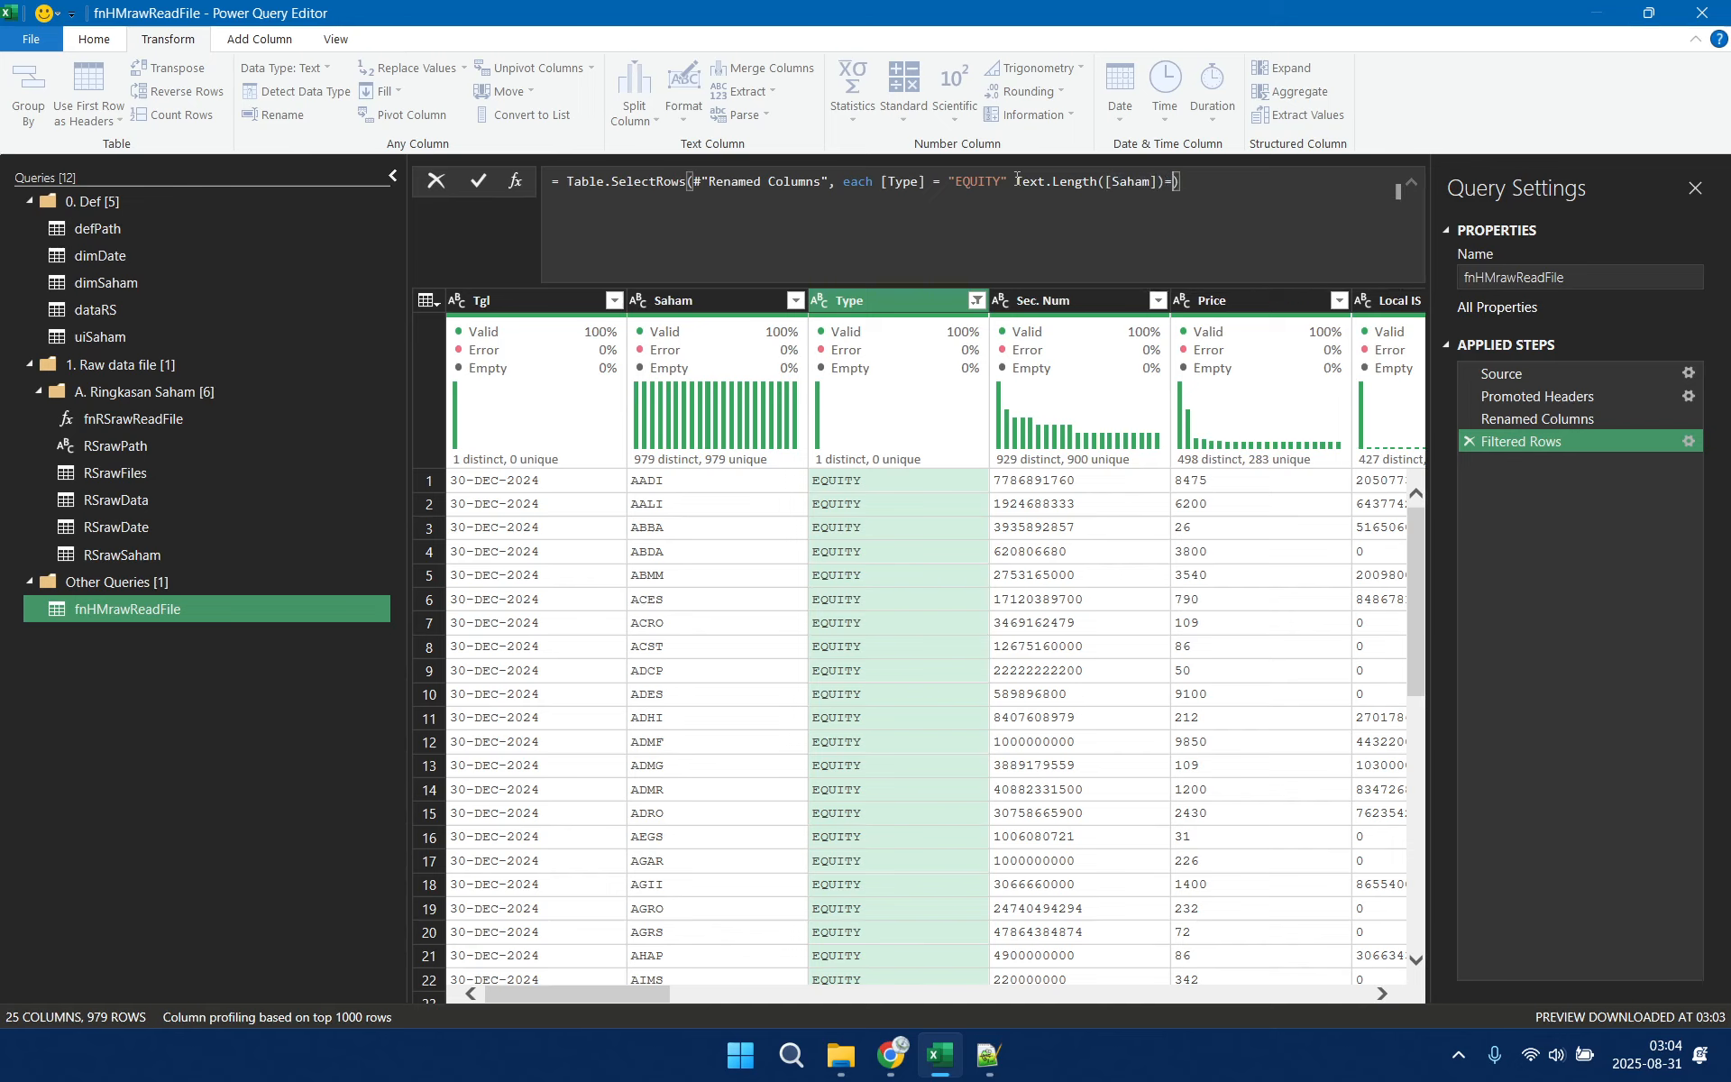
type("4")
key("Return")
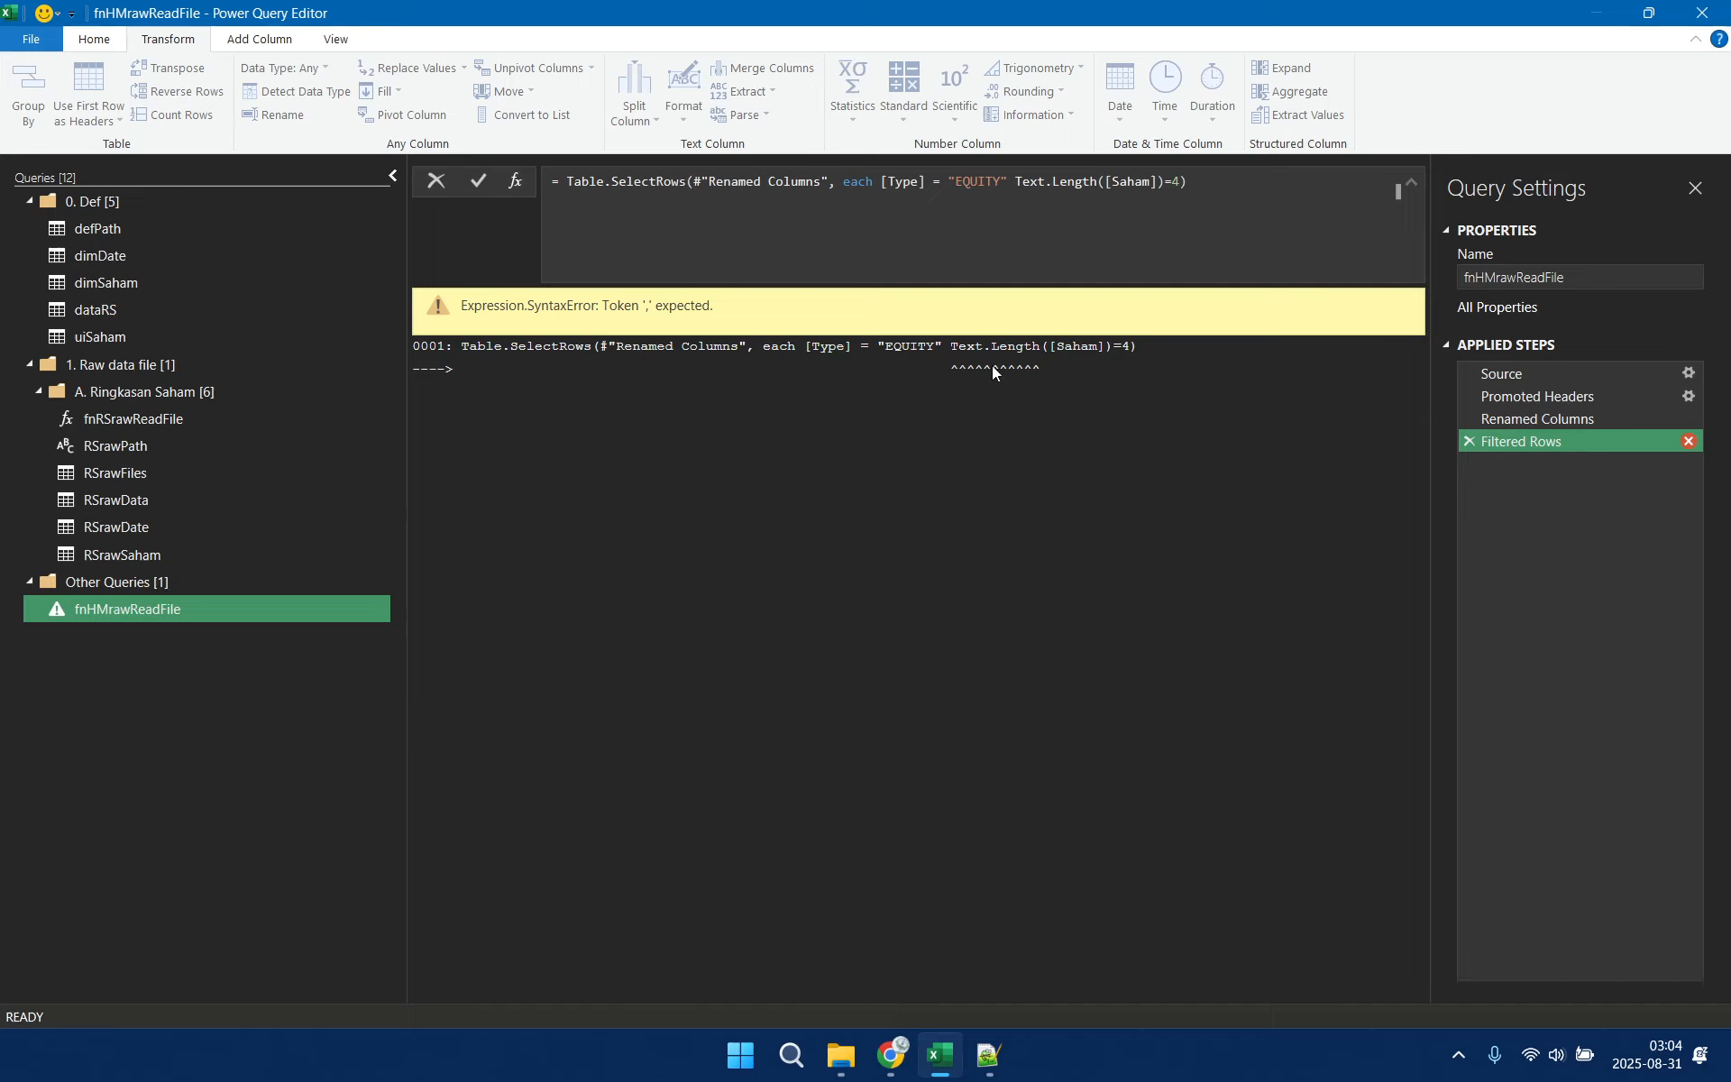
Join the [Type] and Text.Length conditions in the Filtered Rows formula with the and operator
left_click(1014, 181)
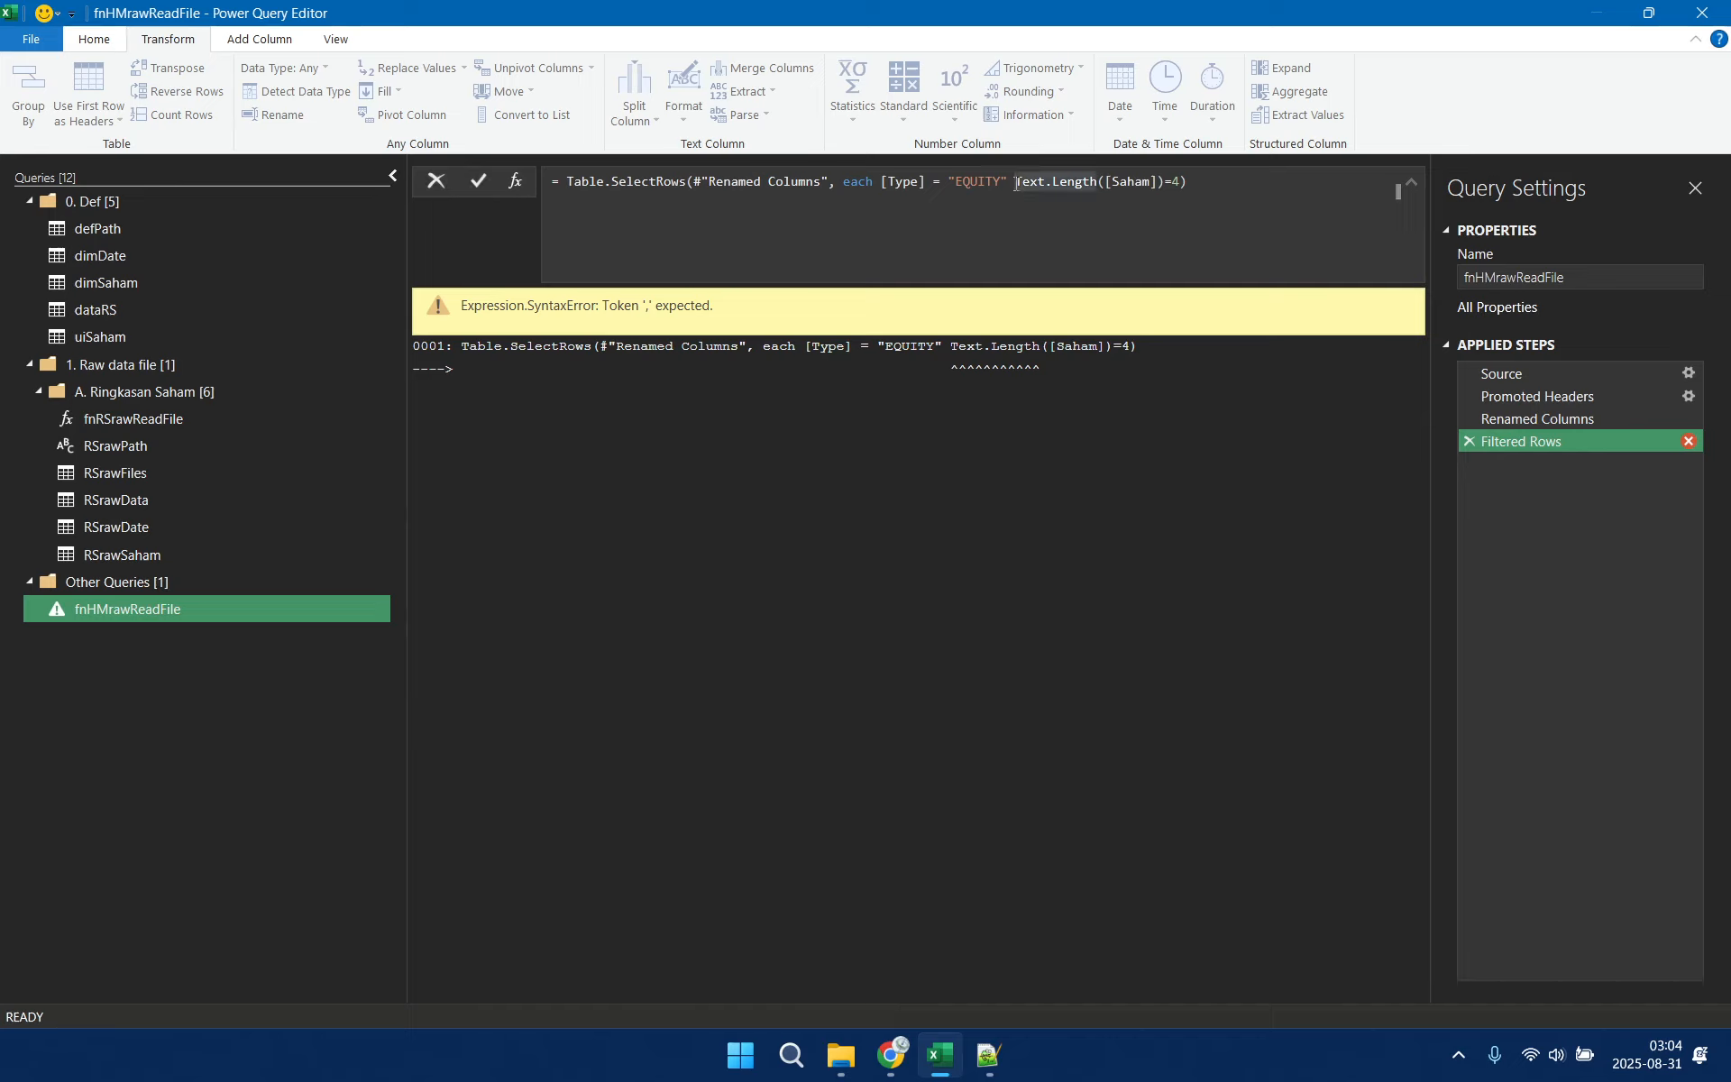
type("and")
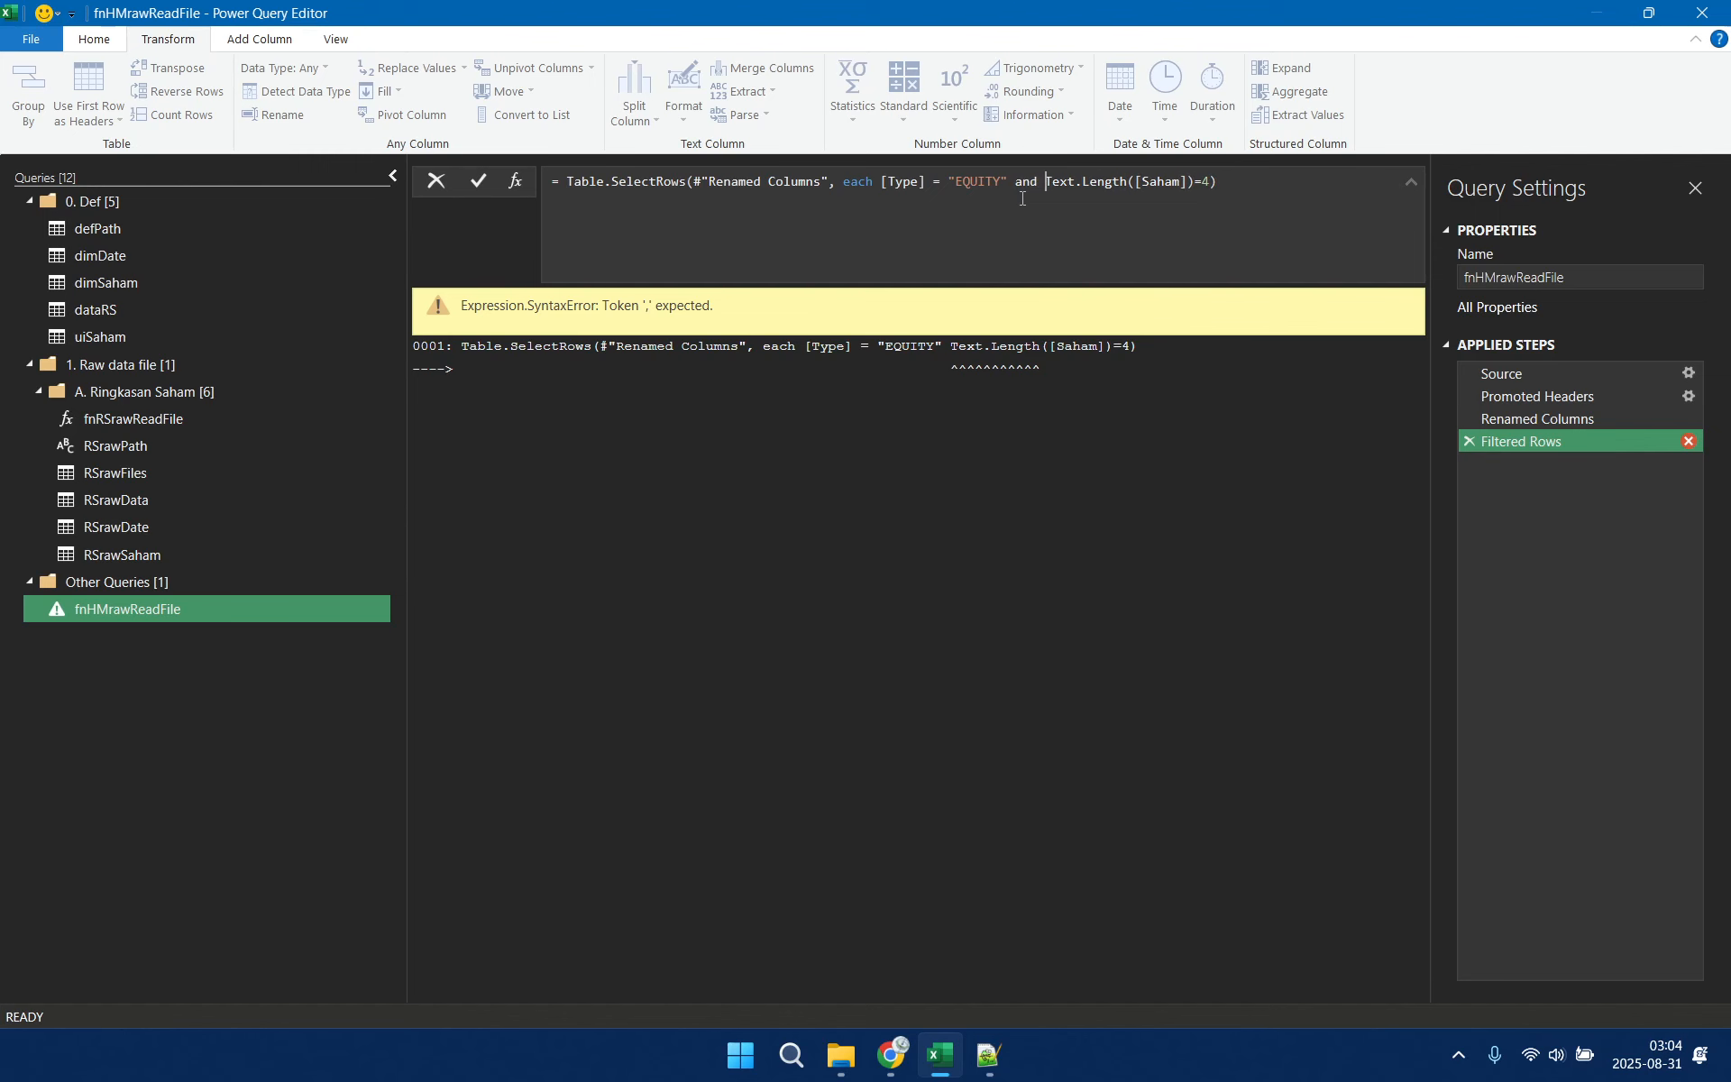
key("Return")
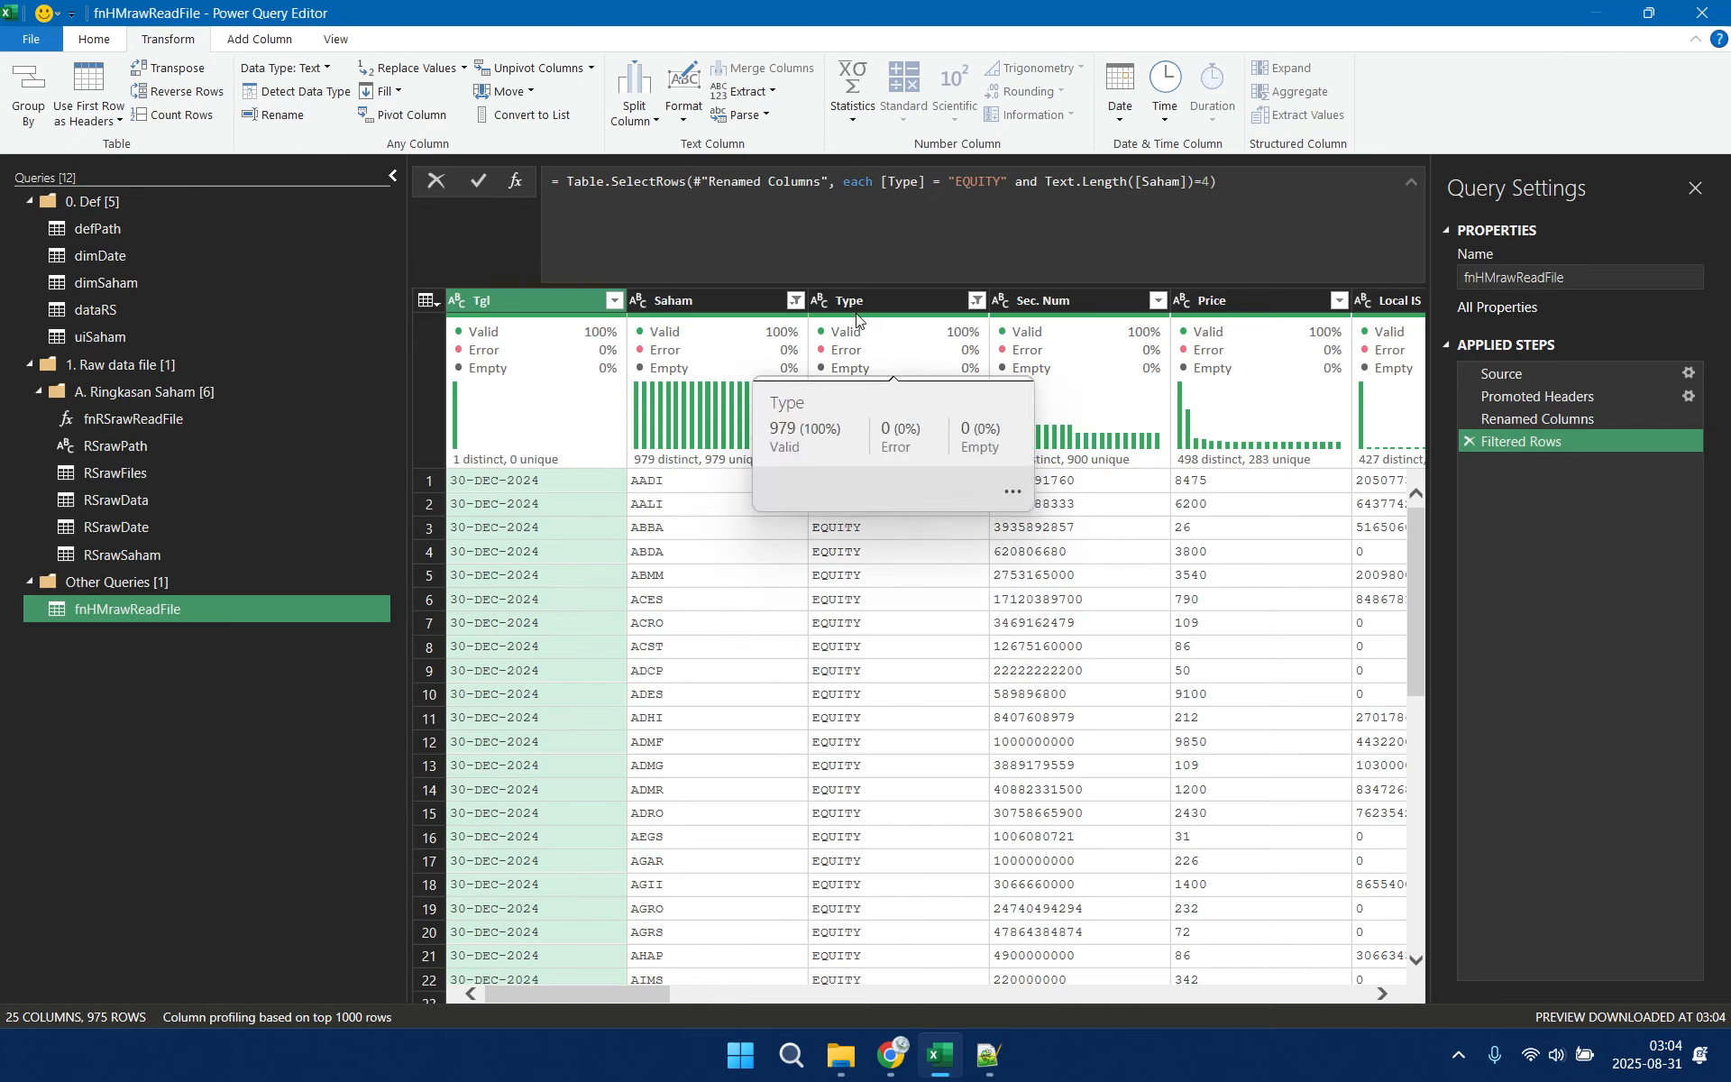
Remove the Type, Sec. Num and Price columns from the query
mouse_move(883, 404)
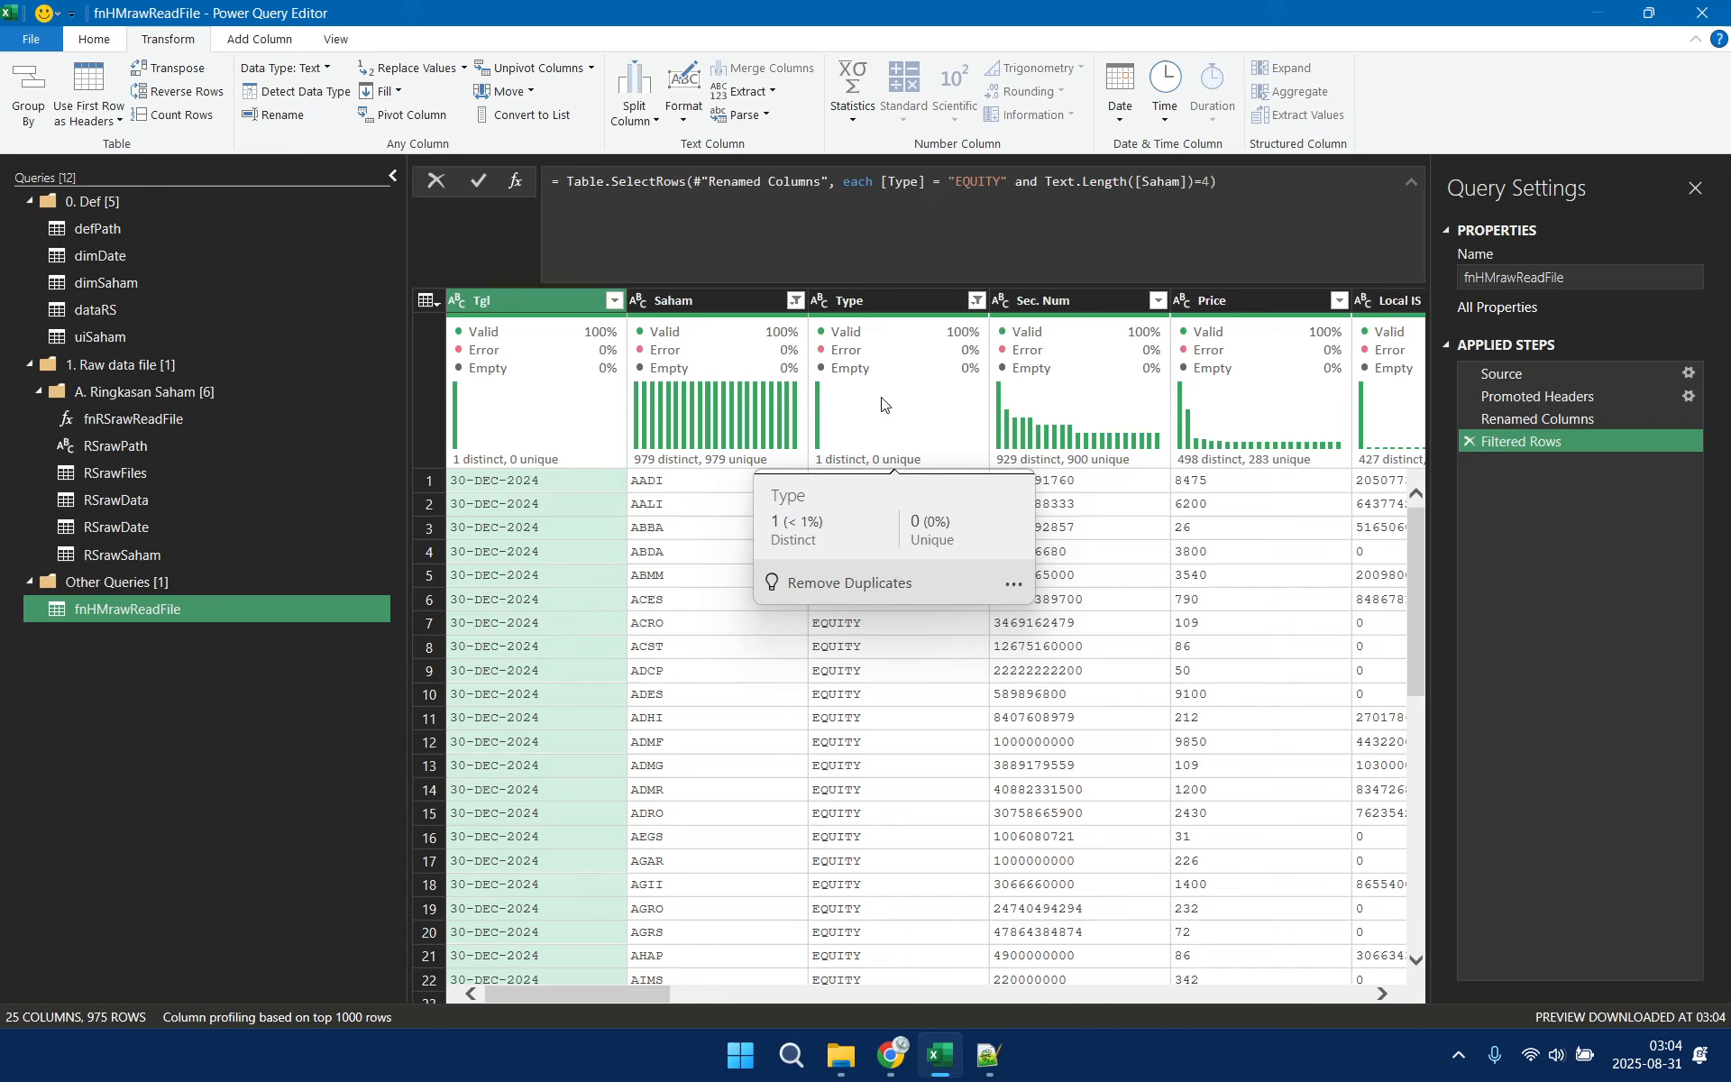
left_click(918, 299)
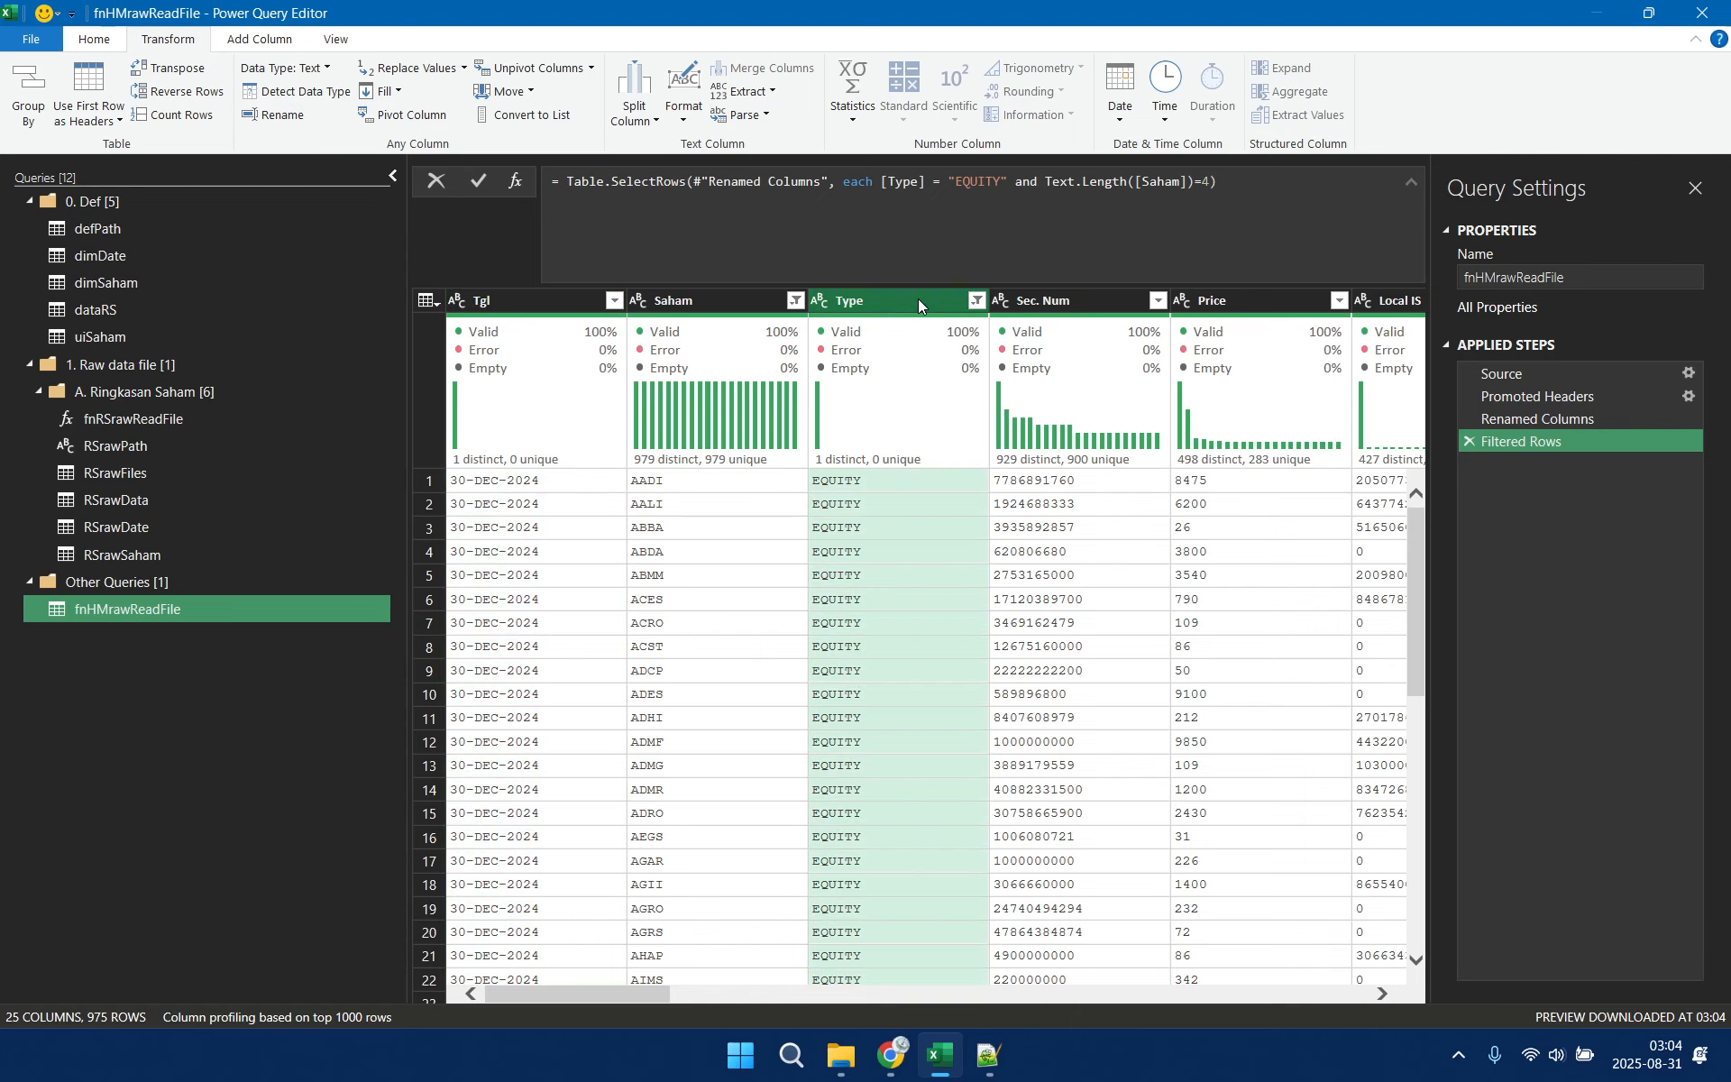
mouse_move(1238, 326)
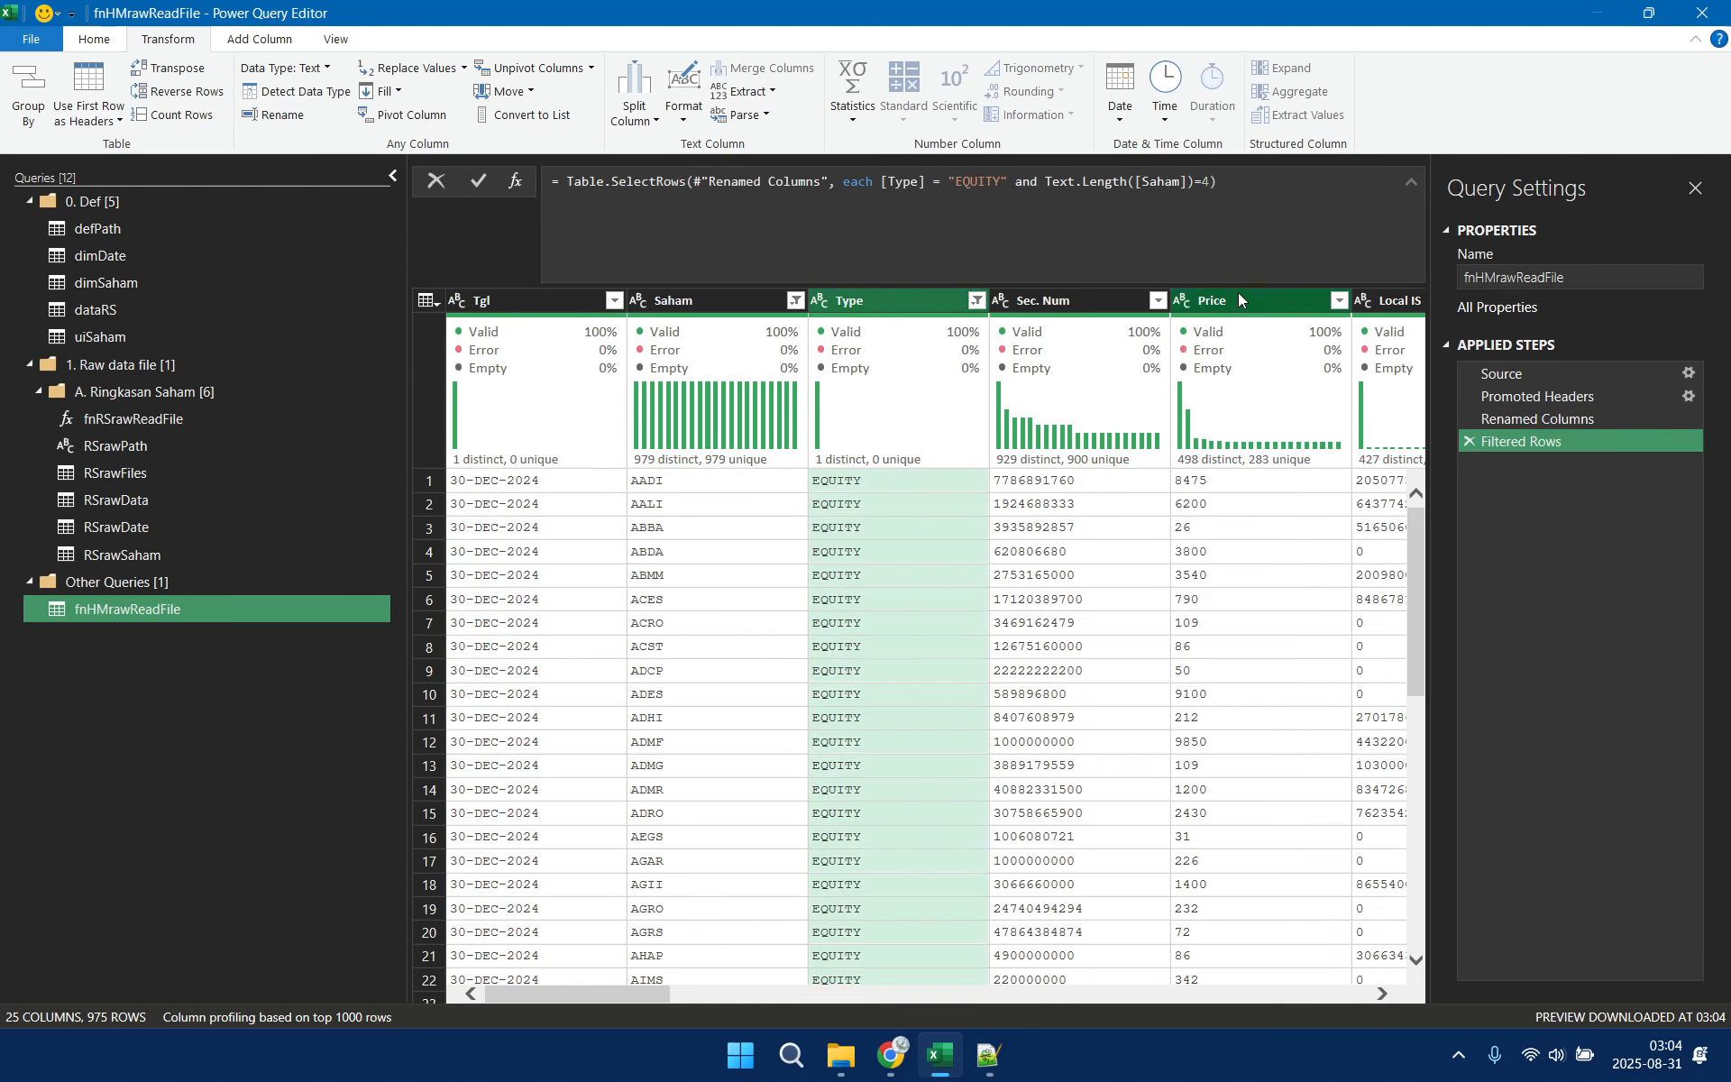
left_click(1236, 300, "shift")
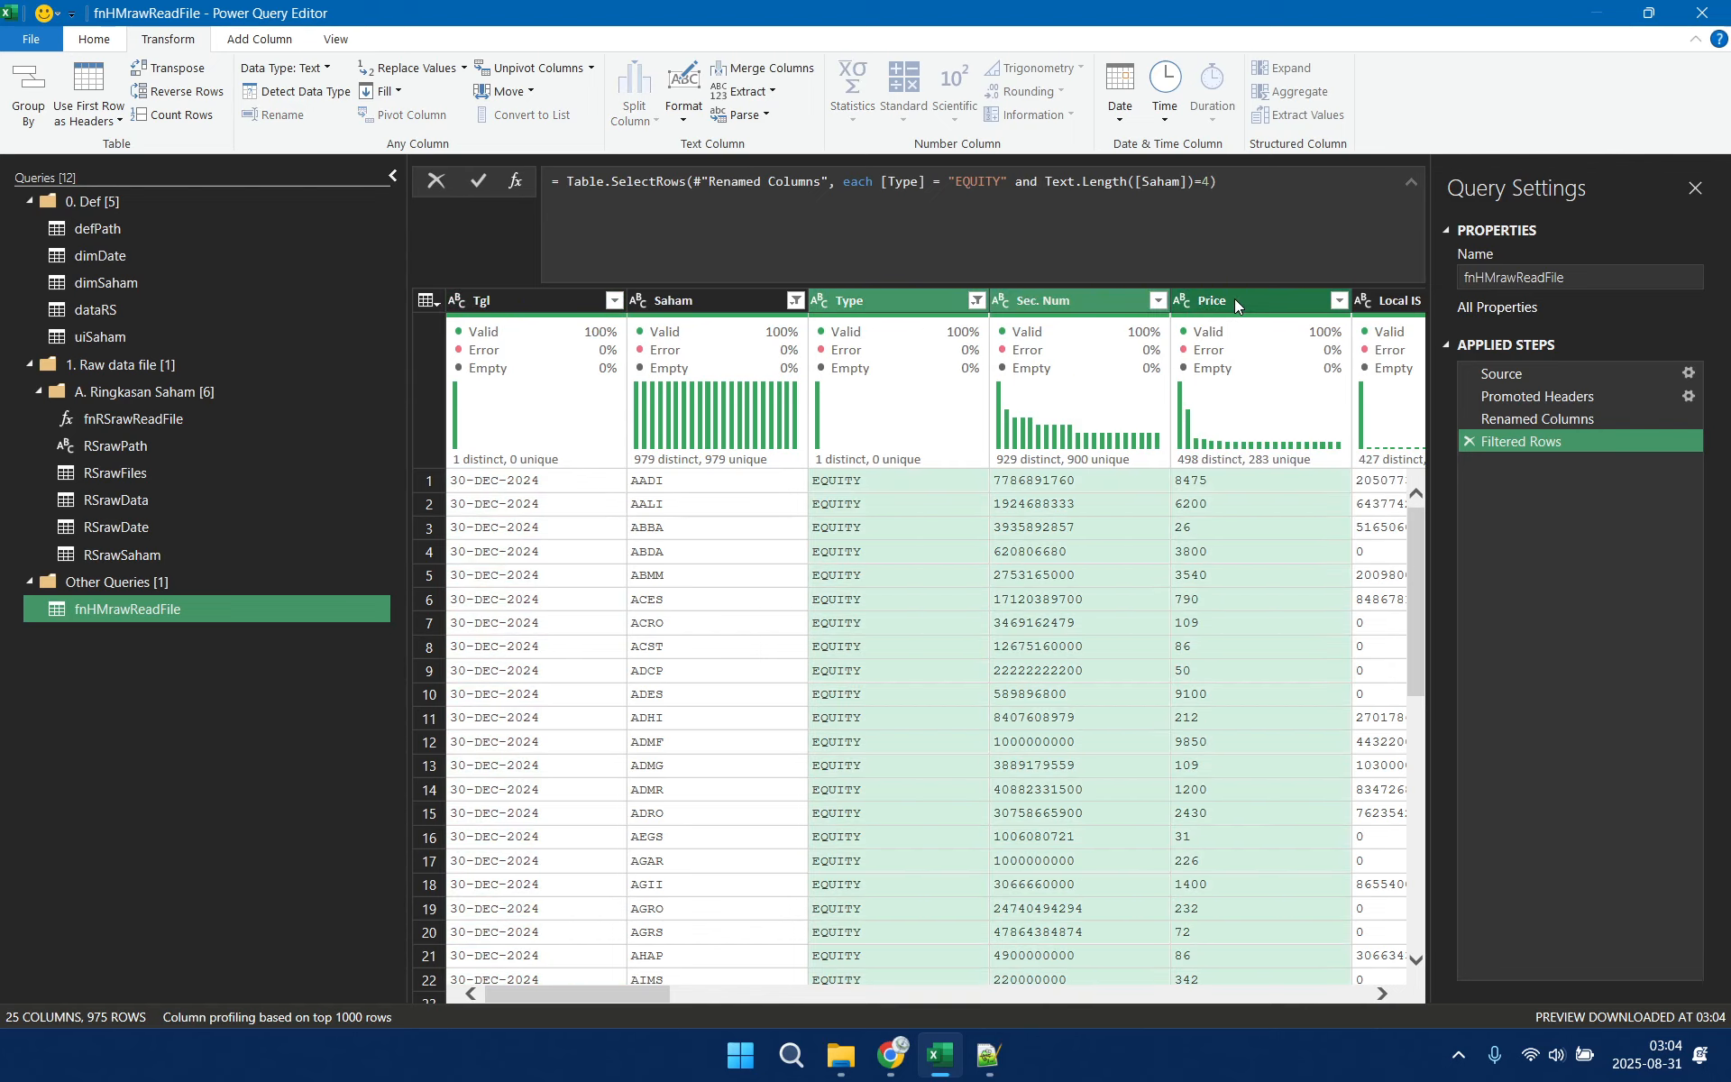
right_click(1085, 300)
left_click(1252, 347)
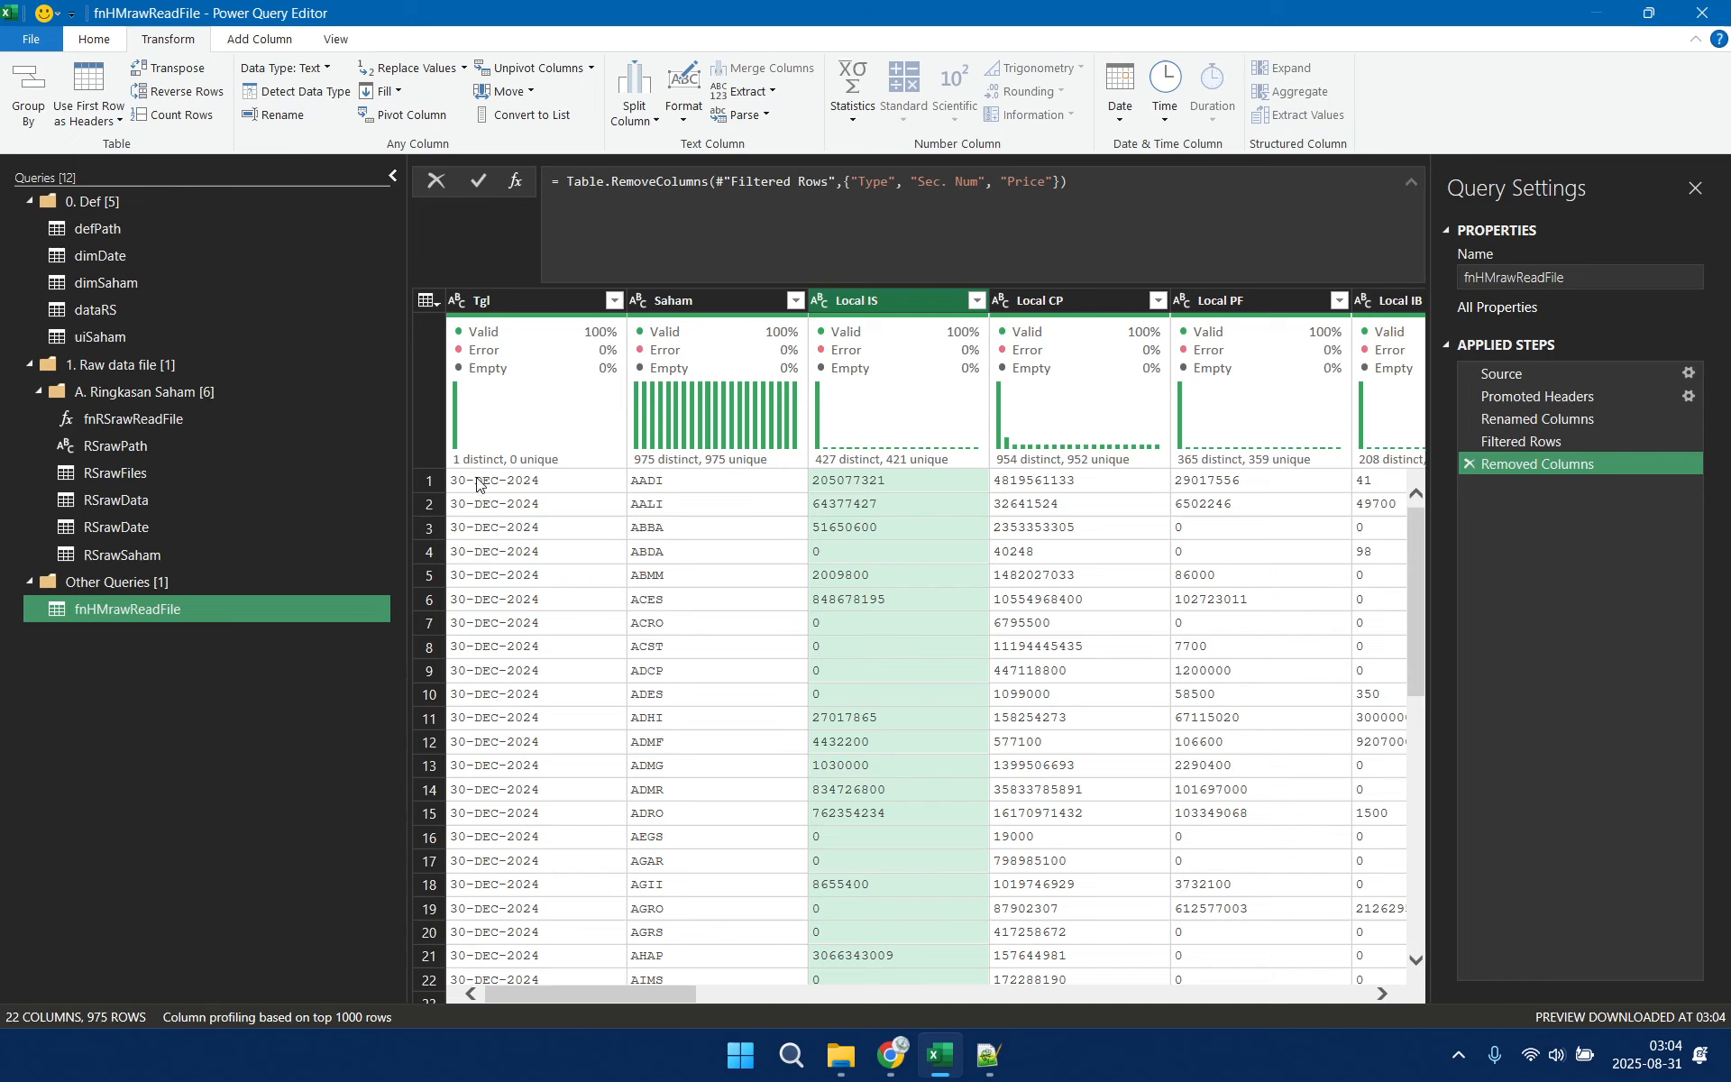
Transform the Saham column's text to uppercase
right_click(730, 300)
mouse_move(880, 516)
left_click(1043, 529)
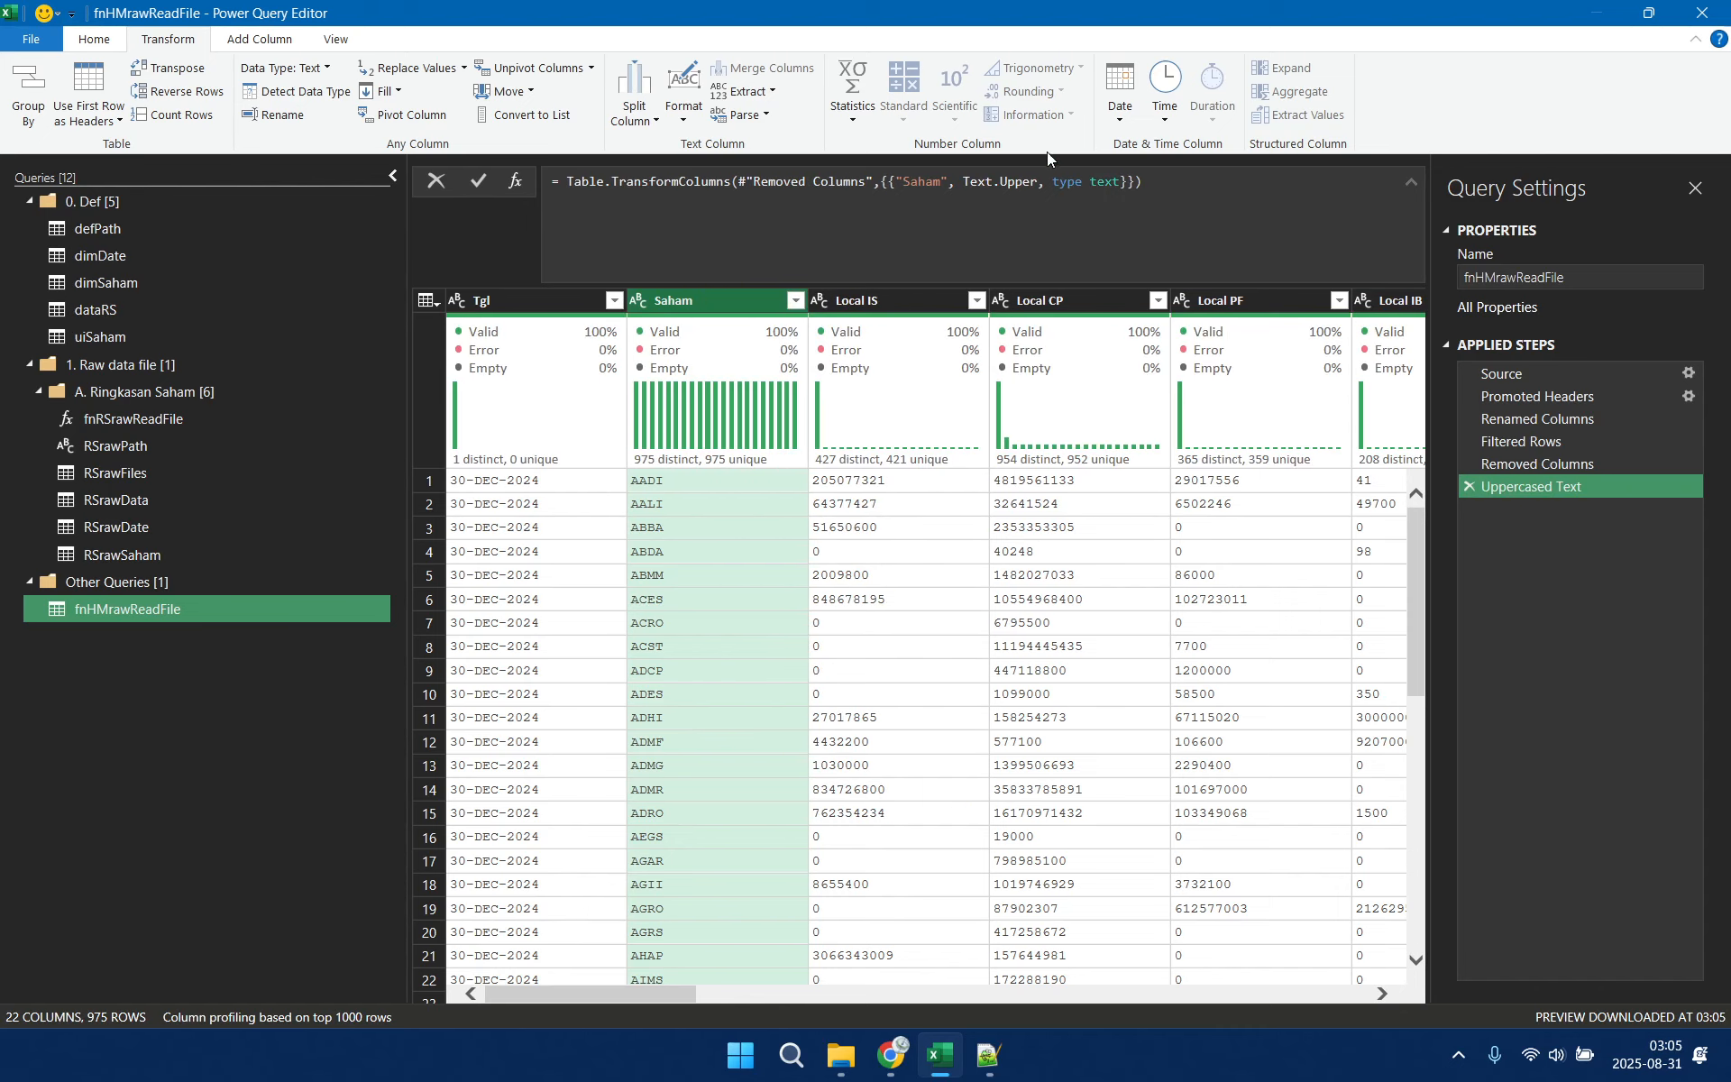
Edit the Uppercased Text formula so the Saham column uses each Text.Trim(Text.Upper(_))
left_click(963, 181)
key("BackSpace")
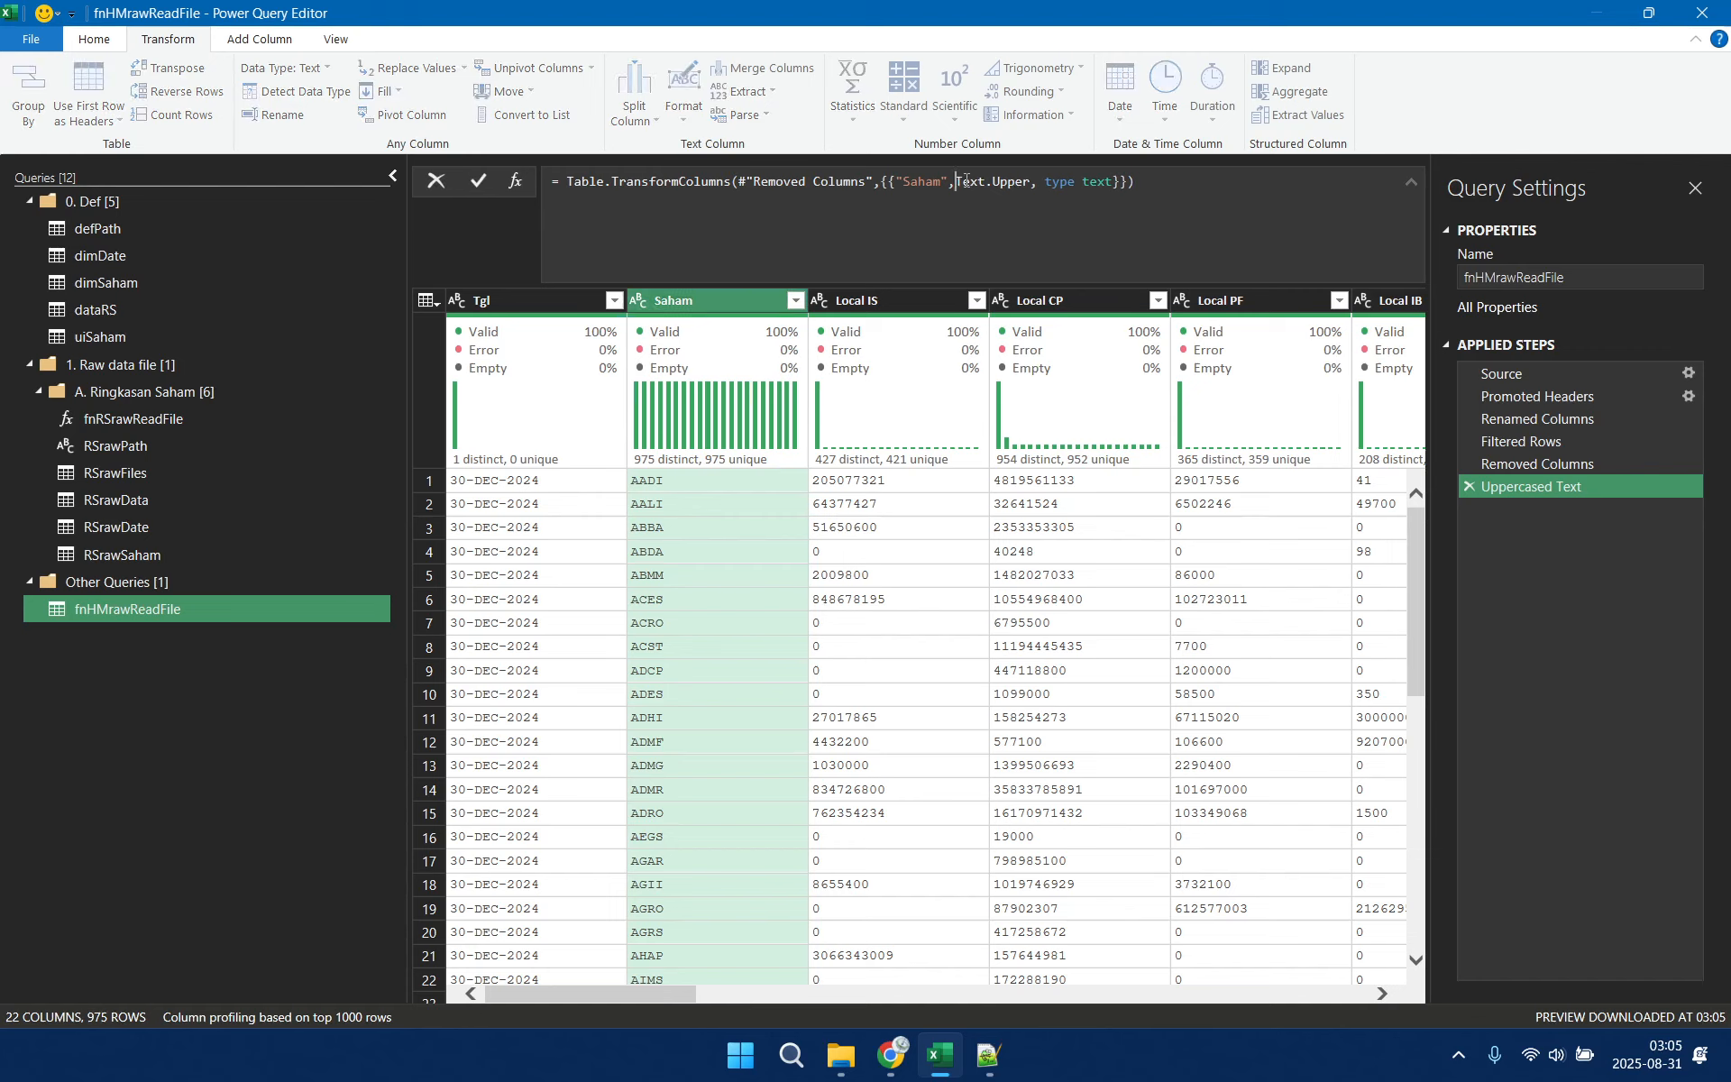
type("each Text.Tri")
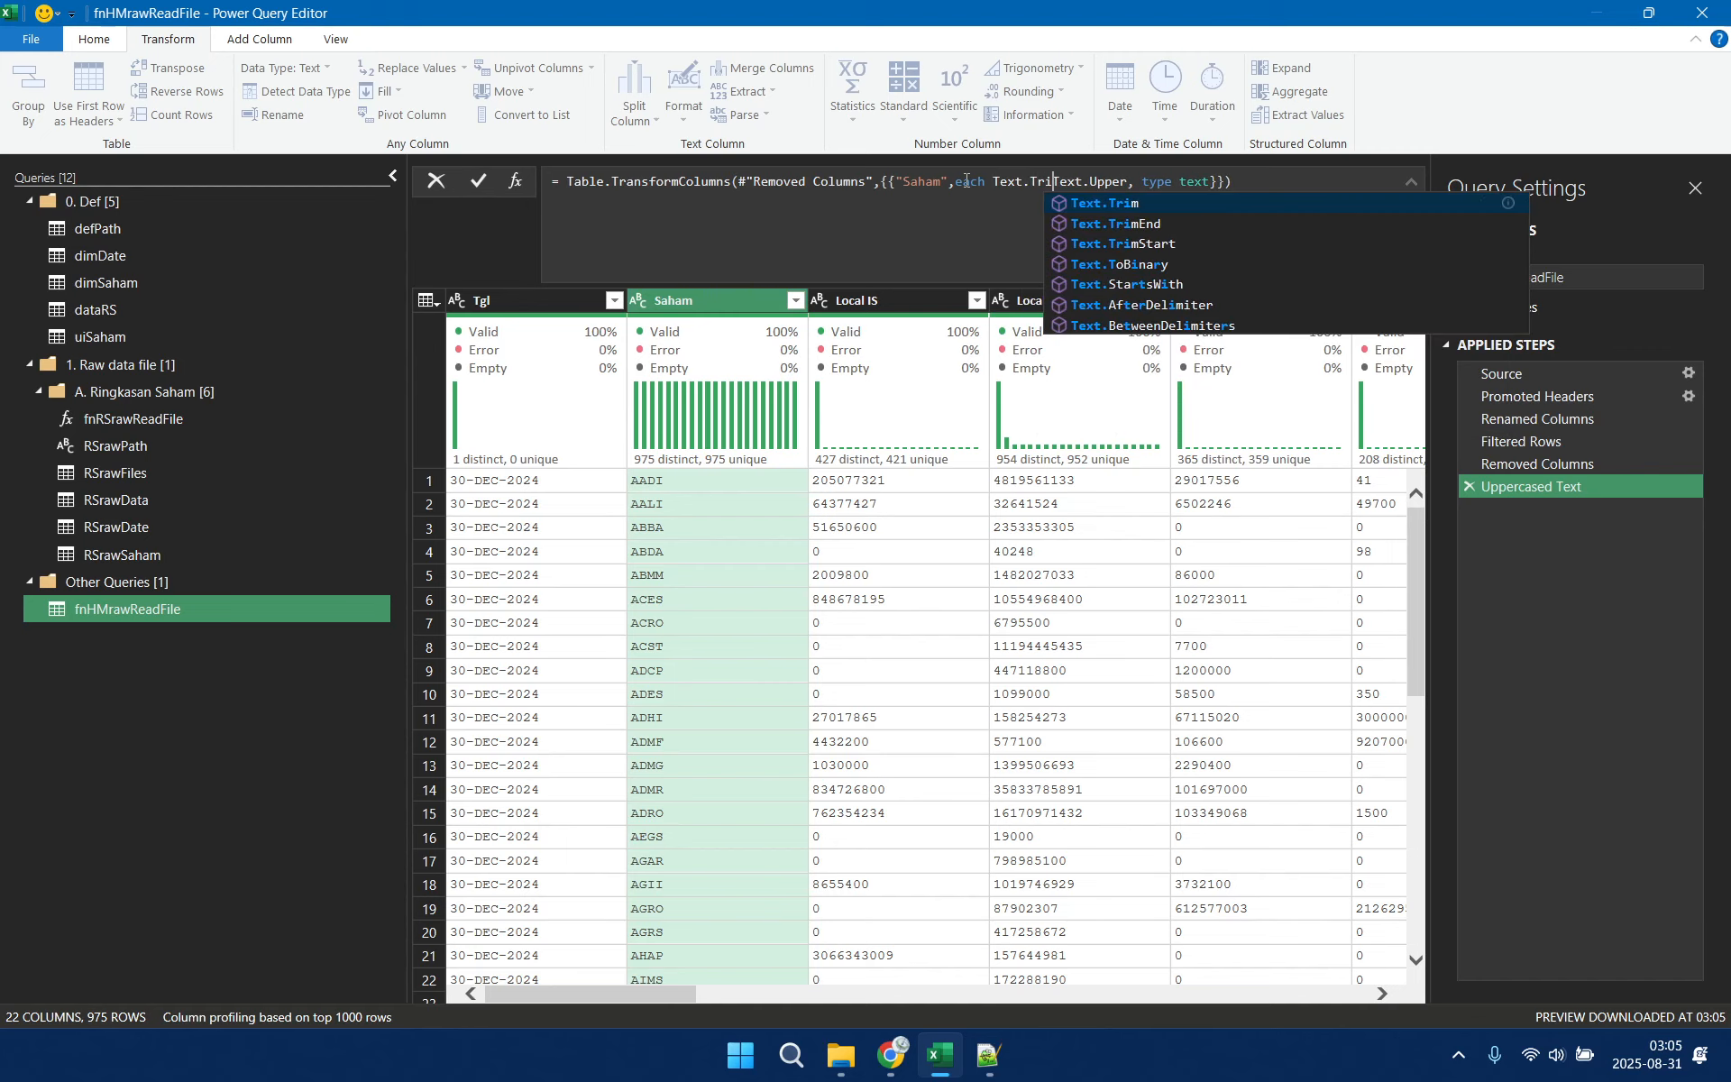
type("m(")
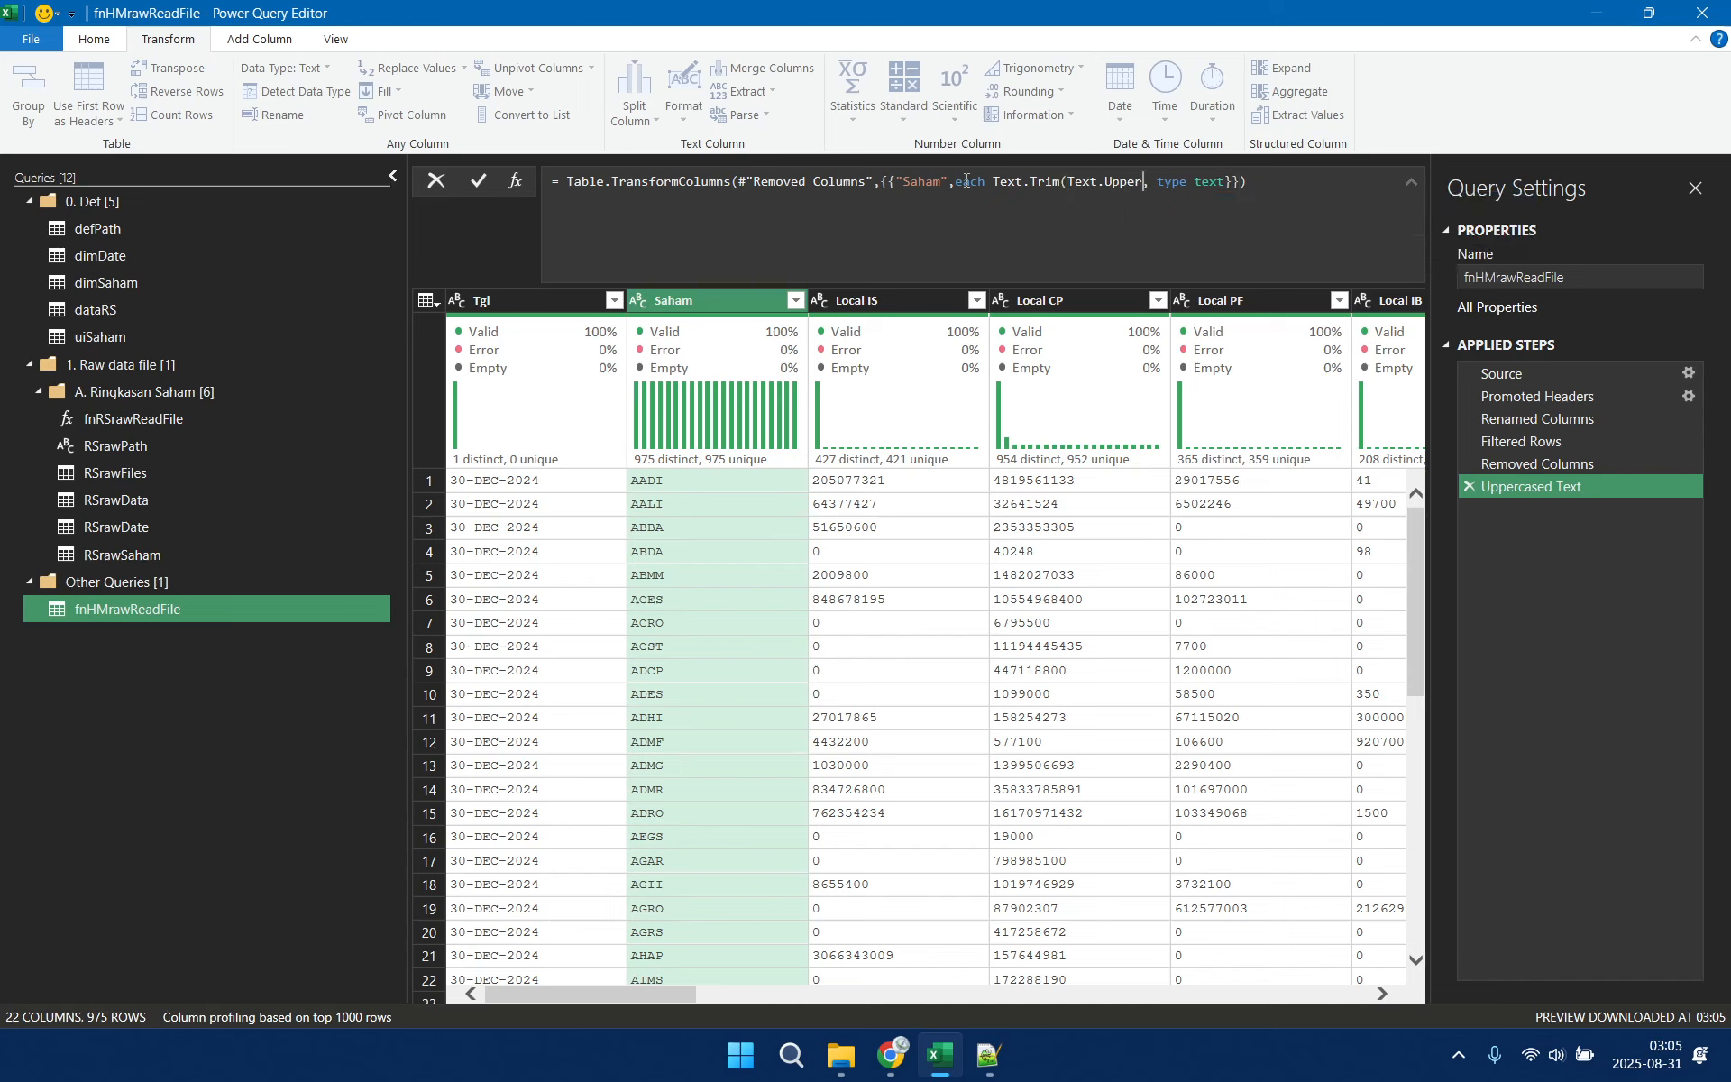
key("ctrl+Right")
key("ctrl+Right")
type("(")
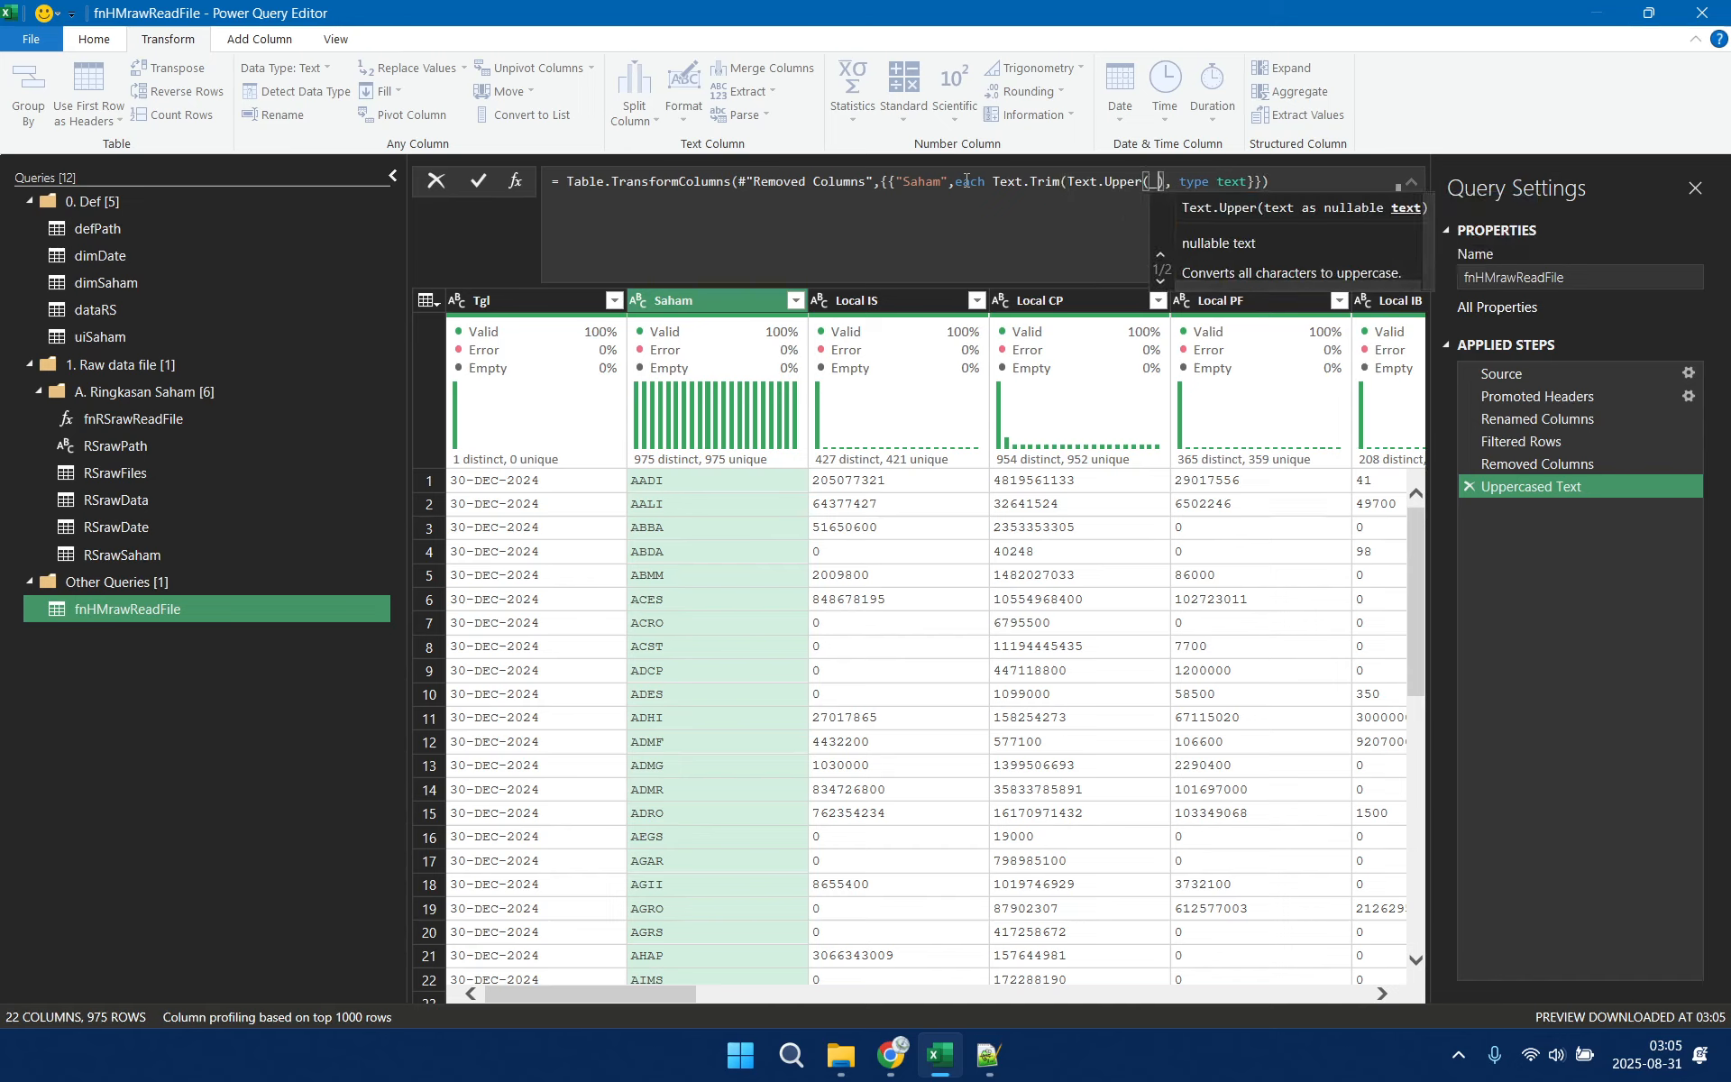
type("_))")
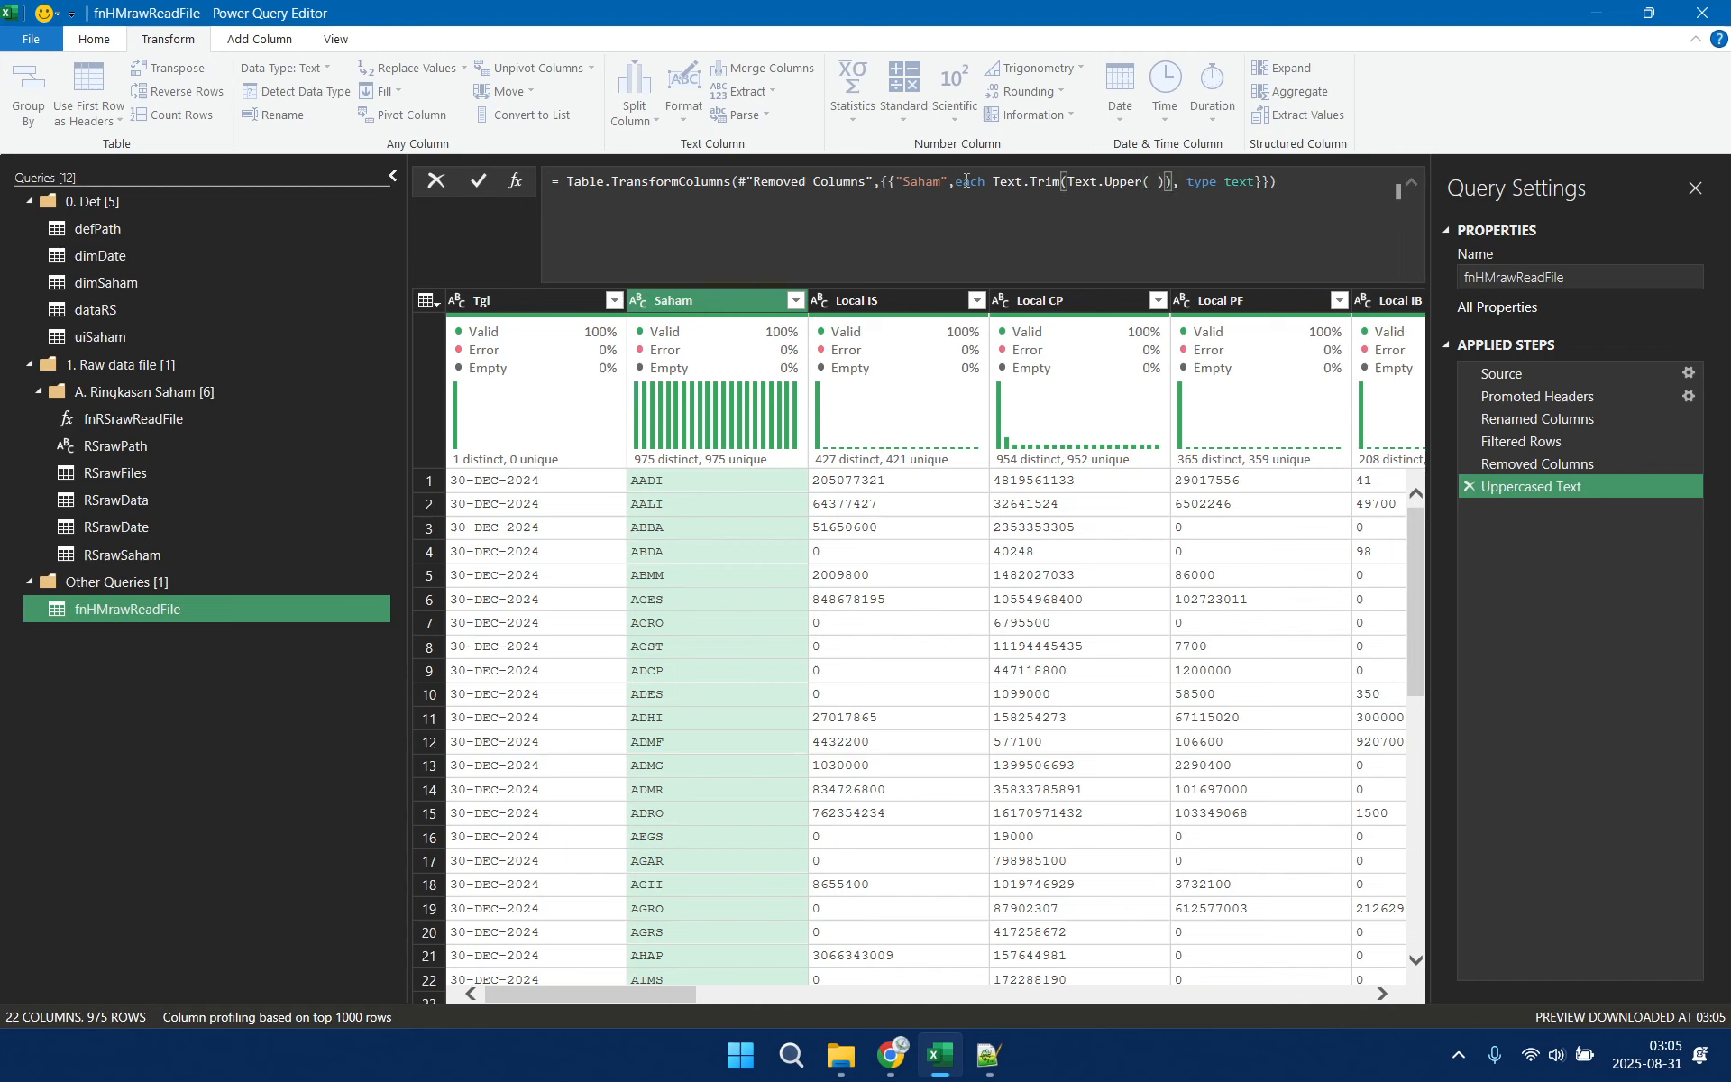
key("Return")
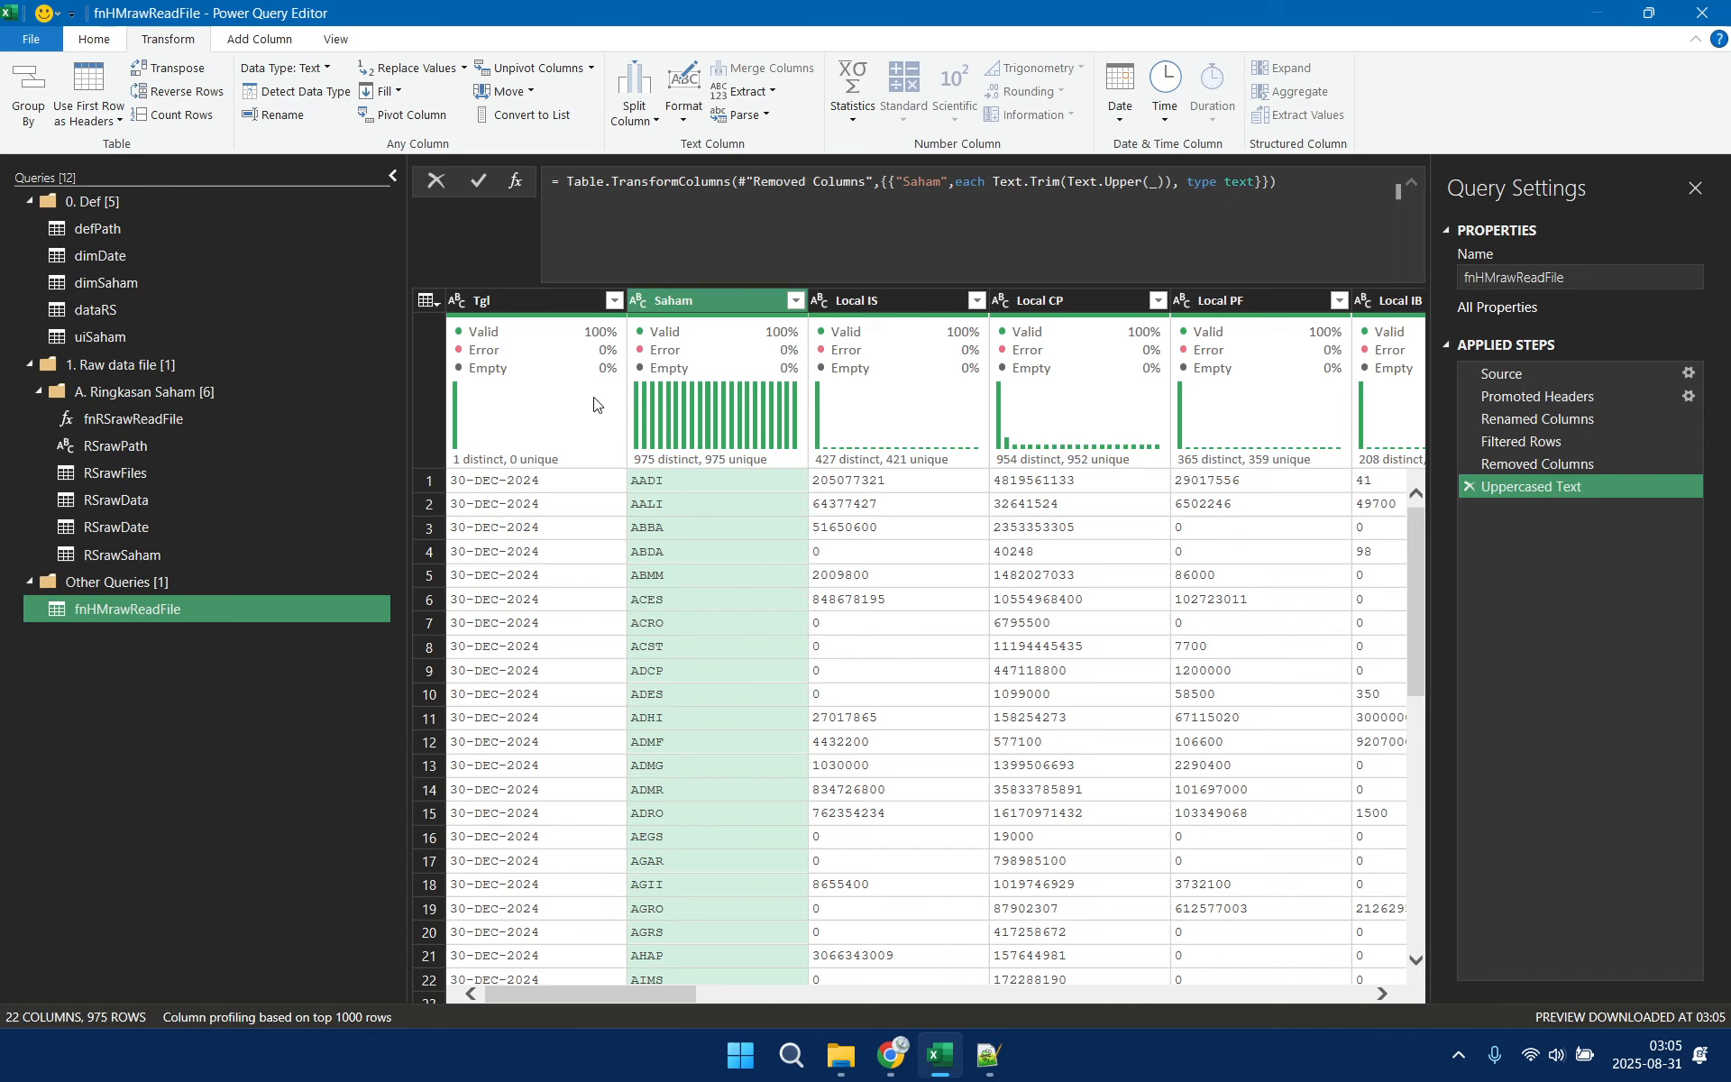
Change the Tgl column's data type to Date using the English (United States) locale
left_click(539, 299)
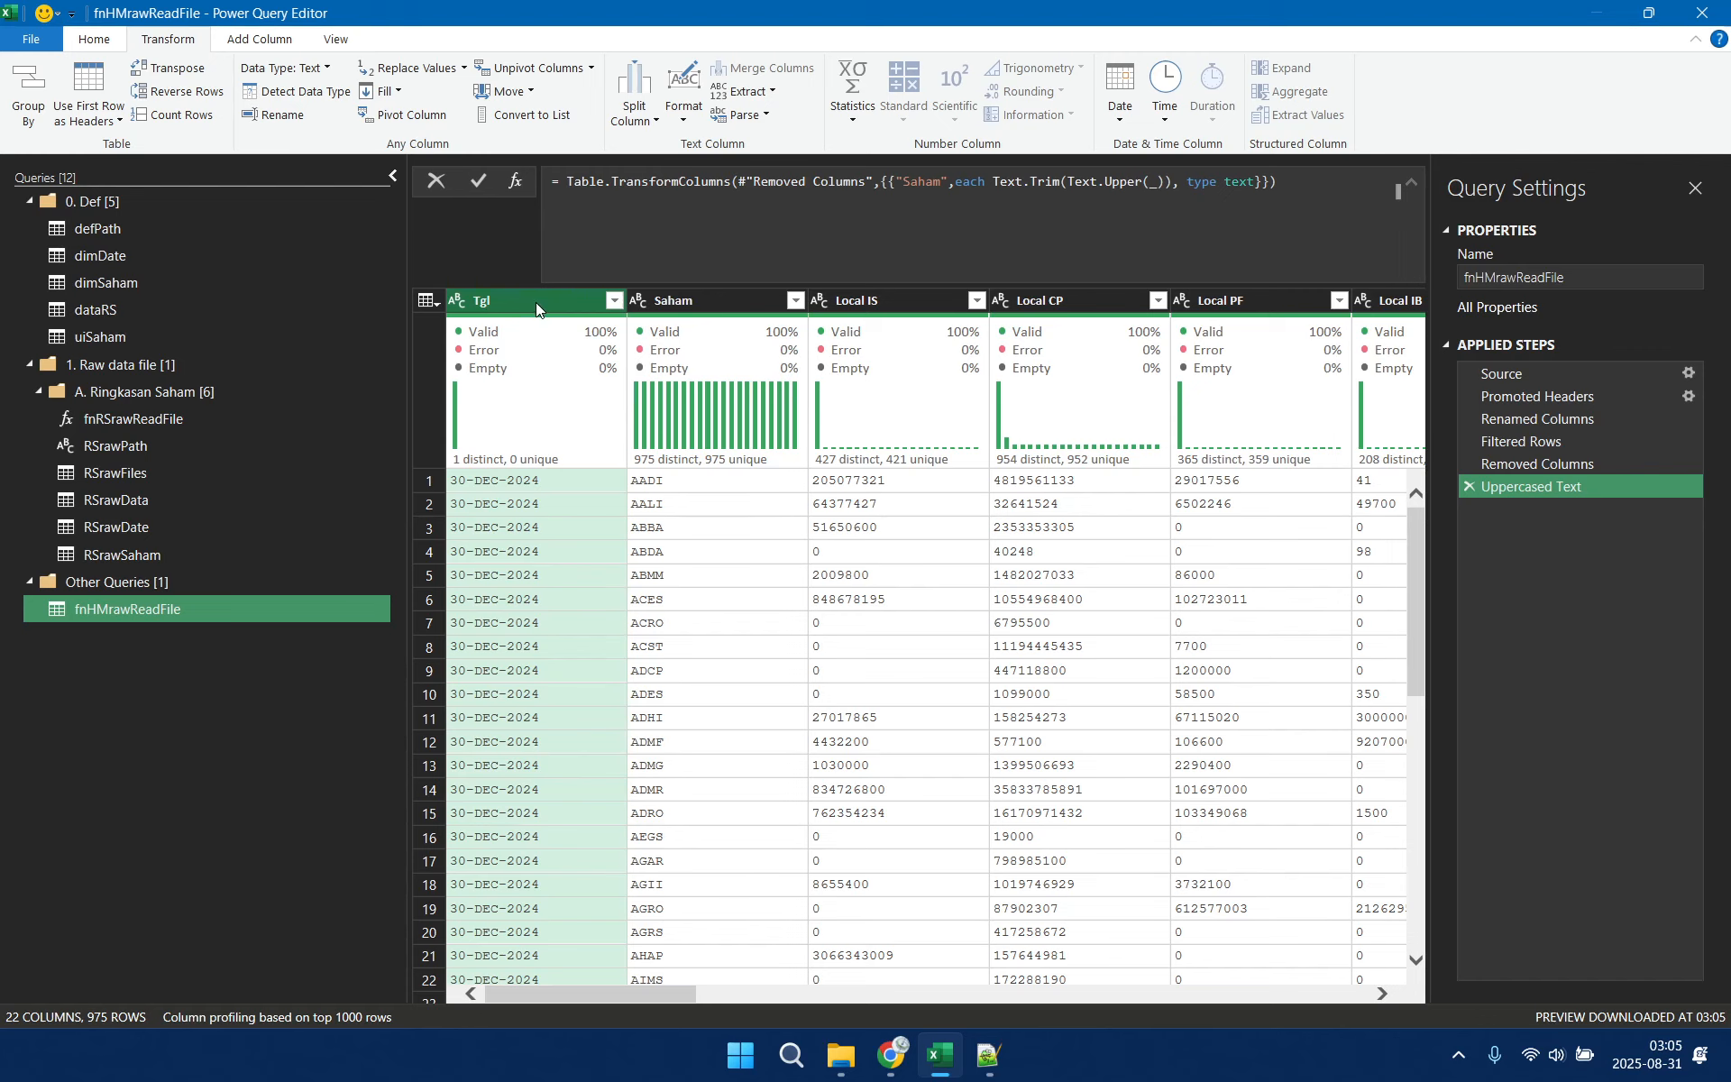
right_click(536, 301)
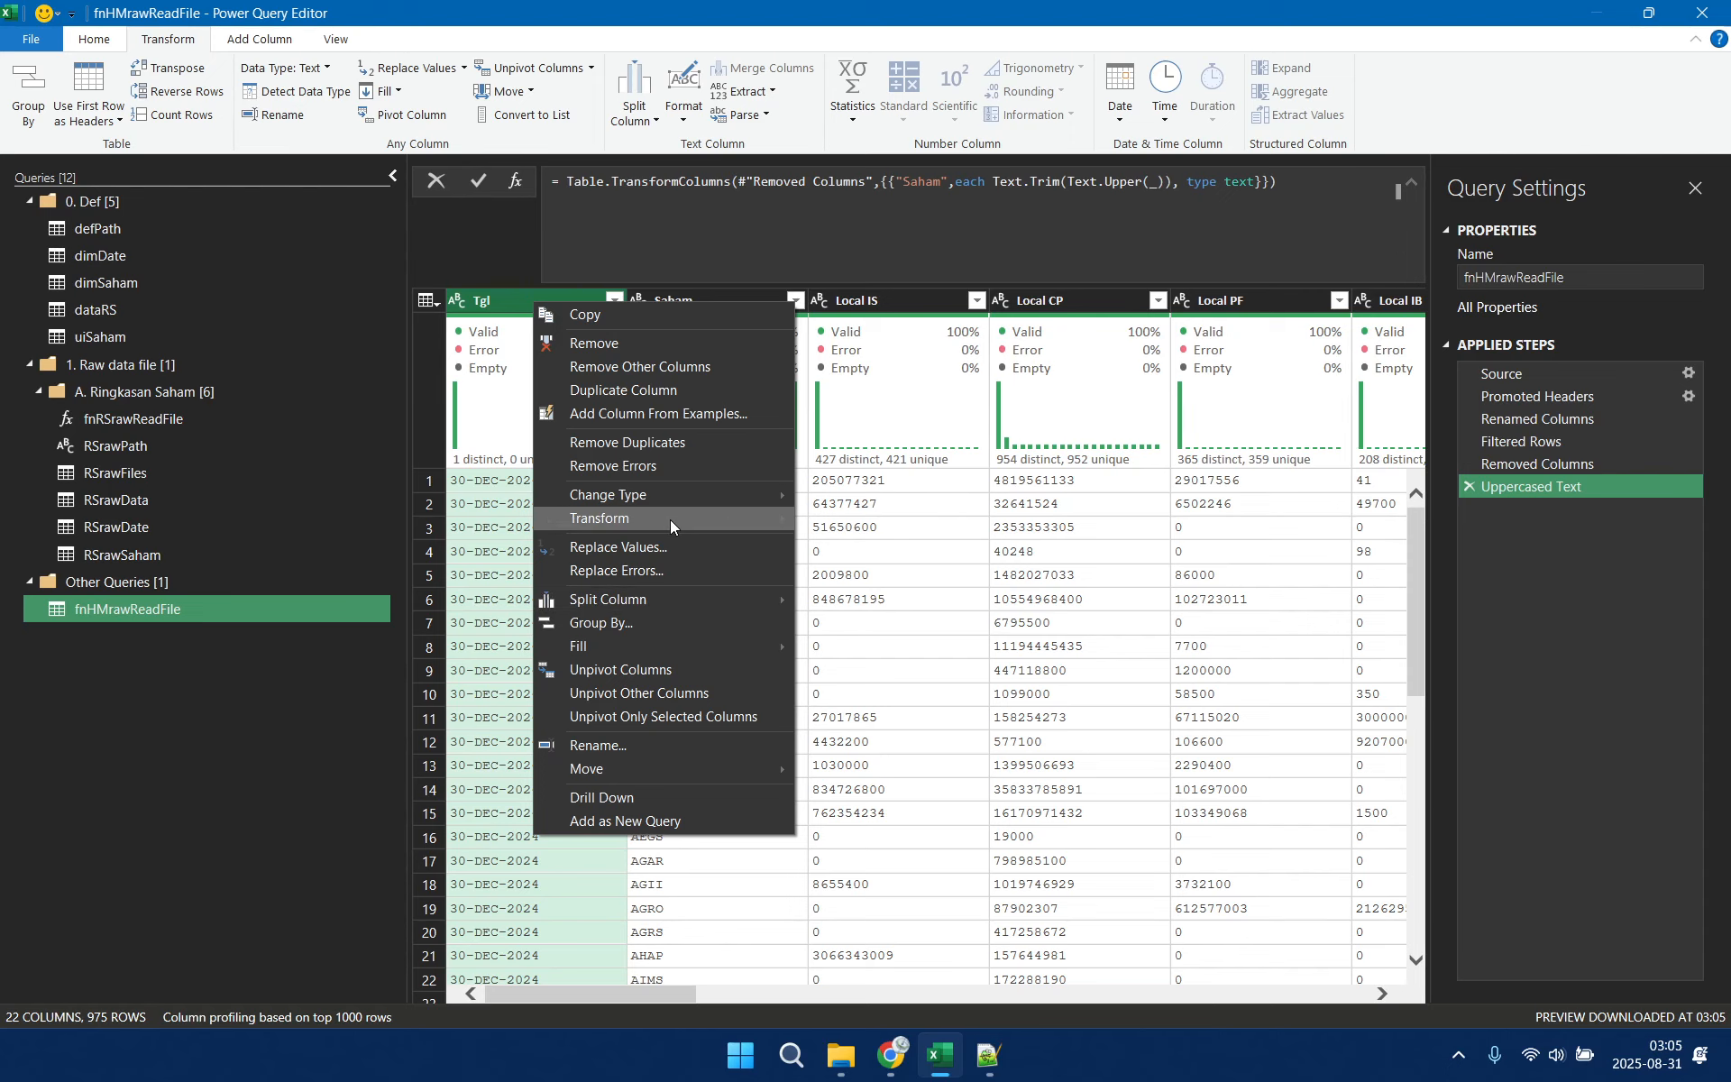
mouse_move(679, 494)
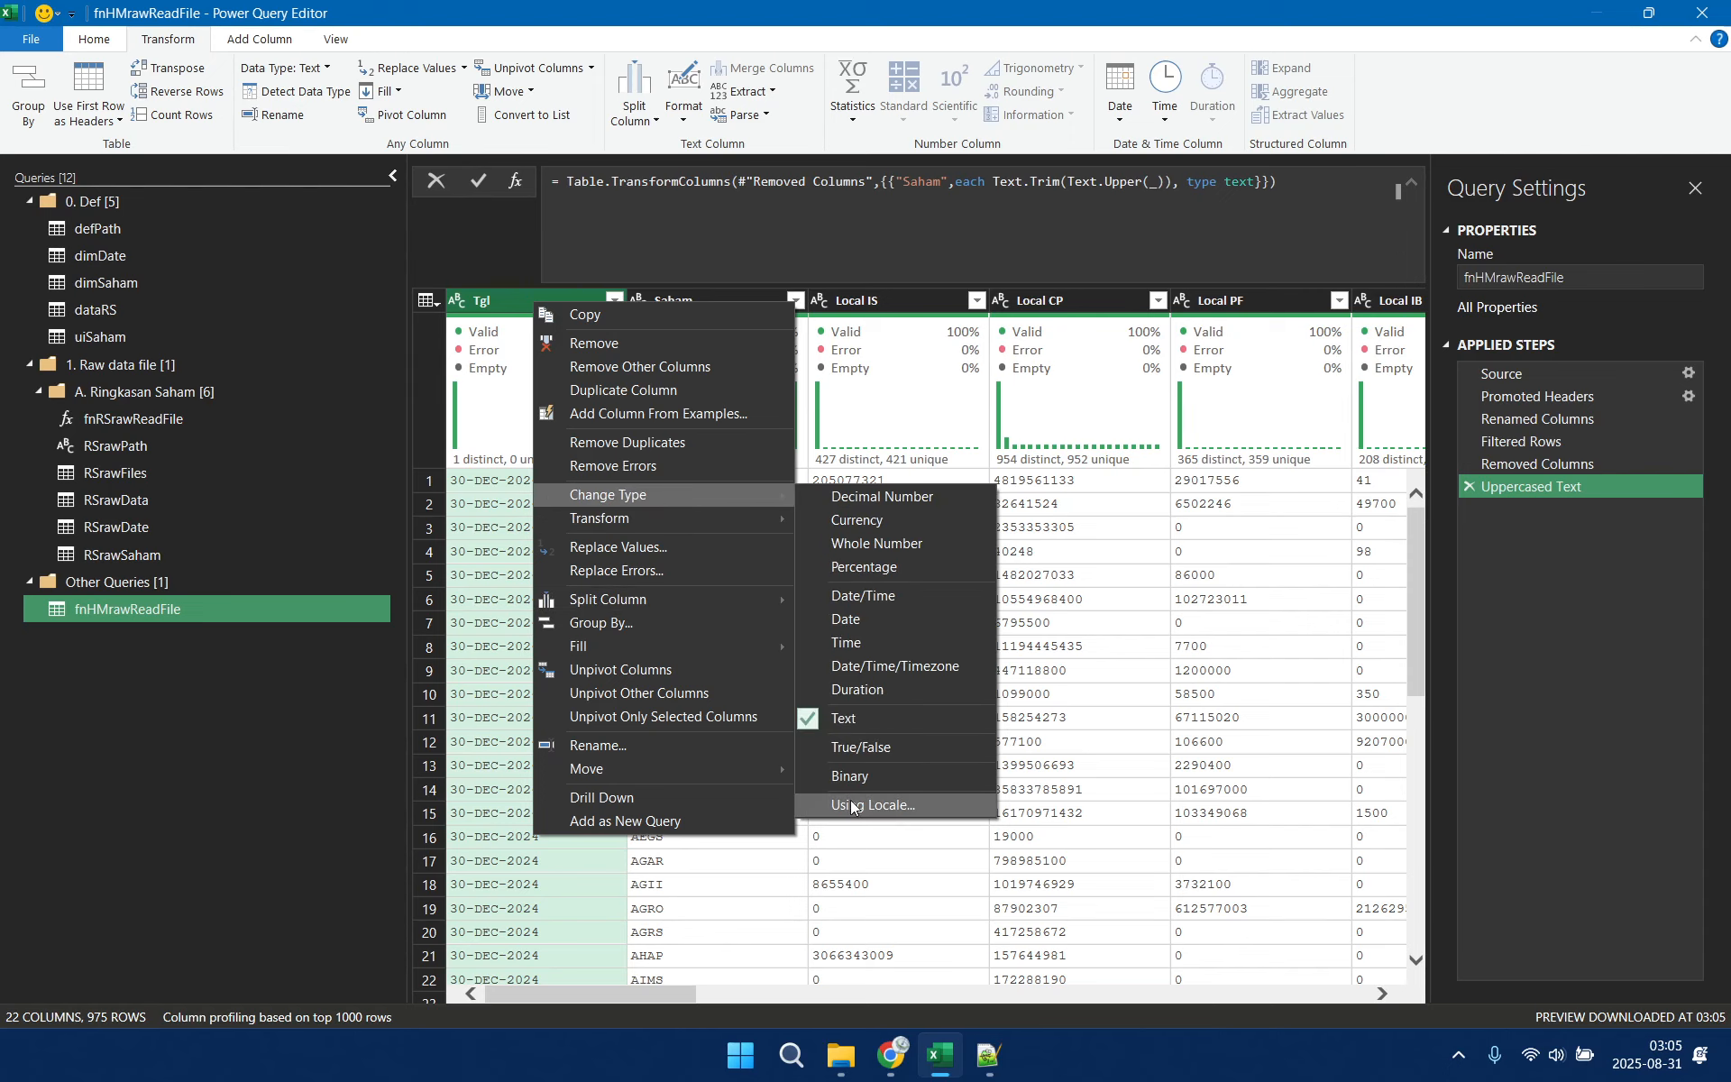
left_click(852, 805)
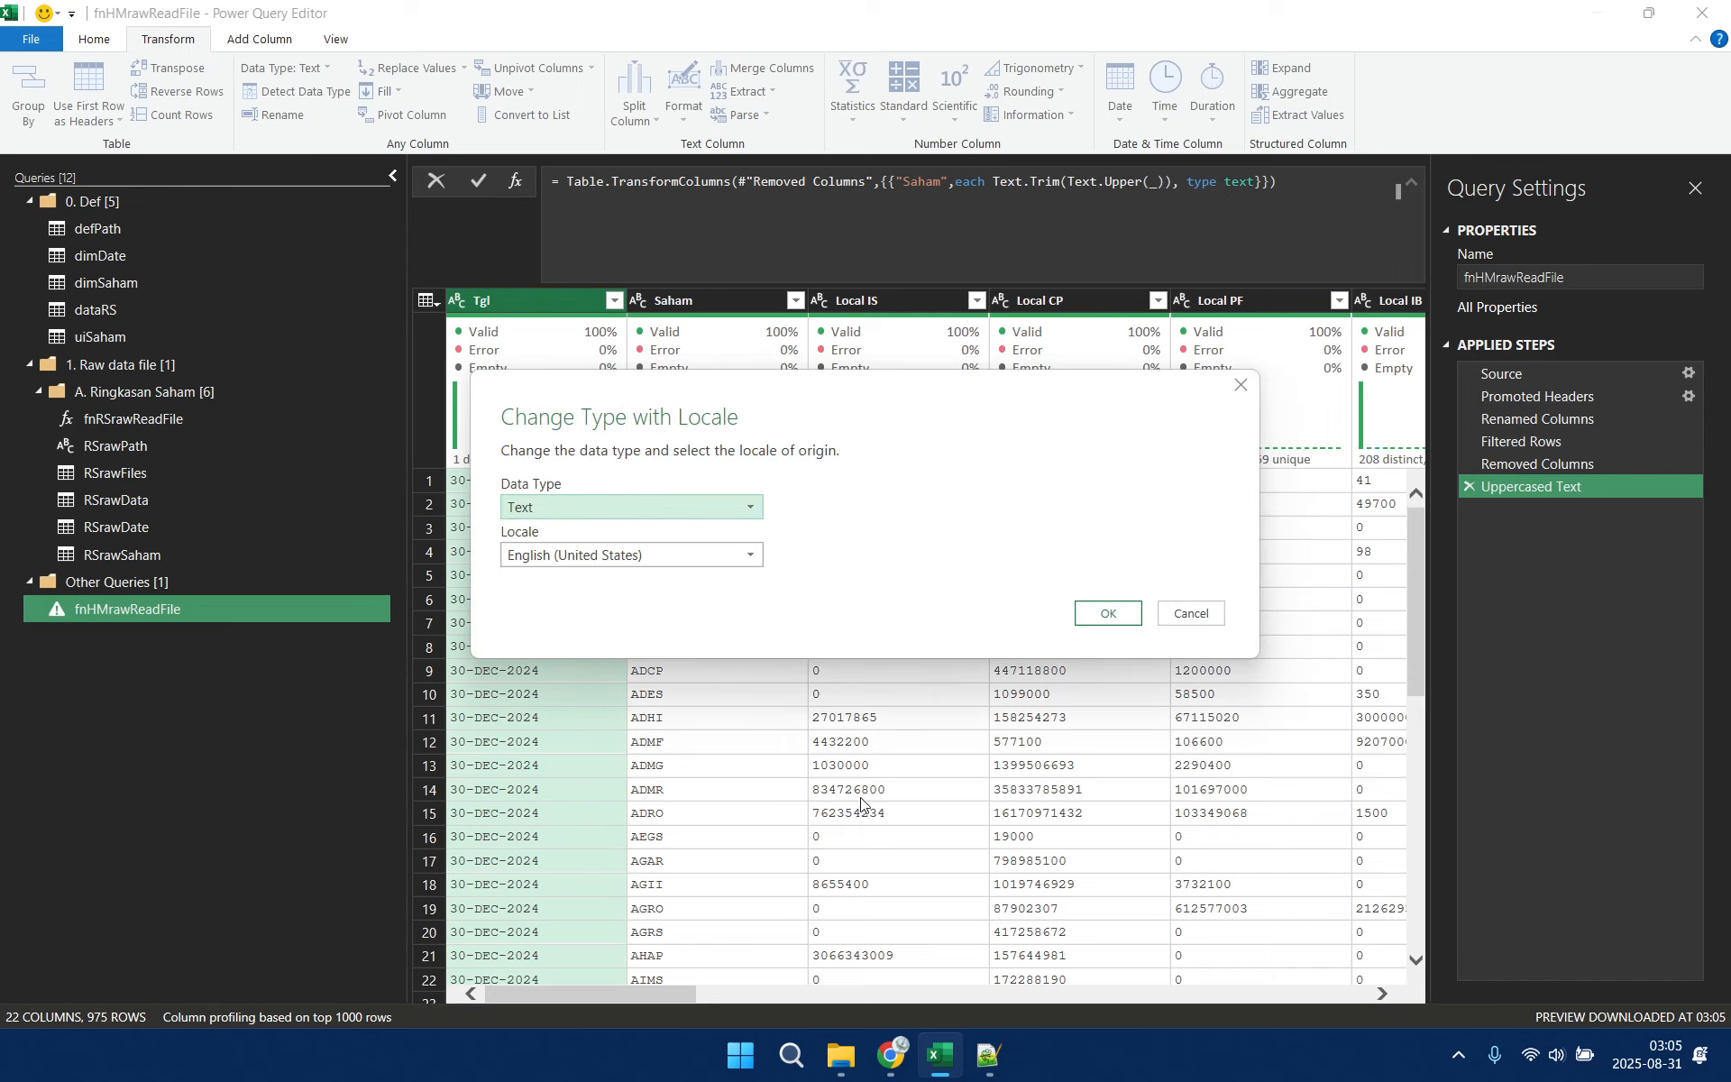
left_click(704, 512)
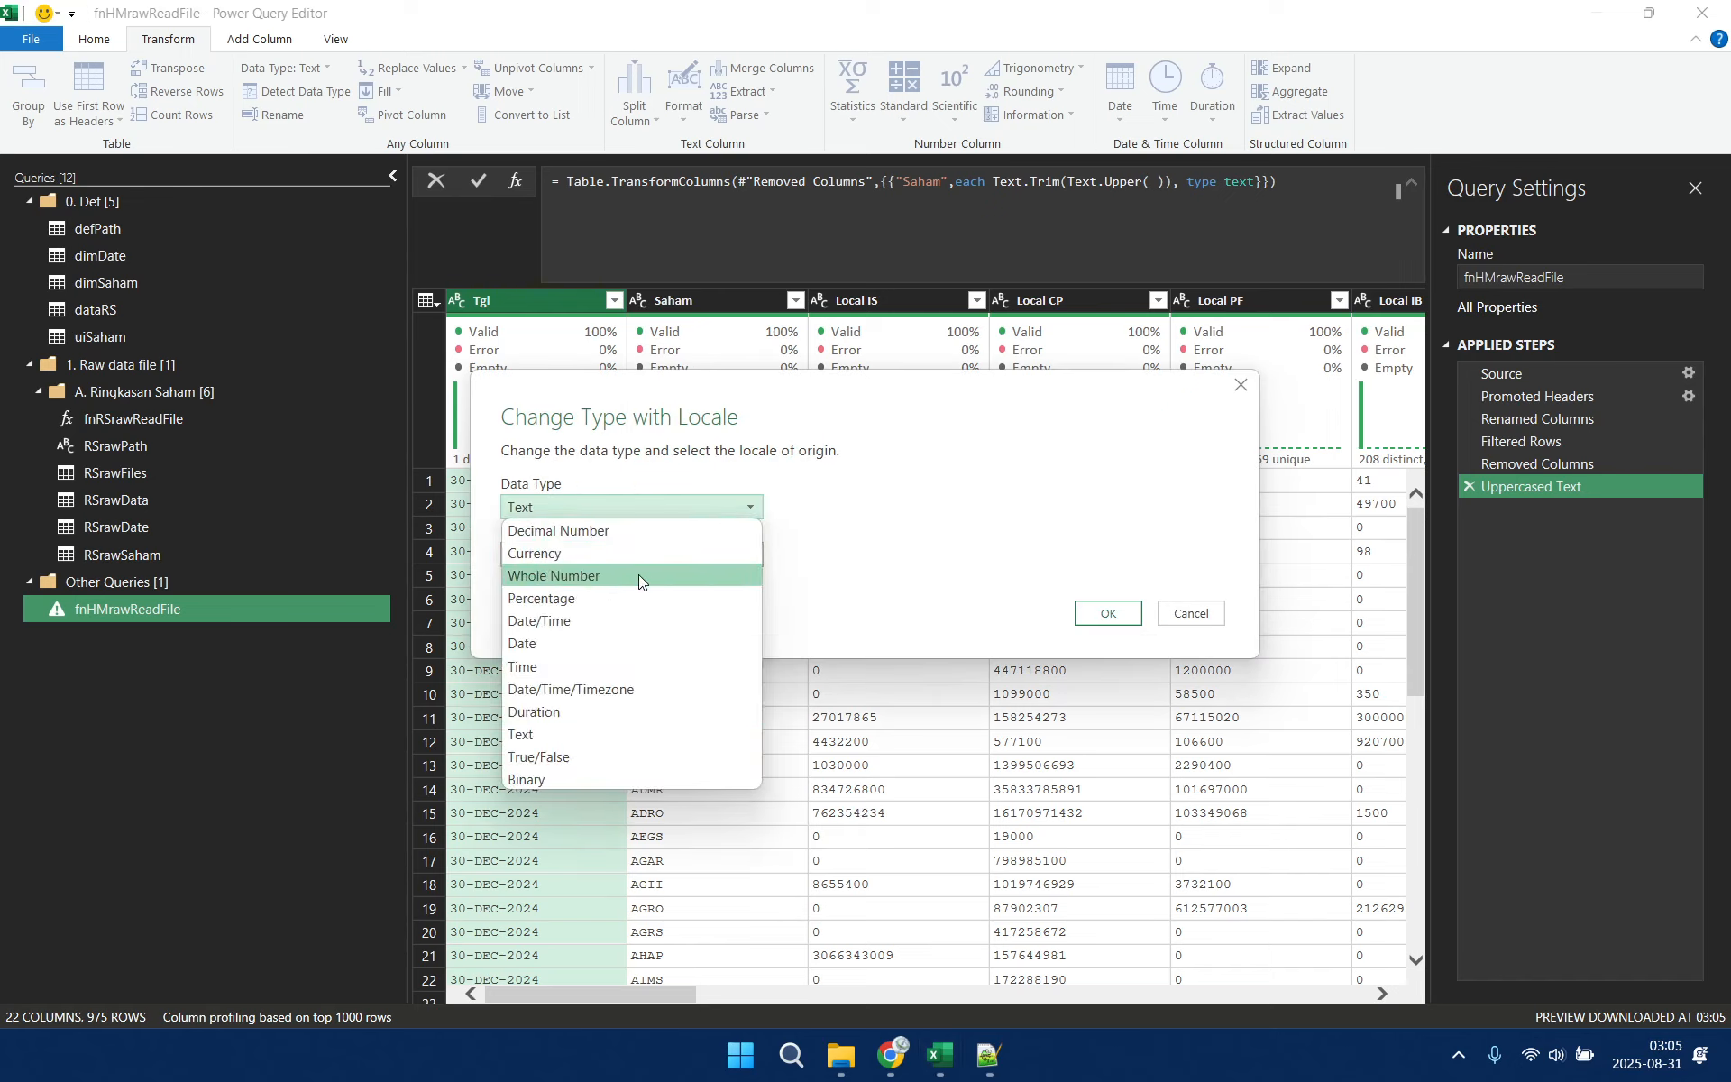
left_click(608, 644)
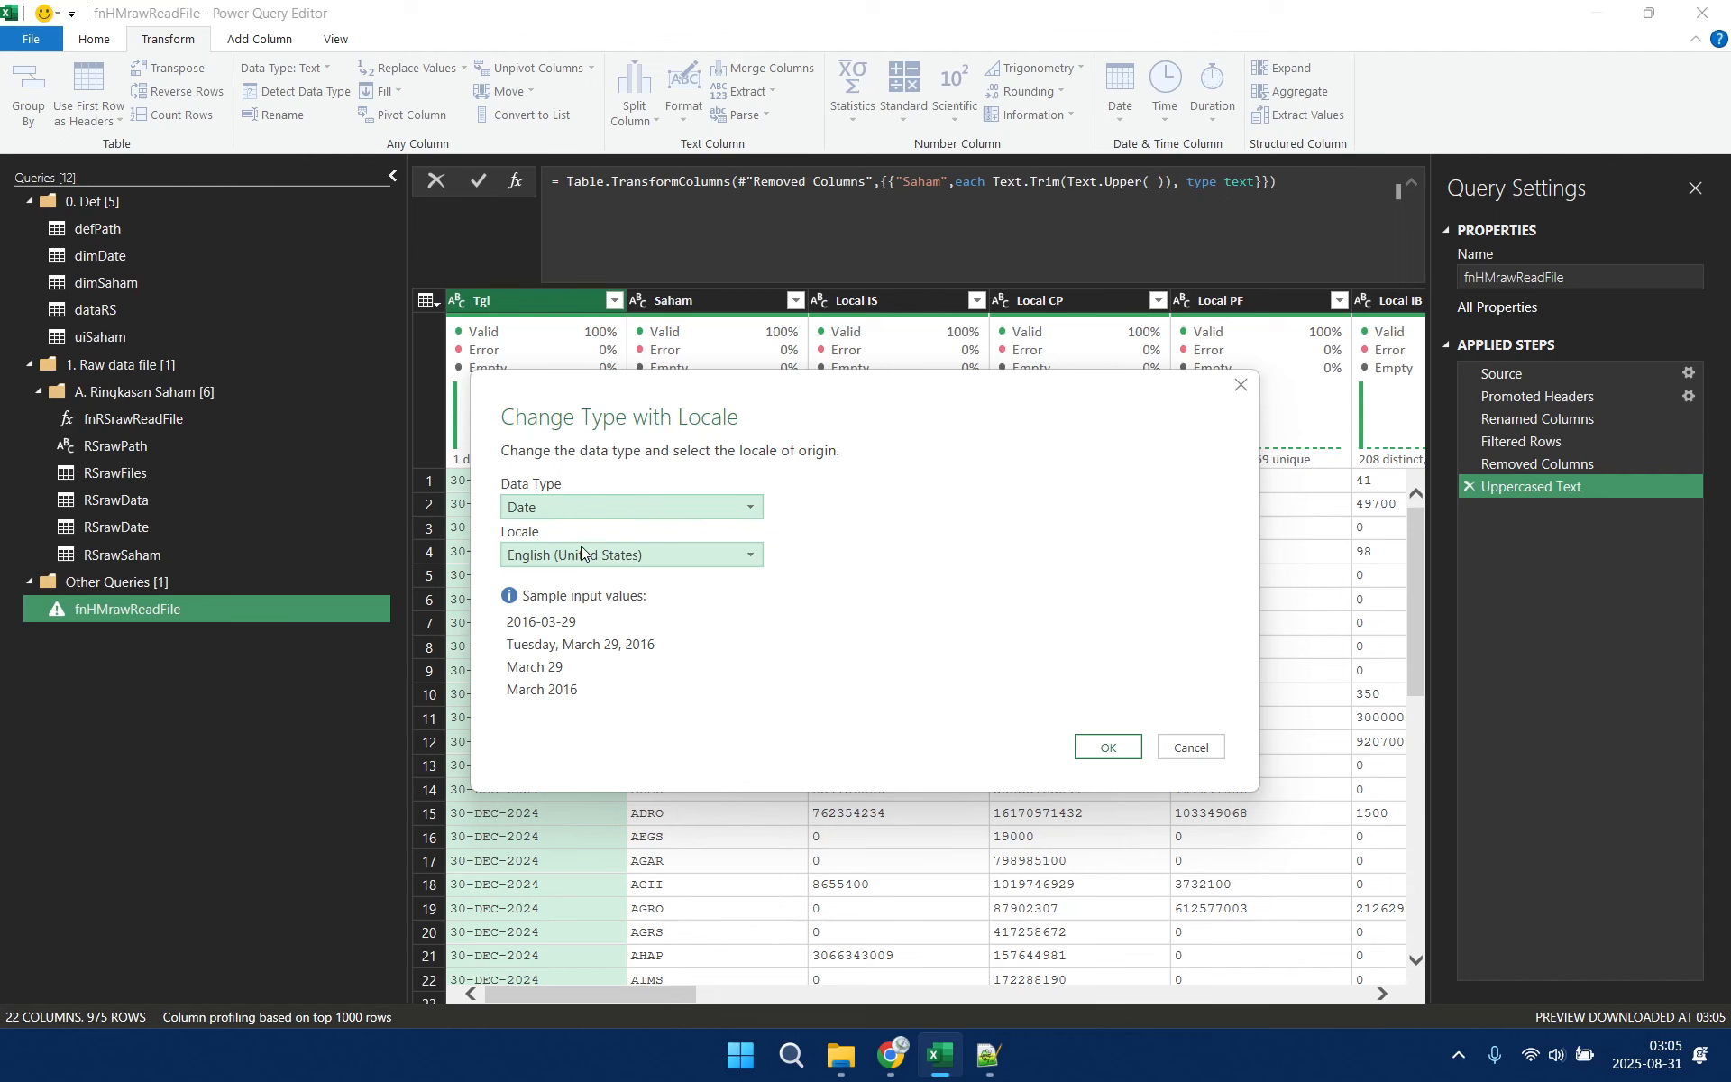
left_click(1106, 748)
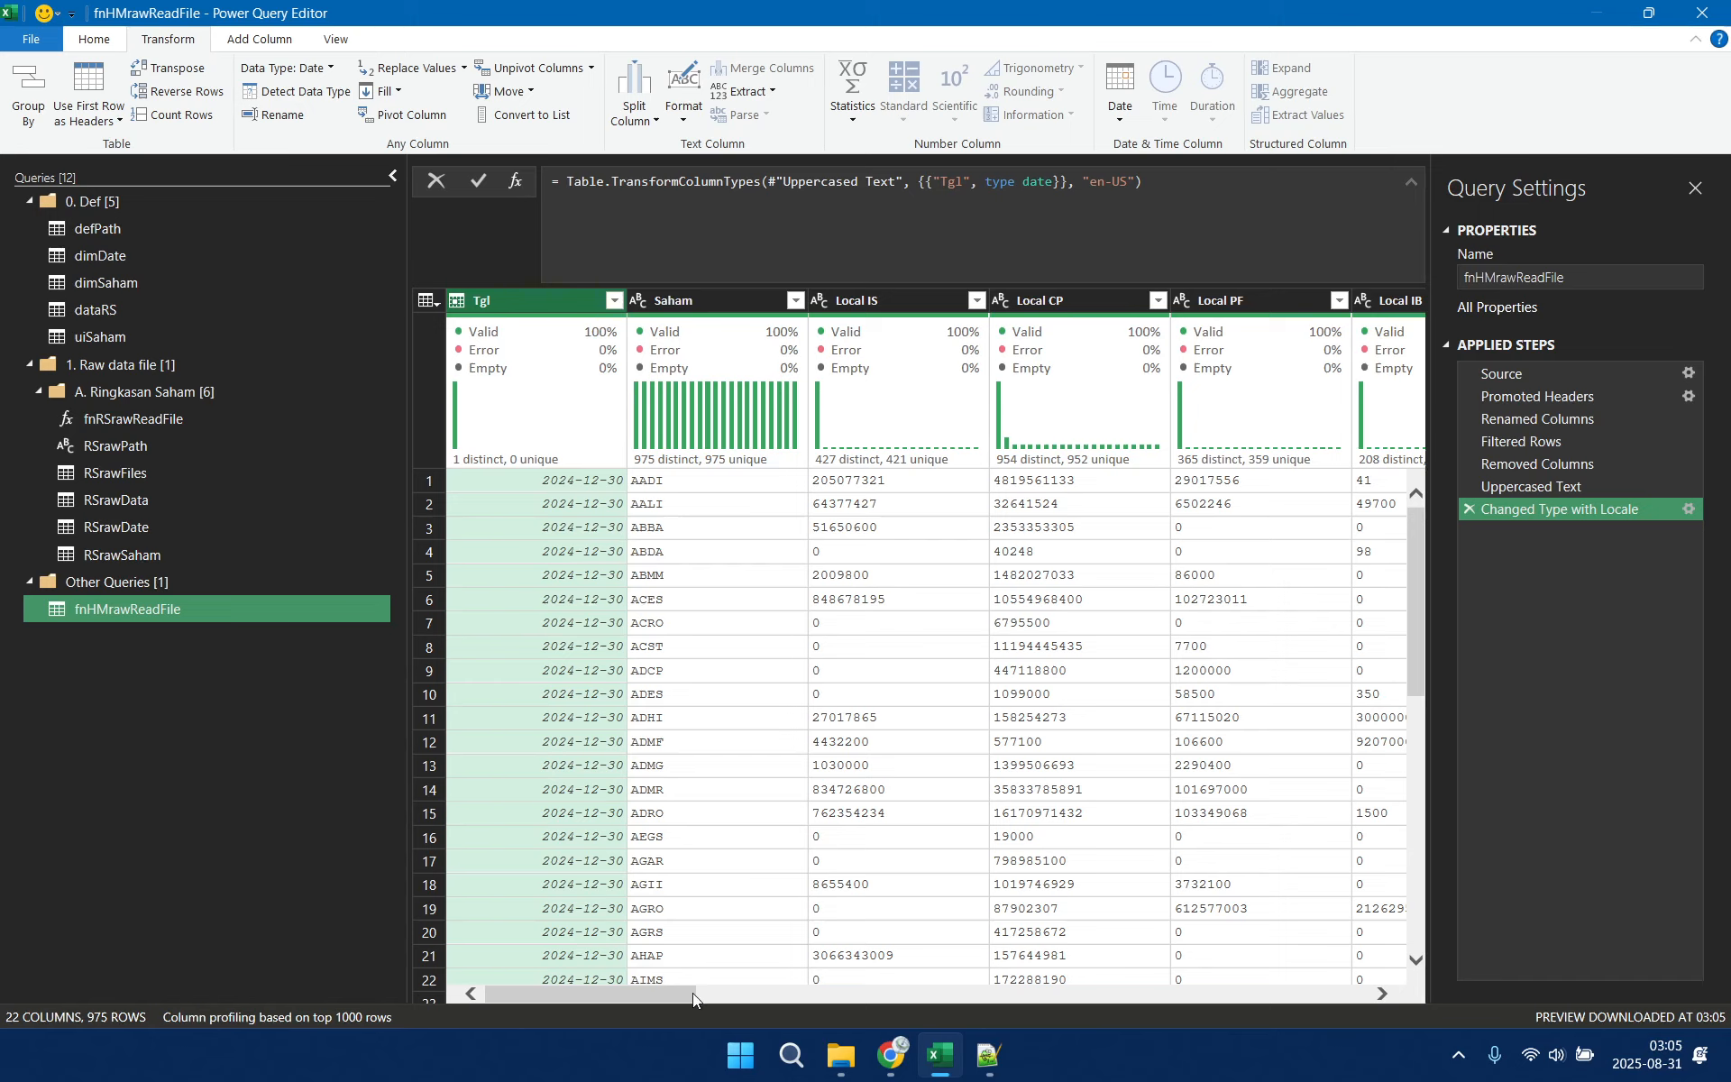
Unpivot all columns other than Tgl and Saham
left_click_drag(679, 992, 1457, 992)
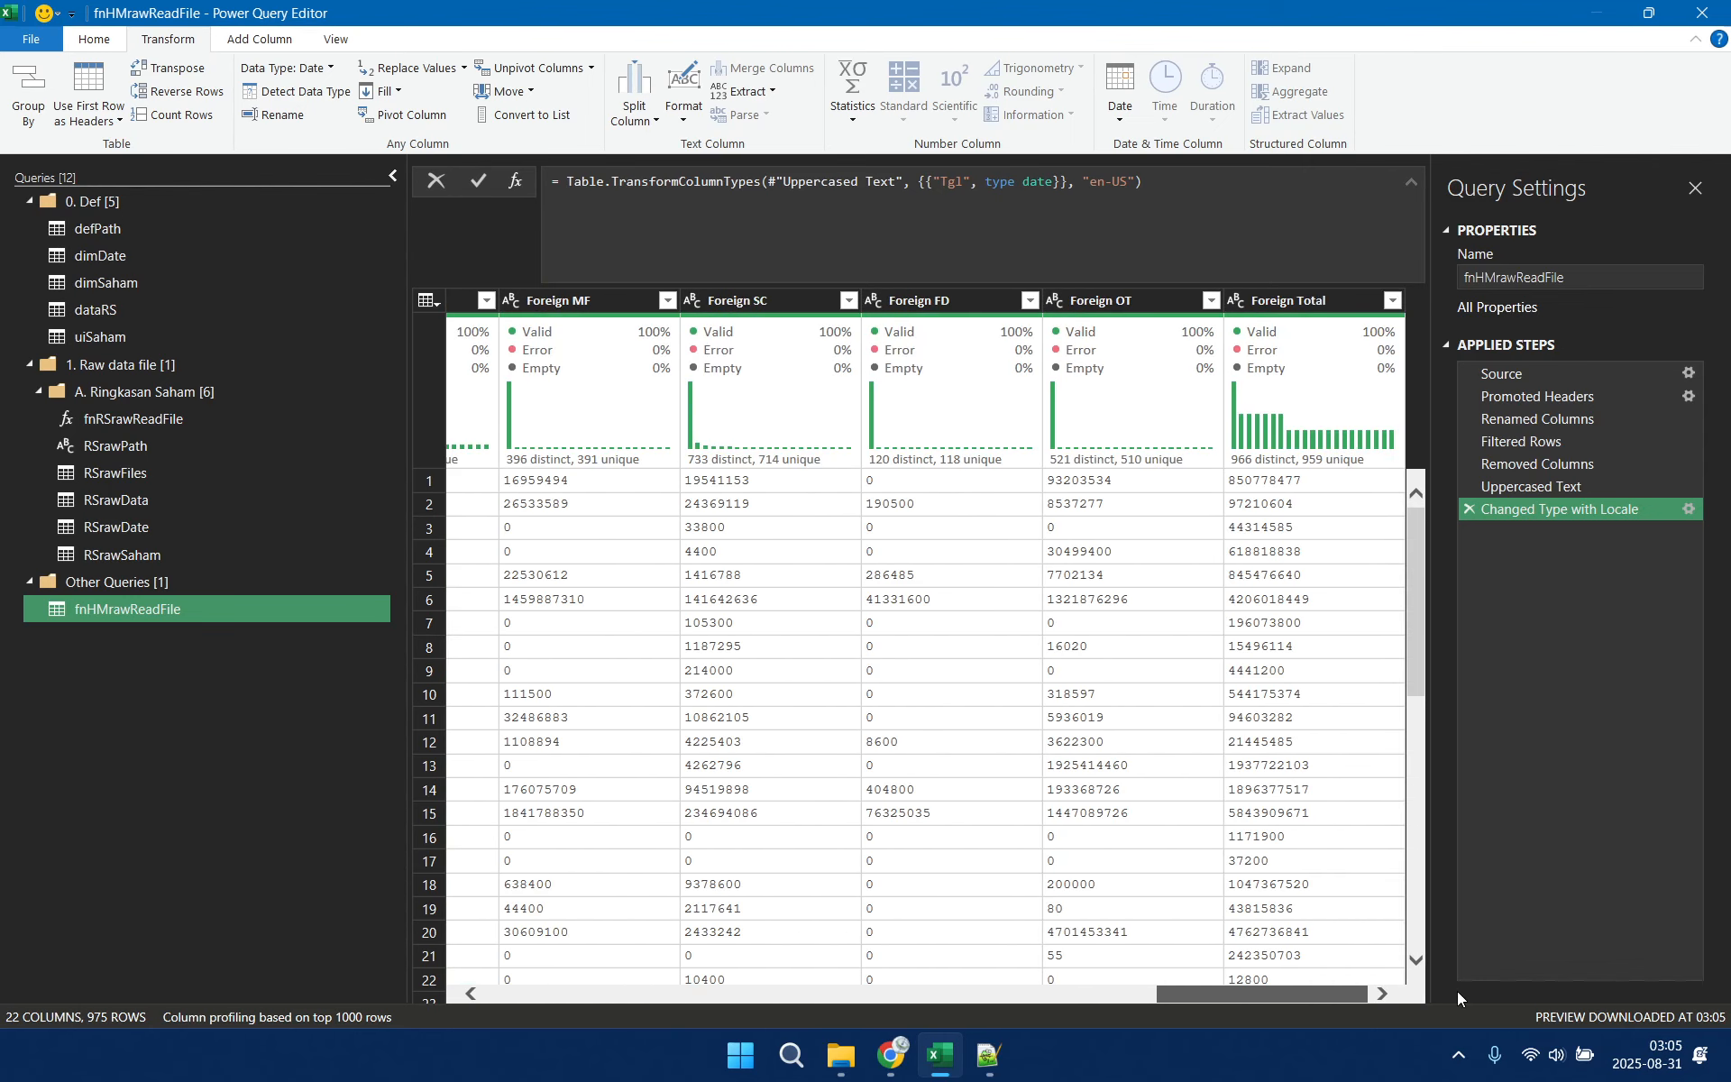
left_click_drag(1442, 992, 615, 983)
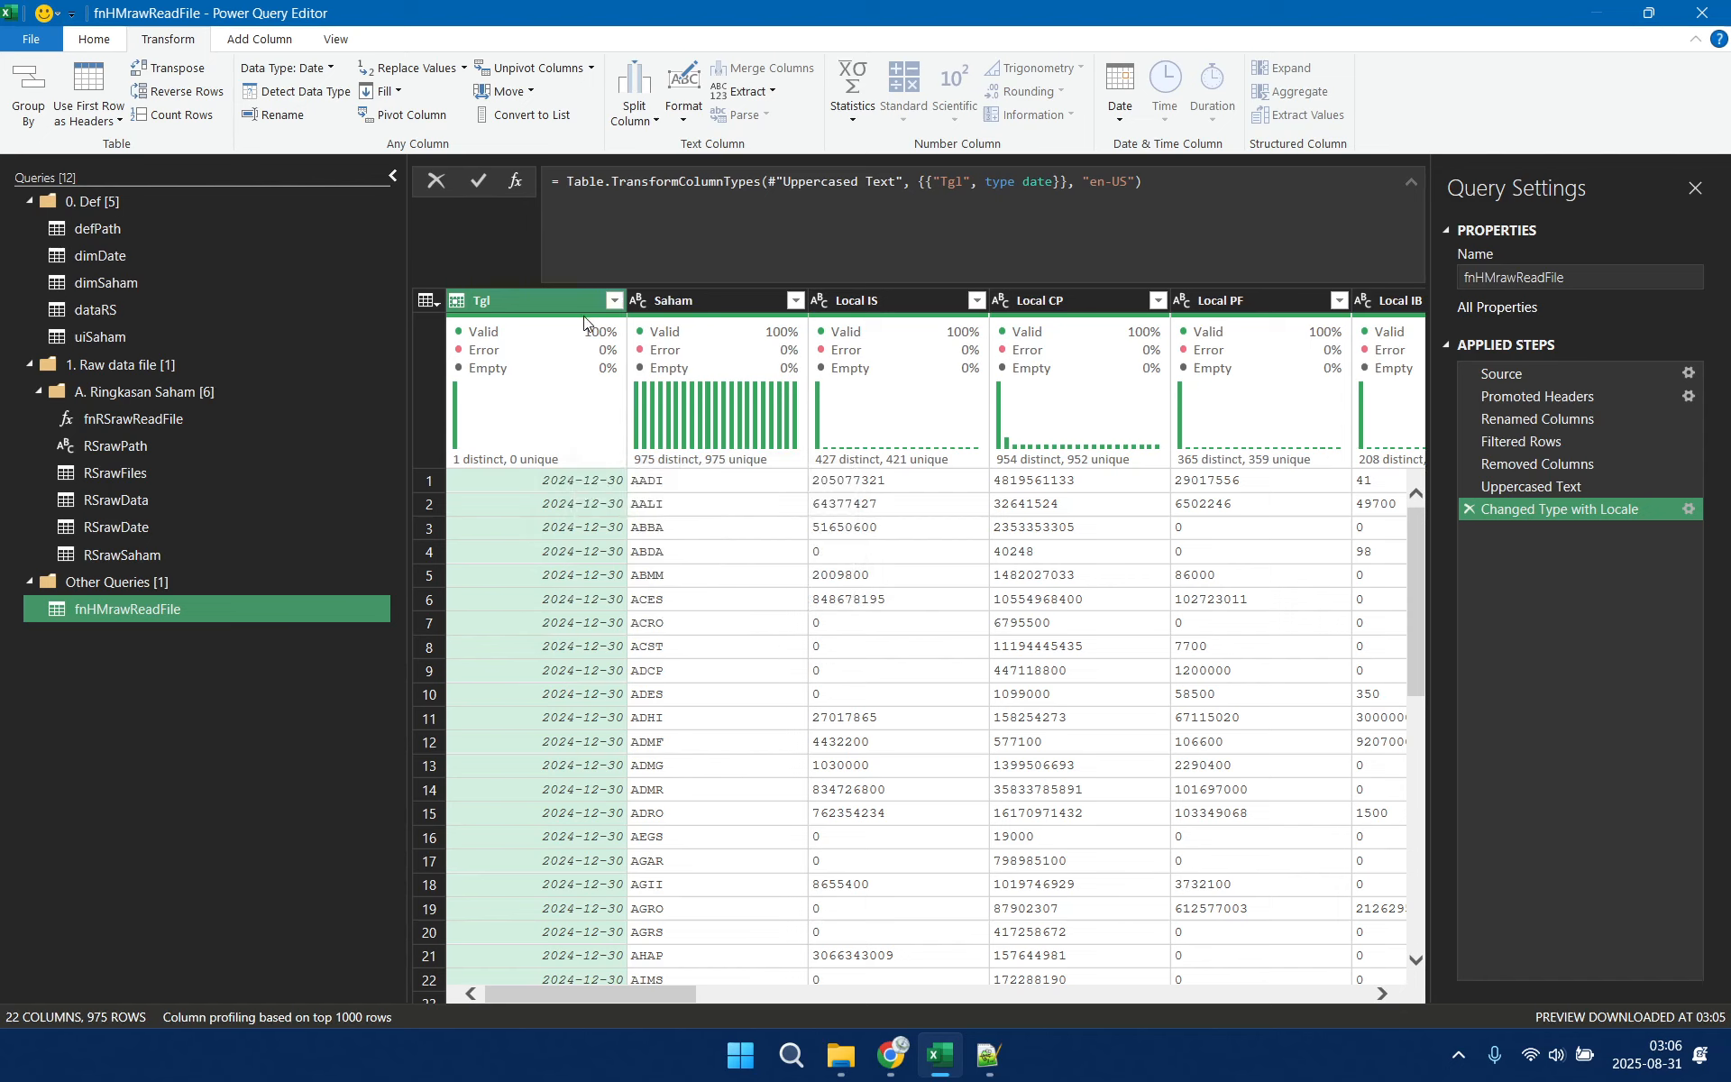
left_click(698, 302, "ctrl")
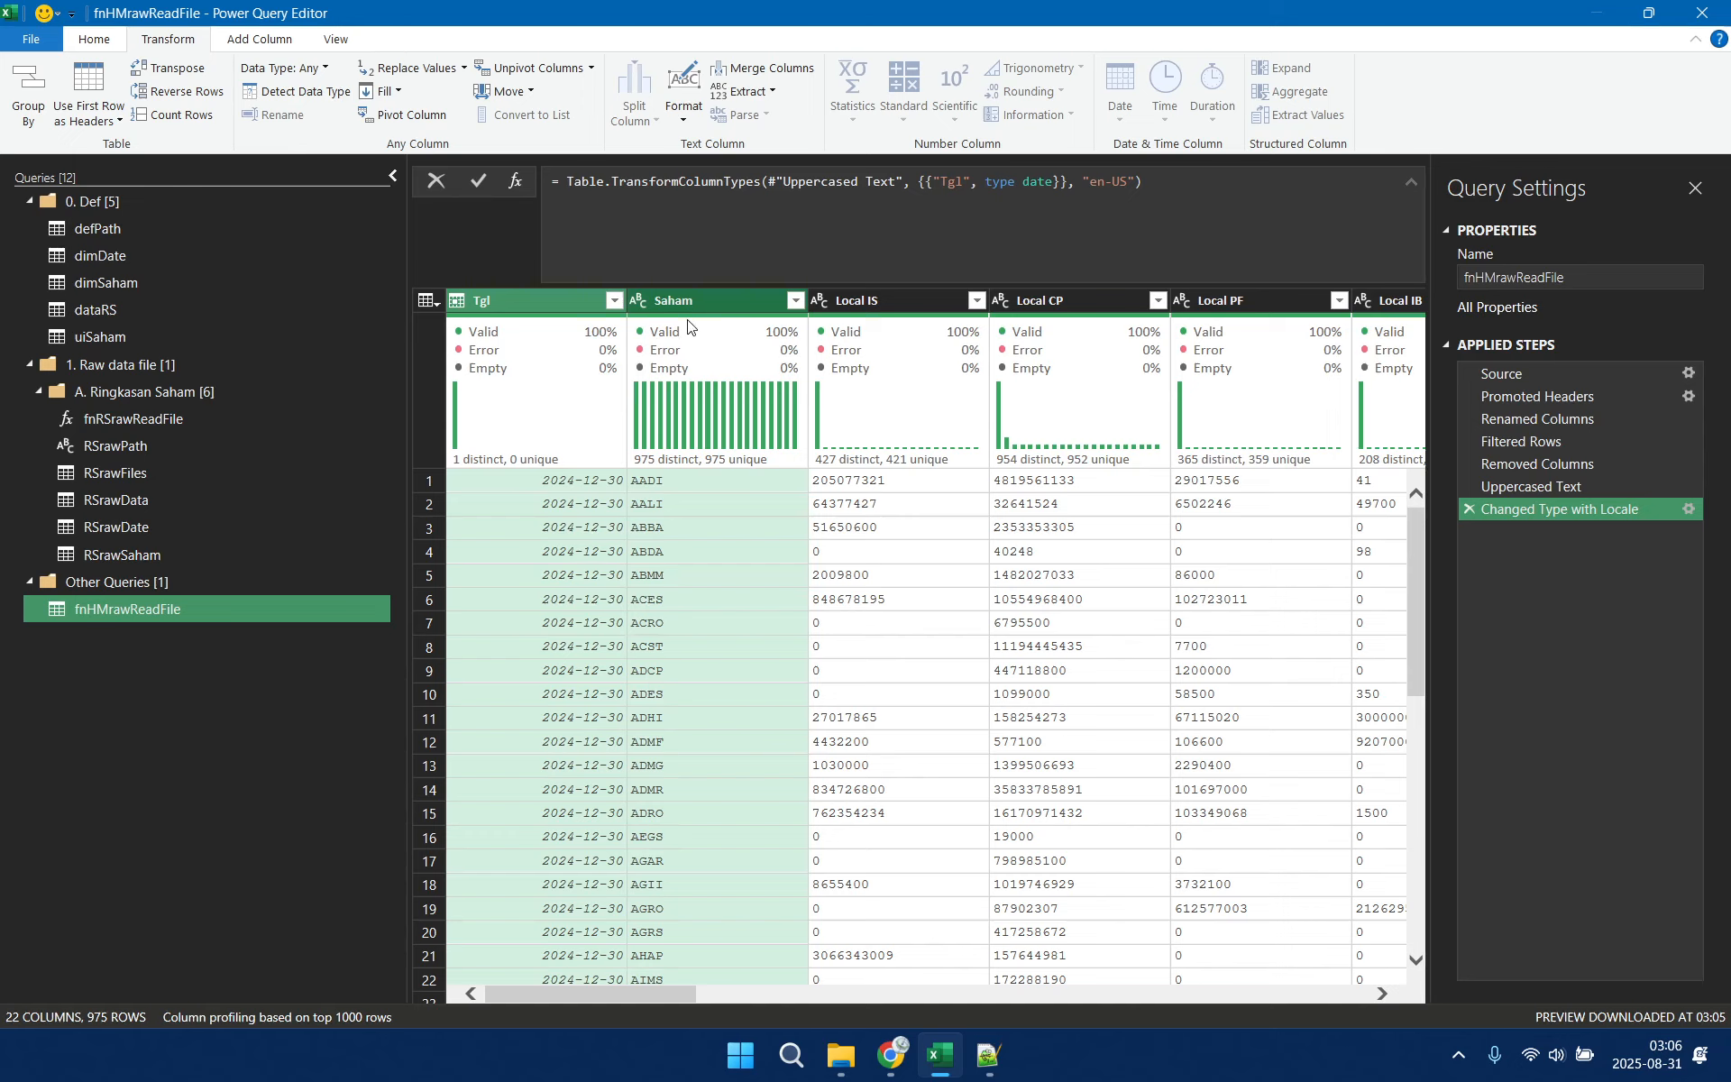
left_click(592, 67)
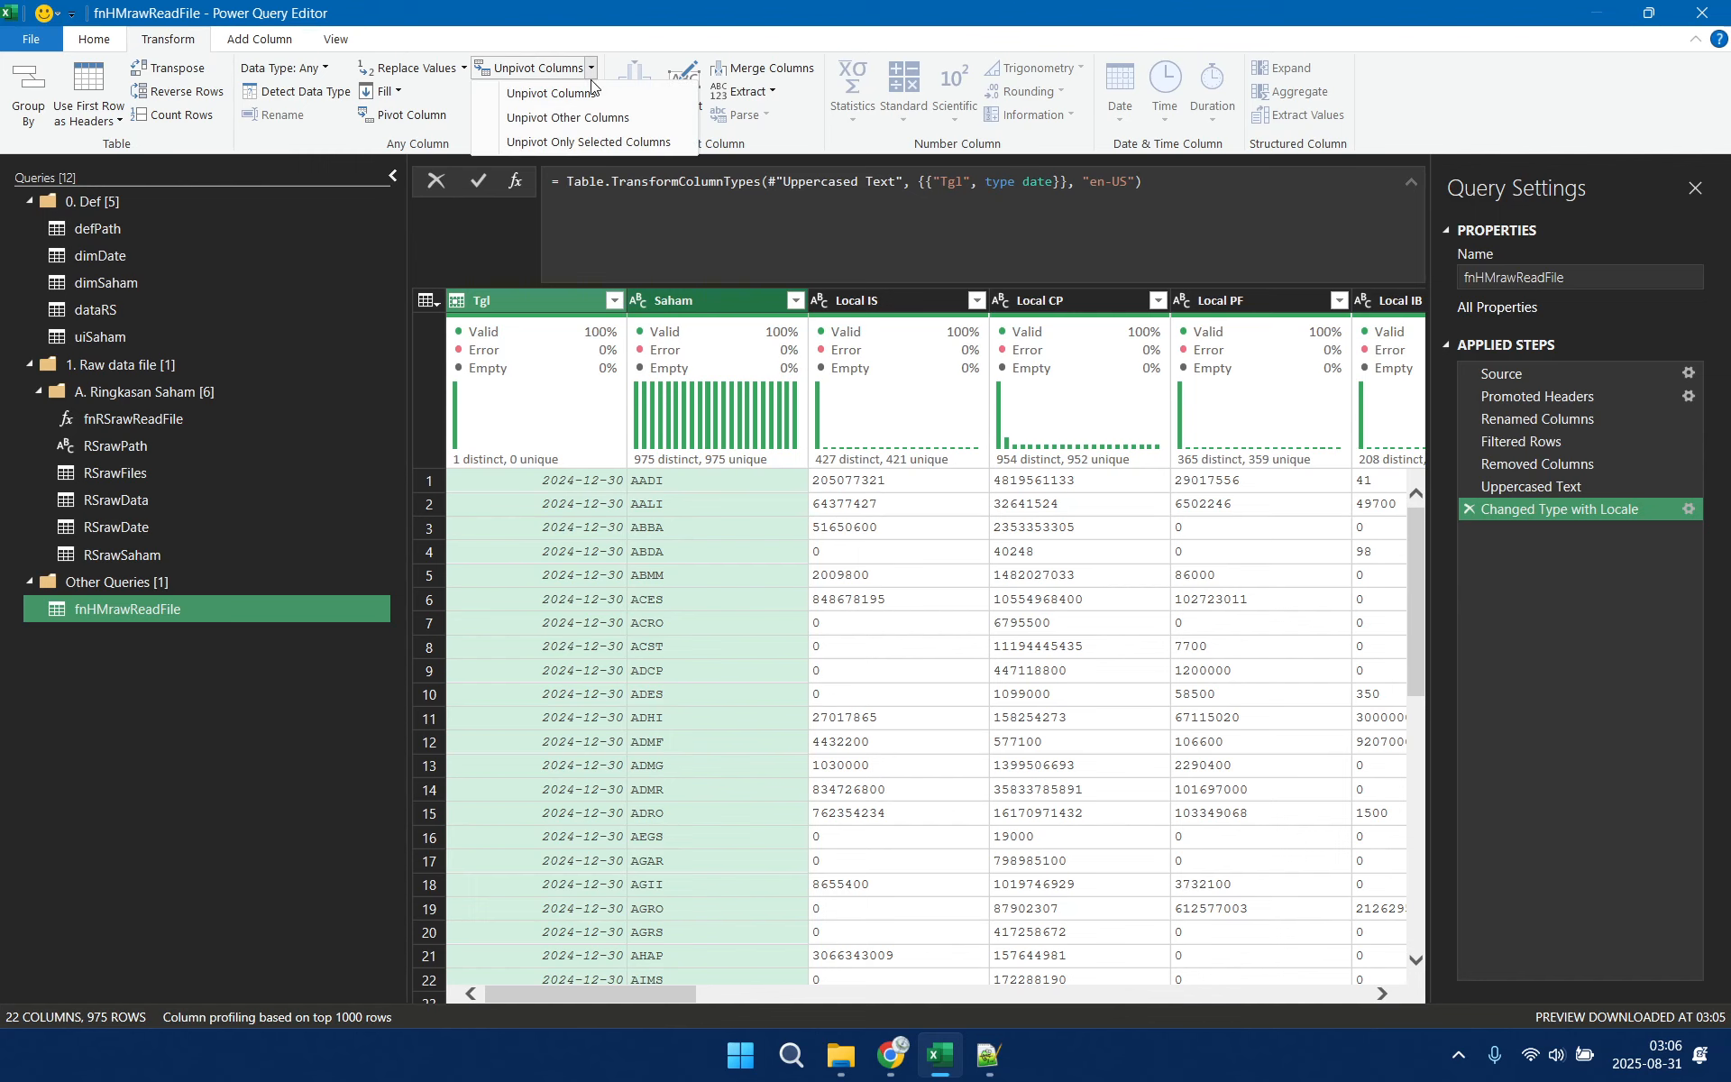
left_click(568, 117)
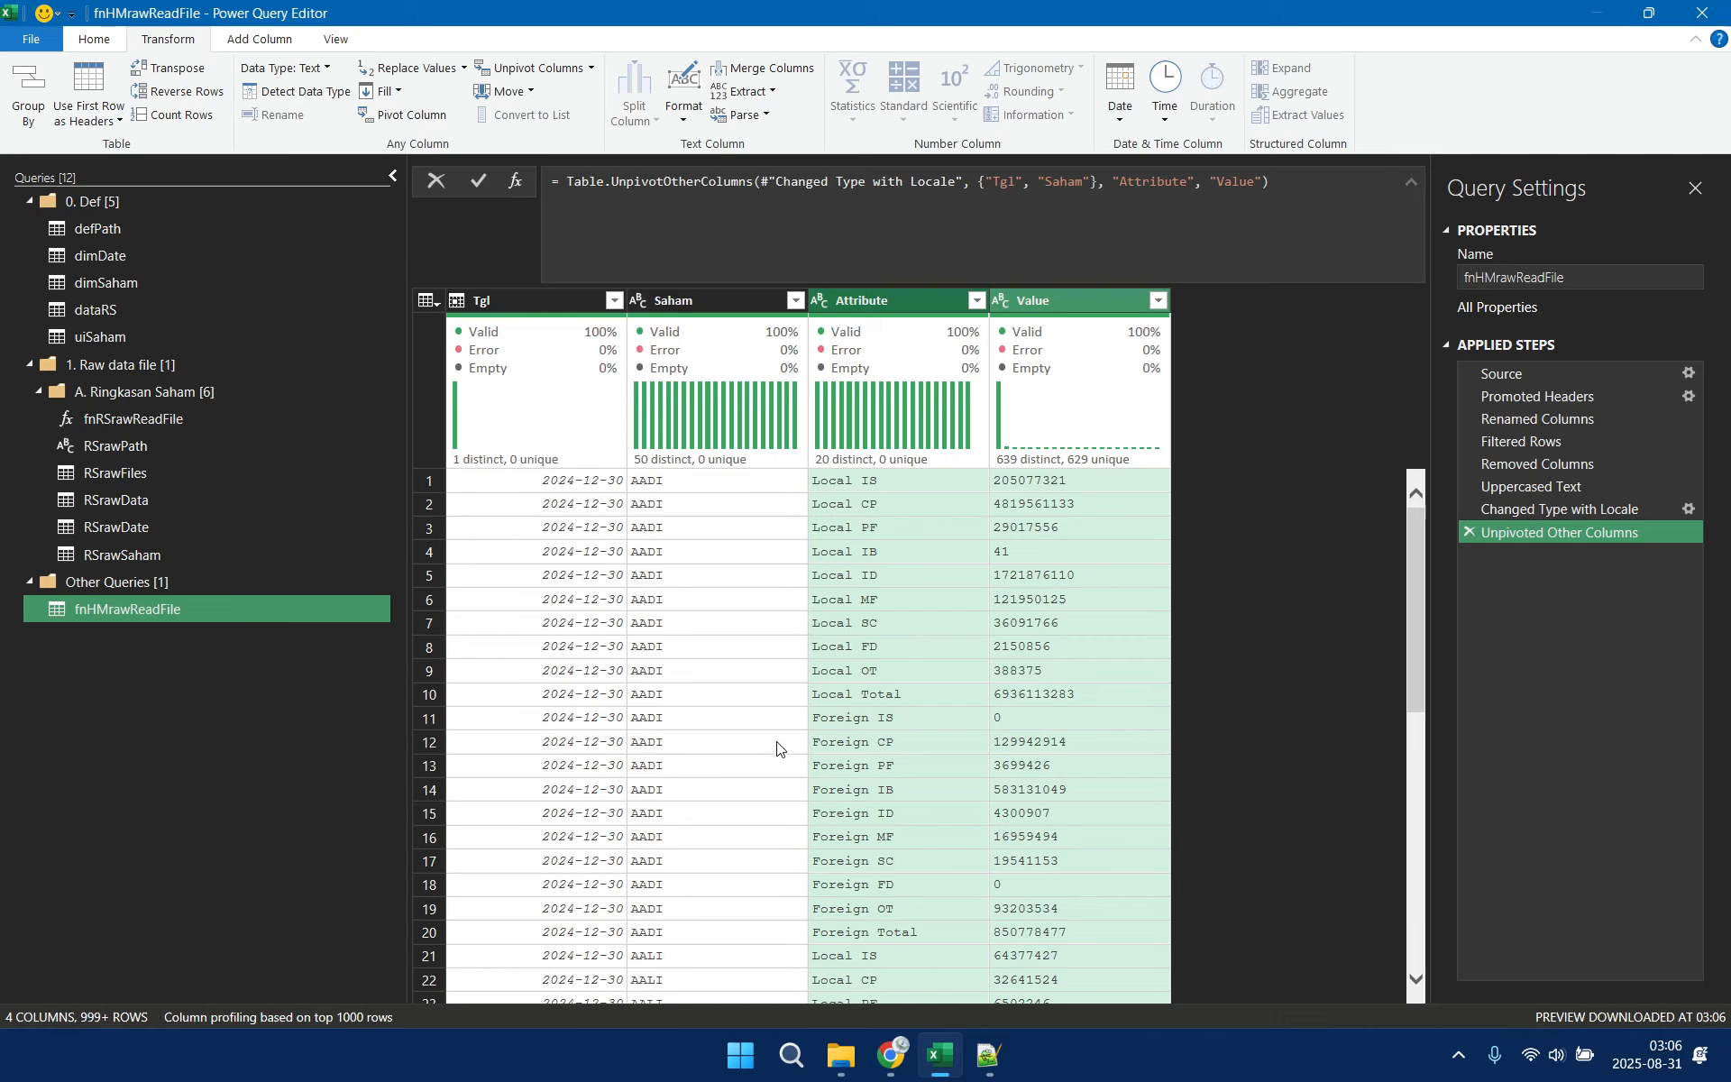
Rename the unpivoted output columns in the Unpivoted Other Columns formula, changing Attribute to inv and Value to lbr
left_click(591, 67)
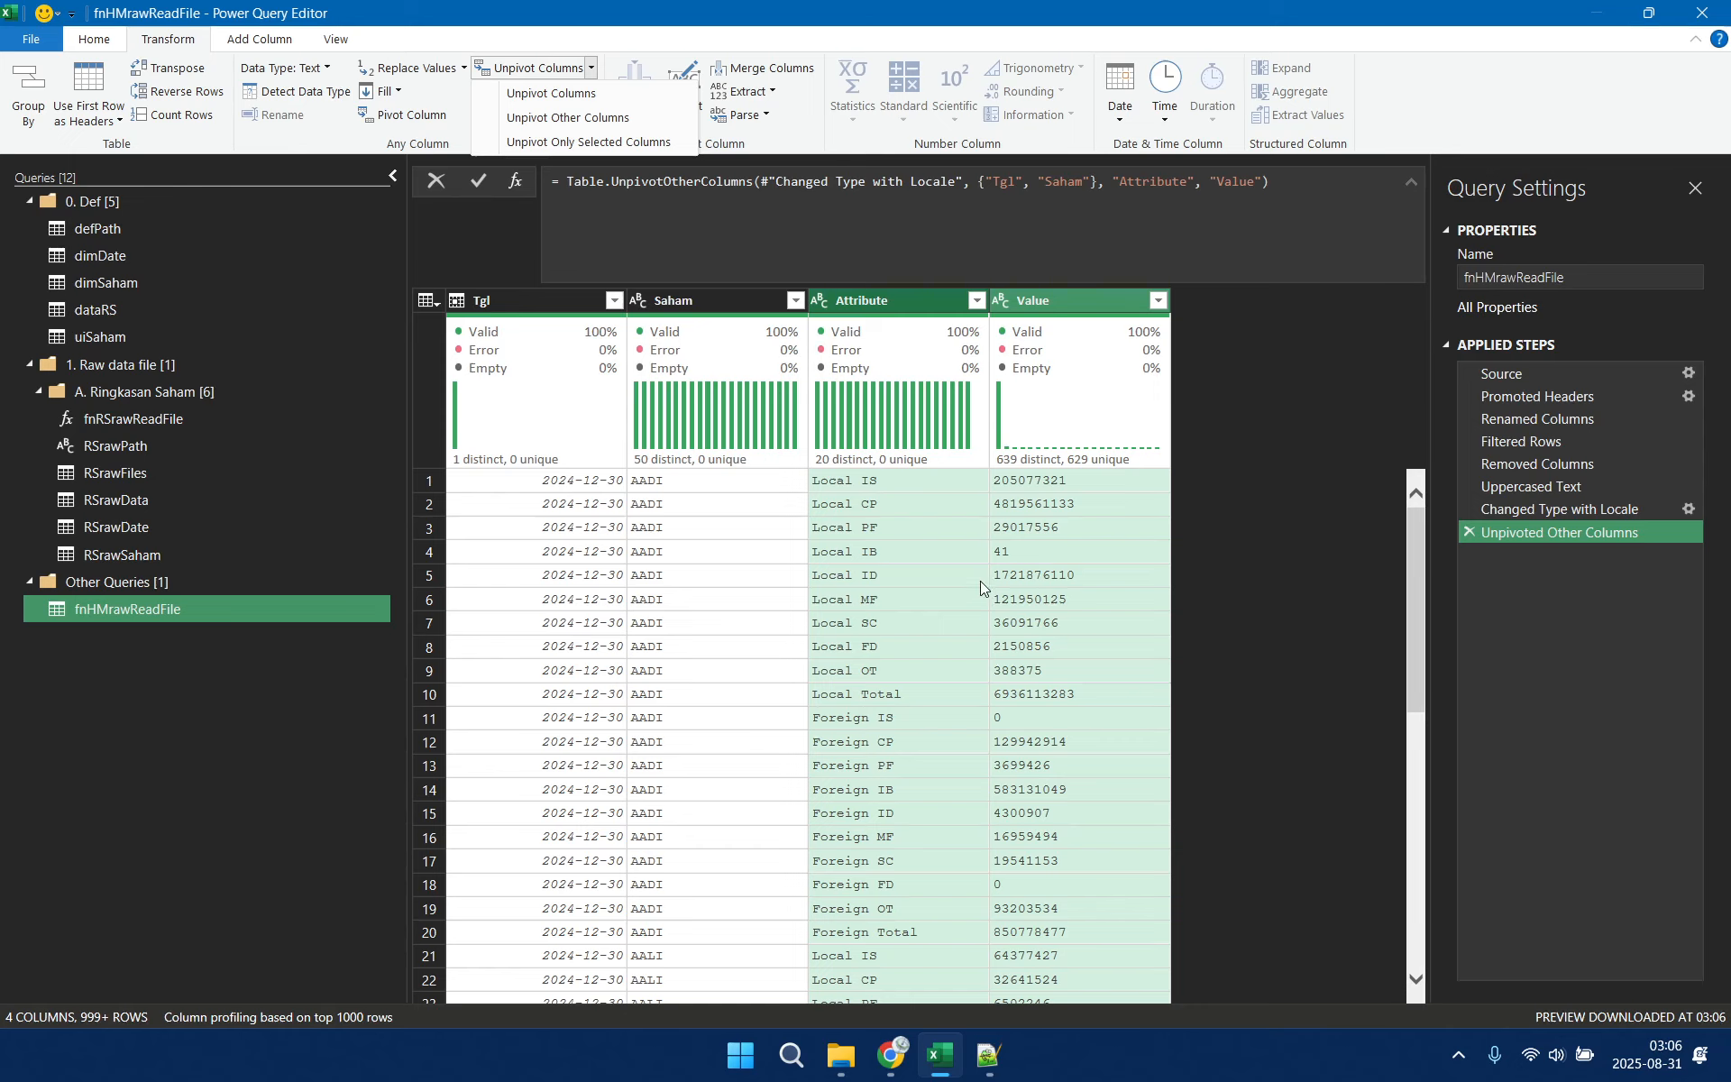
left_click(1143, 182)
double_click(1143, 182)
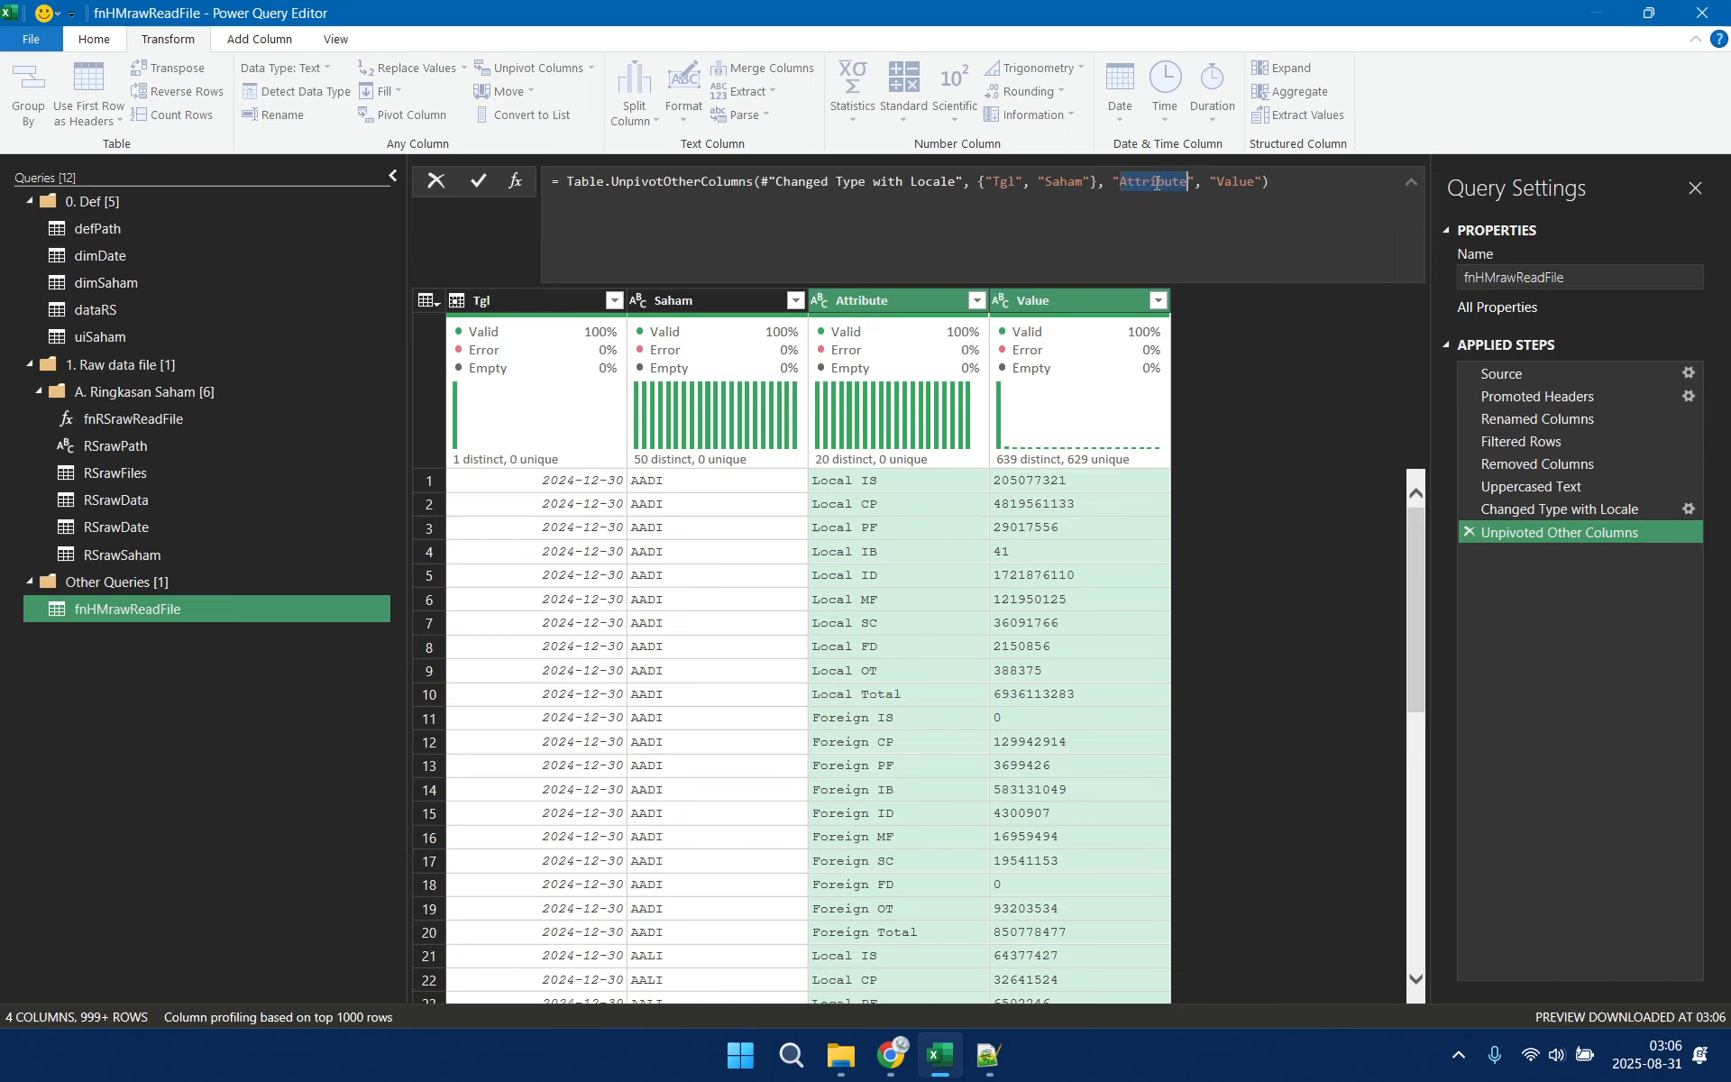
type("inv")
double_click(1184, 181)
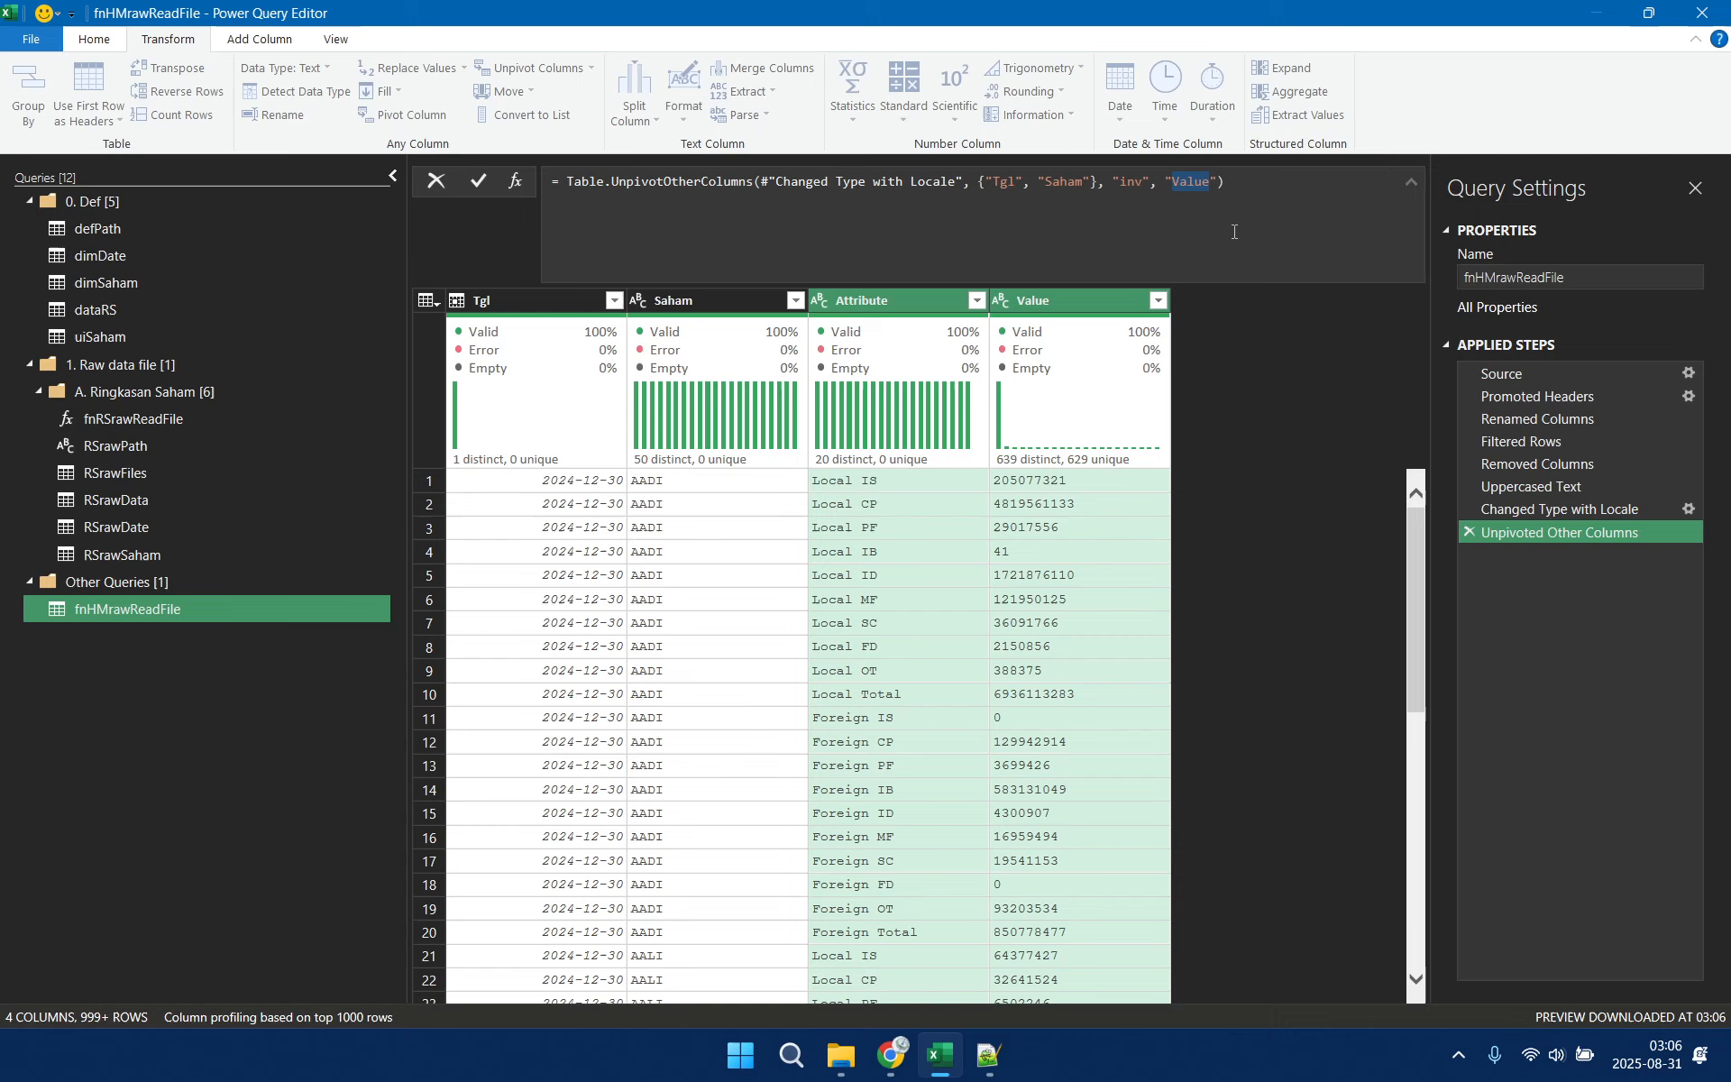
type("lbr")
key("Return")
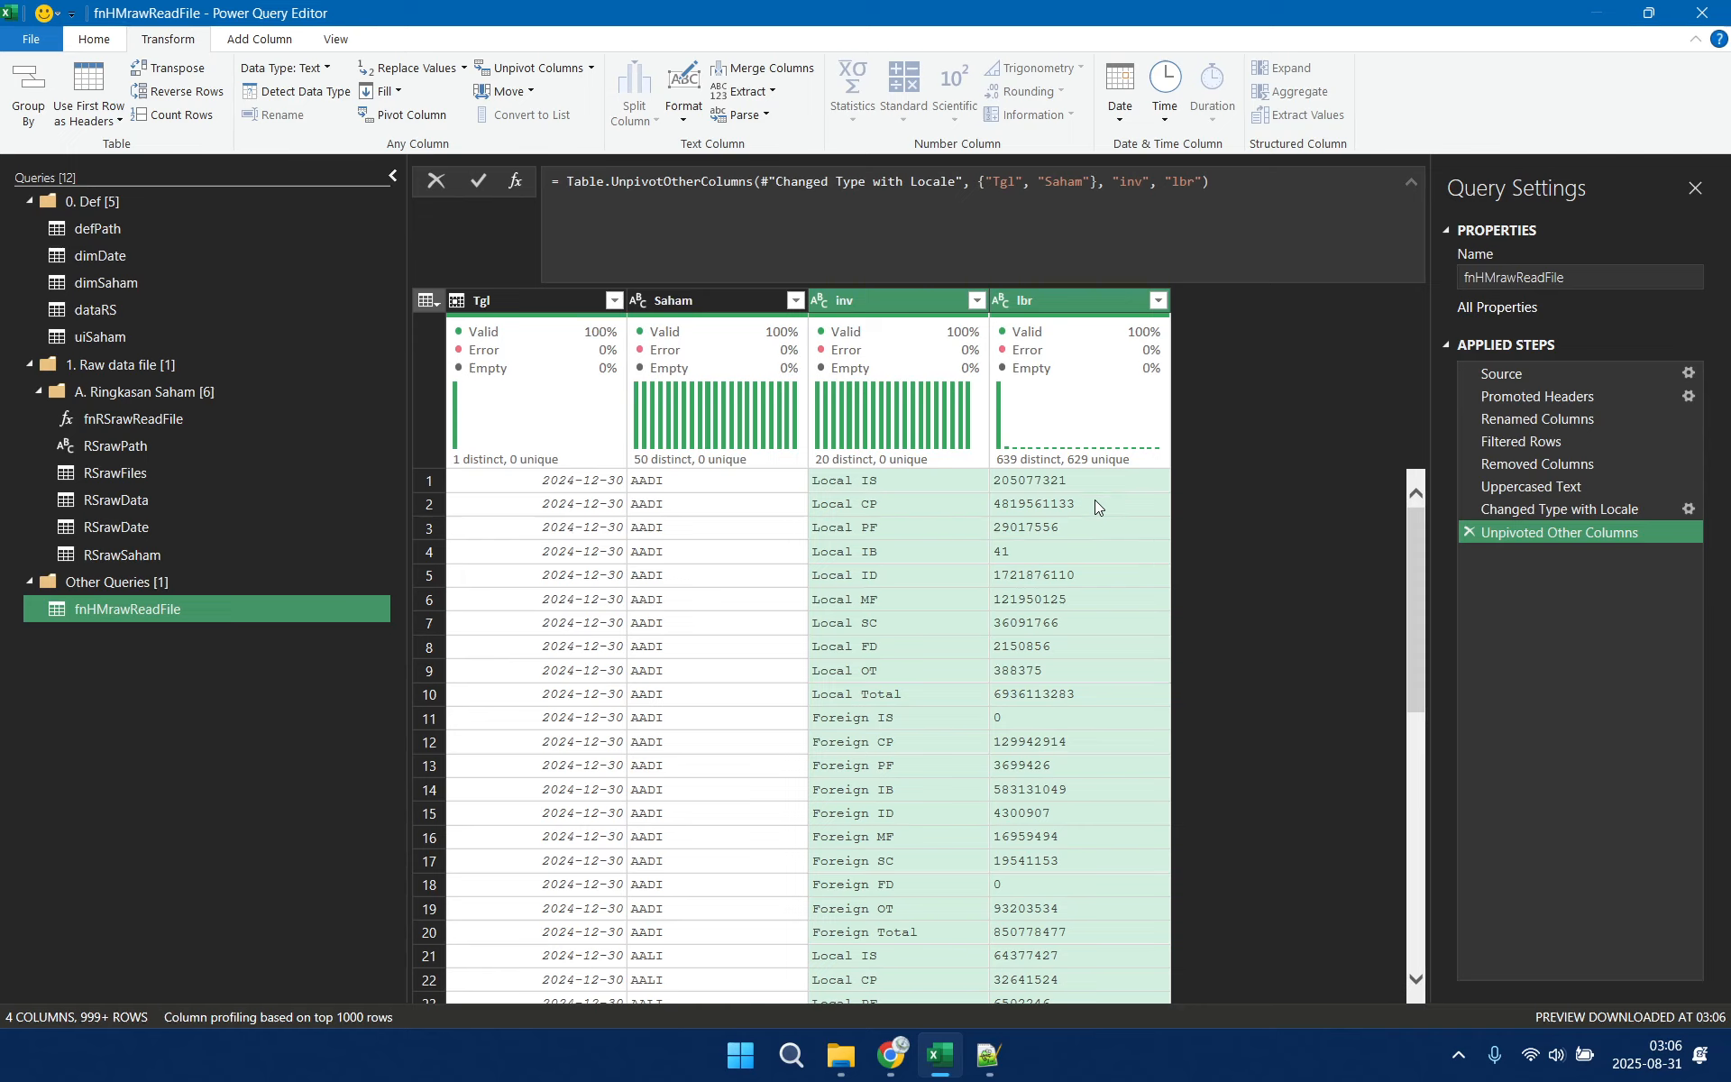
Split the inv column by the space delimiter at each occurrence
left_click(912, 304)
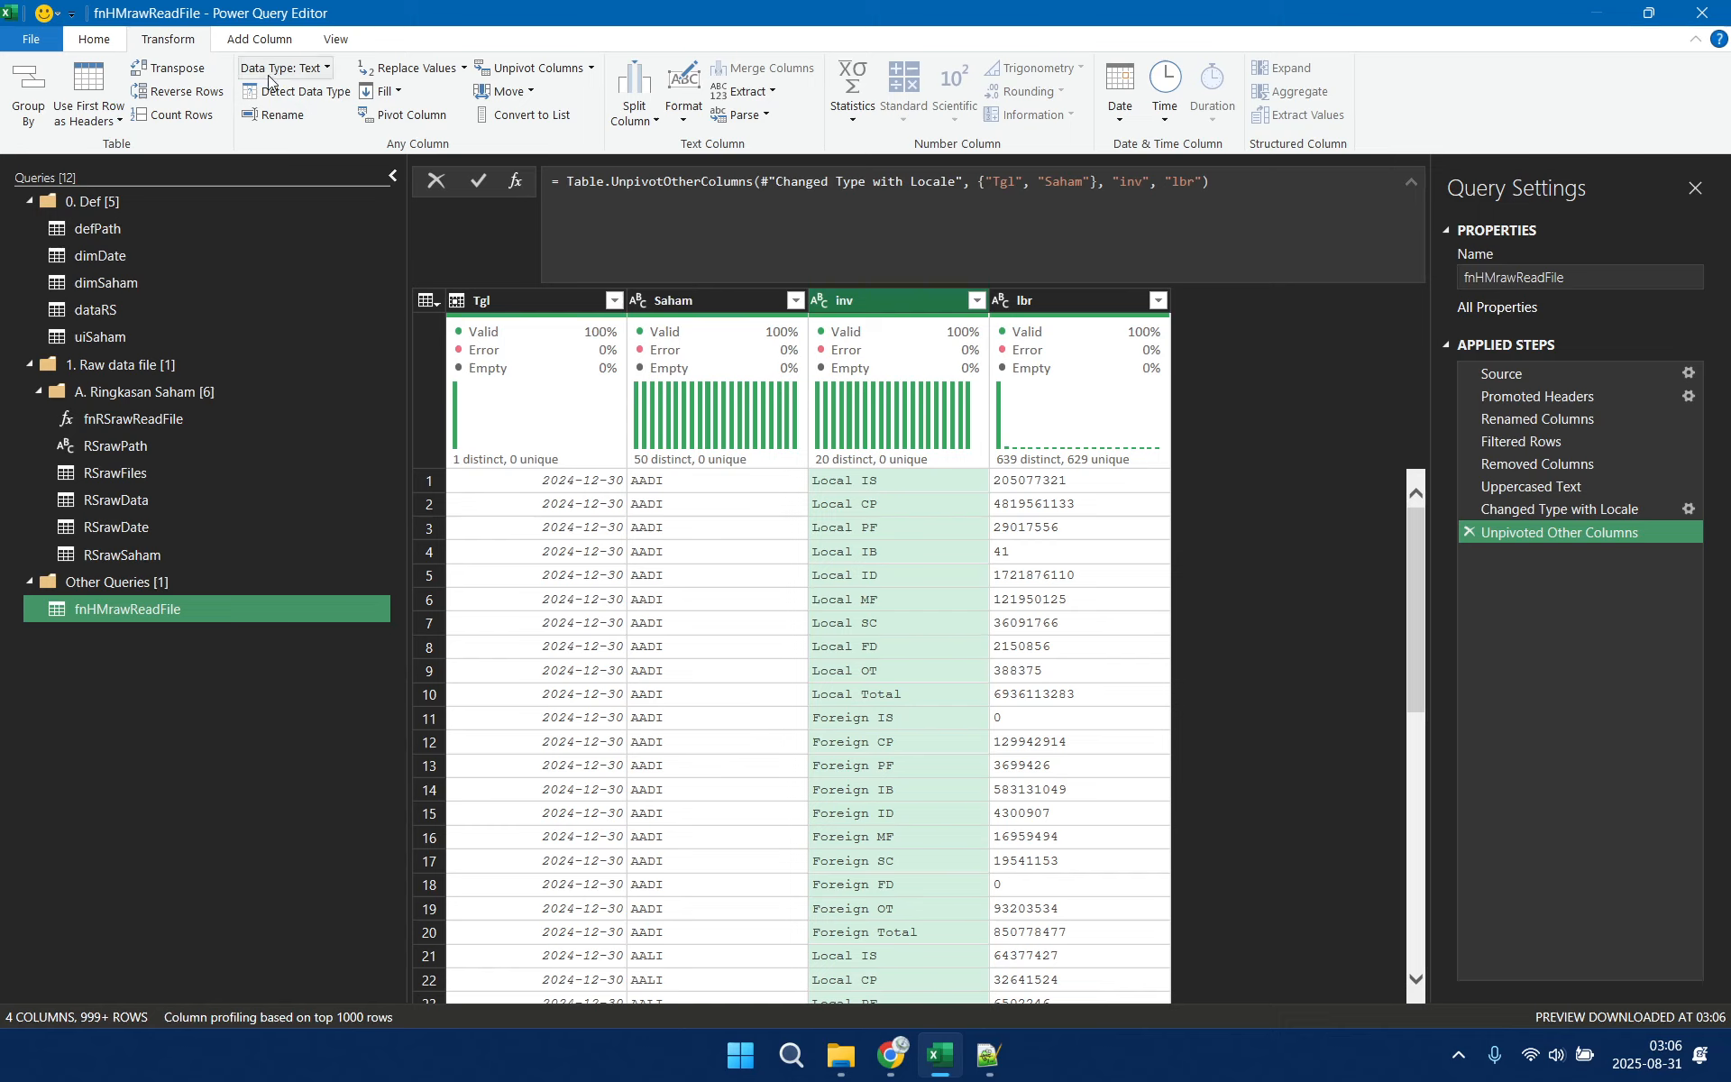
left_click(635, 117)
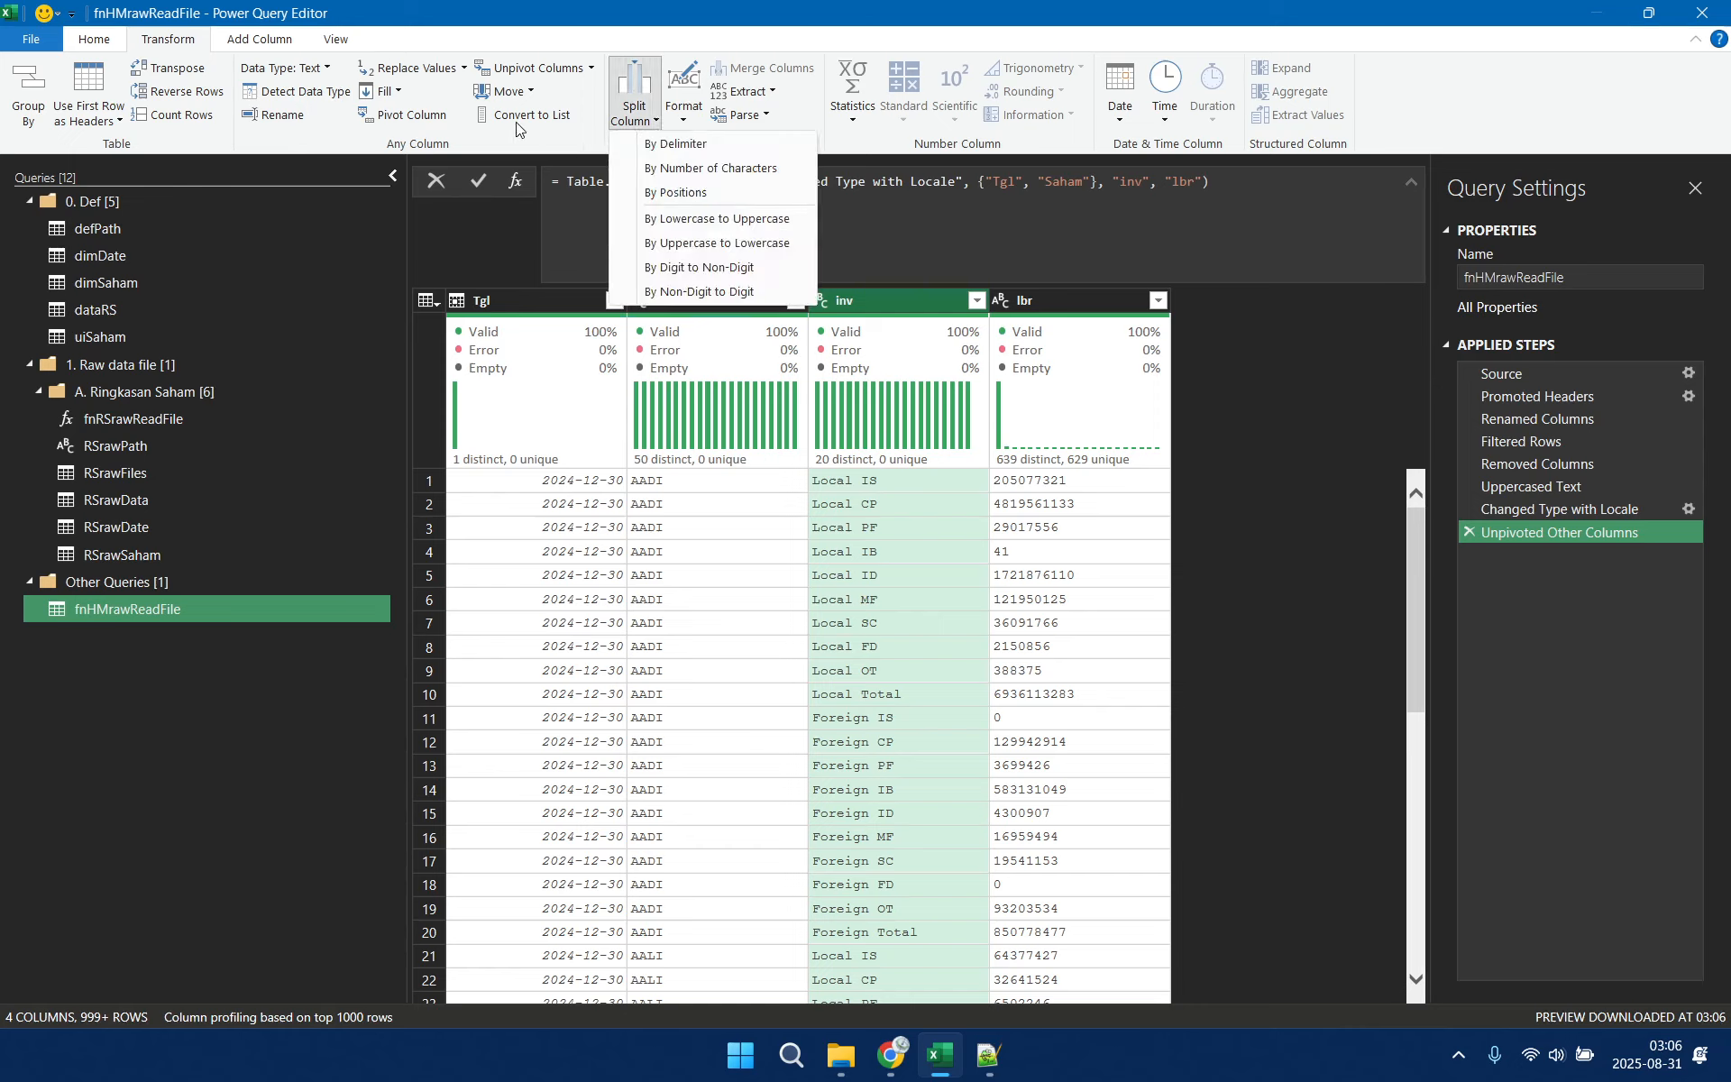
left_click(173, 33)
left_click(634, 115)
left_click(671, 143)
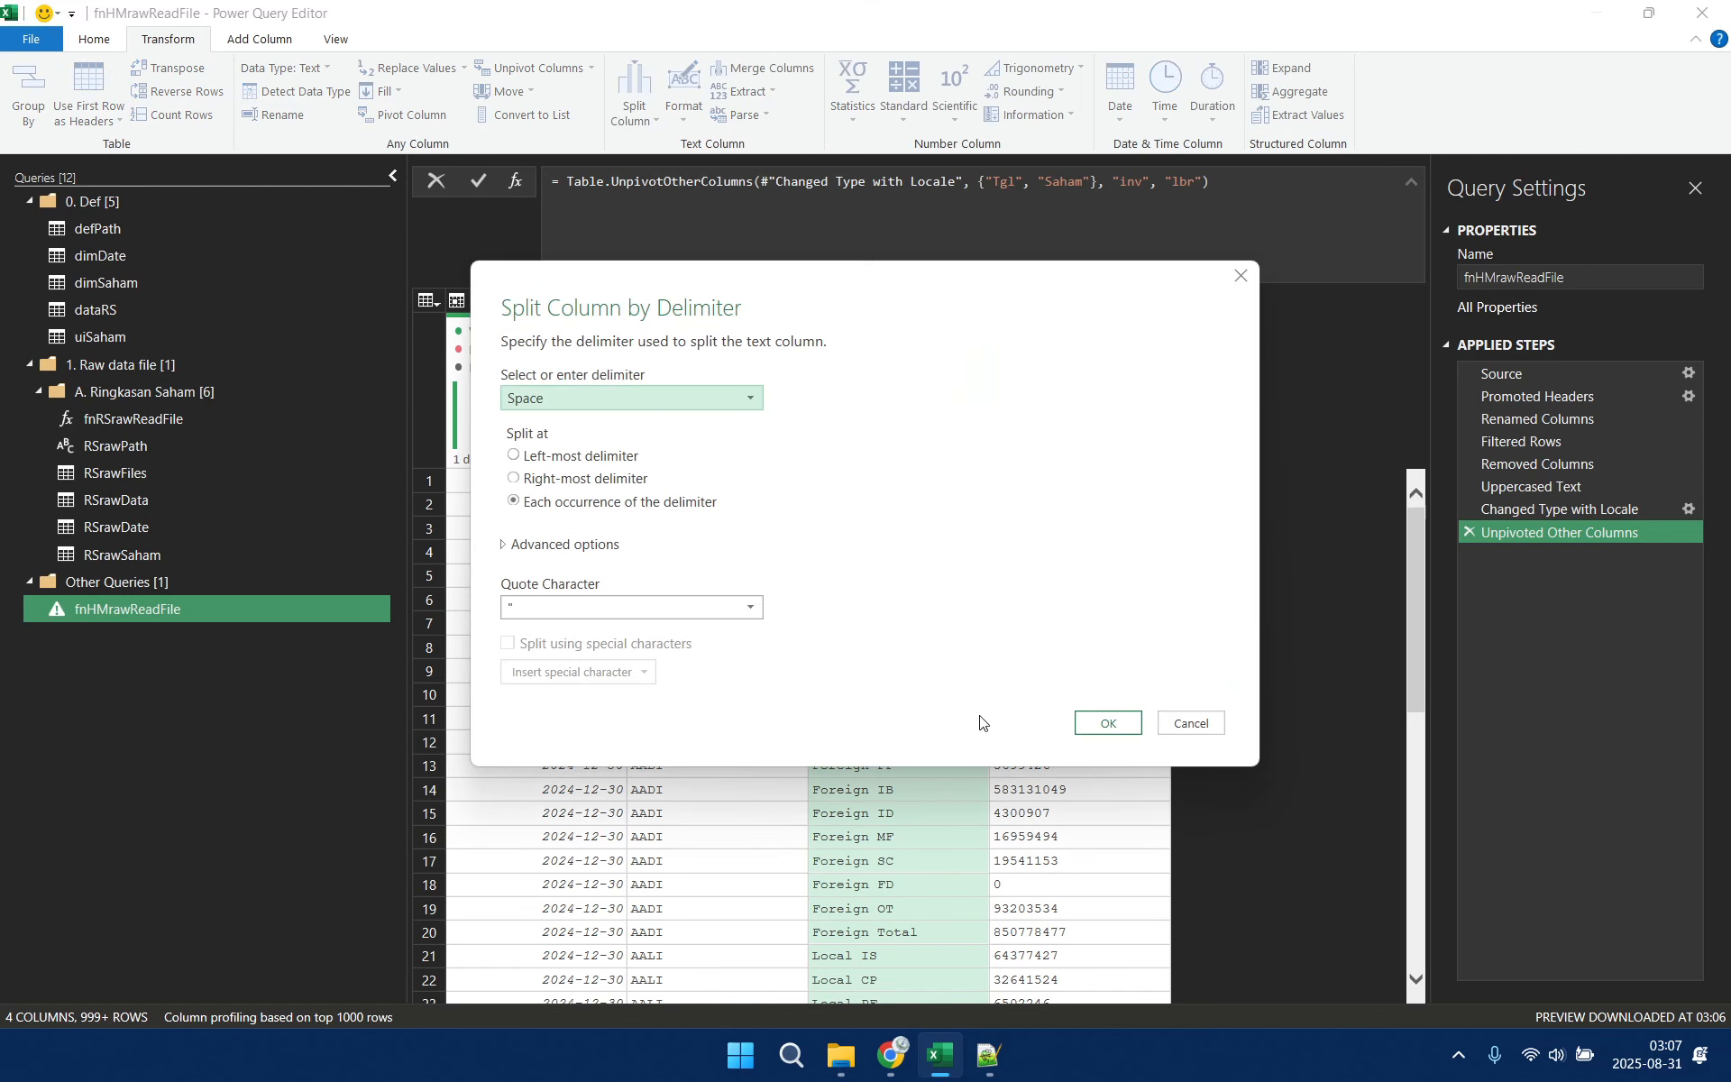
left_click(1108, 723)
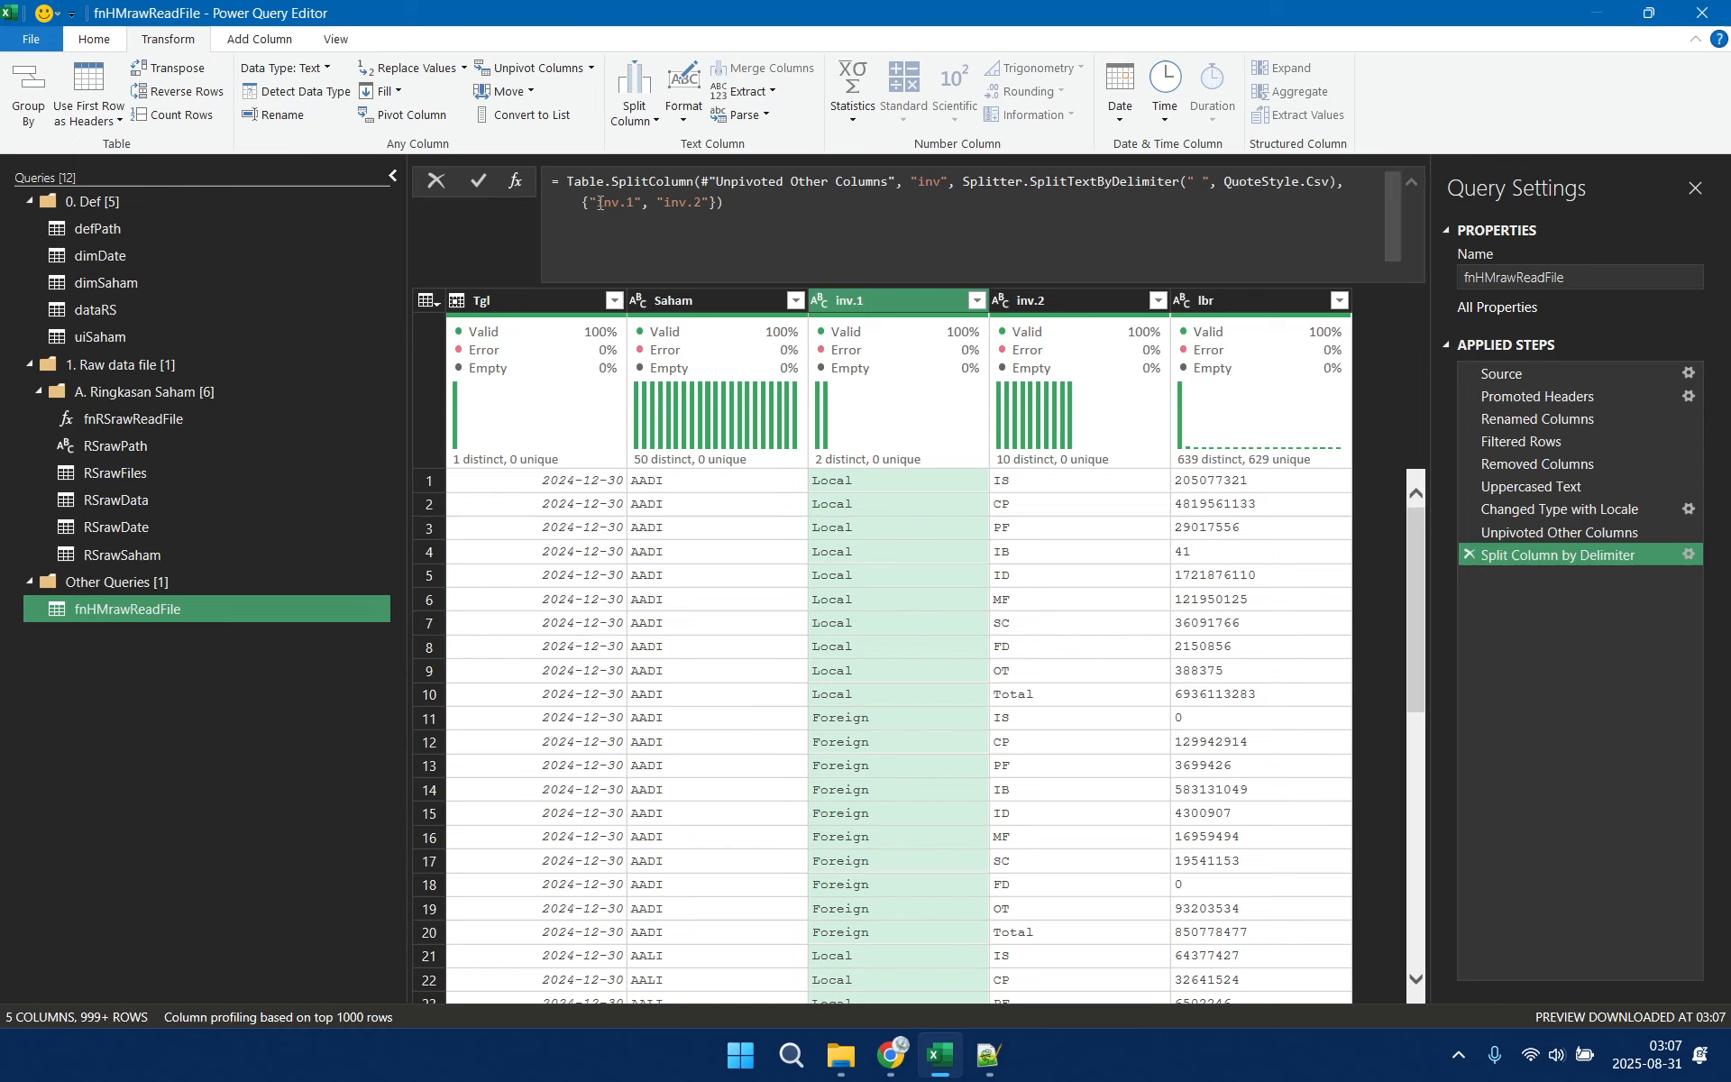
Edit the Split Column by Delimiter formula to name the two resulting columns FD and invType
left_click_drag(601, 203, 642, 200)
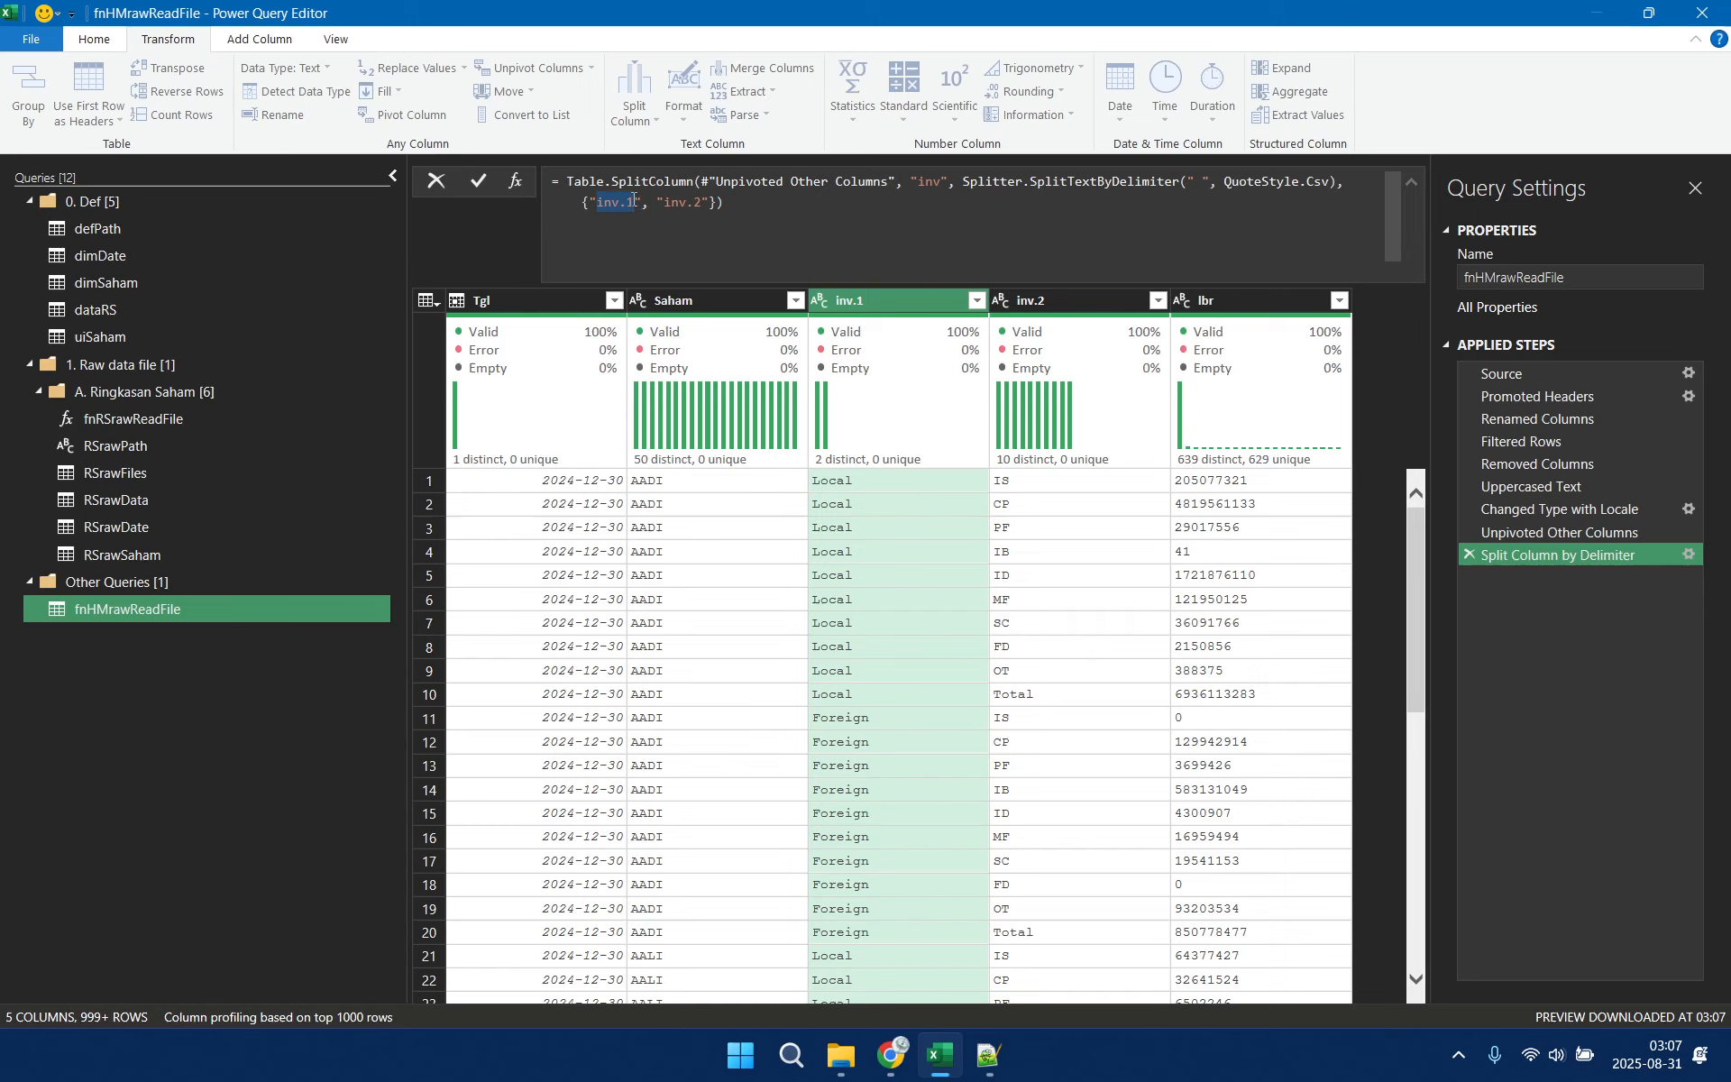
type("FD")
left_click_drag(643, 200, 681, 198)
type("invType")
key("Return")
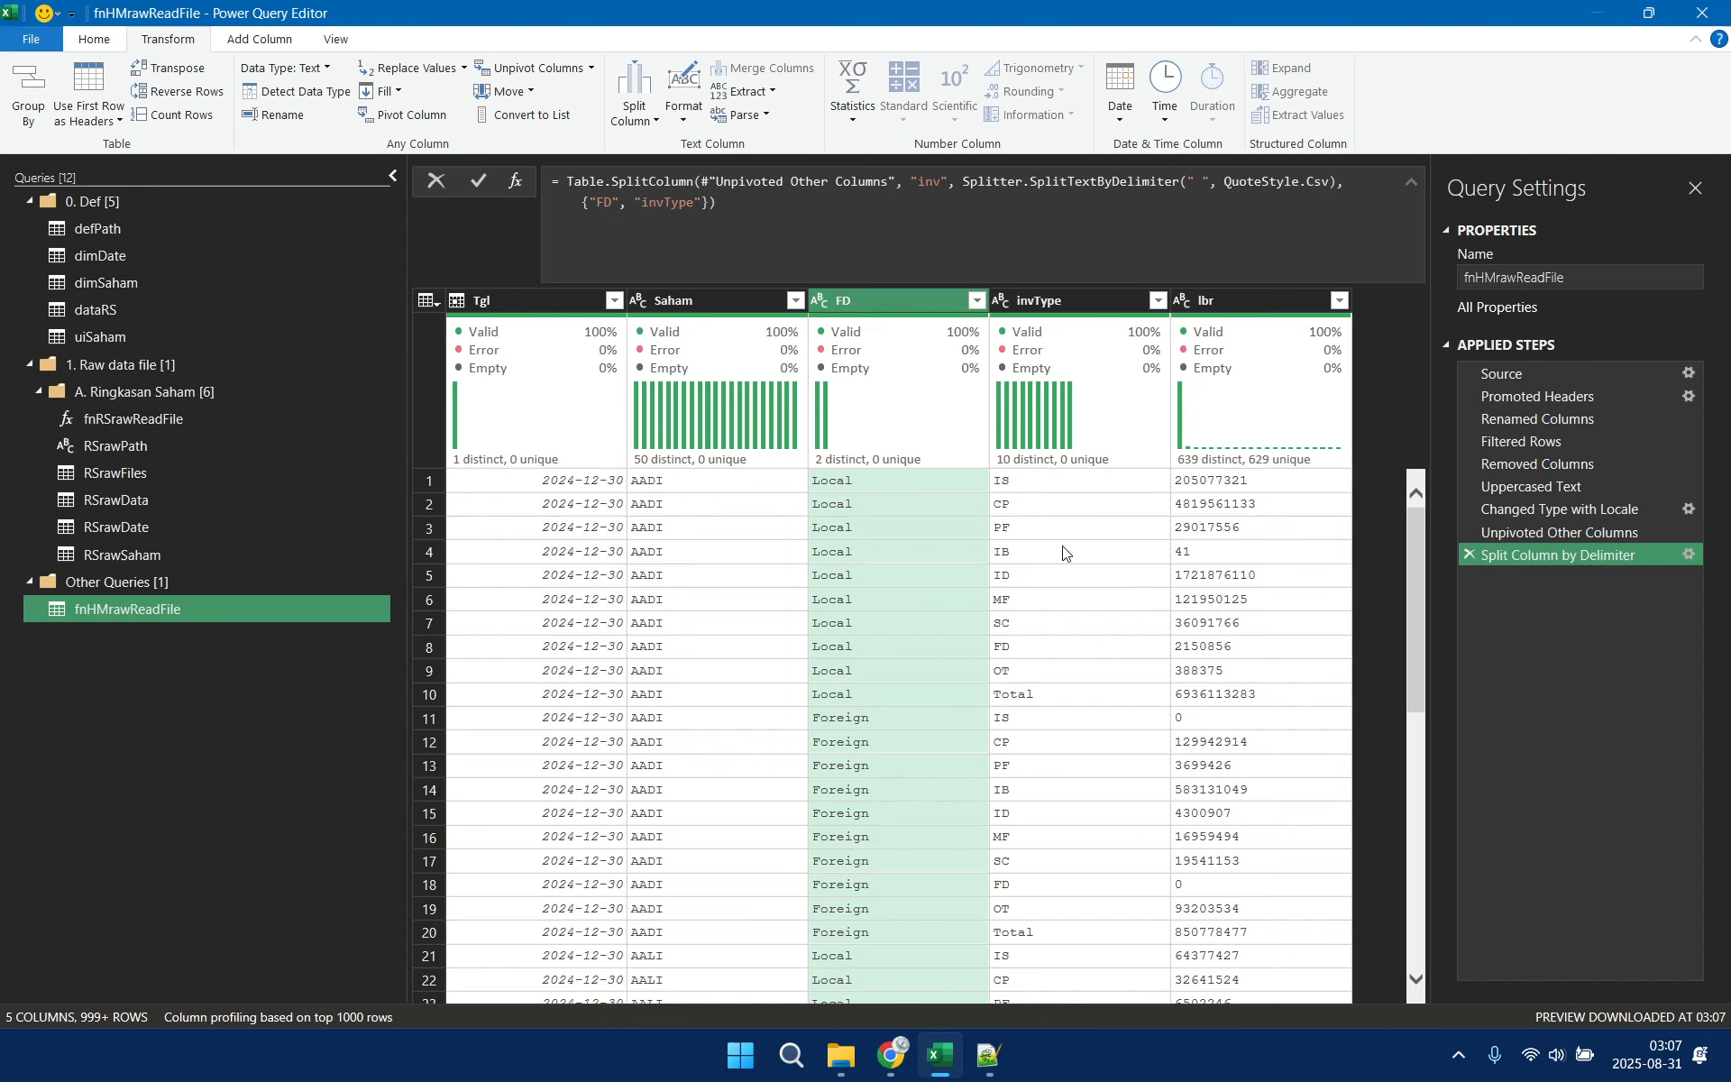
Convert the text in the FD and invType columns to uppercase
left_click(1046, 300, "ctrl")
right_click(1069, 302)
mouse_move(1159, 537)
left_click(1391, 564)
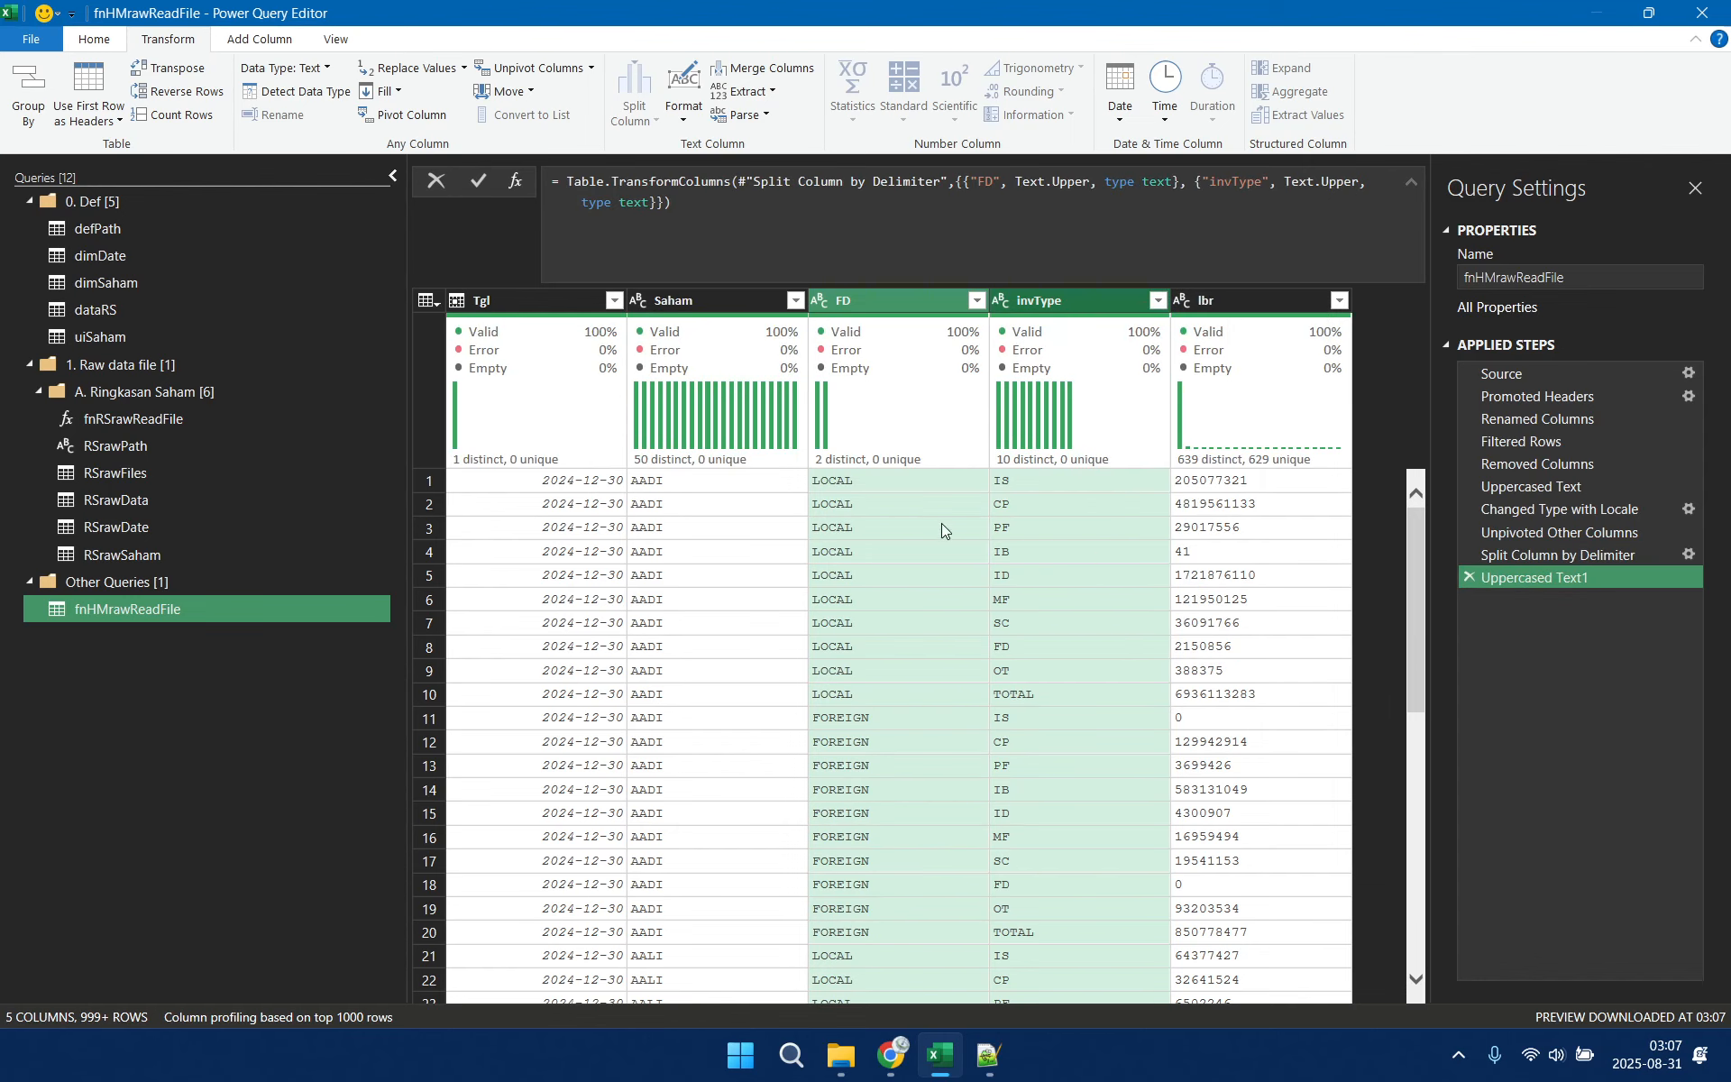
Reduce the FD column's values to their first 1 character
left_click(875, 300)
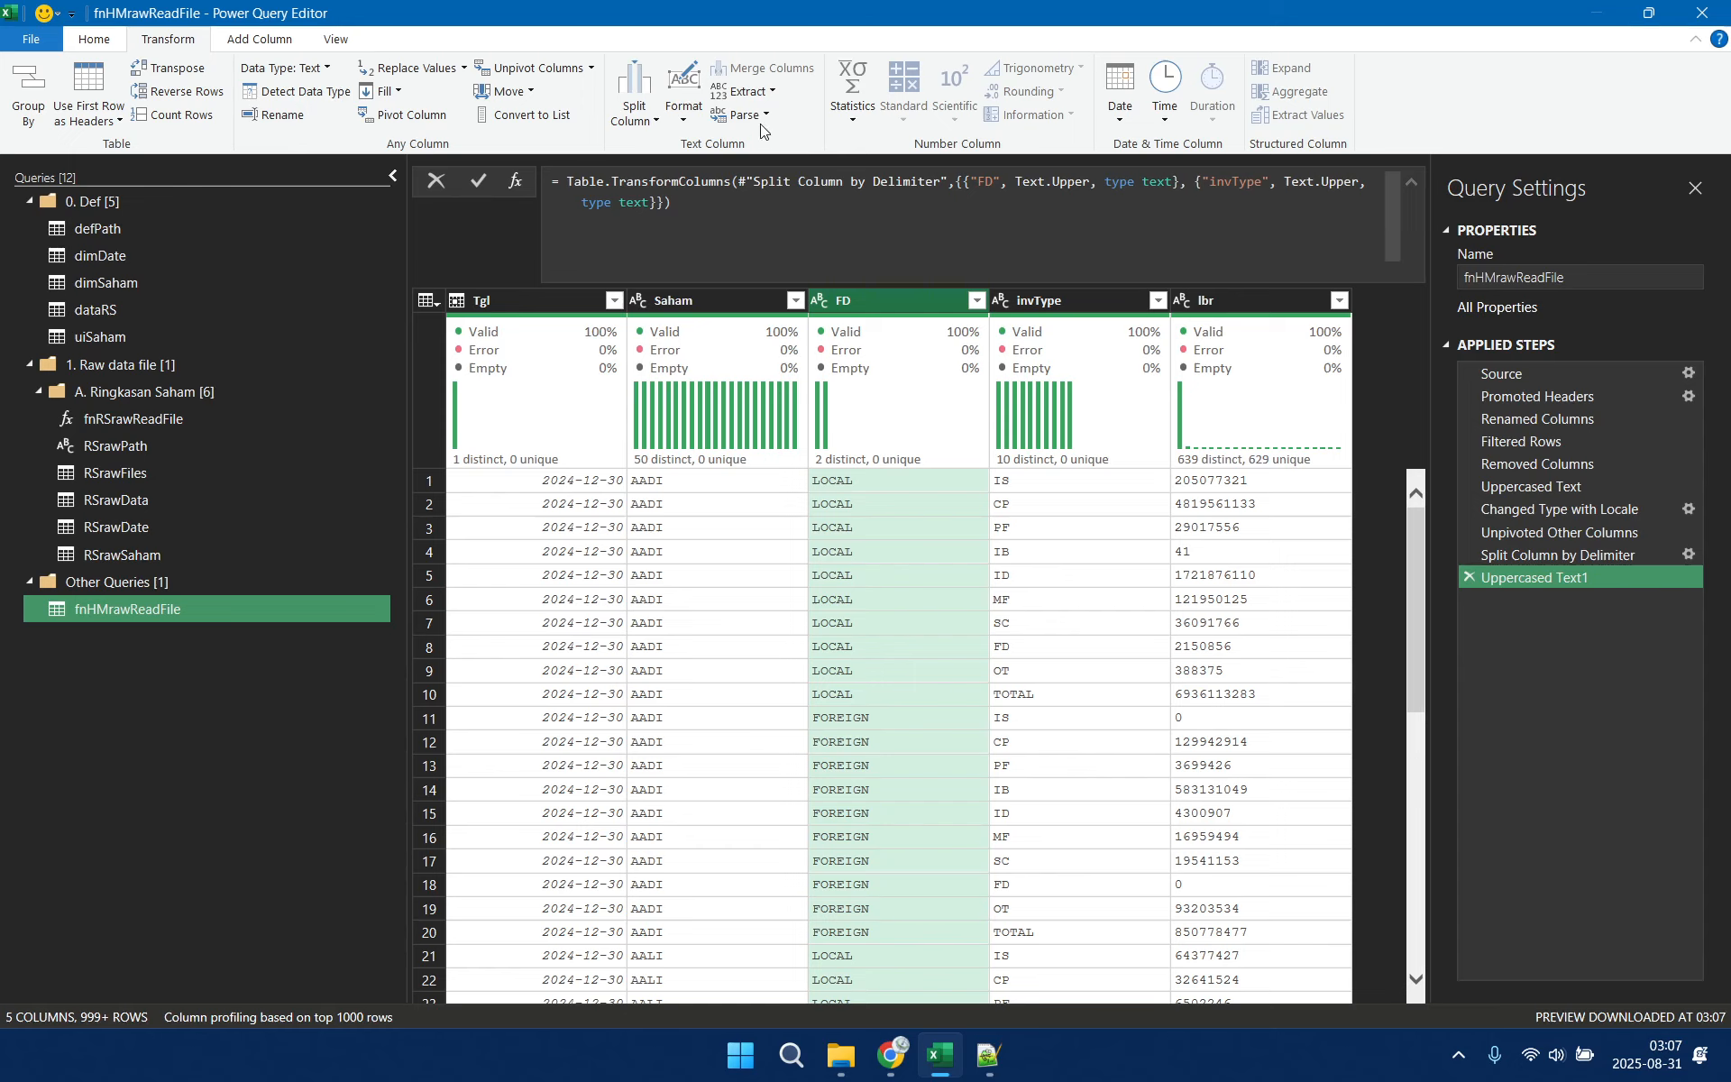
left_click(773, 92)
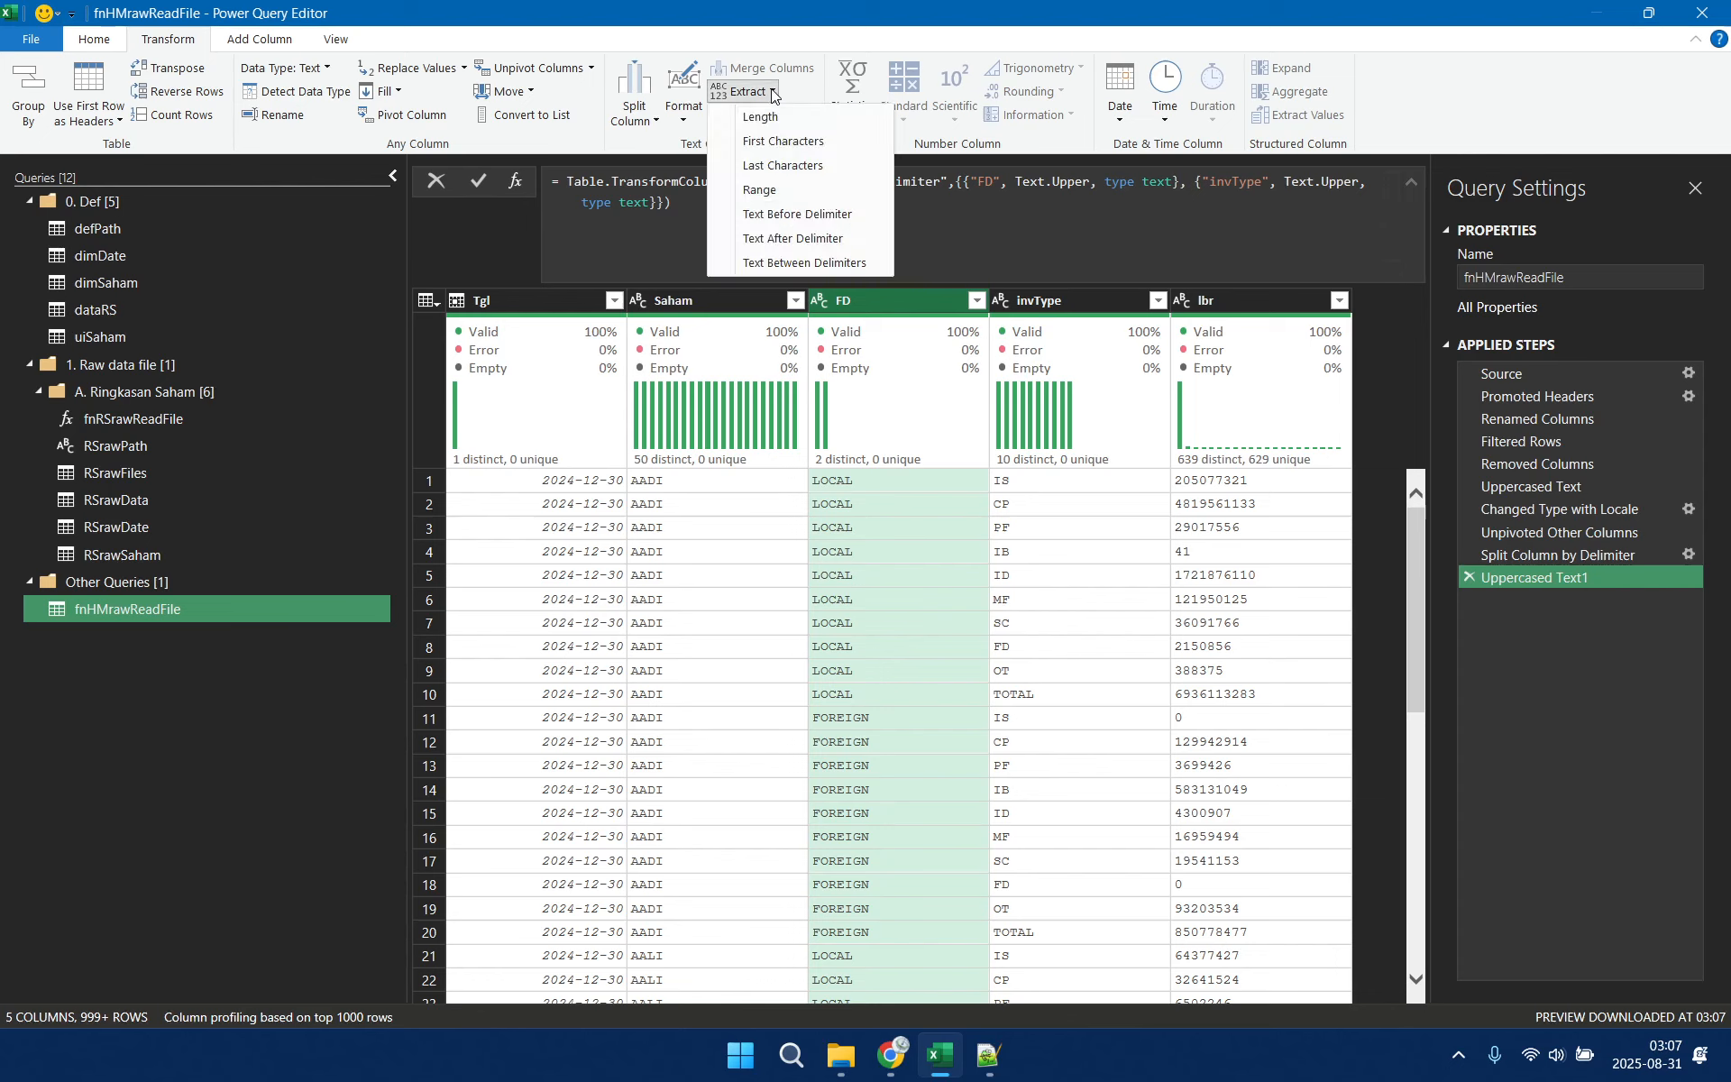
left_click(767, 145)
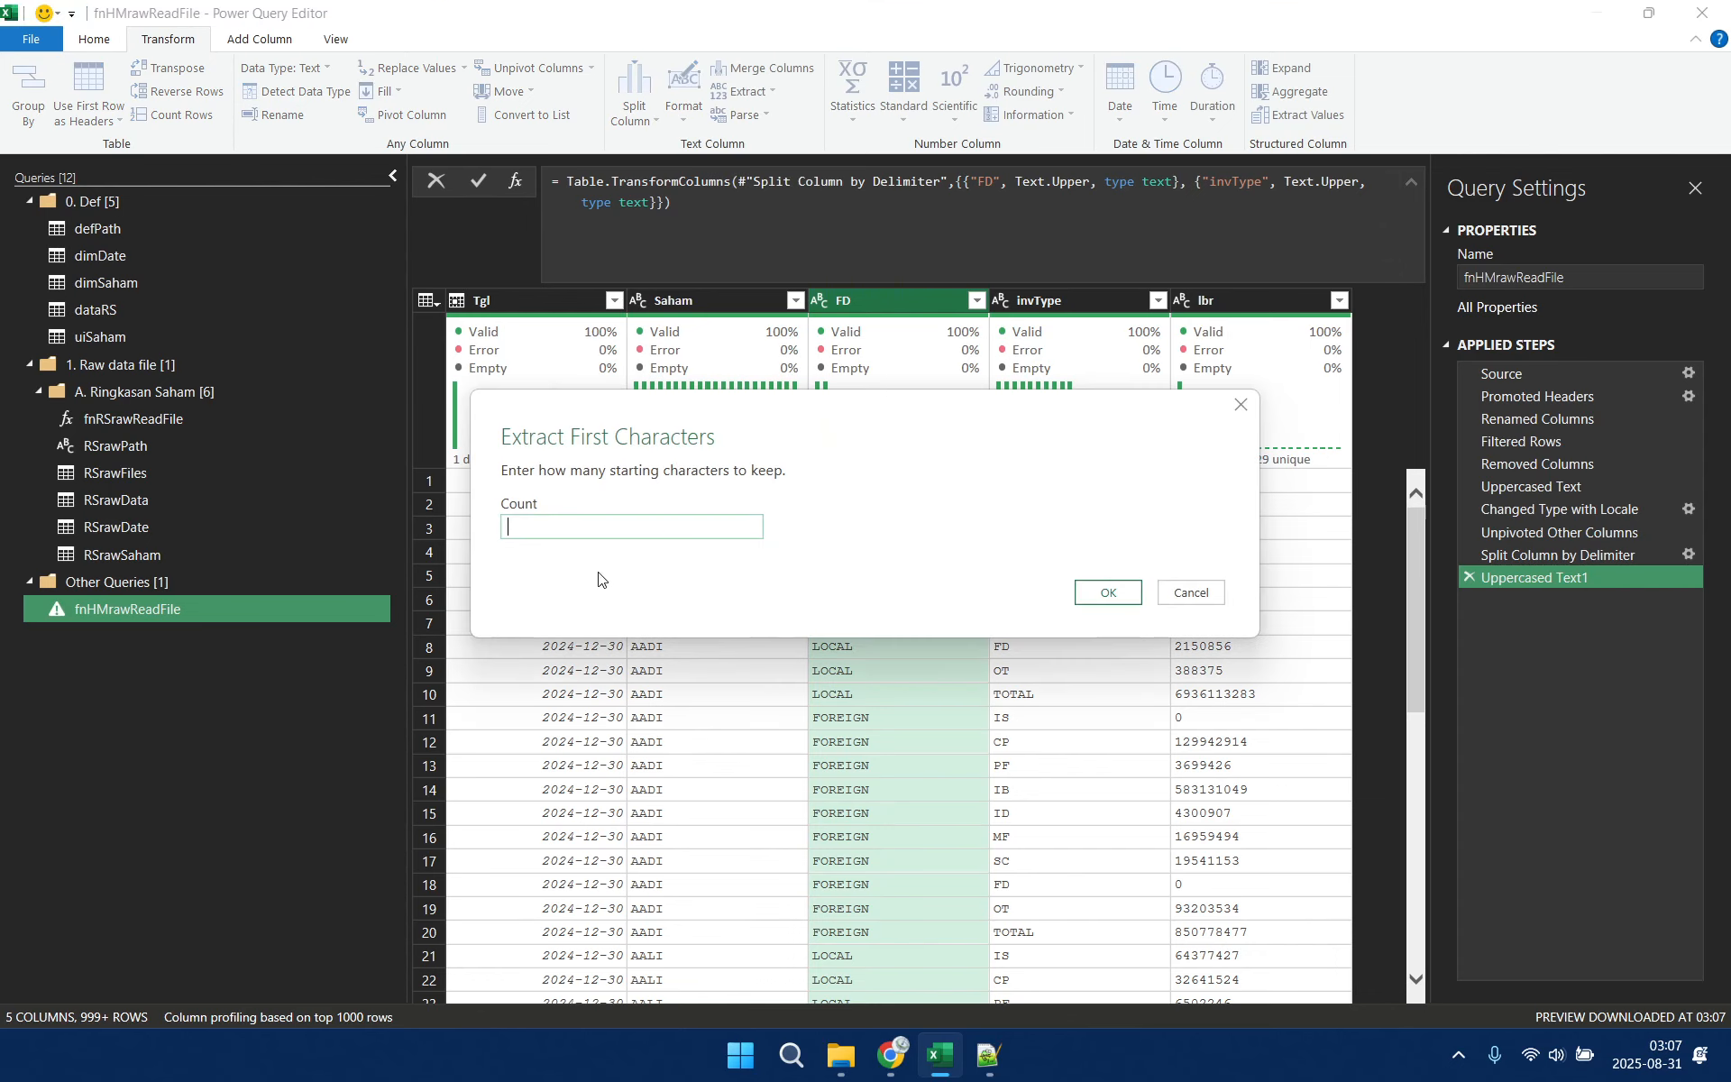
type("q")
key("BackSpace")
type("1")
left_click(1102, 593)
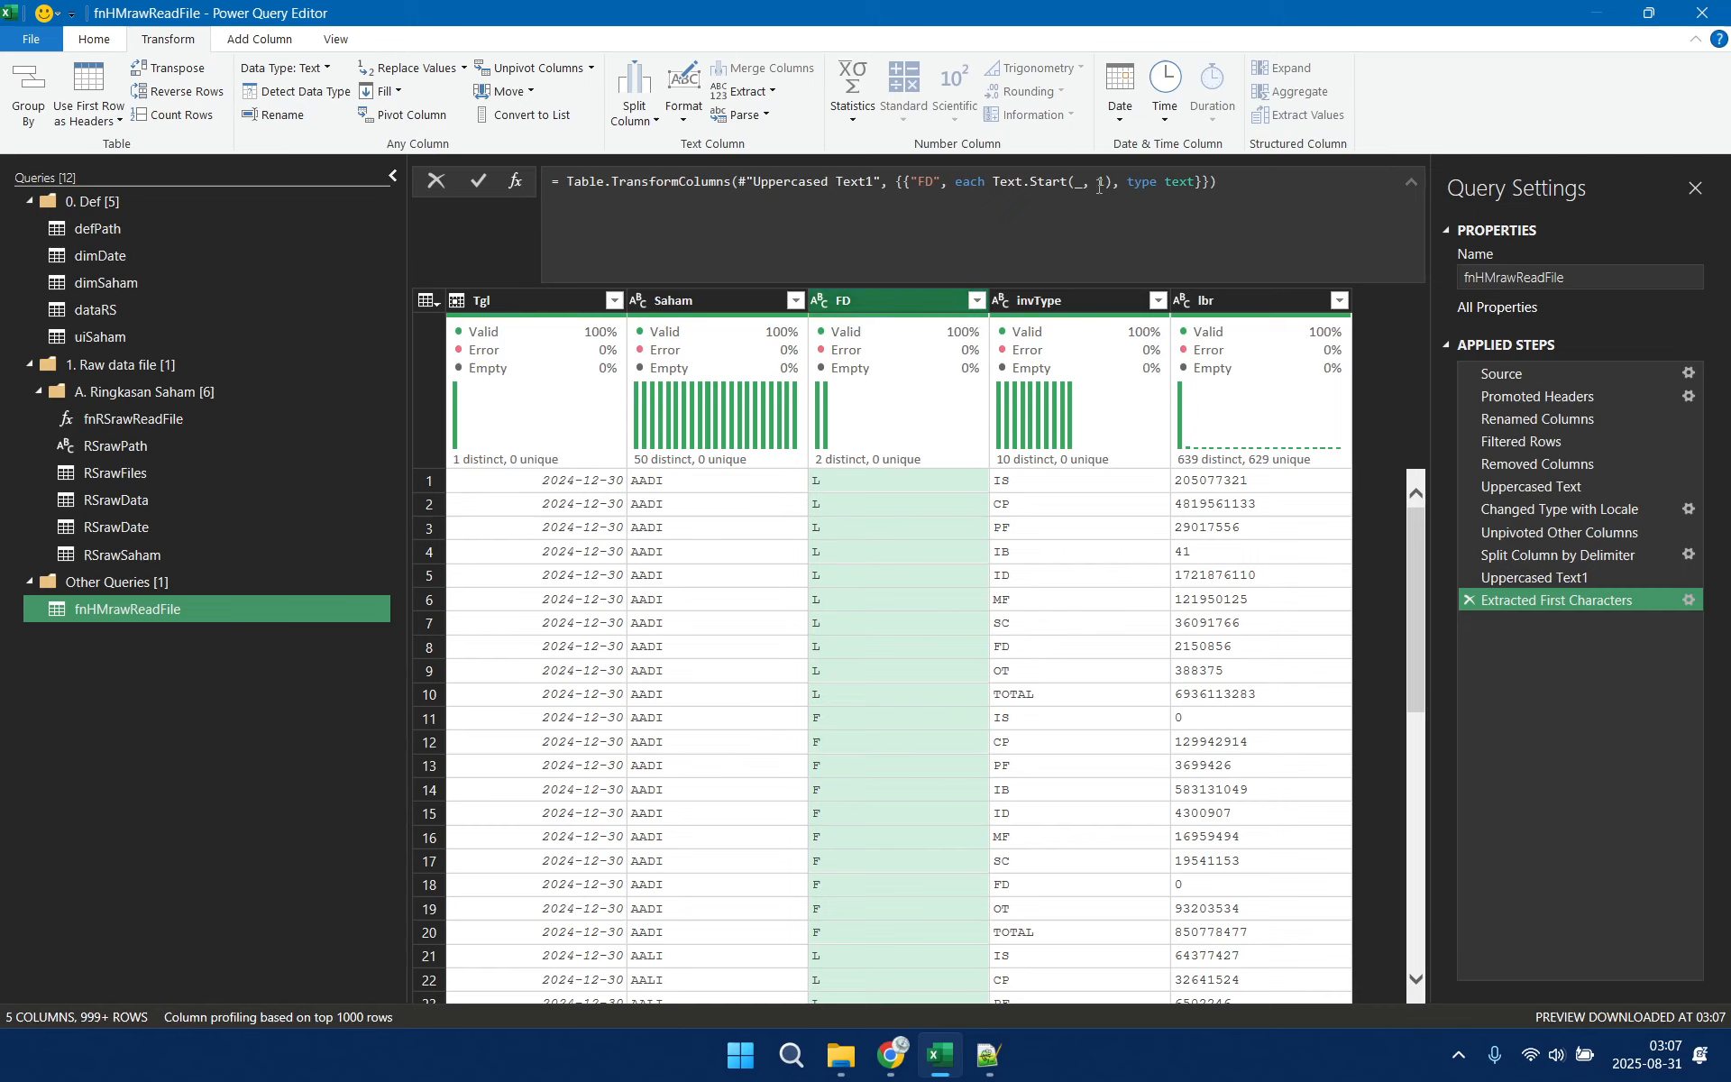
Wrap Text.Start(_, 1) in the Extracted First Characters formula with Text.Replace so that "L" is replaced by "D" in FD
left_click(991, 184)
type("Tex")
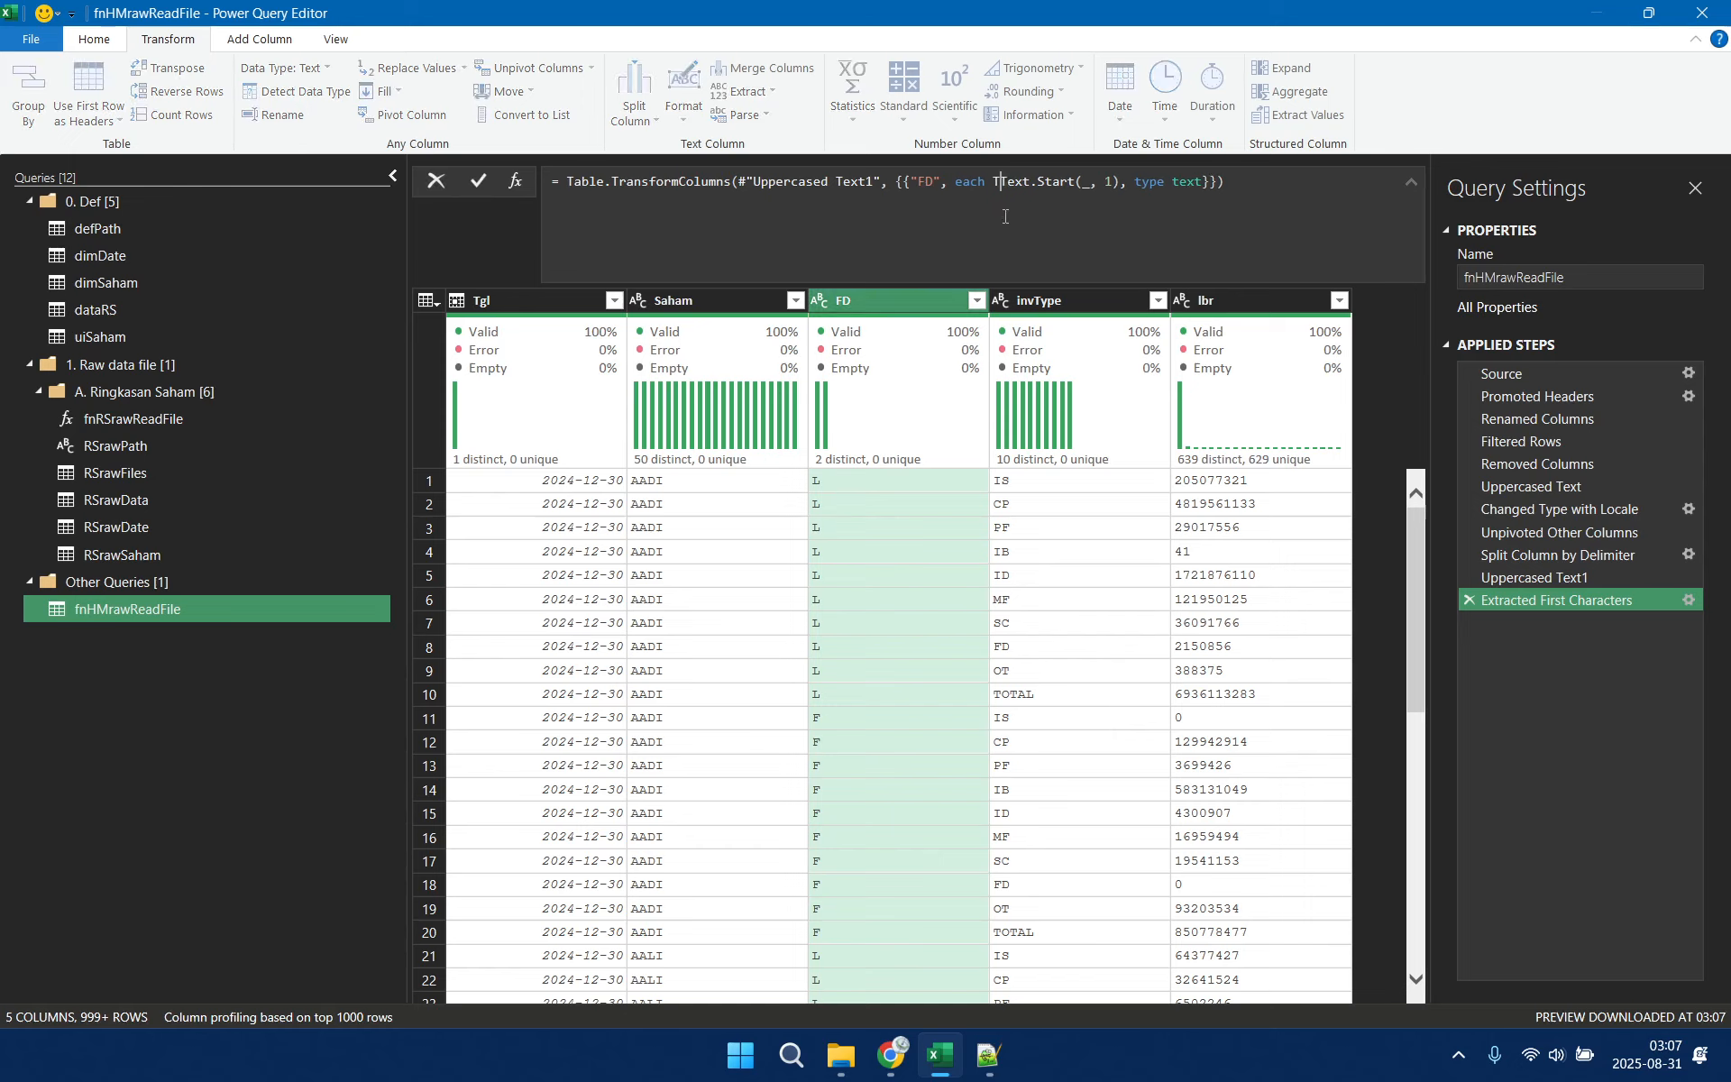
type("t.Replac")
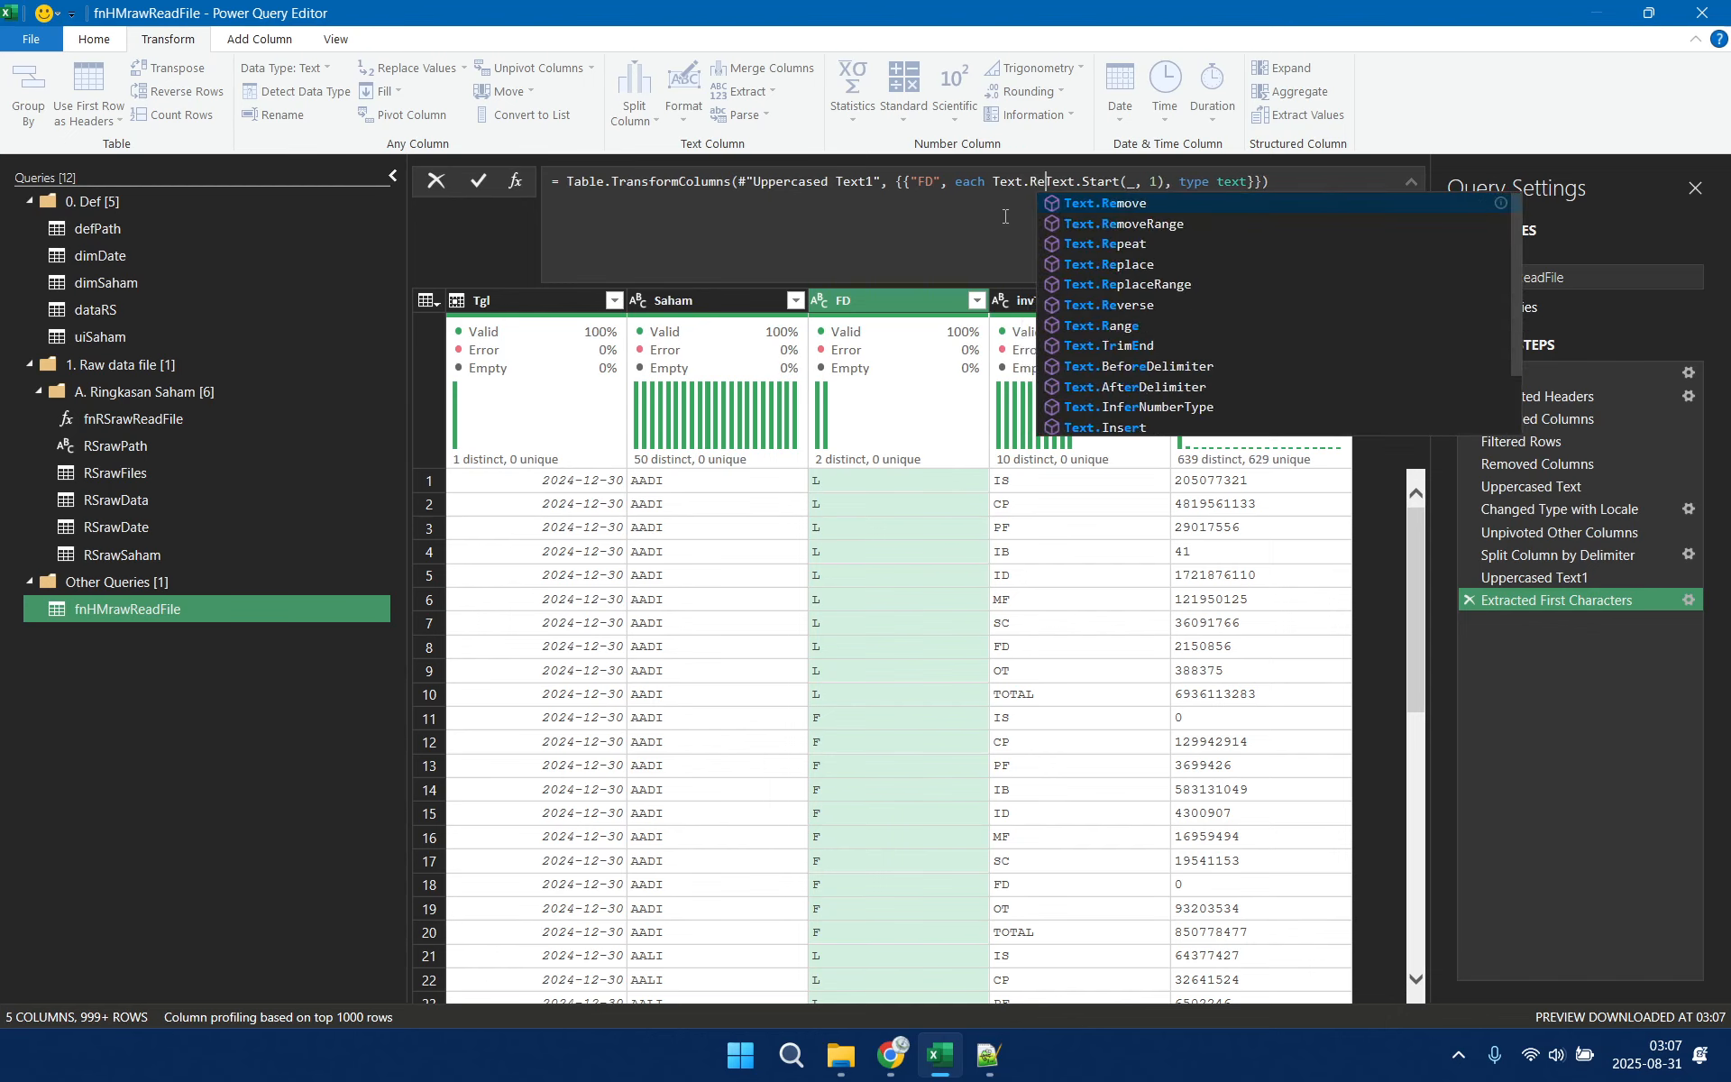
type("e(")
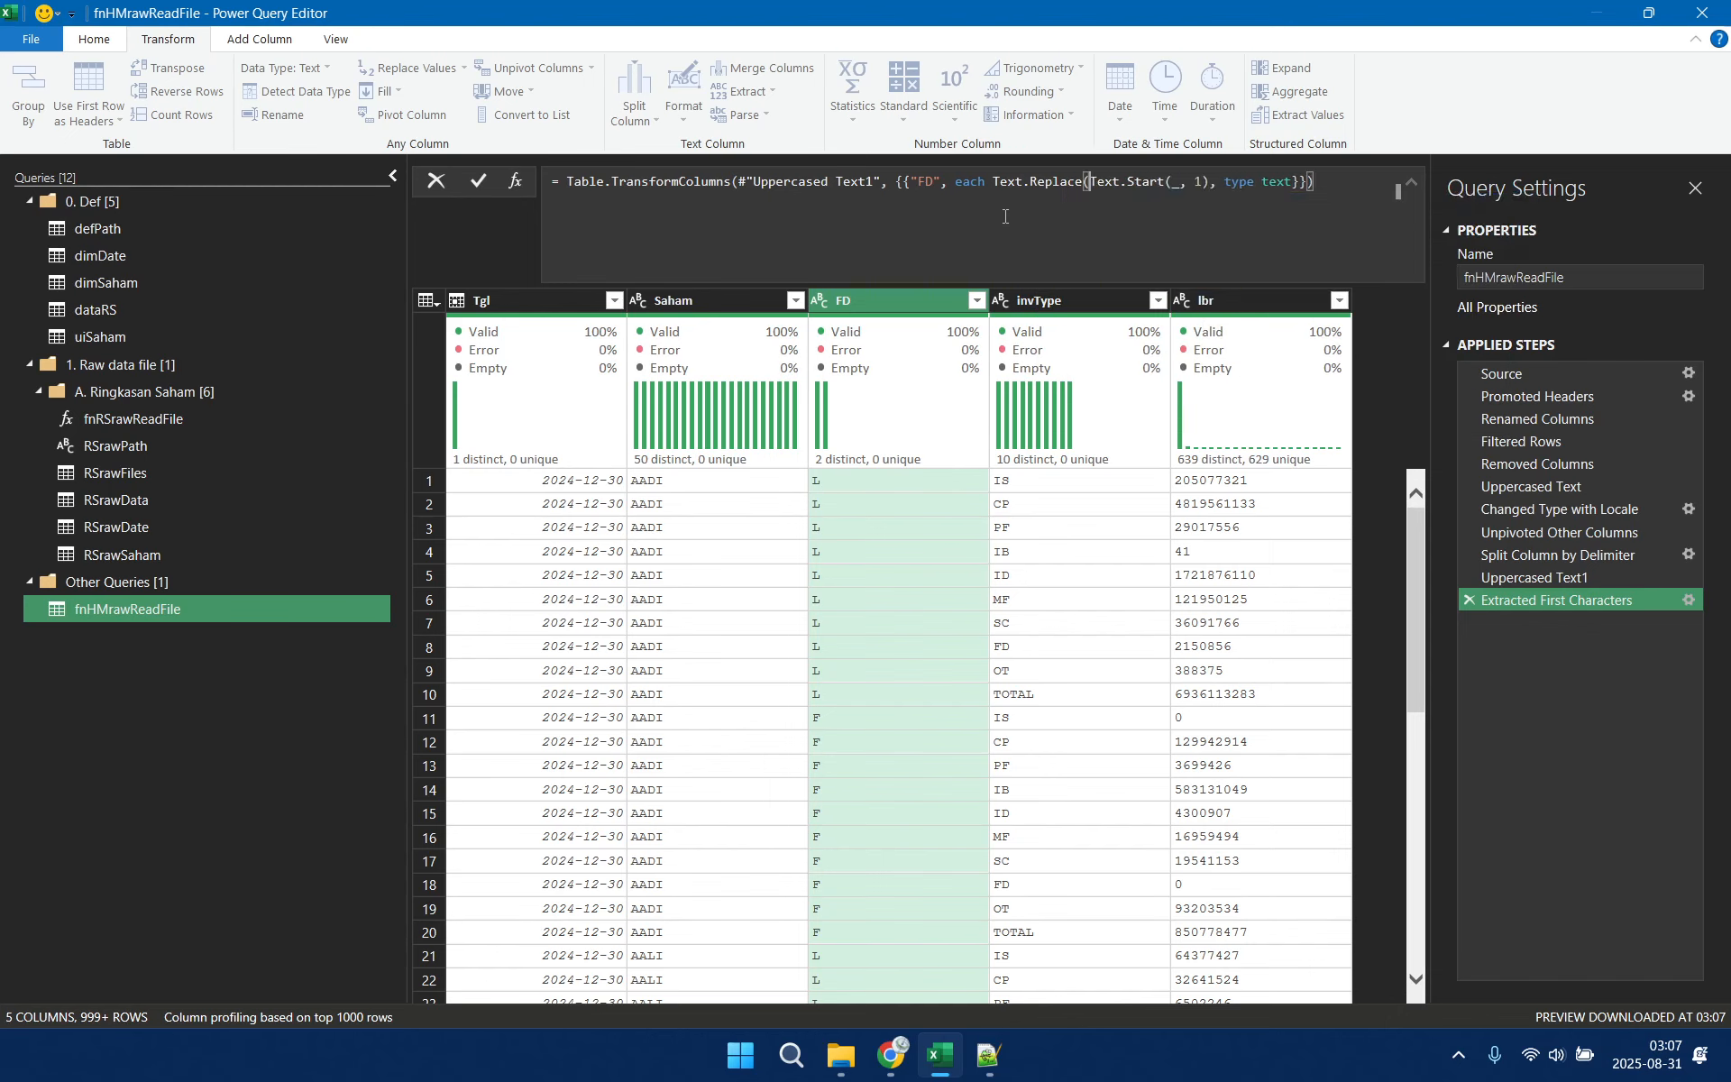
left_click(1210, 181)
type(",")
key("Left")
type(",\"")
type("L")
type("\",\"")
type("D\")")
key("Return")
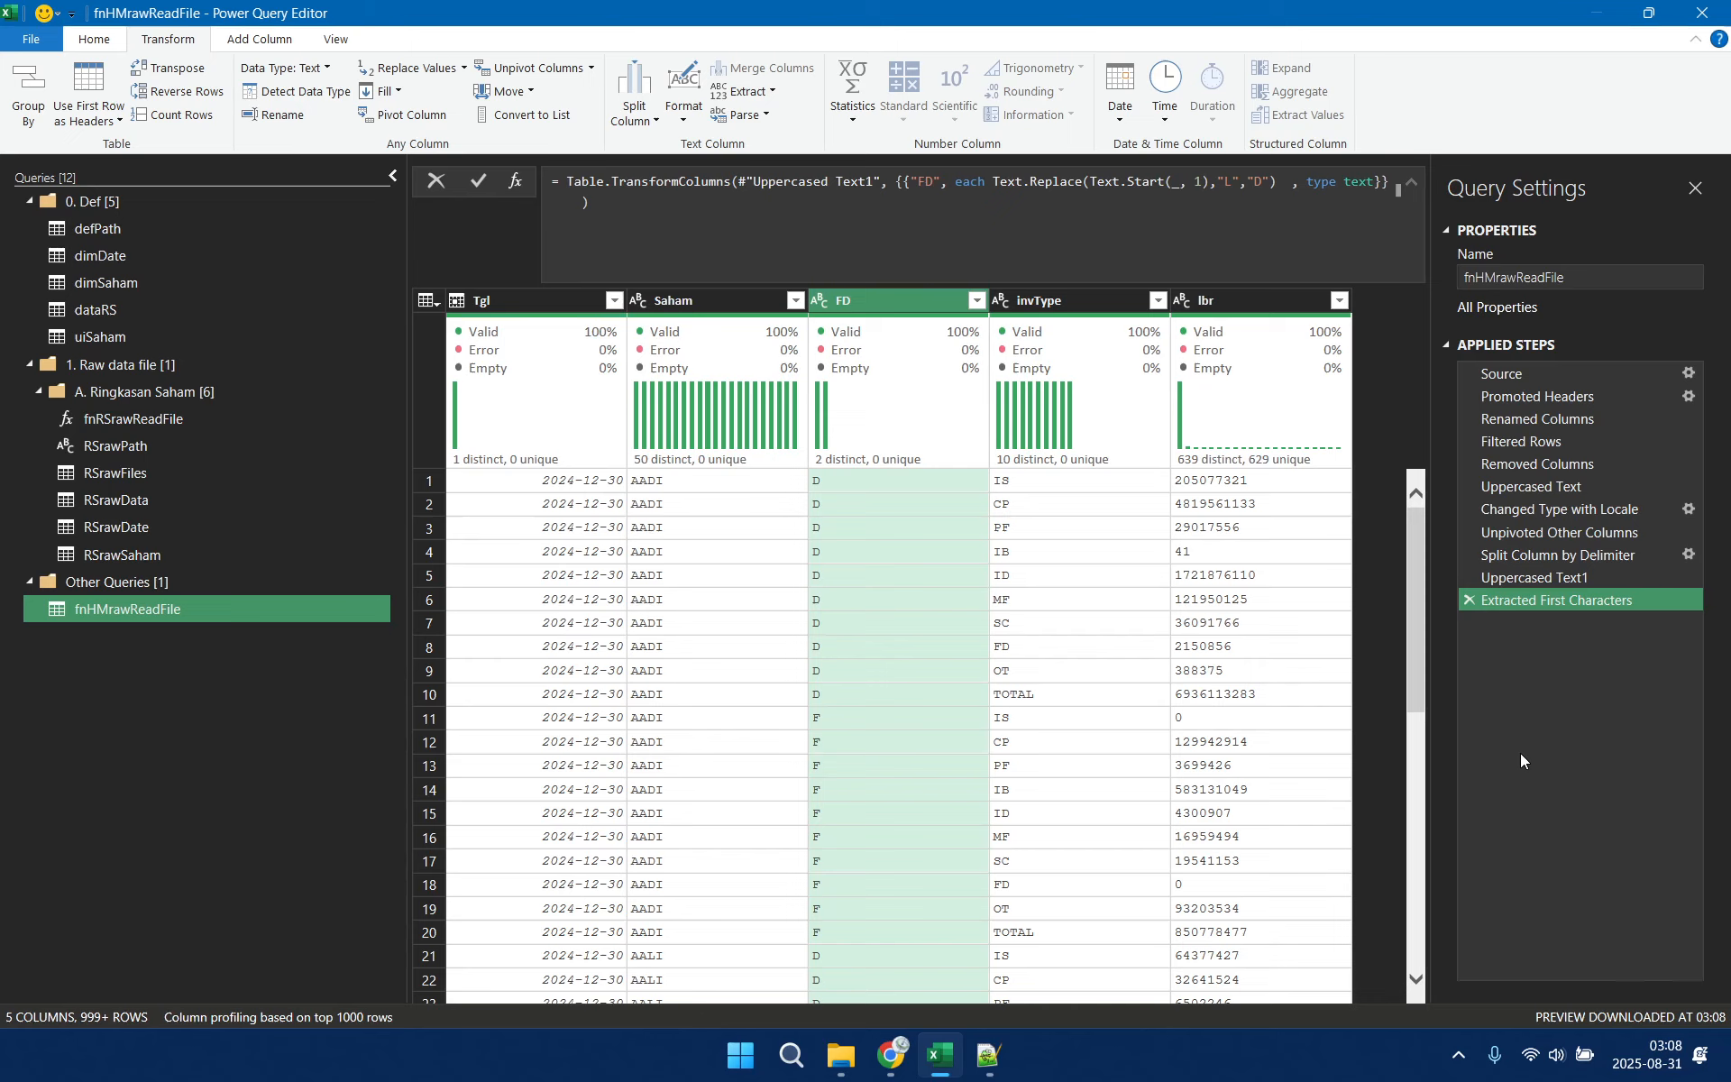
Change the lbr column's data type to Whole Number
left_click(1241, 293)
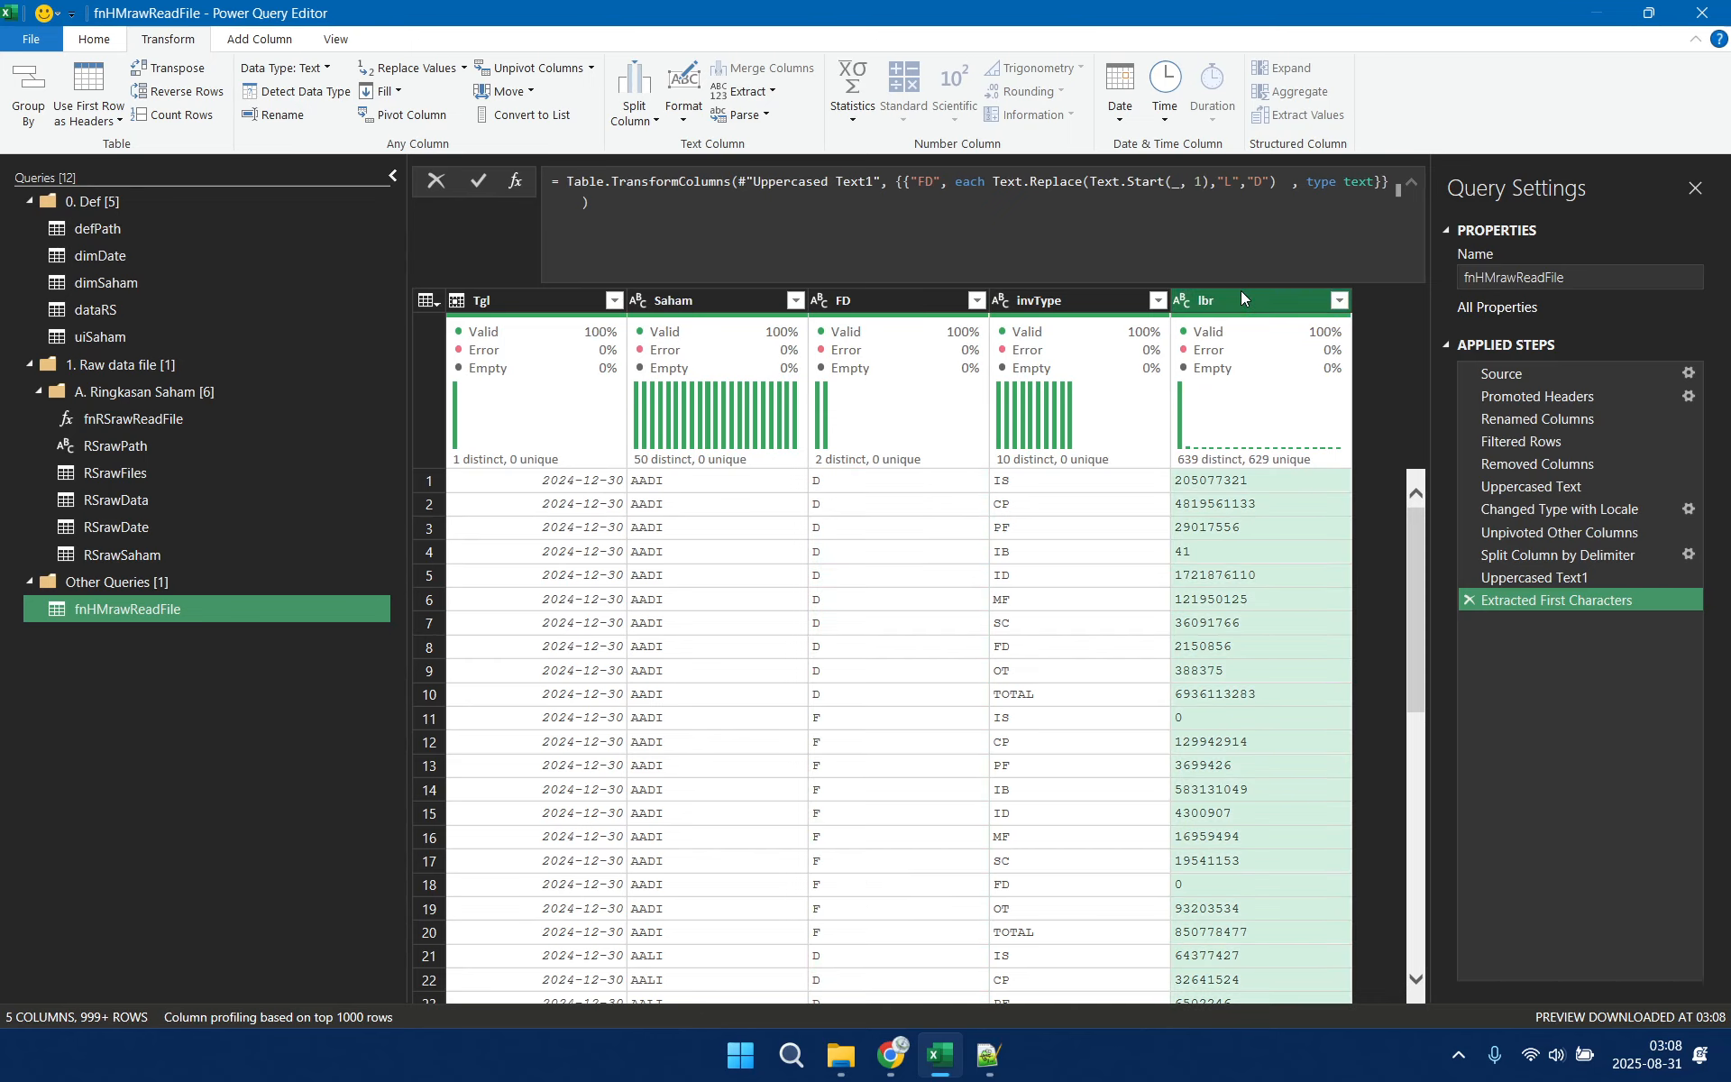
left_click(326, 69)
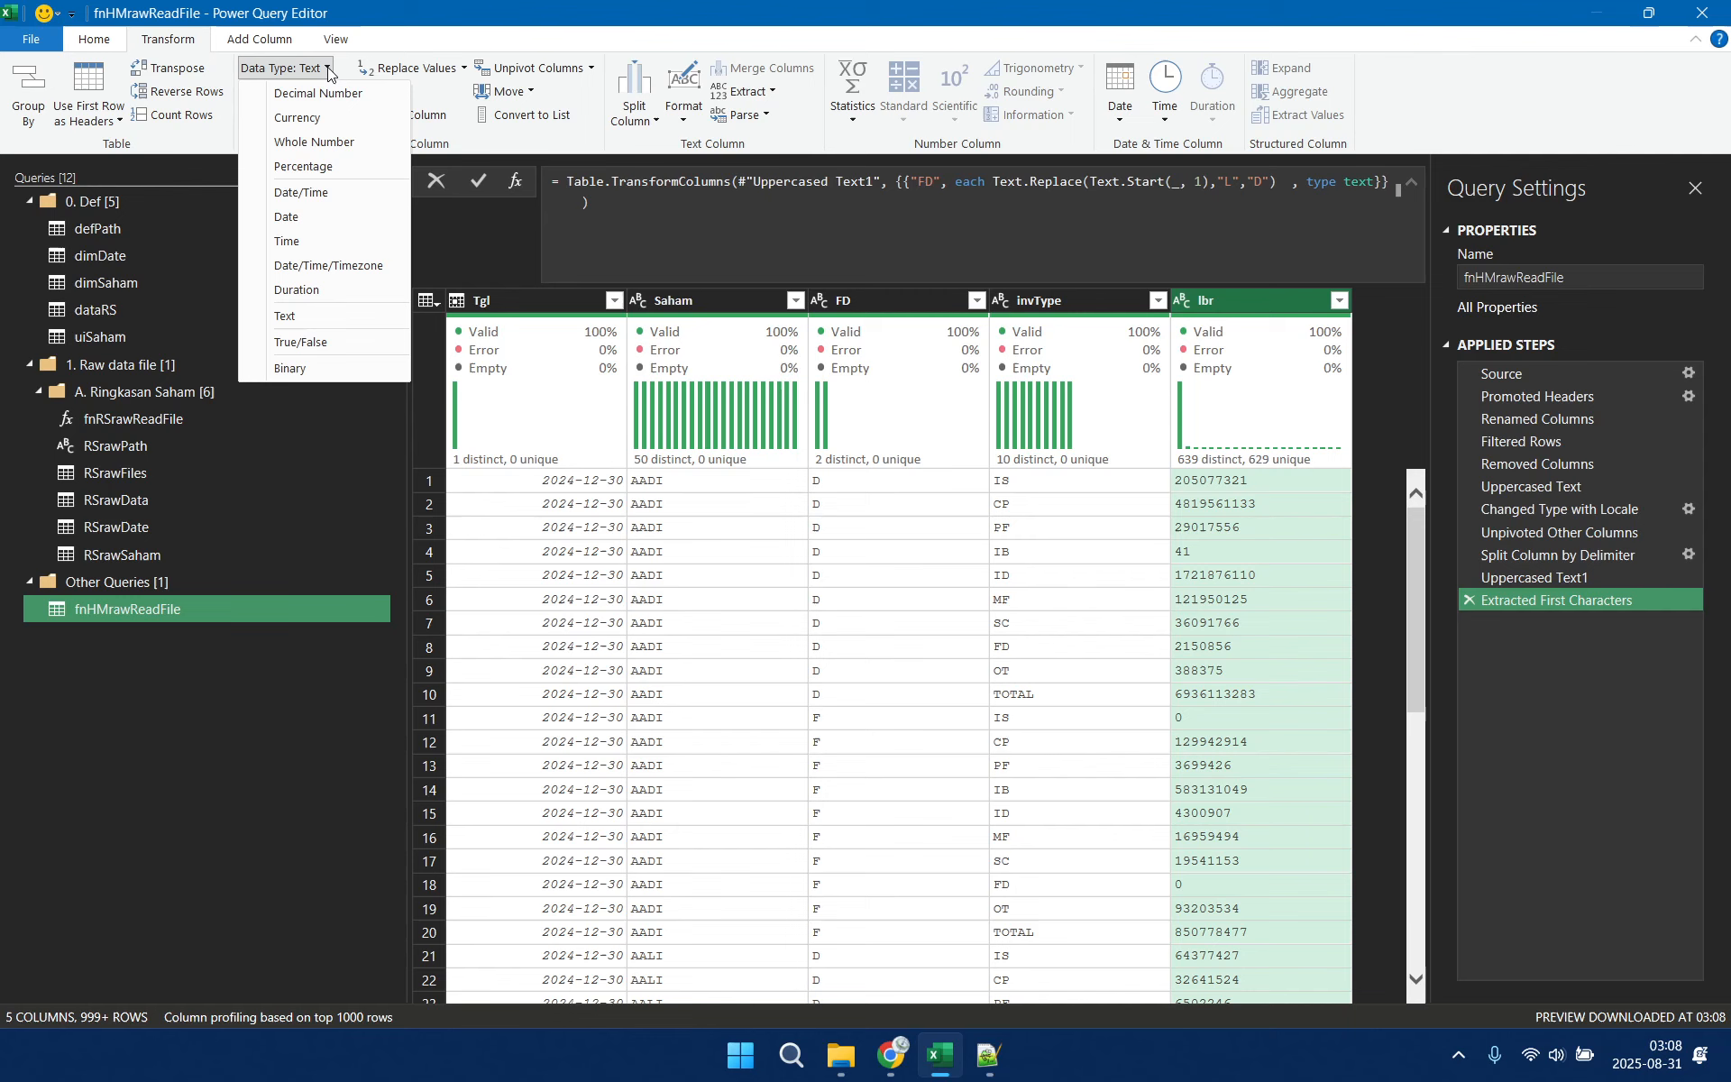
left_click(323, 143)
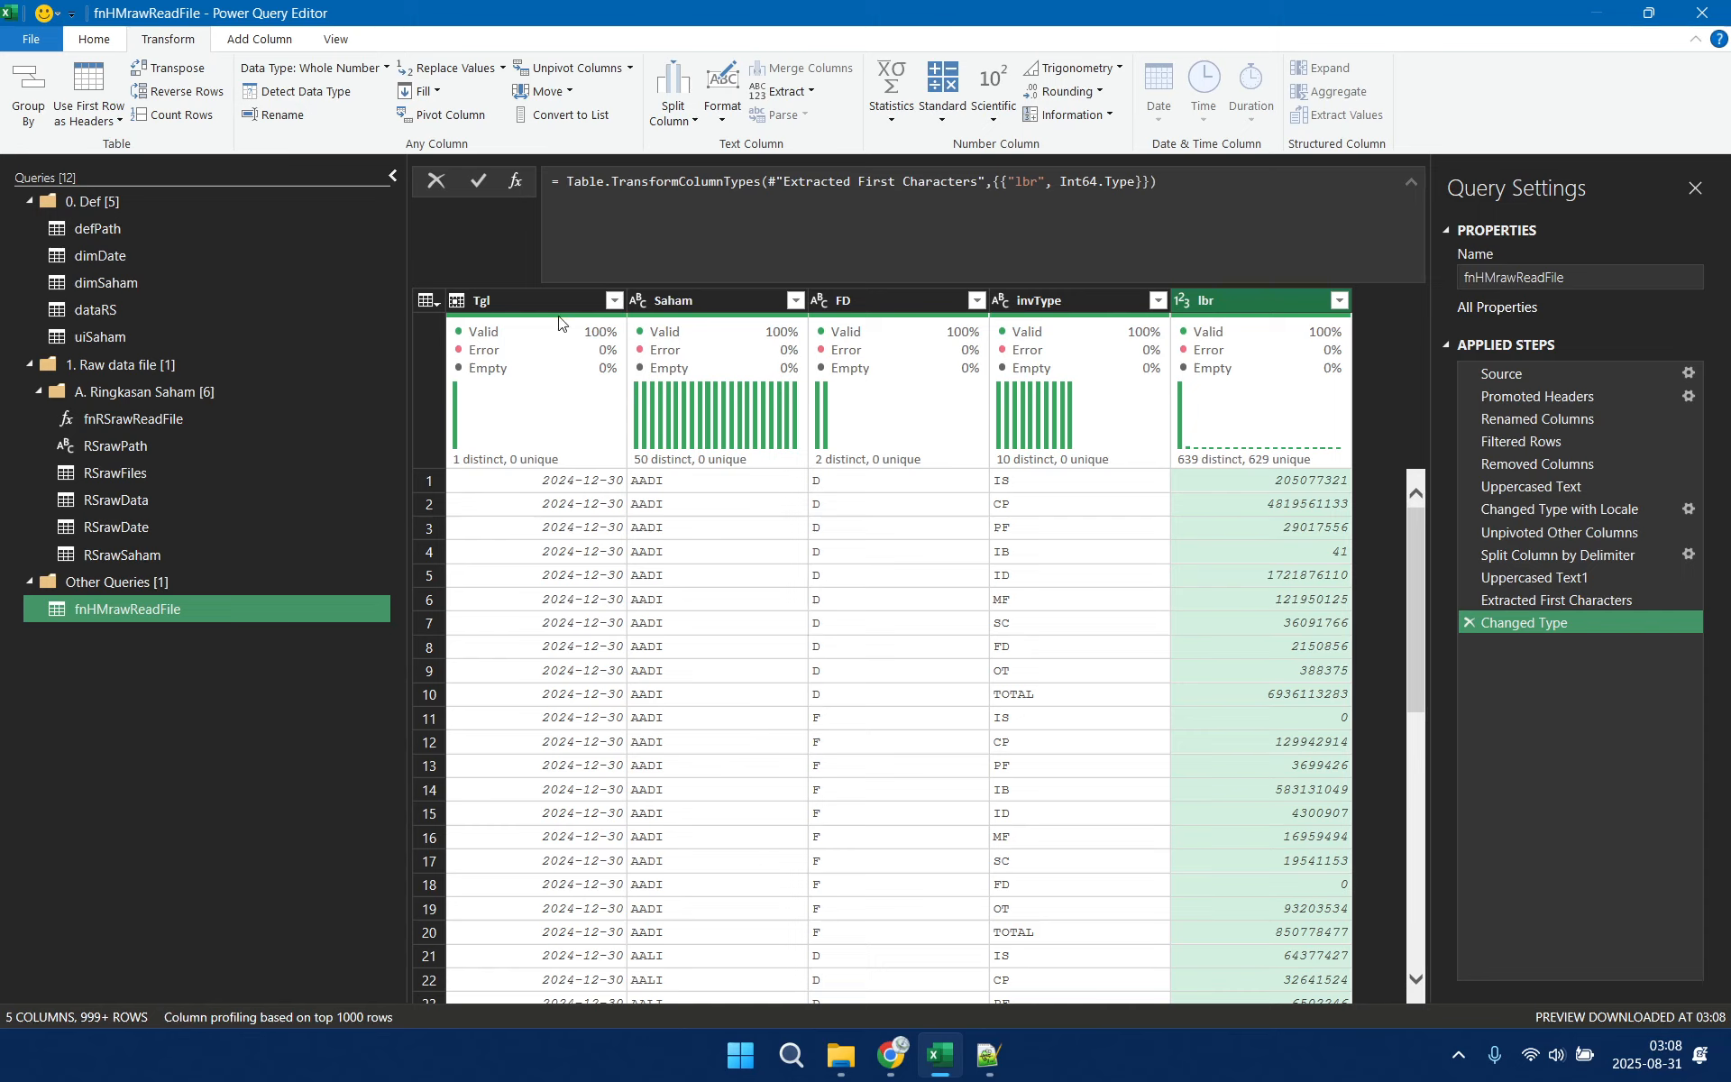
Try adding an End of Month column derived from the Tgl dates, and delete the inserted step
left_click(577, 481)
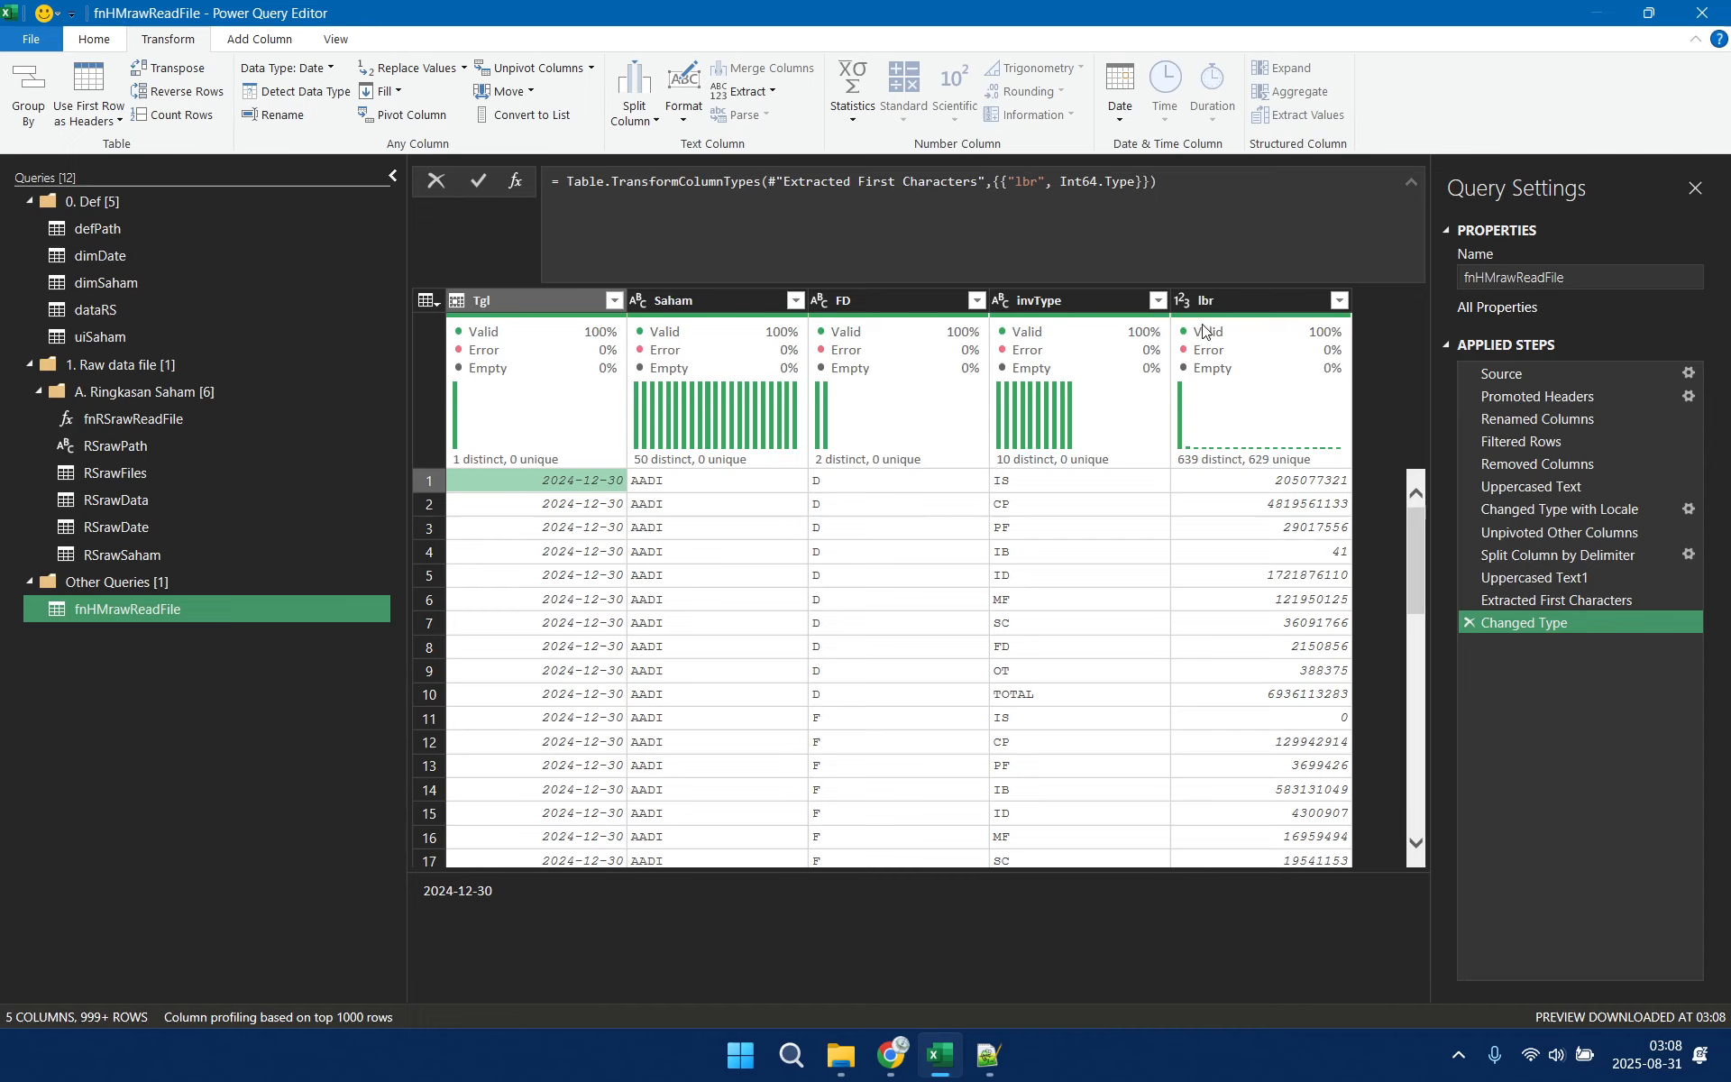
left_click(541, 298)
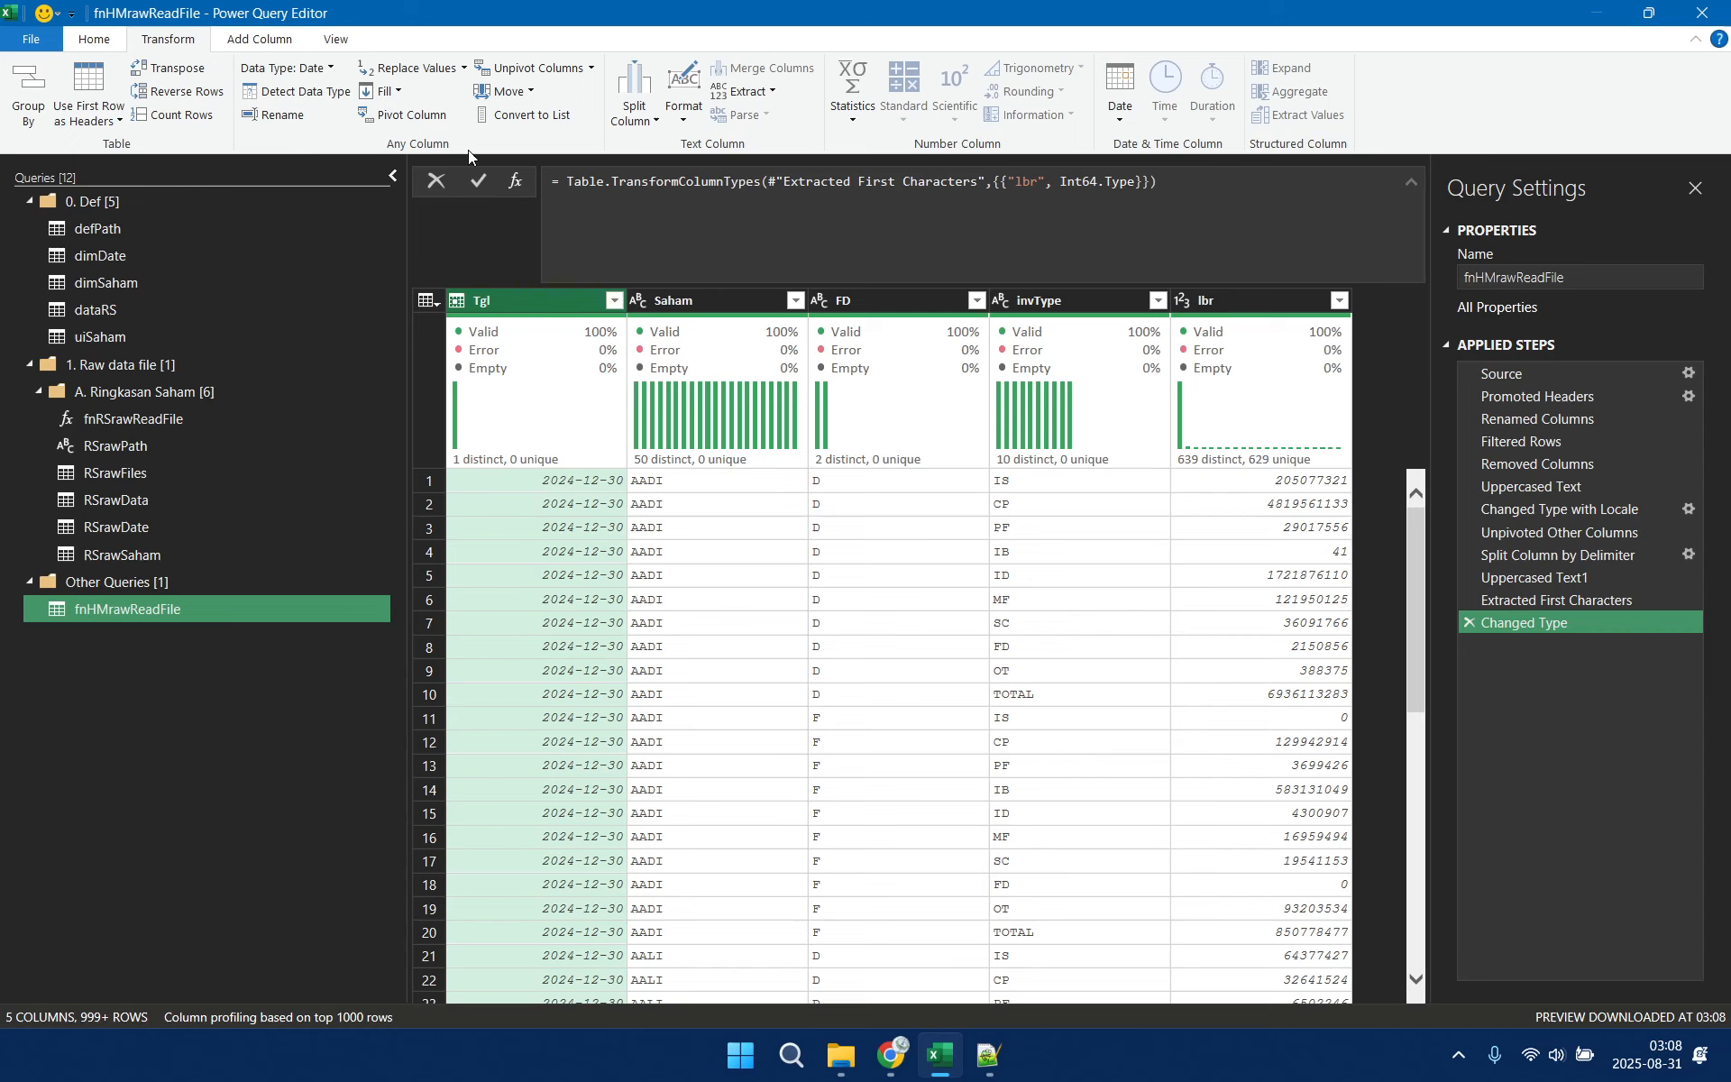
left_click(260, 38)
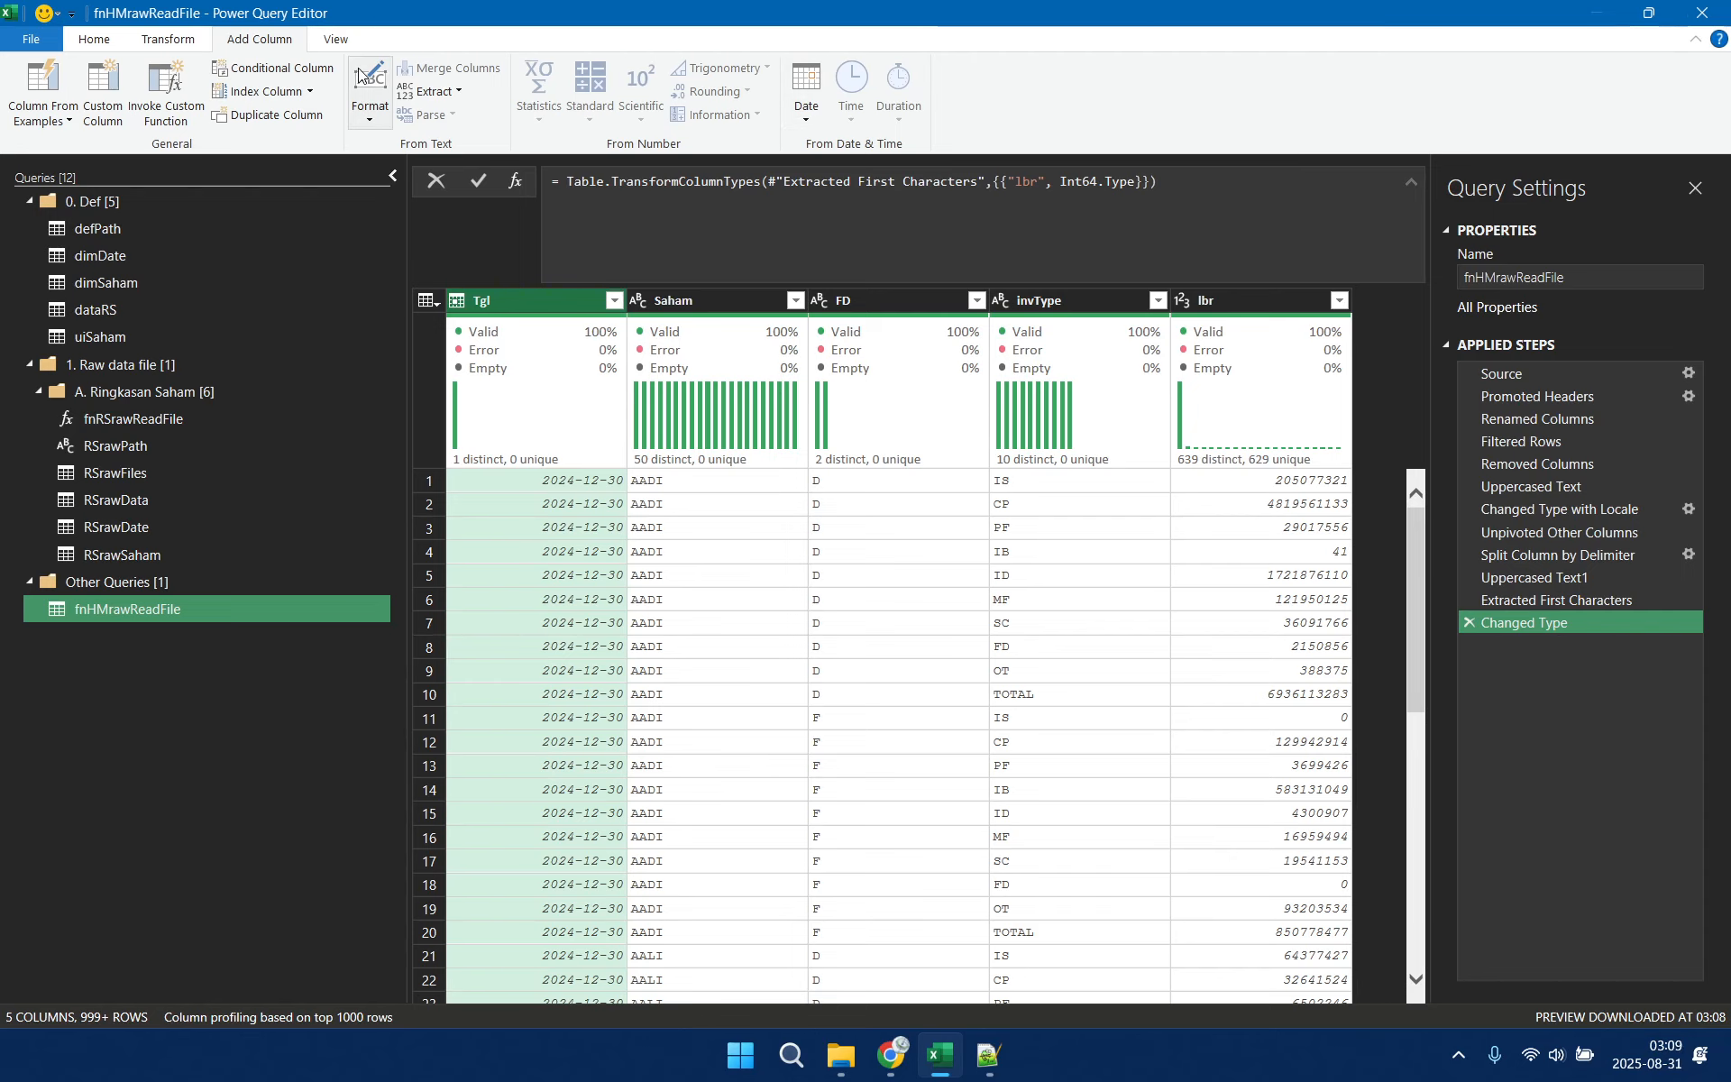
left_click(804, 122)
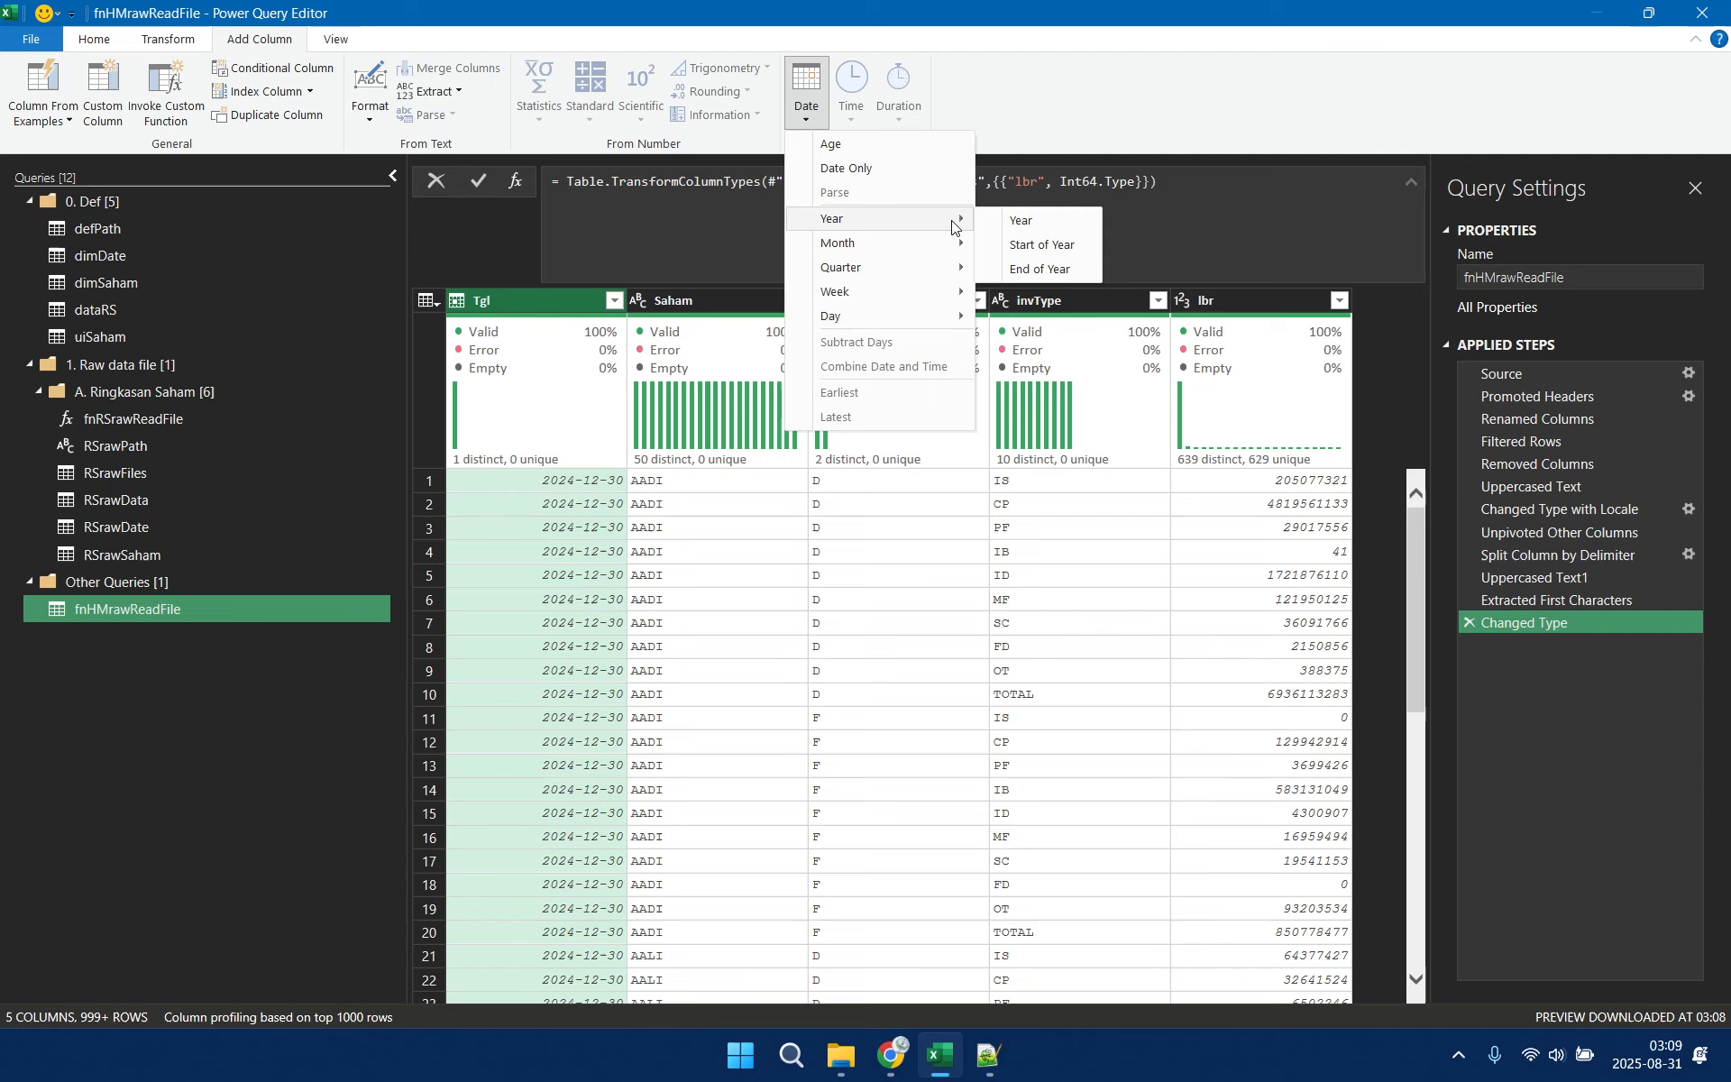
mouse_move(959, 244)
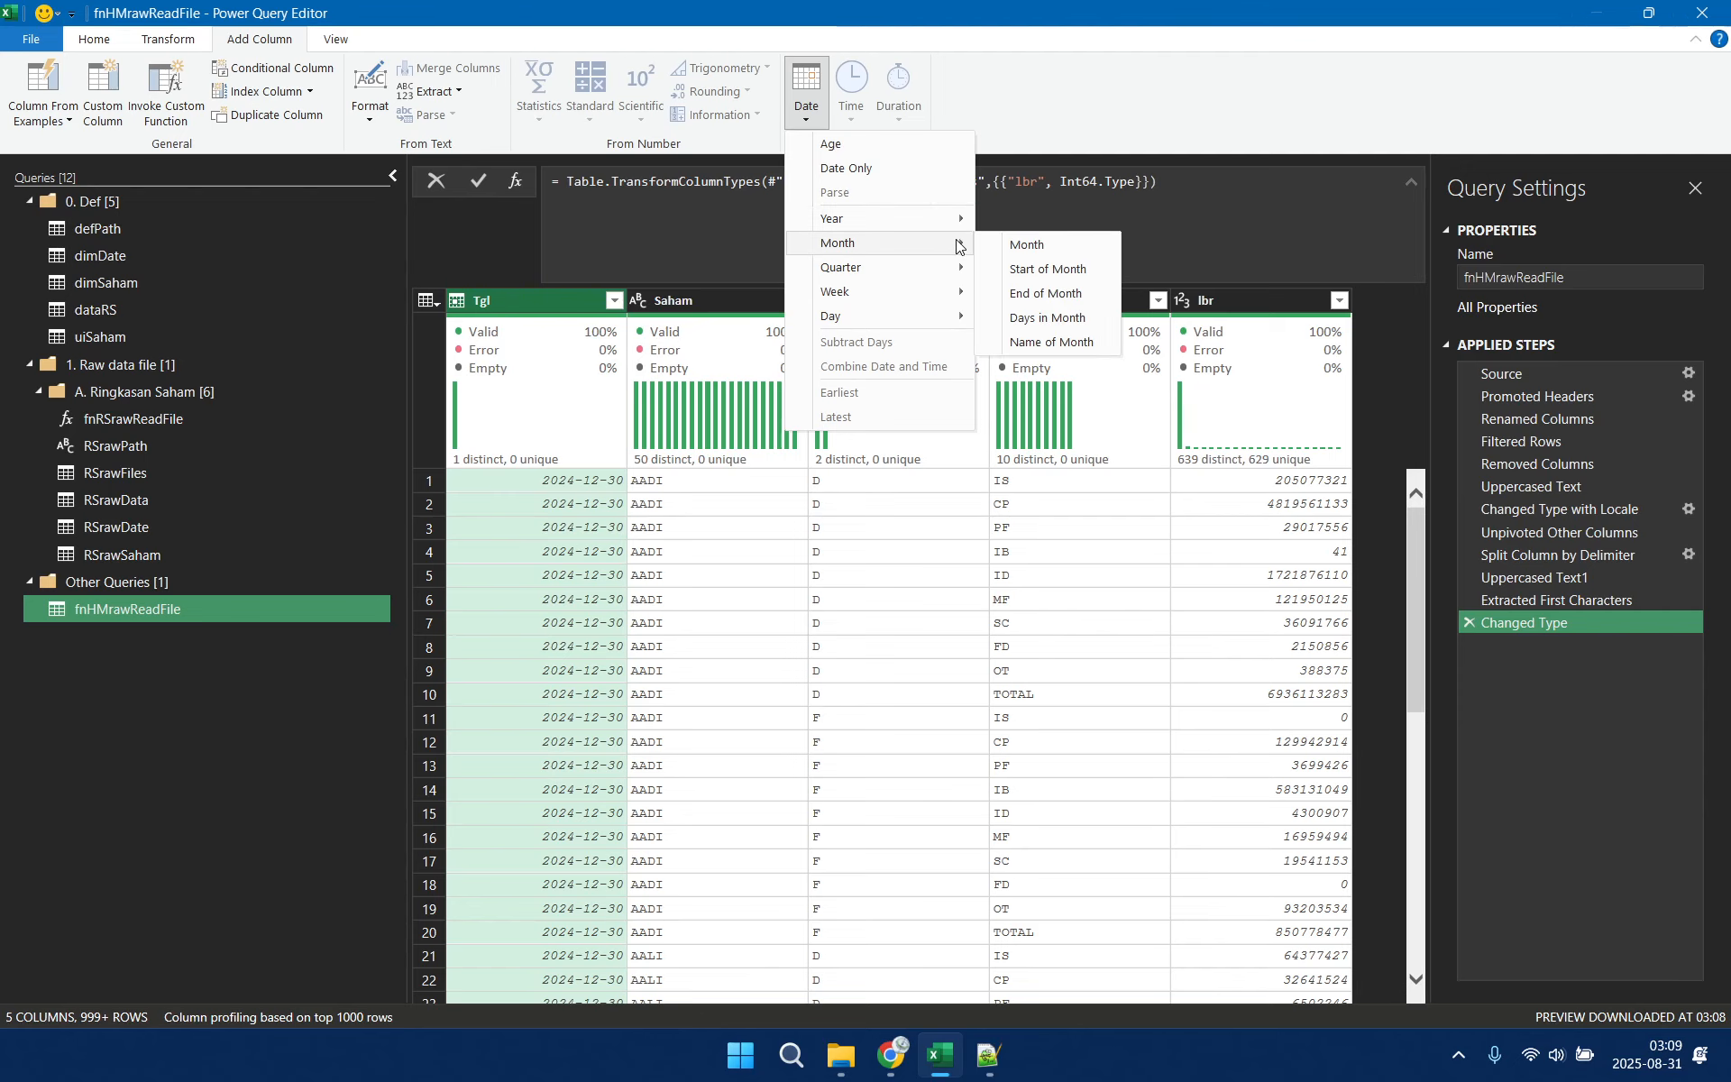
left_click(1073, 291)
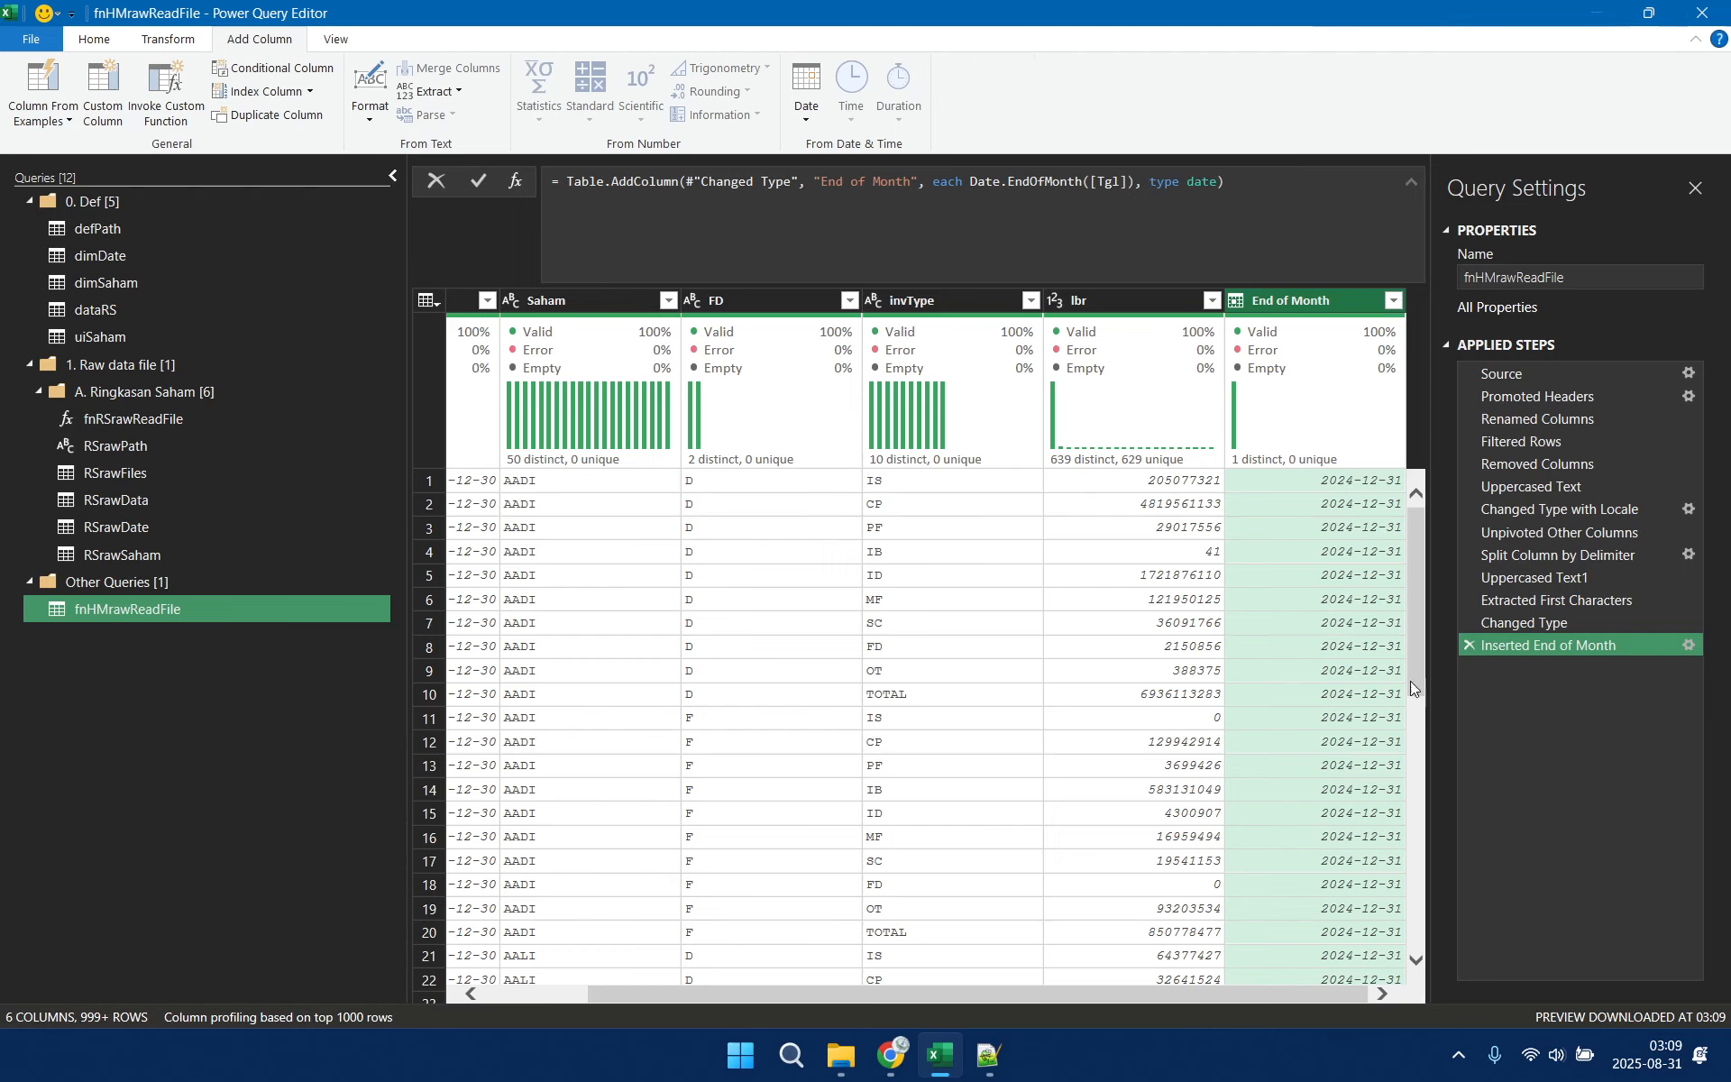
left_click(1469, 644)
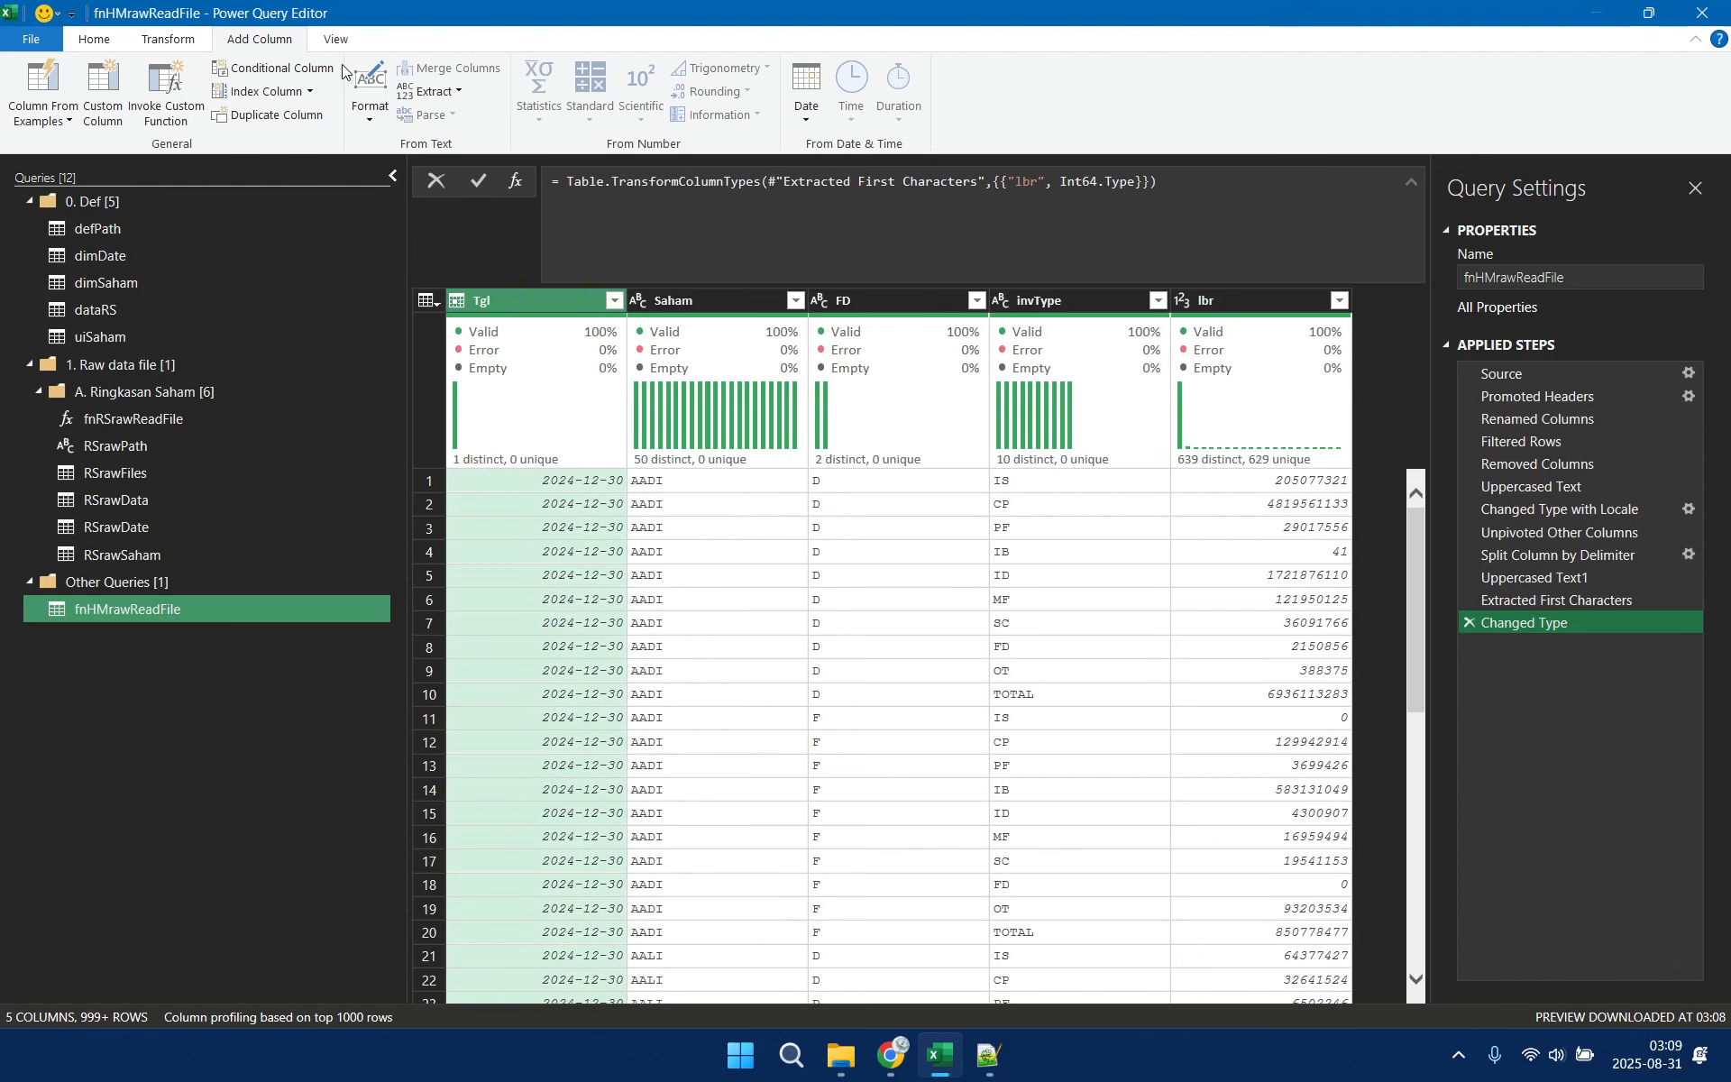
left_click(183, 41)
left_click(232, 44)
left_click(543, 304)
left_click(811, 118)
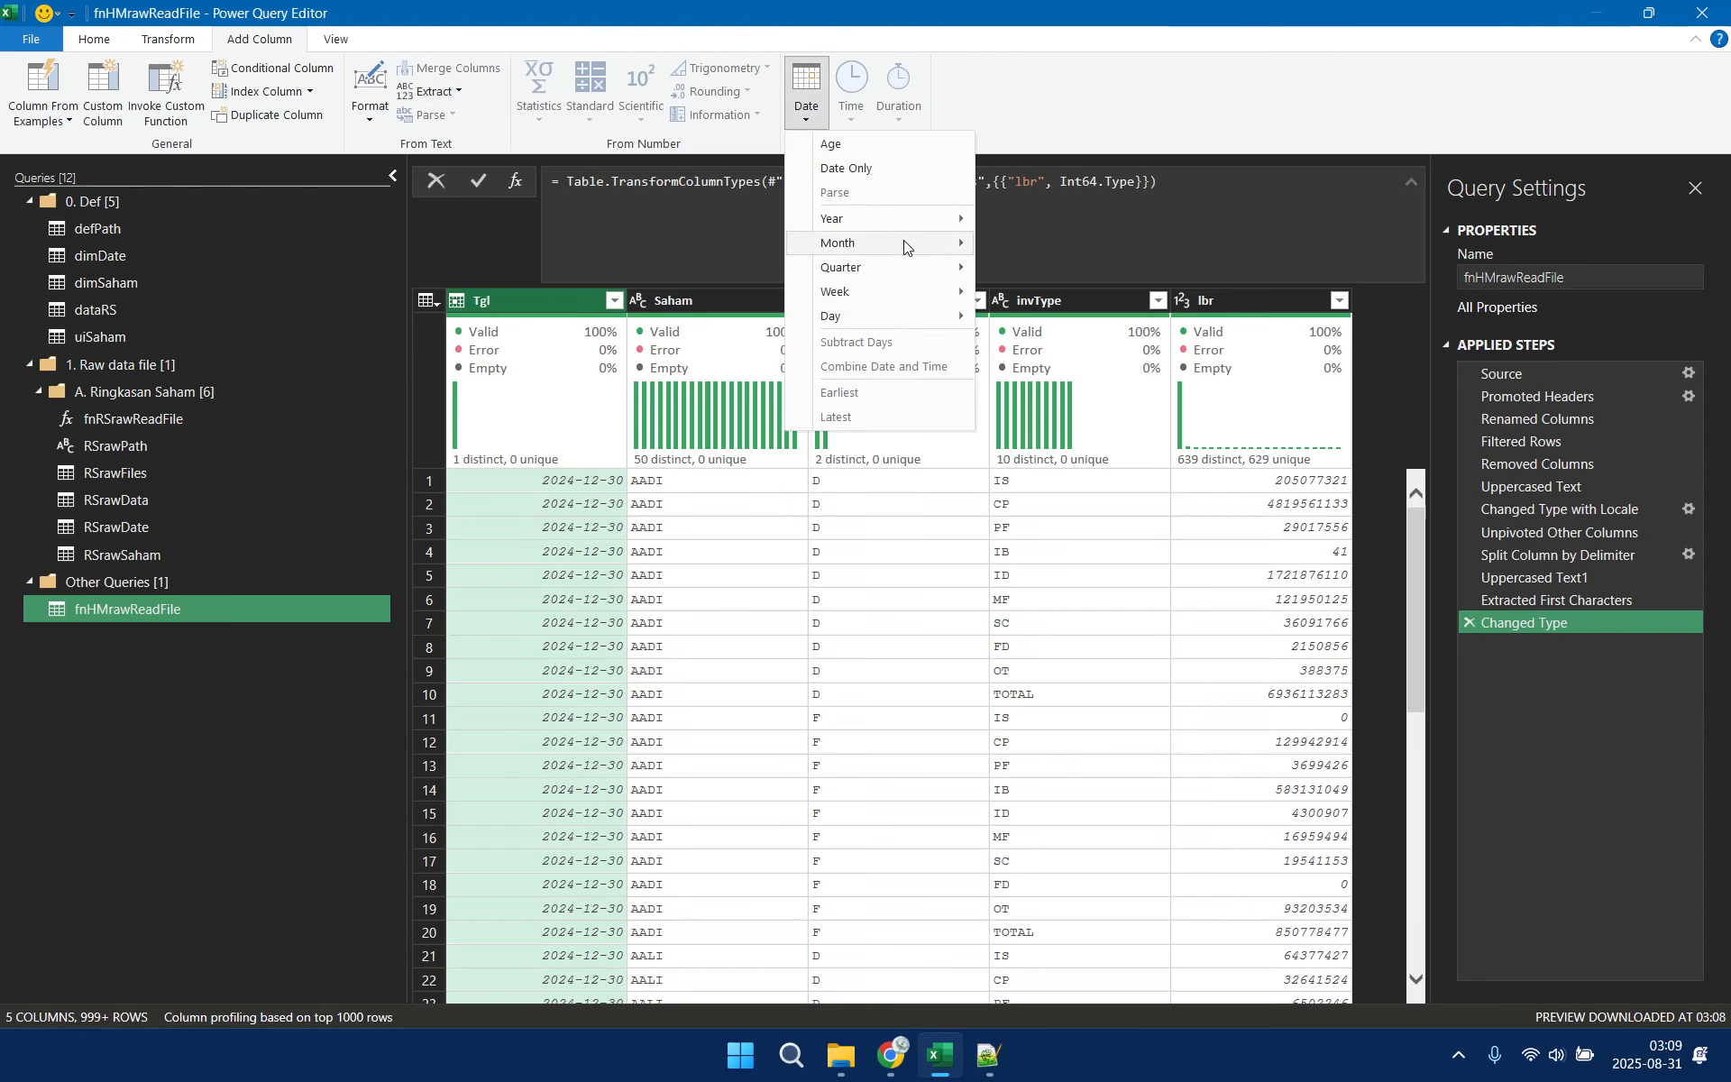
mouse_move(905, 321)
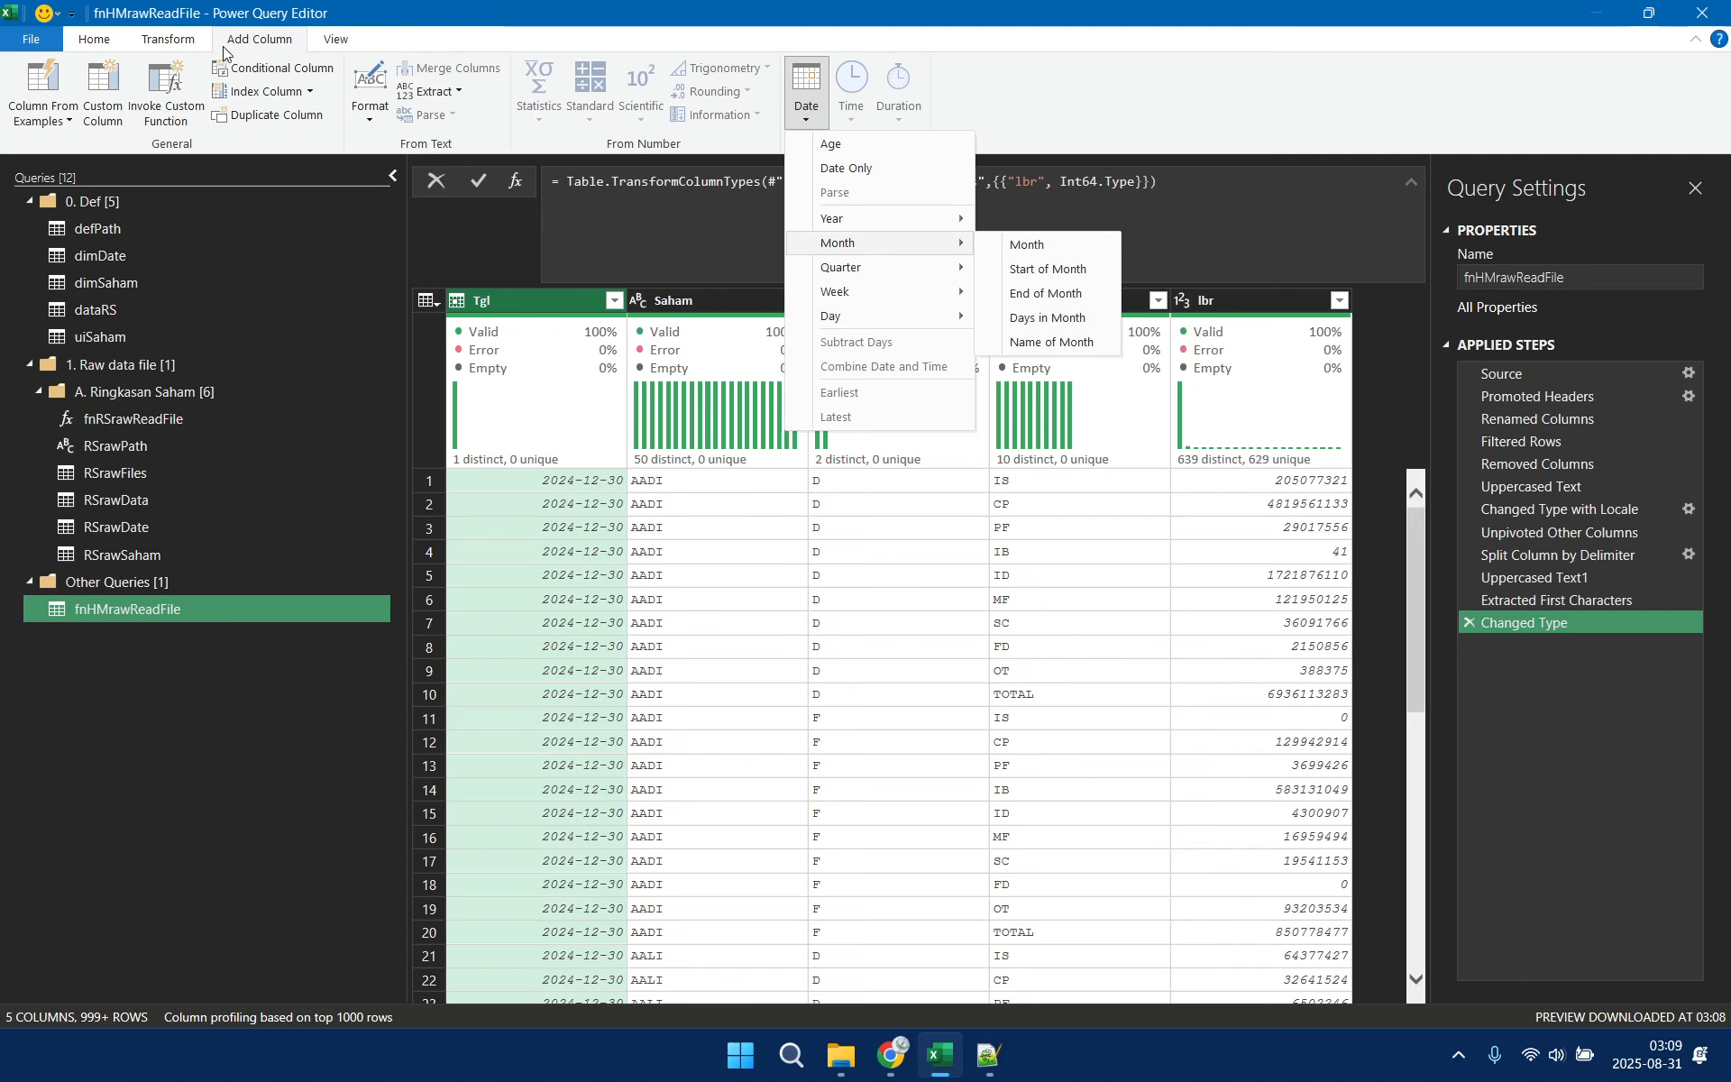
Add a custom column named ym with the formula Date.AddMonths([Tgl],1)
left_click(101, 123)
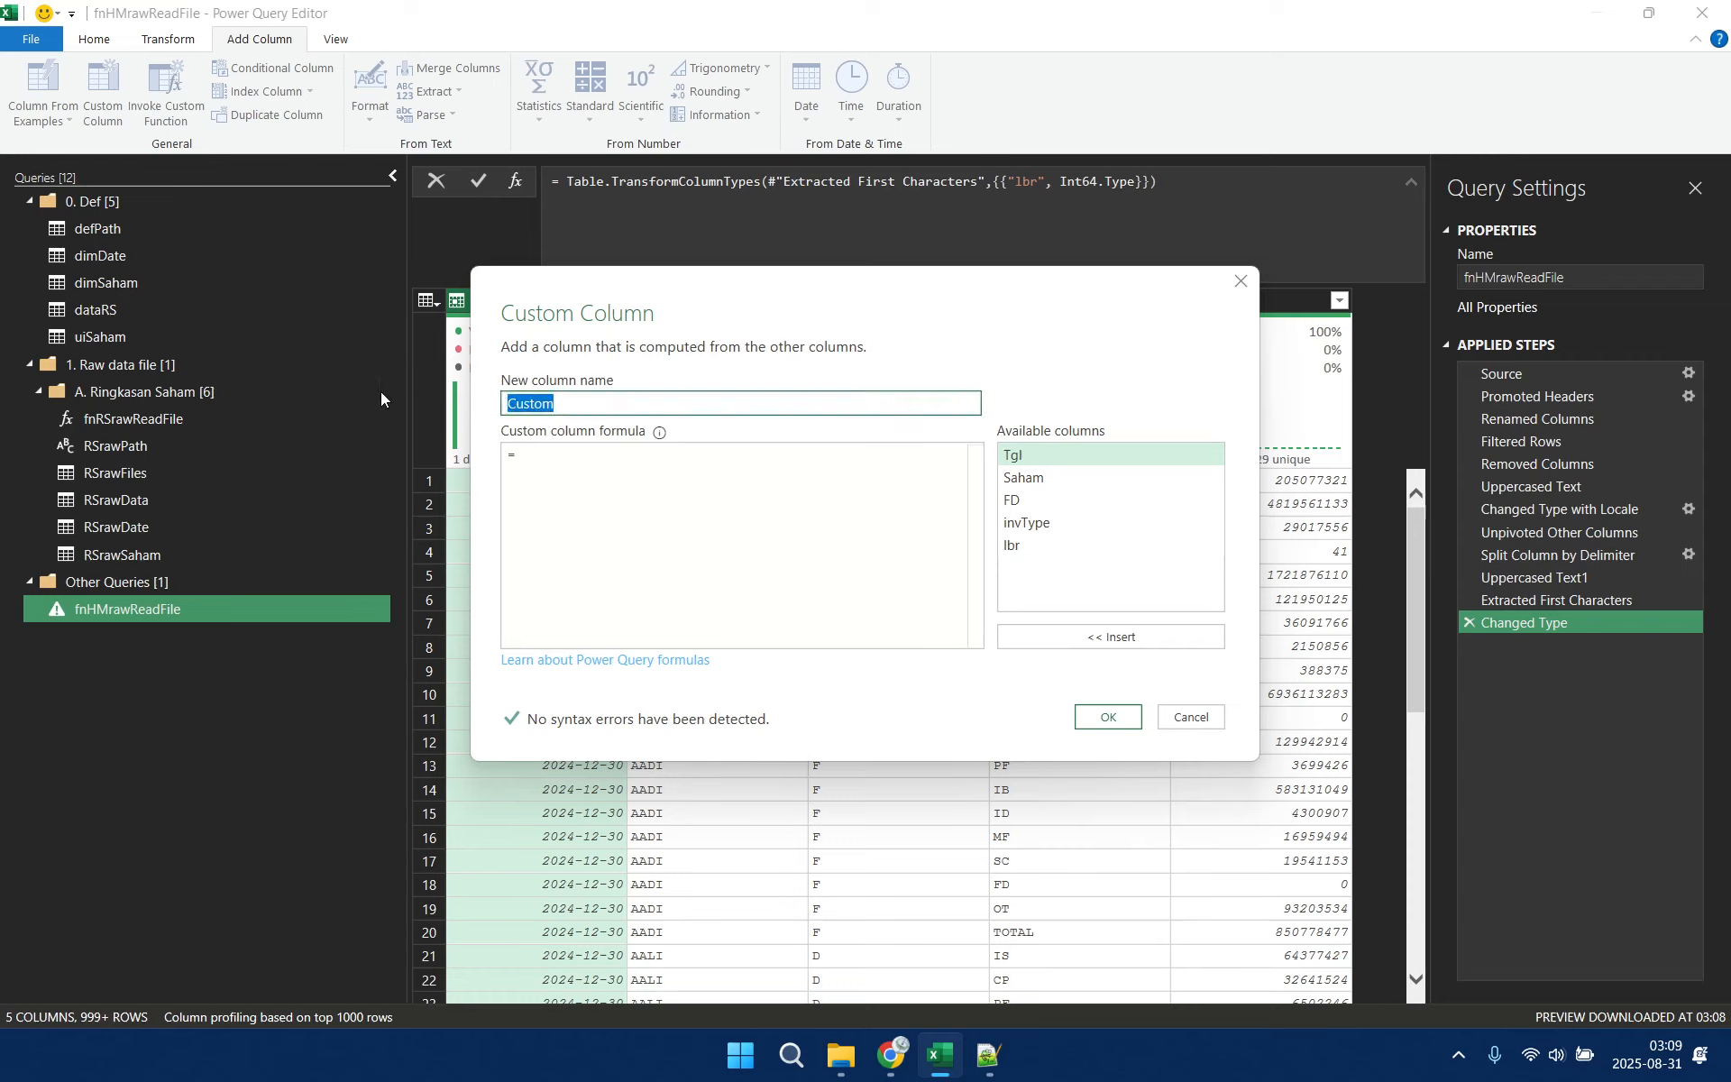
type("ym")
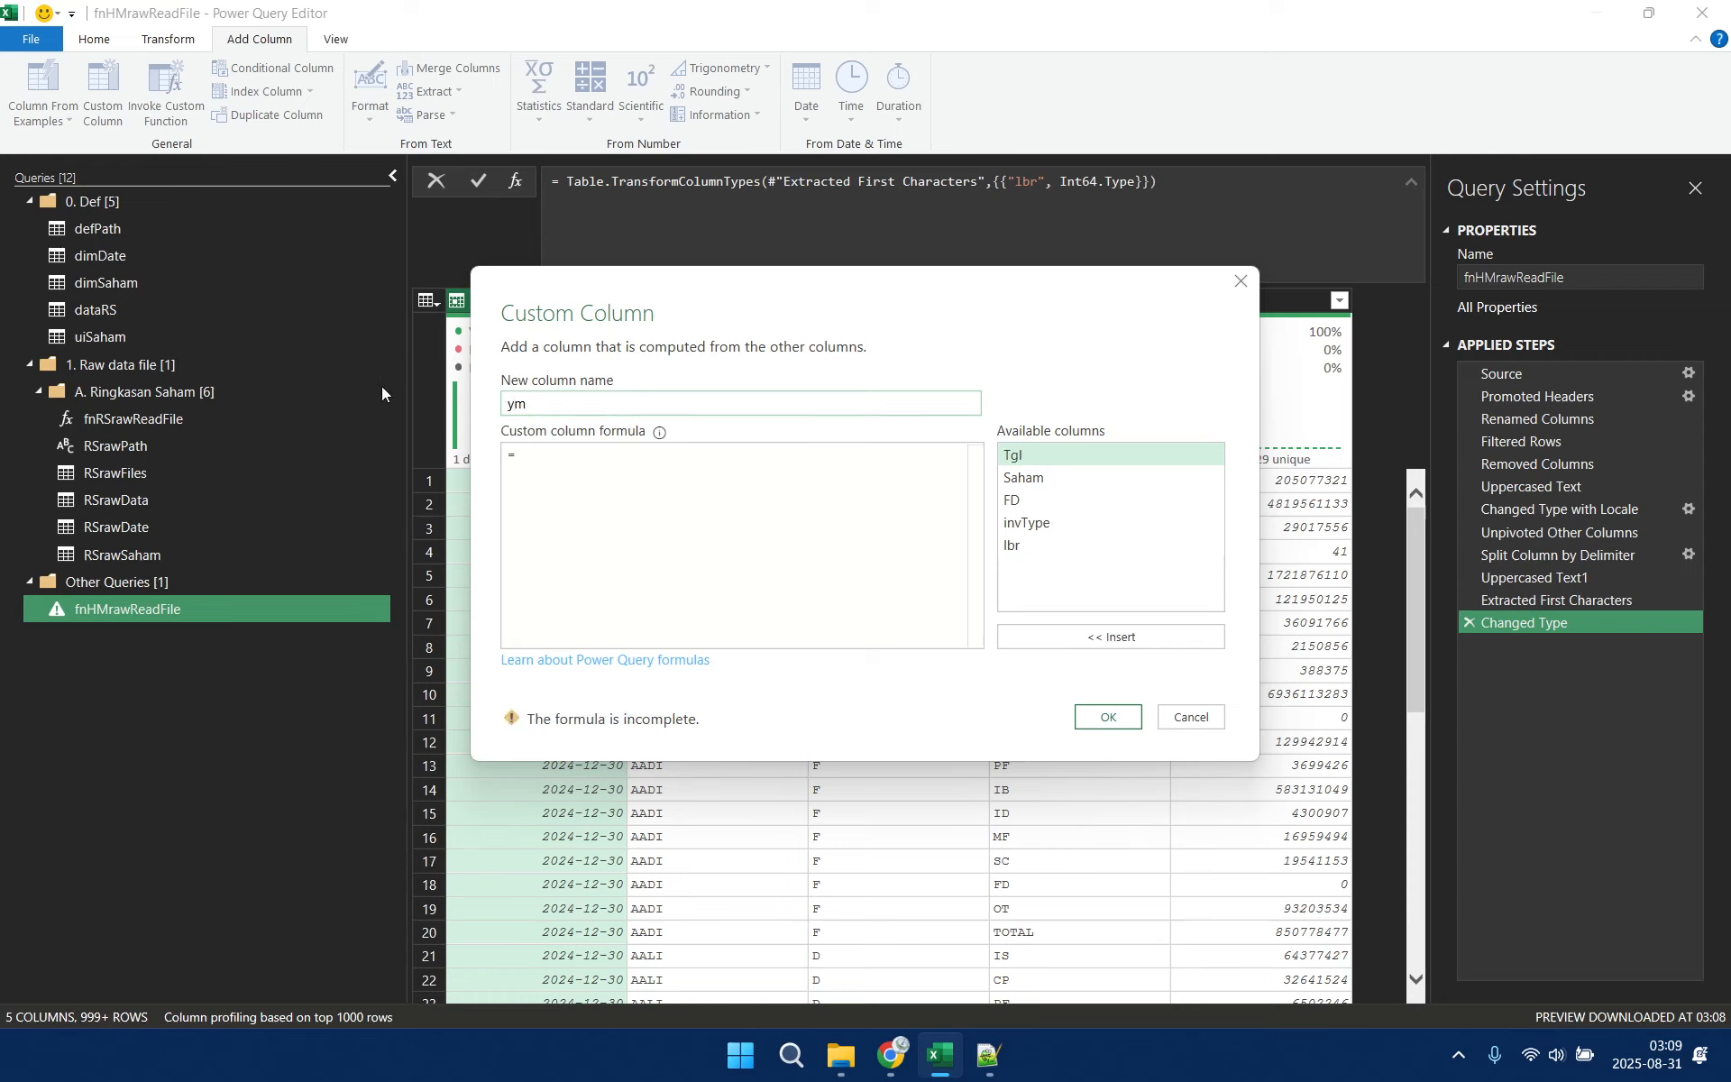
left_click(561, 455)
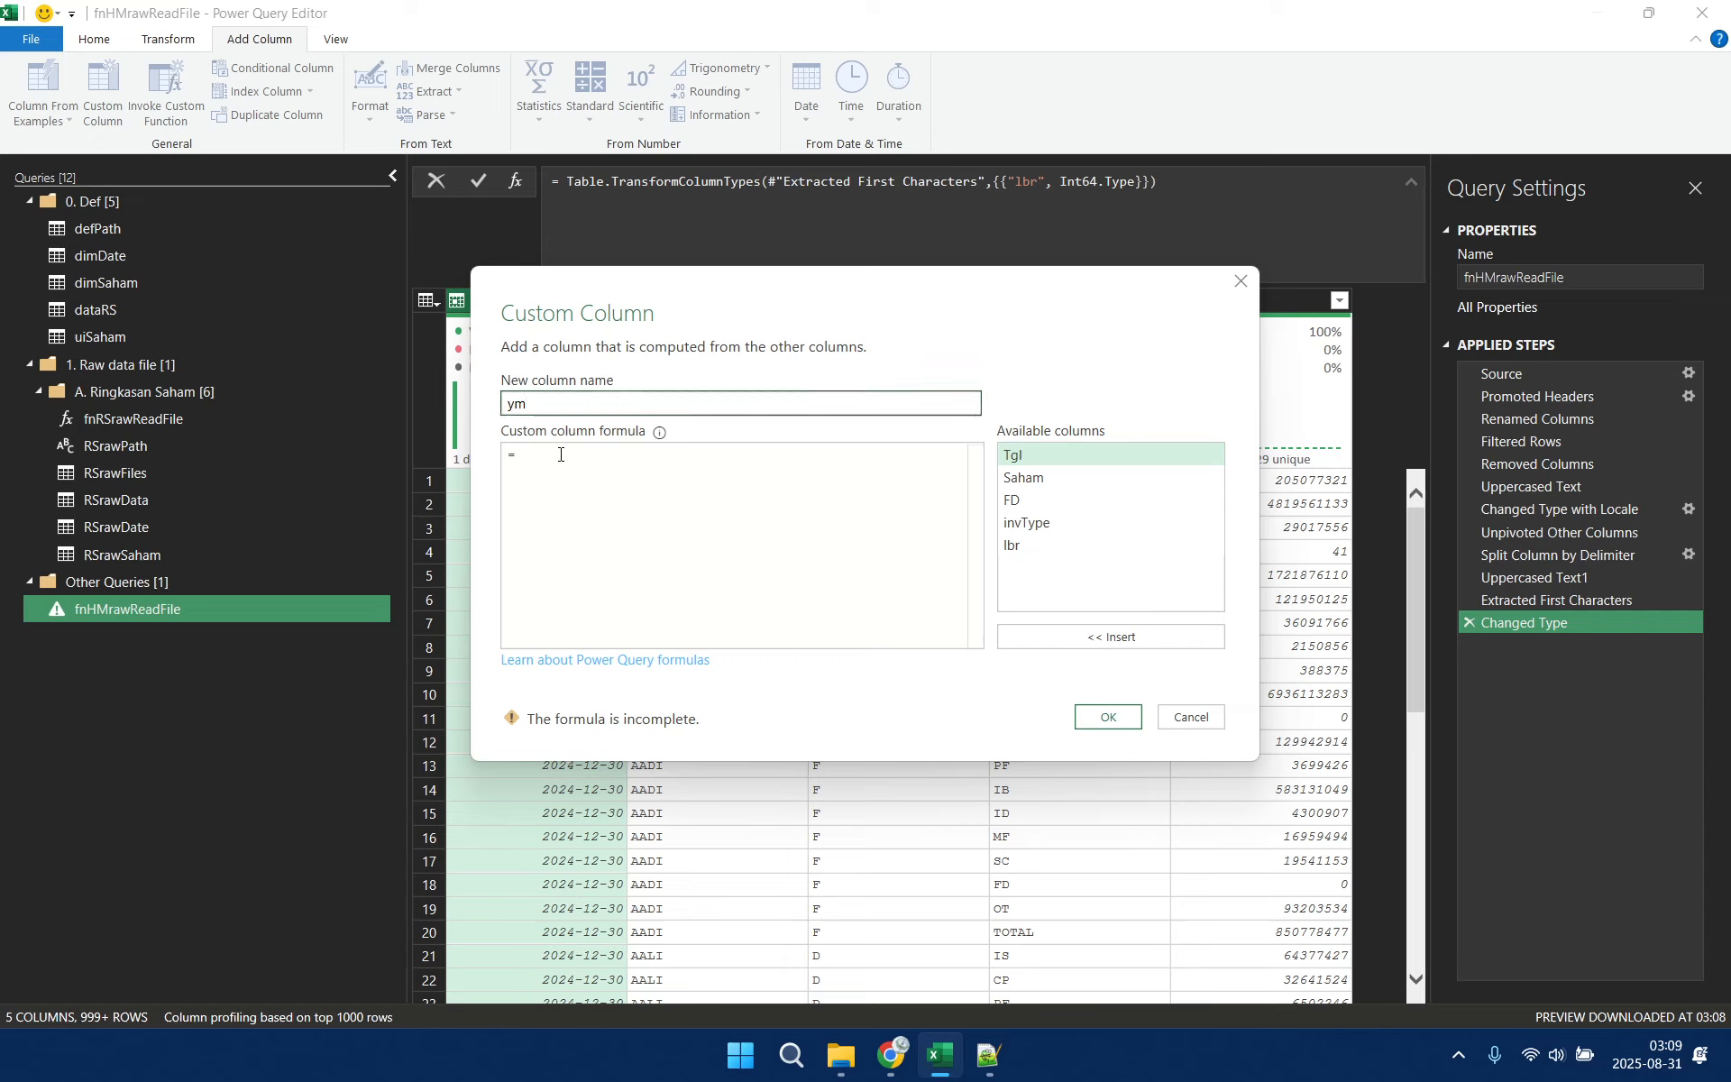
type("Date")
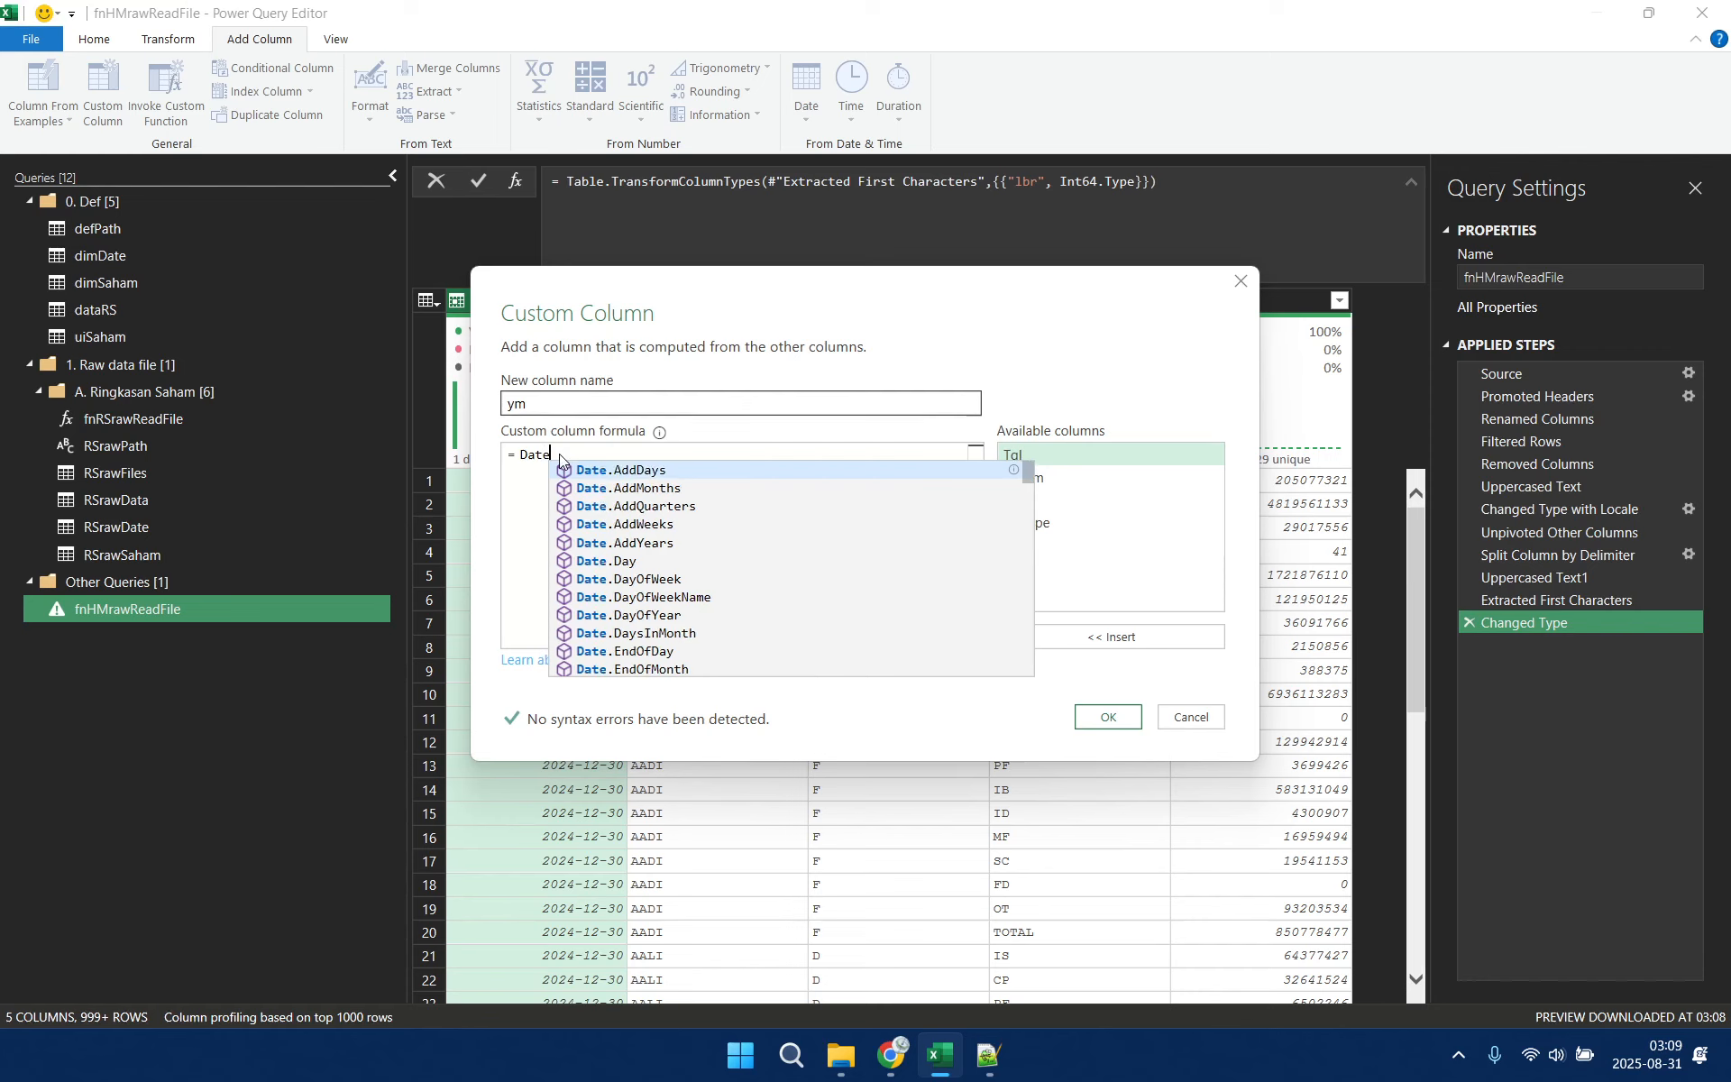
type(".Add")
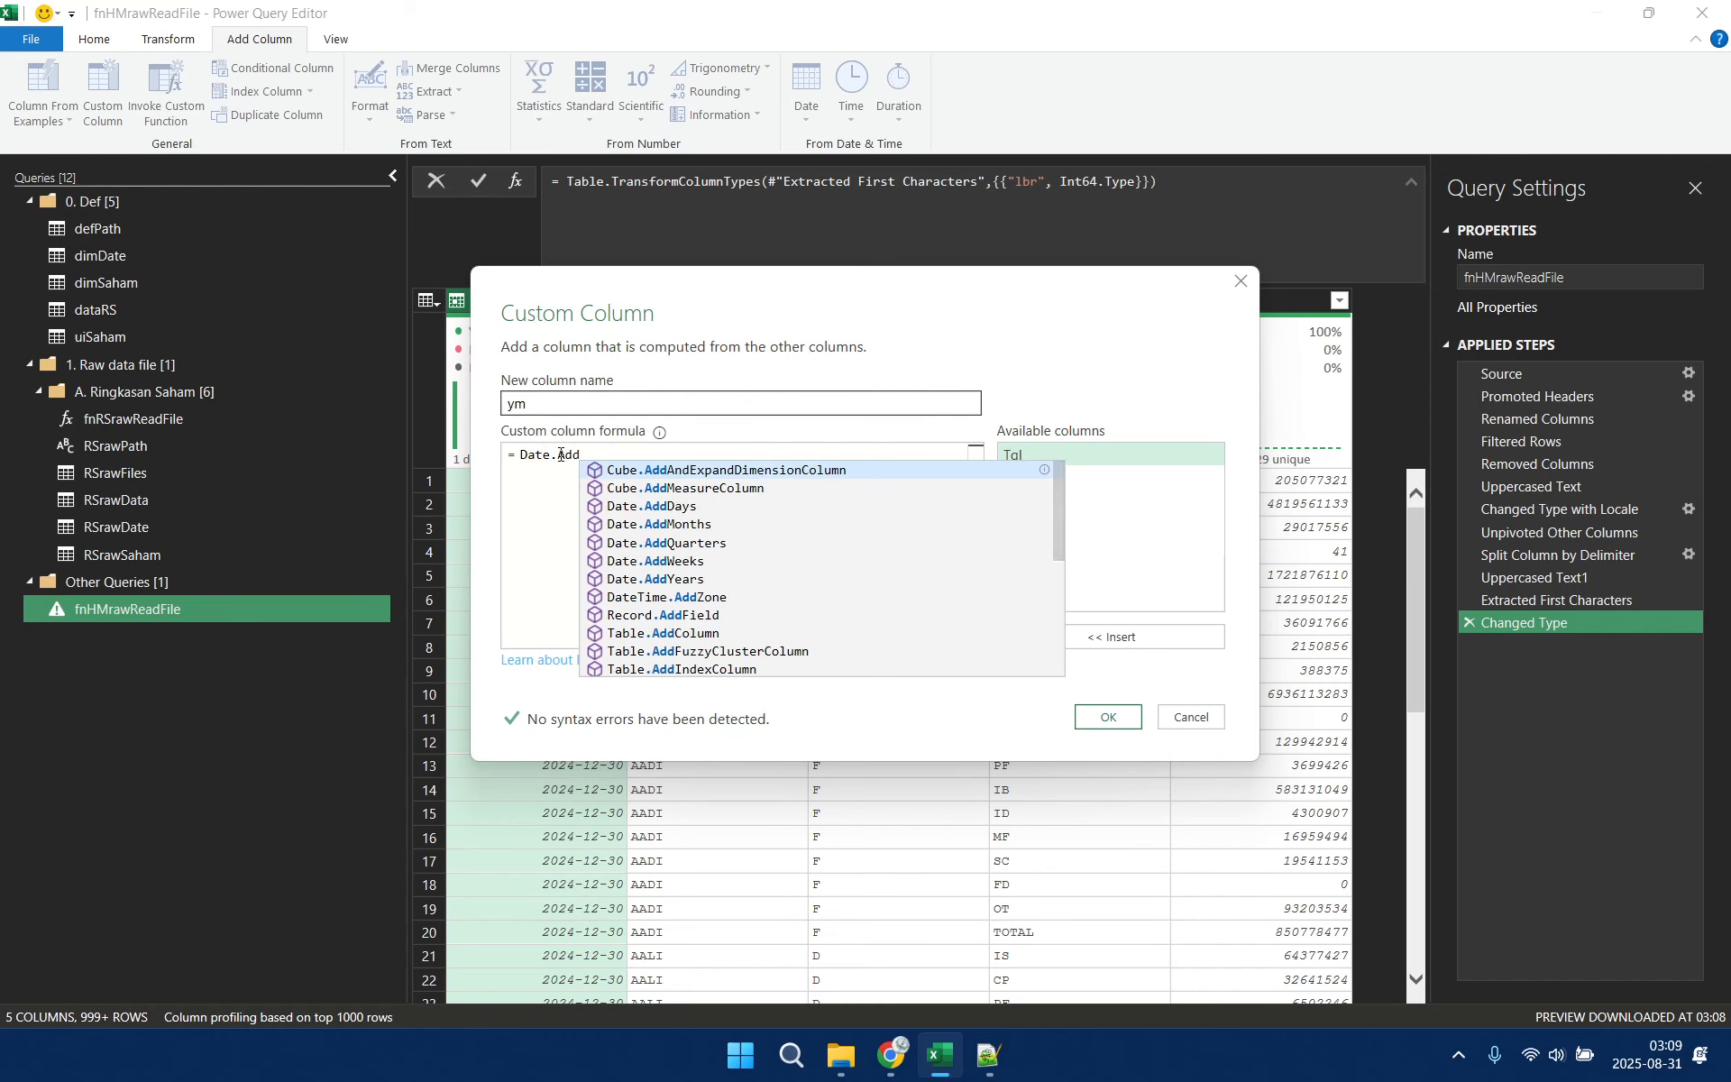
key("Down")
key("Down")
key("Down")
key("Tab")
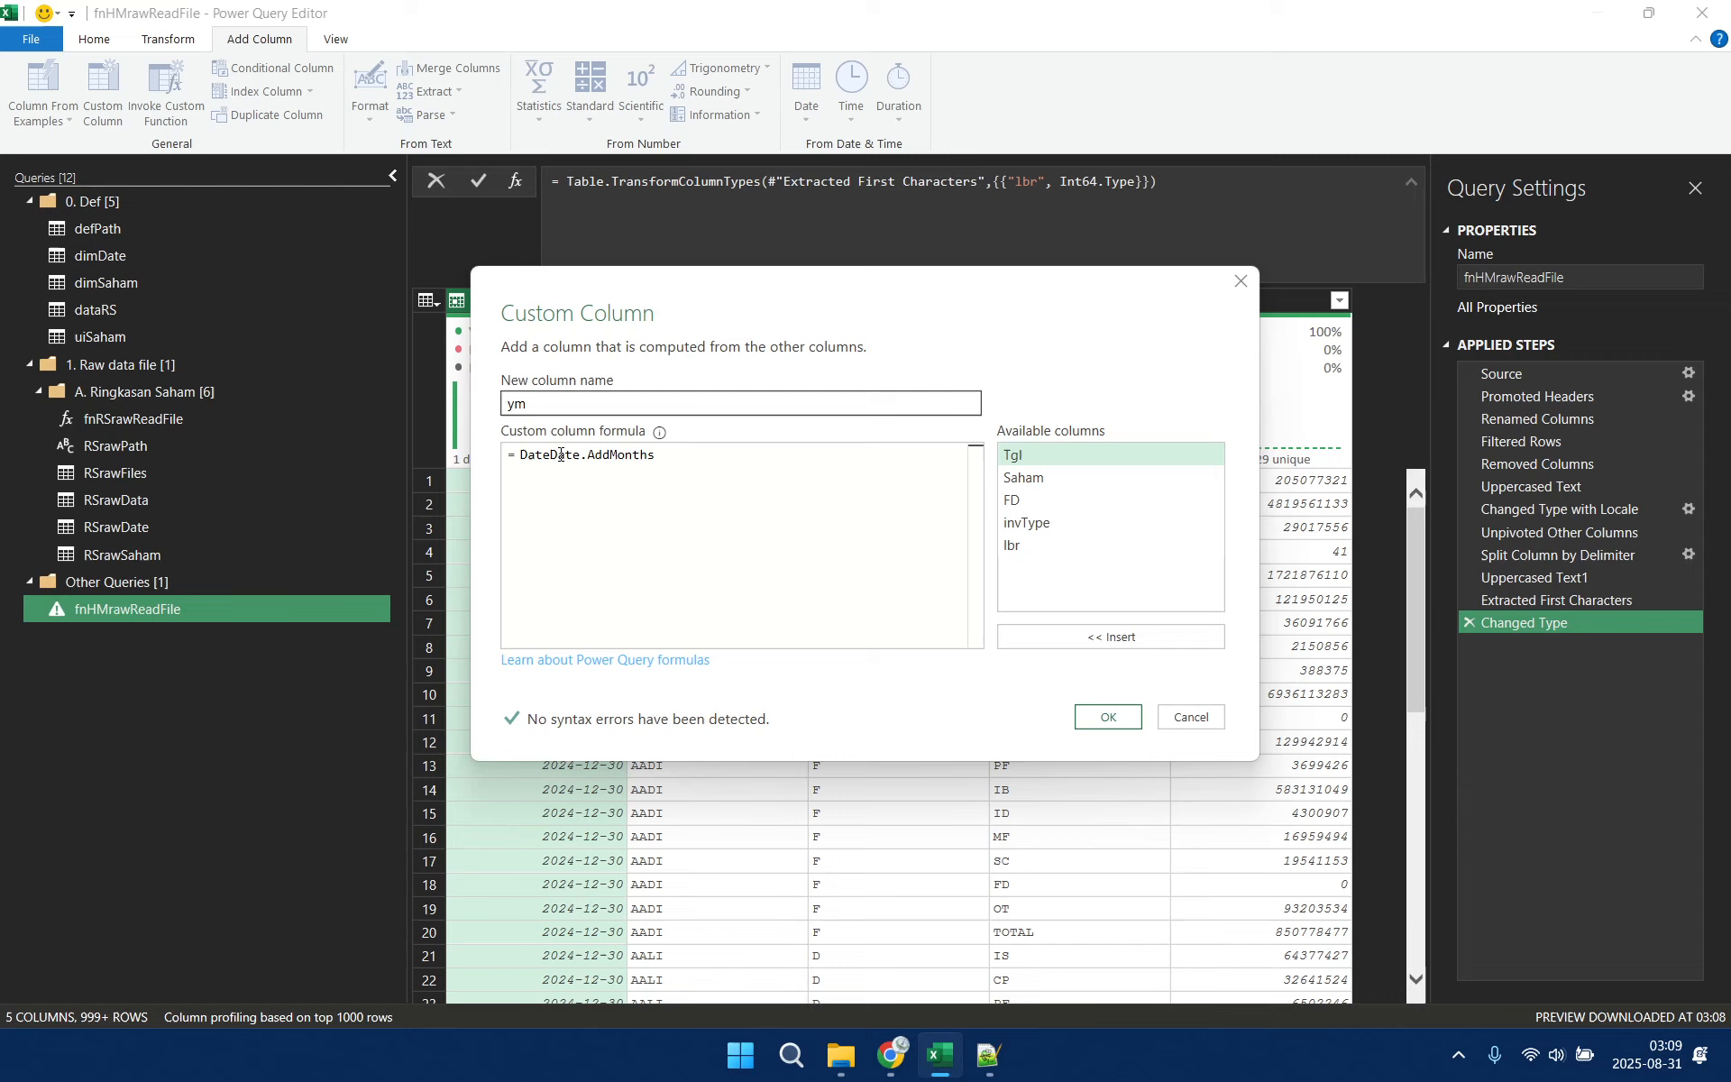
double_click(561, 454)
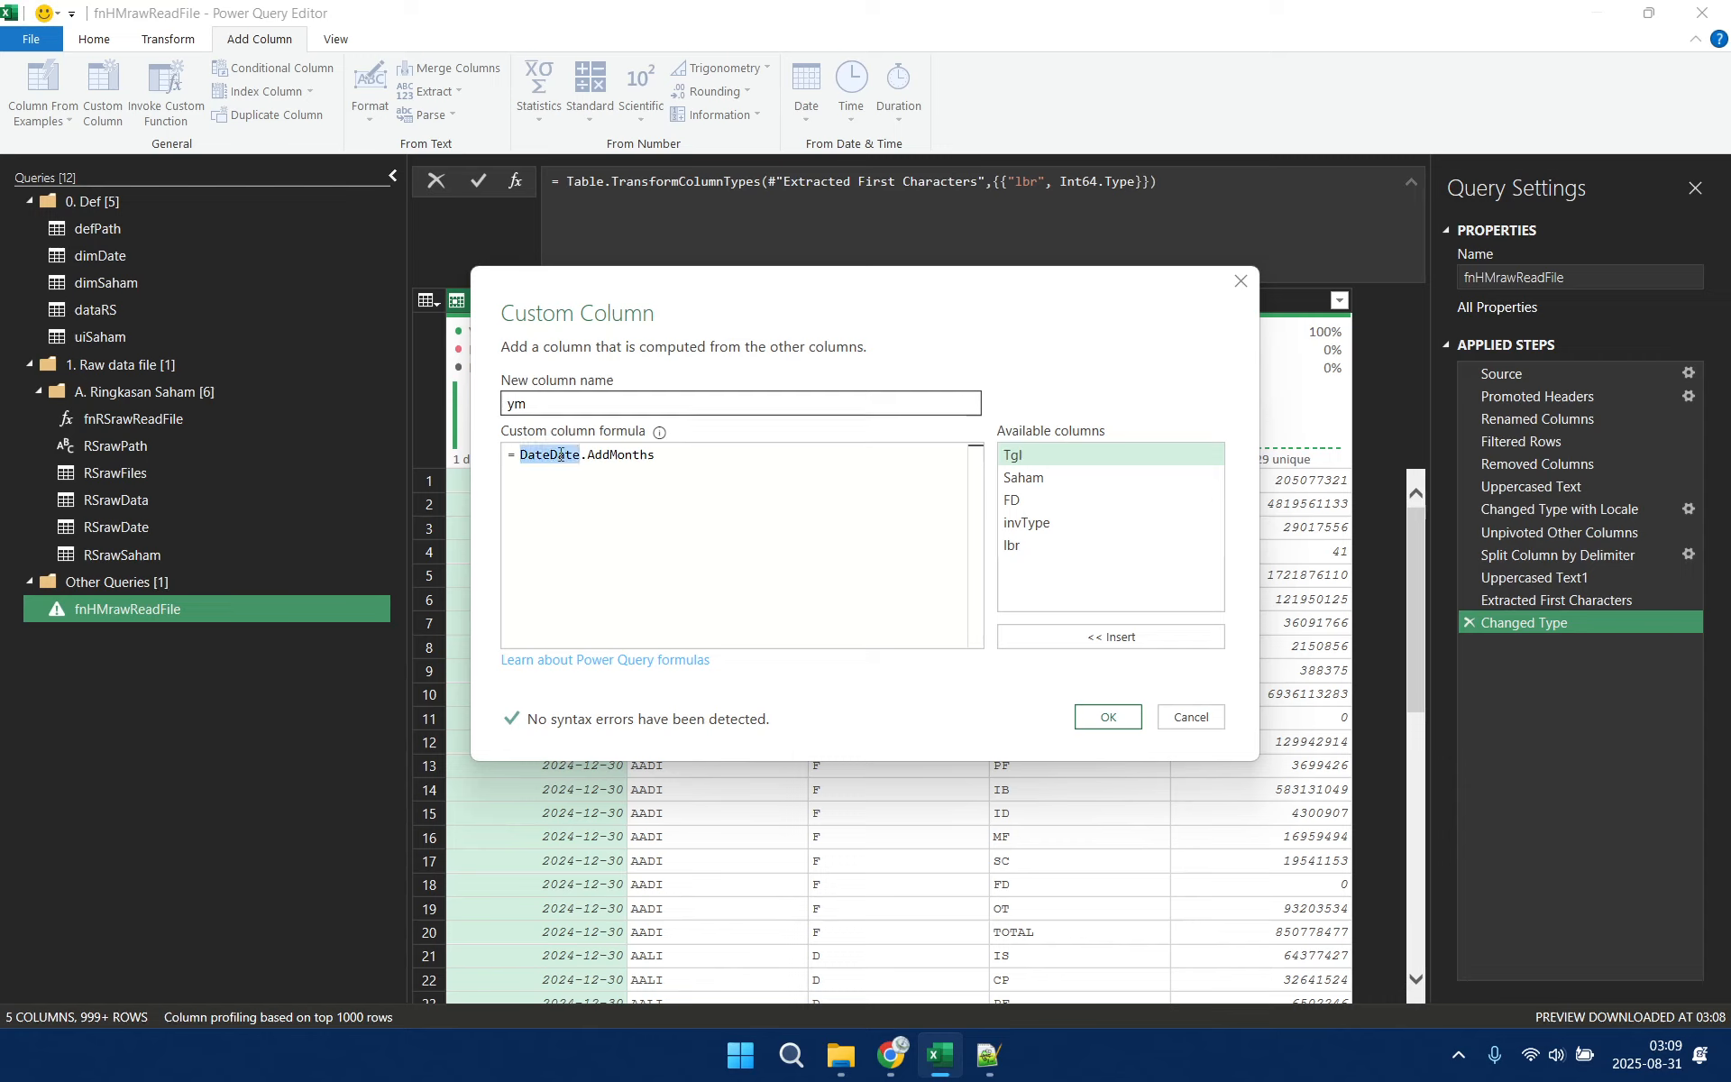
type("Date")
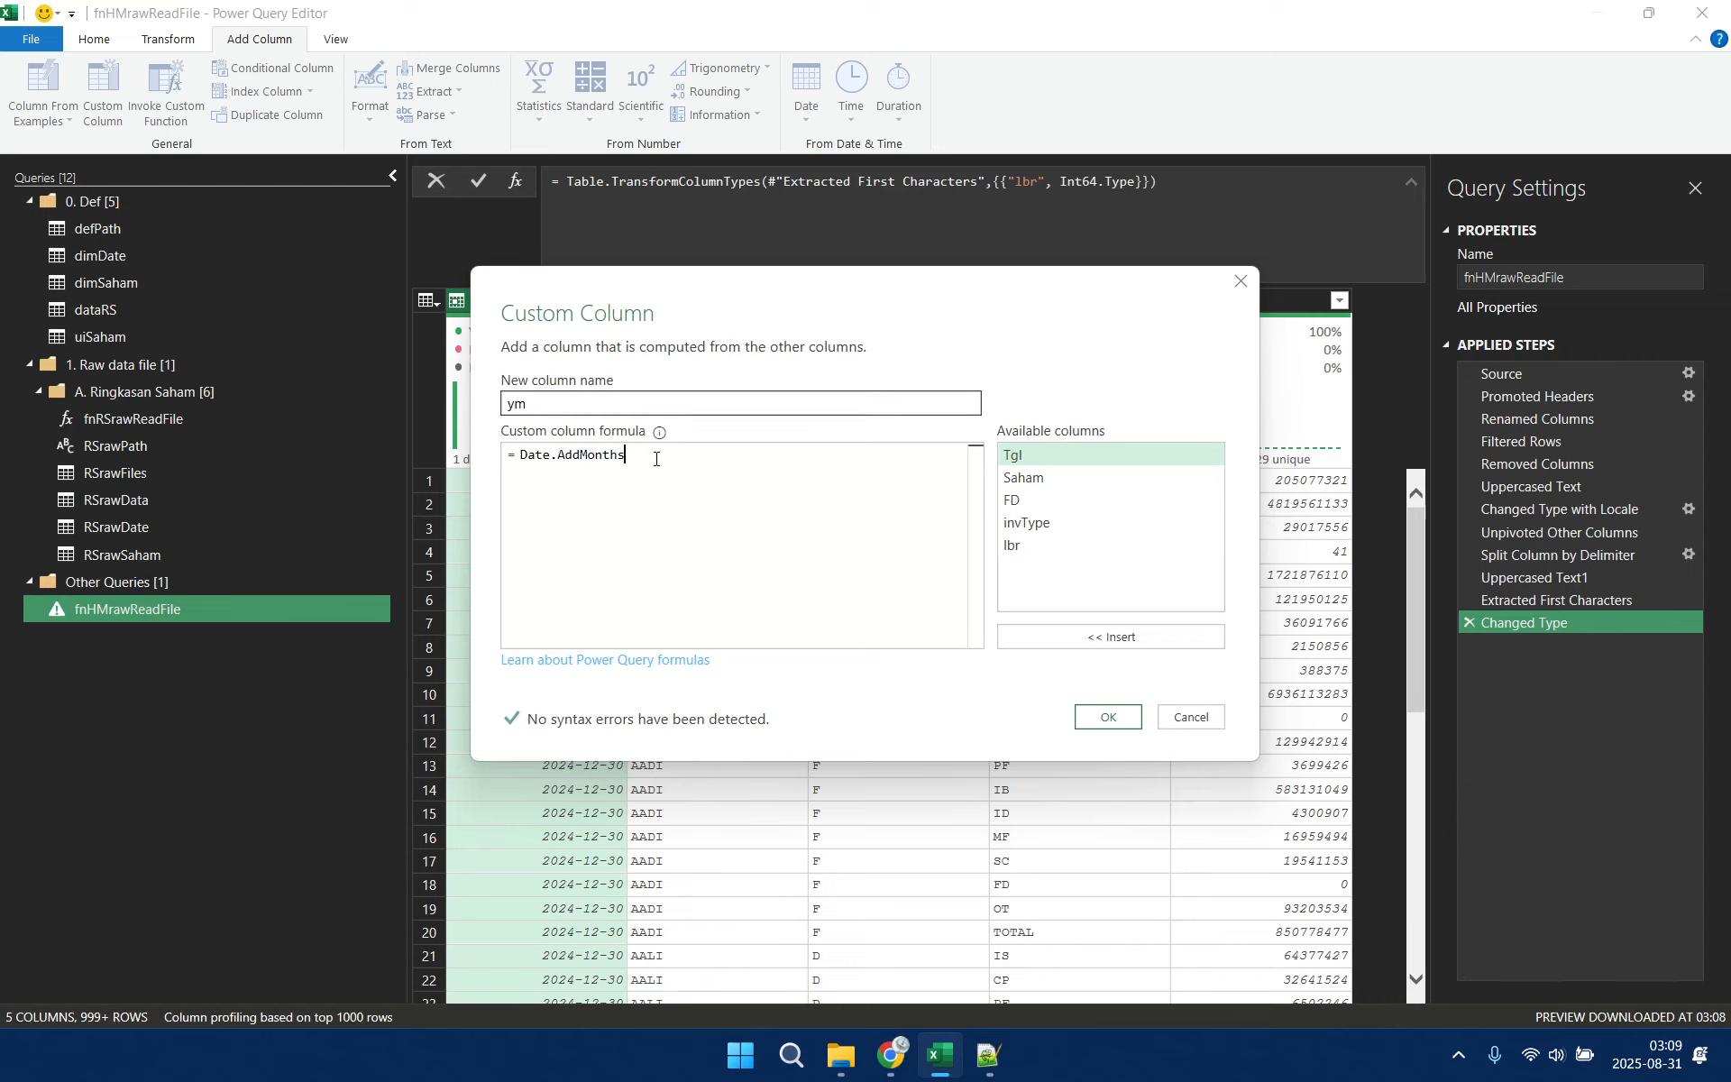
type("(")
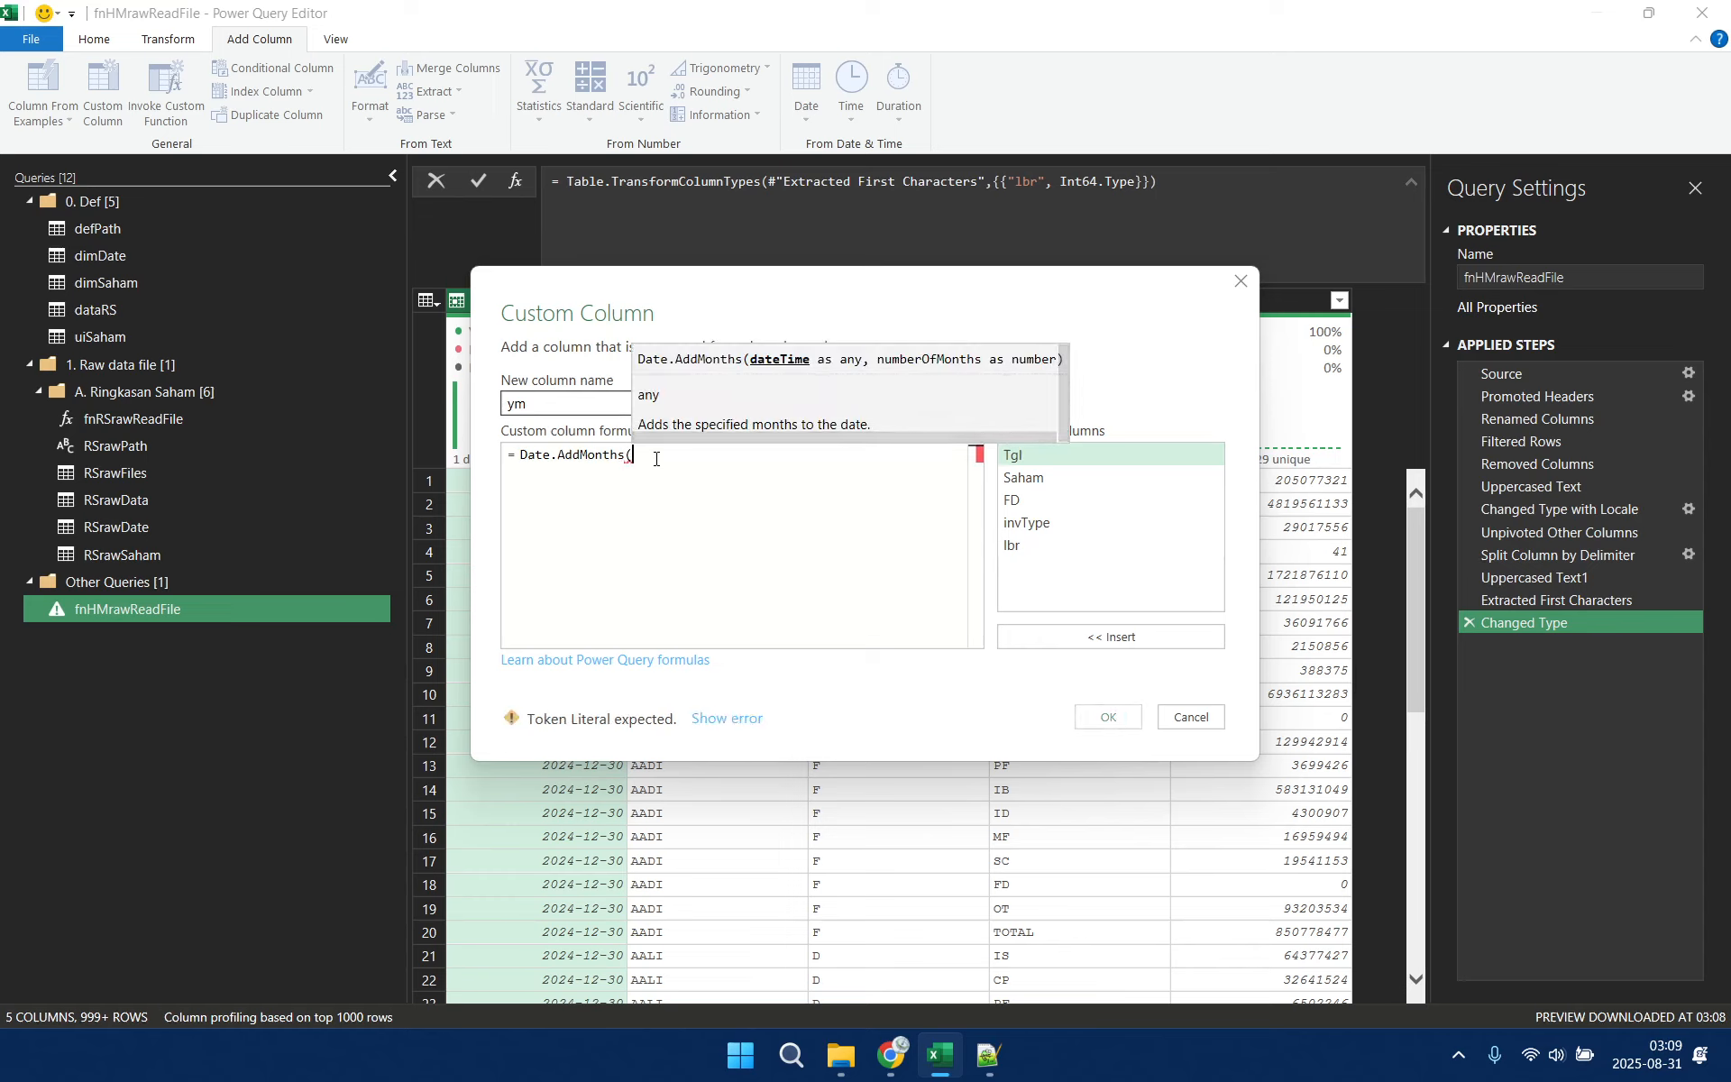
double_click(1116, 463)
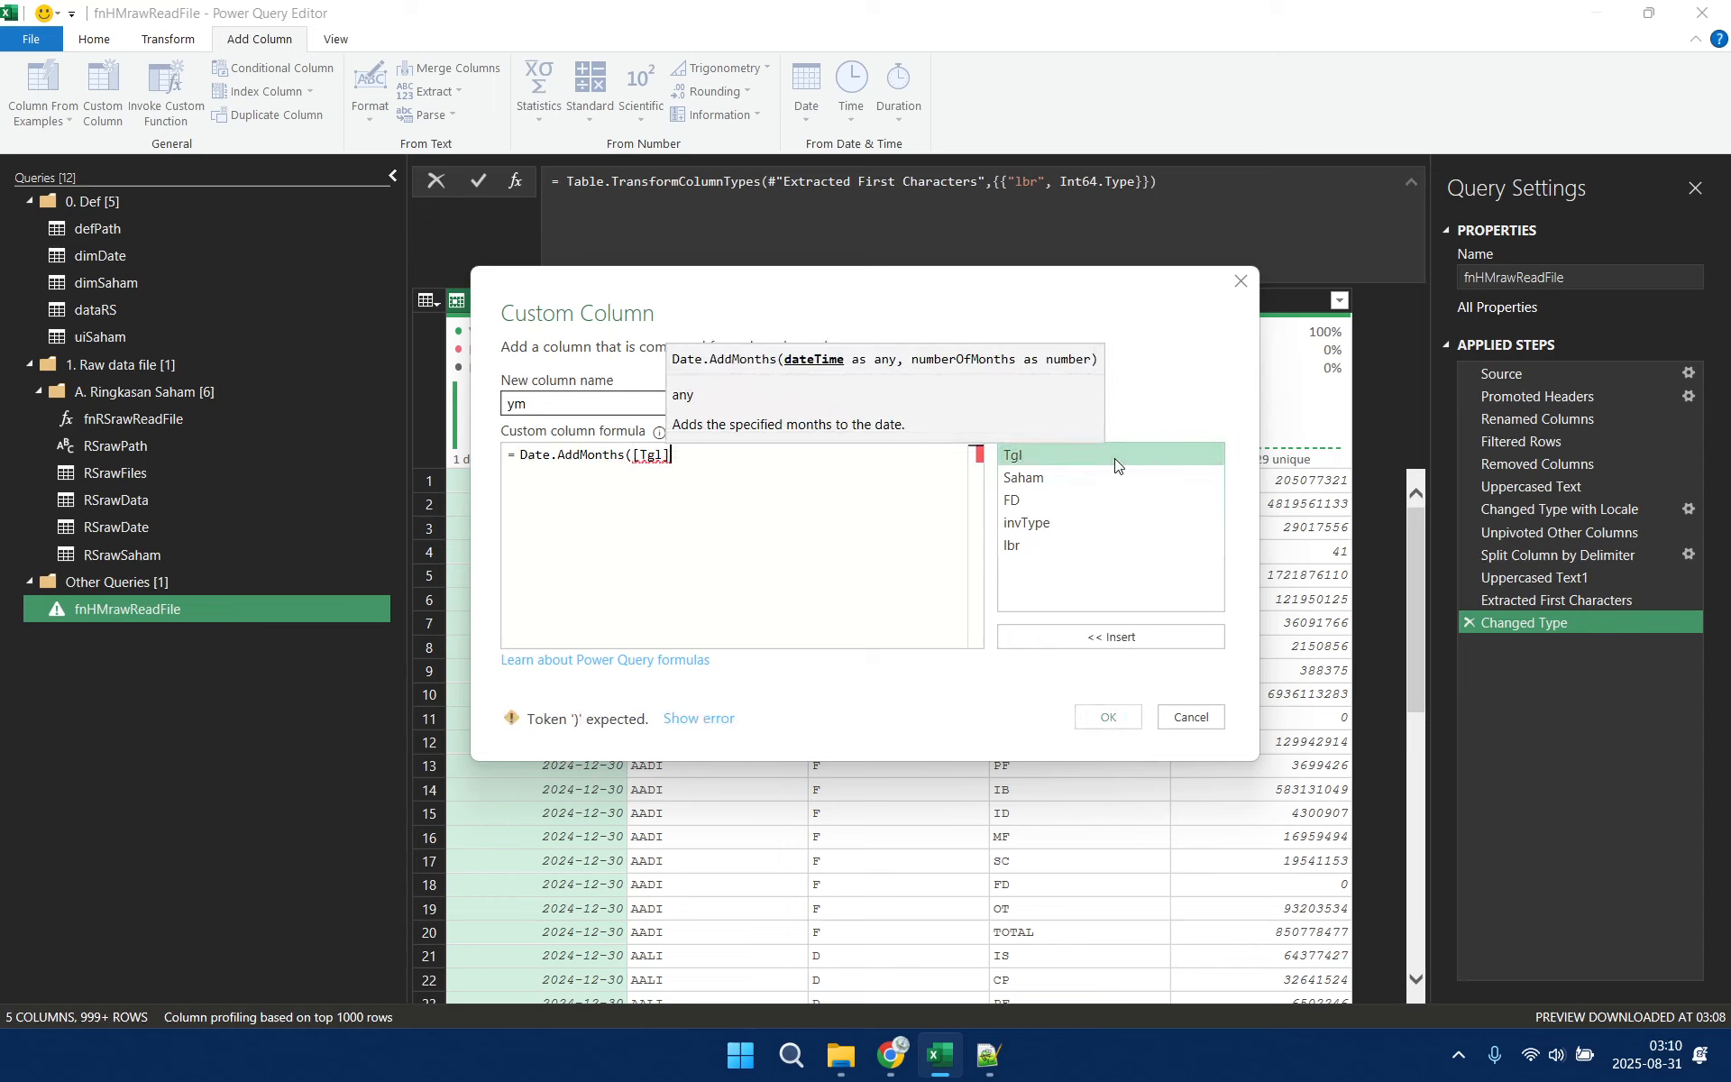
type(",1)")
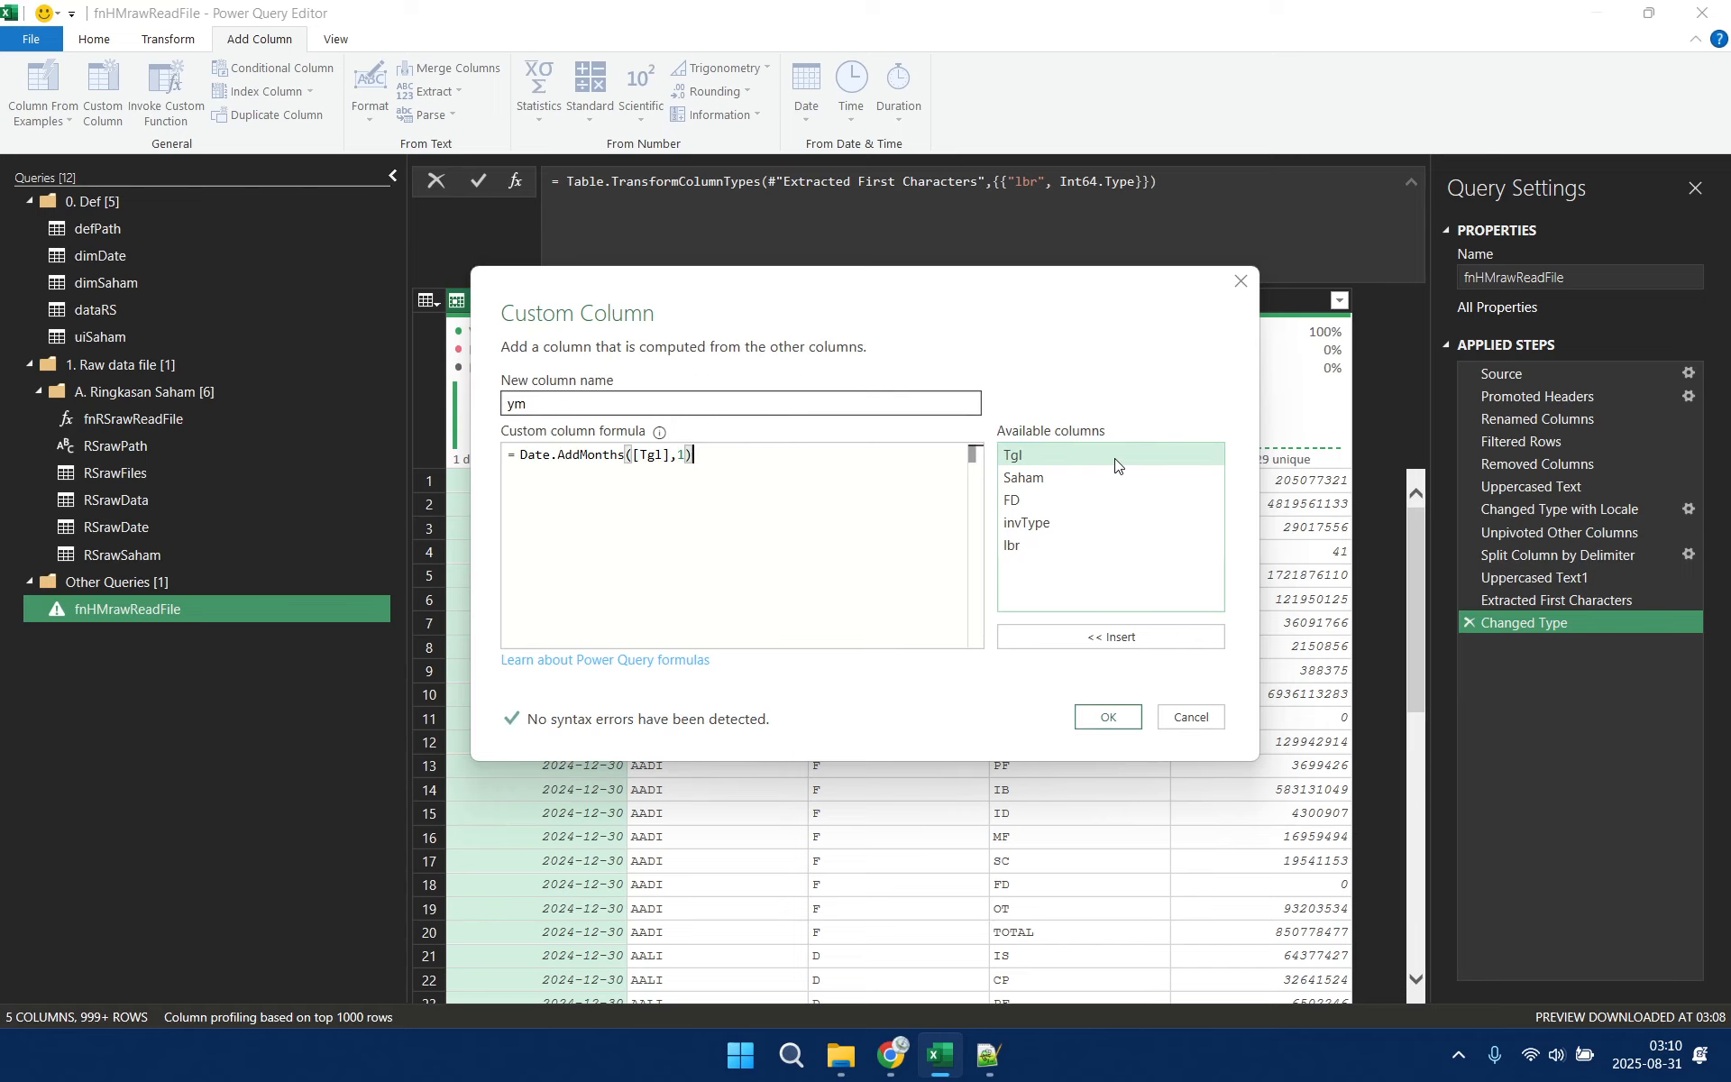
left_click(1114, 719)
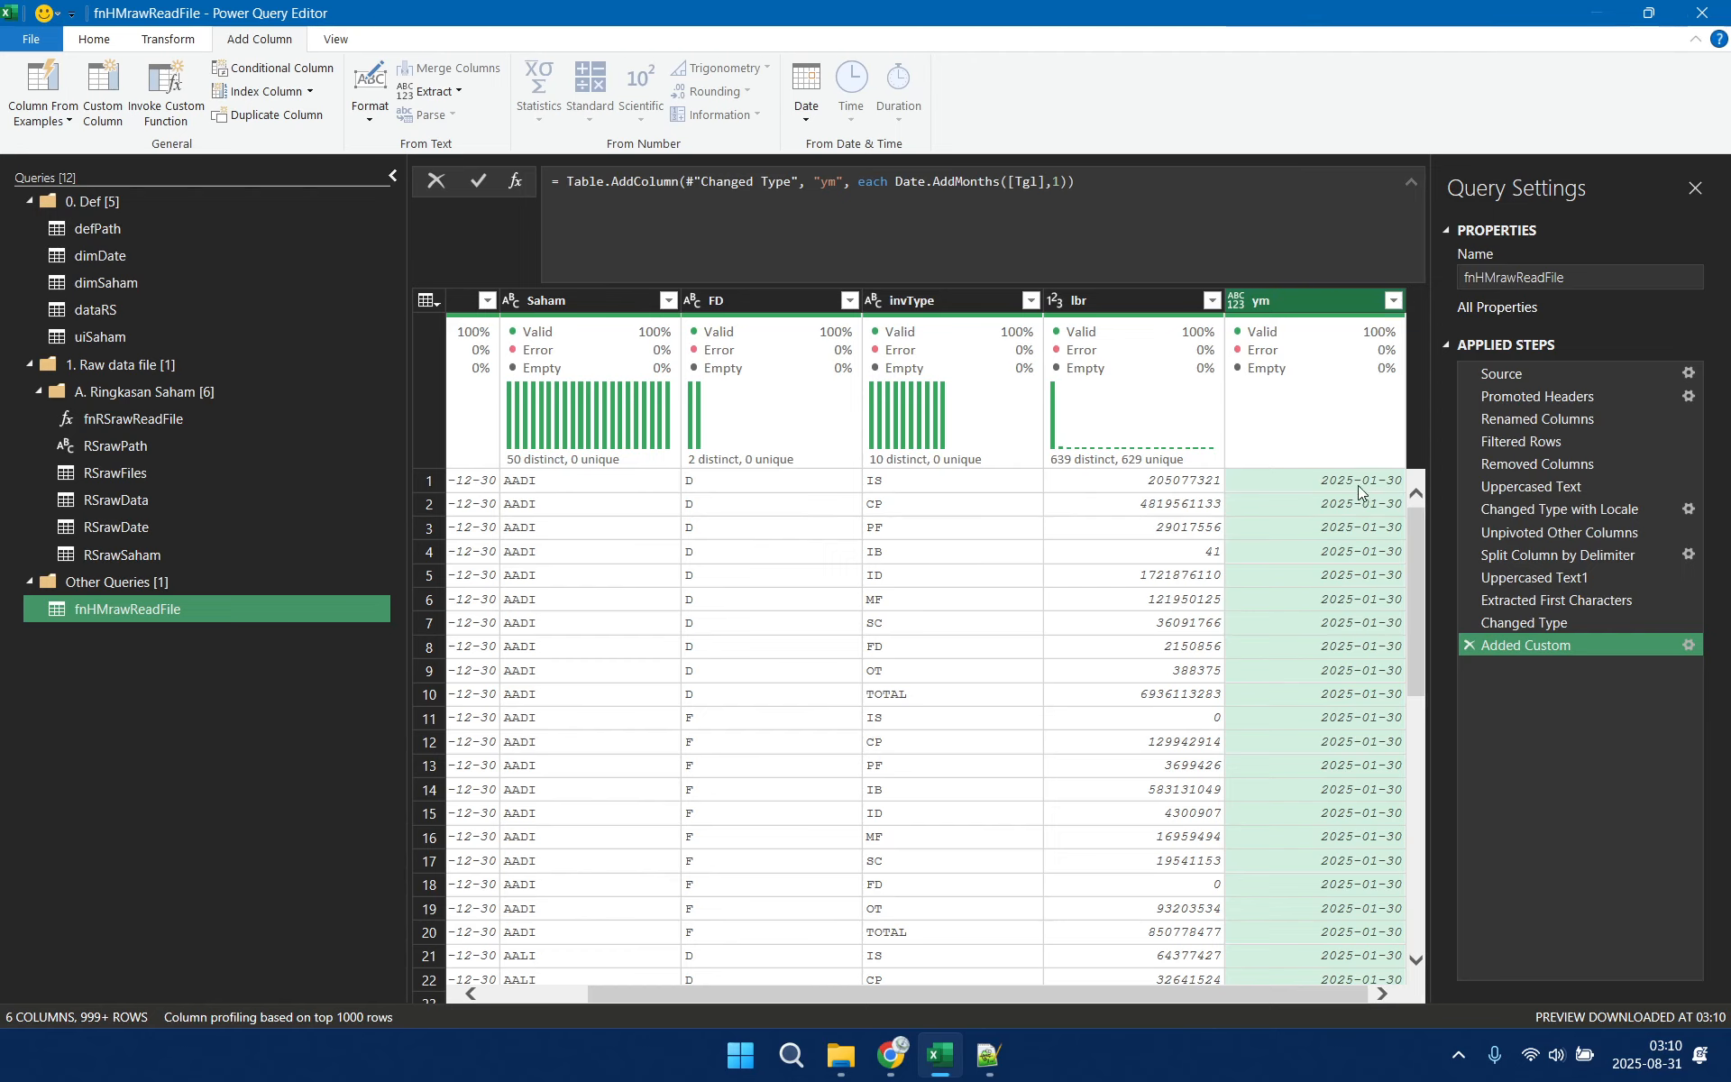
Wrap Date.AddMonths([Tgl],1) in the ym column's formula with Date.ToText, using the format "yyyyMM"
left_click(898, 181)
type("Date")
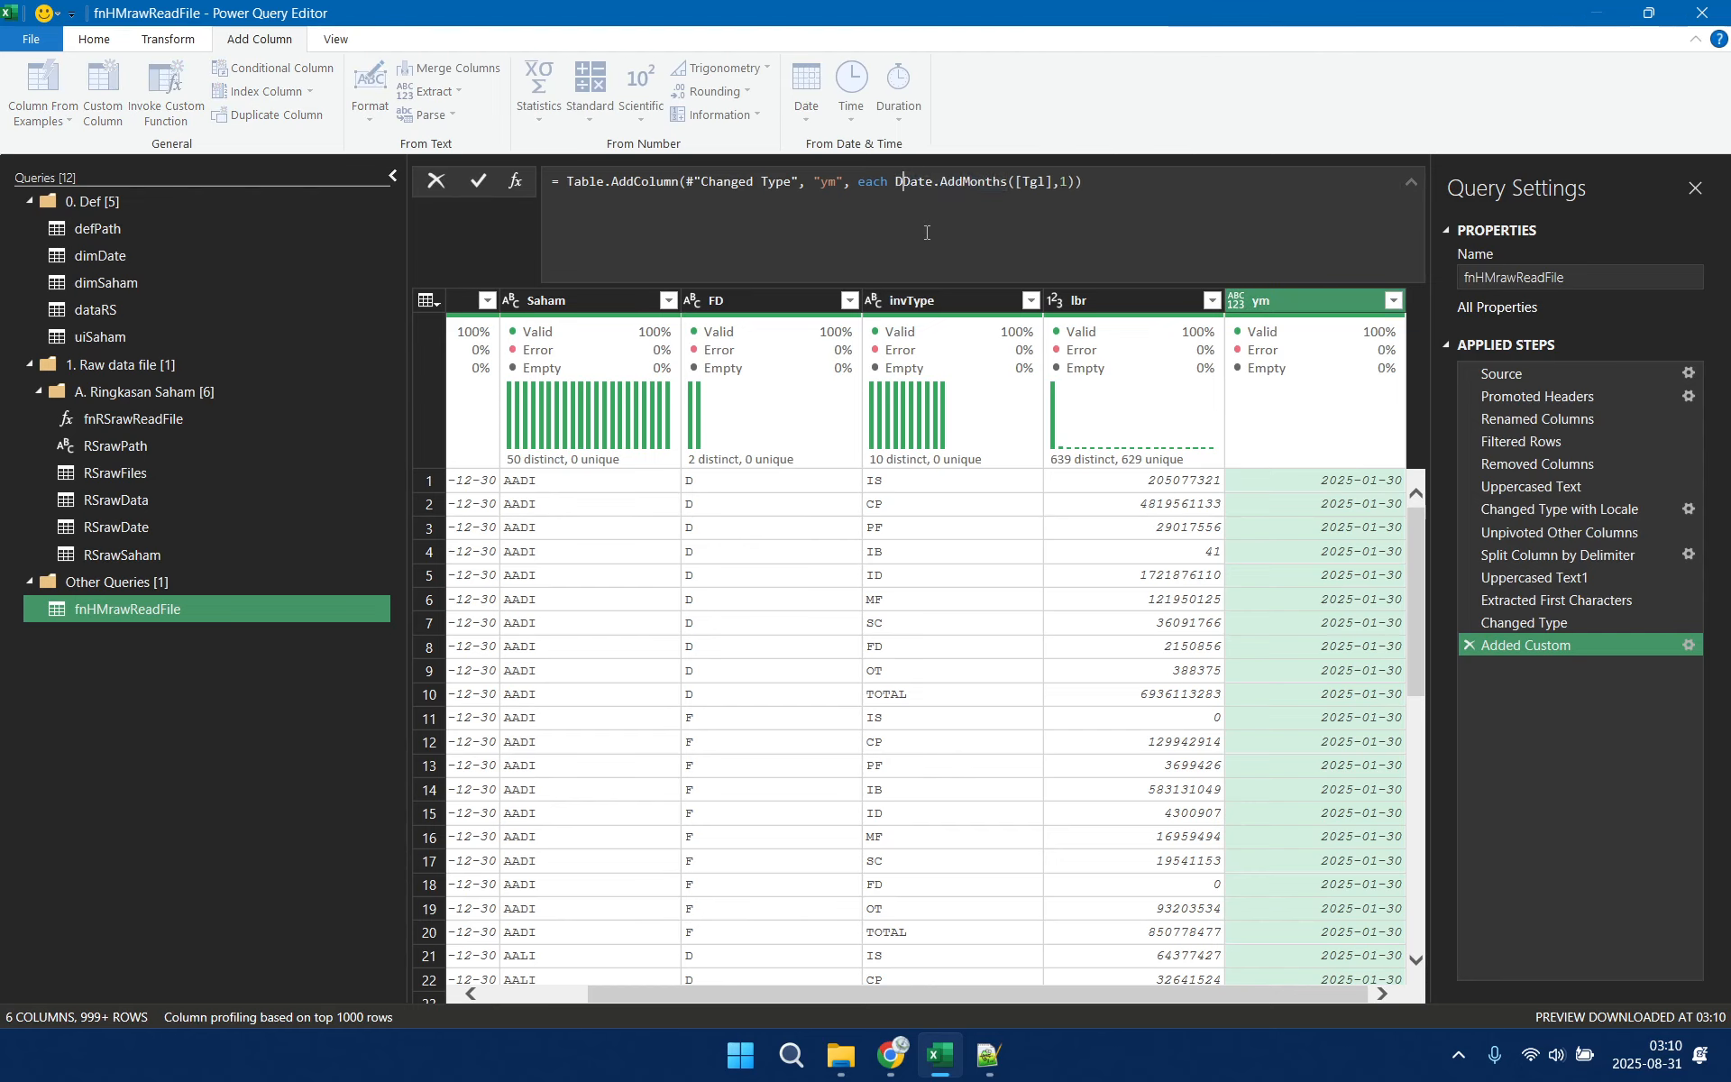
type(".")
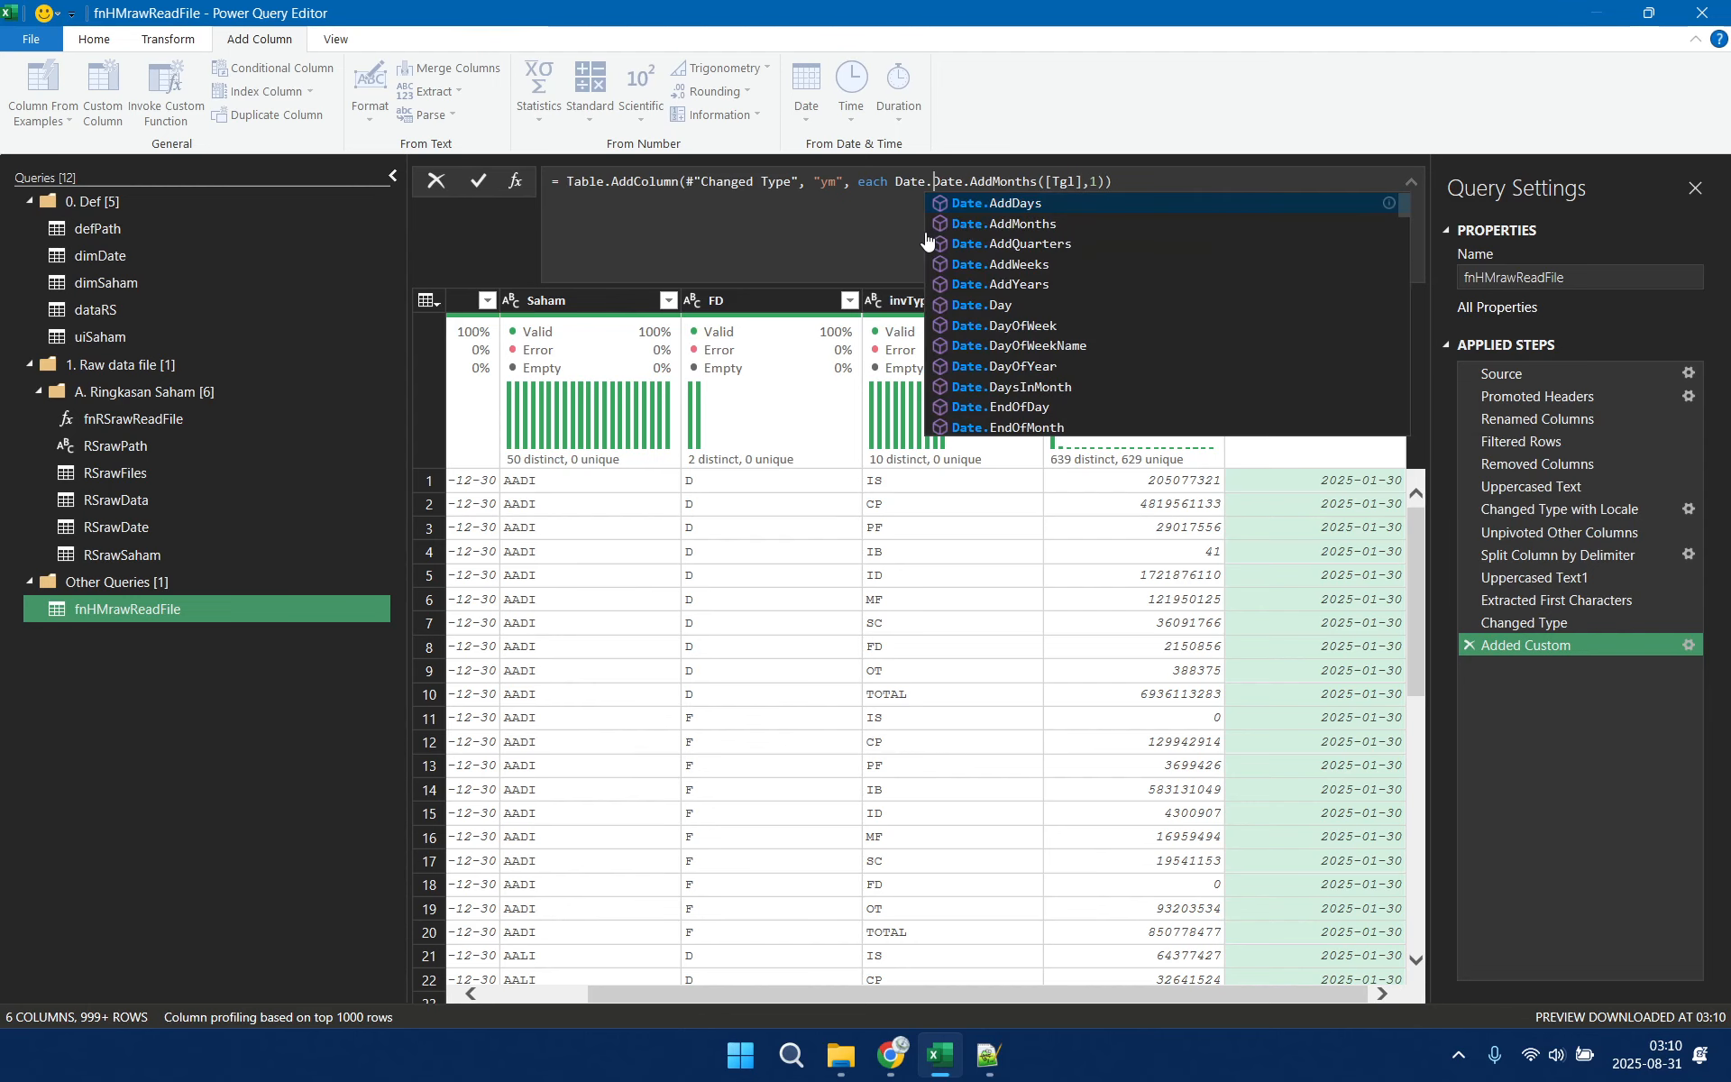
type("To")
type("Text")
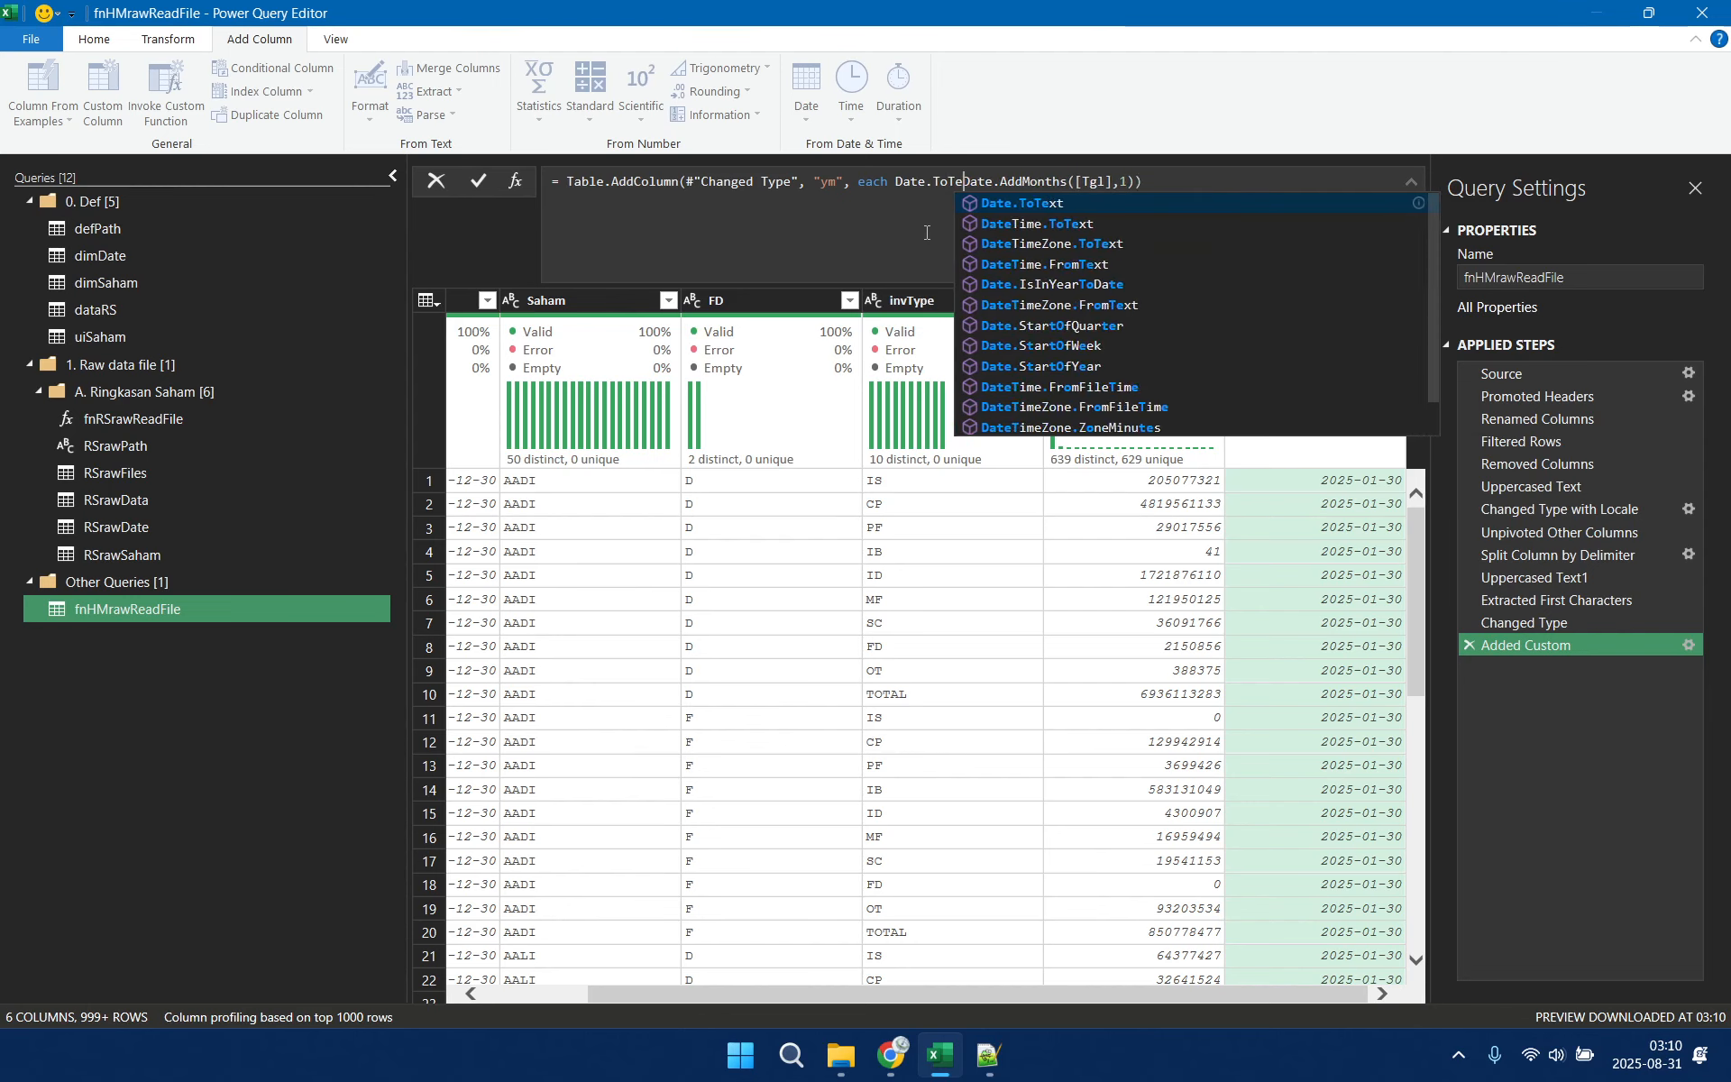
type("(")
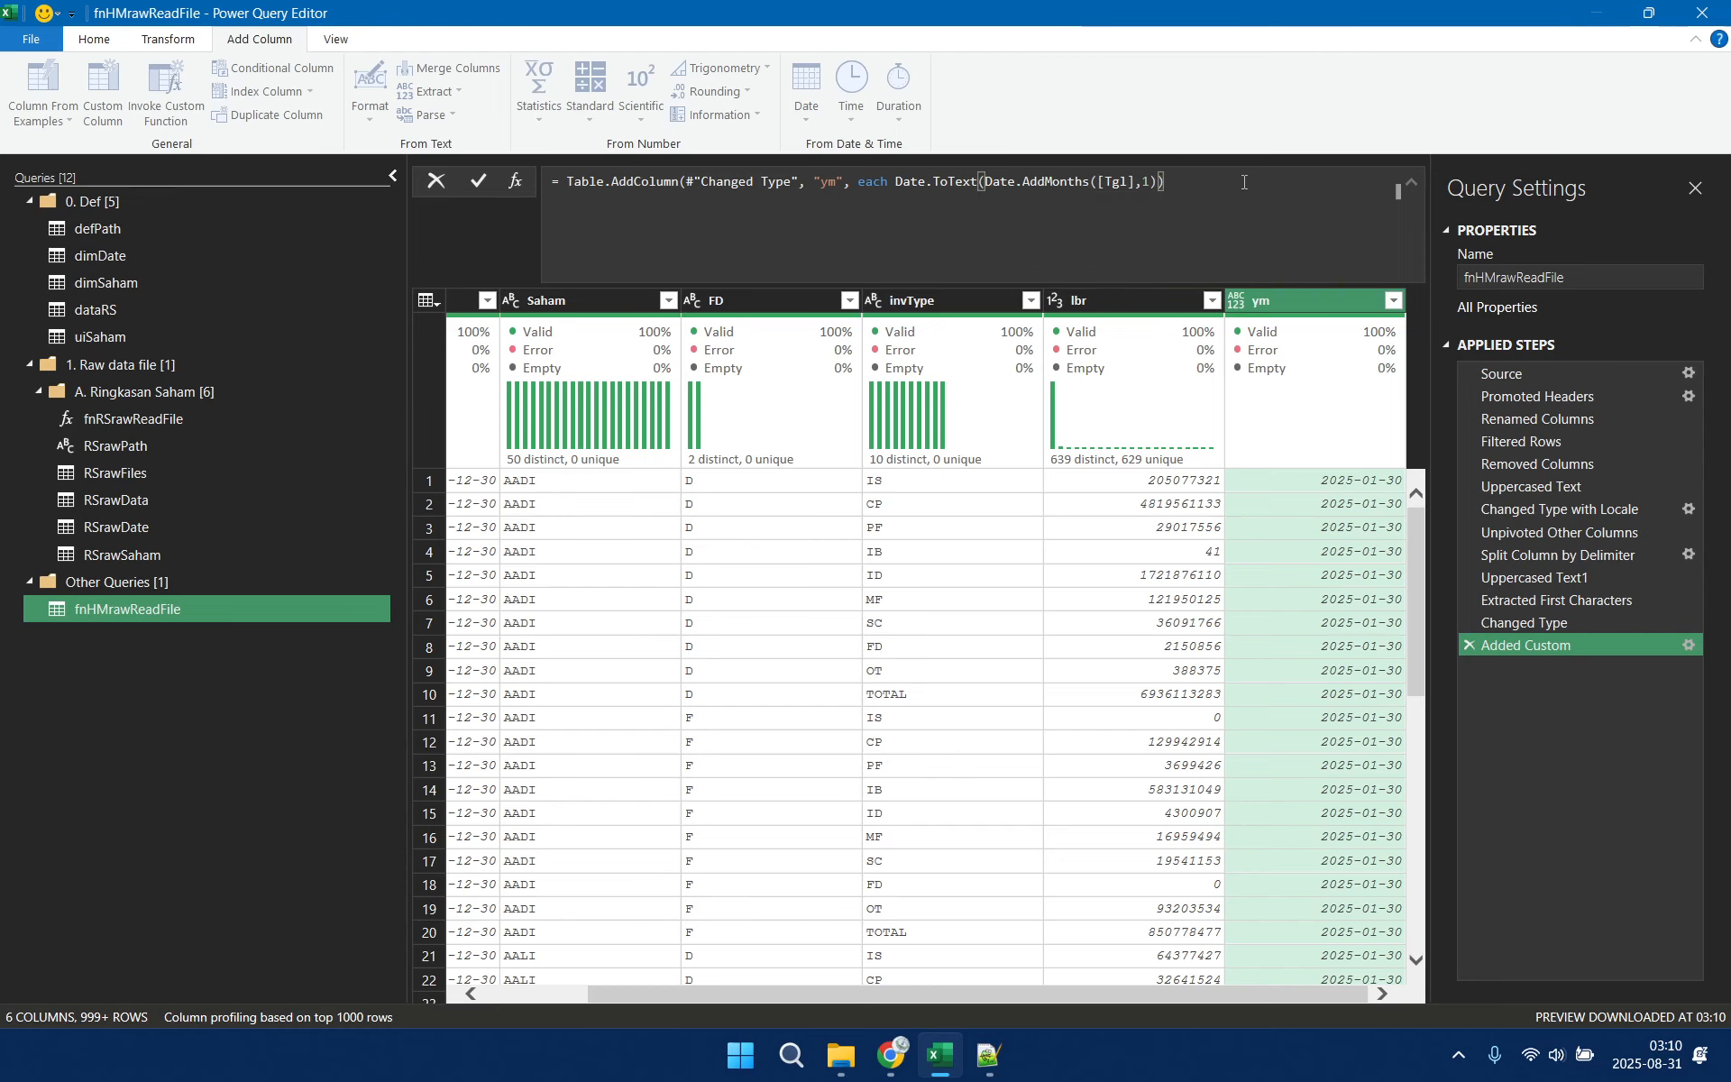
type(",\"")
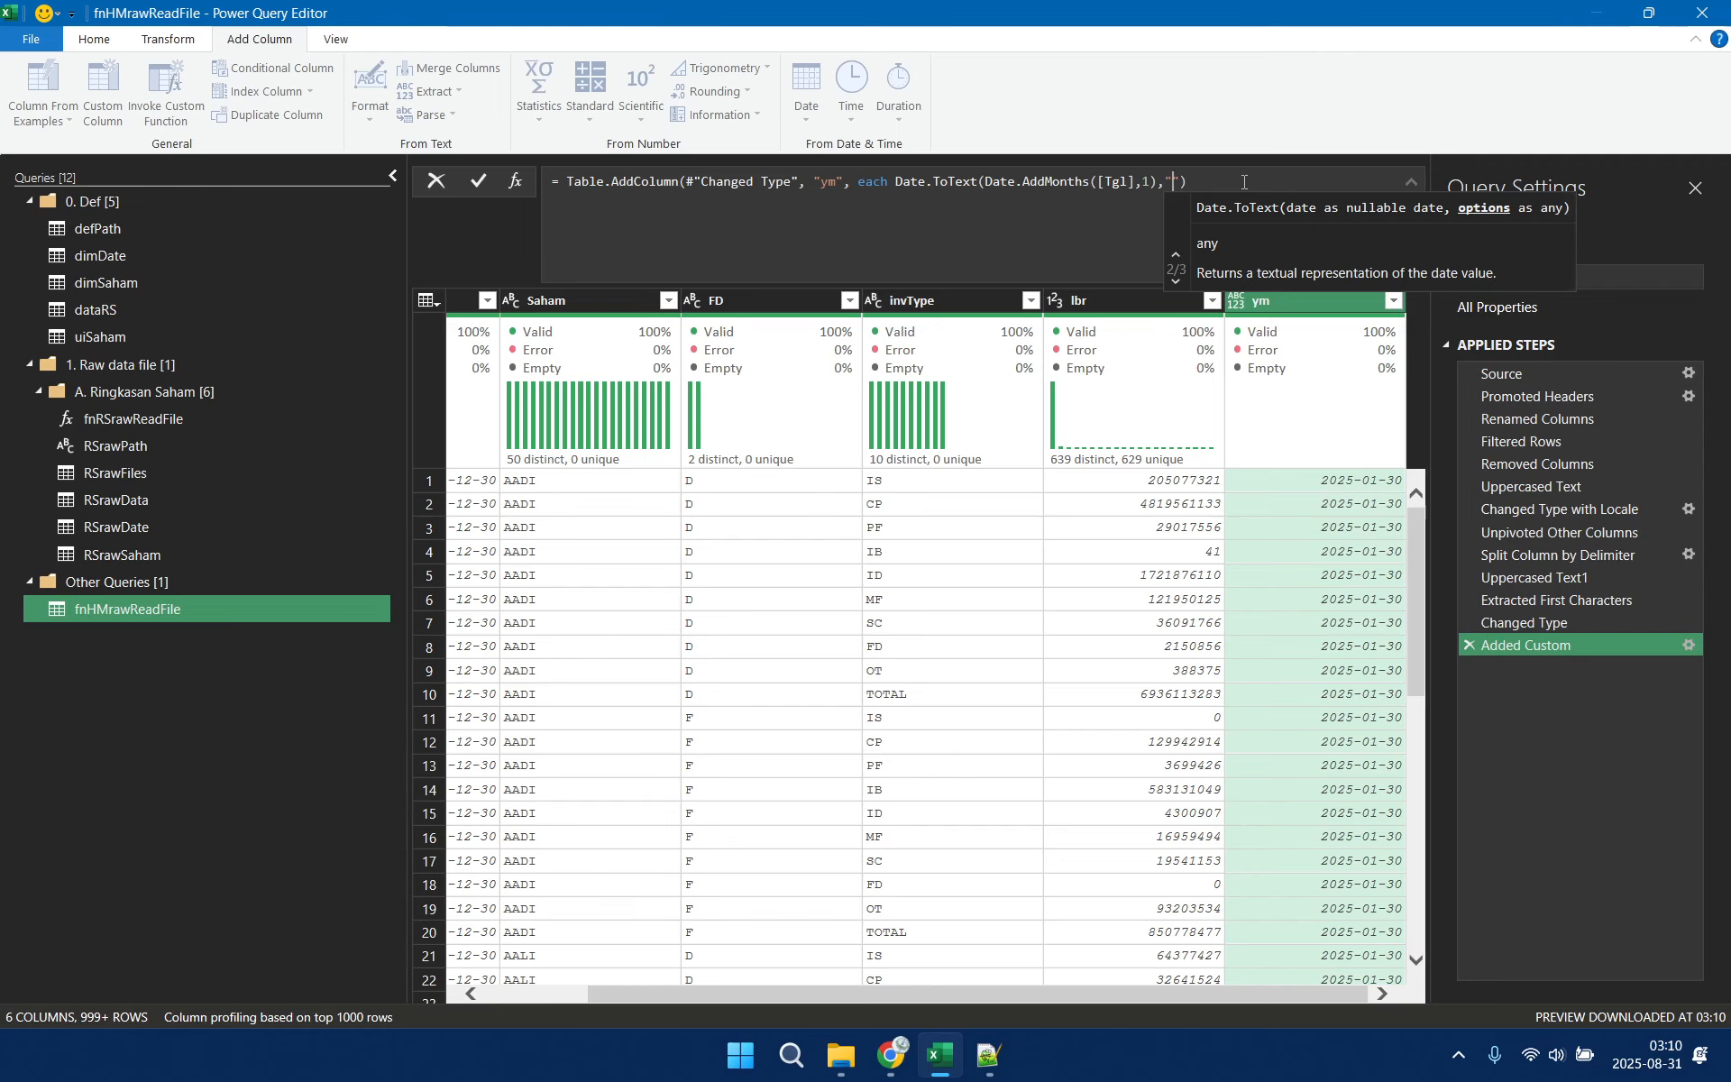
type("yyyy")
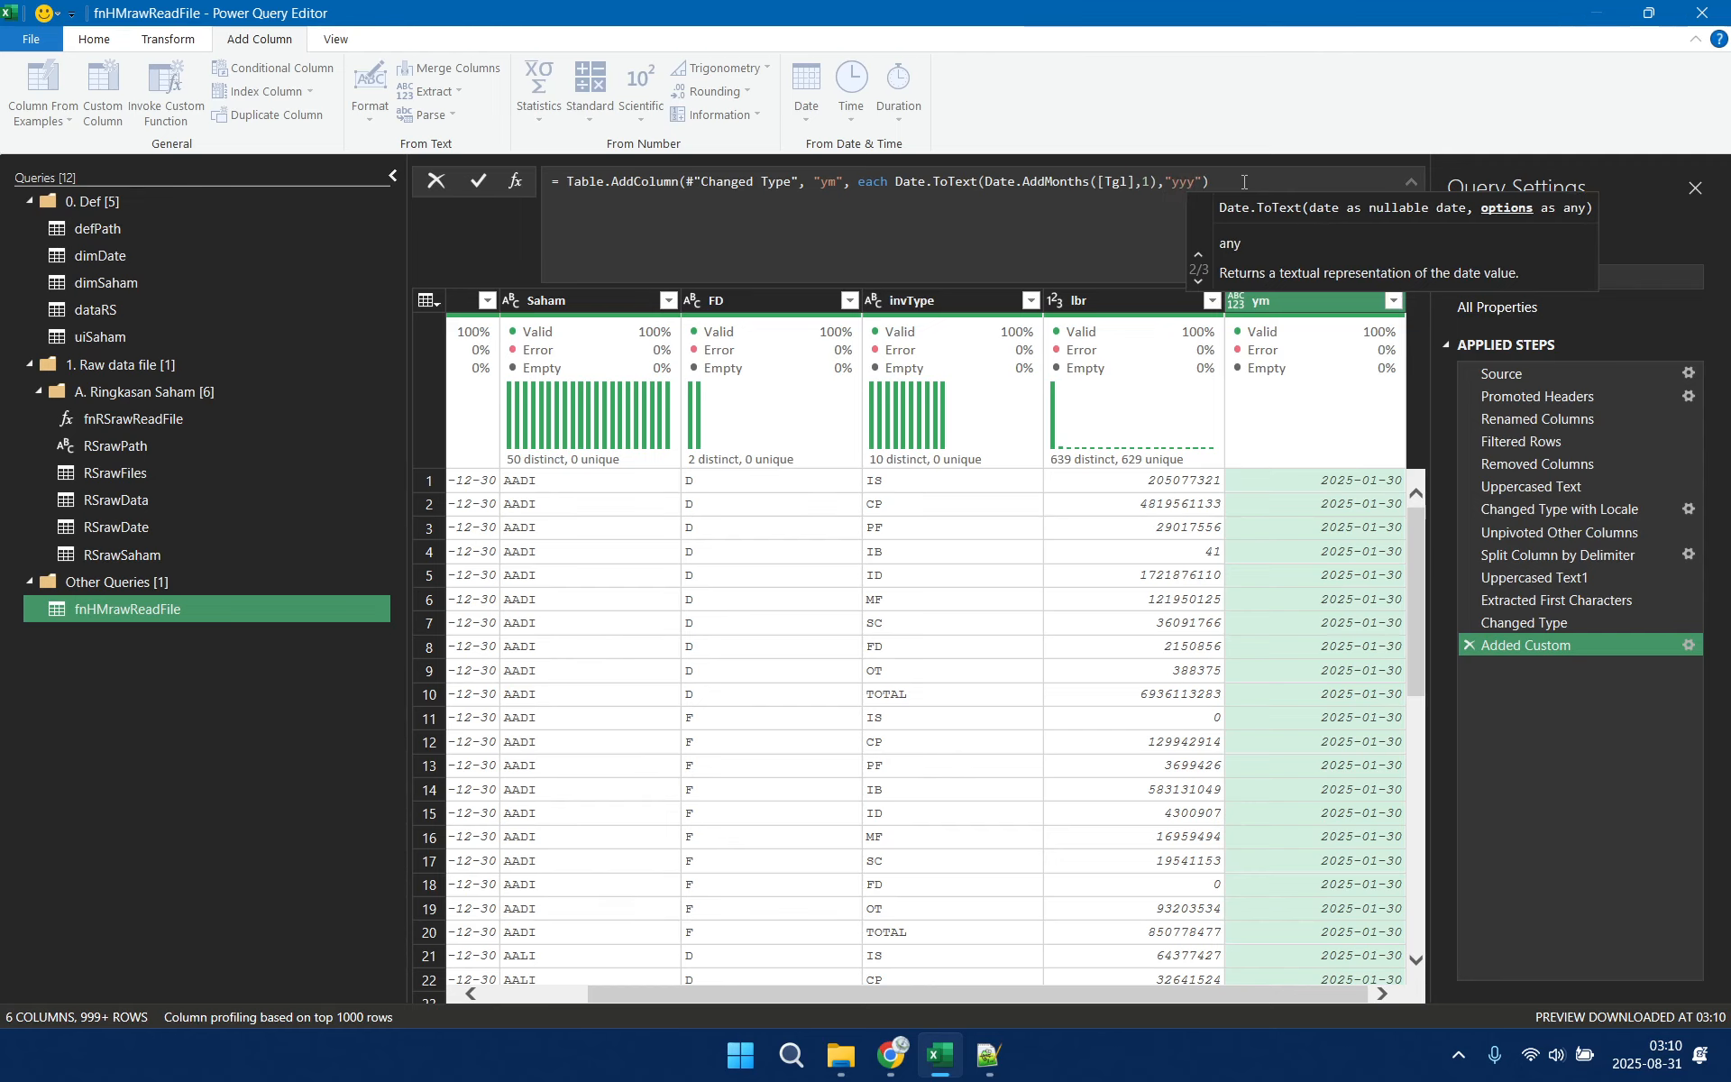
type("MM")
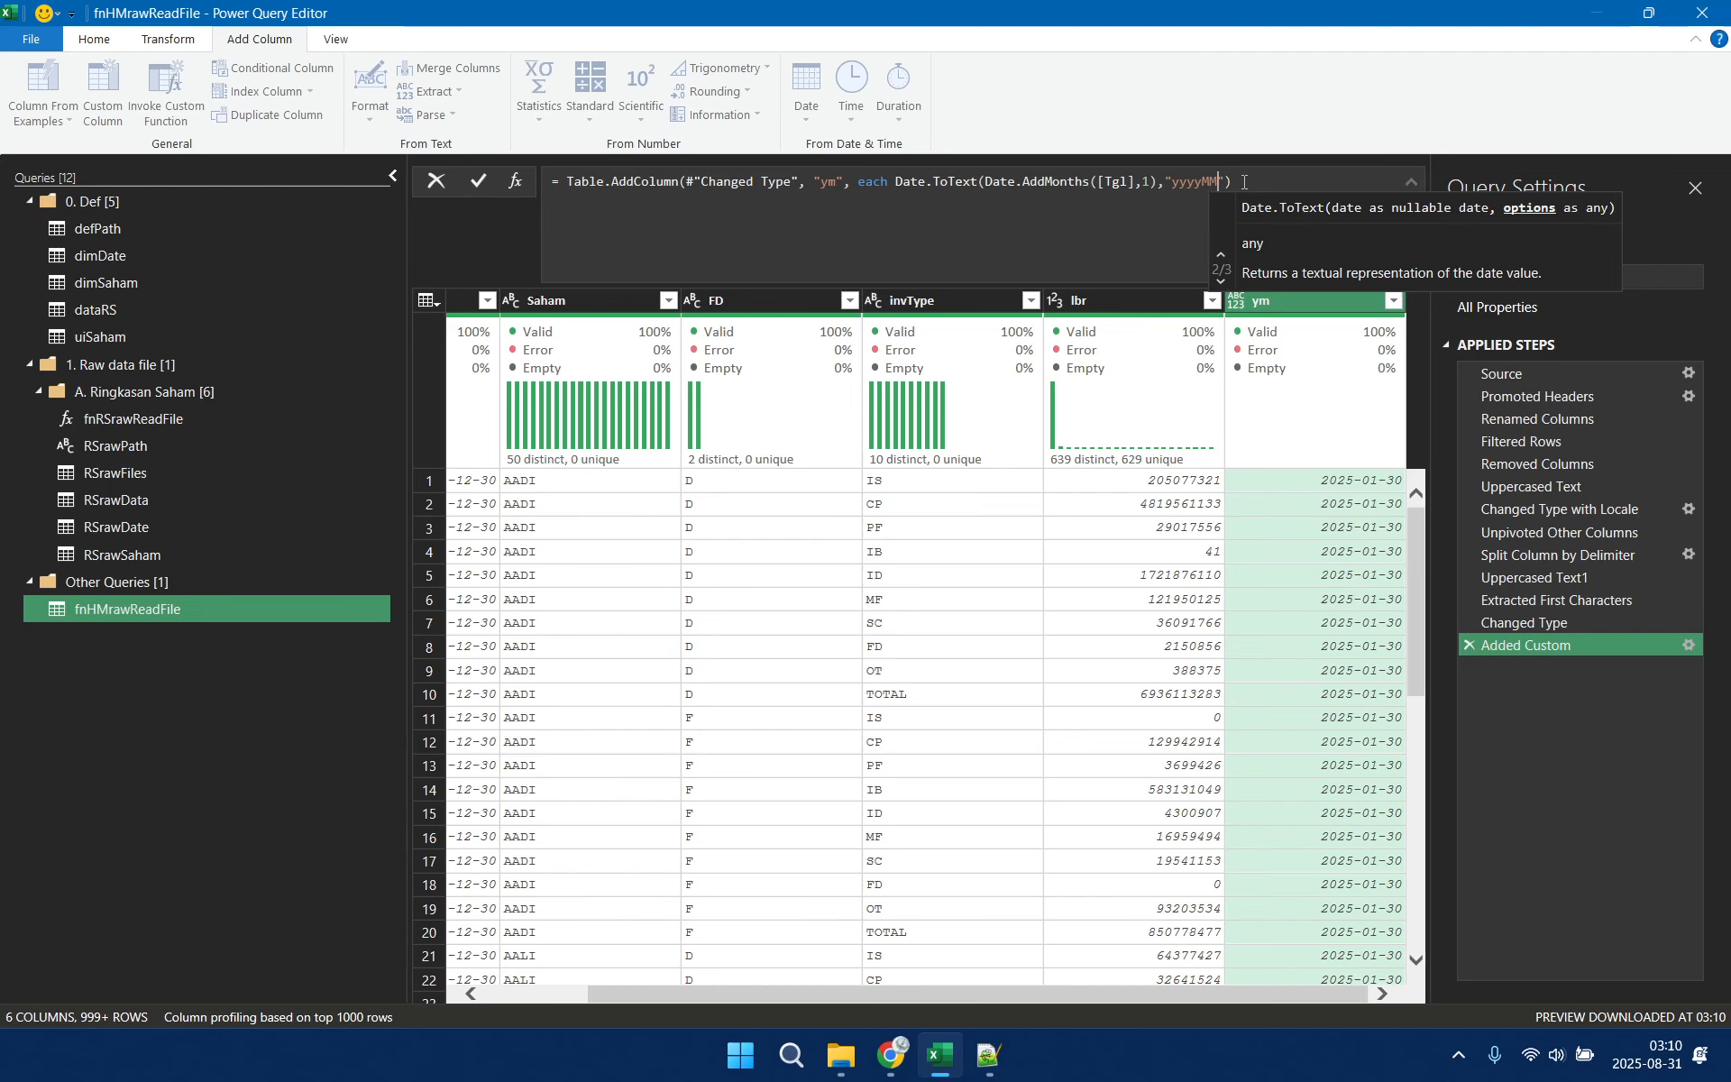
key("Right")
key("Right")
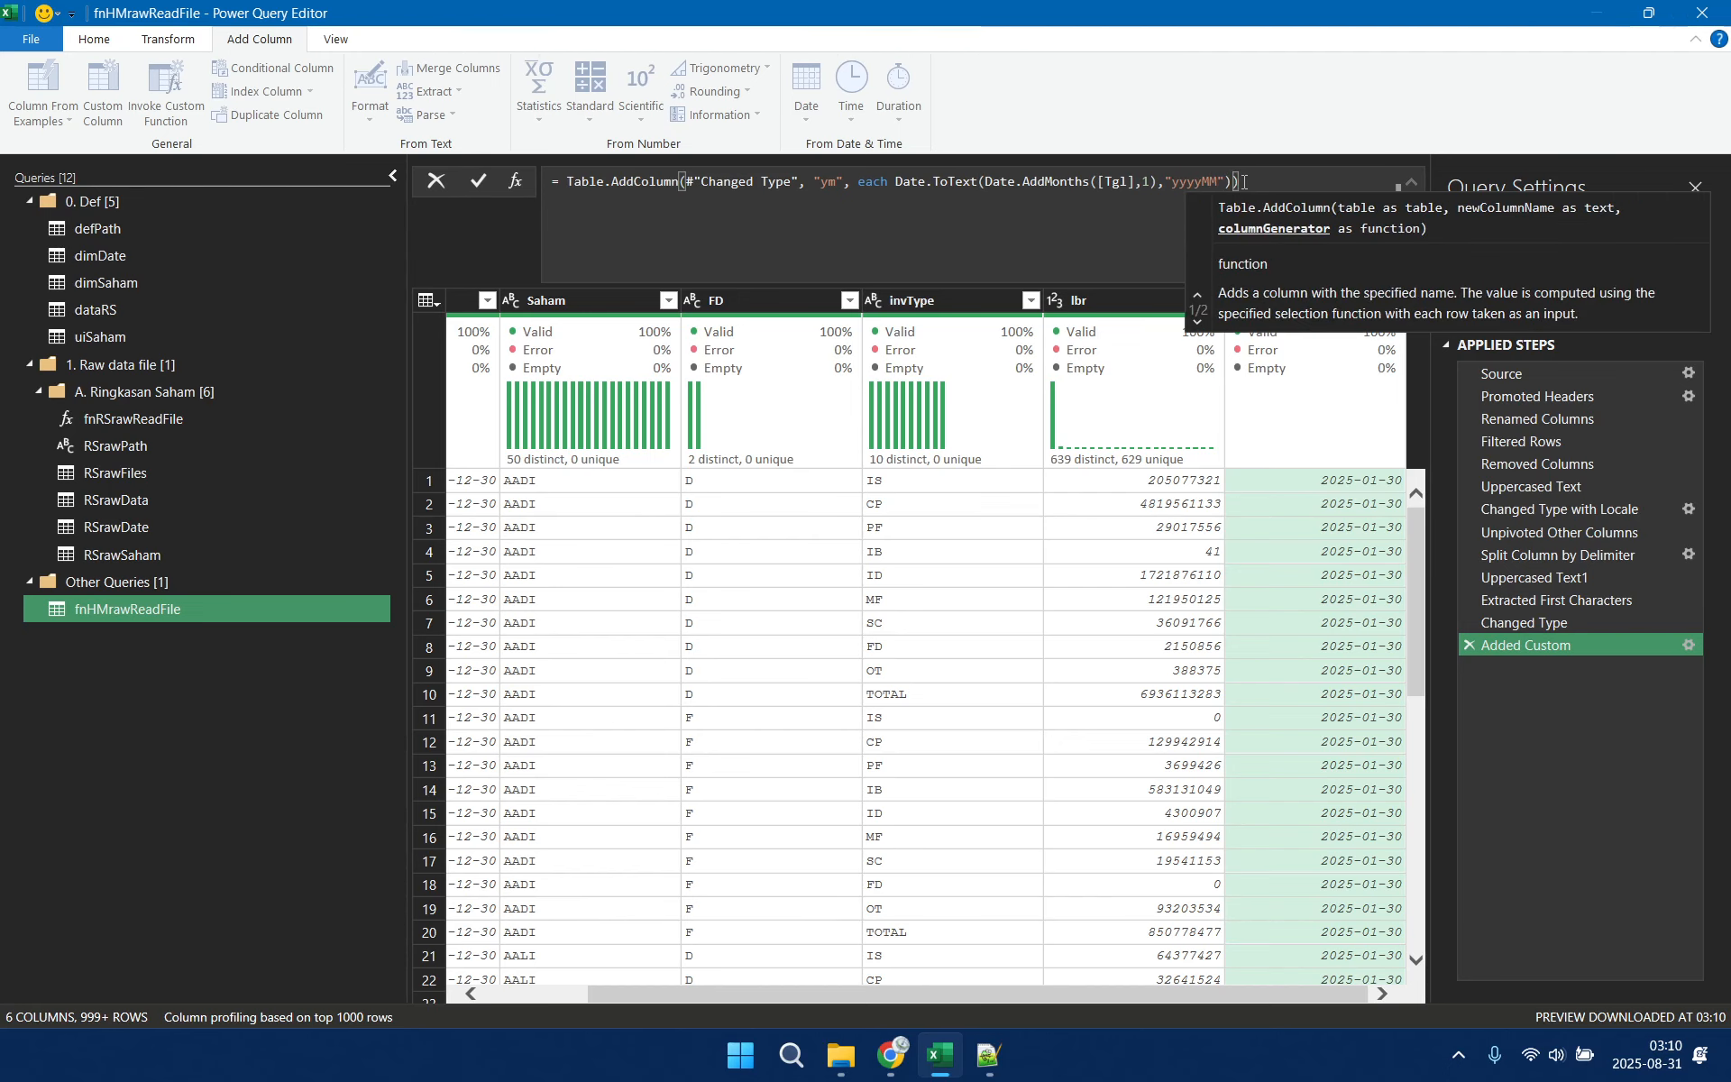
key("Return")
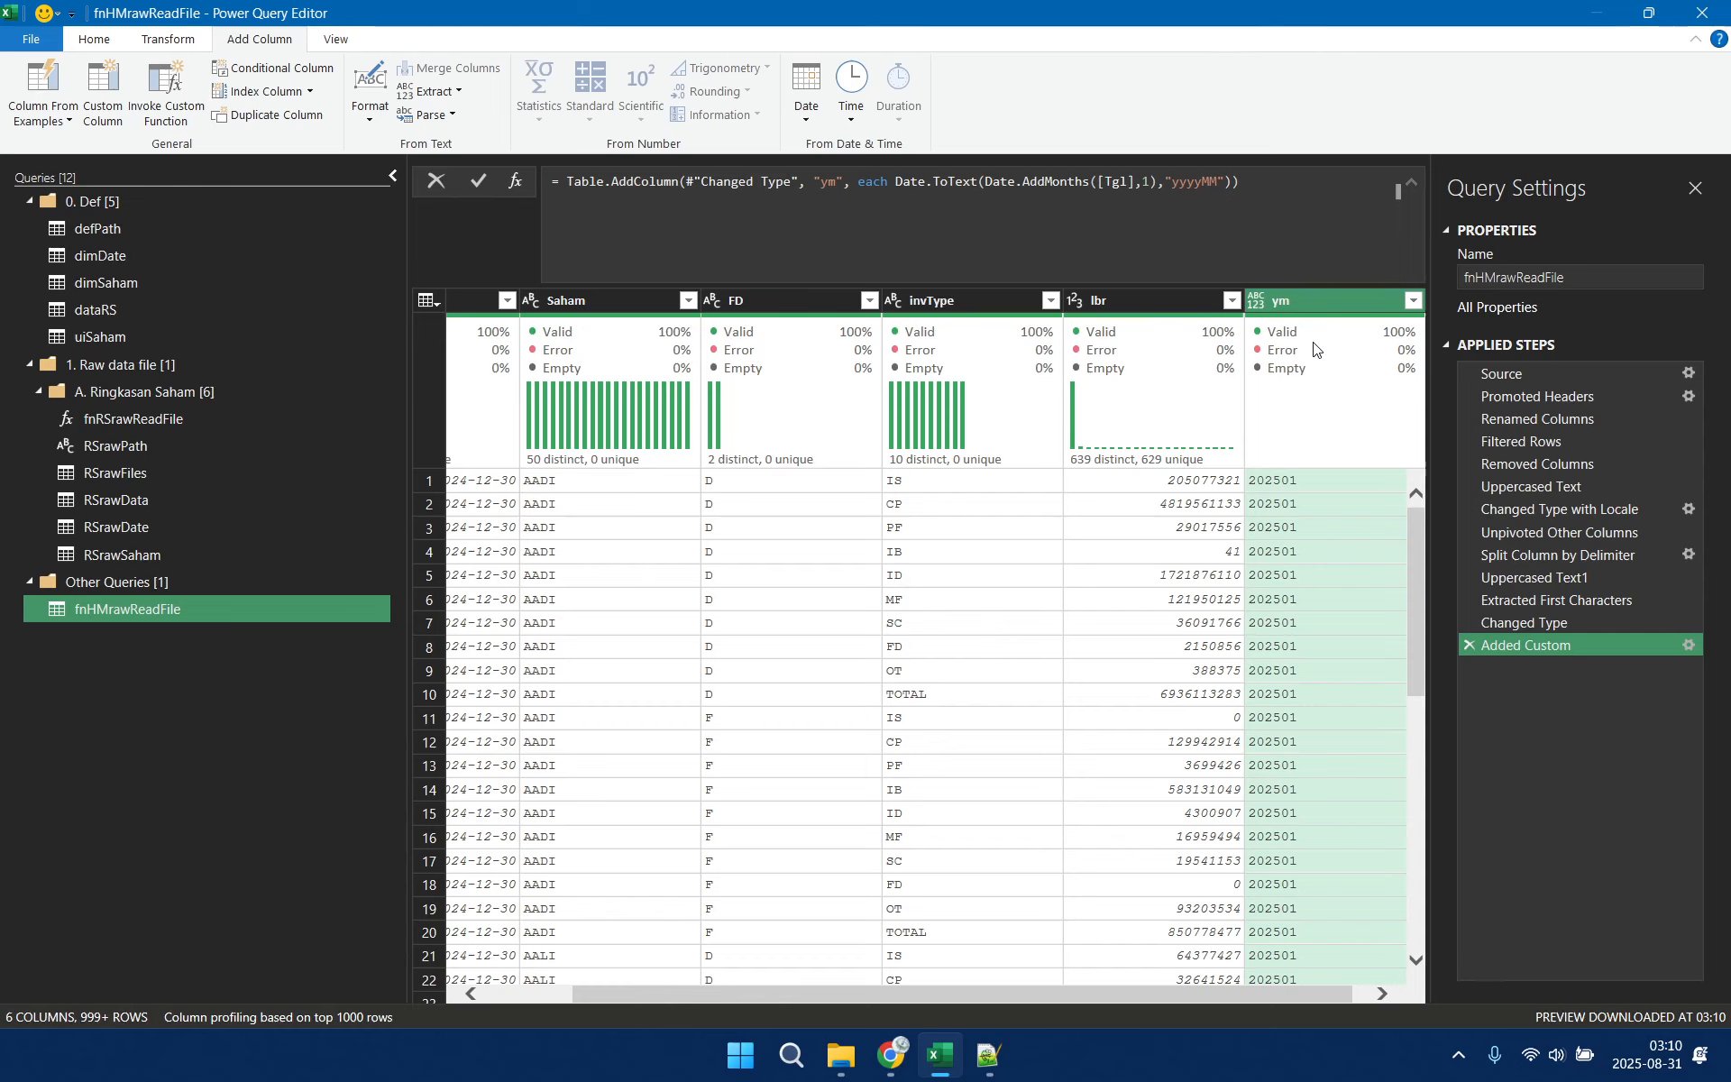
Wrap the Date.ToText expression in the ym column's formula with Number.FromText
mouse_move(1309, 408)
left_click(898, 183)
double_click(898, 183)
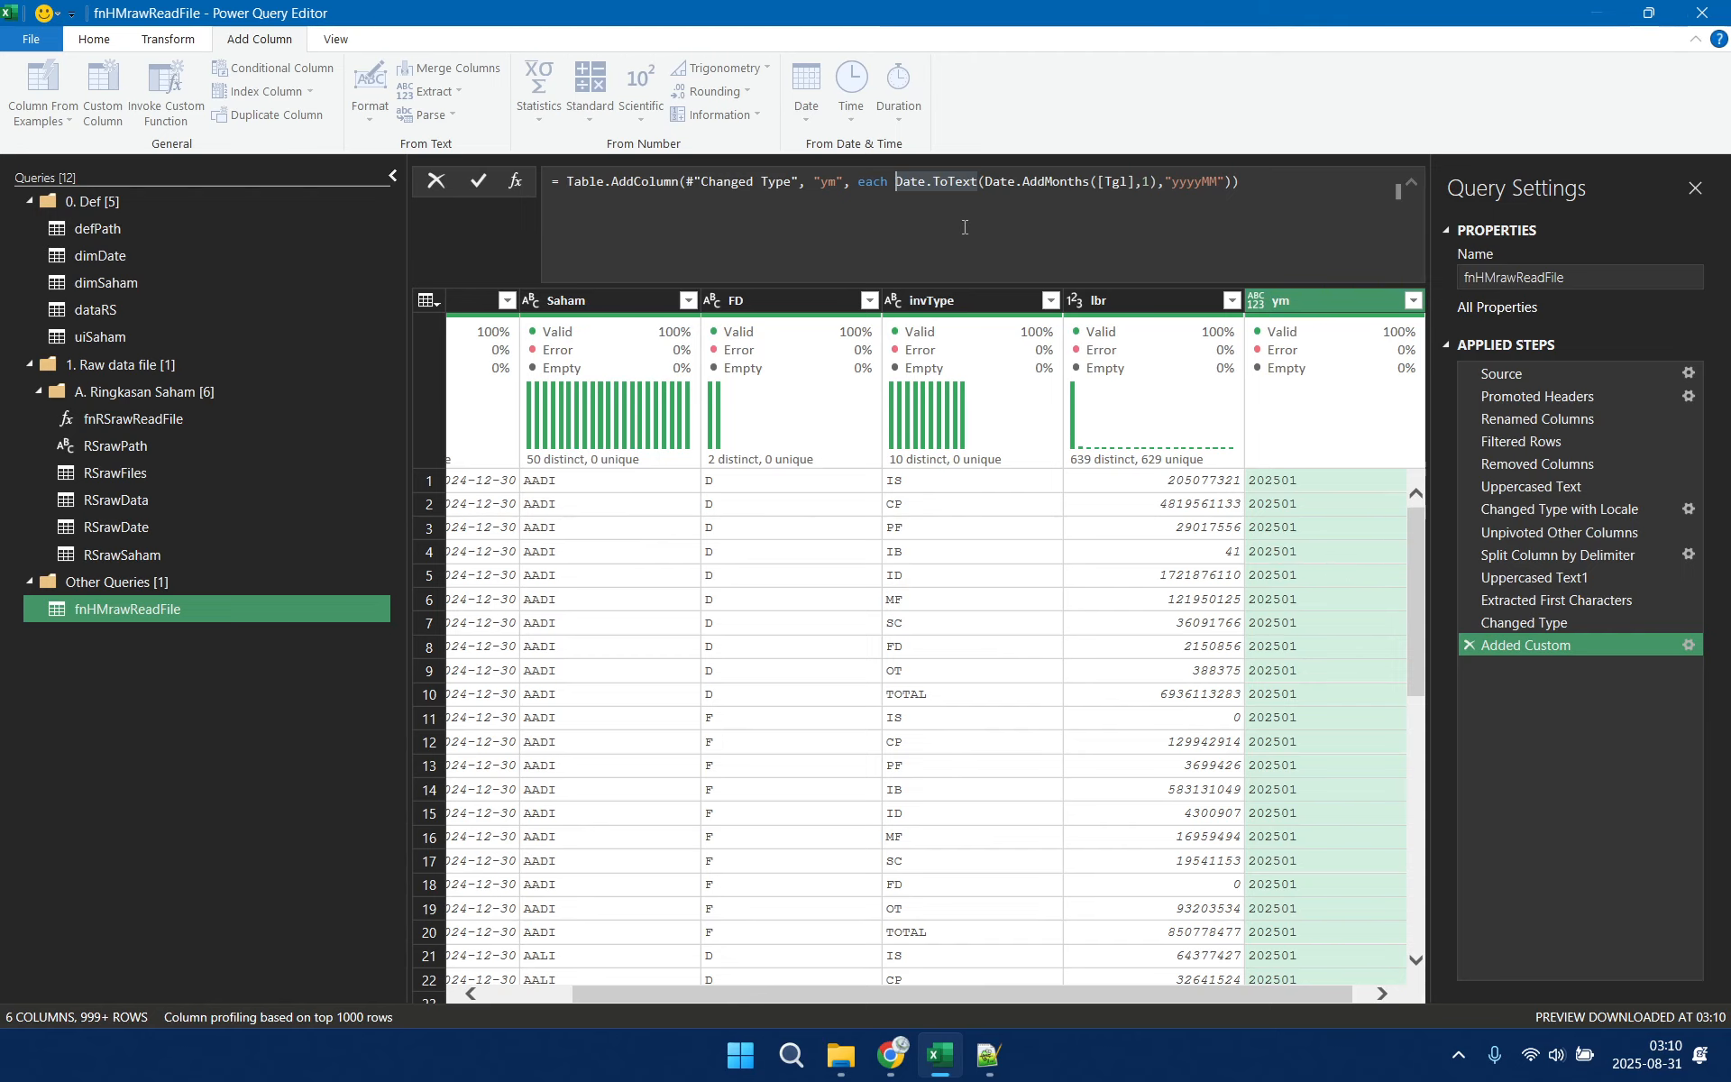
type("Number.Fr")
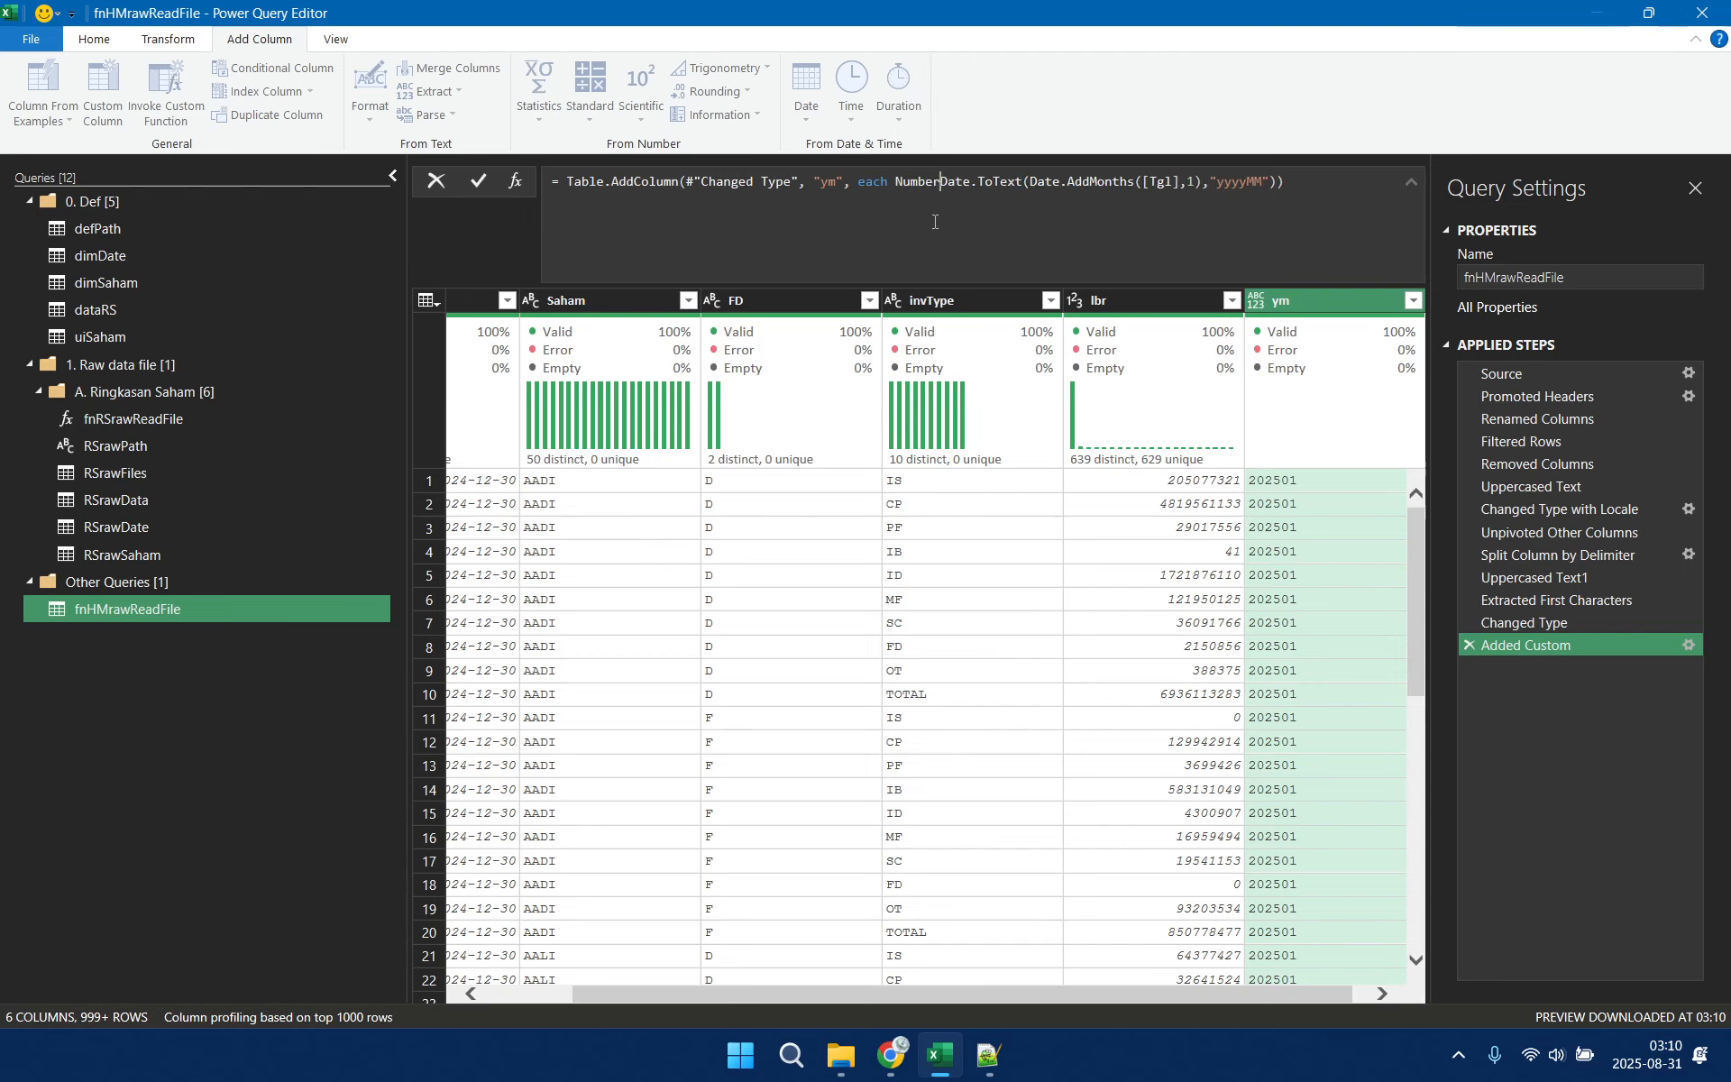
type("omText")
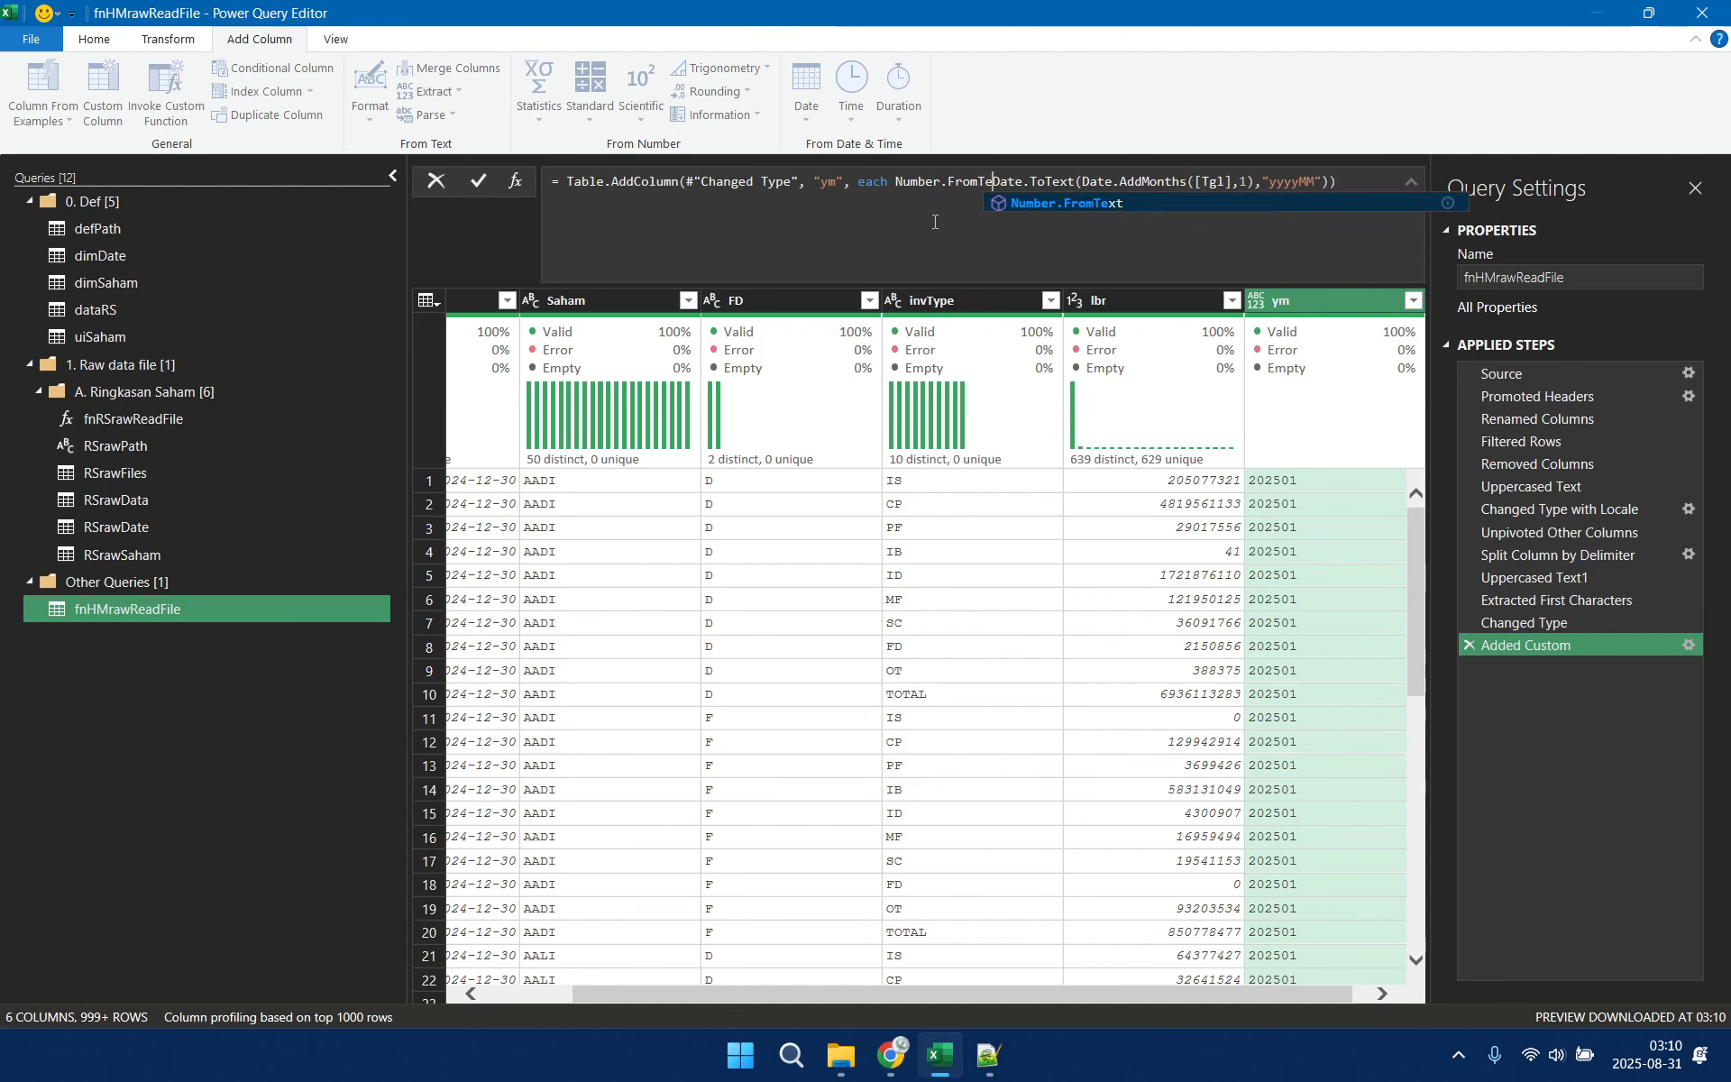
type("(")
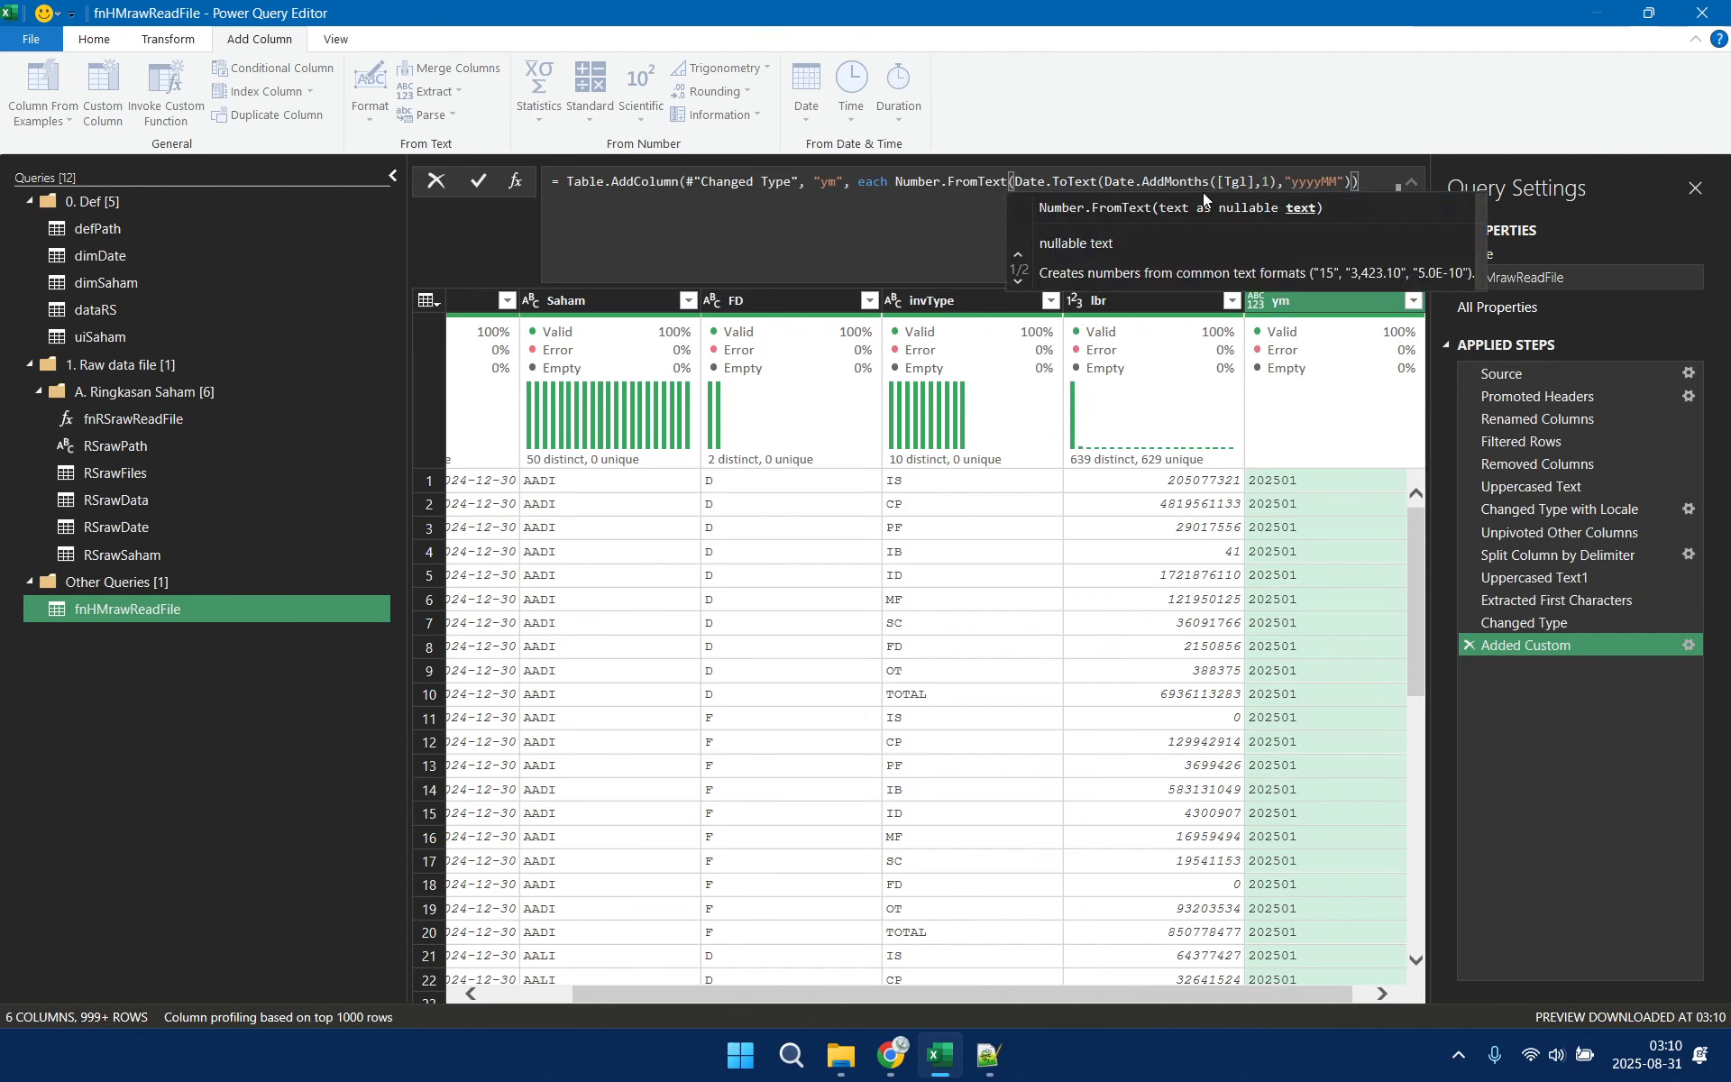
left_click(1371, 180)
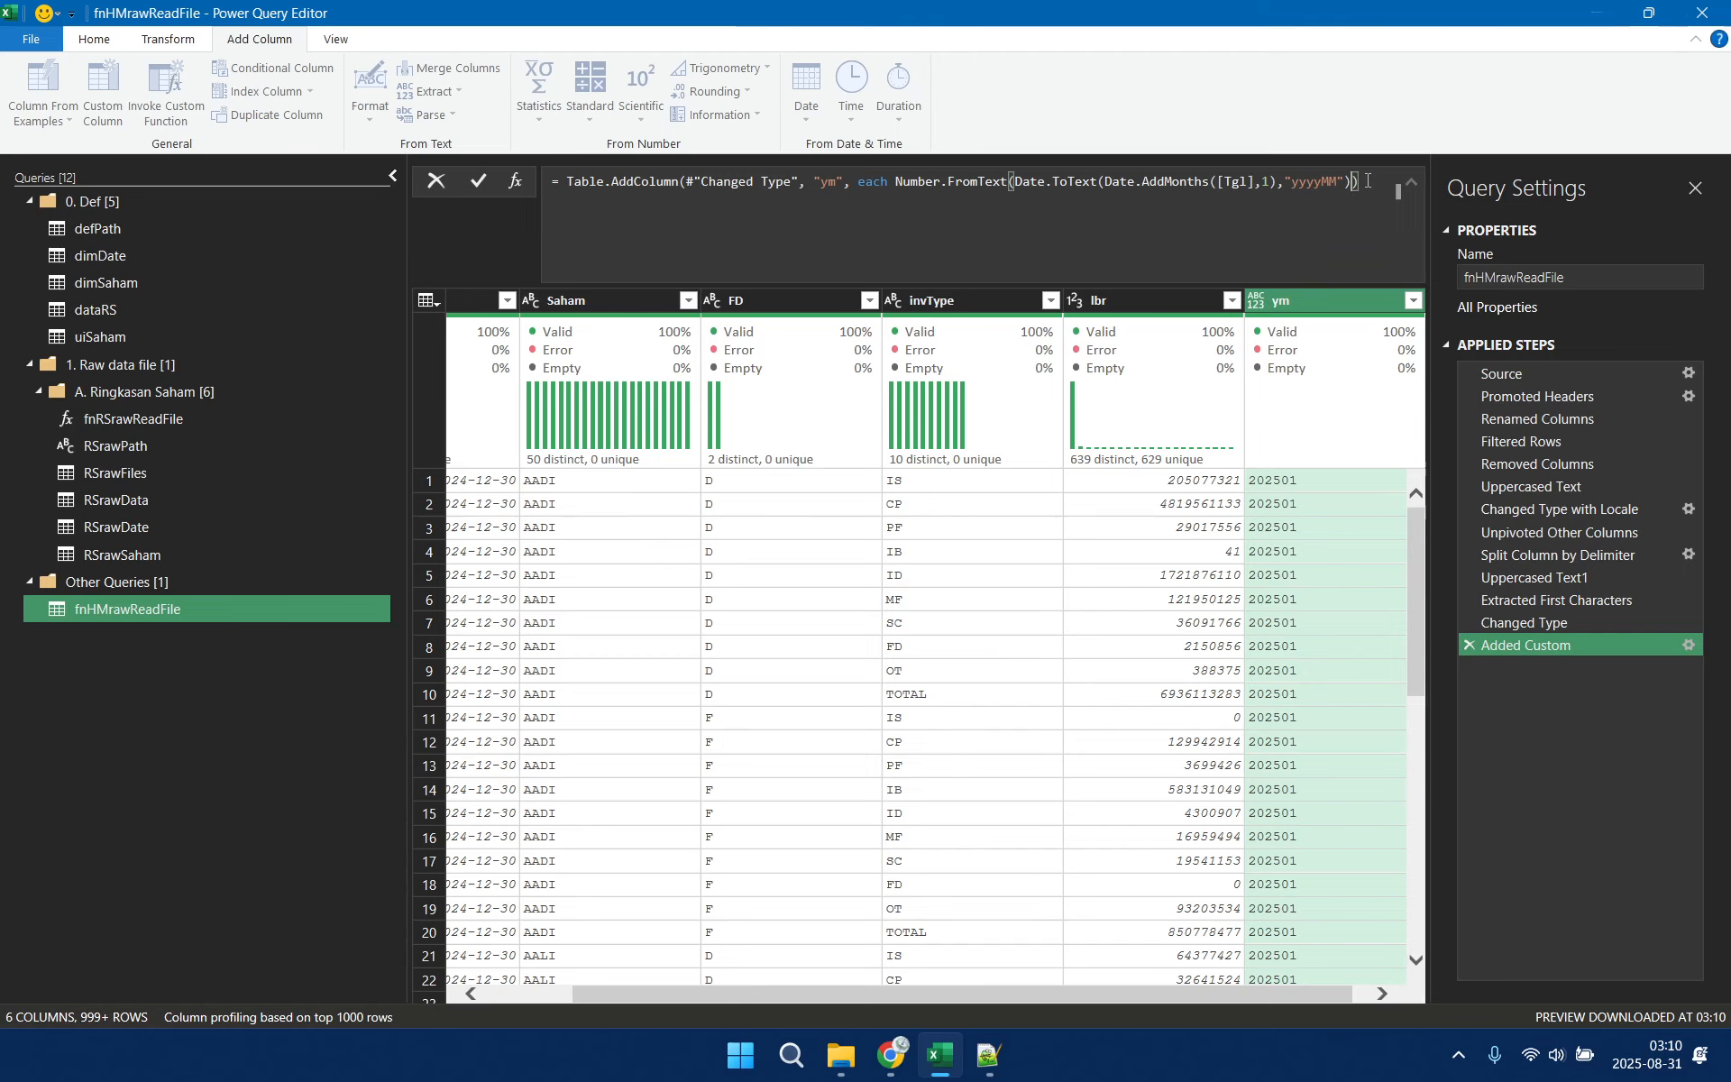
type("), type")
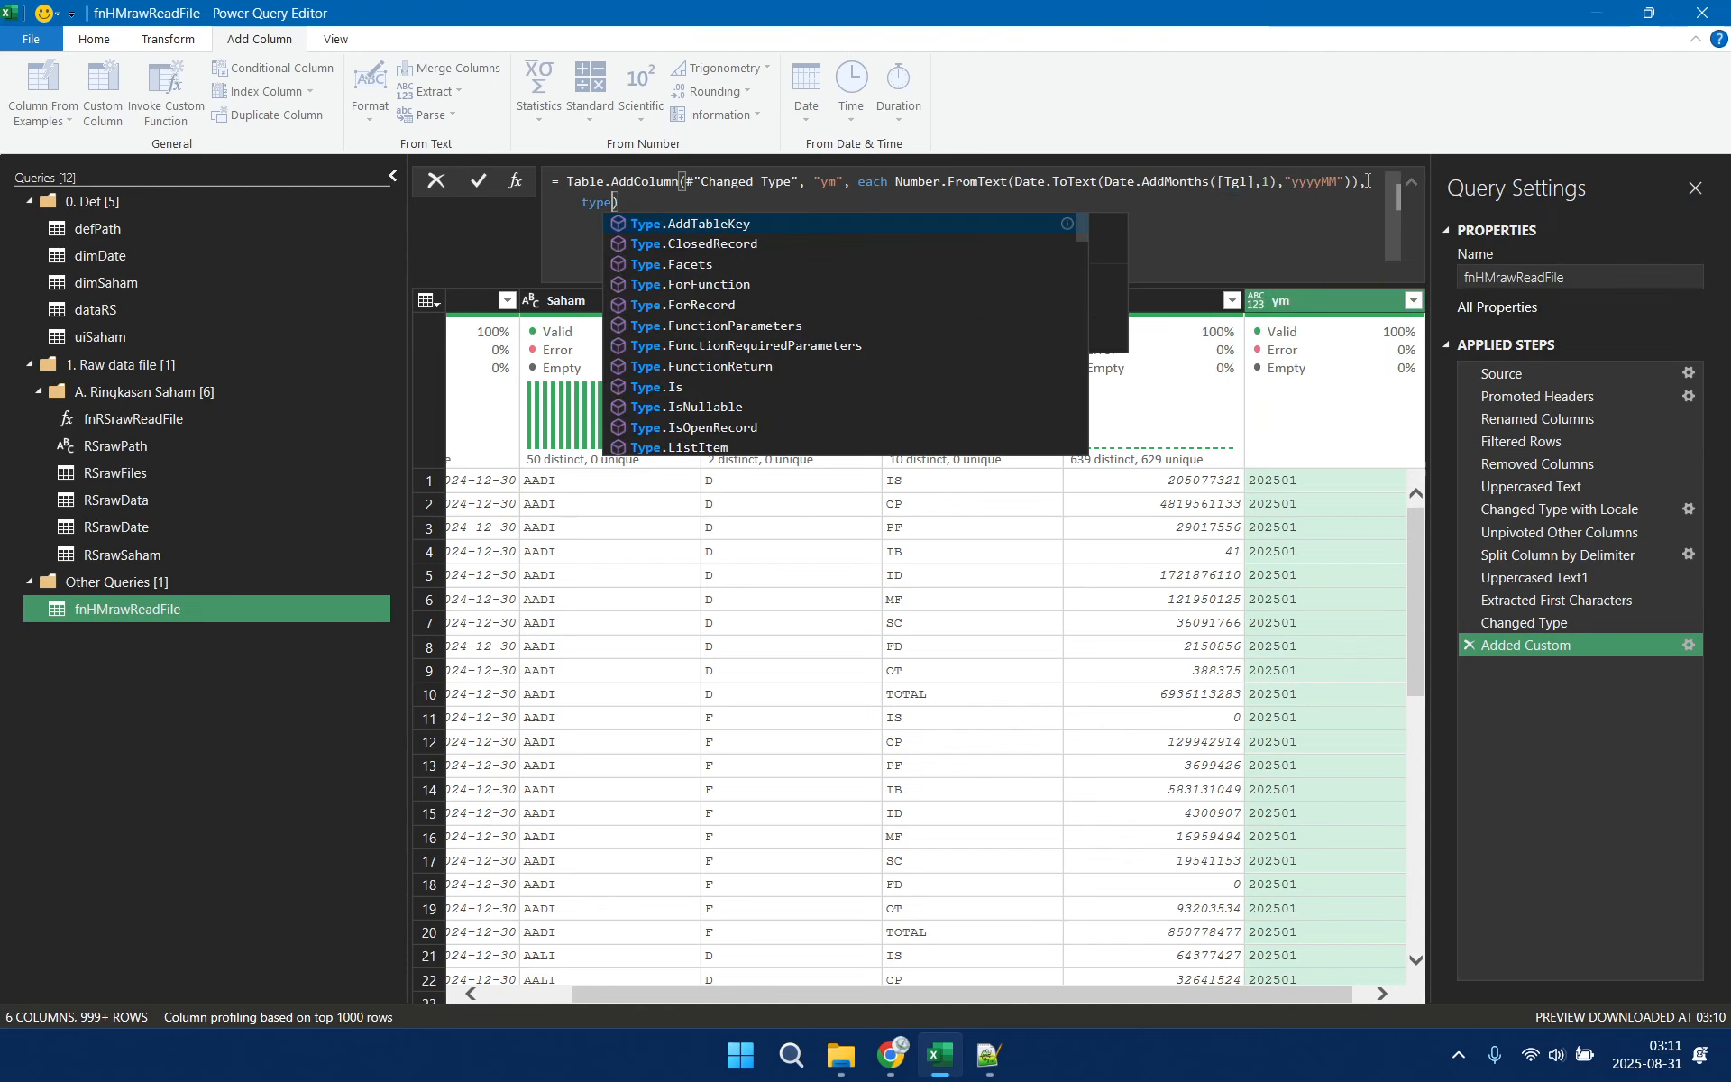
Add Int64.Type as the column type argument of the ym column's Table.AddColumn formula
key("BackSpace")
key("BackSpace")
key("BackSpace")
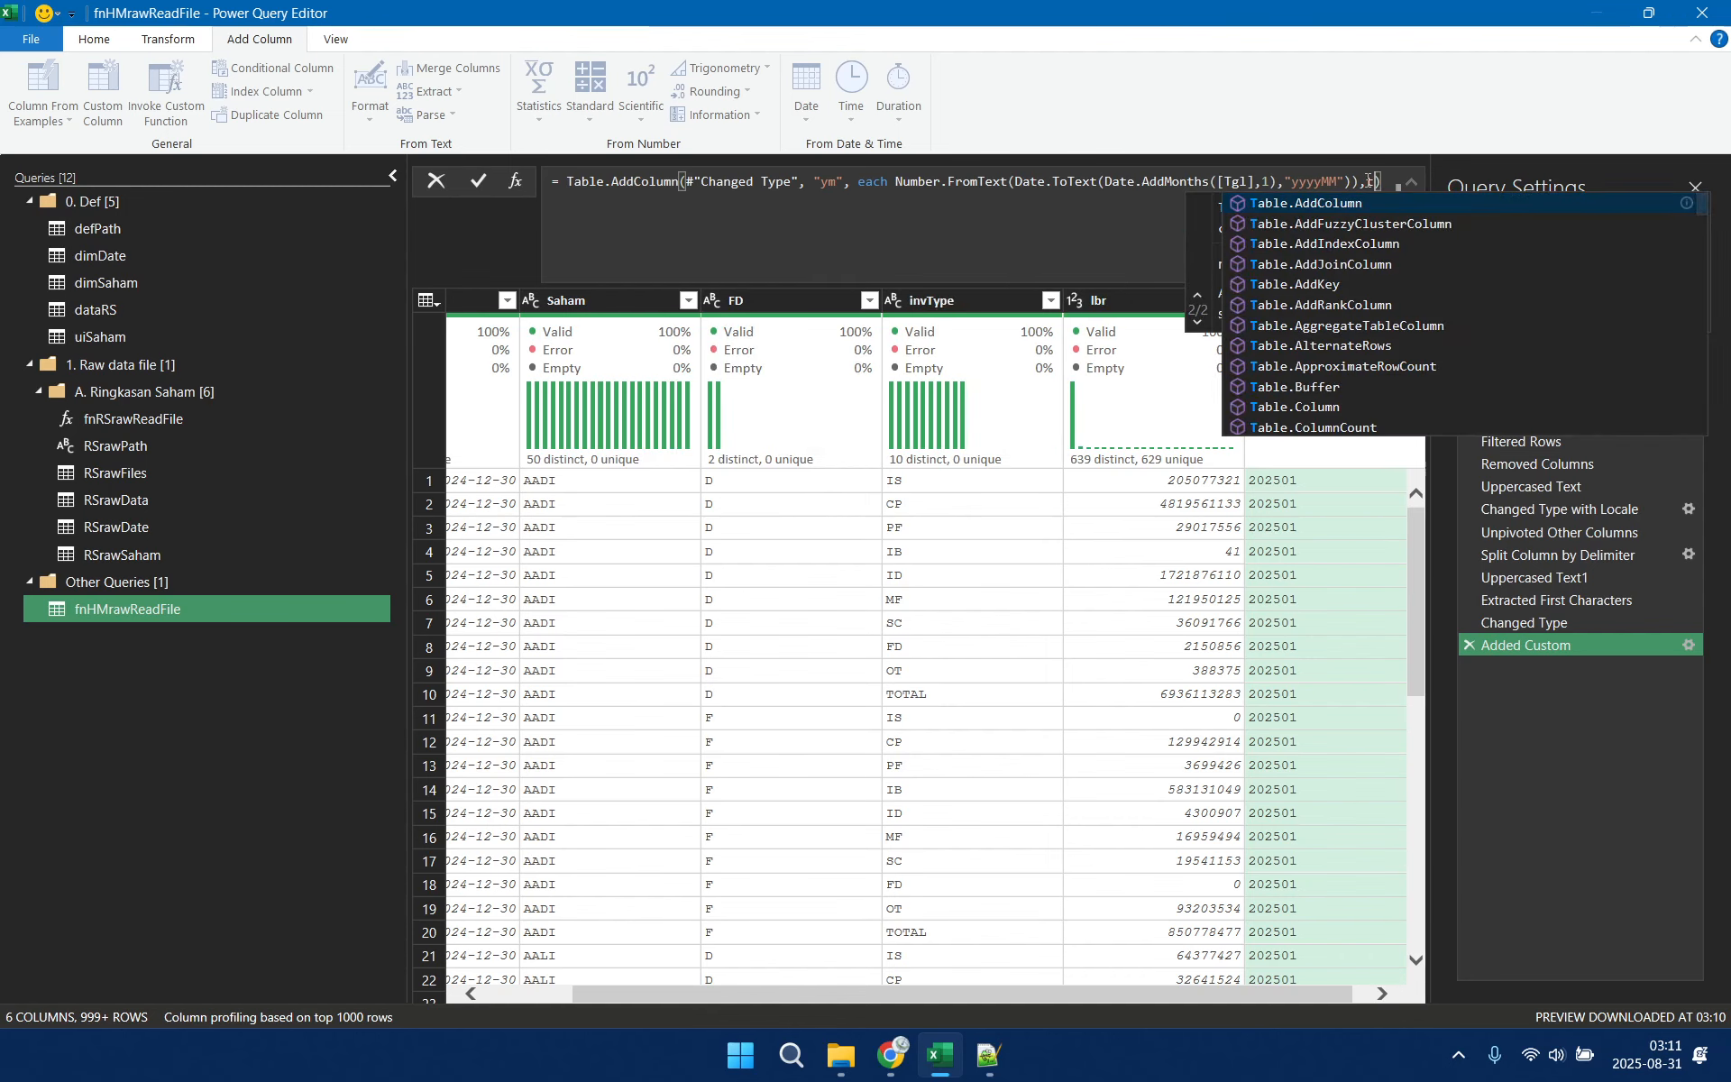
key("BackSpace")
type("Int64.T")
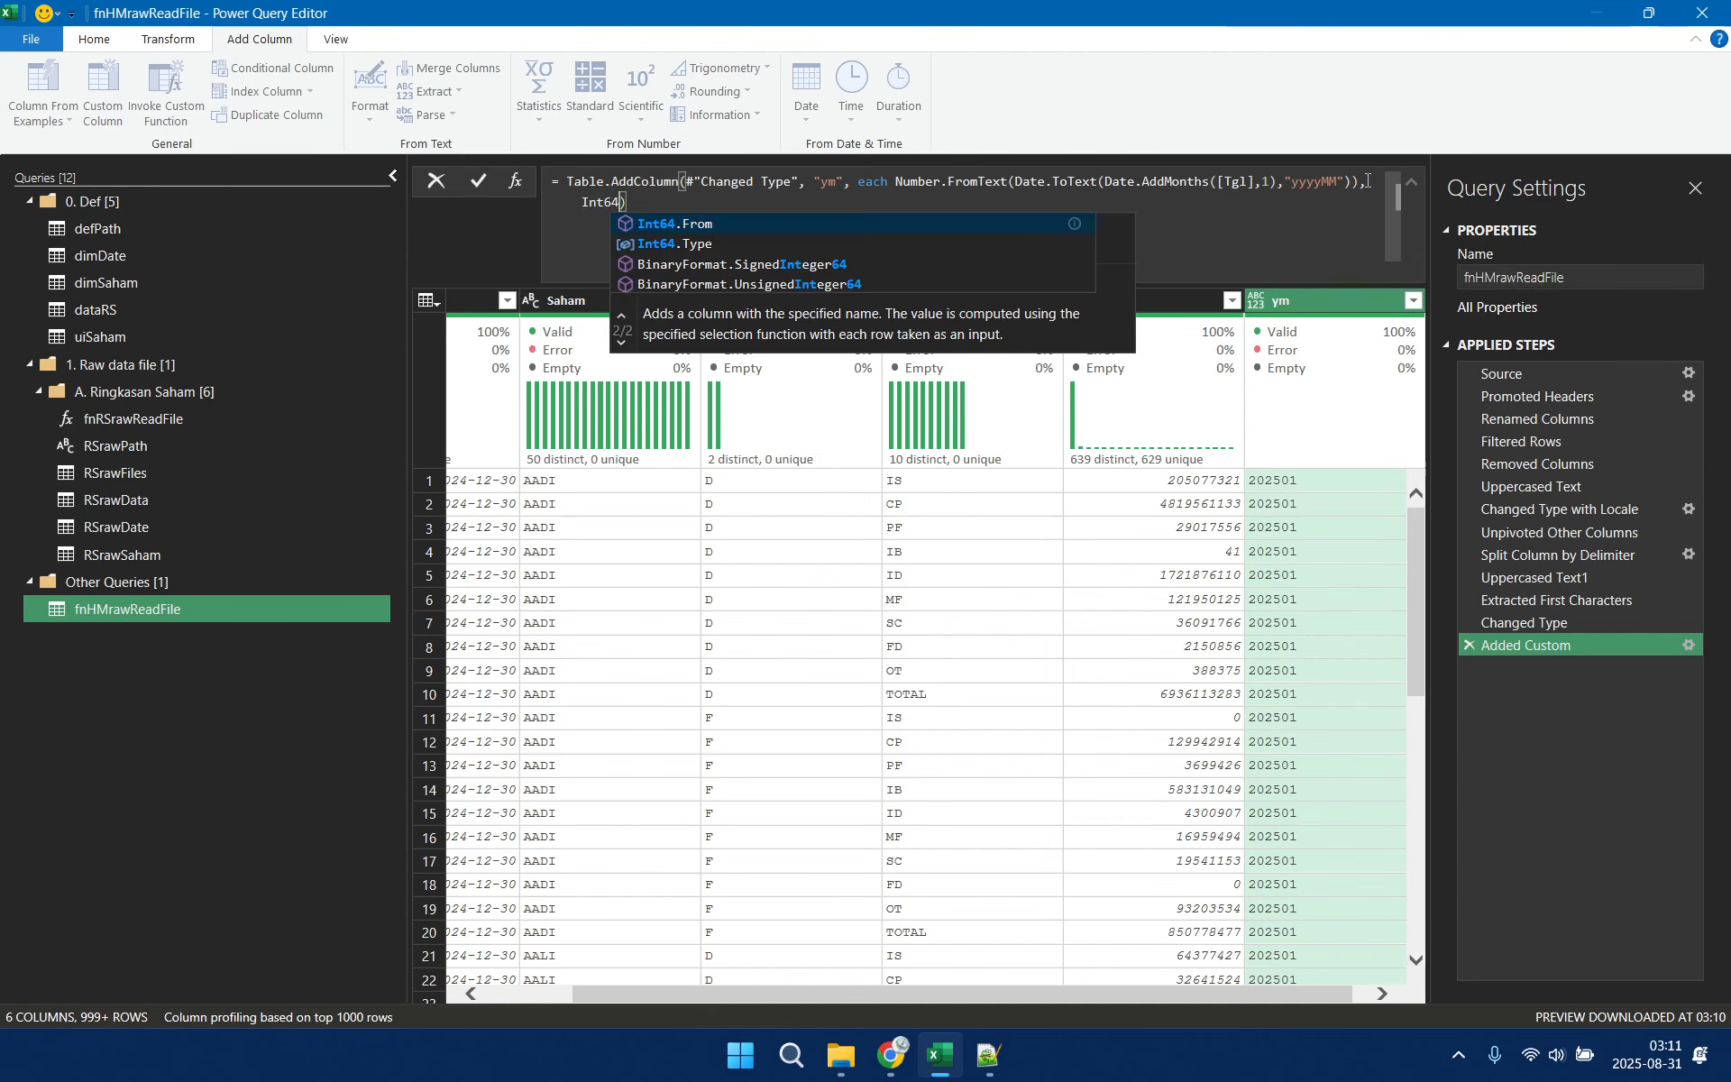
type("ype")
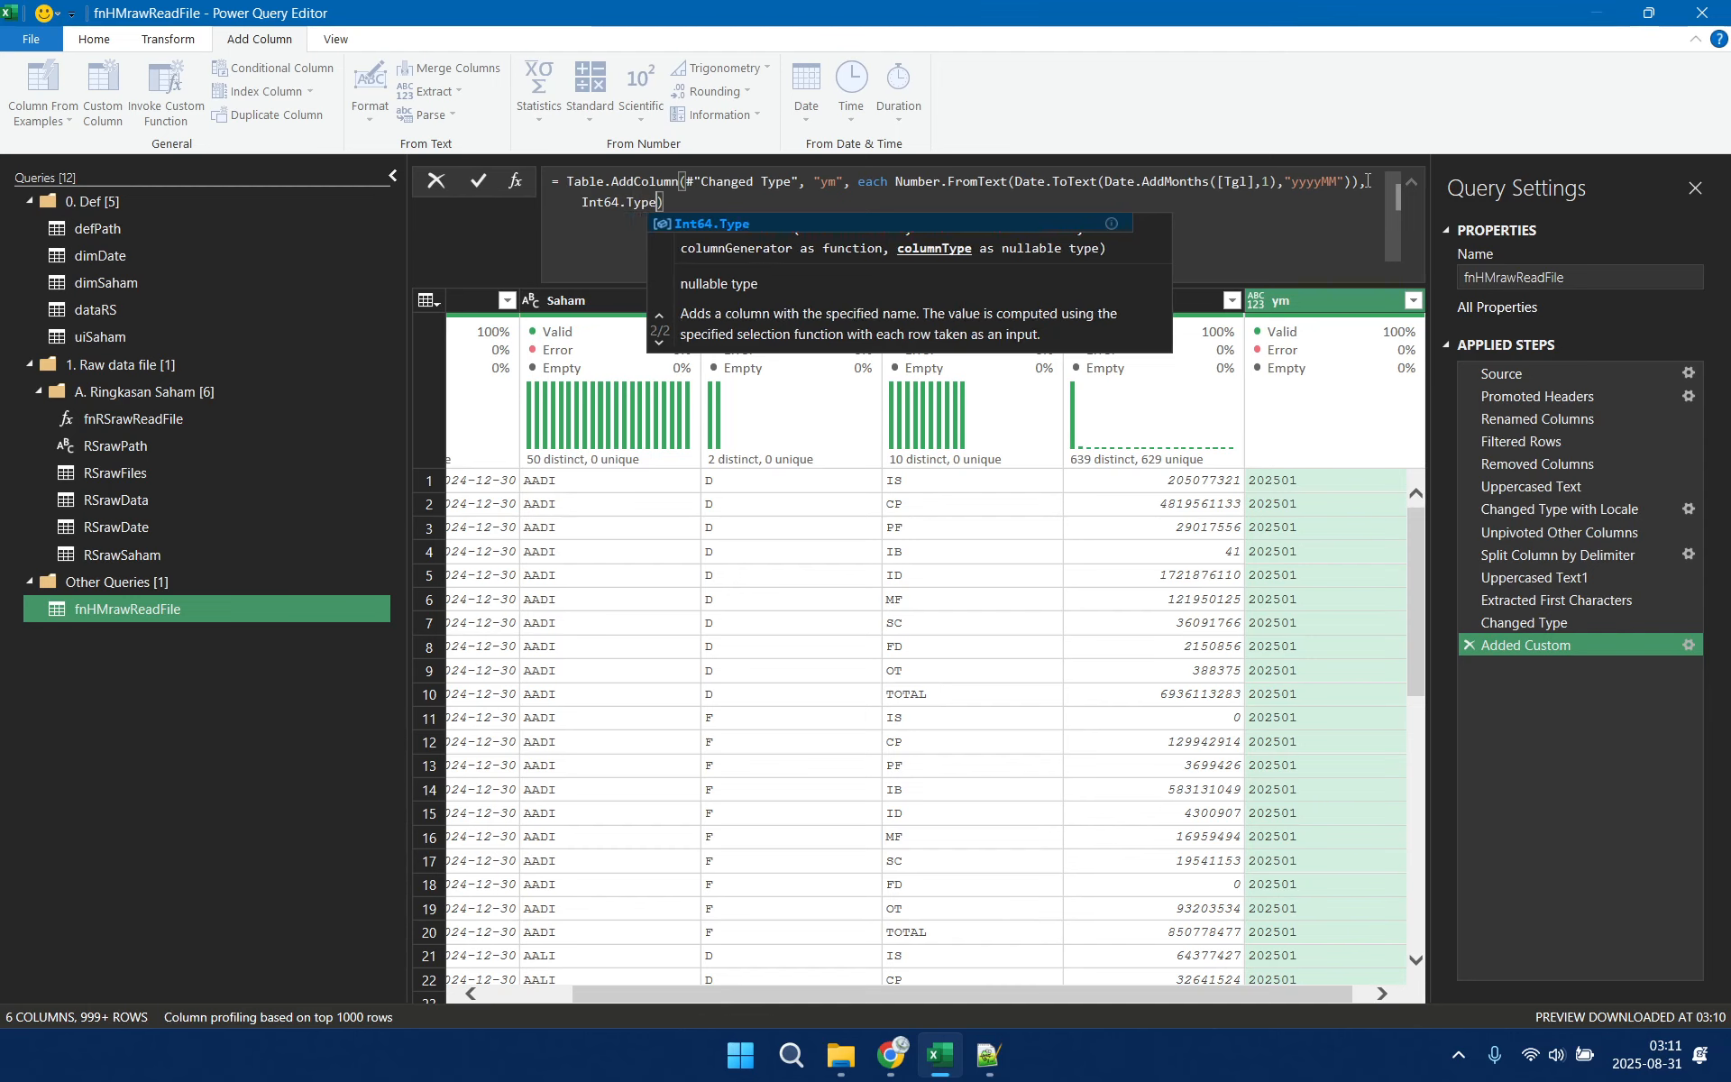
key("Return")
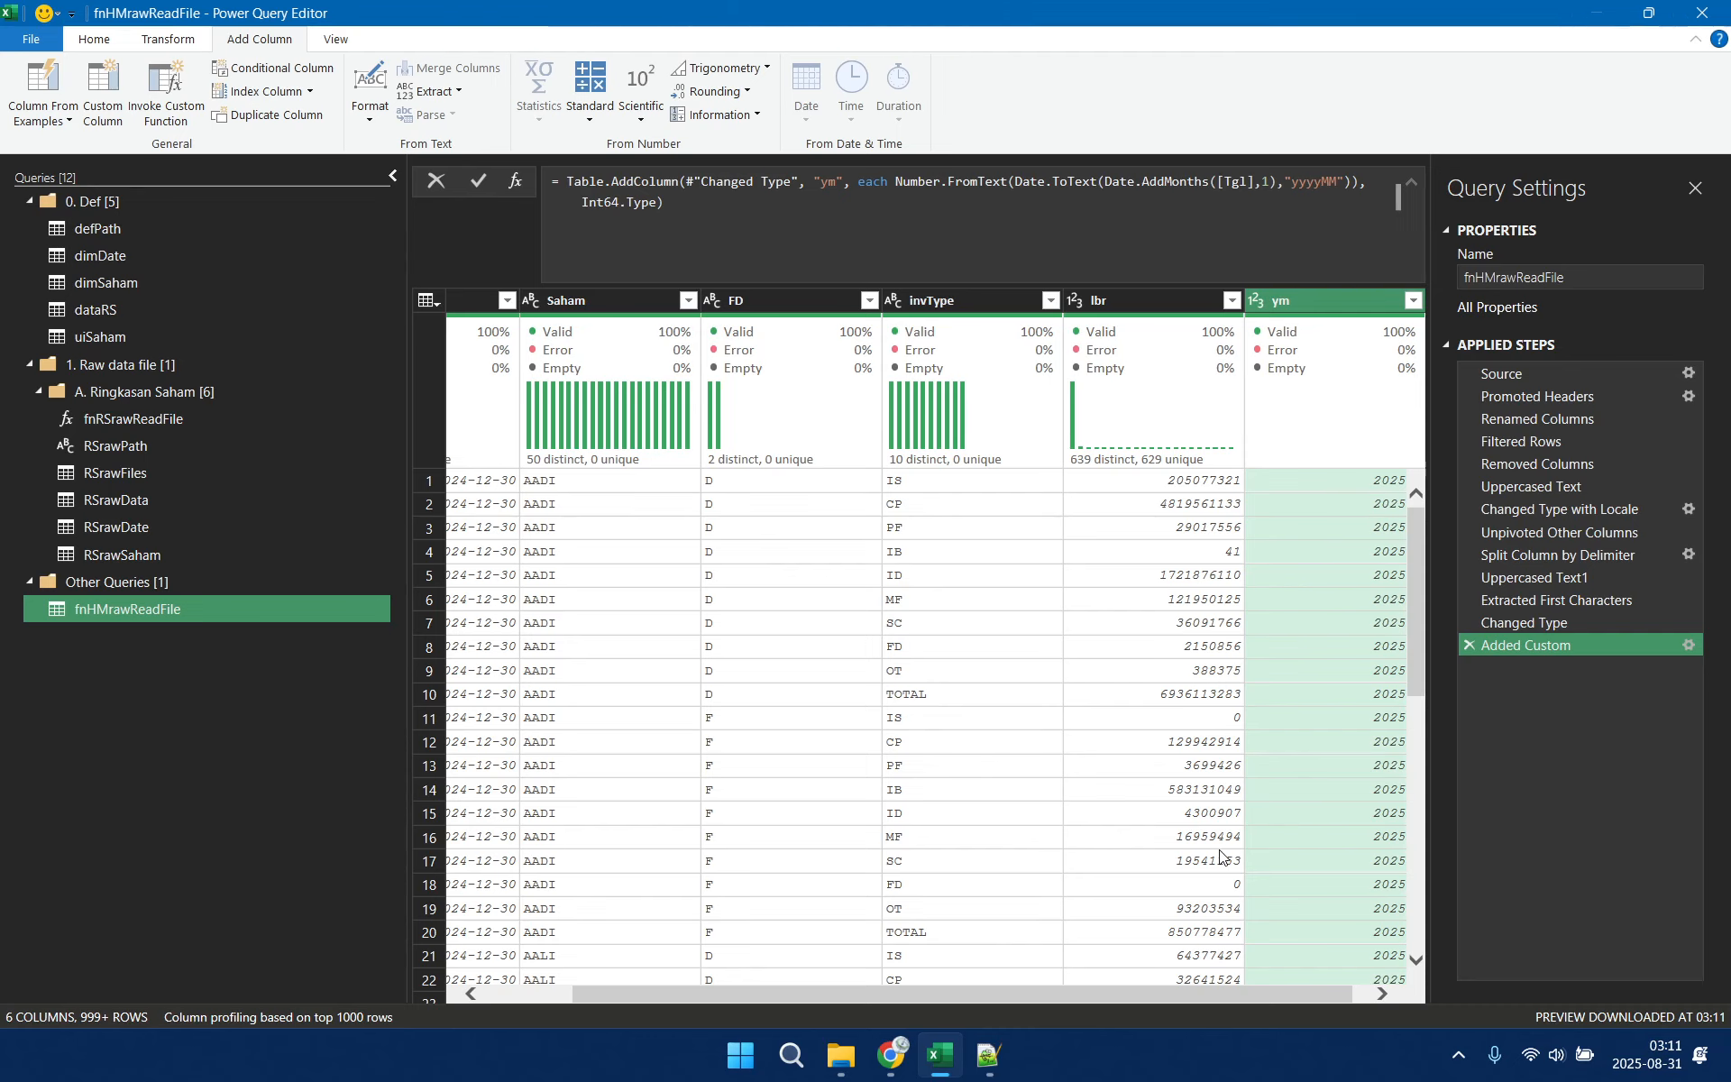
Keep only the columns ym, Tgl, Saham, FD, invType and lbr, in that order, removing any other columns
left_click_drag(1123, 992, 1225, 1010)
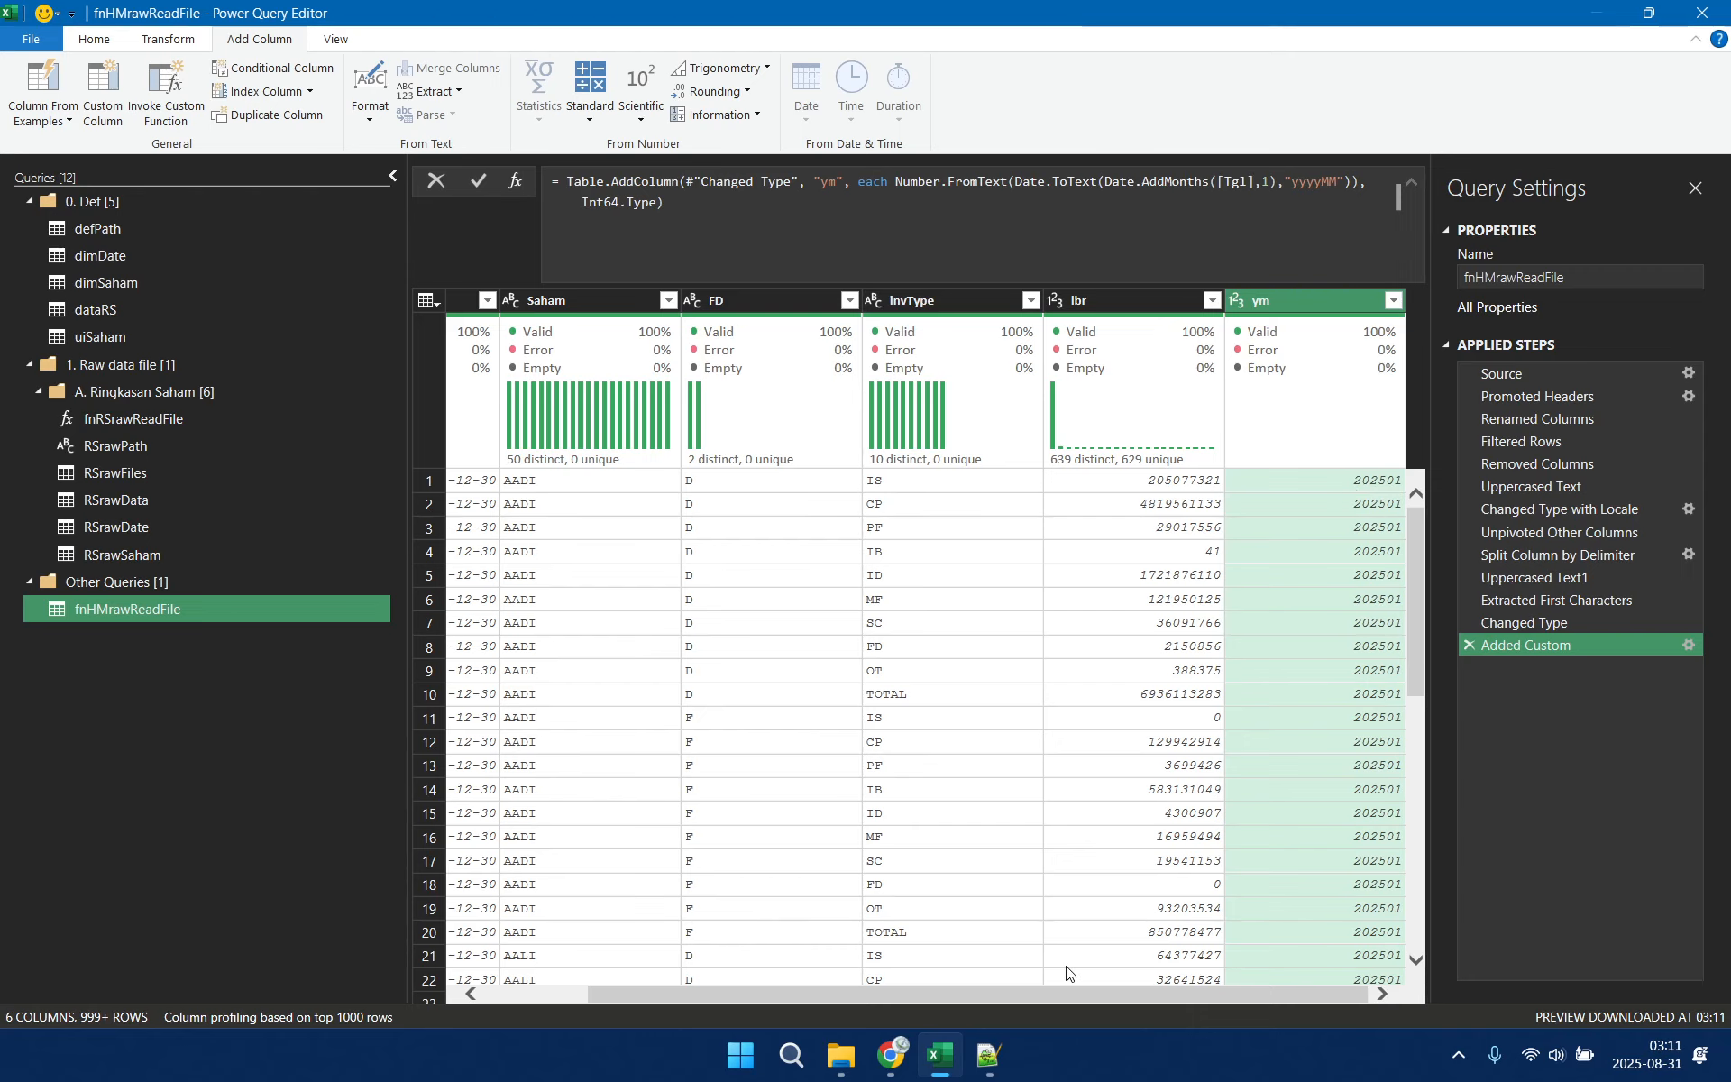
left_click_drag(1068, 993, 712, 981)
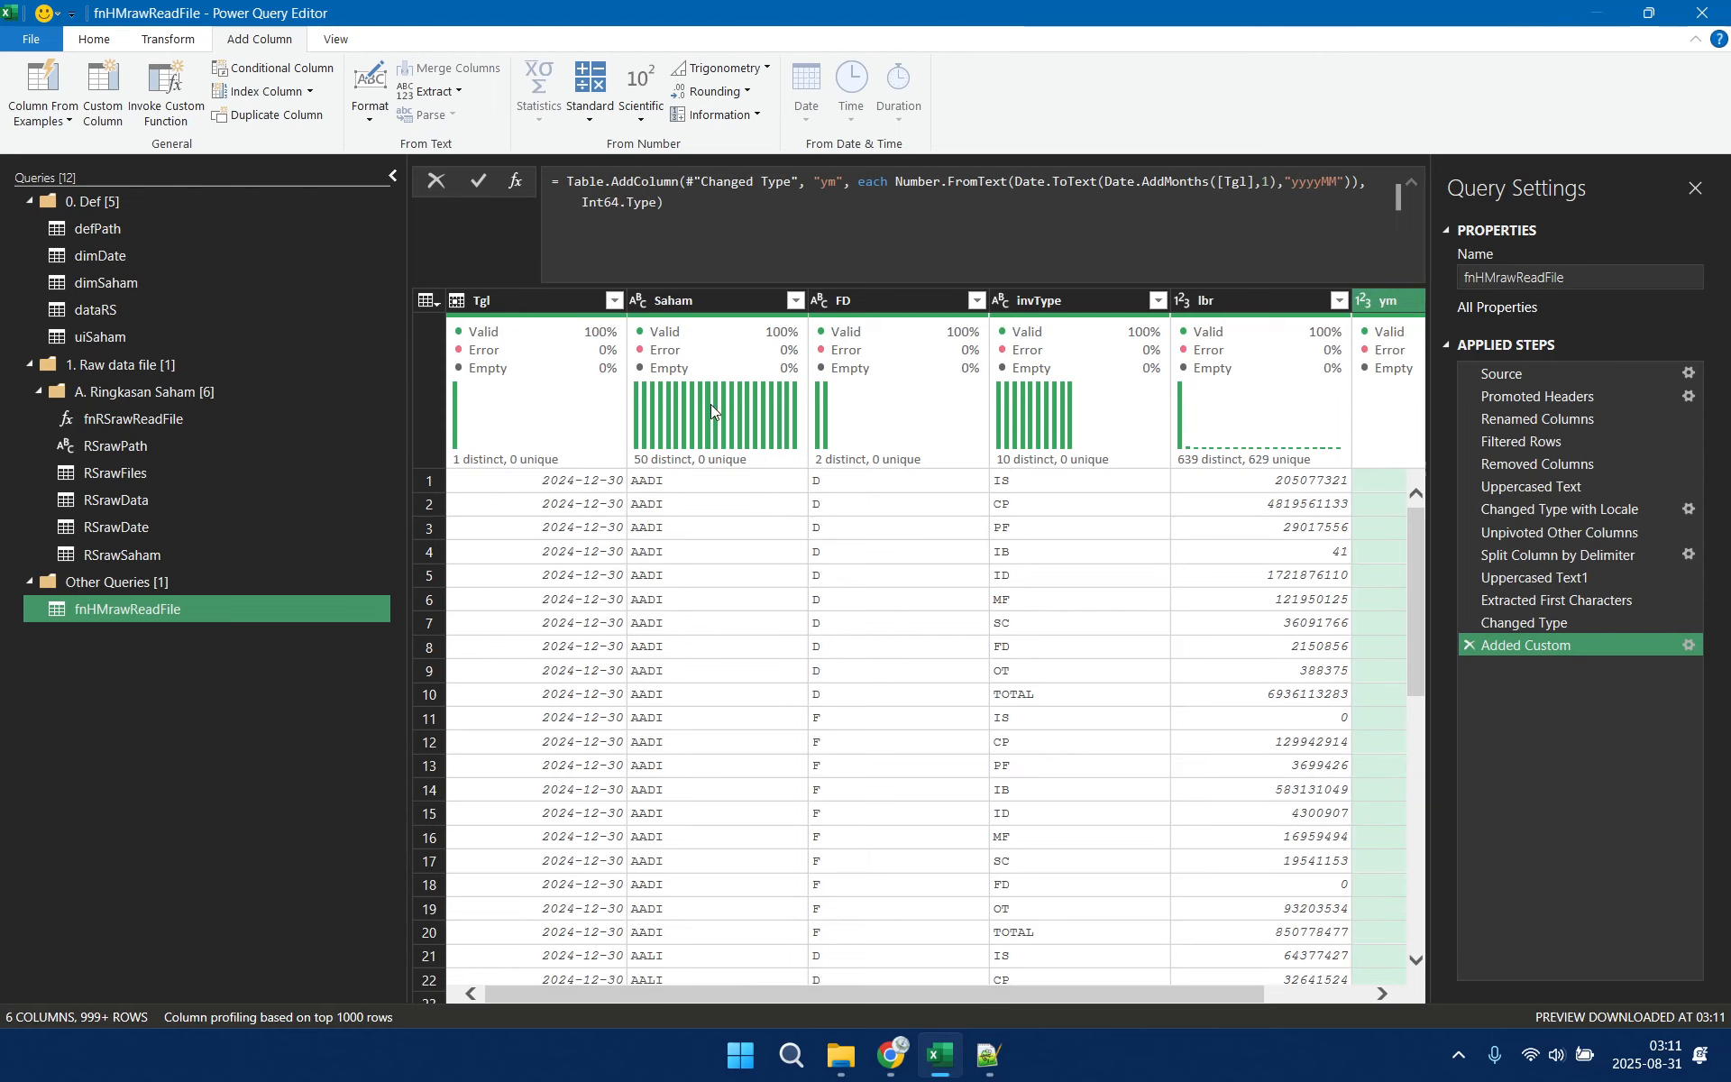
left_click(560, 297)
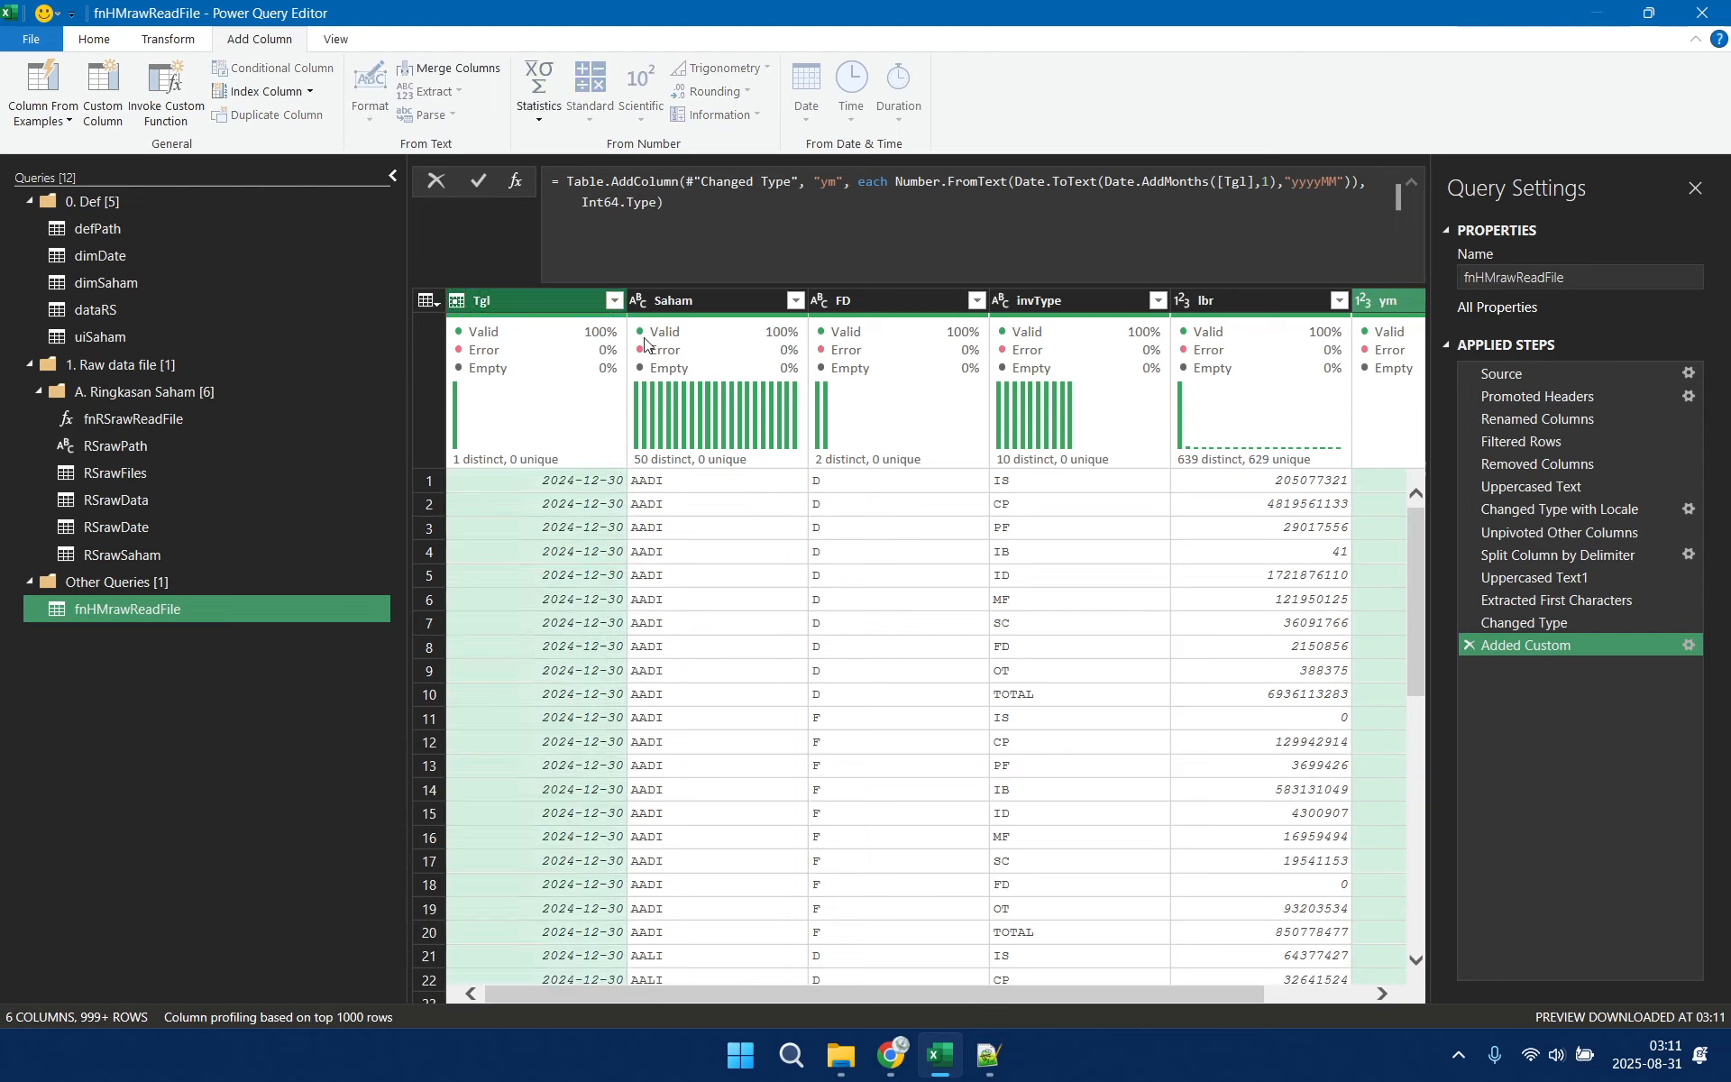
left_click(716, 303, "ctrl")
left_click(900, 300, "ctrl")
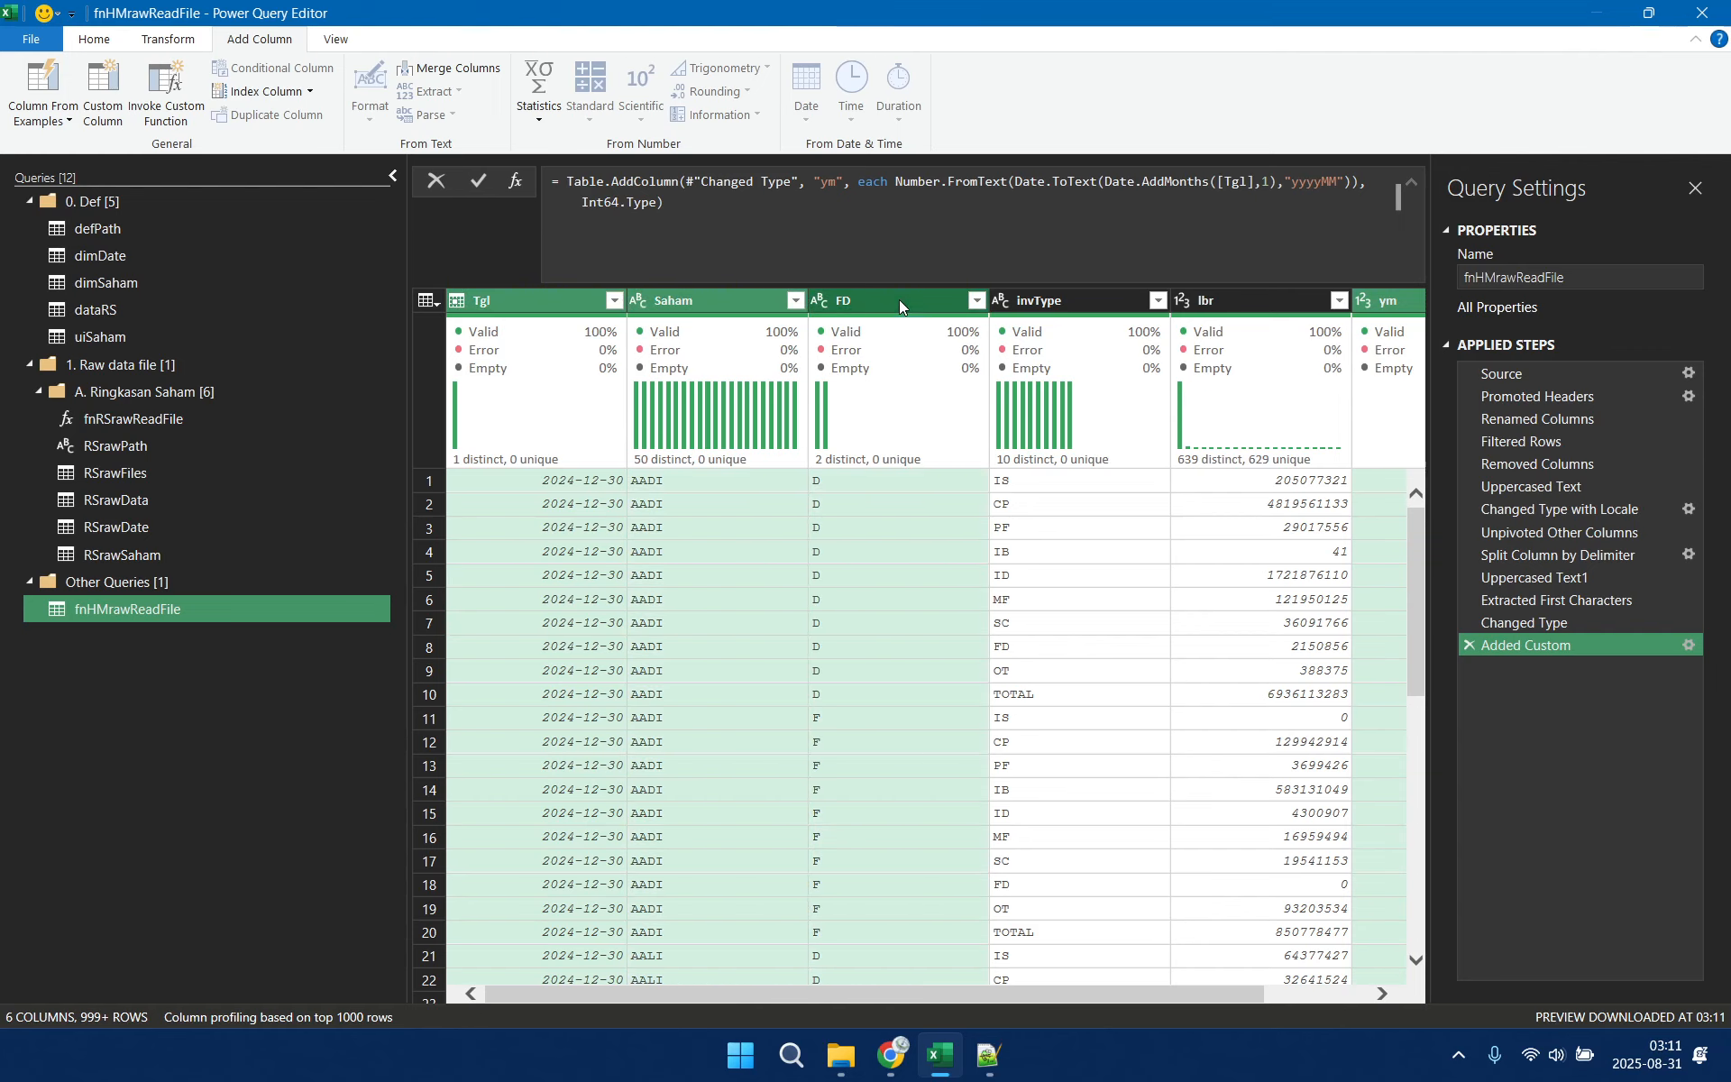
left_click(1068, 301, "ctrl")
left_click(1241, 297, "ctrl")
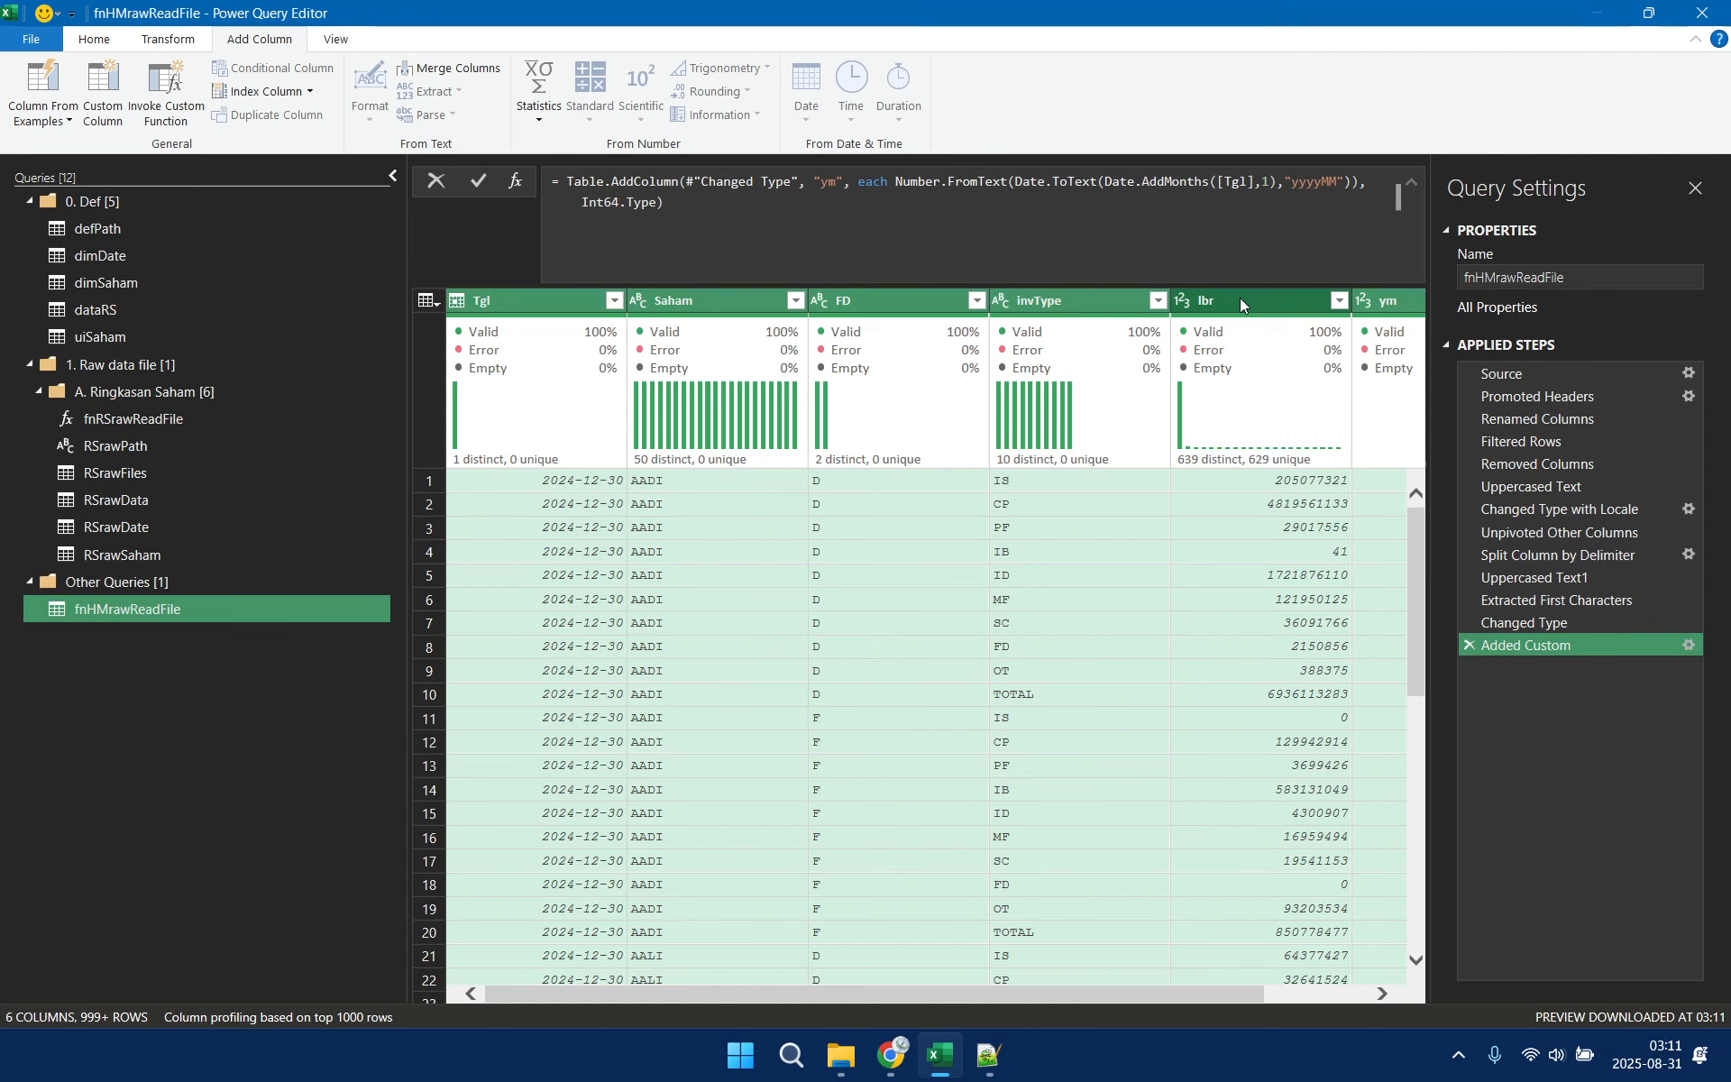
right_click(1241, 297)
left_click(1356, 362)
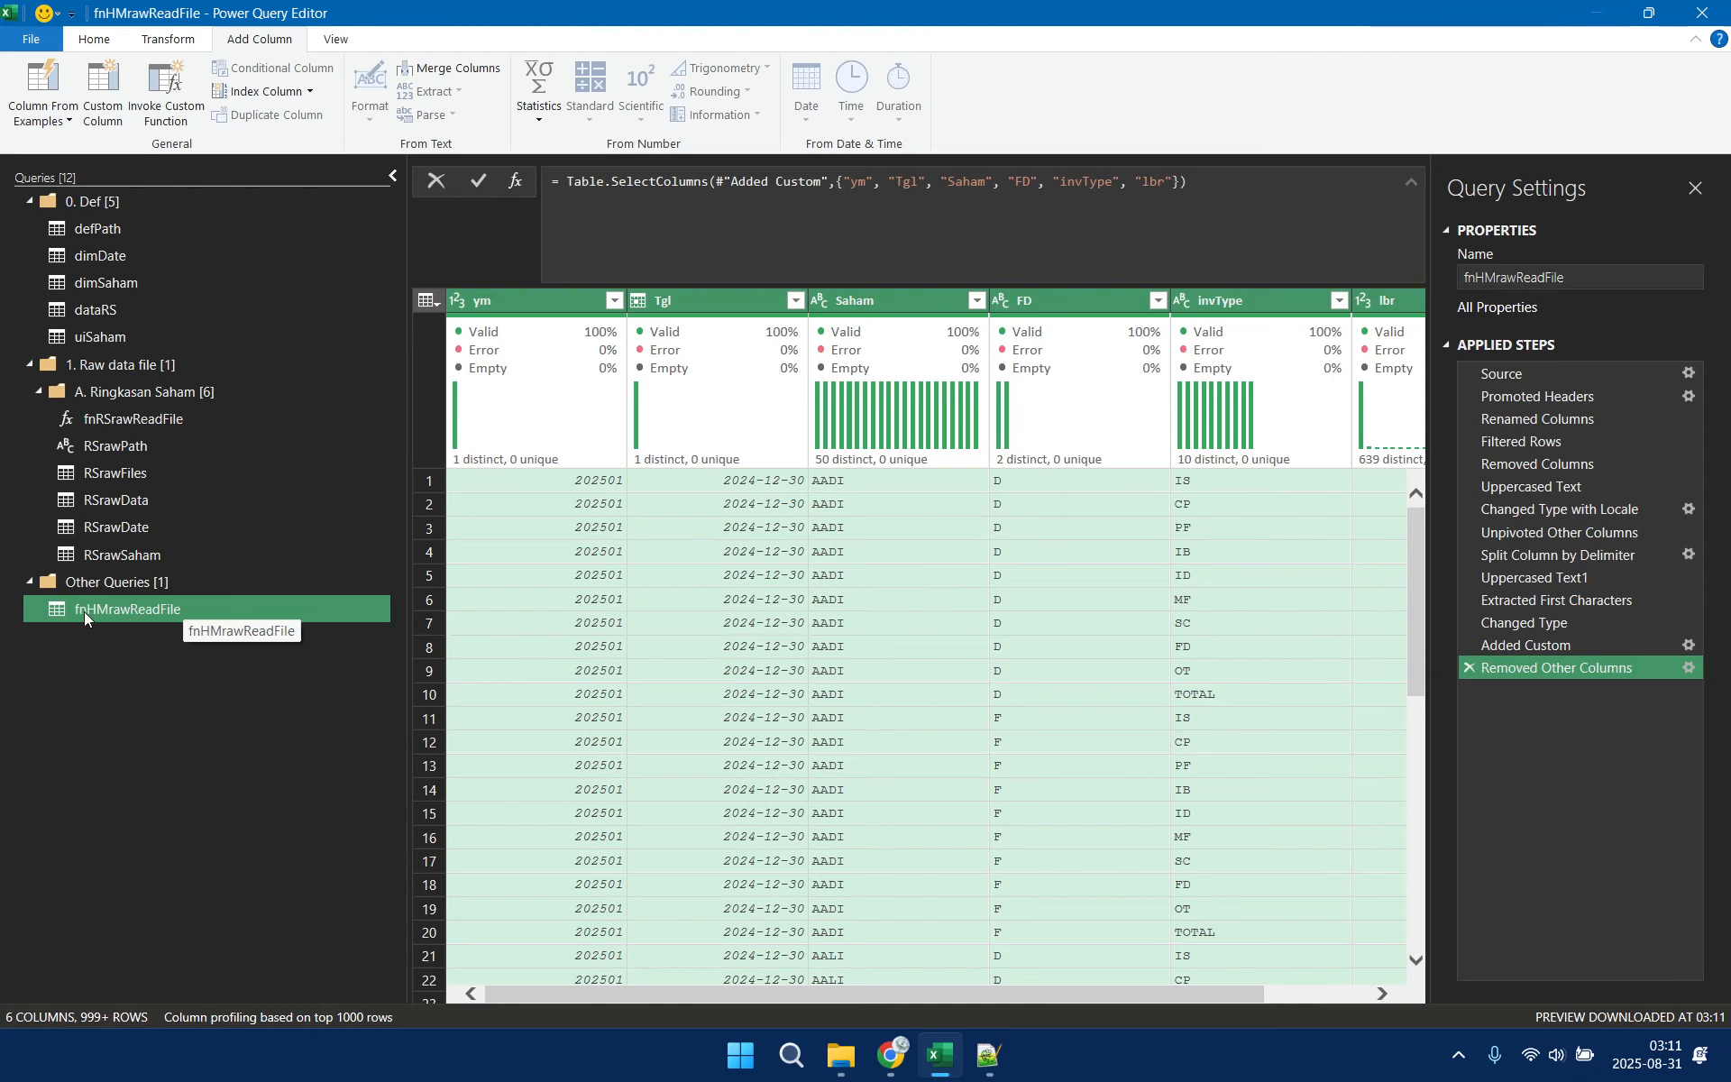
In fnHMrawReadFile's M code, duplicate the Source line and comment out the first copy with //
right_click(155, 608)
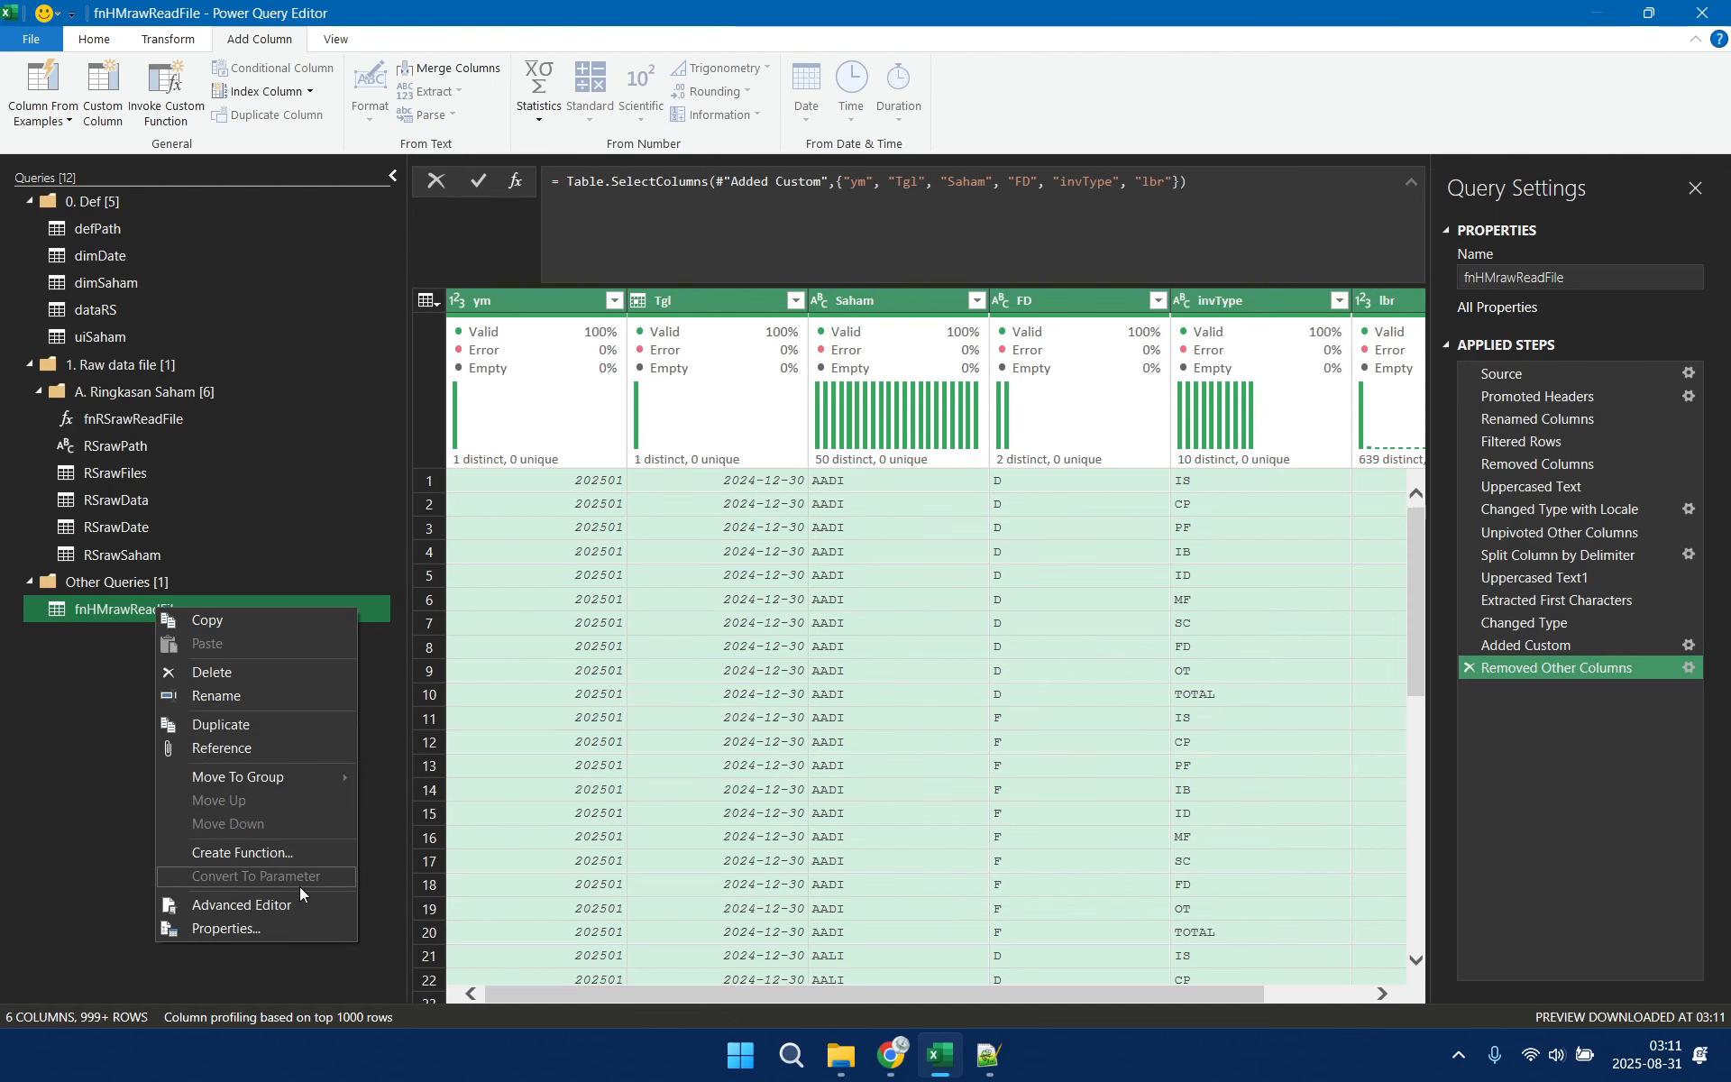
left_click(283, 906)
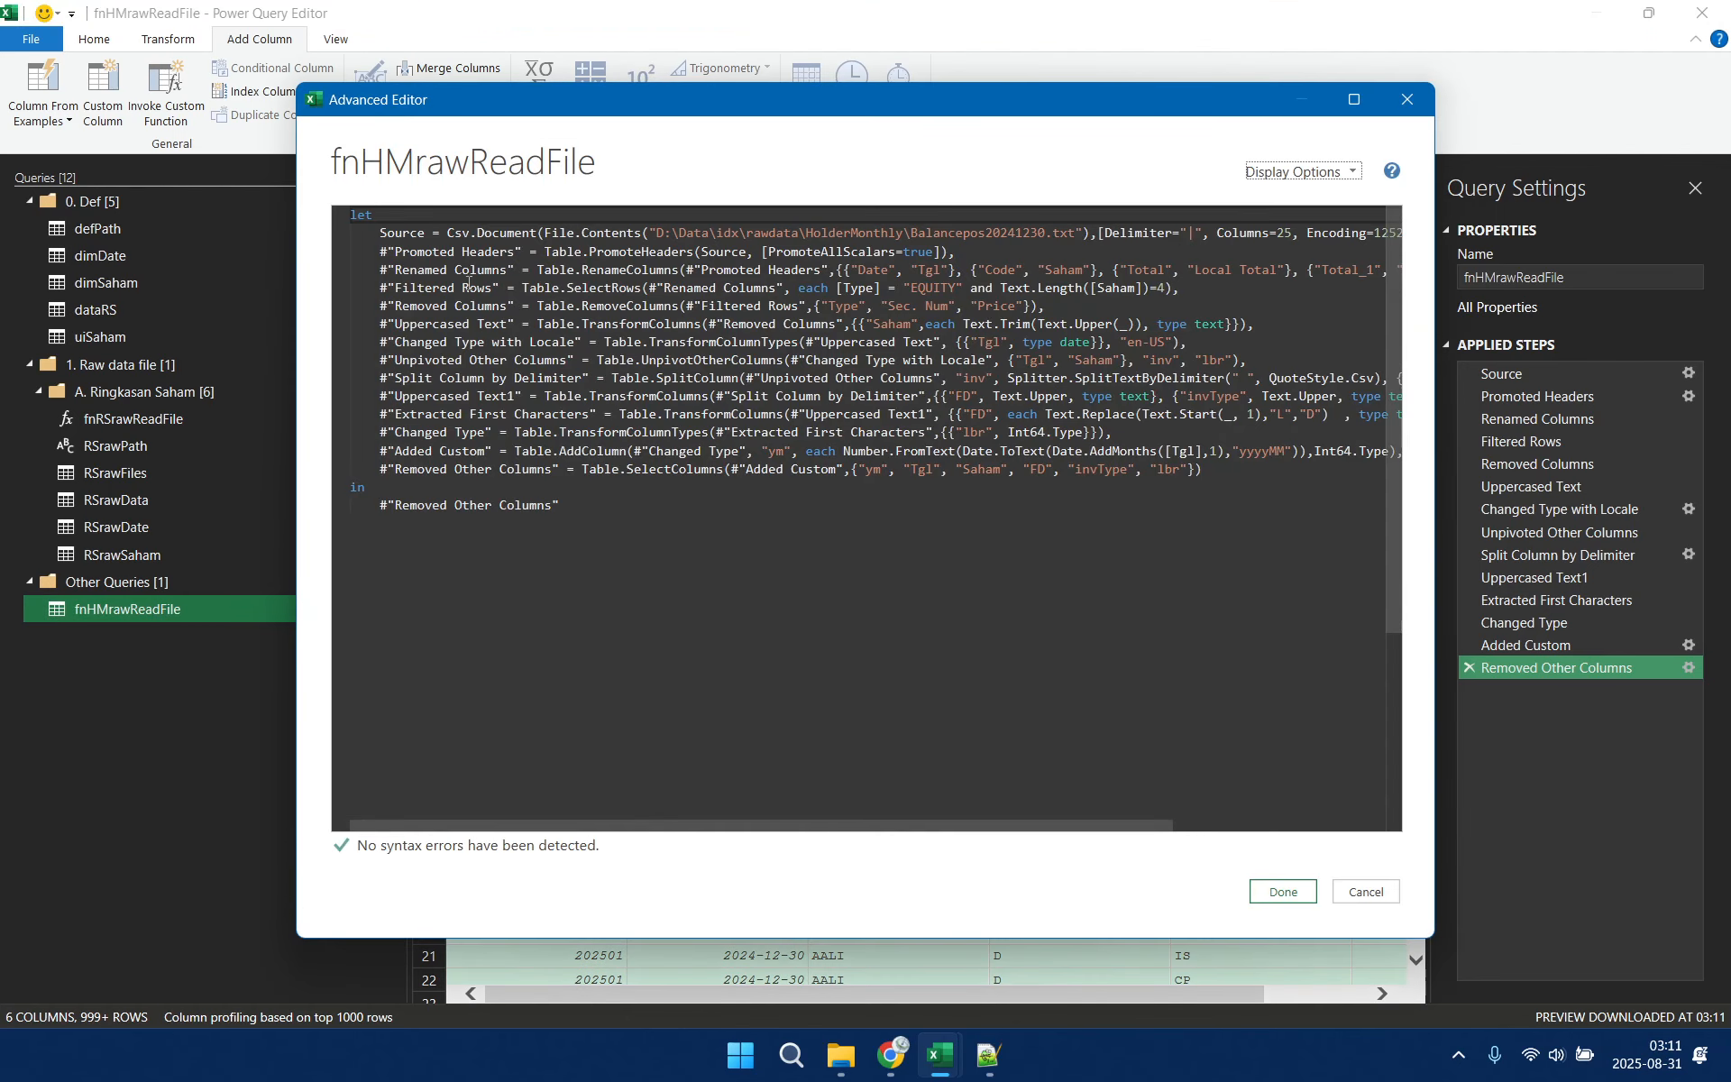
left_click(354, 232)
left_click_drag(354, 244, 353, 247)
key("ctrl+c")
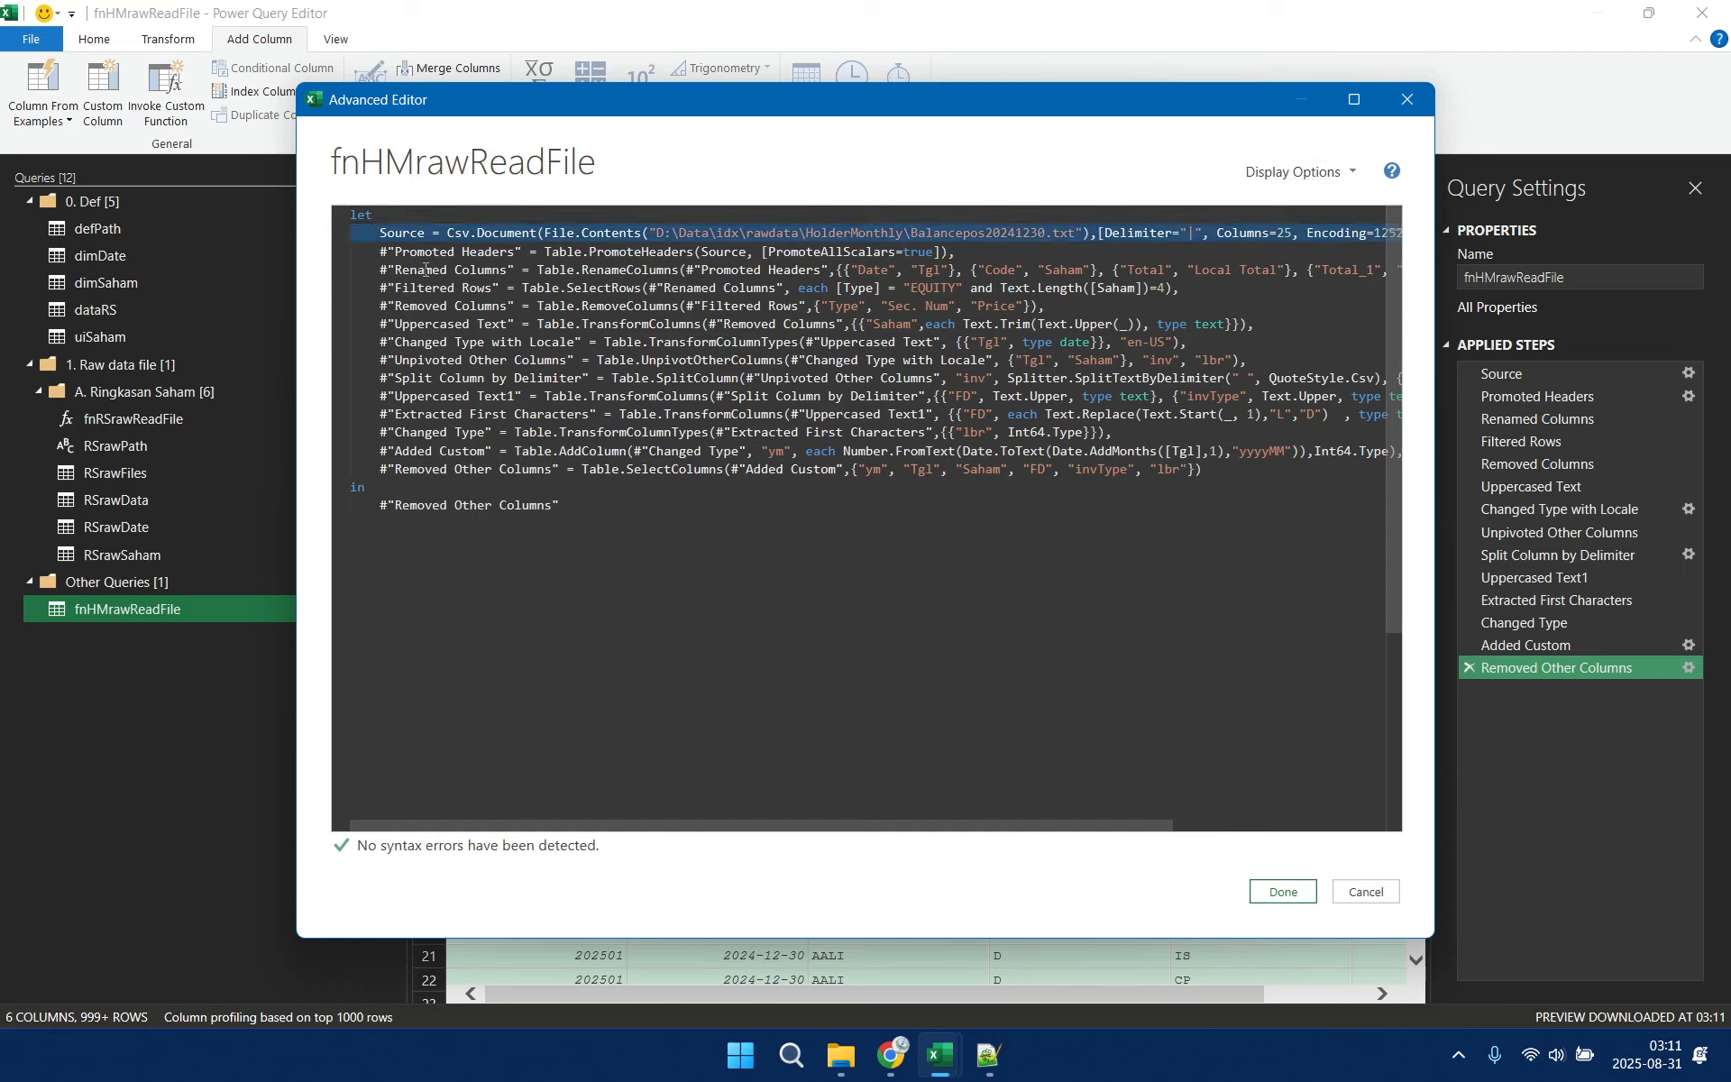
key("Up")
key("Down")
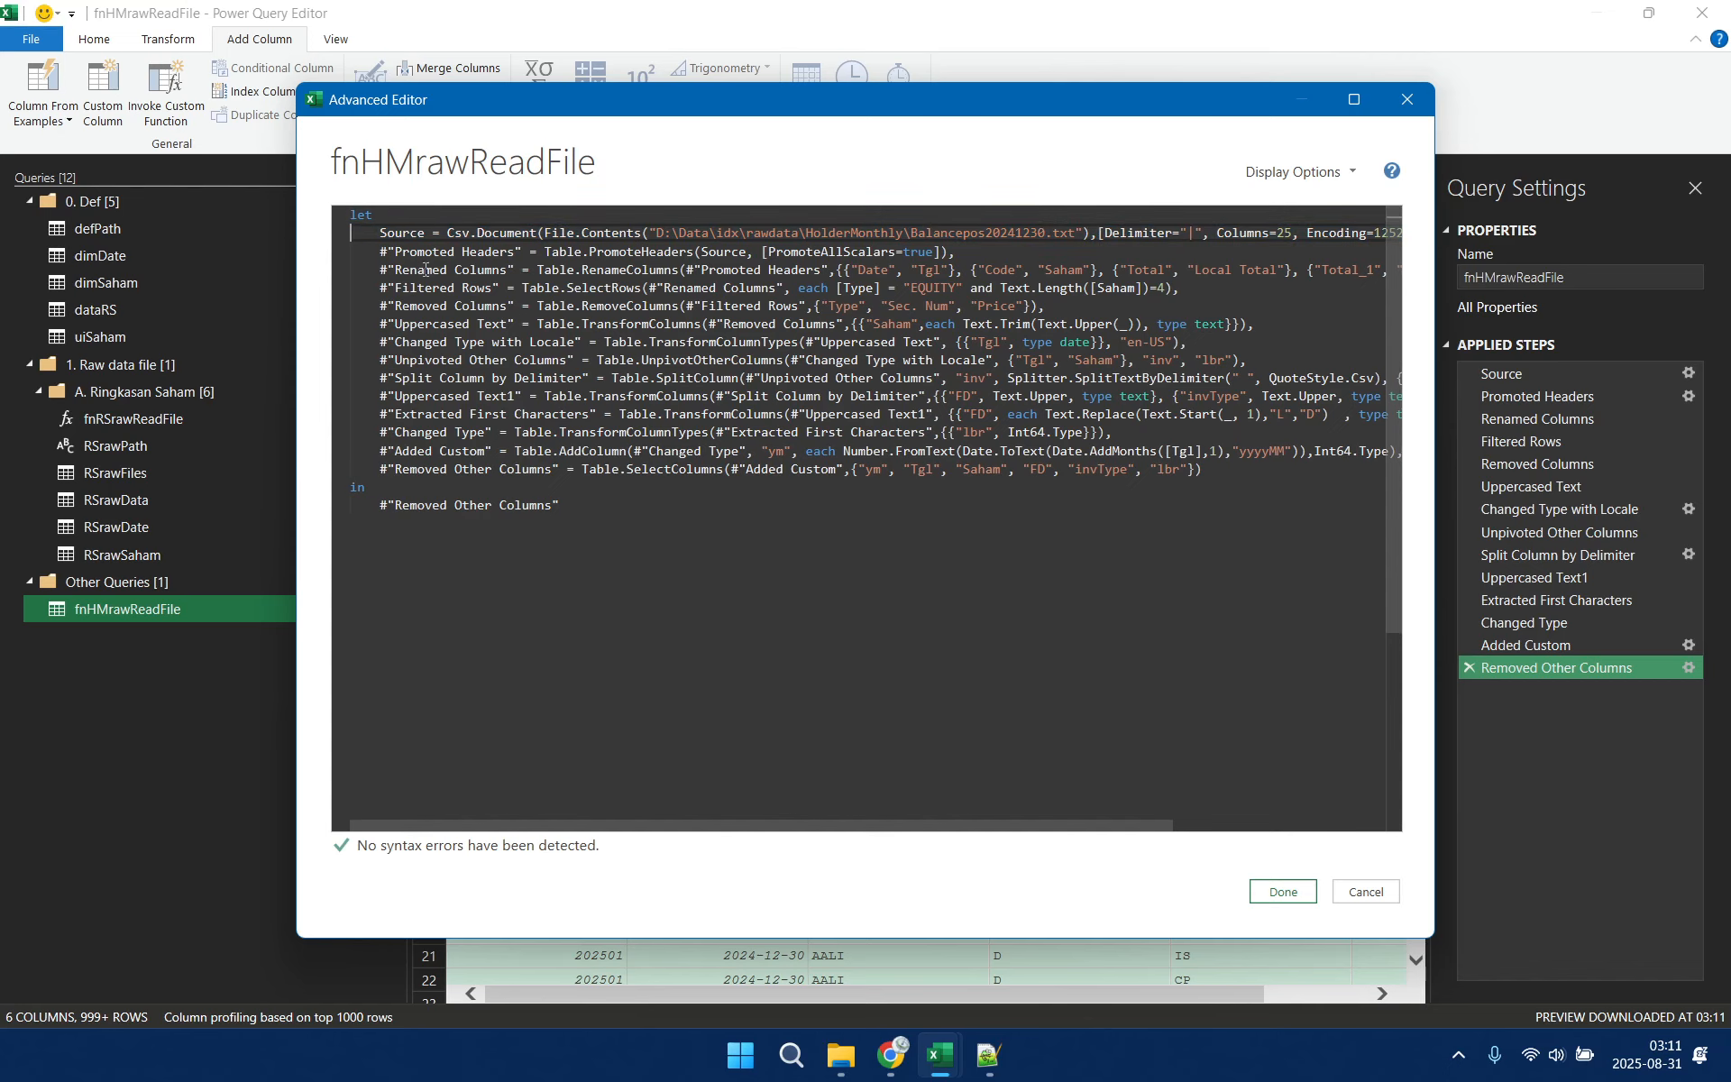
key("ctrl+v")
key("Down")
key("Up")
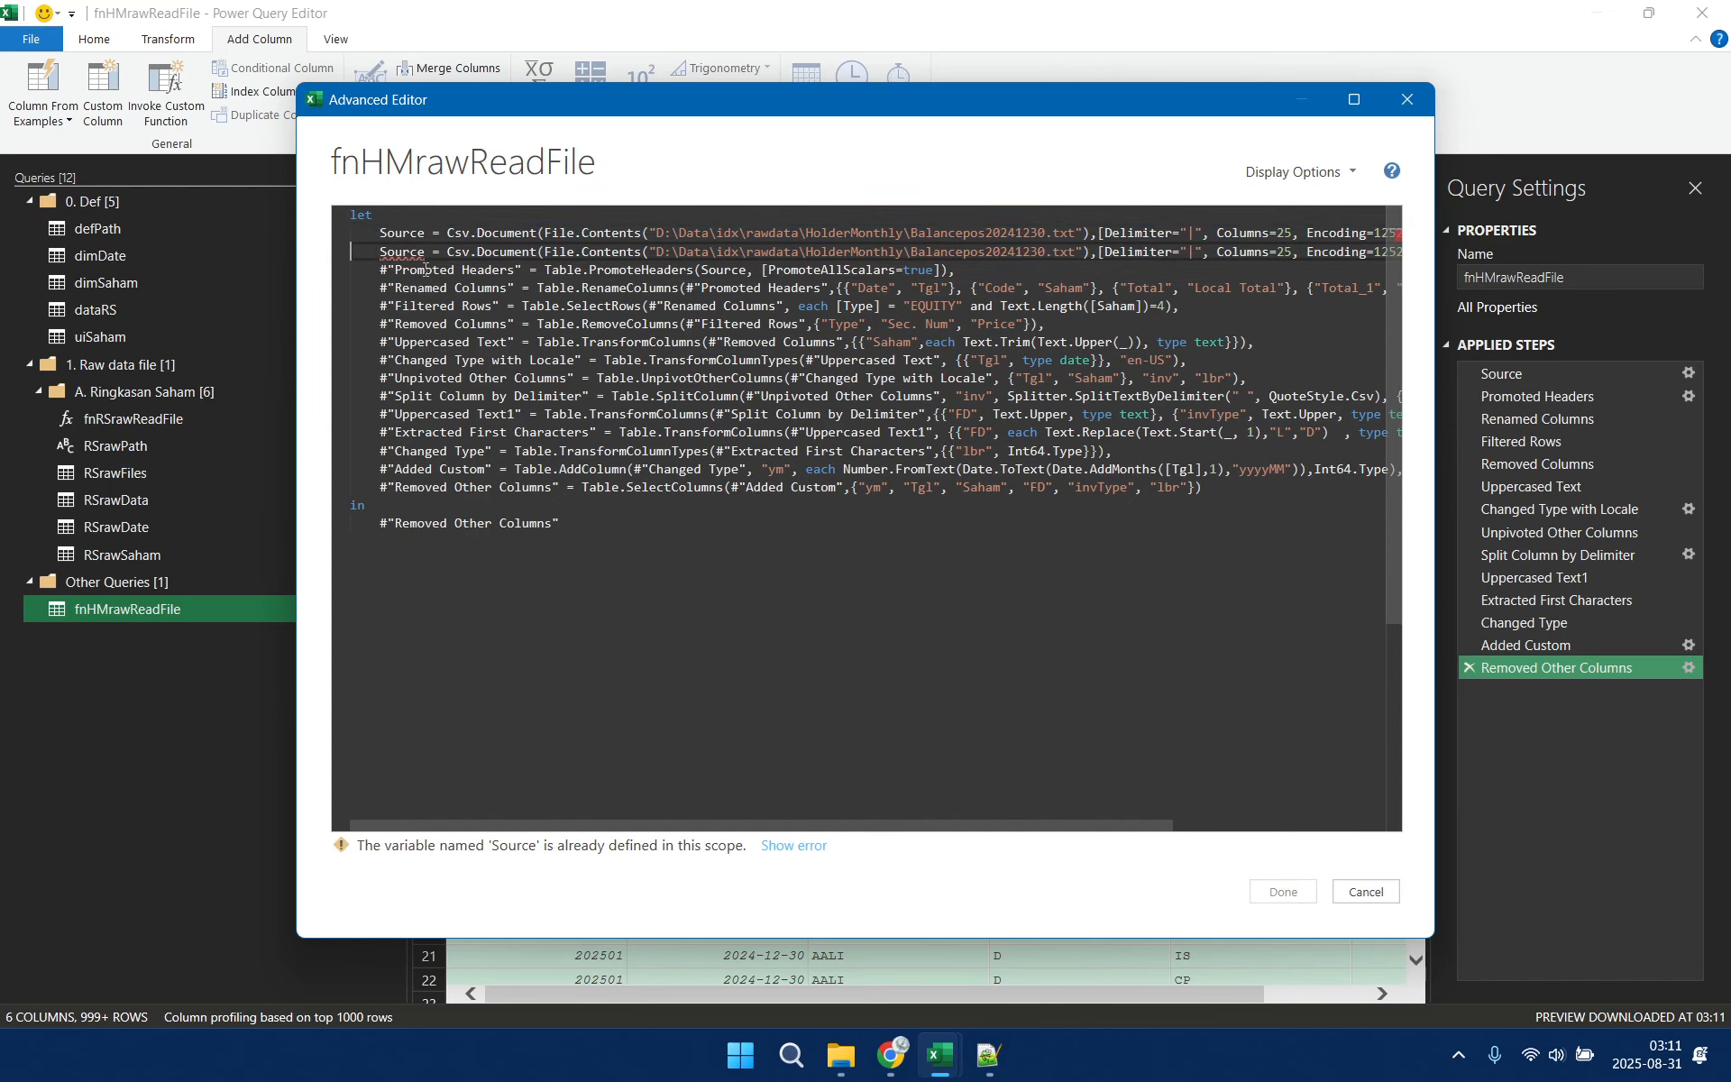
key("Up")
key("ctrl+Right")
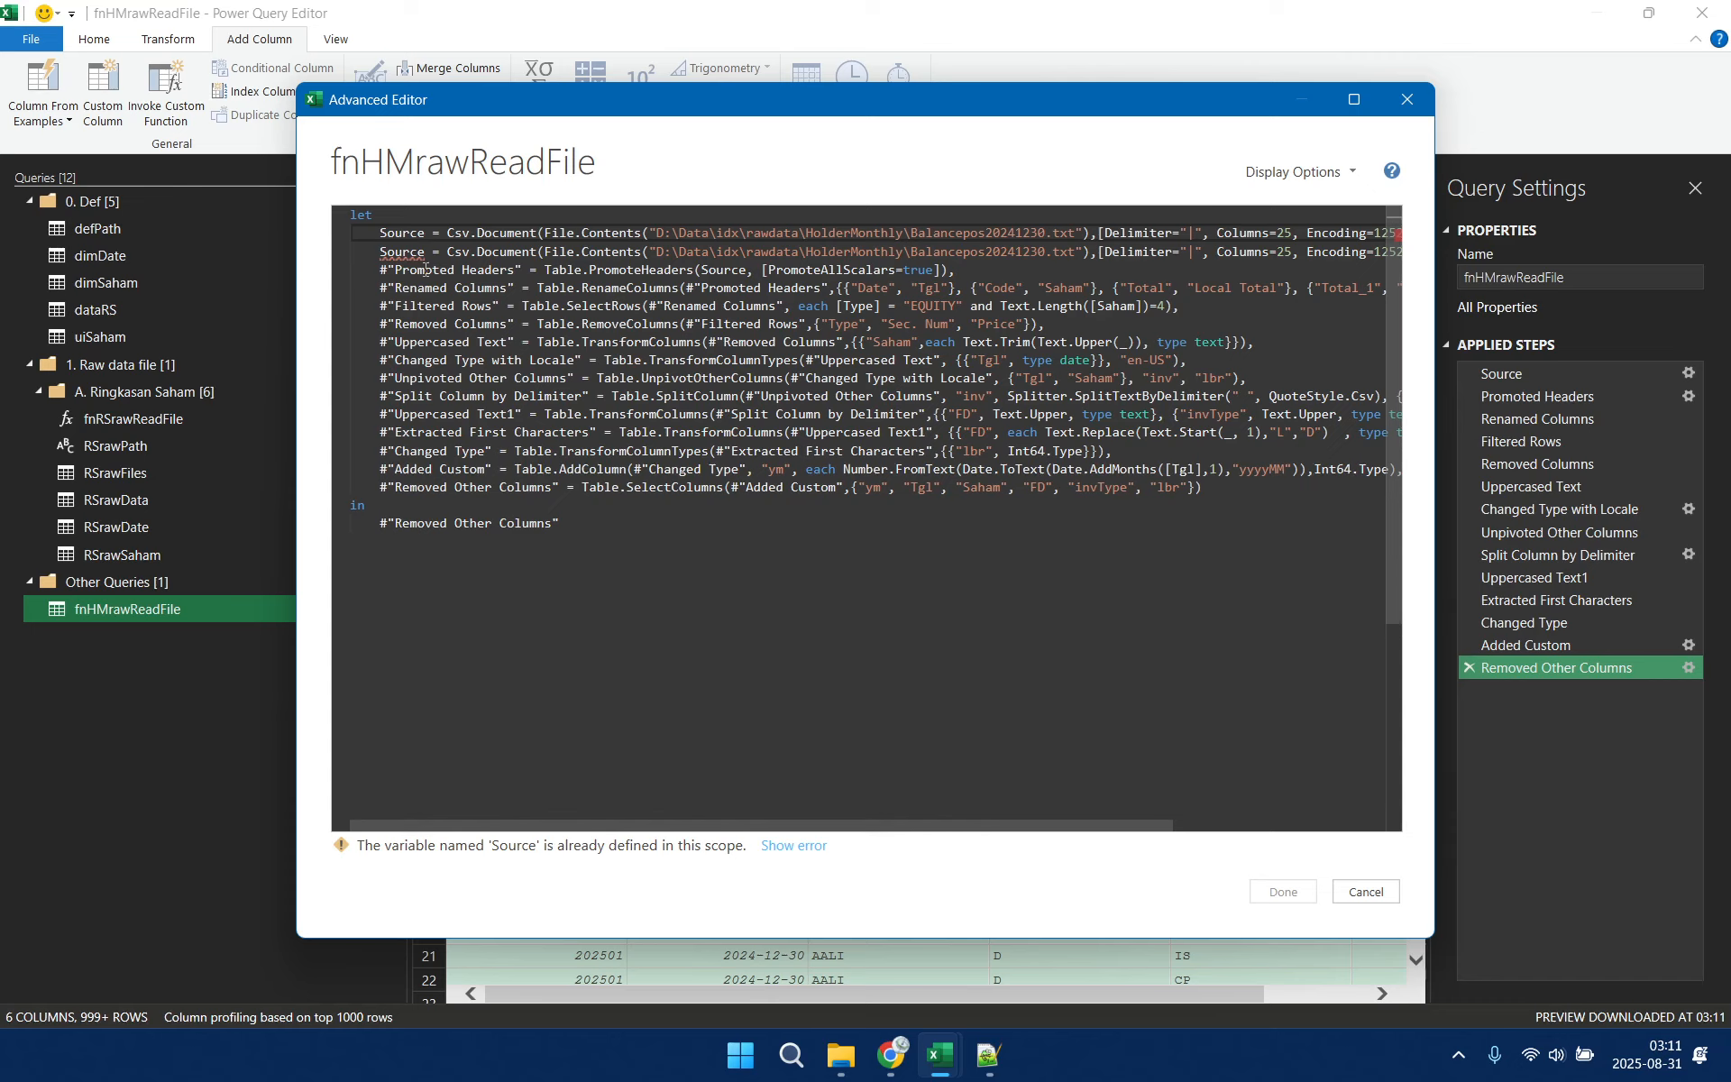
key("Home")
type("//")
Turn the query into a function by adding the line (file as any)=> above let in the M code
key("ctrl+Home")
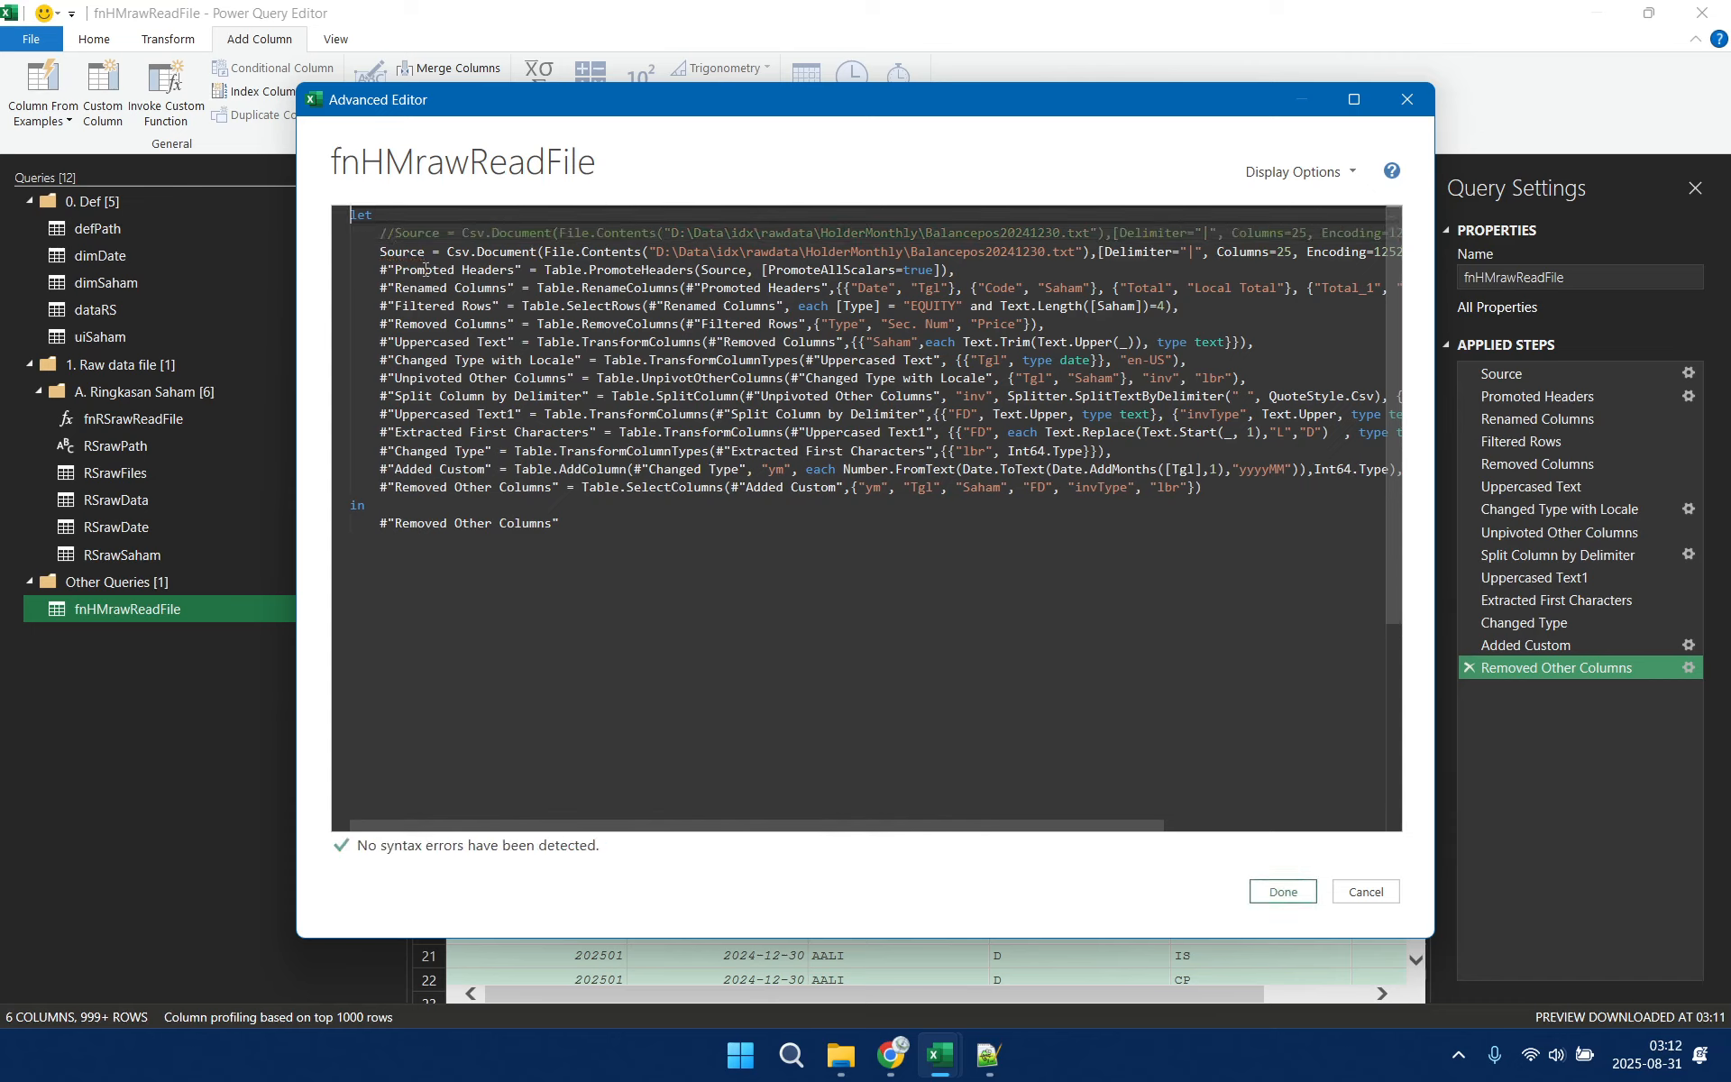
key("Return")
key("Up")
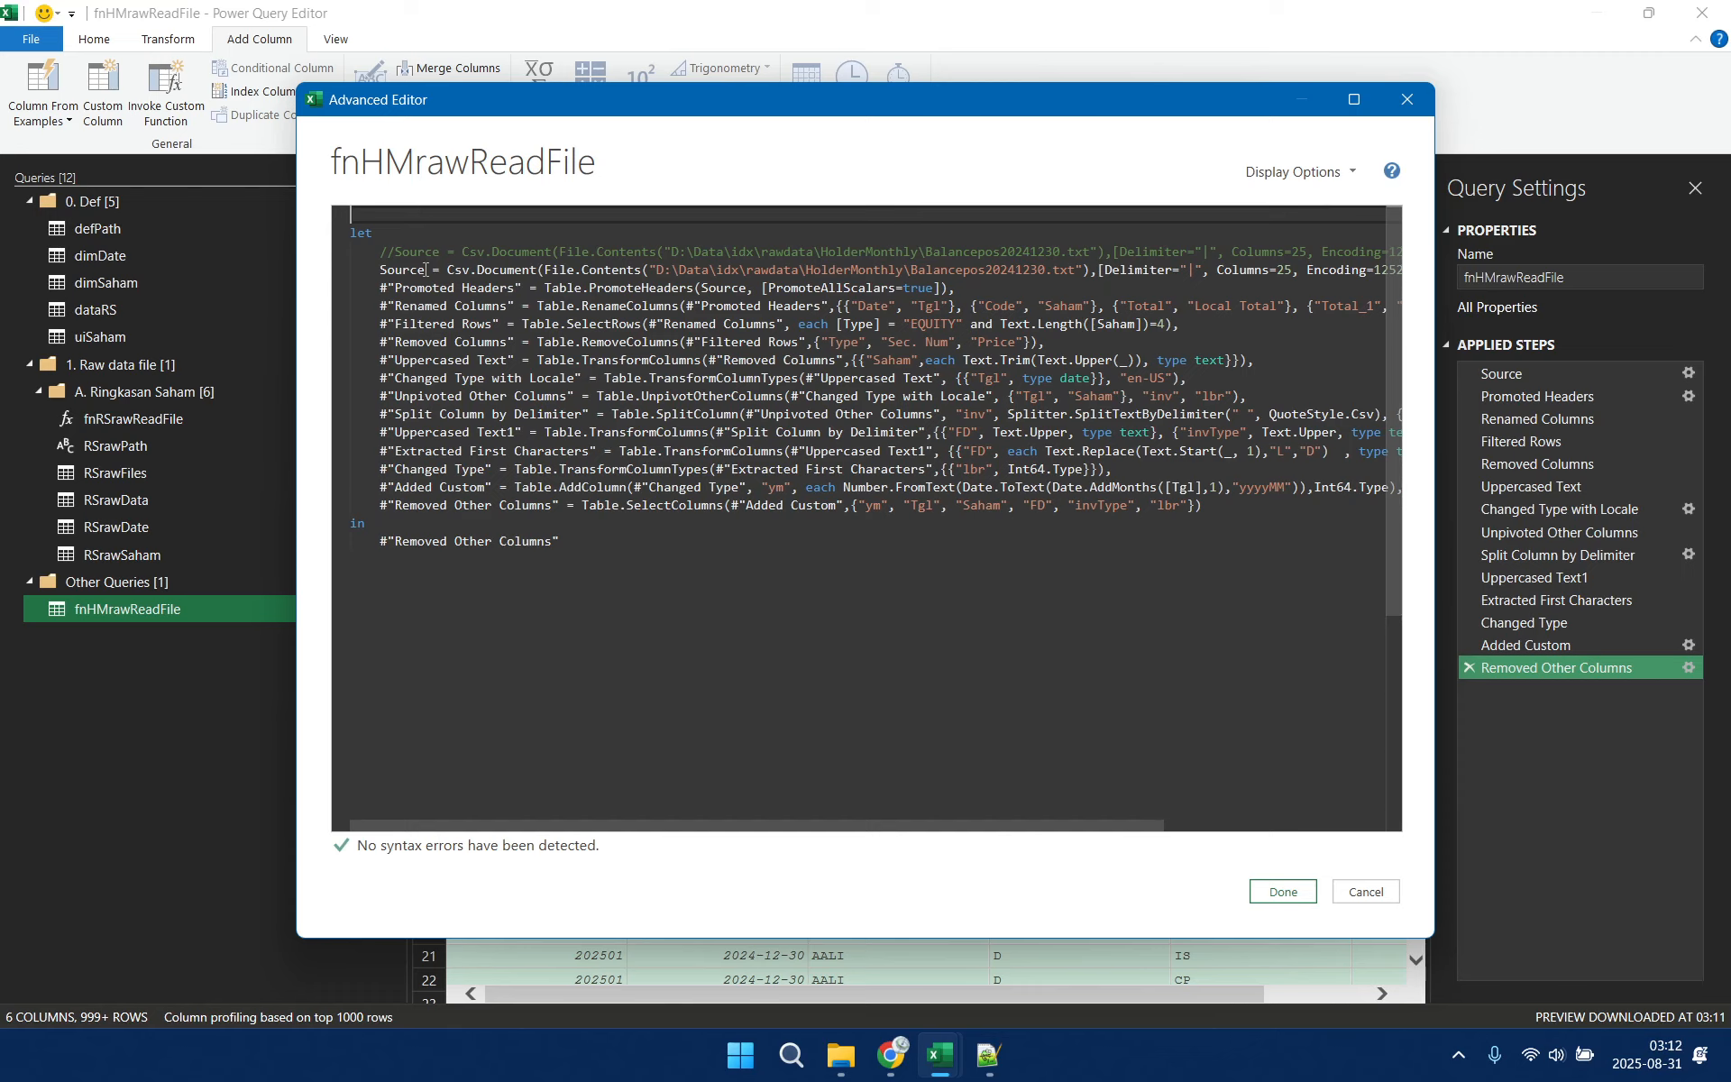
type("(")
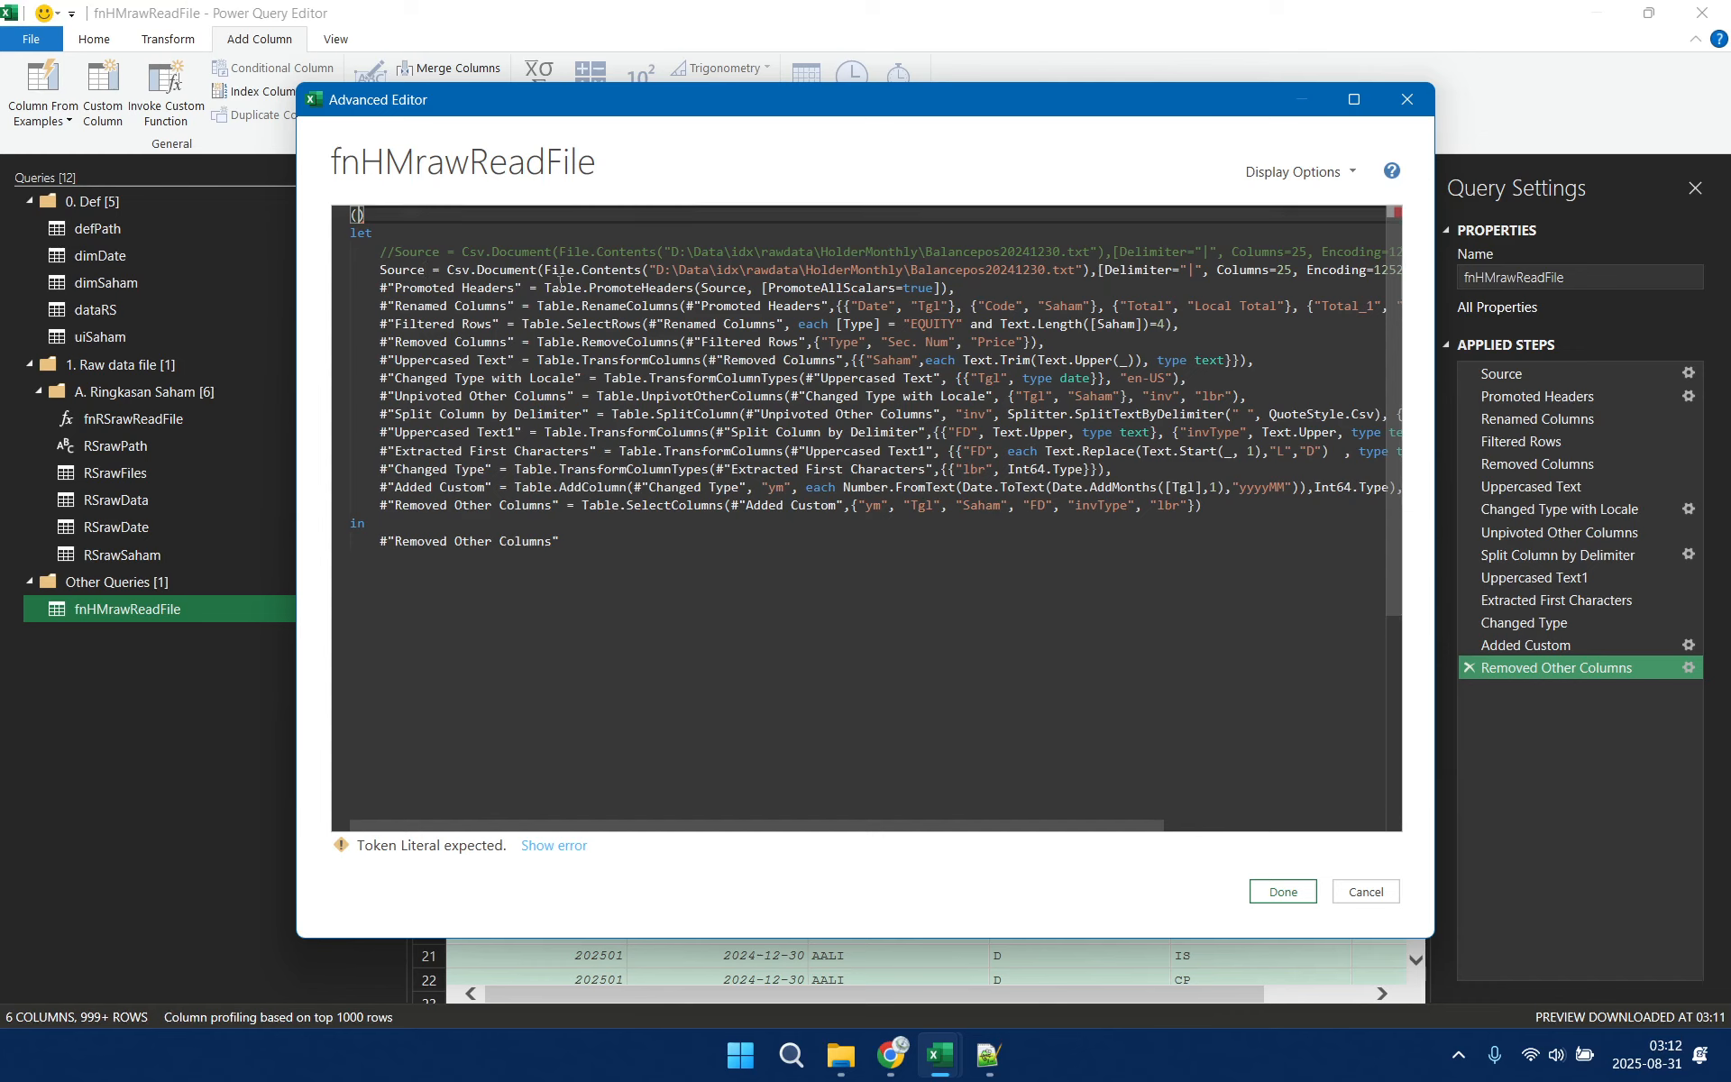
type("file as any")
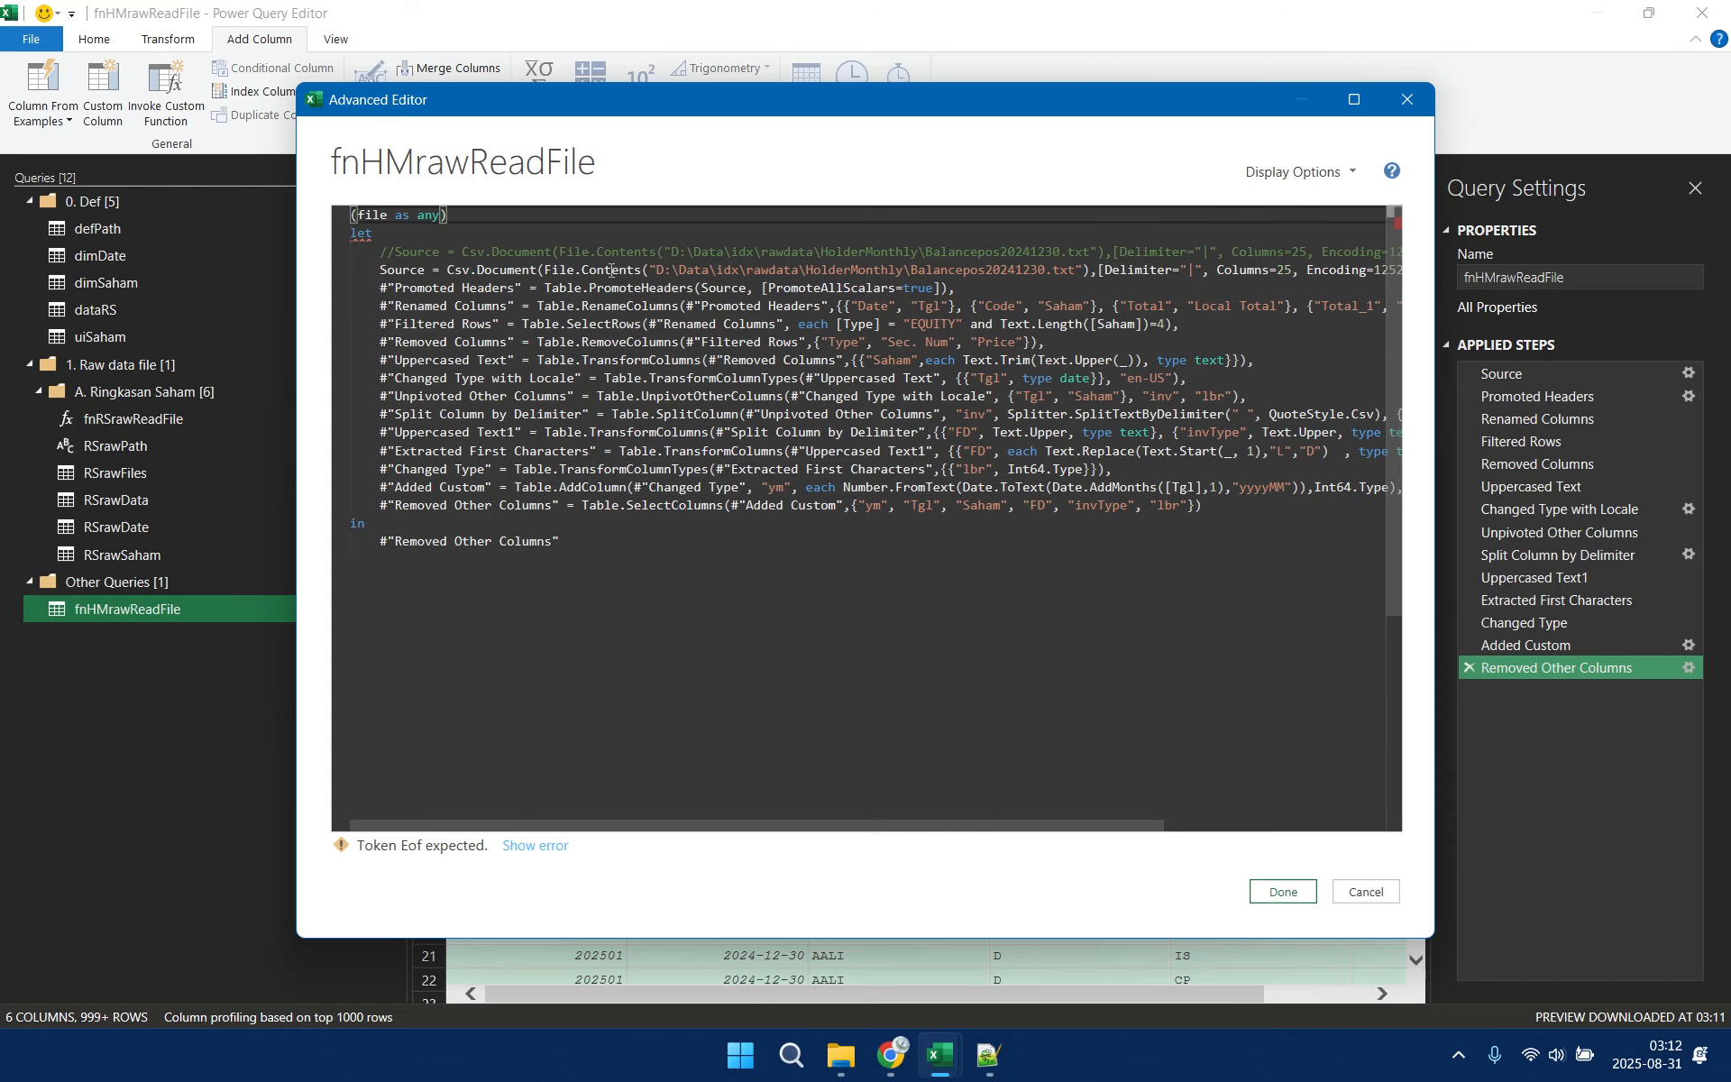
type("=>")
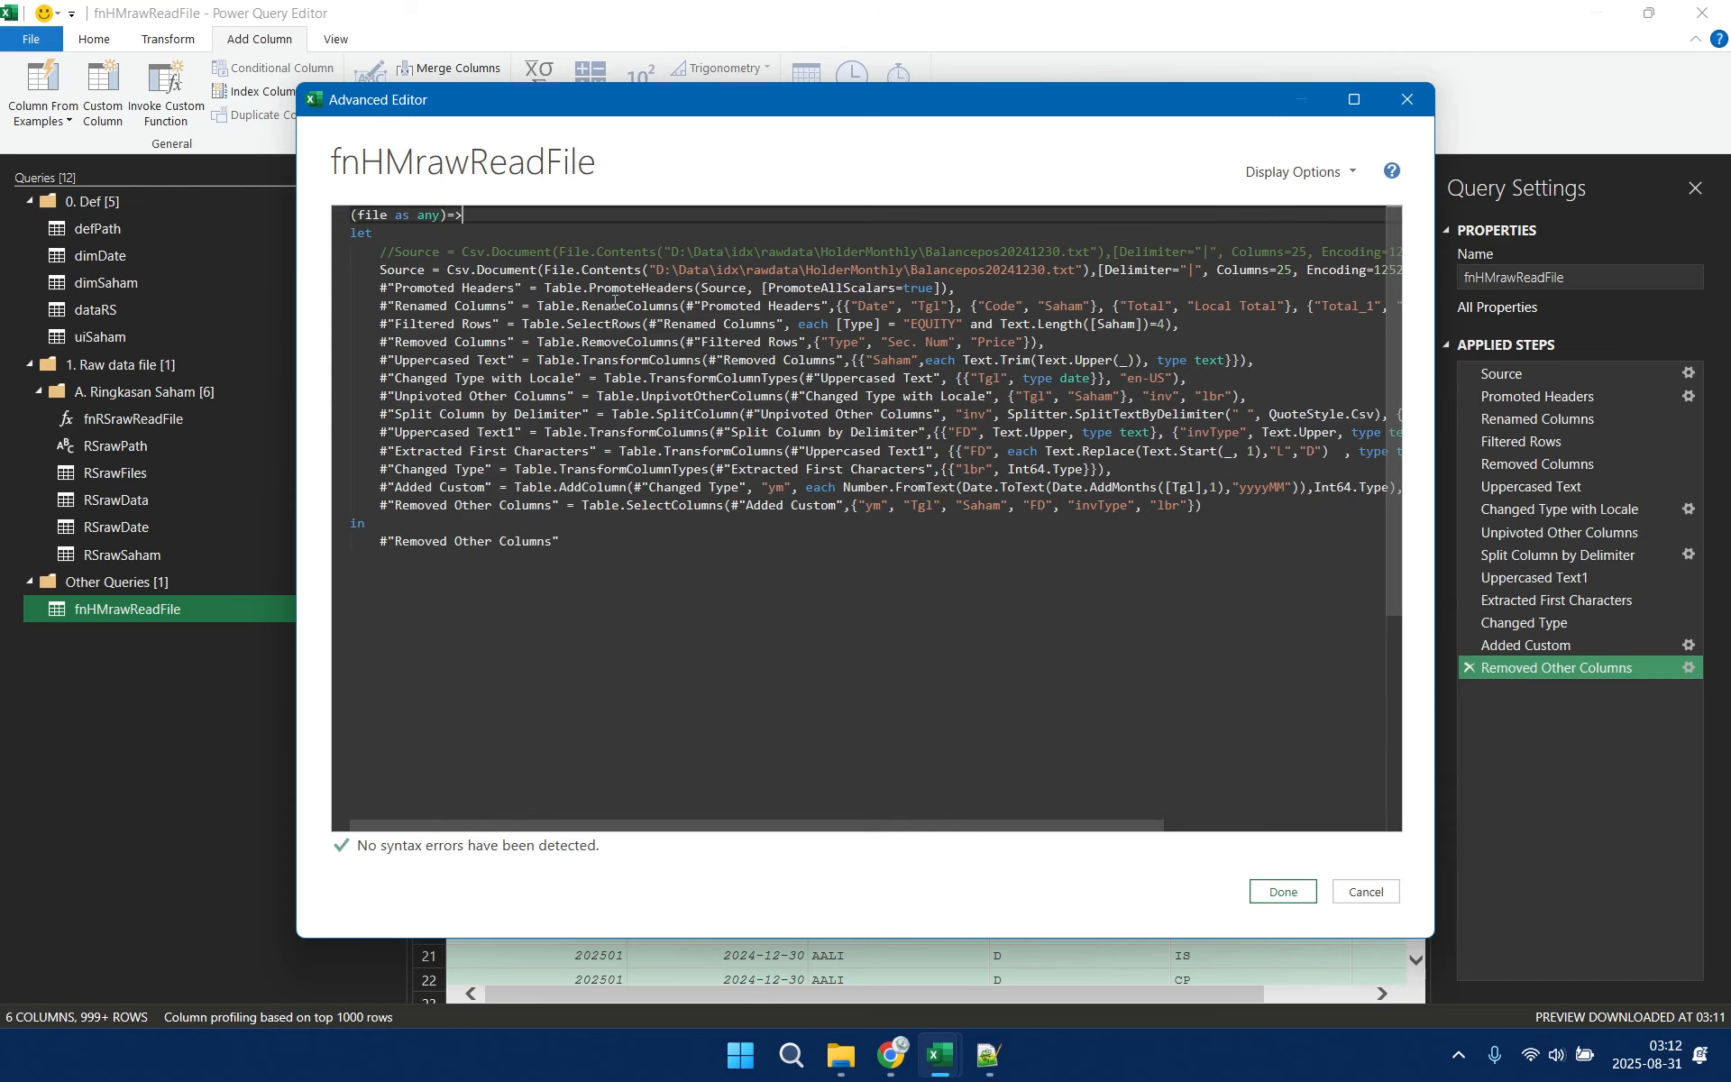
Replace the File.Contents expression in the active Source line with the file parameter and apply the edited code
left_click_drag(545, 271, 1091, 277)
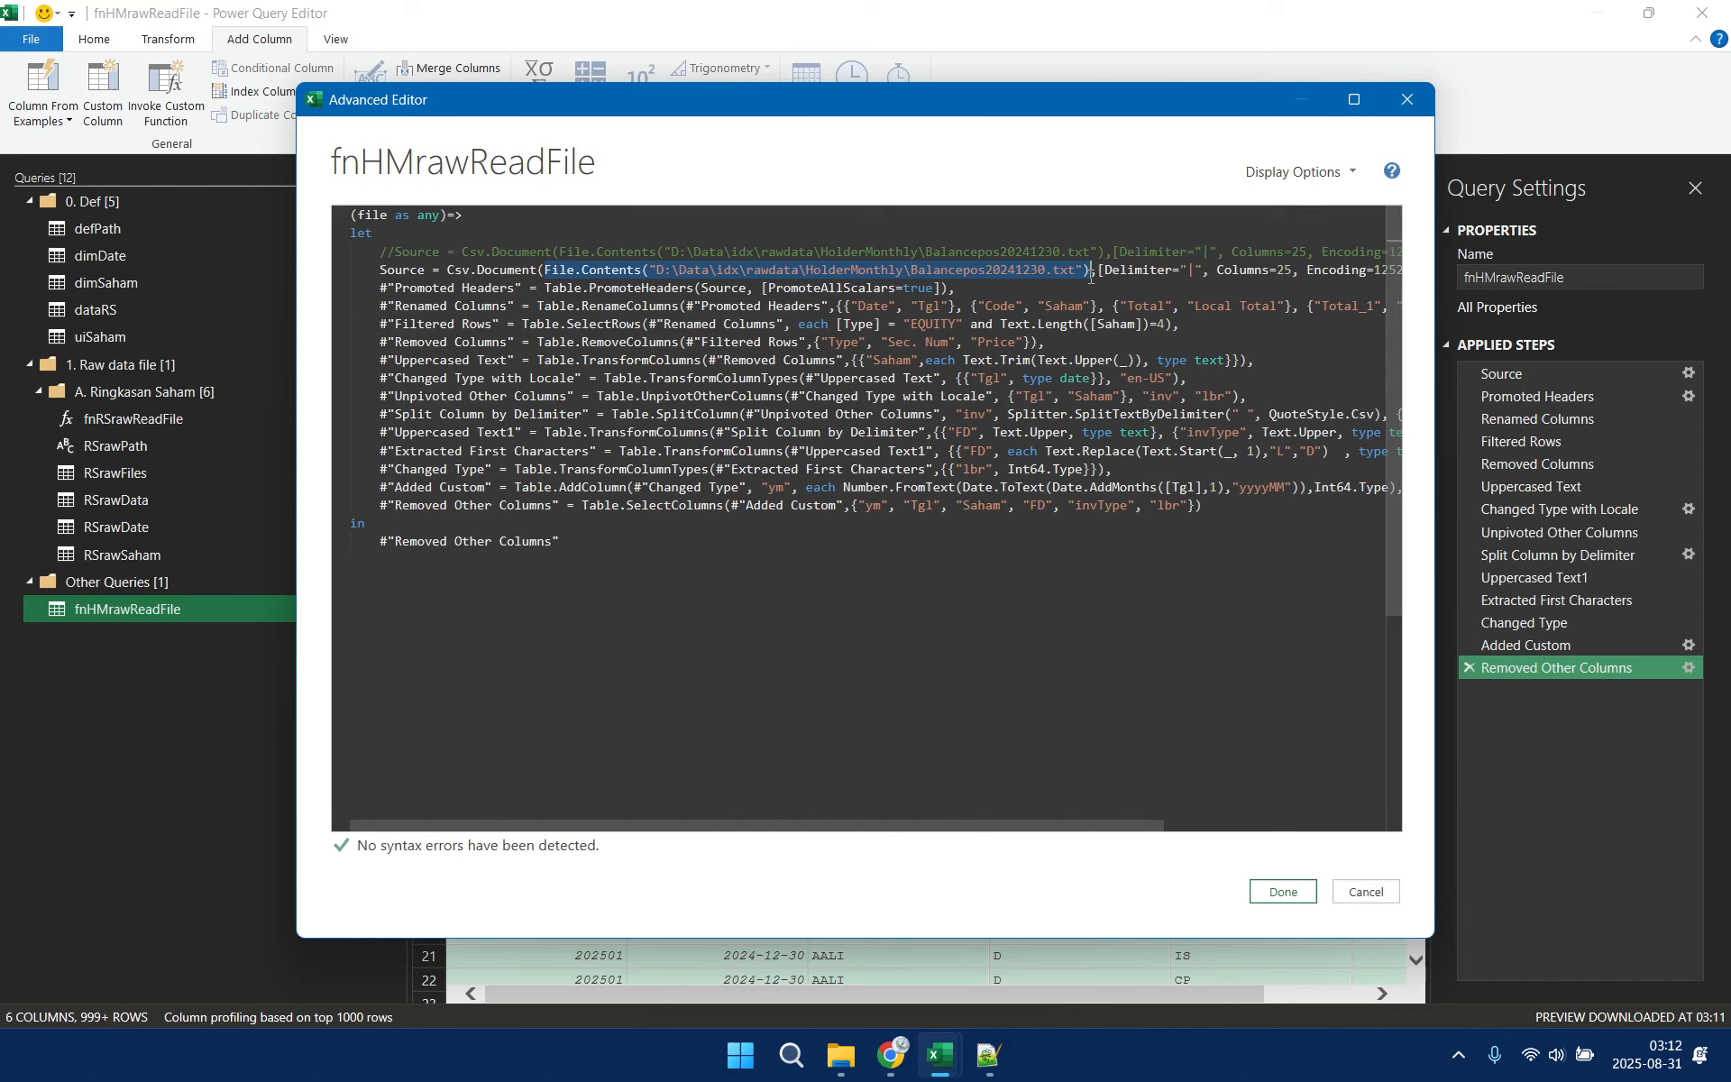
key("BackSpace")
type("file ,[Delimiter=\"|\", Columns=25, Encoding=1252, QuoteStyle=QuoteStyle.None]),")
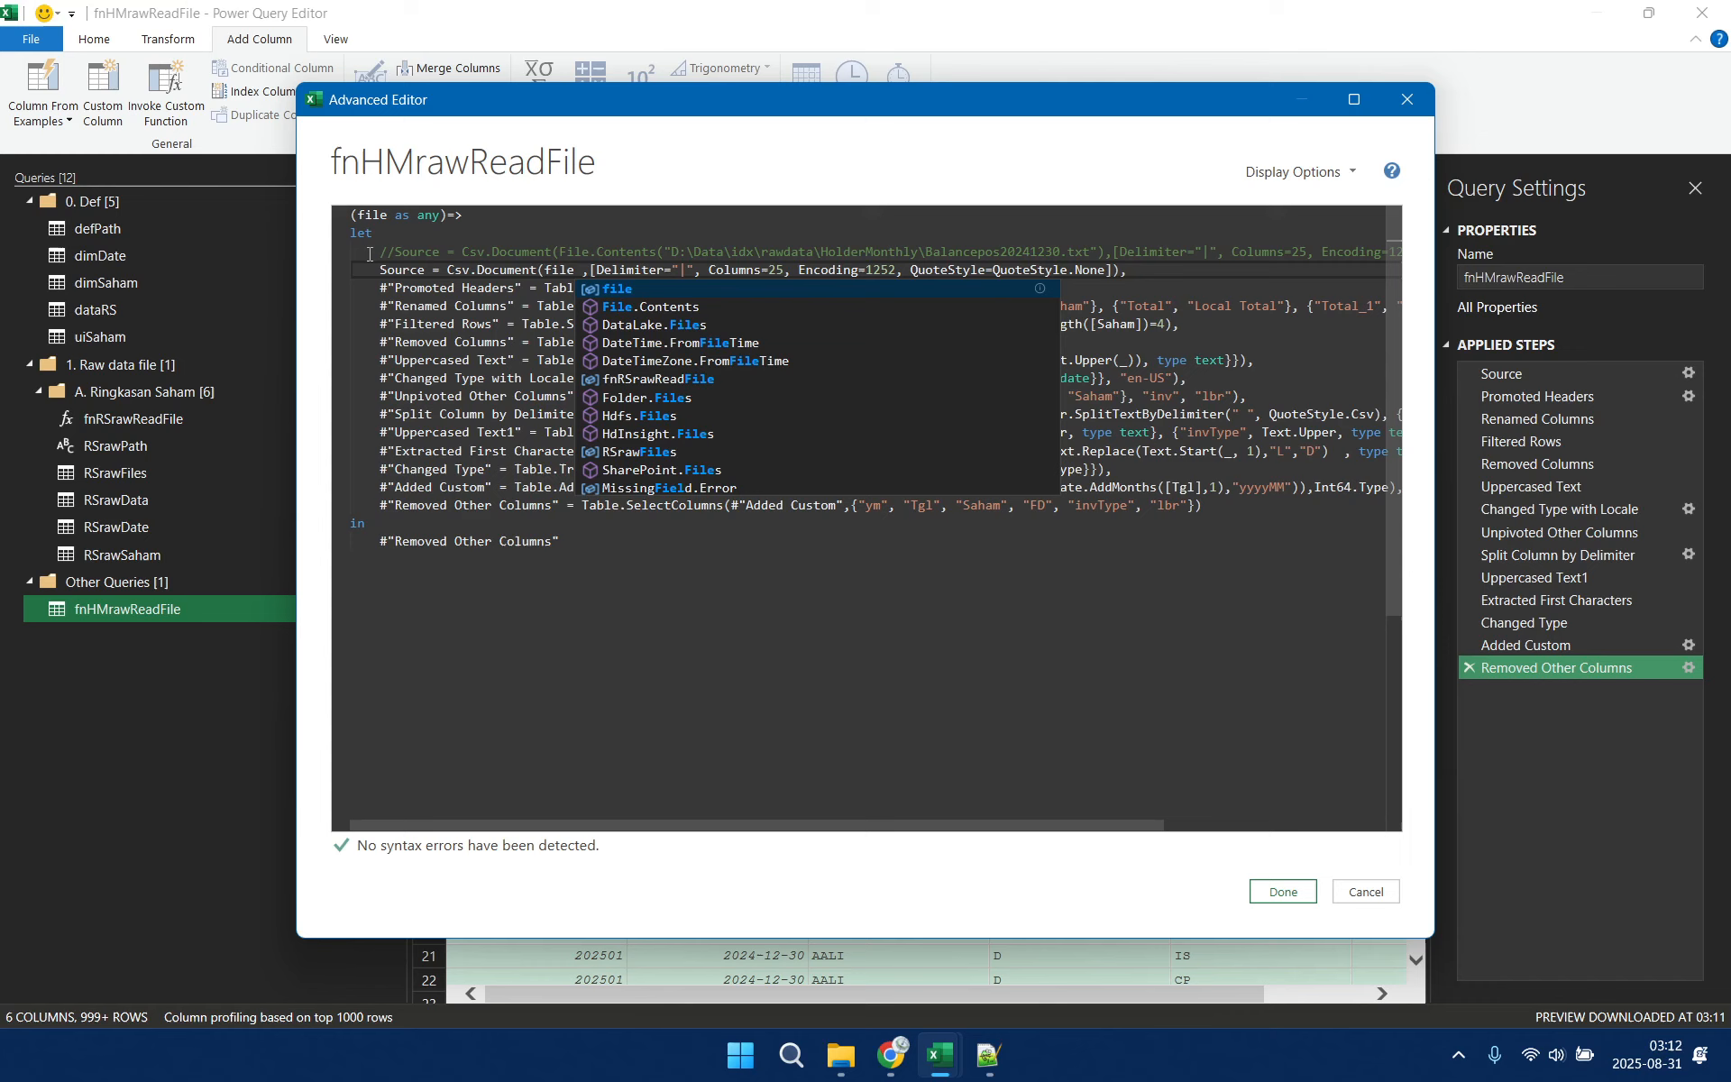
left_click(1283, 891)
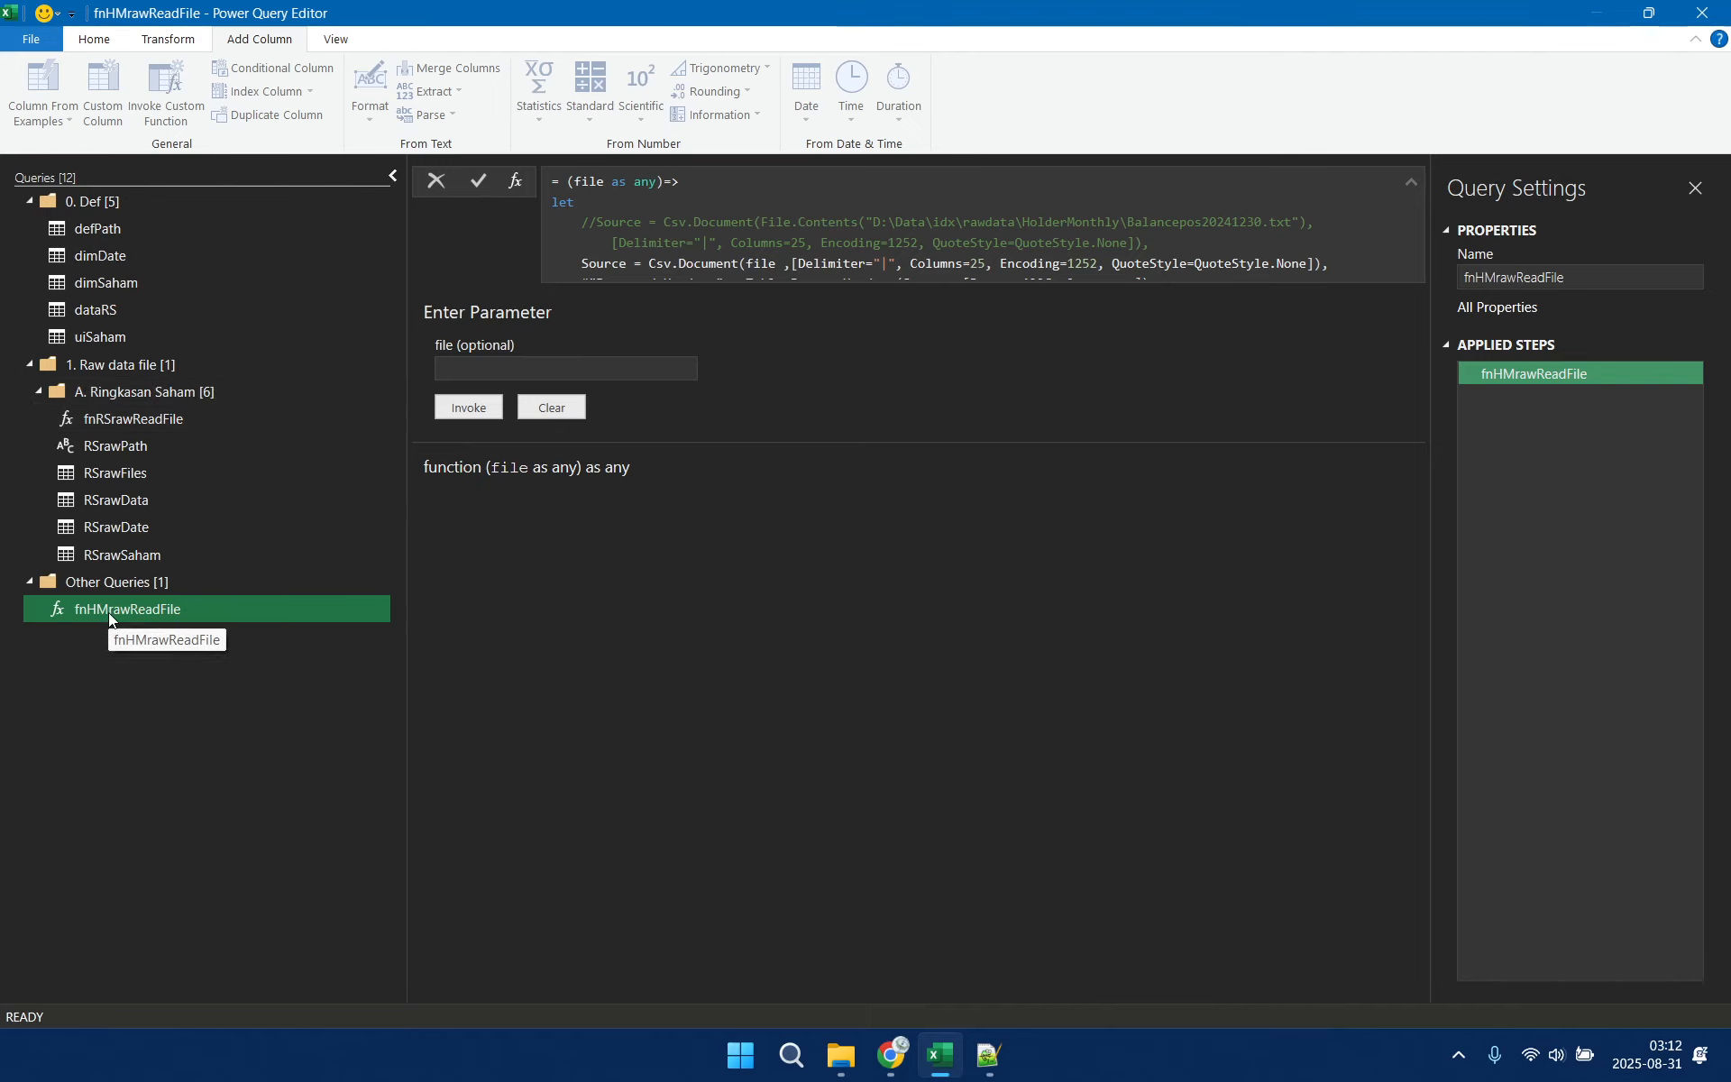
Create a query group named B. Holder Monthly KSEI inside 1. Raw data file and move fnHMrawReadFile into it
right_click(127, 694)
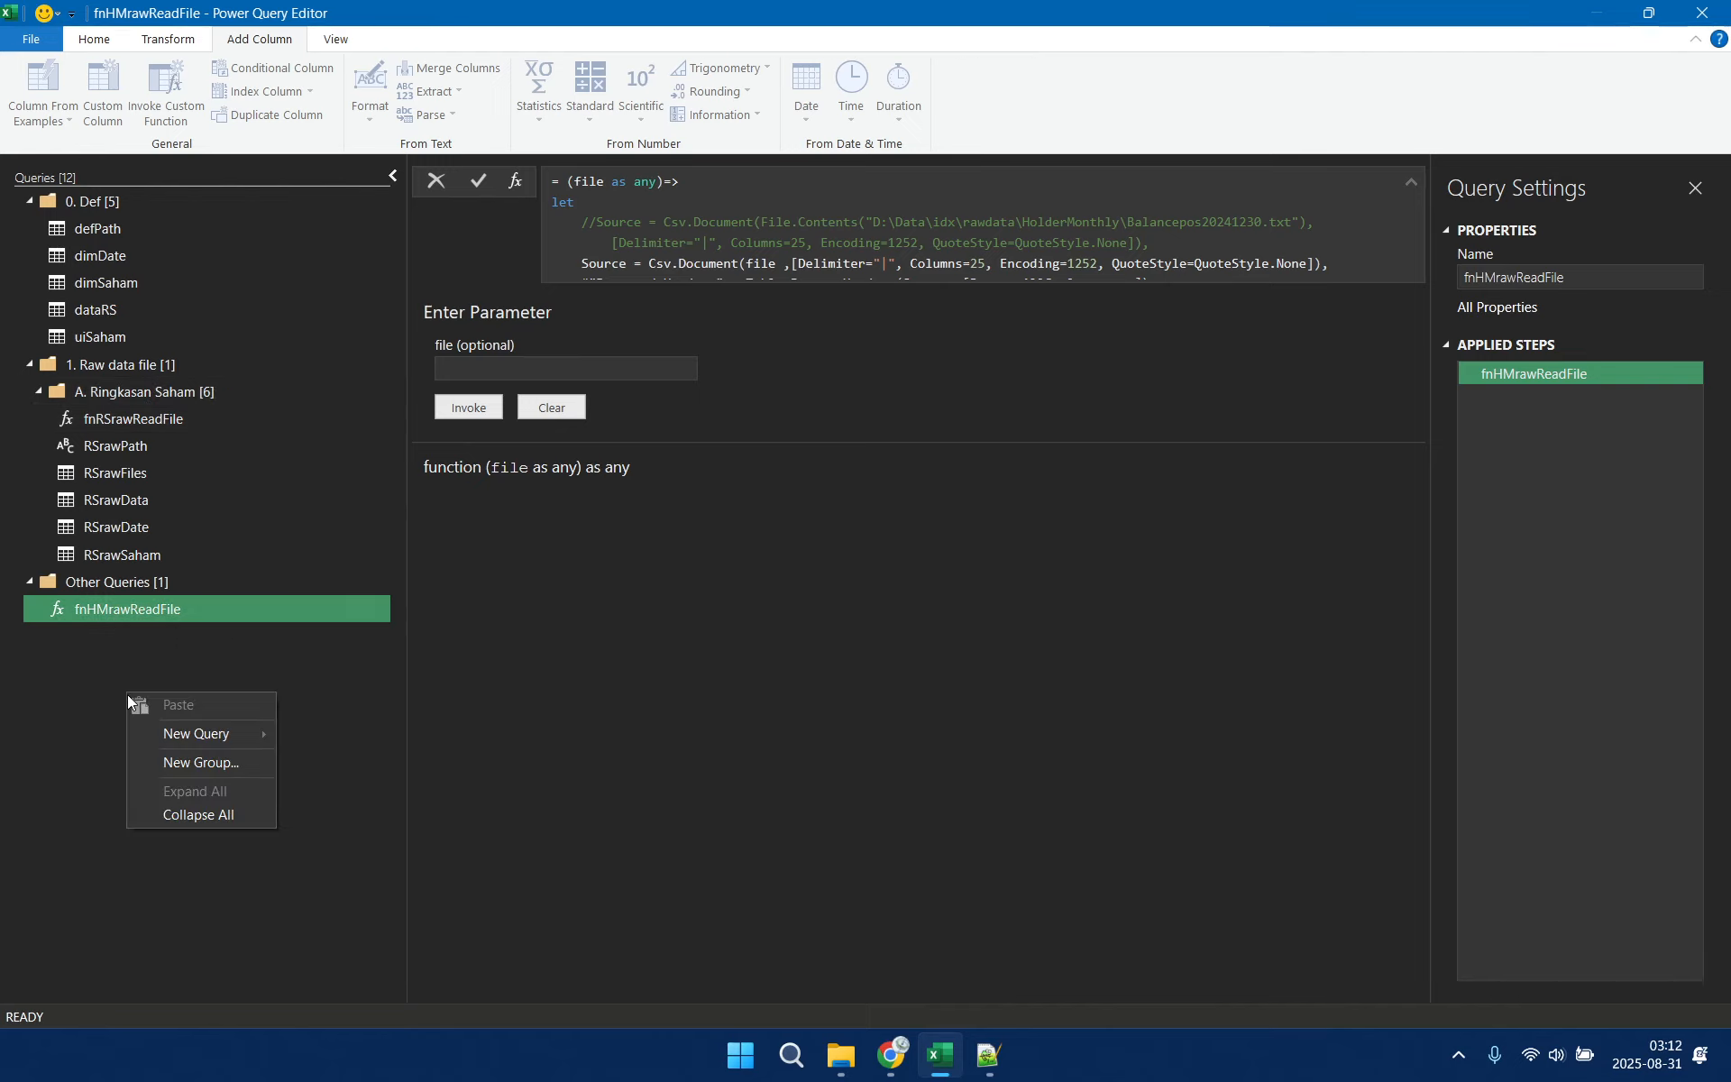
left_click(207, 763)
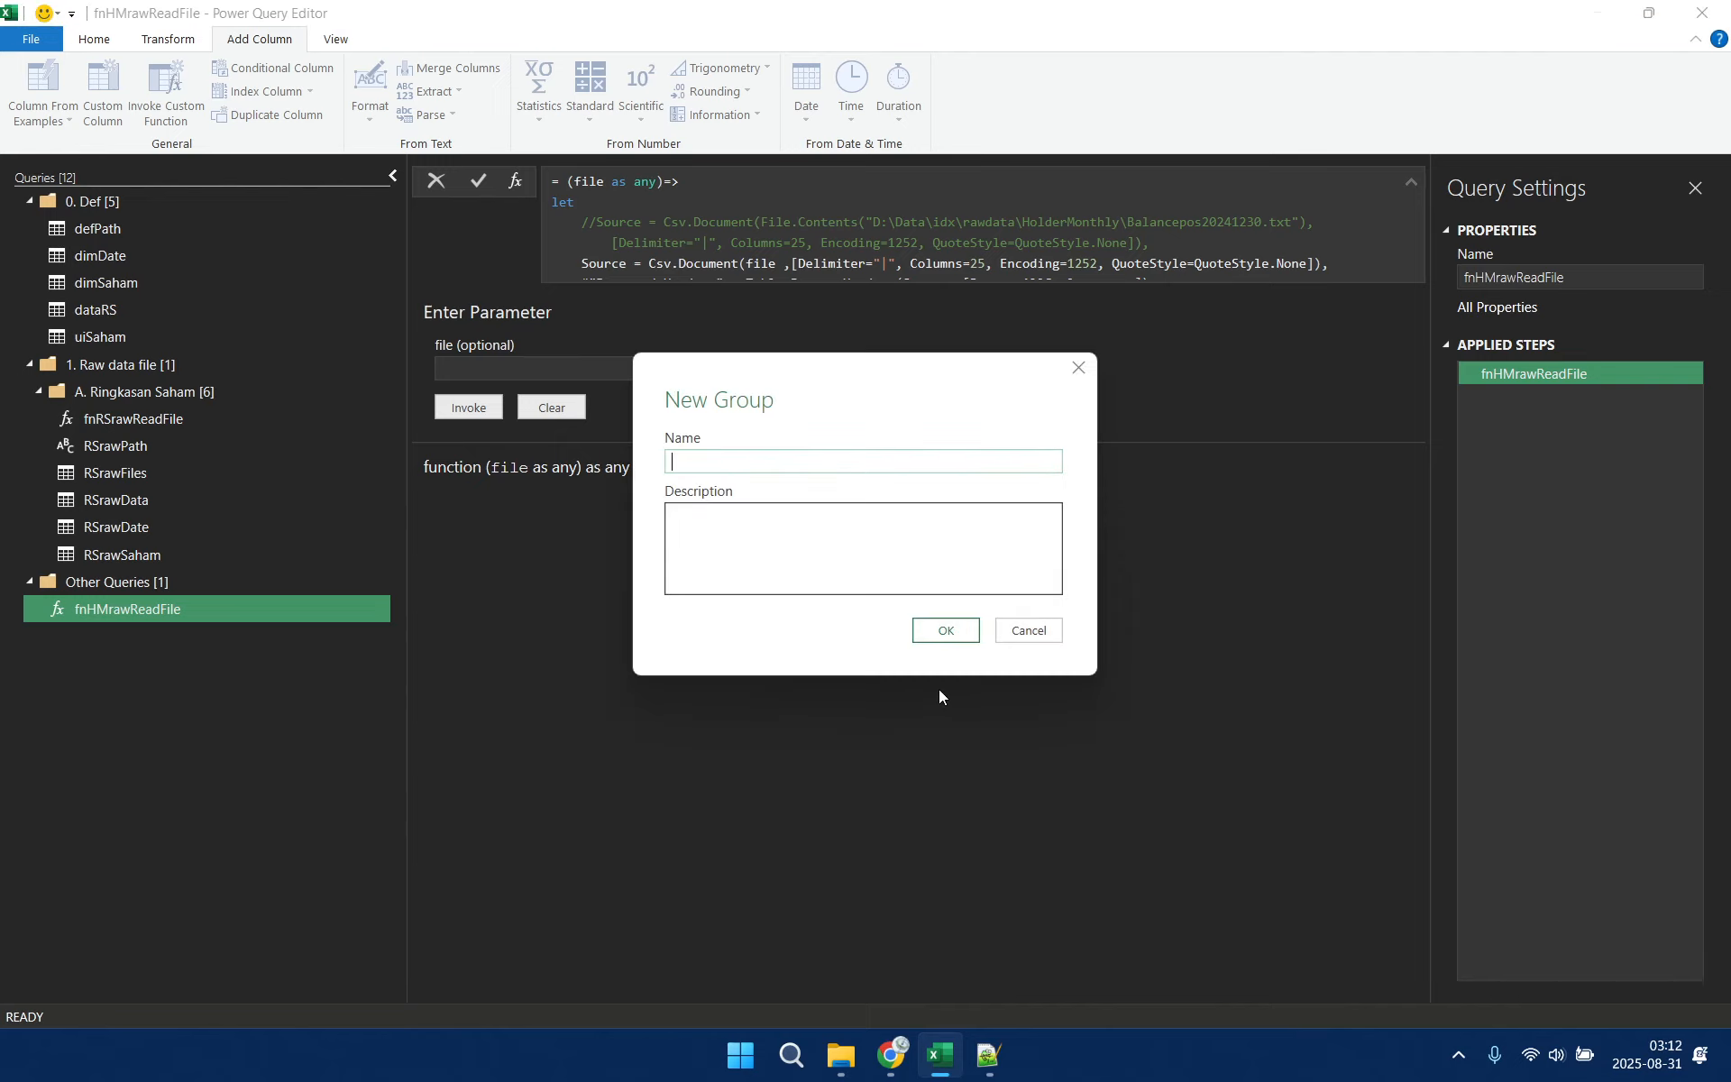
type("B. Holder Monthly KSEI")
left_click(943, 630)
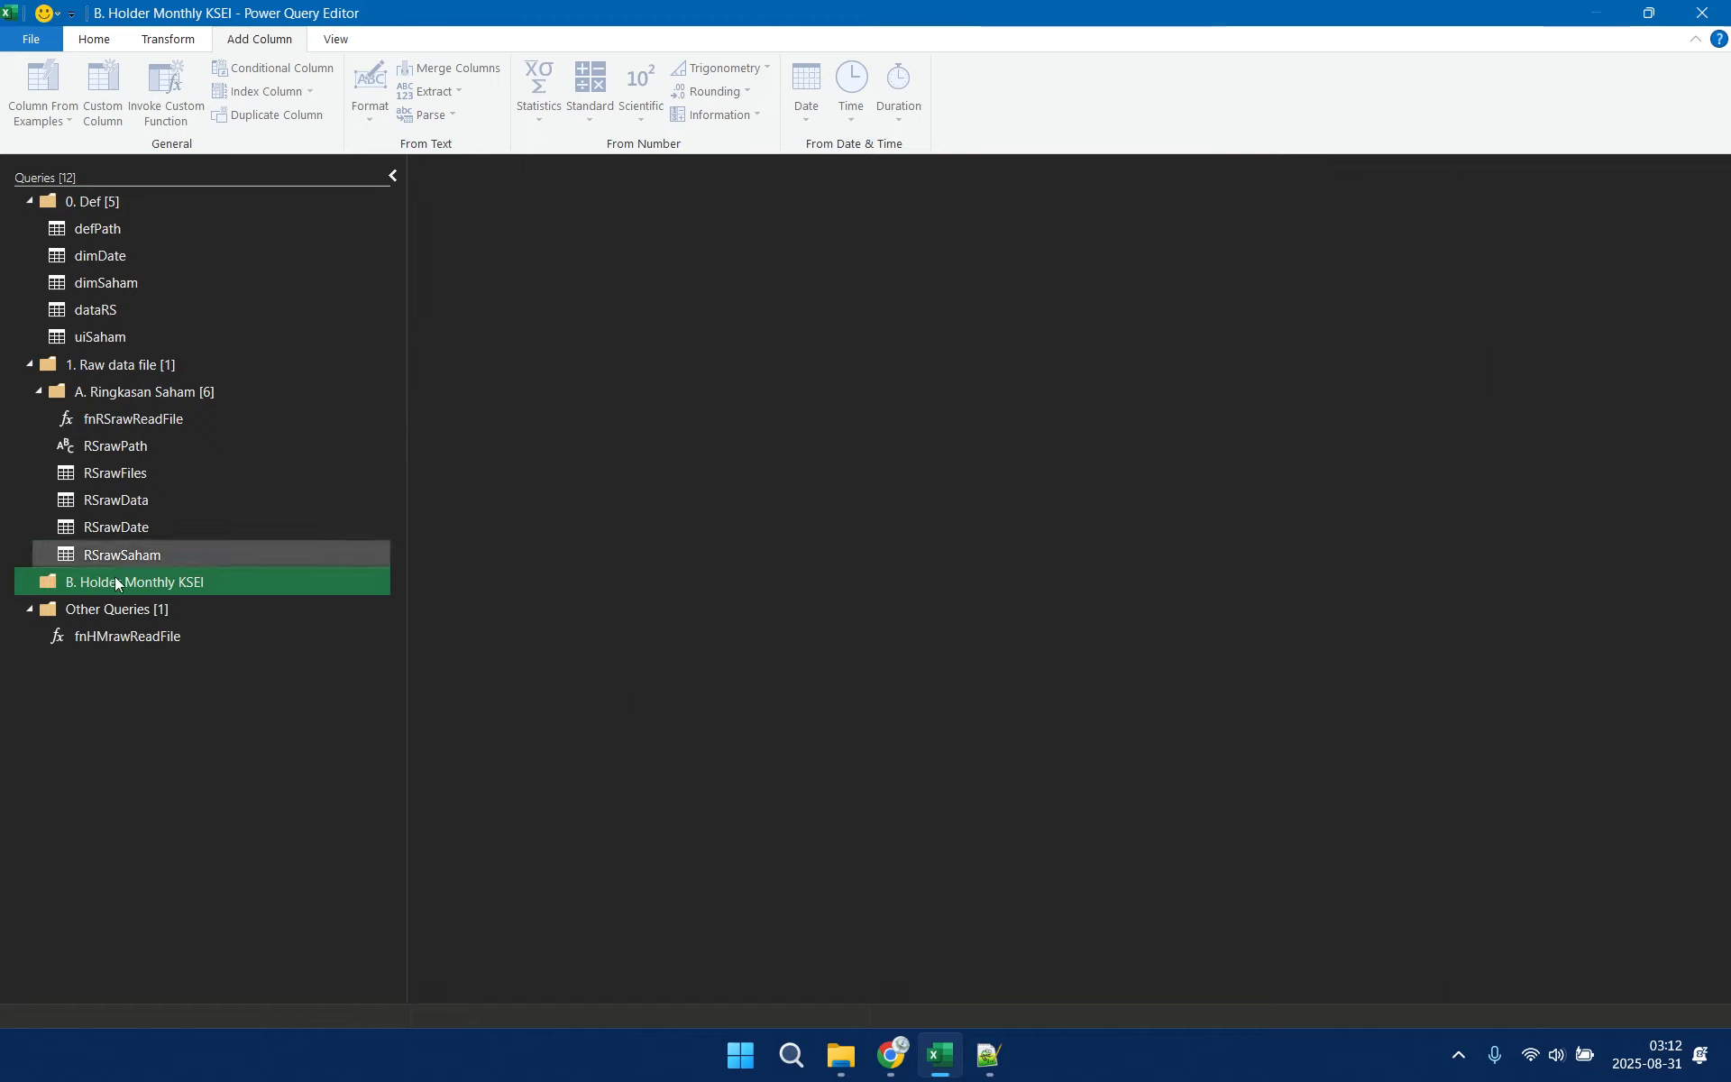
left_click(101, 637)
left_click_drag(134, 636, 180, 365)
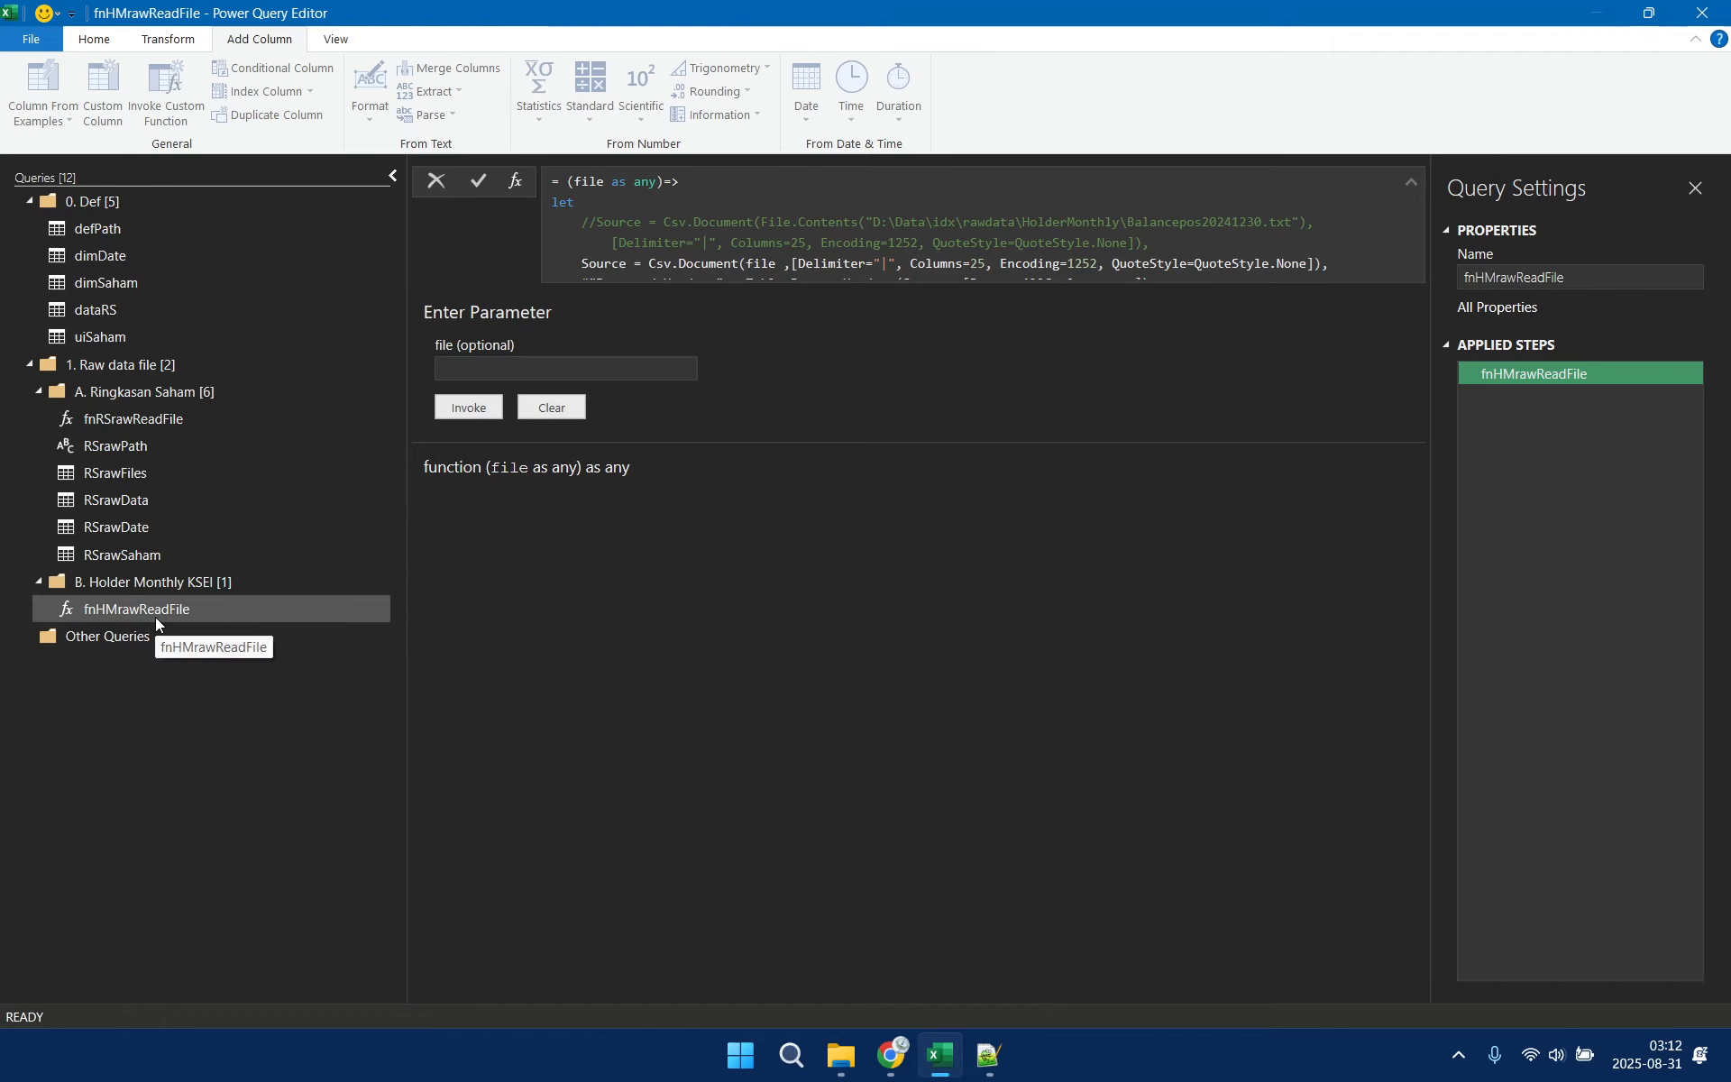
Duplicate the RSrawPath query and move the copy into the B. Holder Monthly KSEI group
left_click(179, 446)
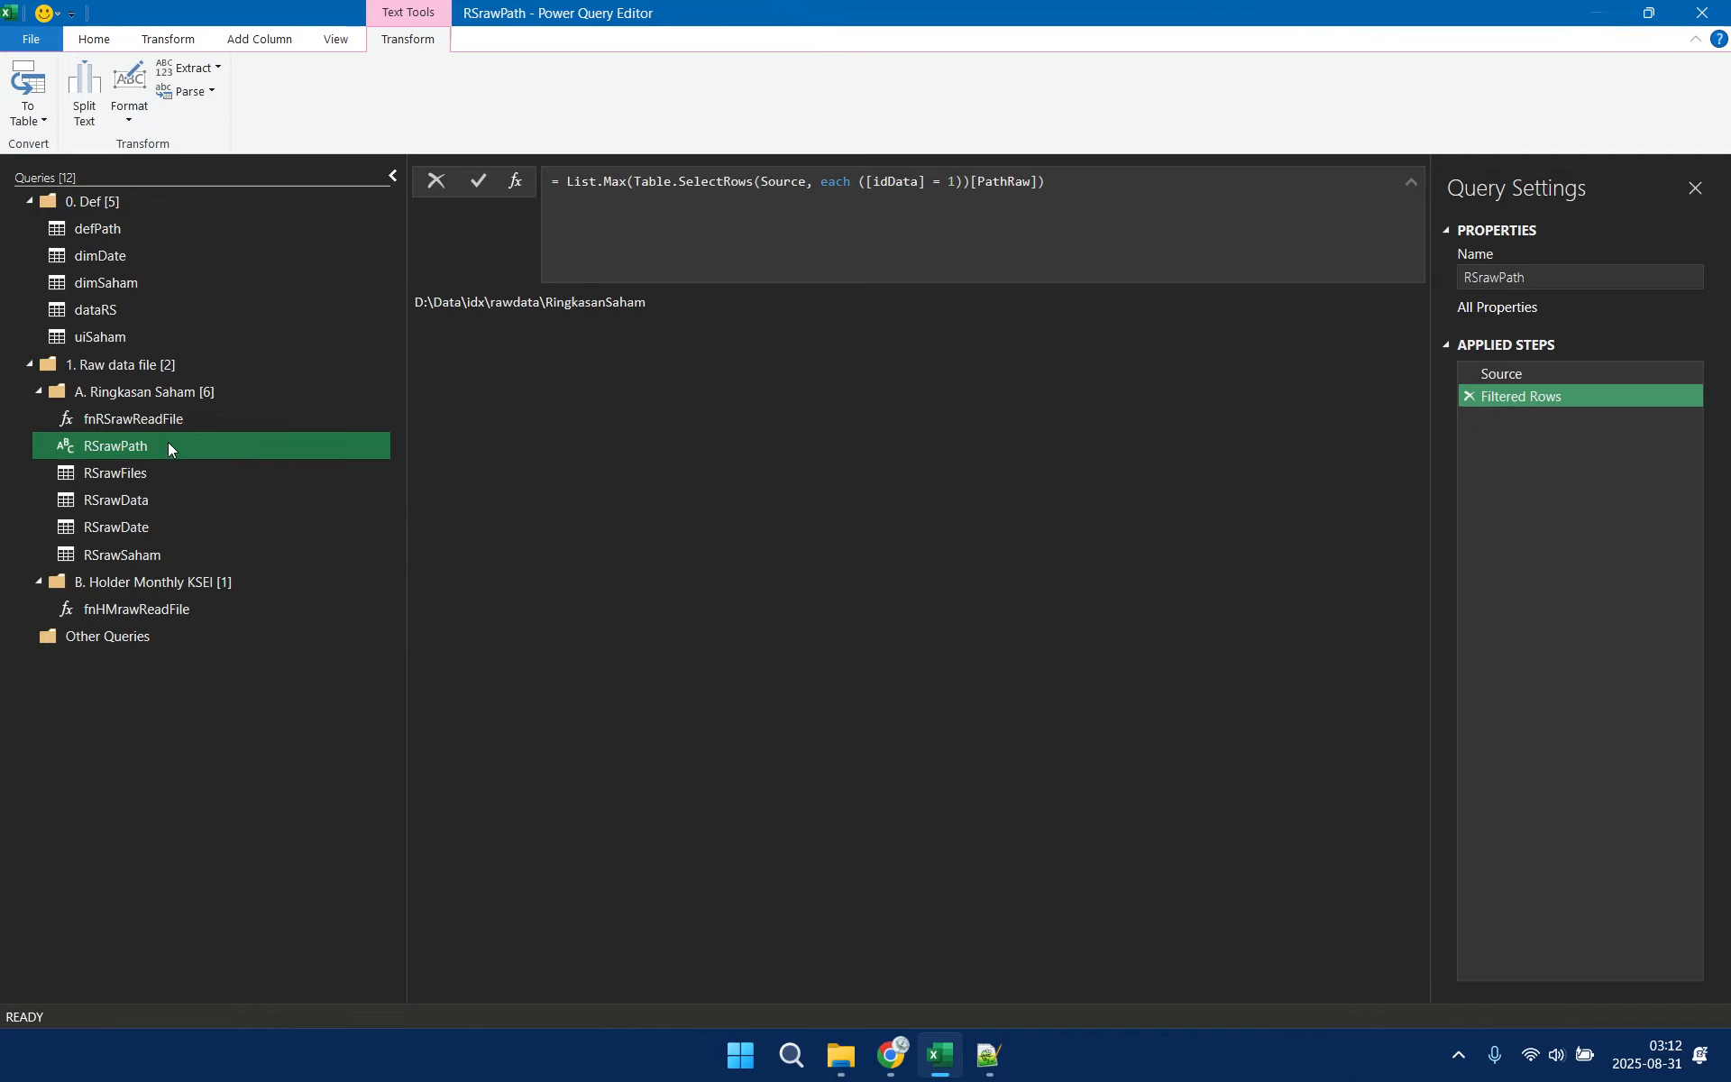
right_click(170, 443)
left_click(297, 556)
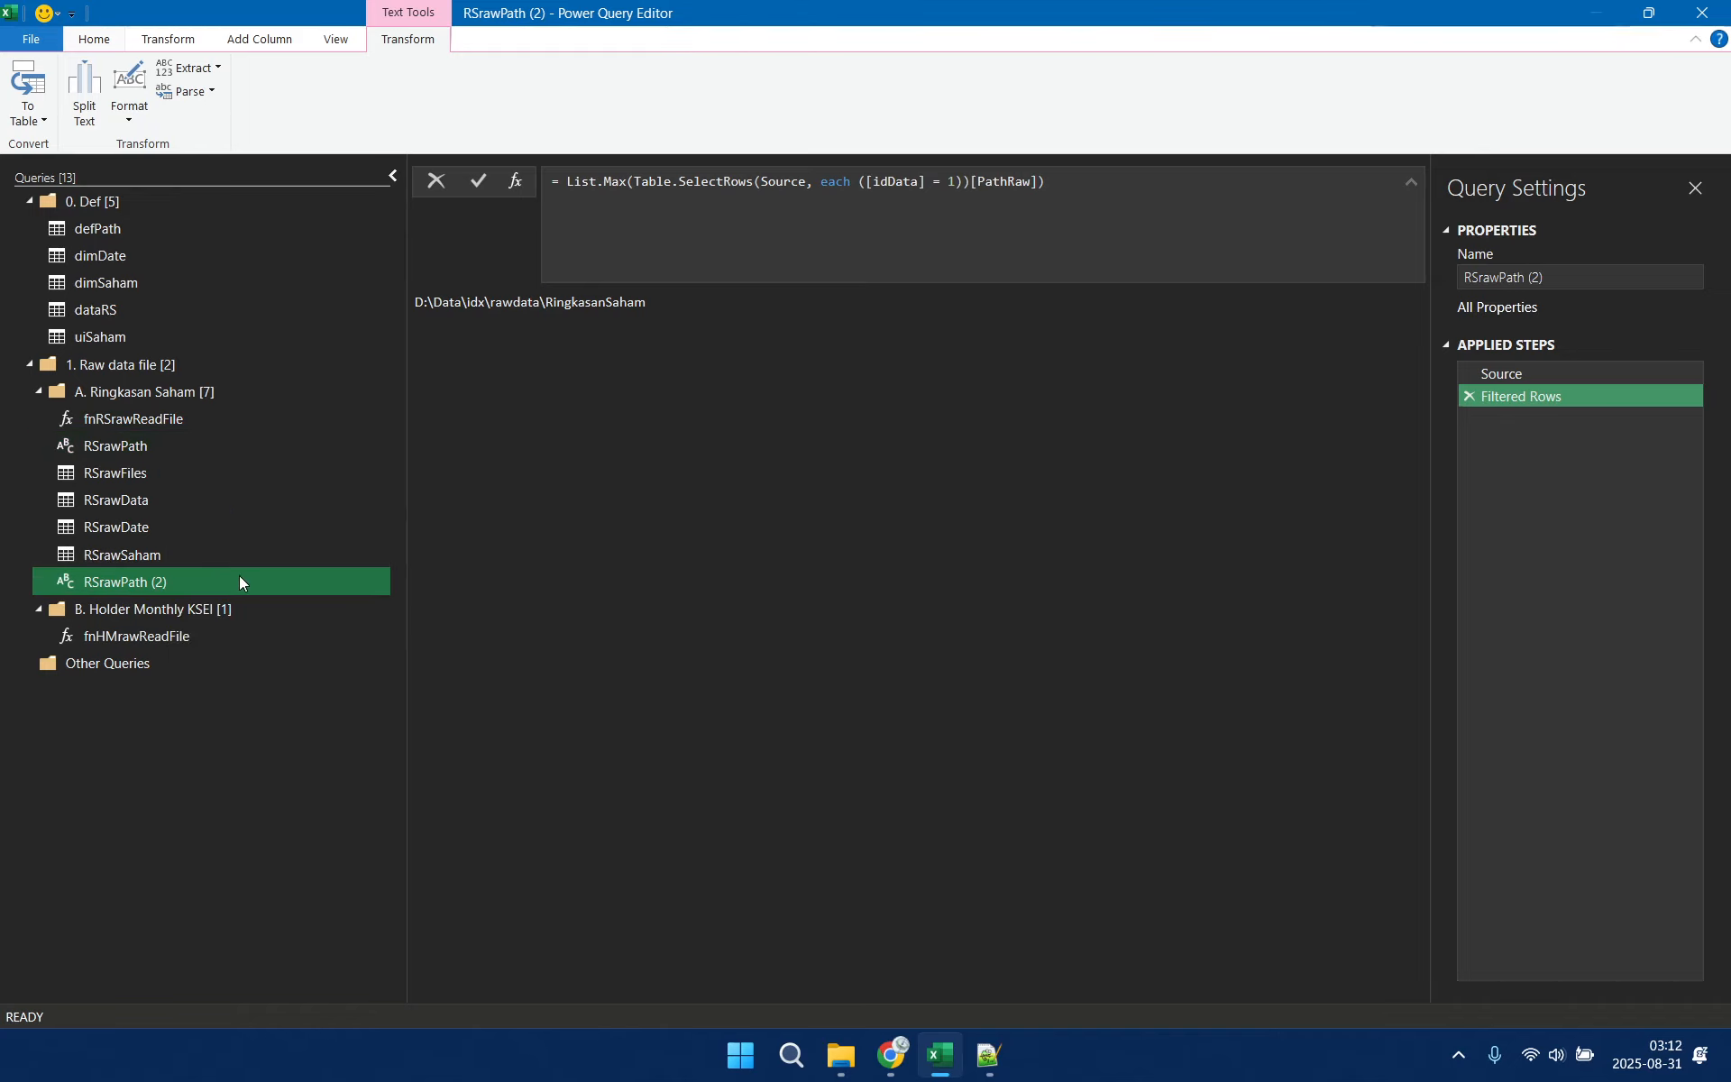
left_click_drag(213, 580, 213, 603)
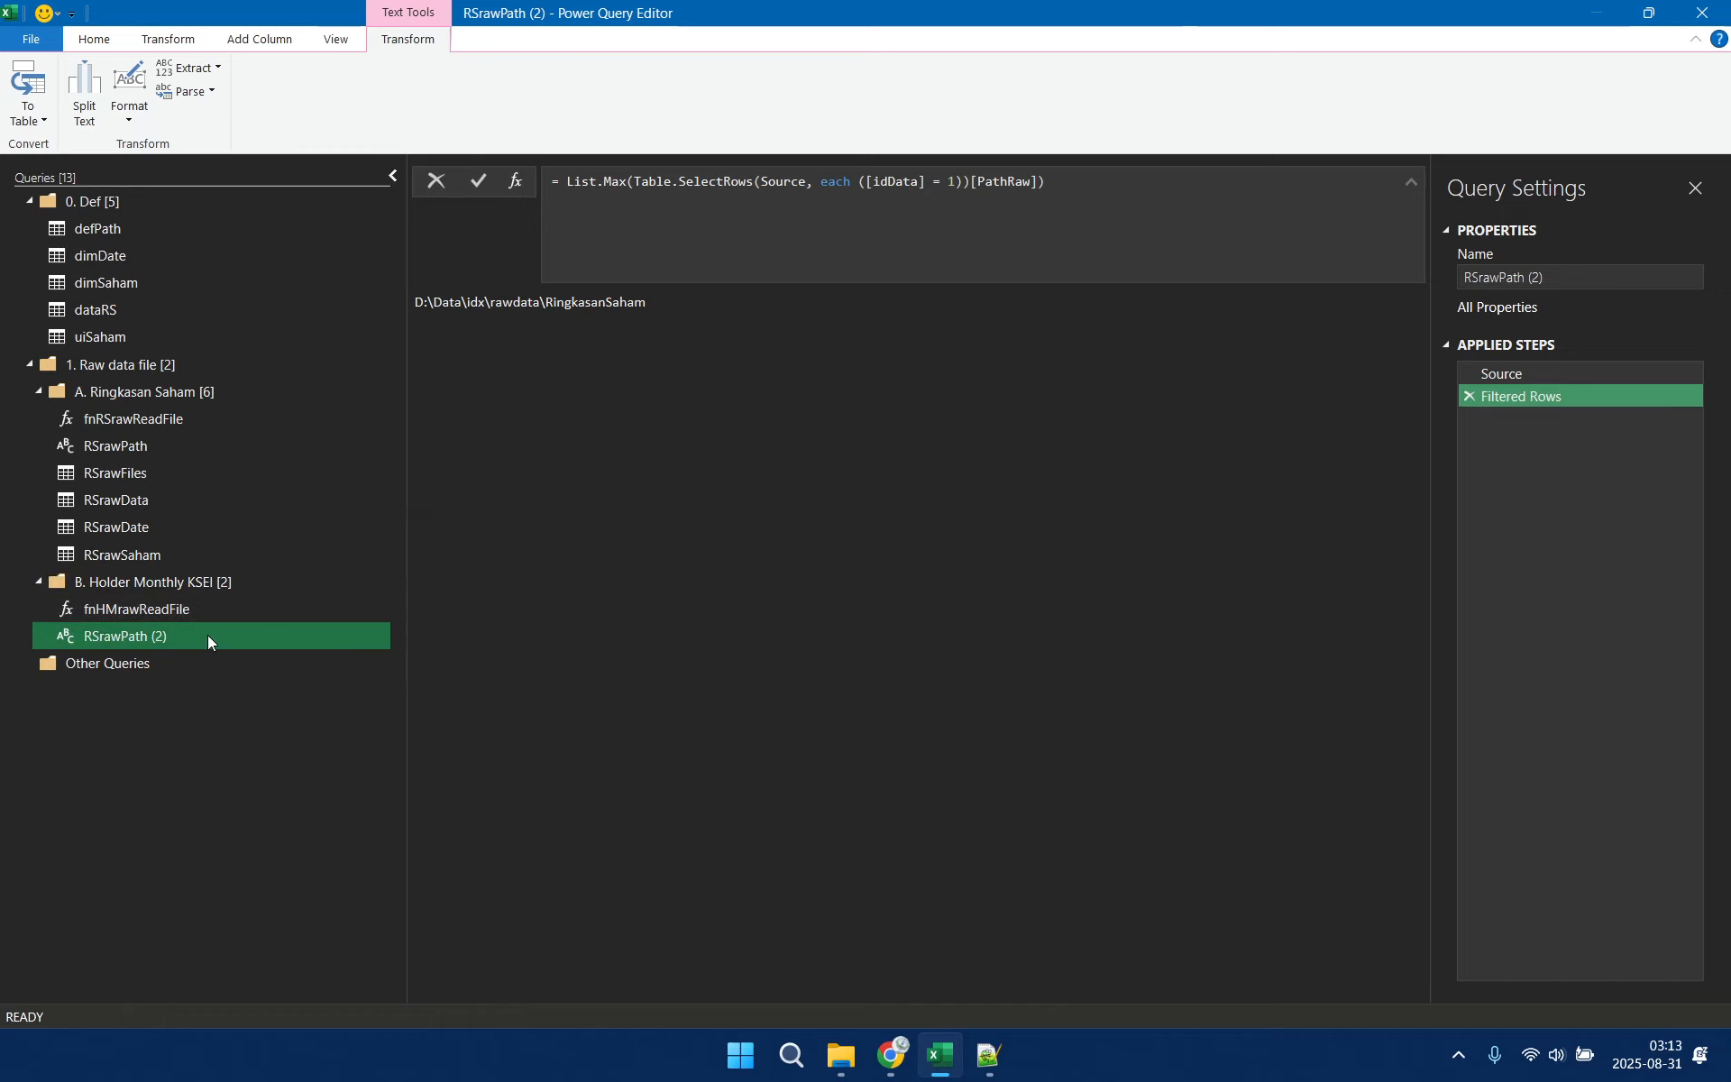
Rename the RSrawPath copy in the B. Holder Monthly KSEI group as HMrawPath
right_click(207, 635)
left_click(274, 723)
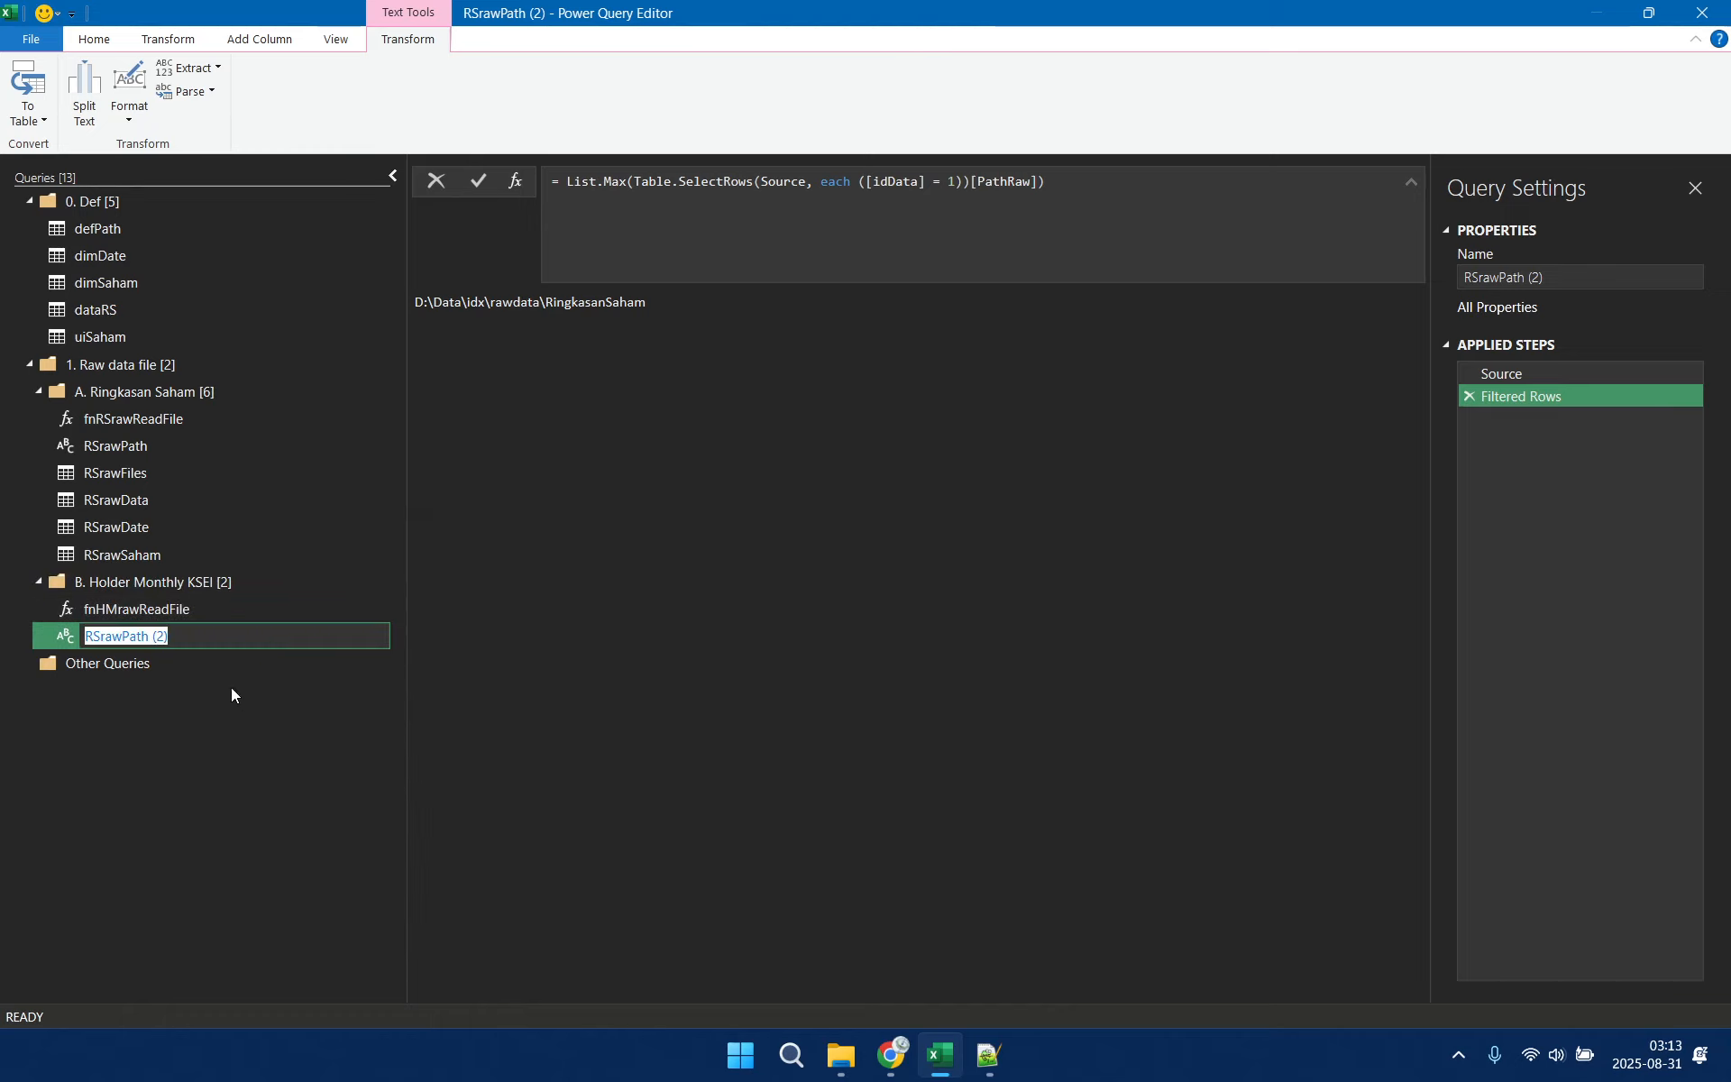
key("End")
key("BackSpace")
key("BackSpace")
key("BackSpace")
key("BackSpace")
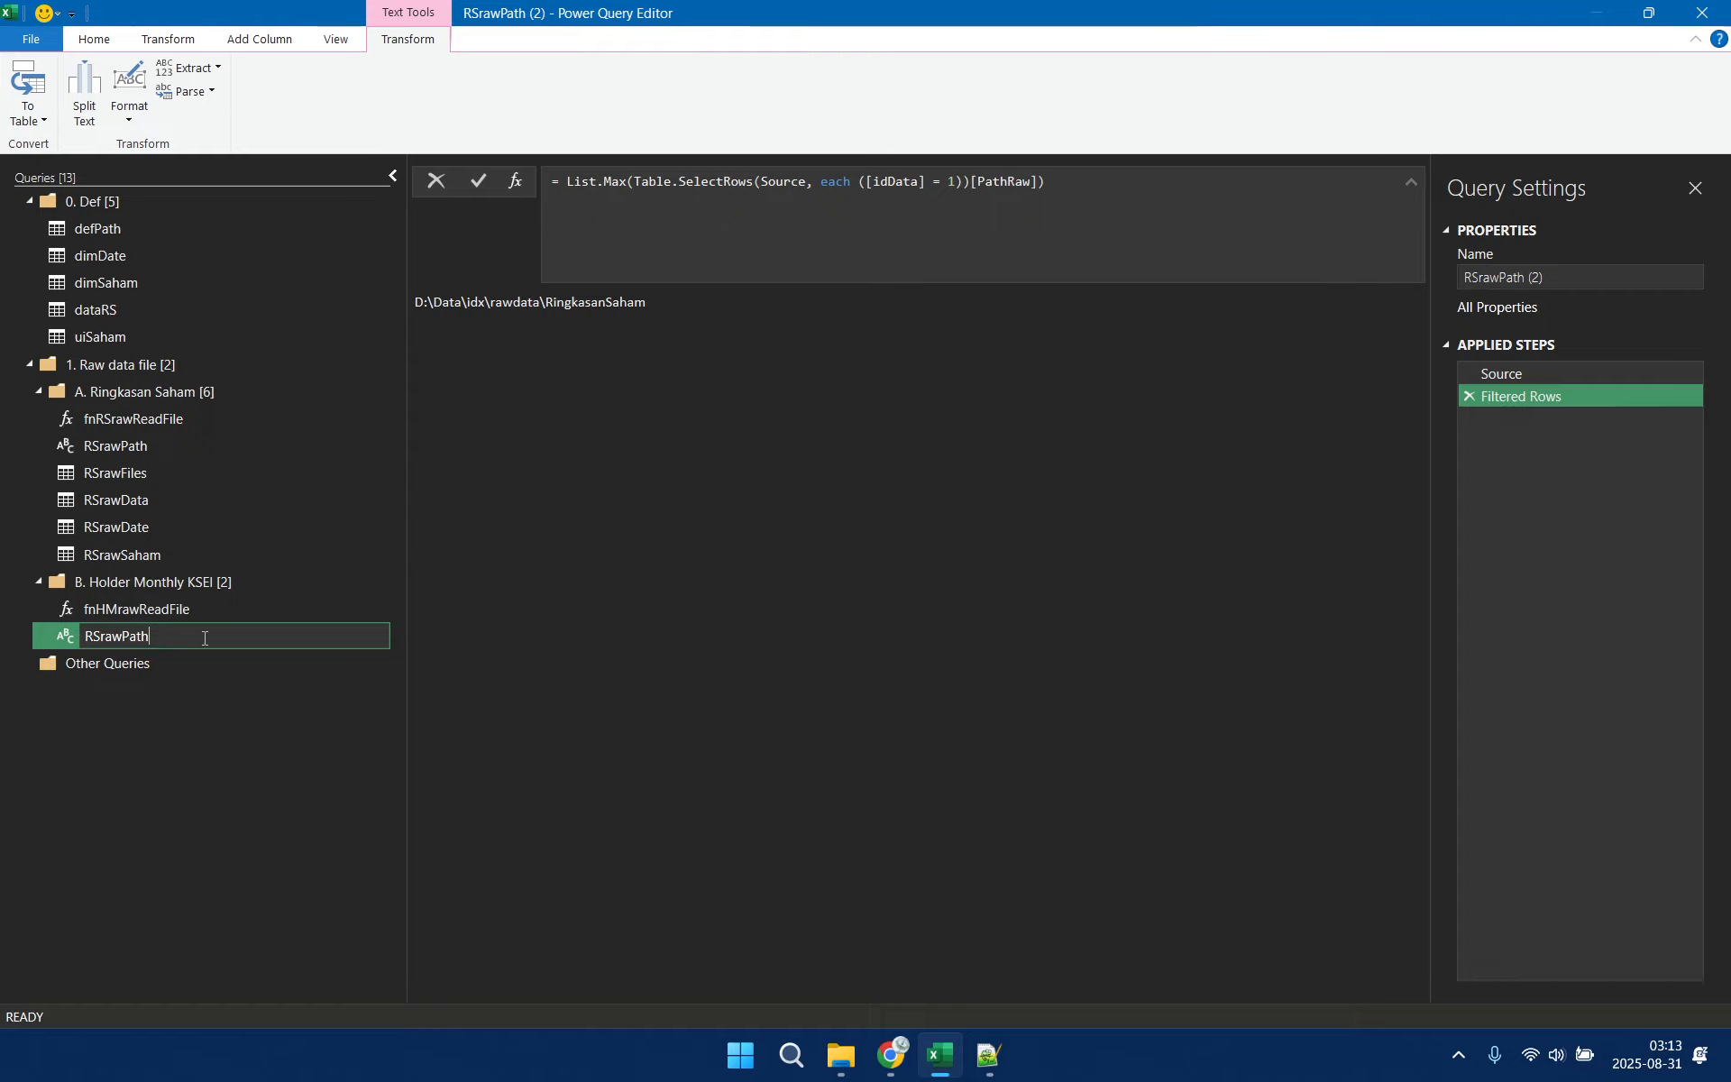
key("BackSpace")
key("BackSpace")
type("HM")
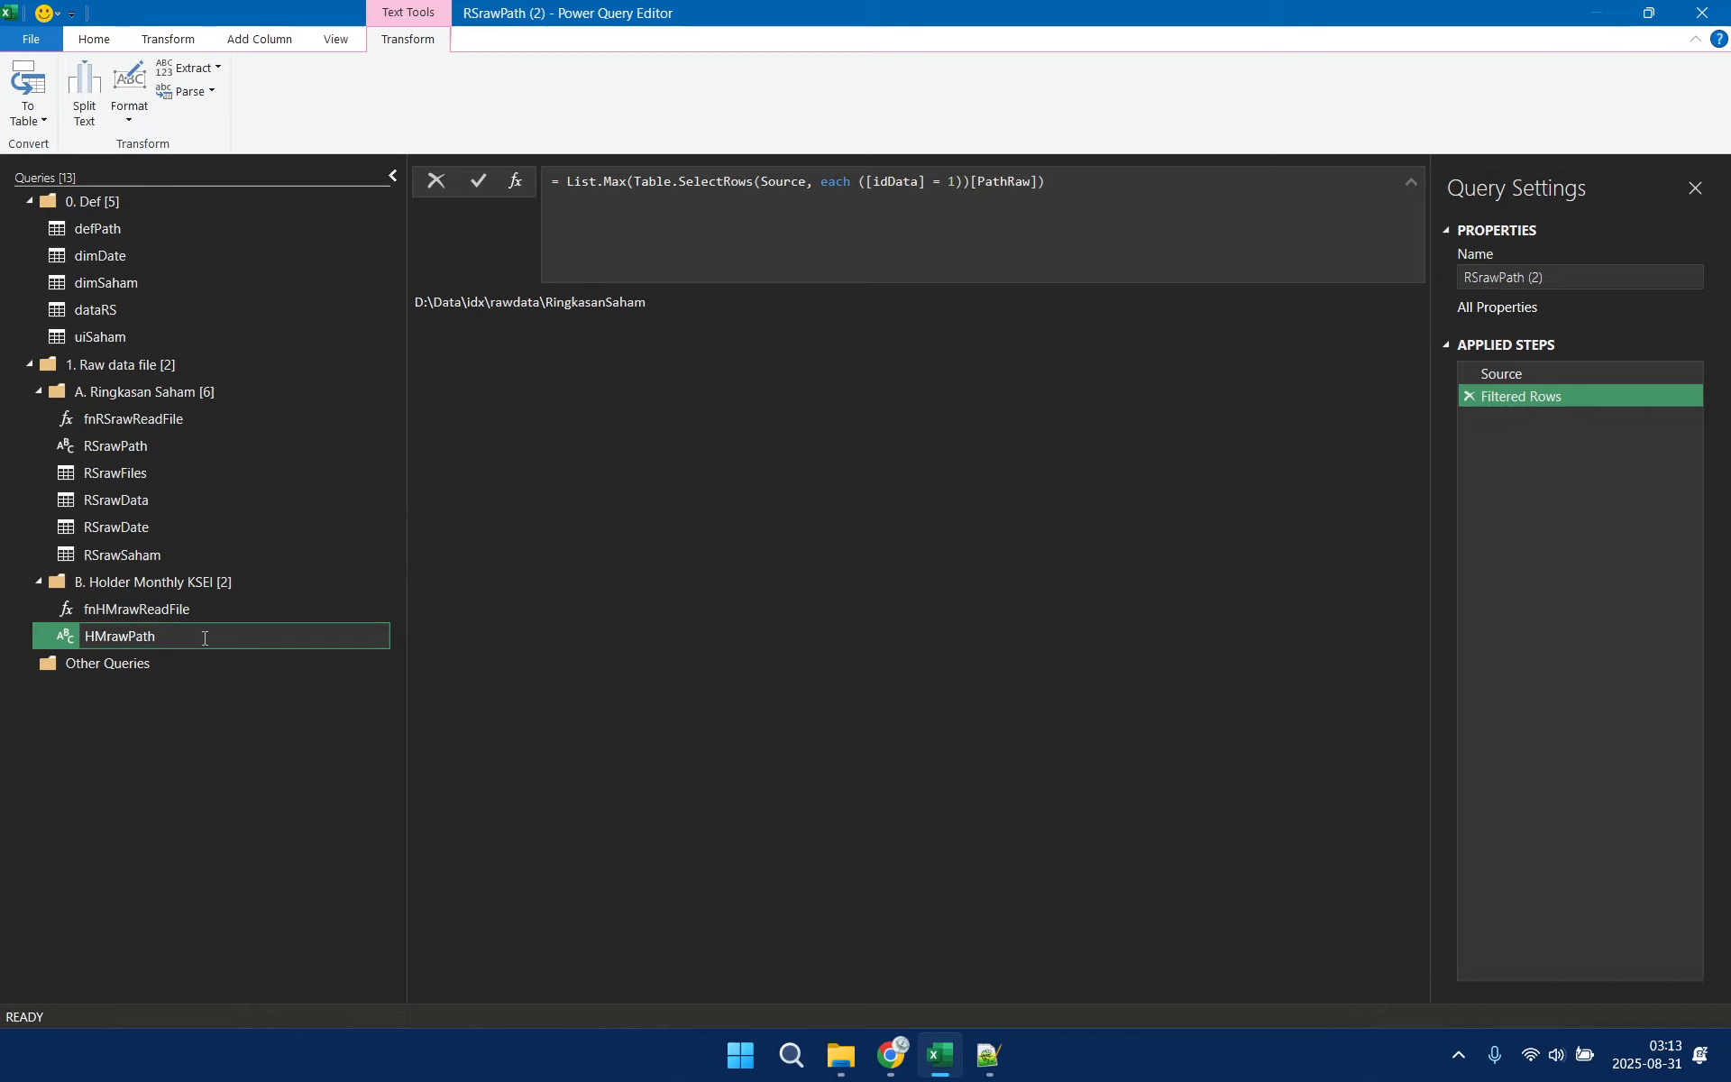
key("Return")
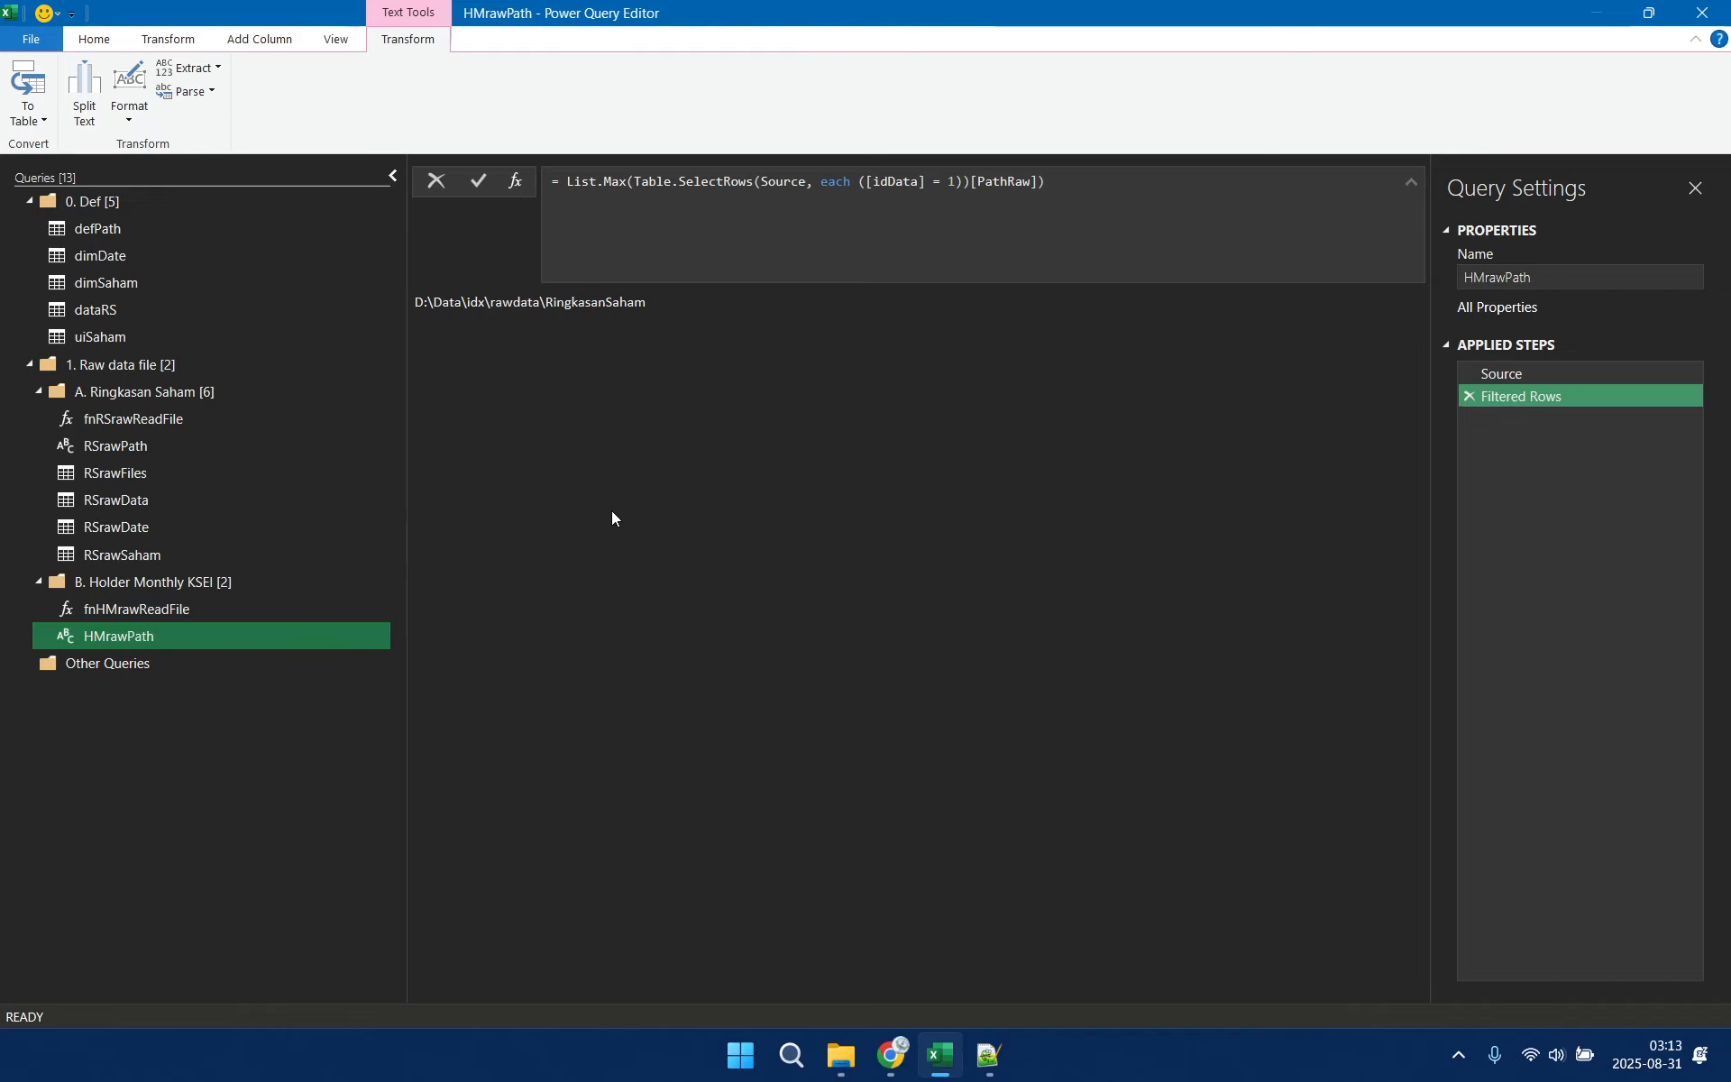
Set the idData condition in HMrawPath's Filtered Rows formula to 2, checking the ids in its Source step
left_click(1578, 370)
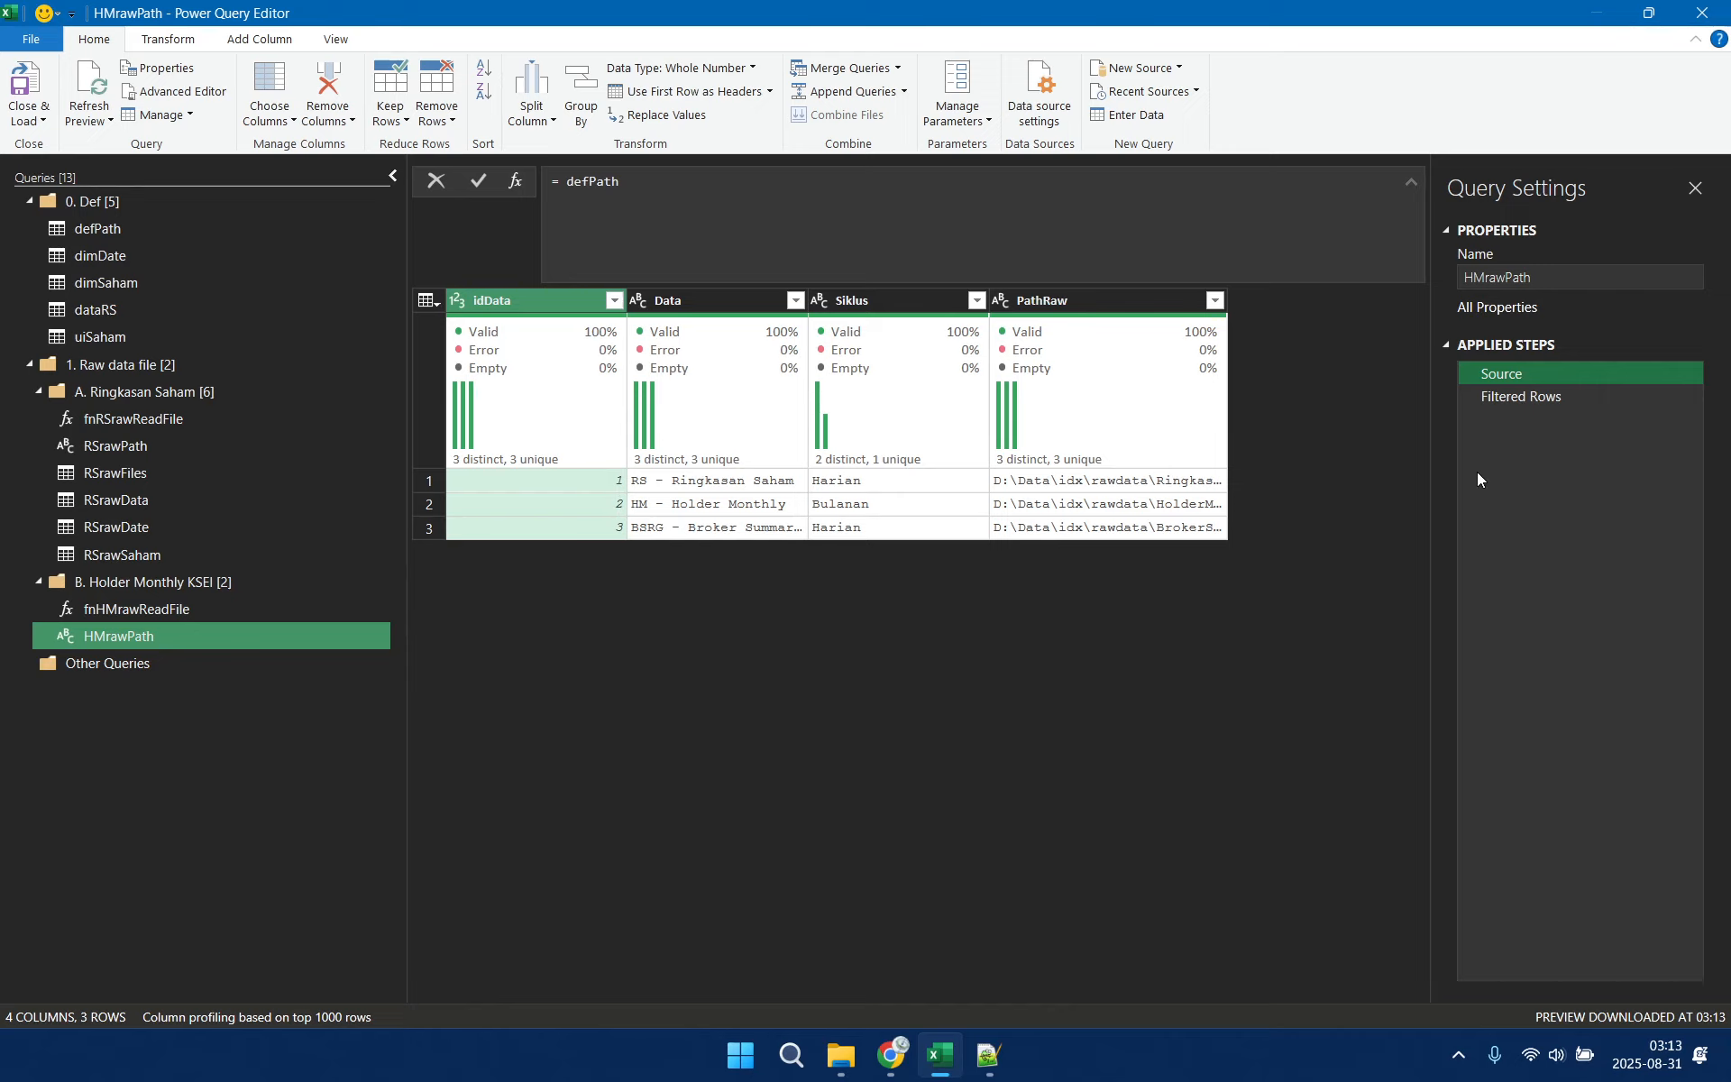
left_click(1518, 395)
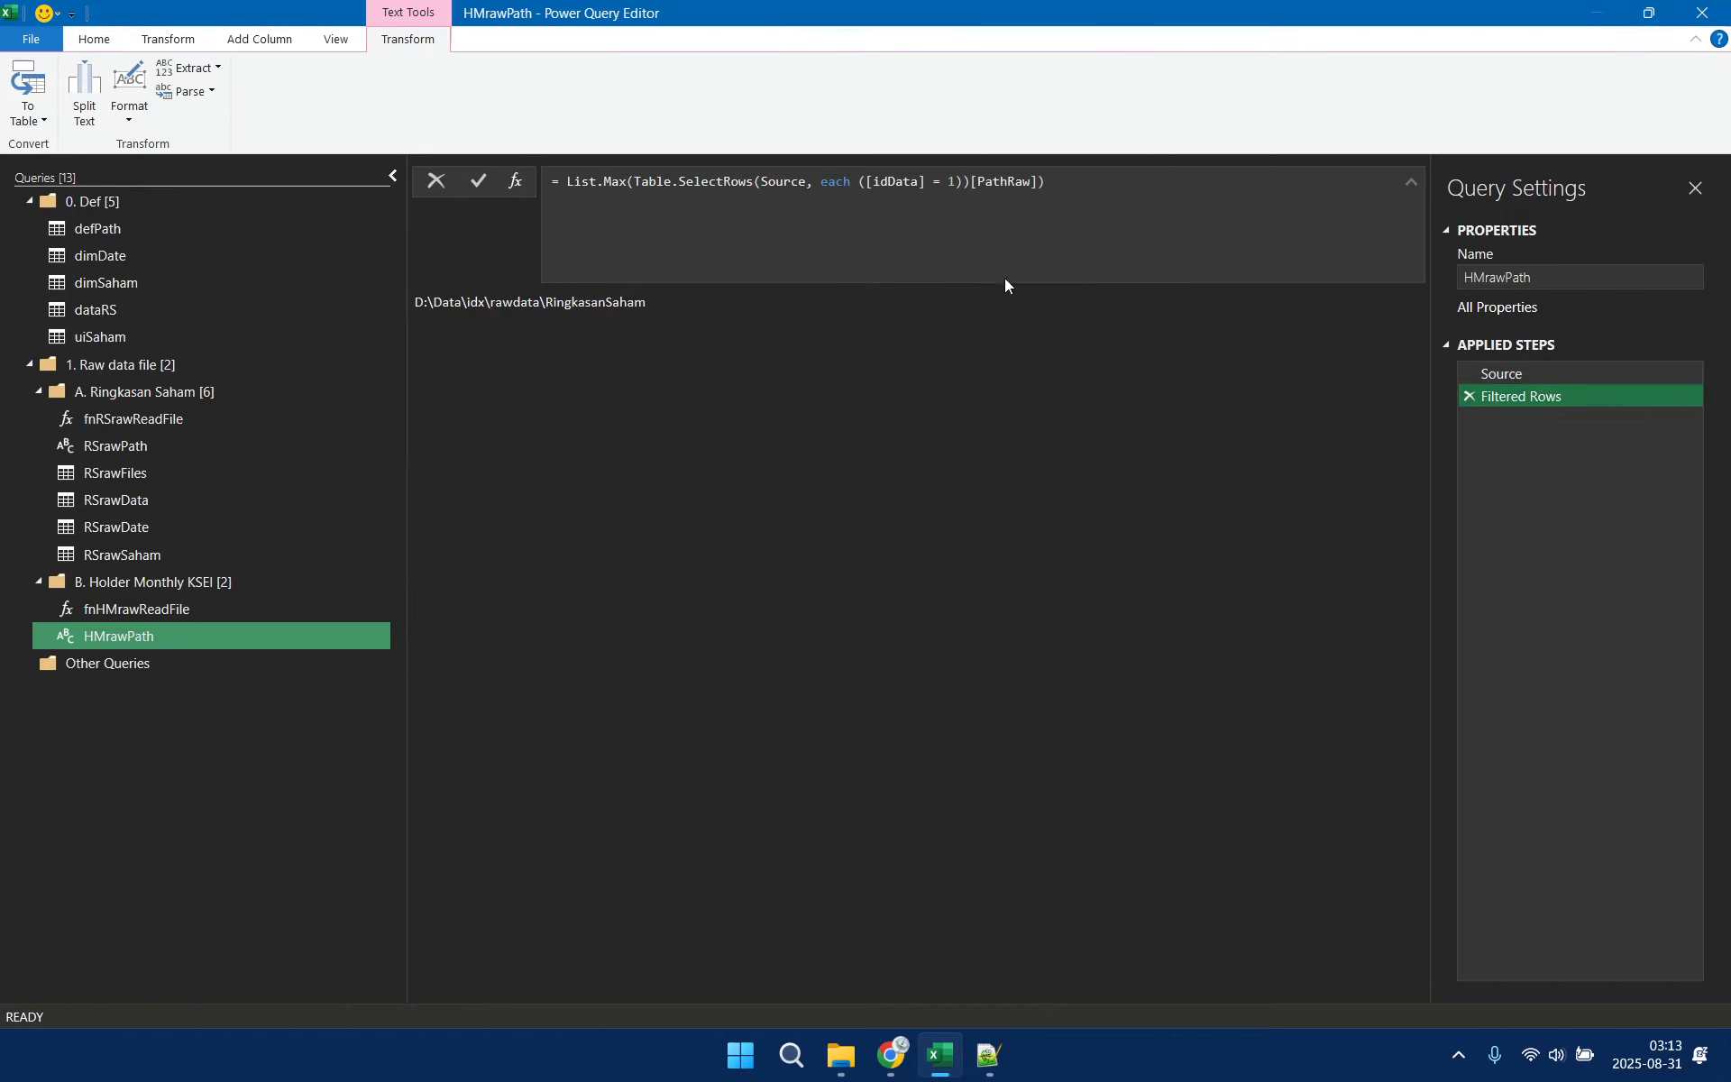
double_click(949, 181)
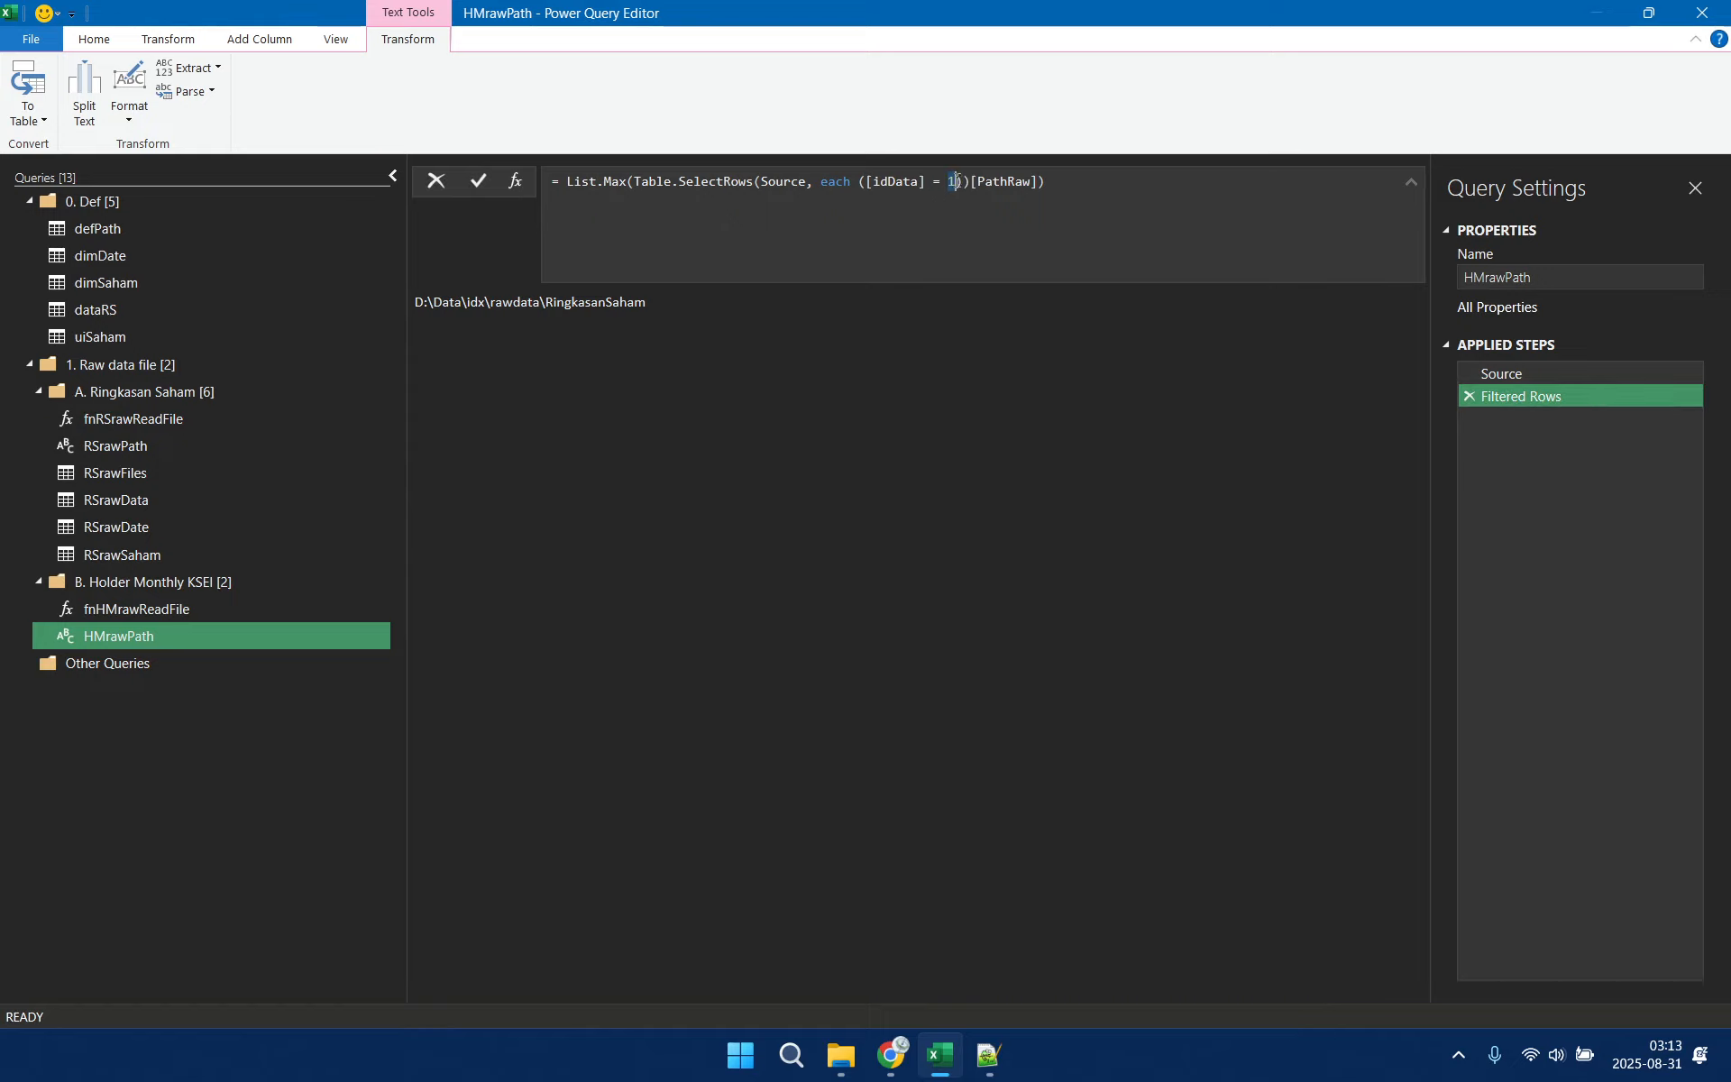
type("2")
left_click(1592, 598)
Replace the hard-coded folder path in the RSrawFiles Source step with RSrawPath
left_click(127, 473)
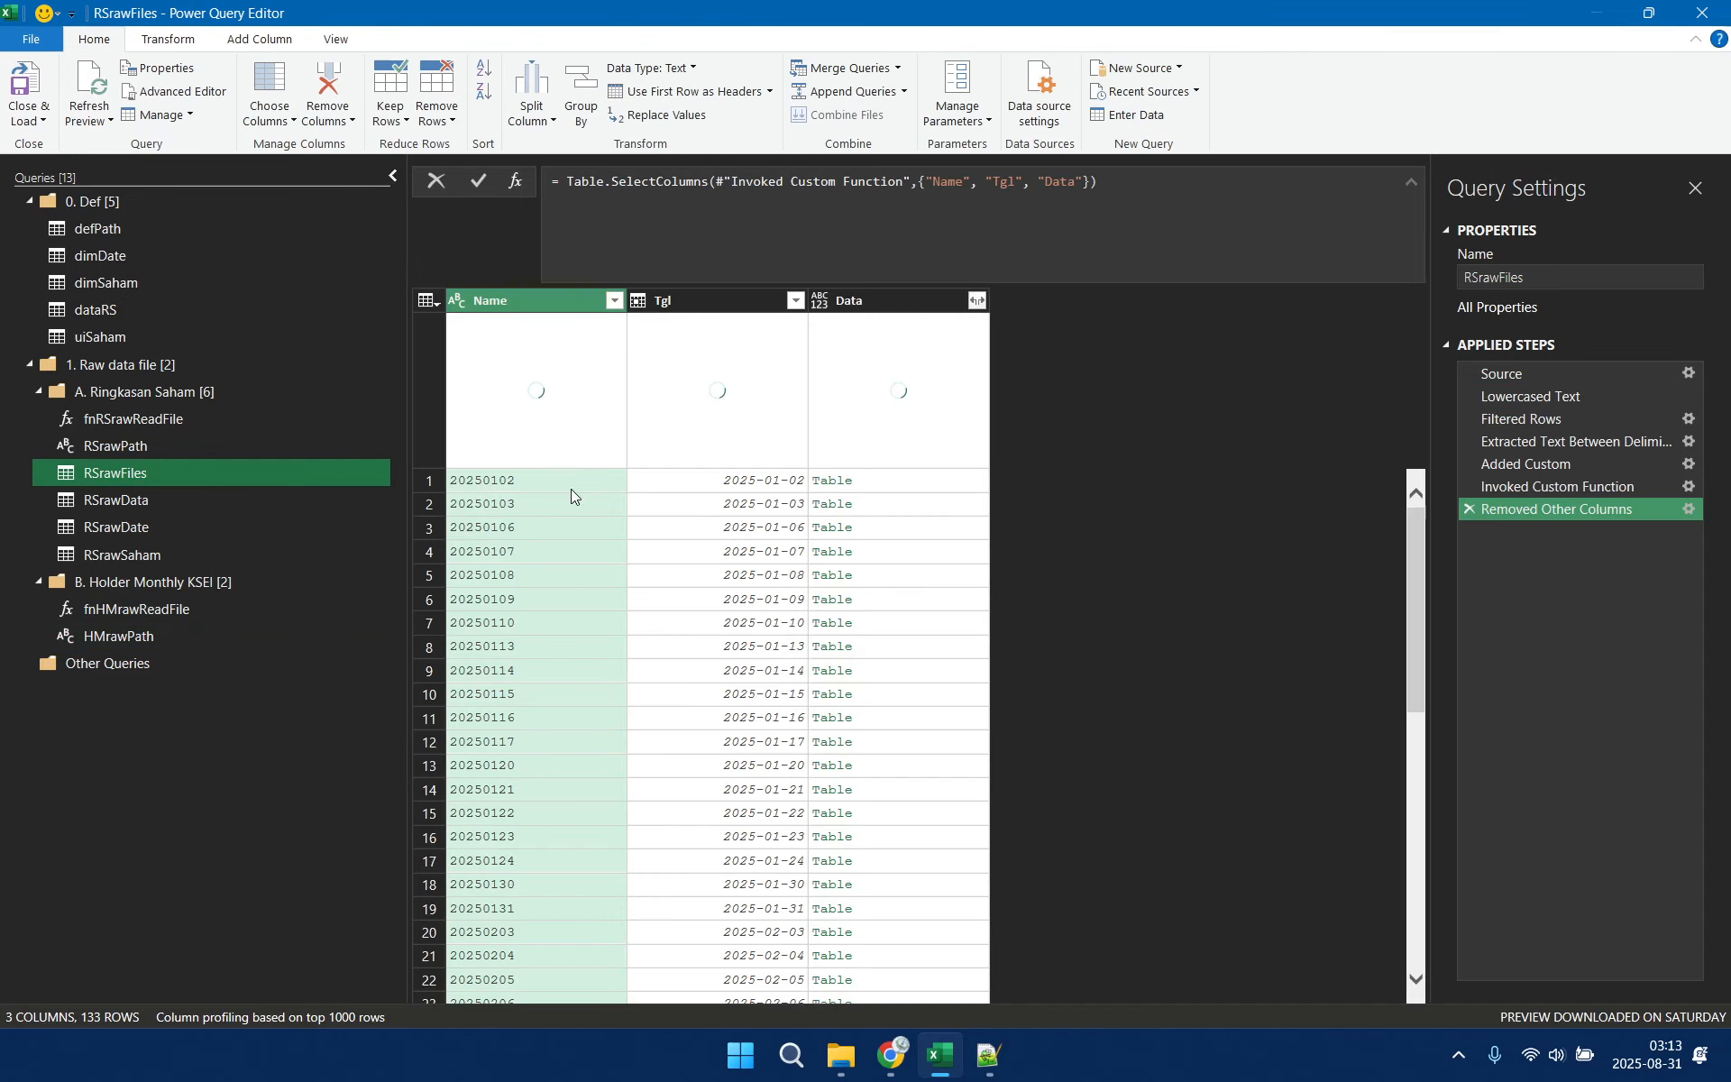
left_click(1522, 373)
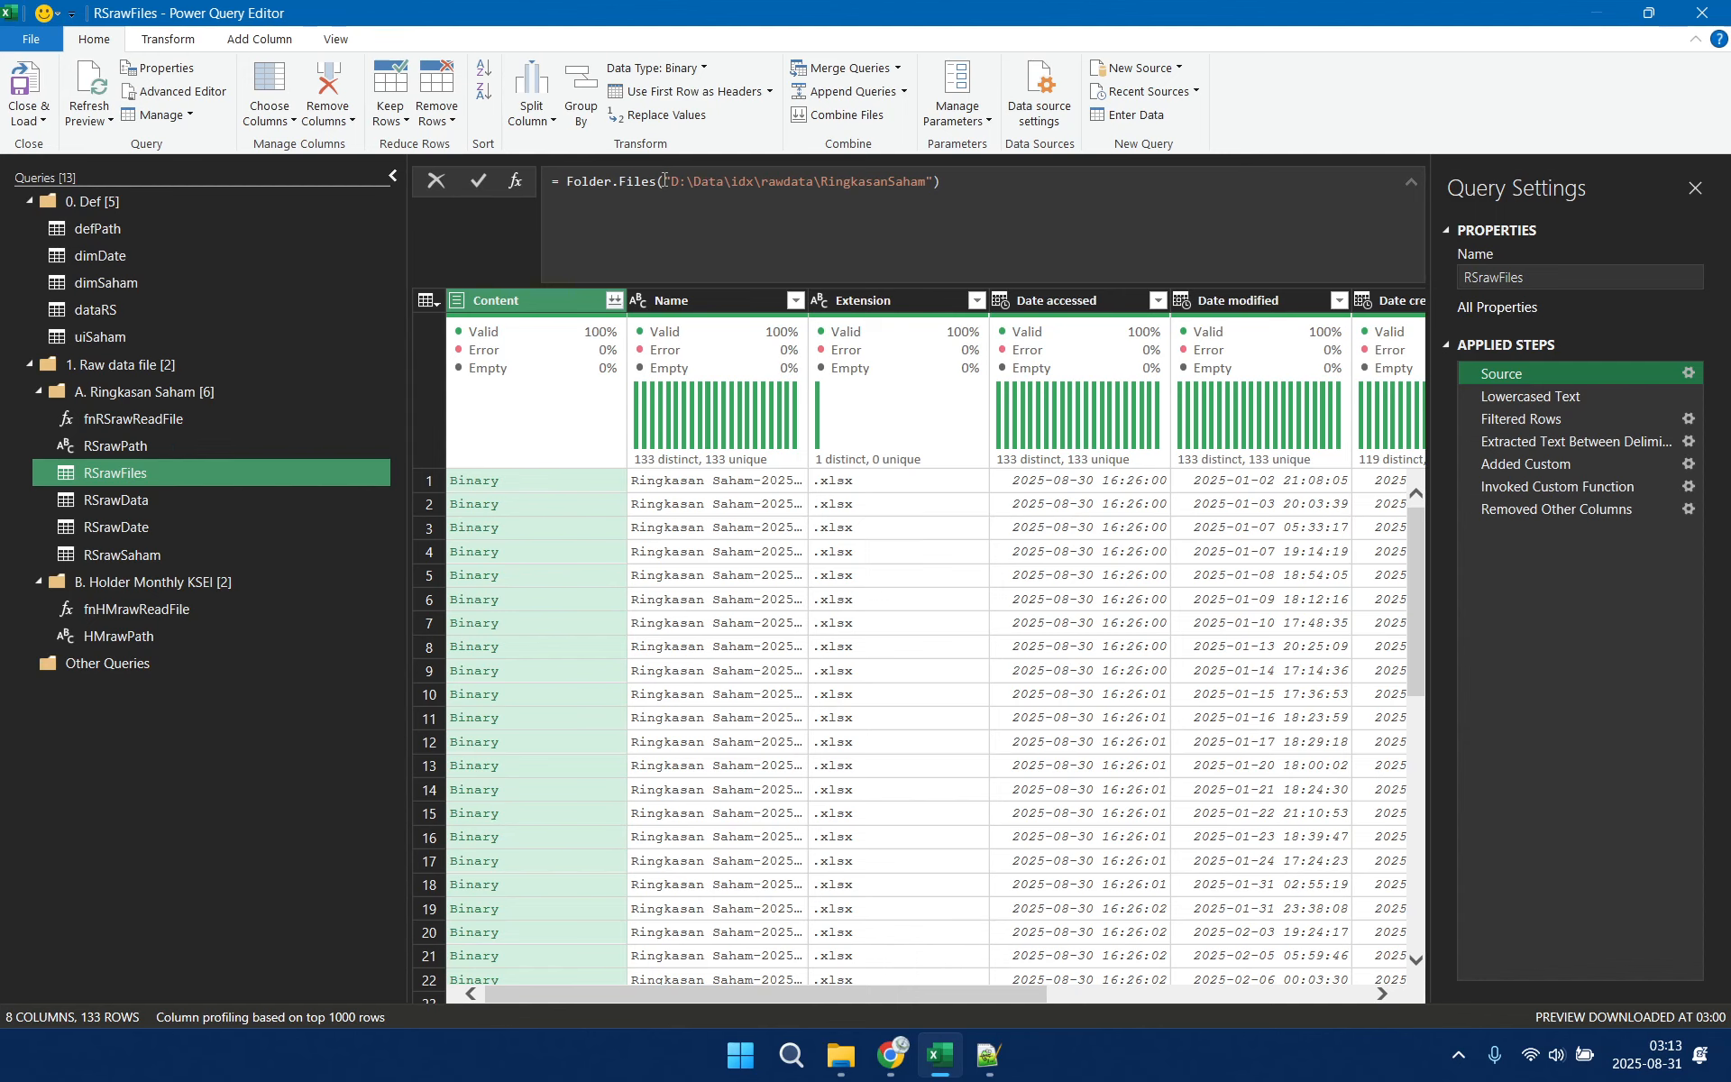
left_click_drag(665, 181, 935, 183)
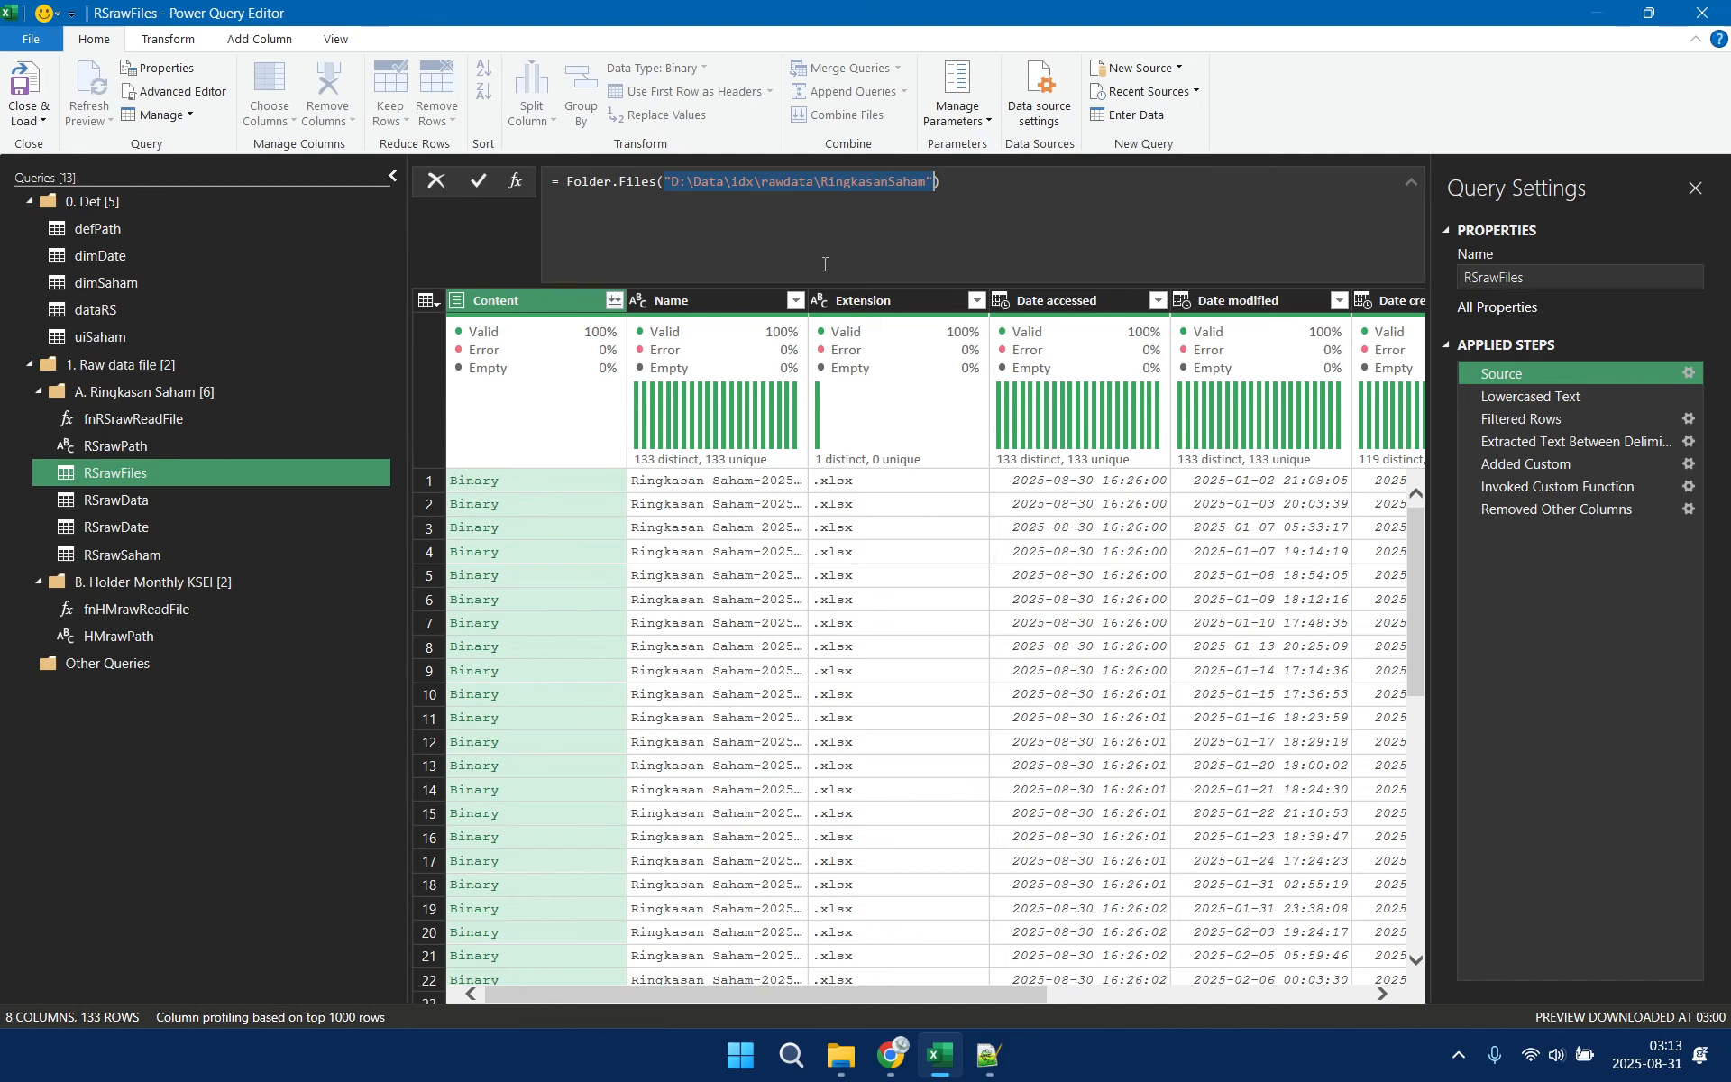
type("RSraw")
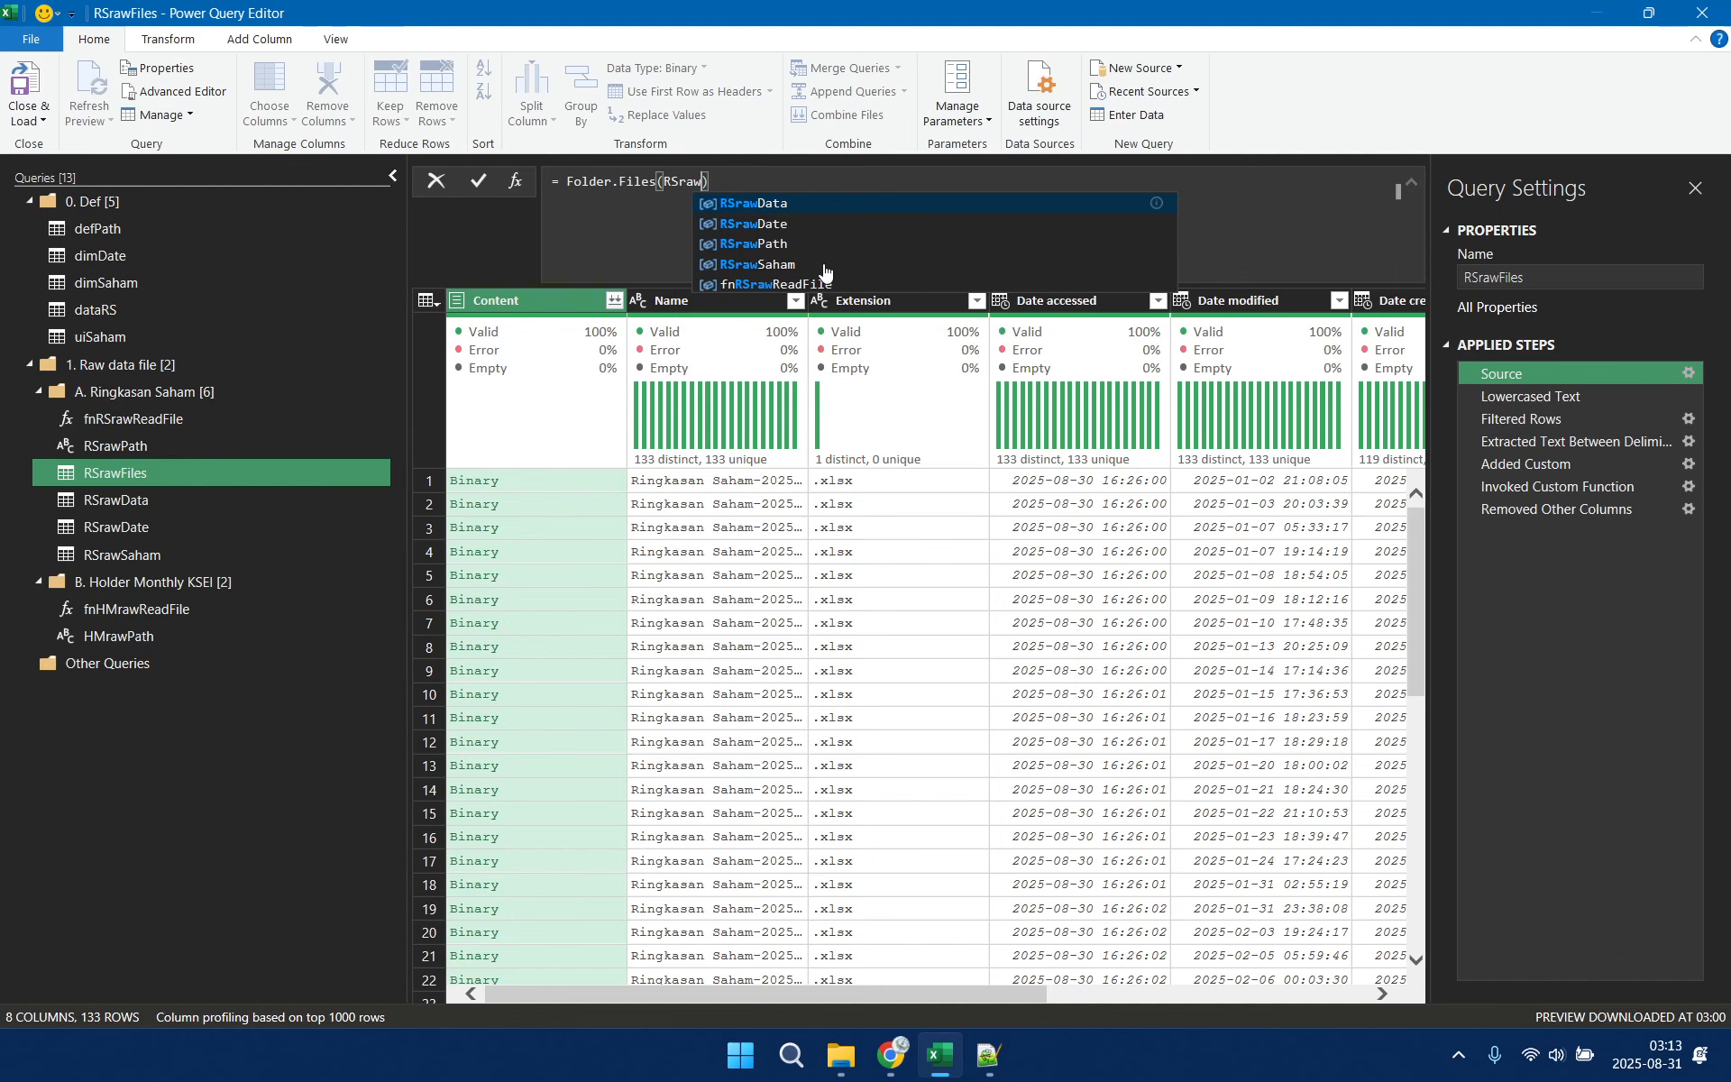
type("Path")
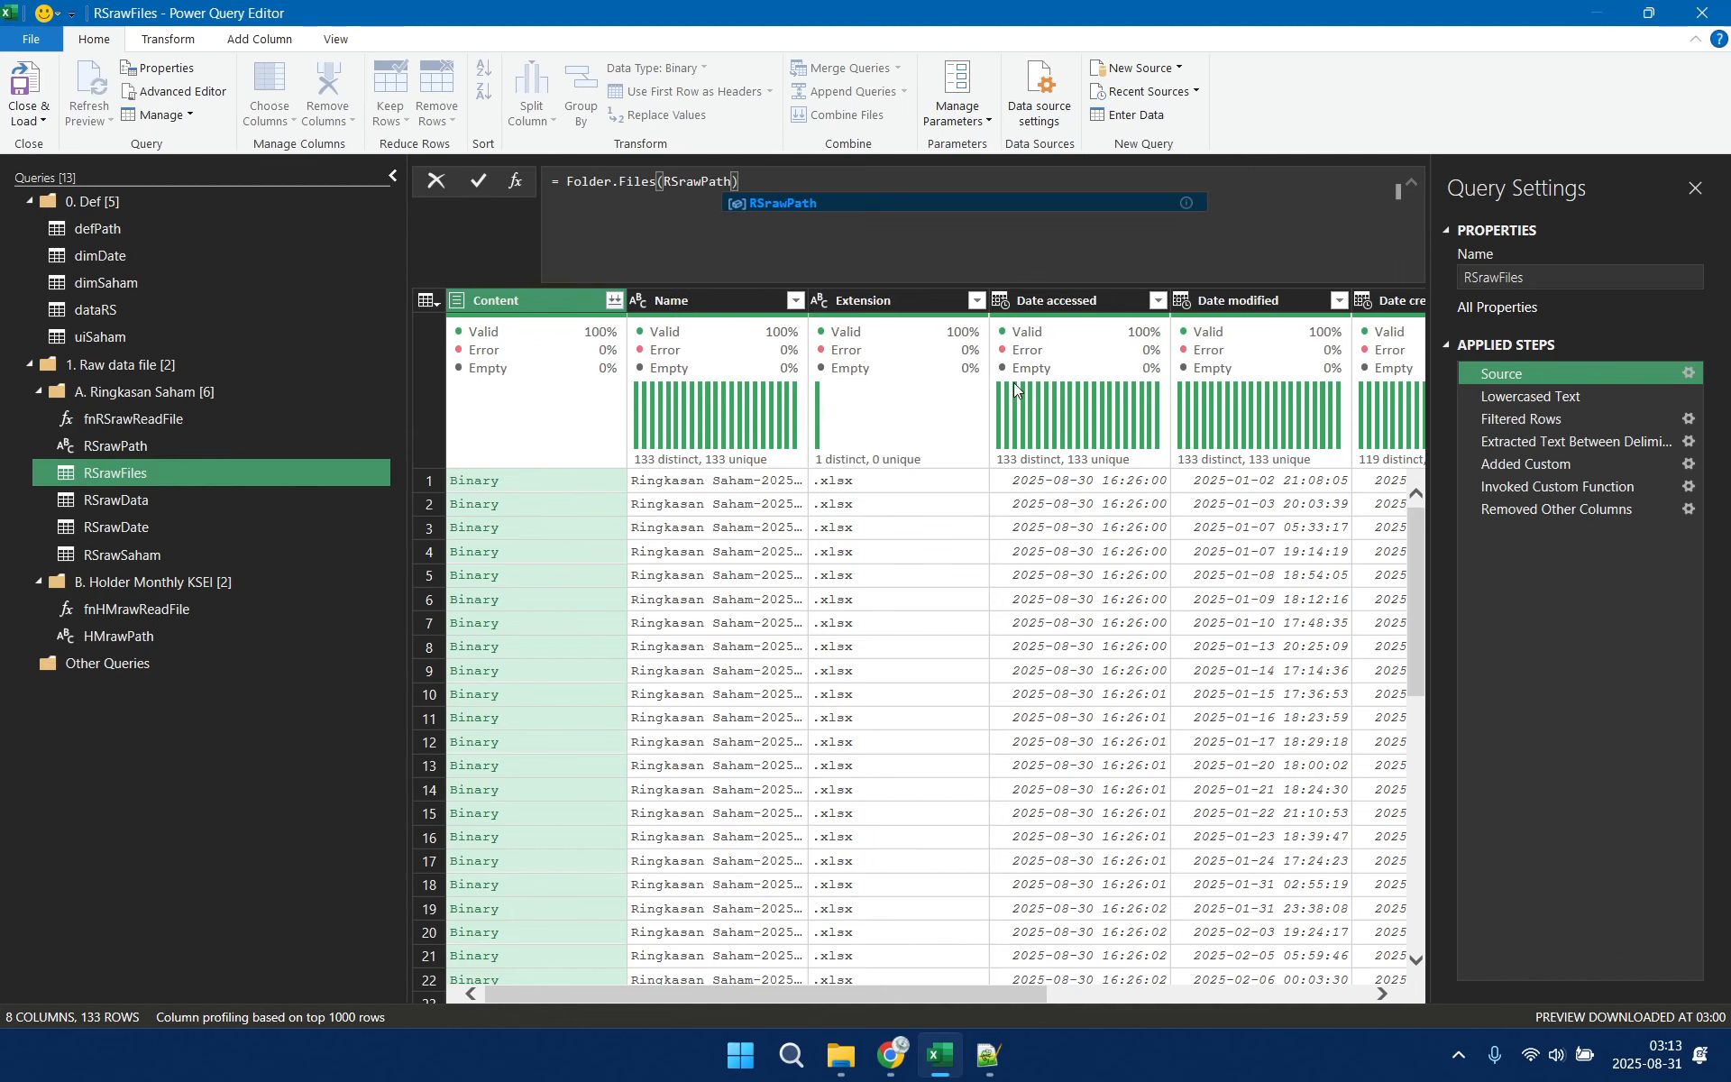
key("Return")
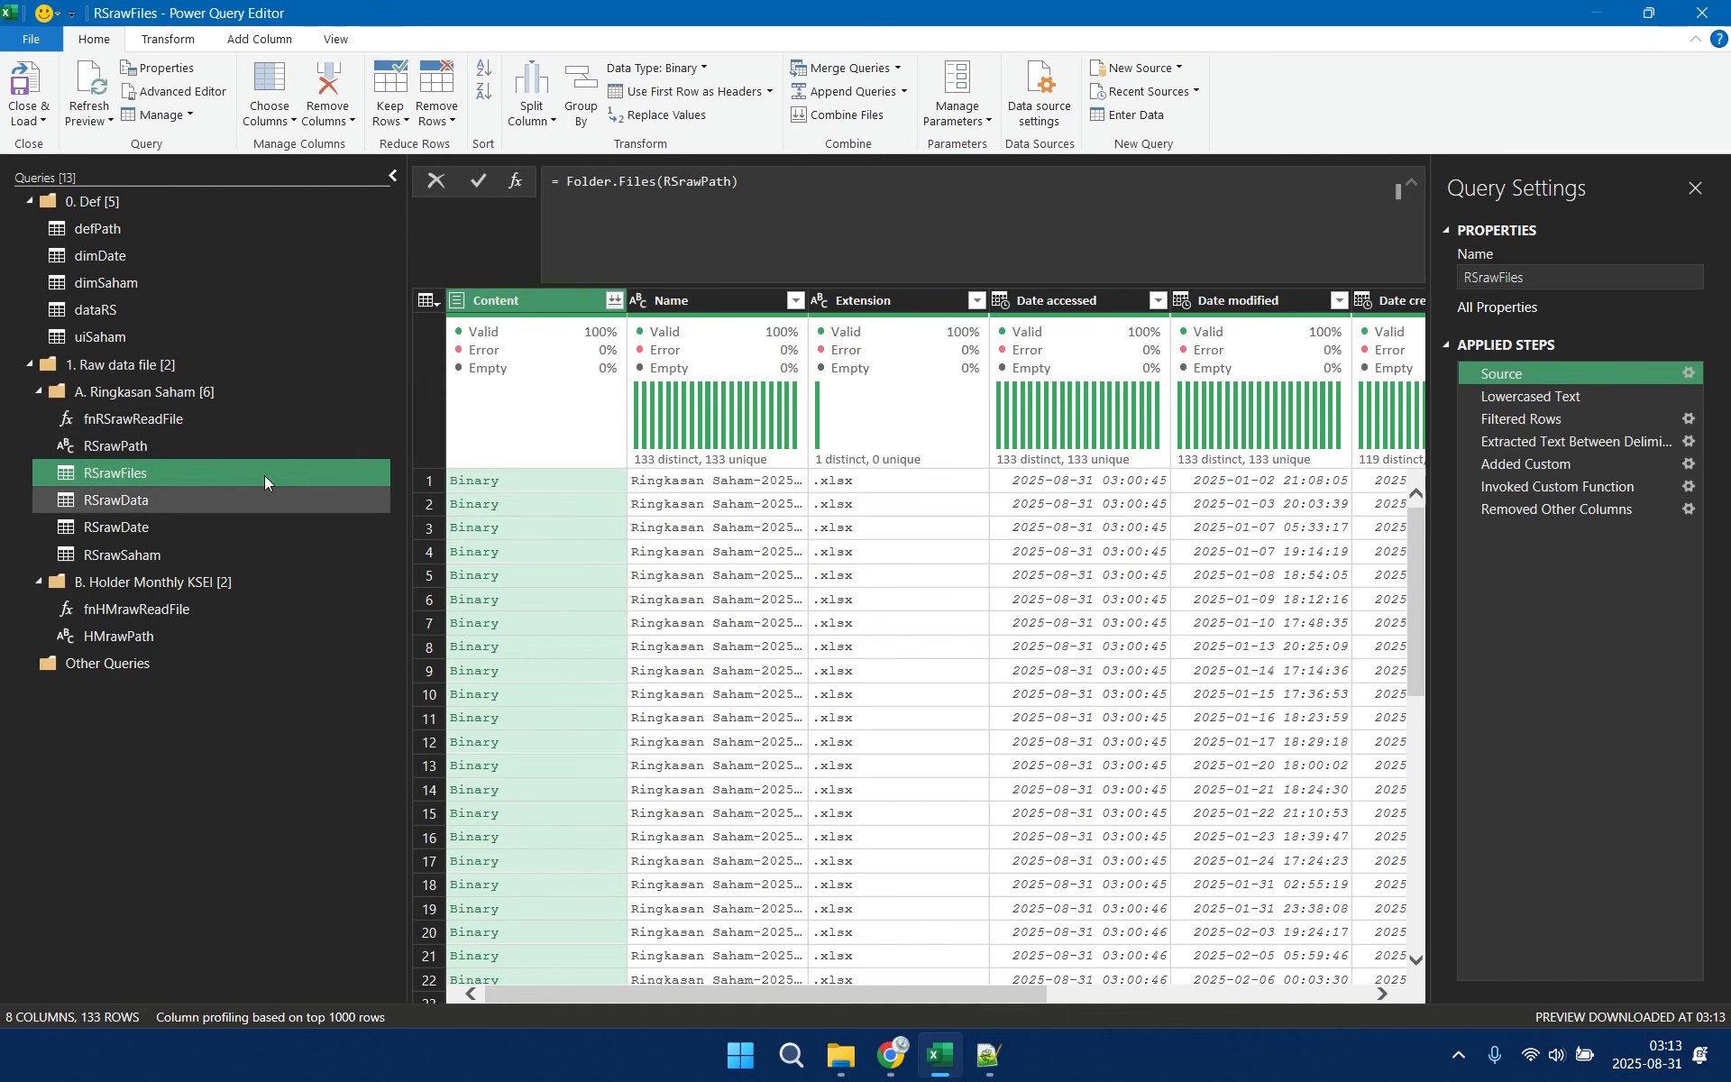
Duplicate the RSrawFiles query and move the copy into the B. Holder Monthly KSEI group
right_click(192, 470)
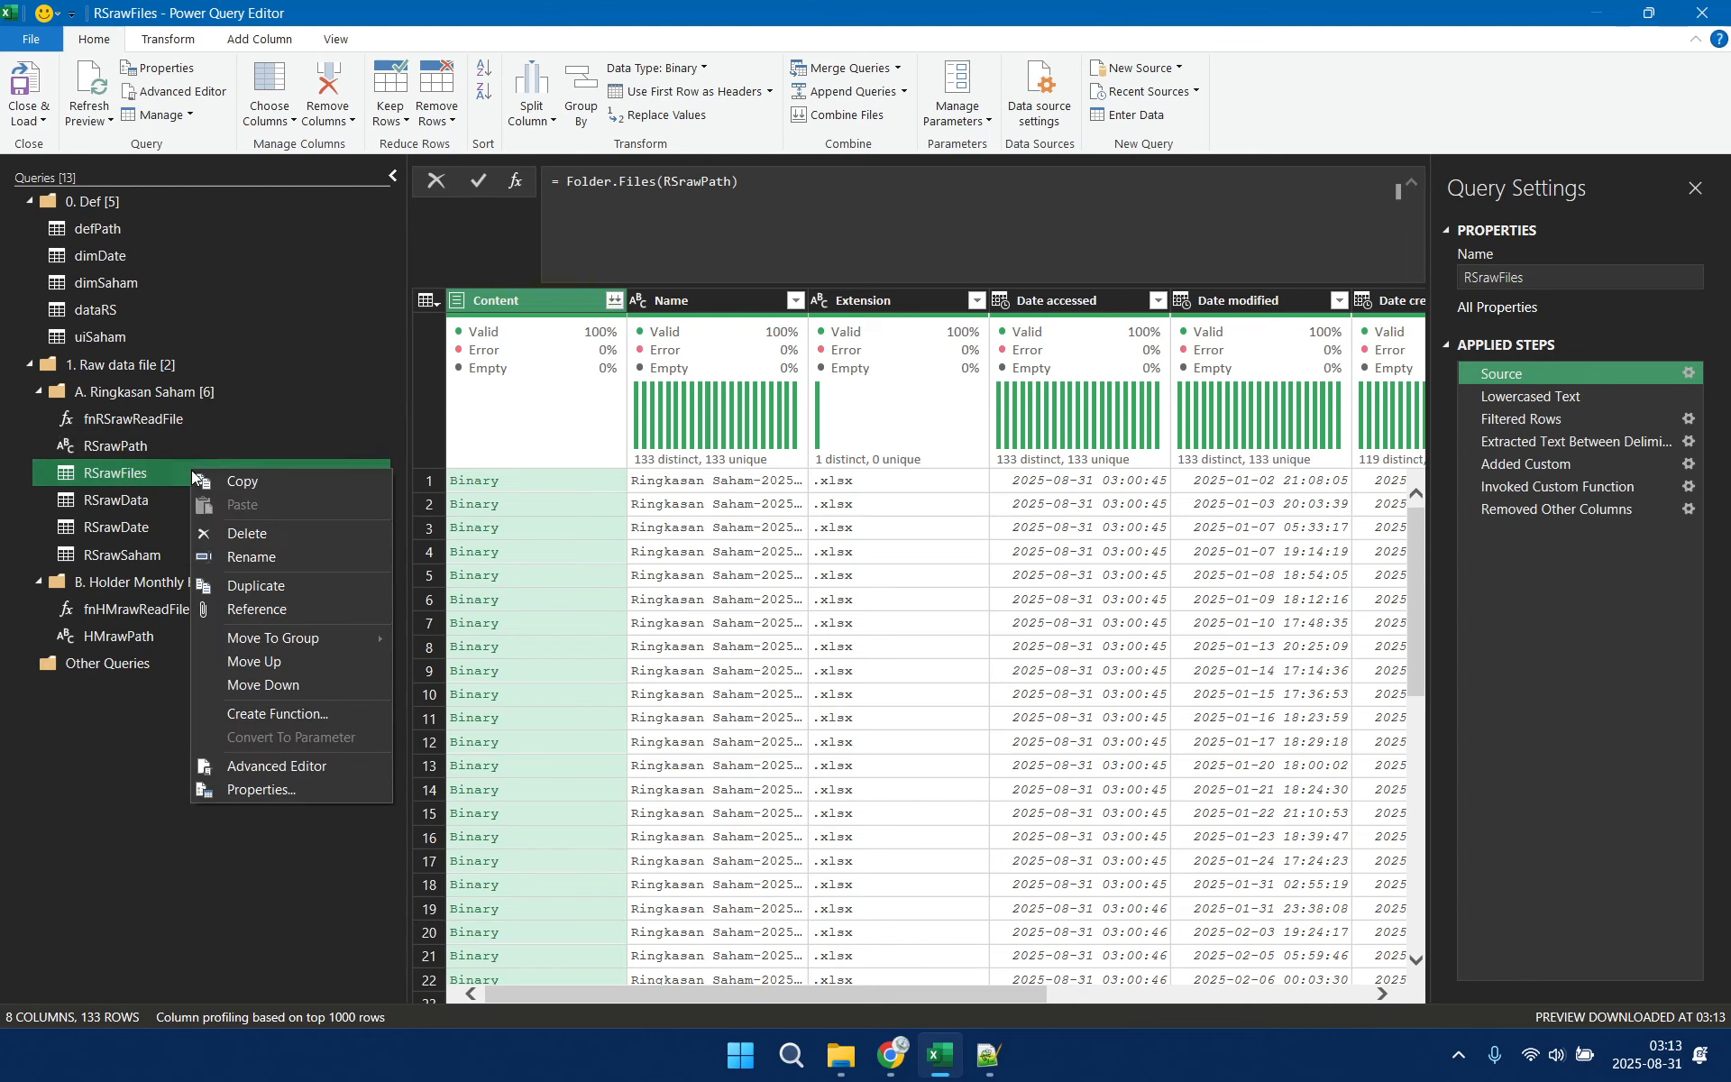
left_click(339, 593)
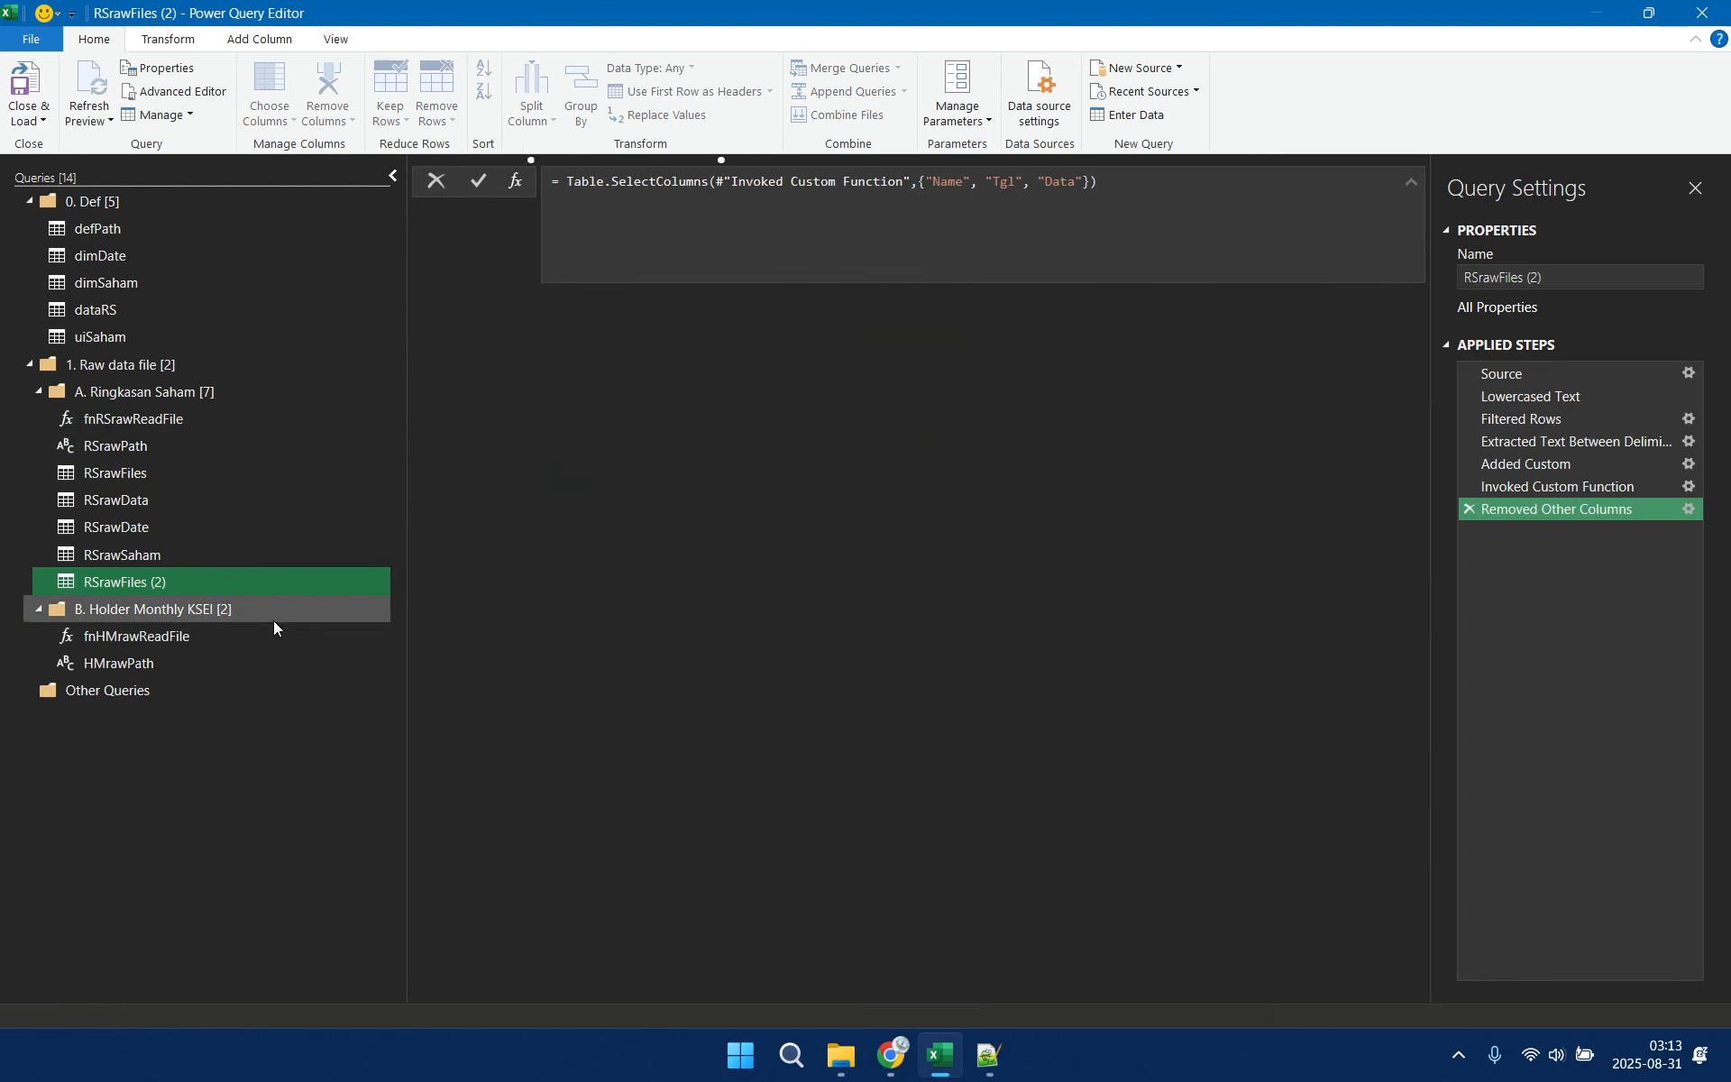
left_click_drag(195, 582, 211, 610)
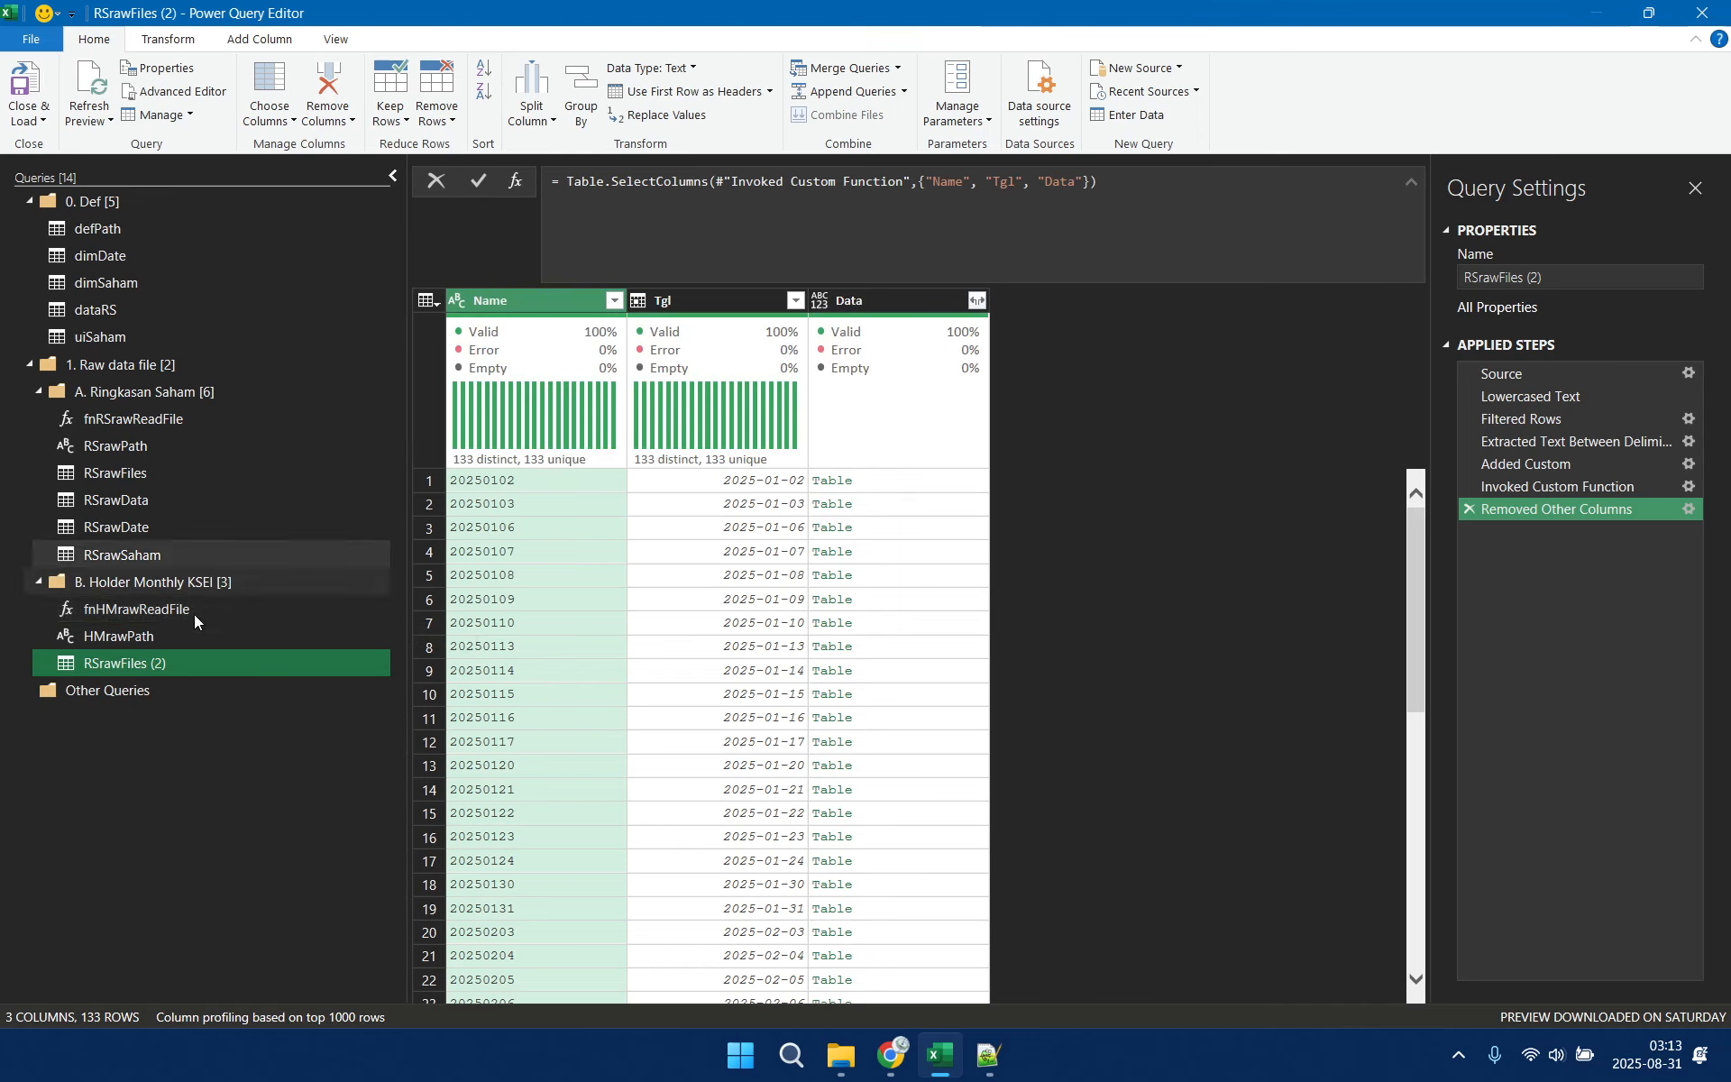
Rename the RSrawFiles copy in the B. Holder Monthly KSEI group as HMrawFiles
double_click(224, 665)
left_click(224, 664)
key("BackSpace")
key("BackSpace")
key("BackSpace")
key("BackSpace")
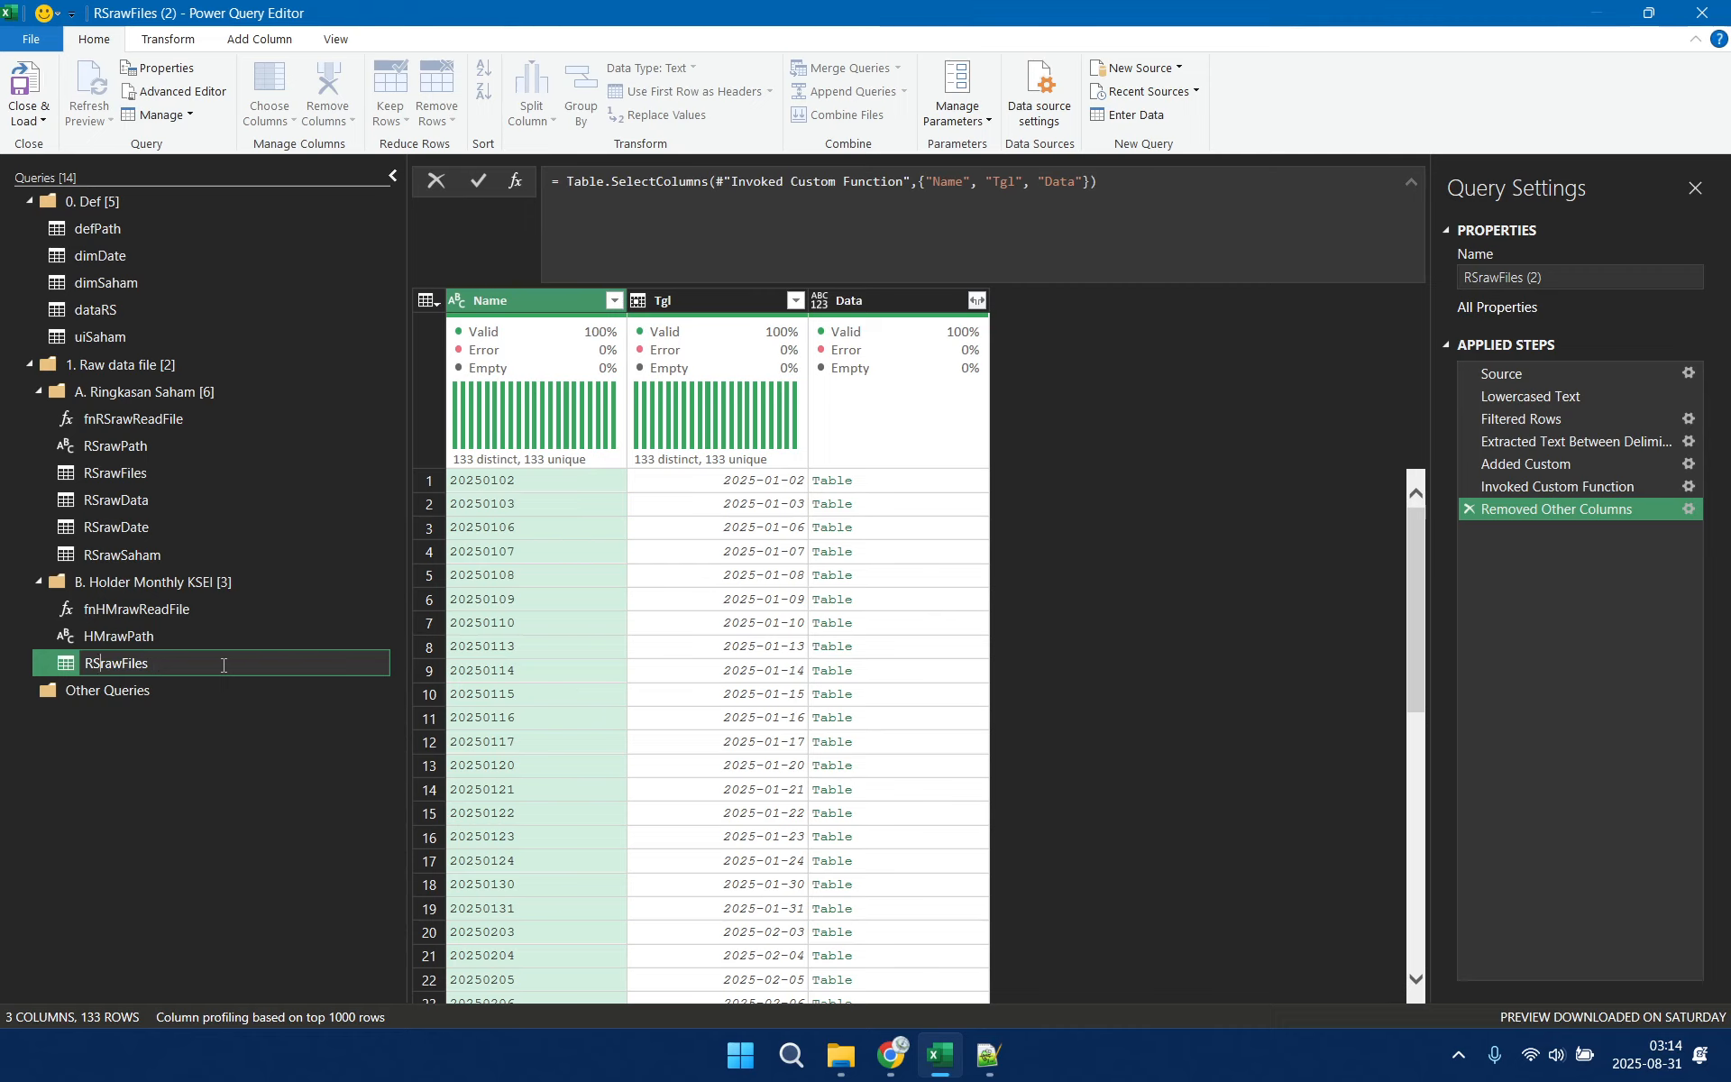
key("Delete")
key("Delete")
type("HM")
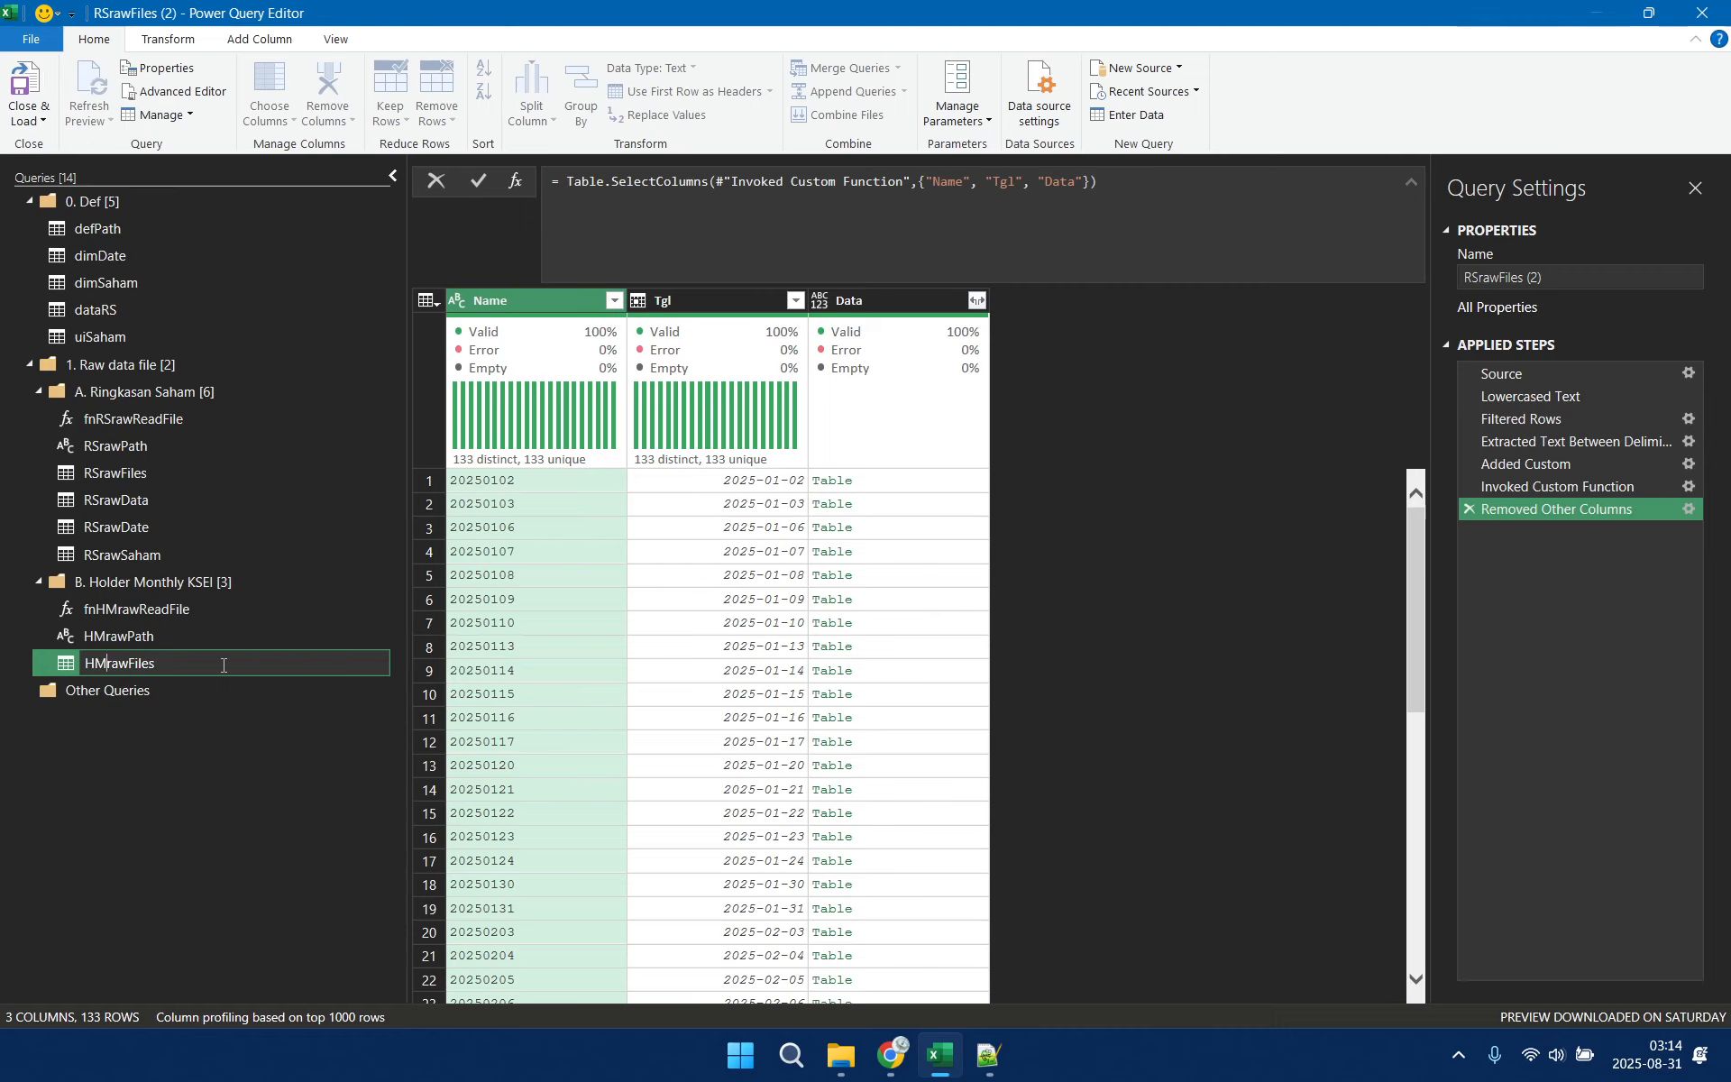
key("Return")
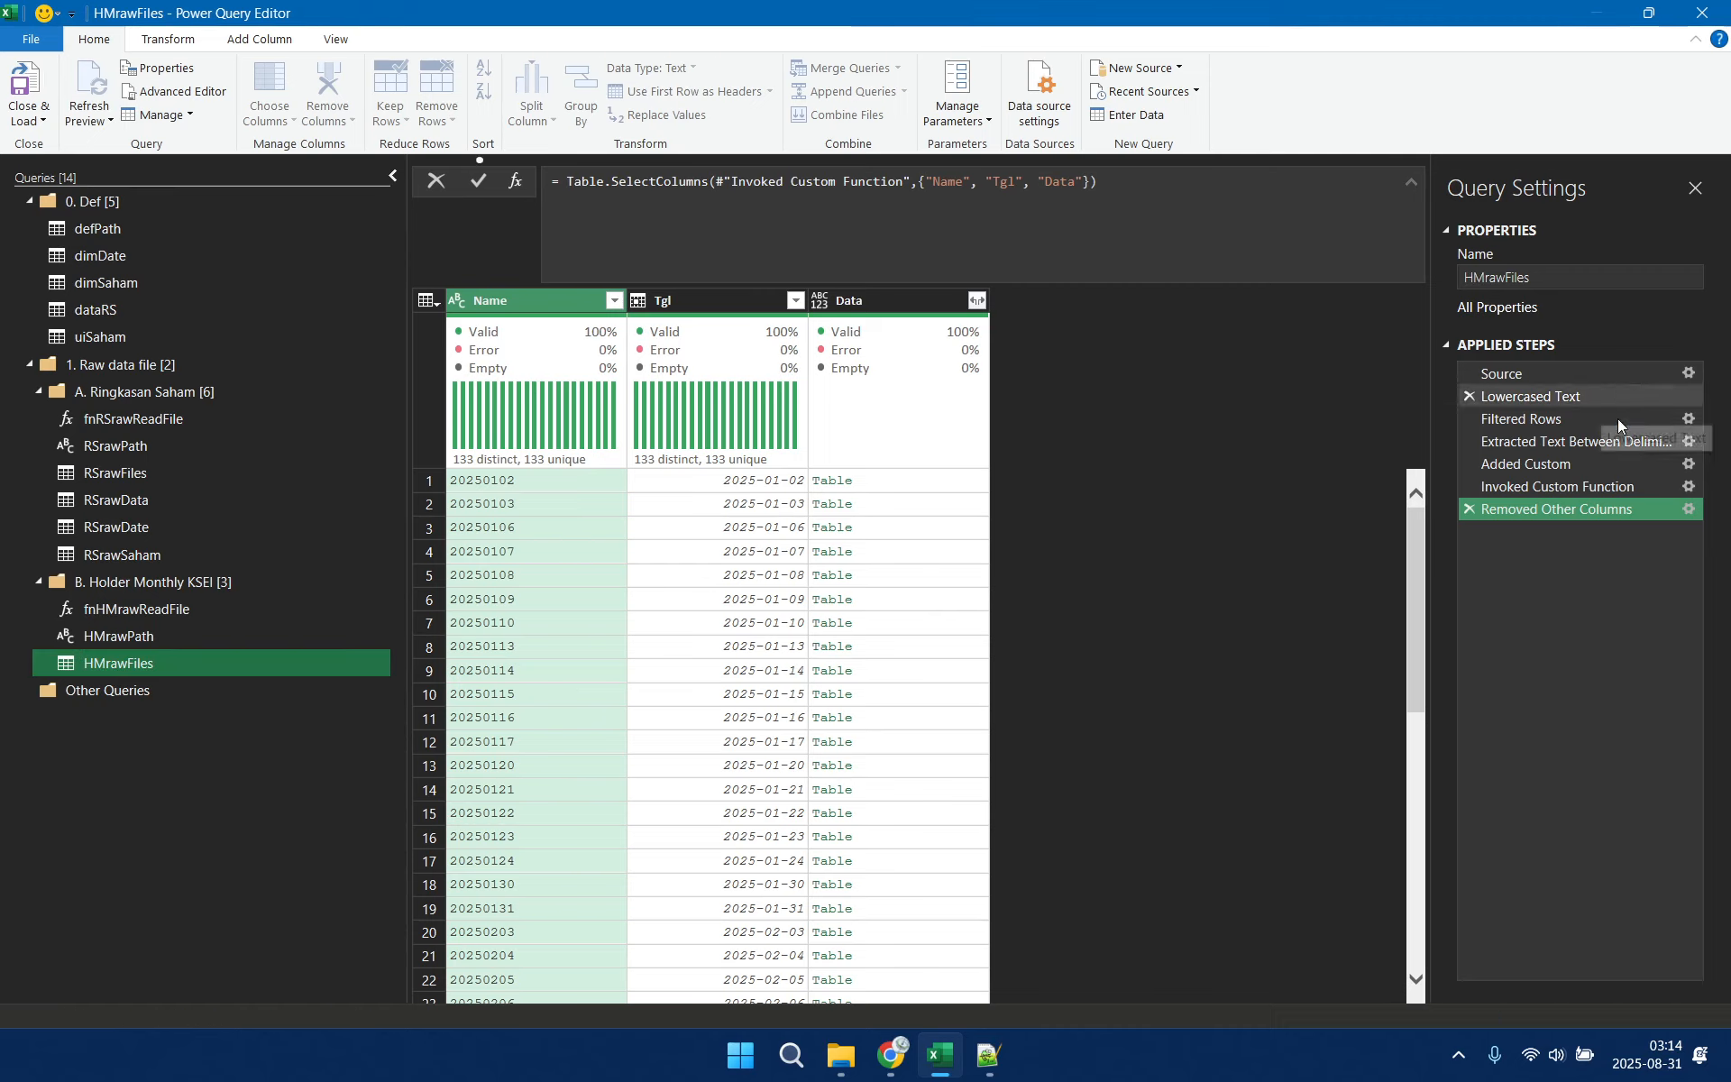
Point the Source step of HMrawFiles to HMrawPath and delete its applied steps from Filtered Rows to the end
left_click(1547, 371)
left_click(1543, 396)
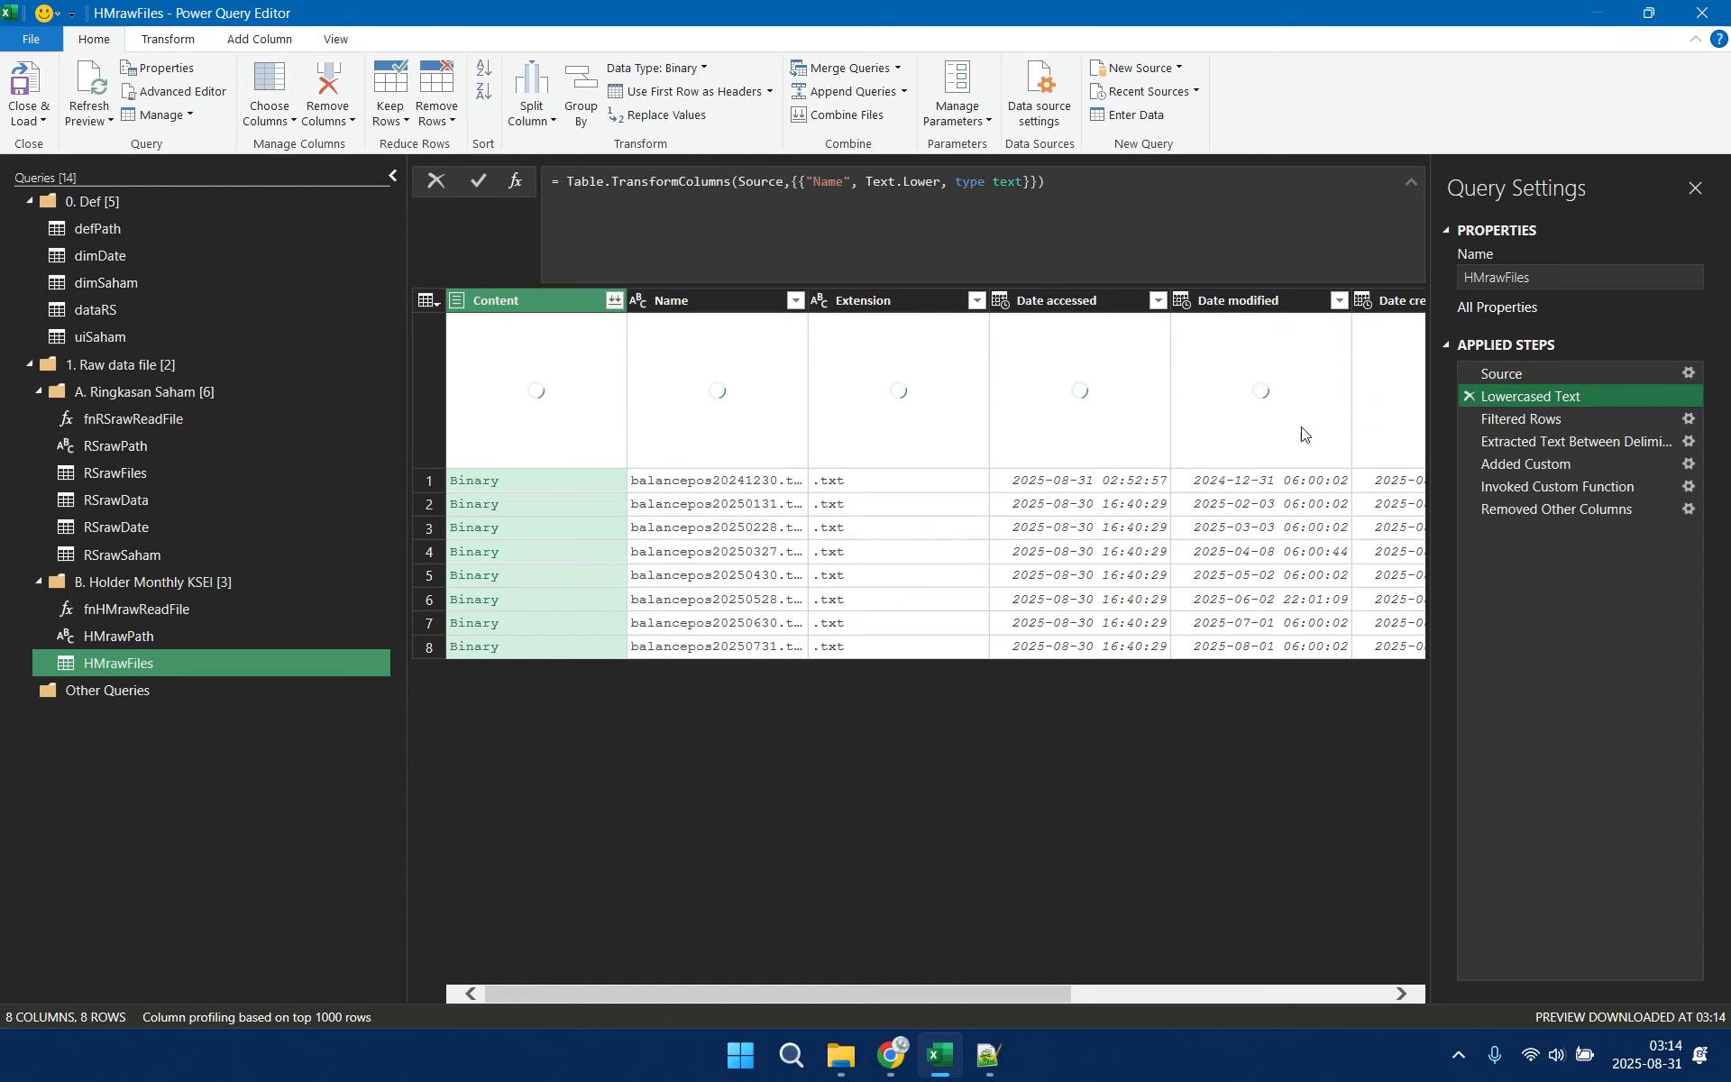
left_click(1527, 422)
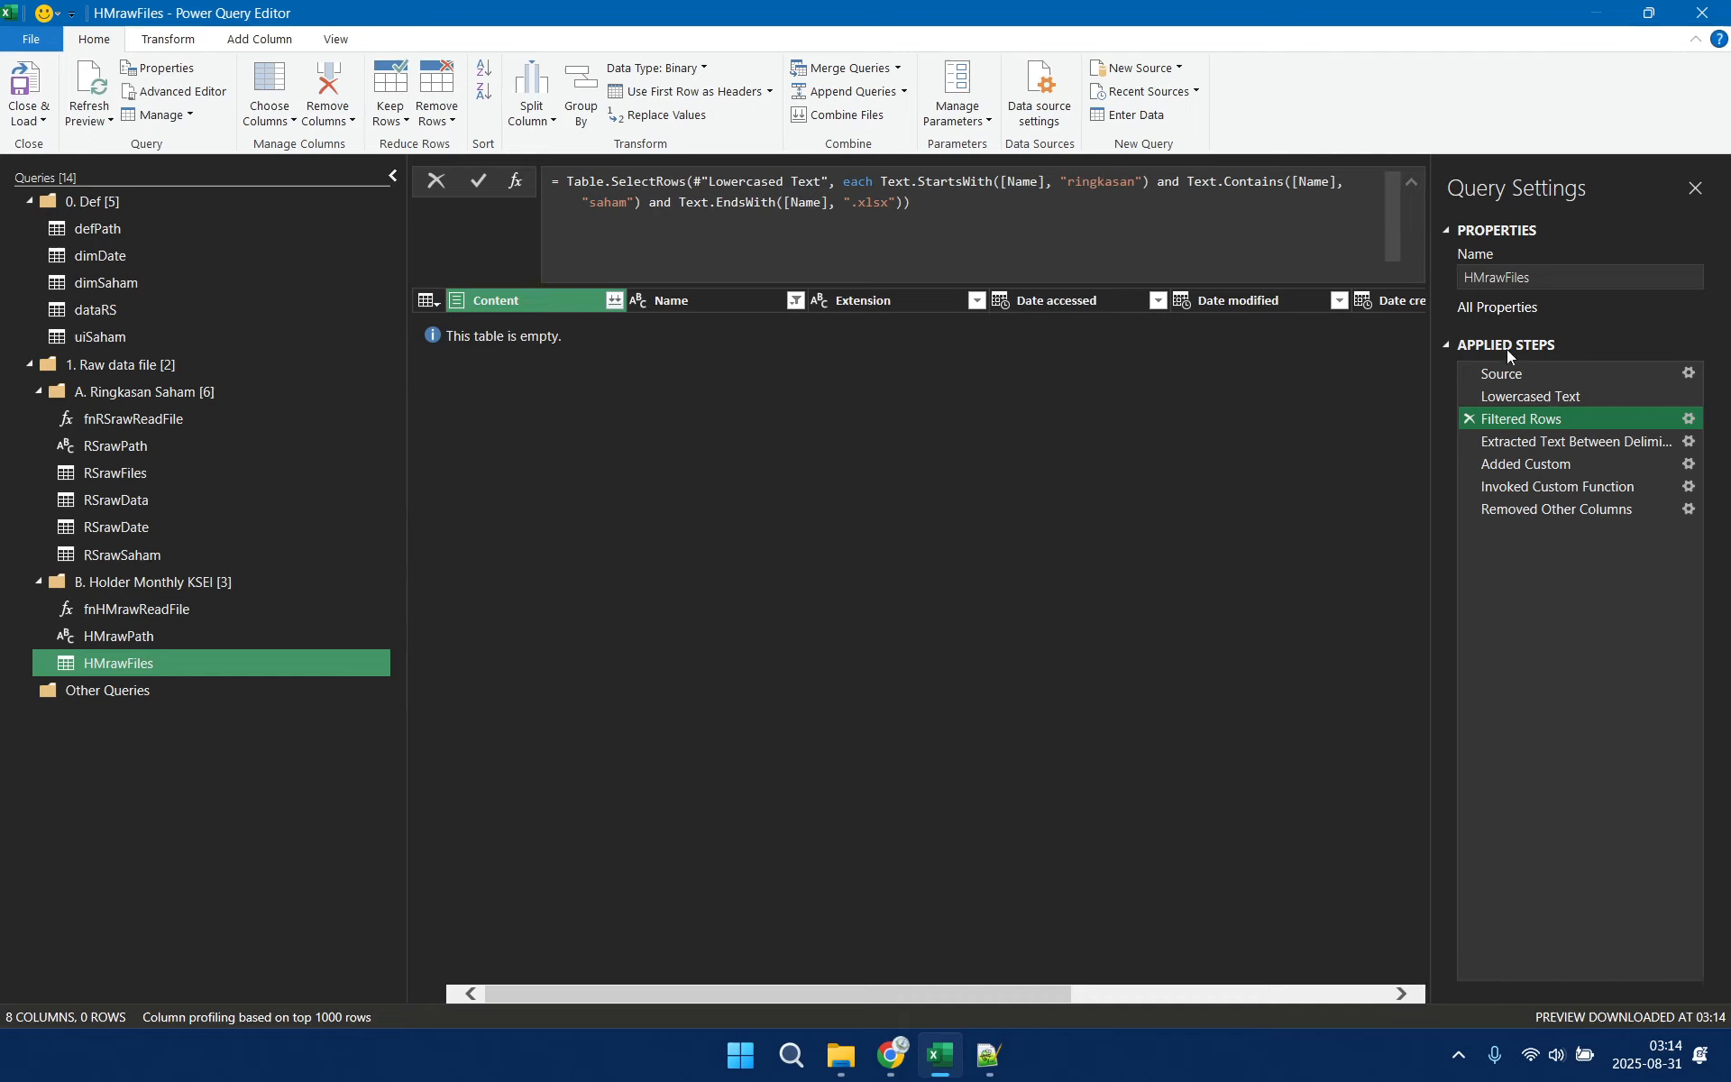
right_click(1535, 421)
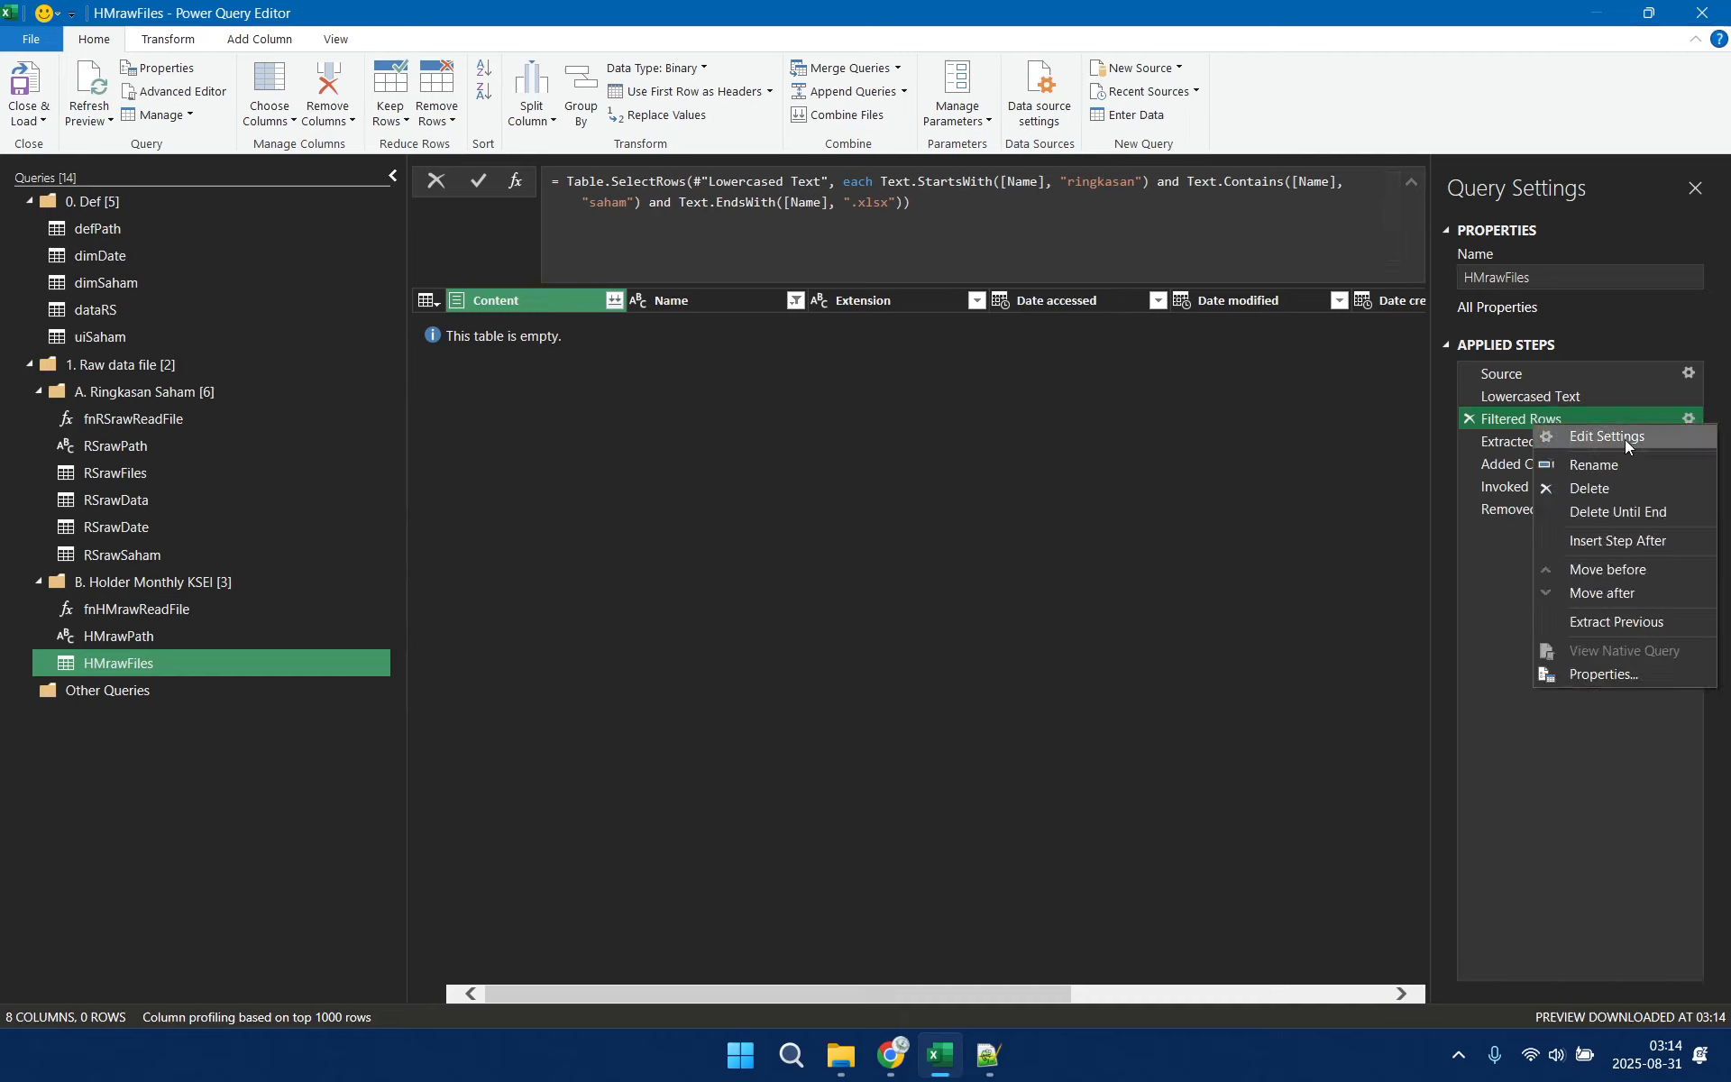
left_click(1653, 516)
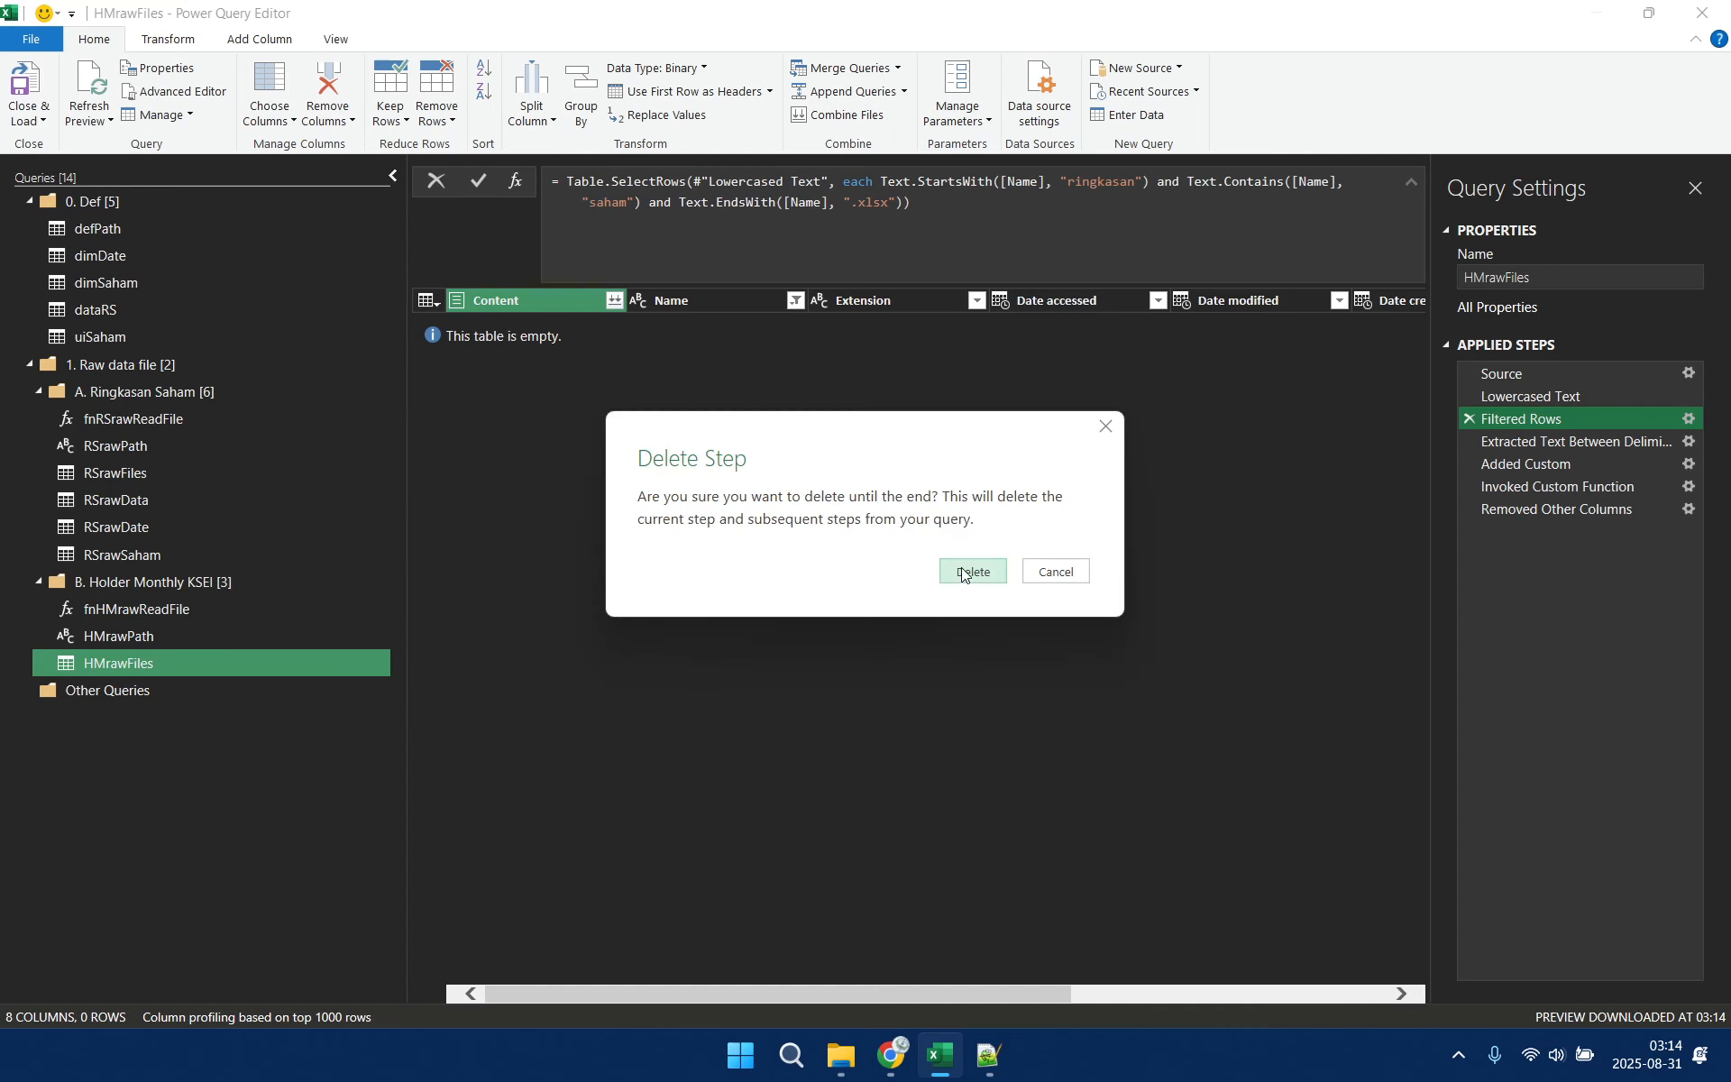
left_click(986, 568)
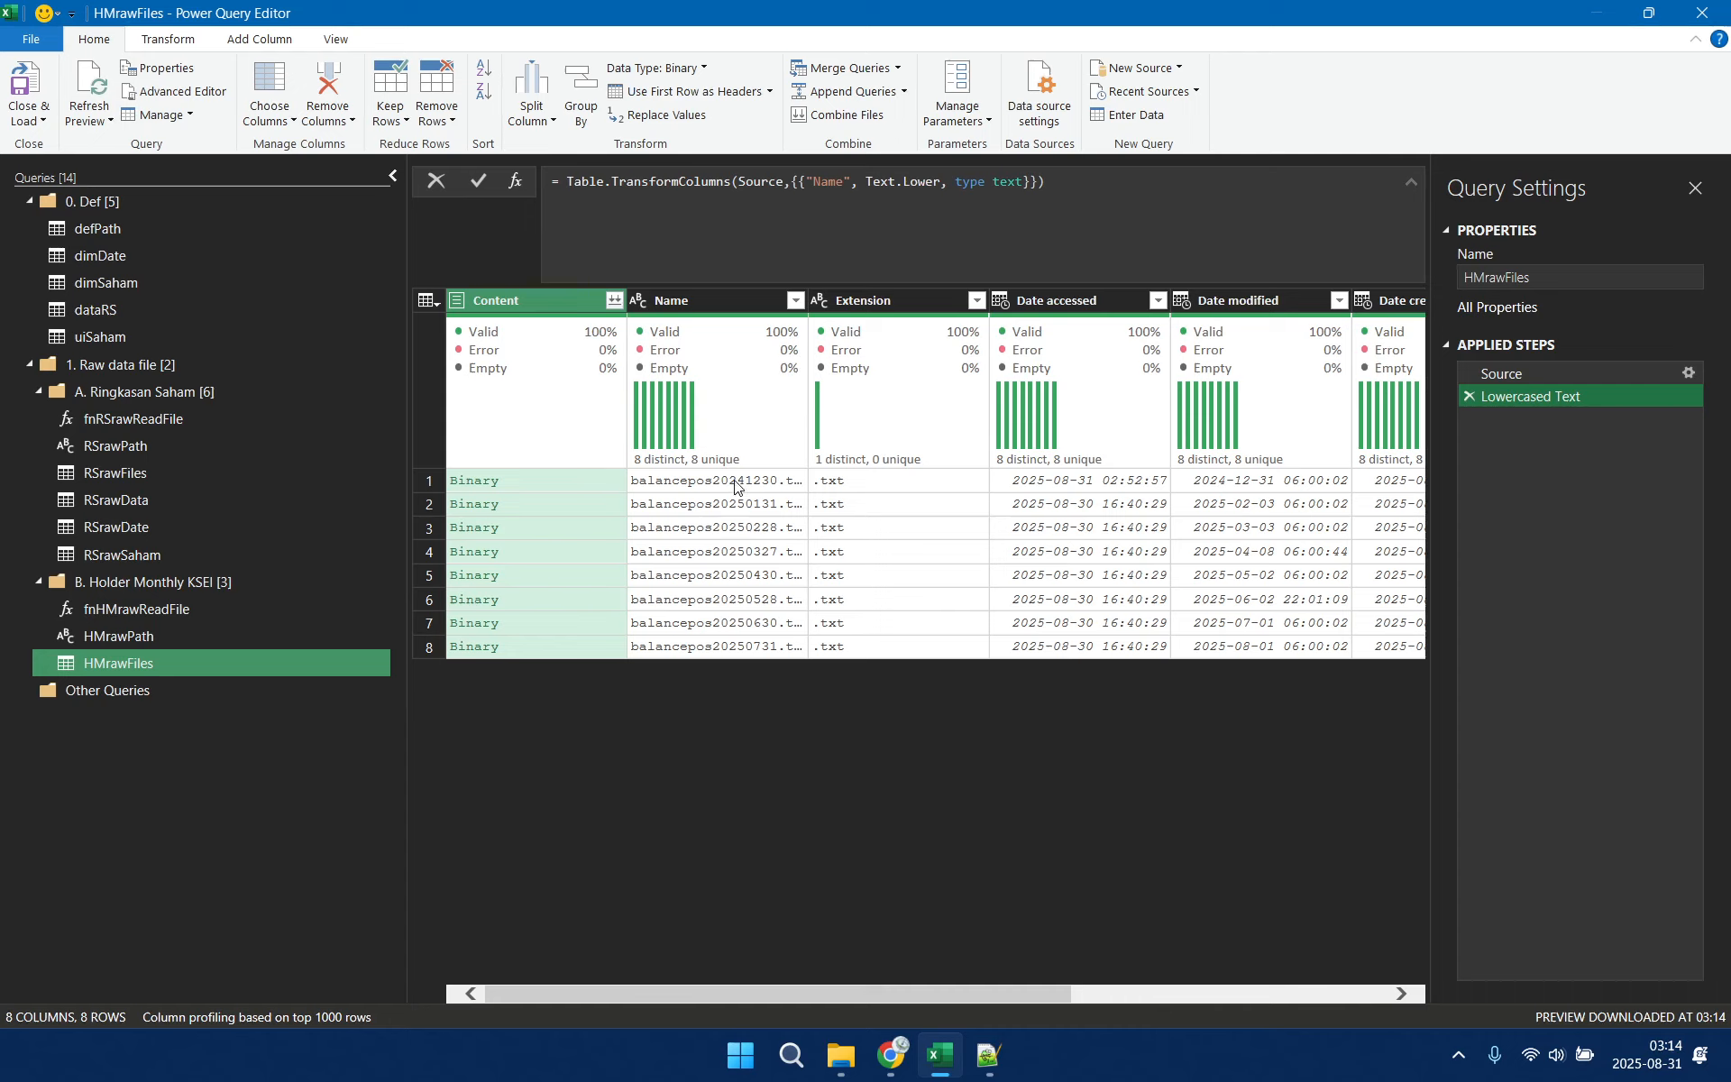
Filter the HMrawFiles rows to those whose Extension equals .txt
left_click(976, 300)
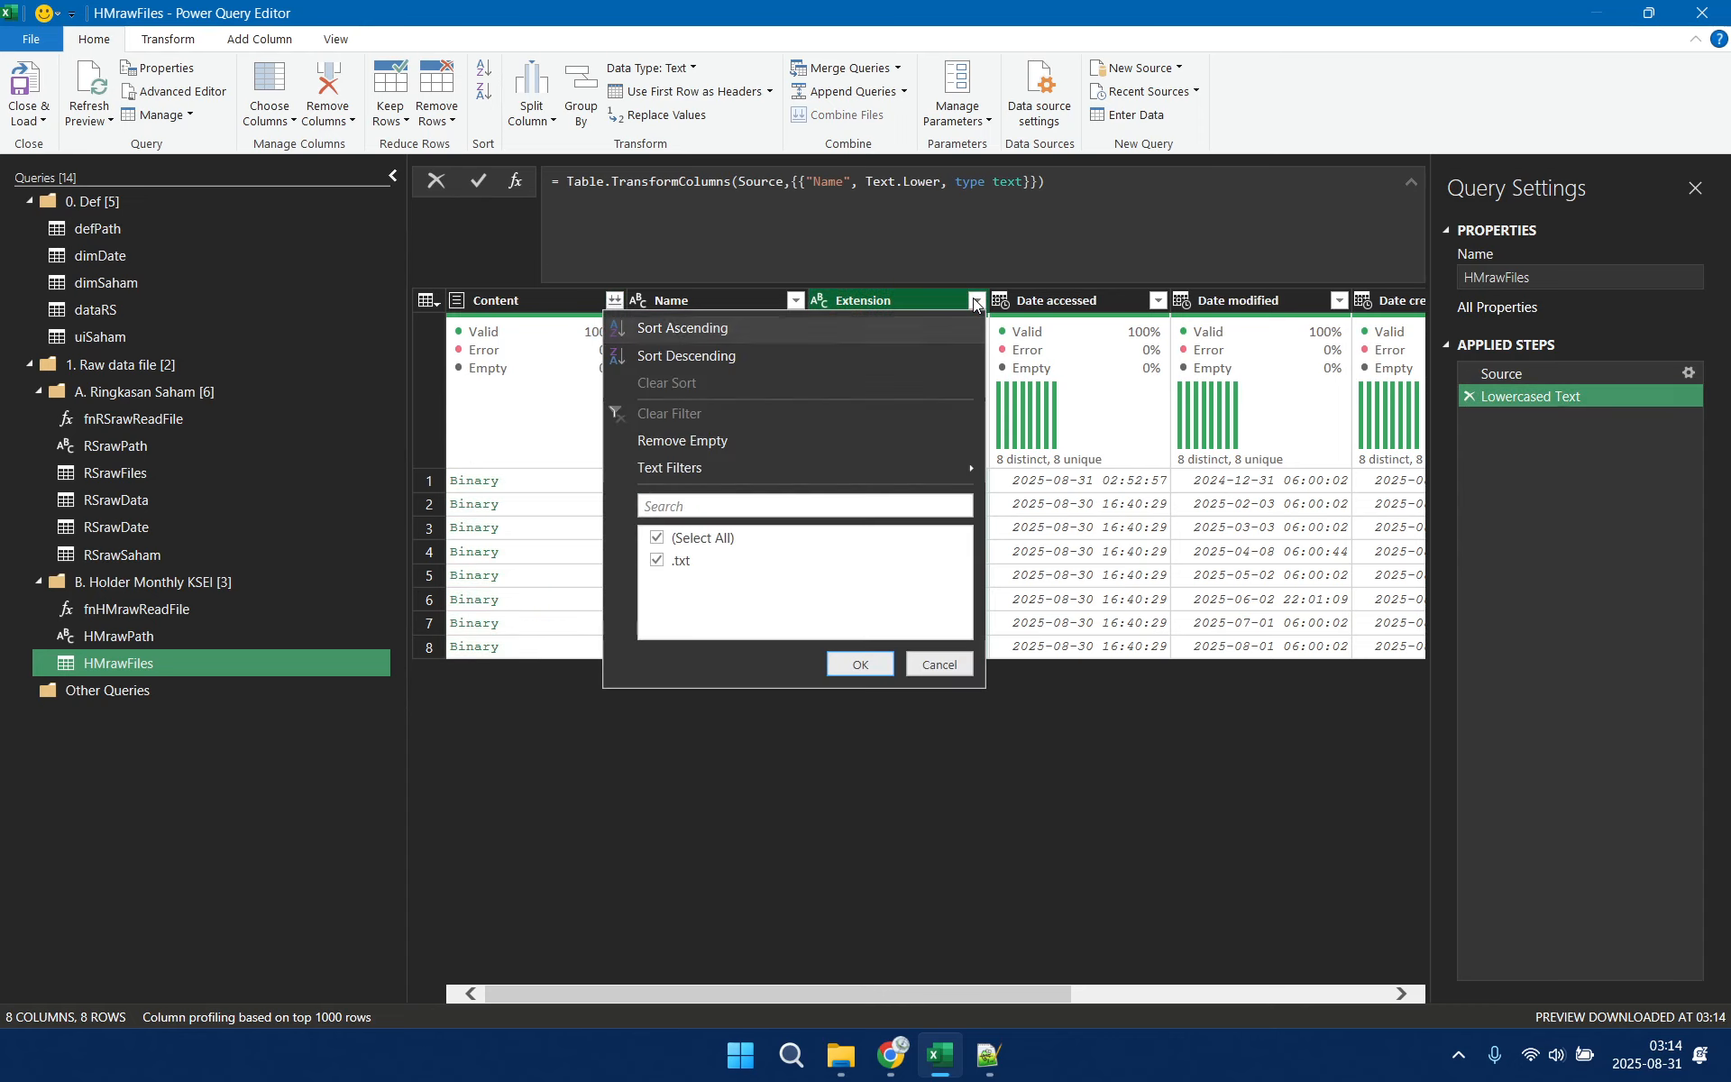
left_click(940, 667)
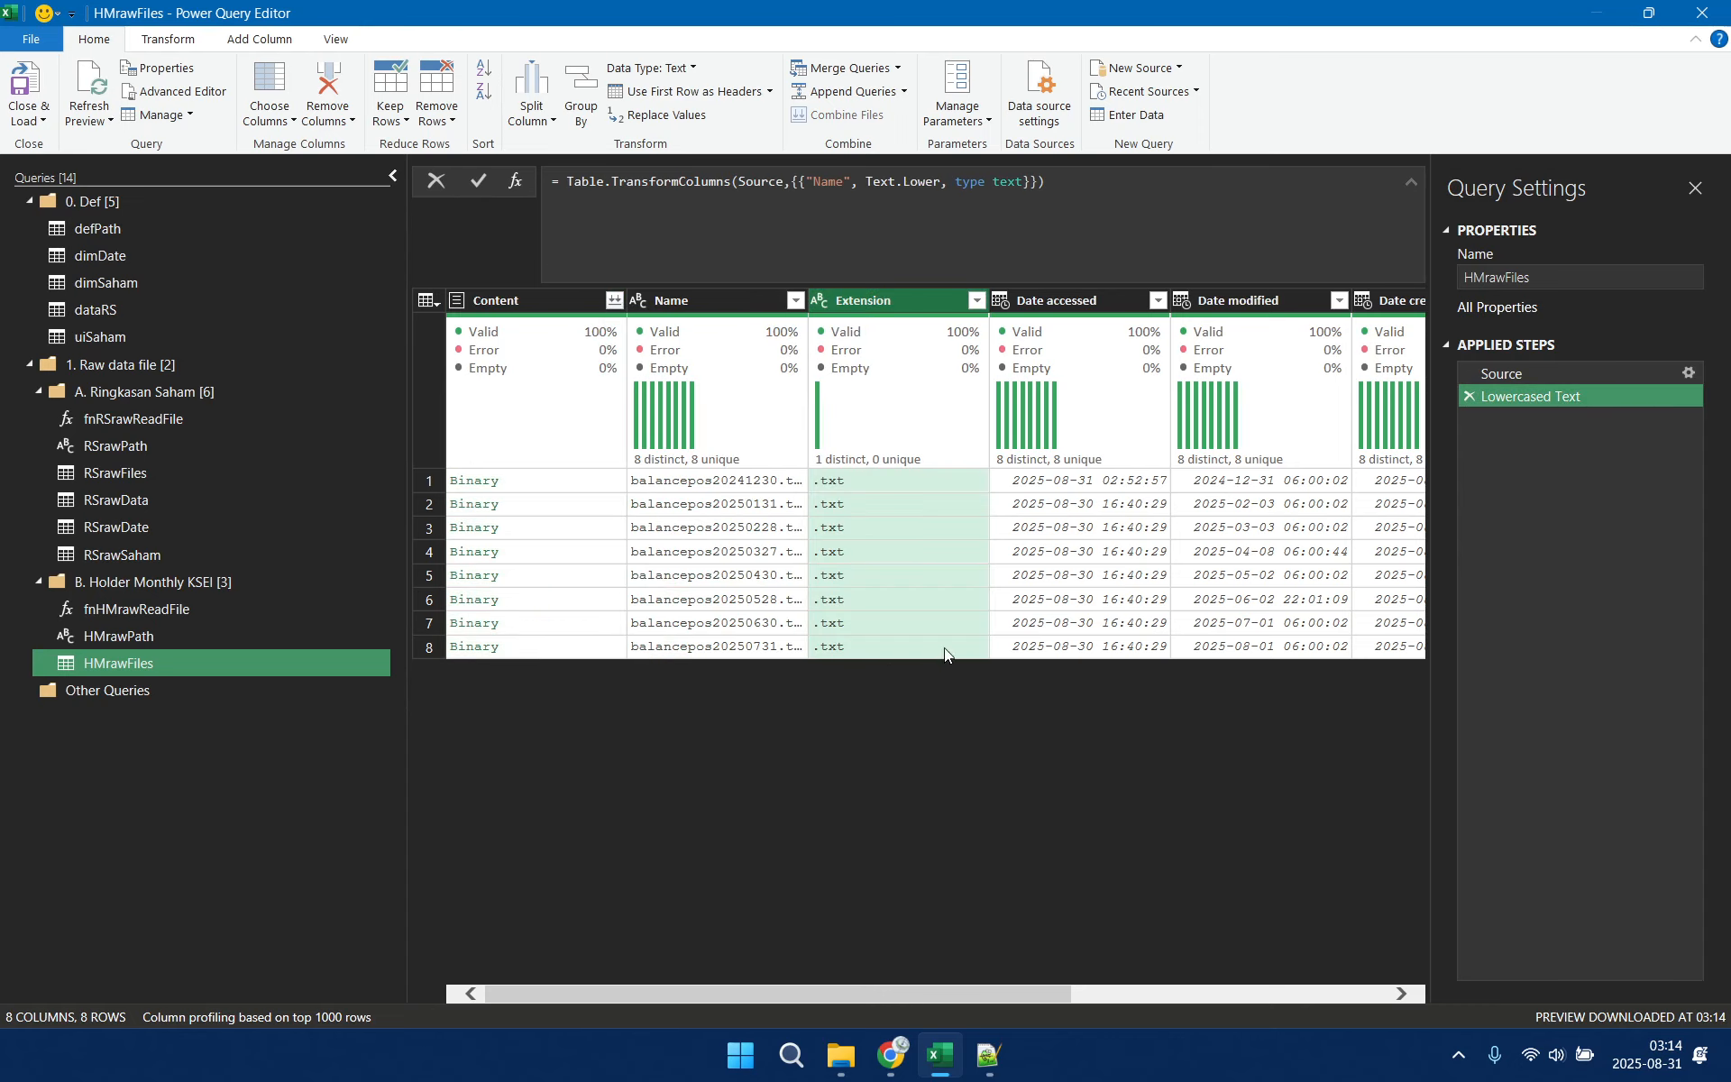
left_click(978, 301)
mouse_move(924, 467)
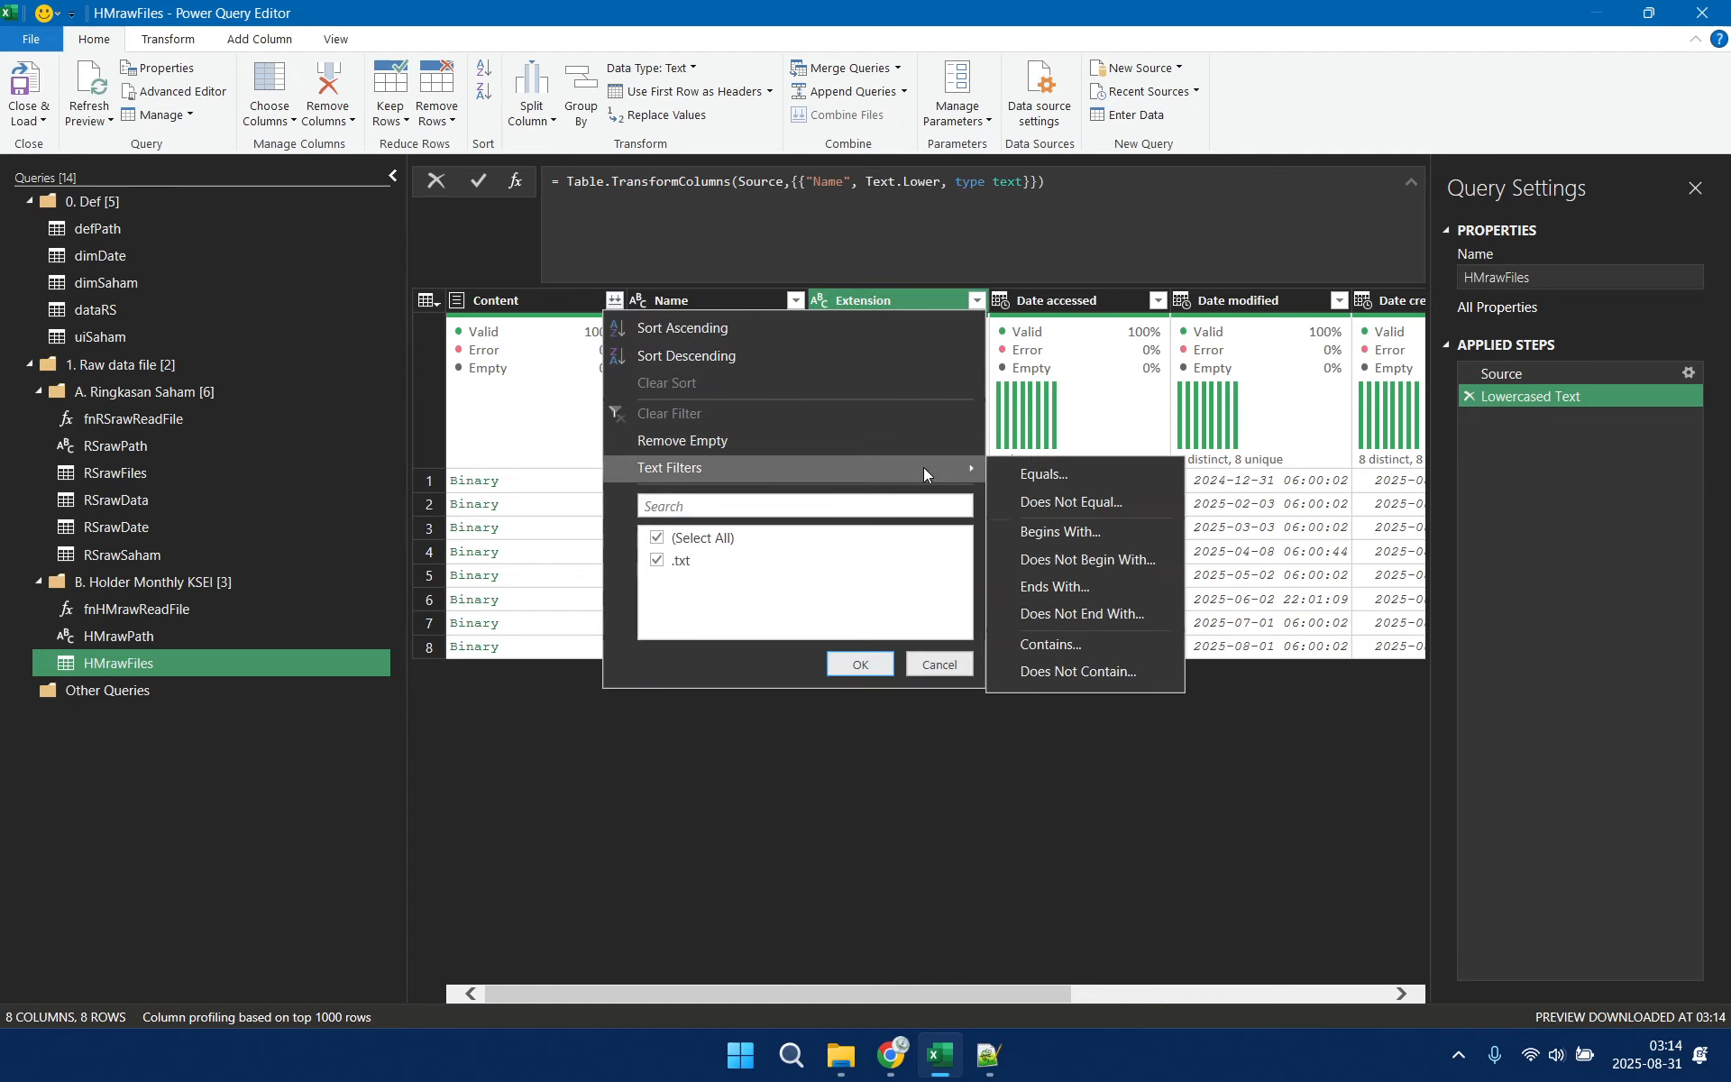
left_click(1118, 476)
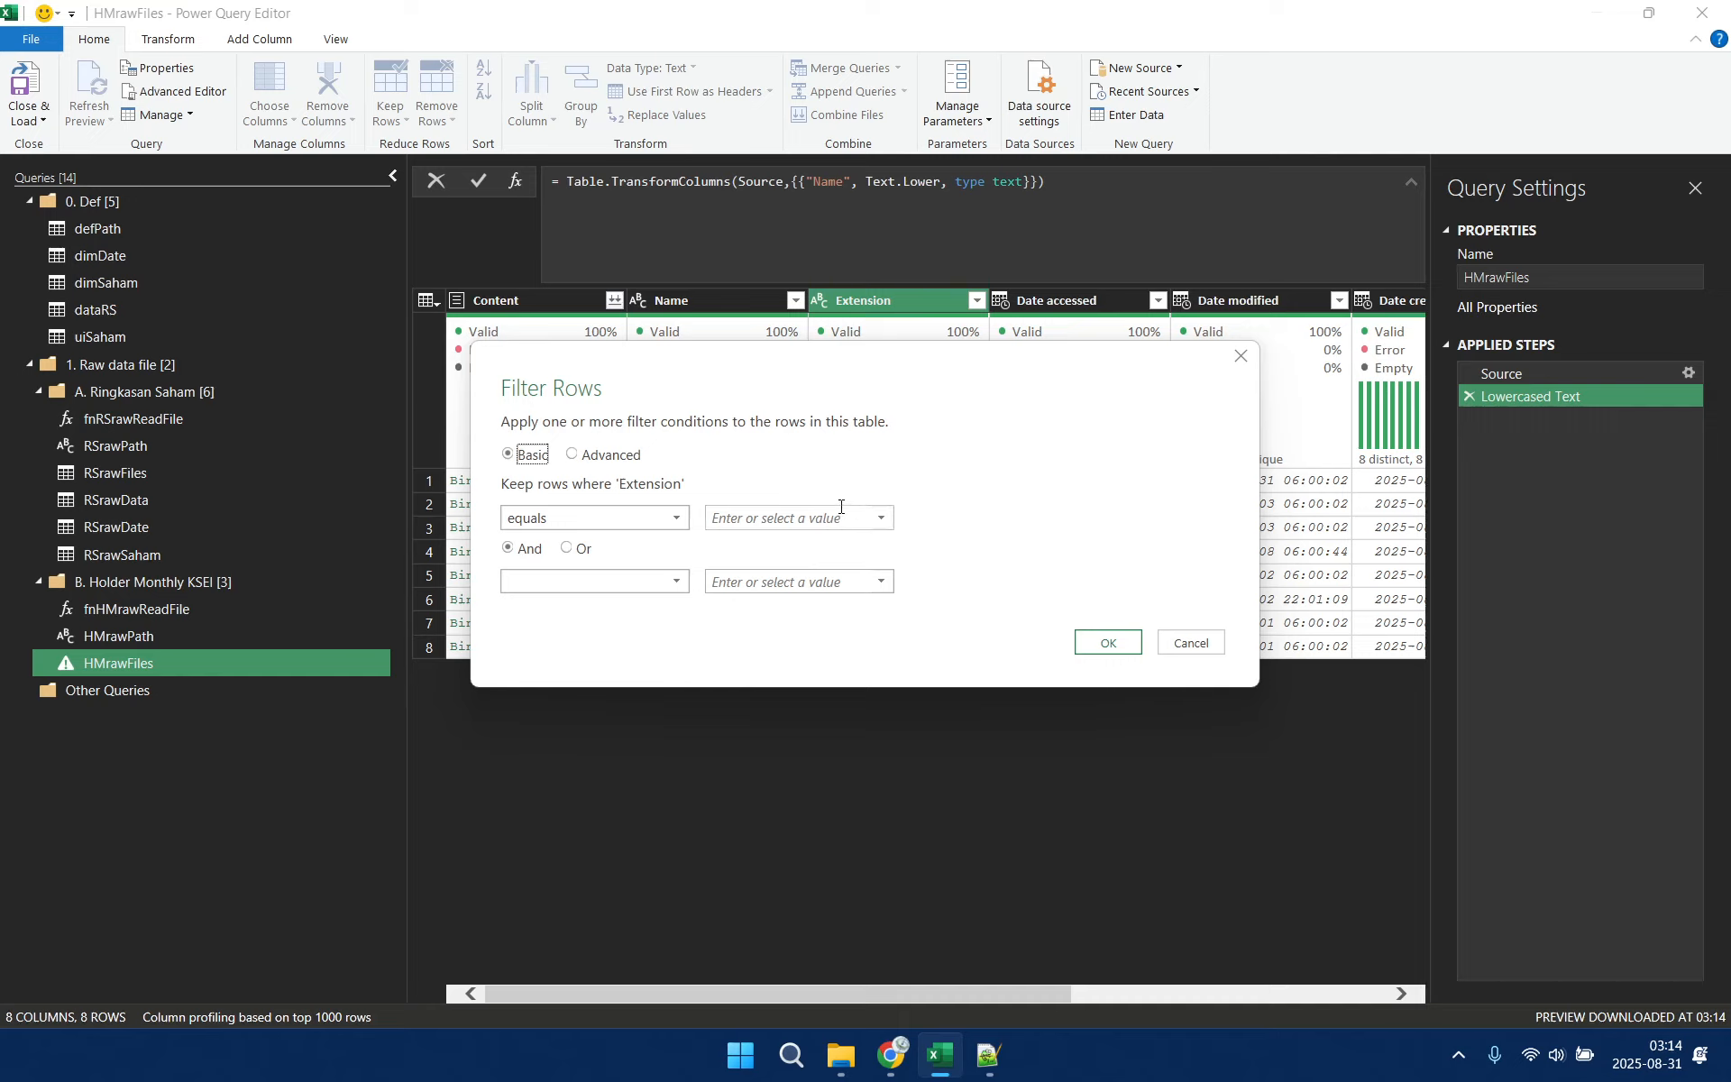
left_click(804, 512)
left_click(1108, 642)
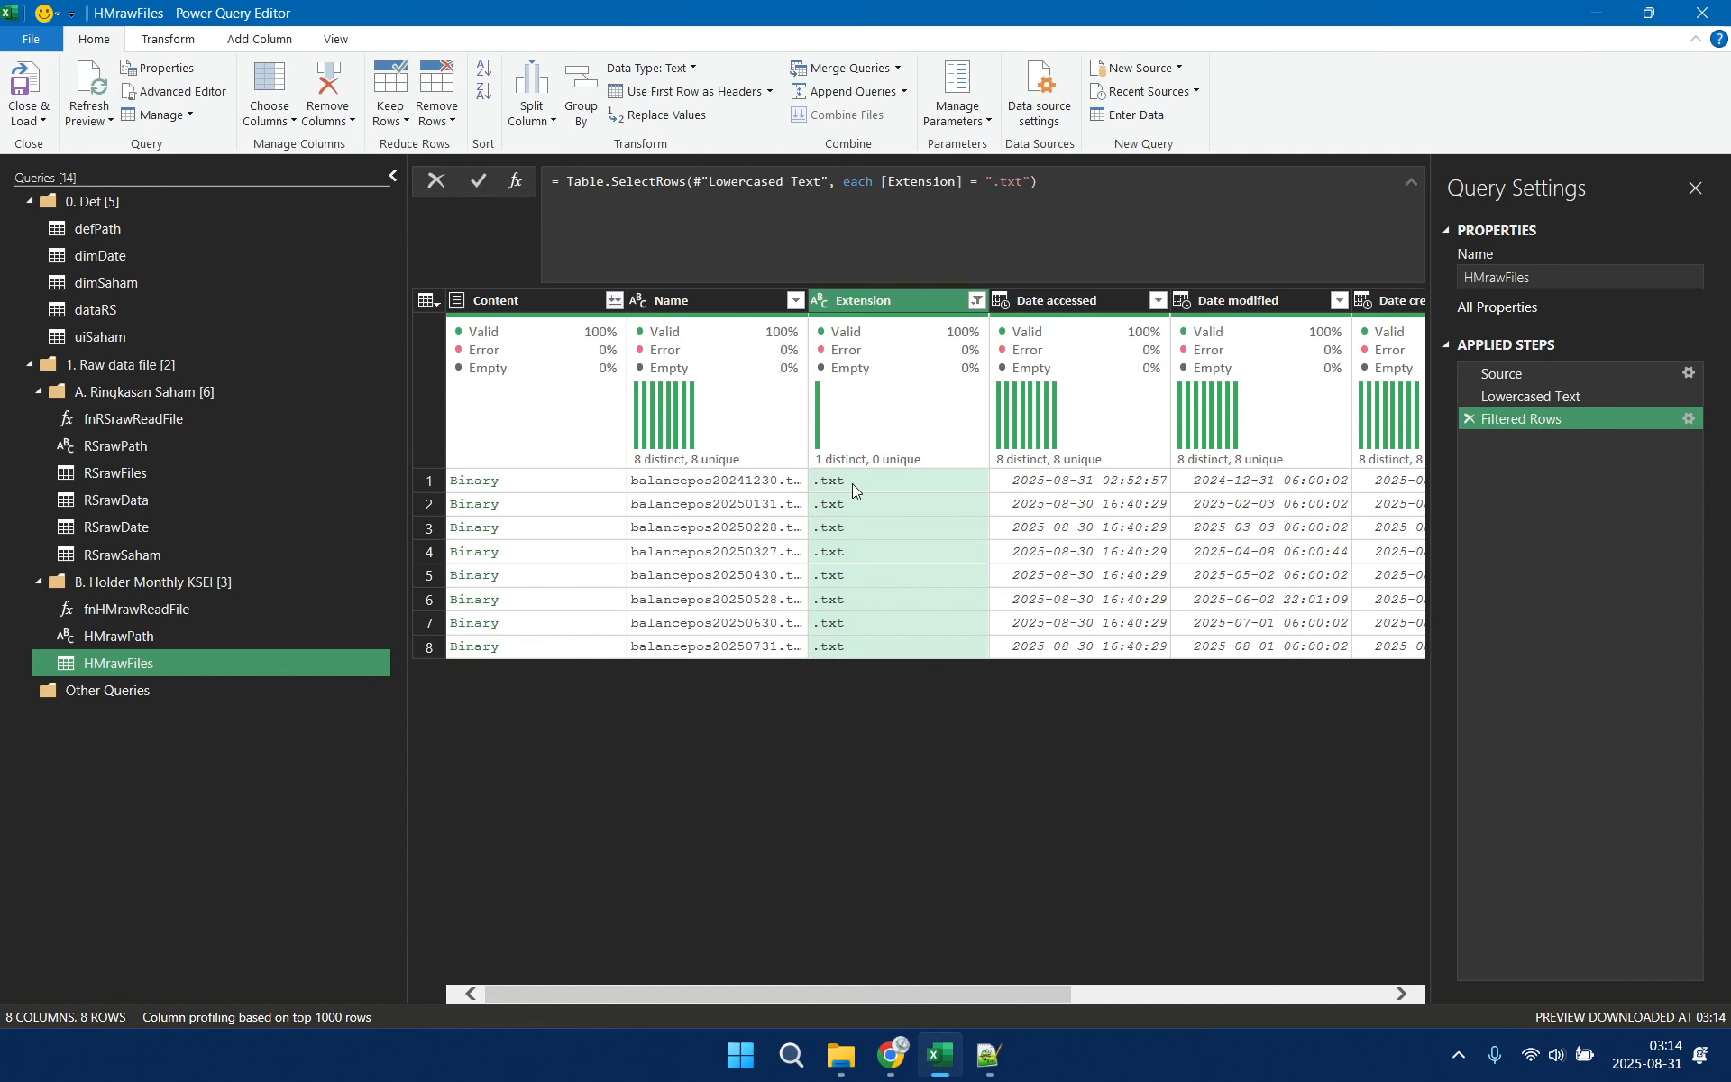
Extend the Filtered Rows formula of HMrawFiles with the condition and Text.StartsWith([Name],"balance")
left_click(1031, 184)
type("and ")
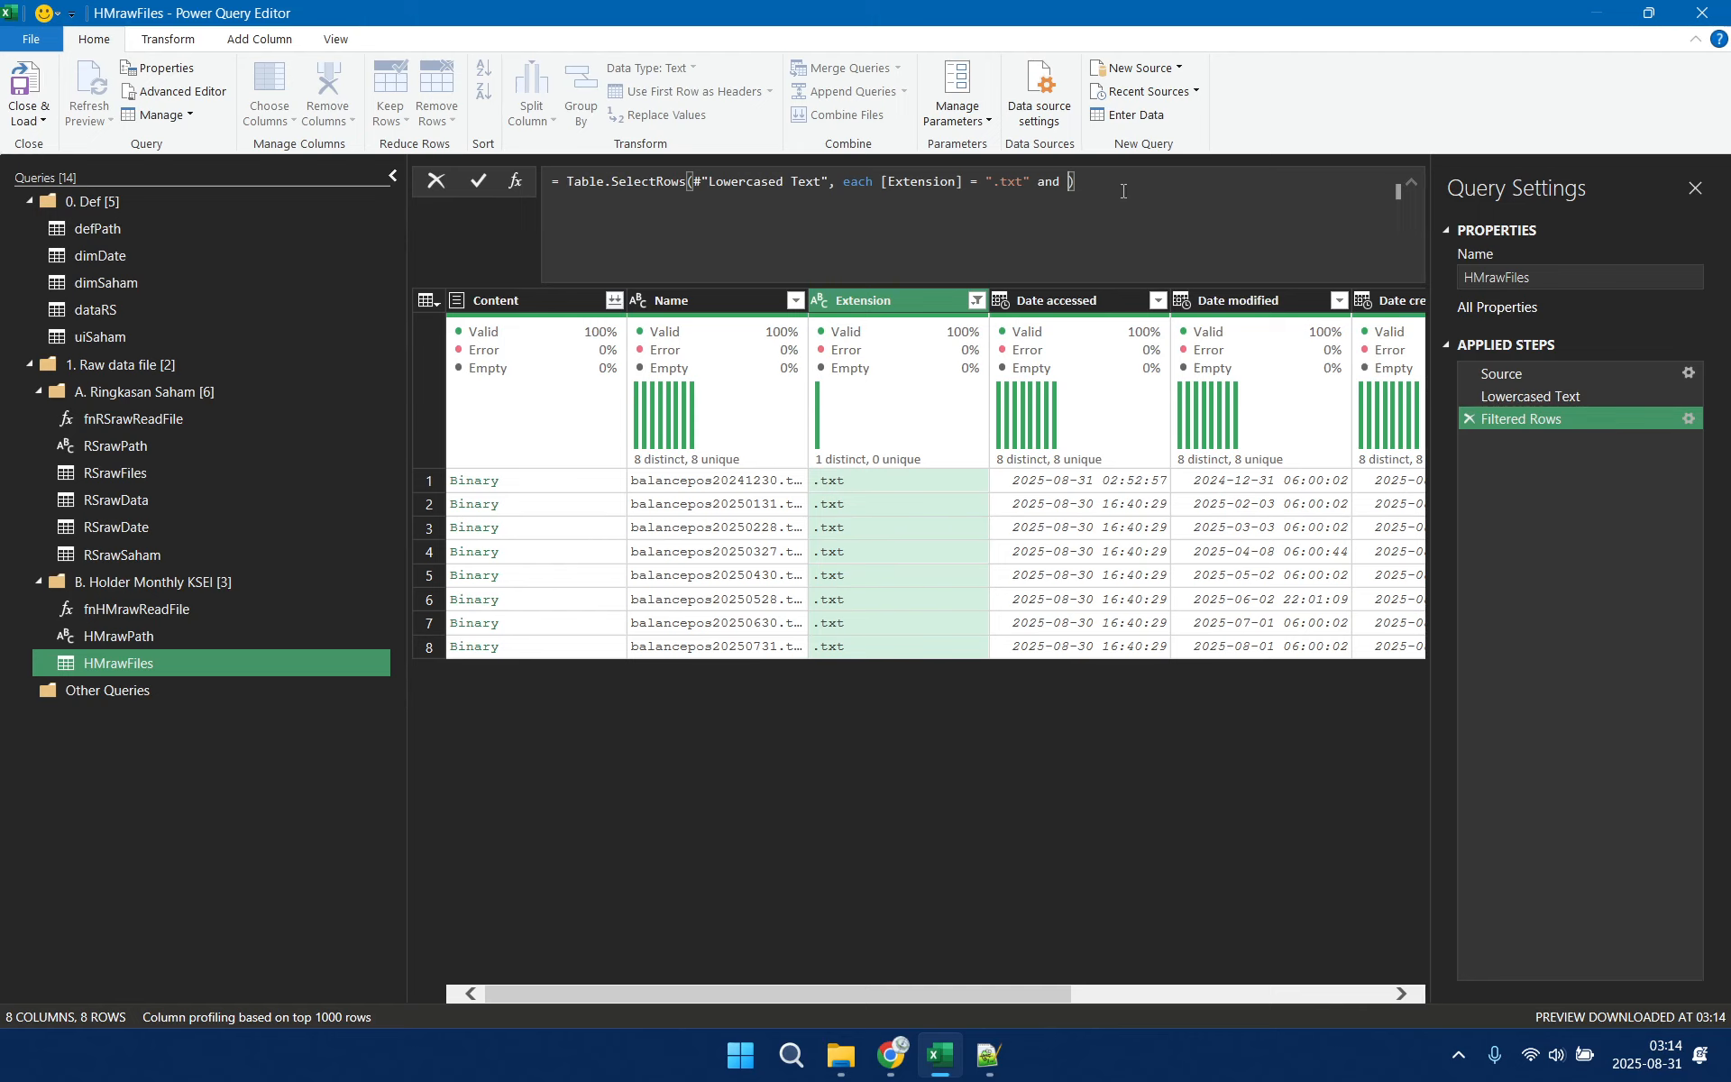
type("Text.St")
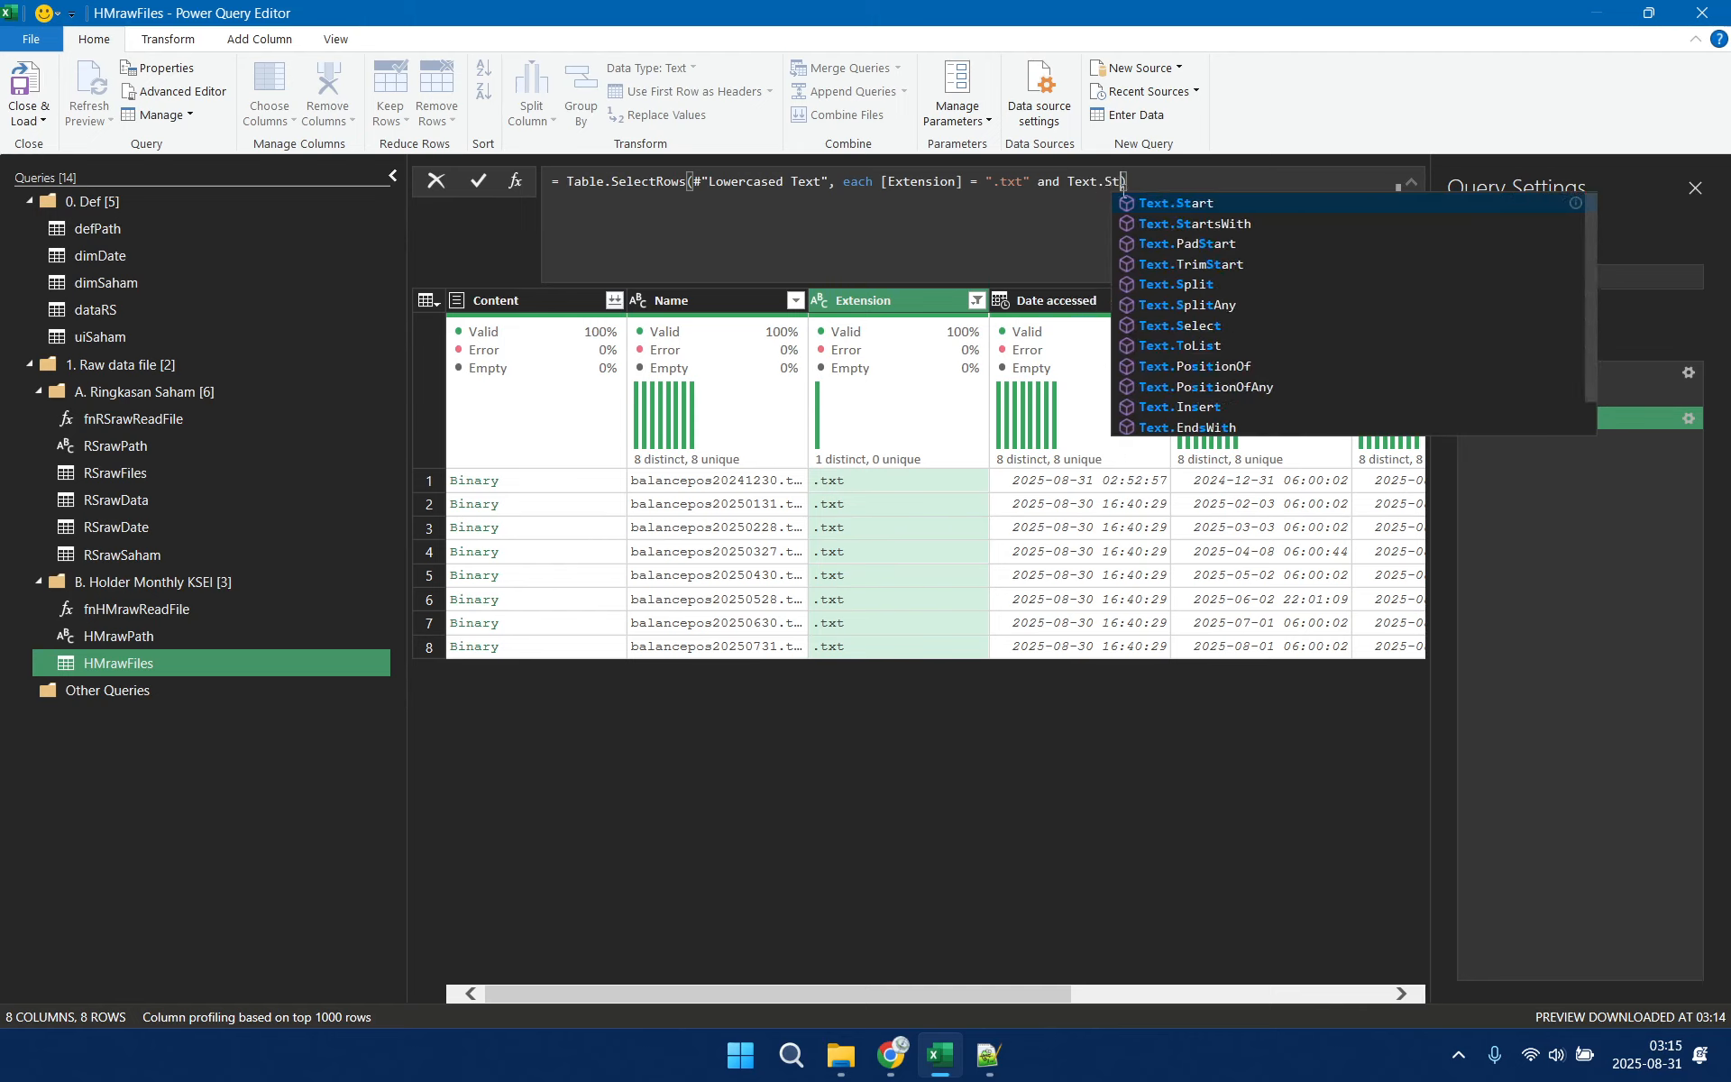
type("artsWith")
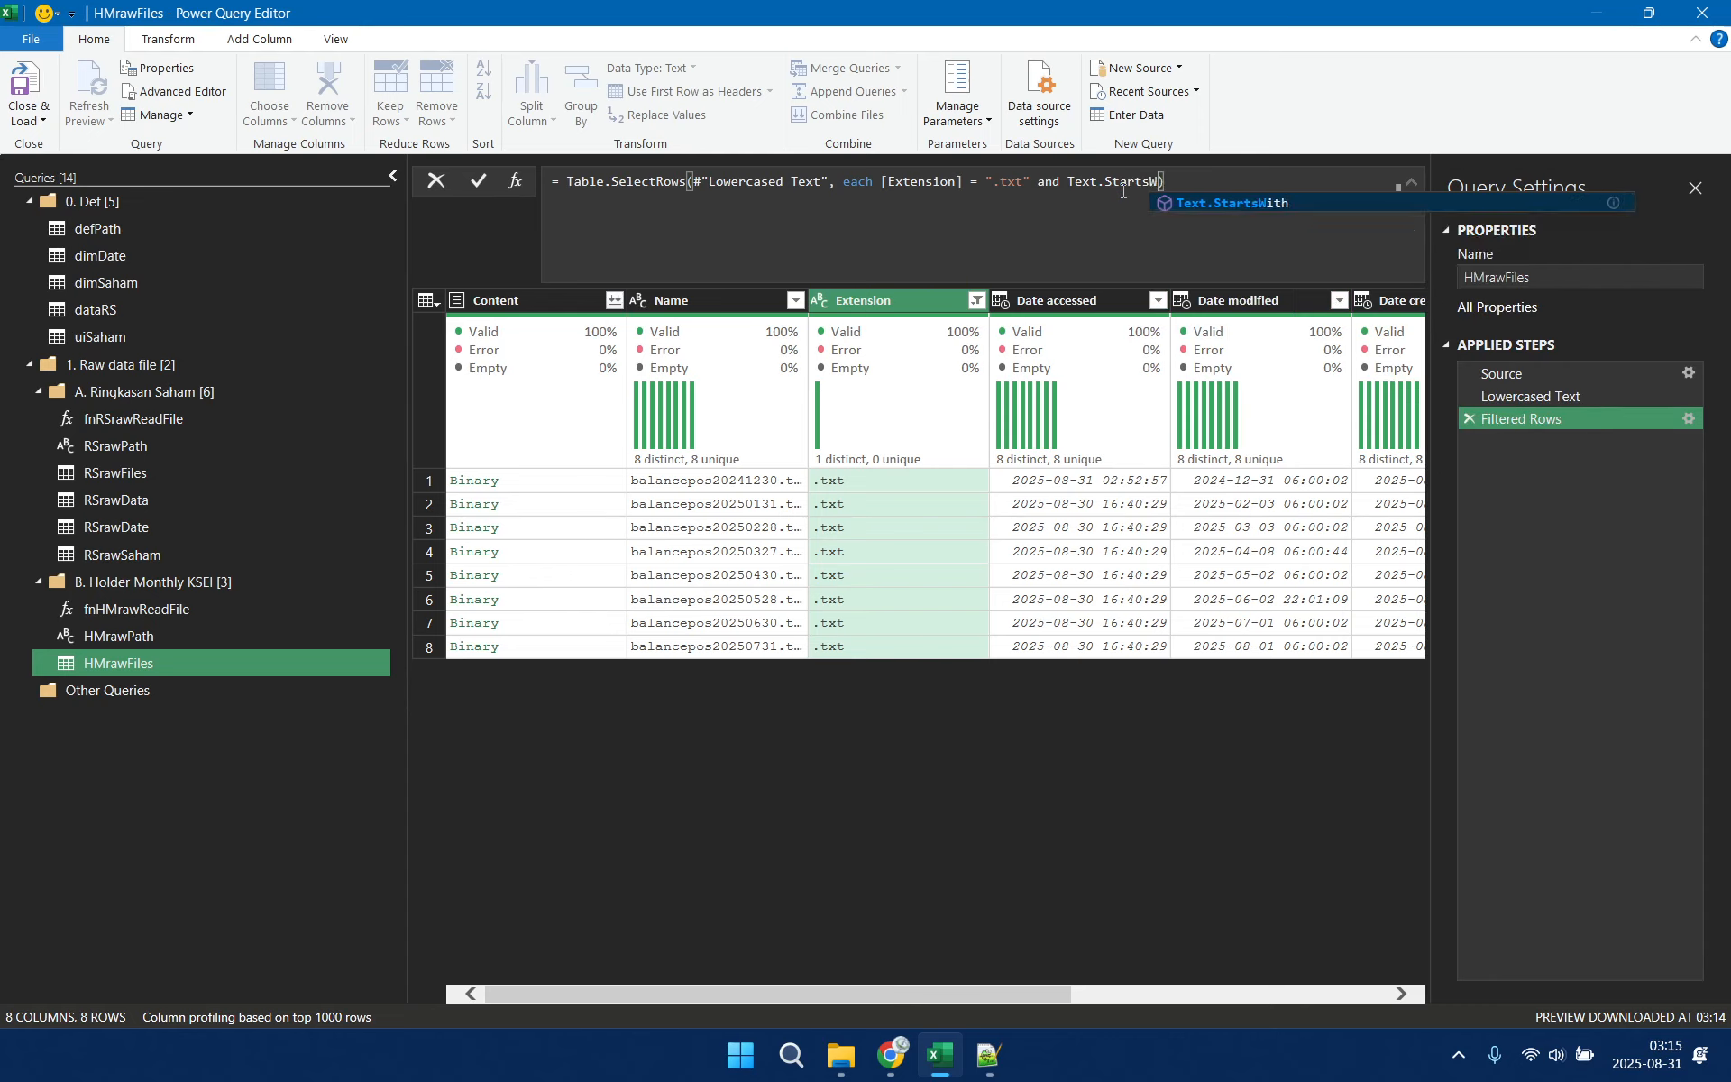
type("([")
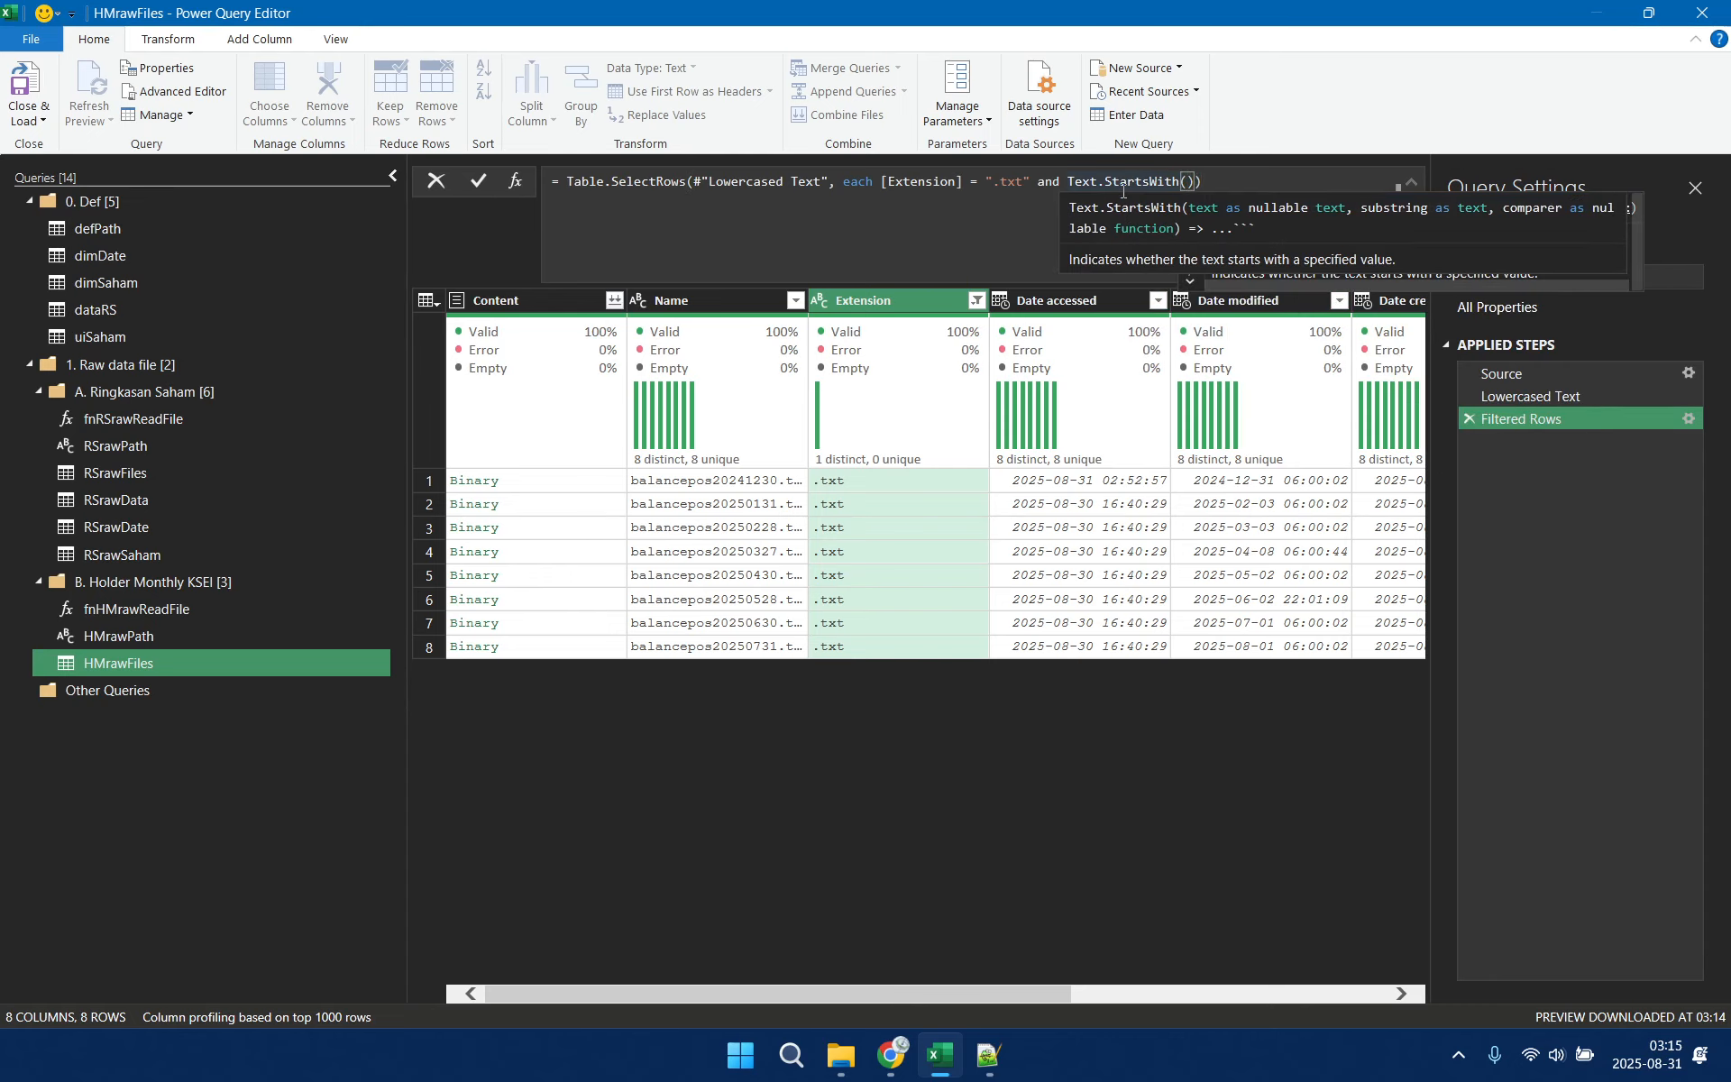
type("Name")
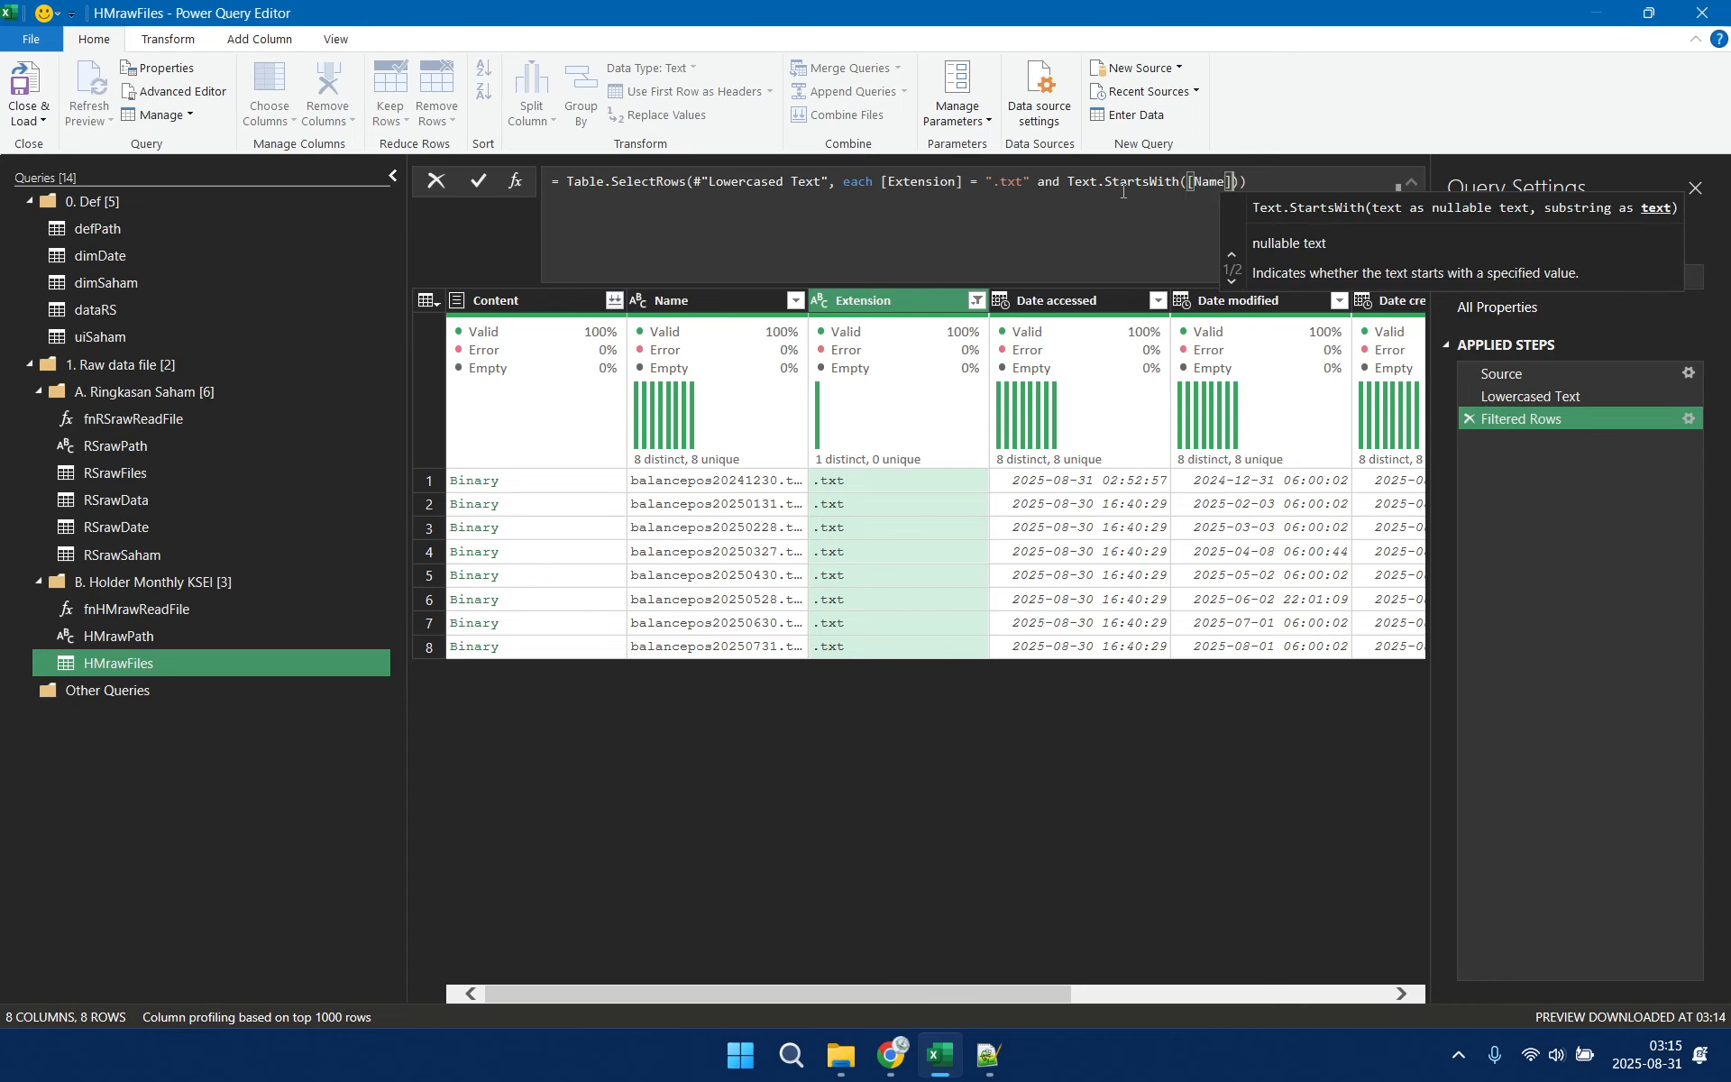
type("],\"ba")
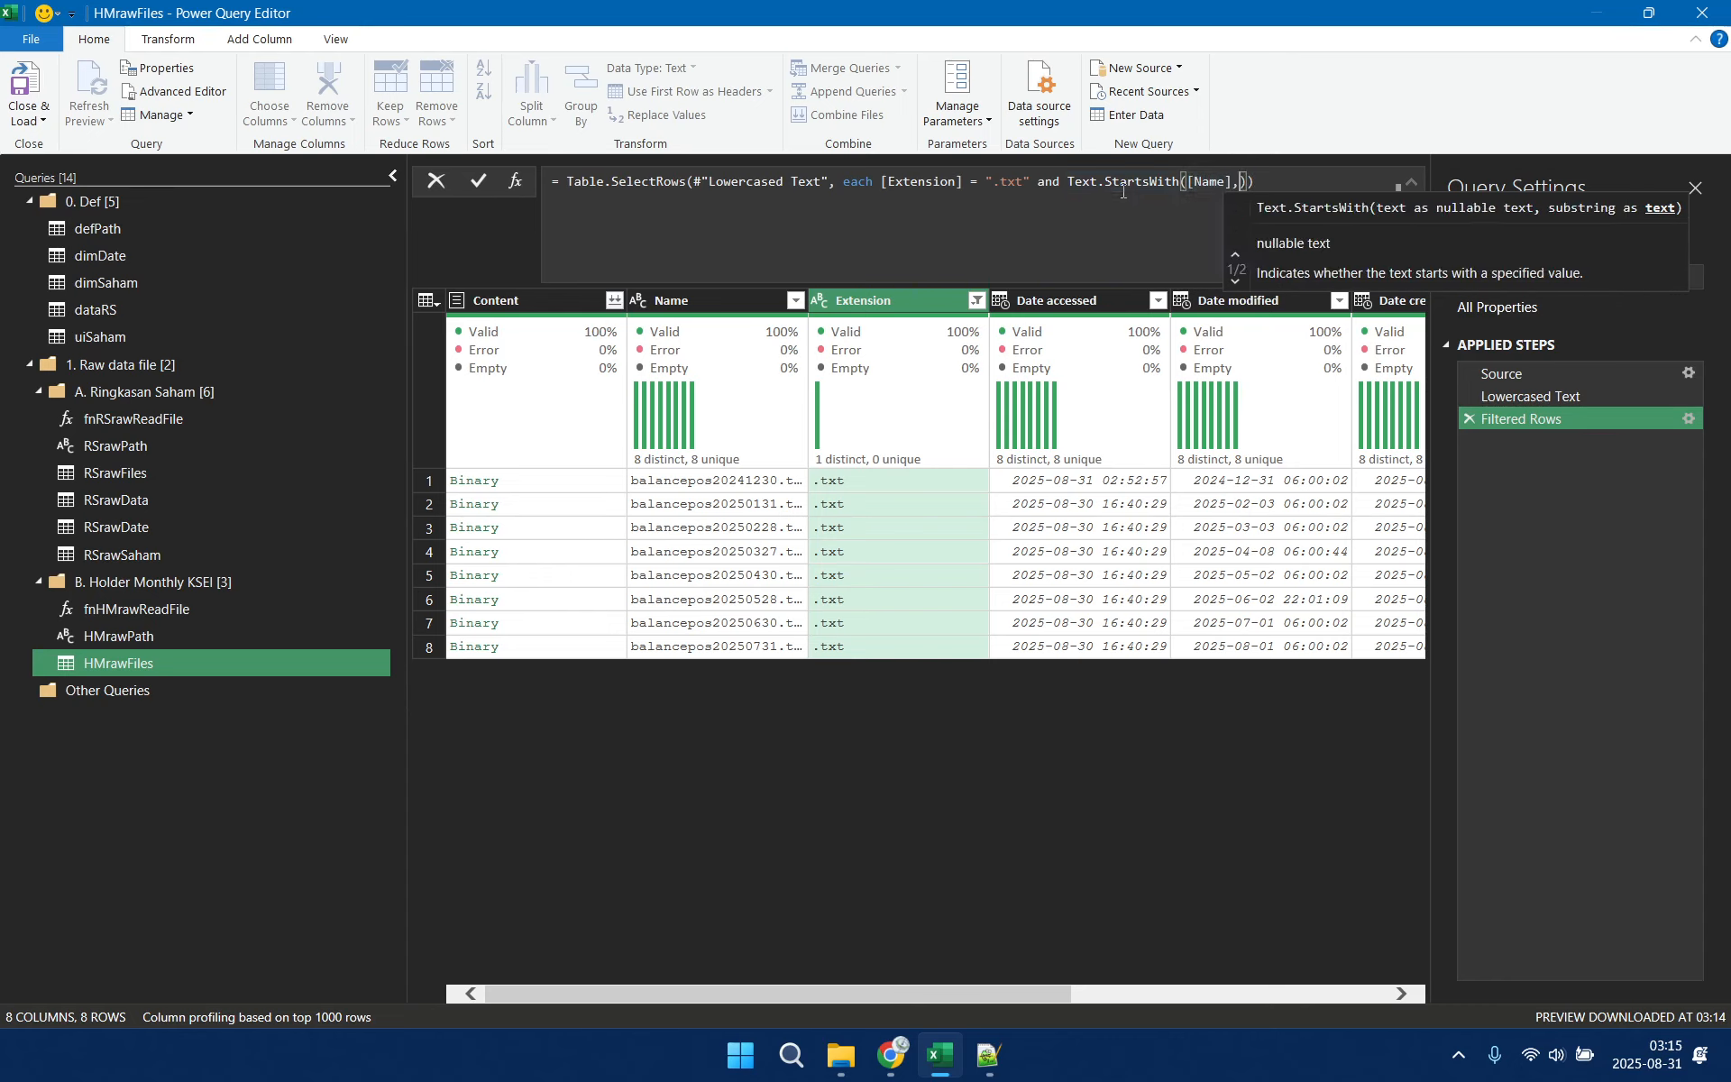
type("lance")
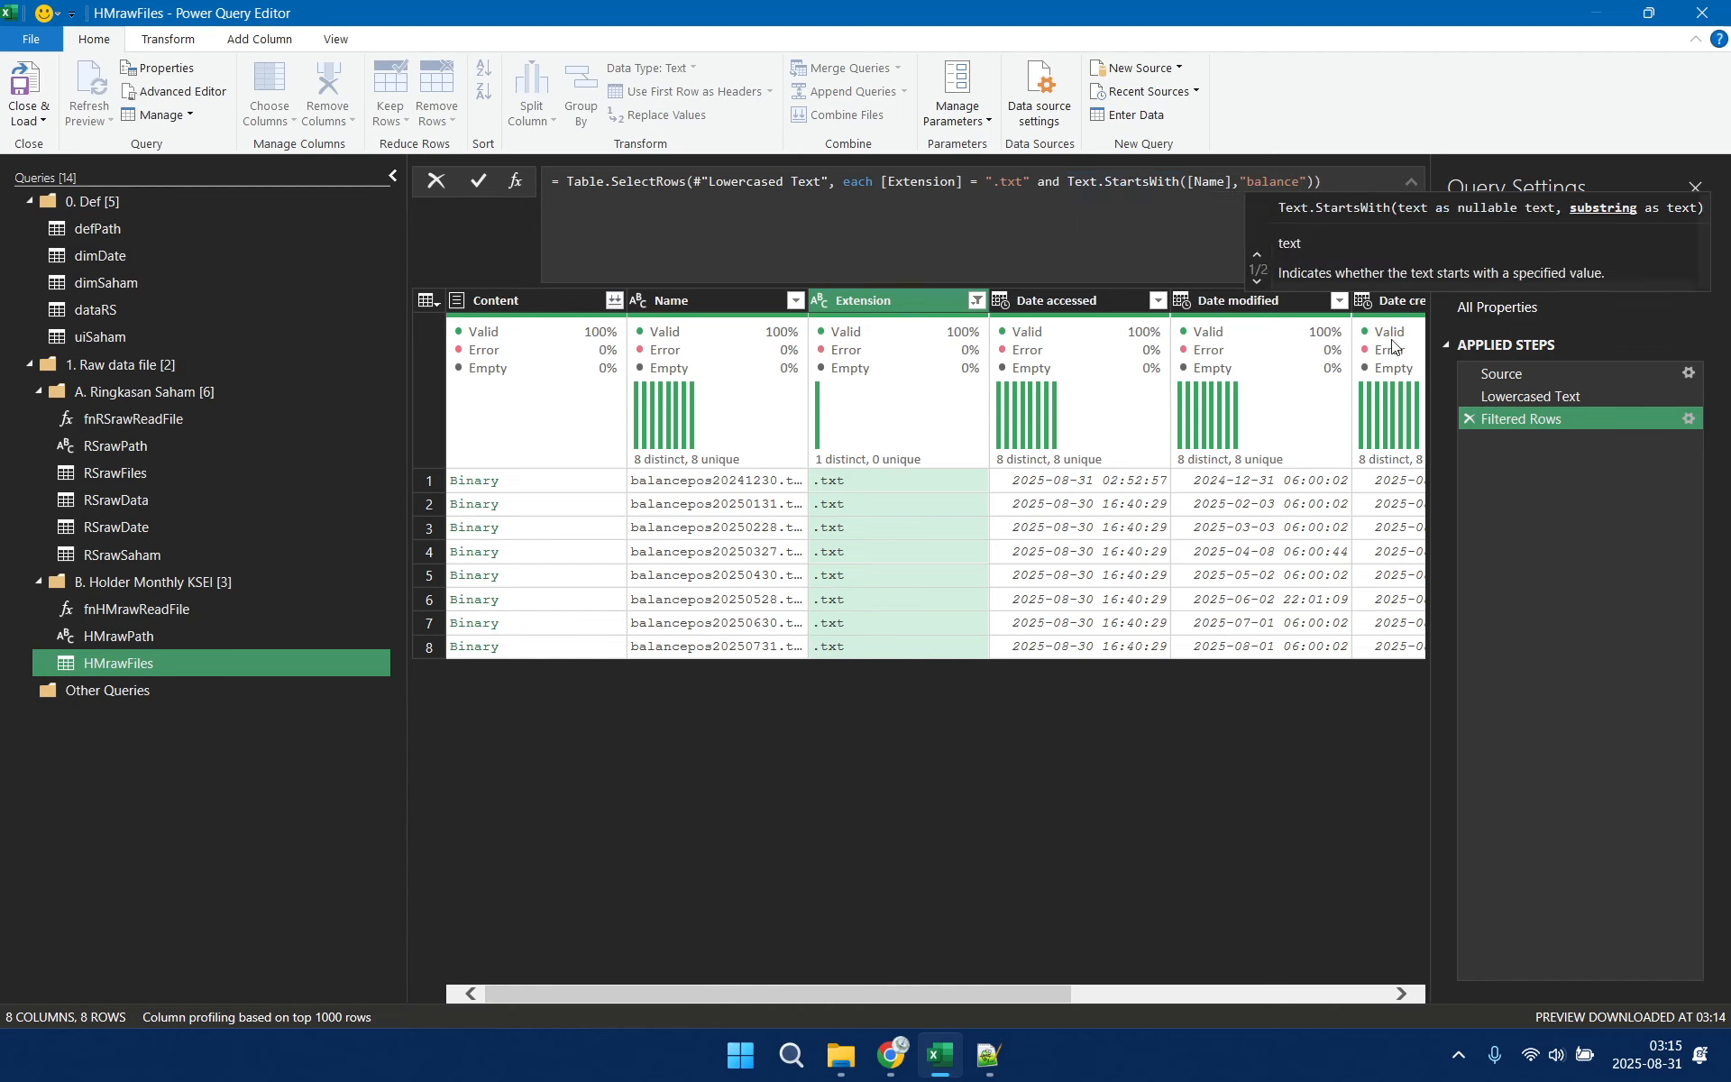
key("Return")
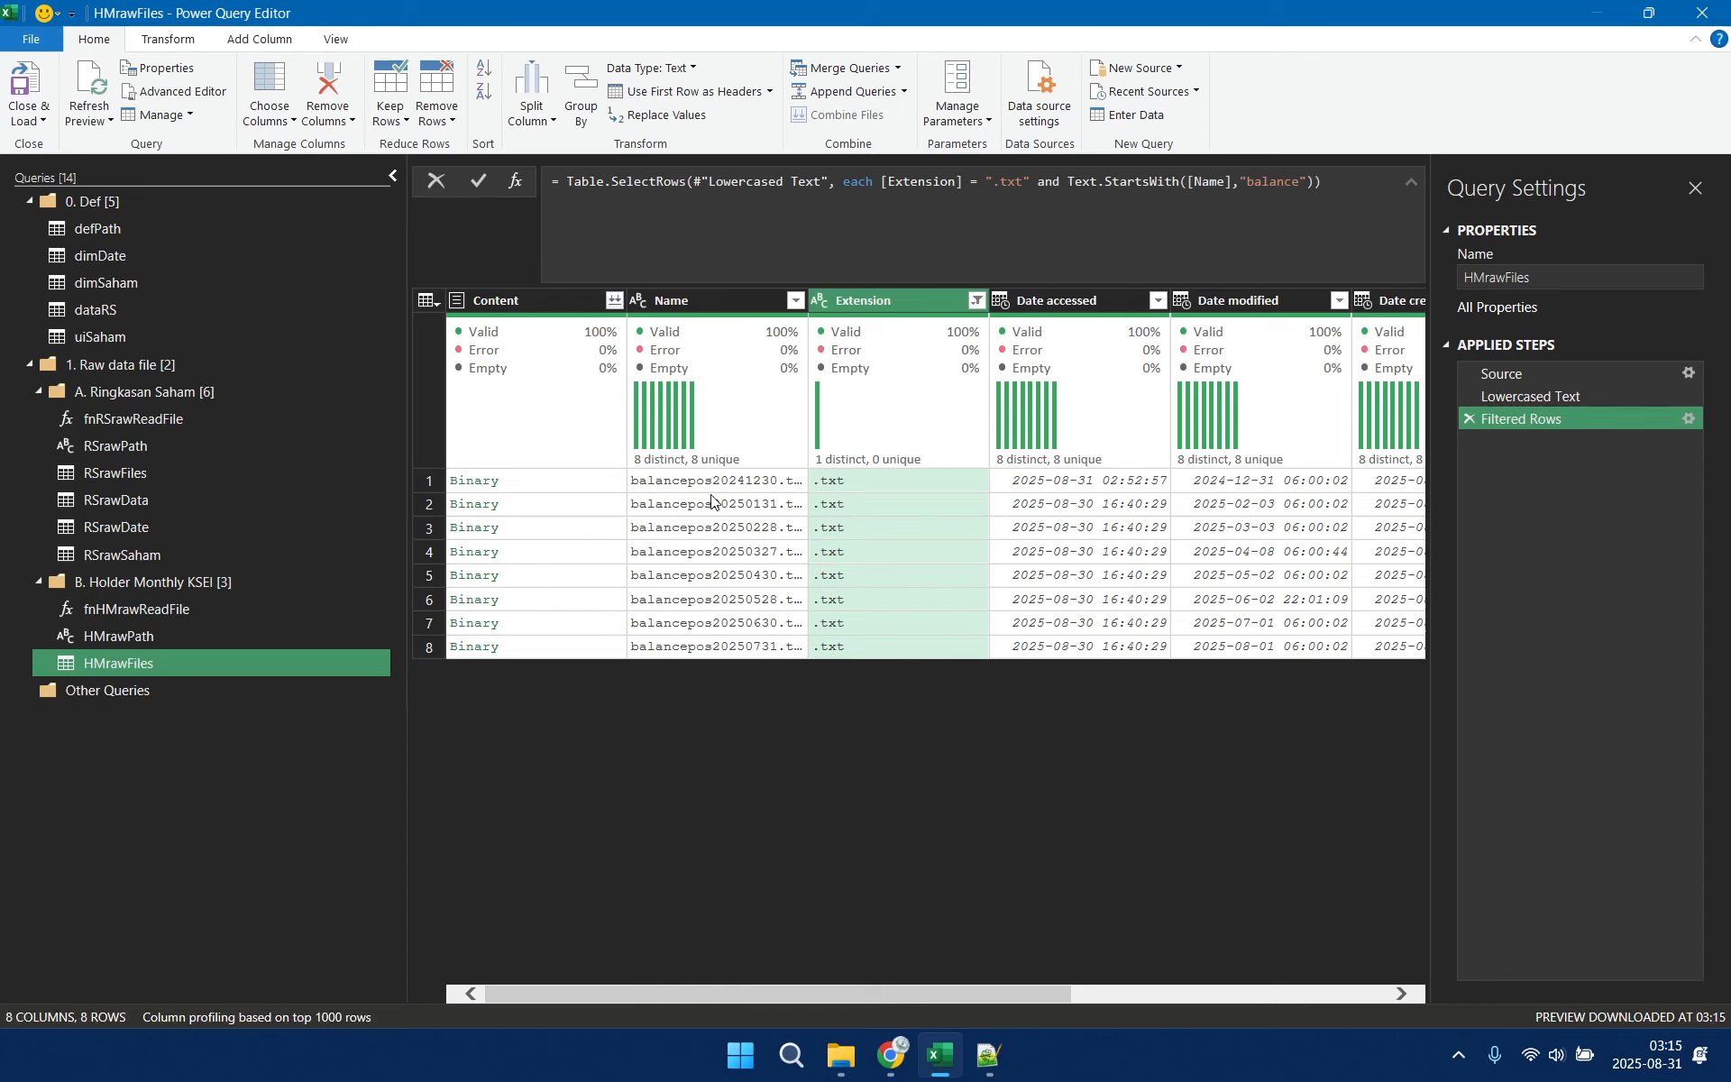
Extract the text between the delimiters "pos" and "." in the Name column of HMrawFiles
left_click(727, 301)
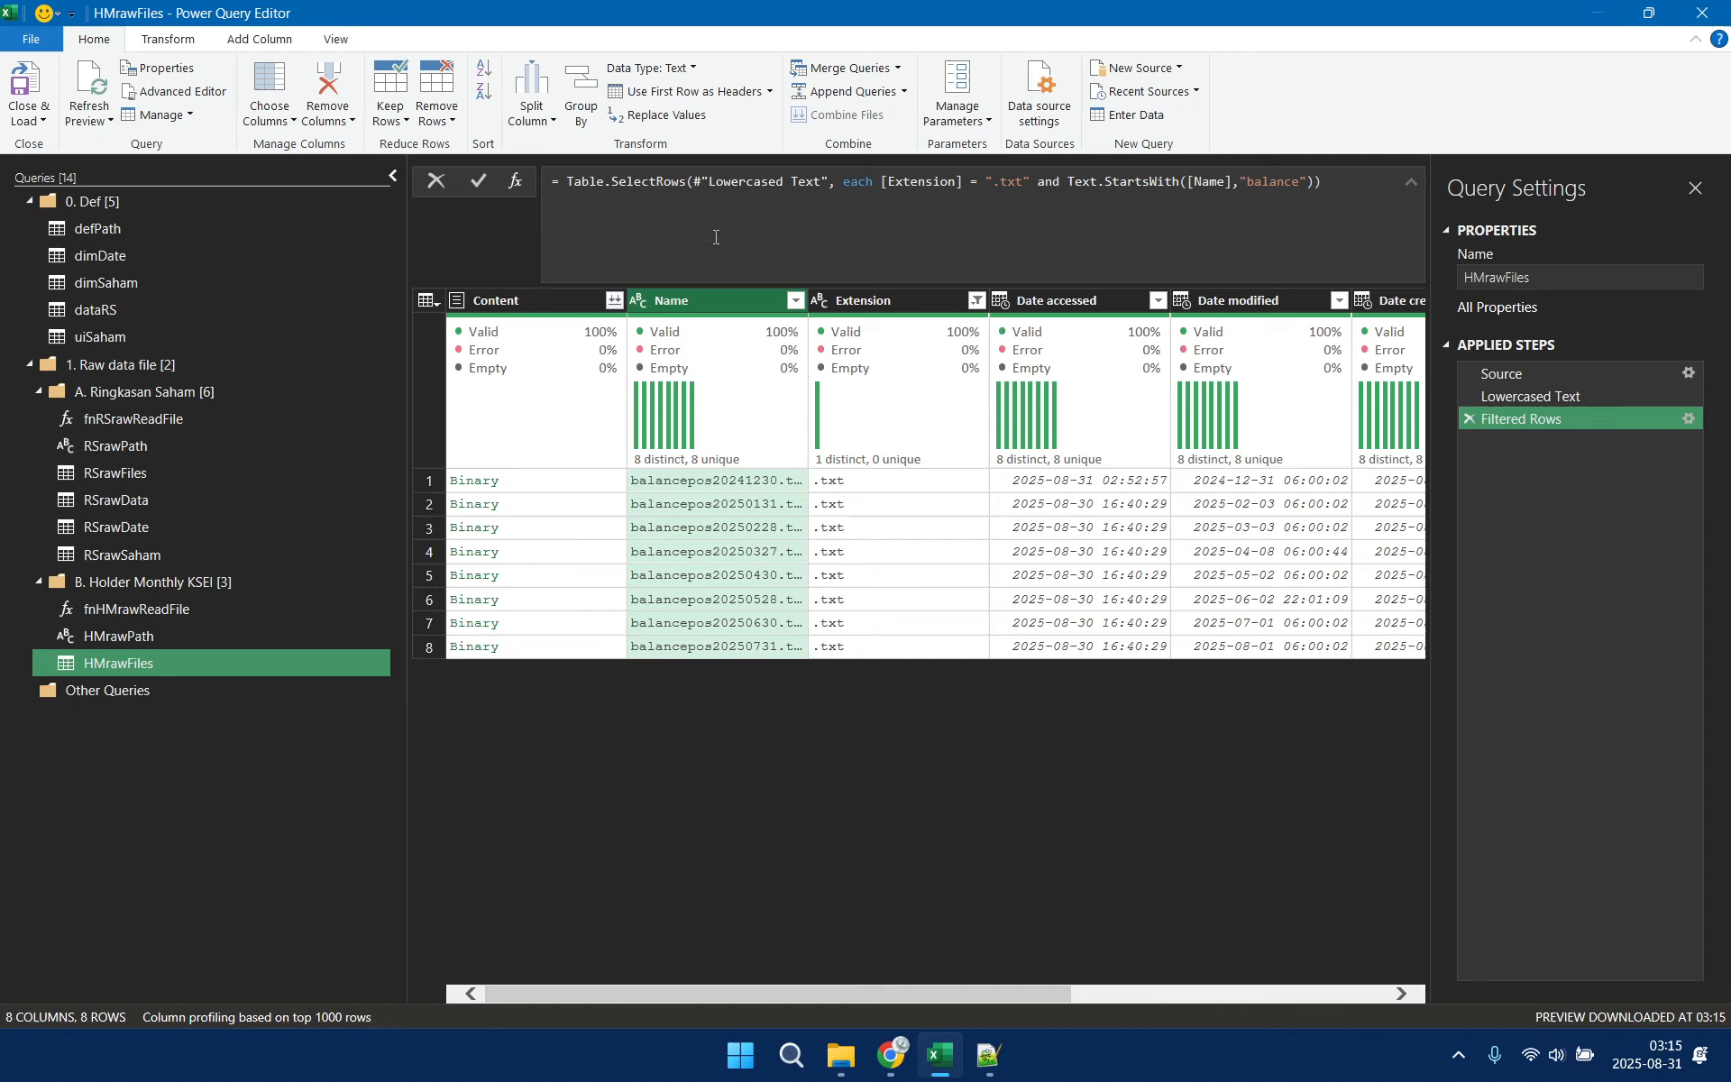
left_click(177, 44)
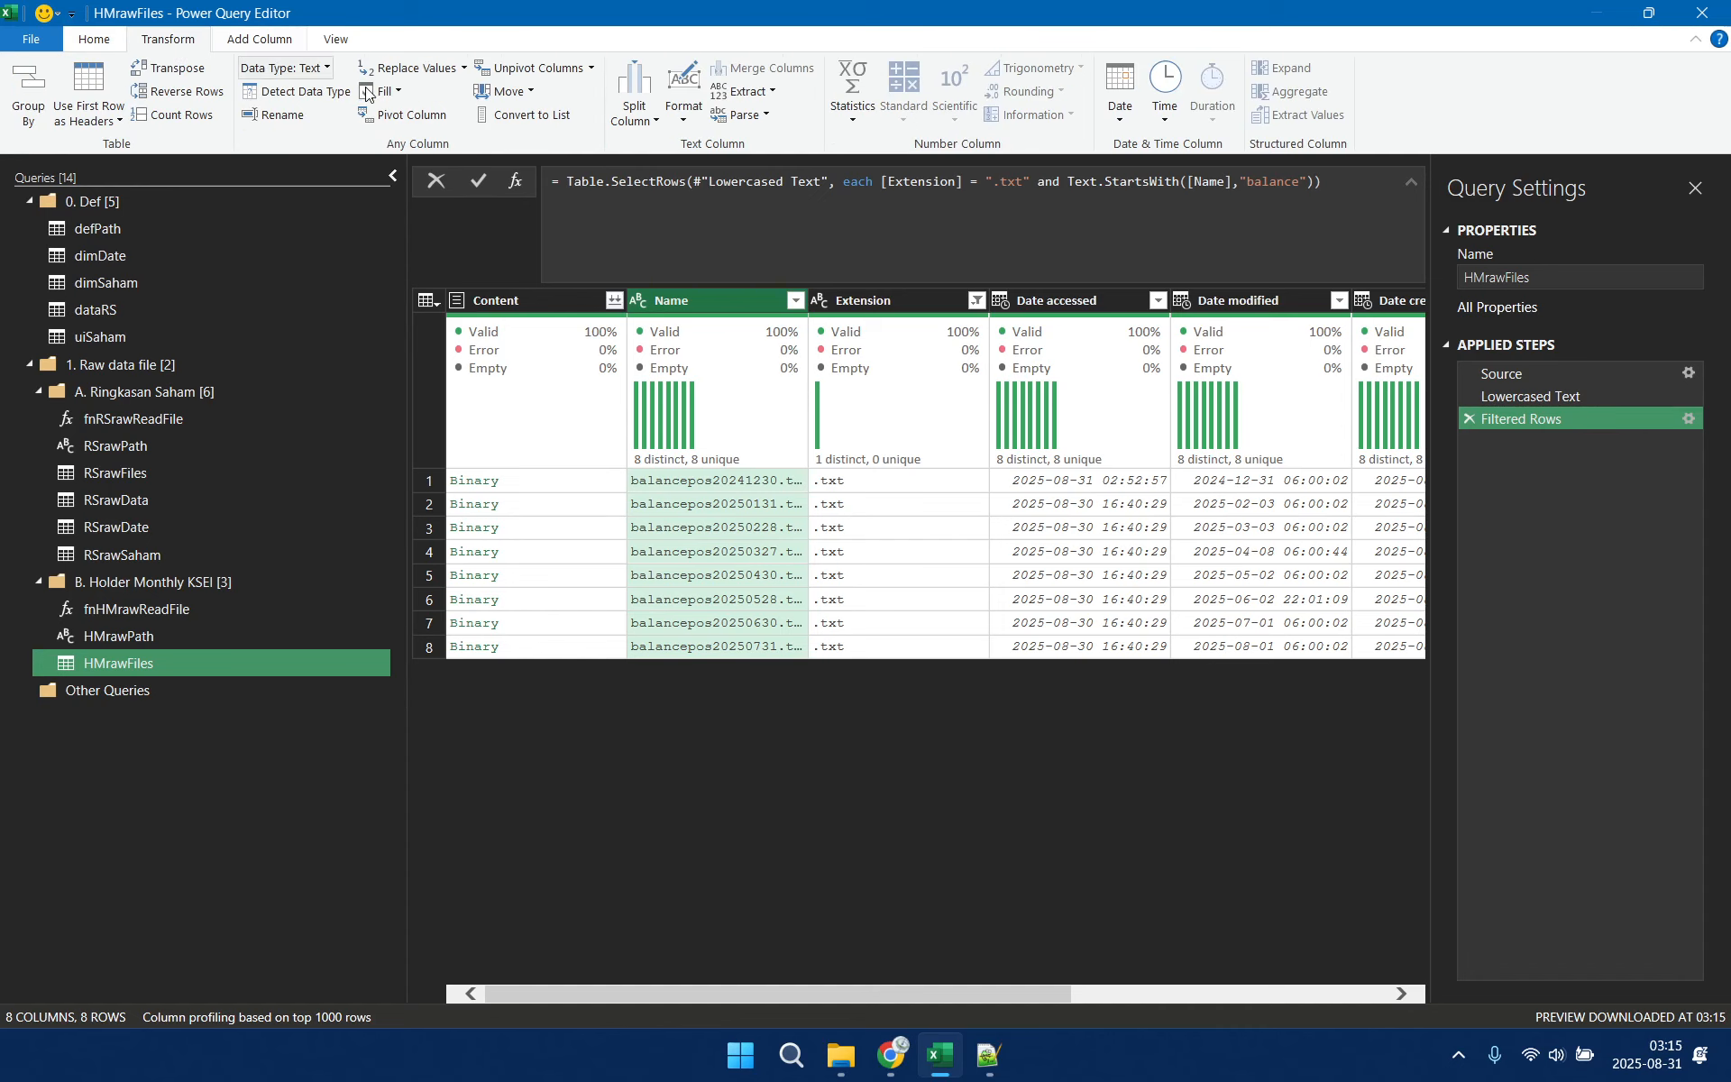
left_click(749, 91)
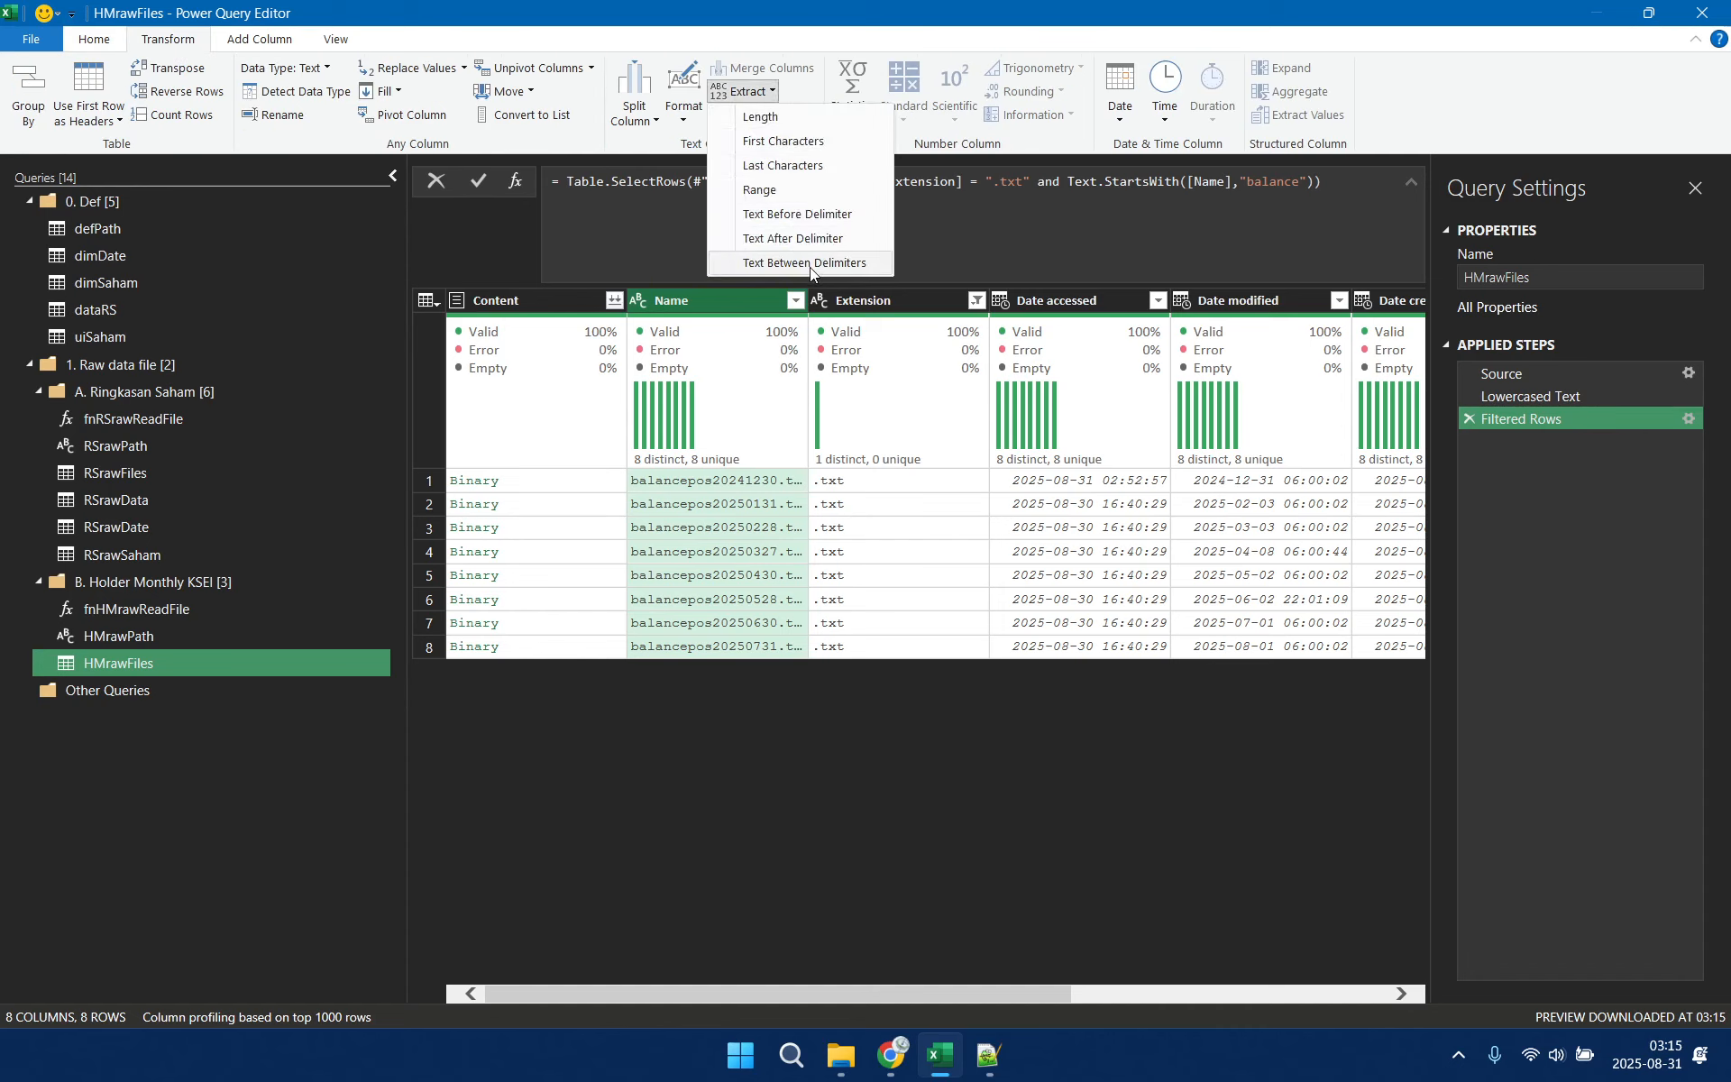
left_click(805, 263)
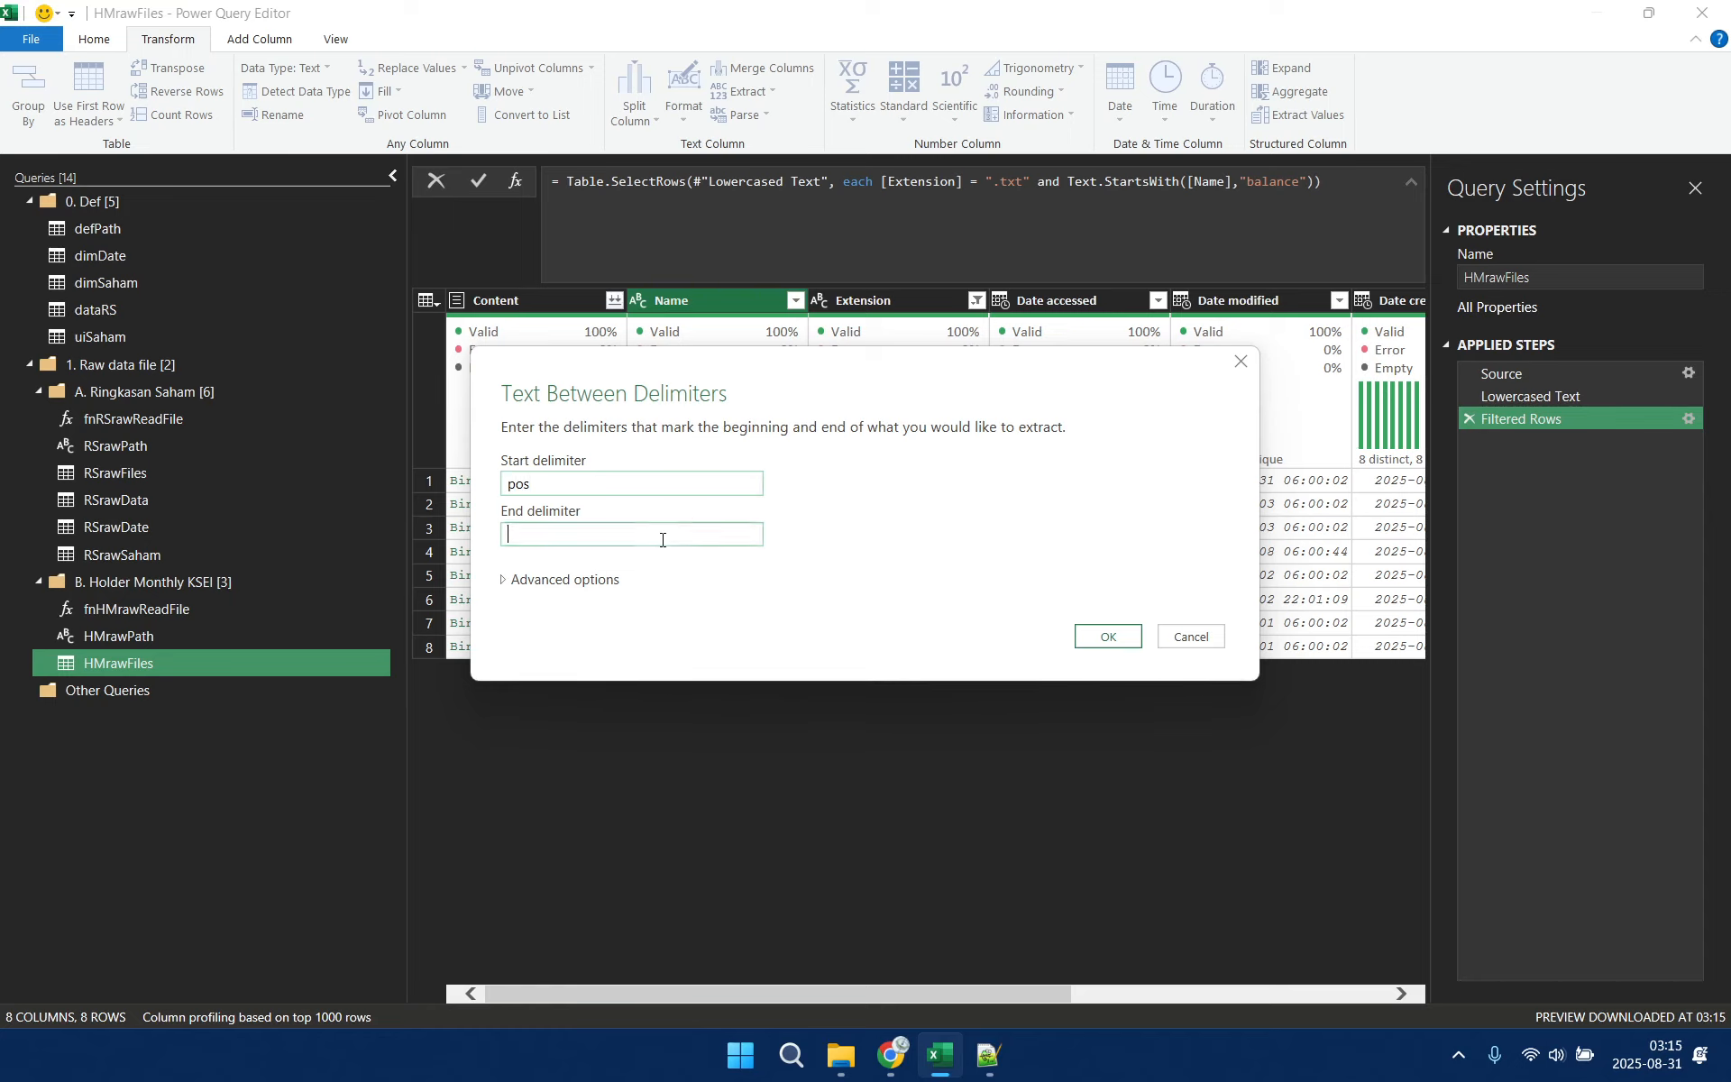
left_click(663, 539)
type(".")
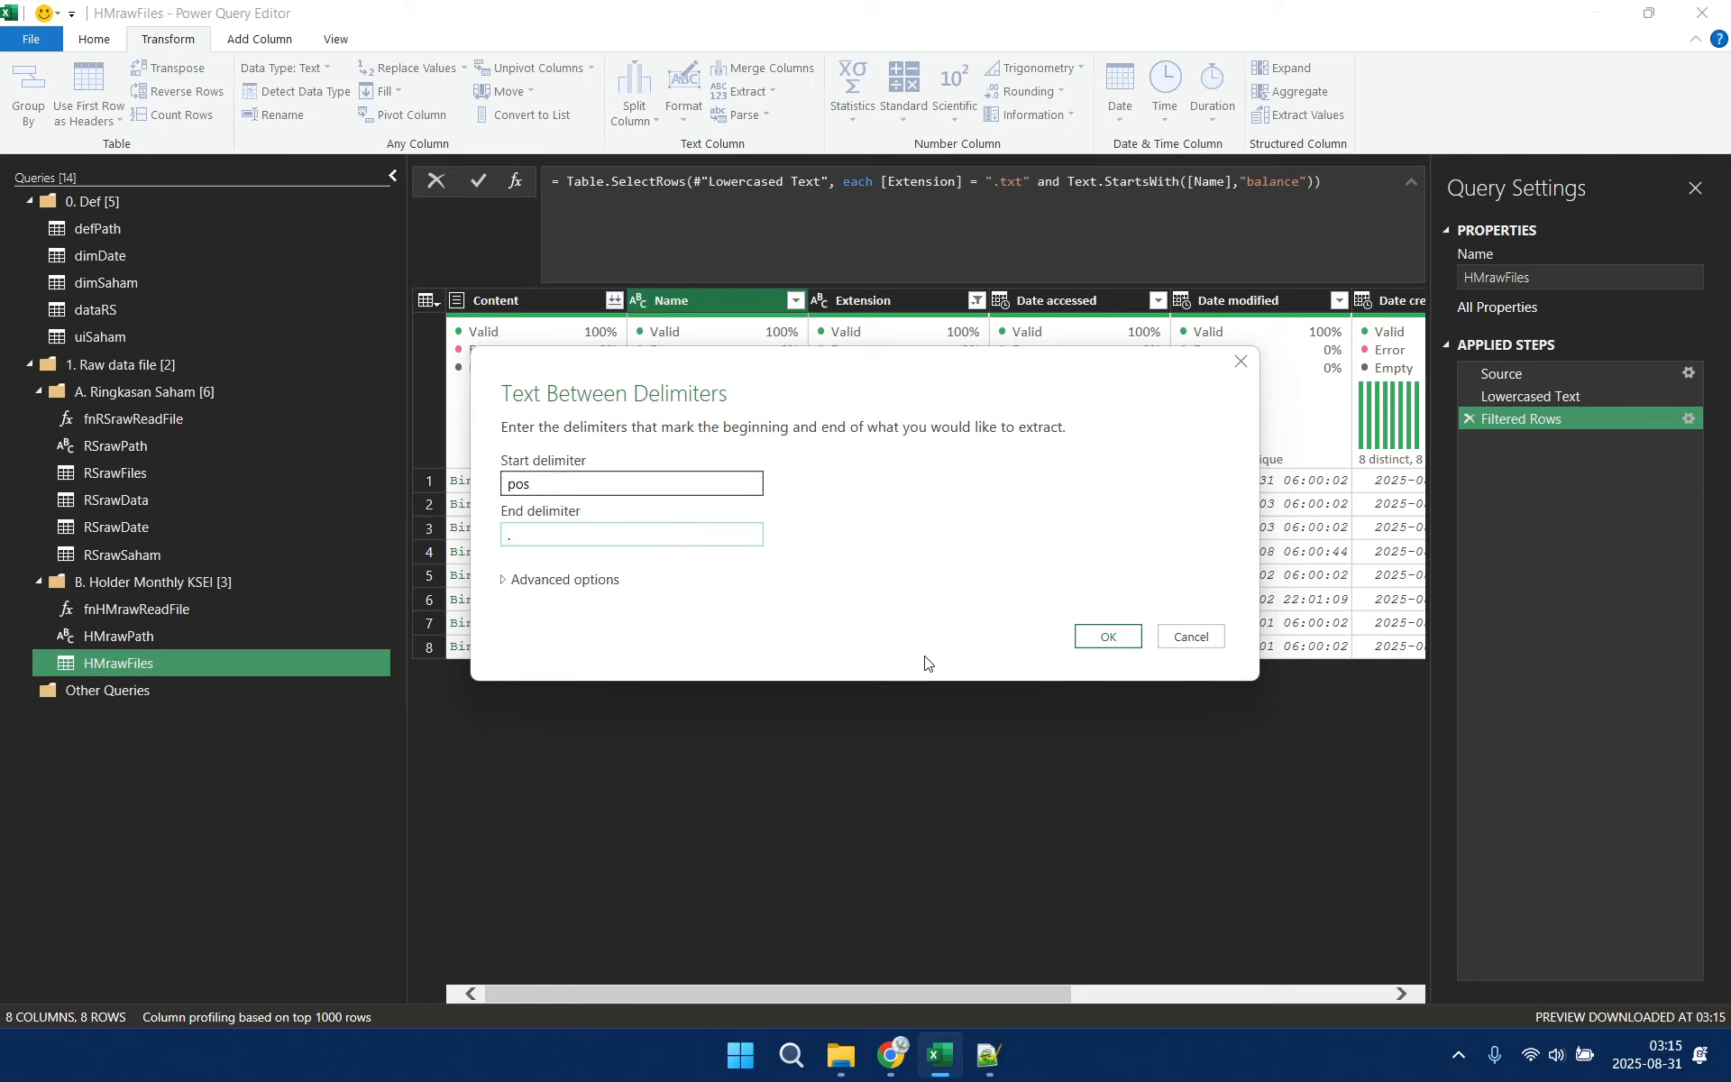
left_click(1133, 639)
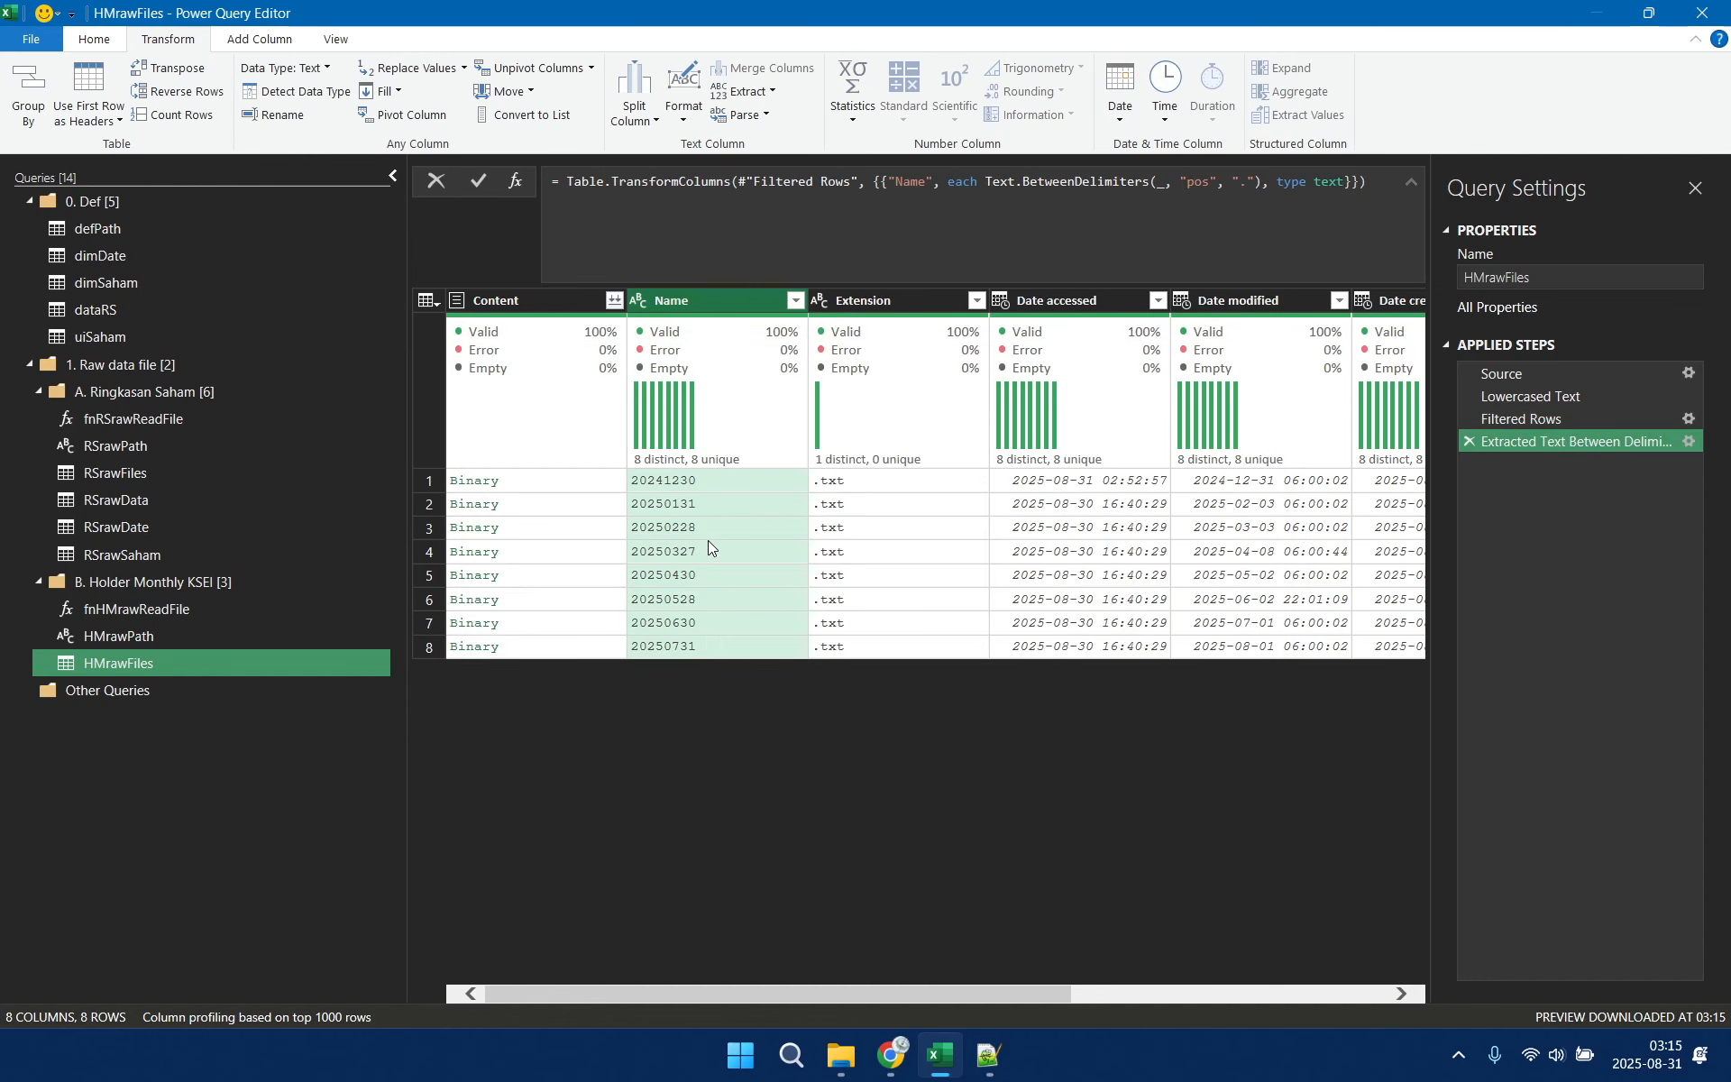
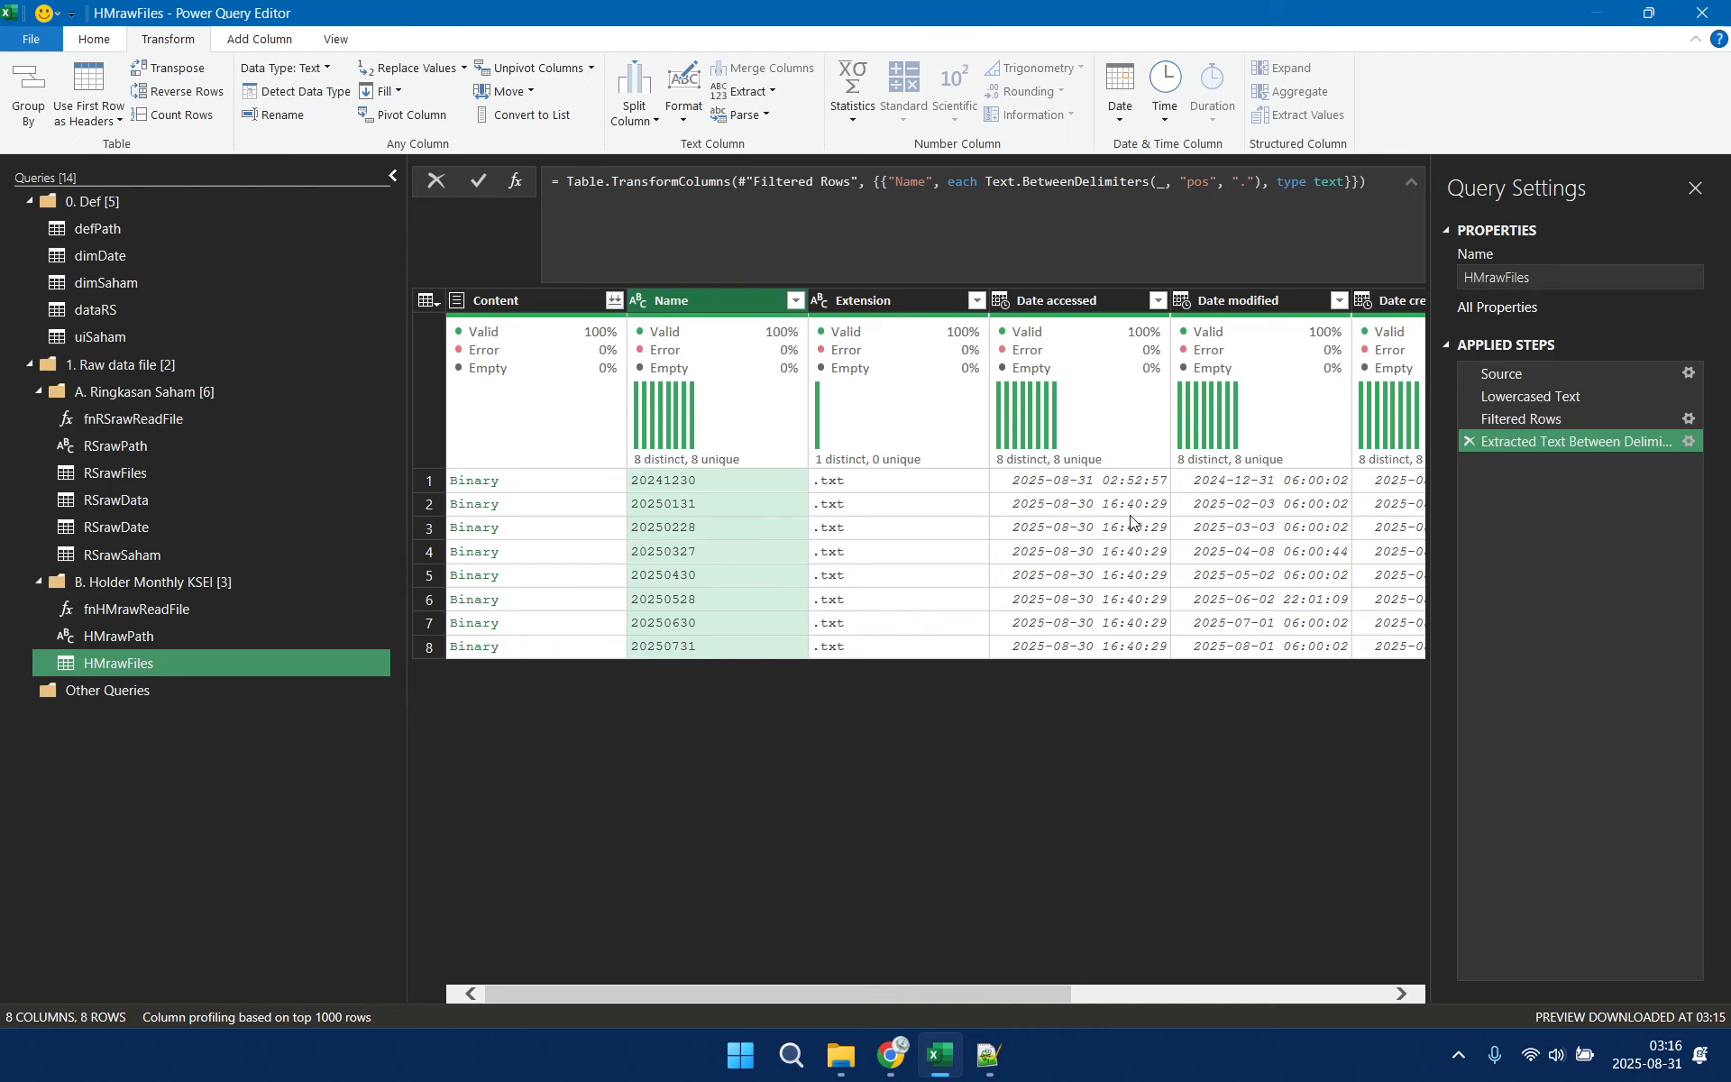
Preview several binary files in the Content column of HMrawFiles, ending on the file in the first row
left_click_drag(824, 995, 745, 998)
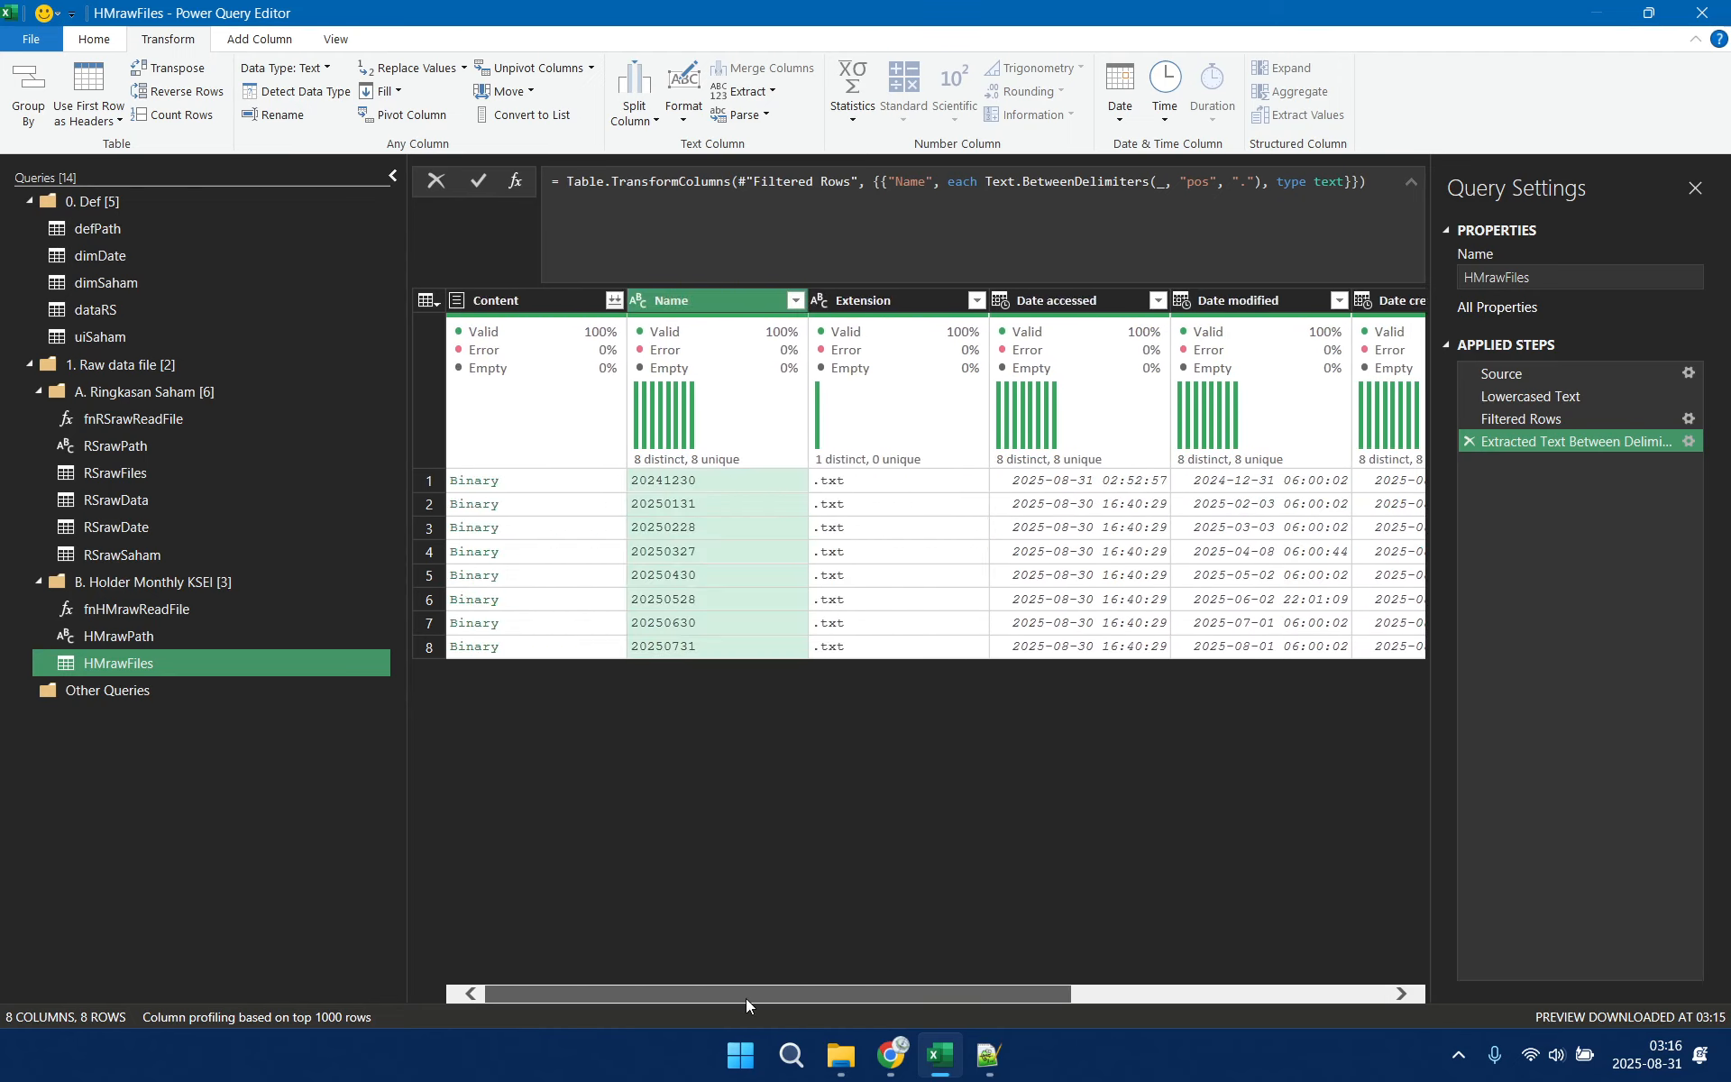
left_click(598, 481)
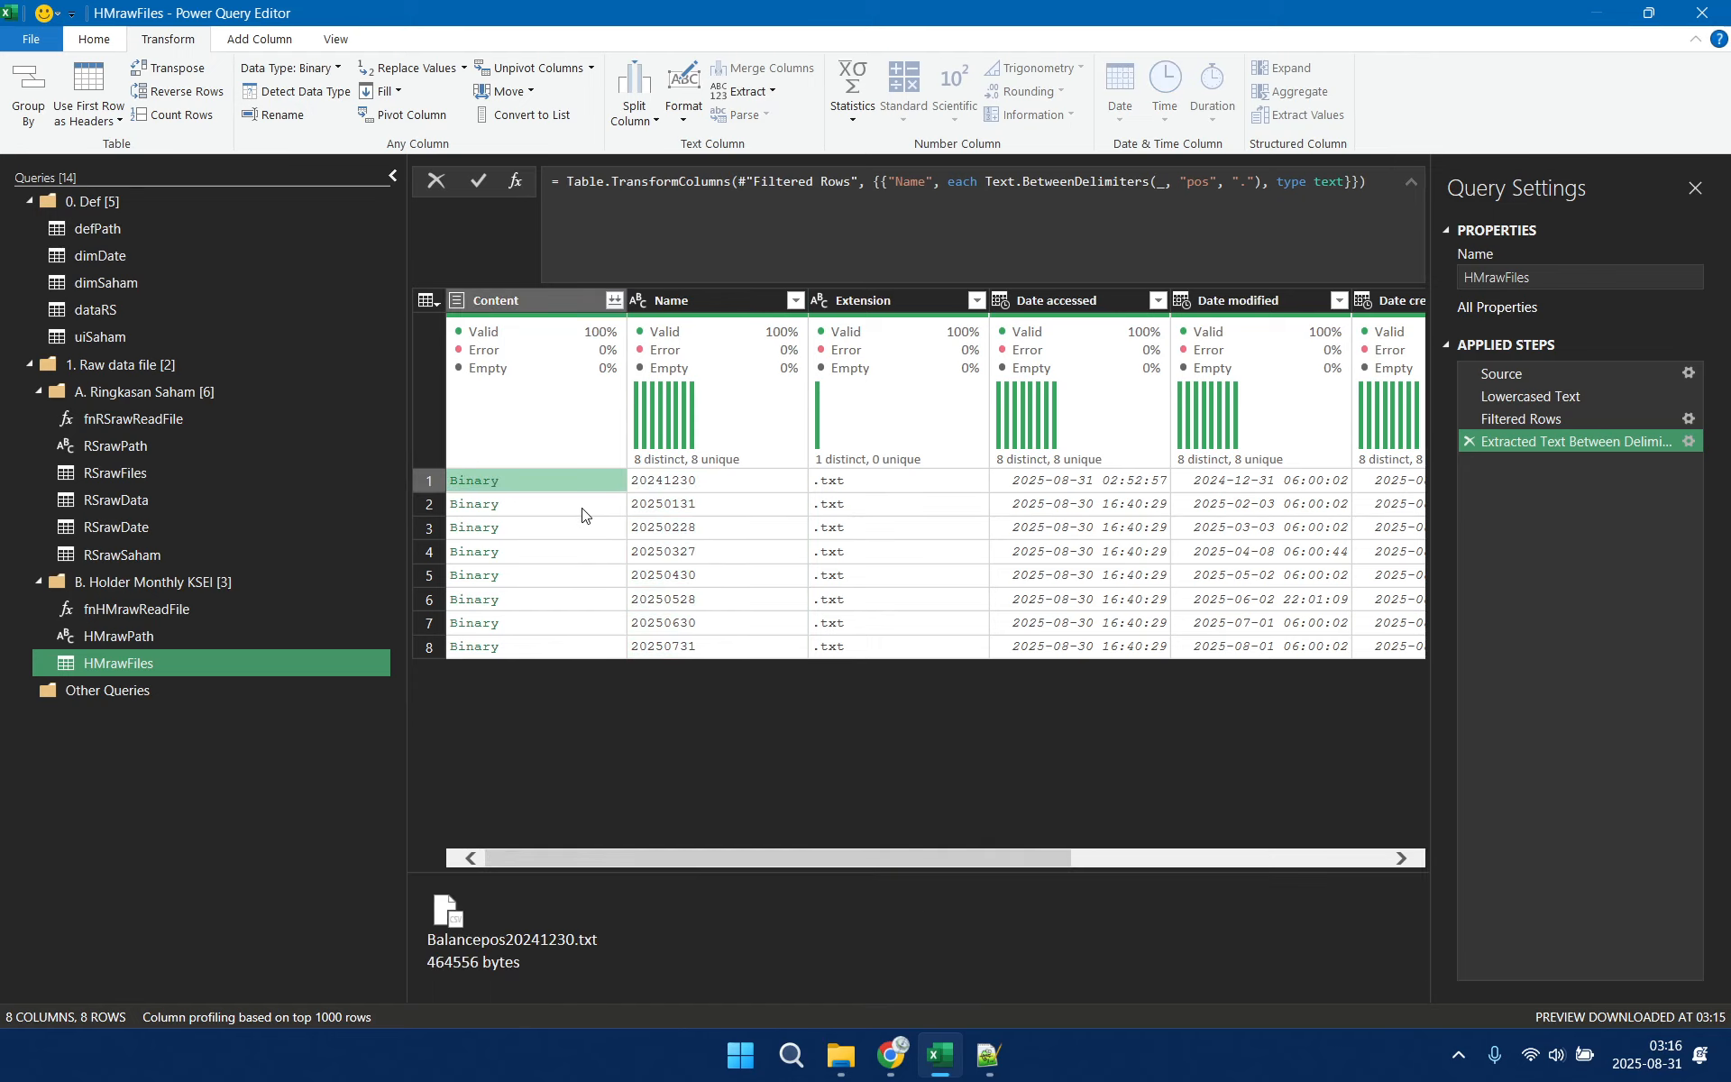
left_click(581, 512)
left_click(579, 532)
left_click(578, 559)
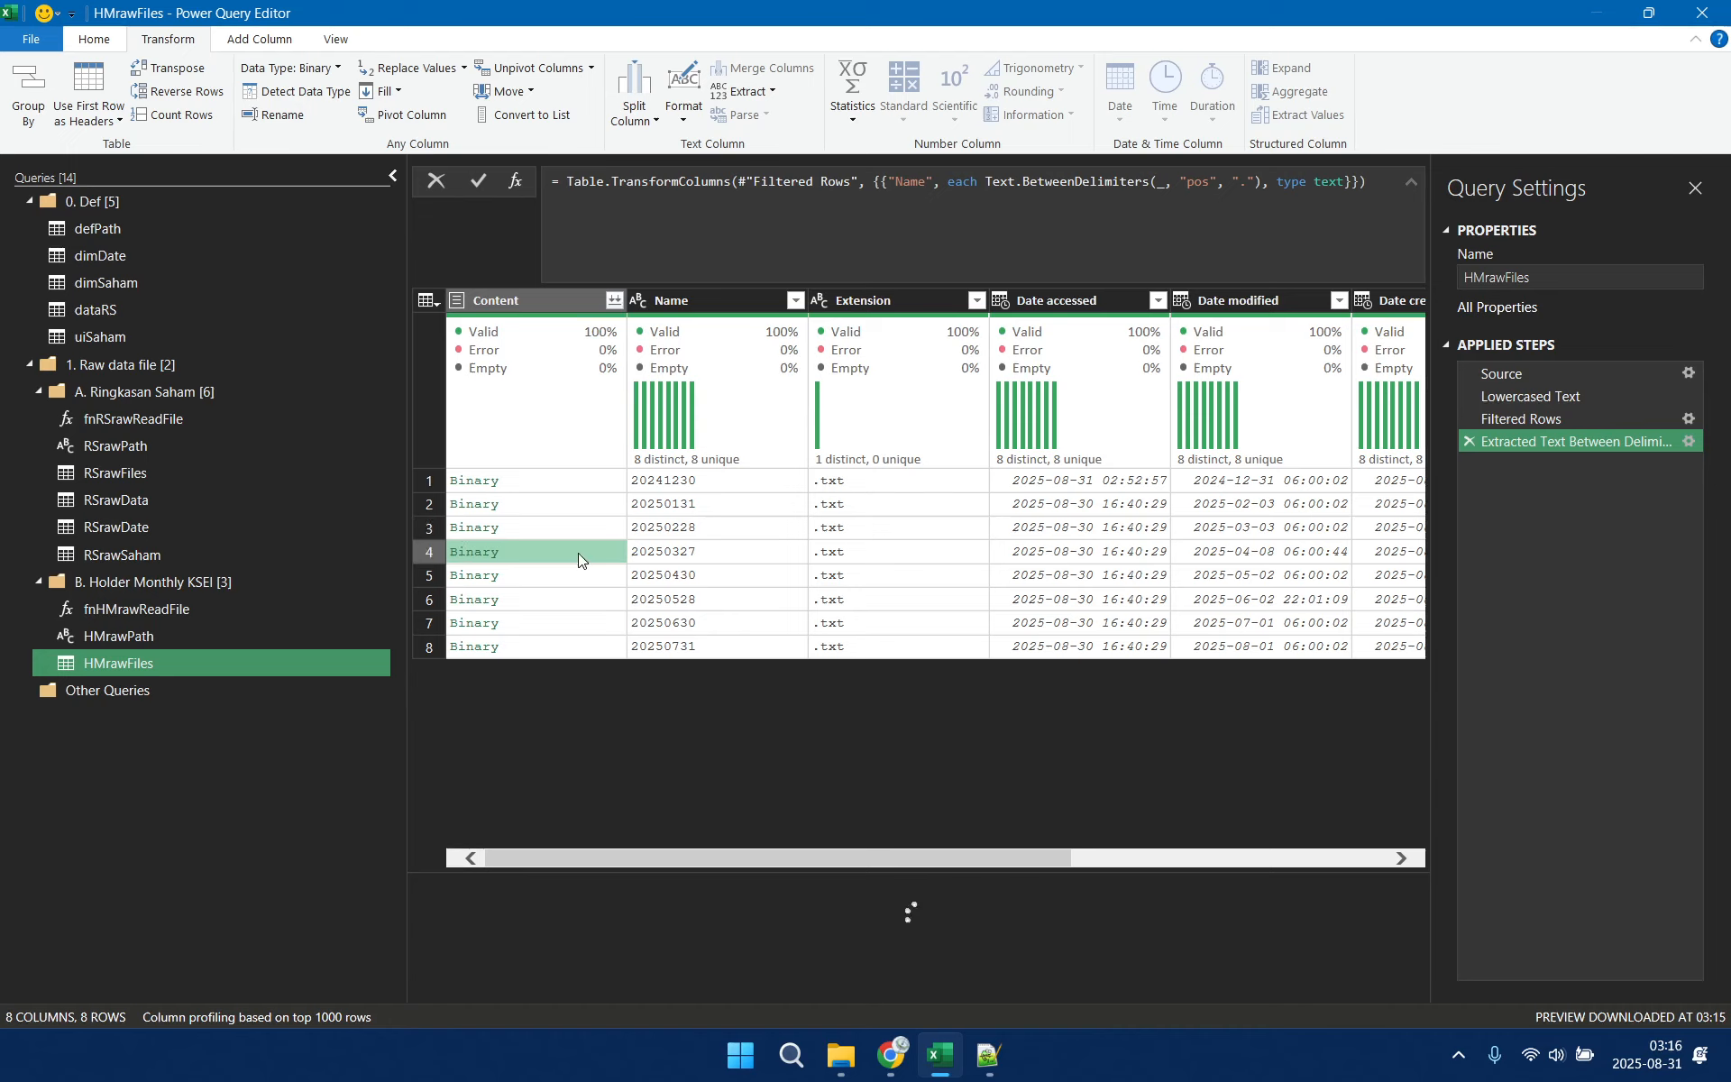
left_click(594, 482)
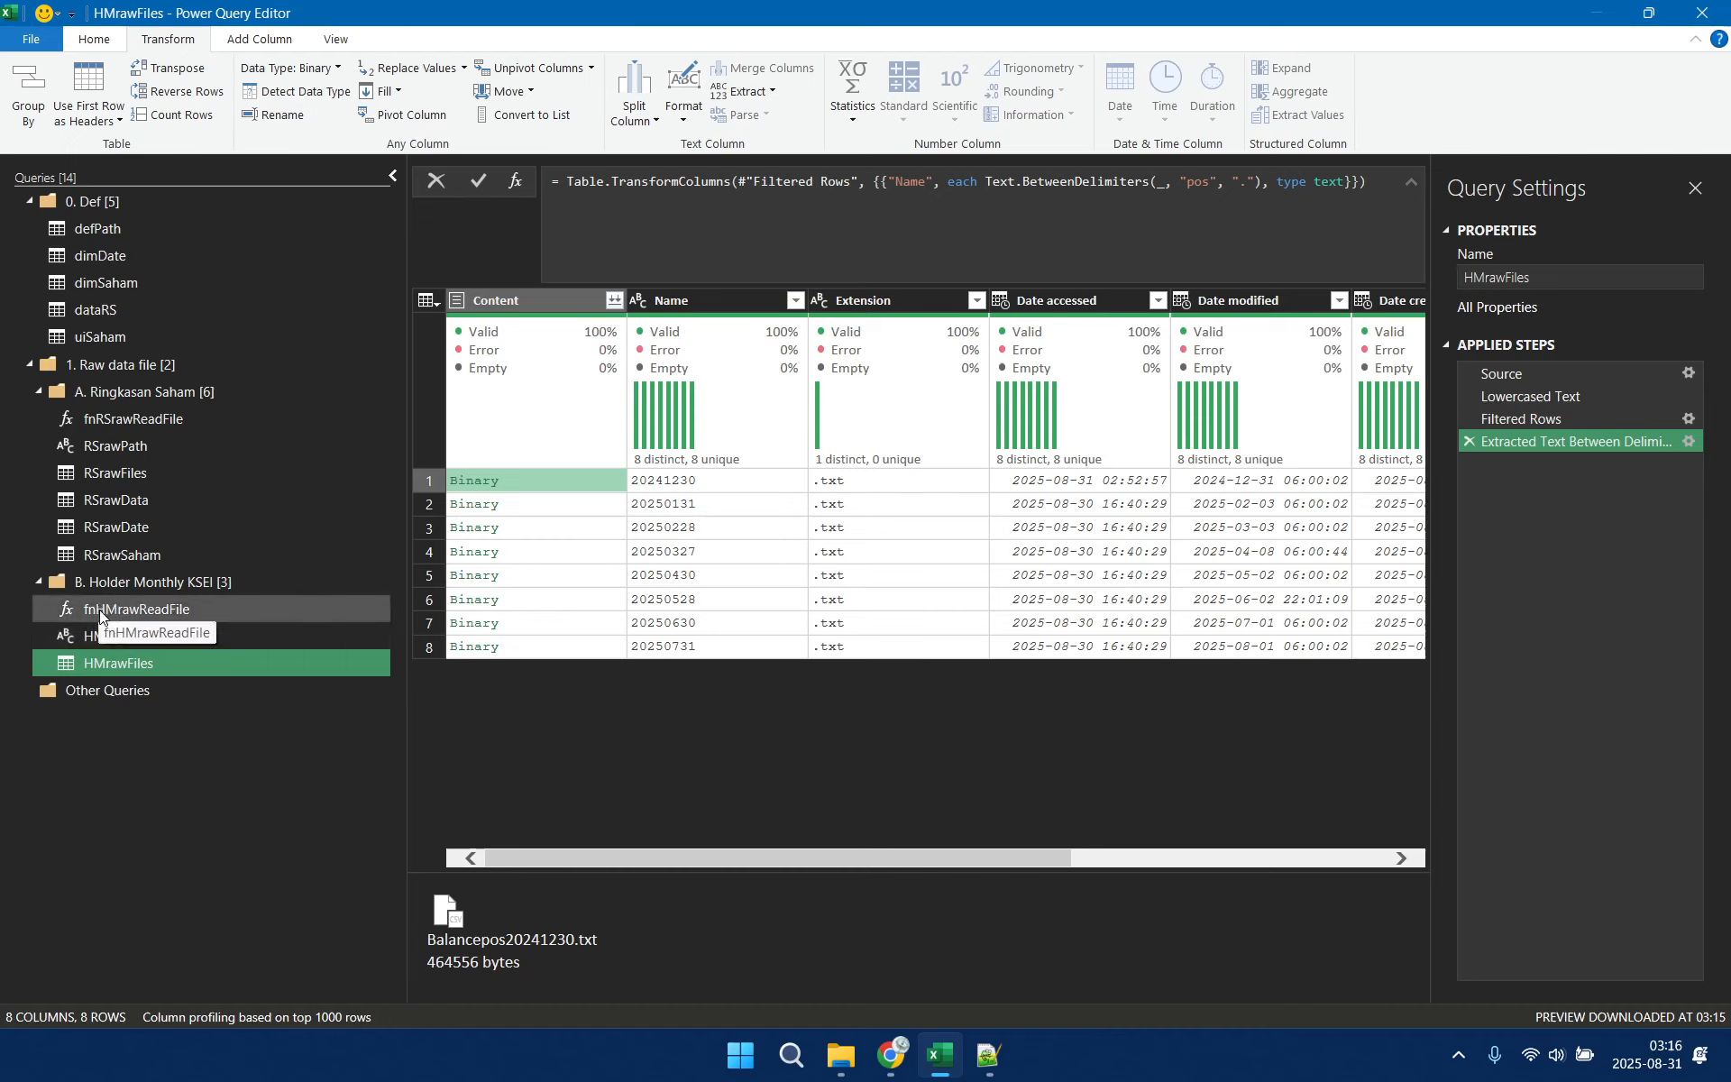
Add a column named Data to HMrawFiles by invoking fnHMrawReadFile on the Content column, and preview the first row's table
left_click(260, 39)
left_click(166, 91)
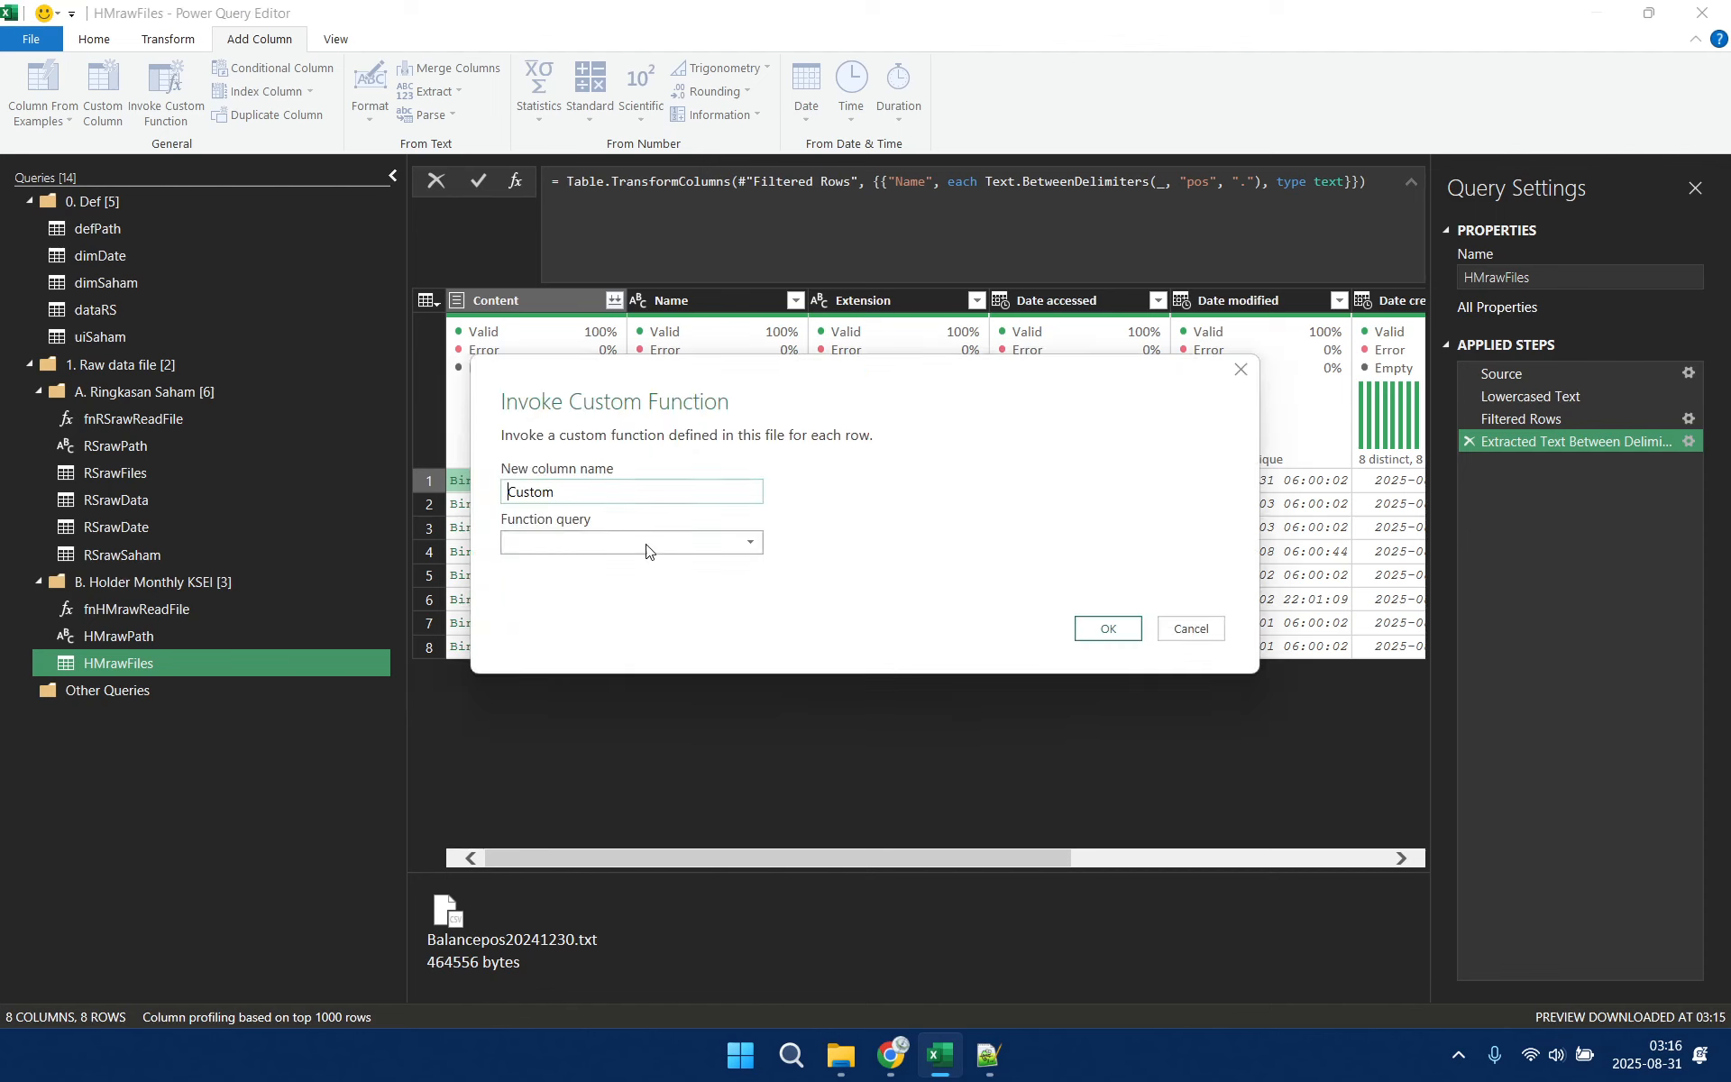
double_click(575, 495)
type("Data")
left_click(575, 544)
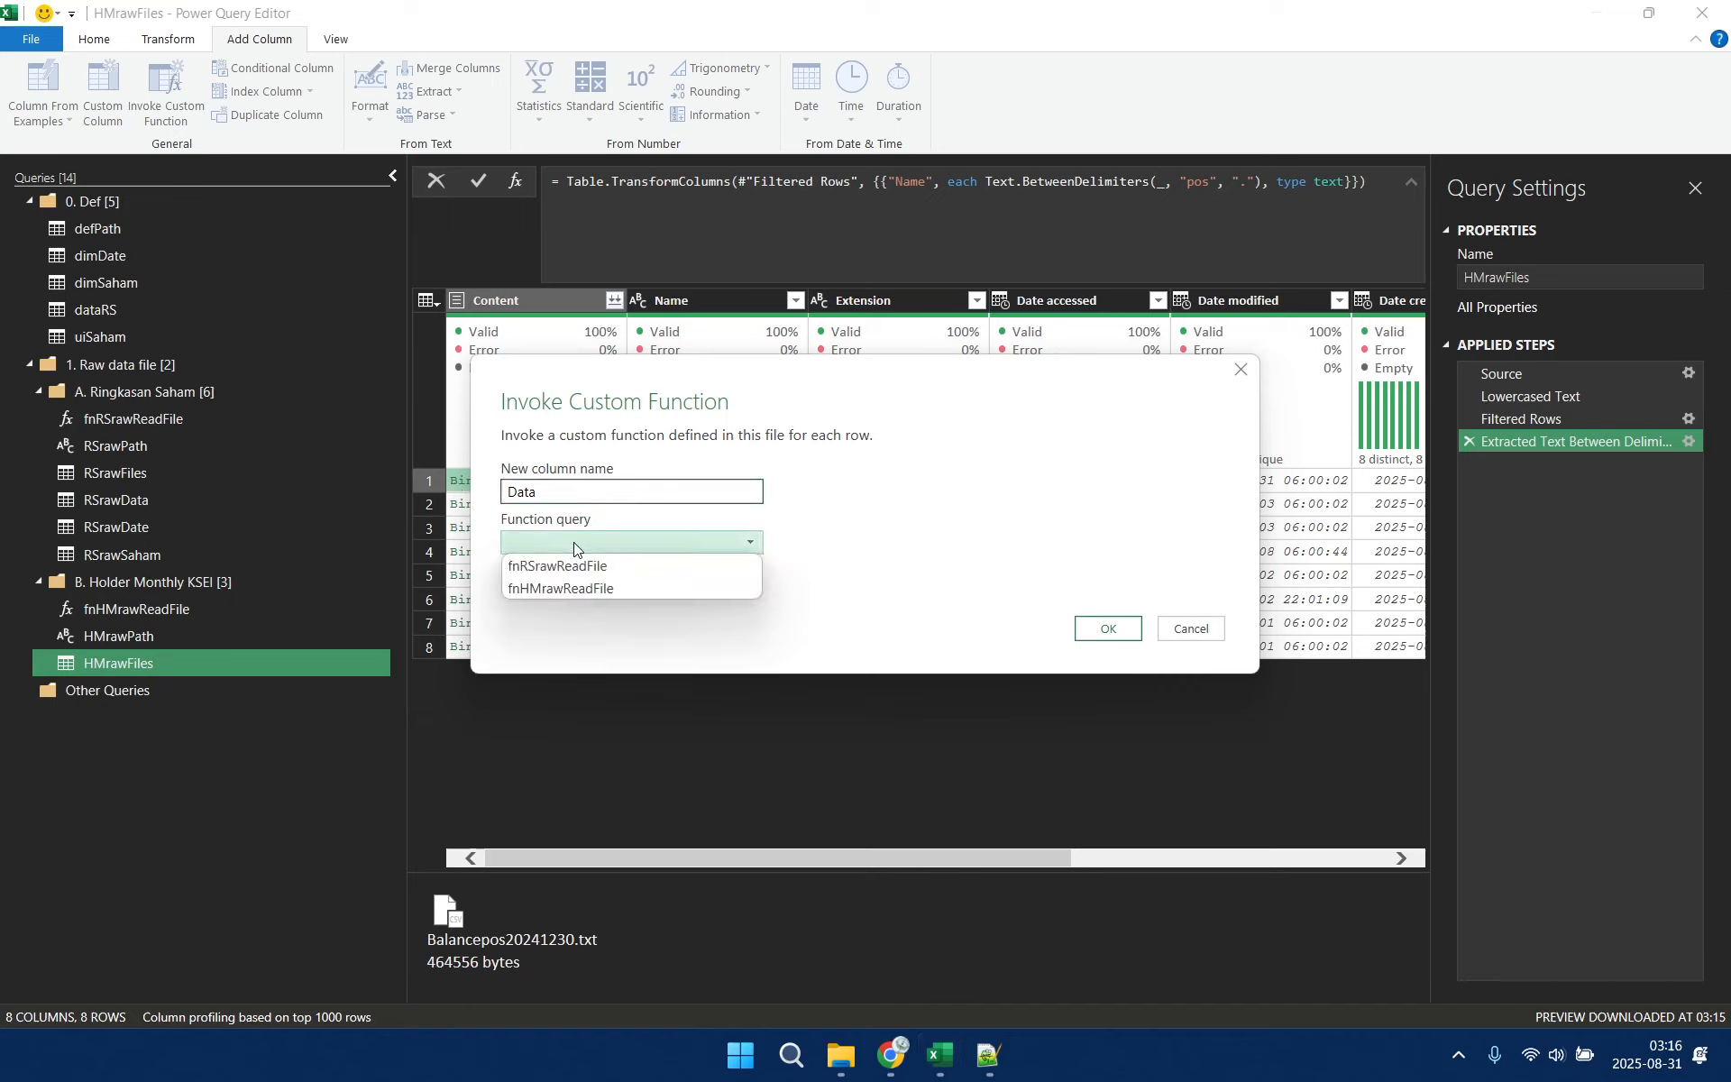
left_click(554, 587)
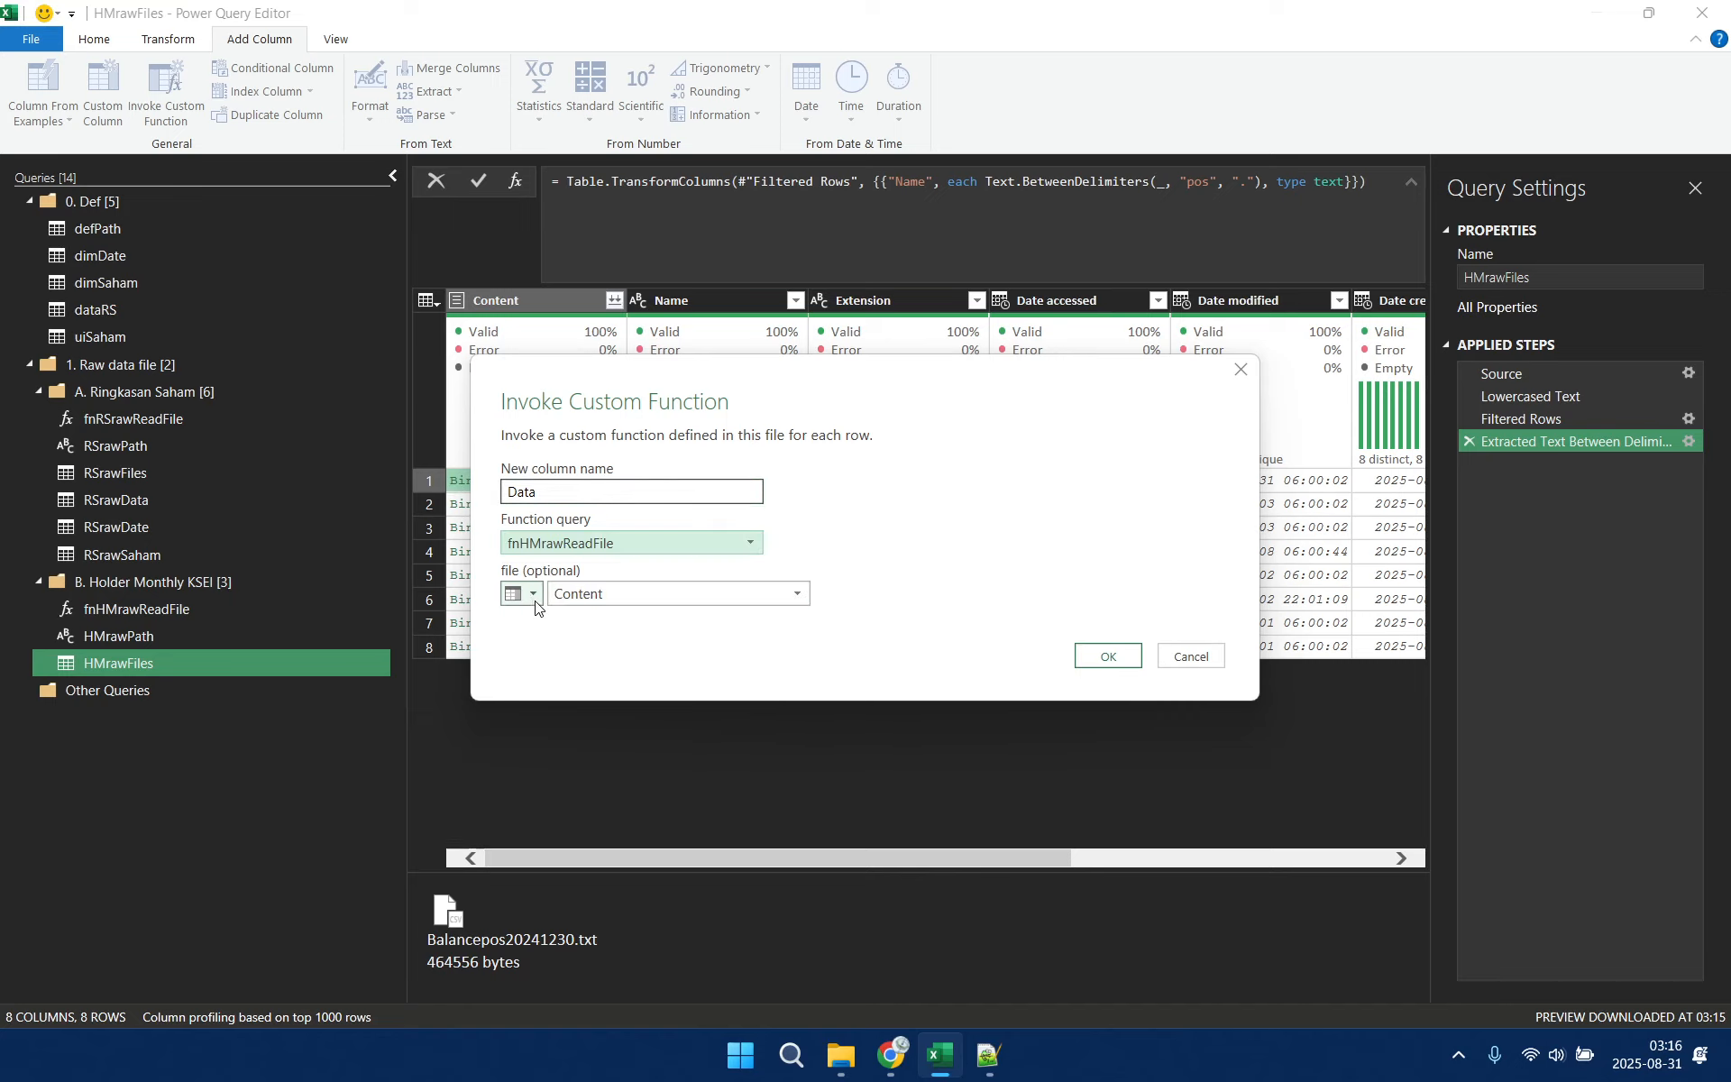
left_click(533, 595)
left_click(541, 645)
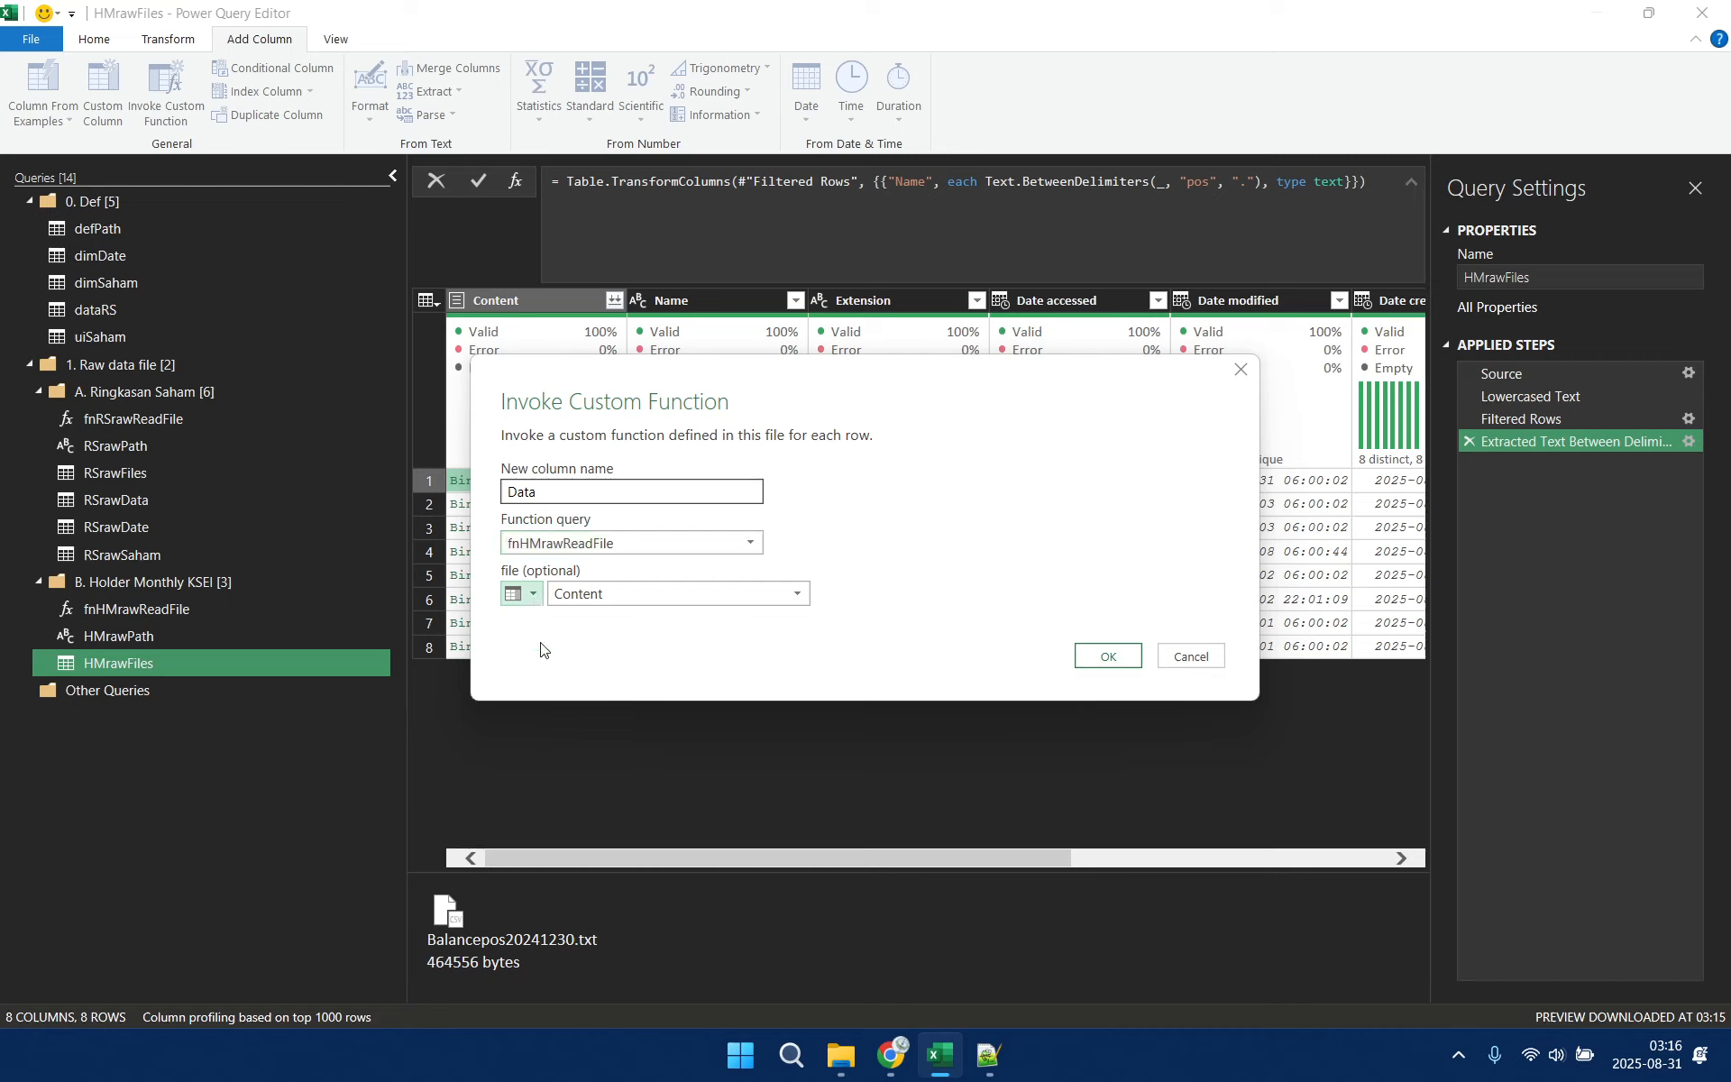
left_click(616, 595)
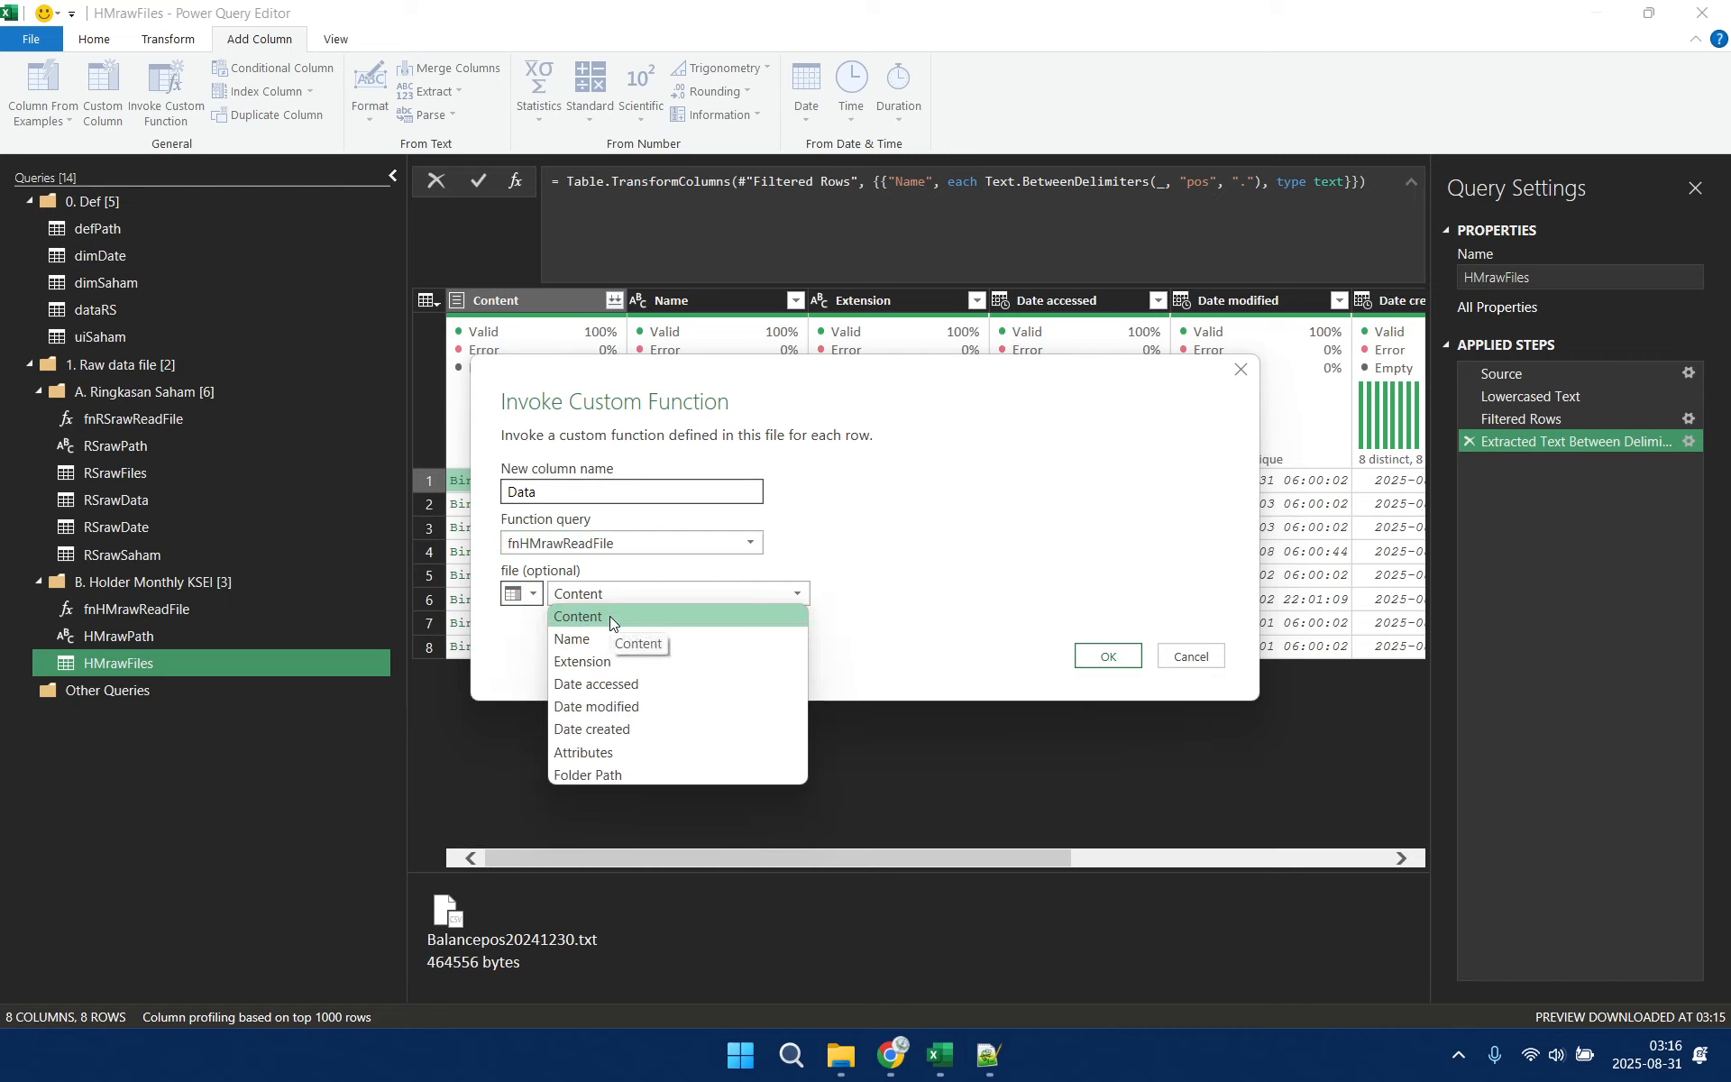
left_click(609, 616)
left_click_drag(690, 374, 837, 365)
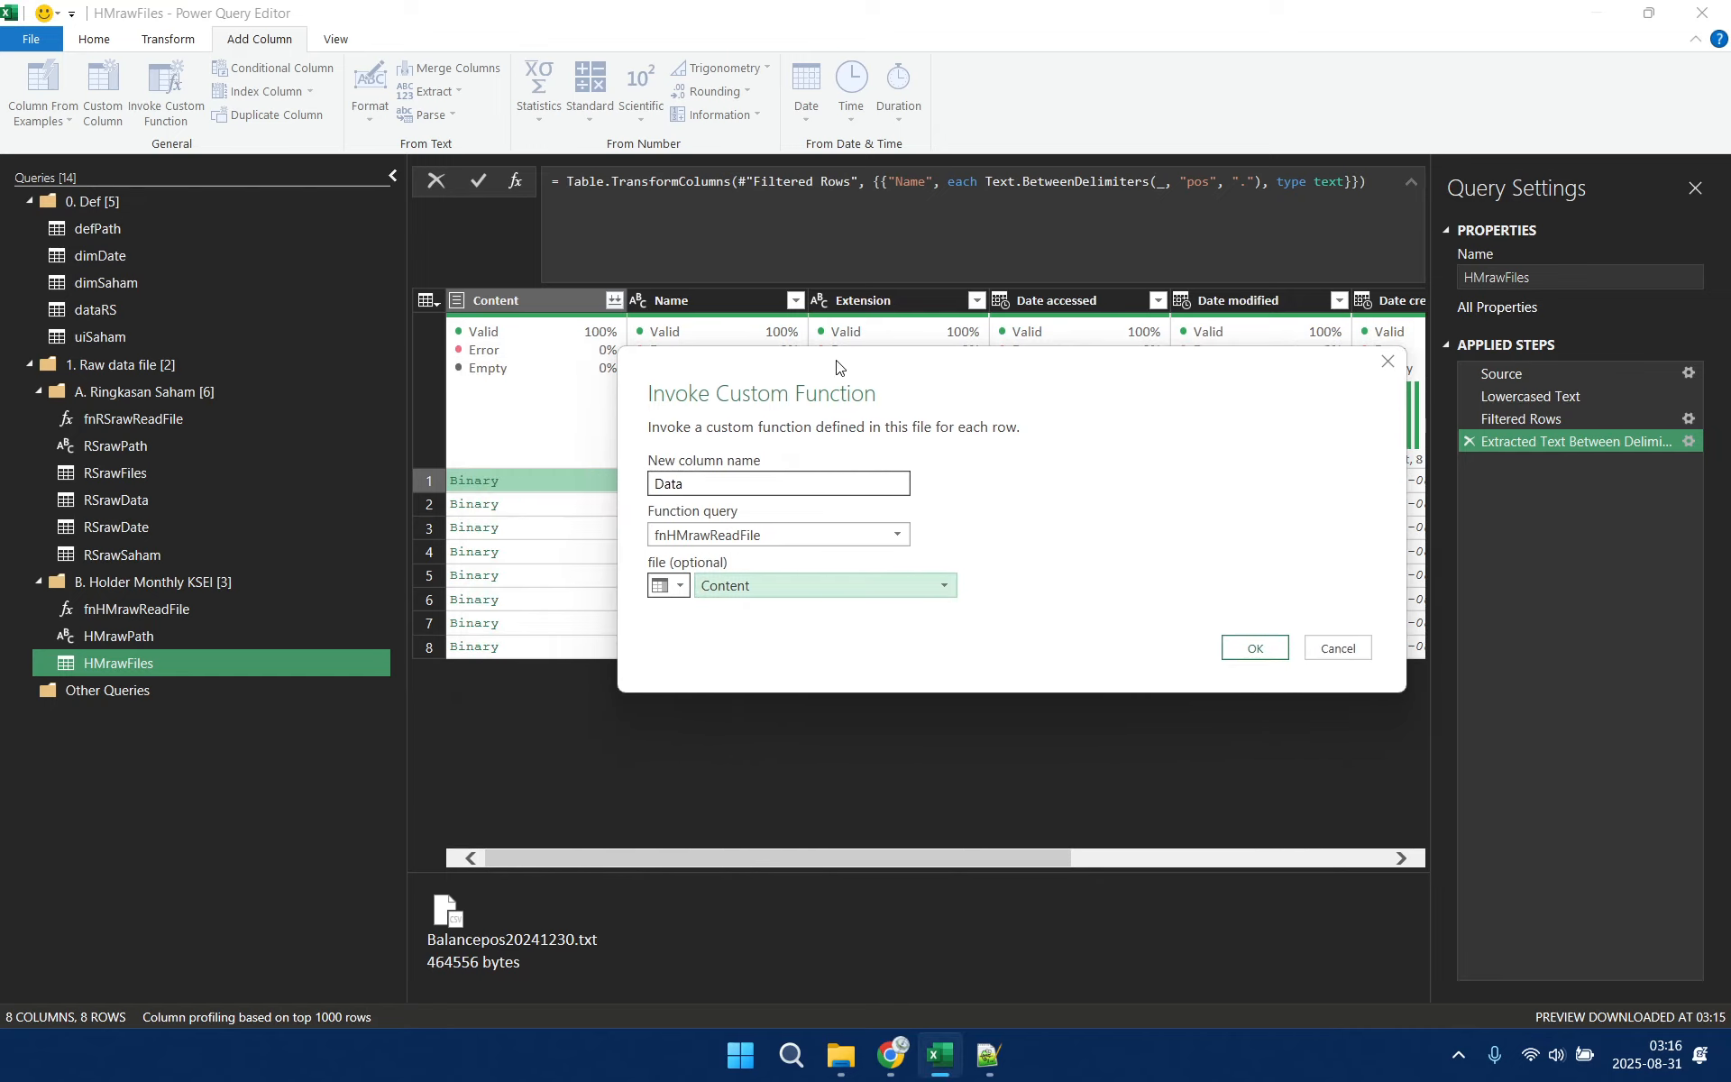
left_click(1259, 642)
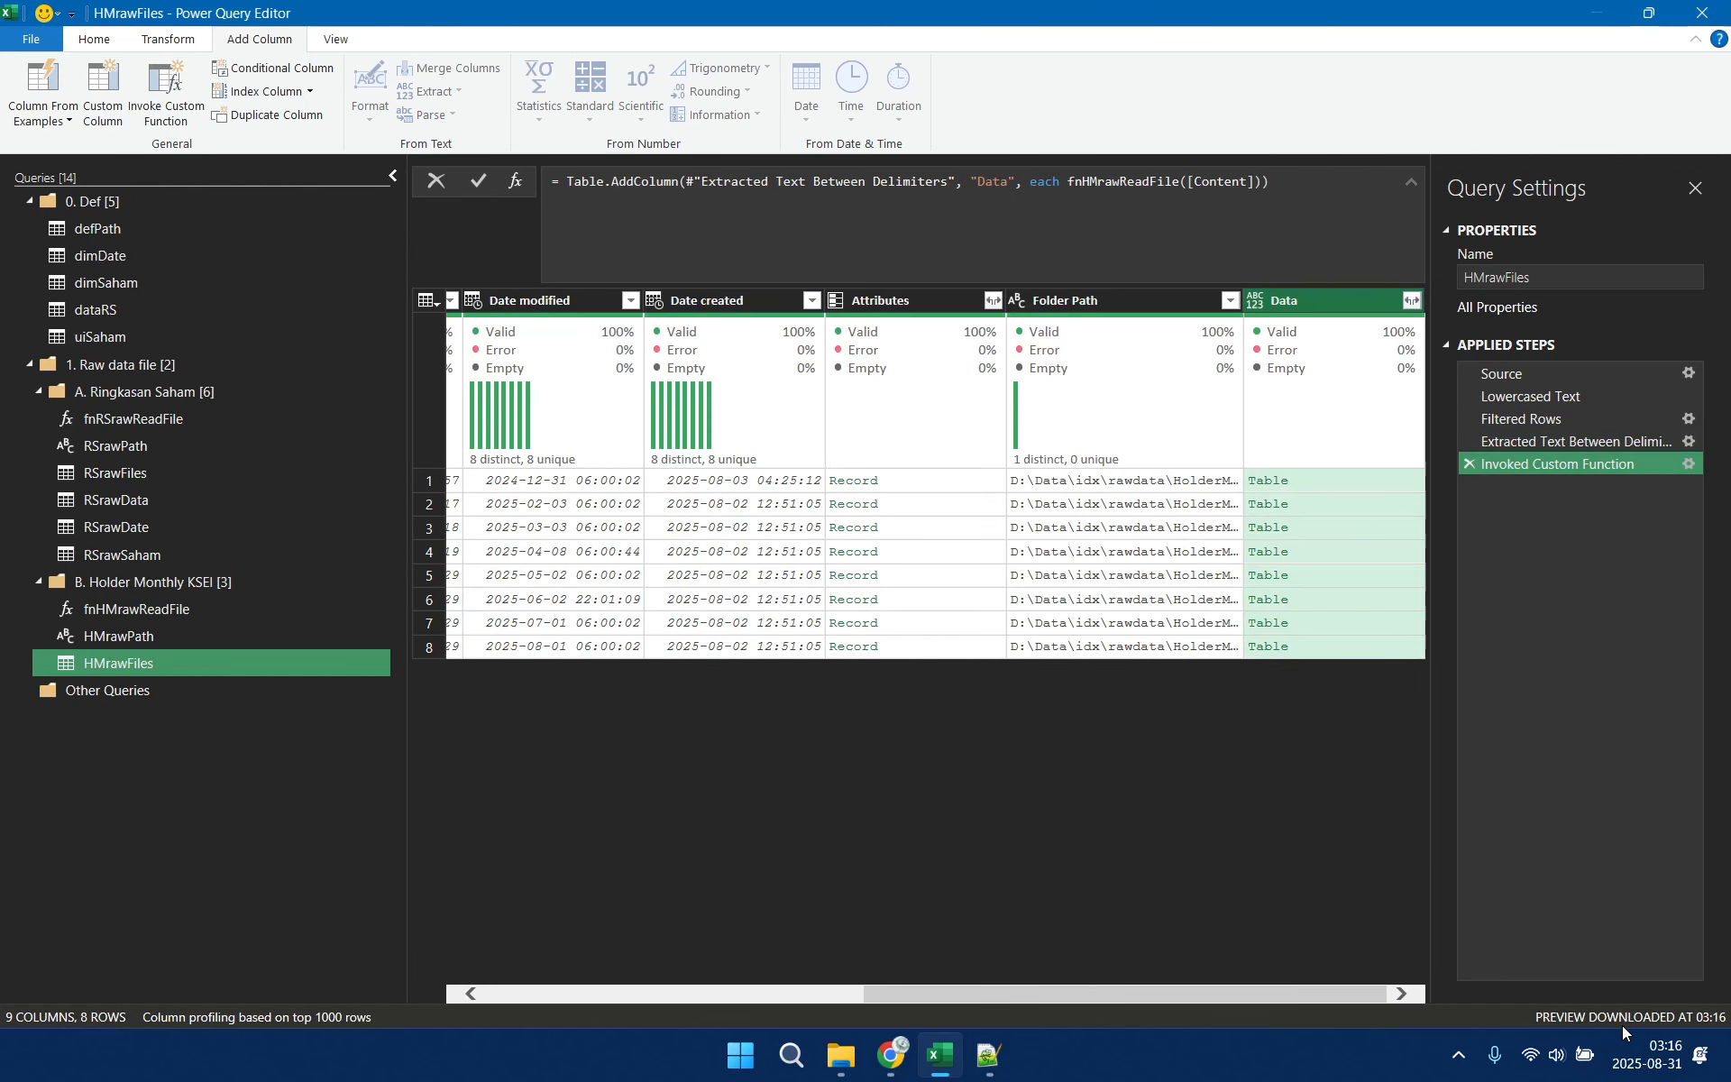
left_click(1392, 479)
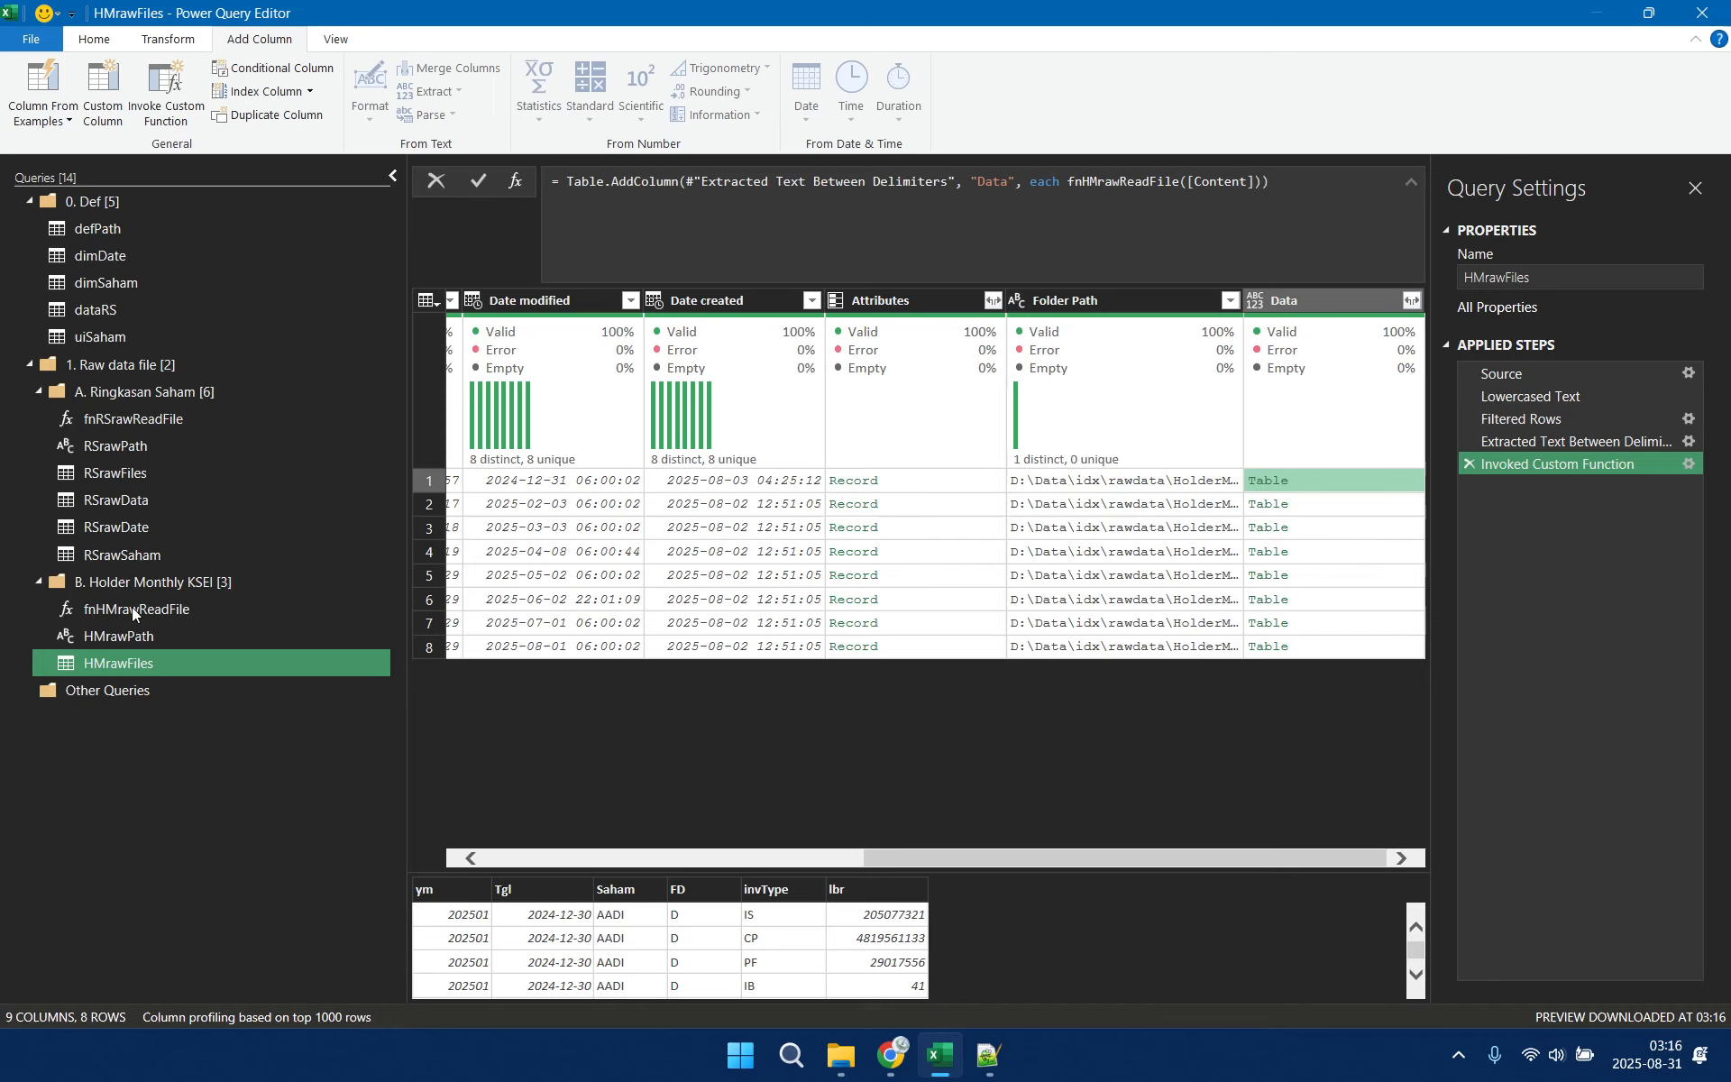
Examine the Source, Expanded Data and Changed Type steps of the RSrawData query as a model
left_click(134, 501)
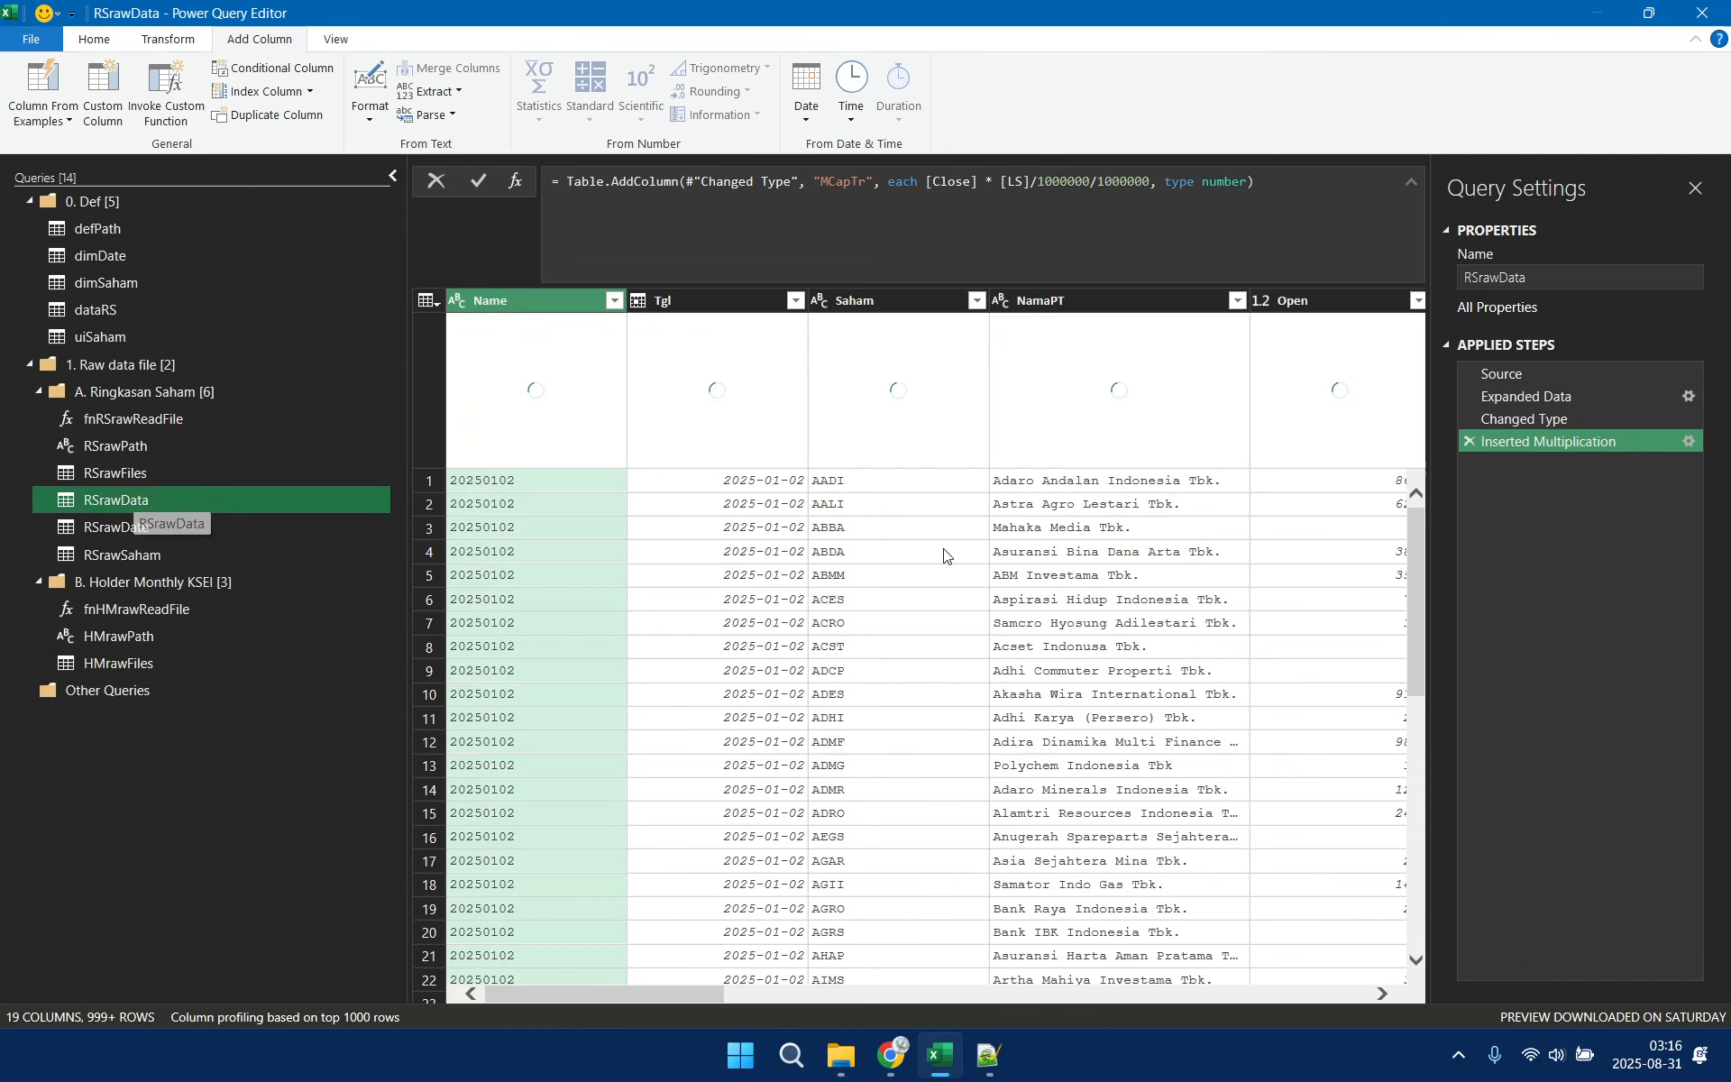
left_click(1587, 375)
left_click(1569, 402)
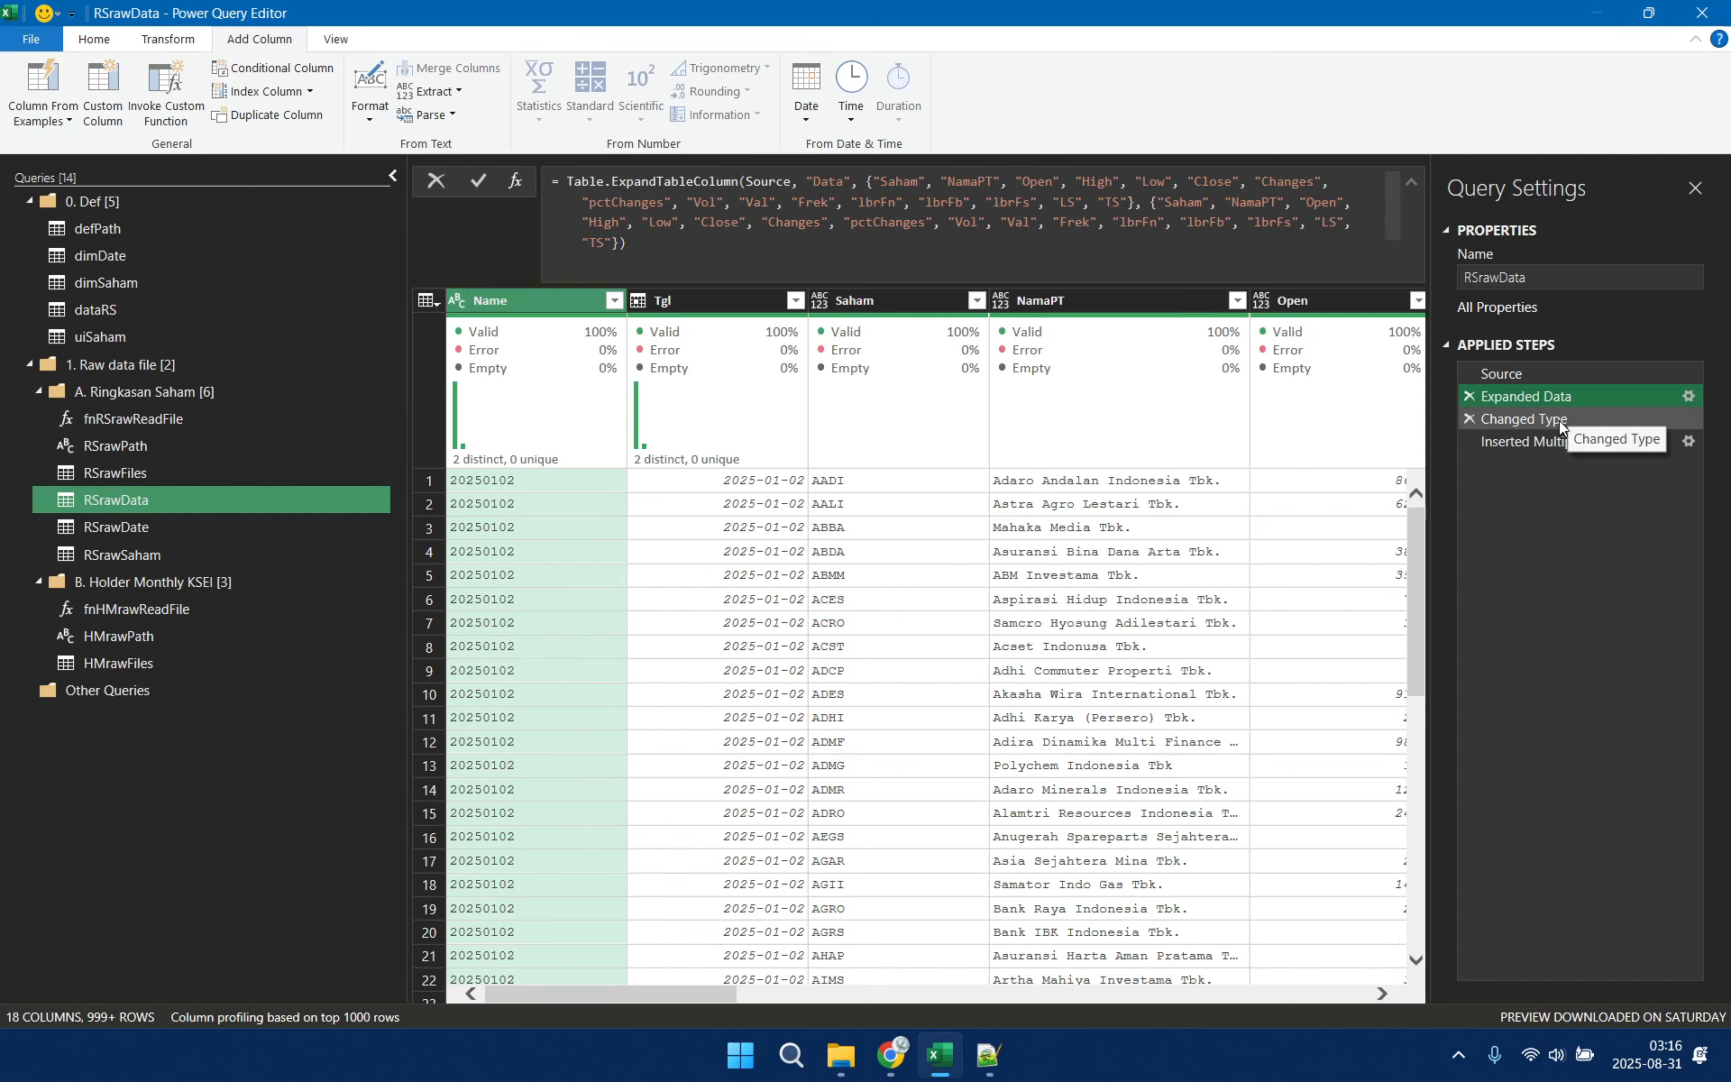
left_click(1560, 420)
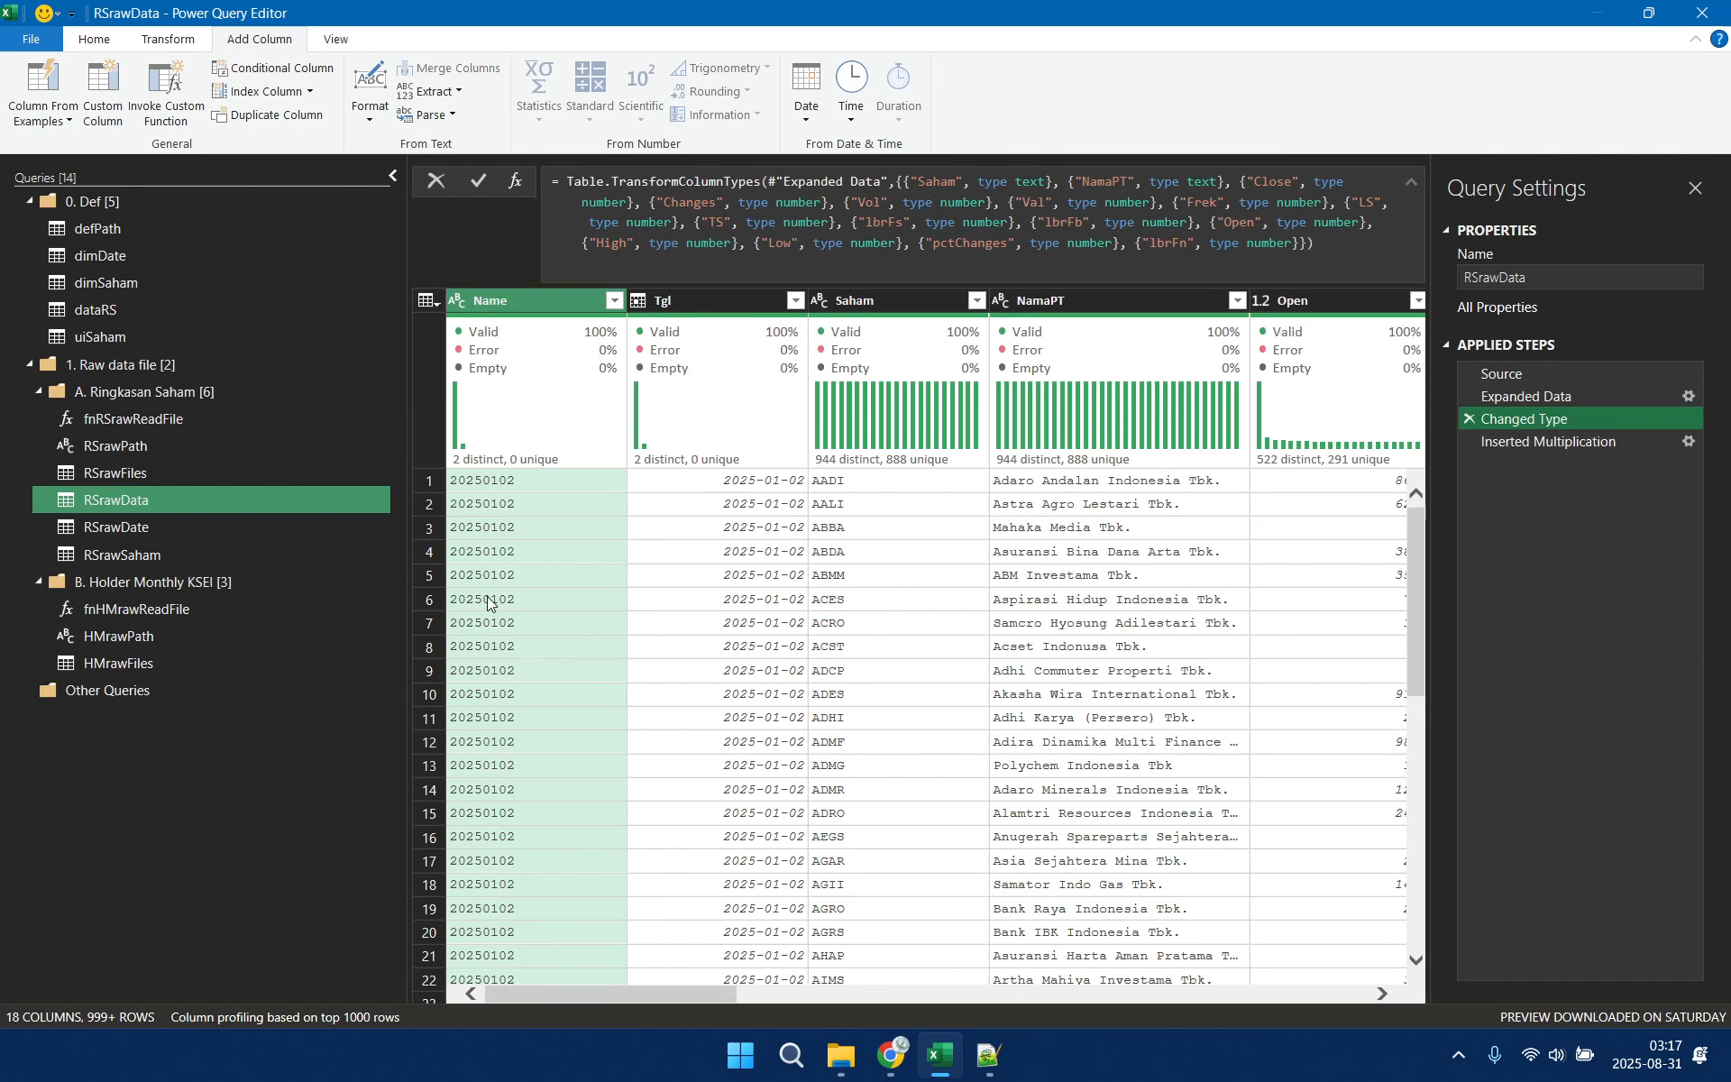
Create a reference query from HMrawFiles and rename it HMrawData
left_click(139, 661)
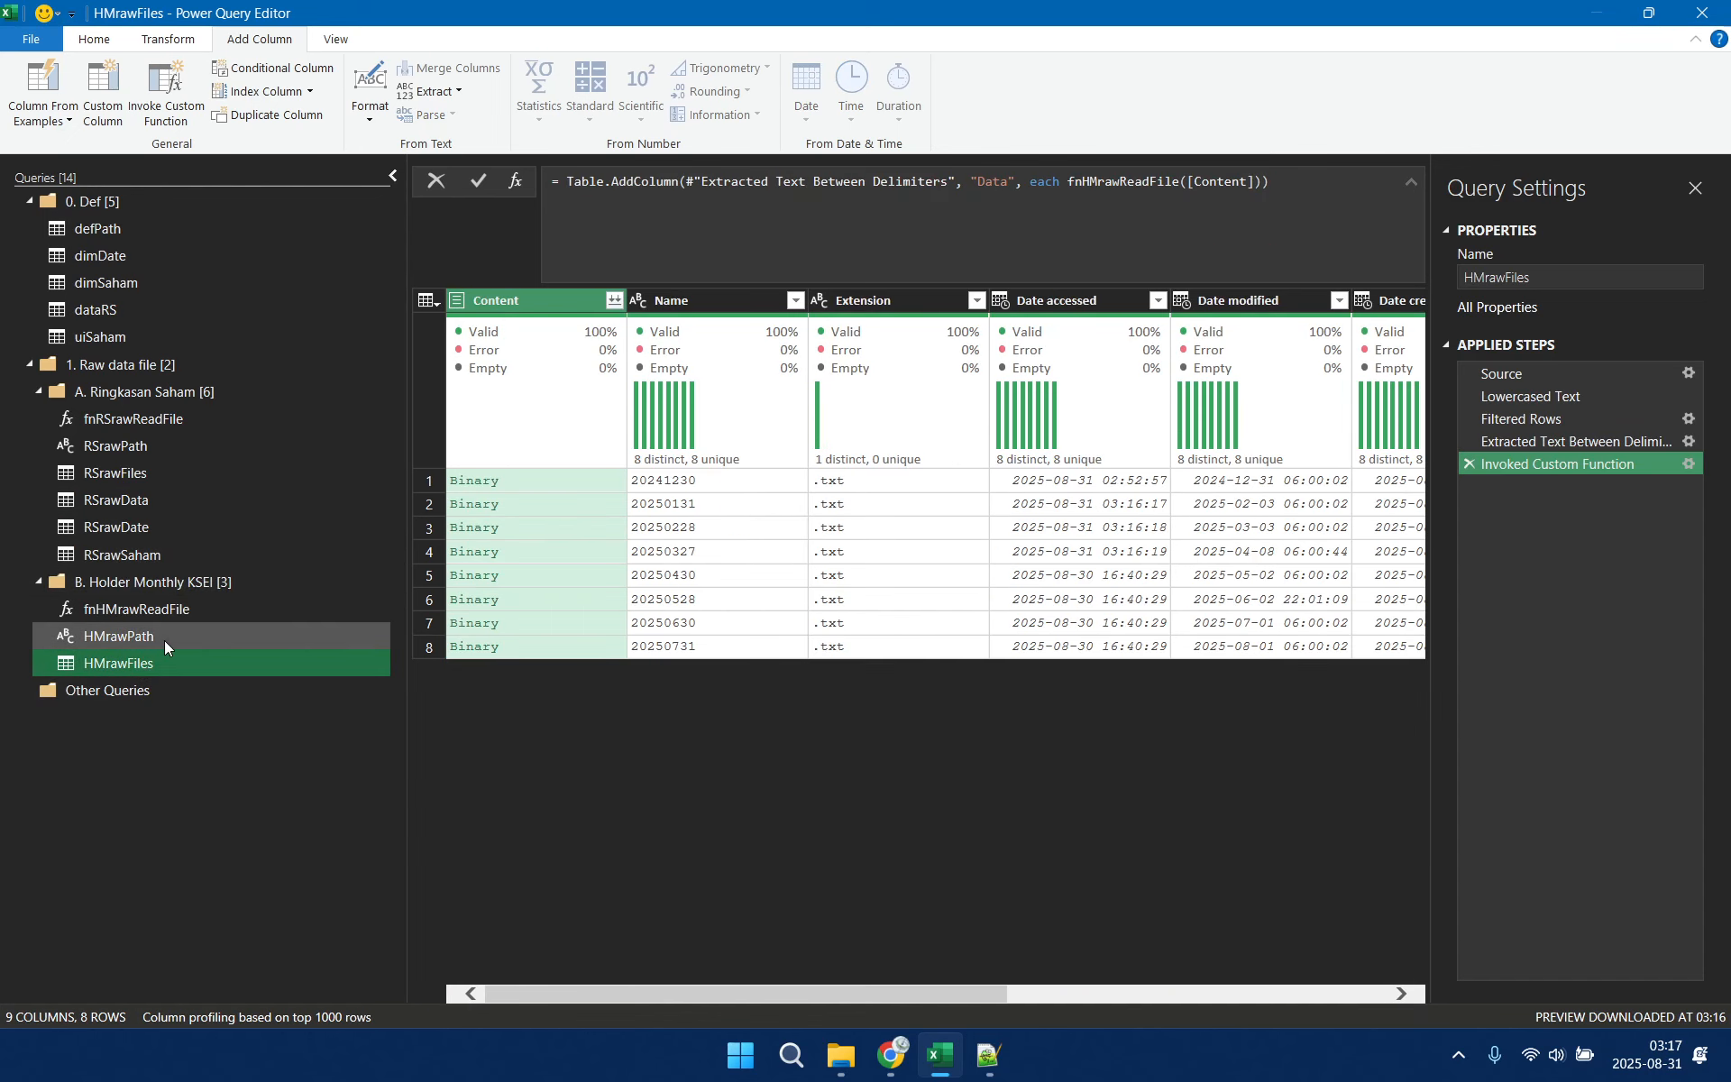
right_click(165, 658)
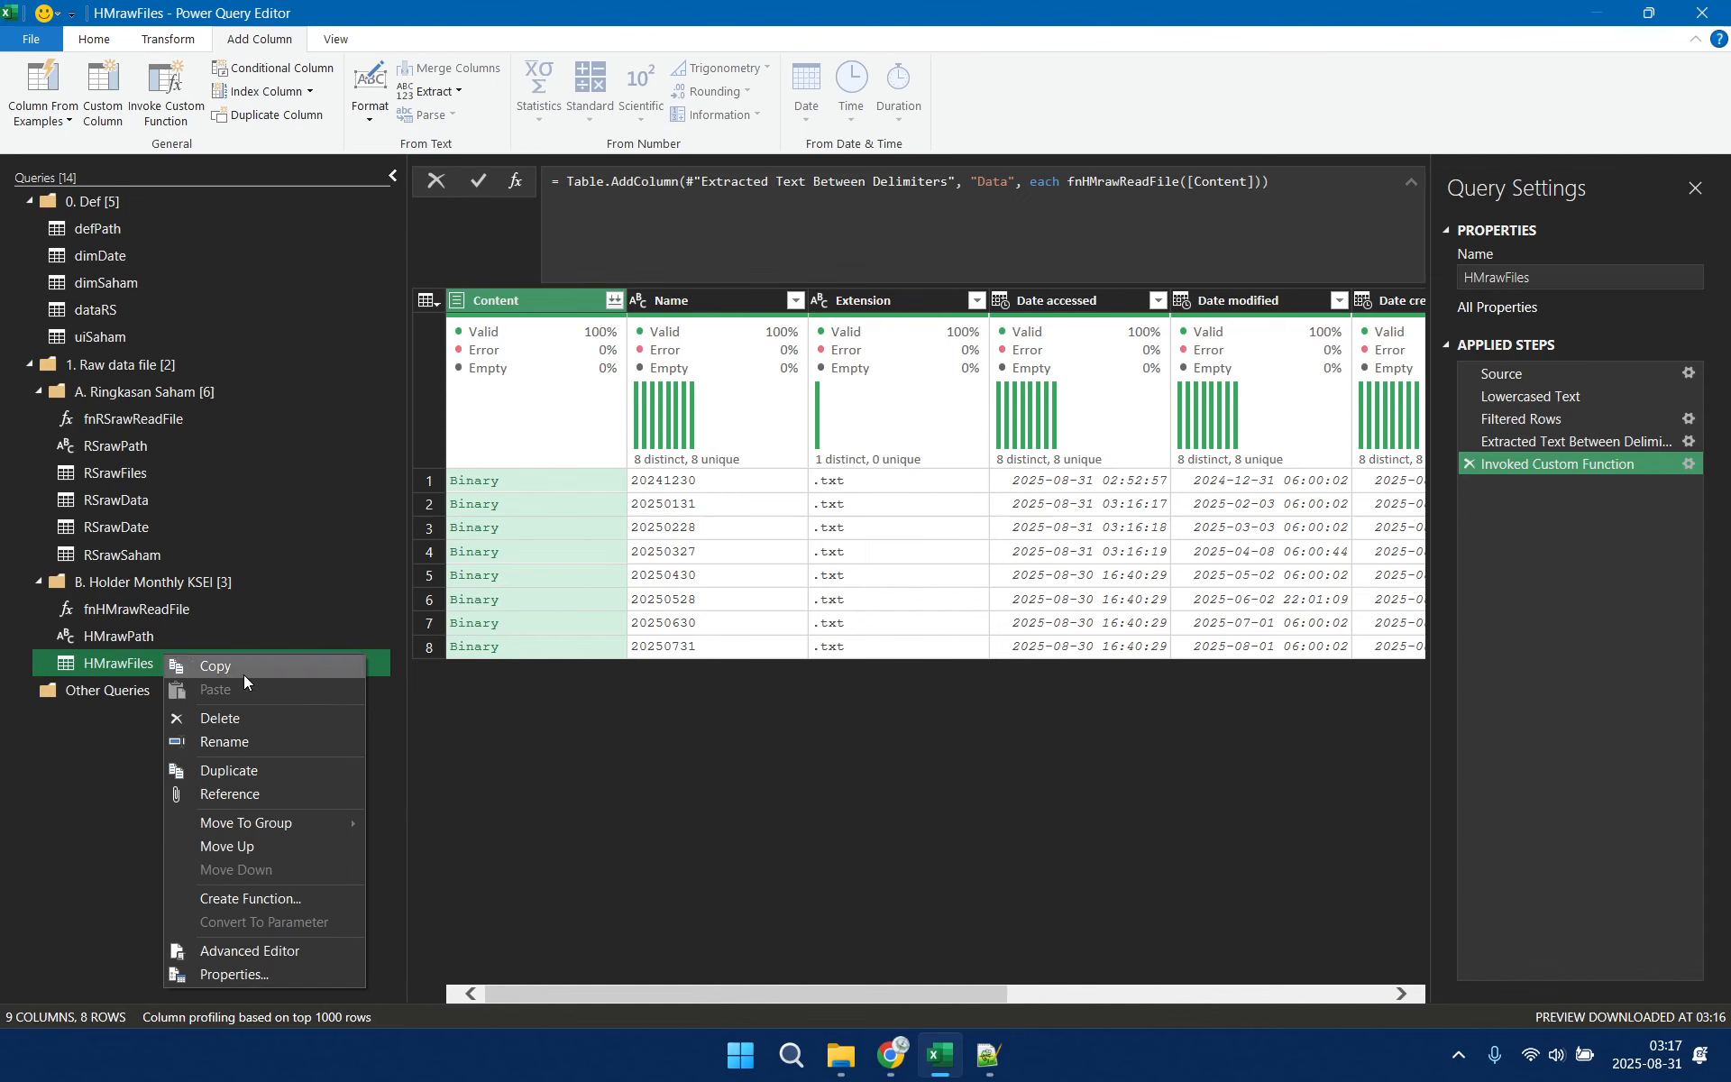
left_click(261, 797)
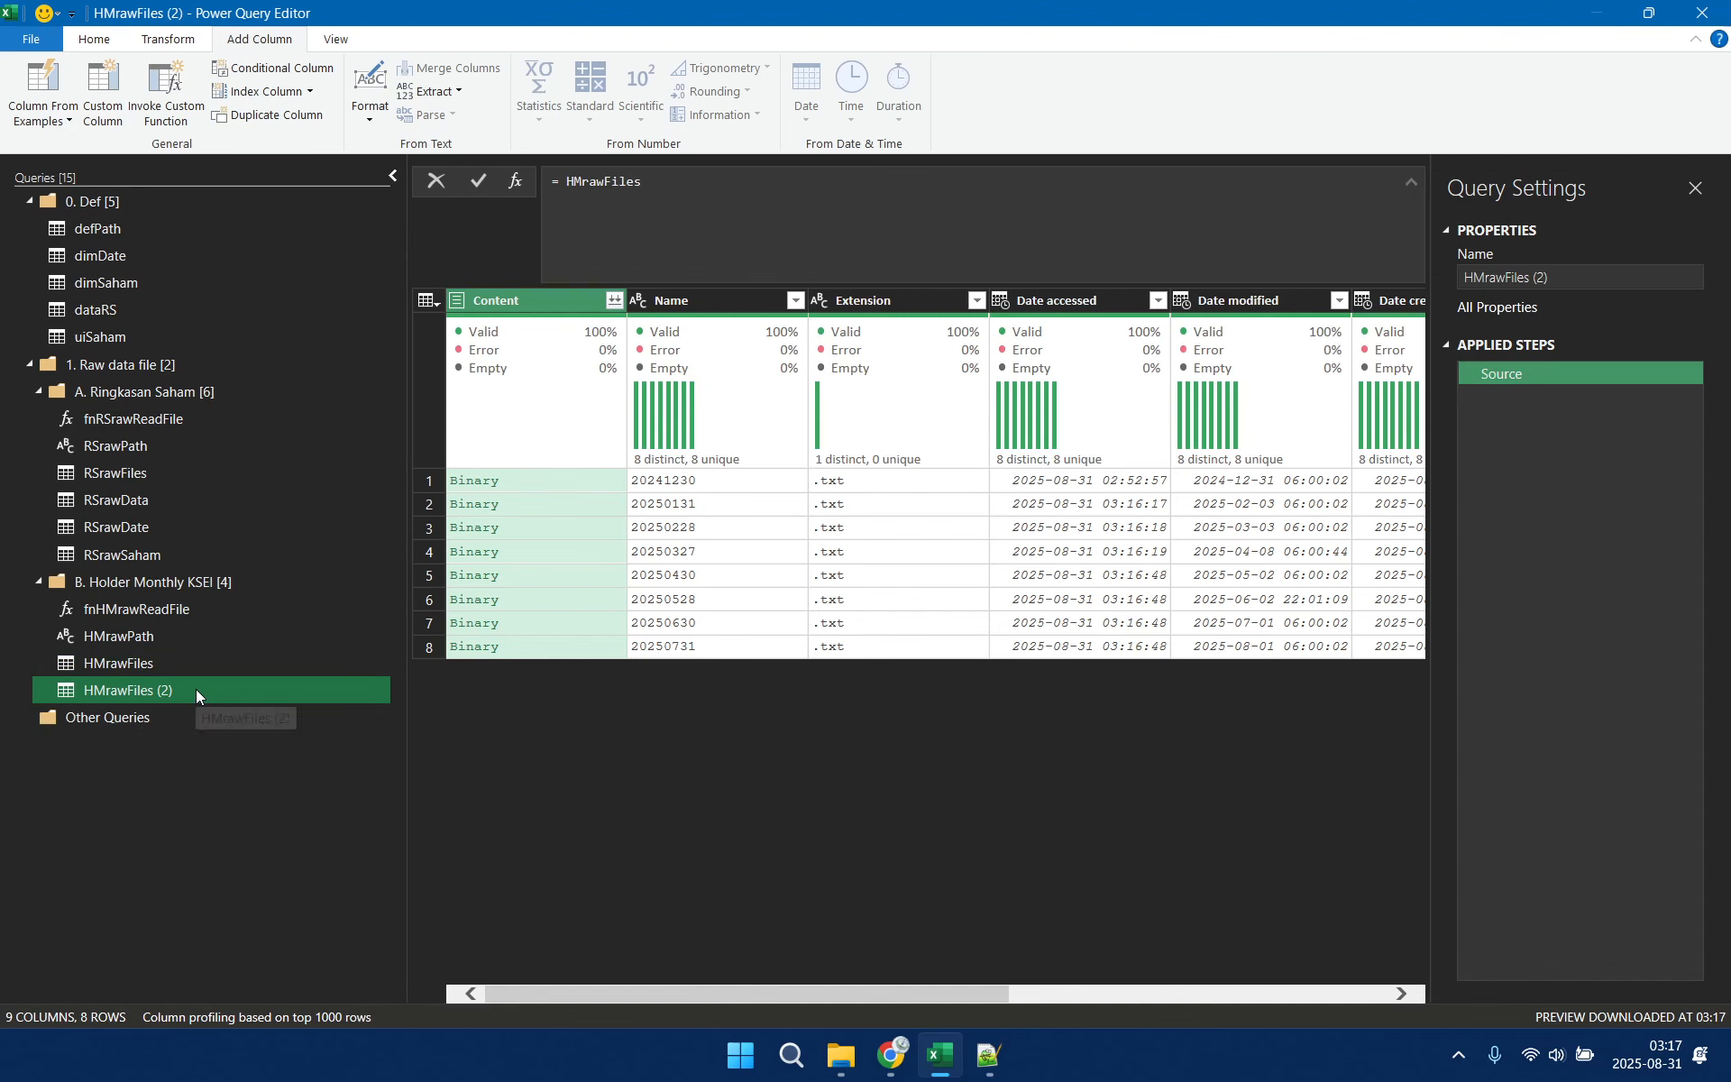
right_click(196, 689)
left_click(261, 780)
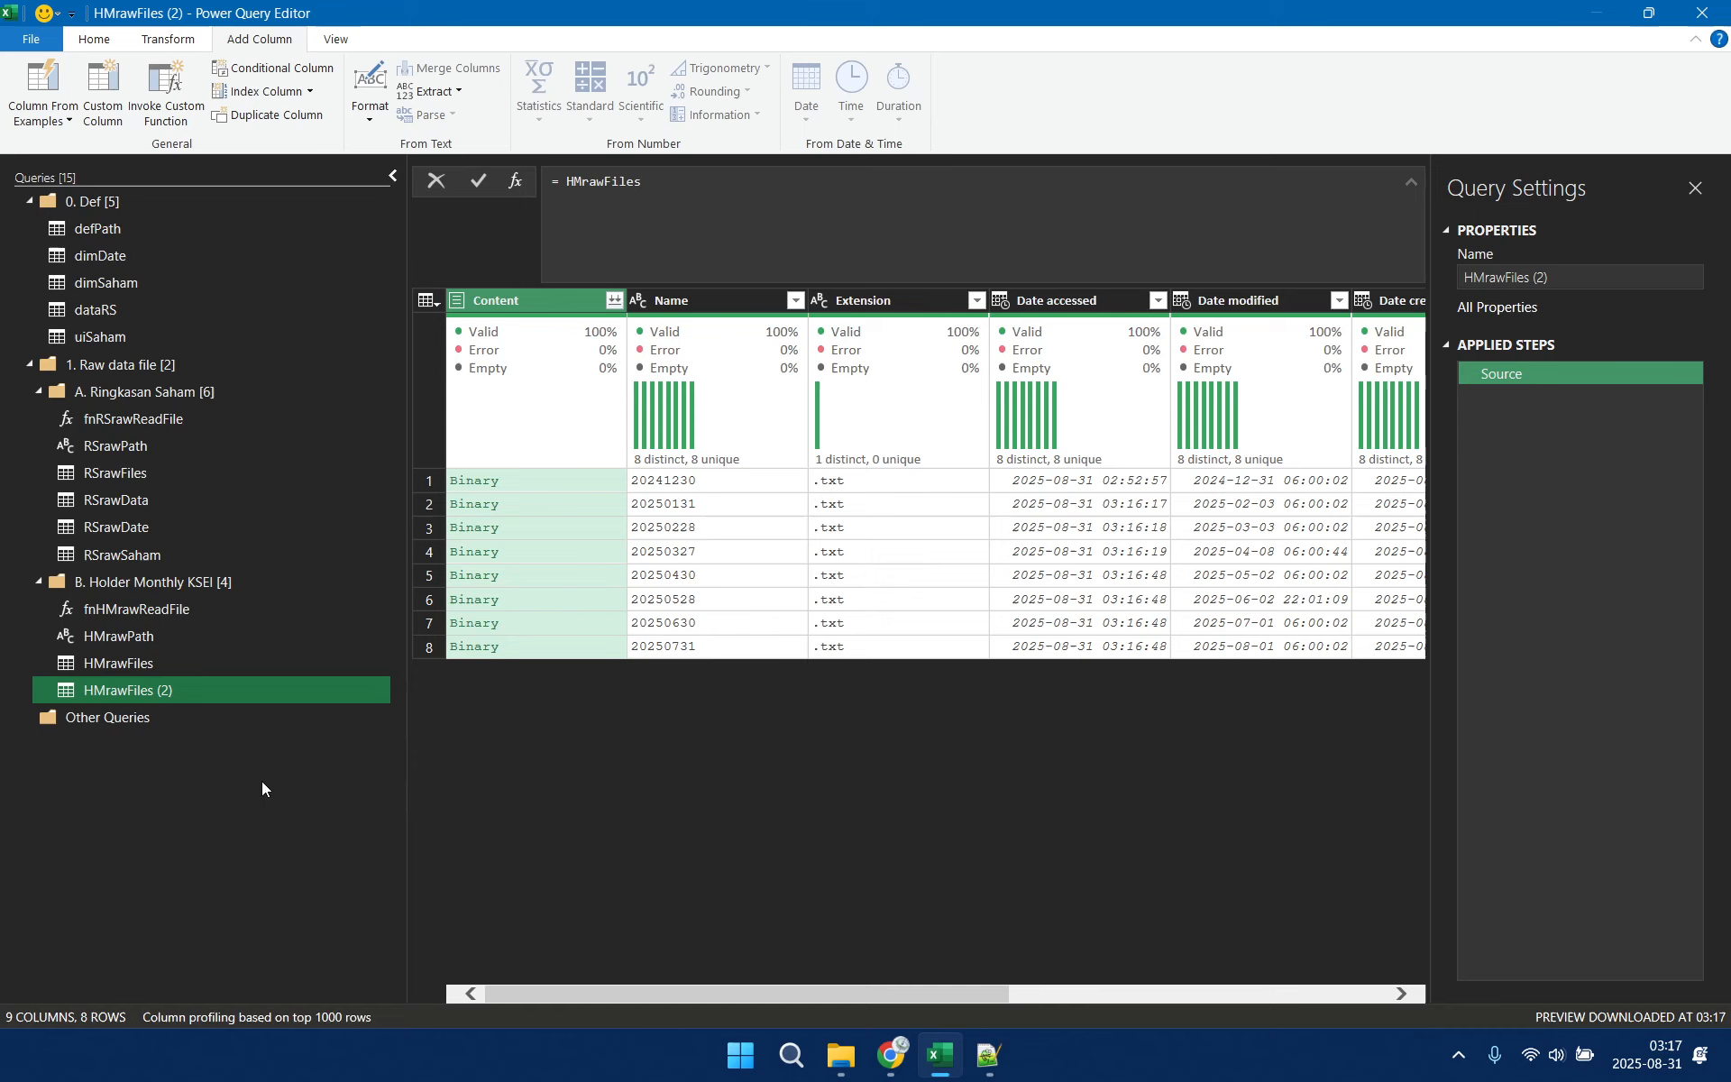
left_click(219, 691)
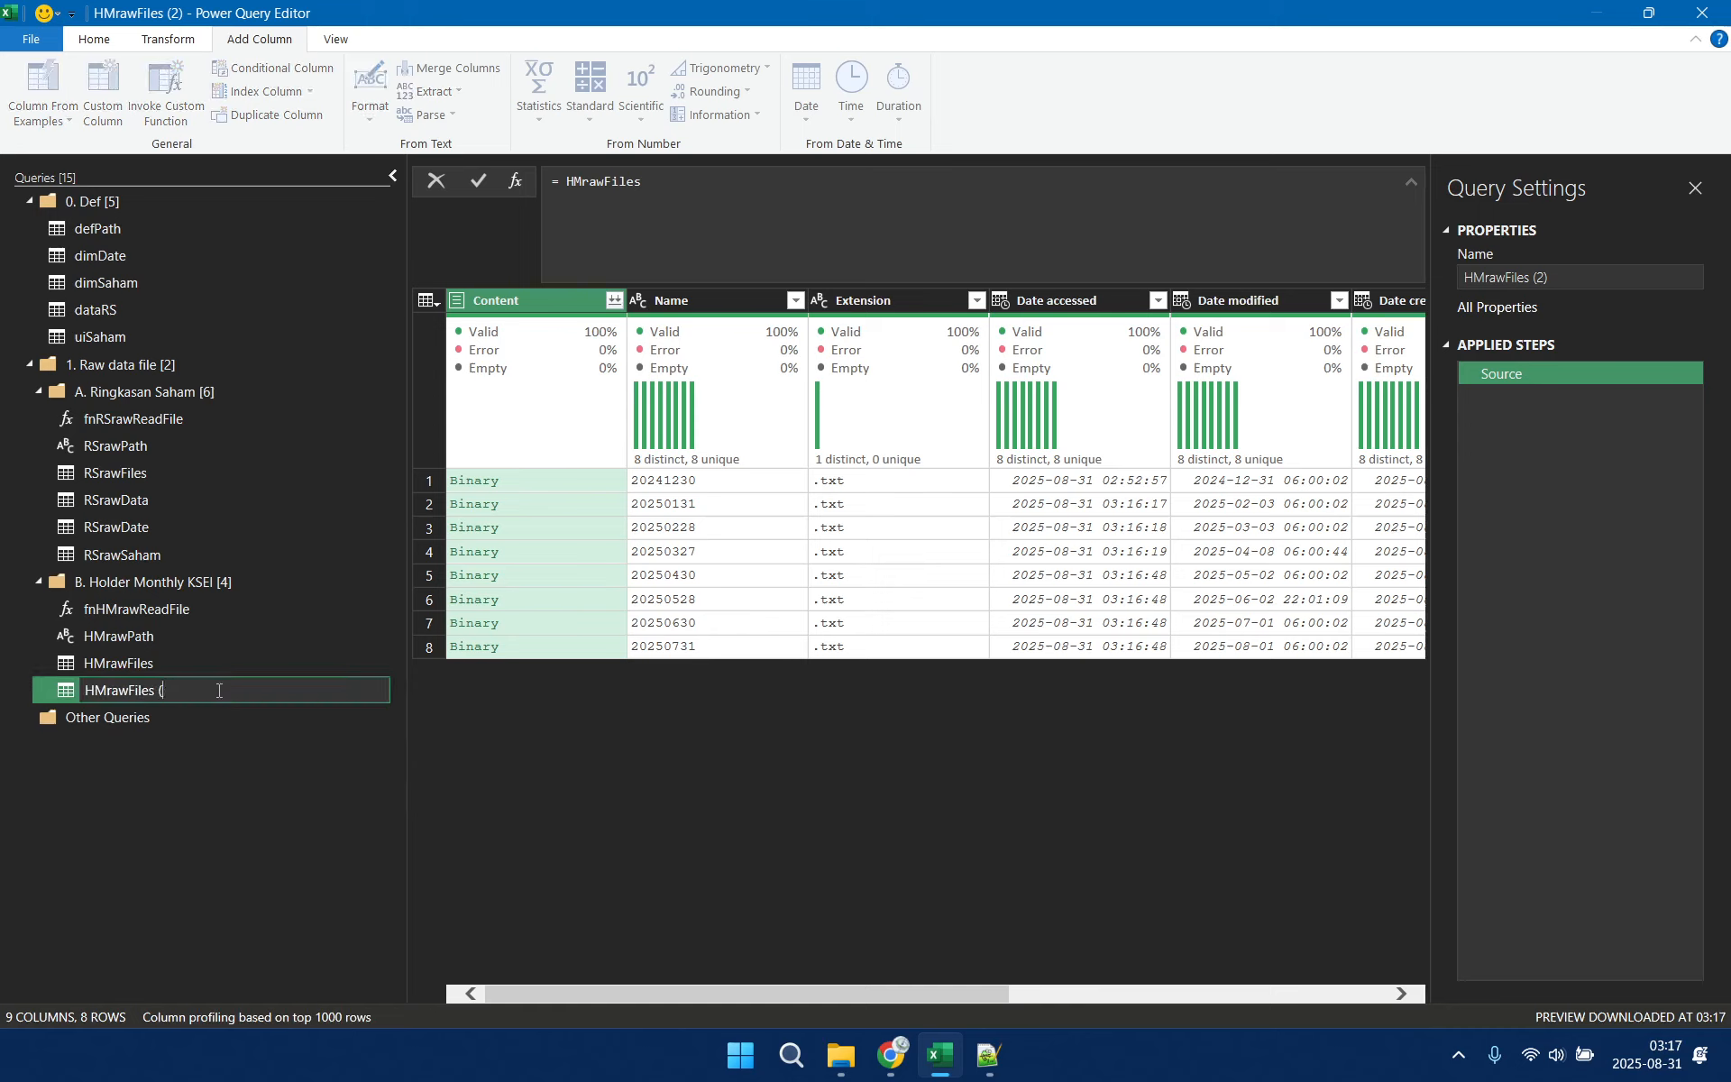
key("BackSpace")
key("BackSpace")
type("Data")
key("Return")
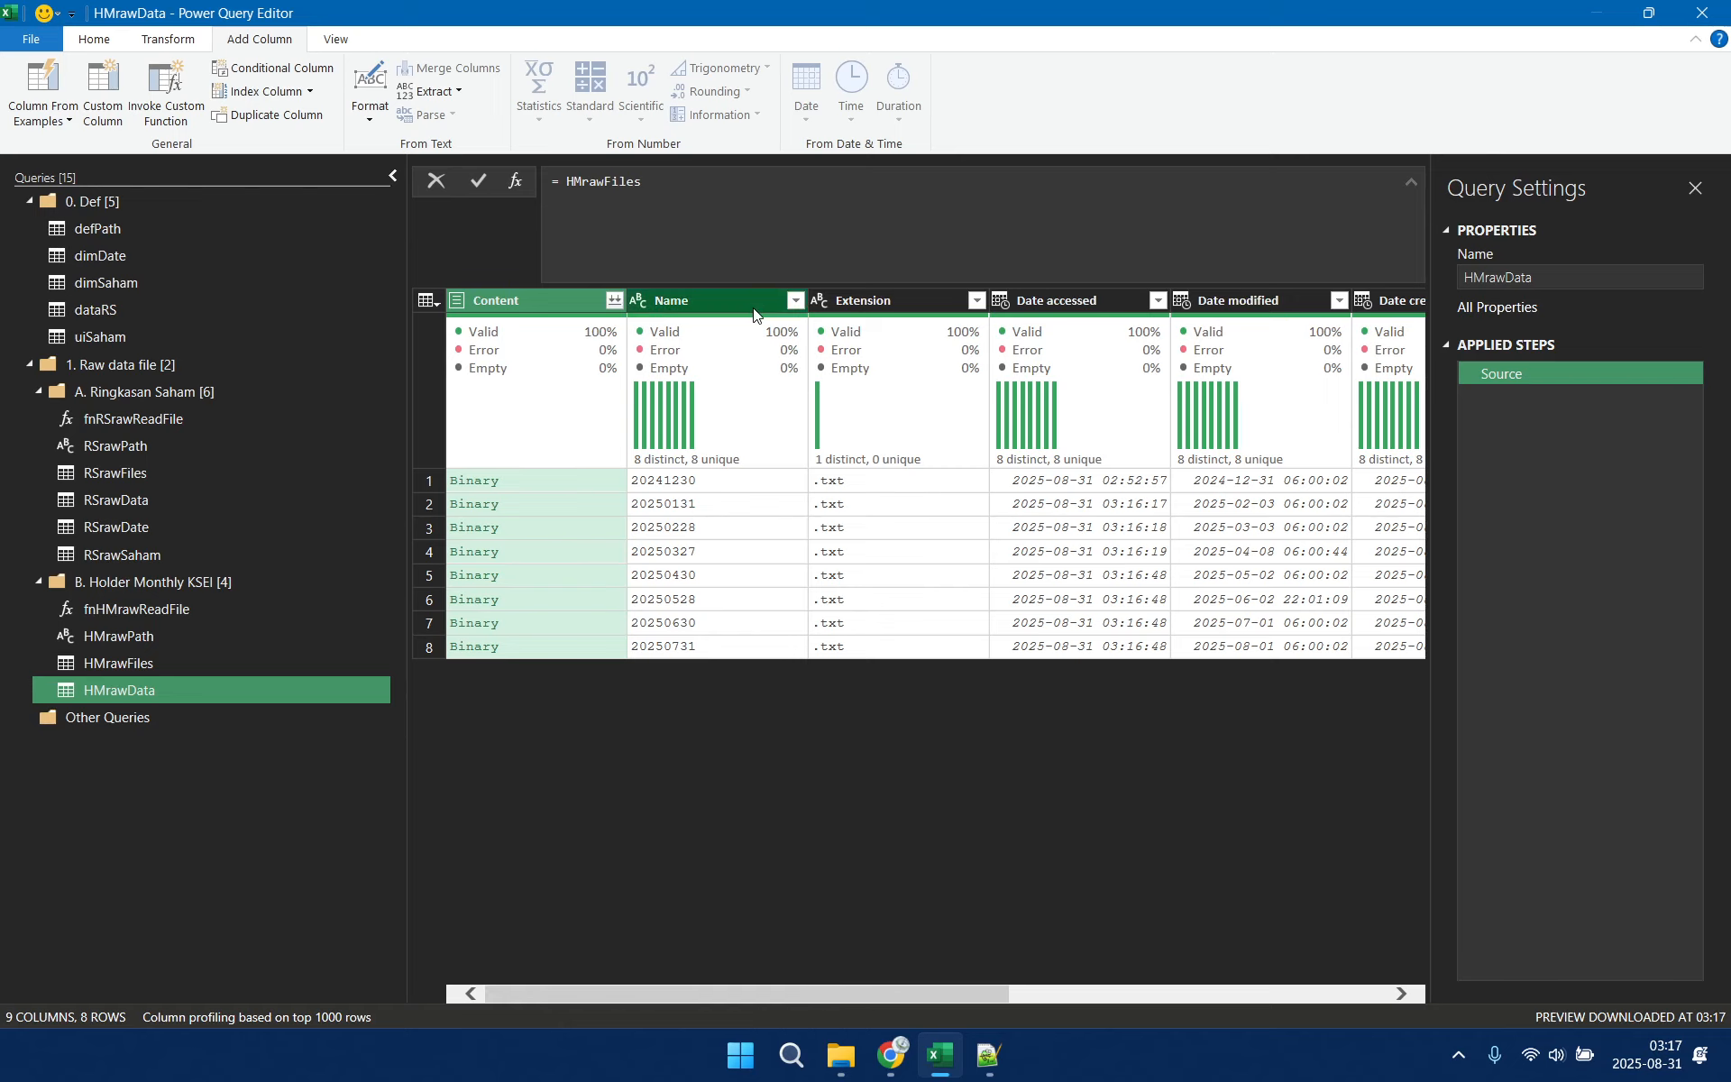
Keep only the Name and Data columns in HMrawData and remove all others
left_click(745, 389)
left_click_drag(901, 983, 1385, 997)
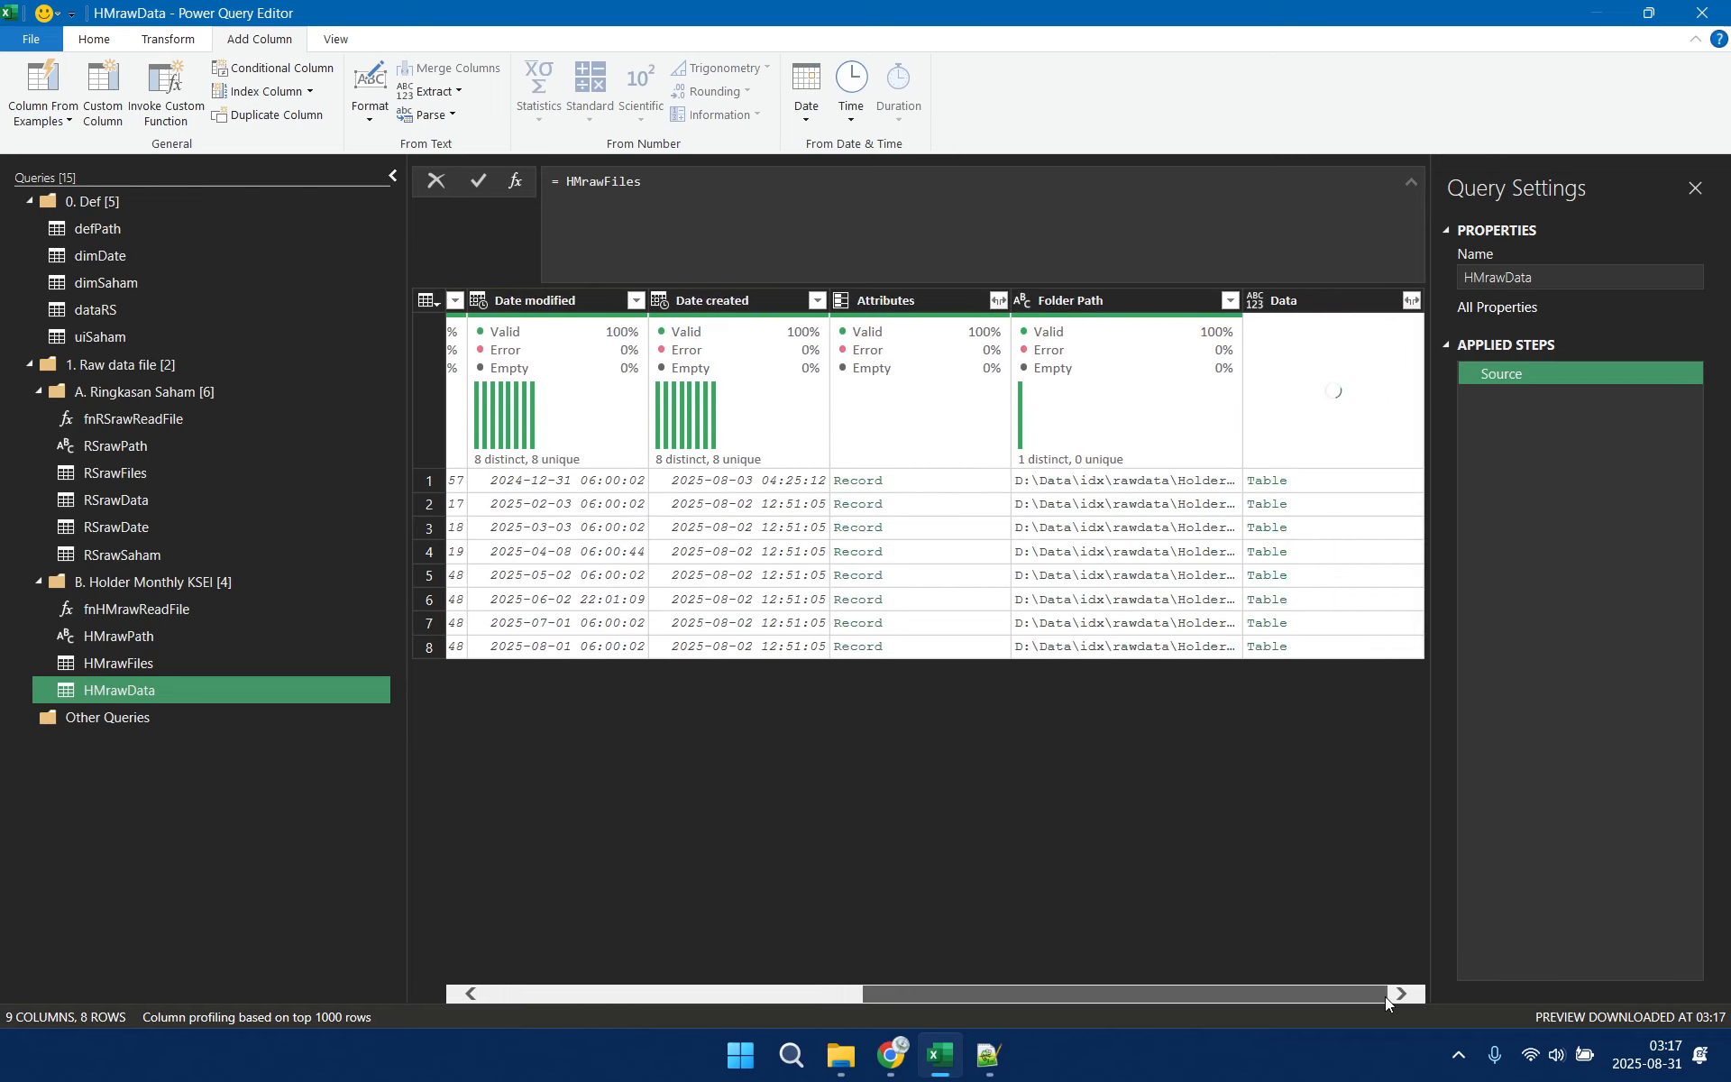
left_click(1349, 295)
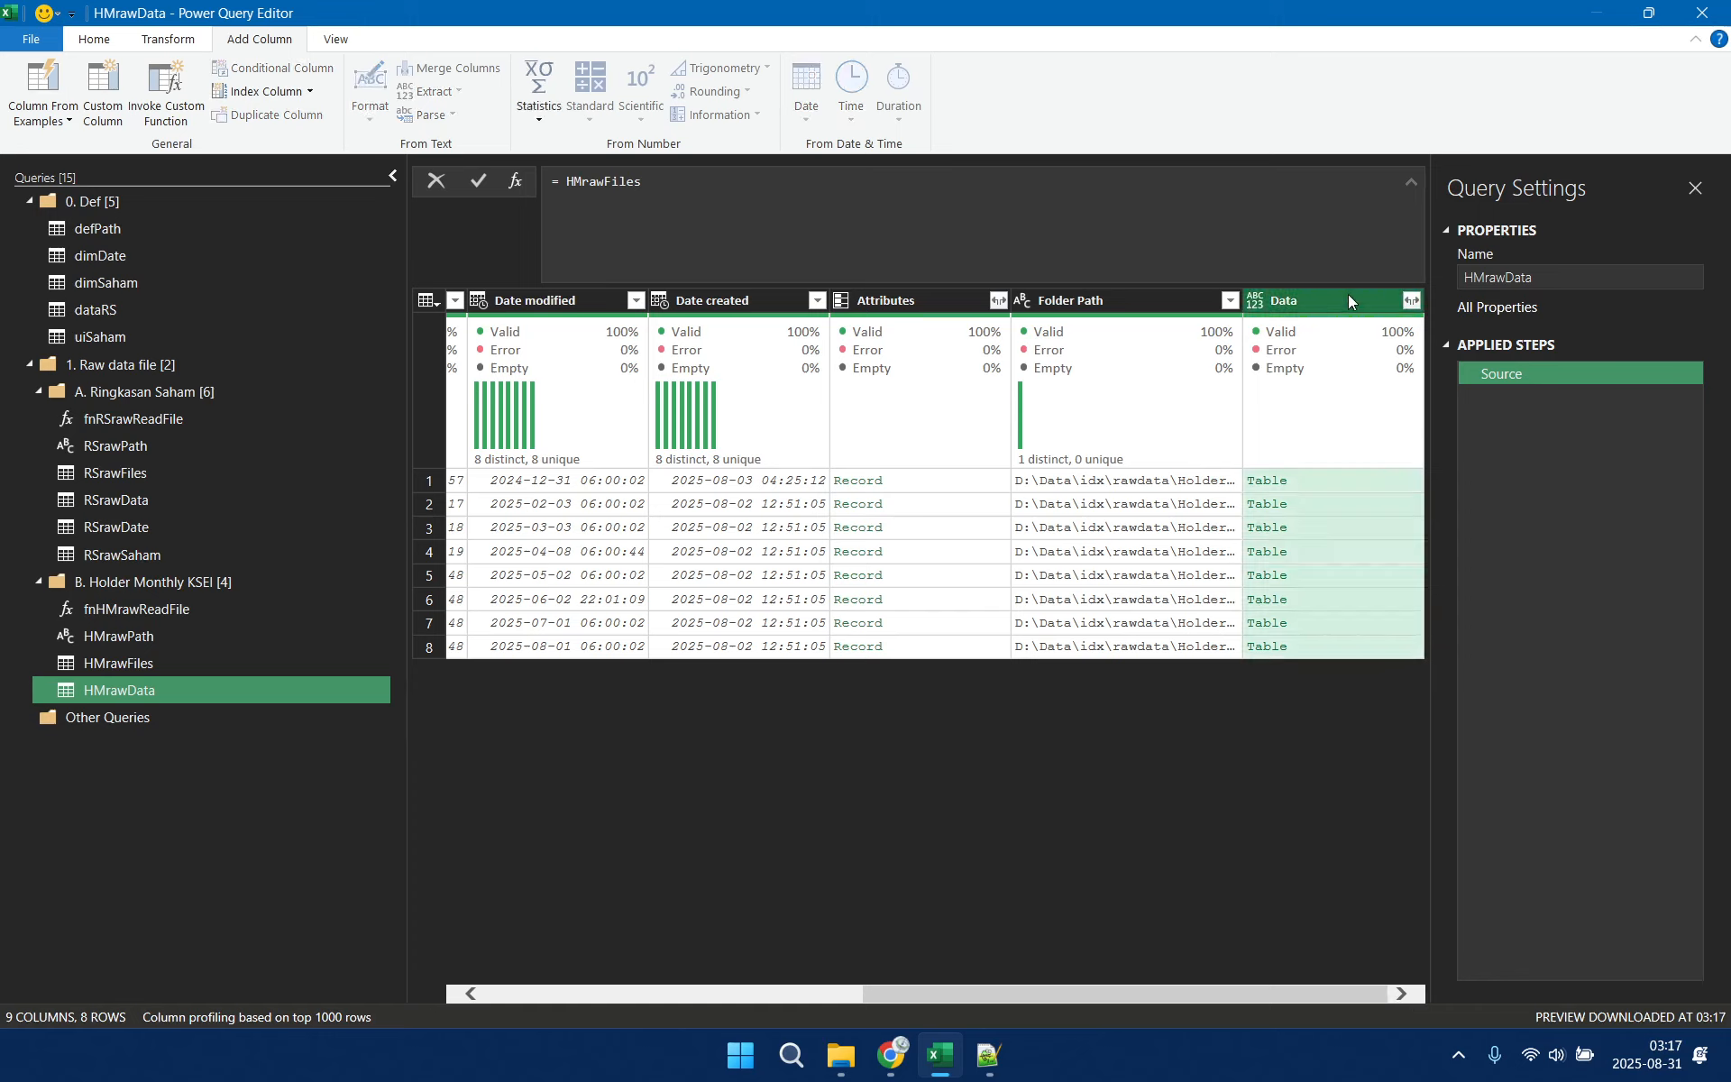
right_click(1349, 294)
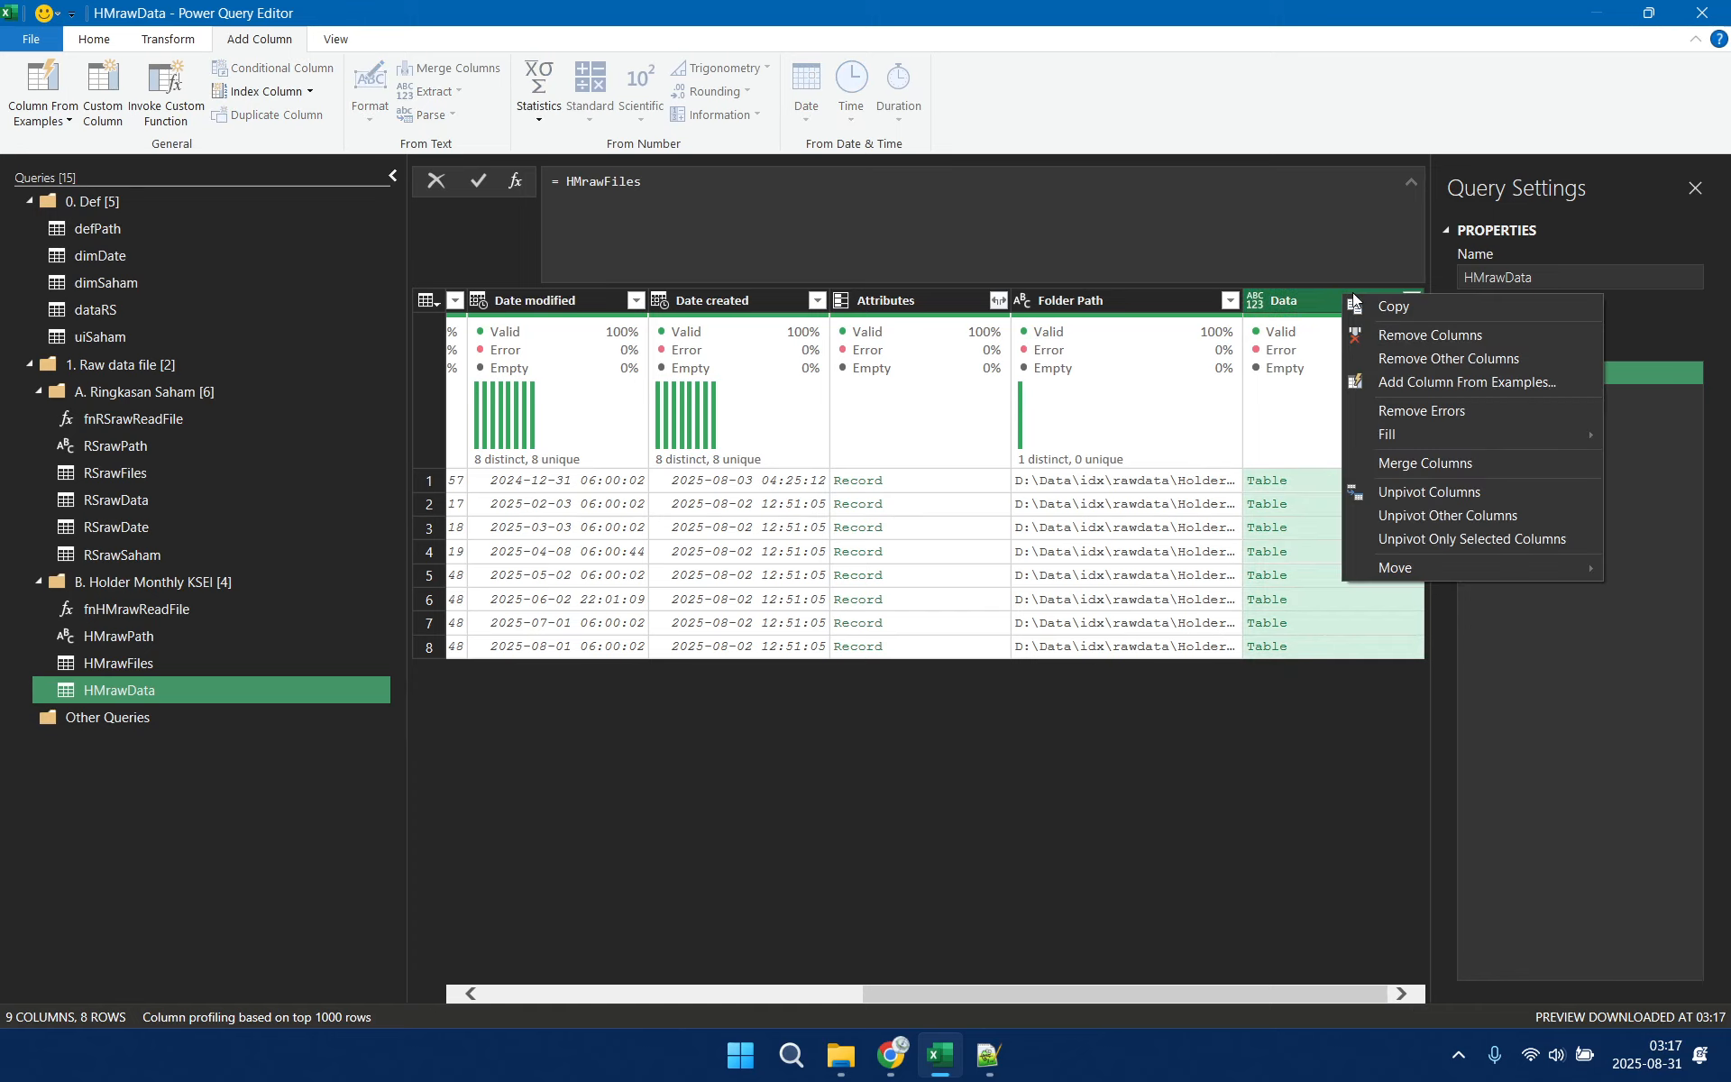
left_click(1461, 356)
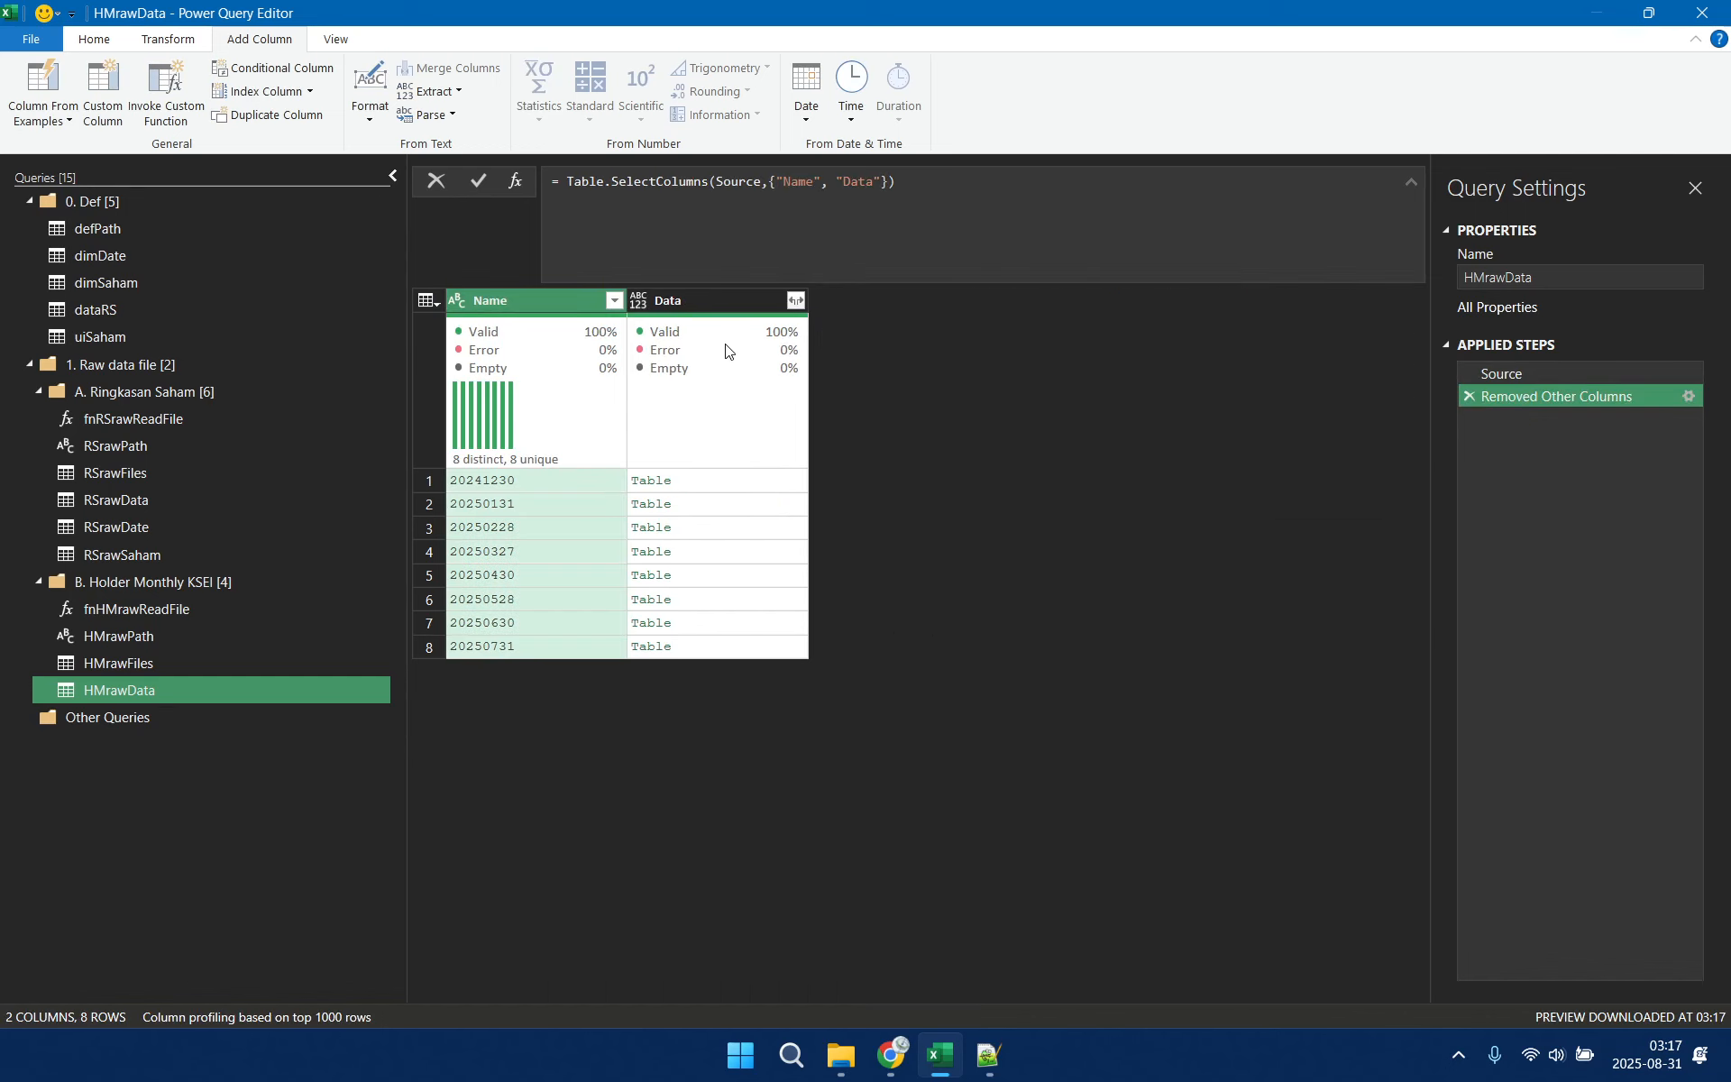
Load the complete field list and expand all fields of the Data column without the original column name as prefix
left_click(797, 300)
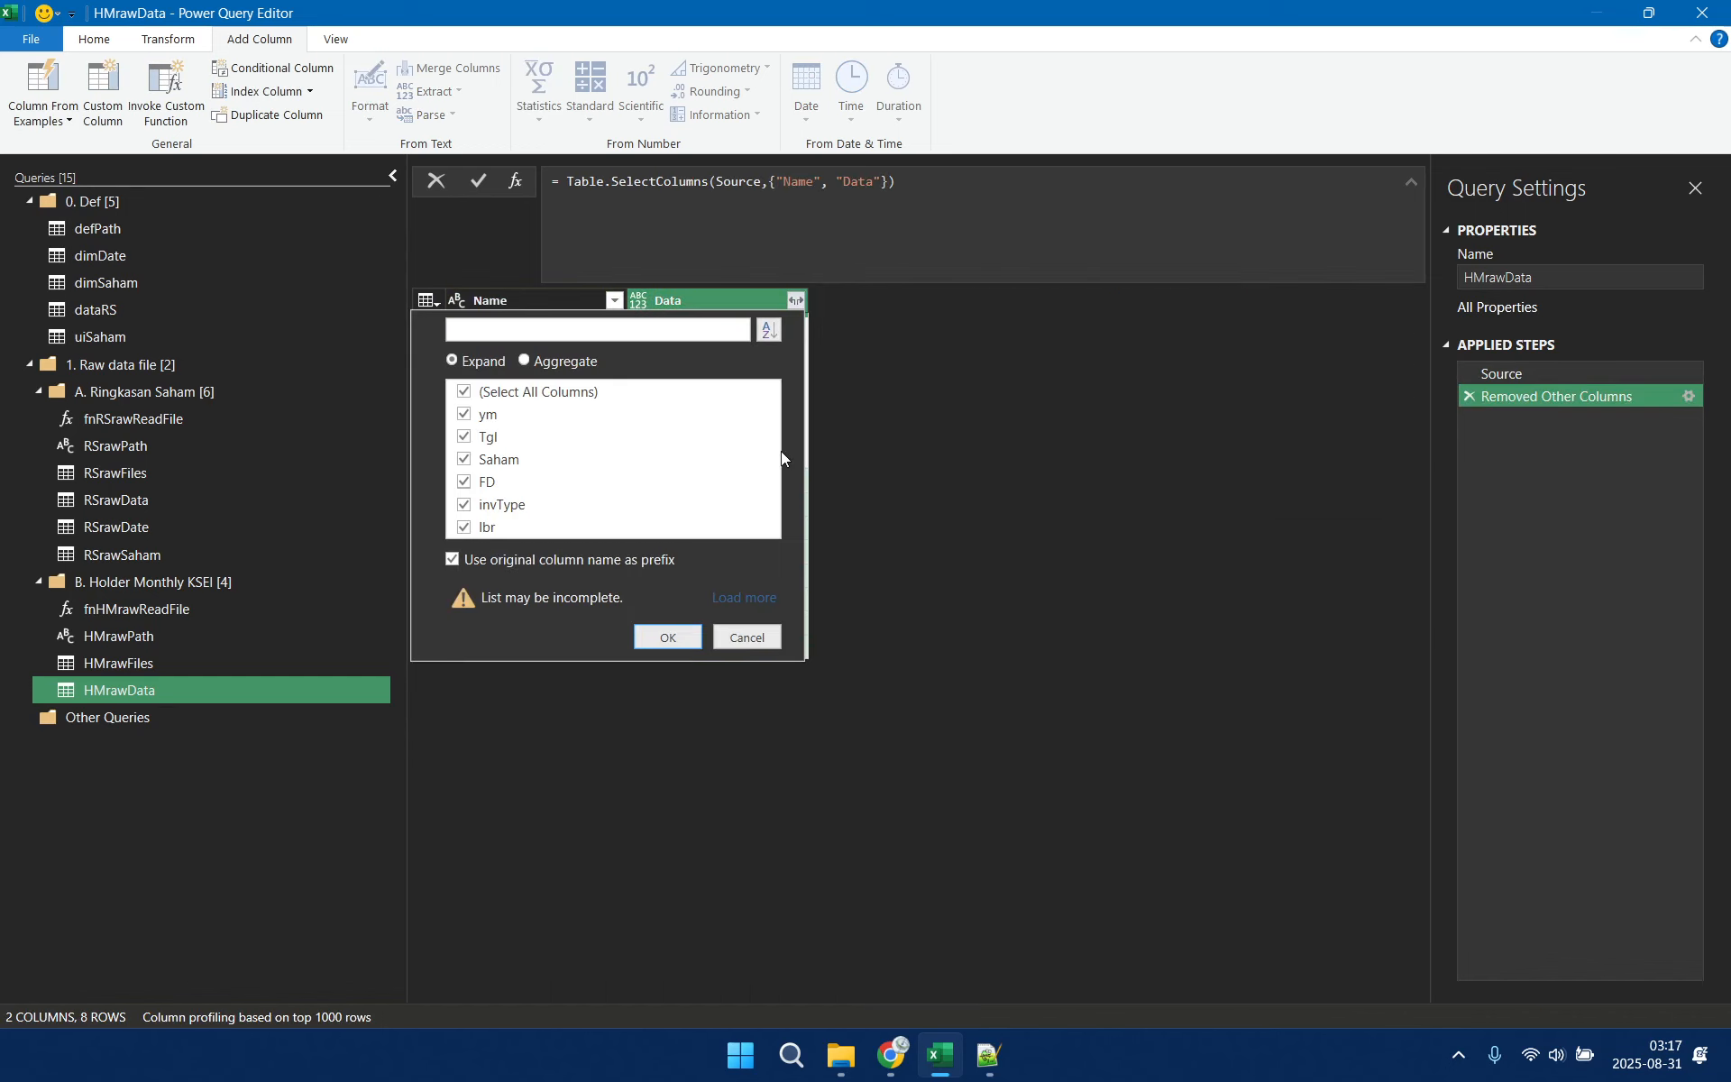
left_click(472, 559)
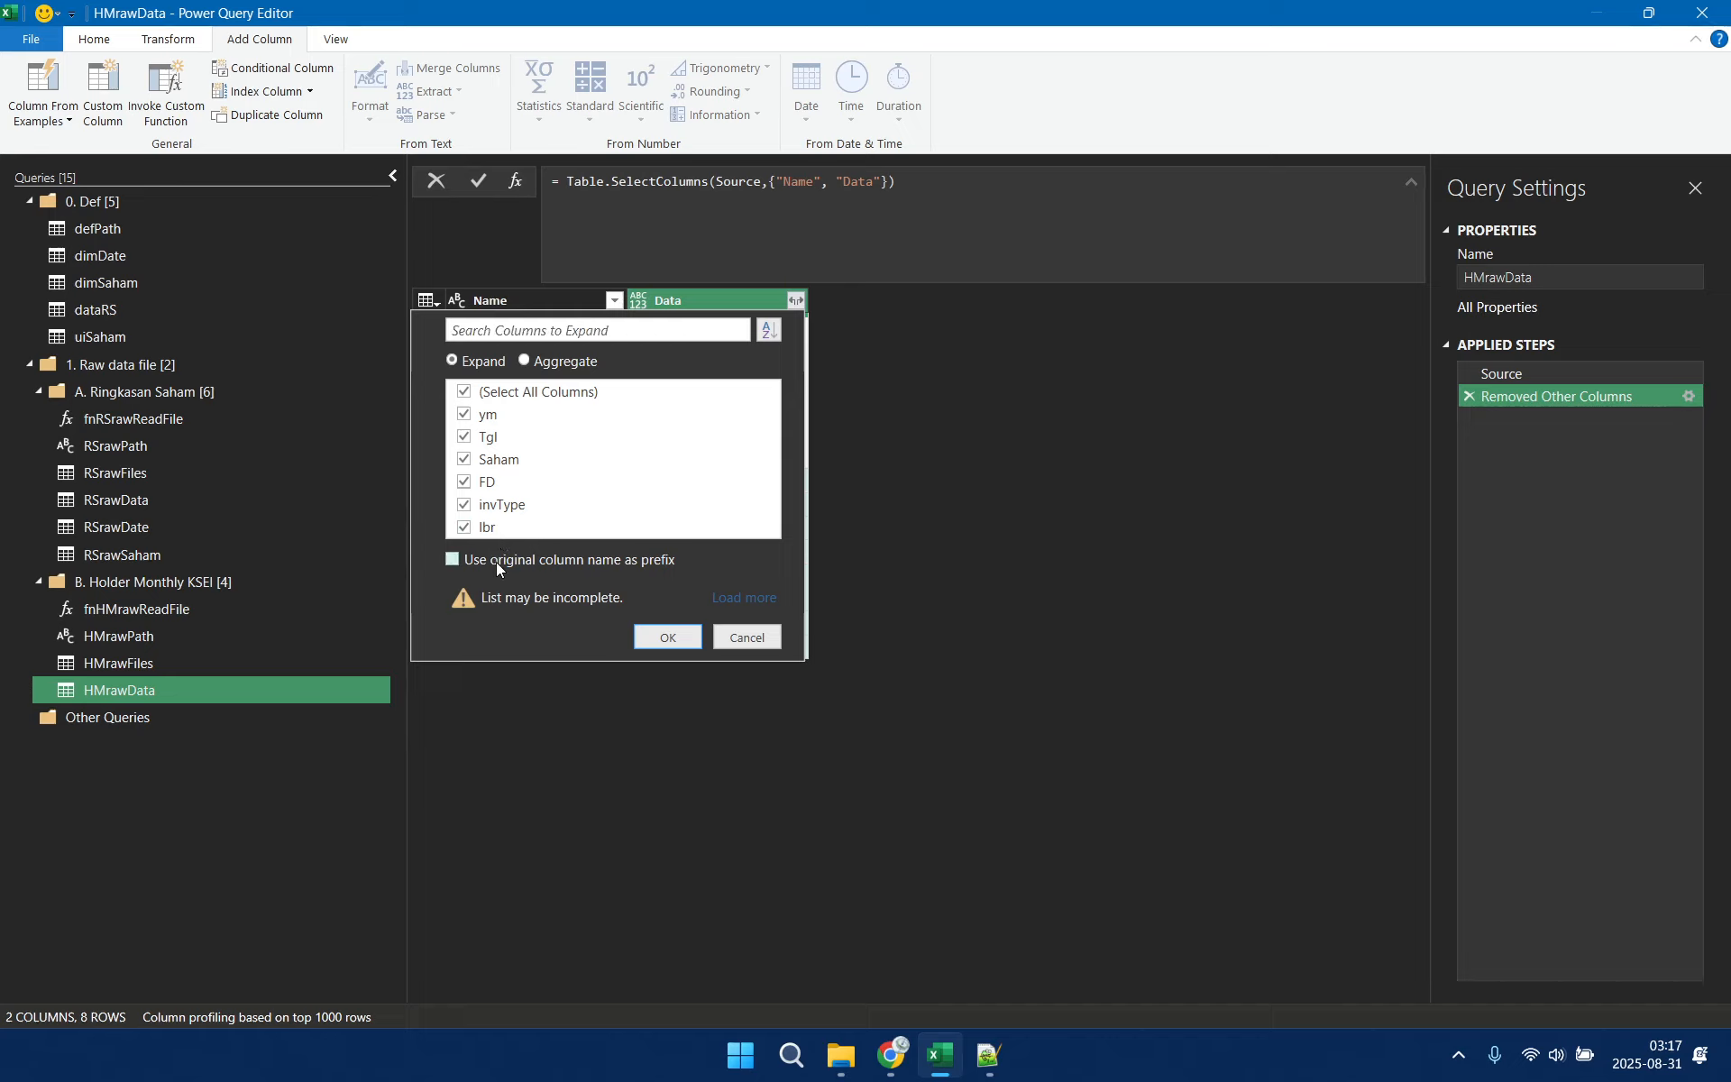
left_click(740, 598)
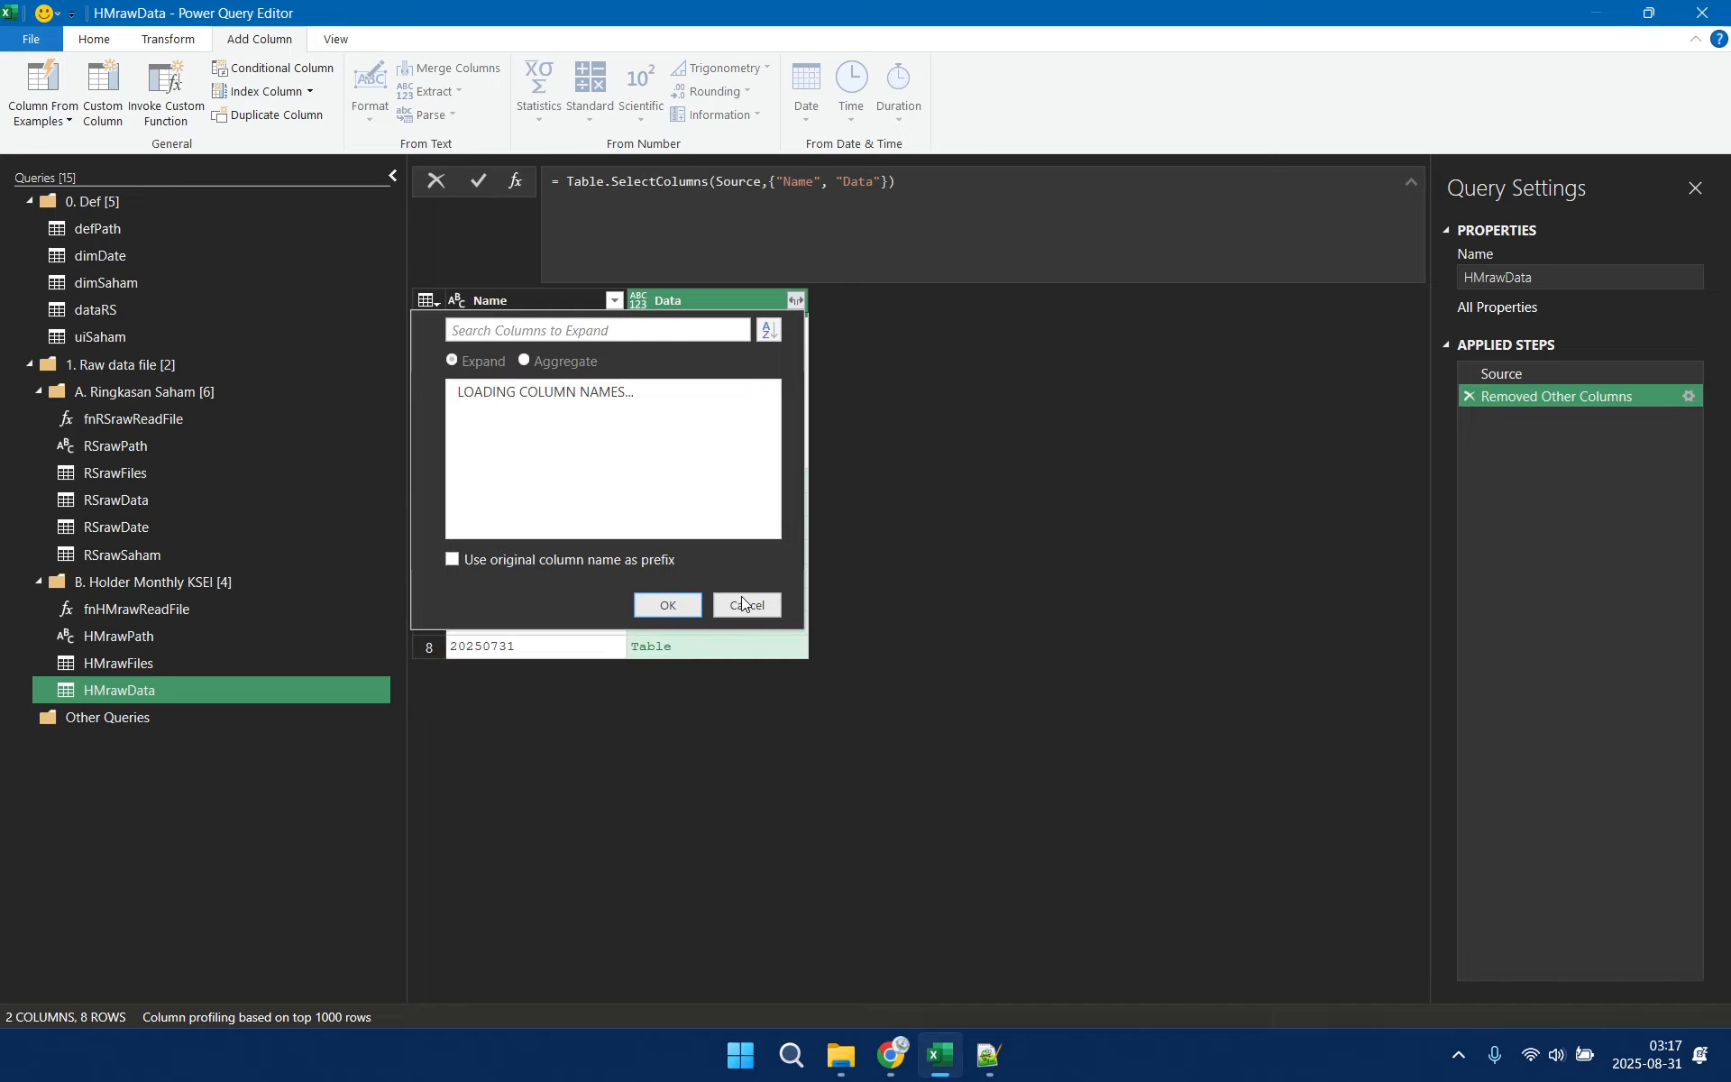
left_click(665, 605)
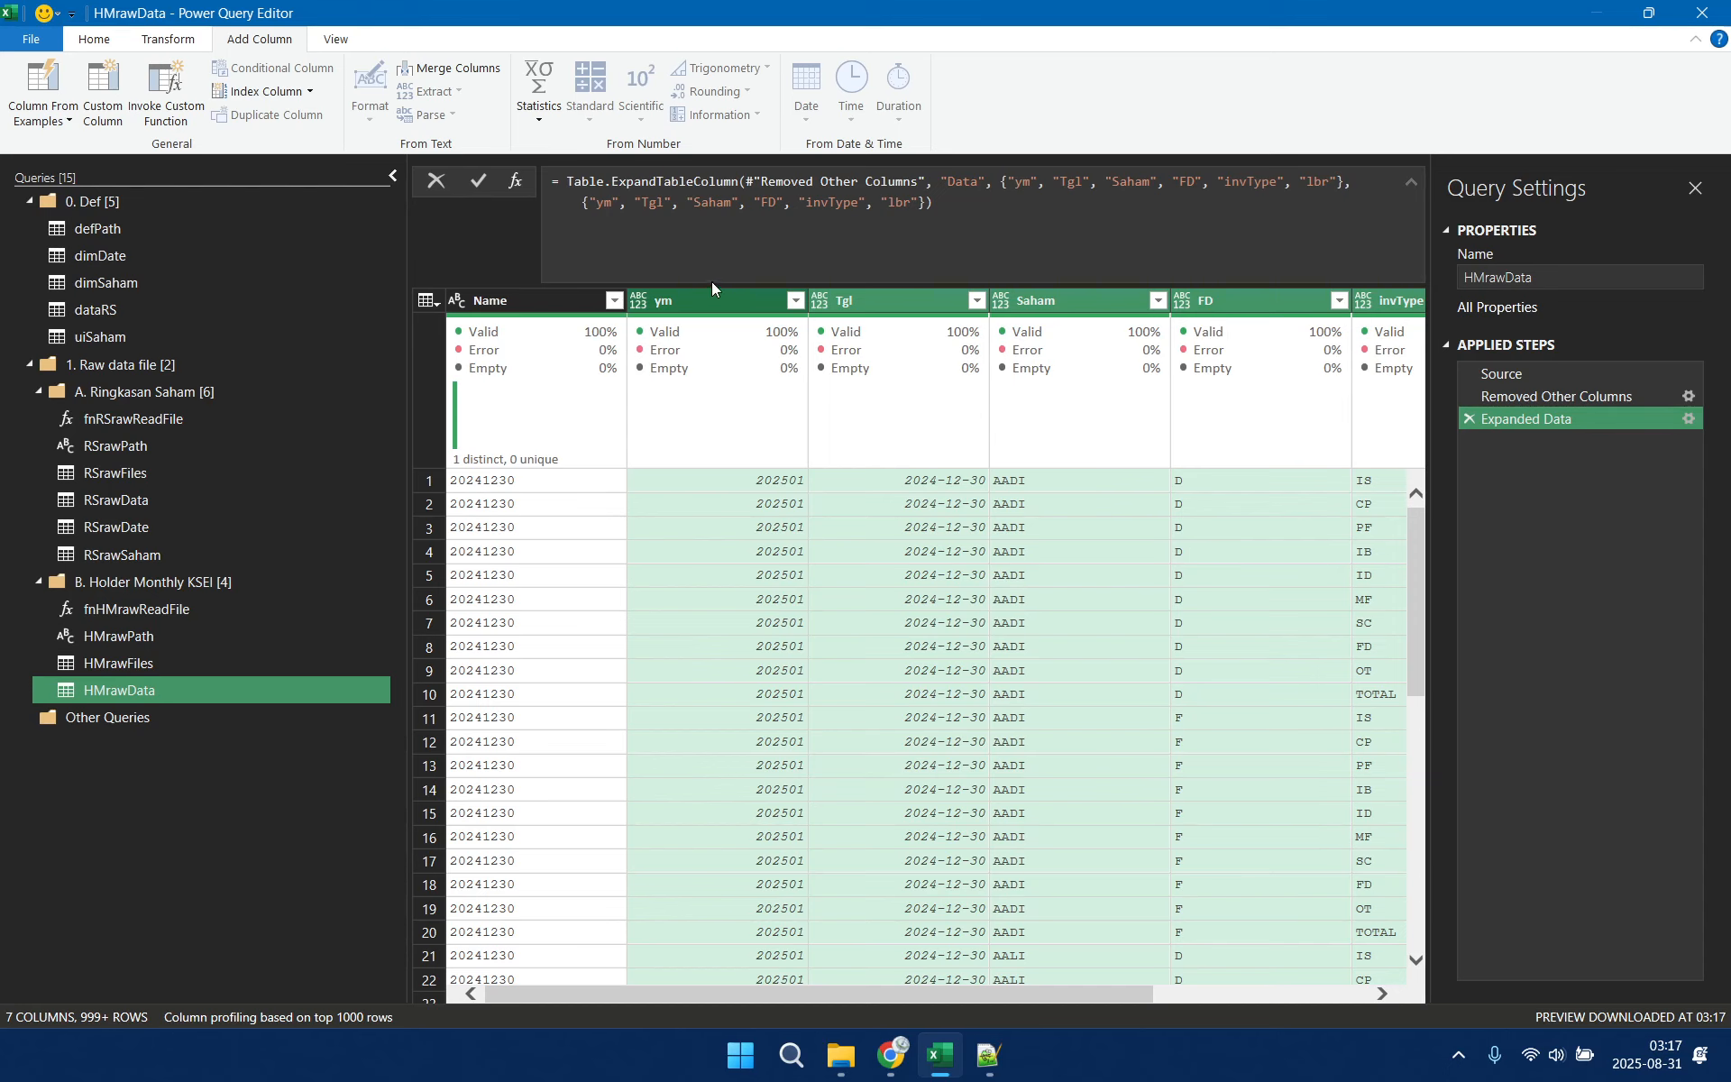
Set the data type of the ym column to Whole Number and of the Tgl column to Date in HMrawData
left_click(696, 307)
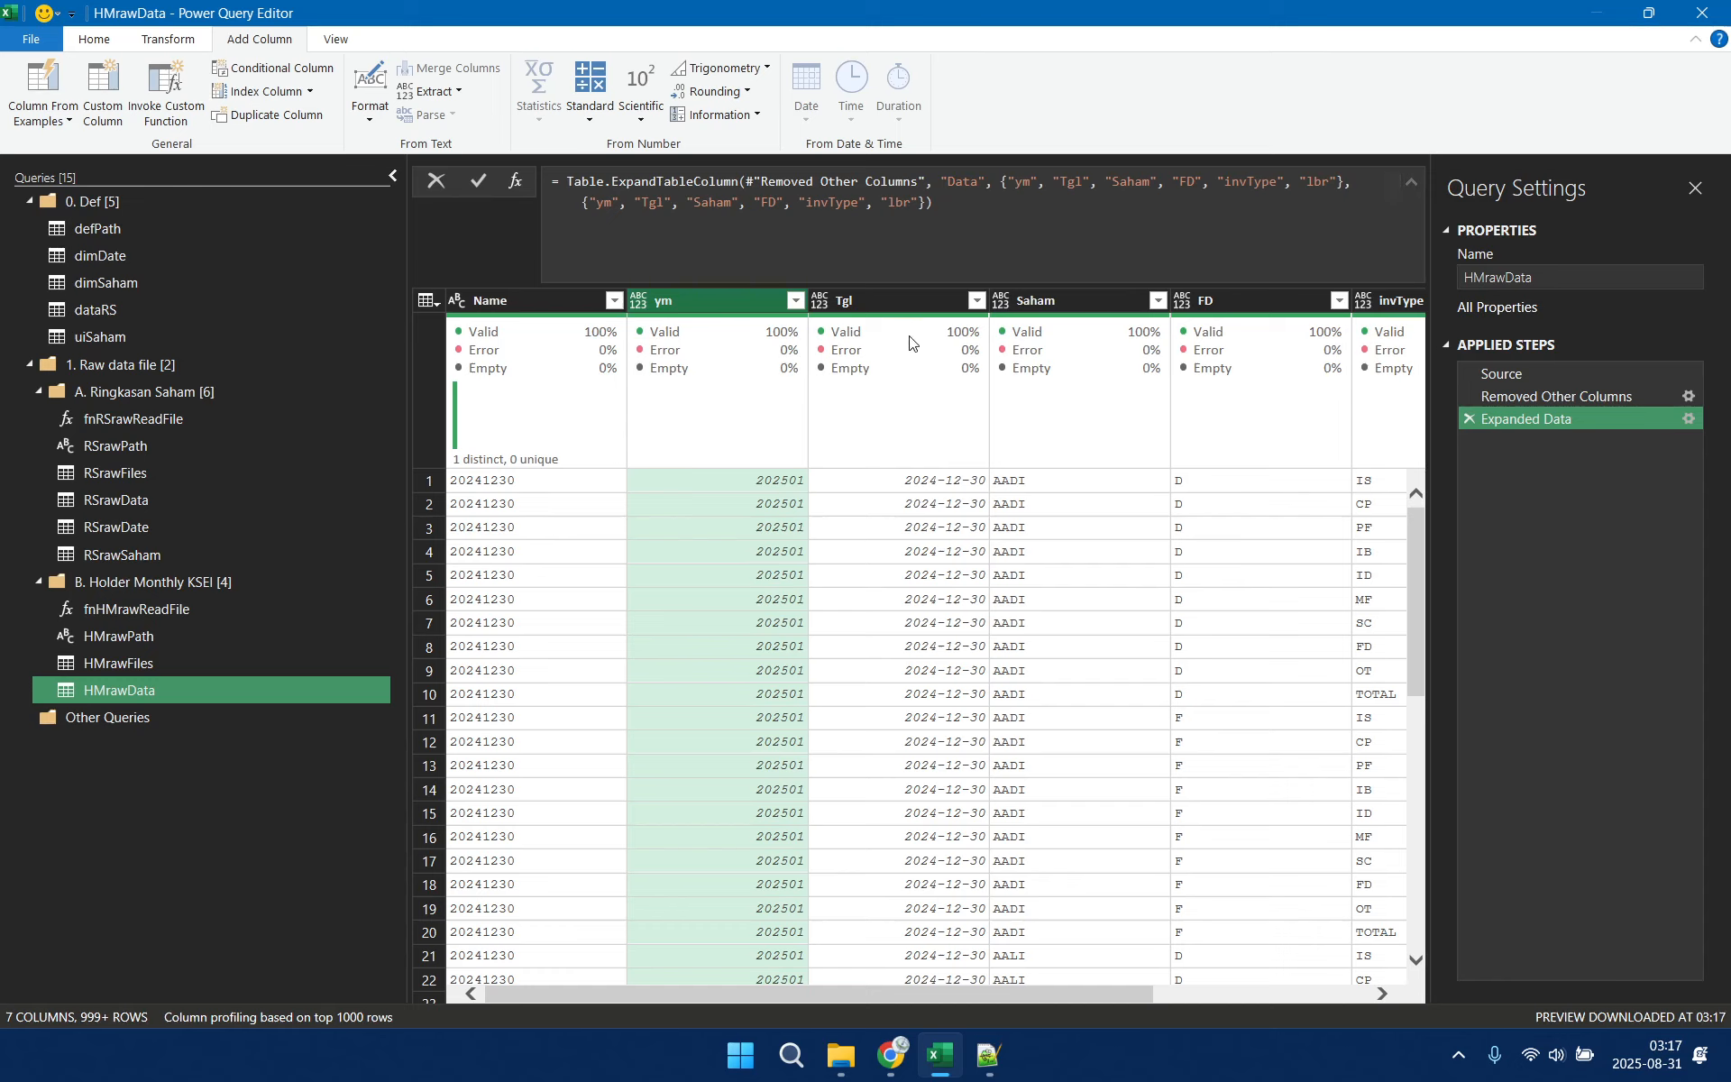
left_click(147, 42)
left_click(98, 42)
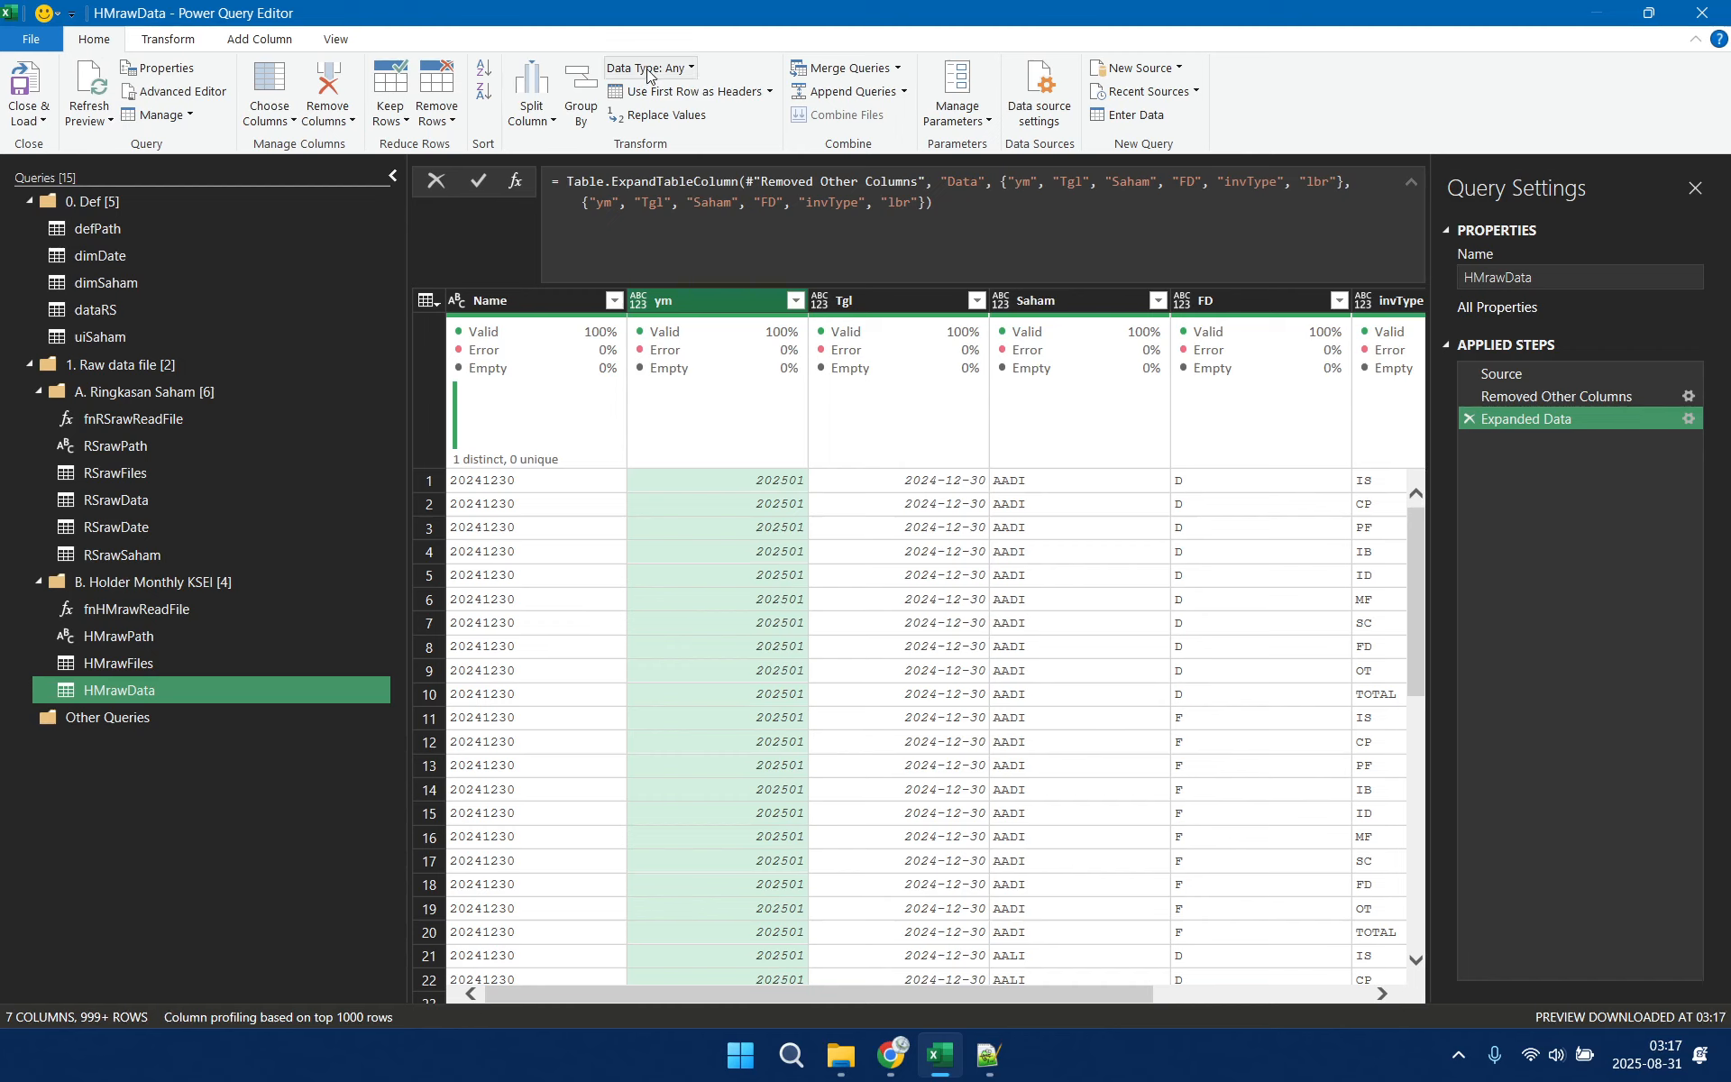
left_click(676, 68)
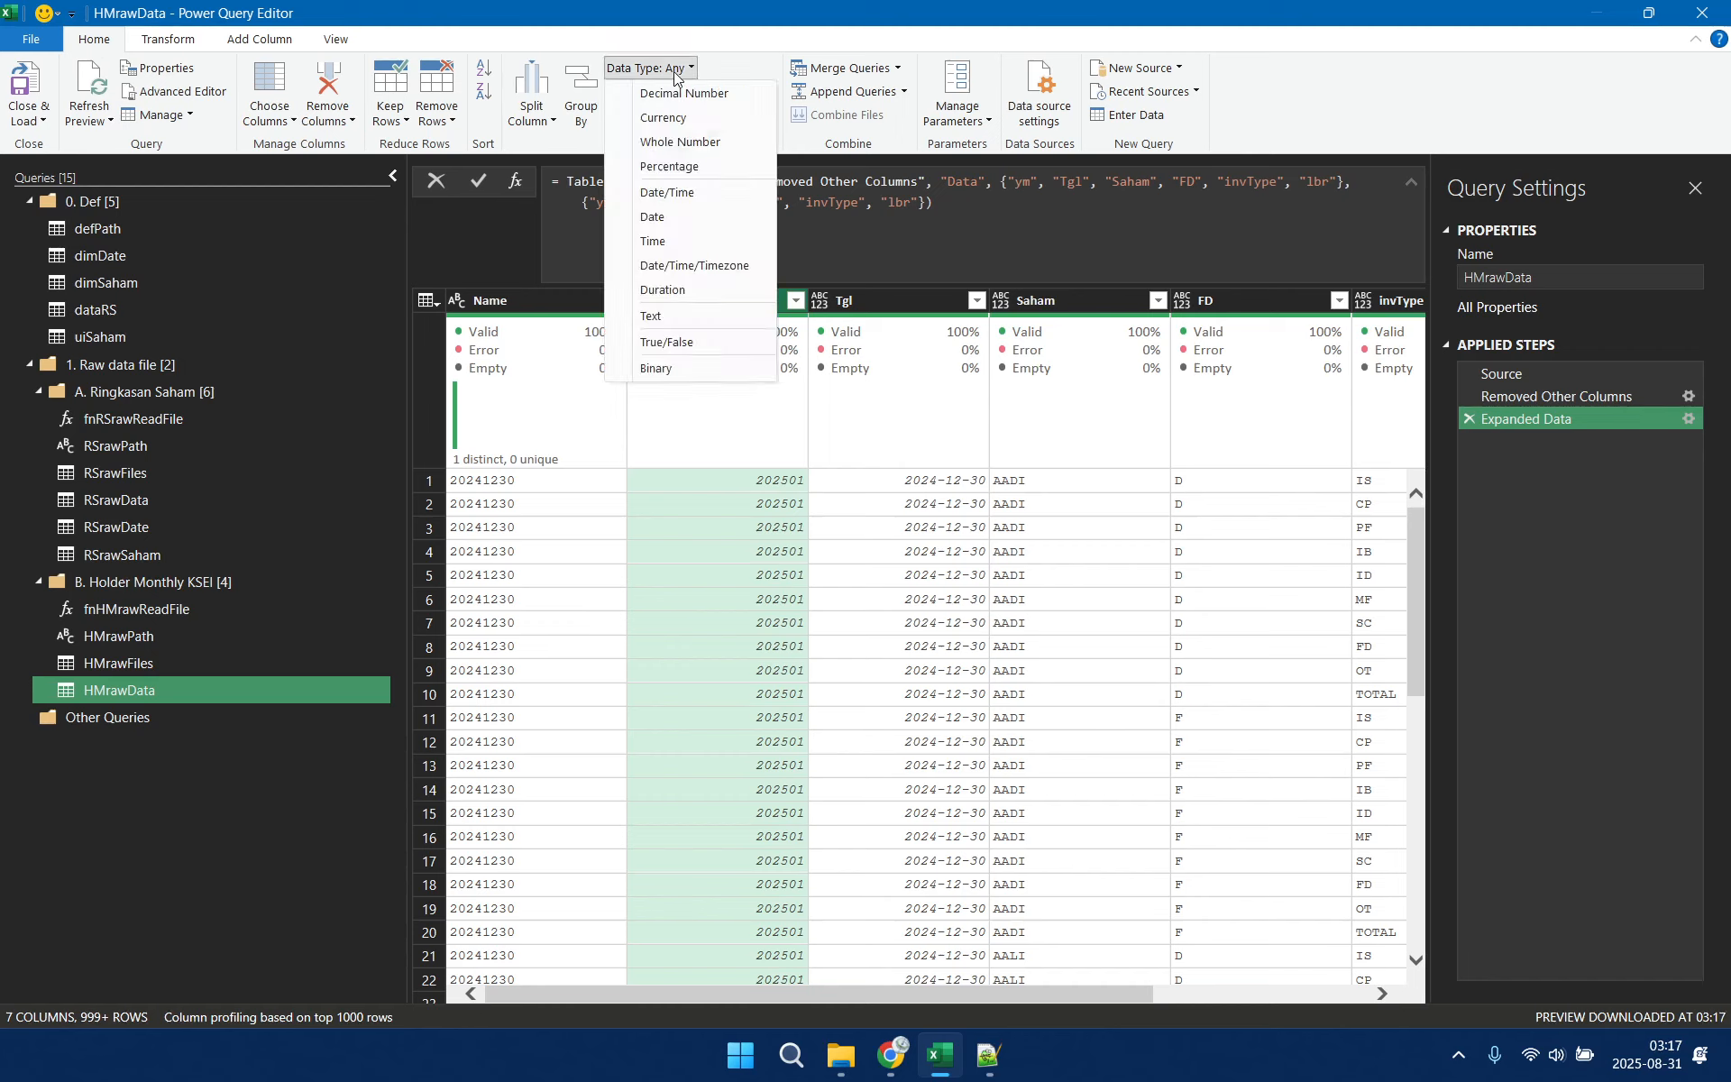
left_click(691, 146)
key("Right")
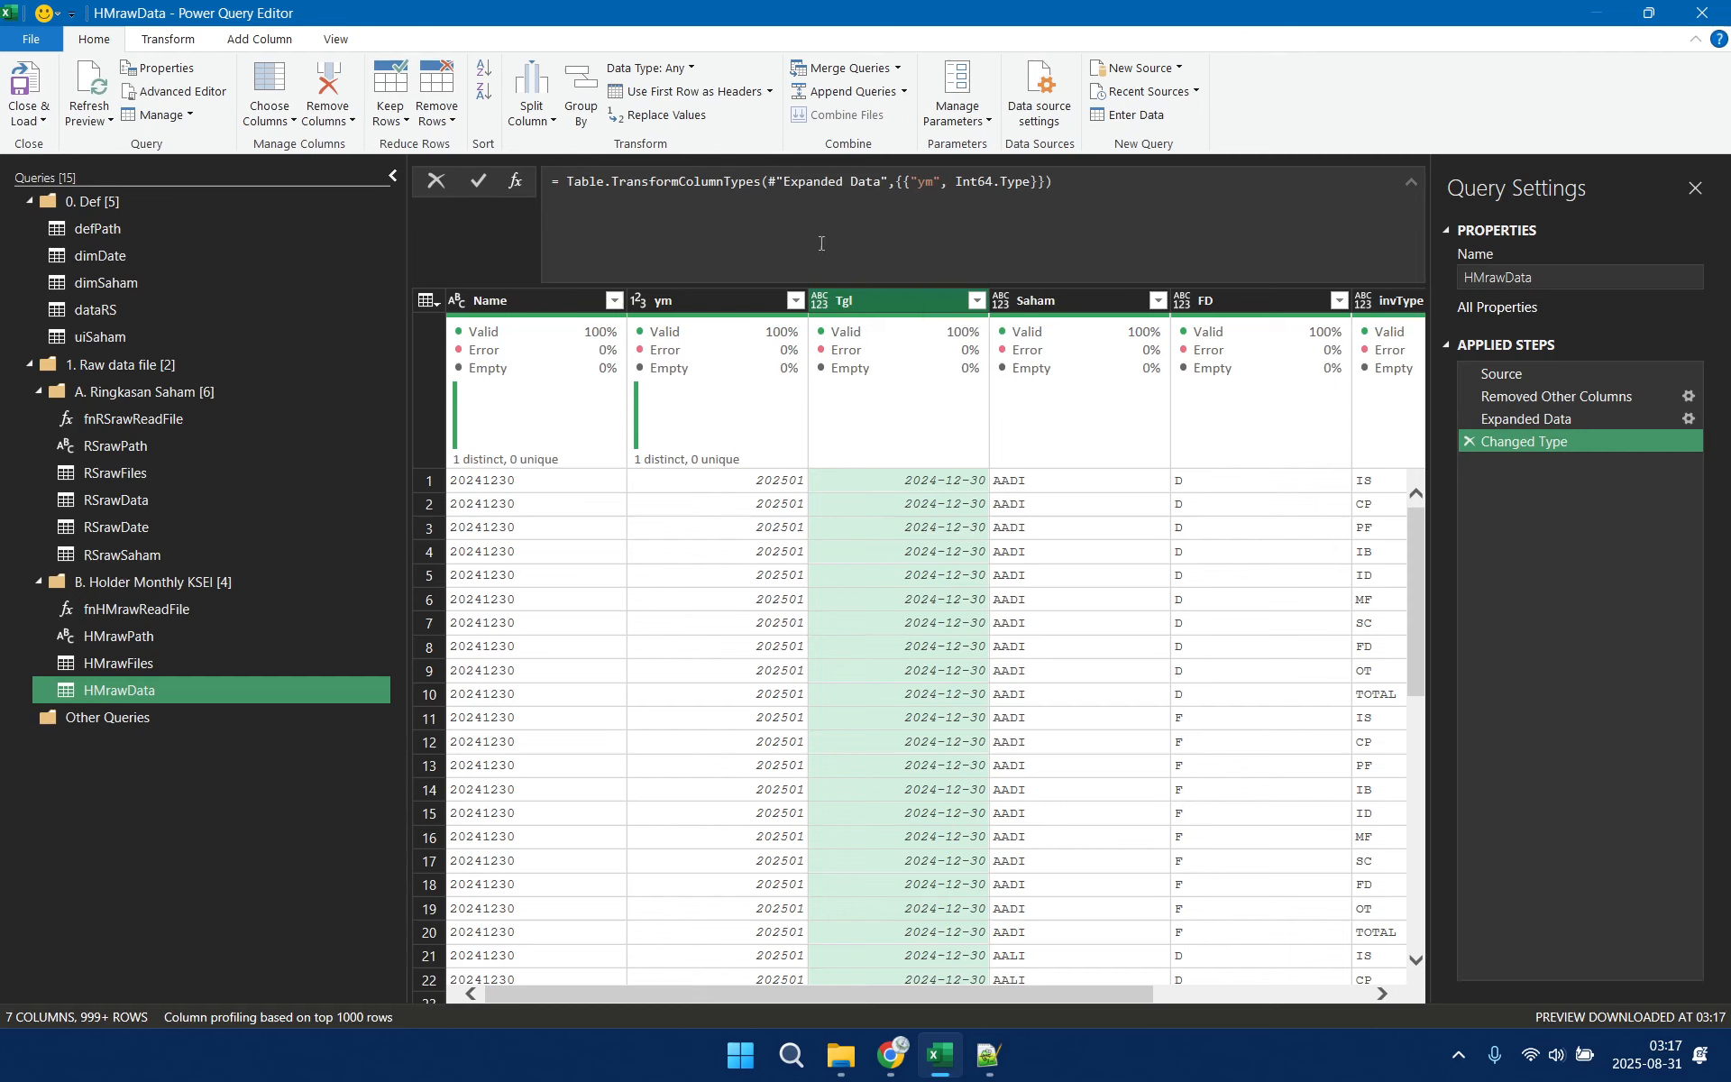
left_click(658, 67)
left_click(705, 223)
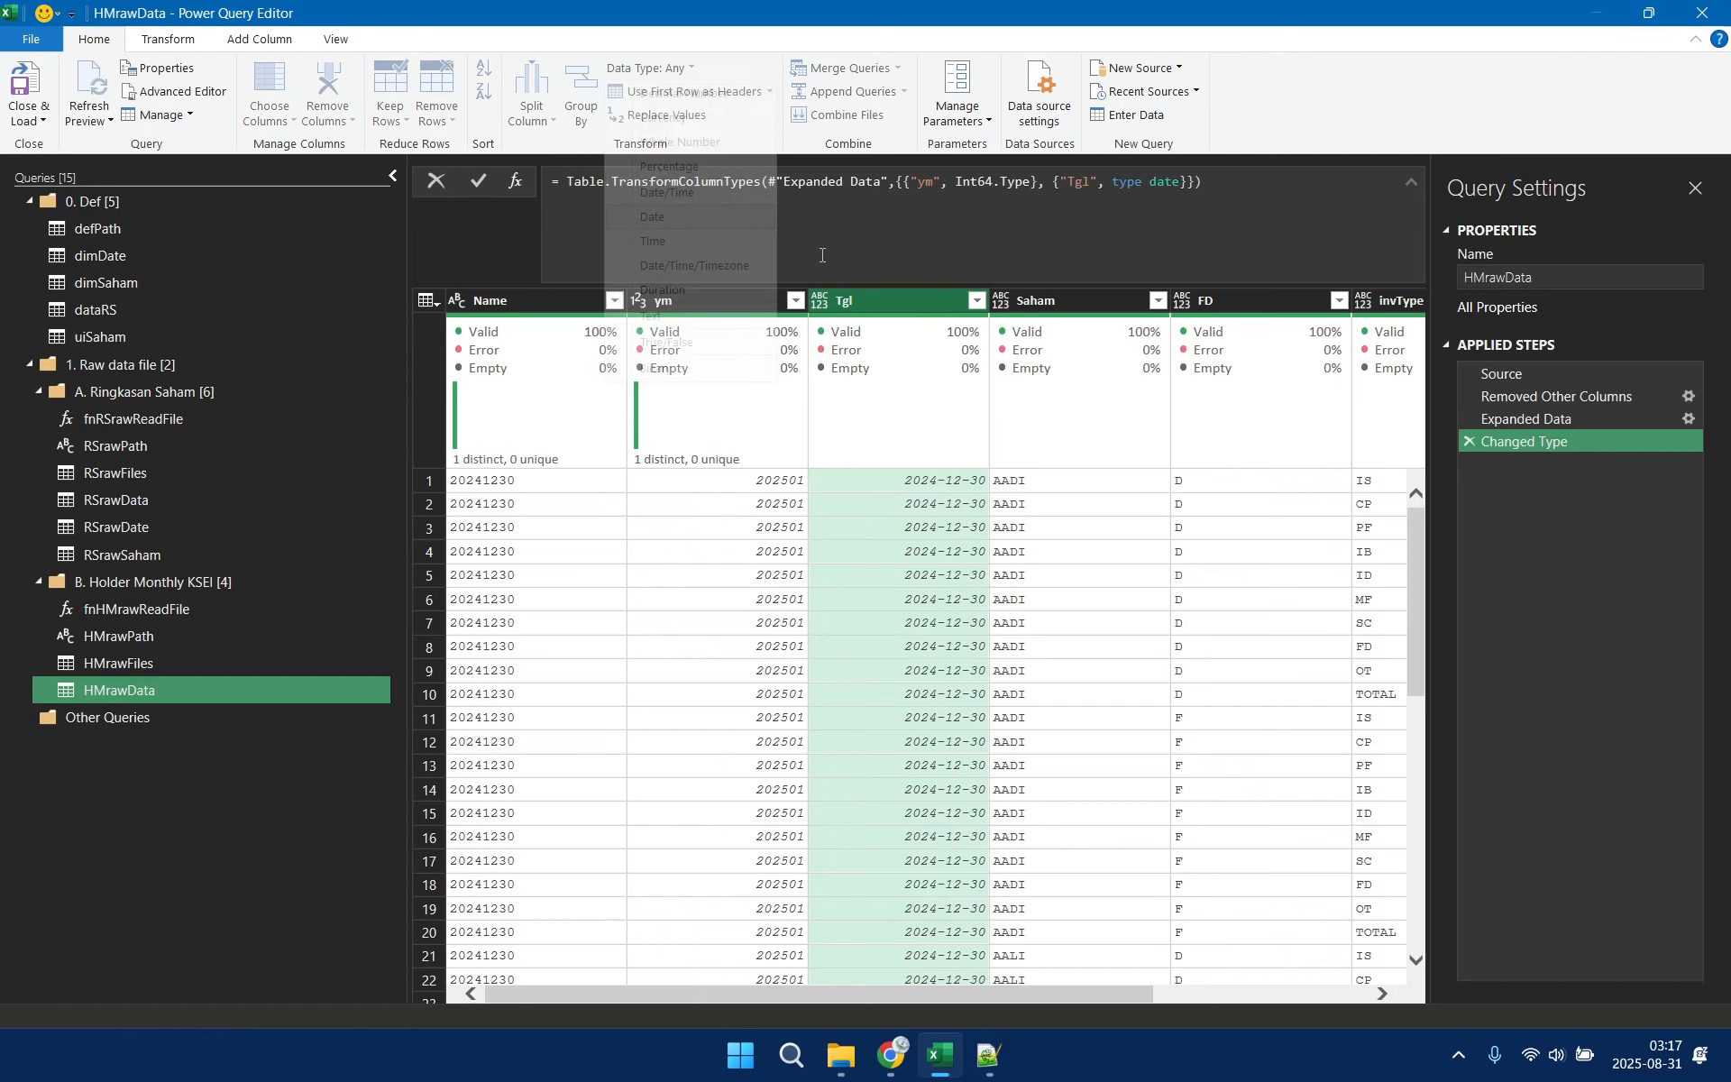
Set the Saham, FD and invType columns of HMrawData to Text and the lbr column to Whole Number
left_click(1089, 301)
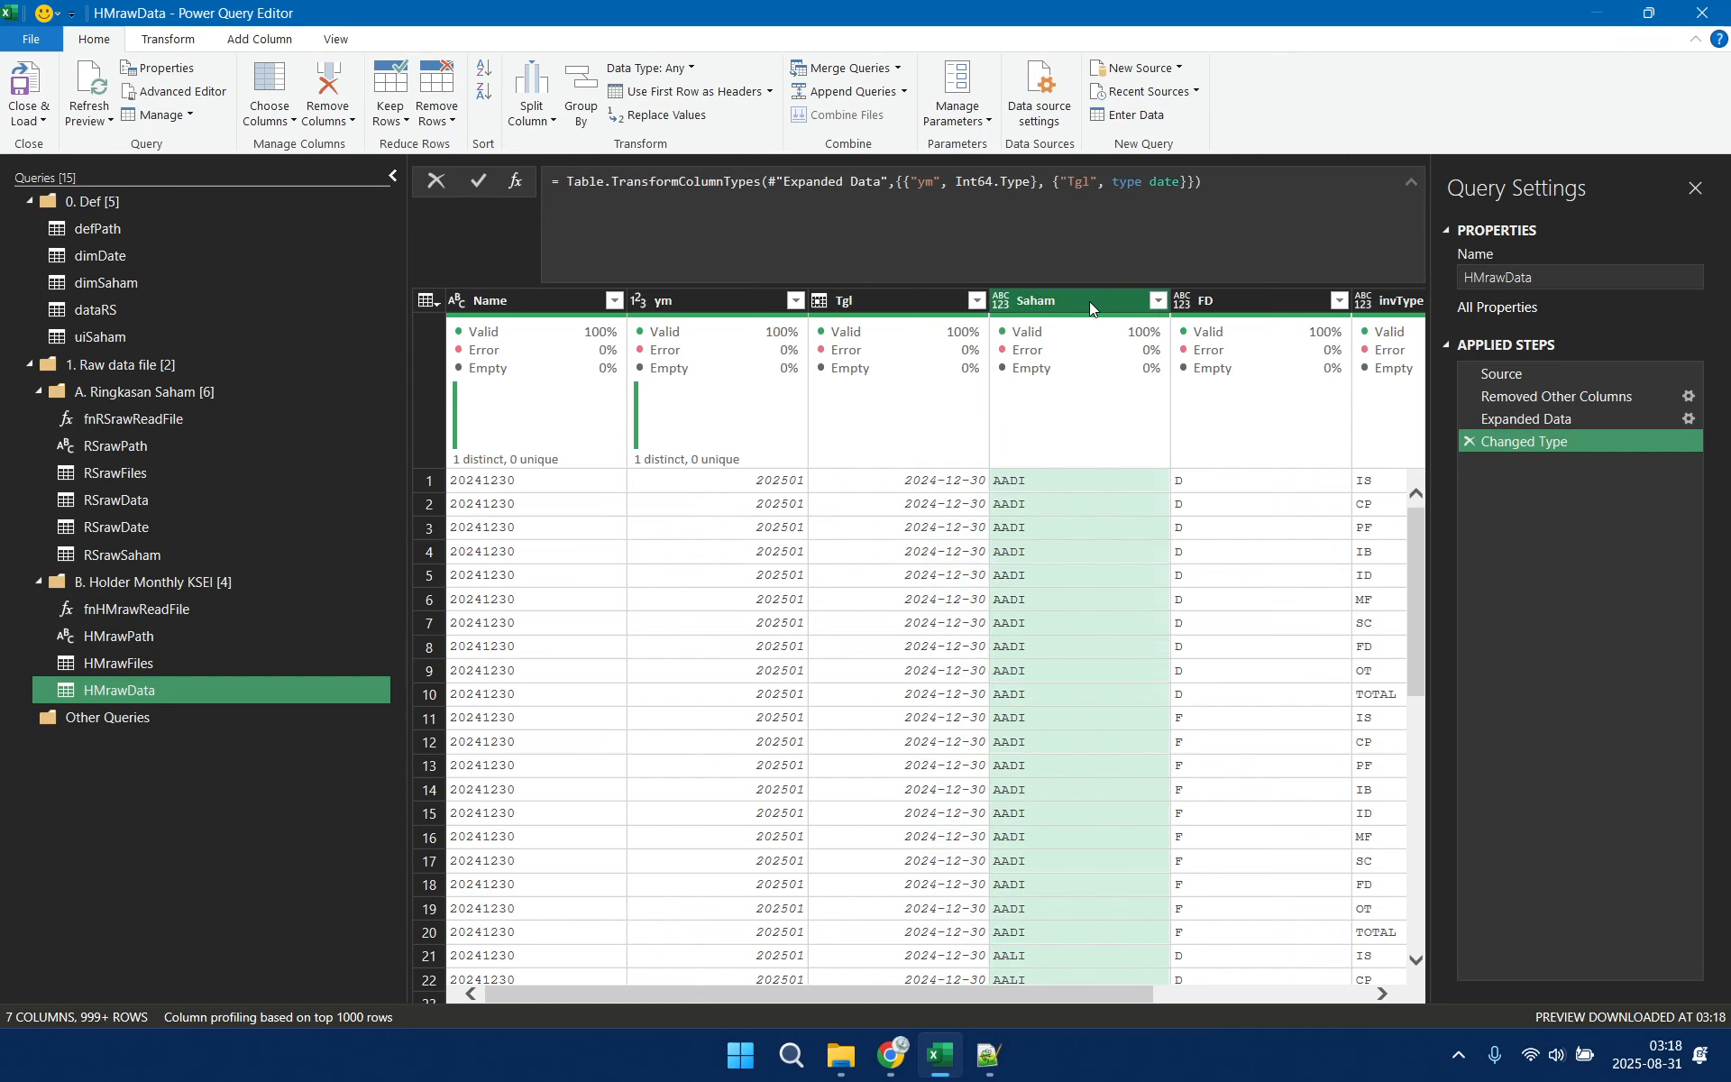
left_click(1390, 307, "shift")
left_click(649, 67)
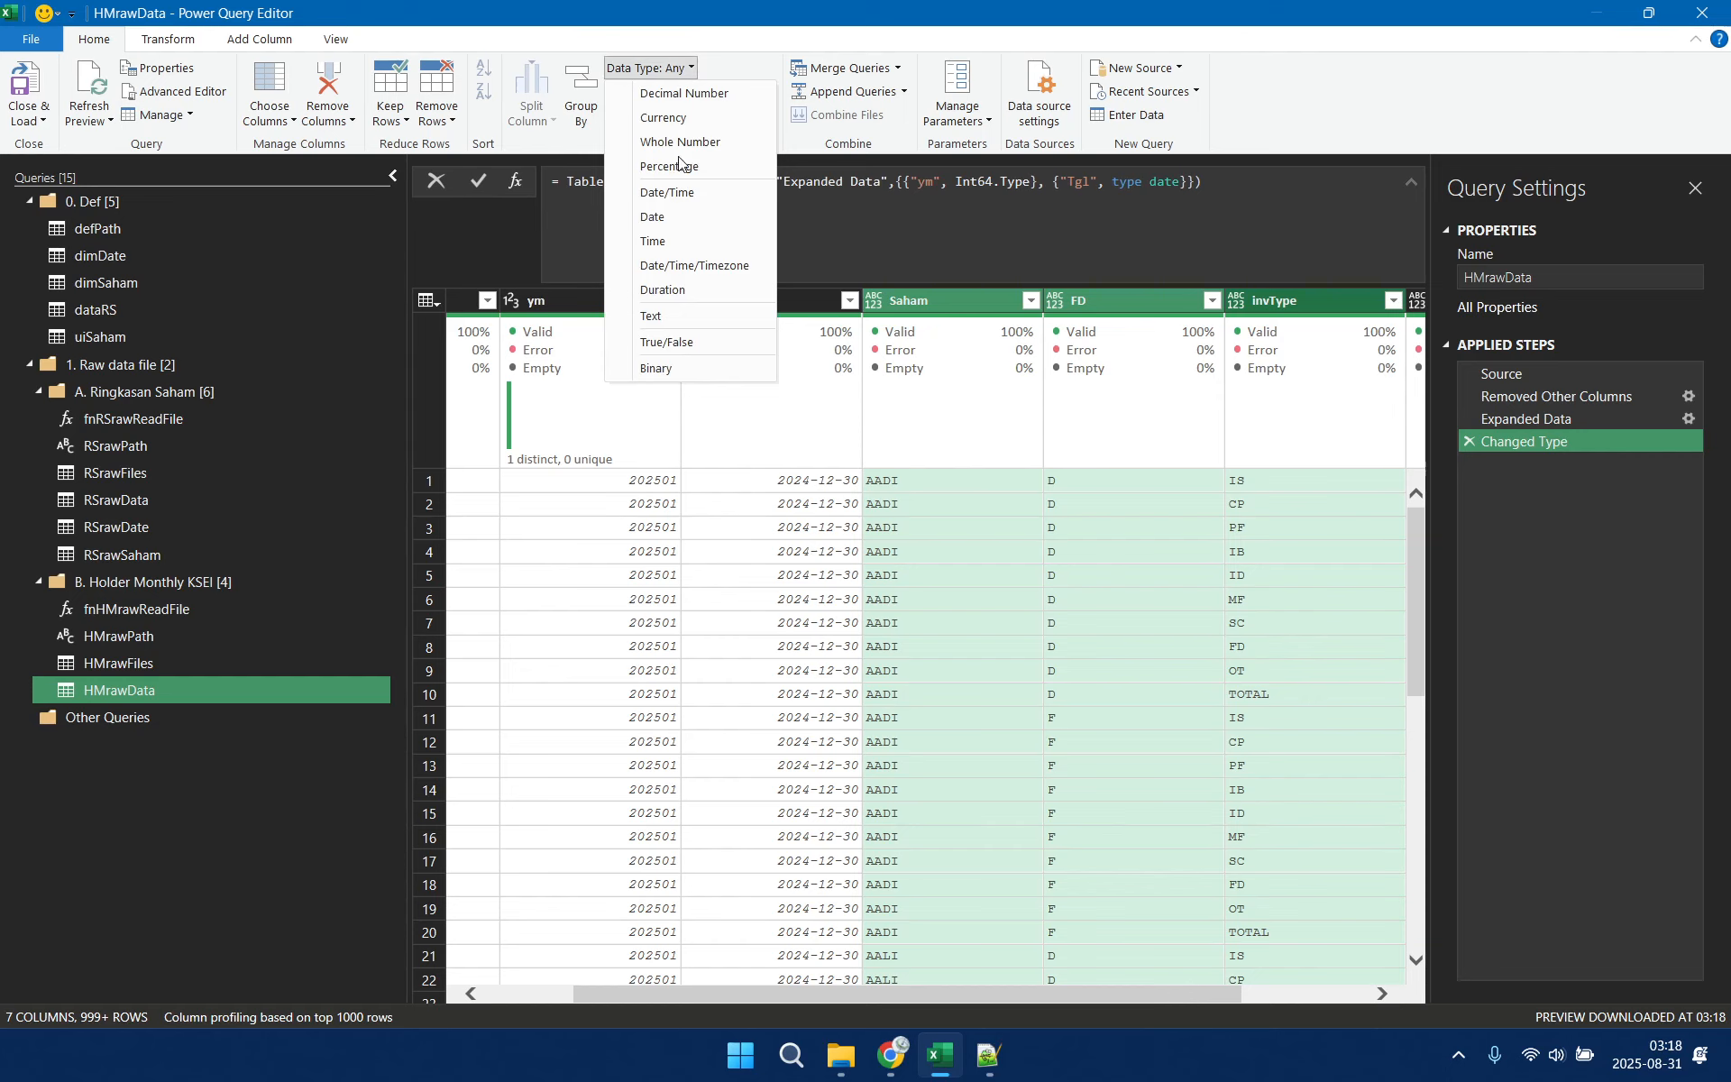
left_click(667, 322)
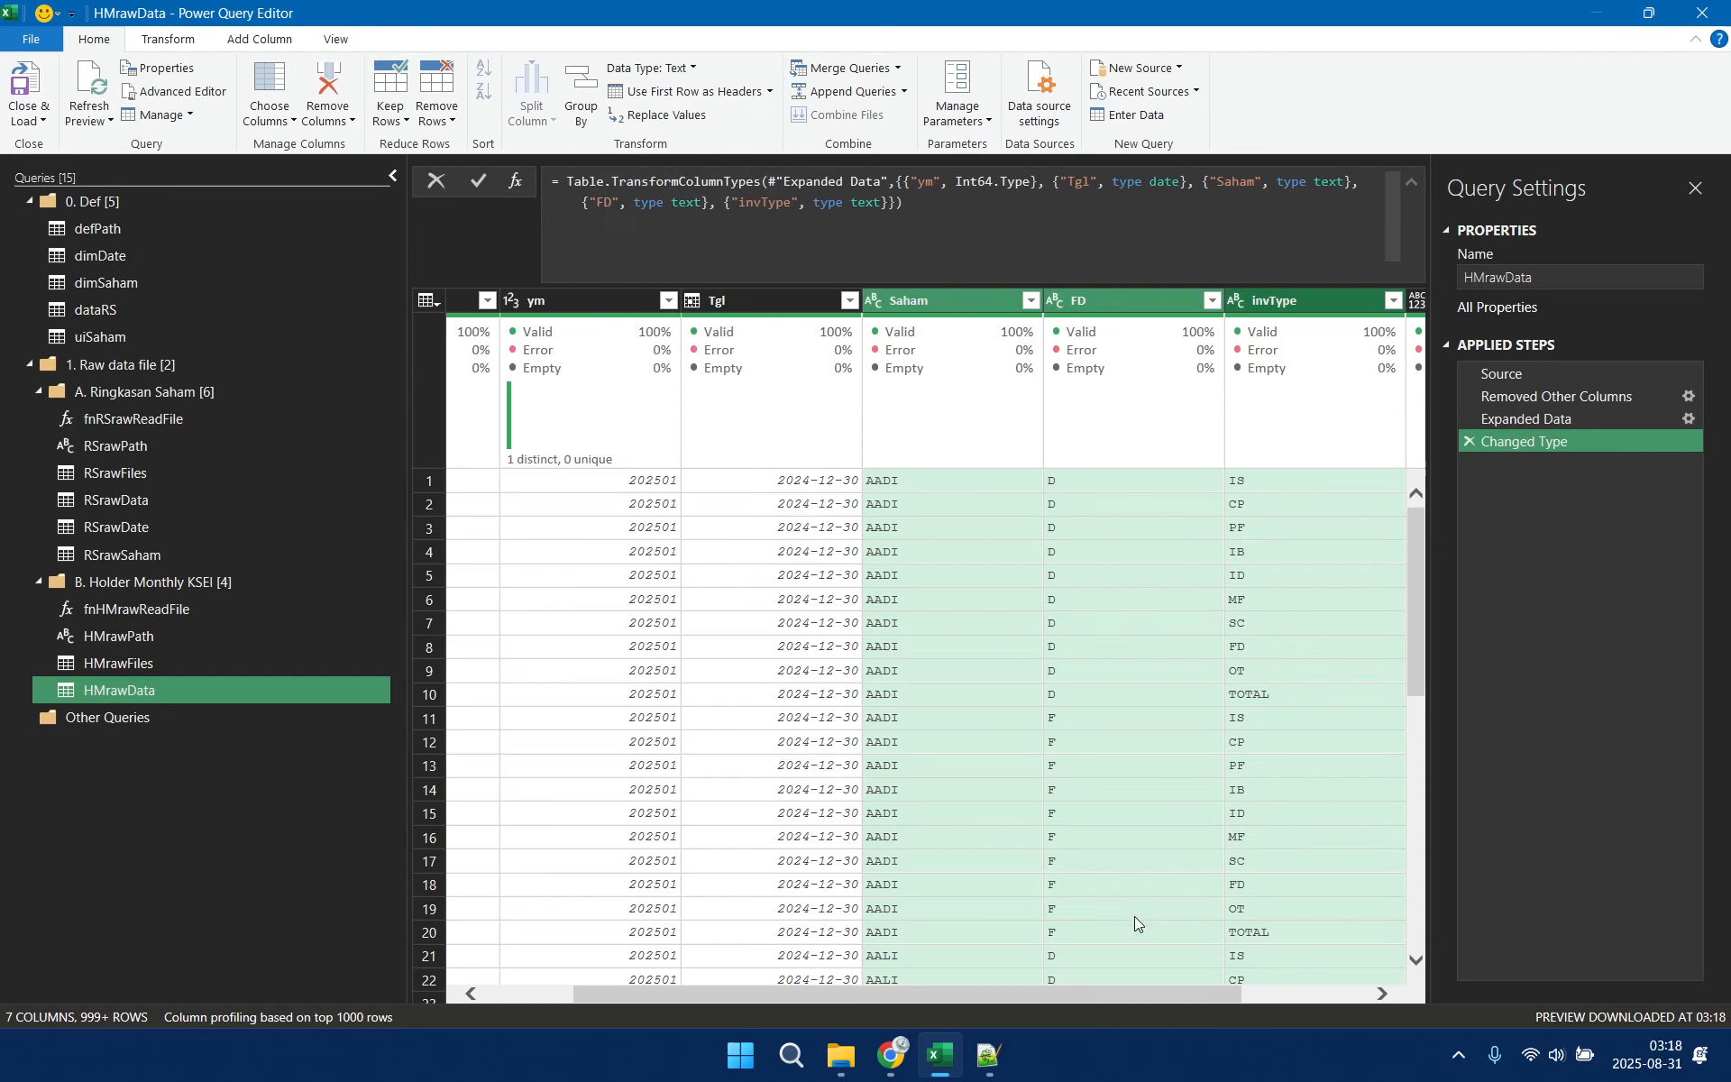
left_click_drag(970, 993, 1096, 996)
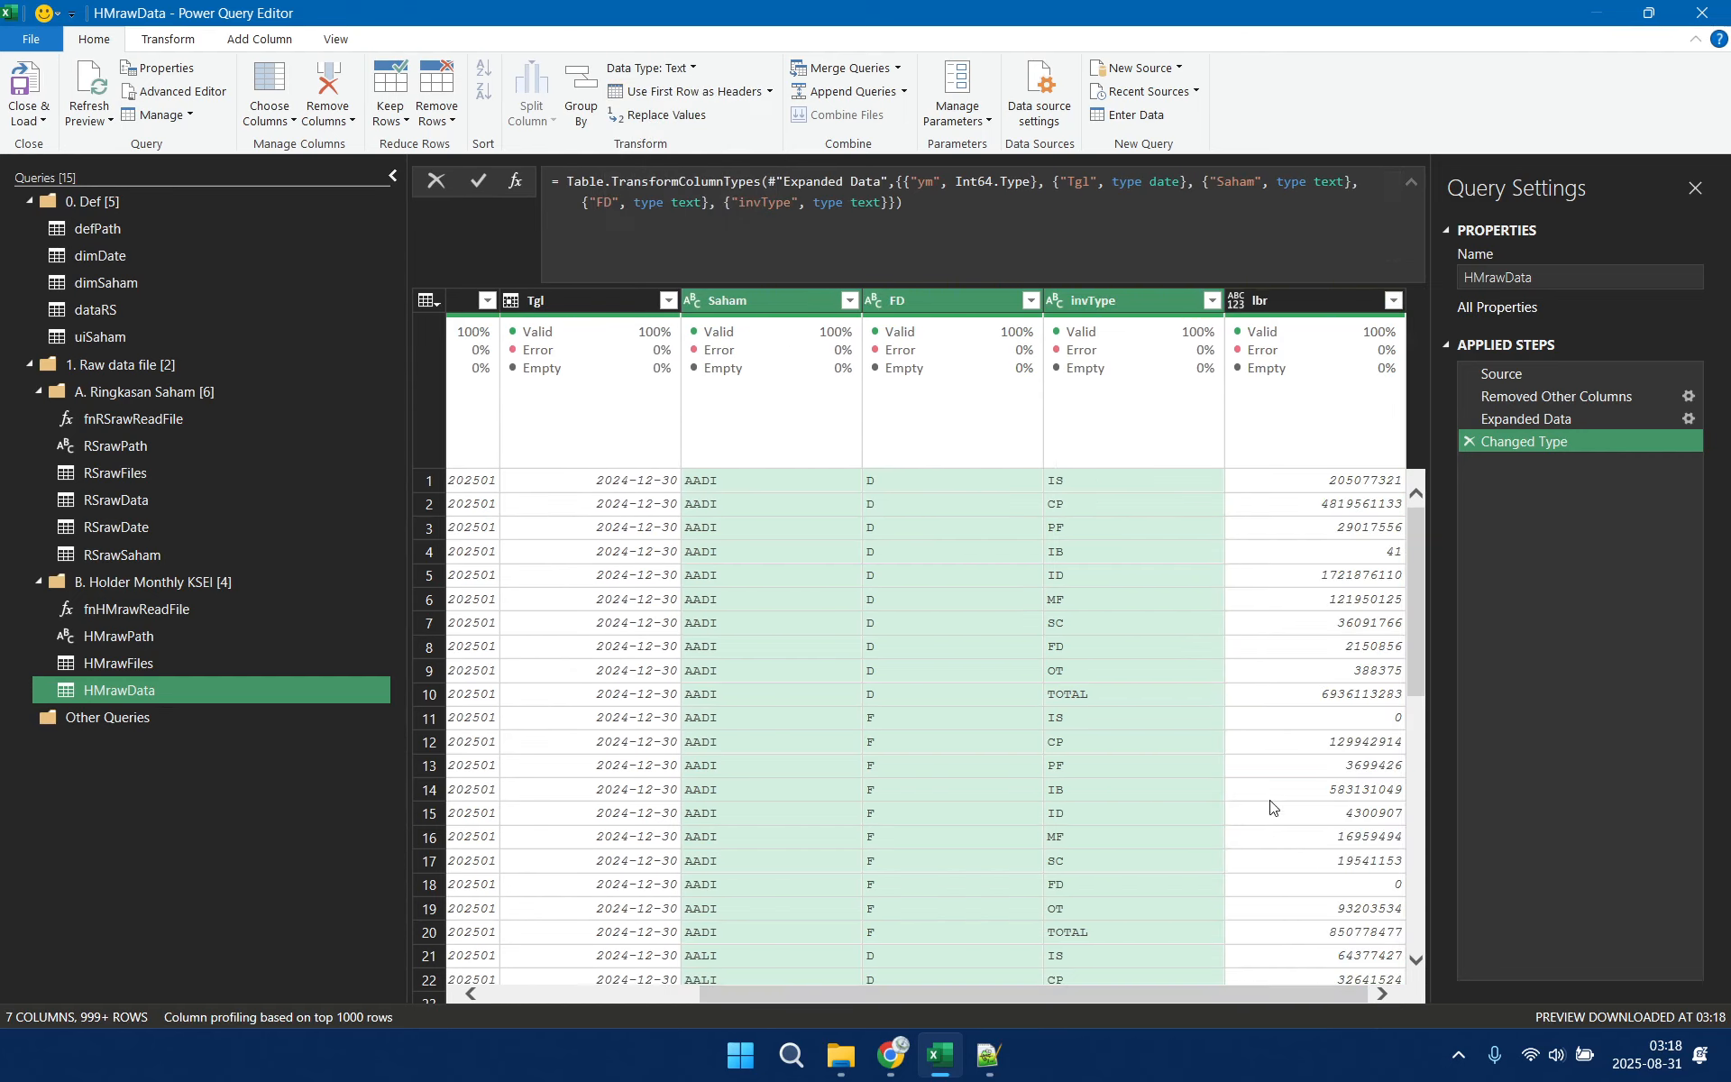
left_click(1273, 299)
left_click(654, 68)
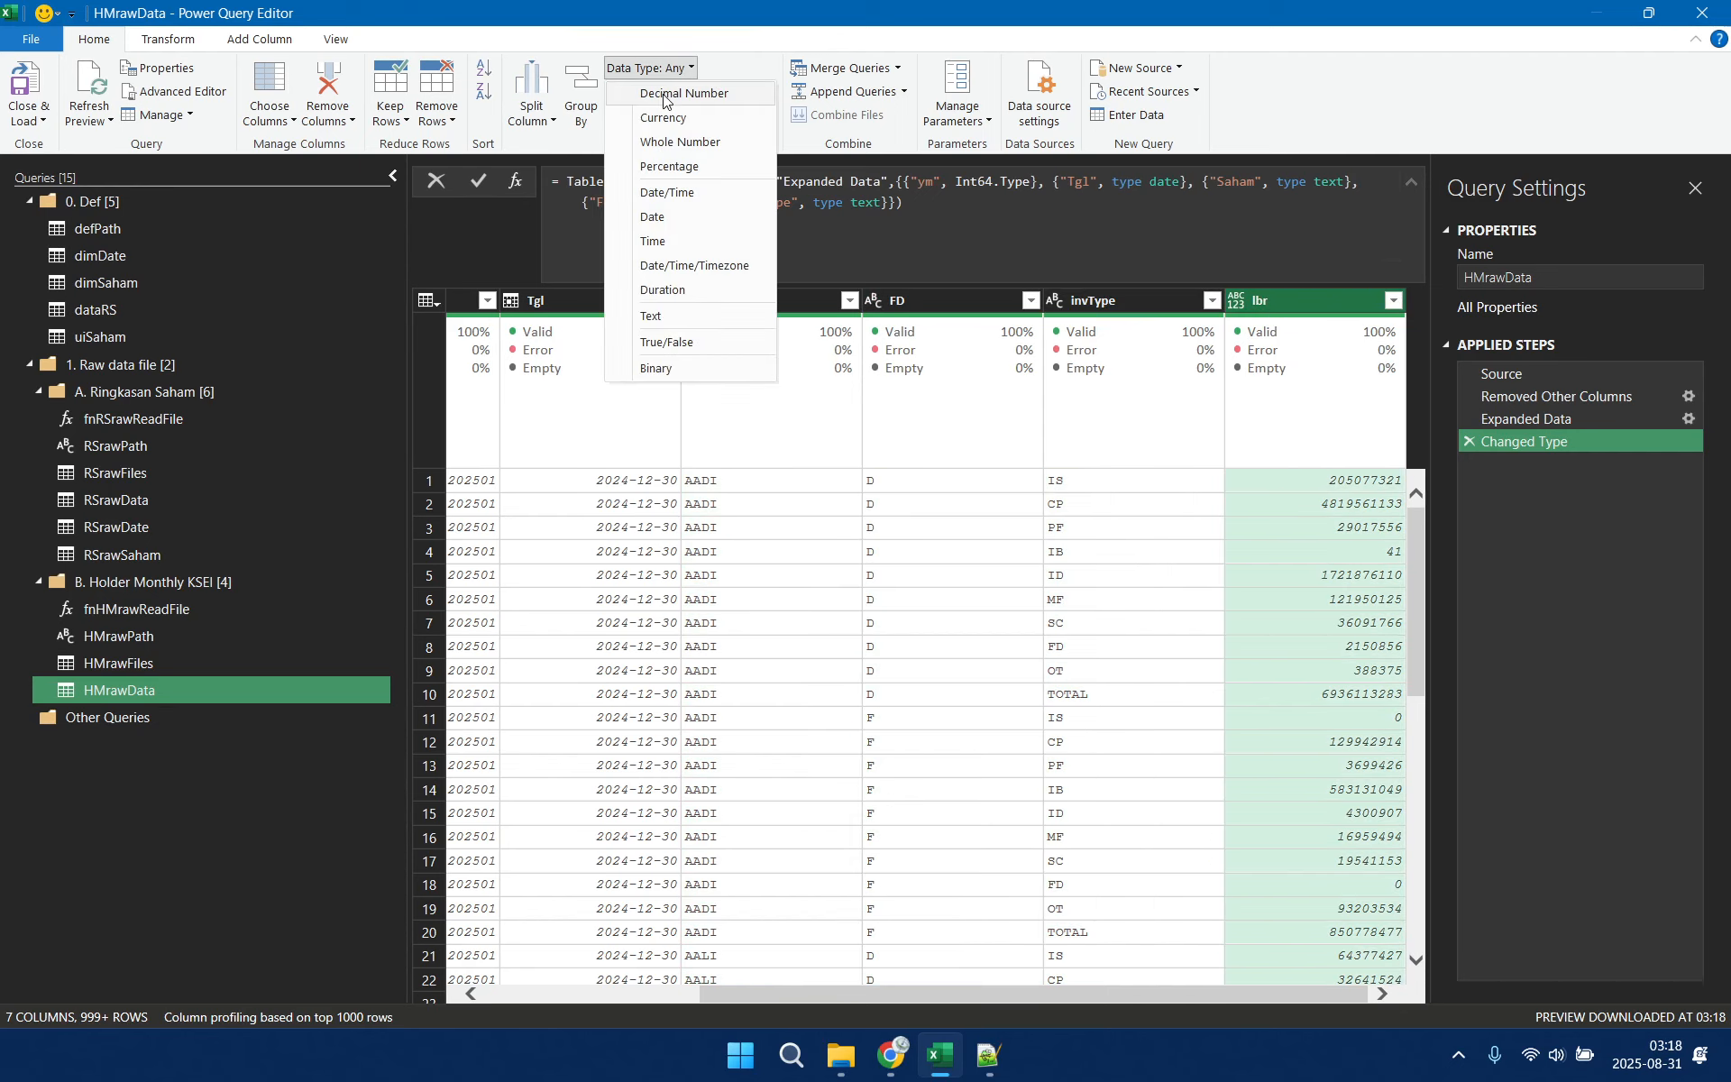
left_click(671, 143)
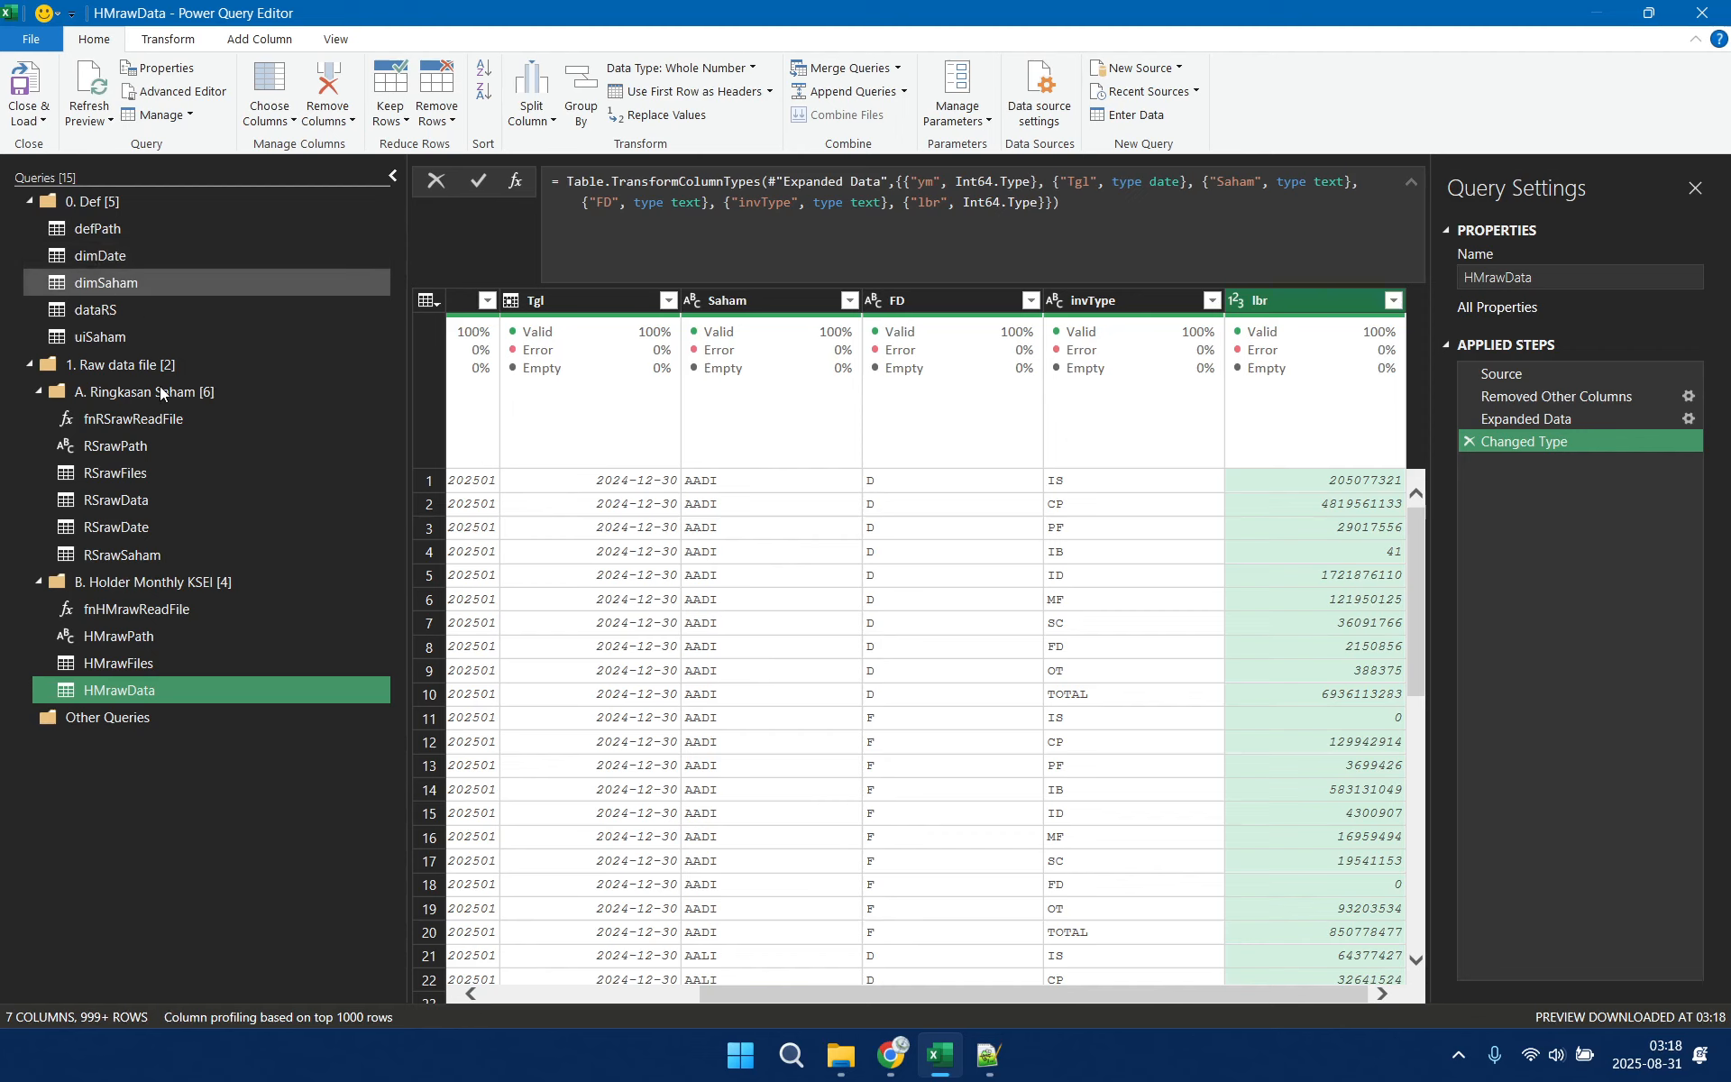
Create a reference query from HMrawData, place it in the 0. Def group below dataRS and rename it dataHM
right_click(222, 681)
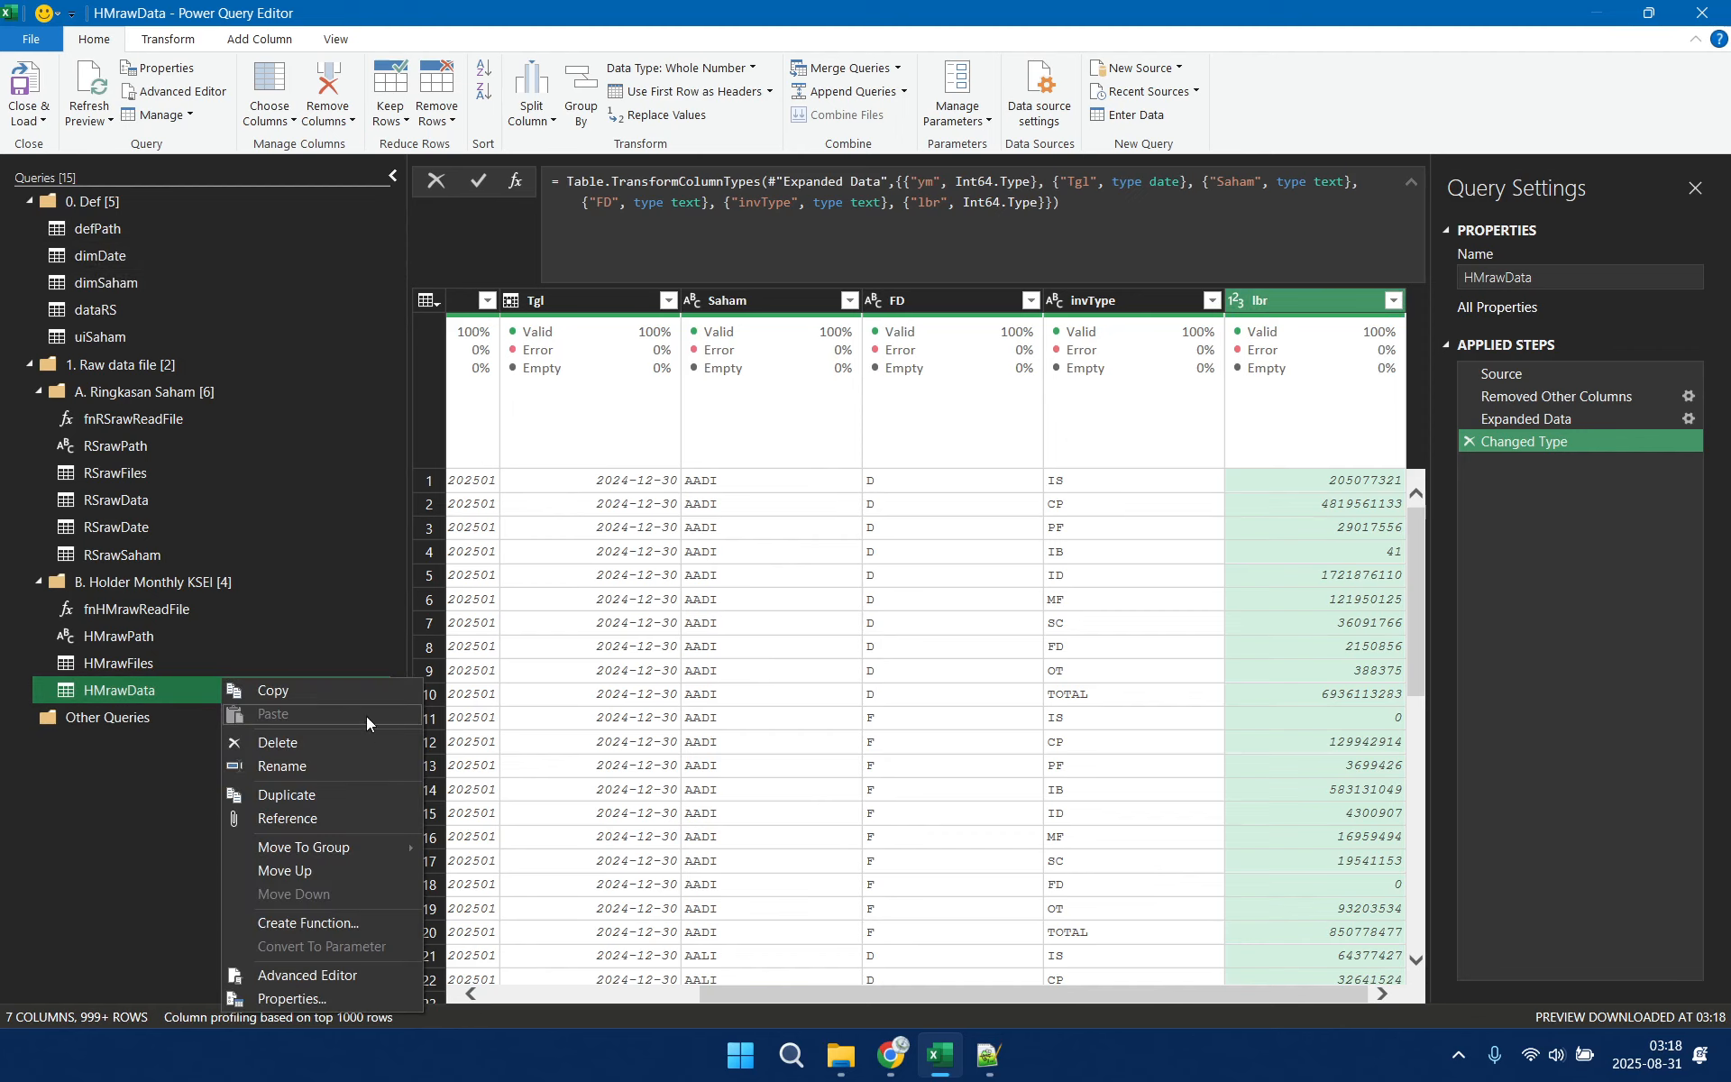
left_click(339, 816)
left_click_drag(177, 717, 202, 325)
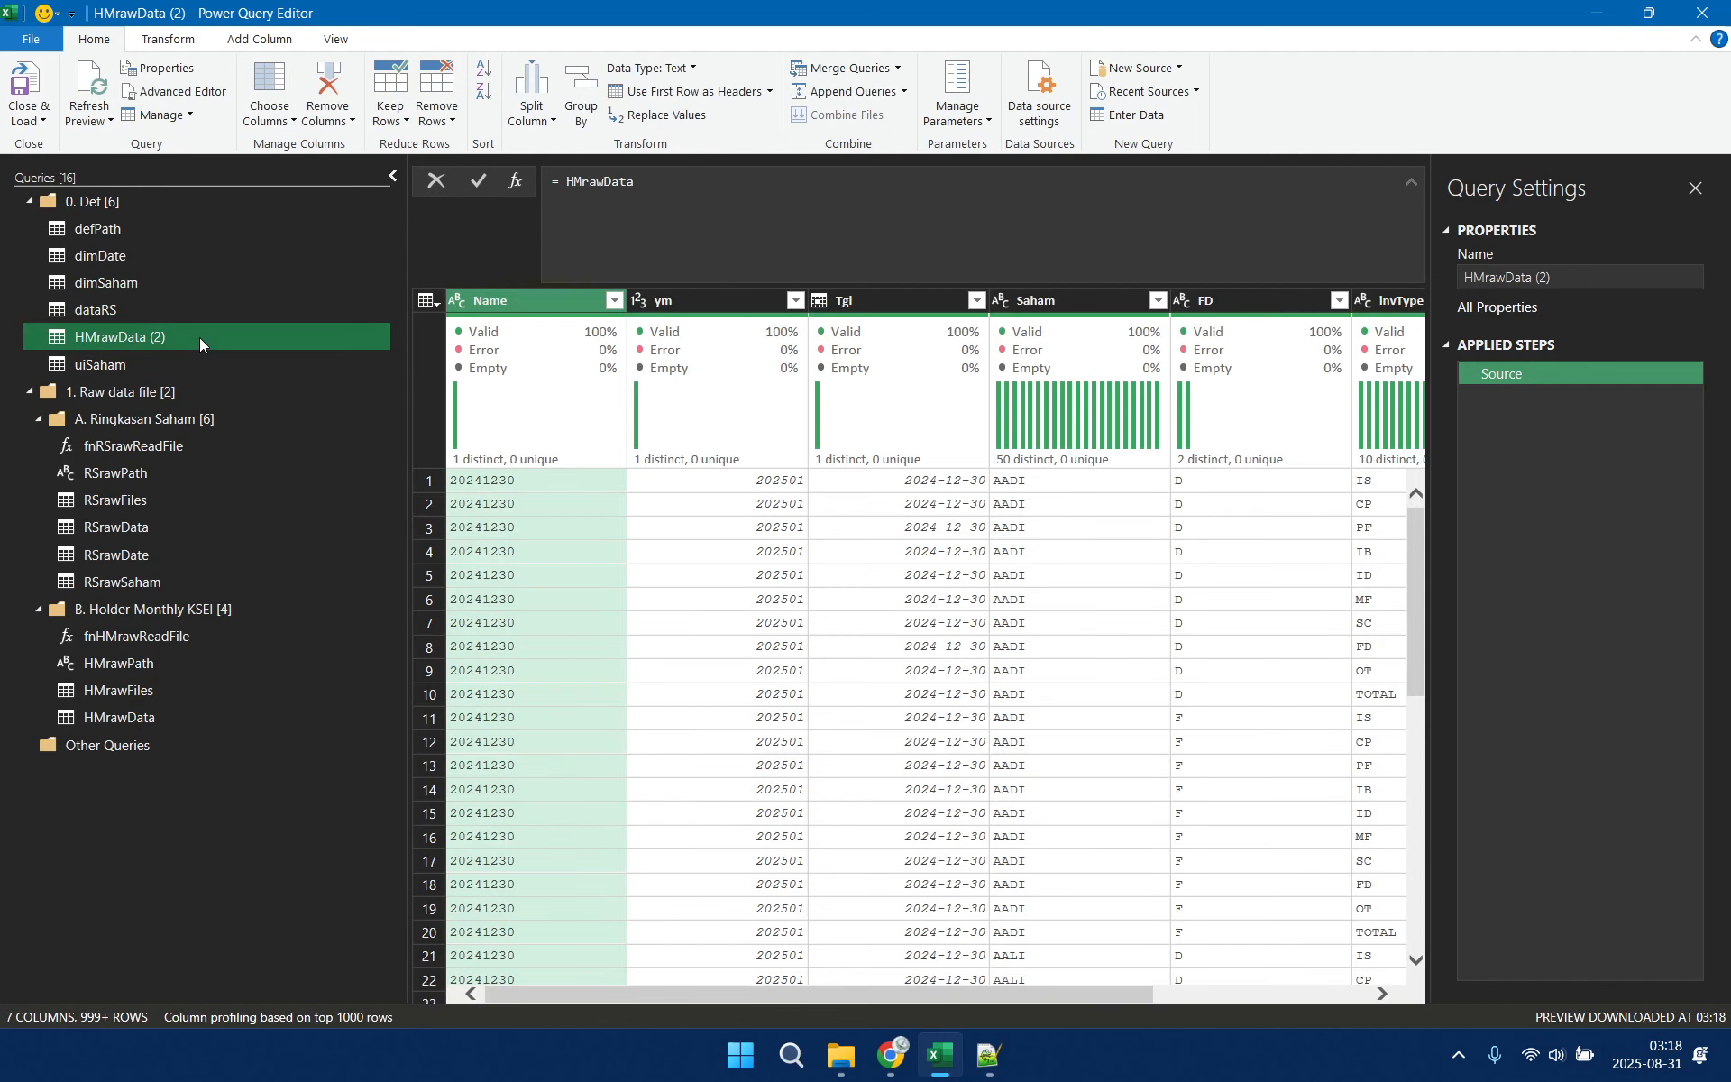
right_click(198, 337)
left_click(290, 432)
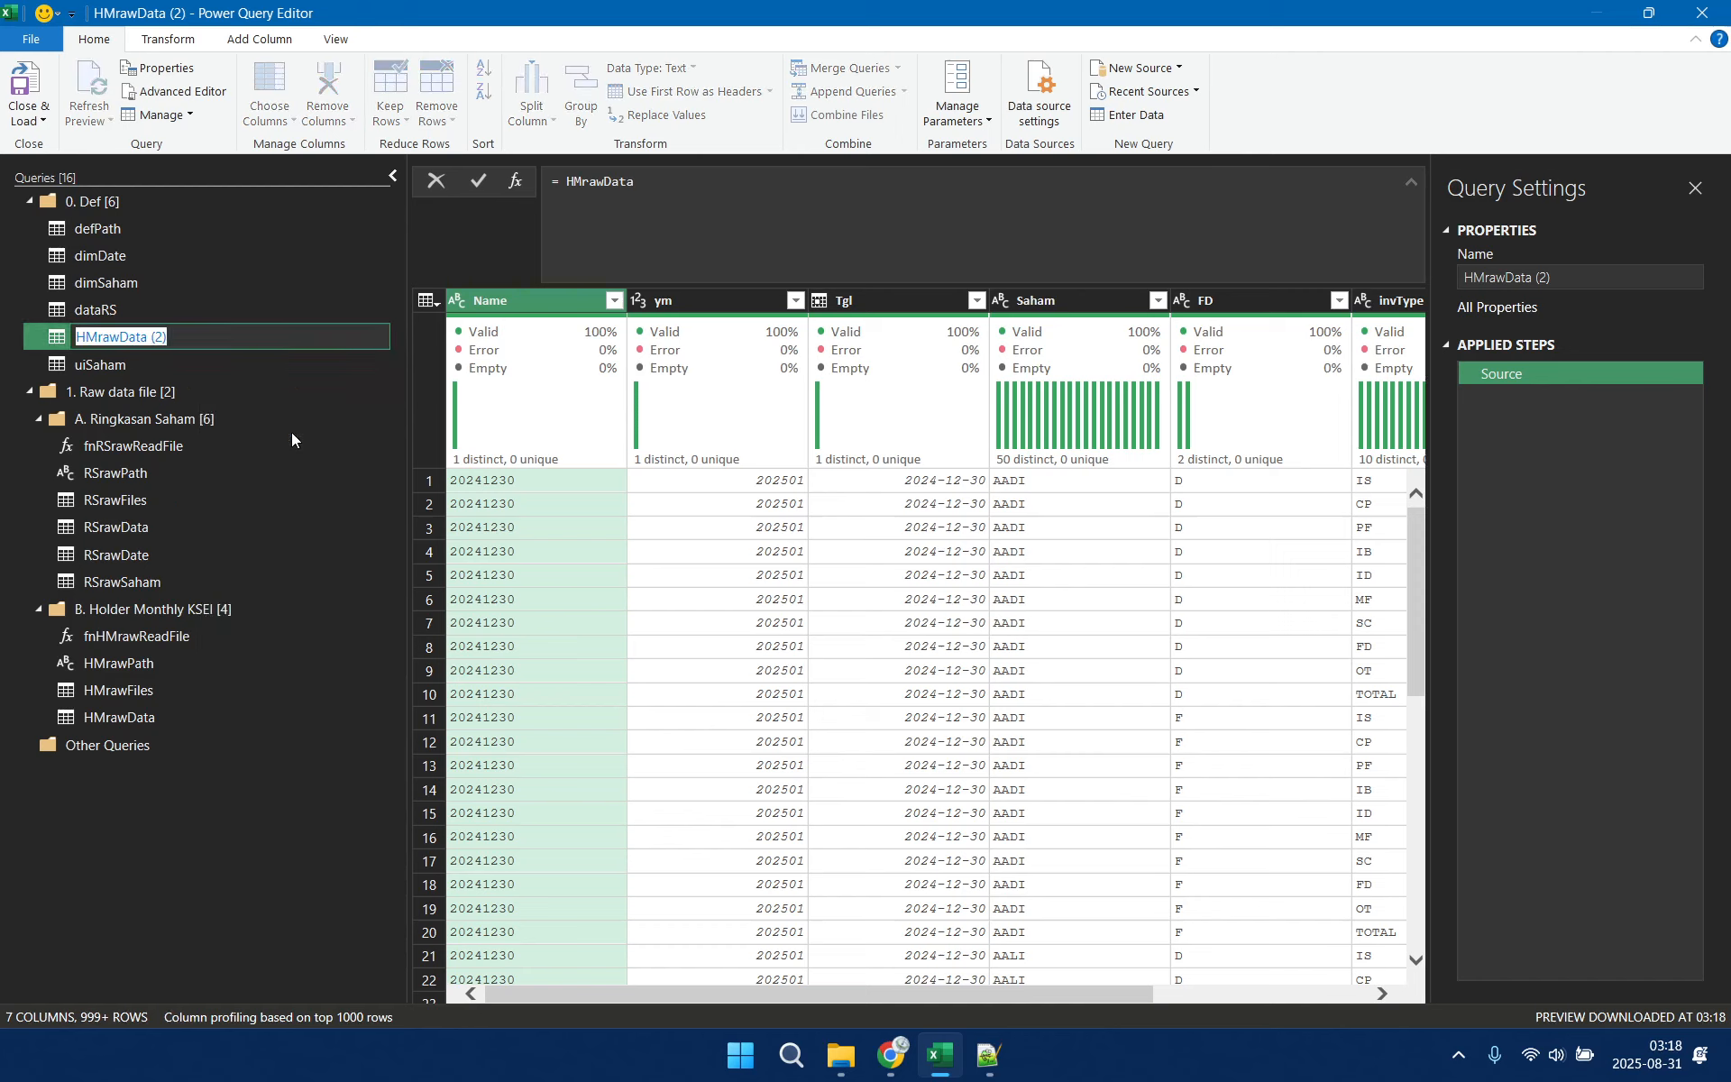
type("dataHM")
key("Return")
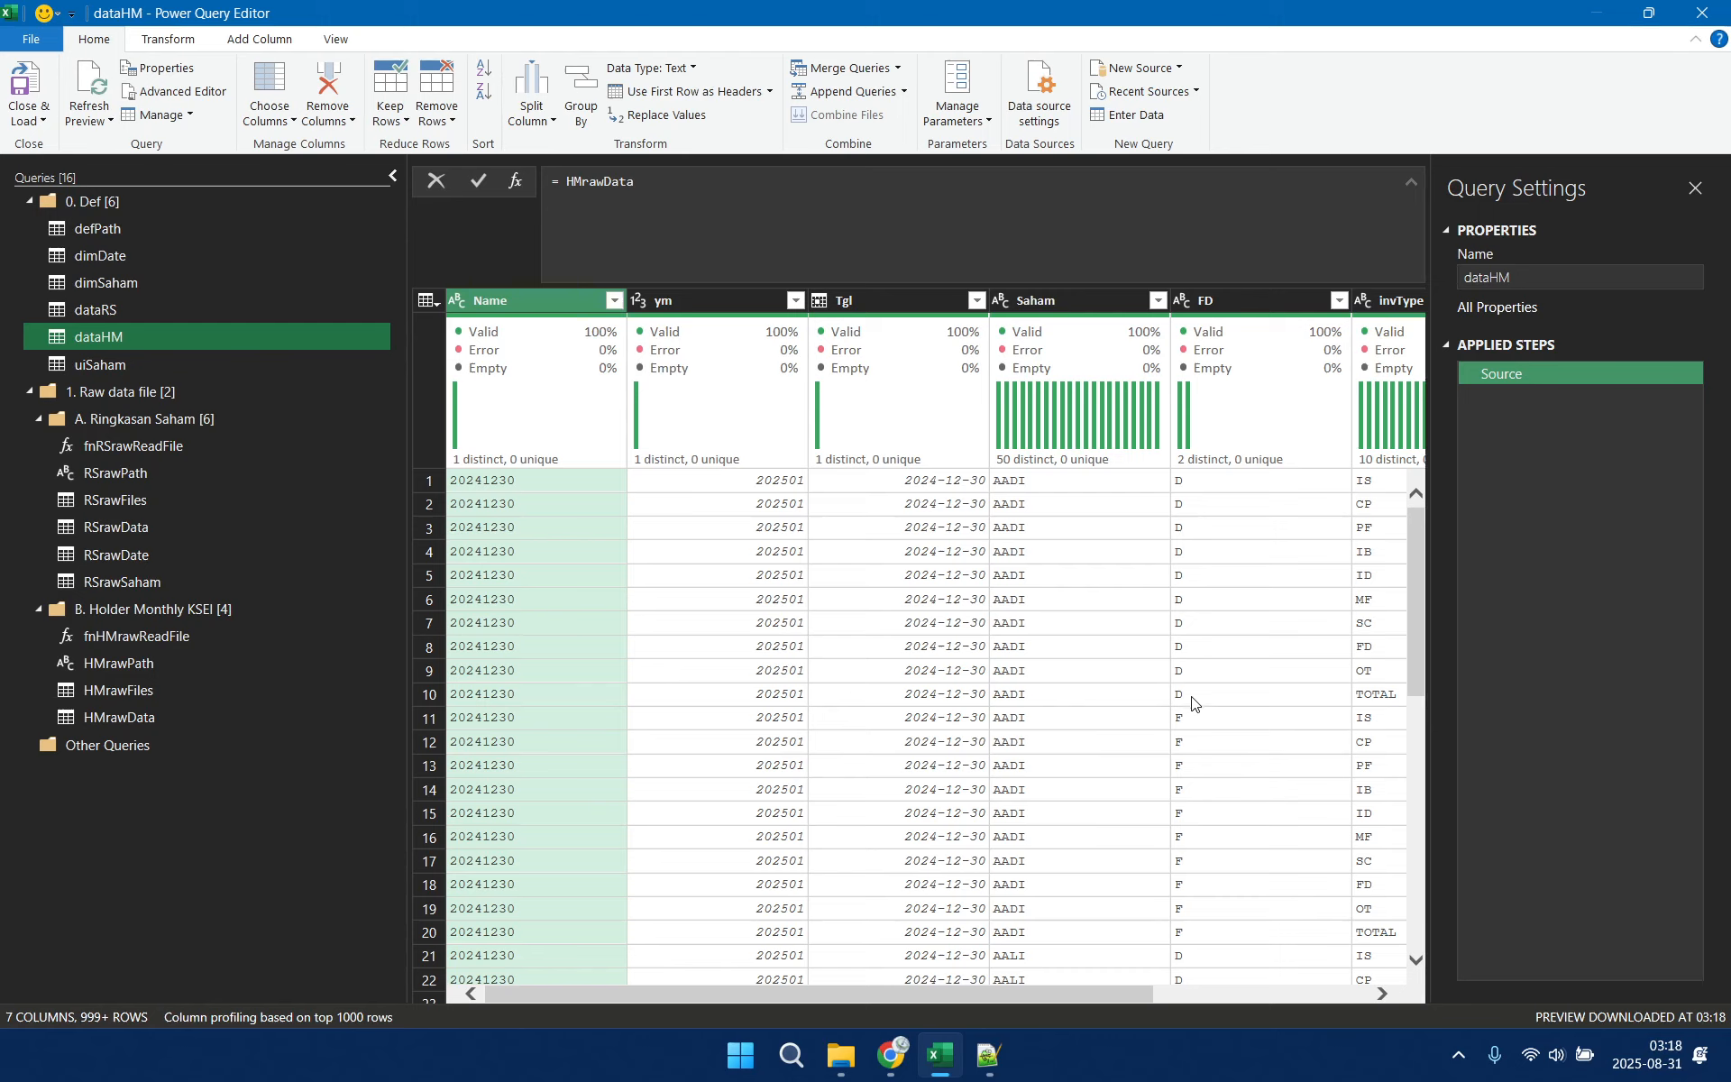
Create another reference query from HMrawData in the Holder Monthly KSEI group and rename it HMrawTemp
left_click(1219, 301)
left_click_drag(1009, 993, 1241, 1001)
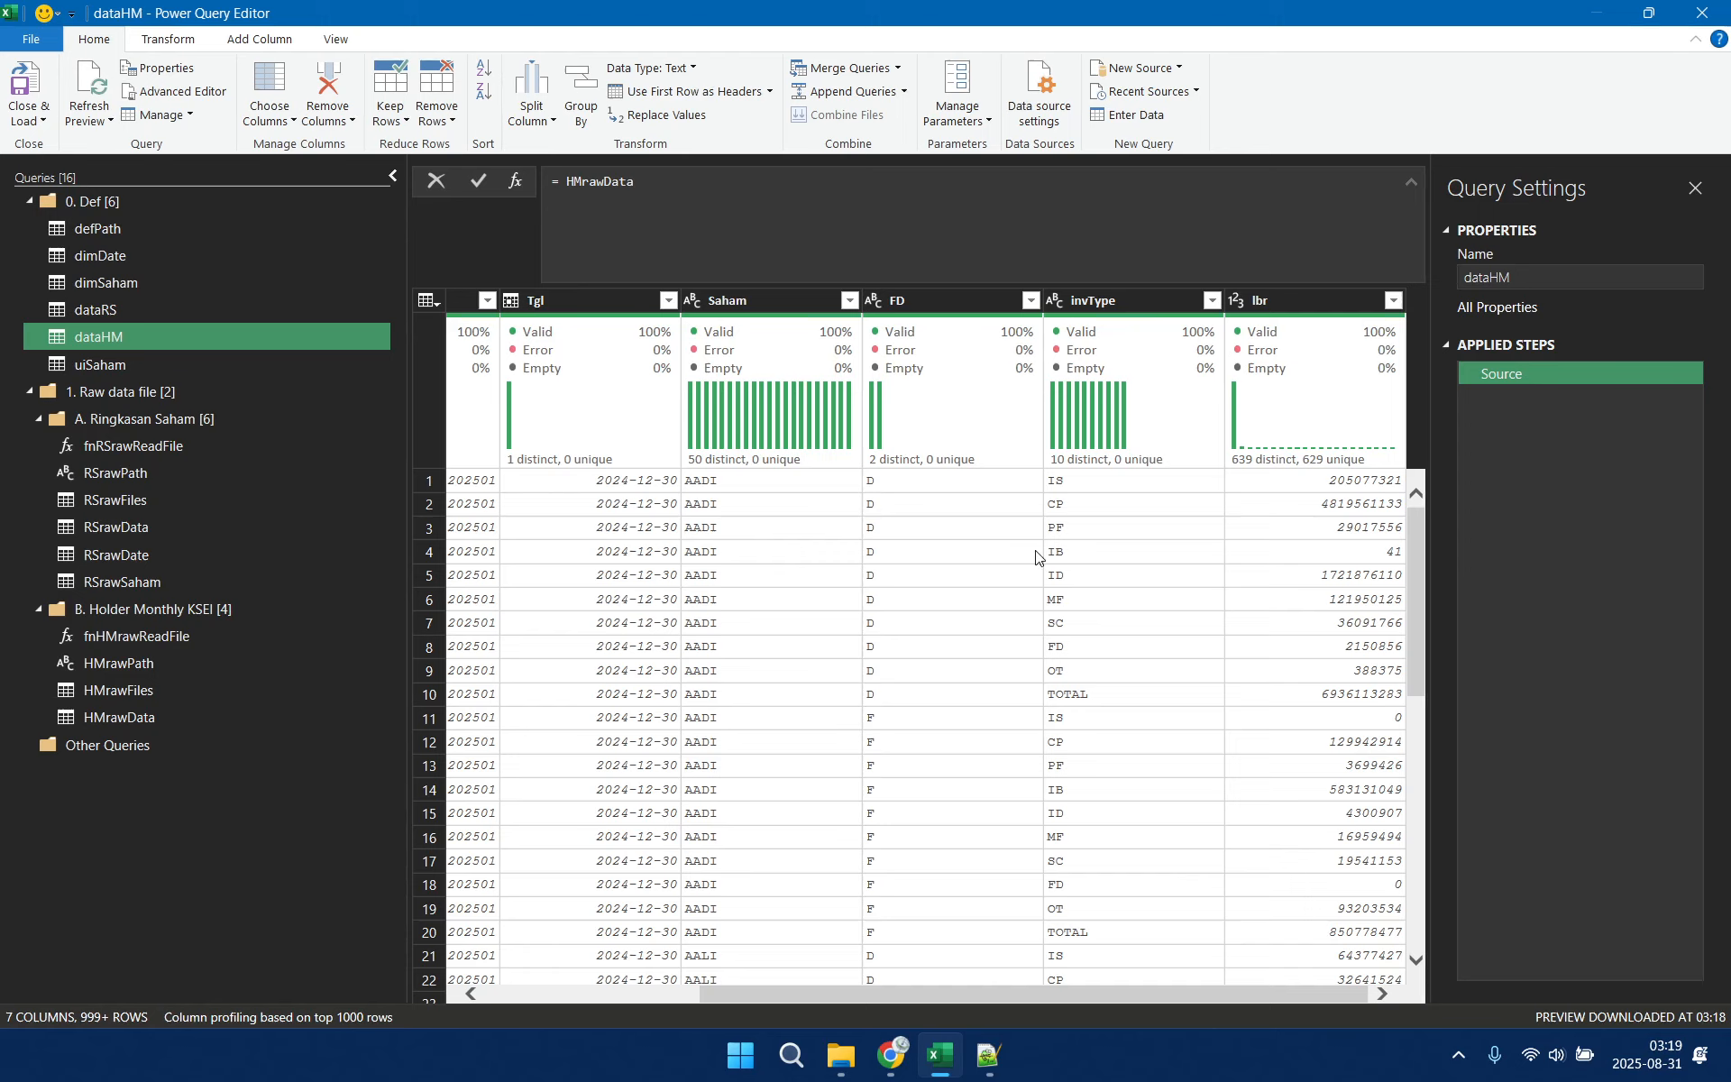
left_click(240, 716)
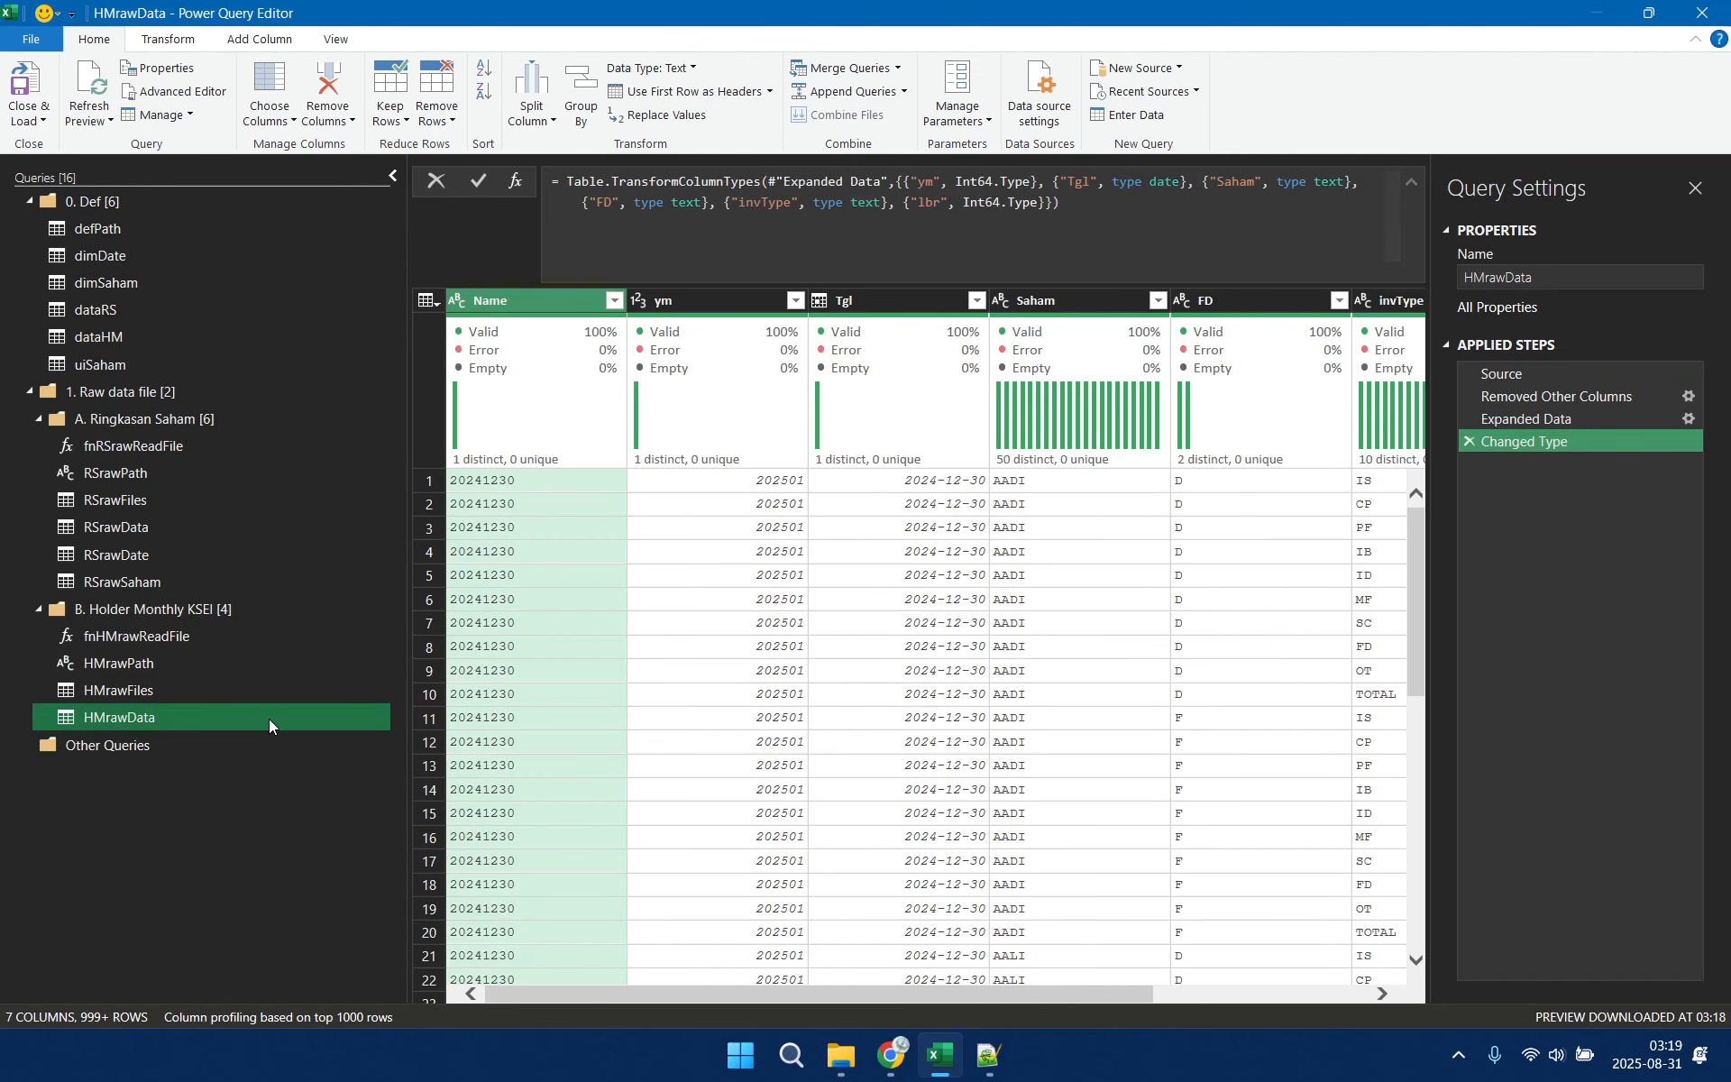
right_click(251, 716)
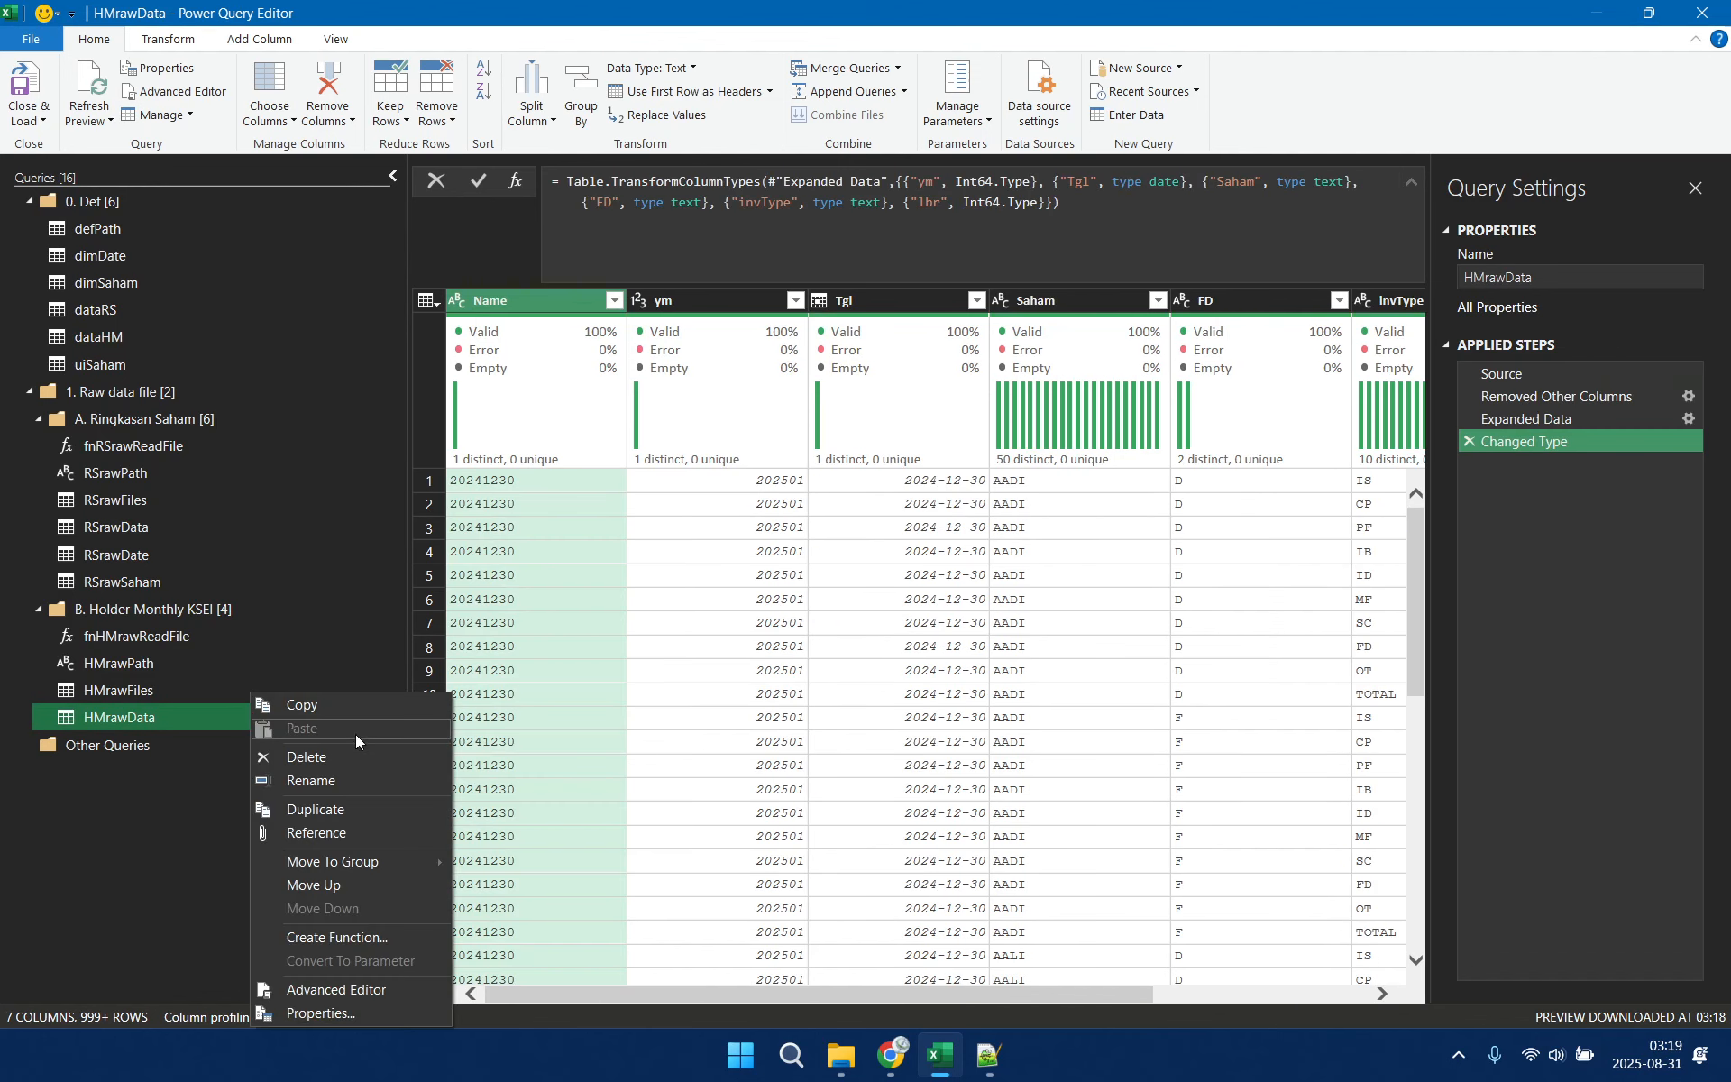
left_click(334, 826)
right_click(164, 745)
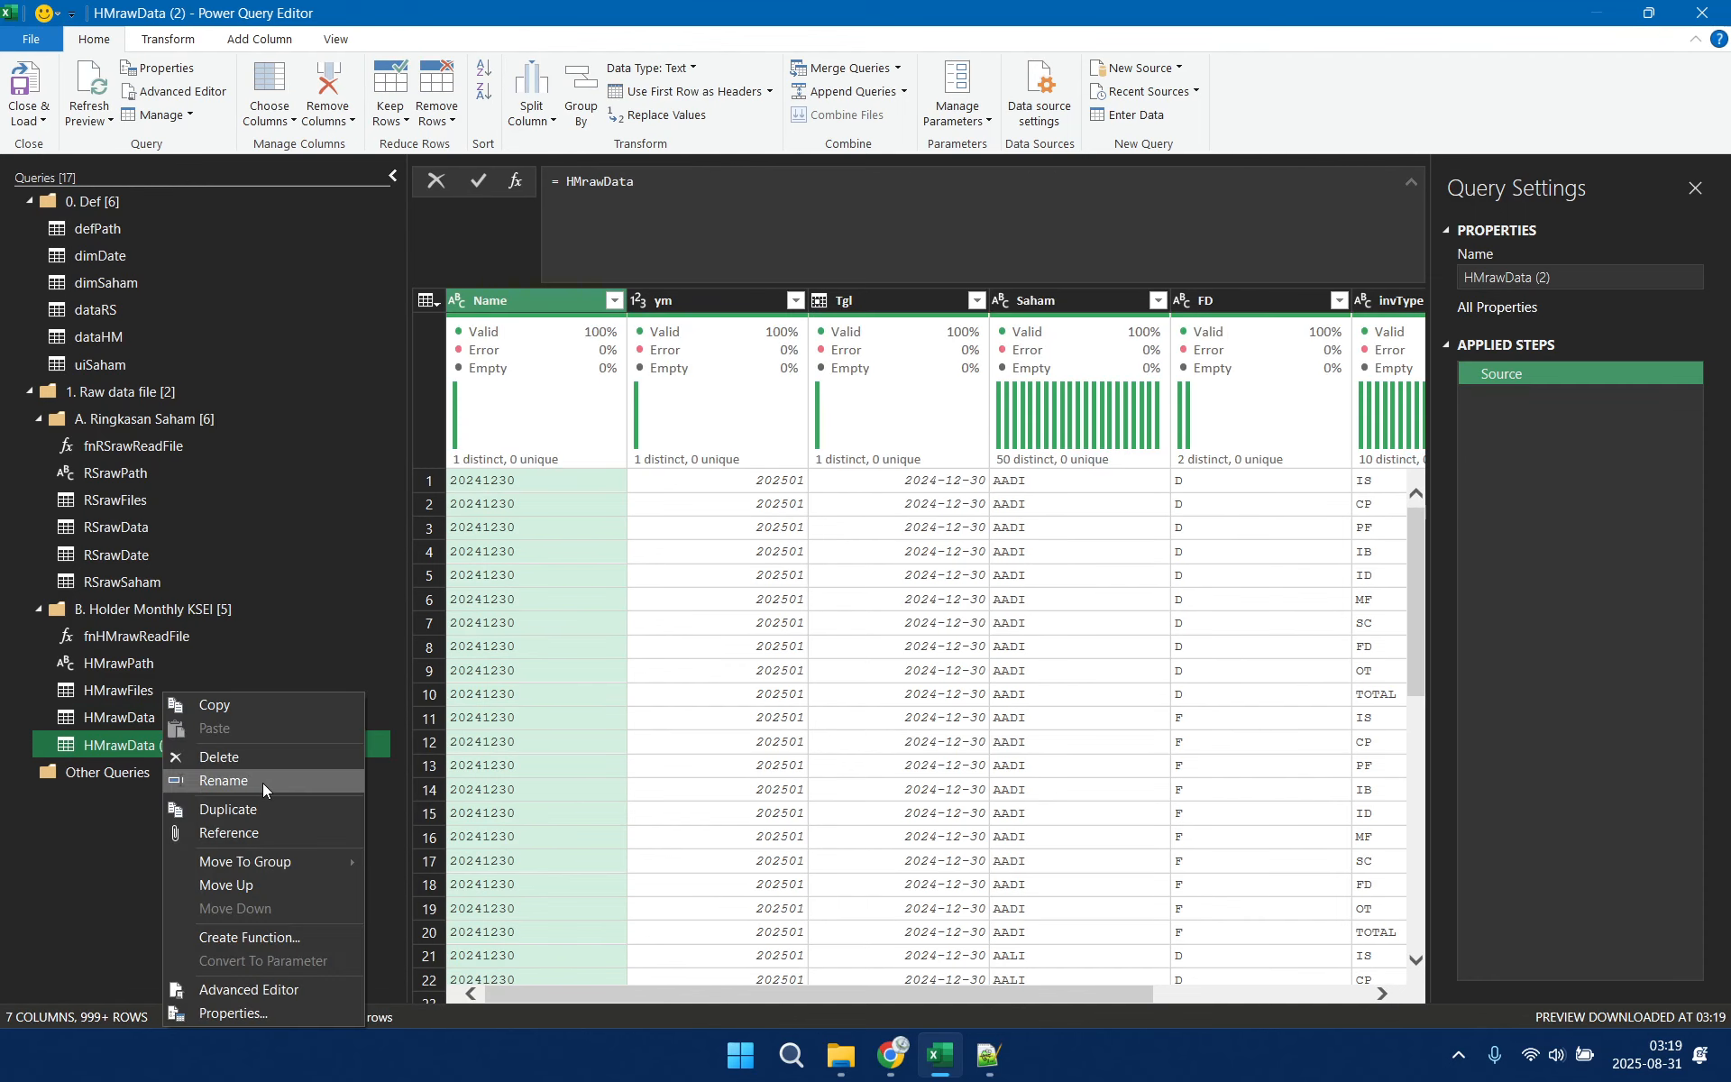
left_click(258, 782)
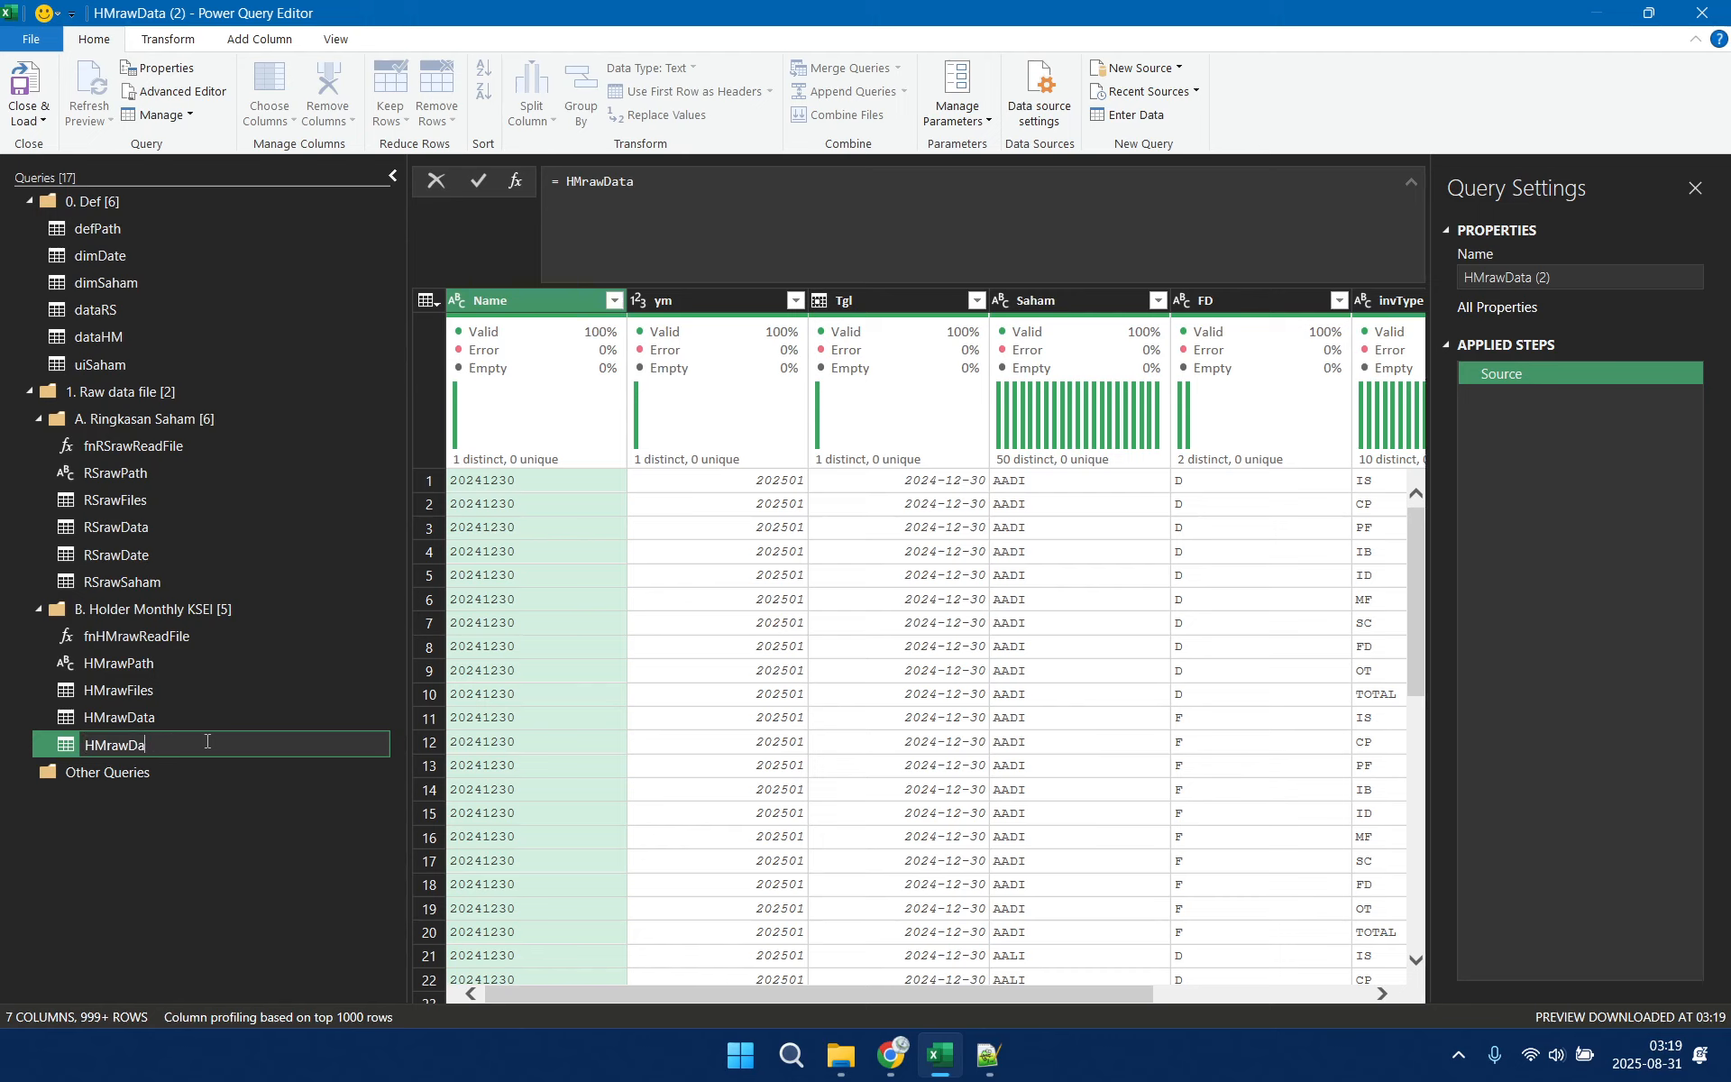
key("BackSpace")
key("BackSpace")
key("Return")
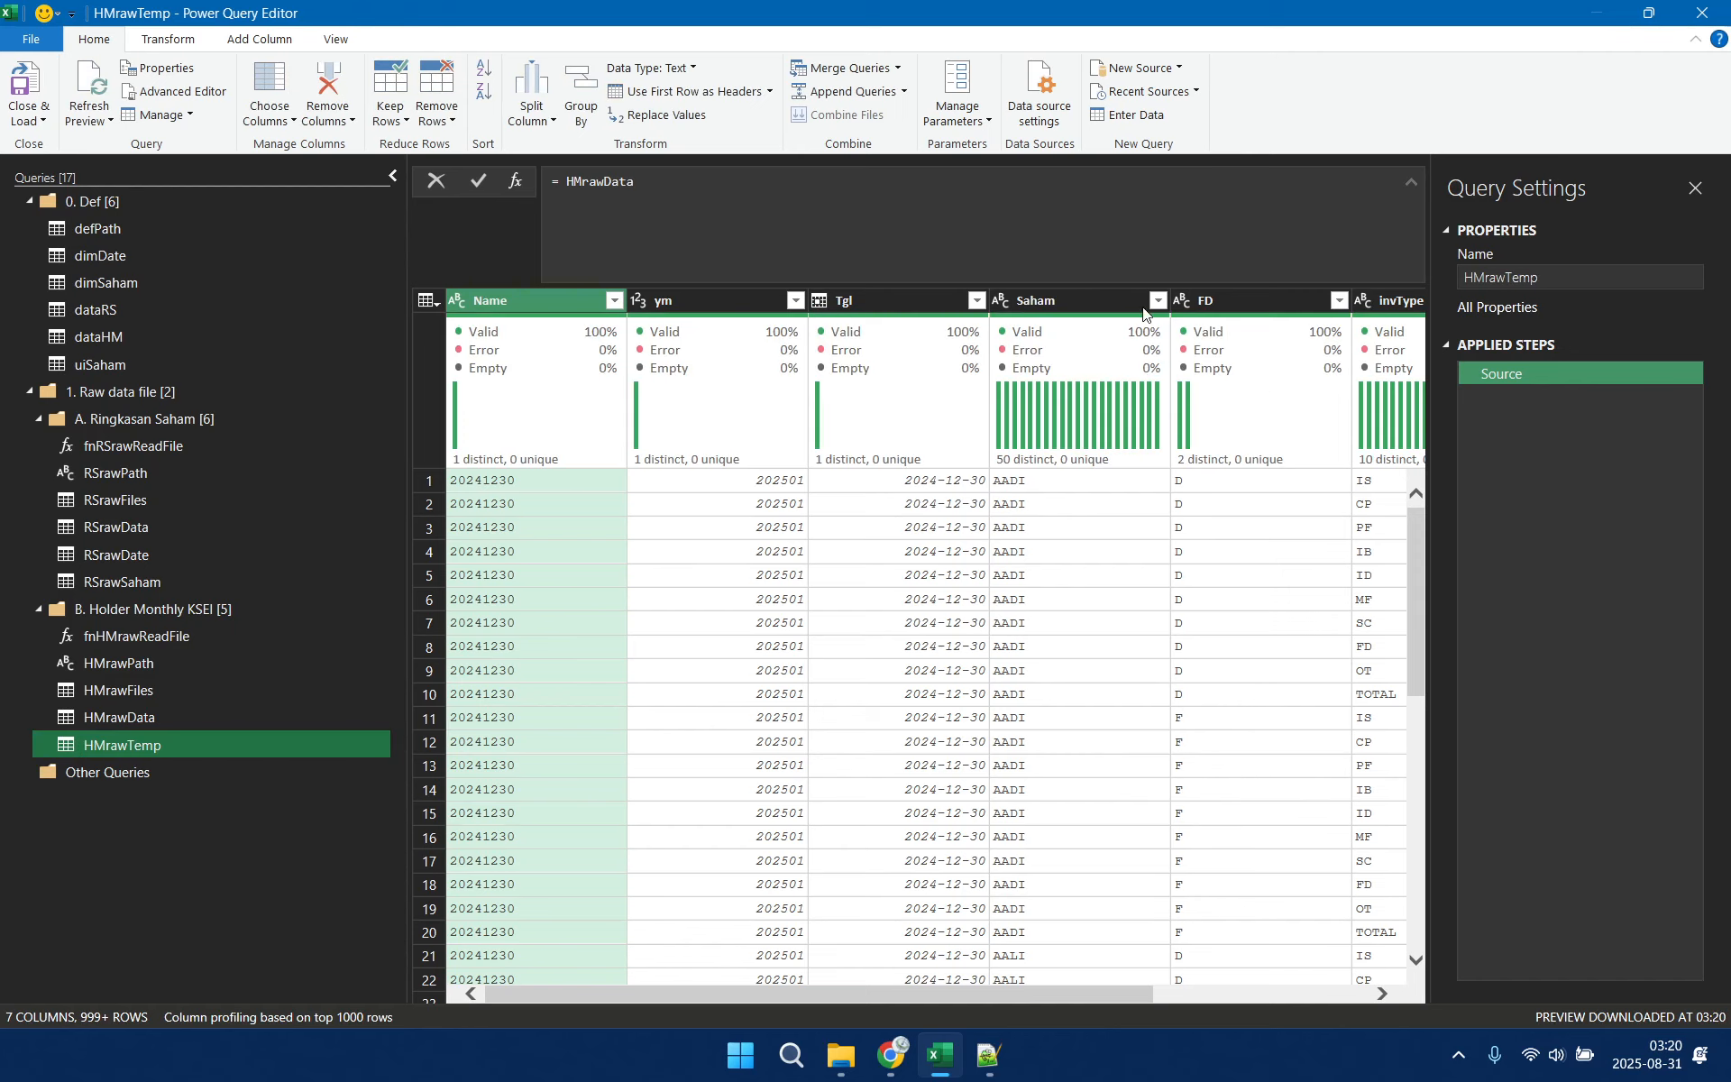
Keep only the FD and invType columns in HMrawTemp and remove all others
left_click(1257, 300)
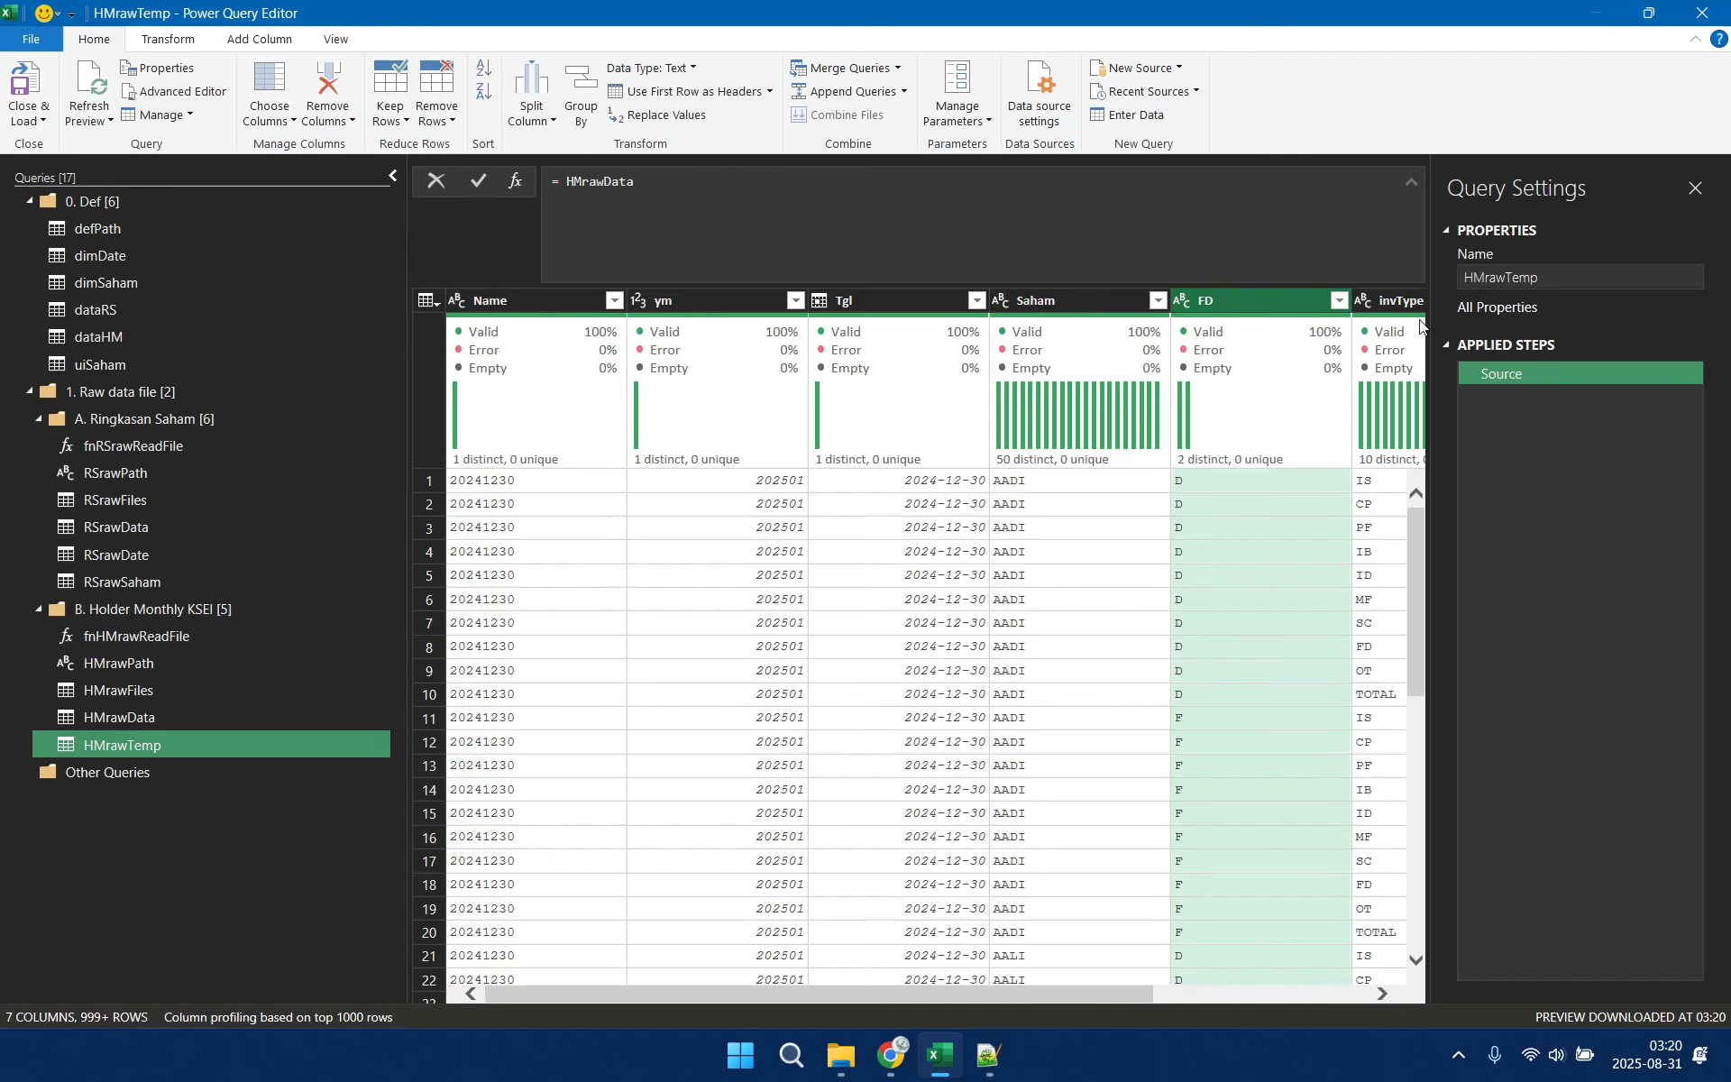
left_click(1392, 300, "ctrl")
right_click(1156, 300)
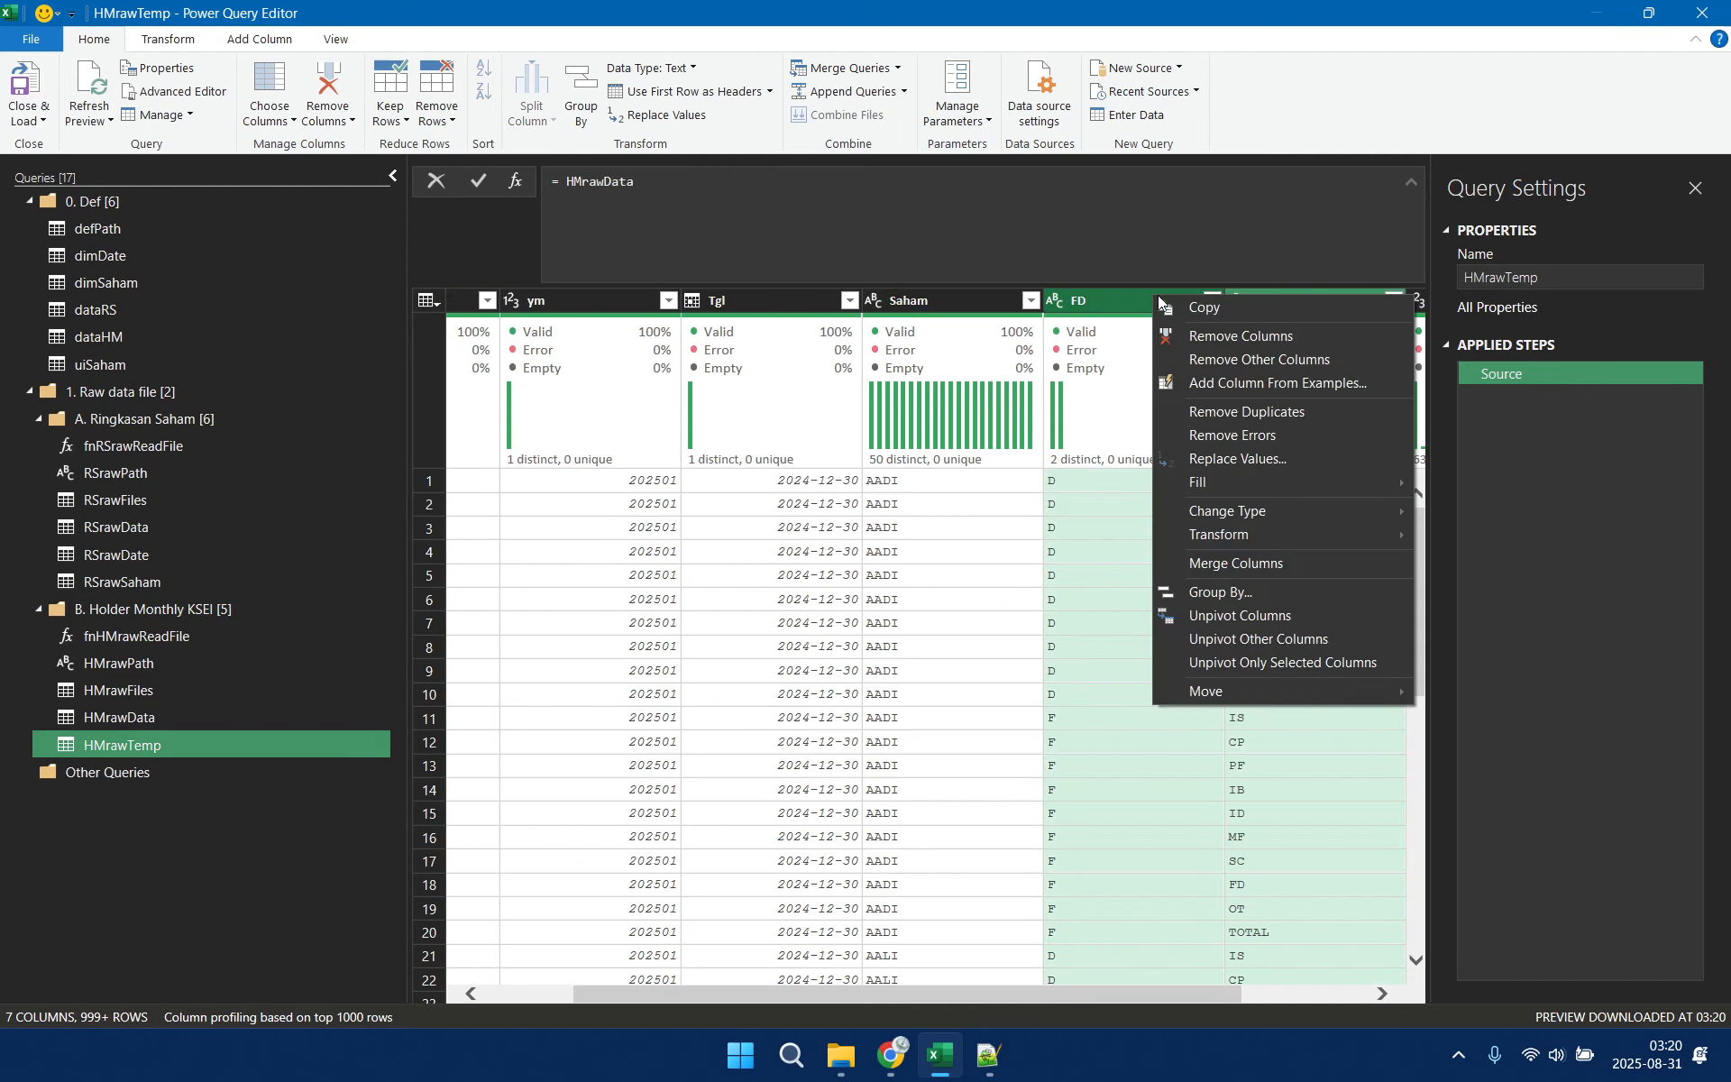
left_click(1327, 359)
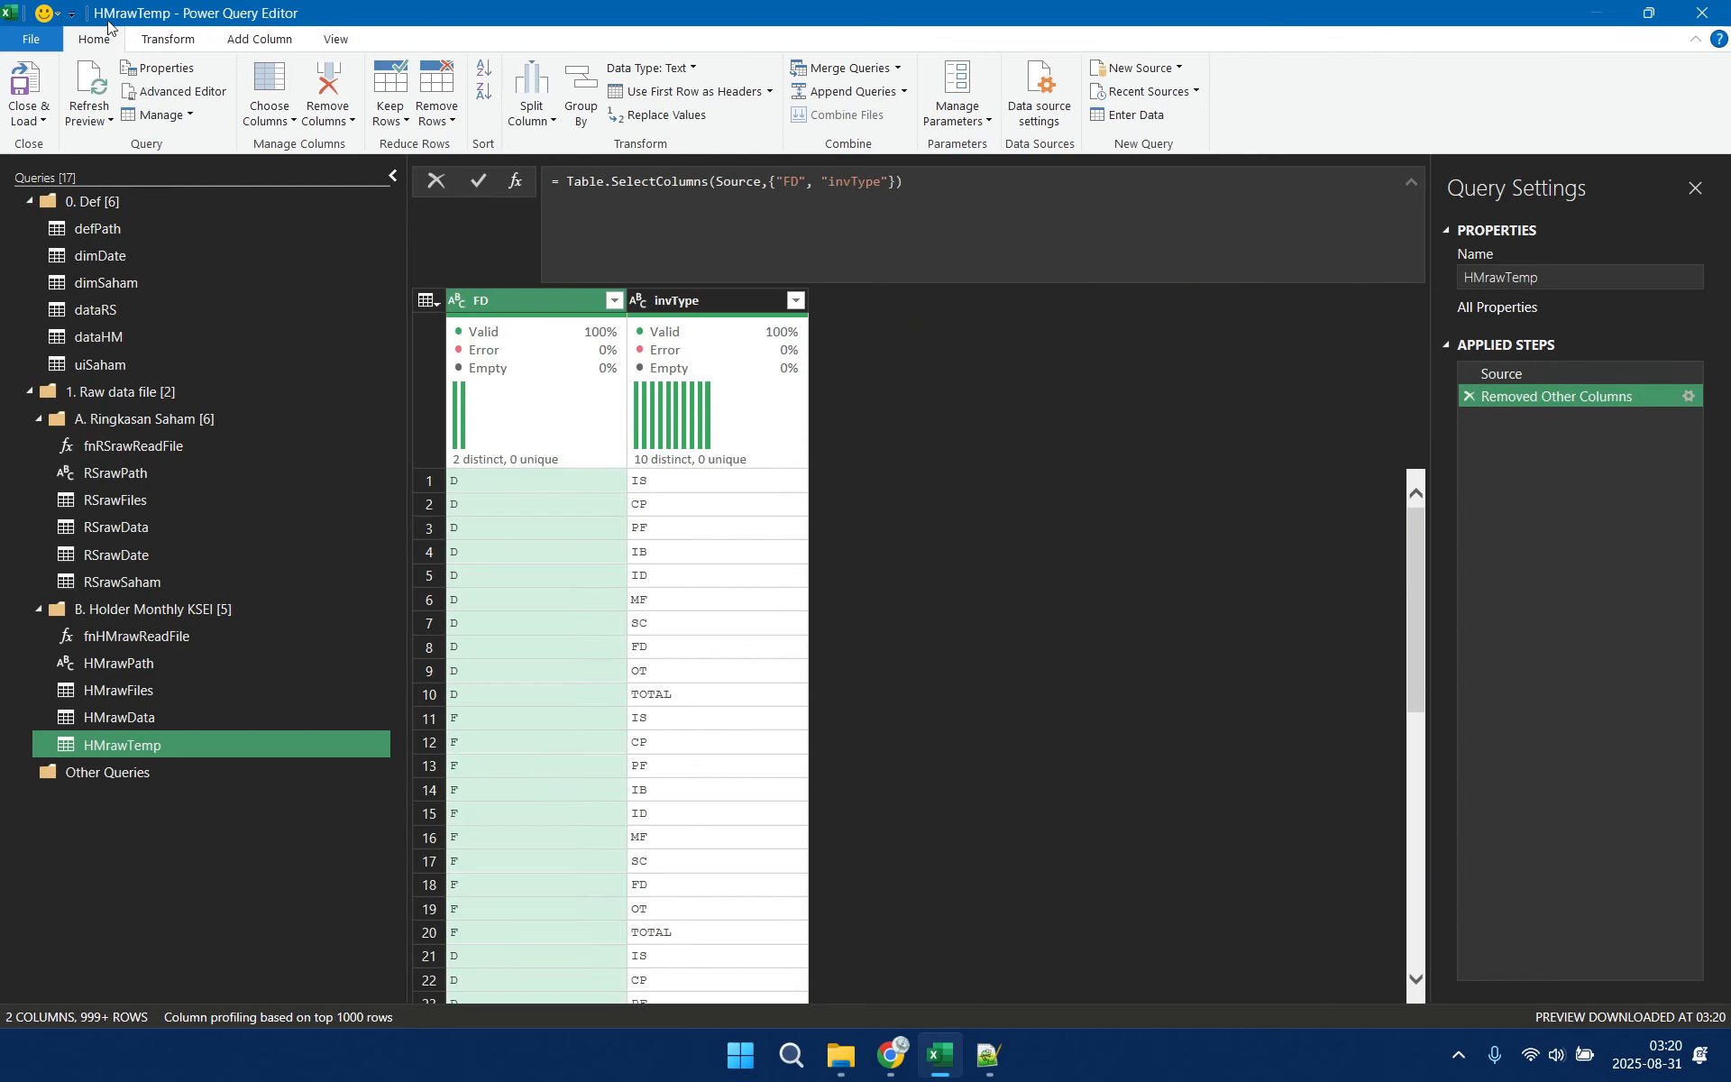
left_click(436, 116)
left_click(503, 219)
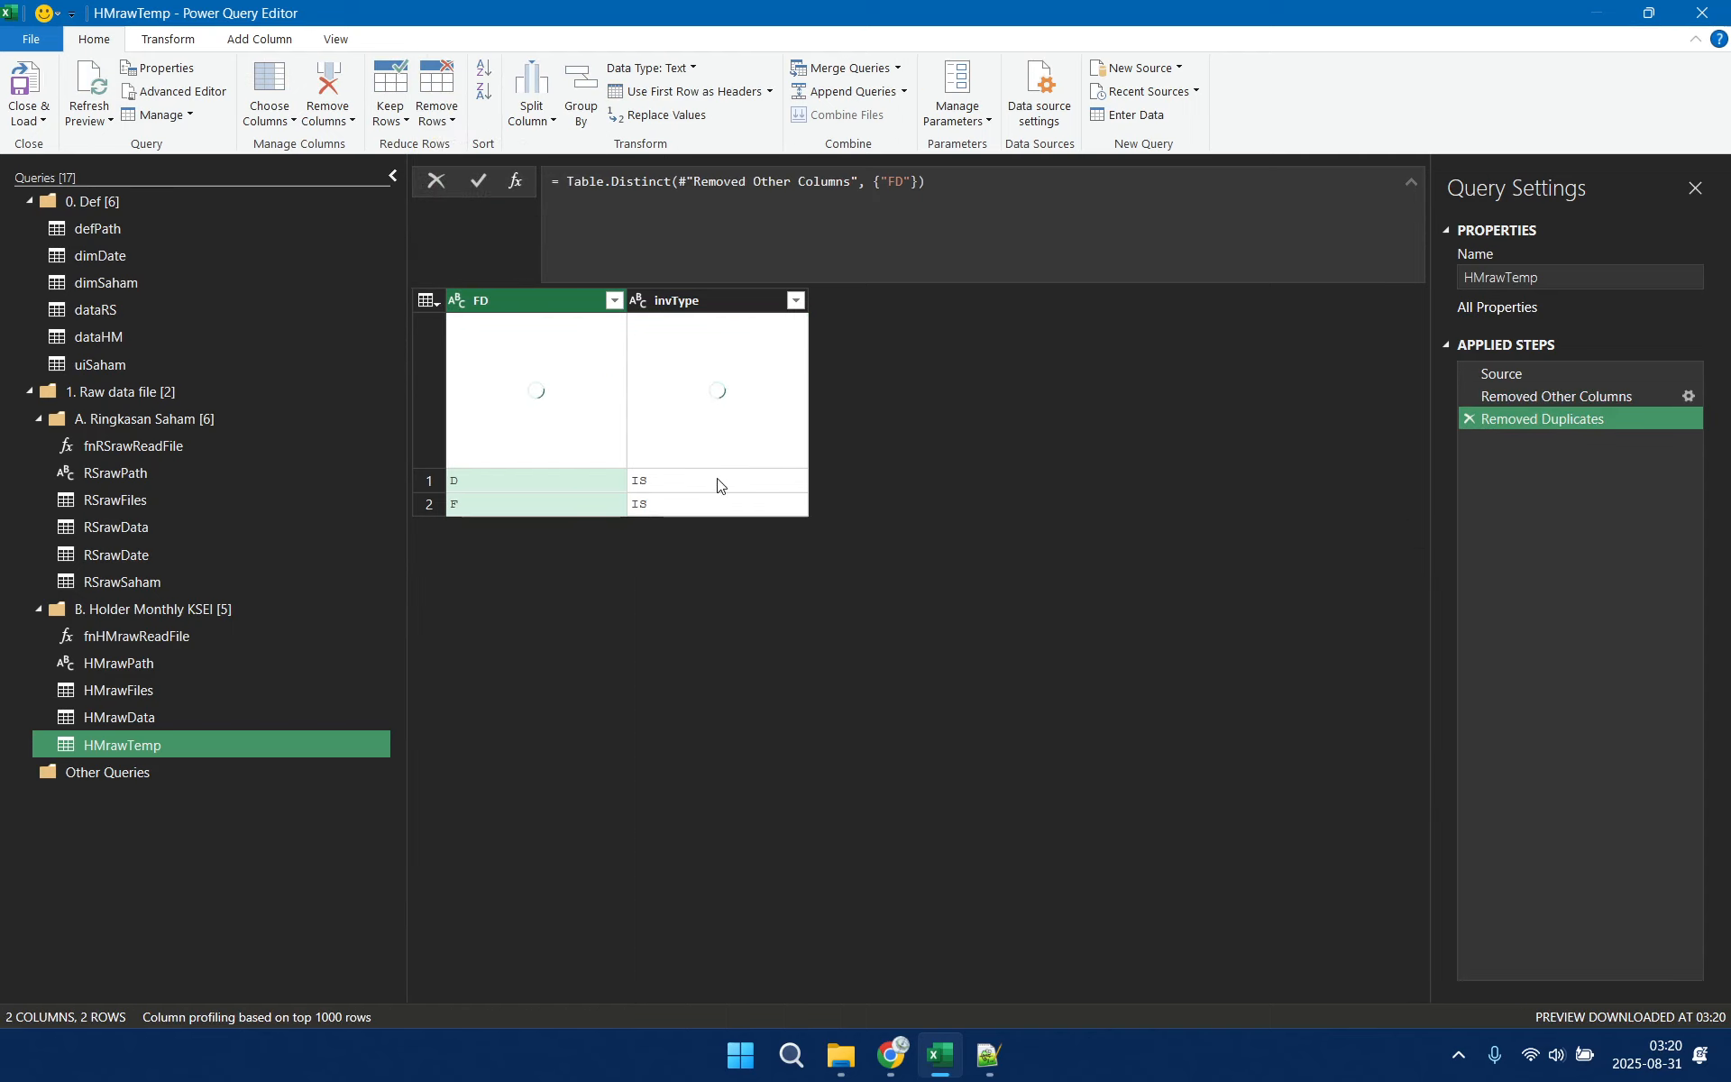
left_click(1469, 418)
Remove duplicate rows from HMrawTemp based on the FD and invType columns together
right_click(696, 303)
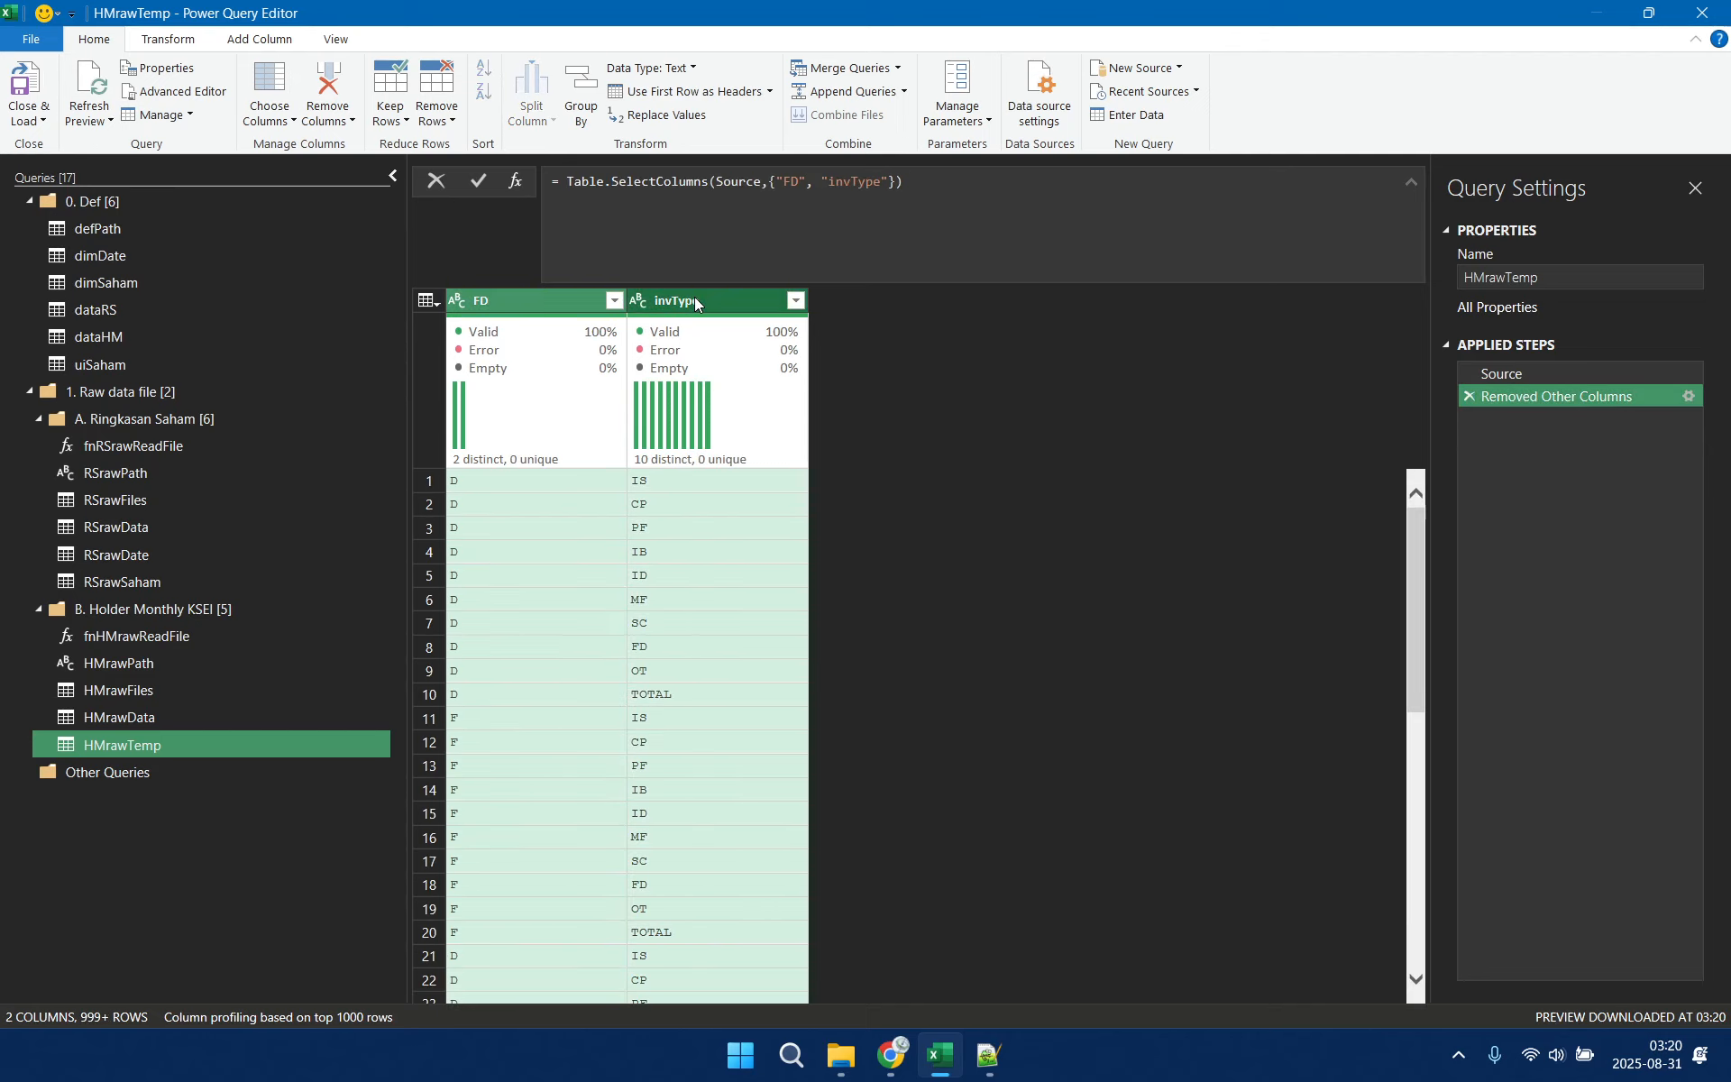
left_click(170, 40)
left_click(104, 42)
left_click(437, 107)
left_click(497, 220)
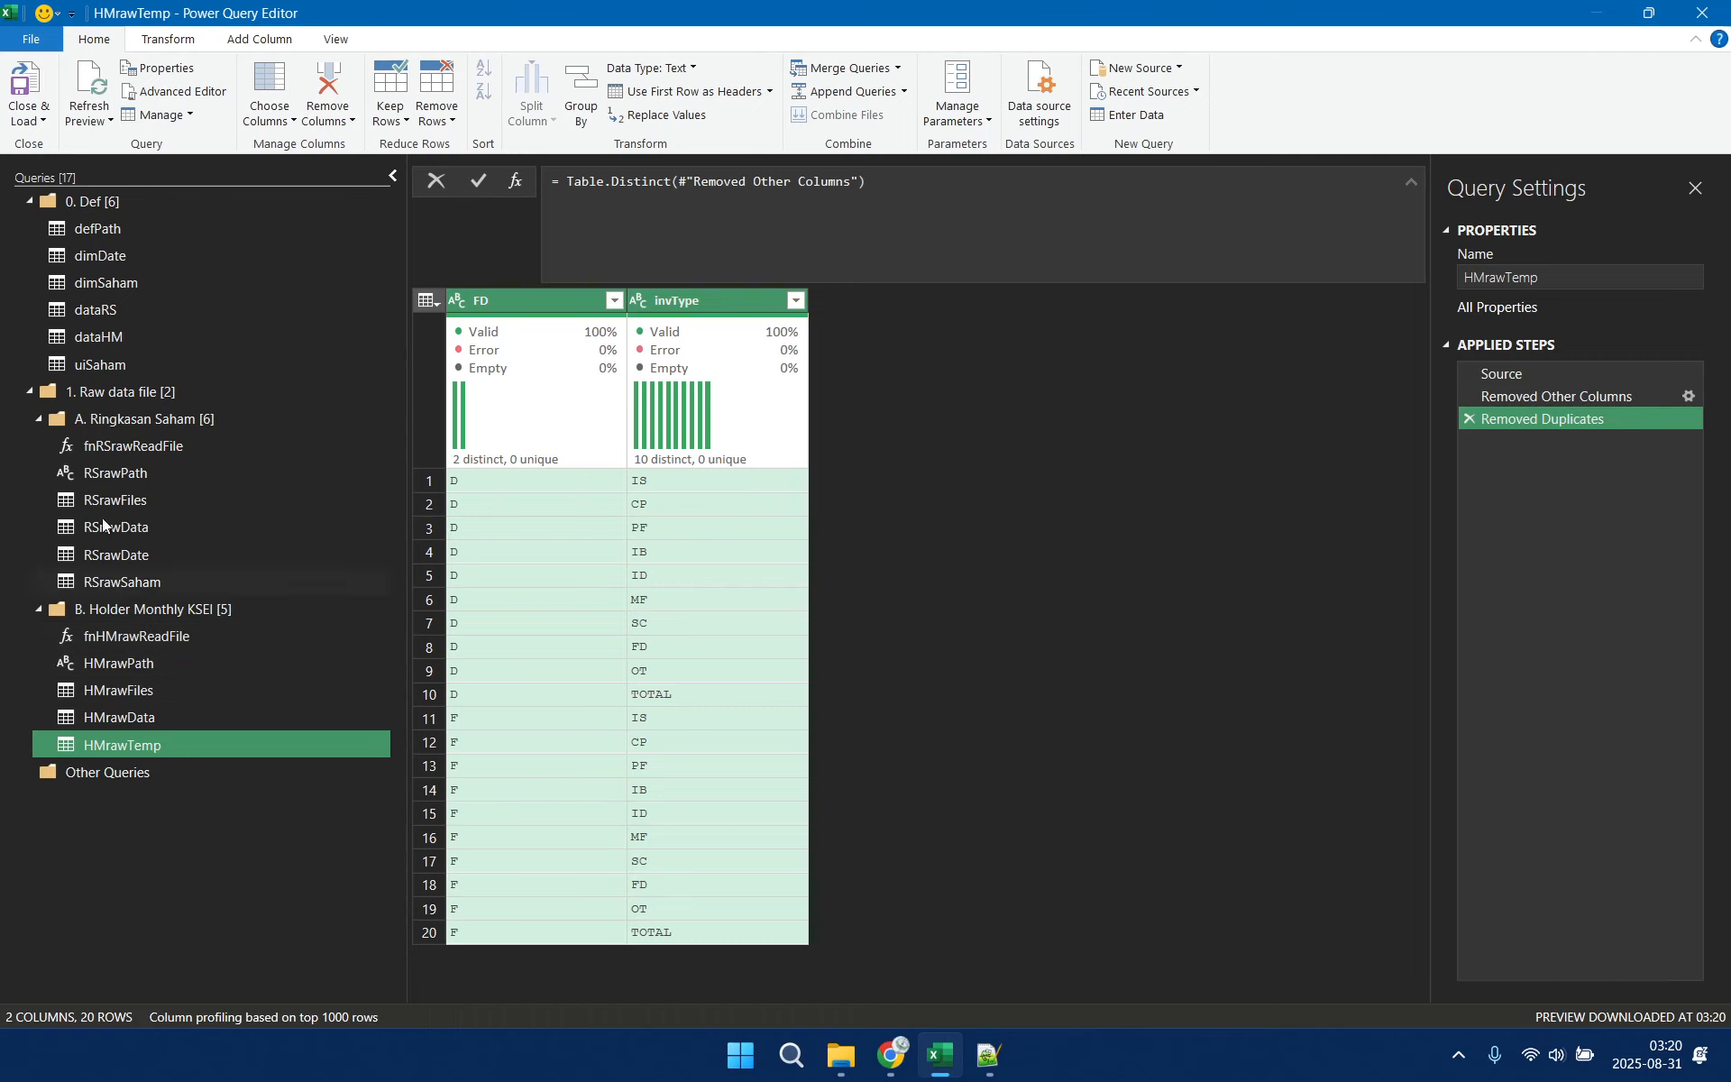
Close the query editor, loading the new queries as connections only, and save the workbook
left_click(42, 122)
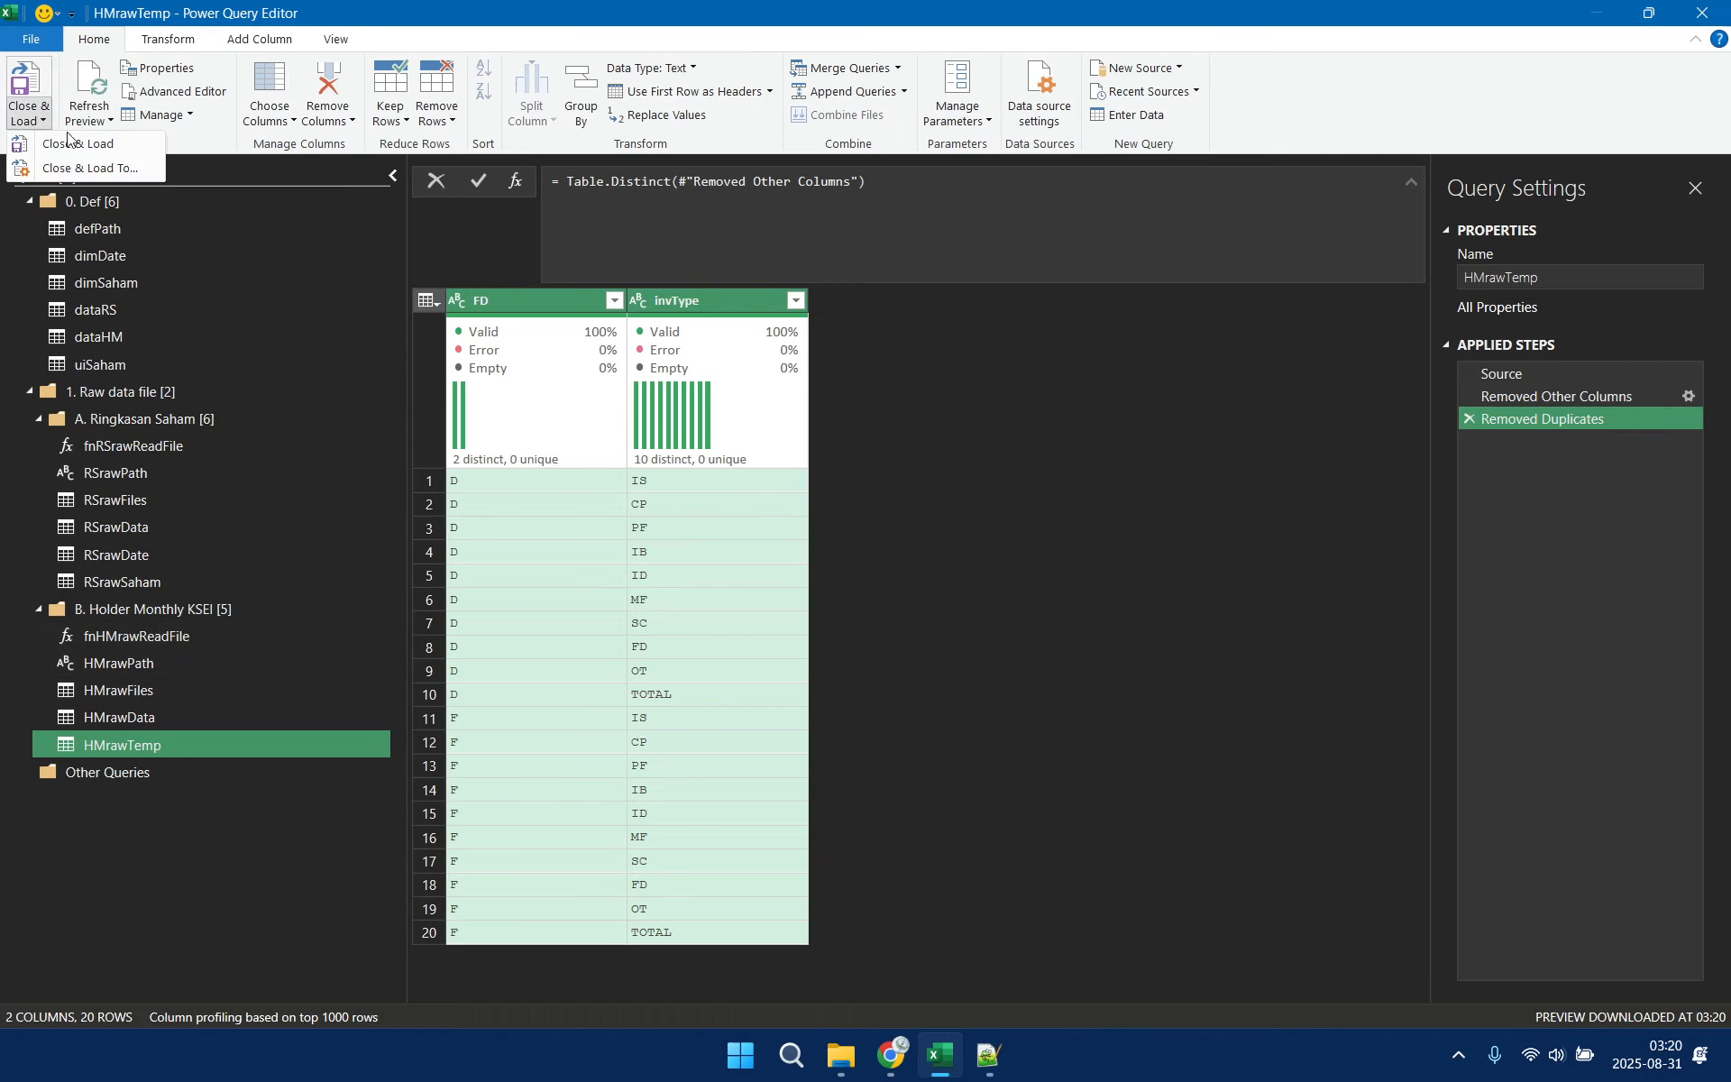
left_click(86, 171)
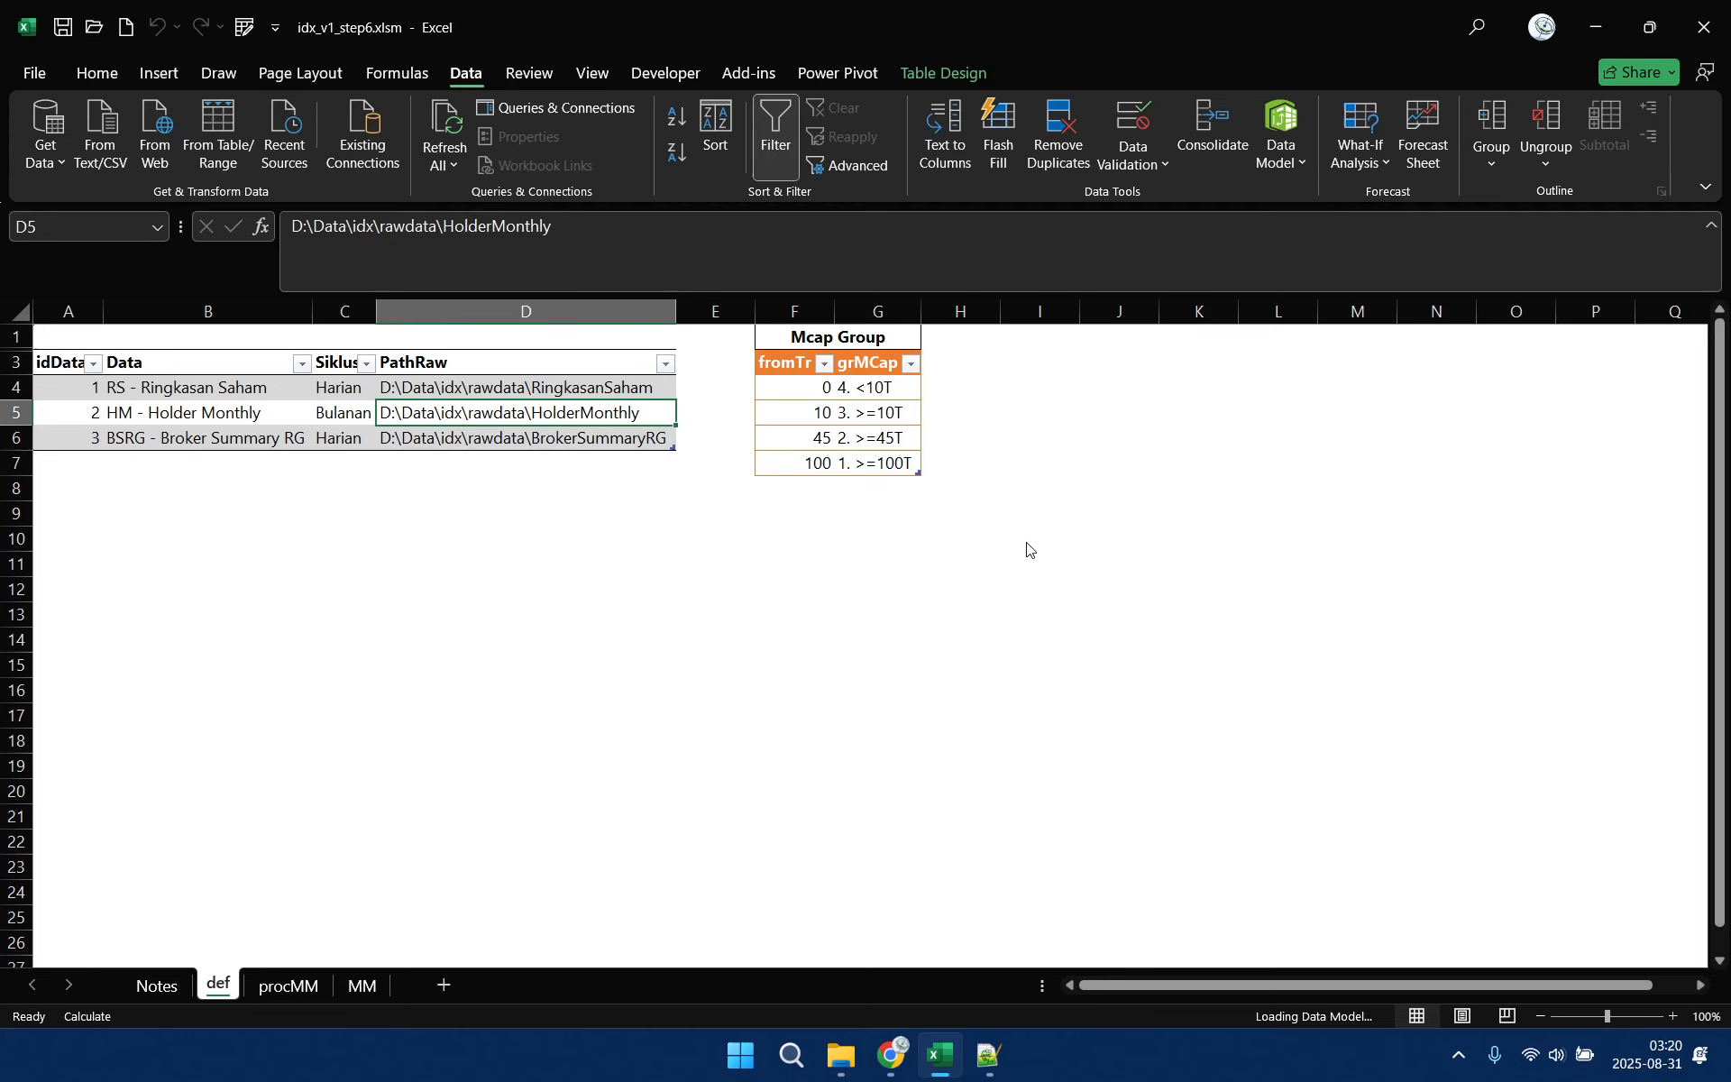
left_click(1190, 730)
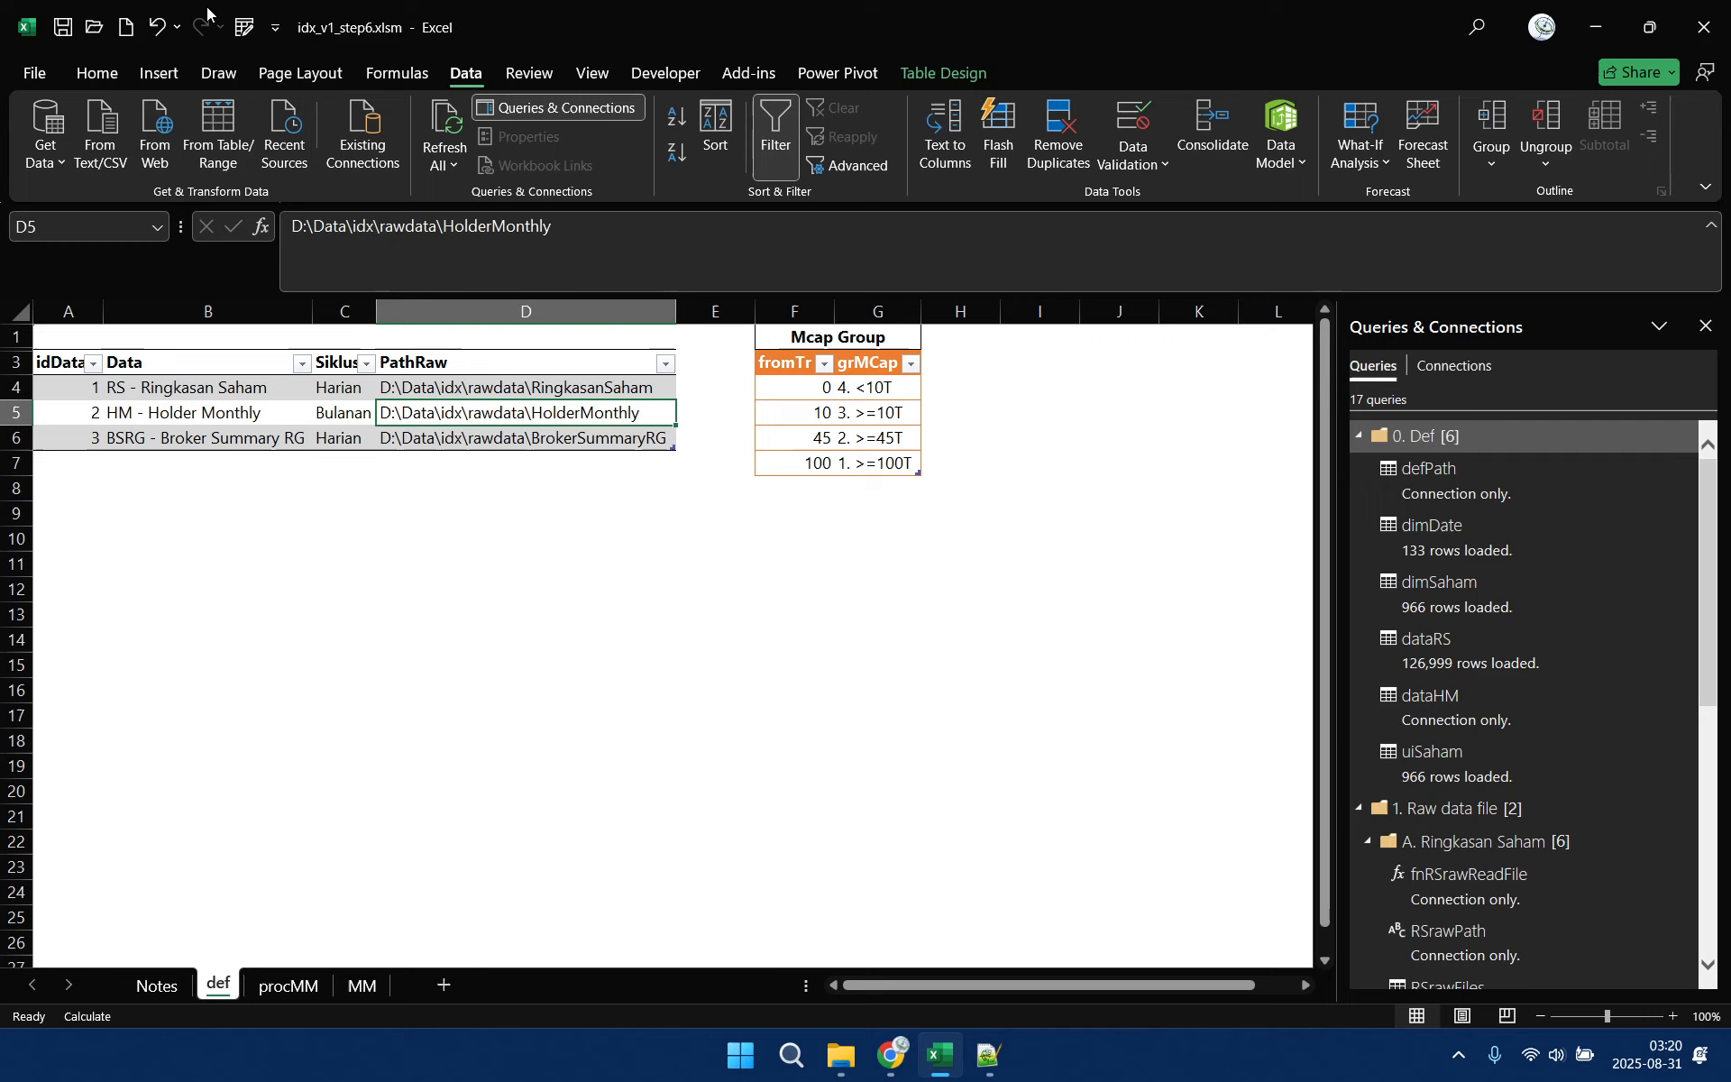
left_click(63, 33)
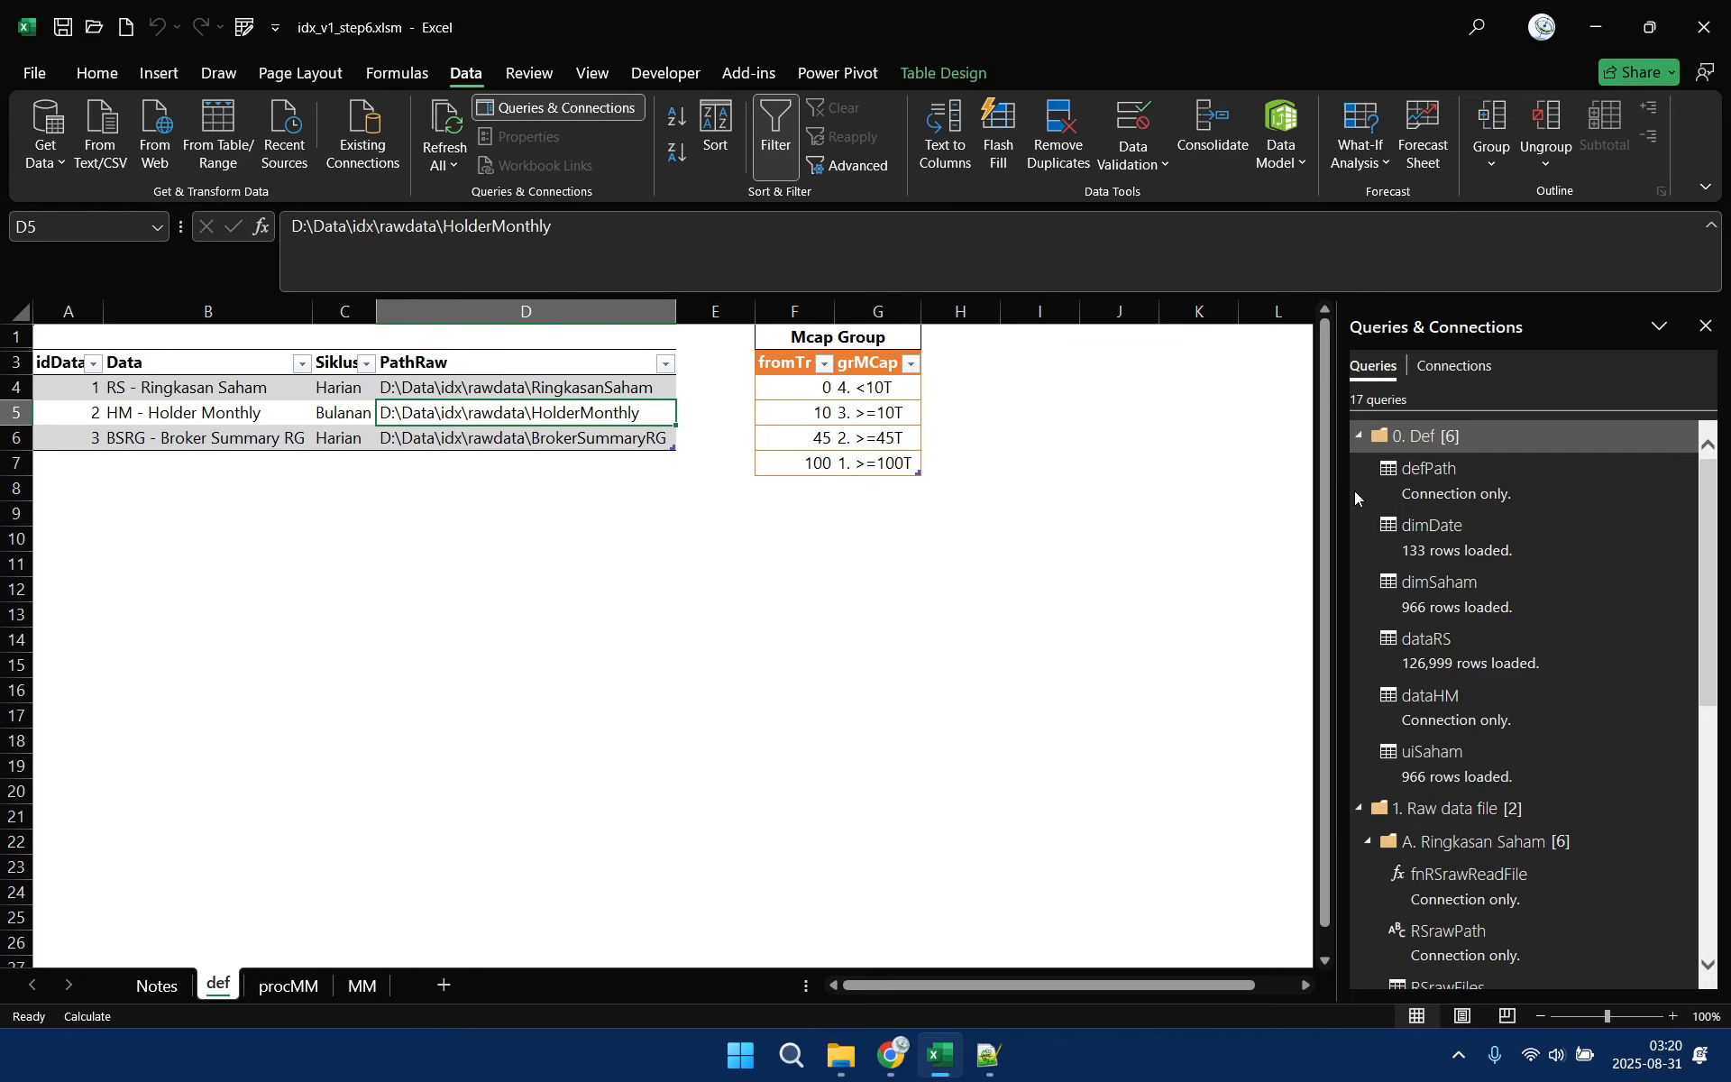
Collapse the 0. Def and A. Ringkasan Saham groups in the workbook's query list
left_click(1359, 437)
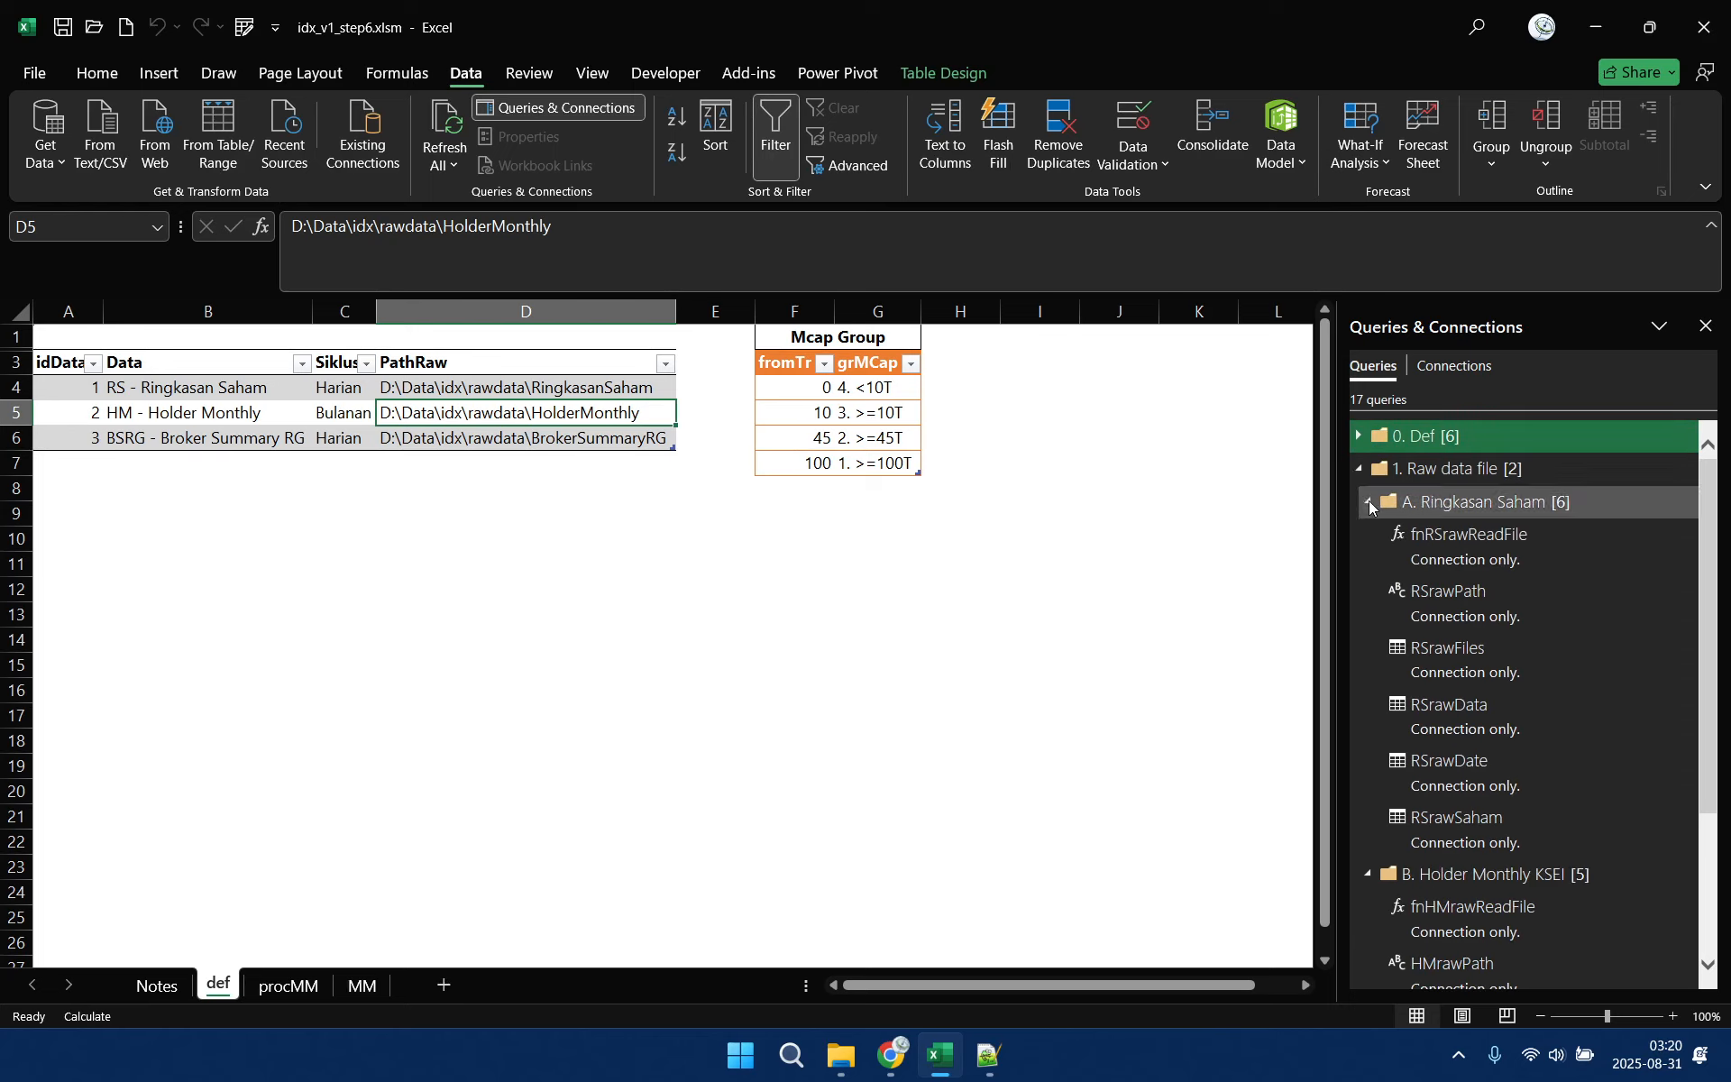
left_click(1369, 503)
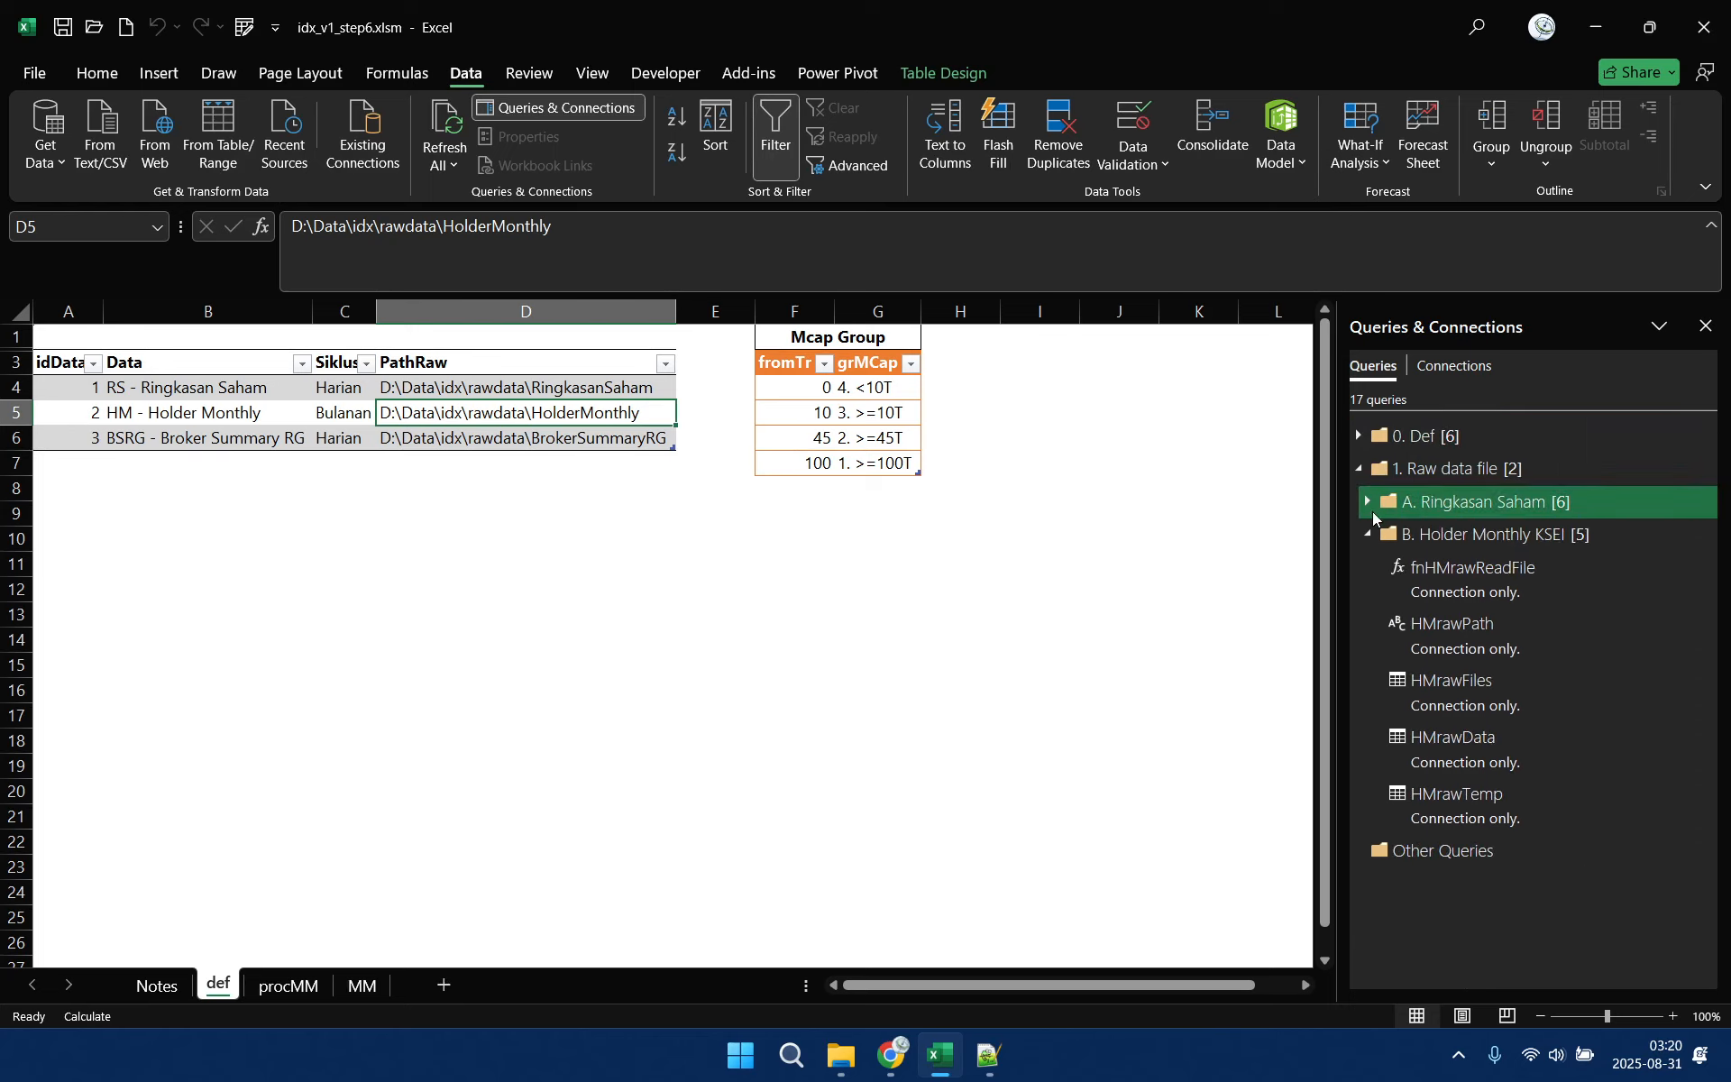
mouse_move(1465, 831)
left_click(444, 986)
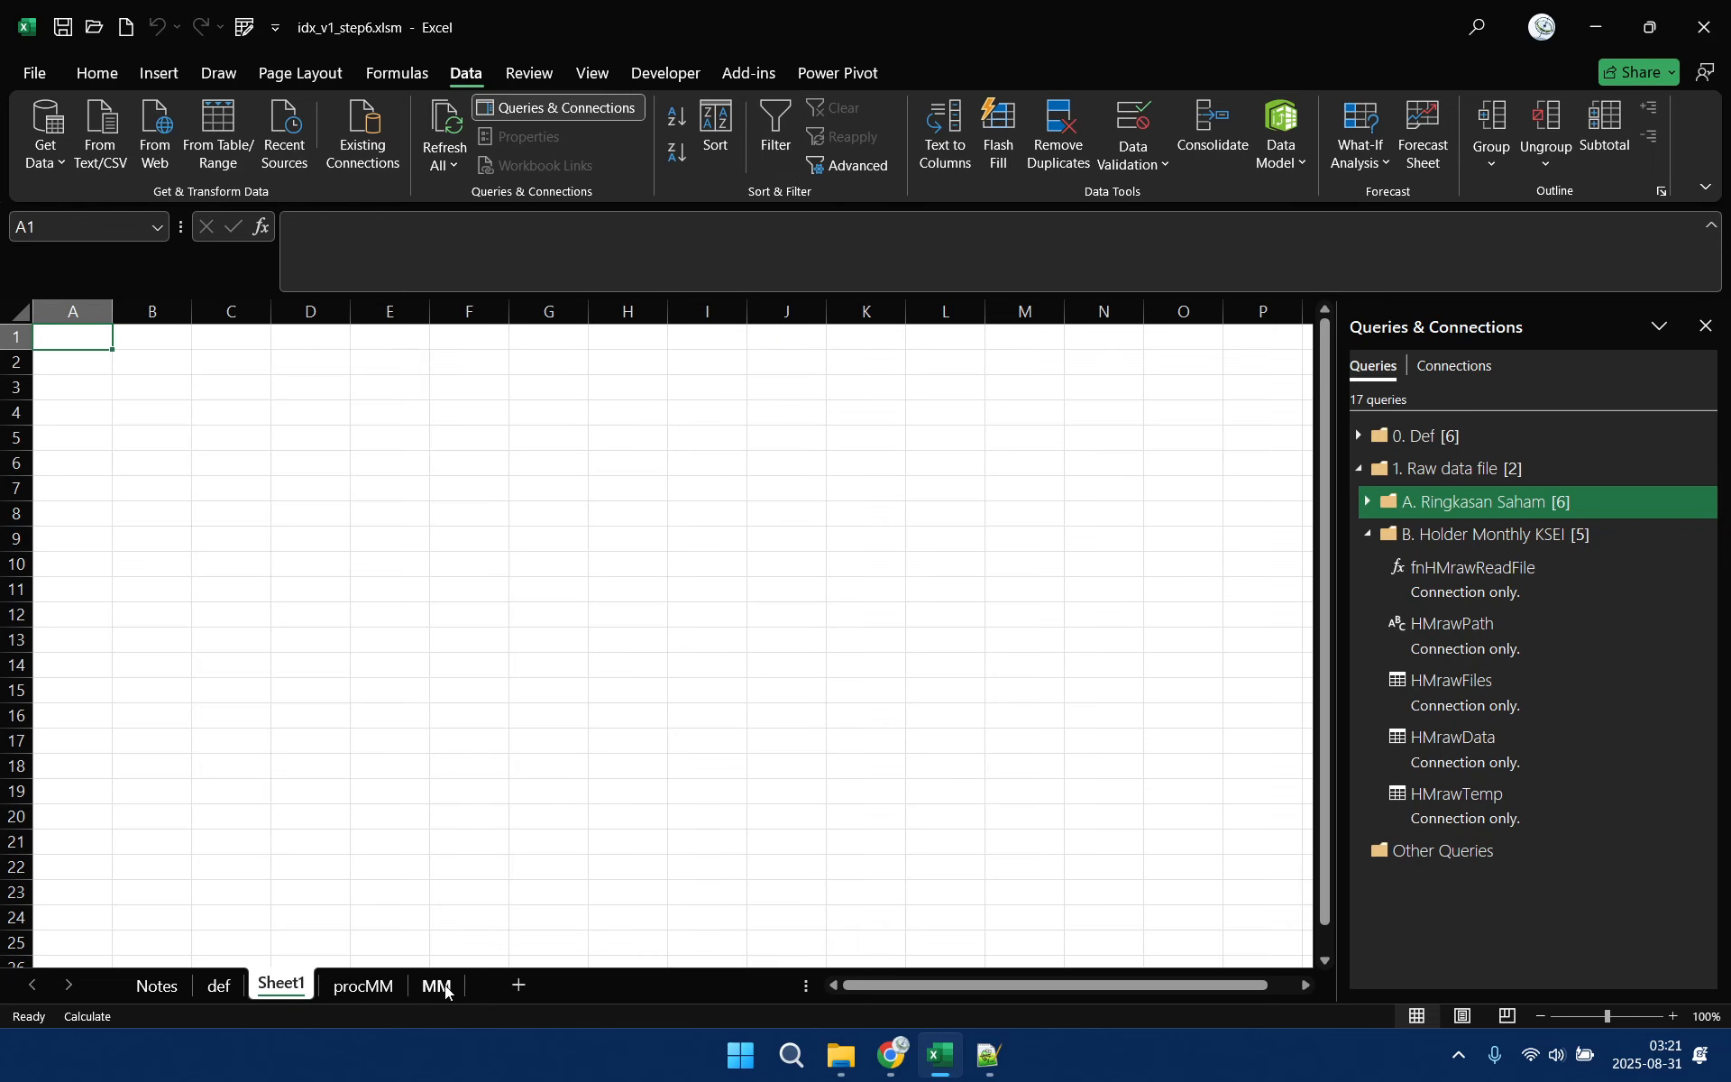
left_click(223, 985)
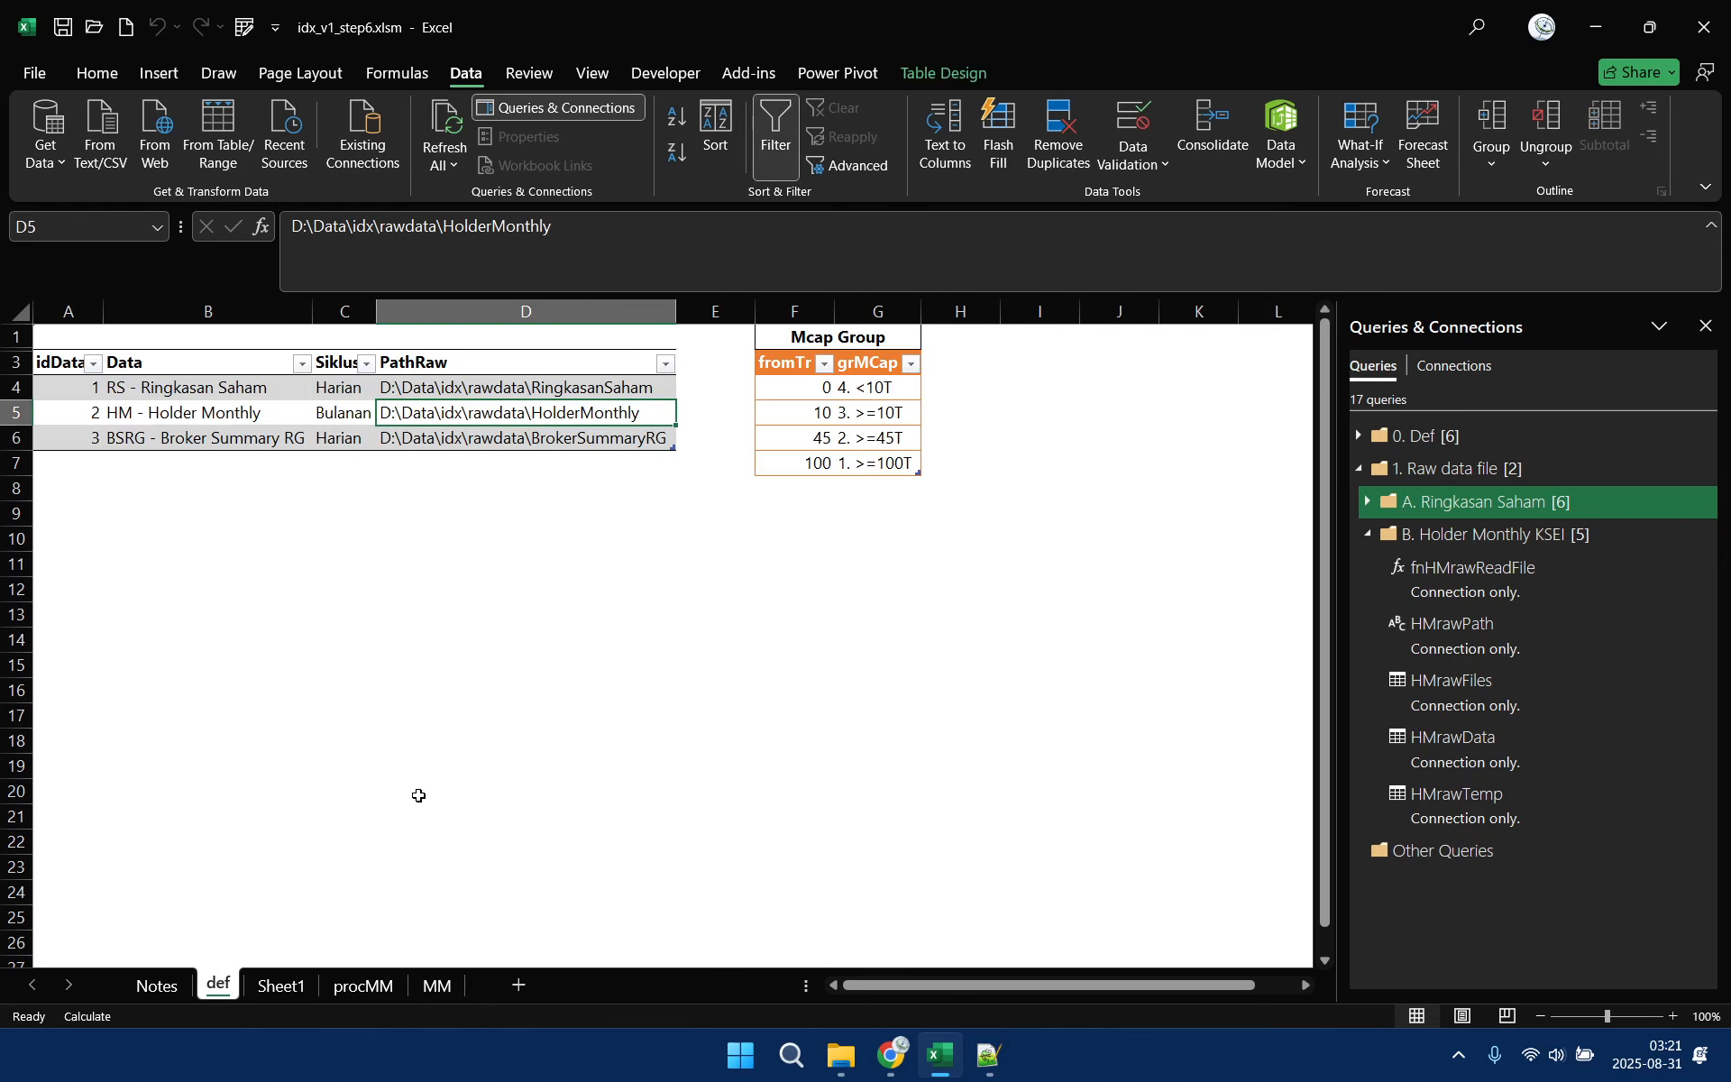
left_click_drag(1241, 983, 1340, 971)
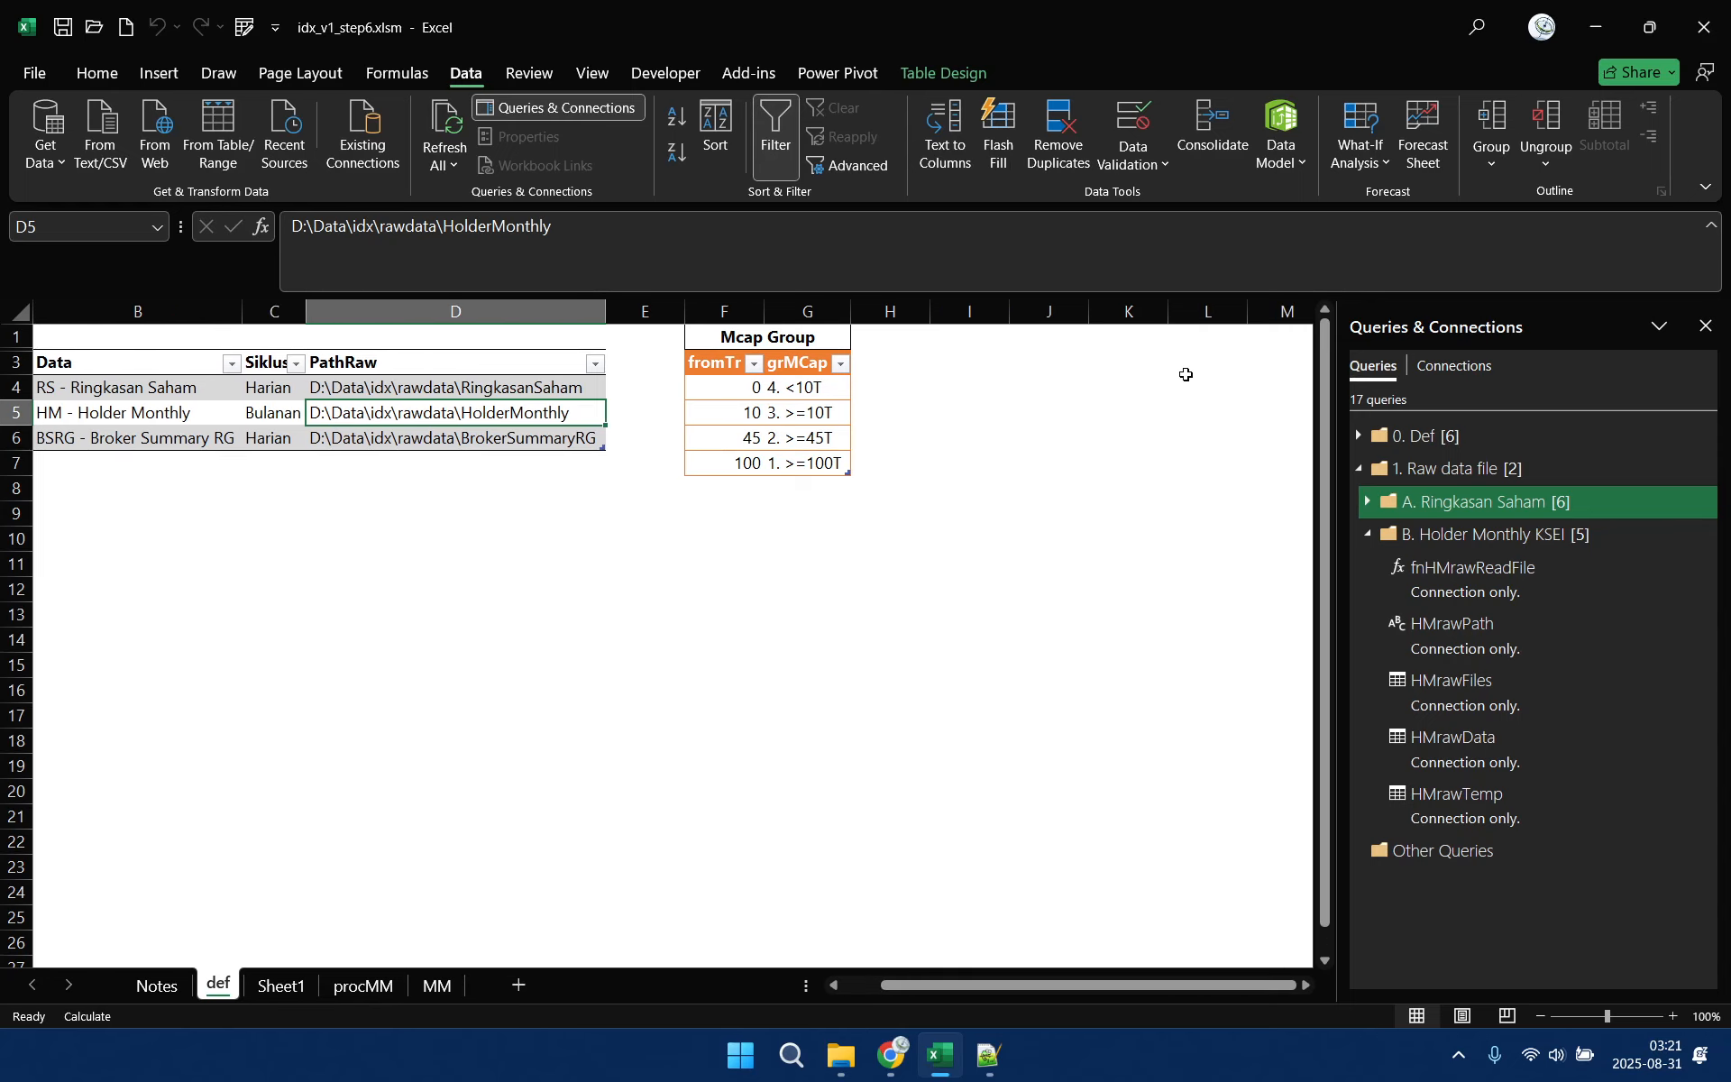
left_click(273, 985)
right_click(275, 986)
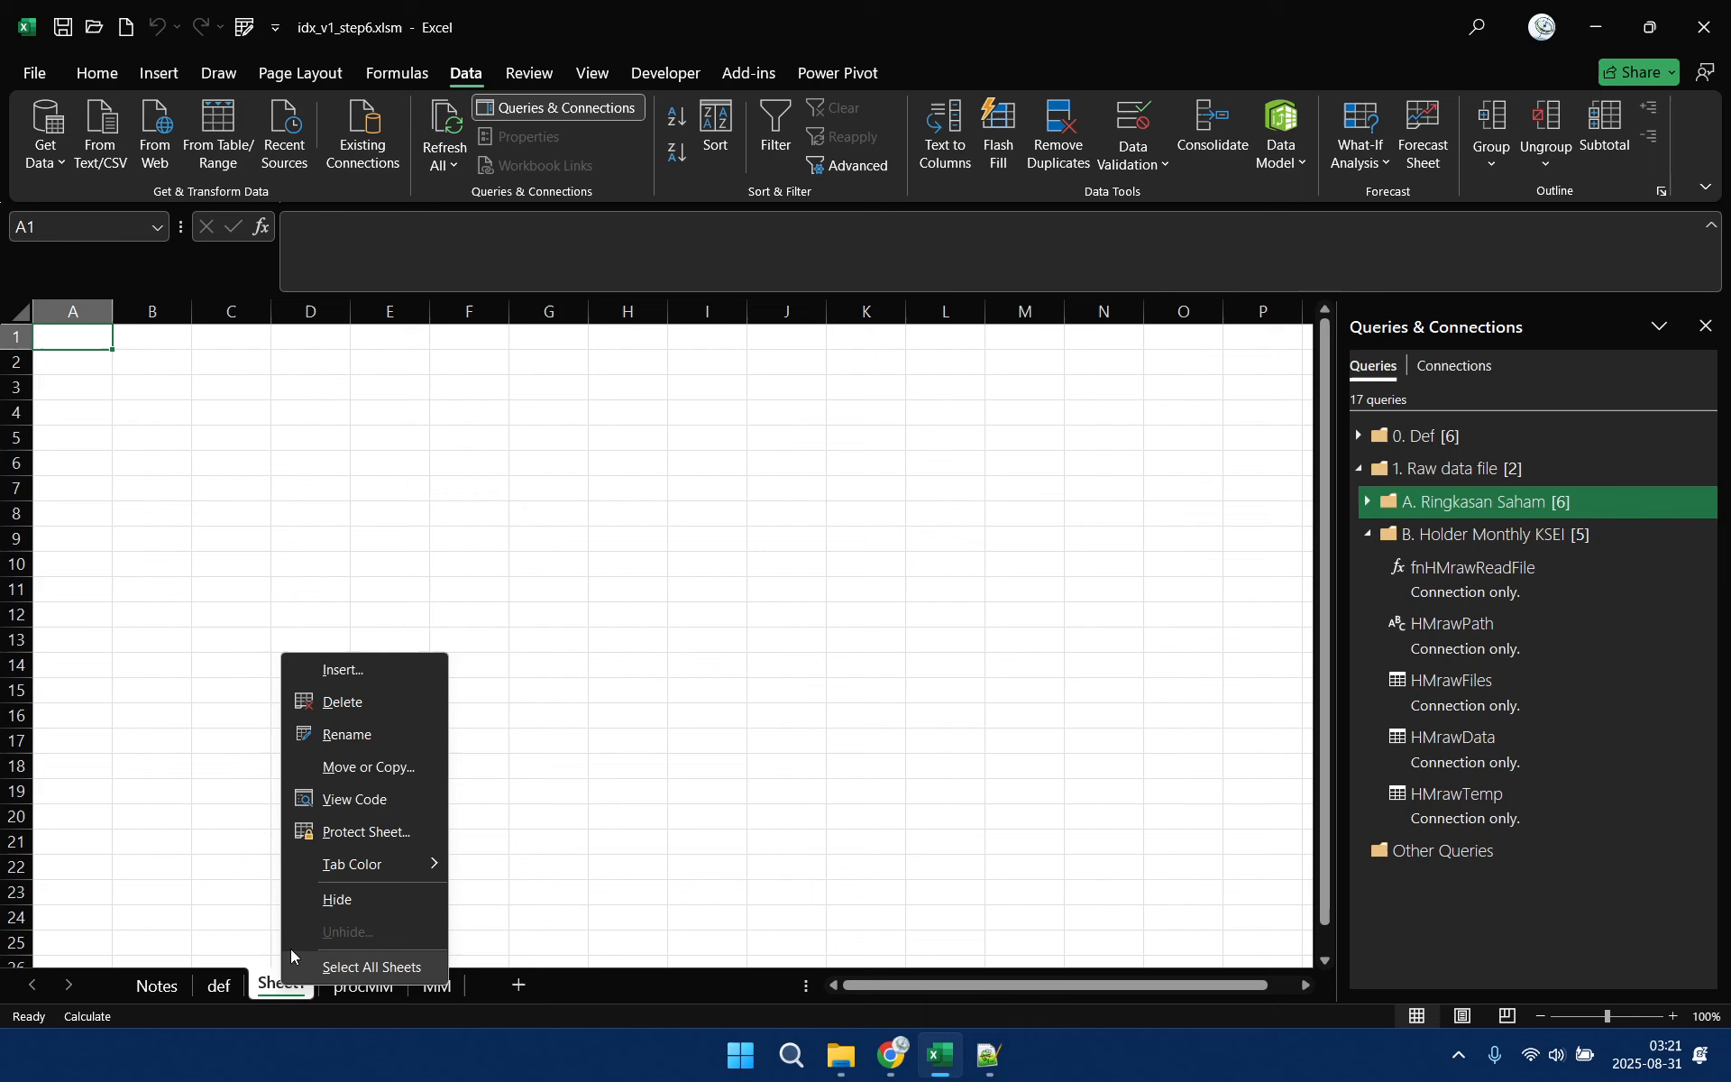
left_click(358, 707)
left_click(915, 575)
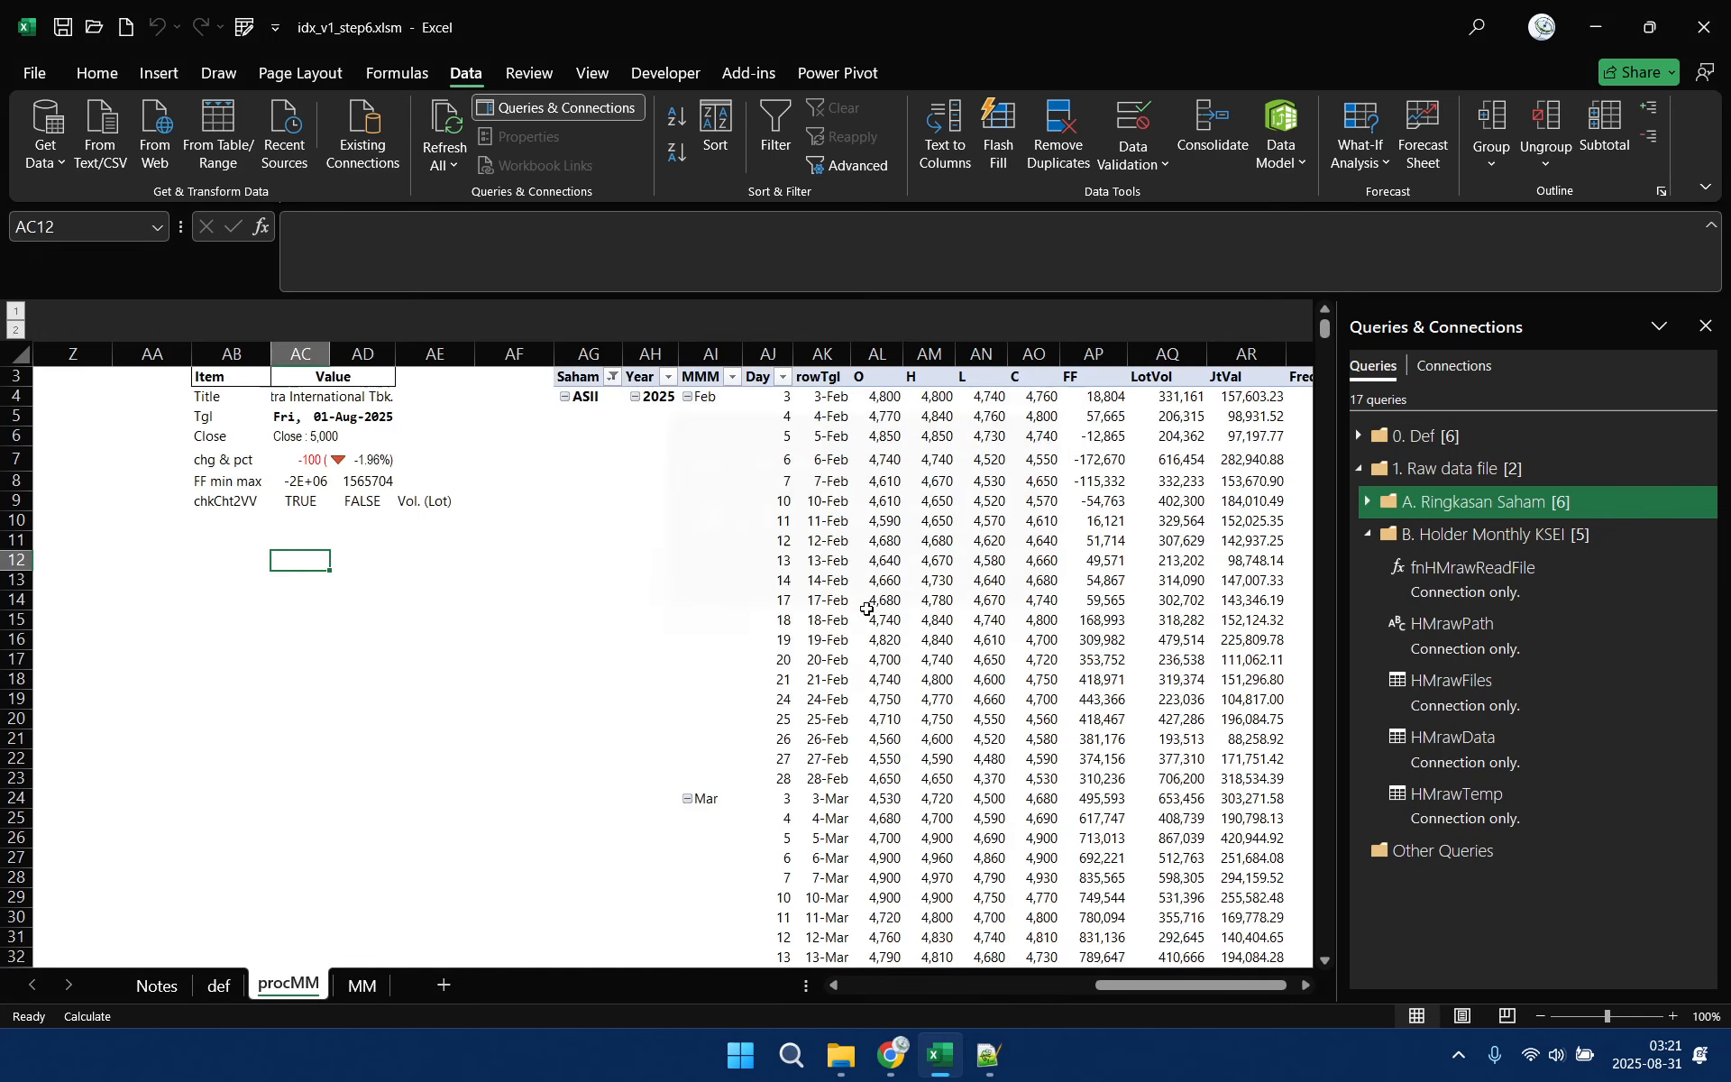
Load the HMrawTemp query as a table on the existing def worksheet, starting at cell S3
left_click(221, 985)
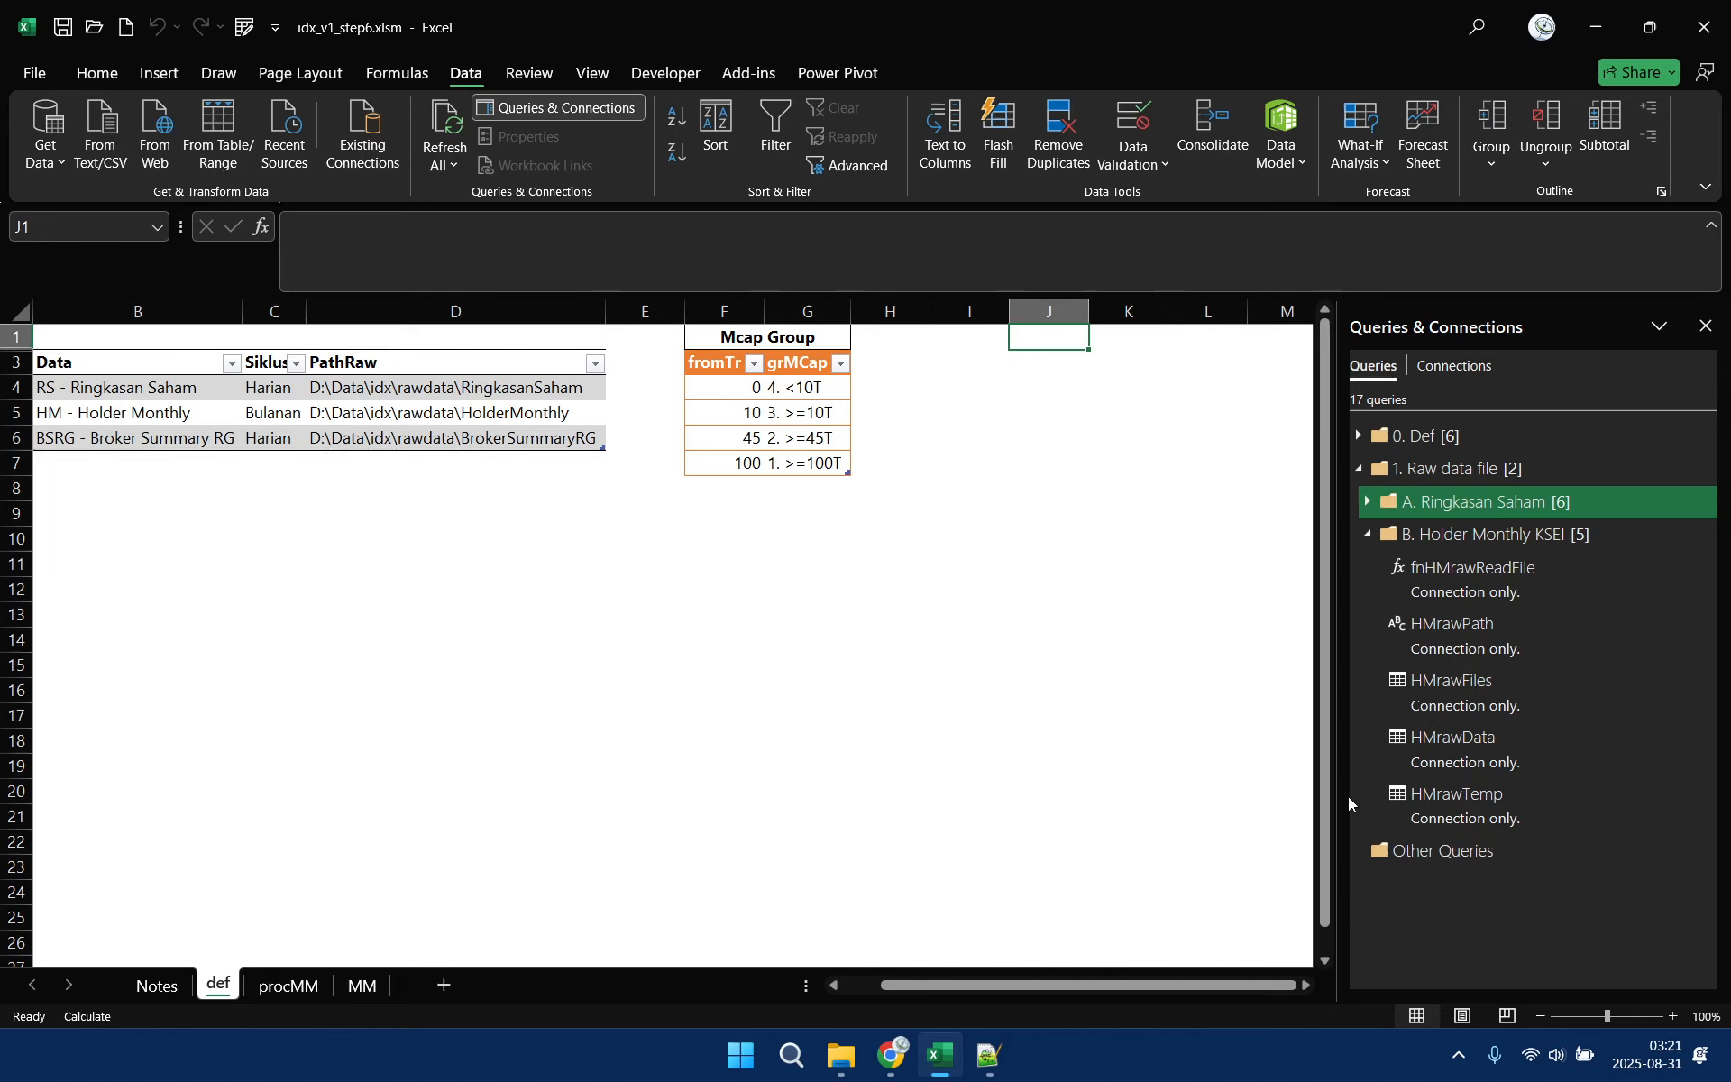
left_click(1068, 361)
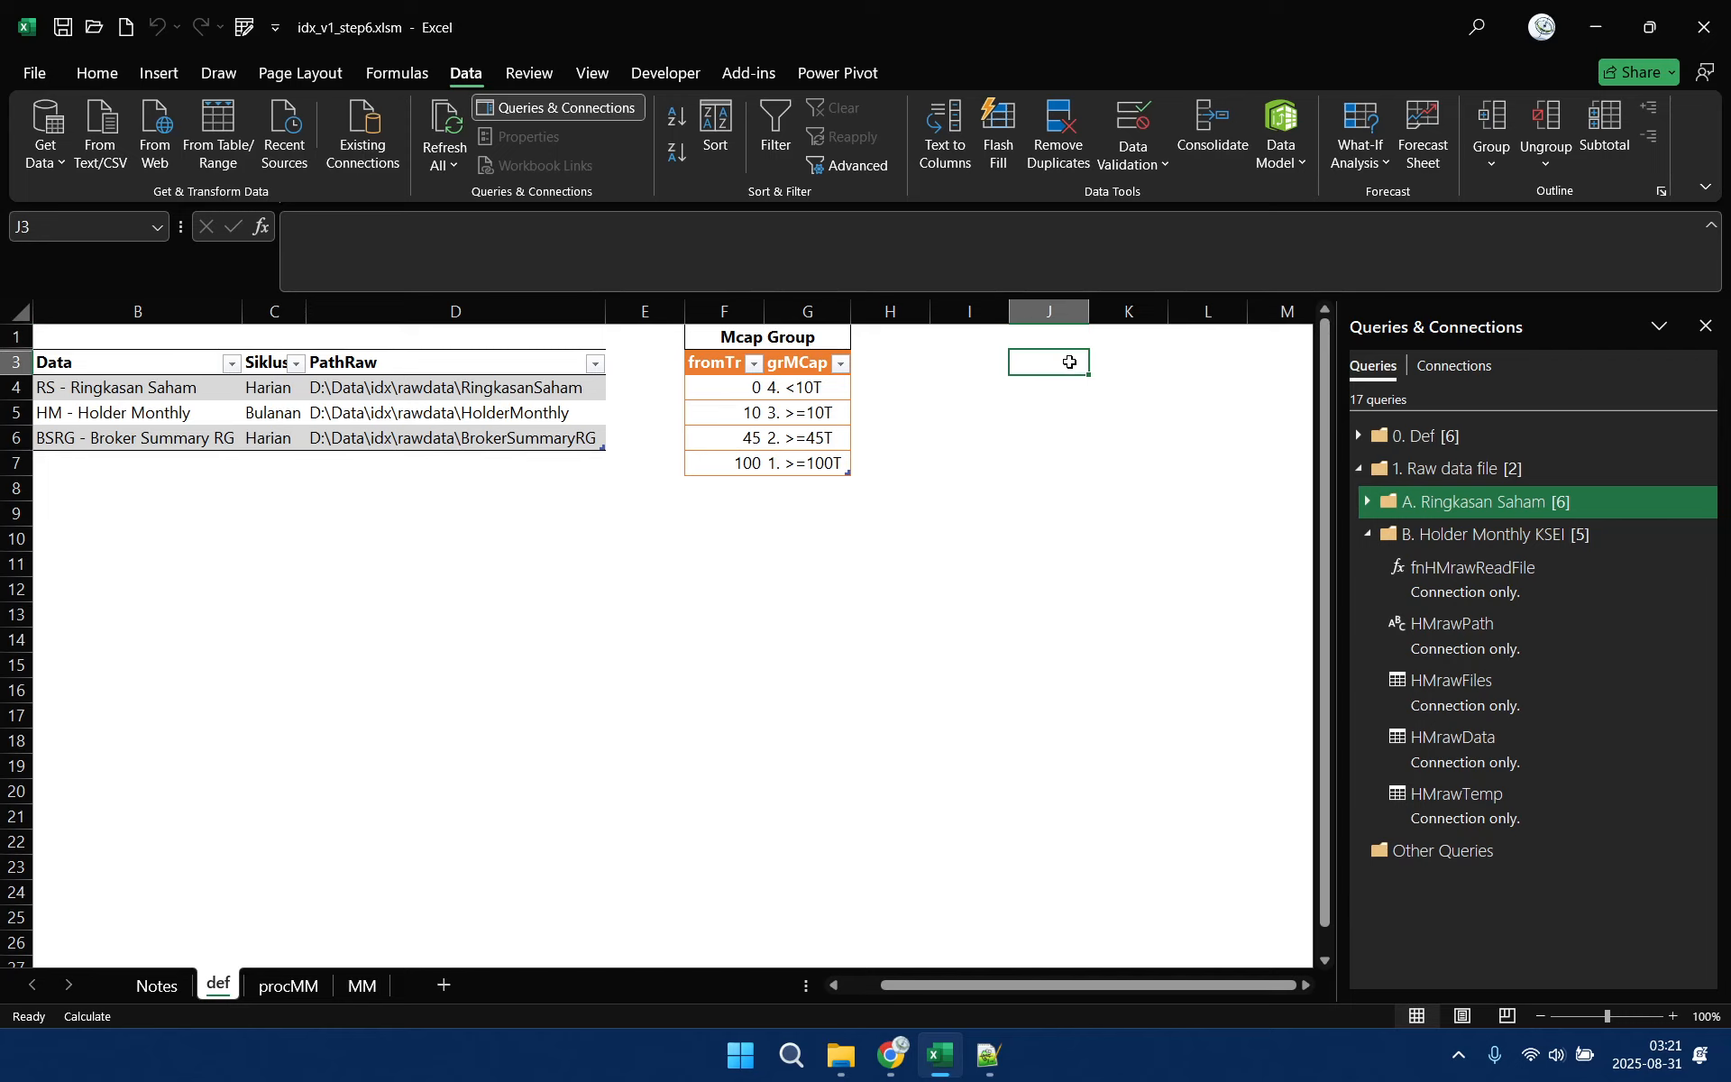
right_click(1531, 803)
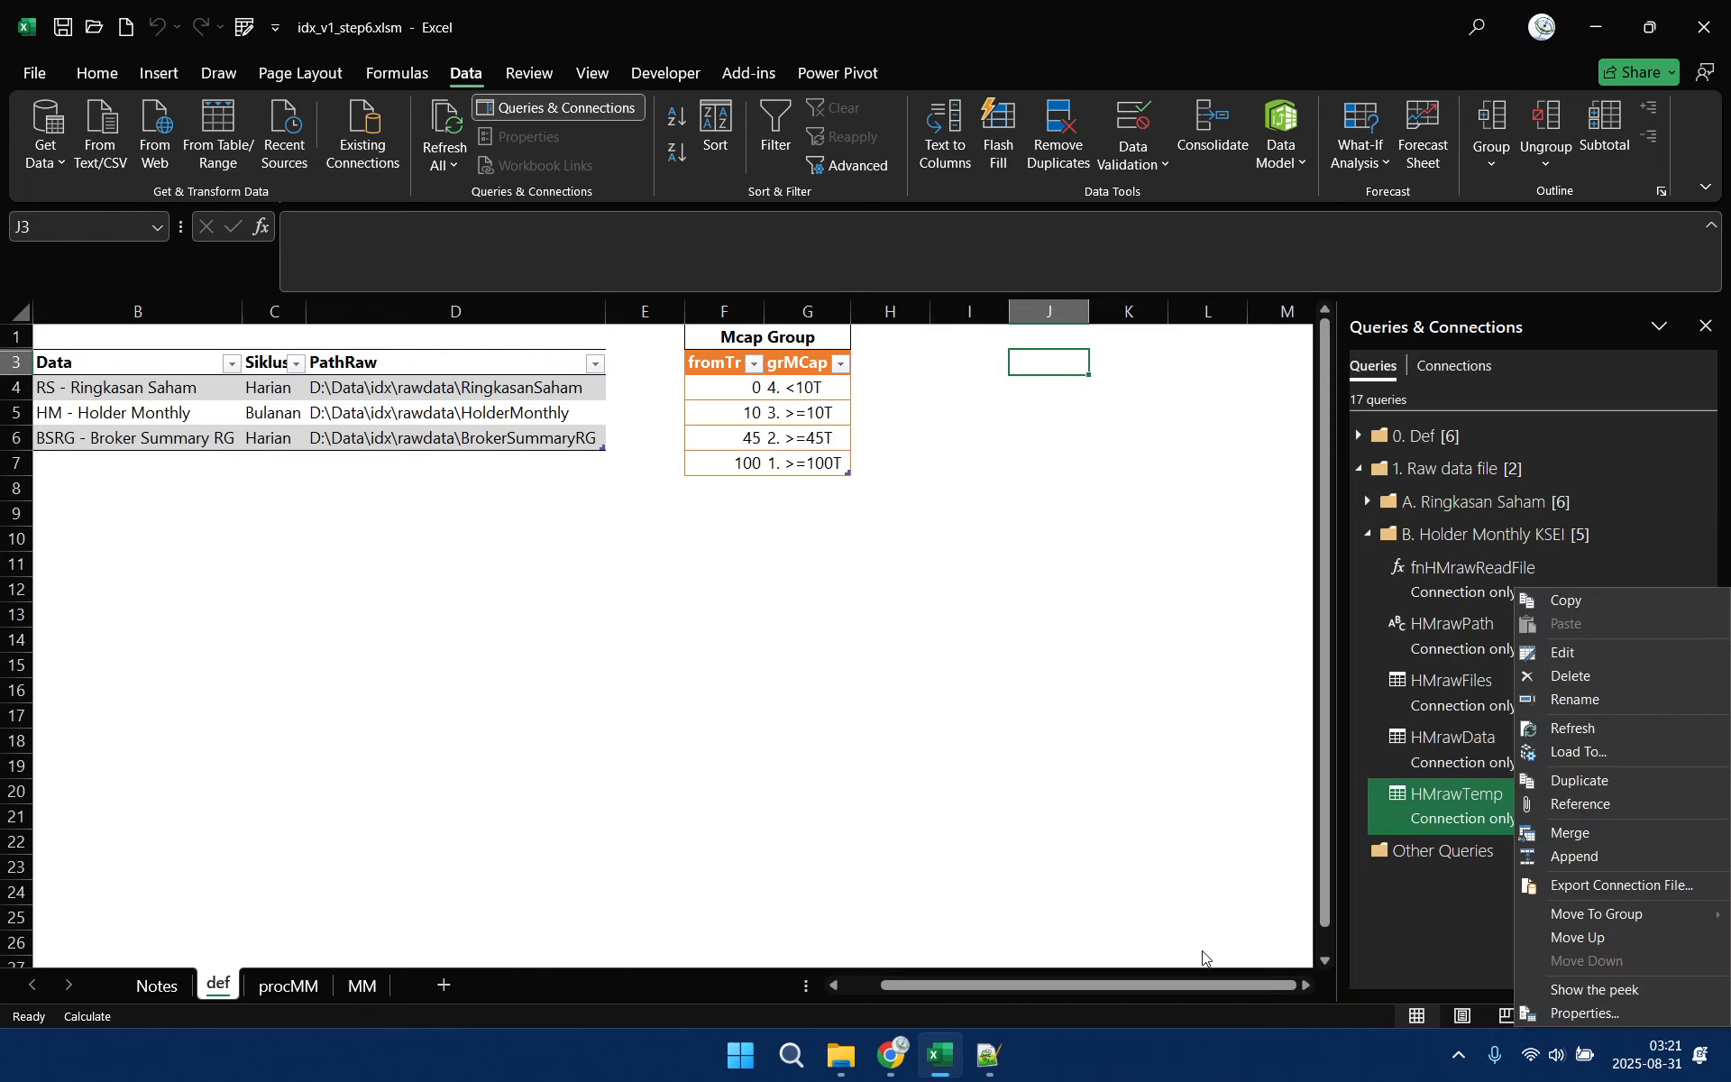
left_click(1306, 987)
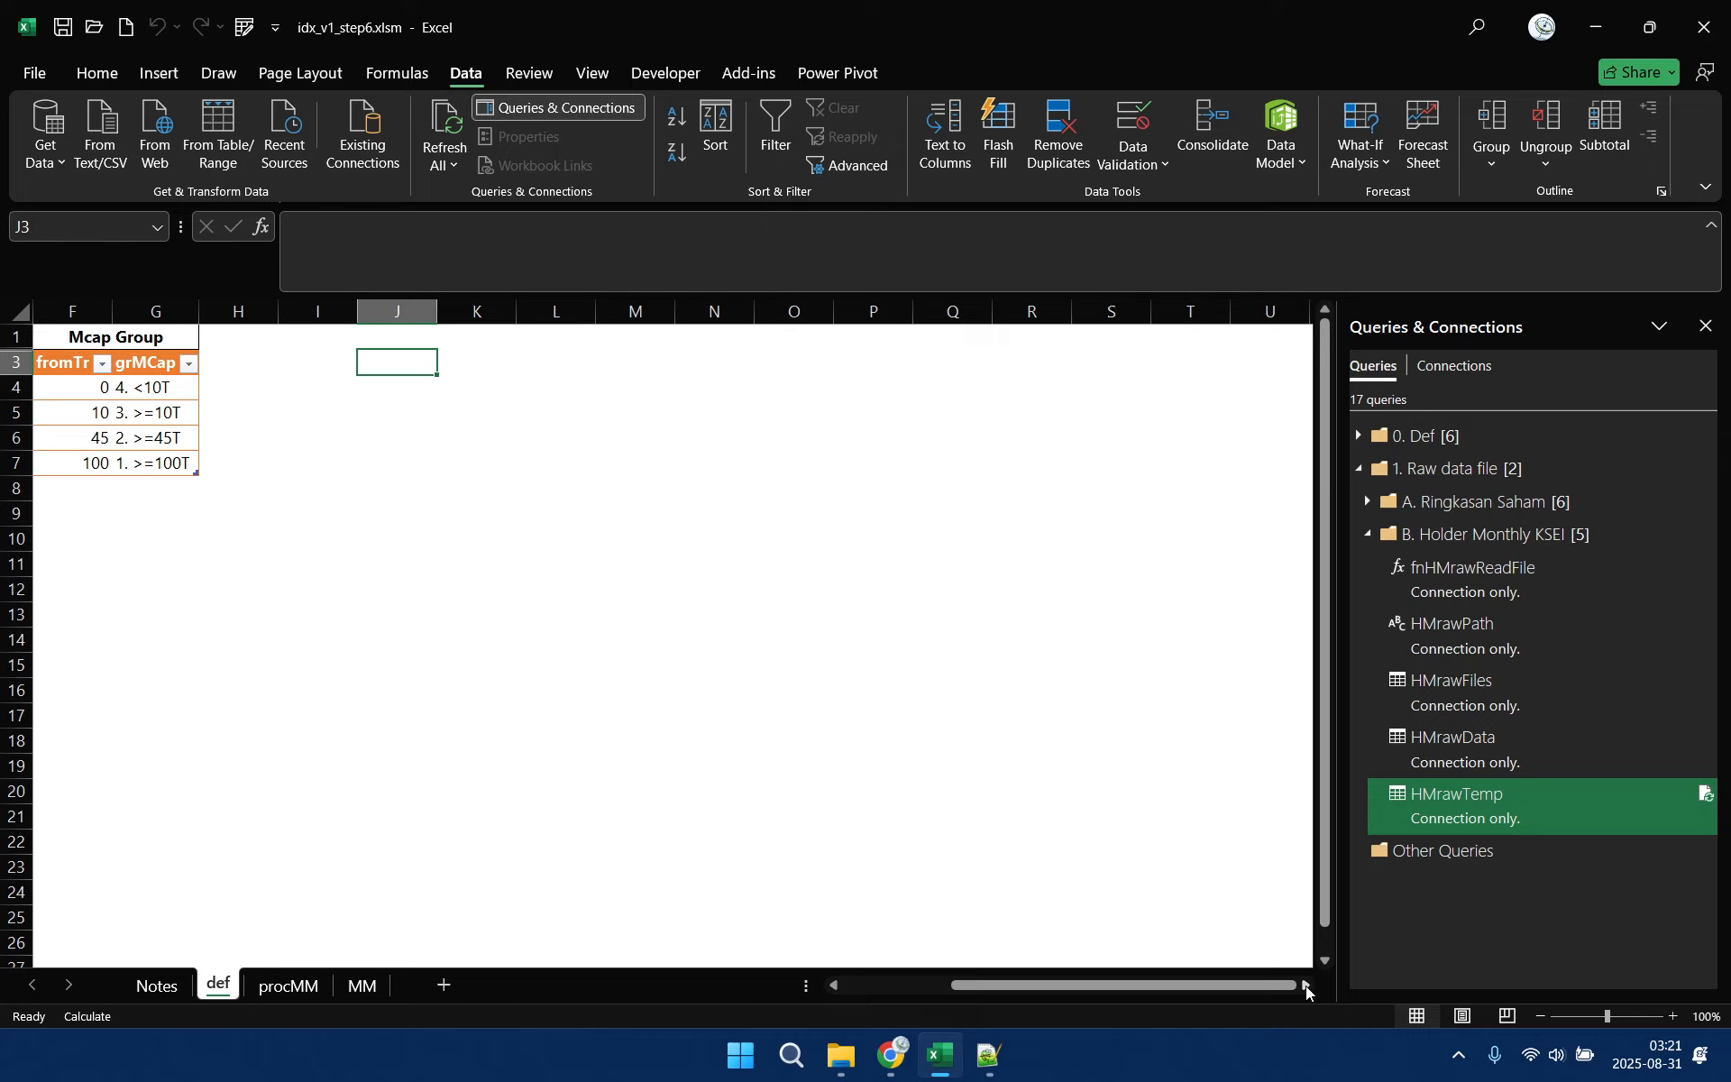
left_click(1053, 384)
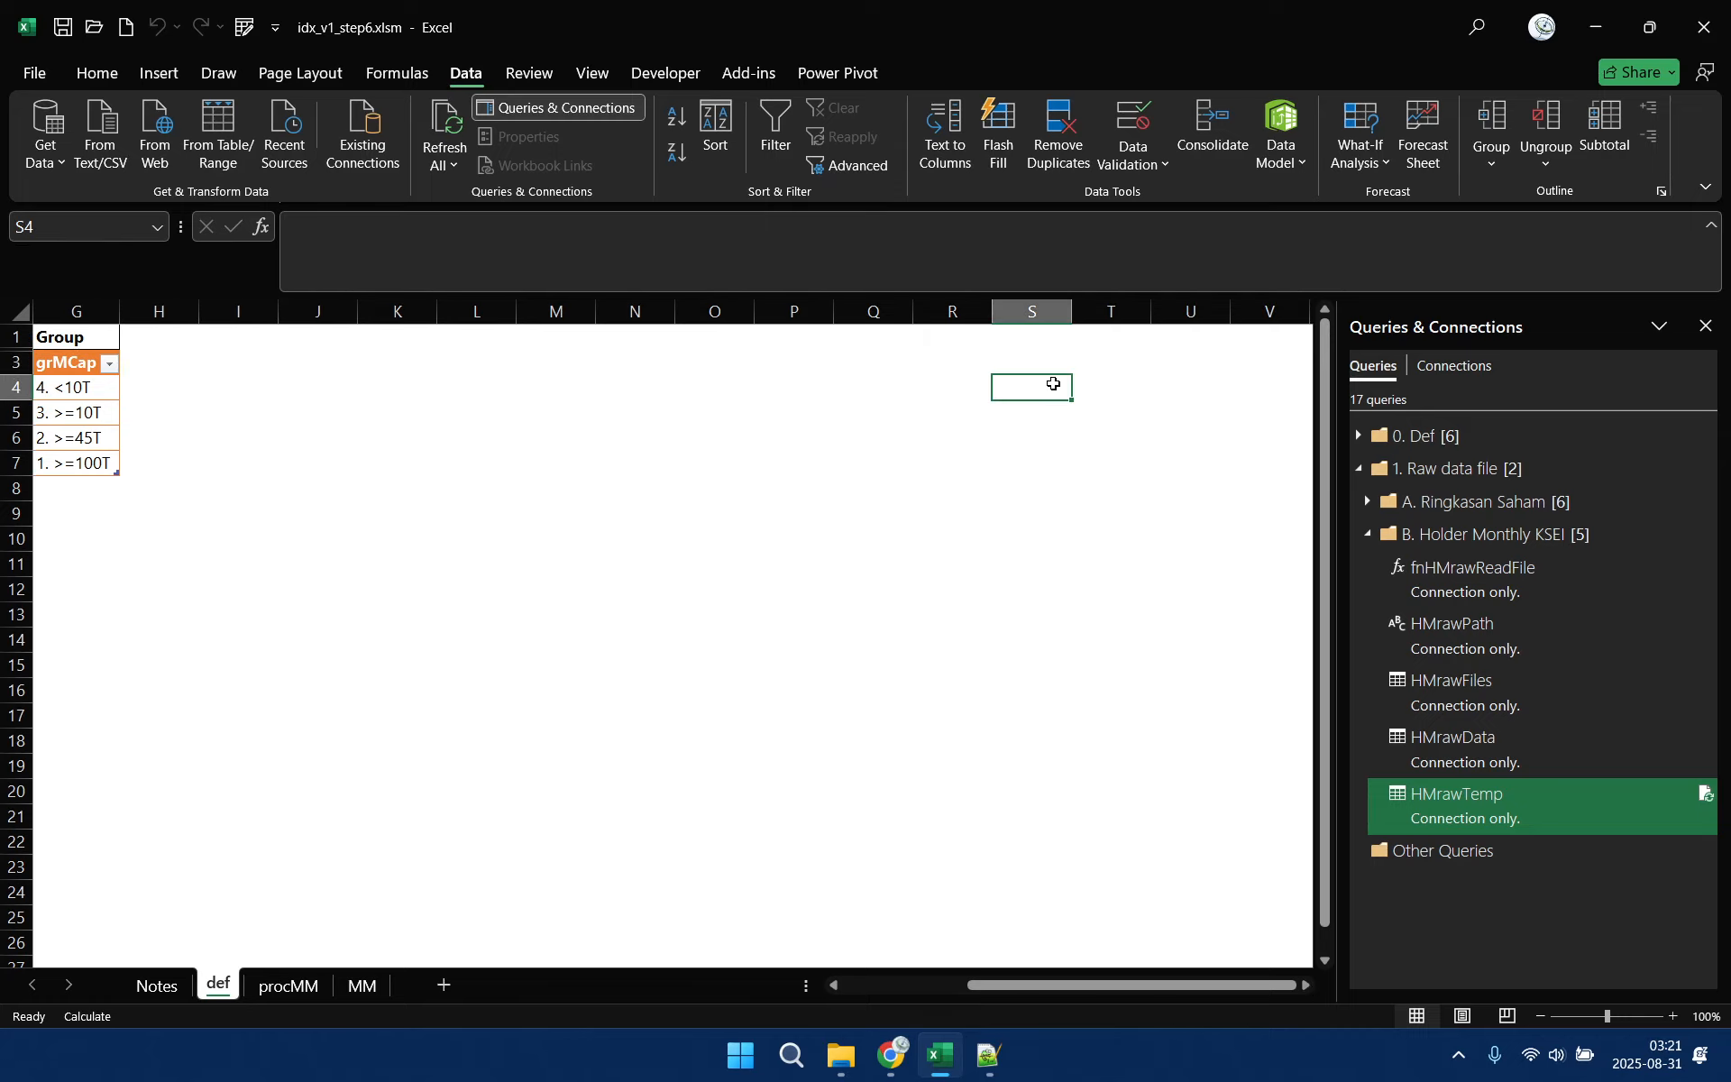
left_click(1044, 369)
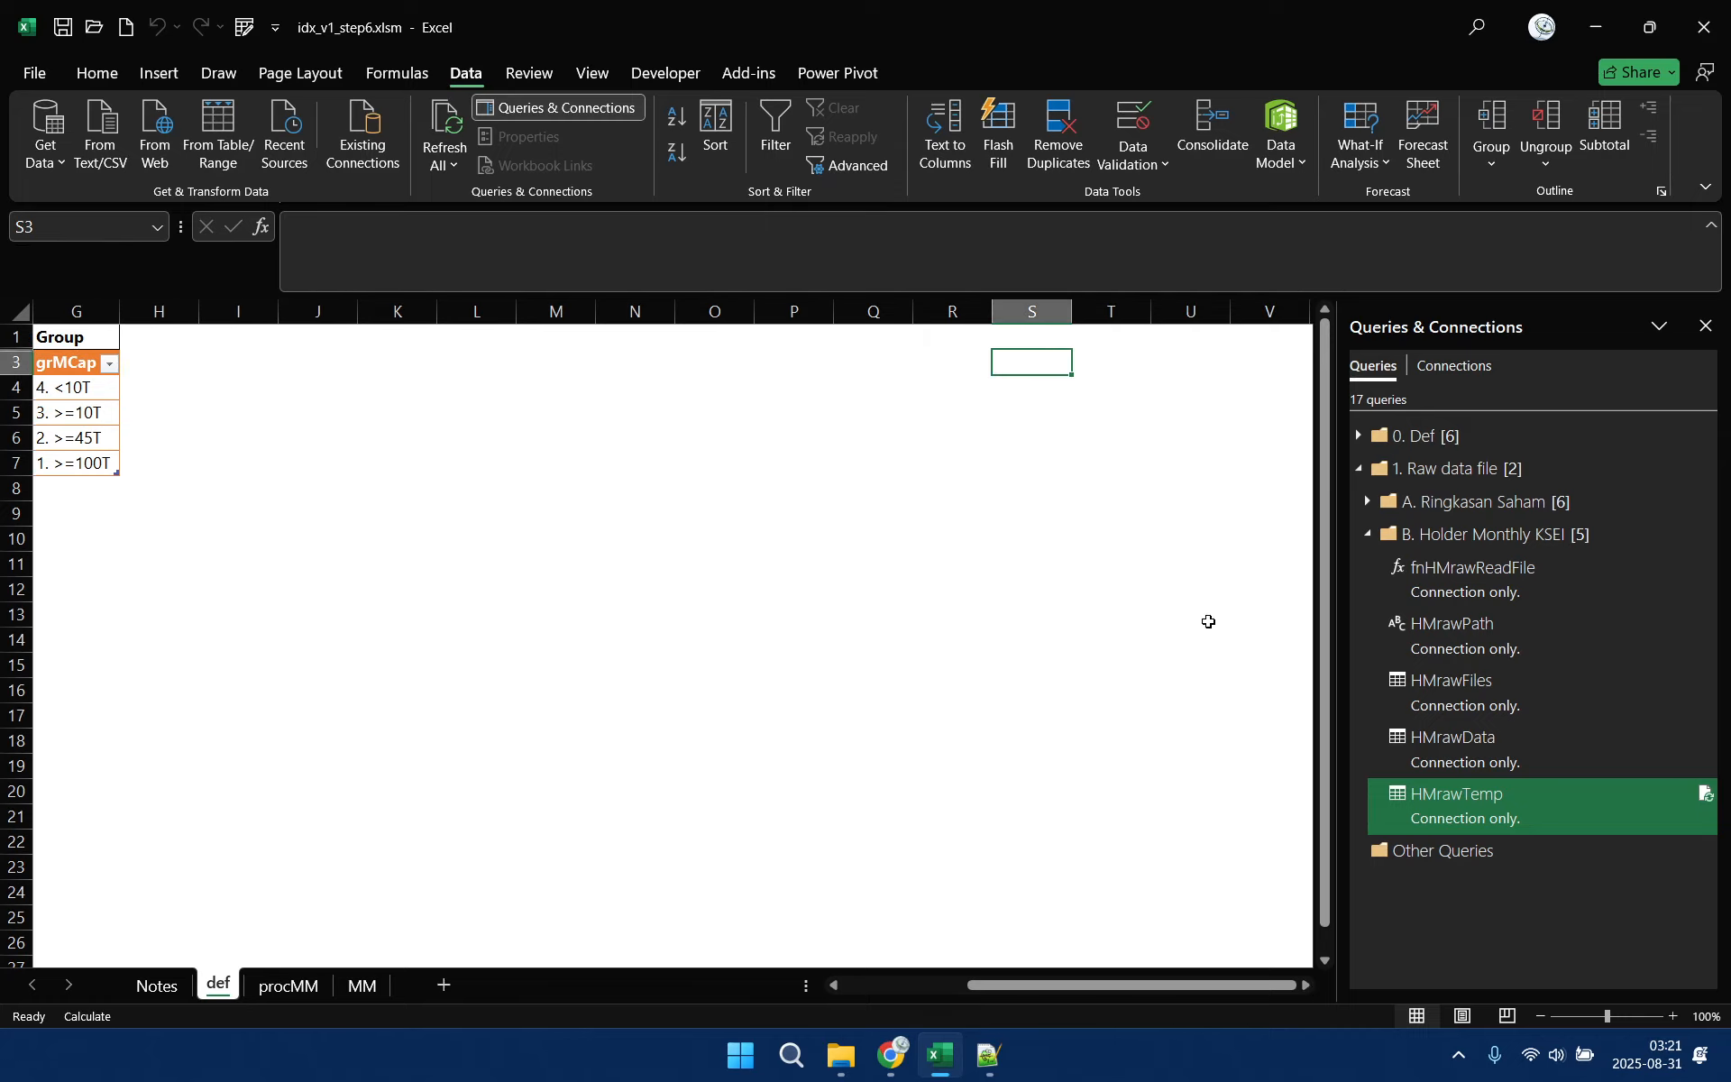
right_click(1517, 814)
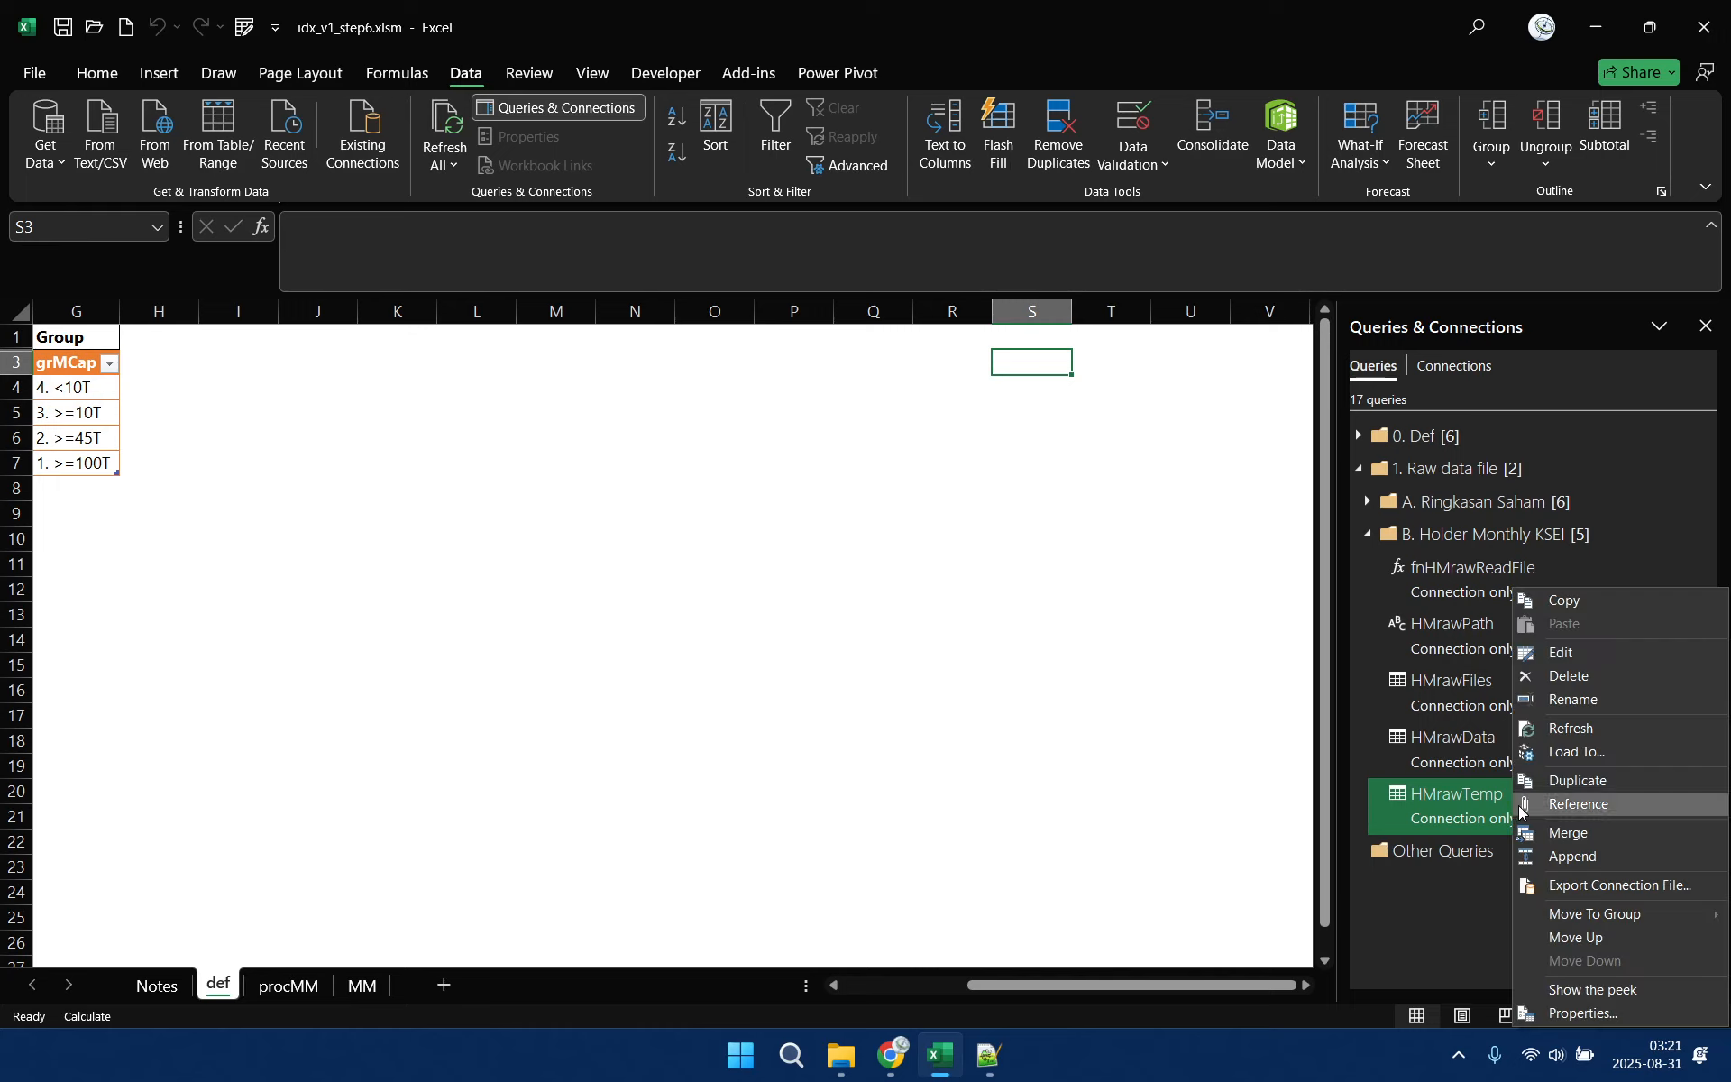
left_click(1594, 755)
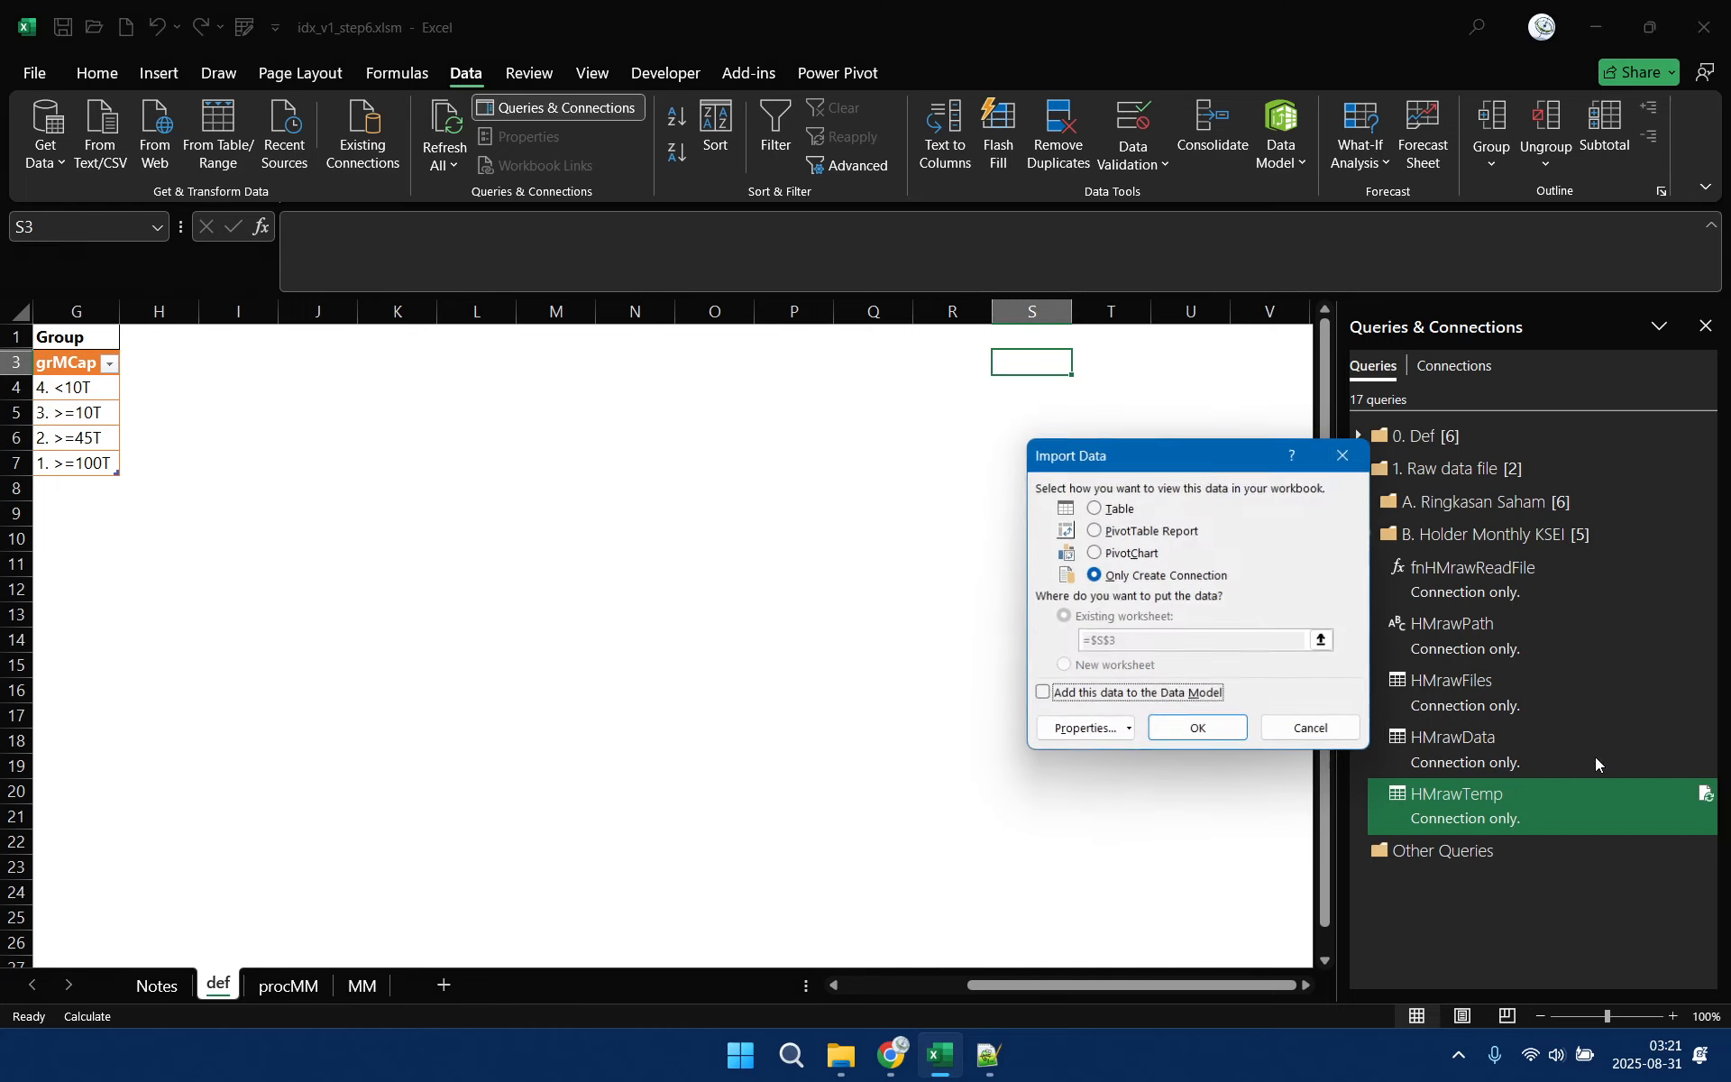
left_click(1123, 509)
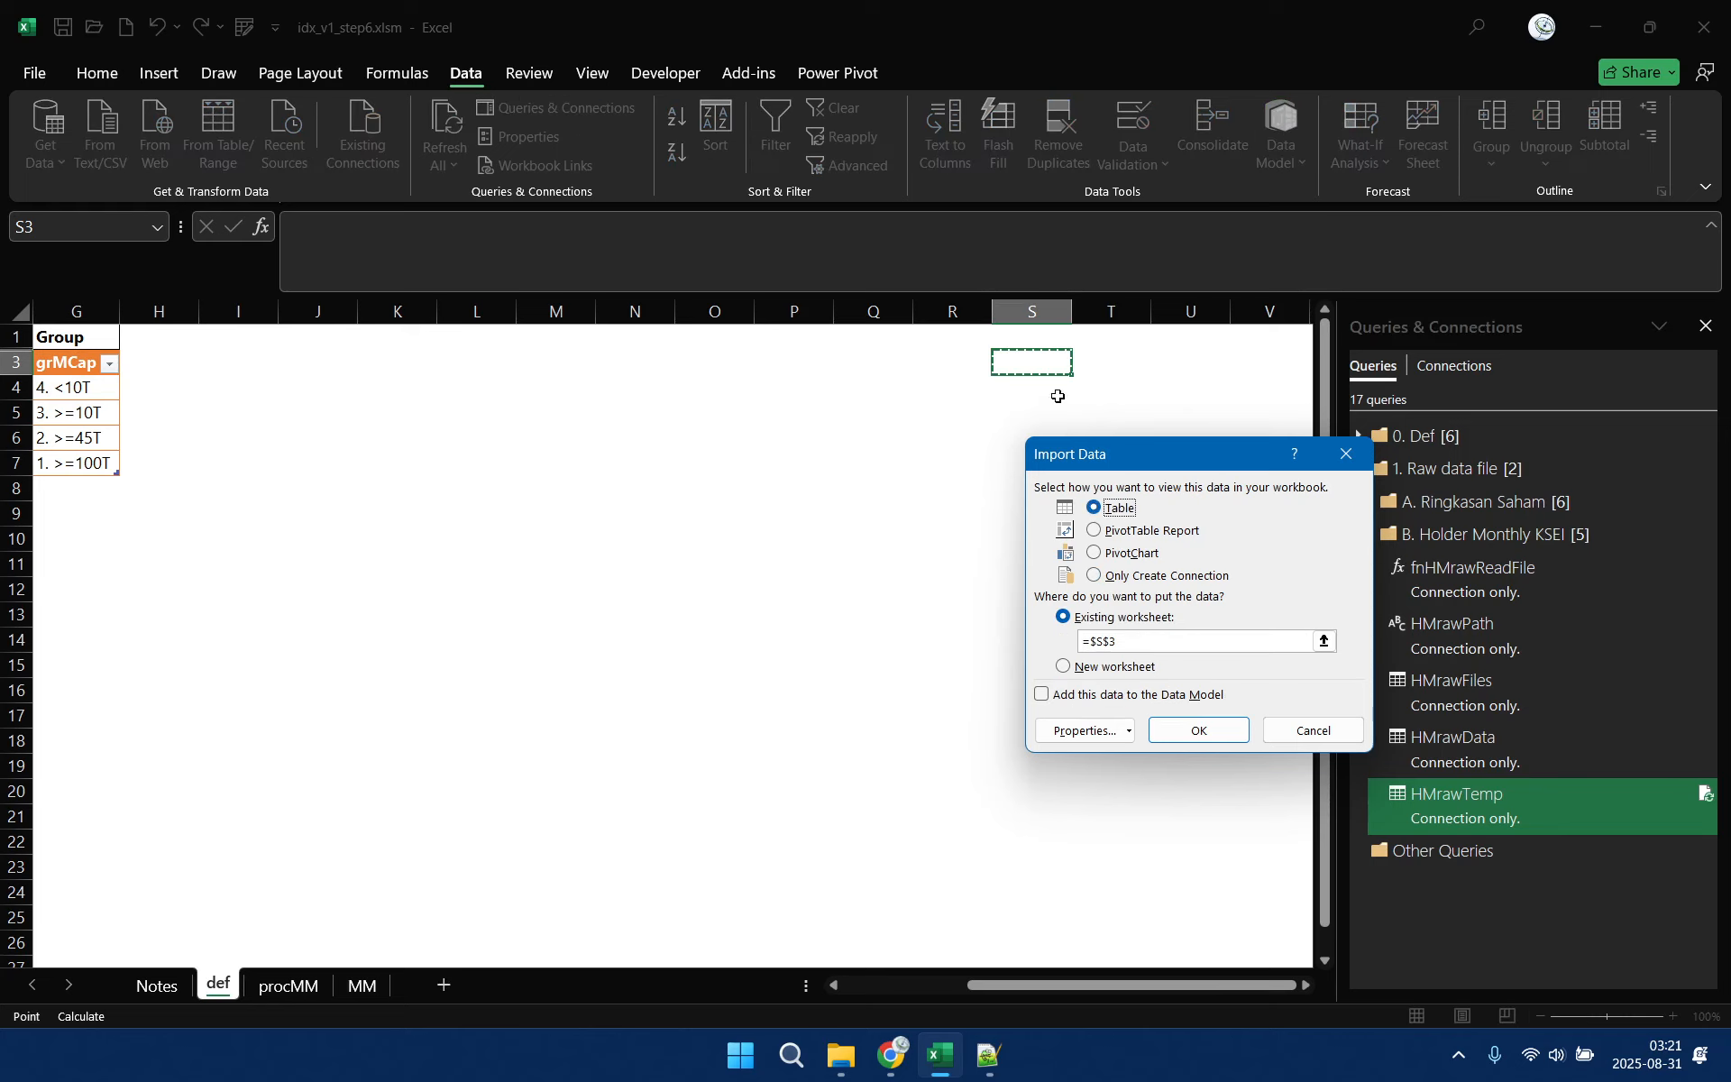
left_click(1203, 731)
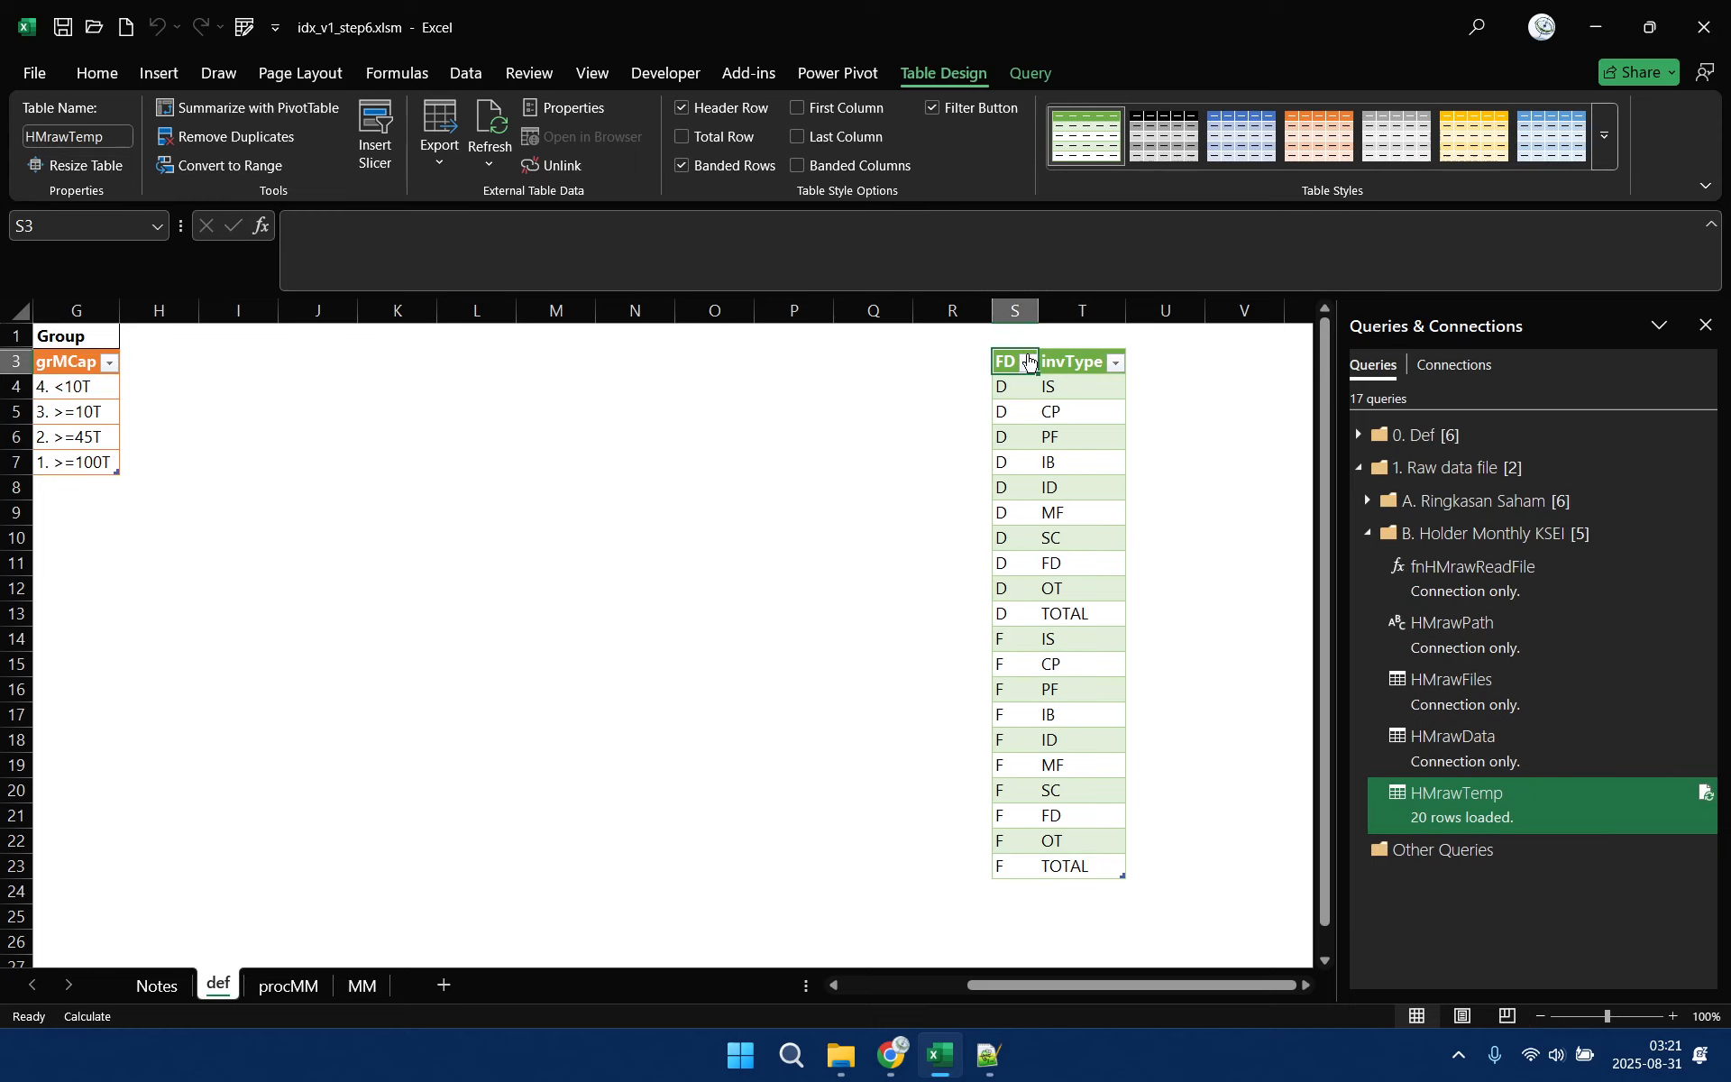
Unlink the HMrawTemp table on the def sheet from its data source
right_click(1017, 362)
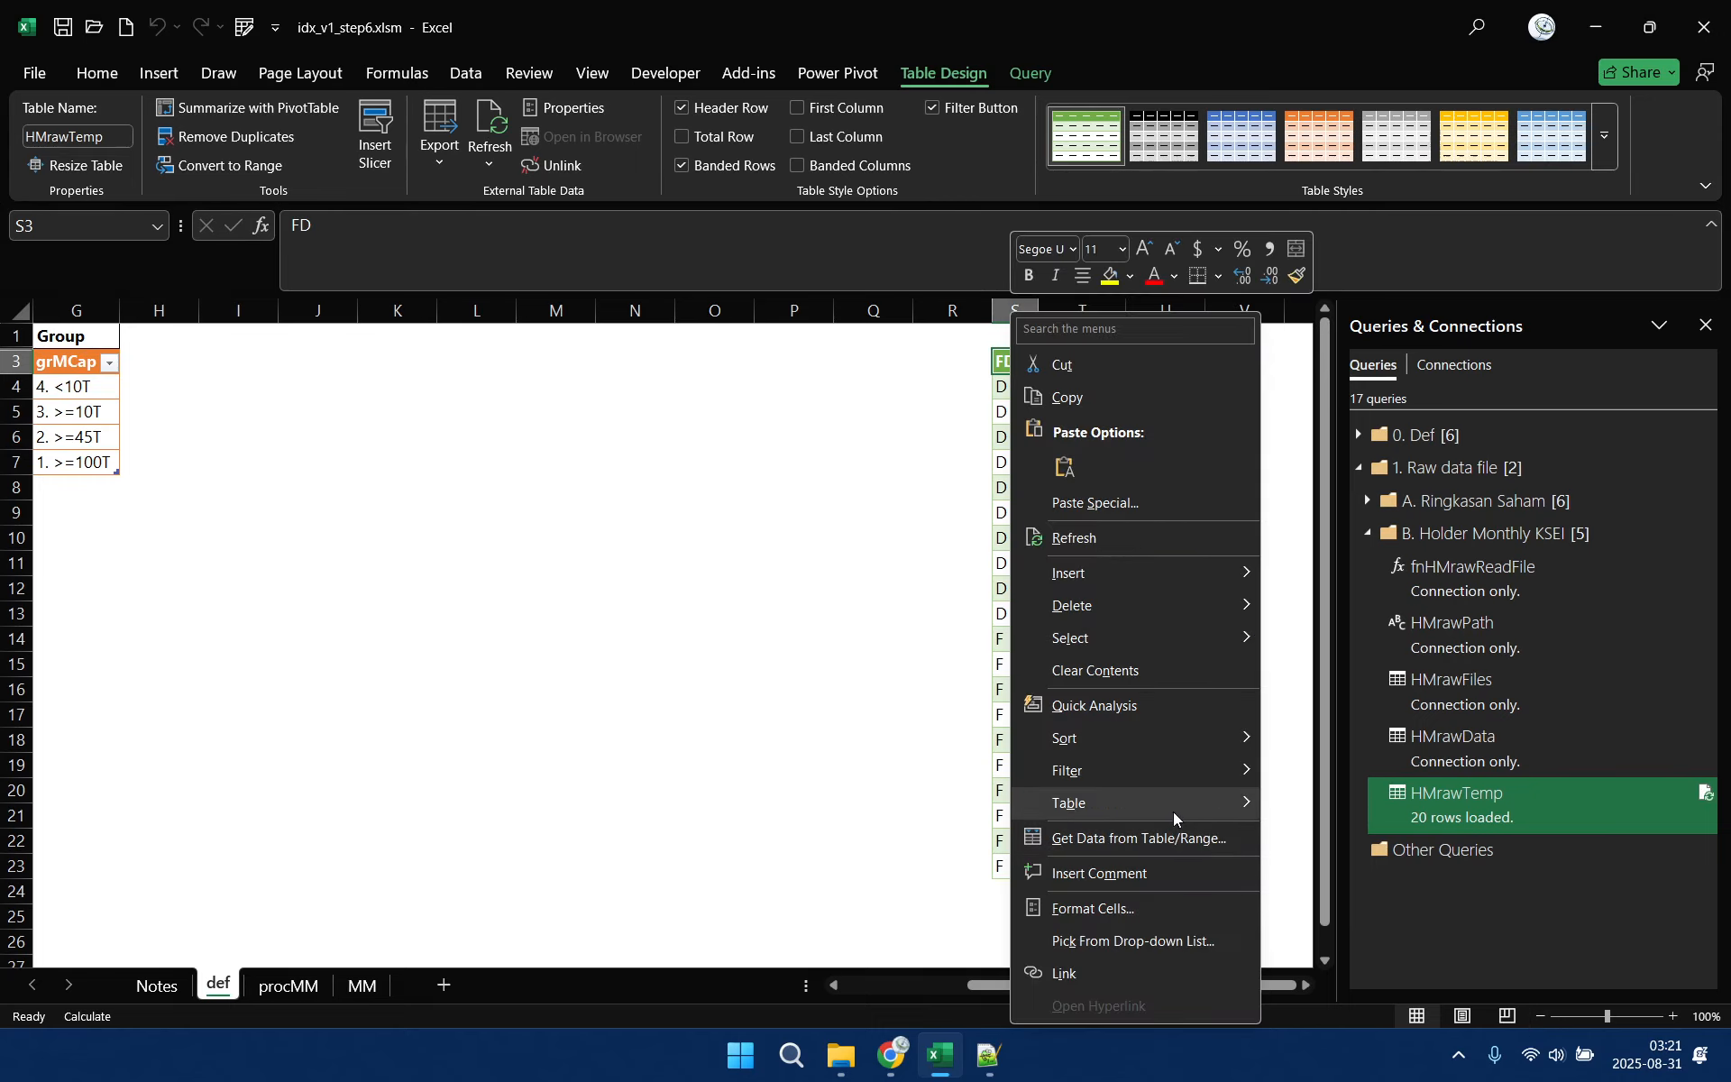
mouse_move(1177, 807)
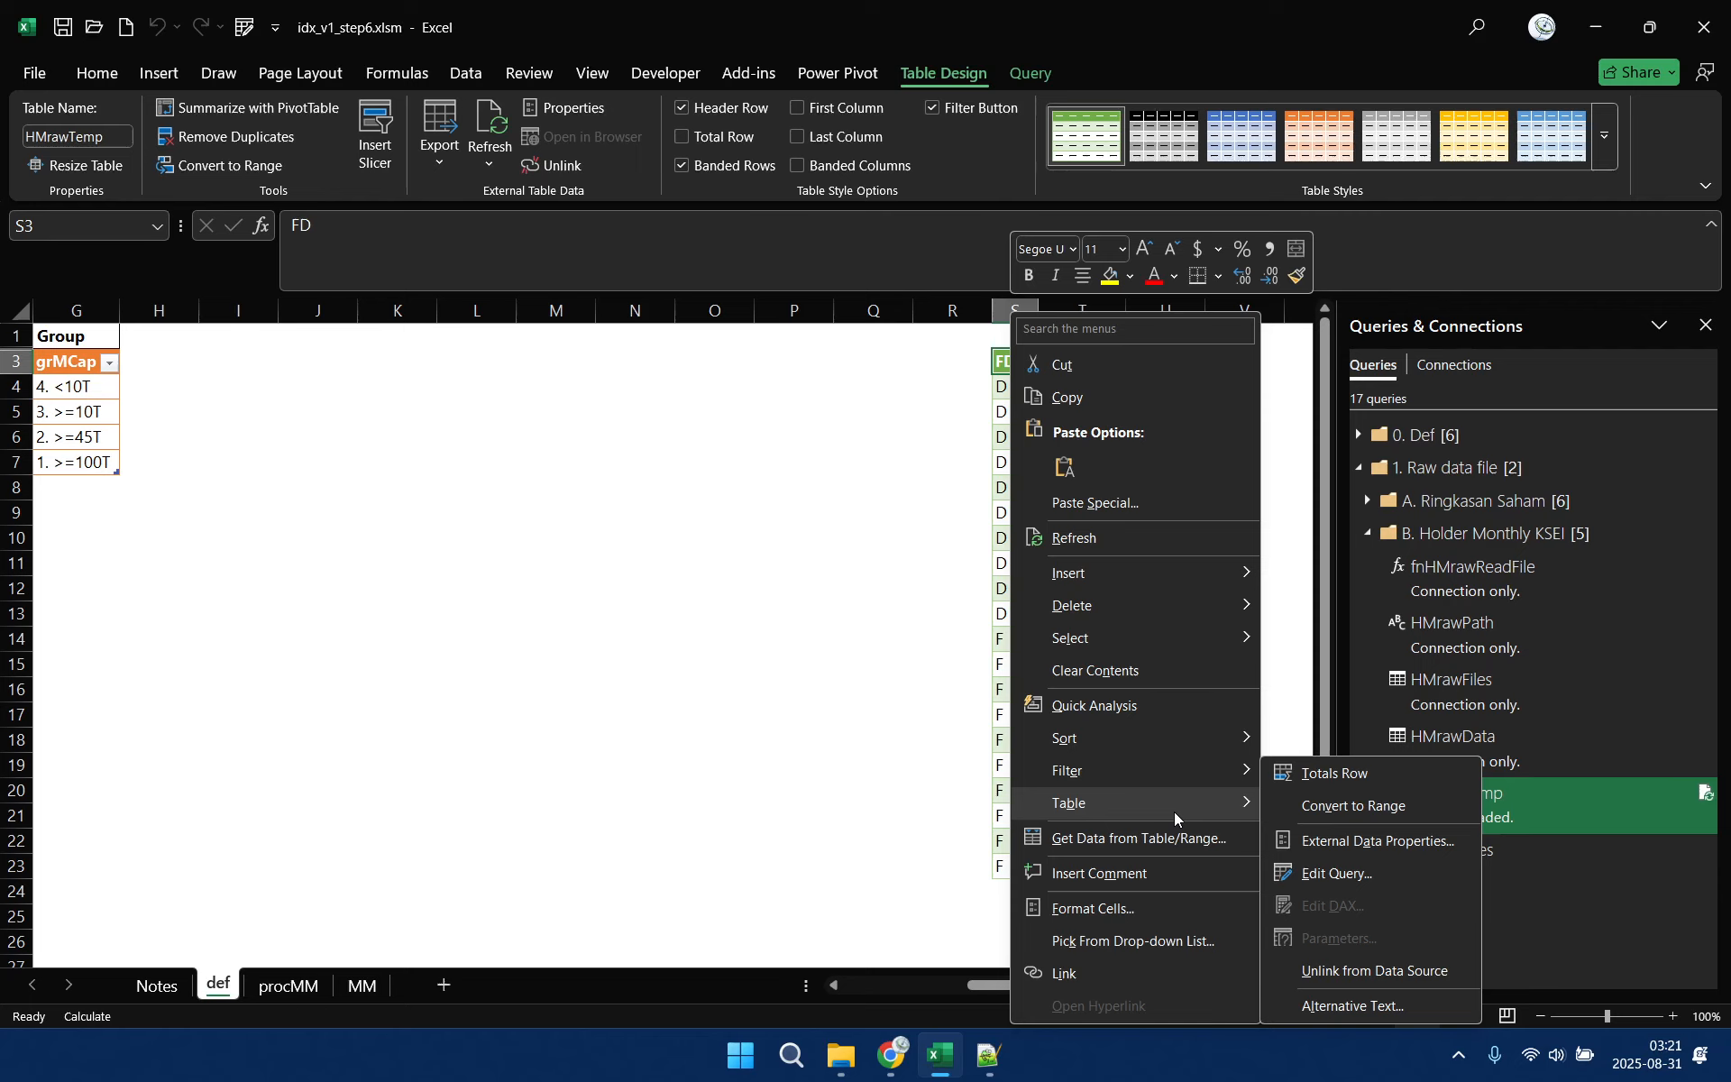
left_click(1323, 972)
left_click(920, 572)
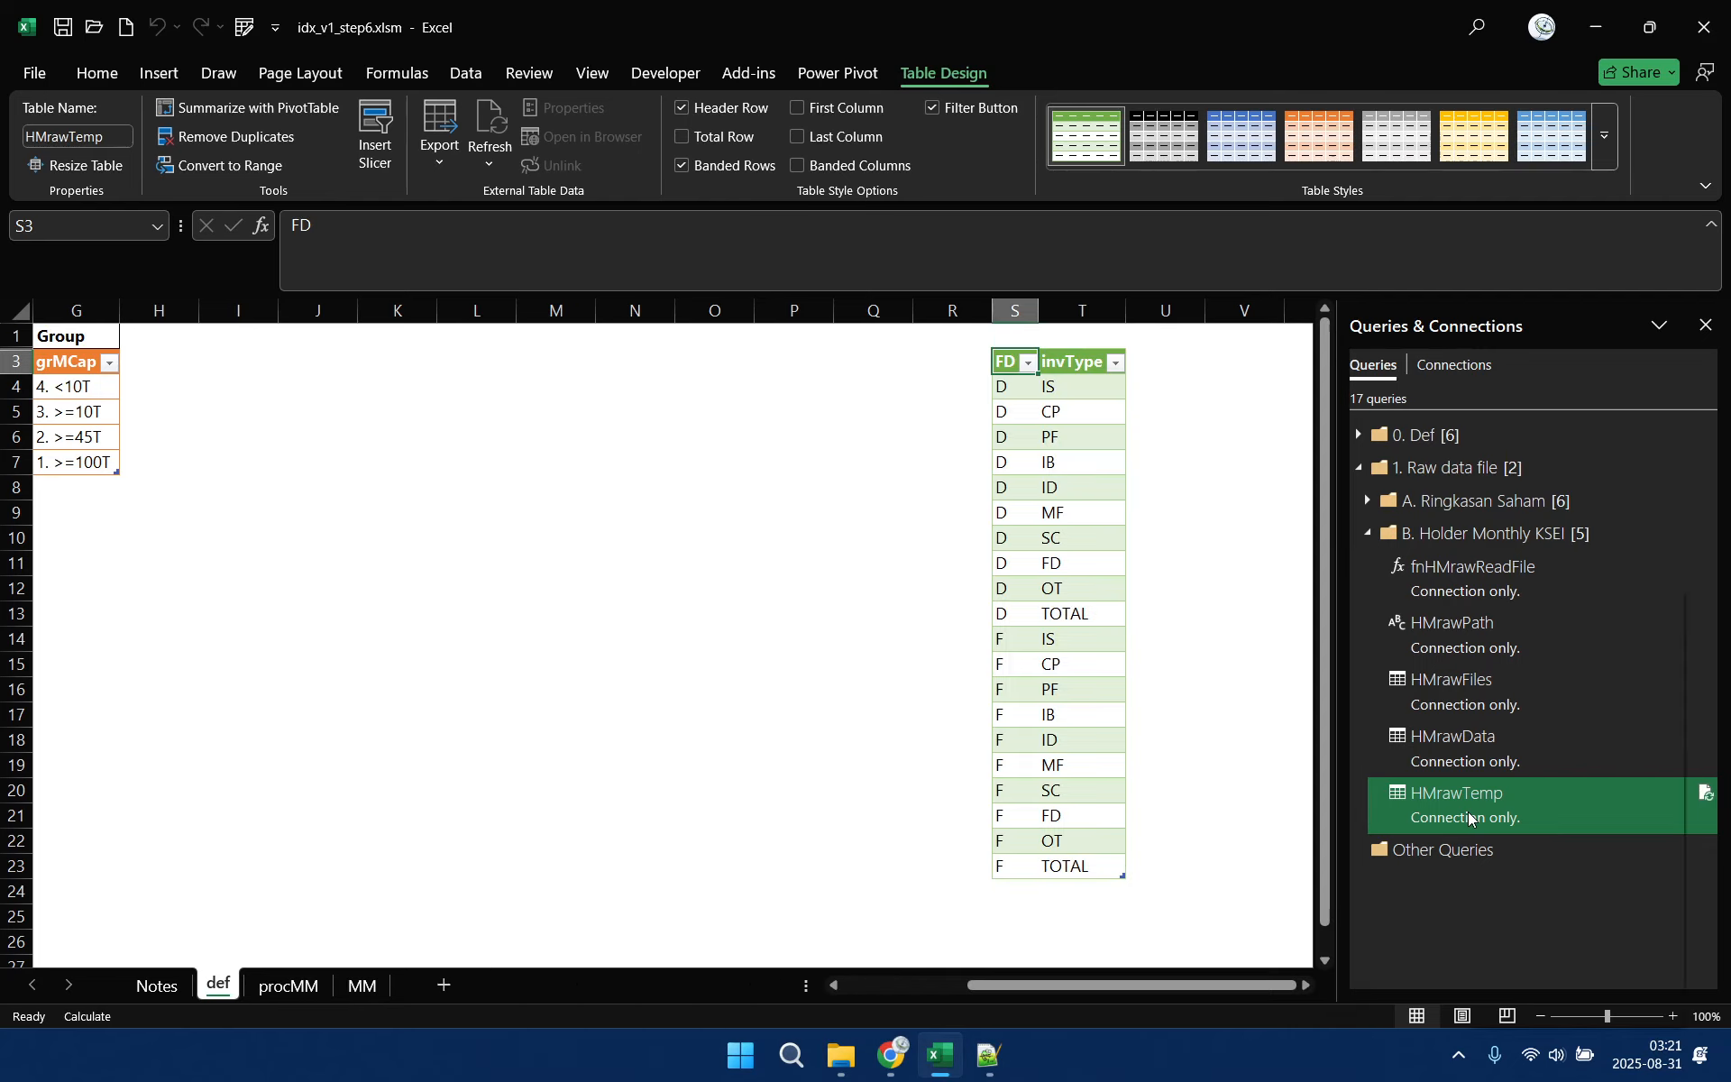
Delete the HMrawTemp query from the workbook and collapse the B. Holder Monthly KSEI group
right_click(1472, 813)
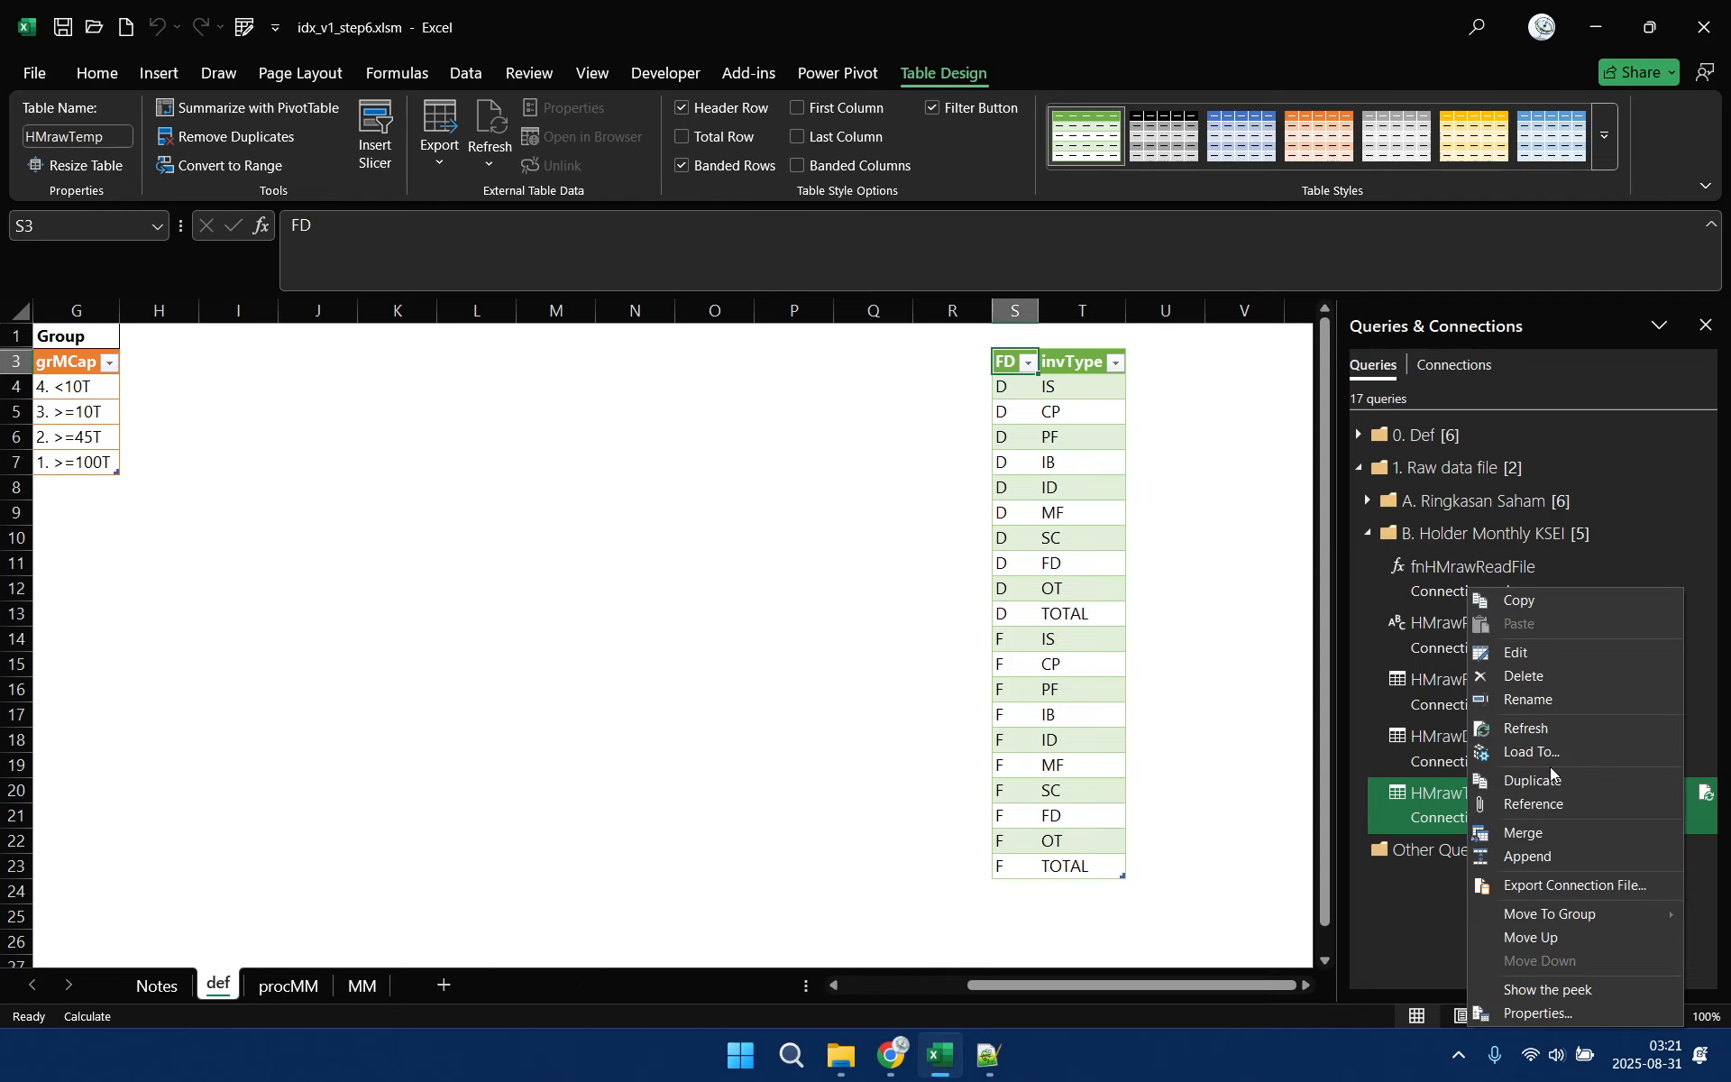
left_click(1534, 678)
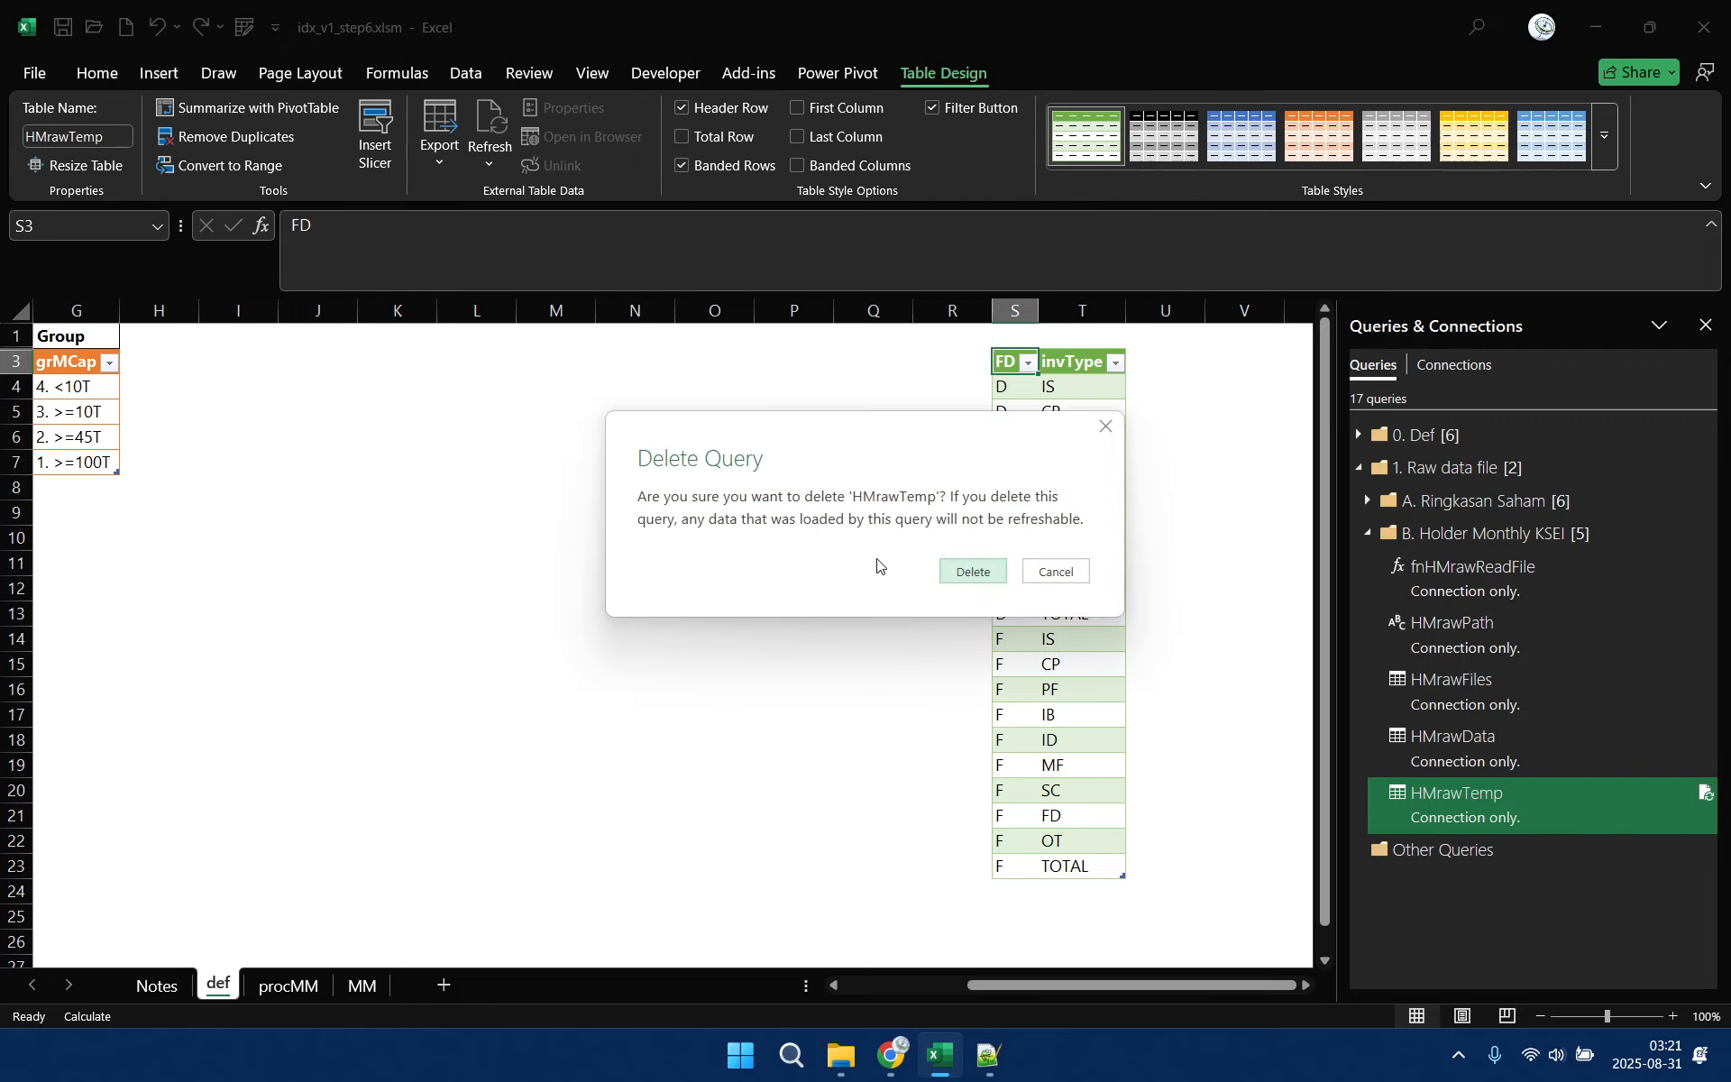
left_click(968, 569)
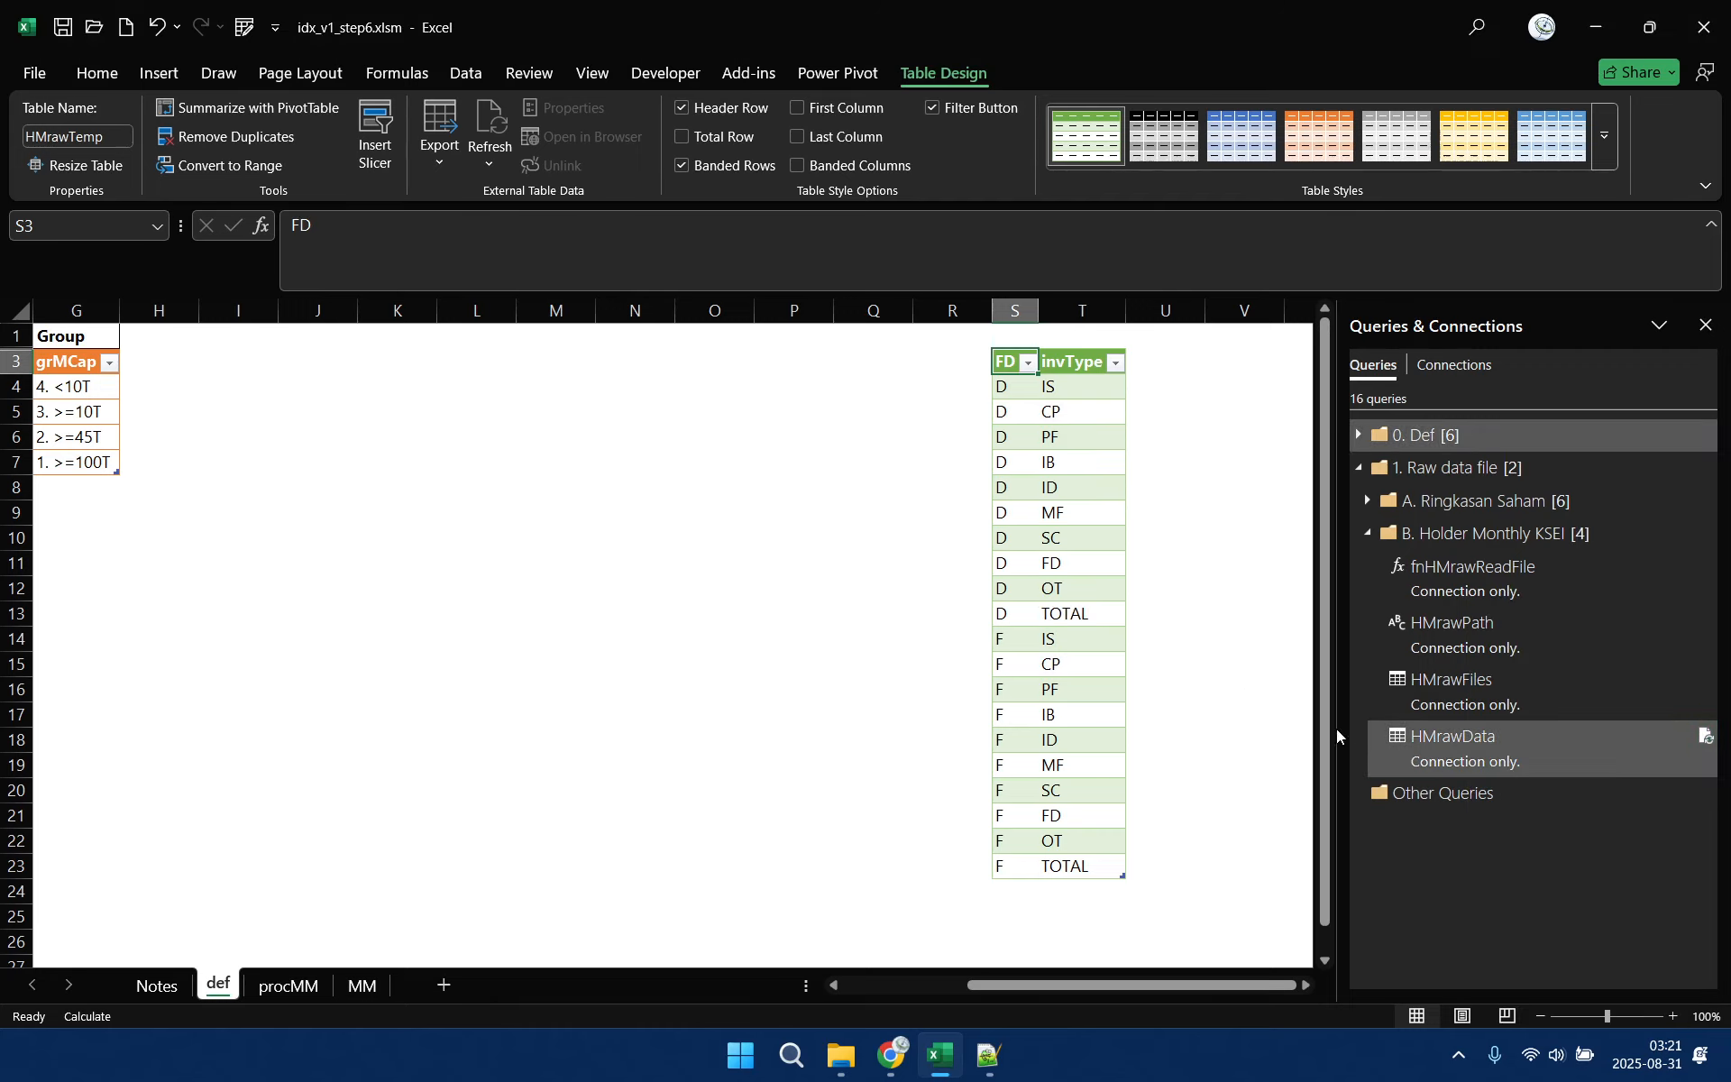
left_click(1367, 534)
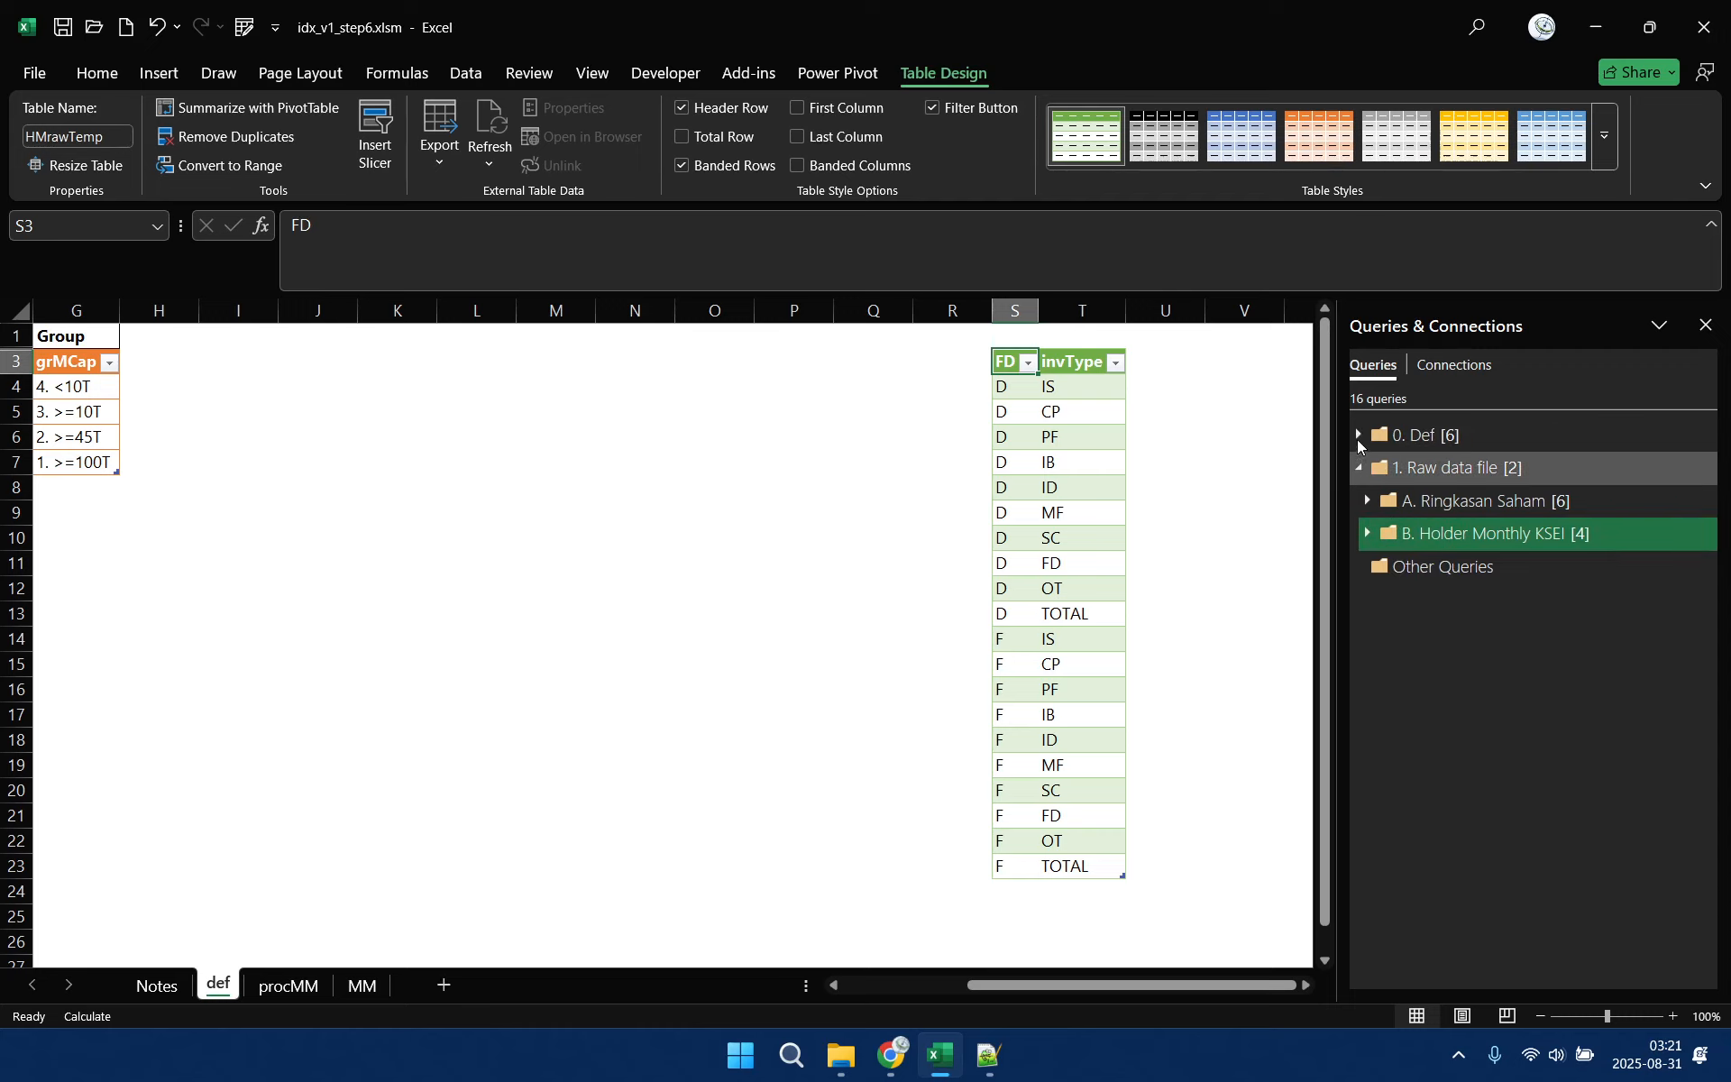
Copy the FD column with its header from S3:S23 and paste it as values at J3
left_click(728, 361)
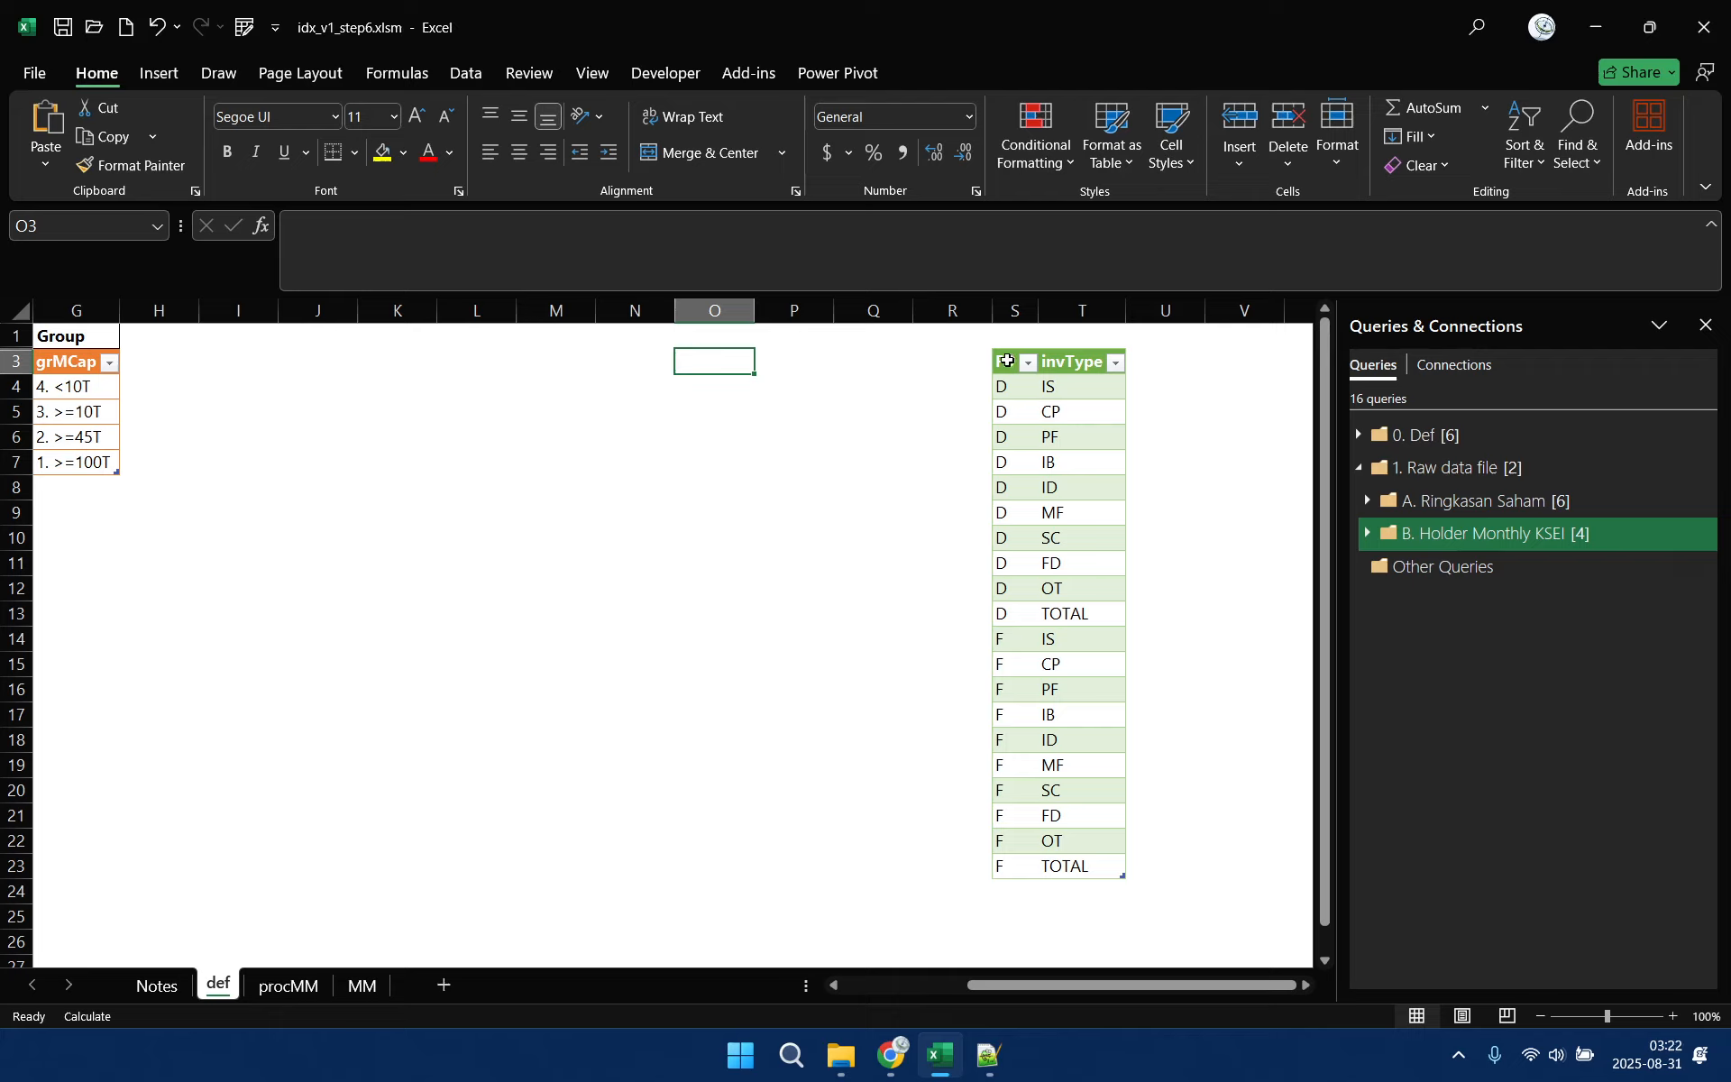
left_click_drag(1008, 360, 1000, 868)
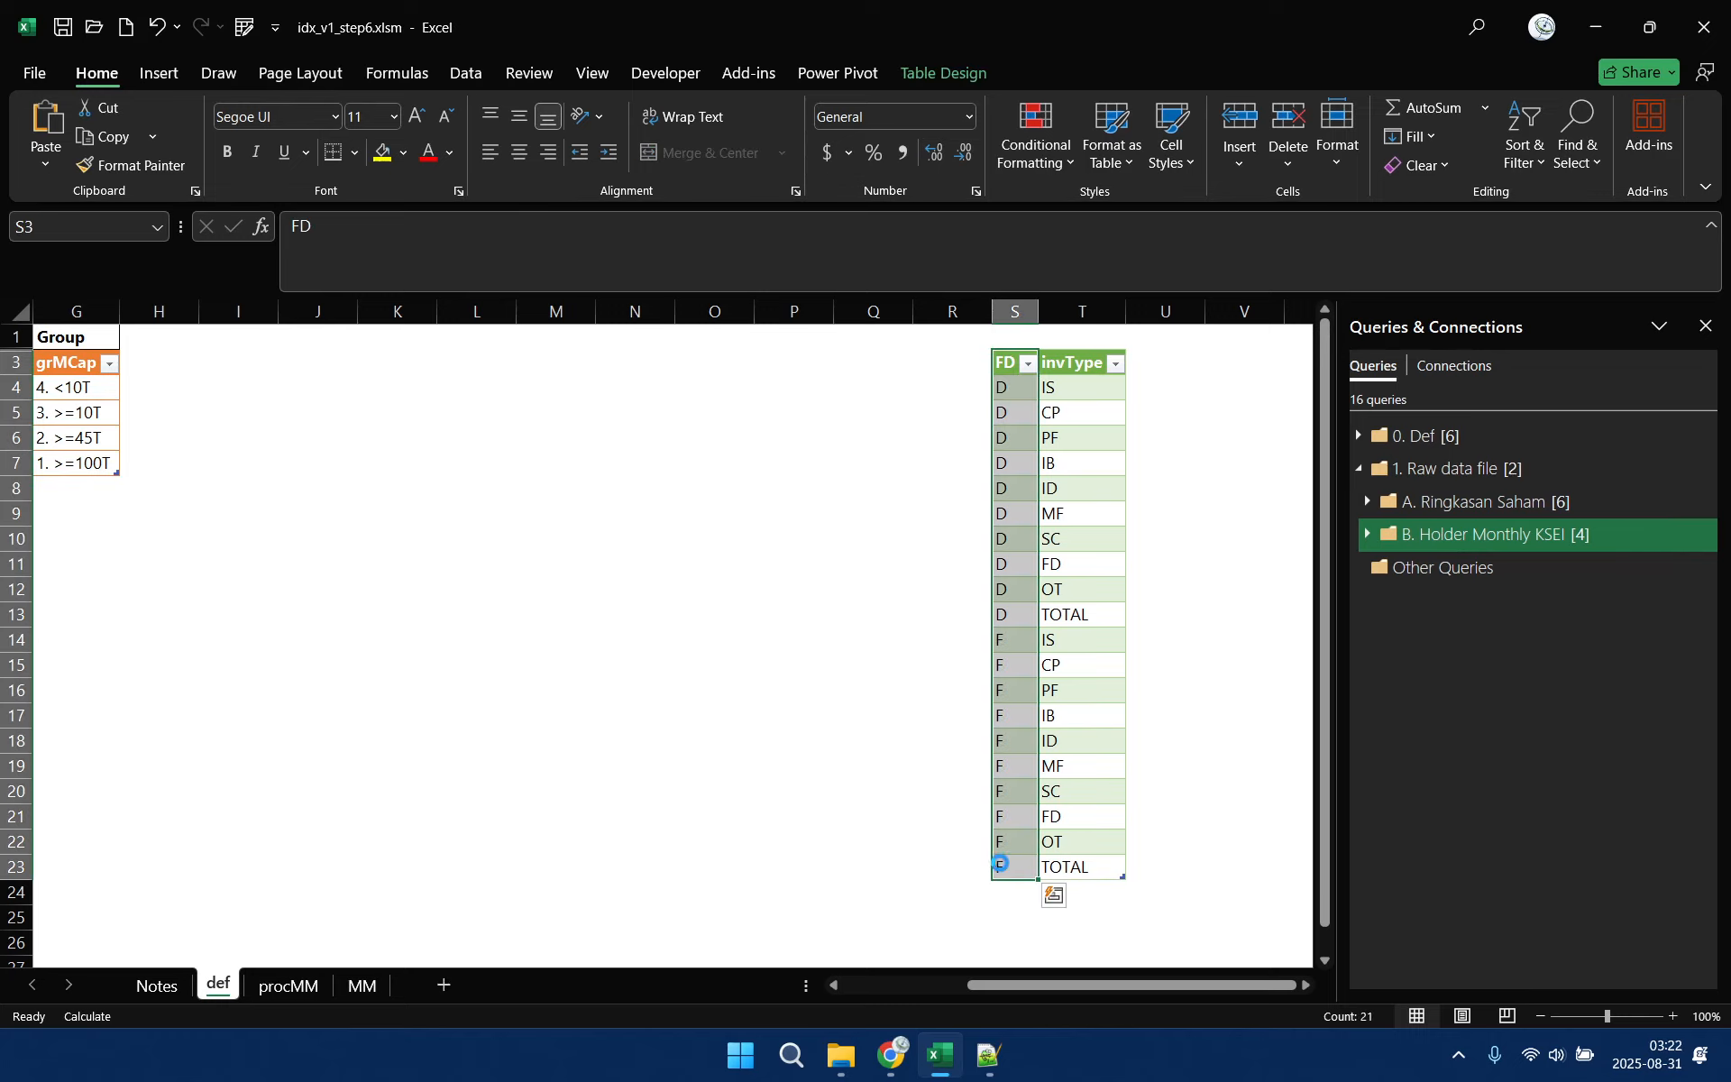
key("ctrl+c")
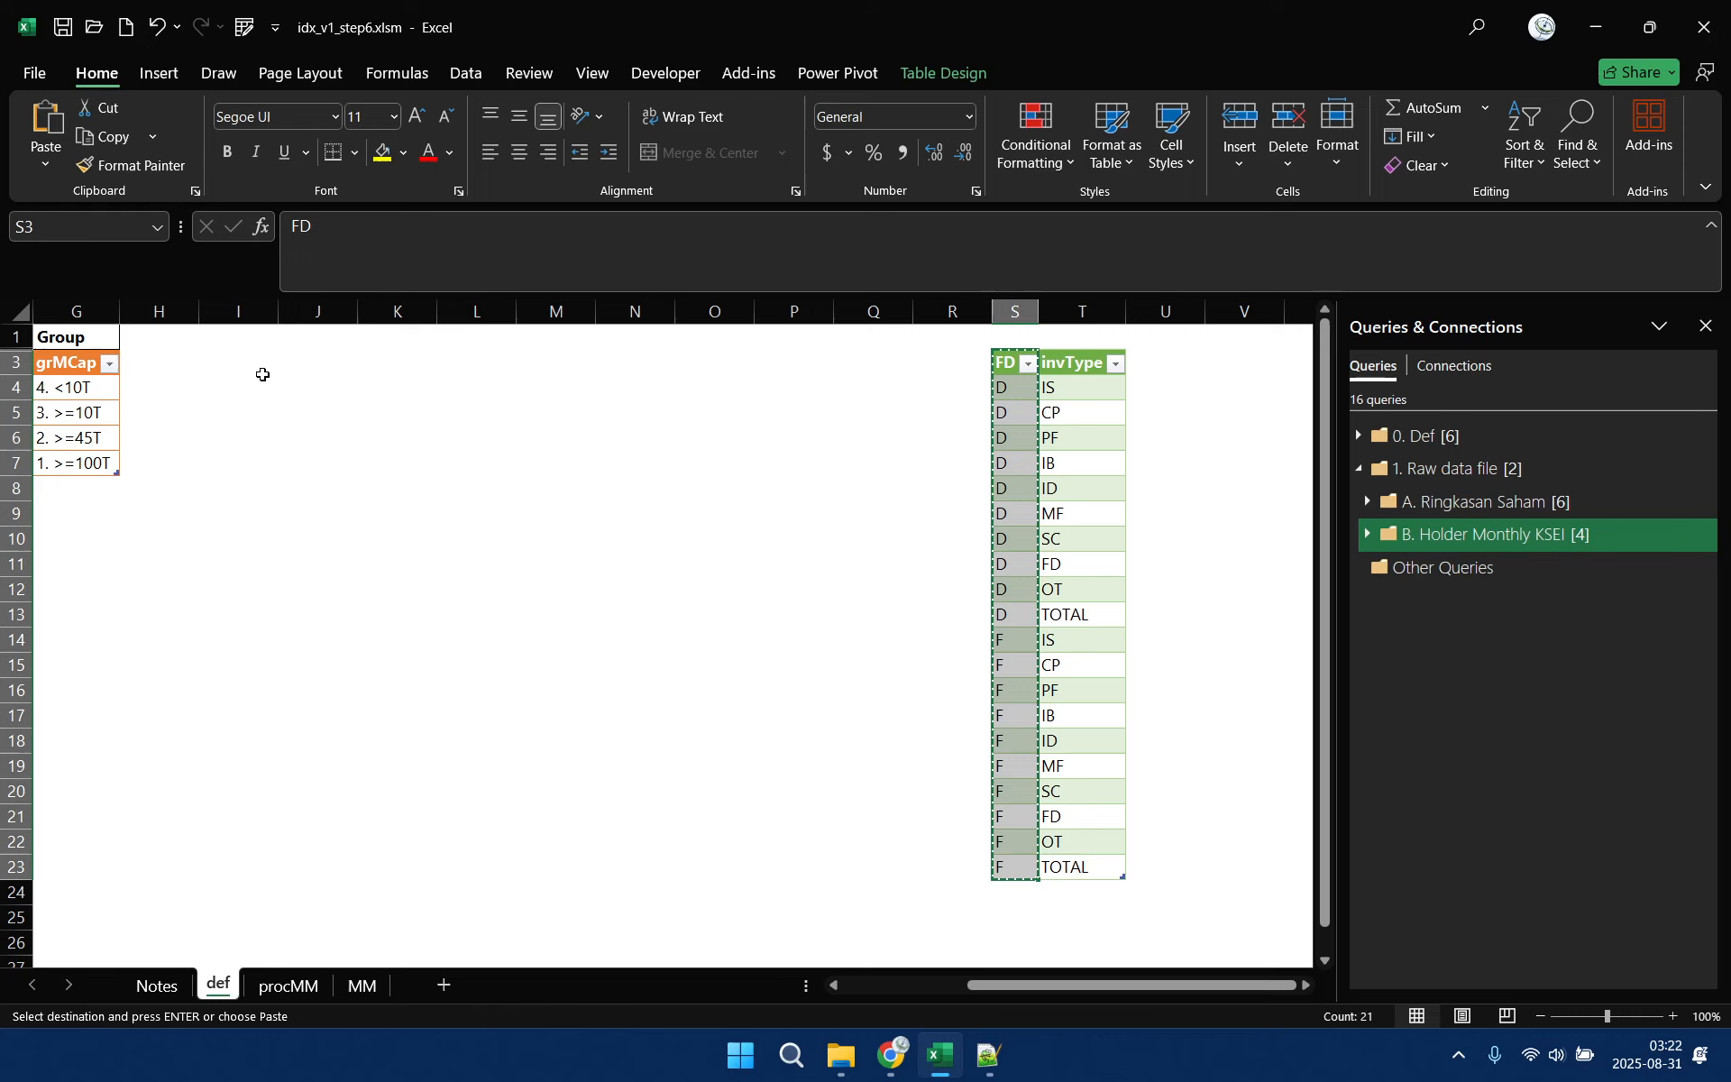
right_click(317, 372)
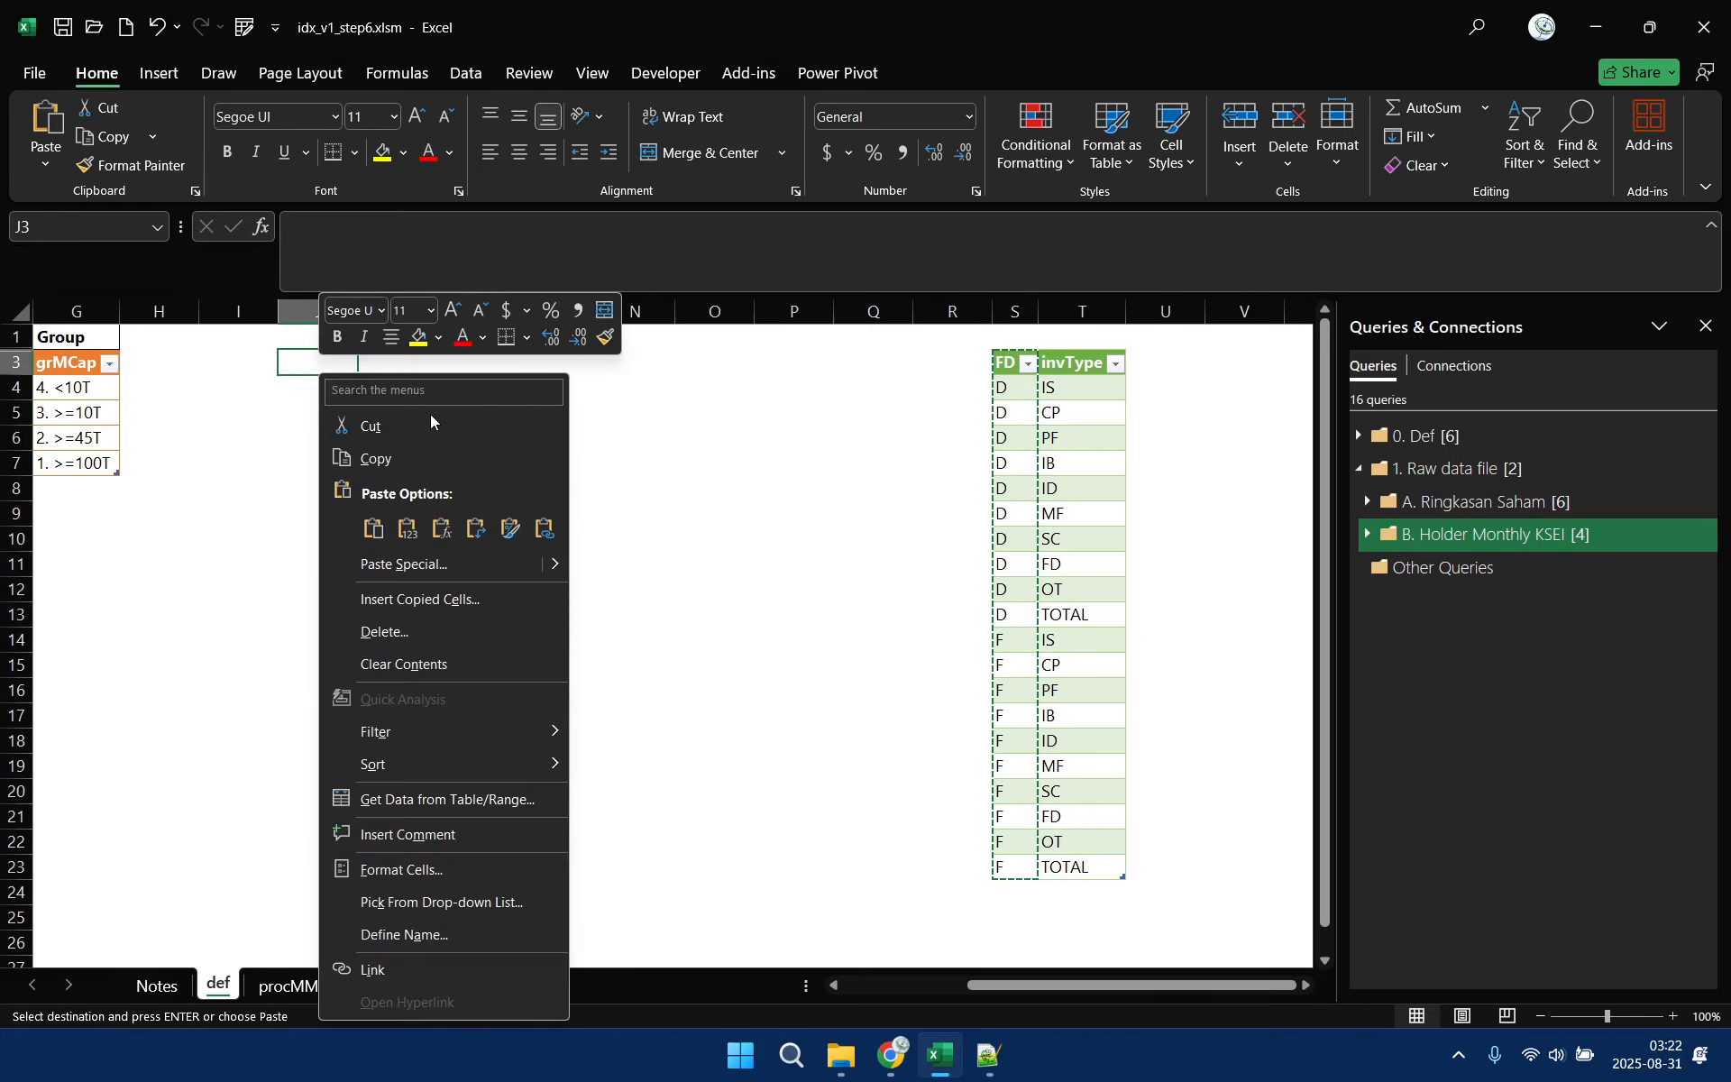
left_click(408, 528)
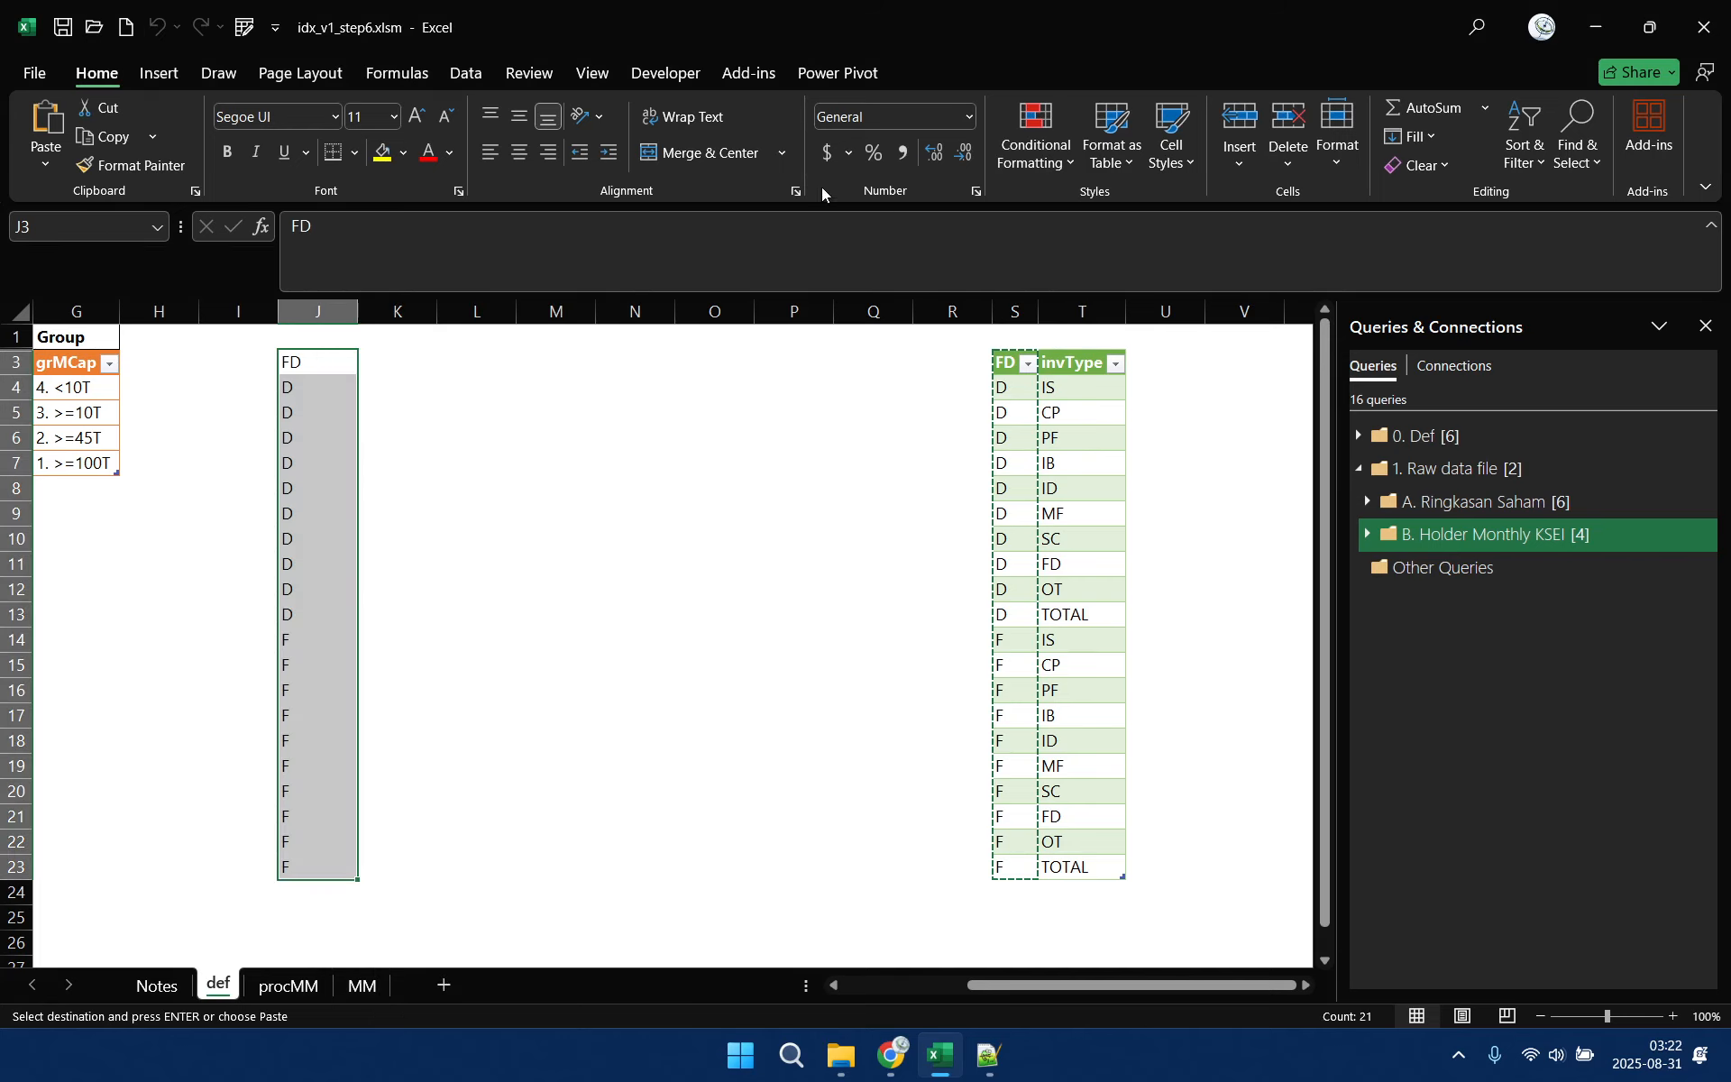
Format the pasted FD list as a light black-and-white banded table with headers, and give it a name beginning with "dim"
left_click(1112, 145)
left_click(1200, 514)
key("Return")
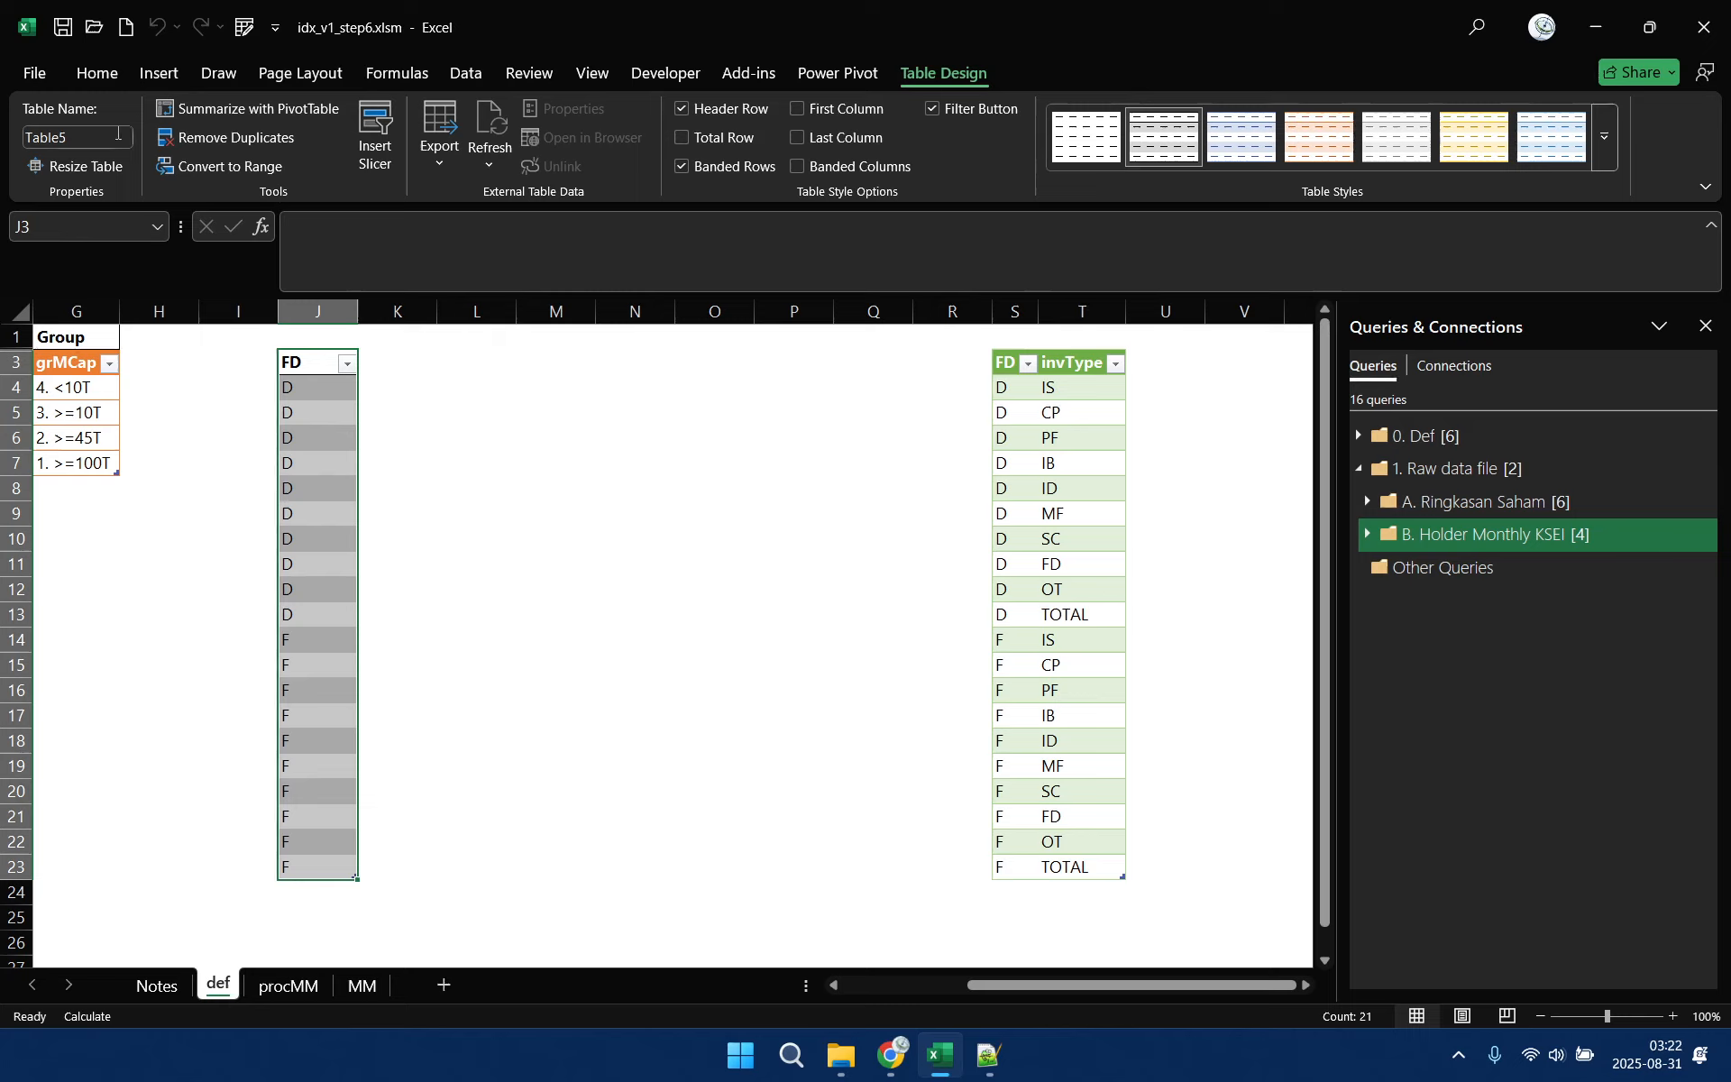
left_click(100, 137)
type("dimFD")
key("Return")
Remove the duplicate values from the new FD table in column J
left_click(467, 72)
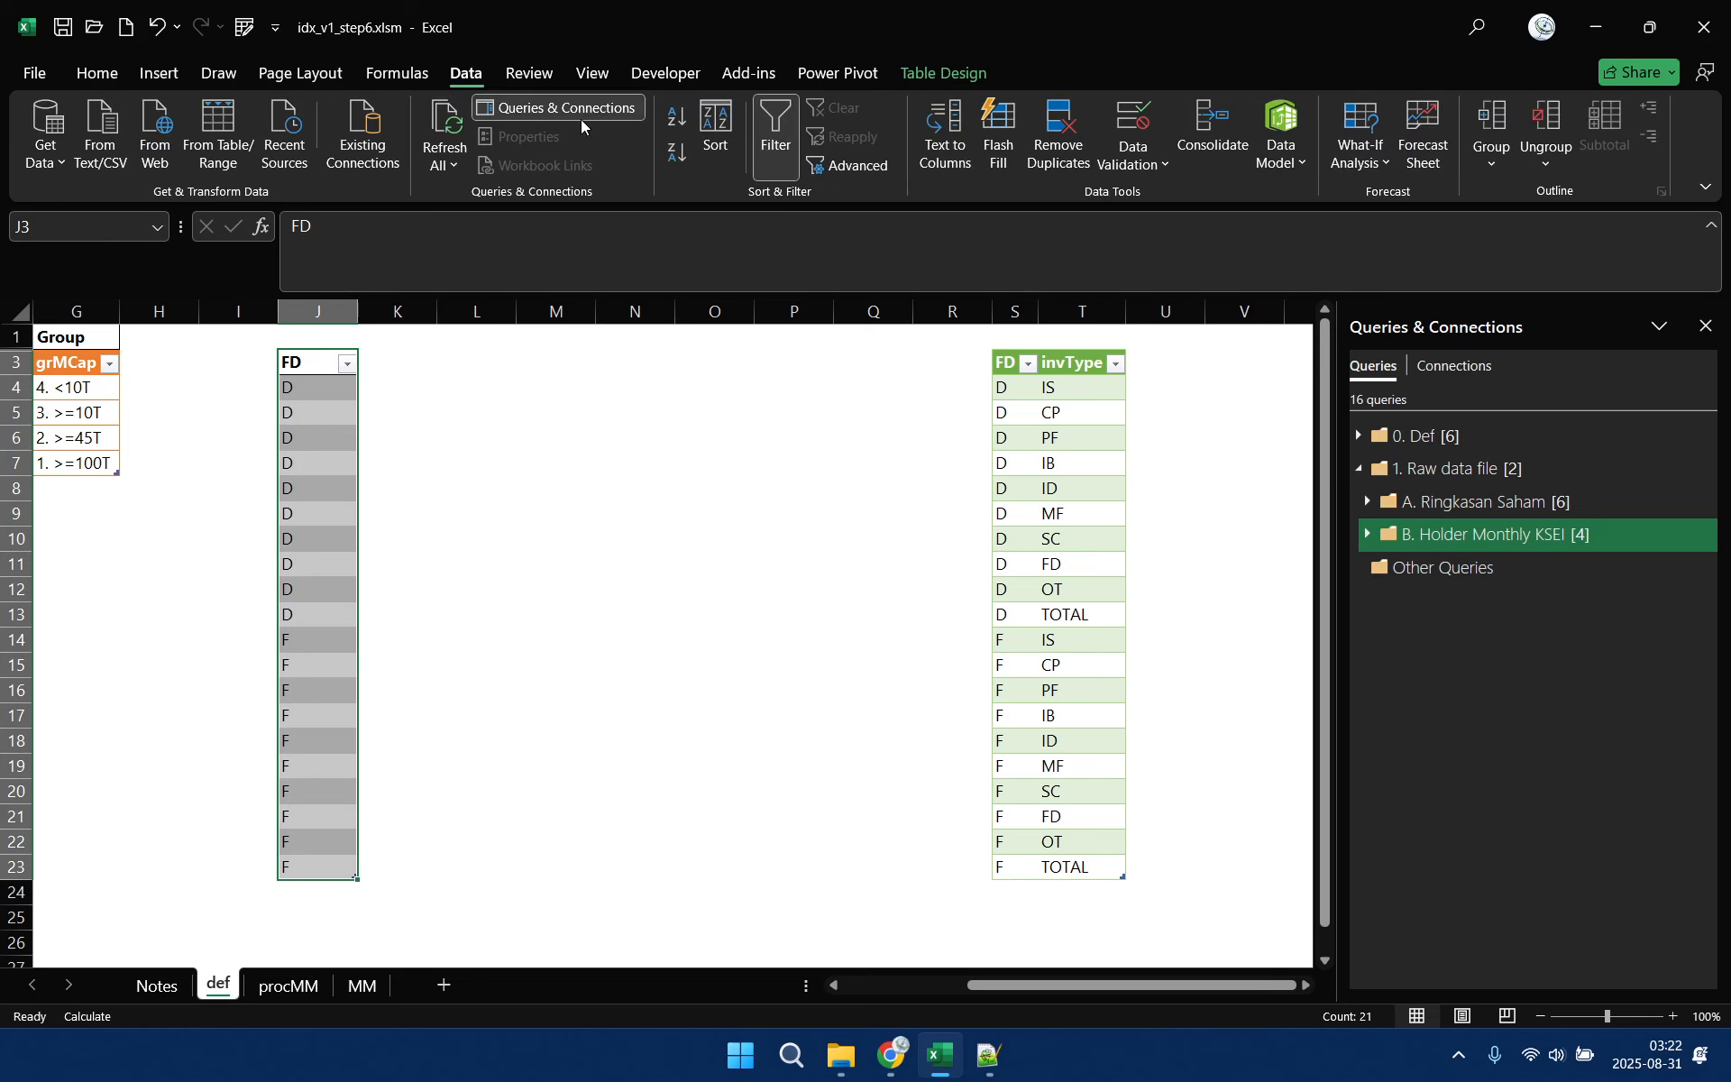
left_click(1057, 135)
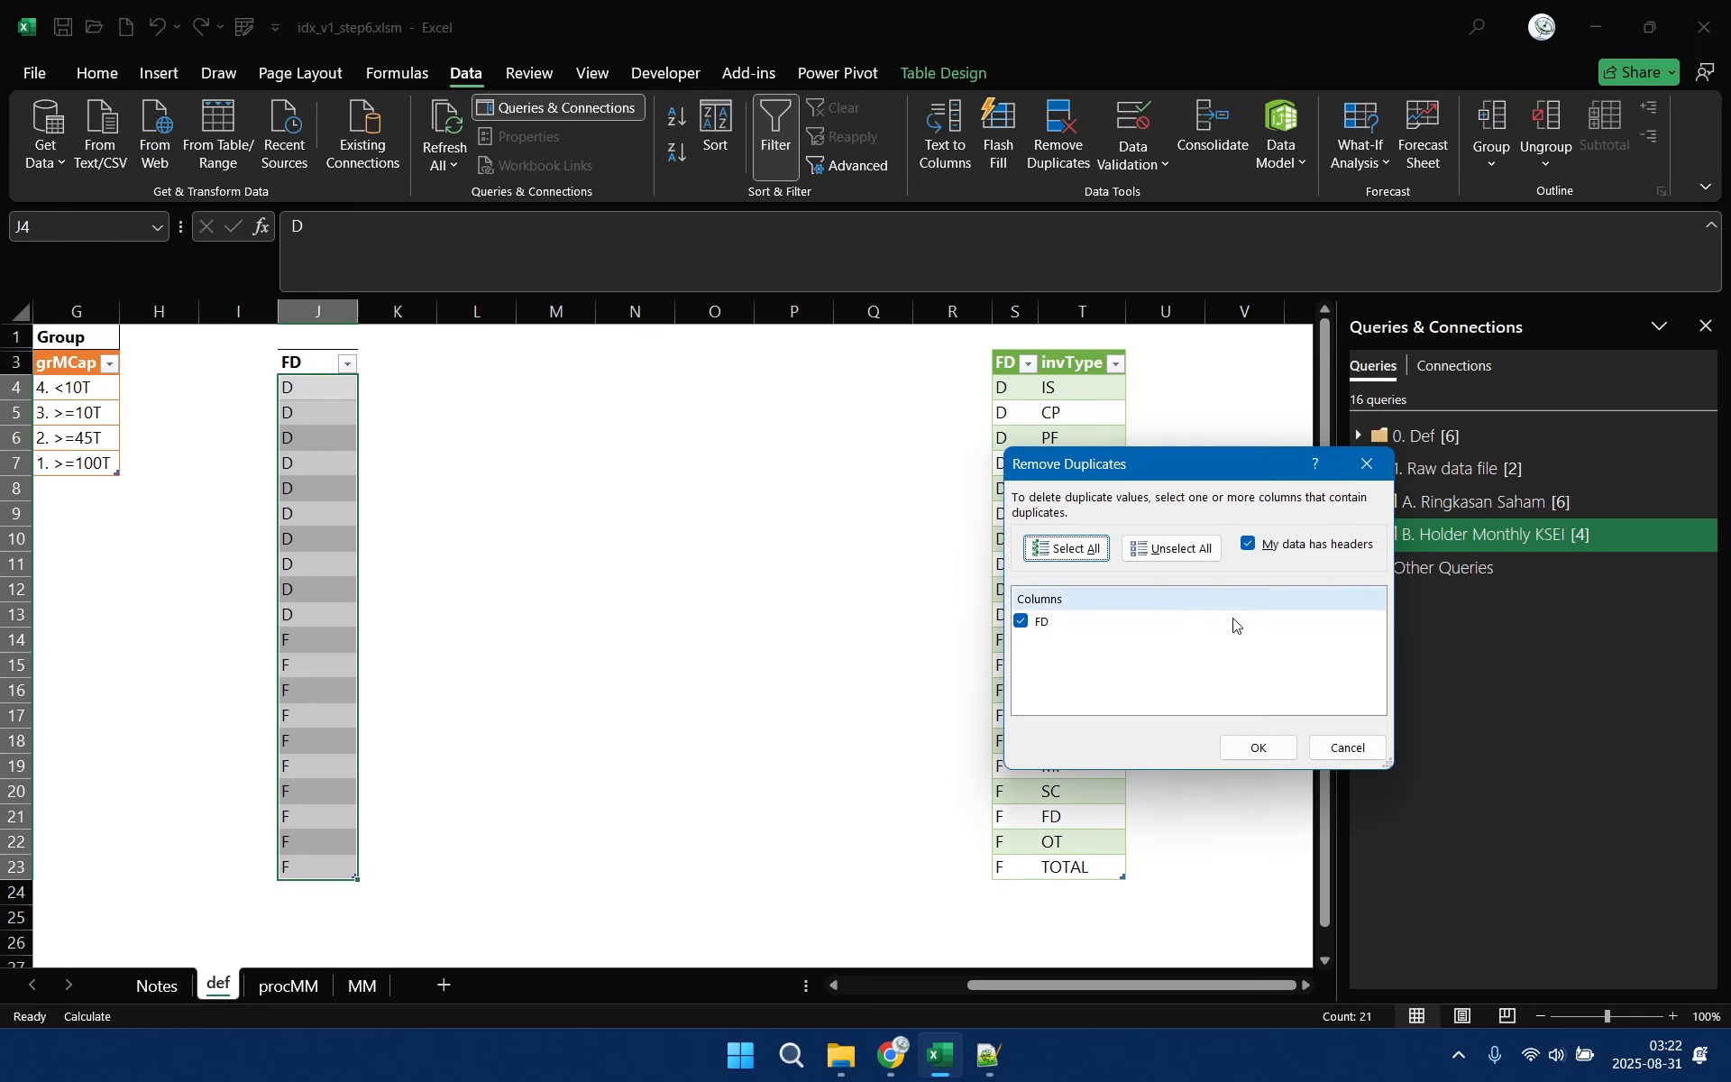
left_click(1259, 747)
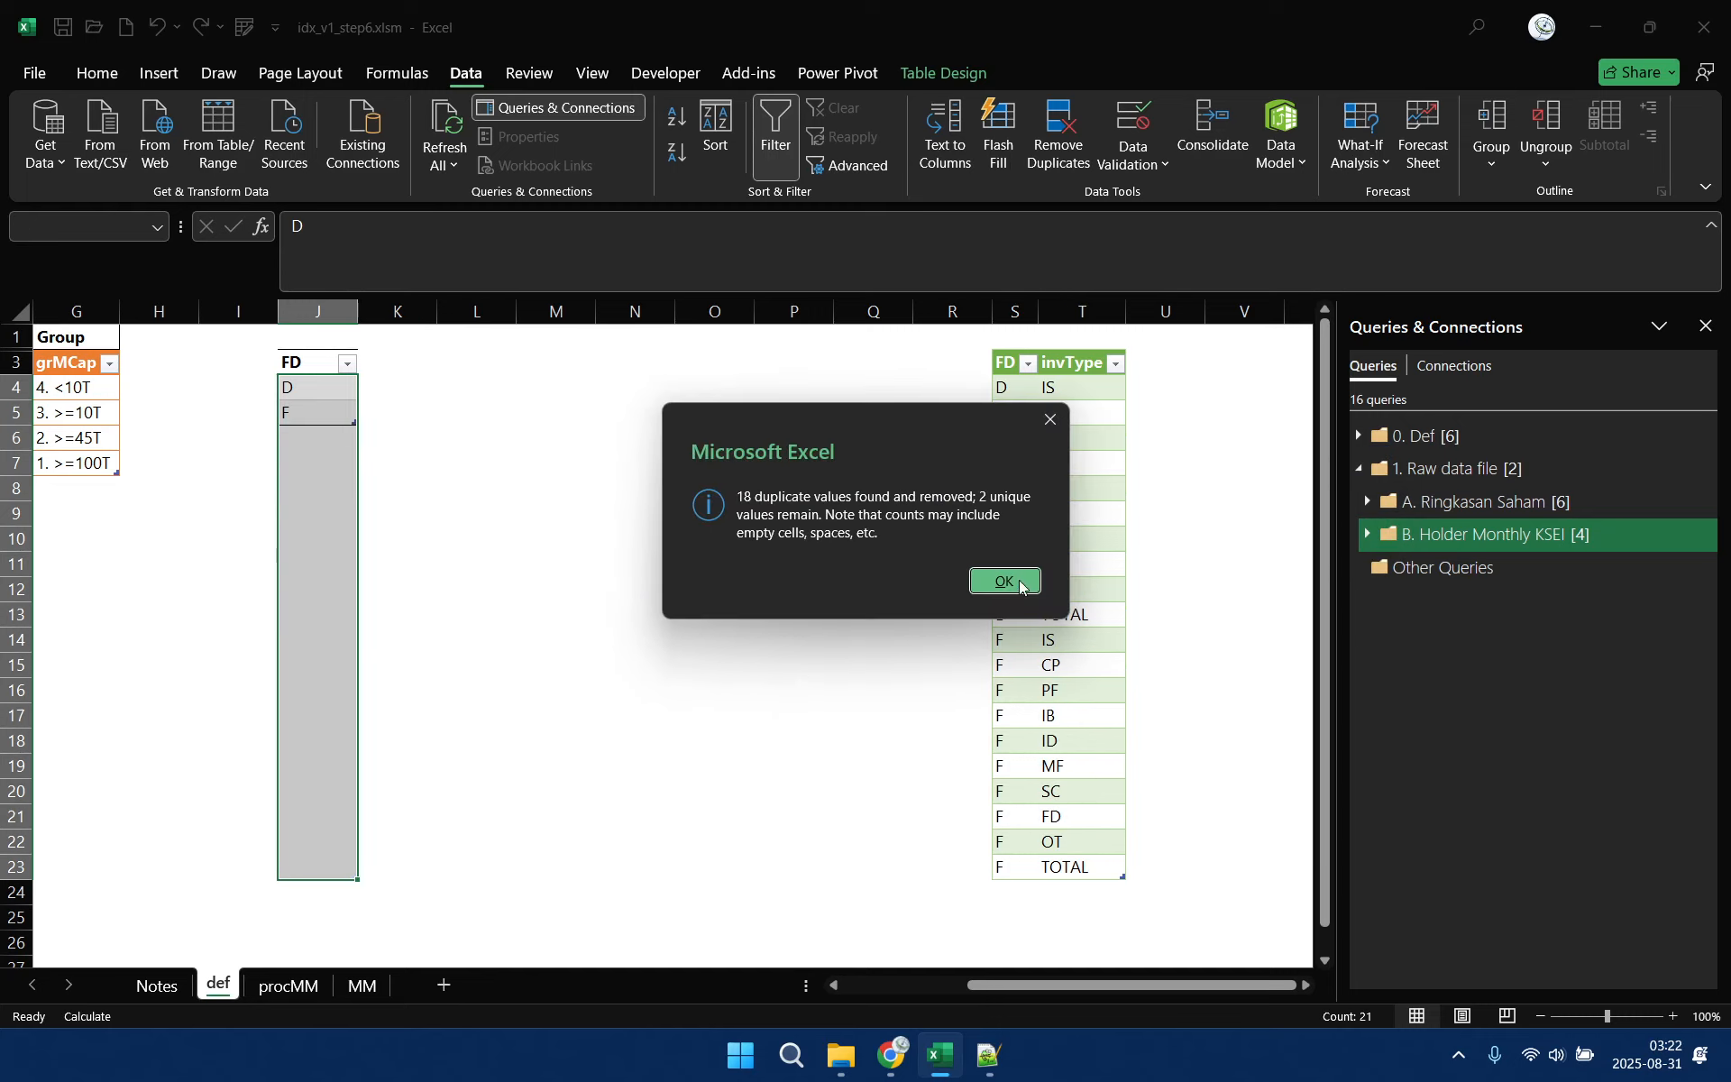
left_click(1010, 581)
left_click(257, 364)
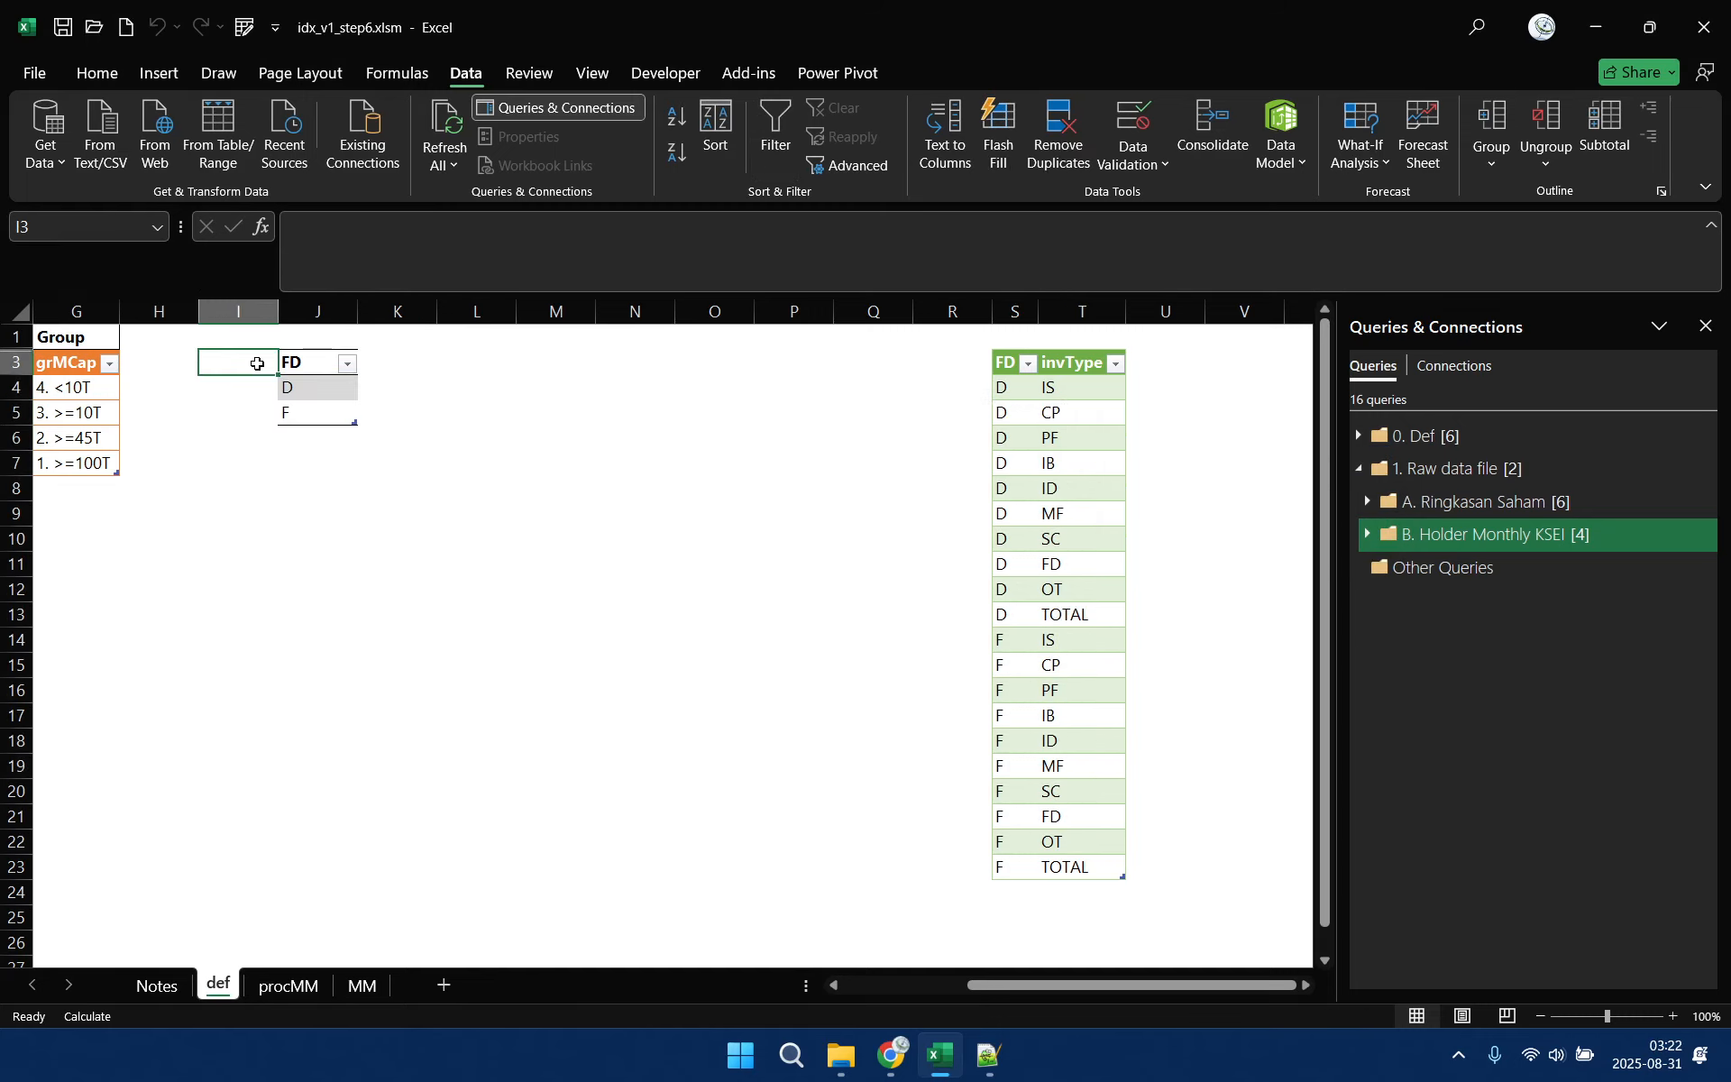
type("idFD")
key("Return")
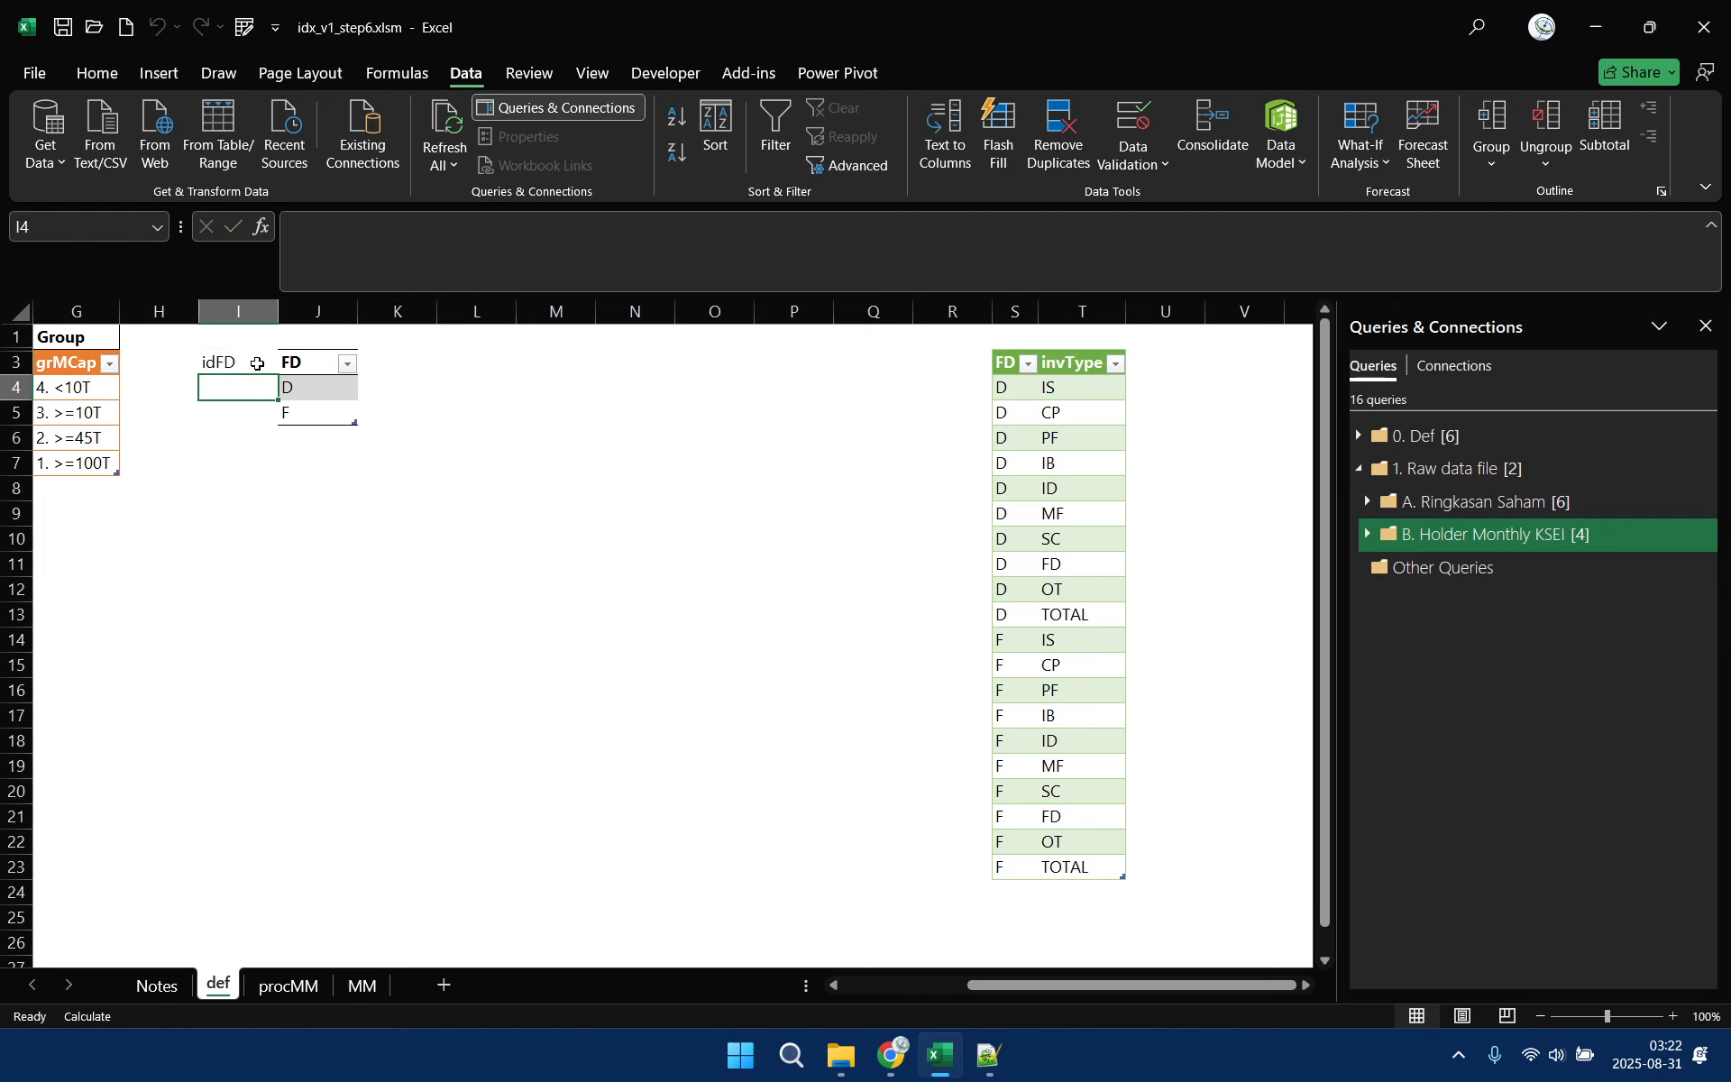
left_click(257, 364)
key("Delete")
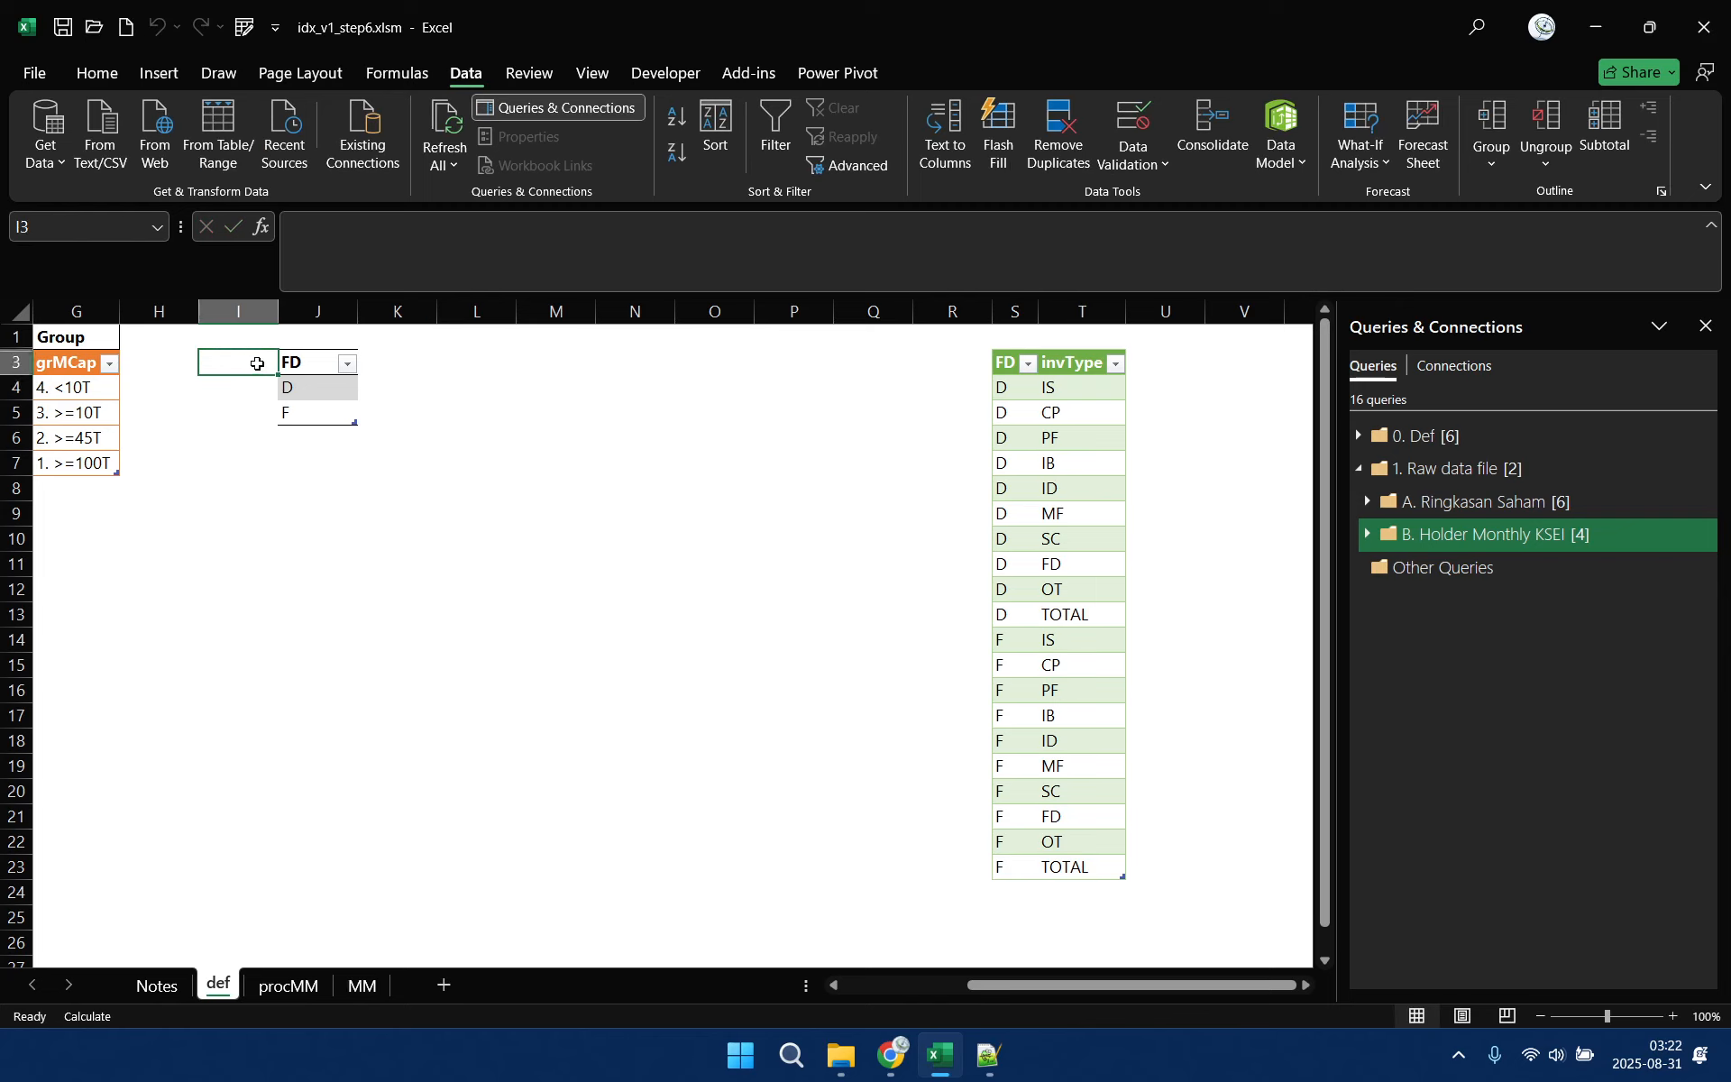
Try to insert a table column before FD in the table at J3
right_click(302, 364)
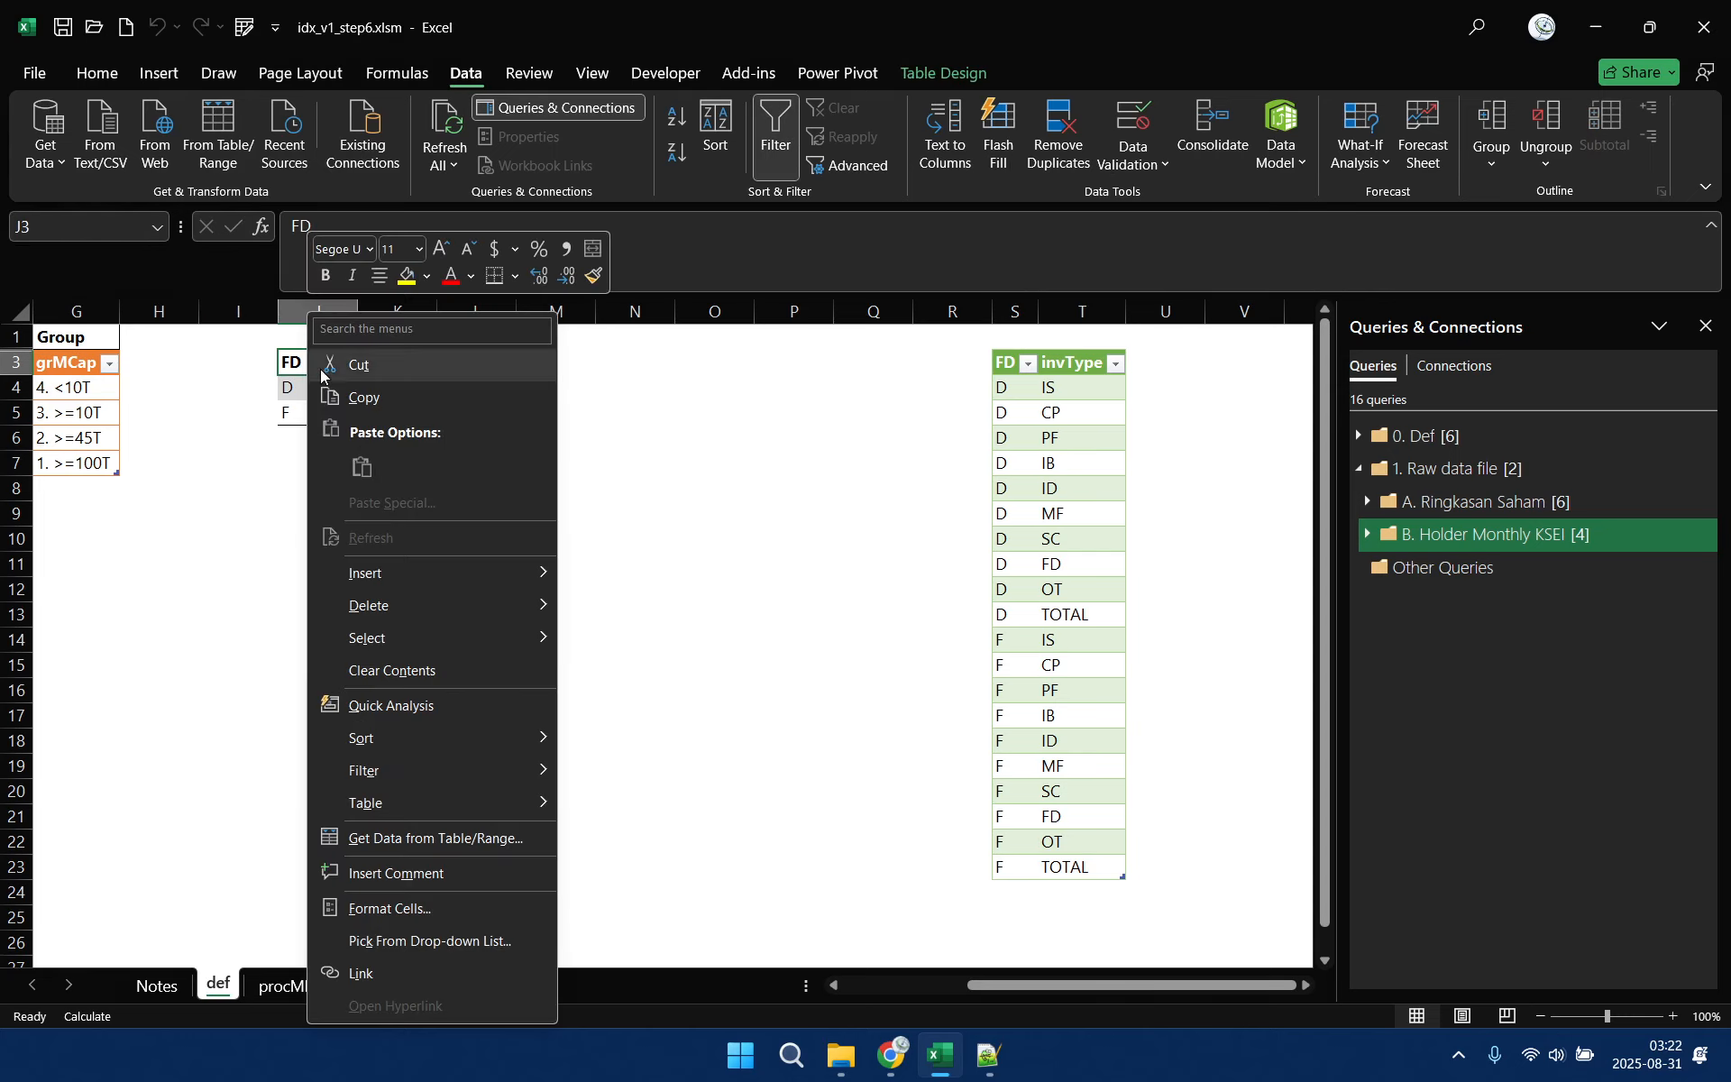
mouse_move(476, 797)
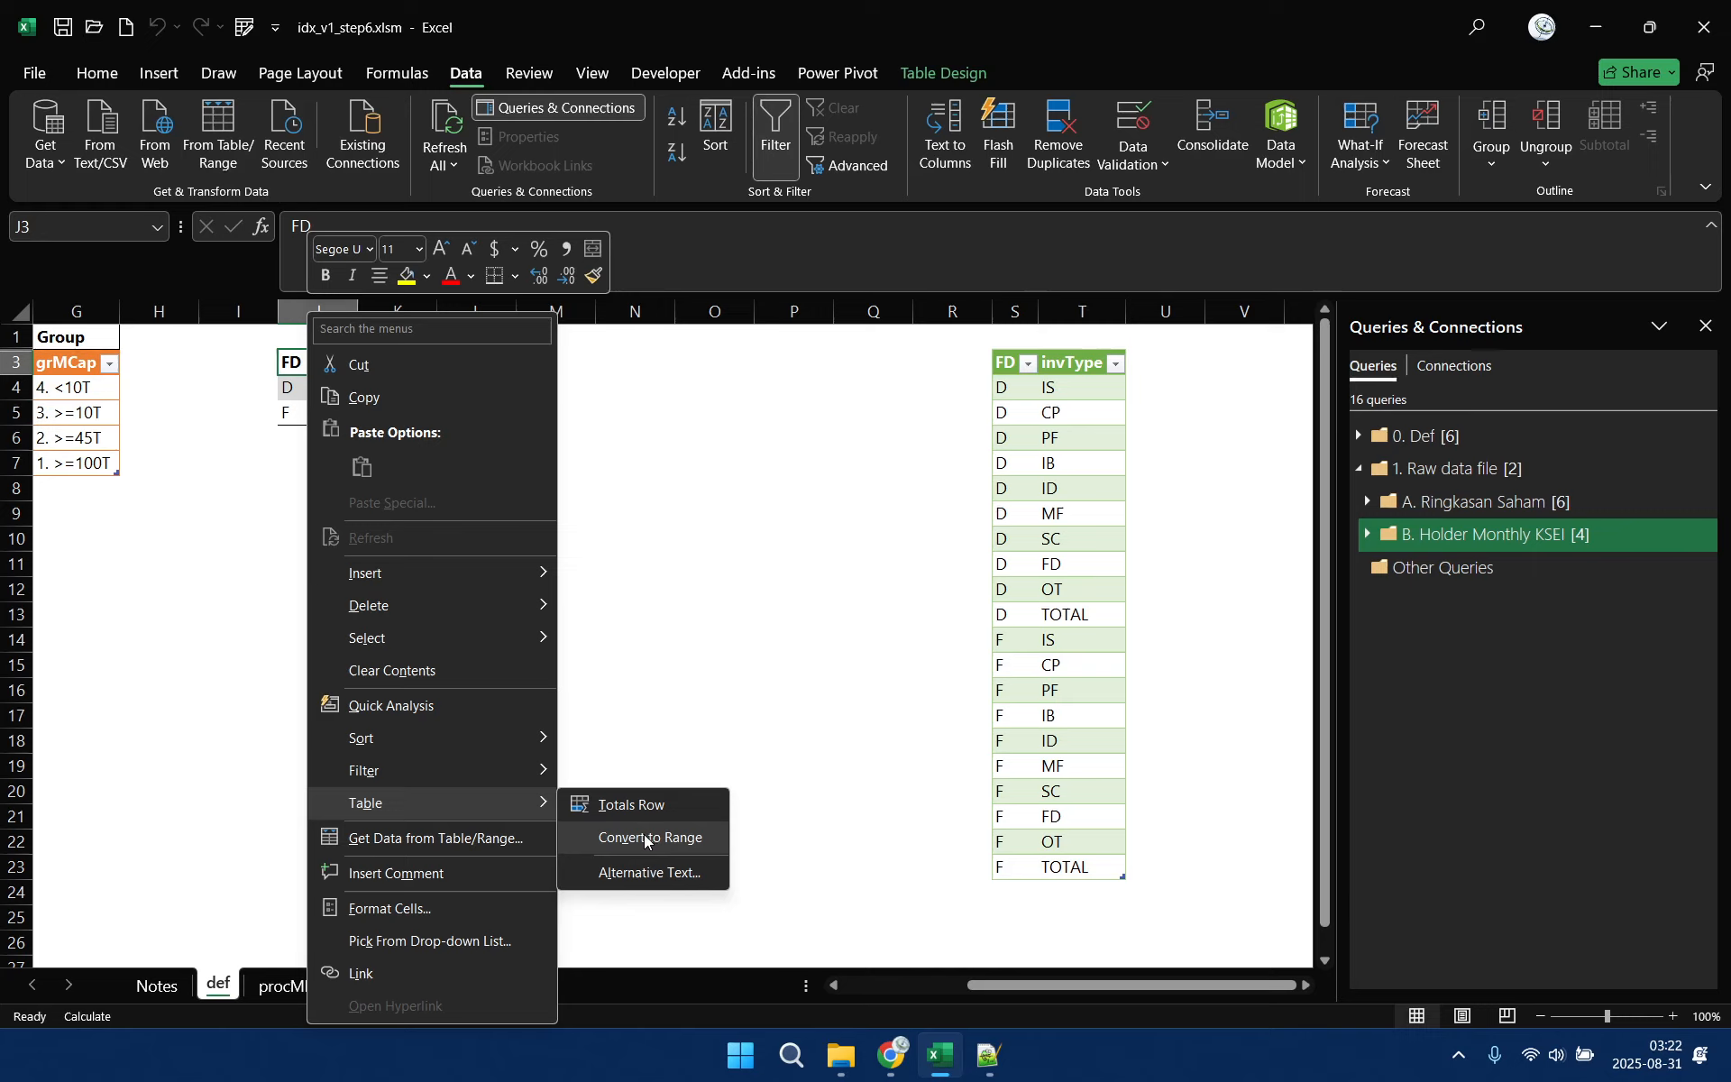
mouse_move(495, 572)
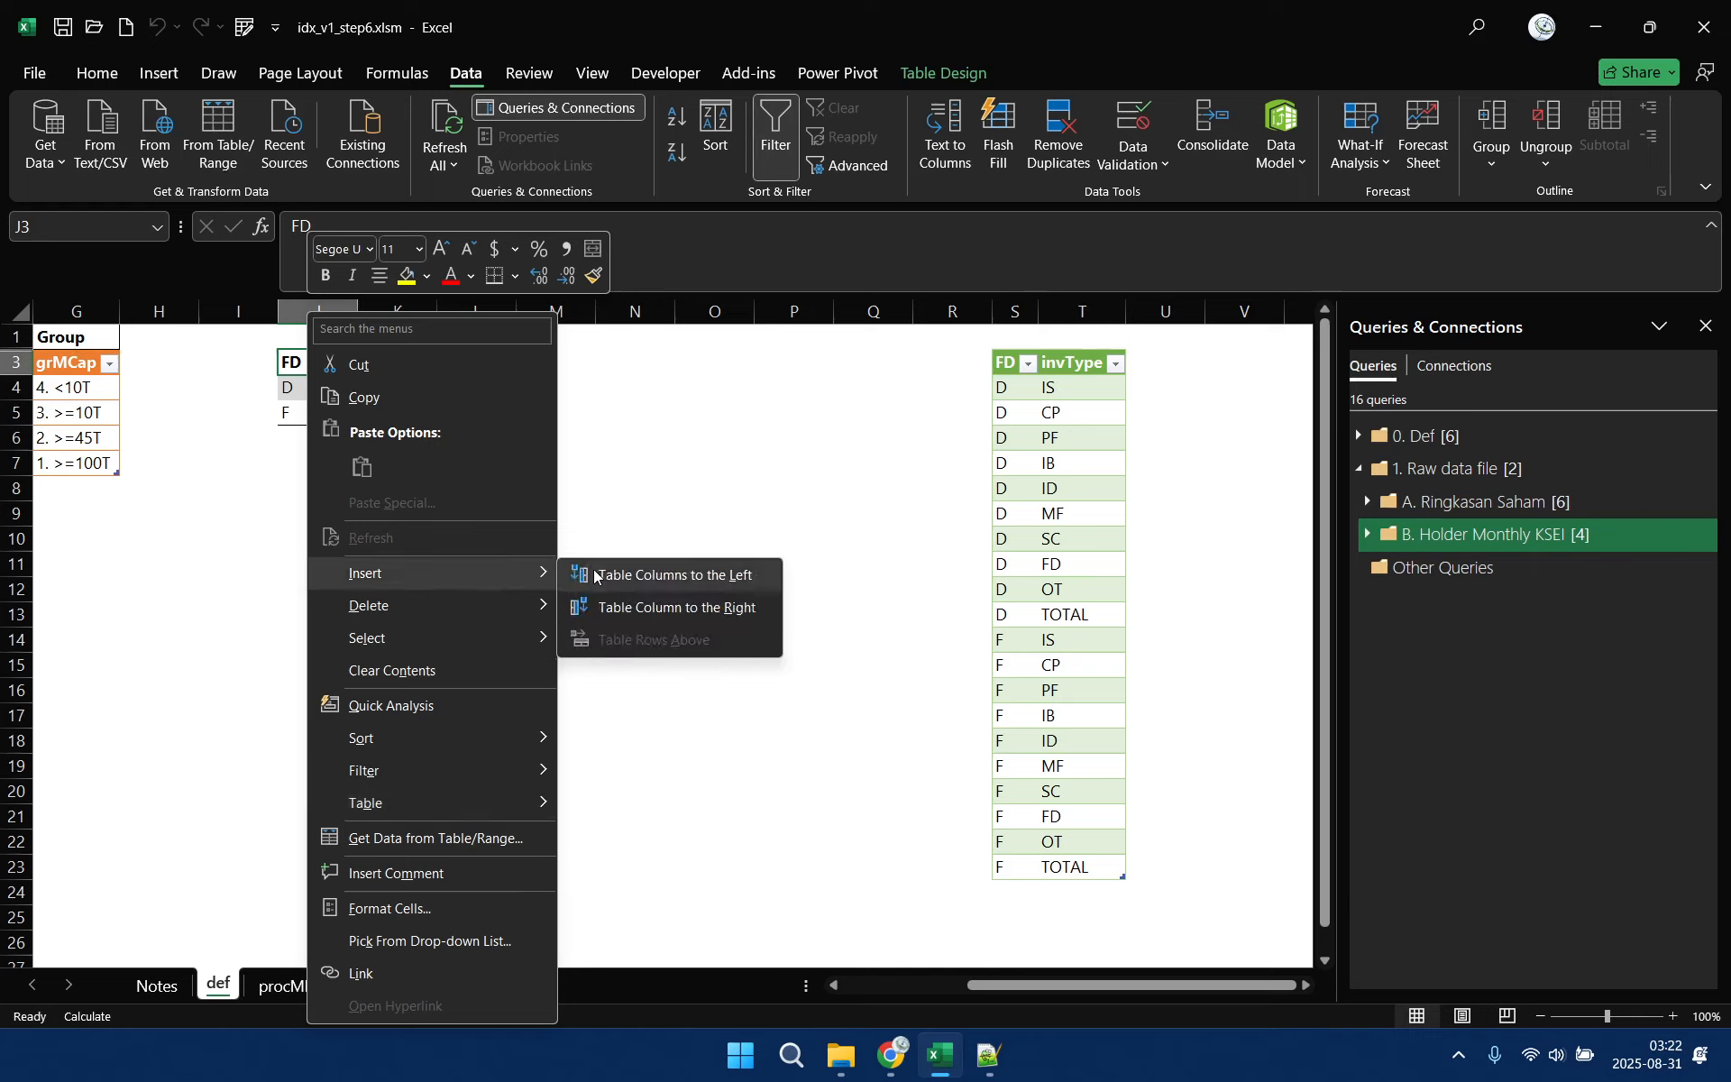
left_click(673, 576)
left_click(996, 570)
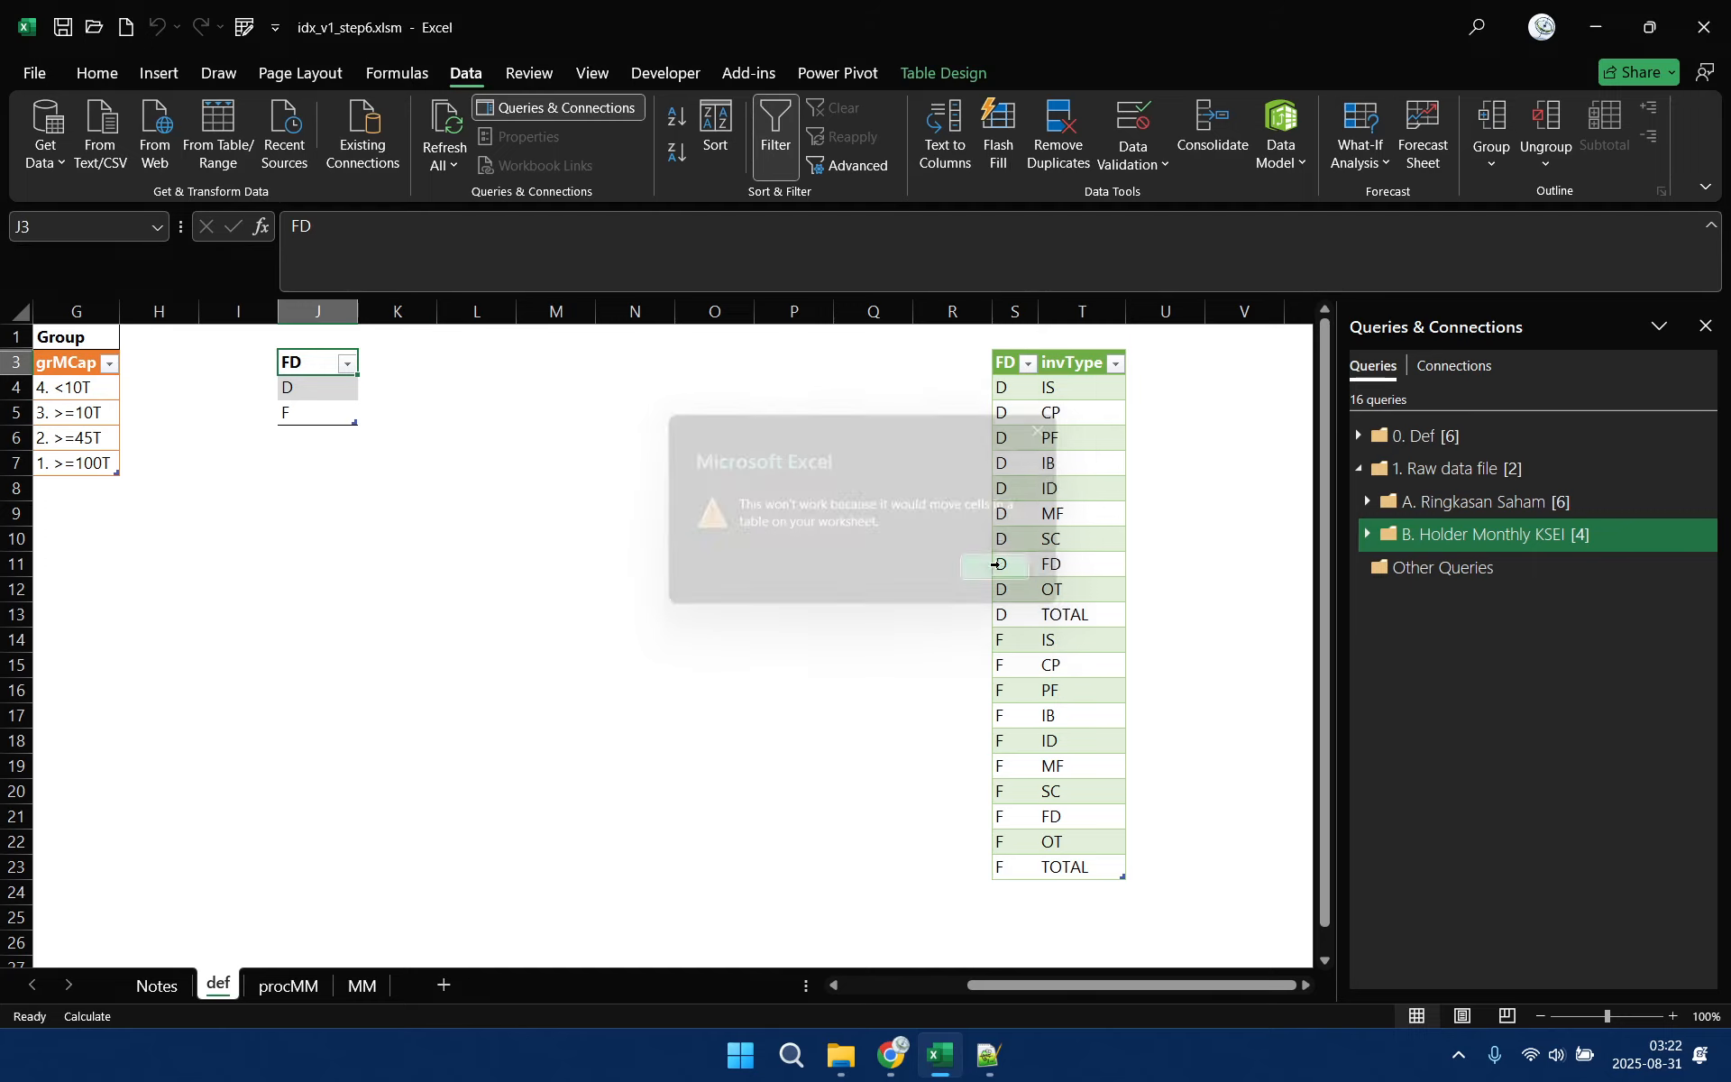
Move the two-column FD and invType table down so its header row starts at S10
left_click_drag(1009, 364, 1062, 857)
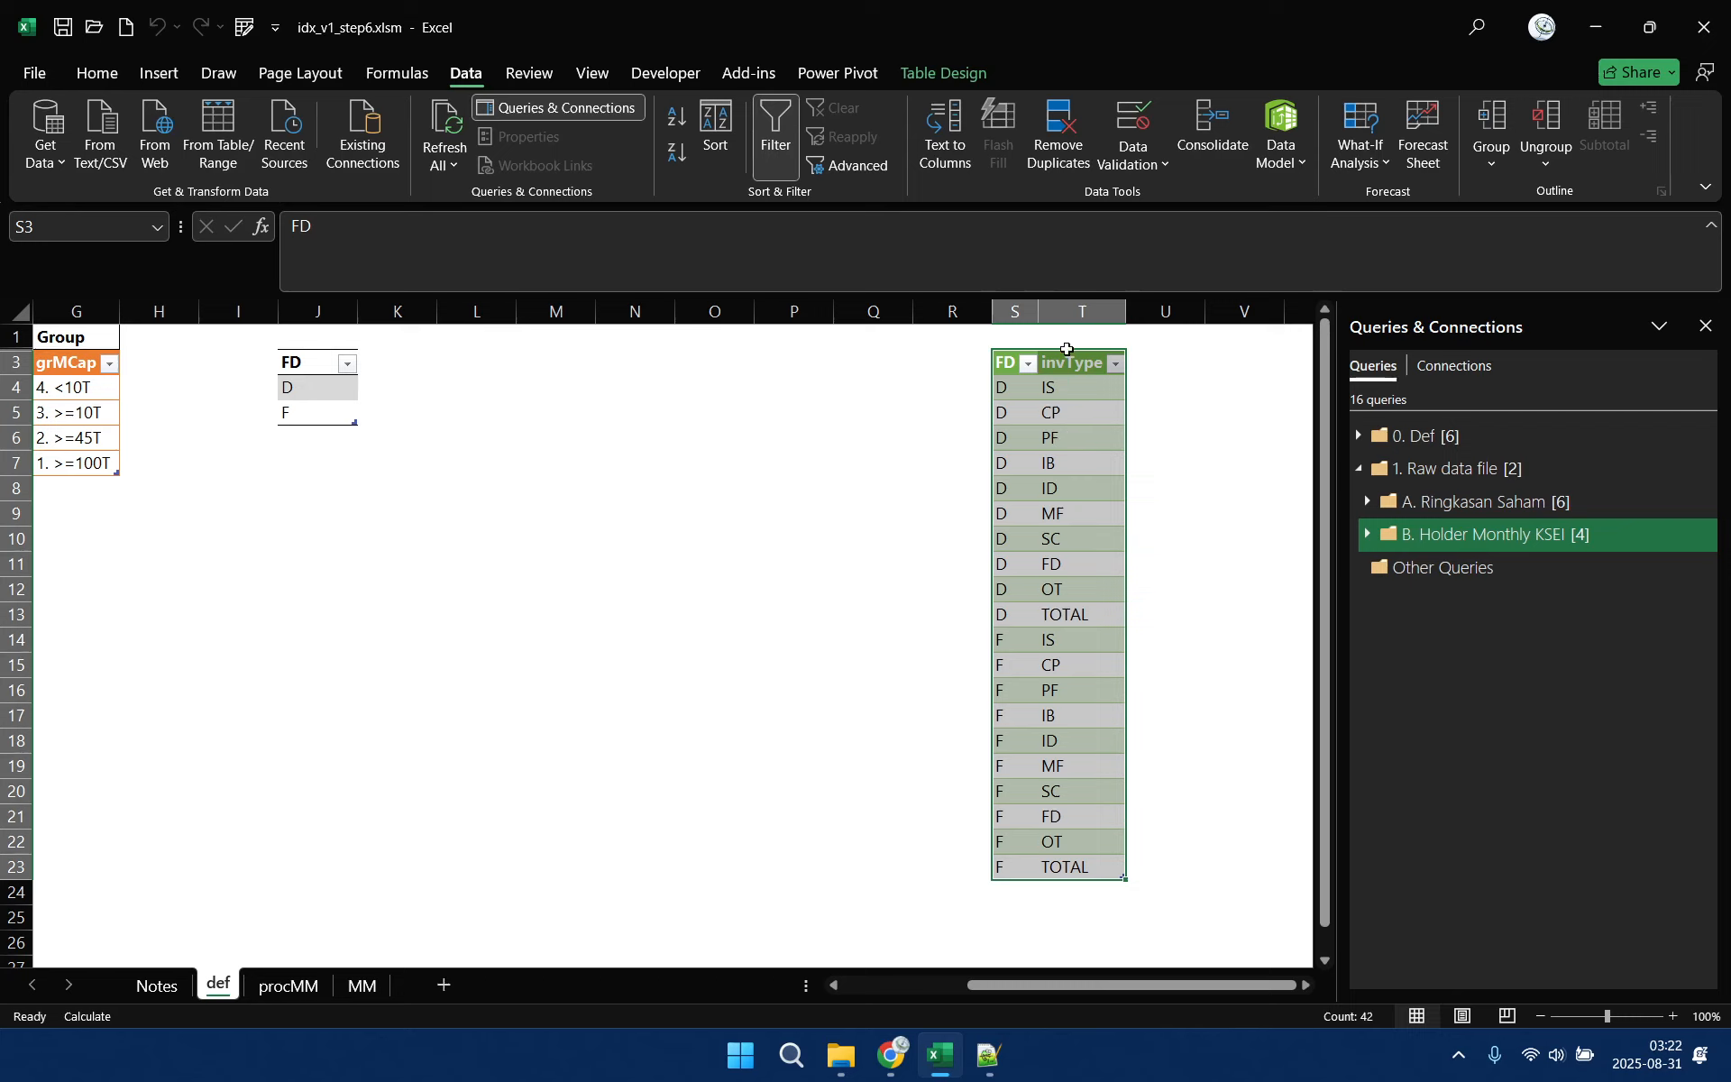
key("ctrl+End")
left_click(1012, 362)
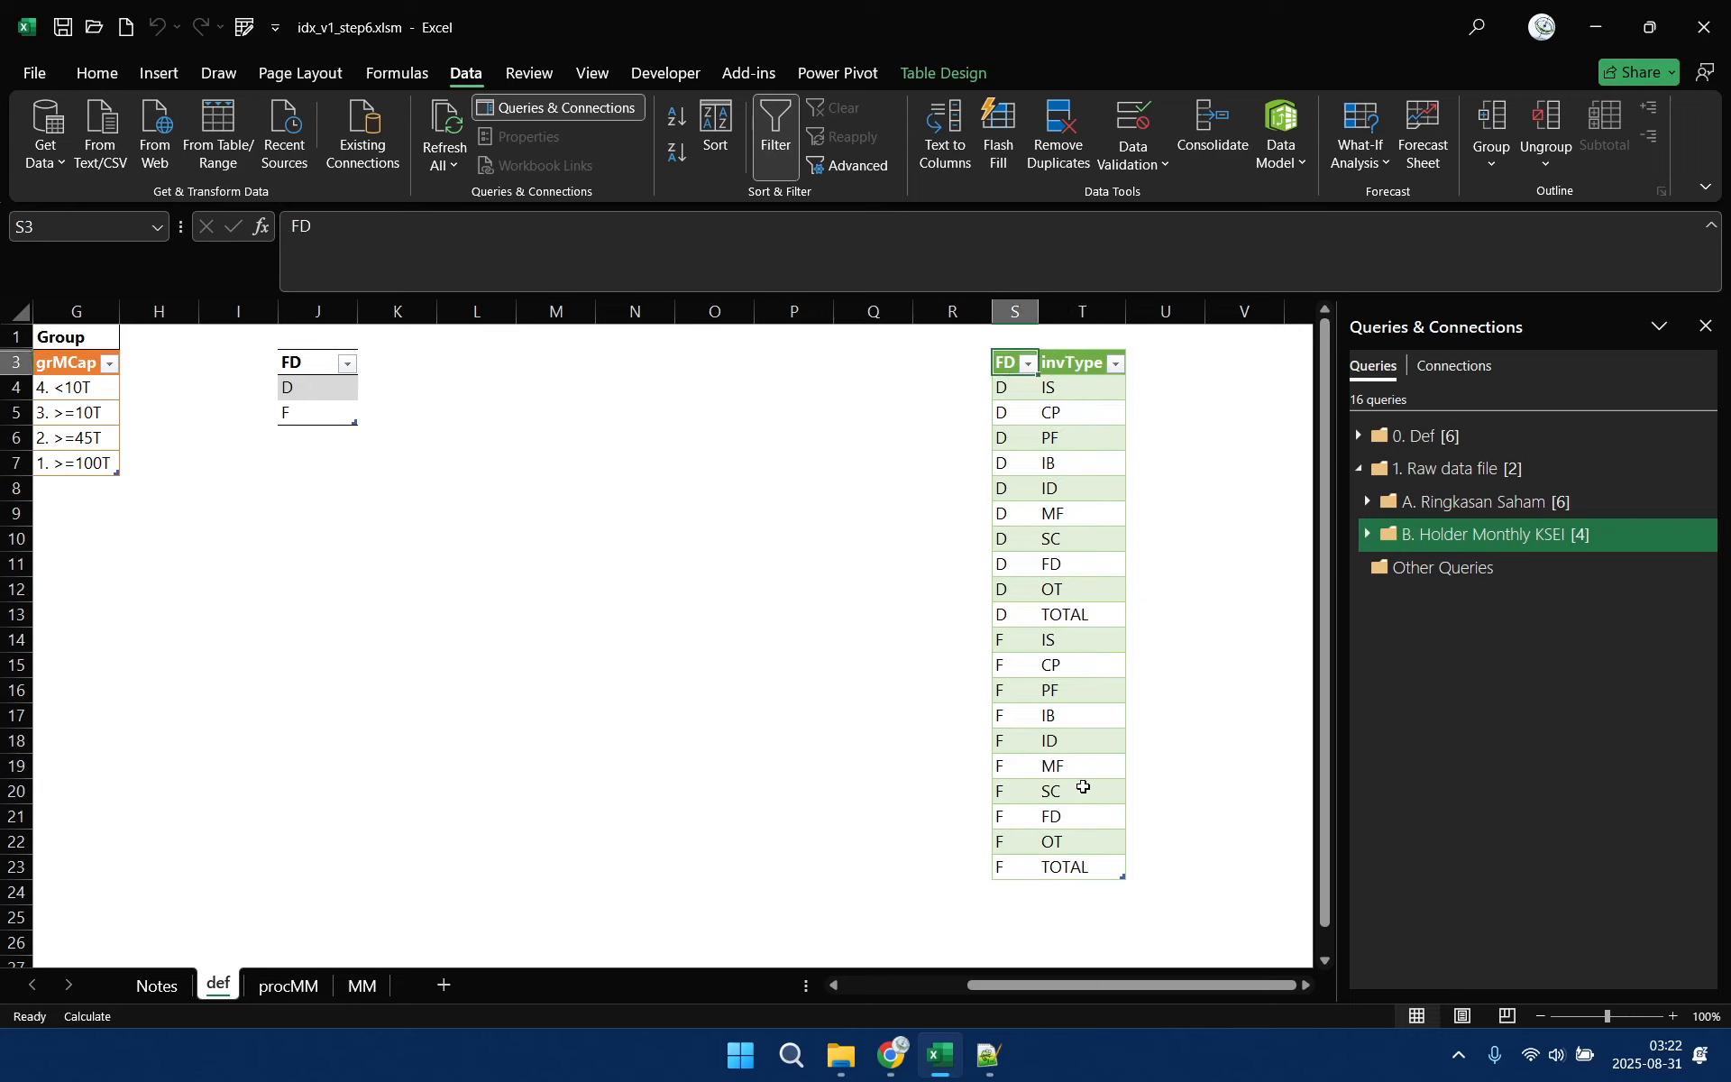
left_click(1068, 867, "shift")
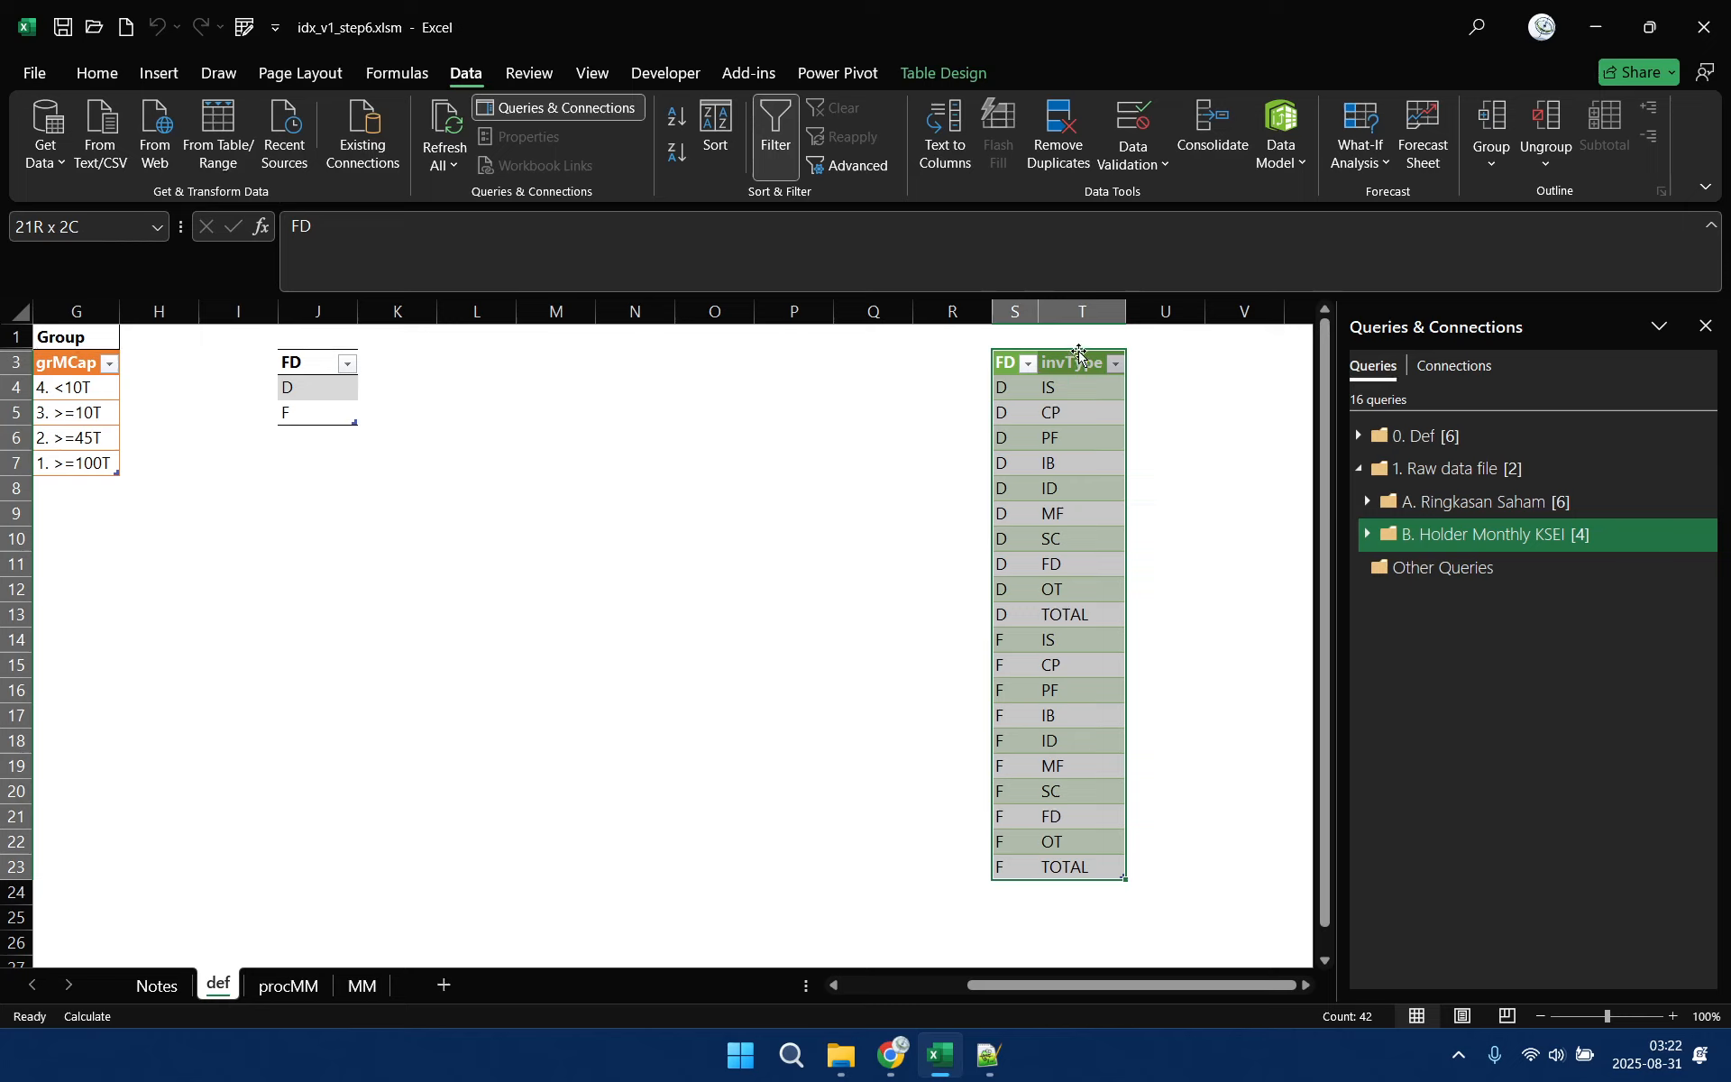
left_click_drag(1079, 354, 1072, 539)
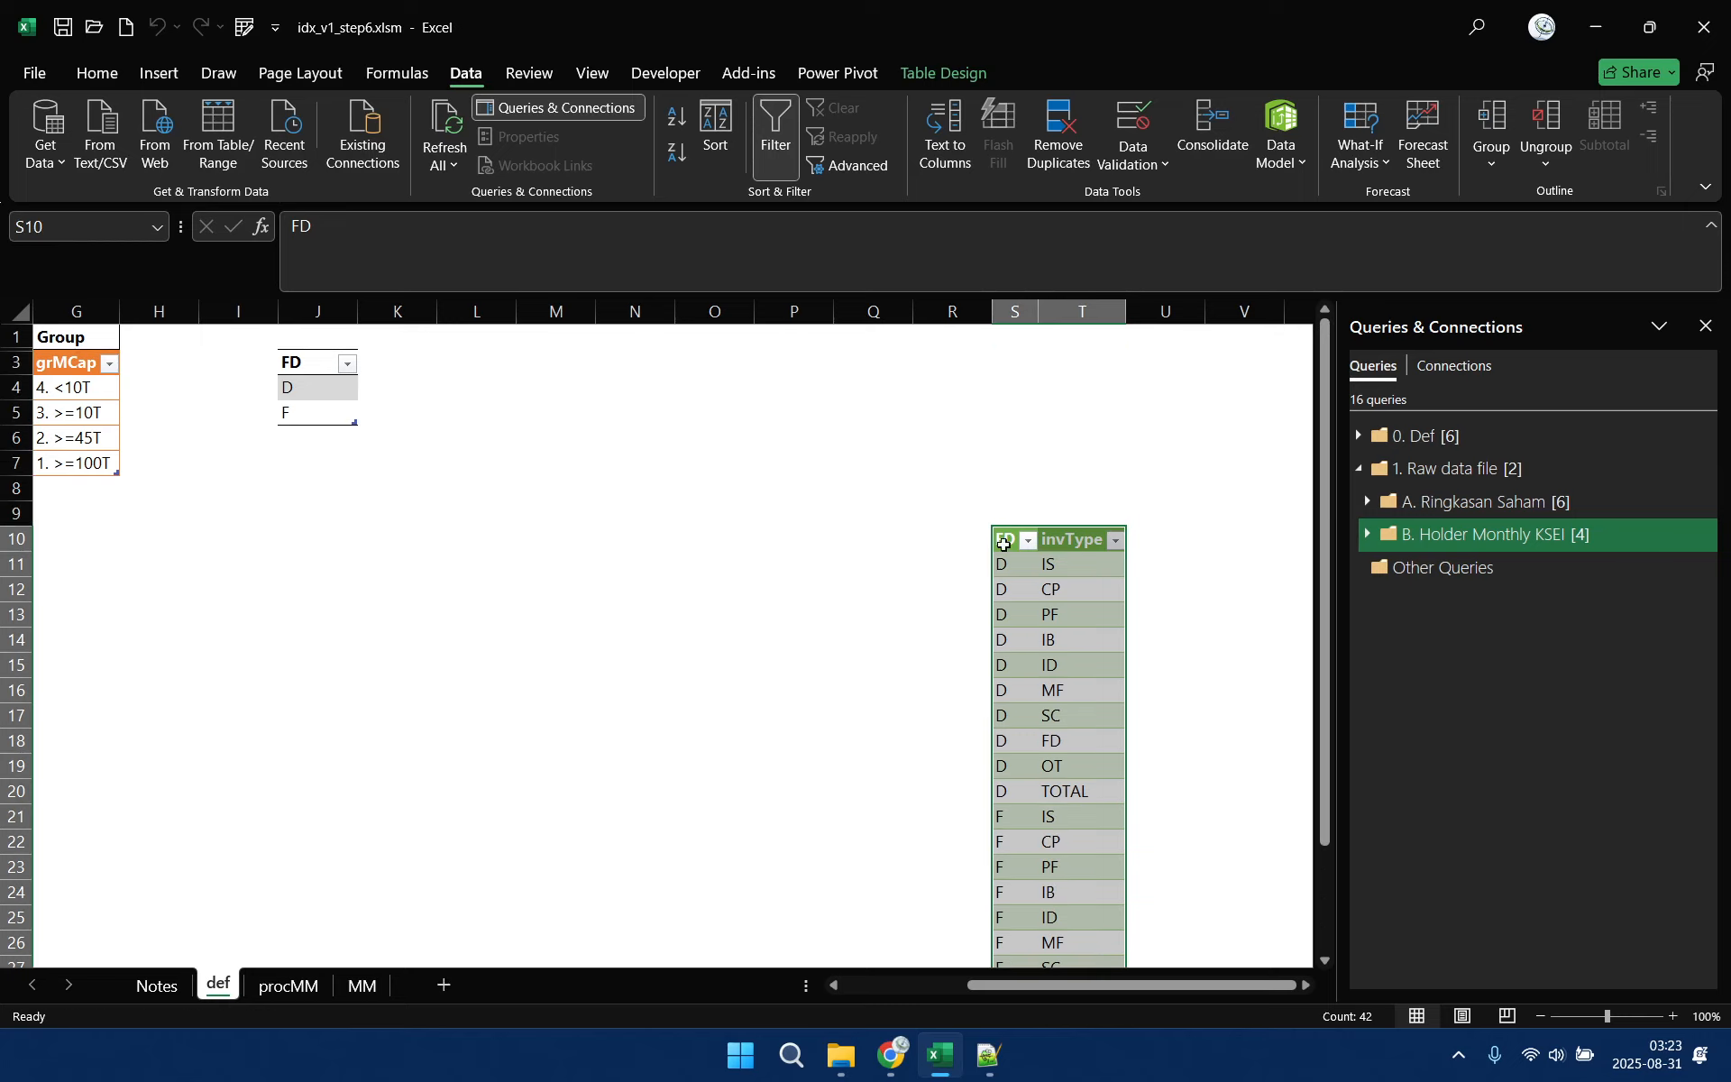
Insert a table column before FD in the table at J3 and name it idFD
right_click(315, 361)
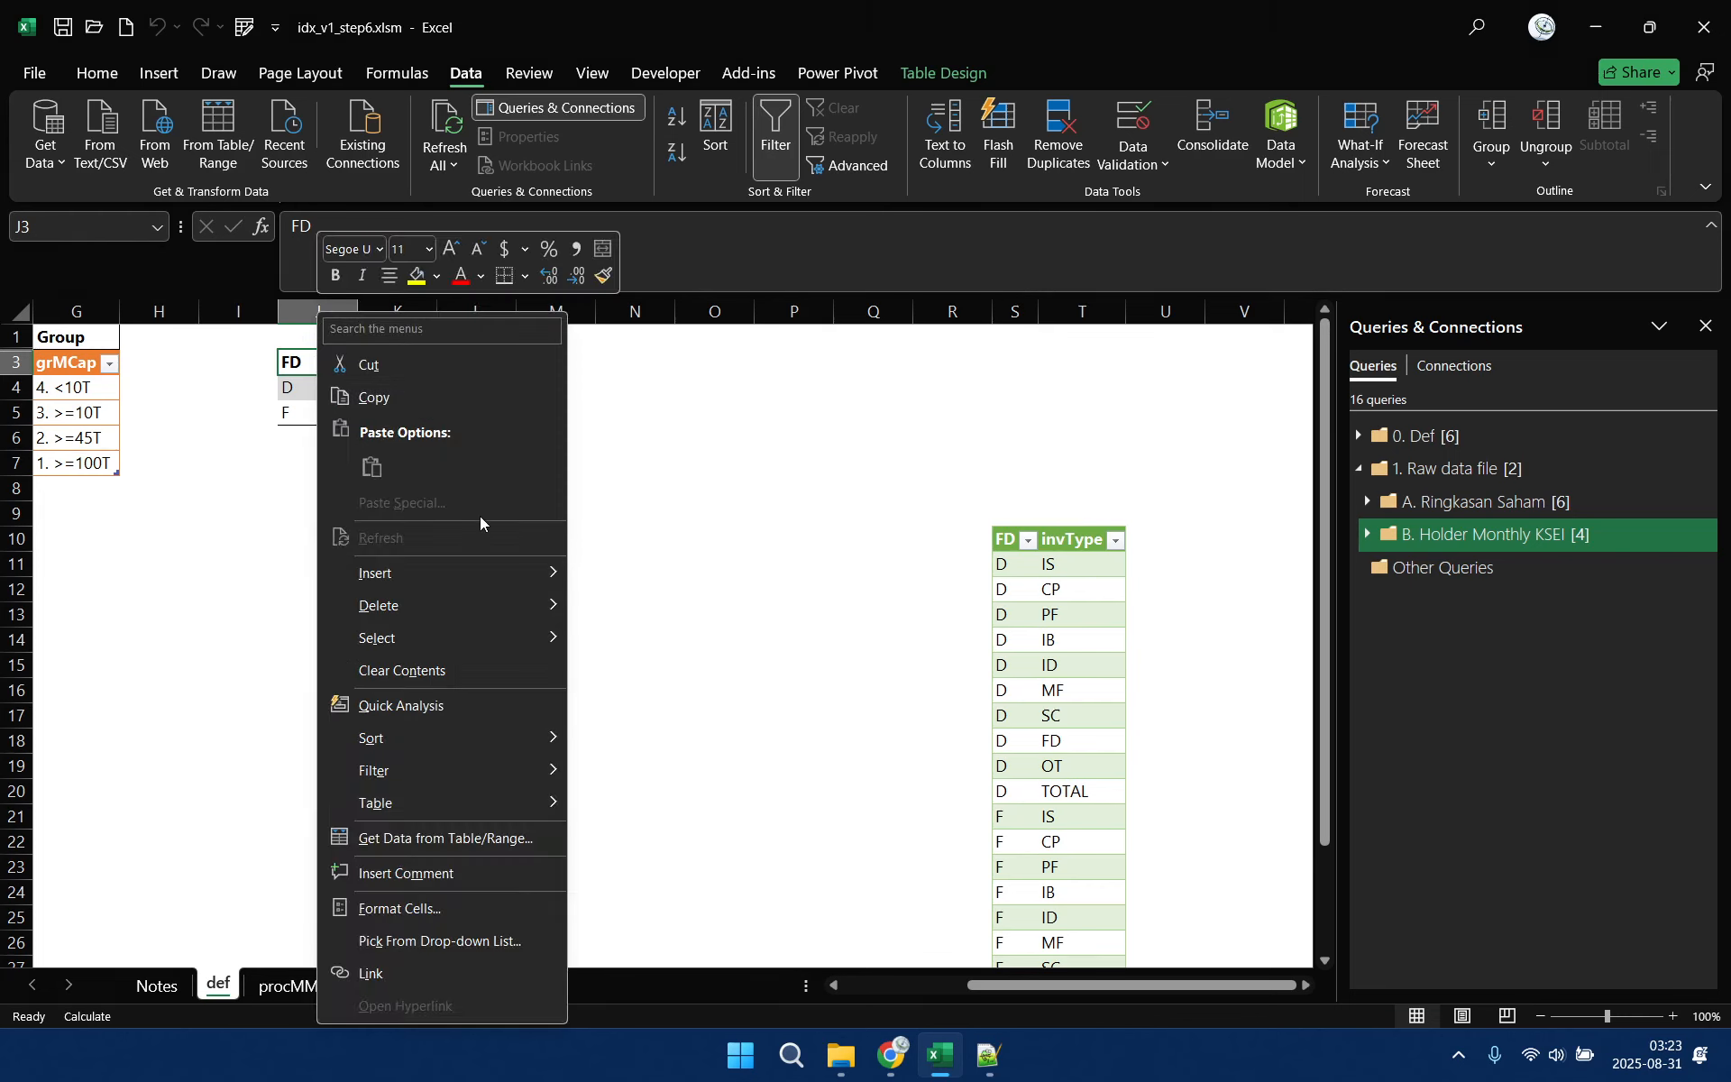
mouse_move(476, 570)
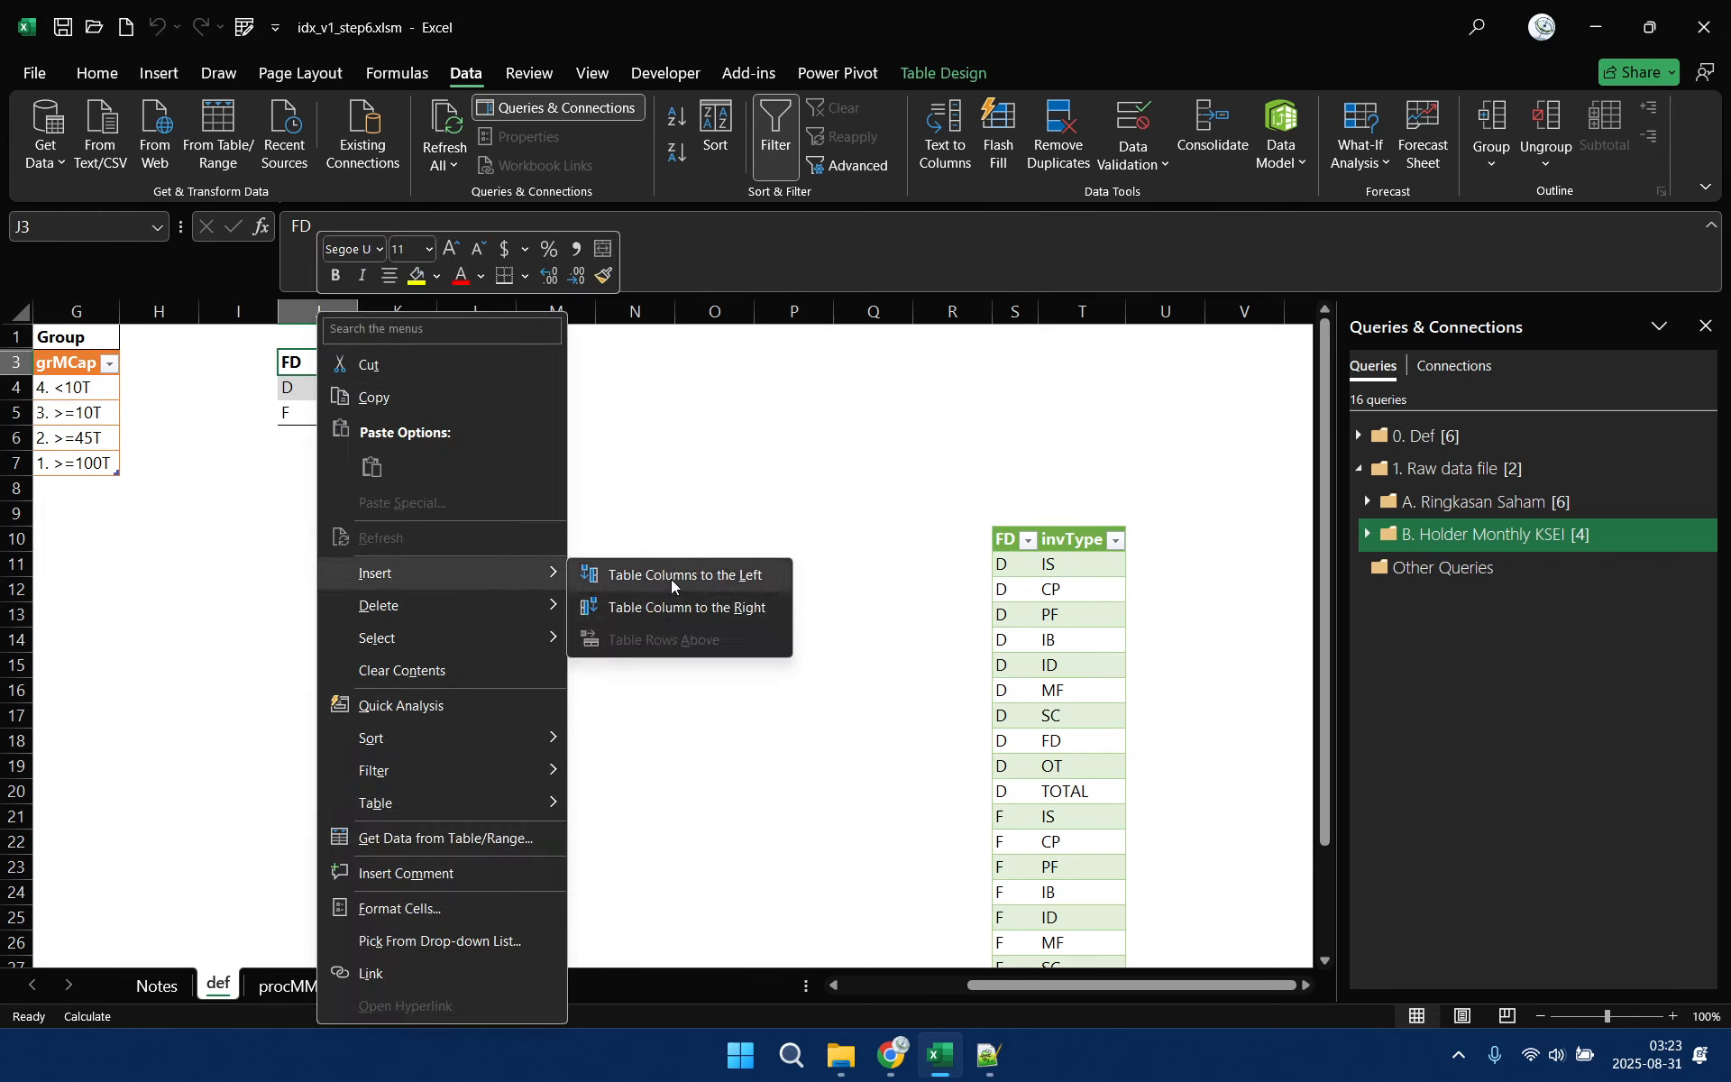
left_click(671, 577)
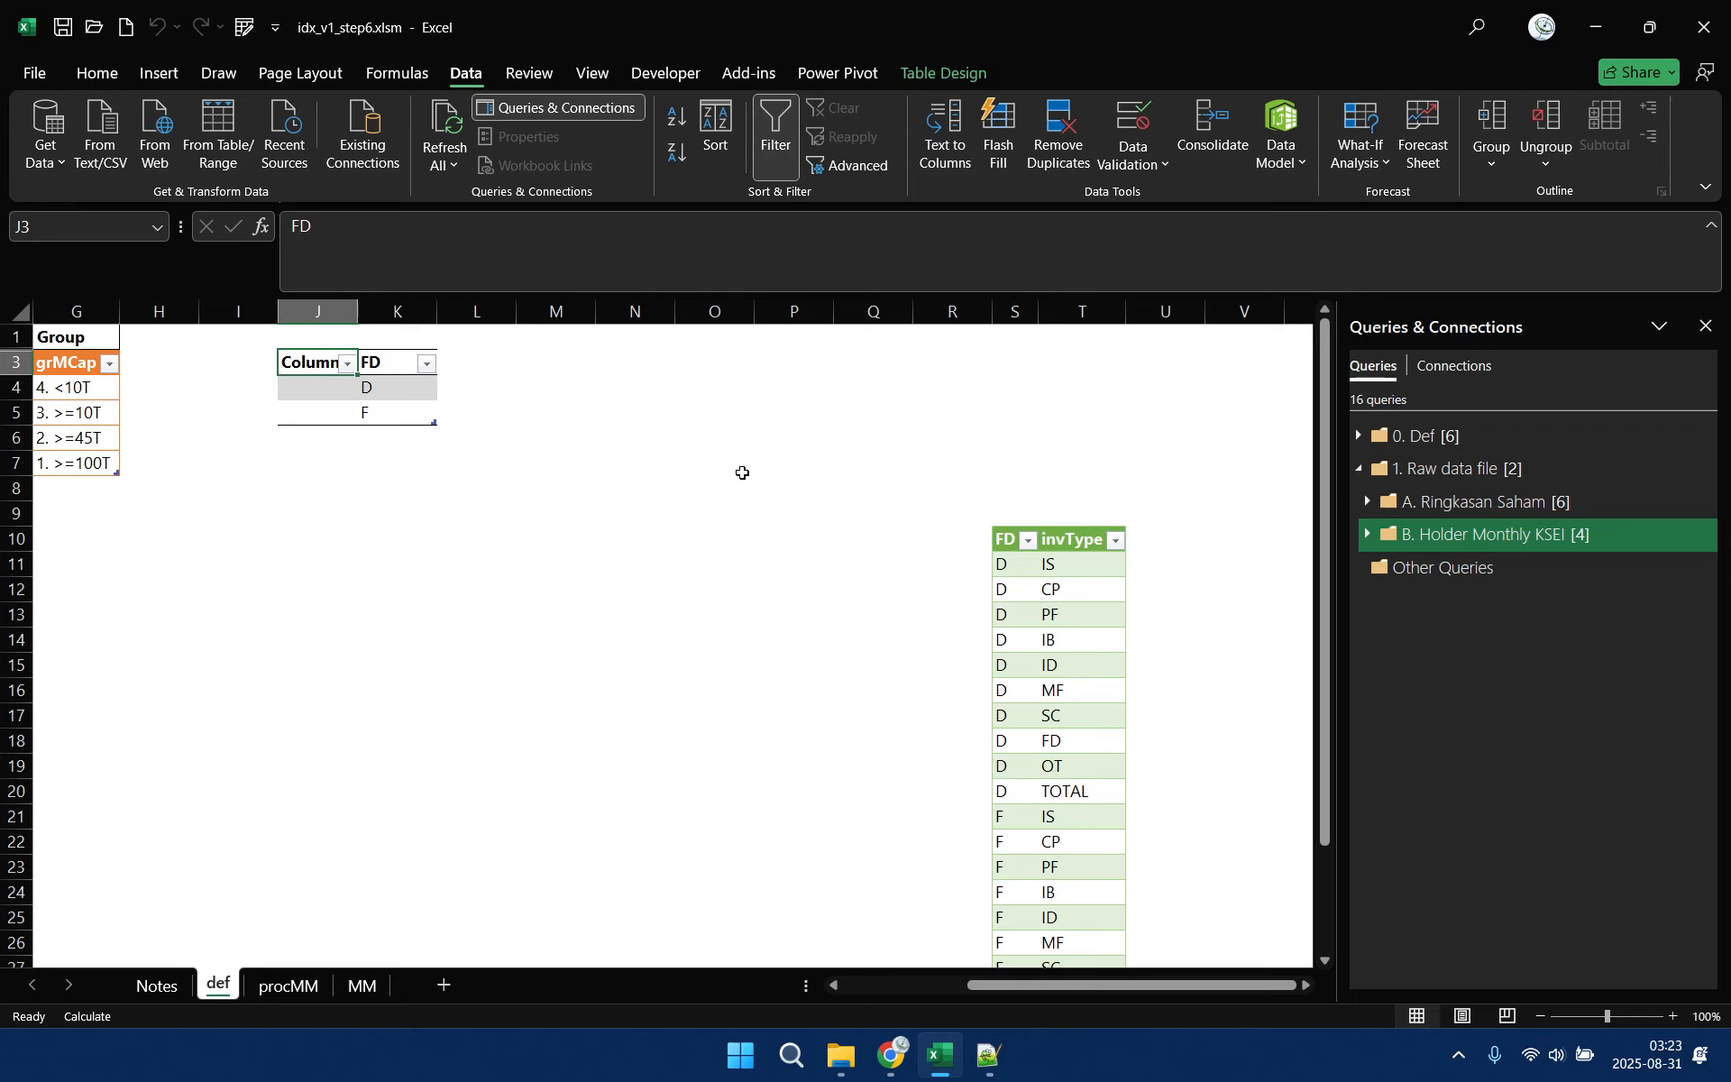
type("idFD")
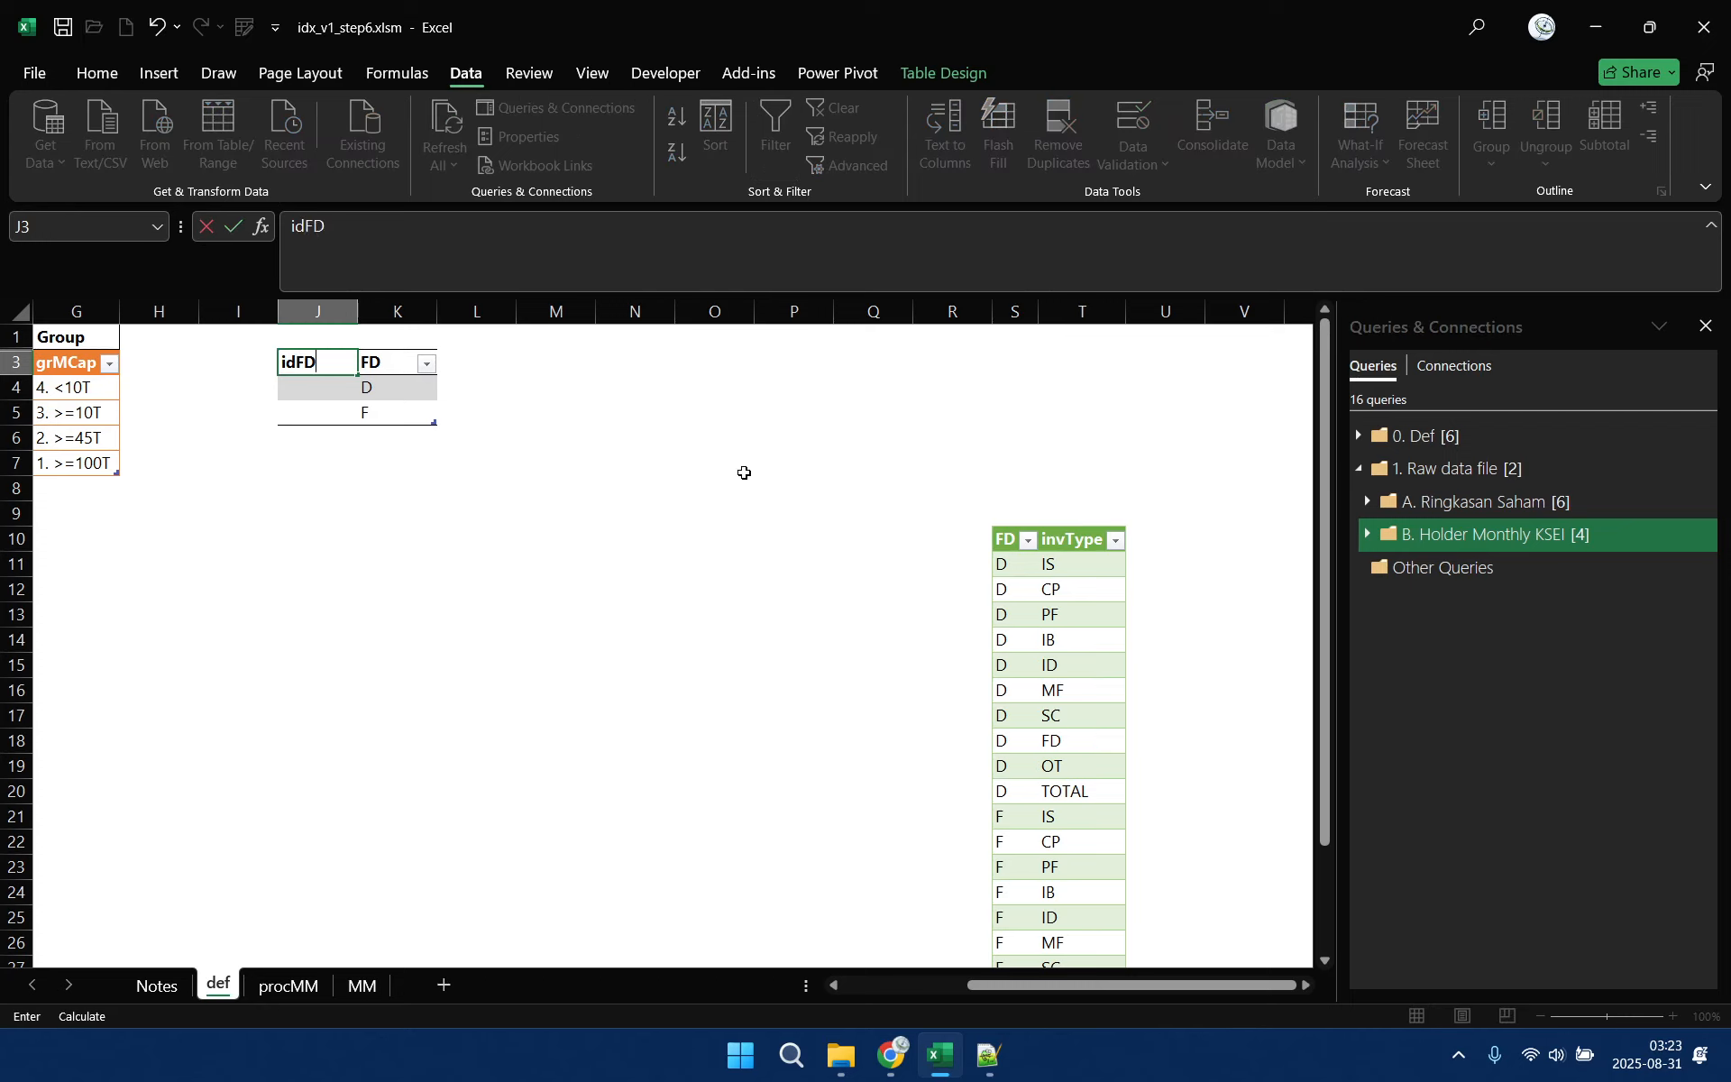
Fill the idFD column with 1 for D and 2 for F
left_click(319, 390)
type("1")
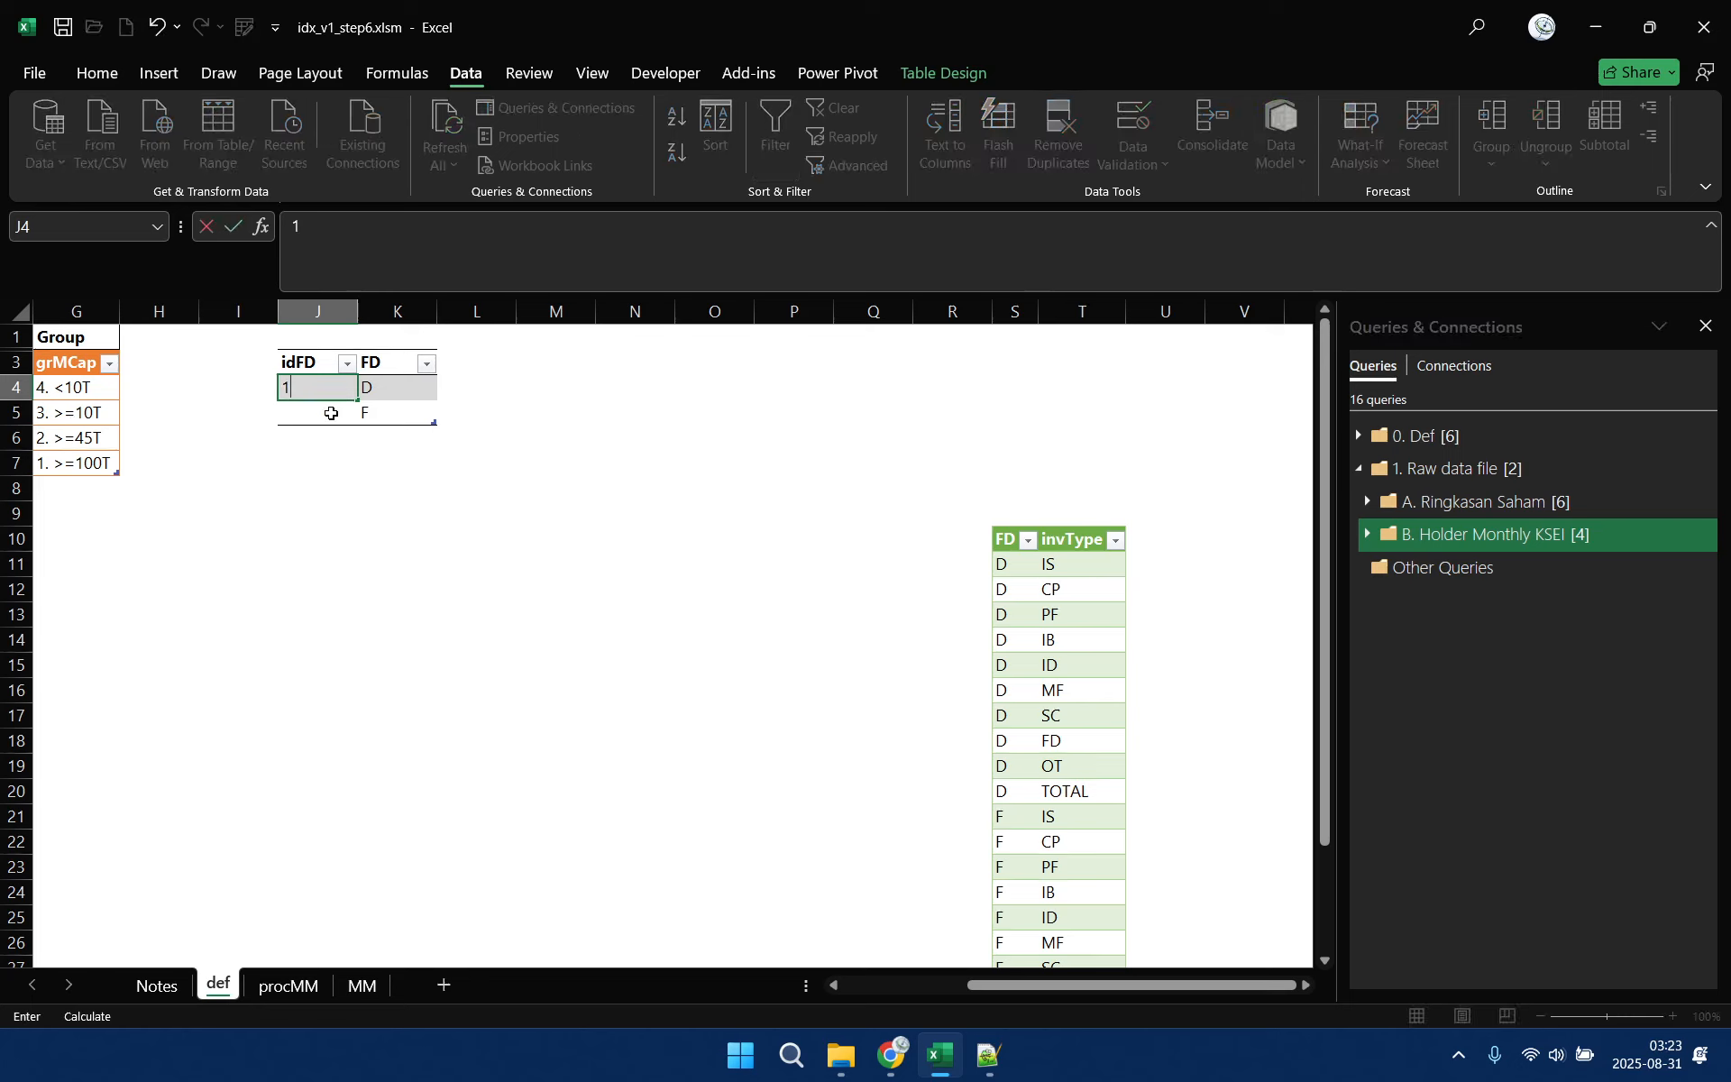
key("Return")
type("2")
Add an FDDesc column after FD at L3, describing D as Domestic and F as Foreign
left_click(480, 369)
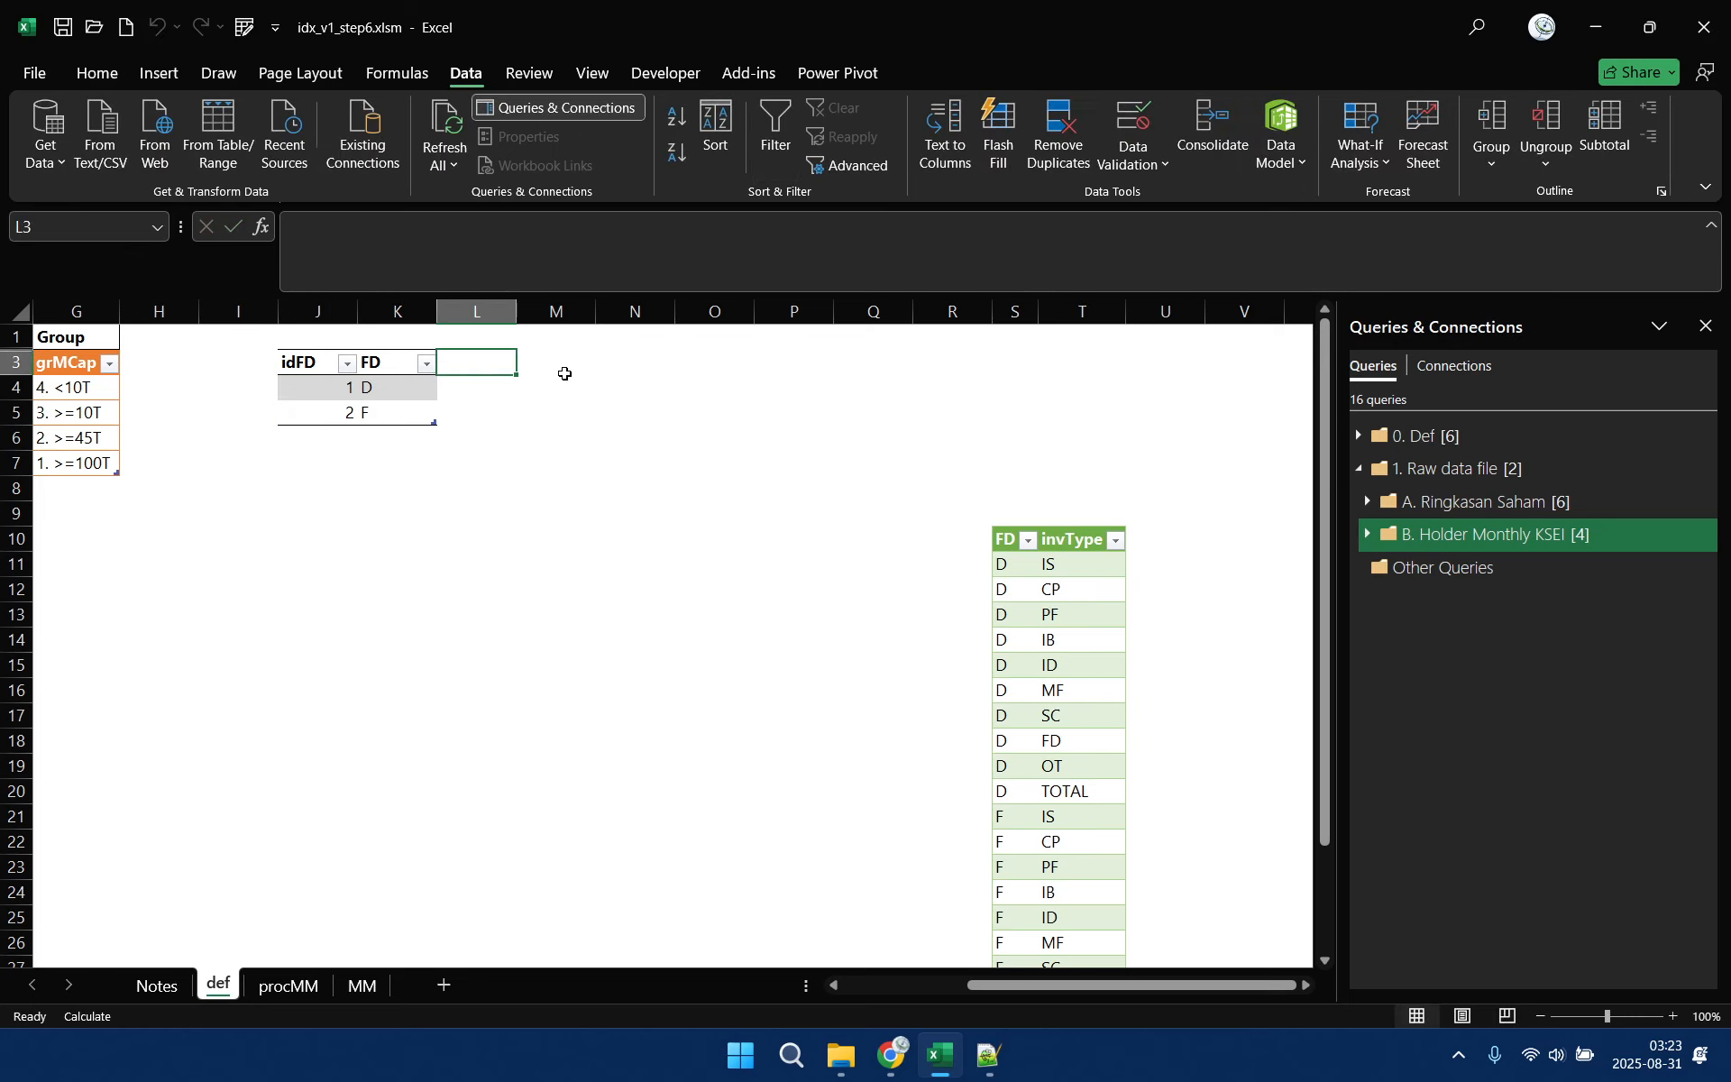
type("FDDesc")
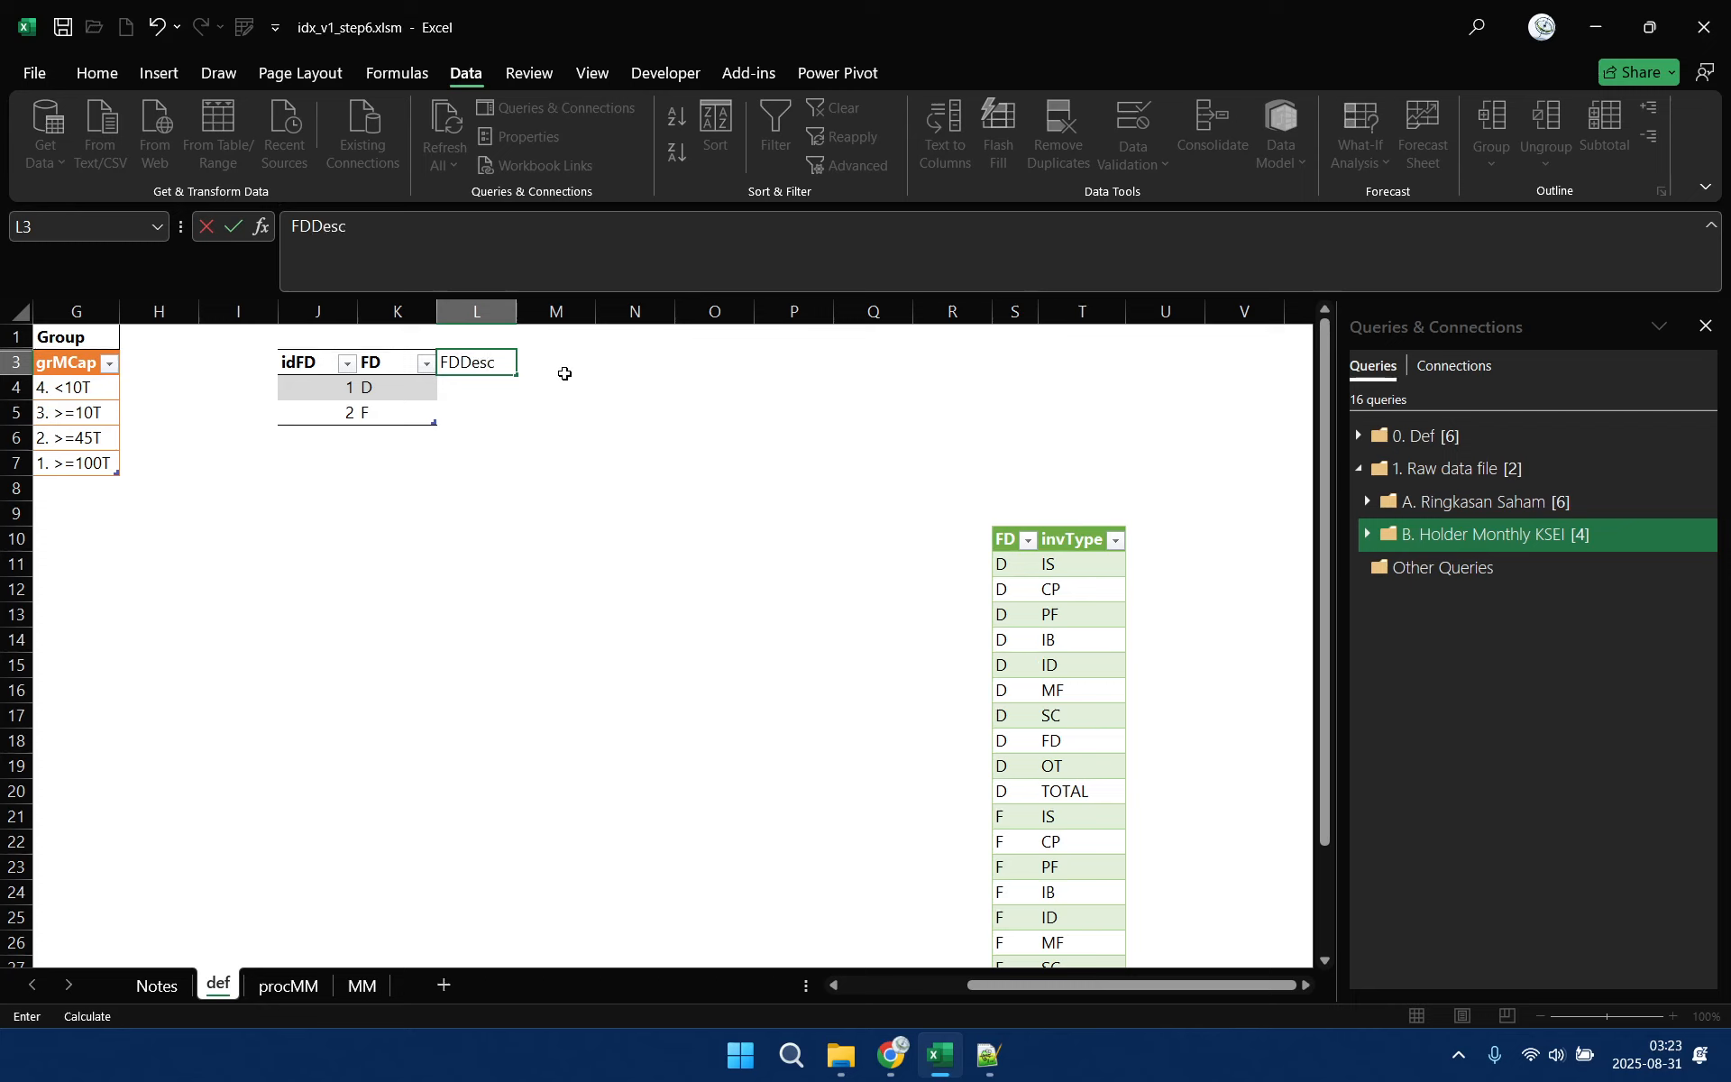
key("Return")
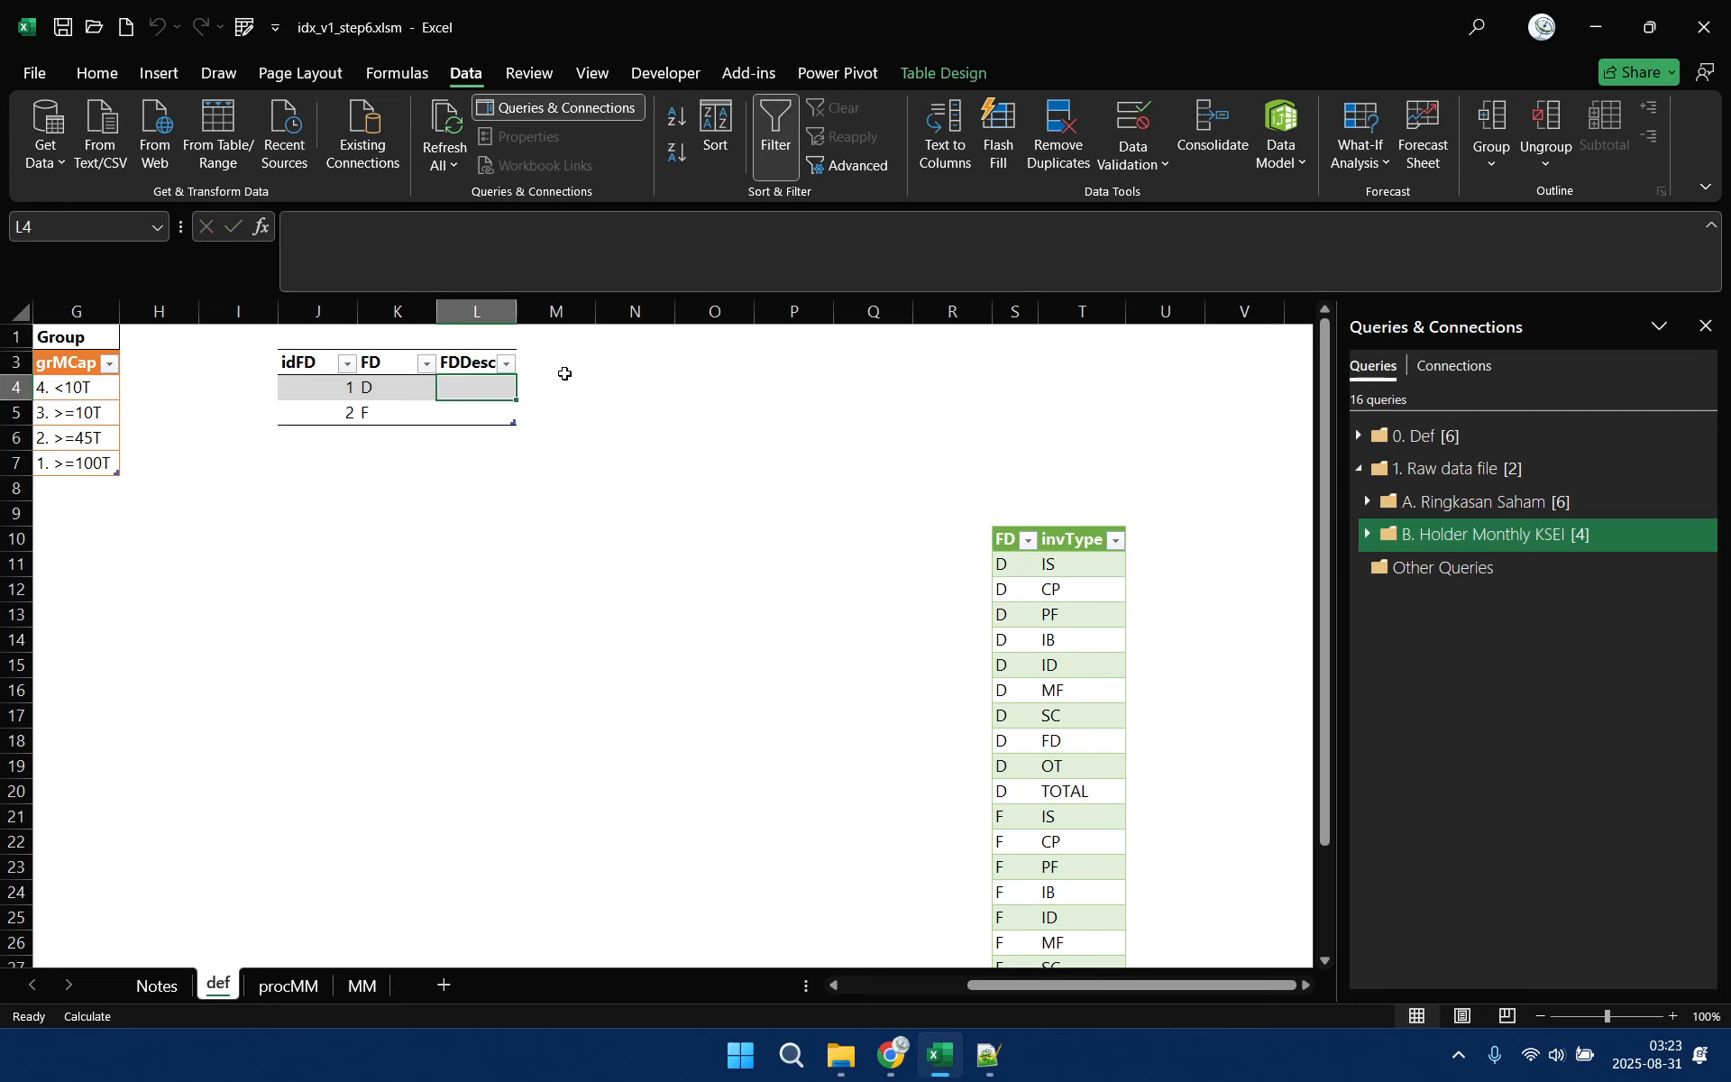
type("Domestic")
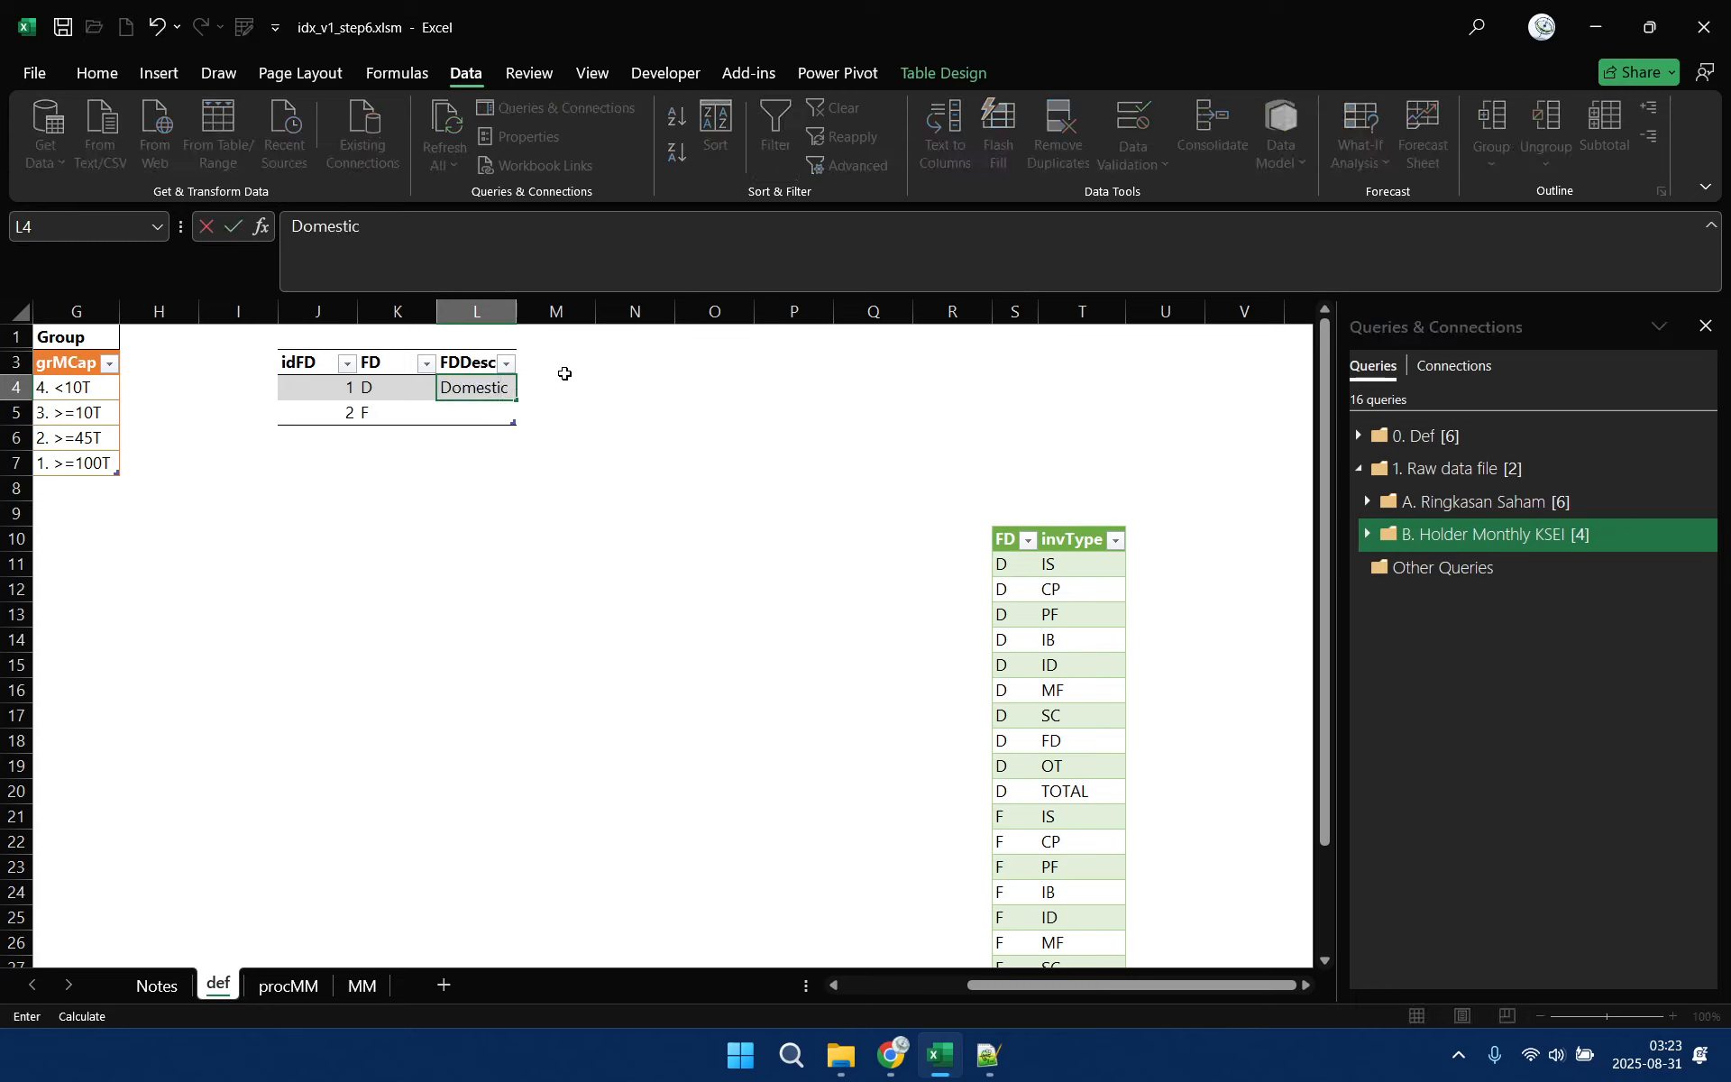
key("Return")
type("Foreign")
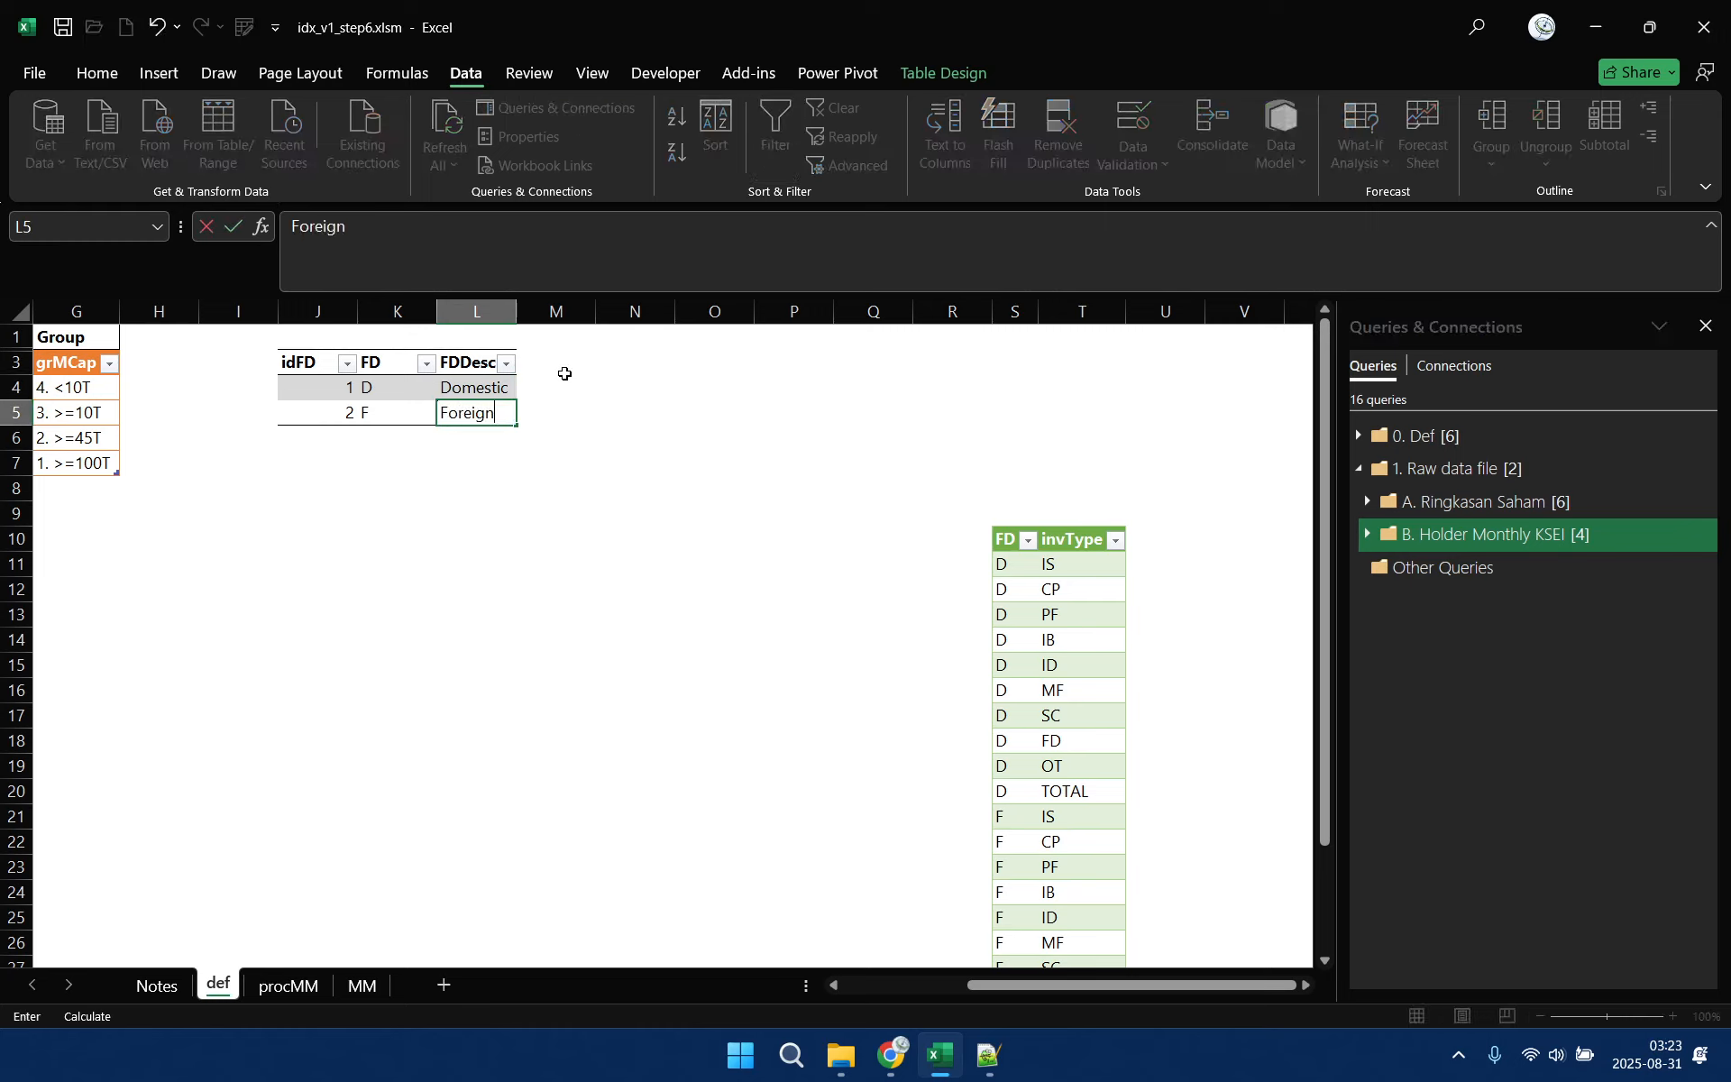
Copy the invType column with its header from the table at S10 and paste it as values at O3
left_click(688, 362)
left_click(656, 362)
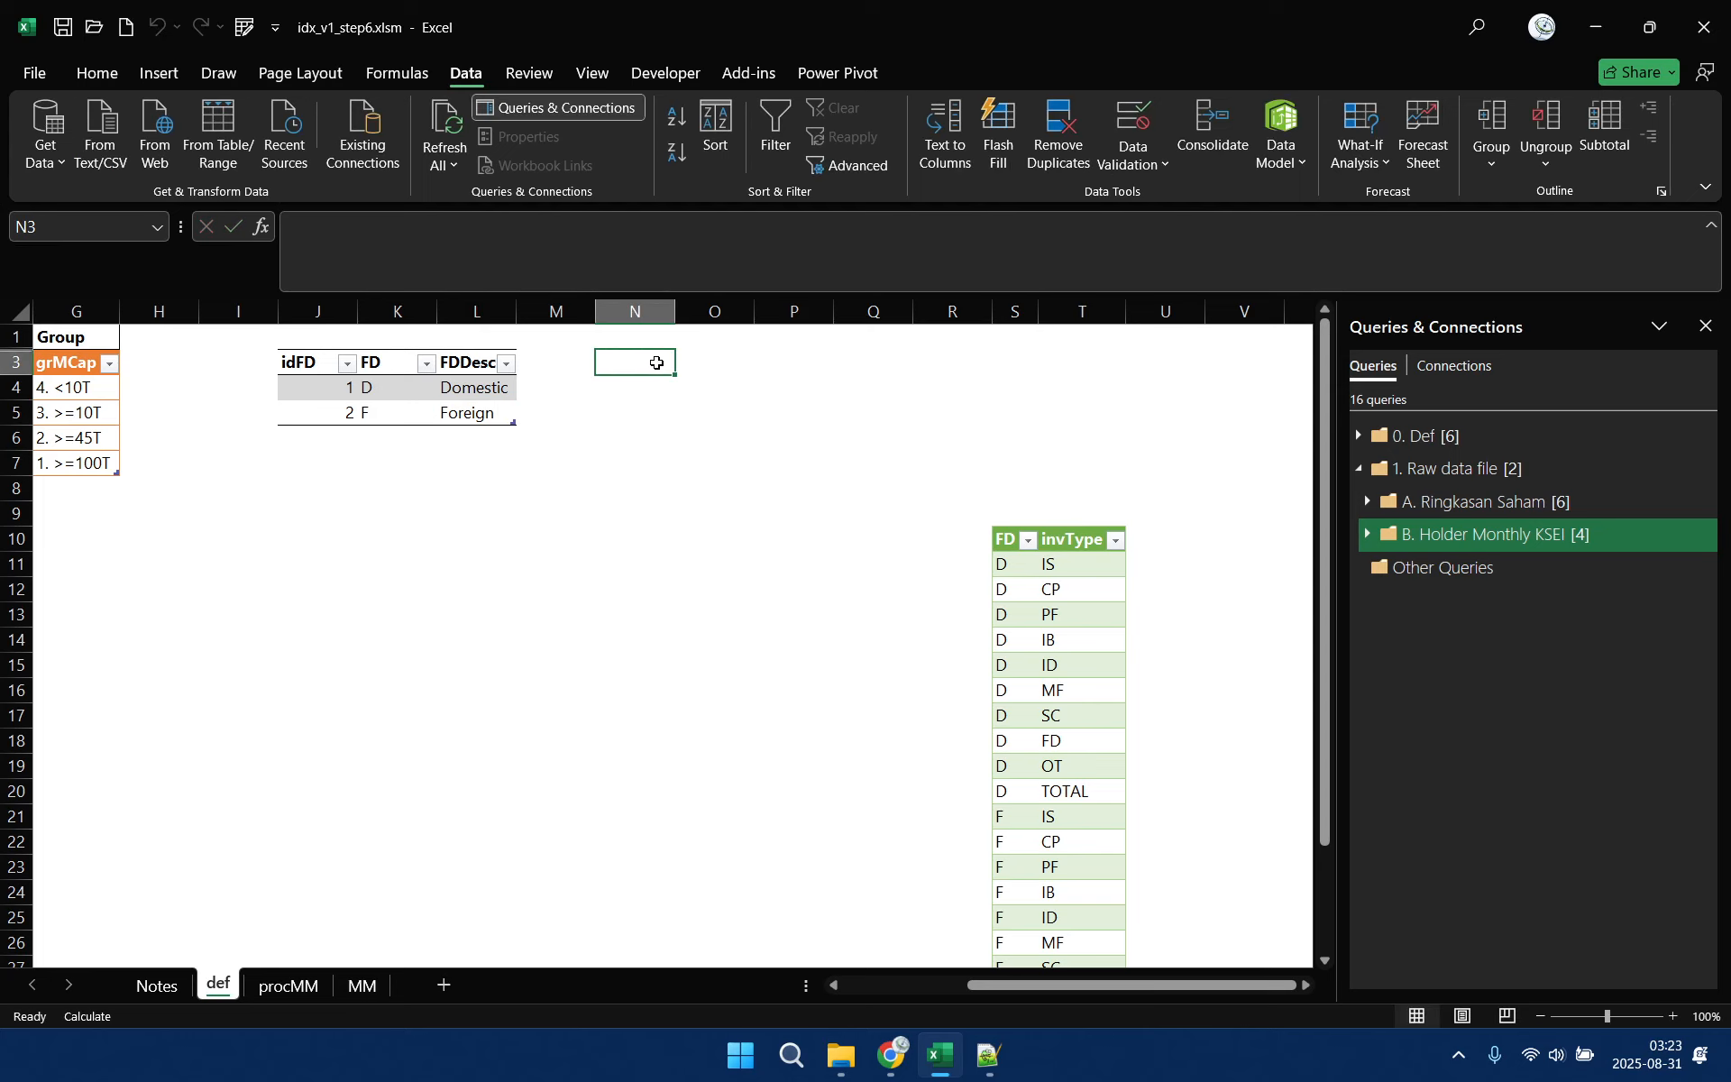
left_click(719, 366)
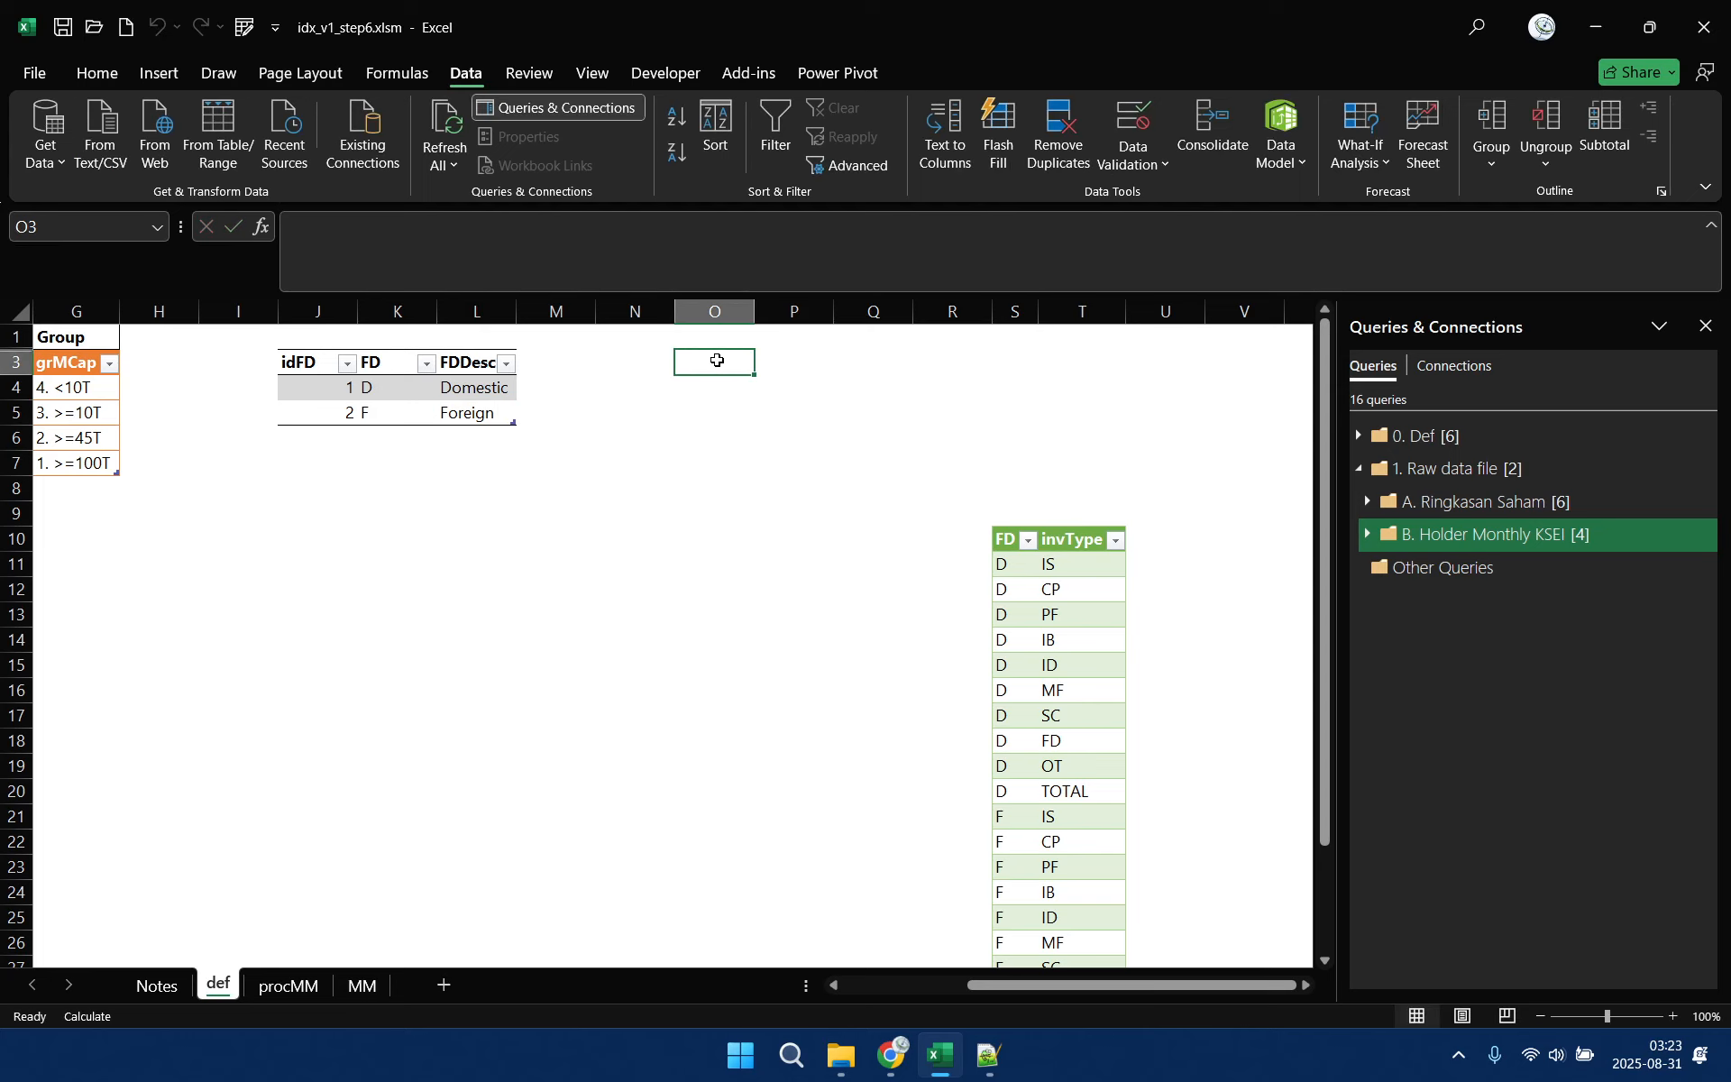
left_click(1076, 532)
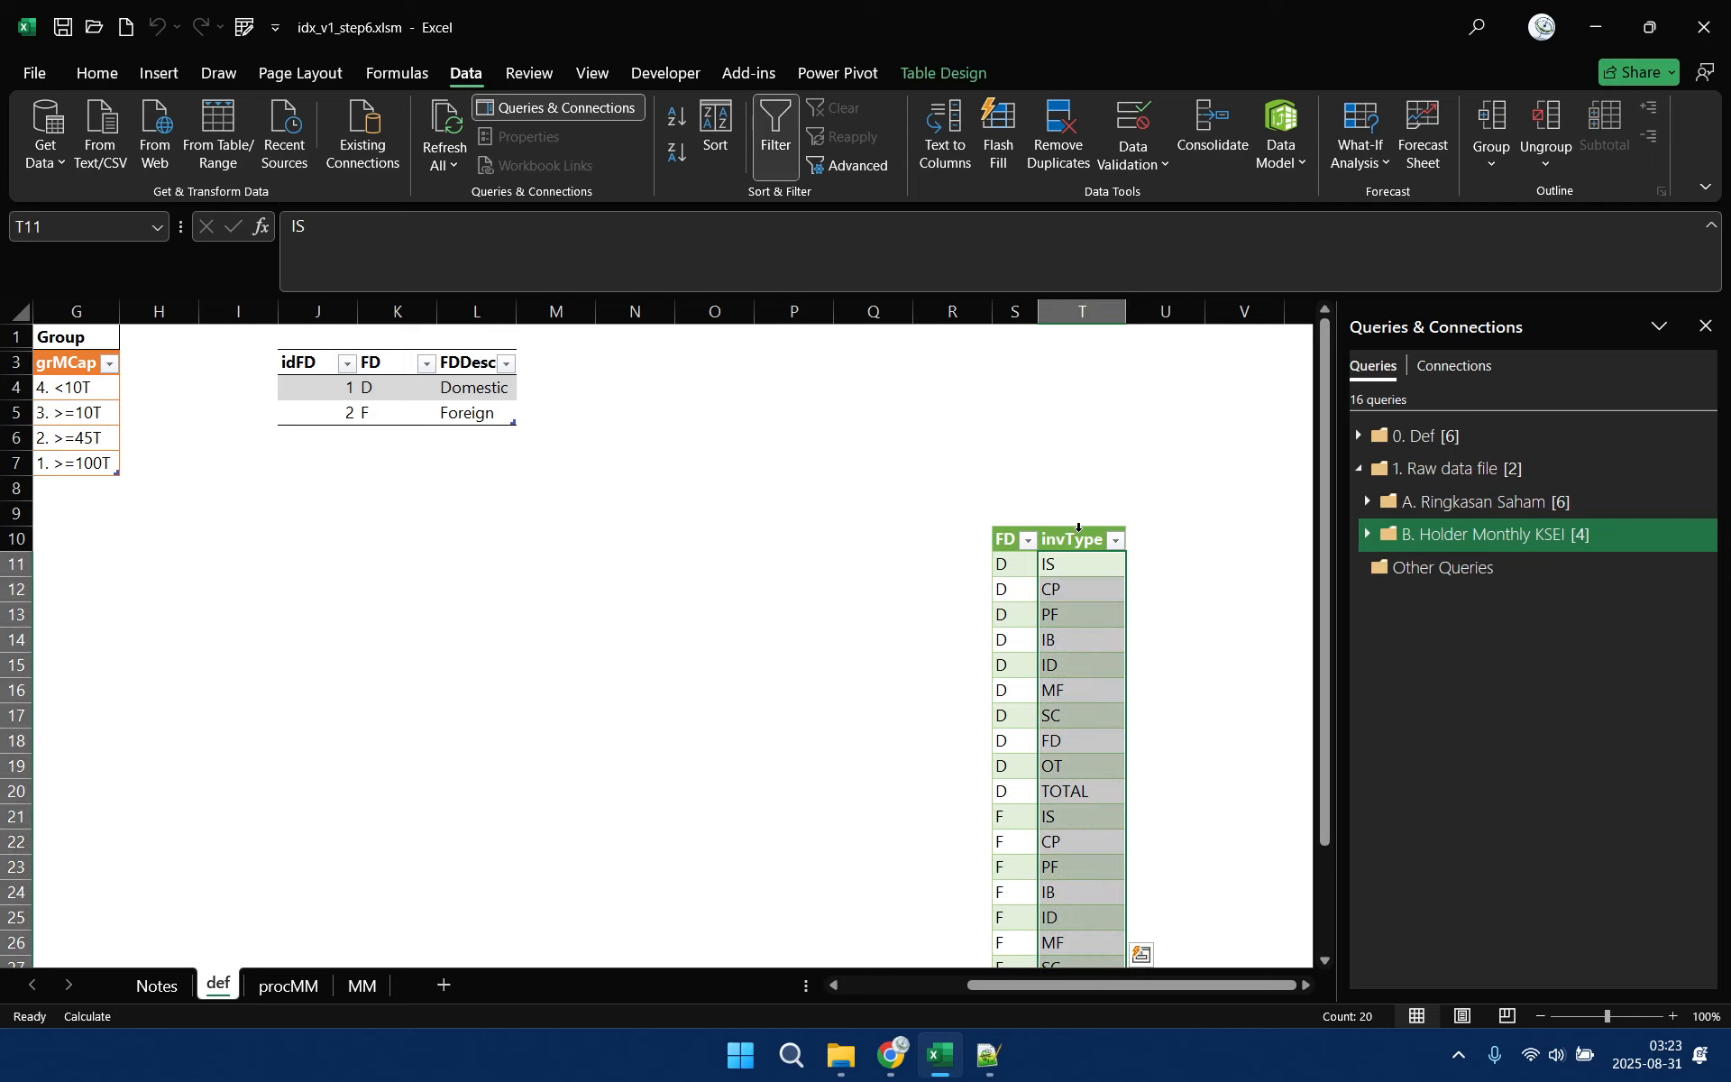
left_click(1078, 529)
key("ctrl+c")
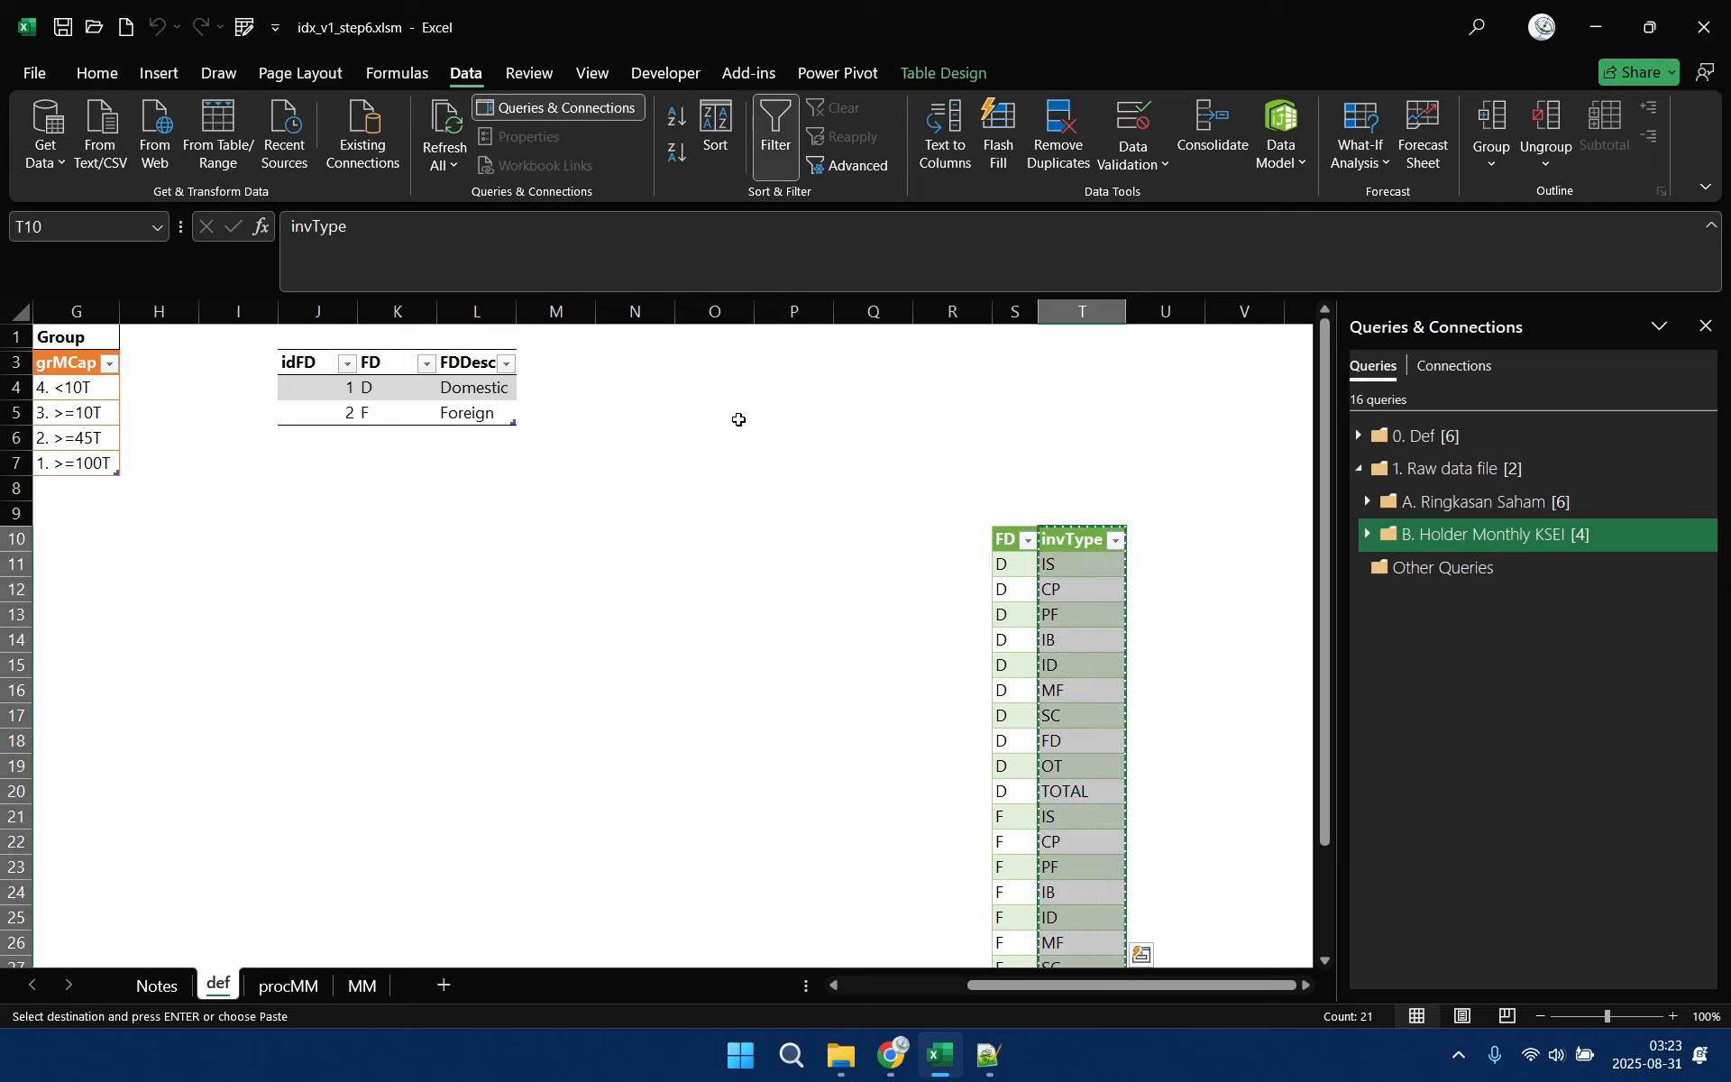
left_click(706, 359)
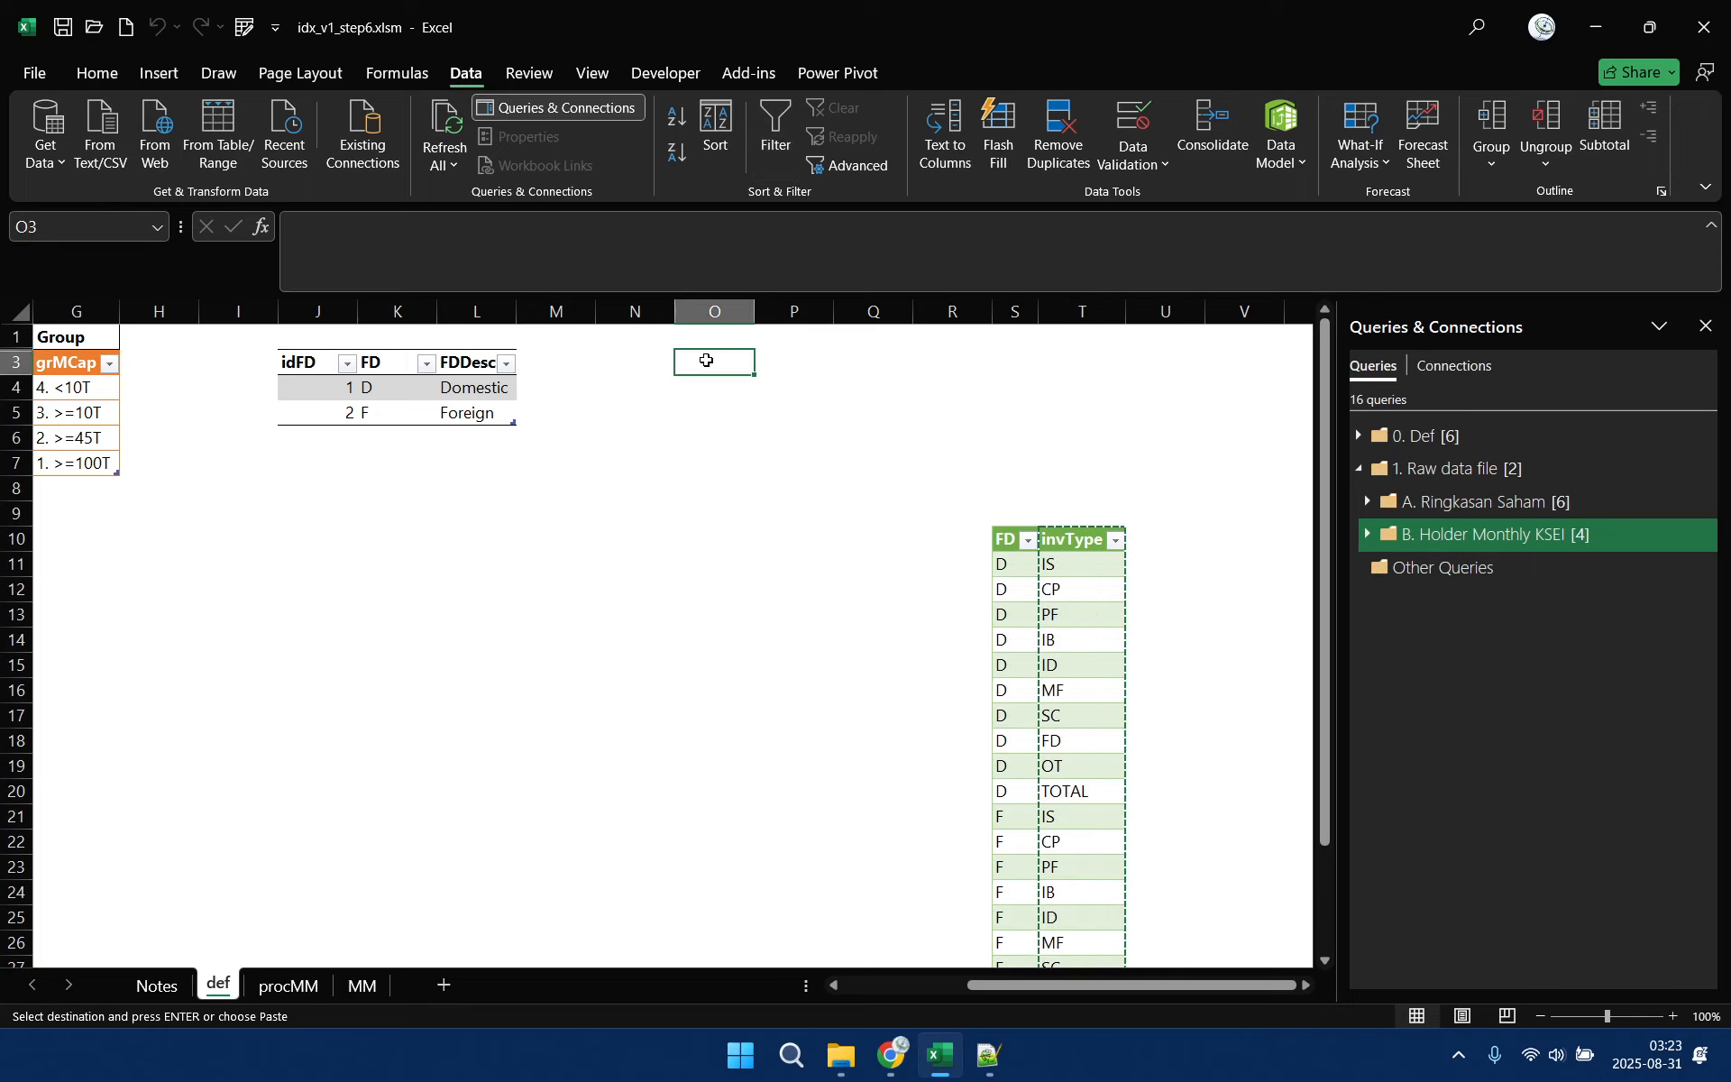
right_click(706, 362)
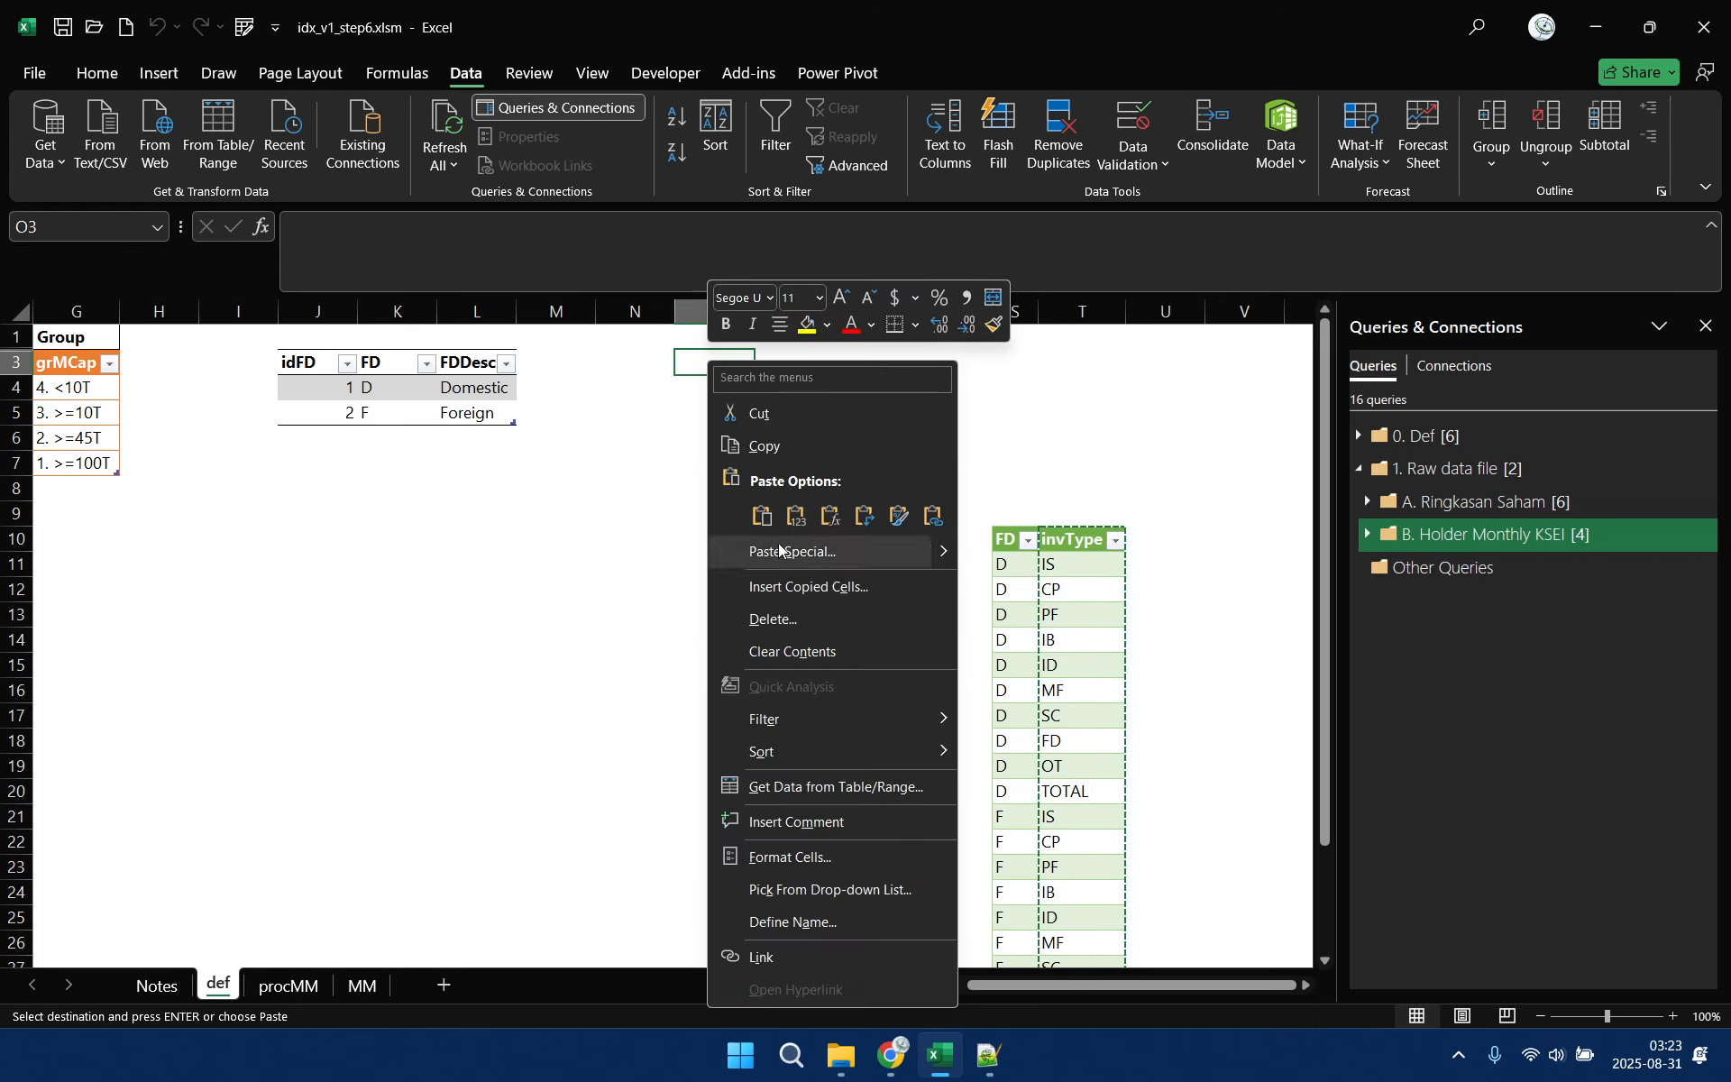
left_click(796, 516)
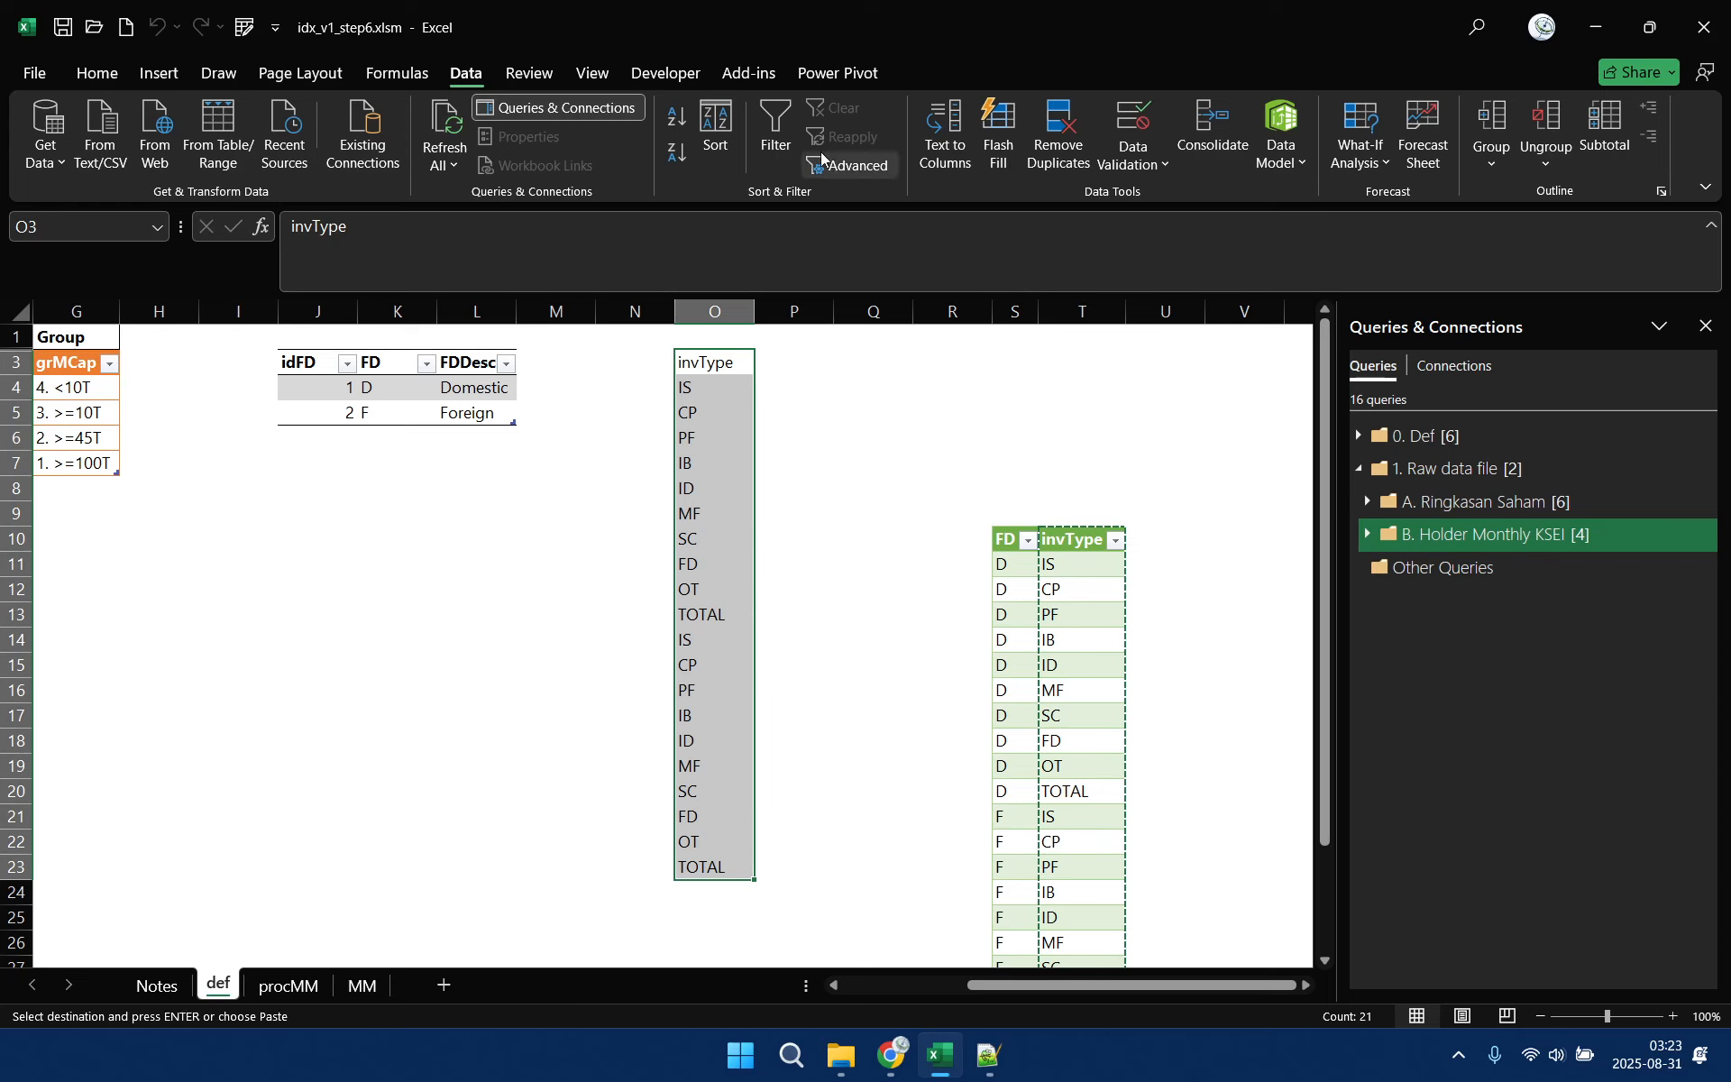
Format the invType list in O3:O23 as a light black-and-white banded table with headers and name it dimInvType
left_click(90, 73)
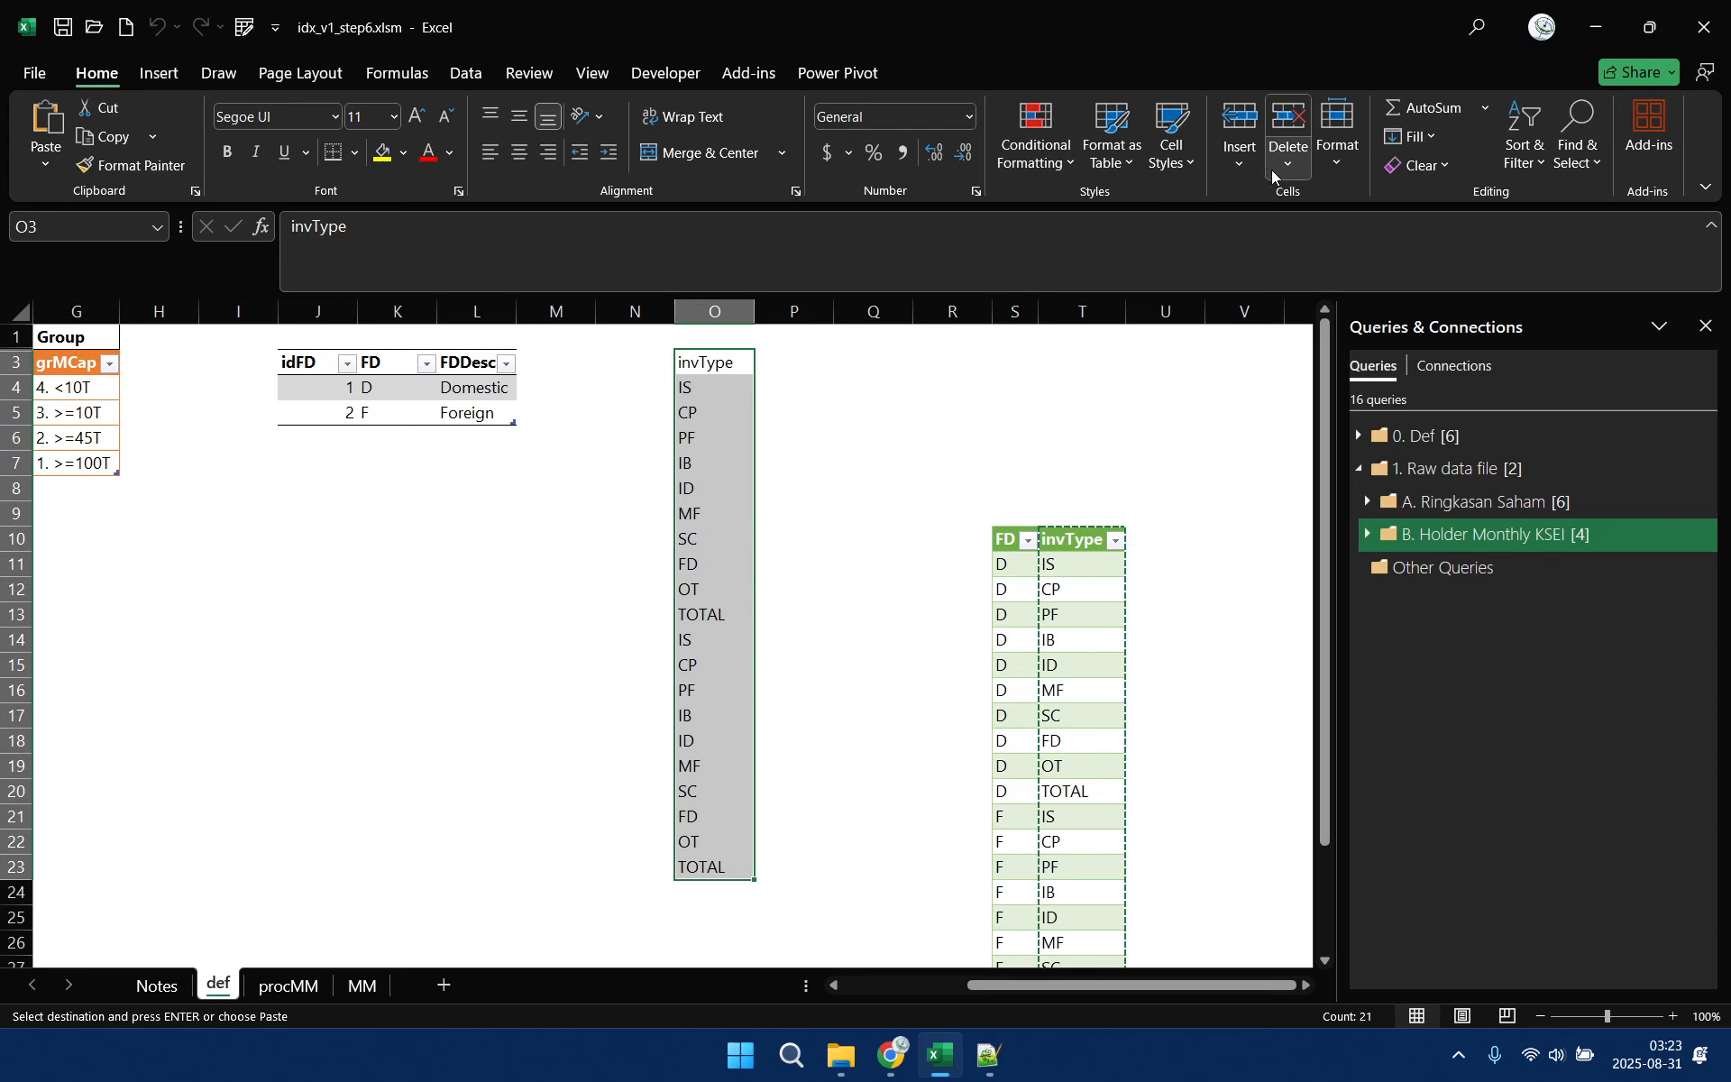
left_click(1127, 155)
left_click(1134, 255)
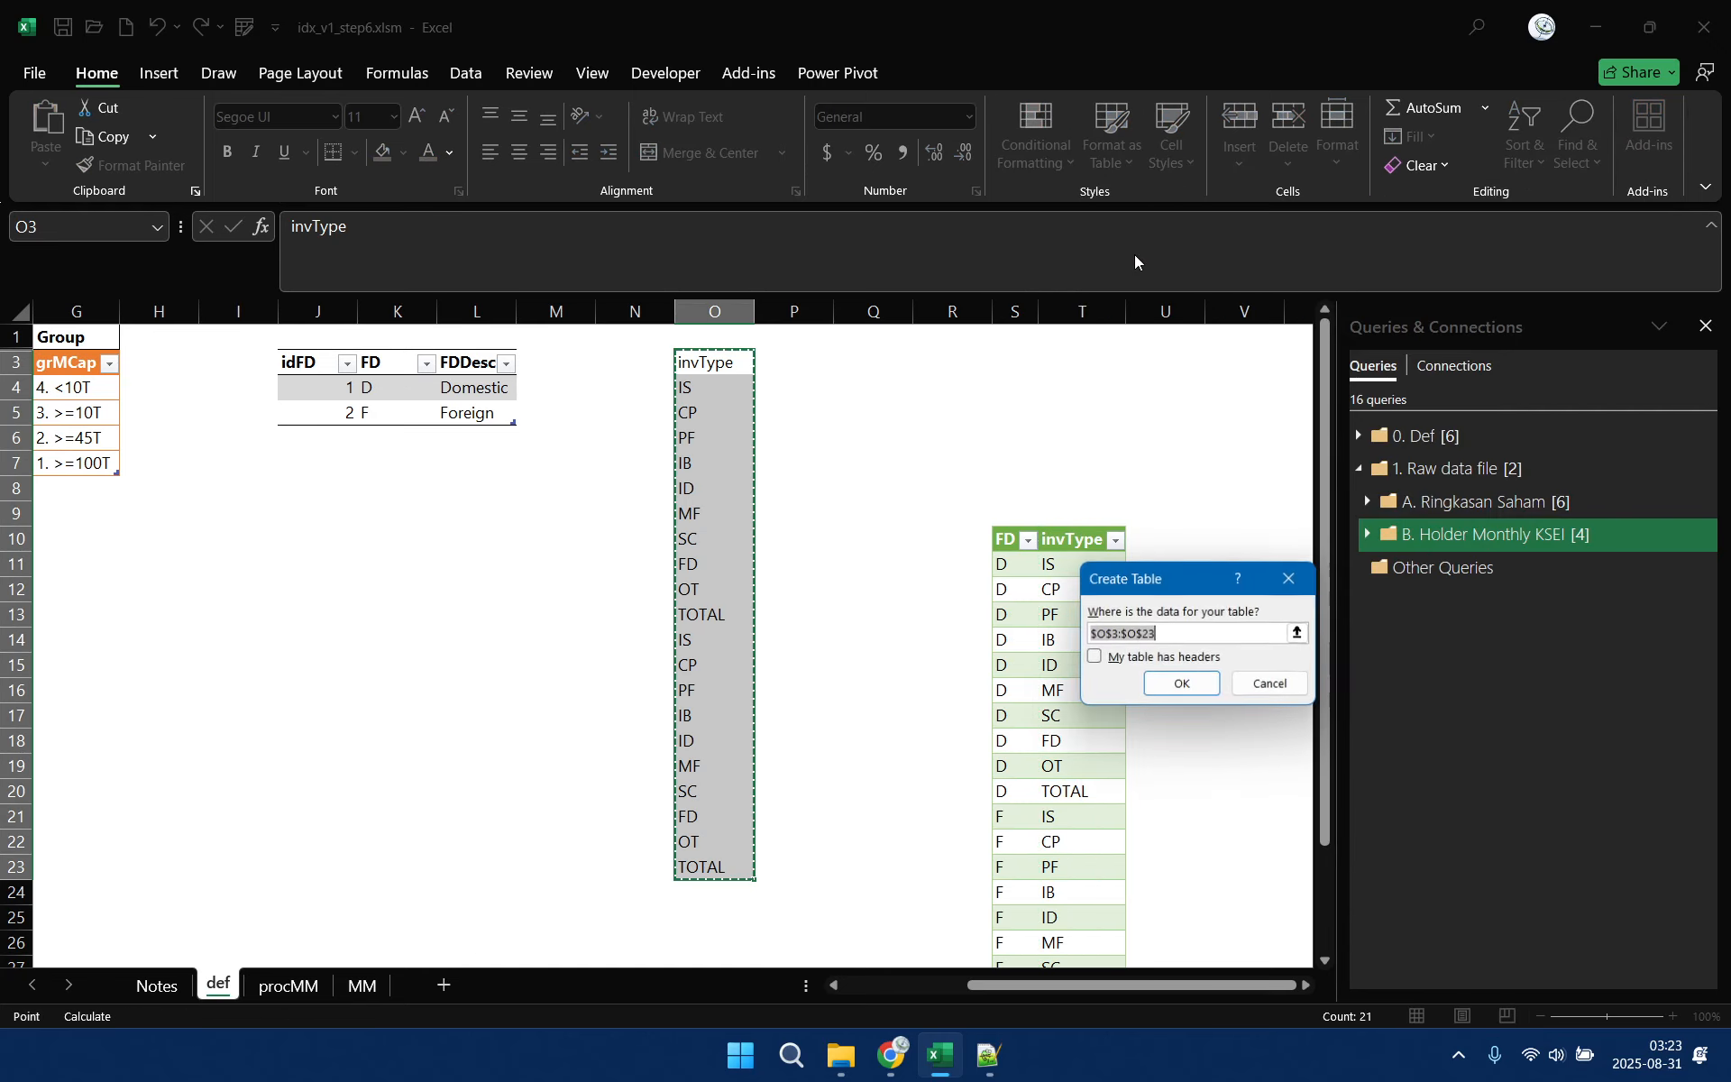
left_click(1095, 656)
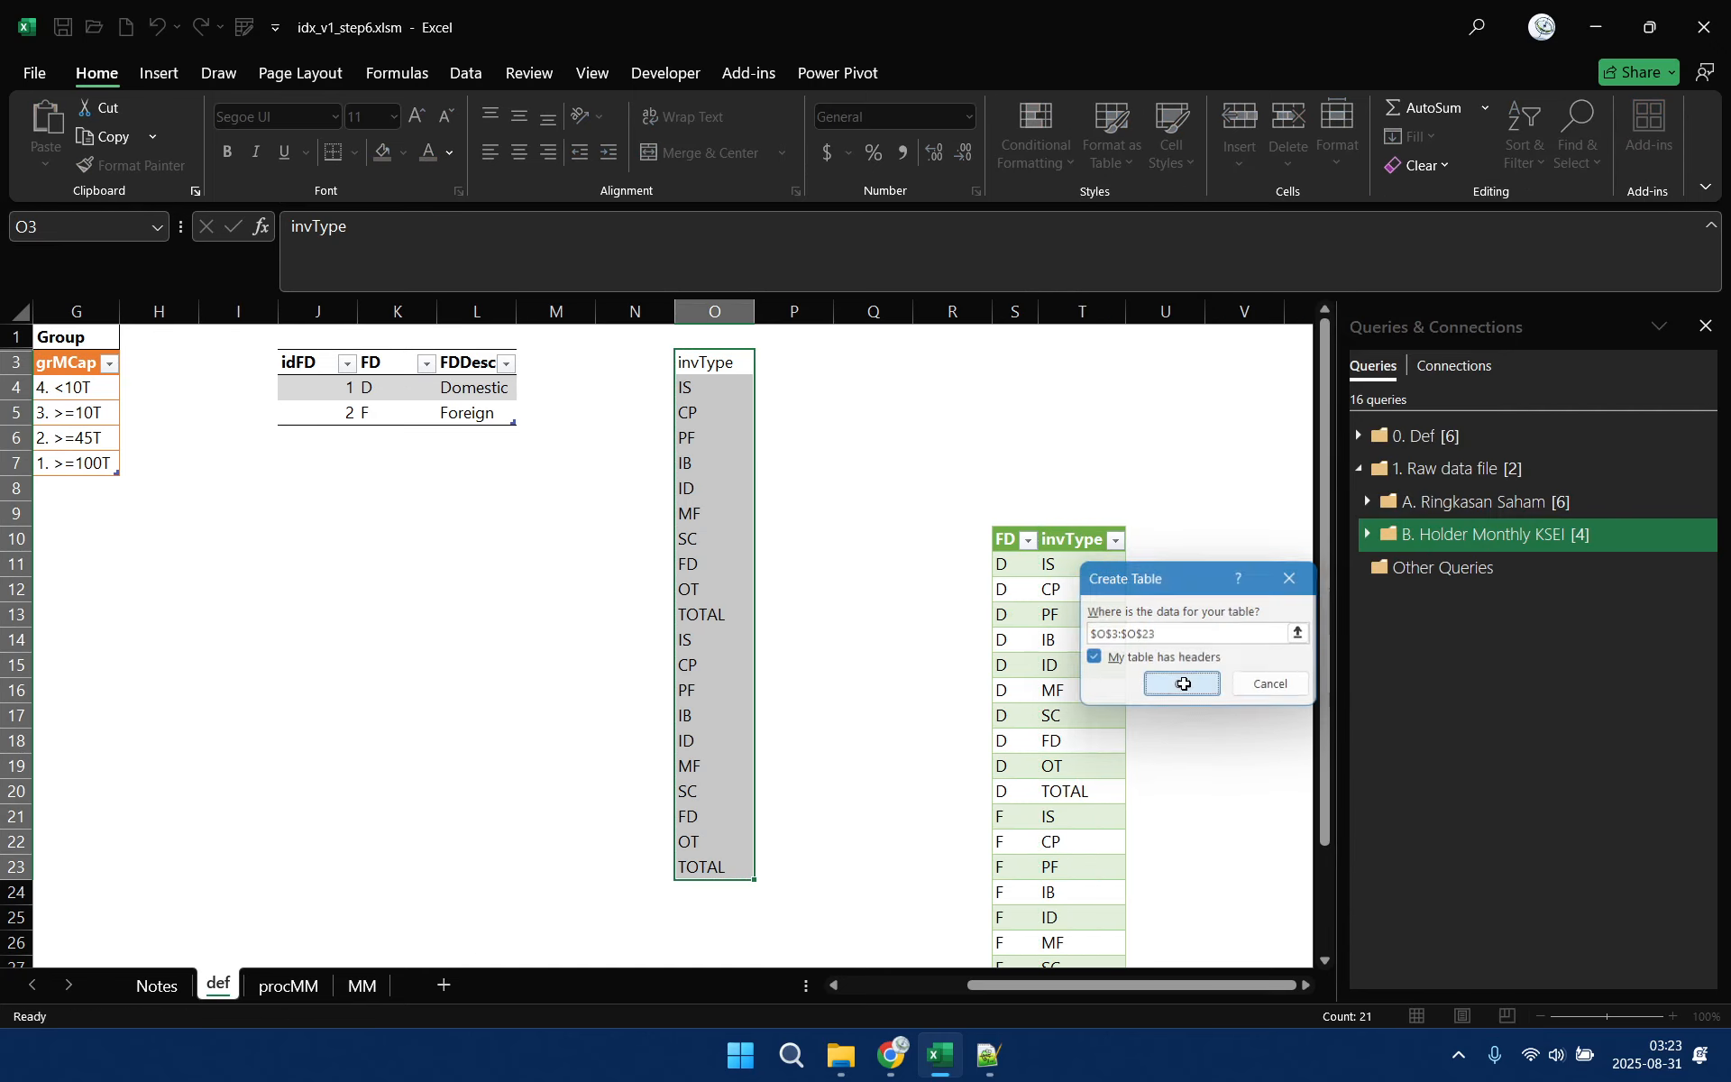
left_click(1184, 684)
left_click(88, 144)
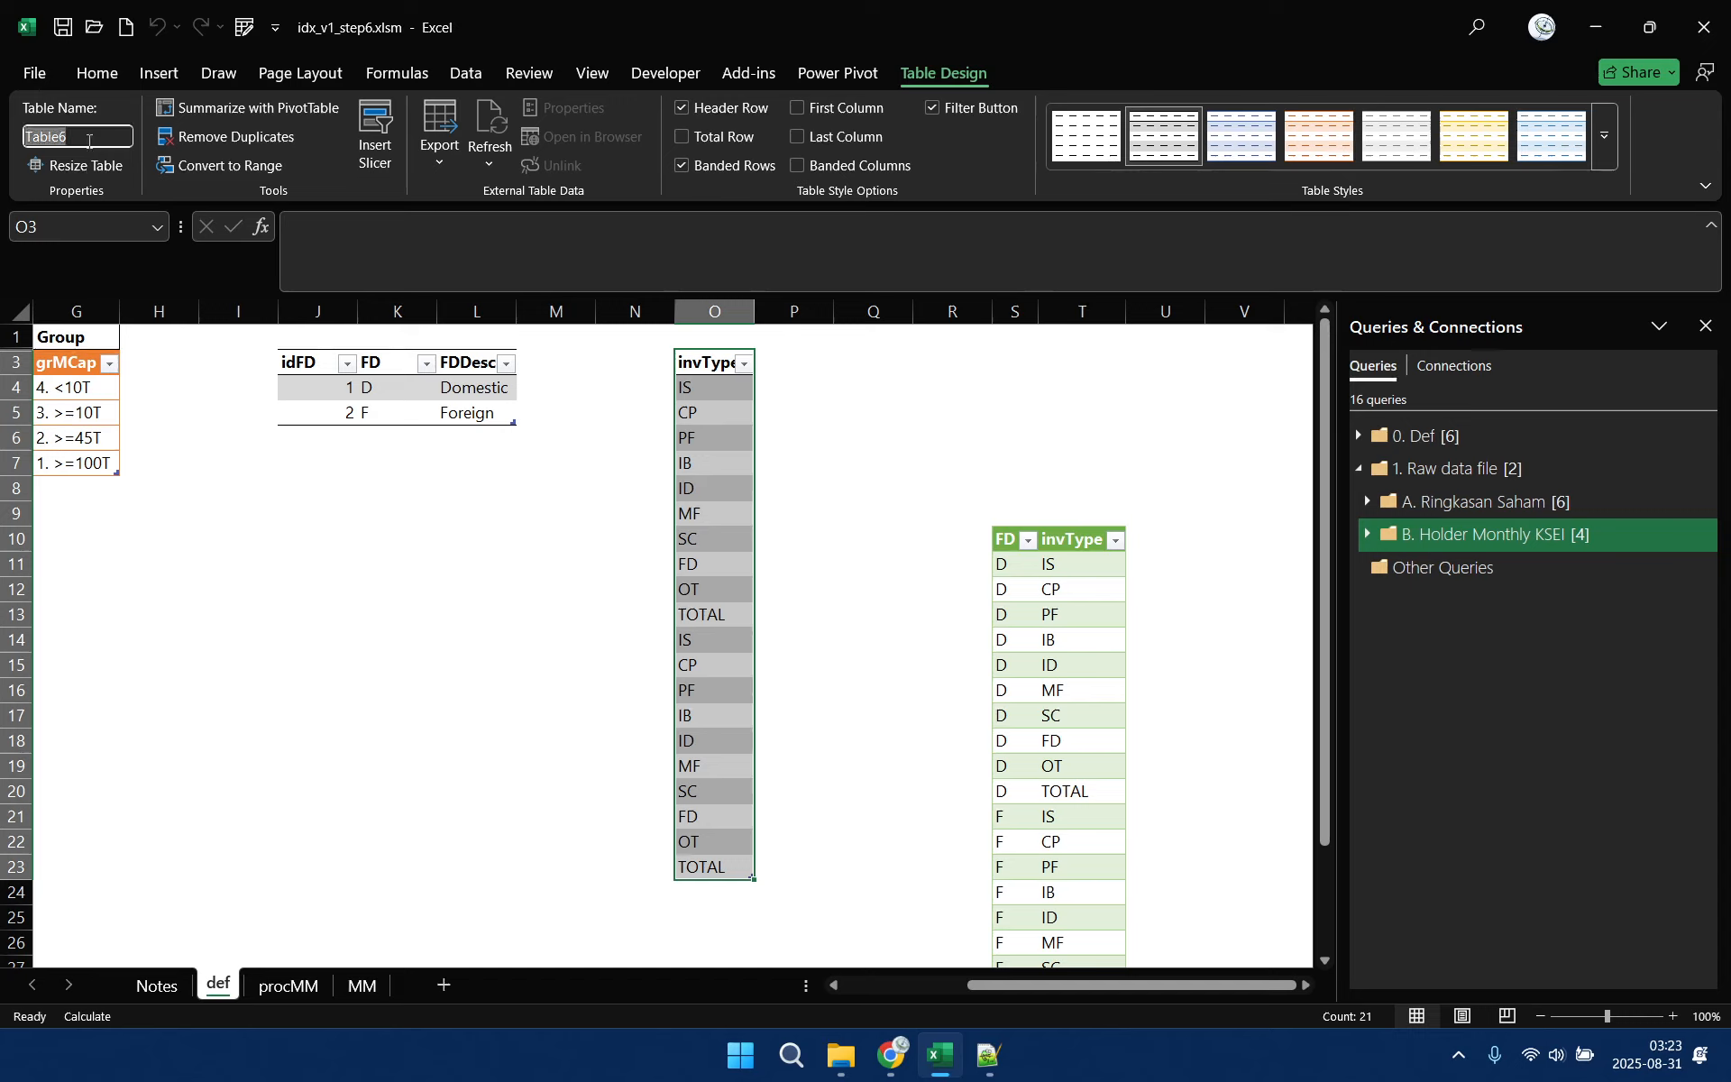
type("dimInvType")
key("Return")
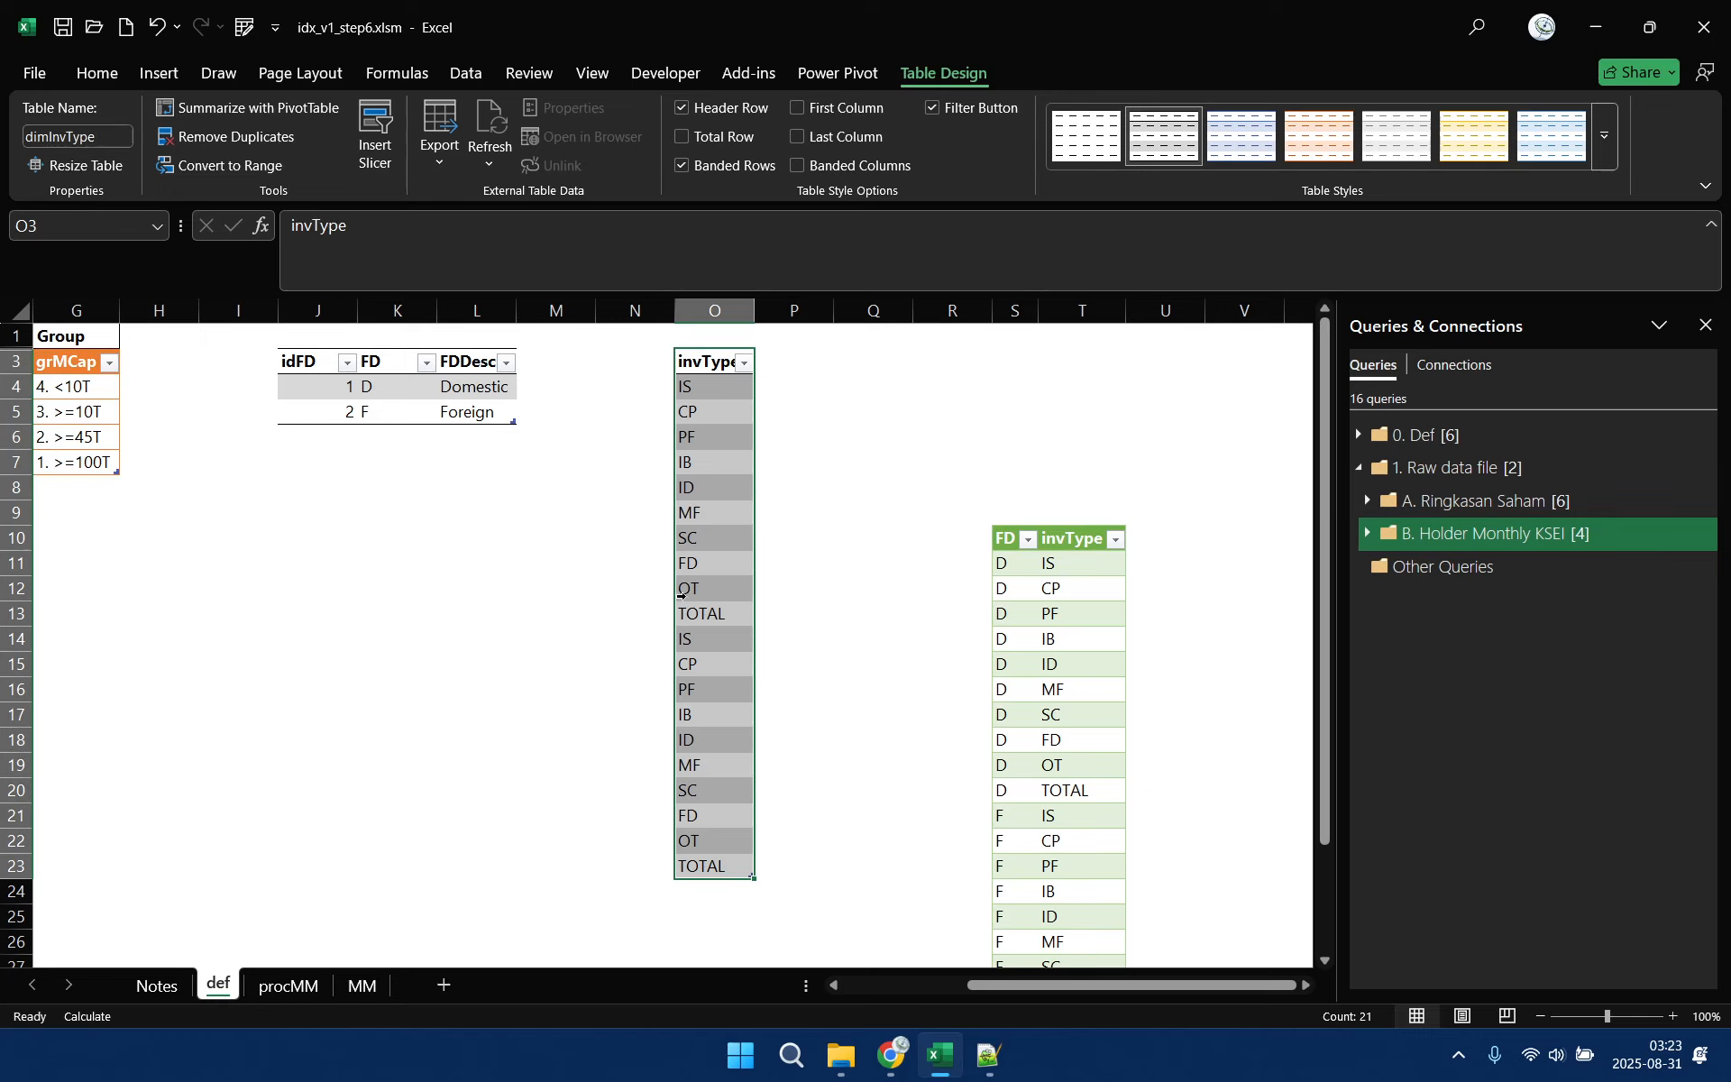
Remove the duplicate values from the invType table in column O
left_click(466, 72)
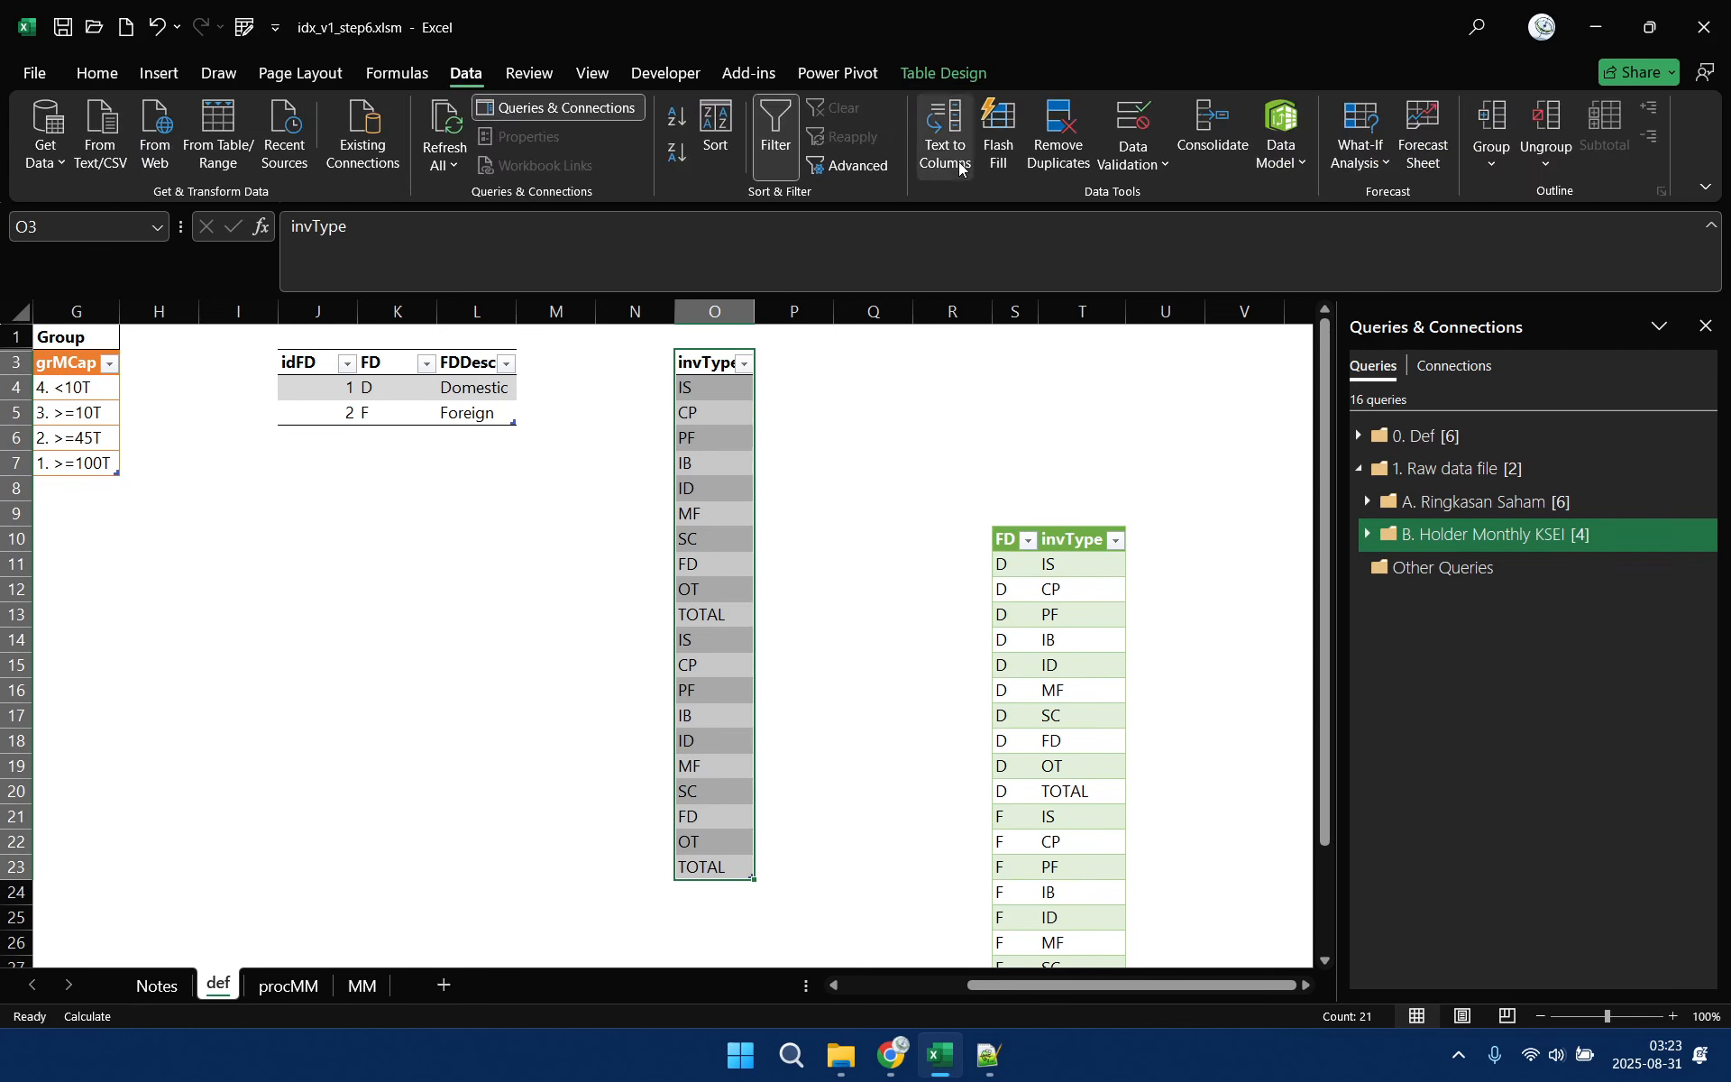
left_click(1059, 135)
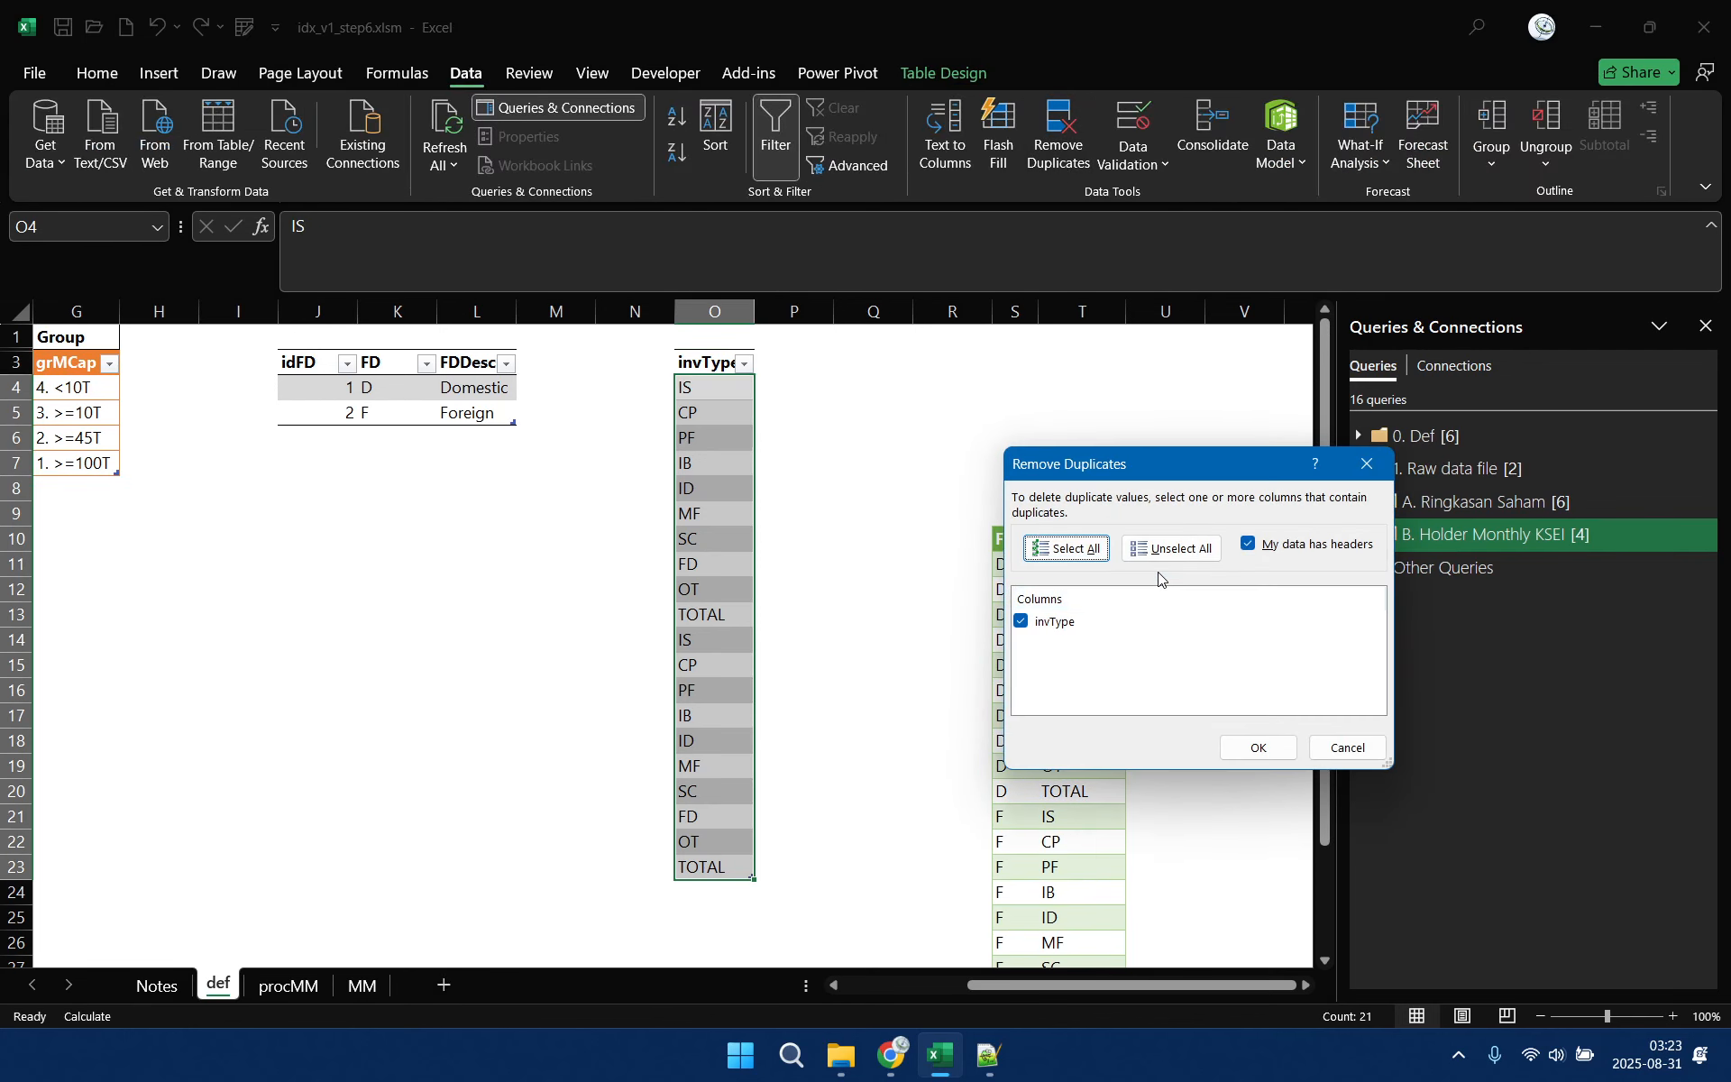
left_click(1275, 762)
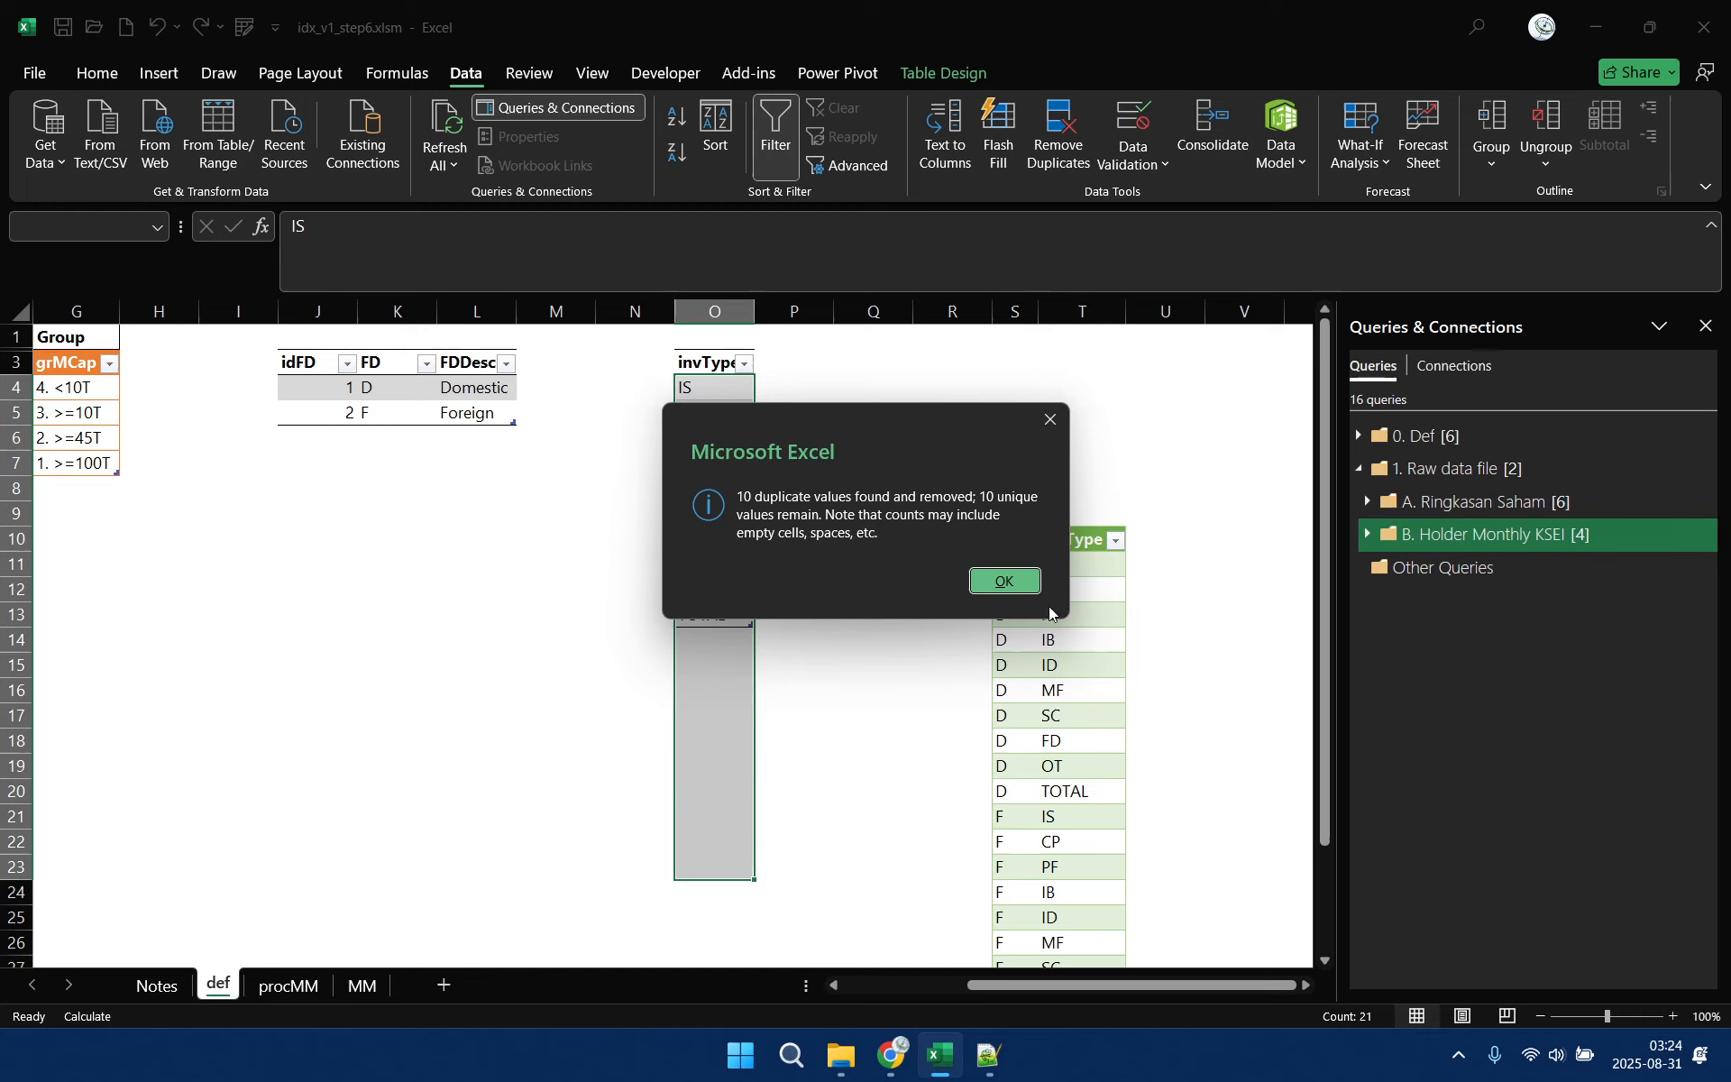
left_click(999, 582)
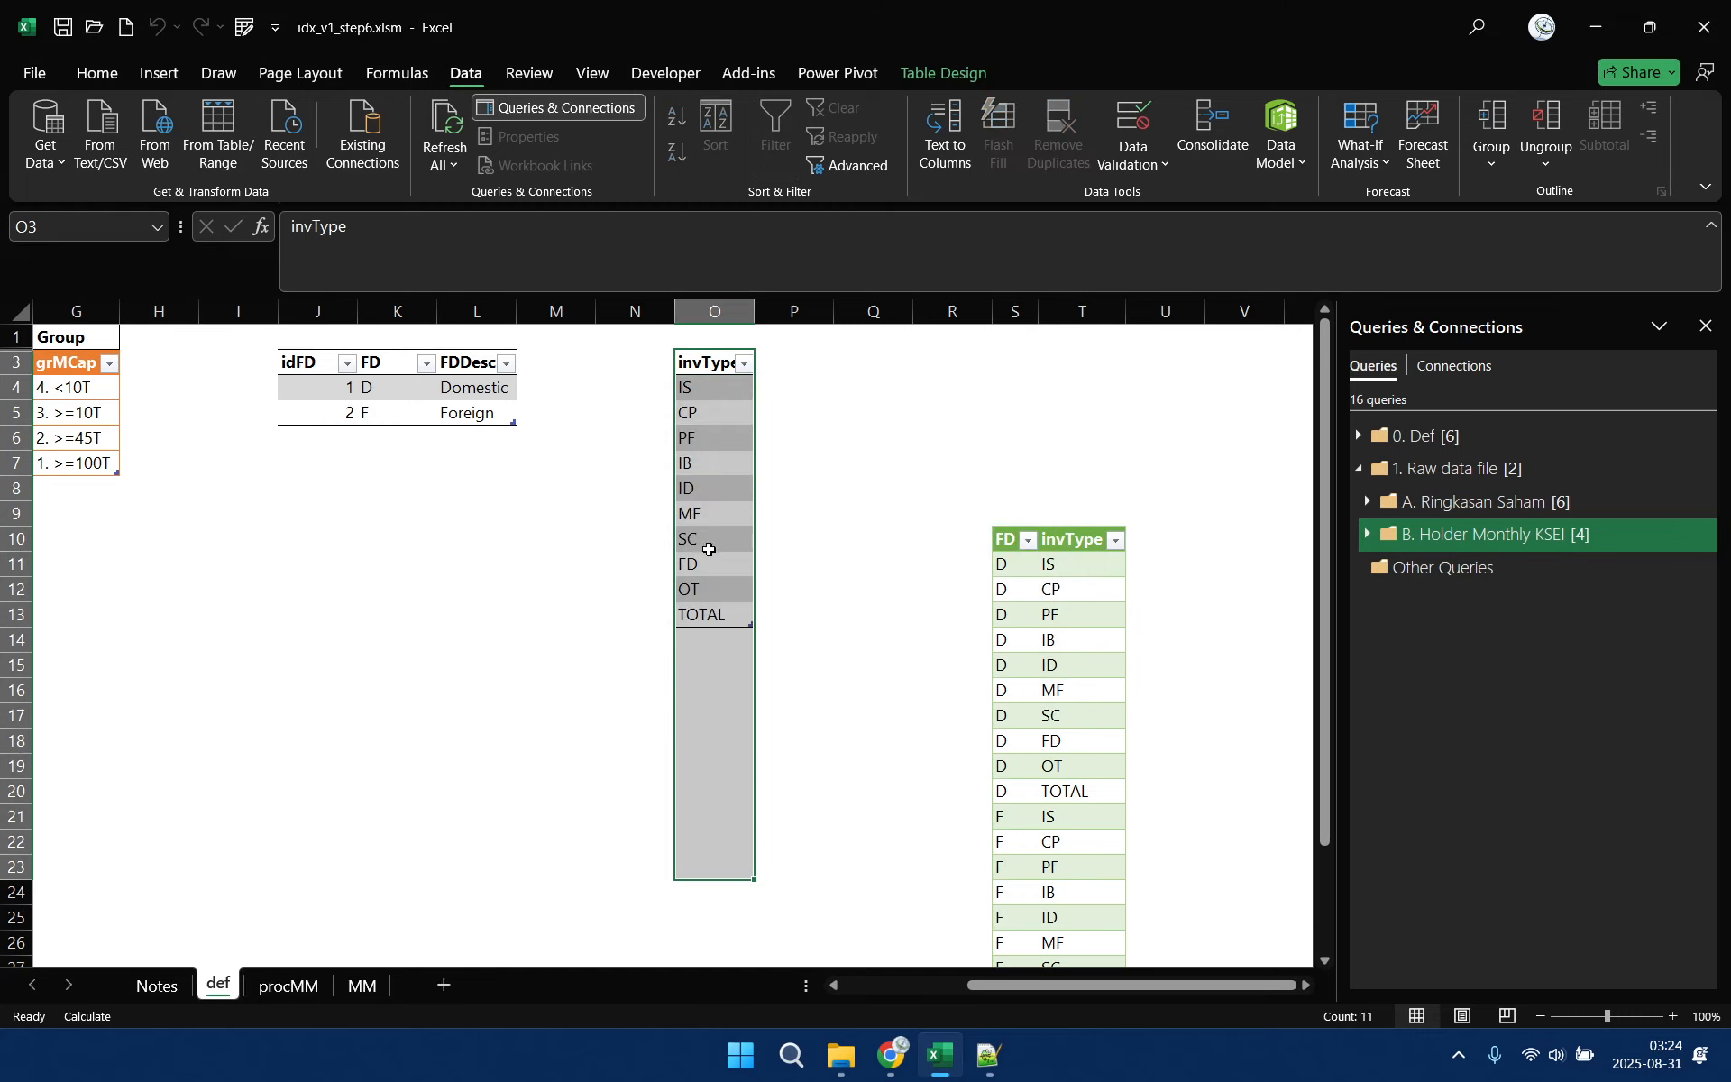
left_click(695, 364)
Insert blank cells at R4:U9, shifting the FD and invType table below further down
left_click_drag(966, 387, 1173, 514)
right_click(1172, 513)
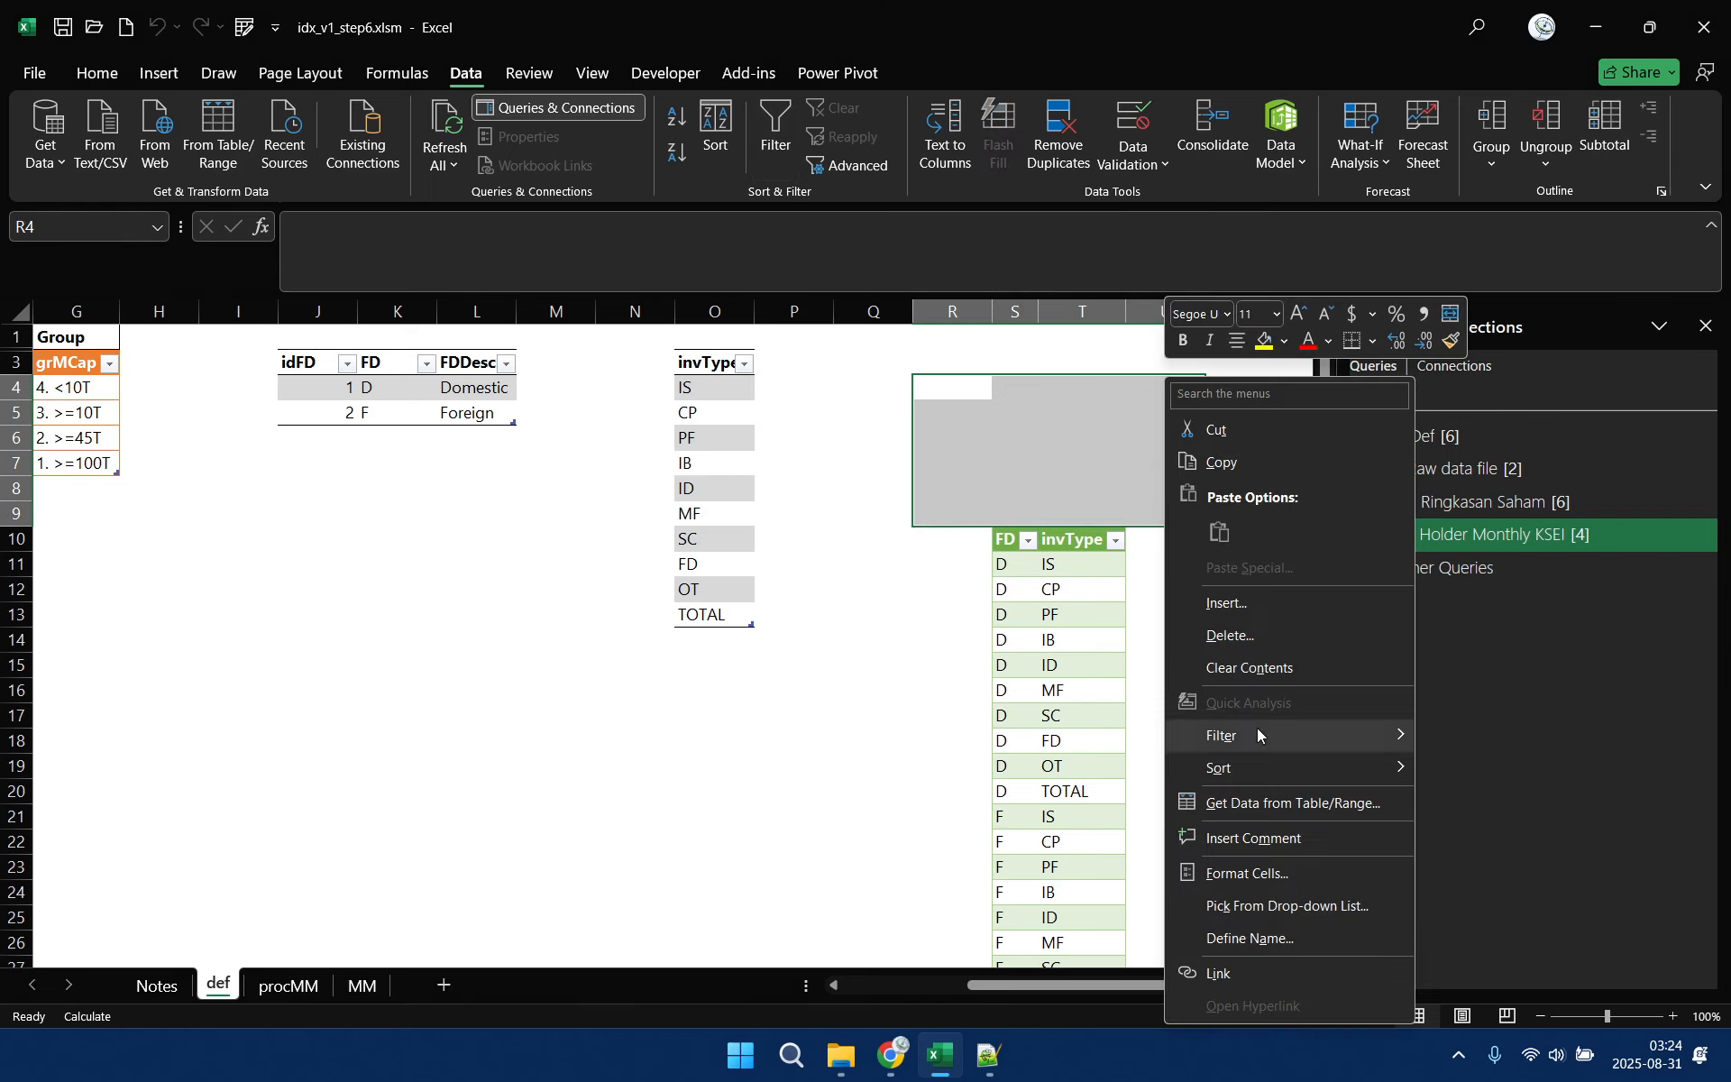
left_click(1298, 602)
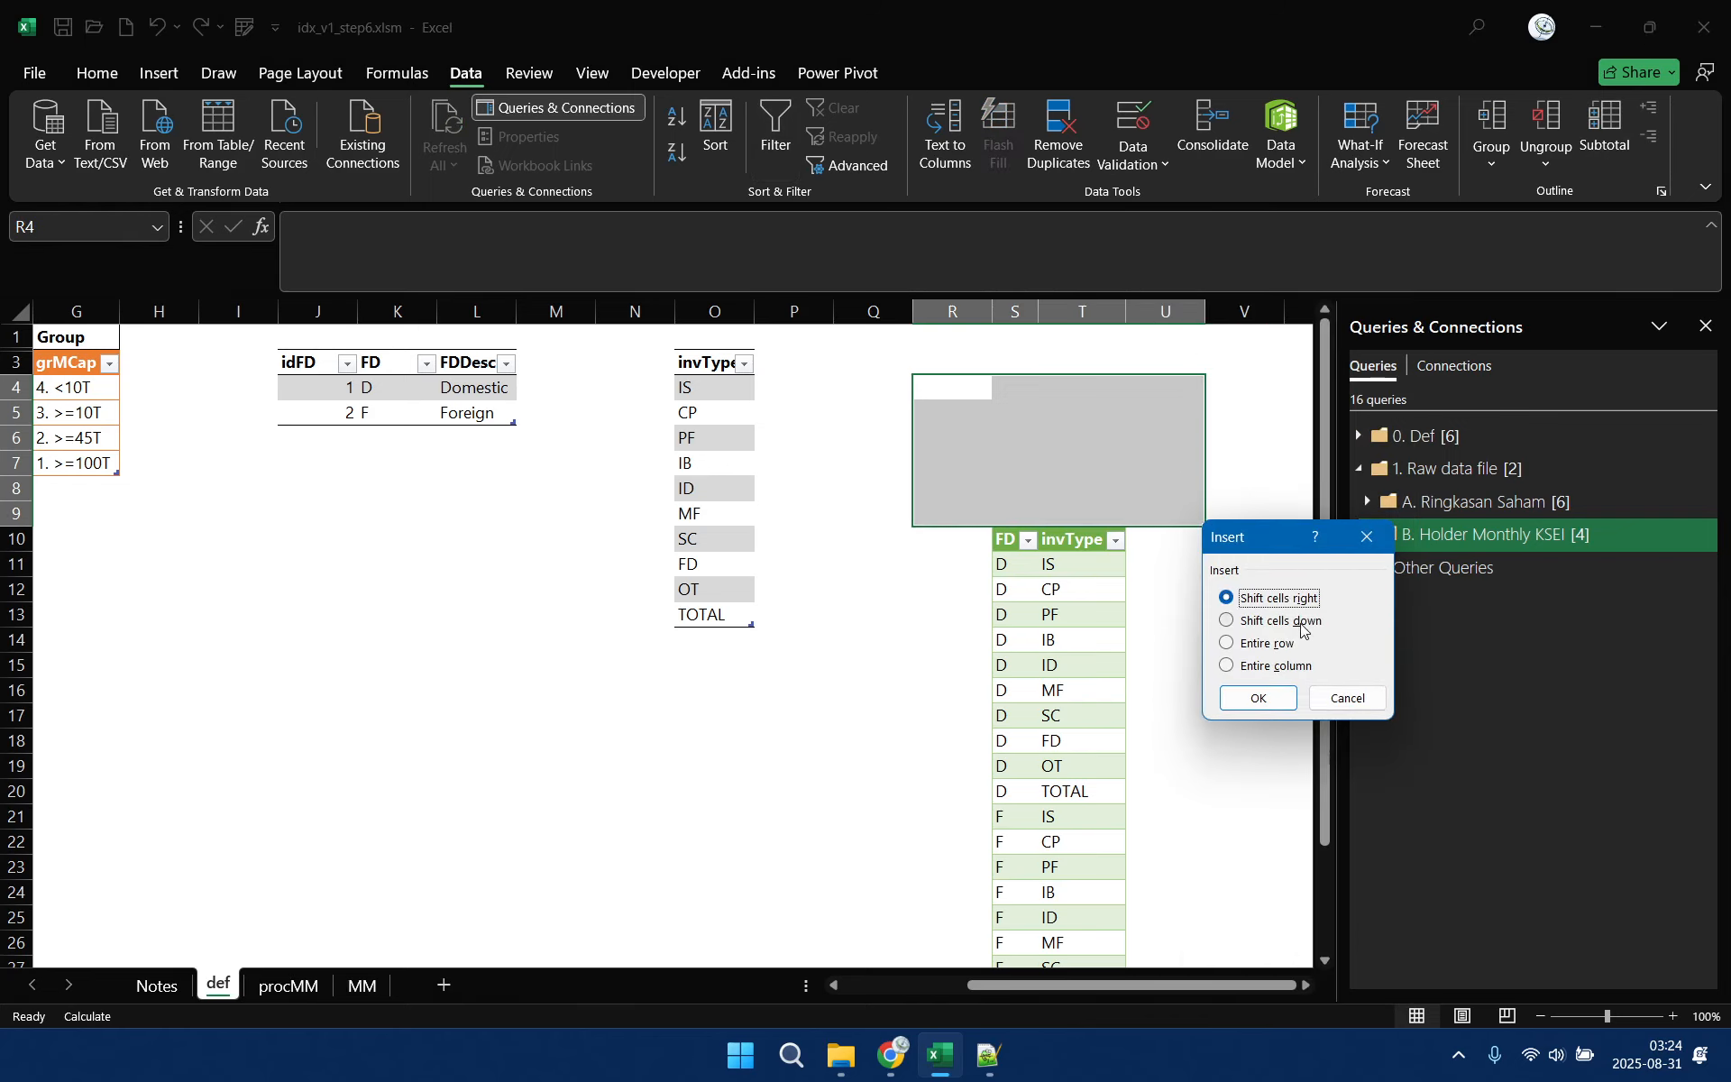
left_click(1301, 622)
left_click(1276, 700)
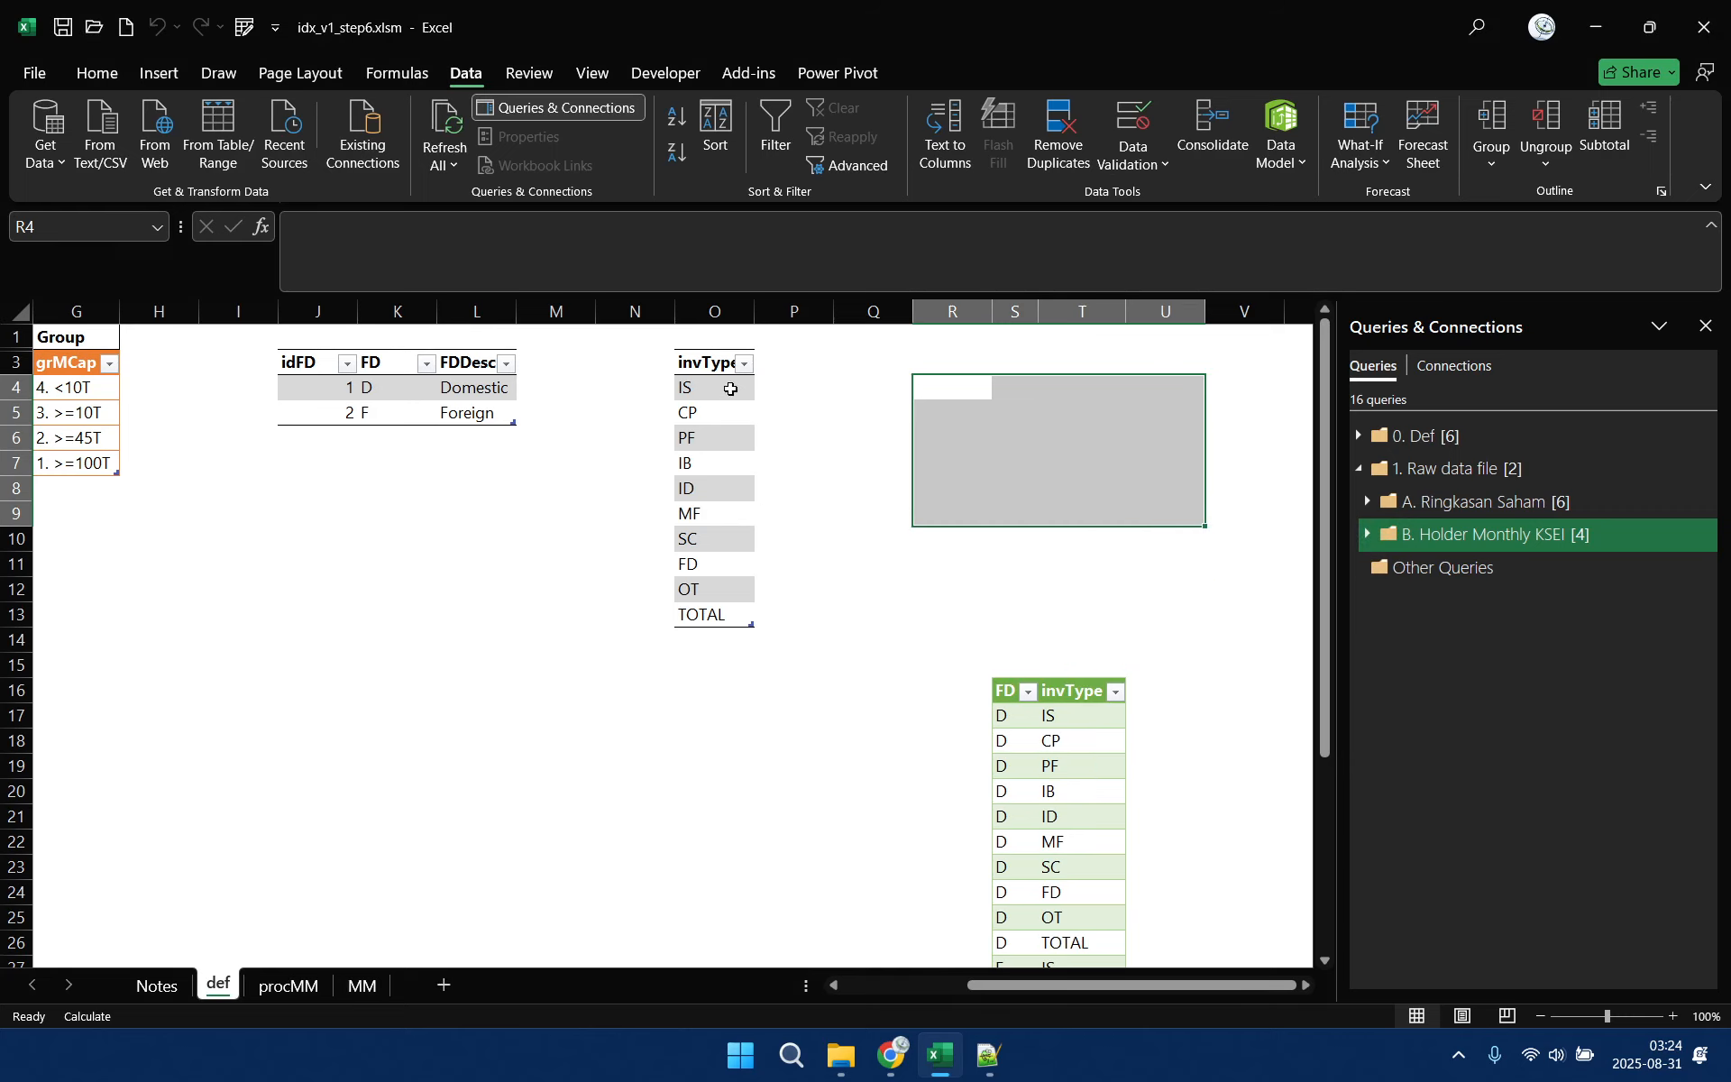
Insert a table column before invType, name it idInvType, and widen column O slightly
left_click(712, 361)
right_click(712, 362)
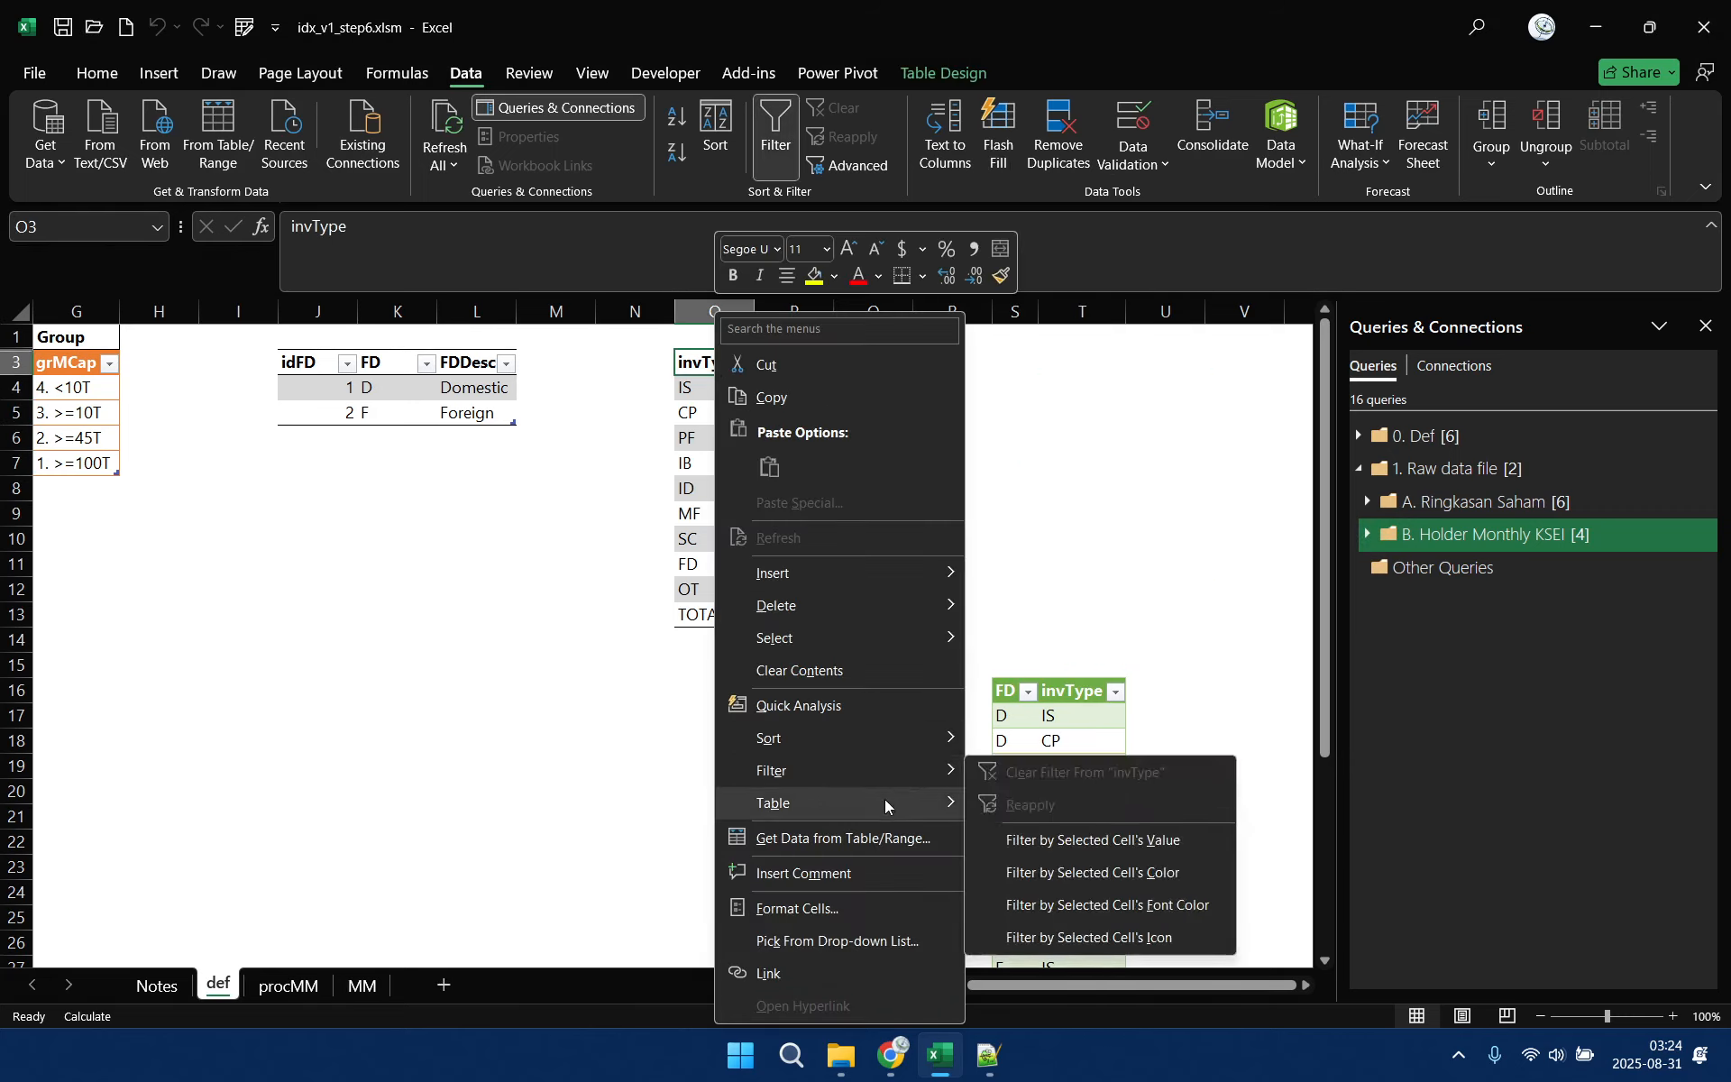
mouse_move(893, 802)
mouse_move(882, 572)
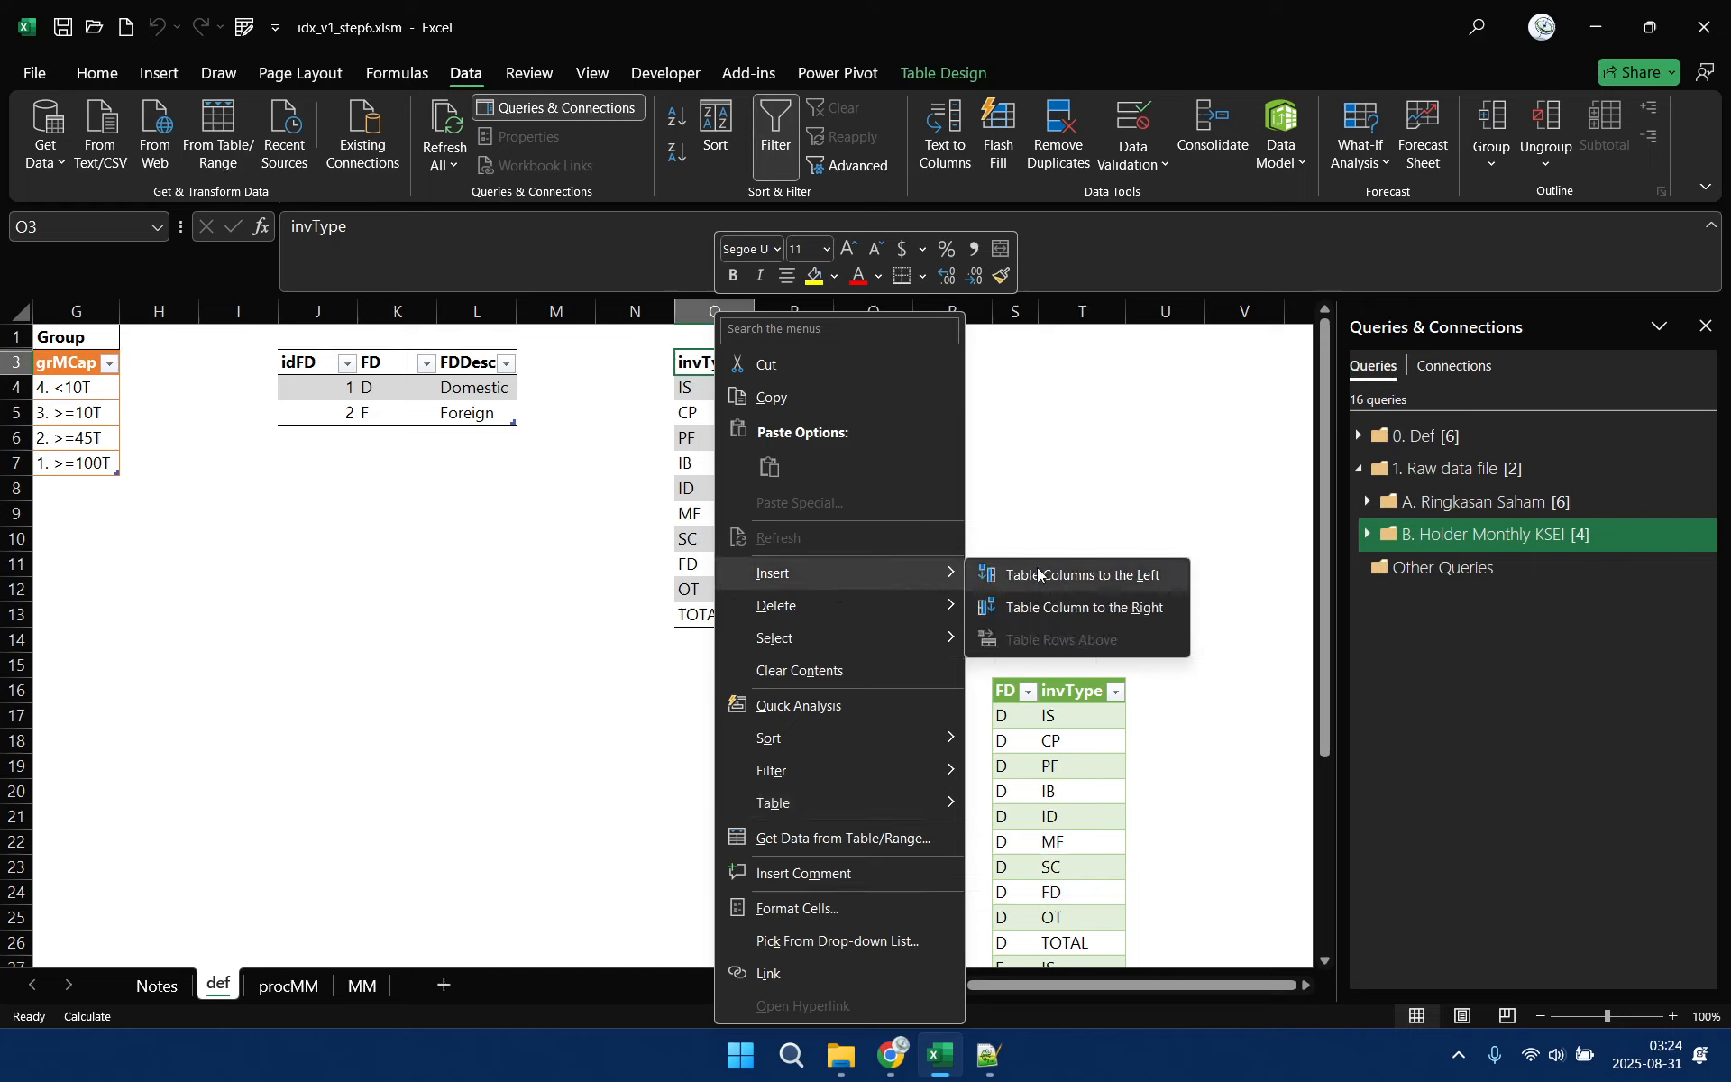
left_click(1047, 577)
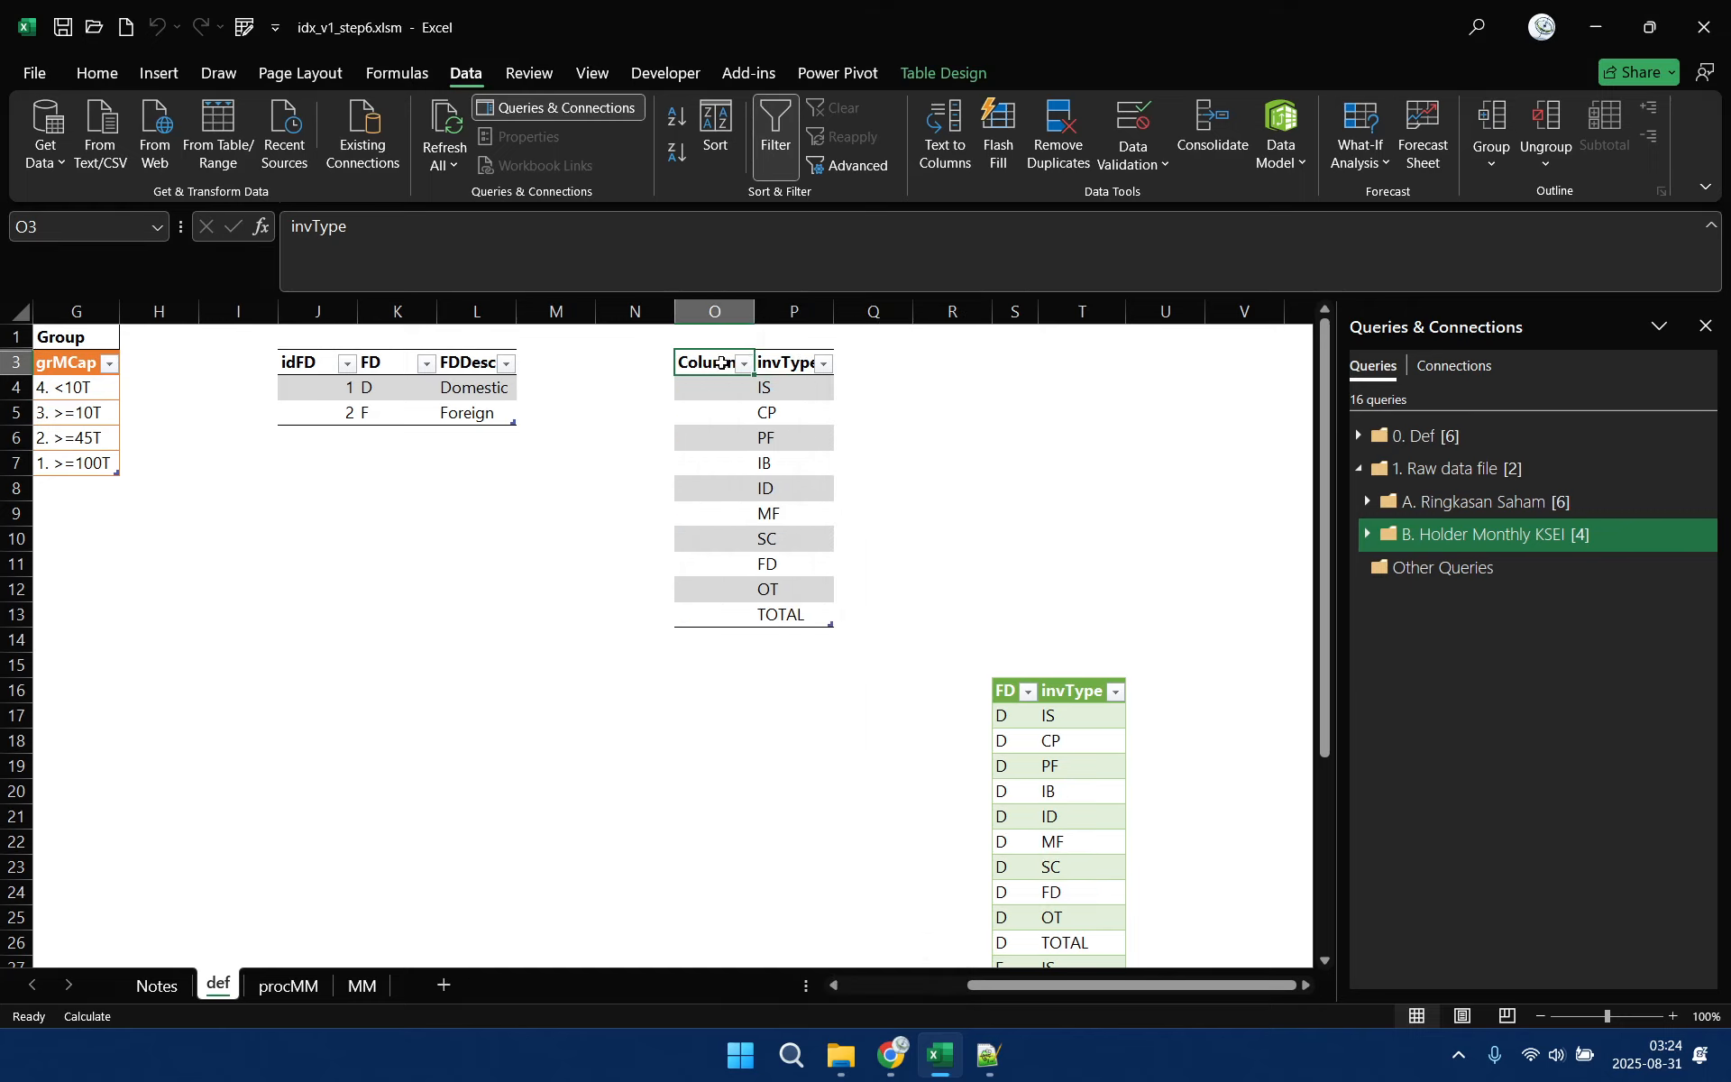
type("idInvT")
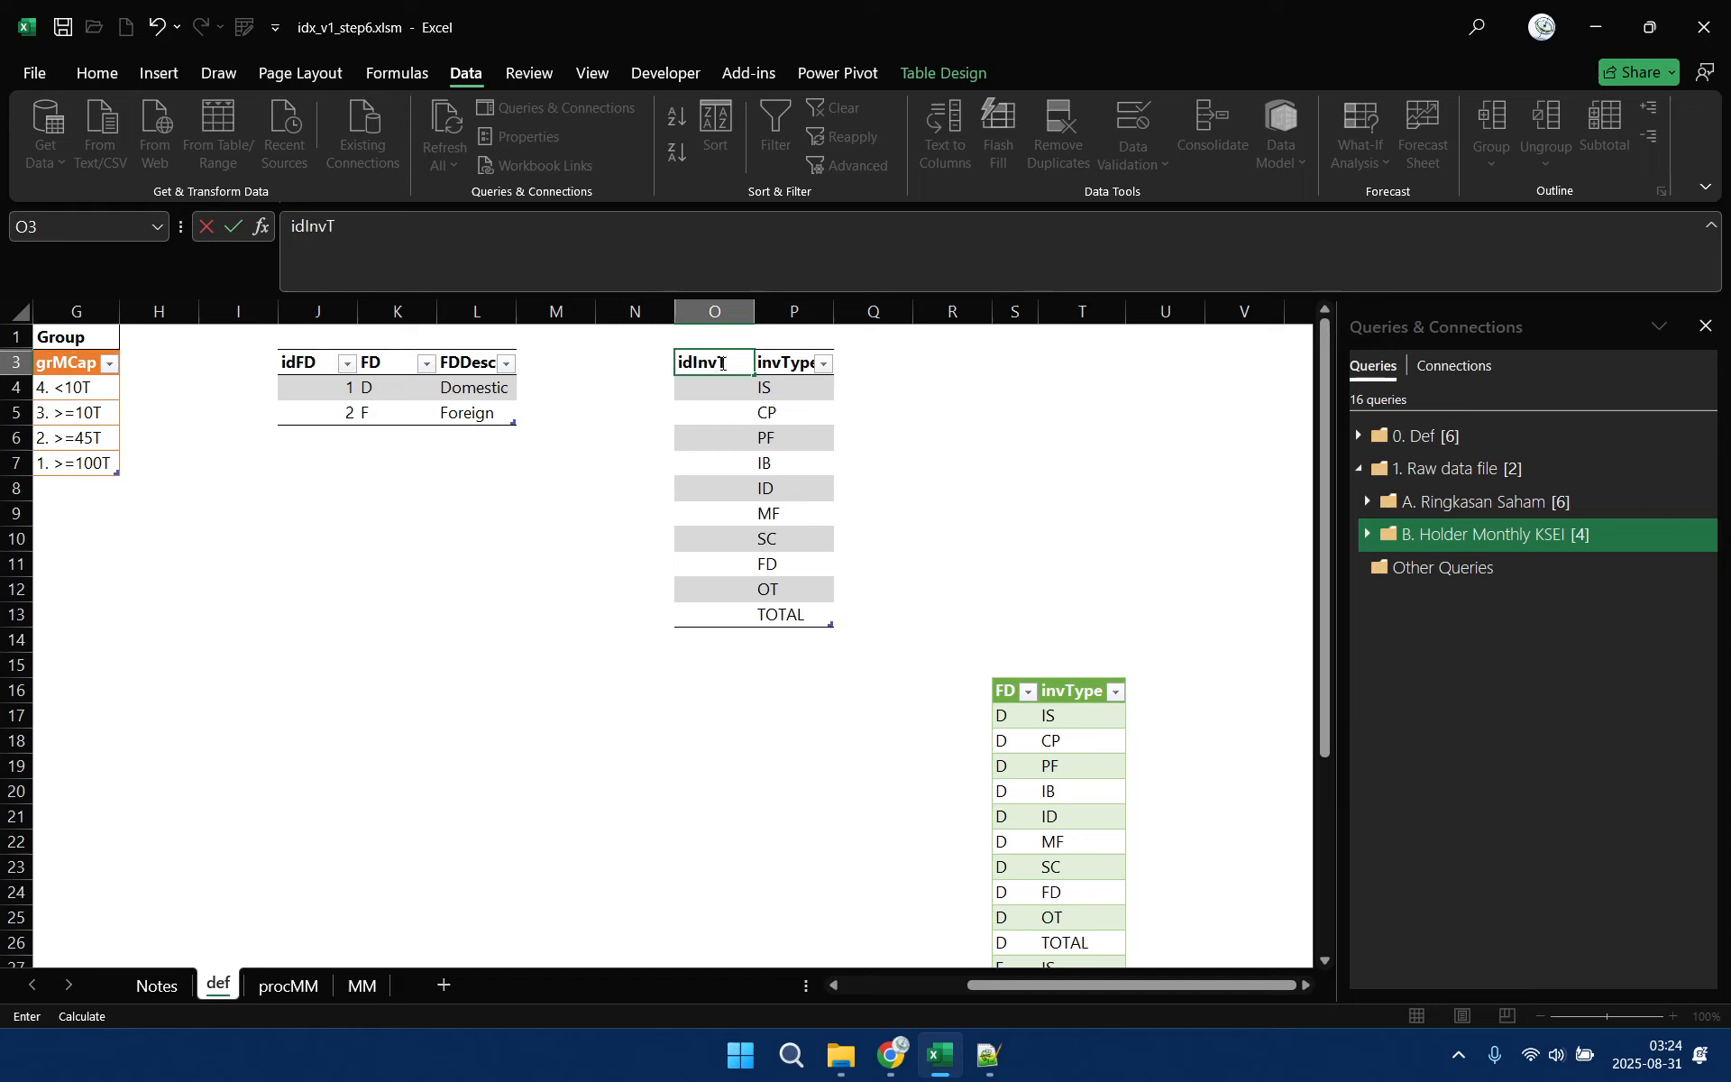
type("ype")
key("Return")
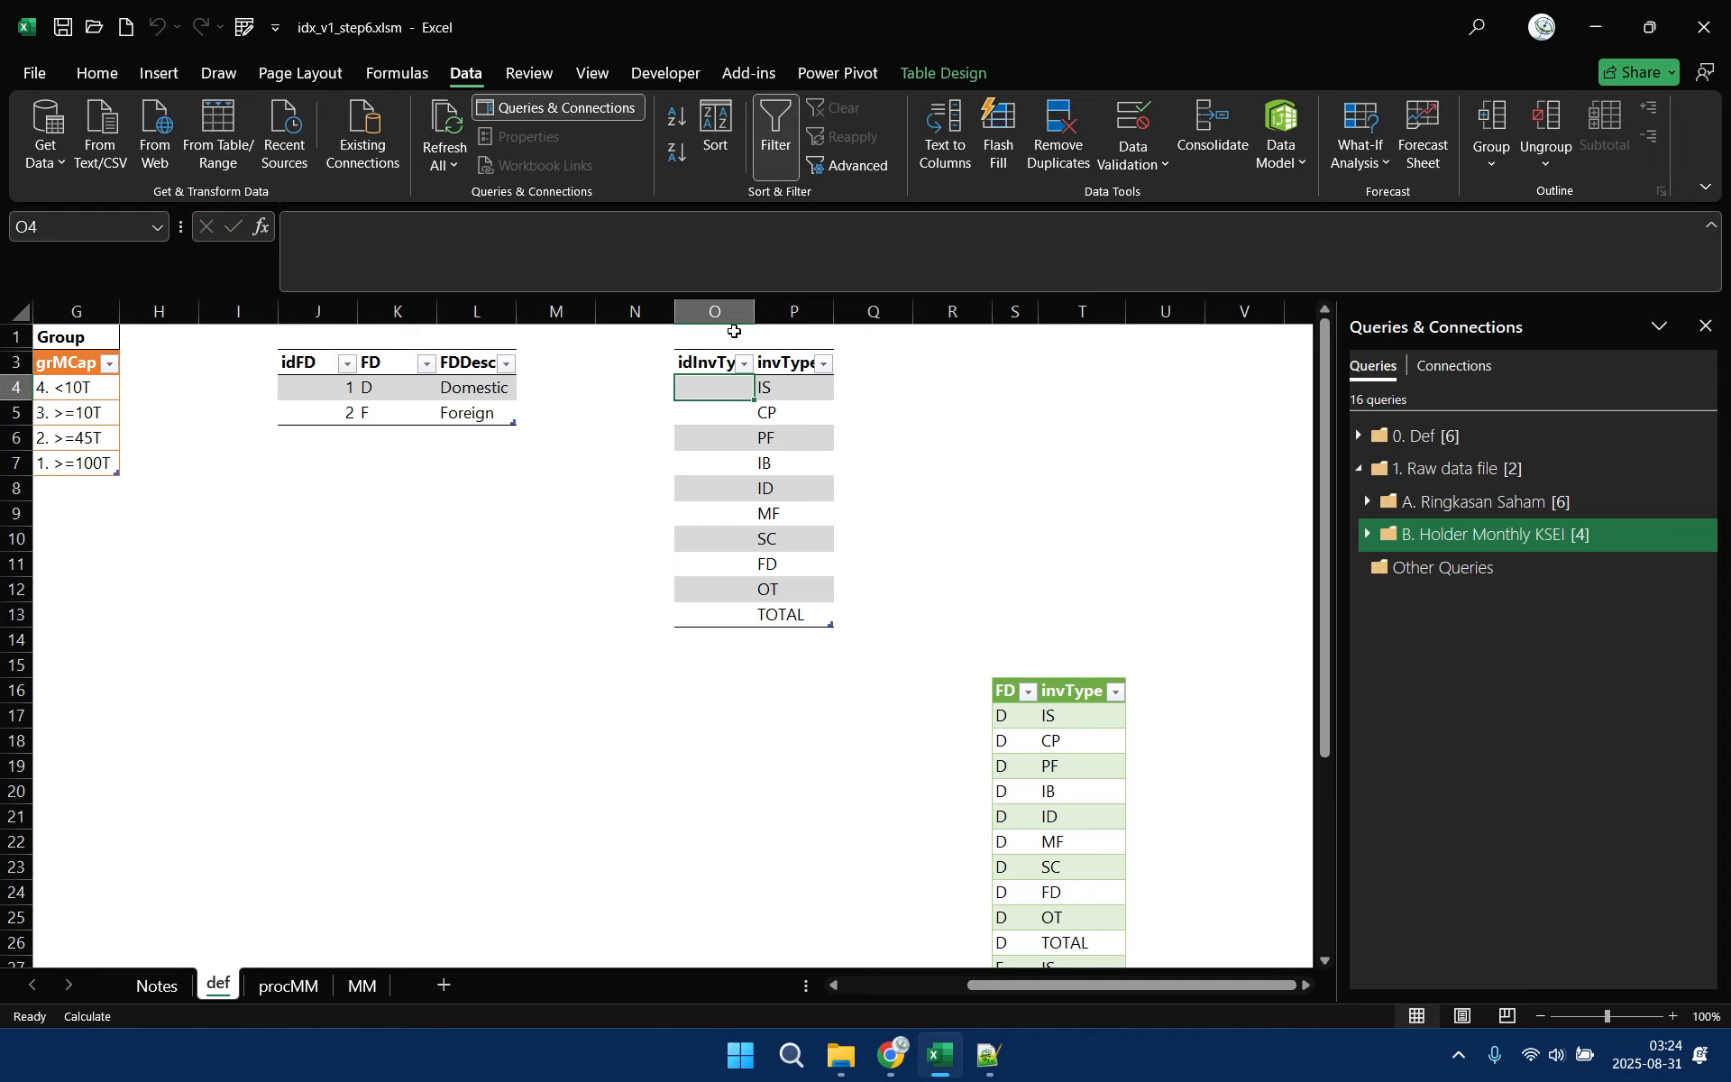
left_click_drag(754, 311, 767, 311)
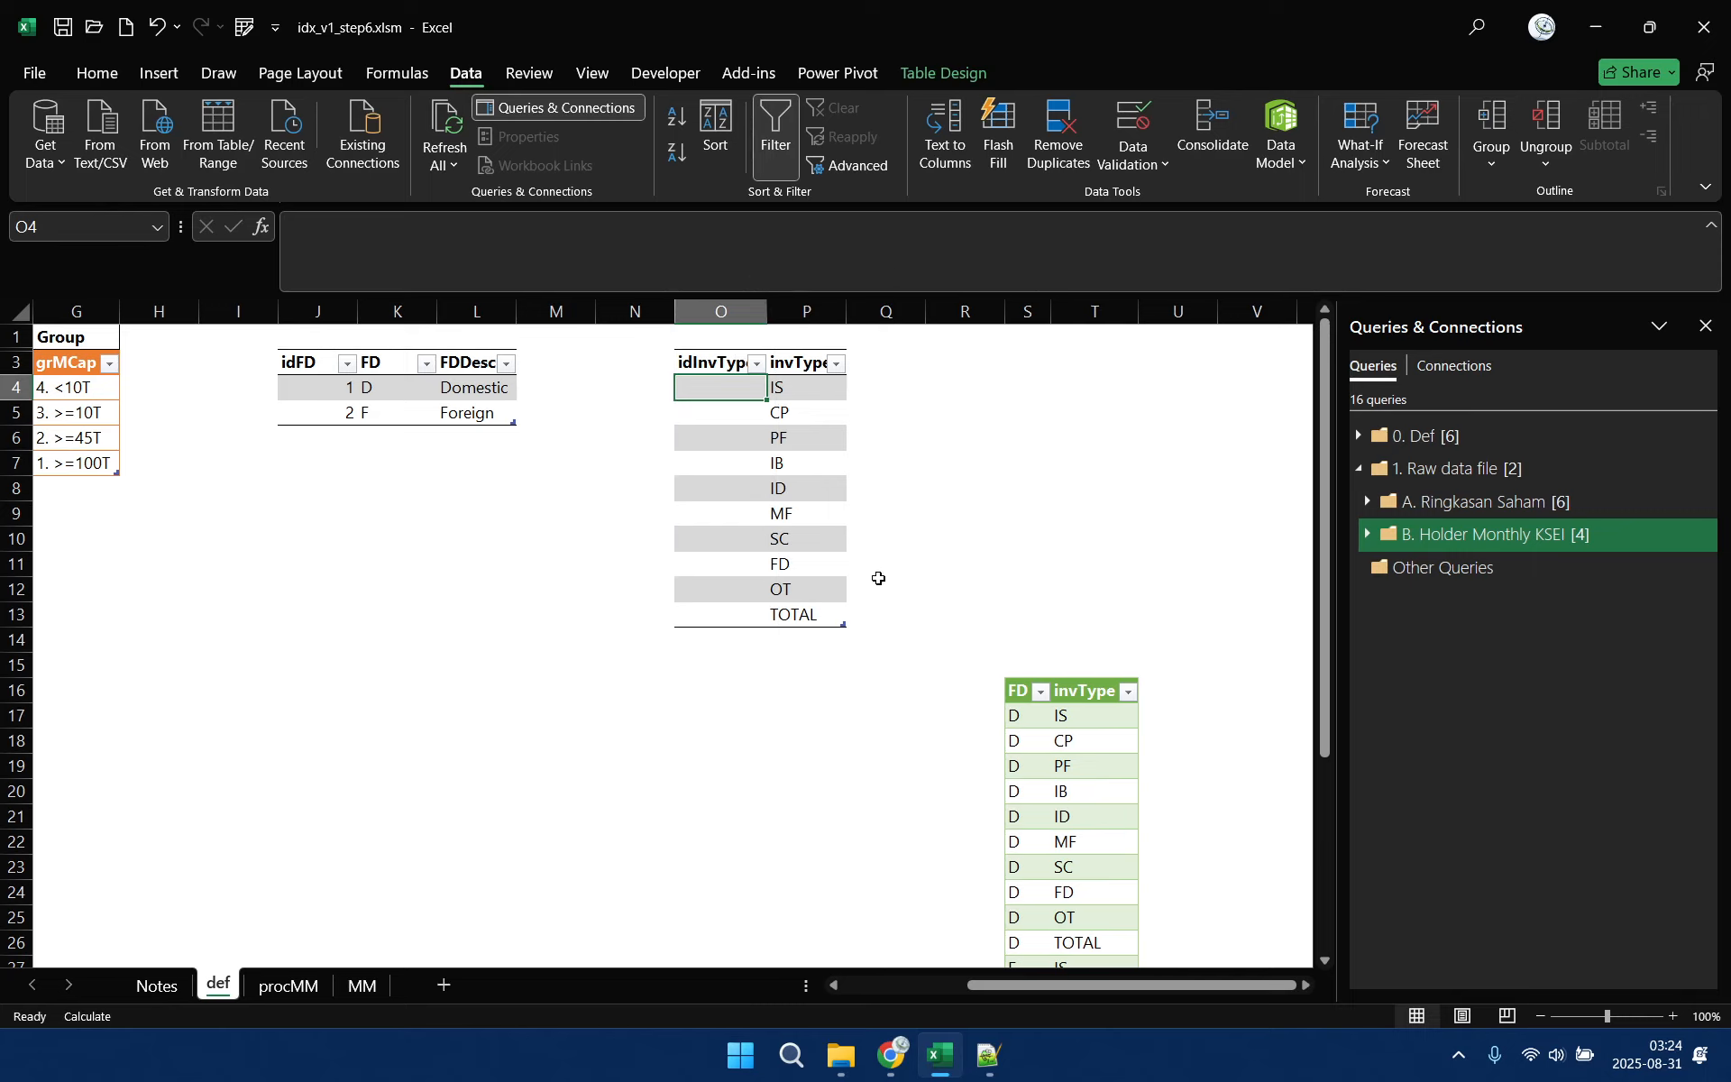
Add an invTypeDesc column after invType in the table with its header in Q3, and widen column Q
left_click(885, 364)
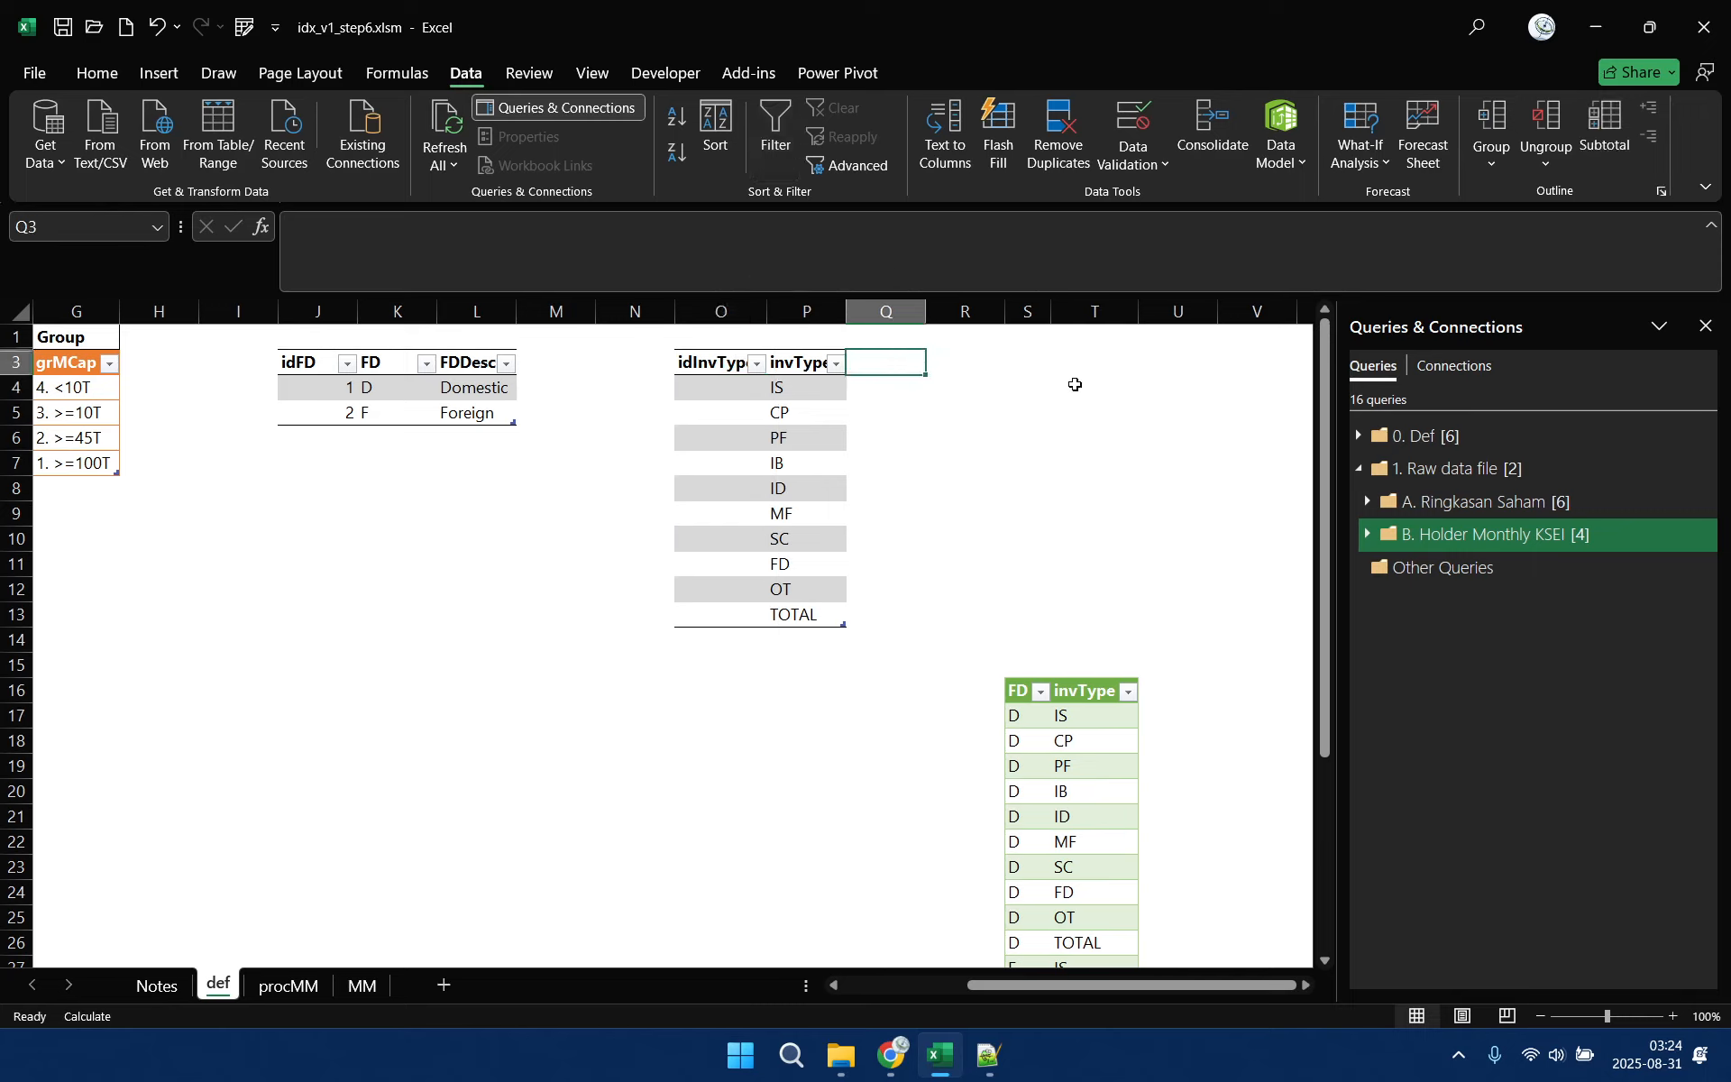
type("invT")
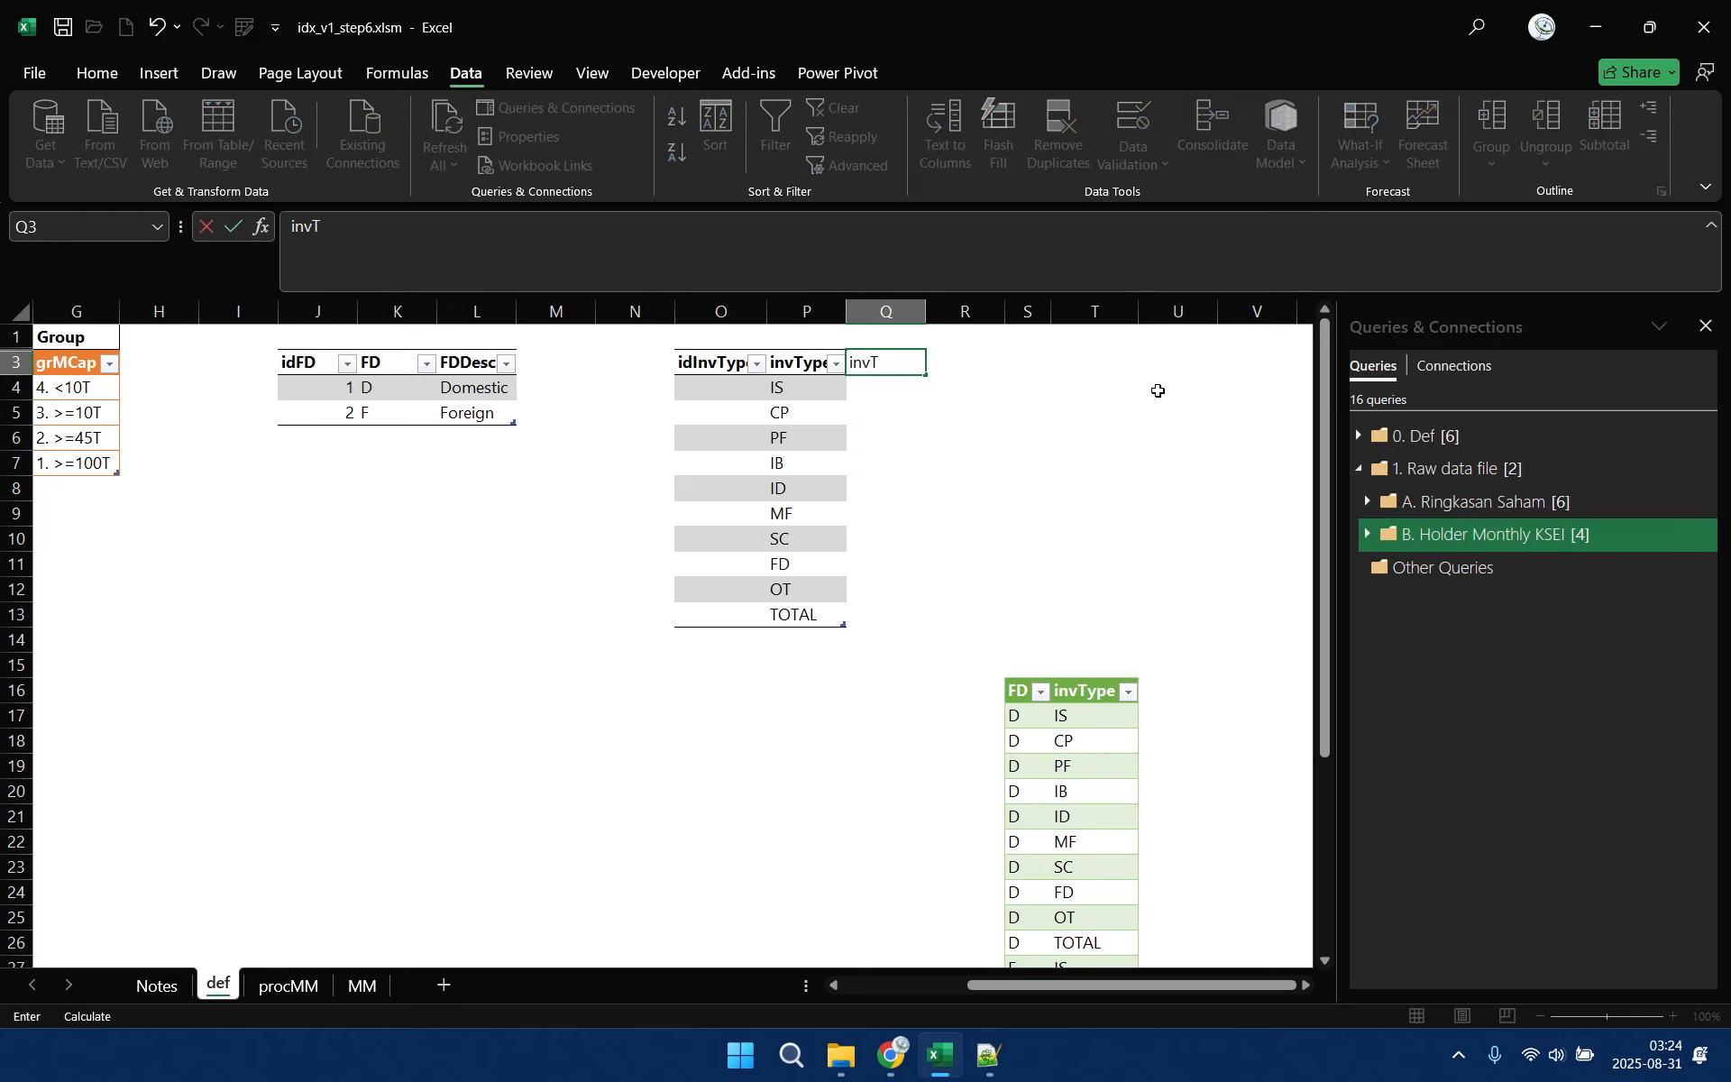
type("ypeDesc")
key("Return")
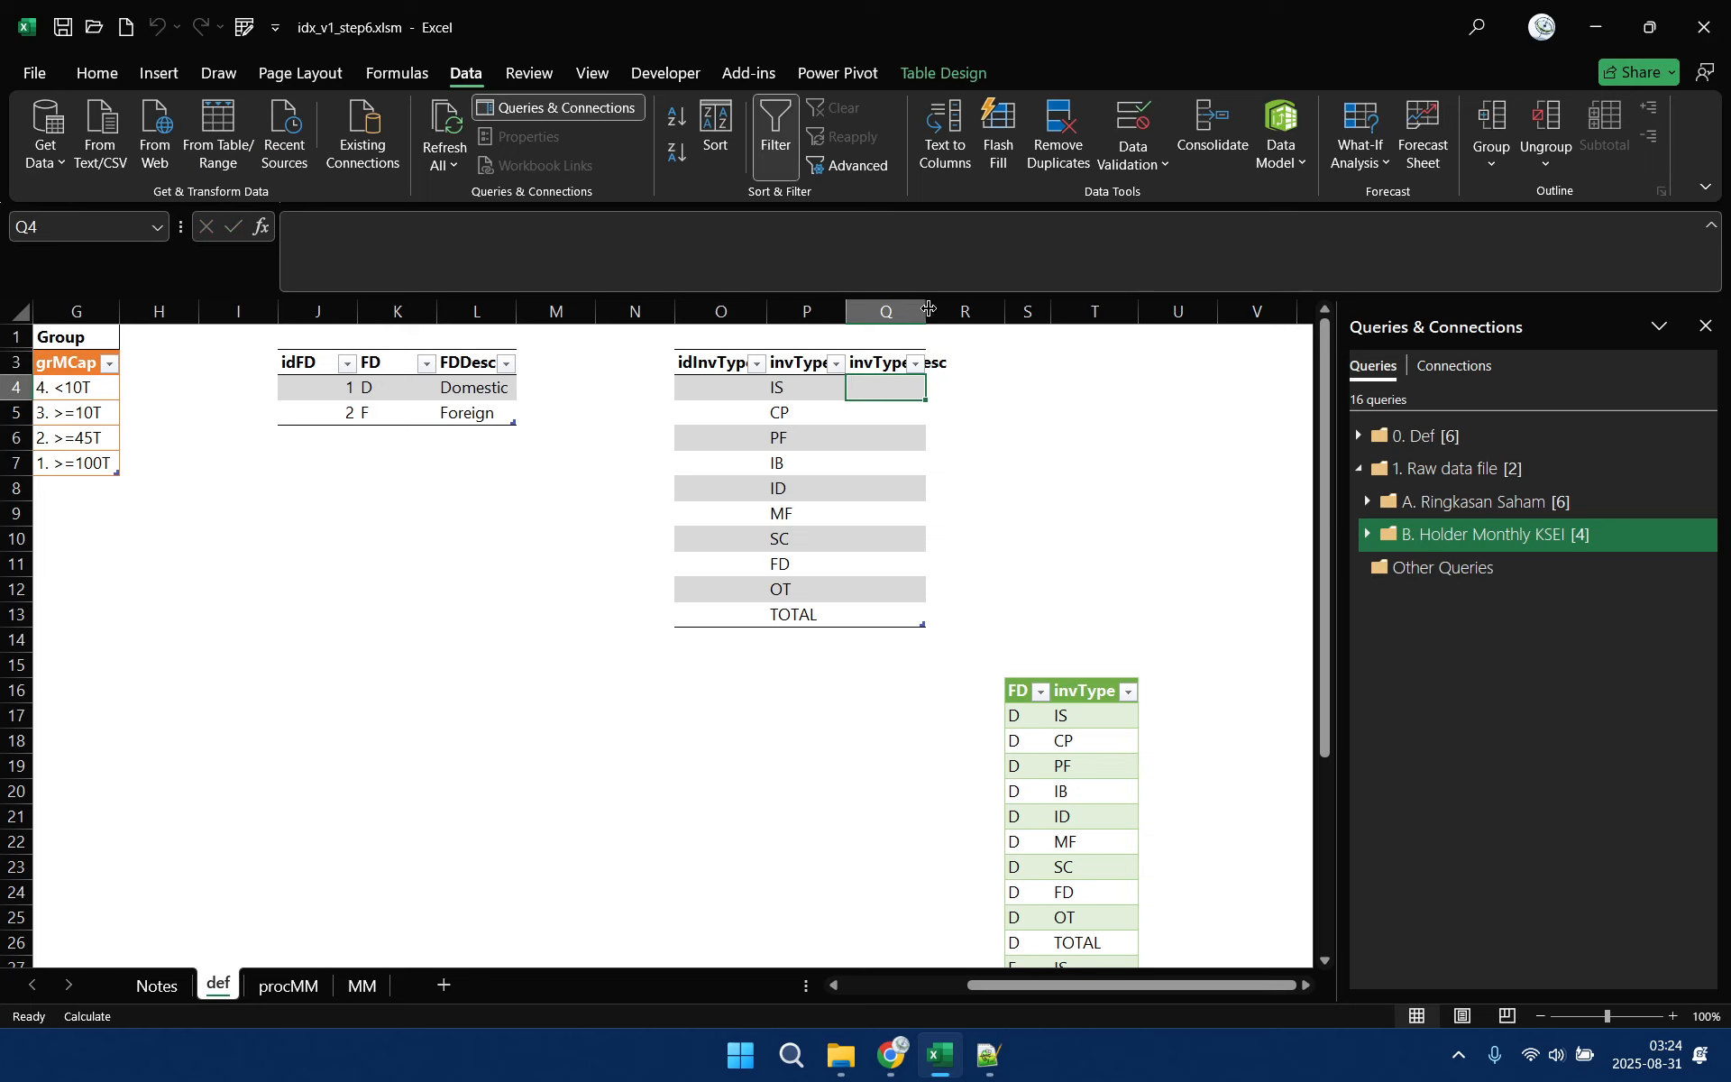
left_click_drag(929, 308, 951, 308)
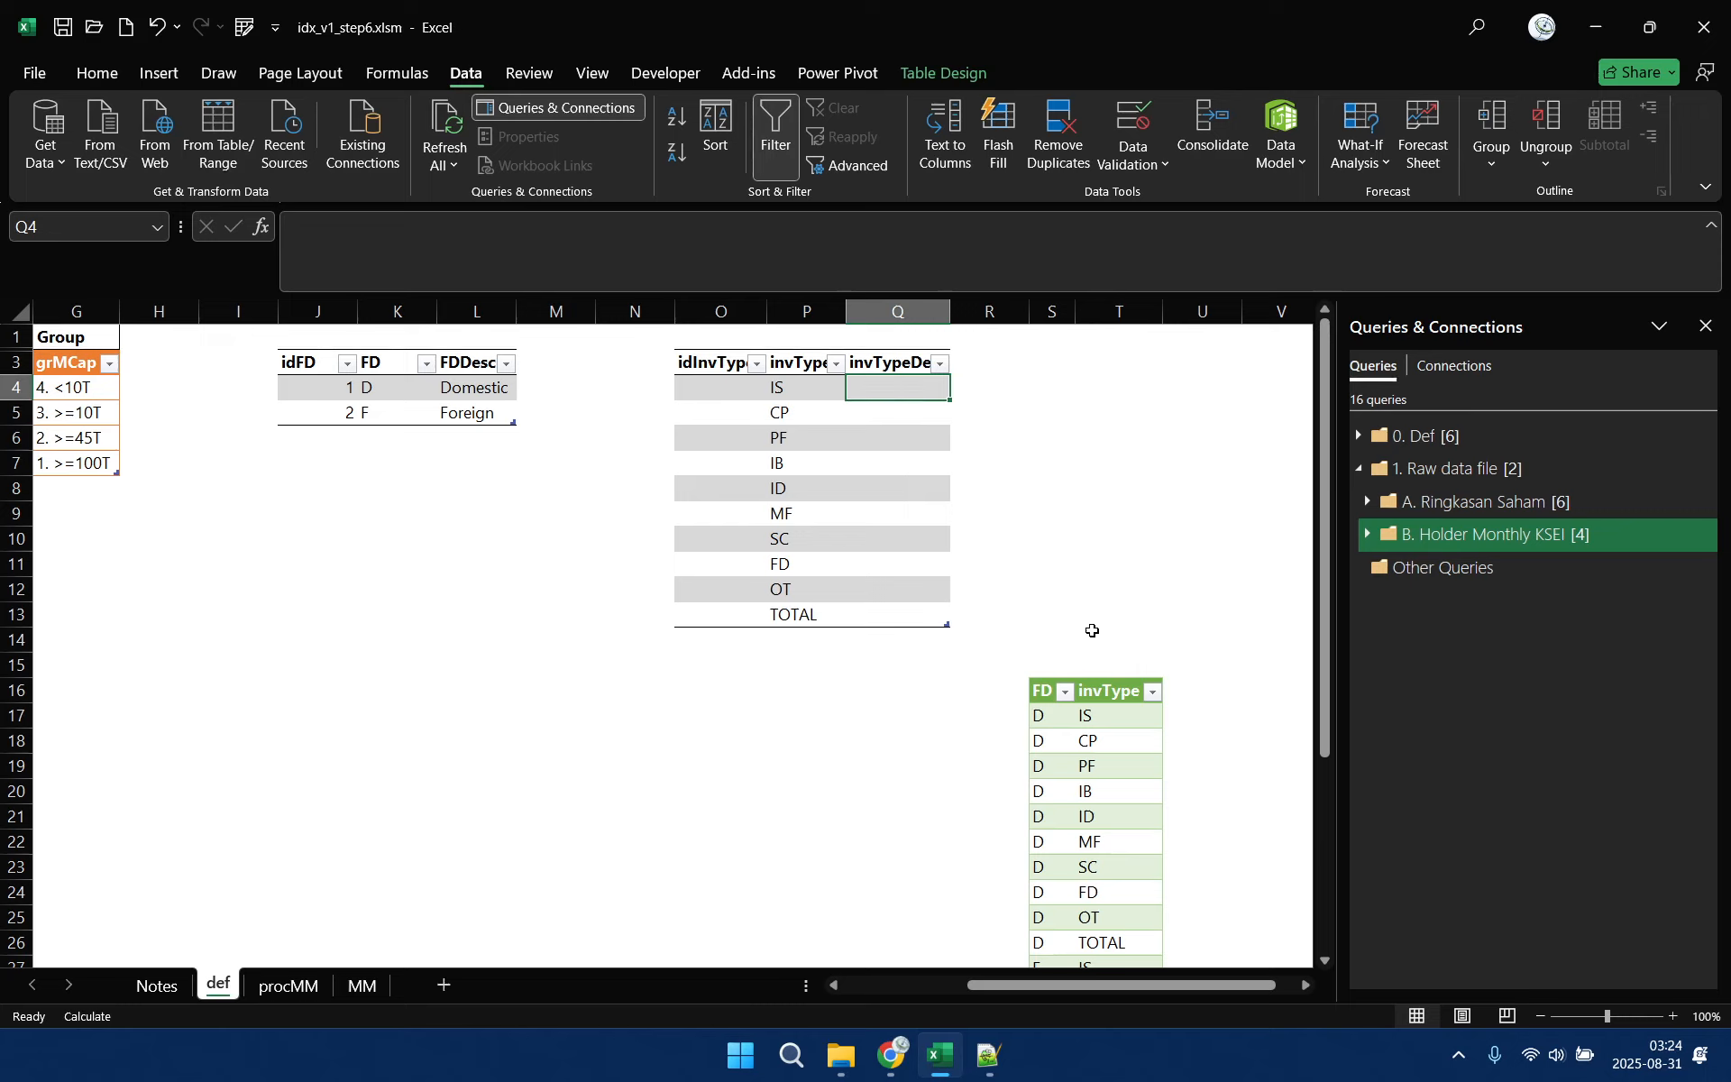
Insert a blank column before the green FD and invType table, and delete cells S3:V15 with a shift upward
right_click(1050, 310)
left_click(1150, 536)
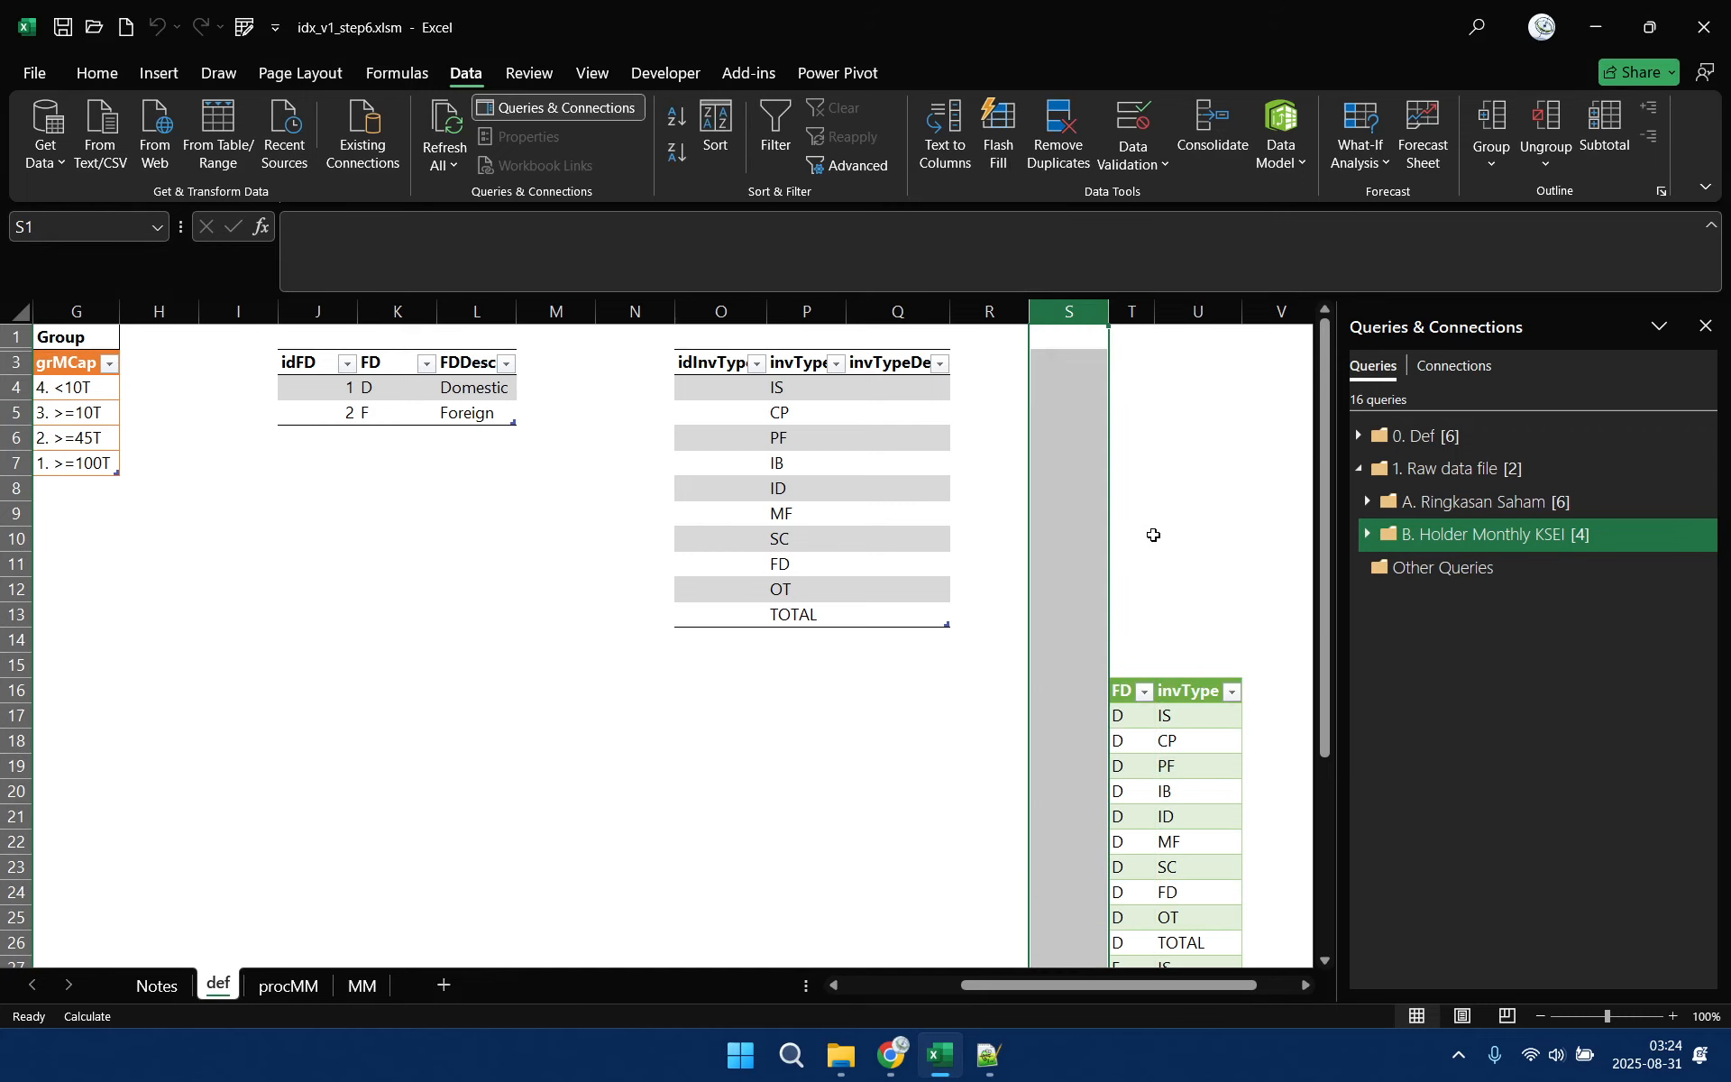
left_click(1088, 365)
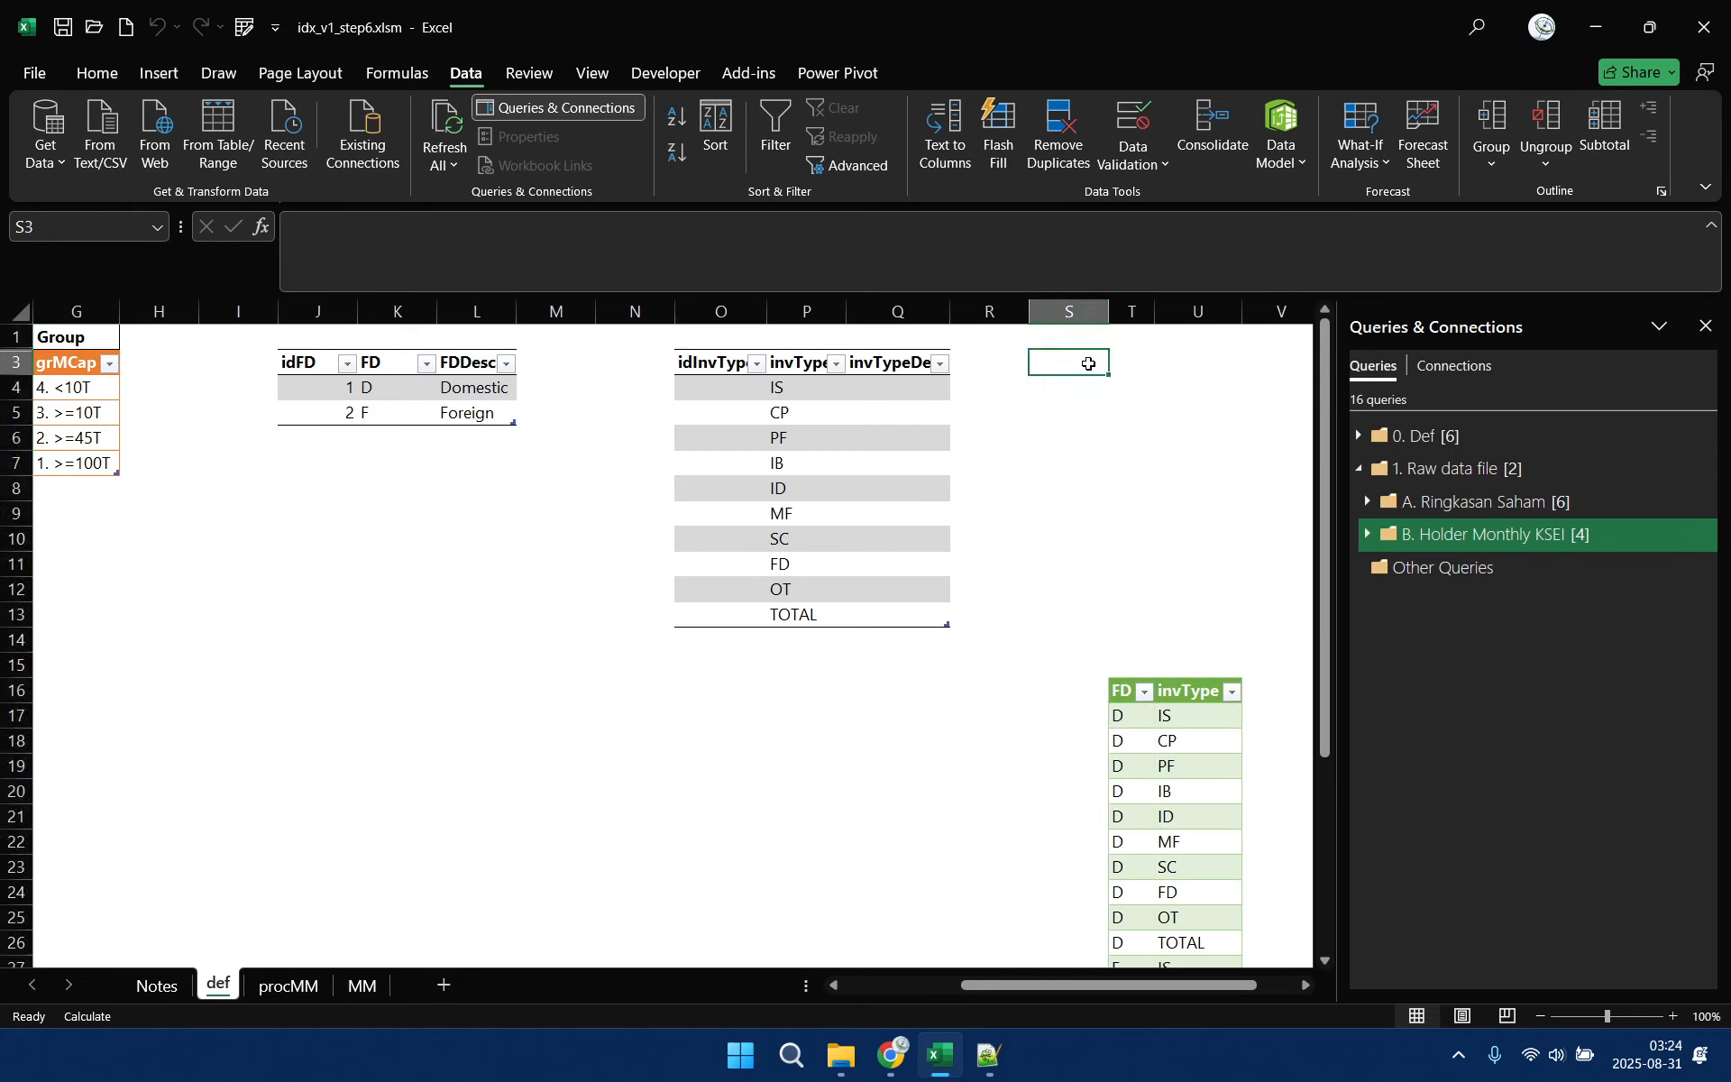
left_click_drag(1088, 364, 1275, 649)
right_click(1214, 545)
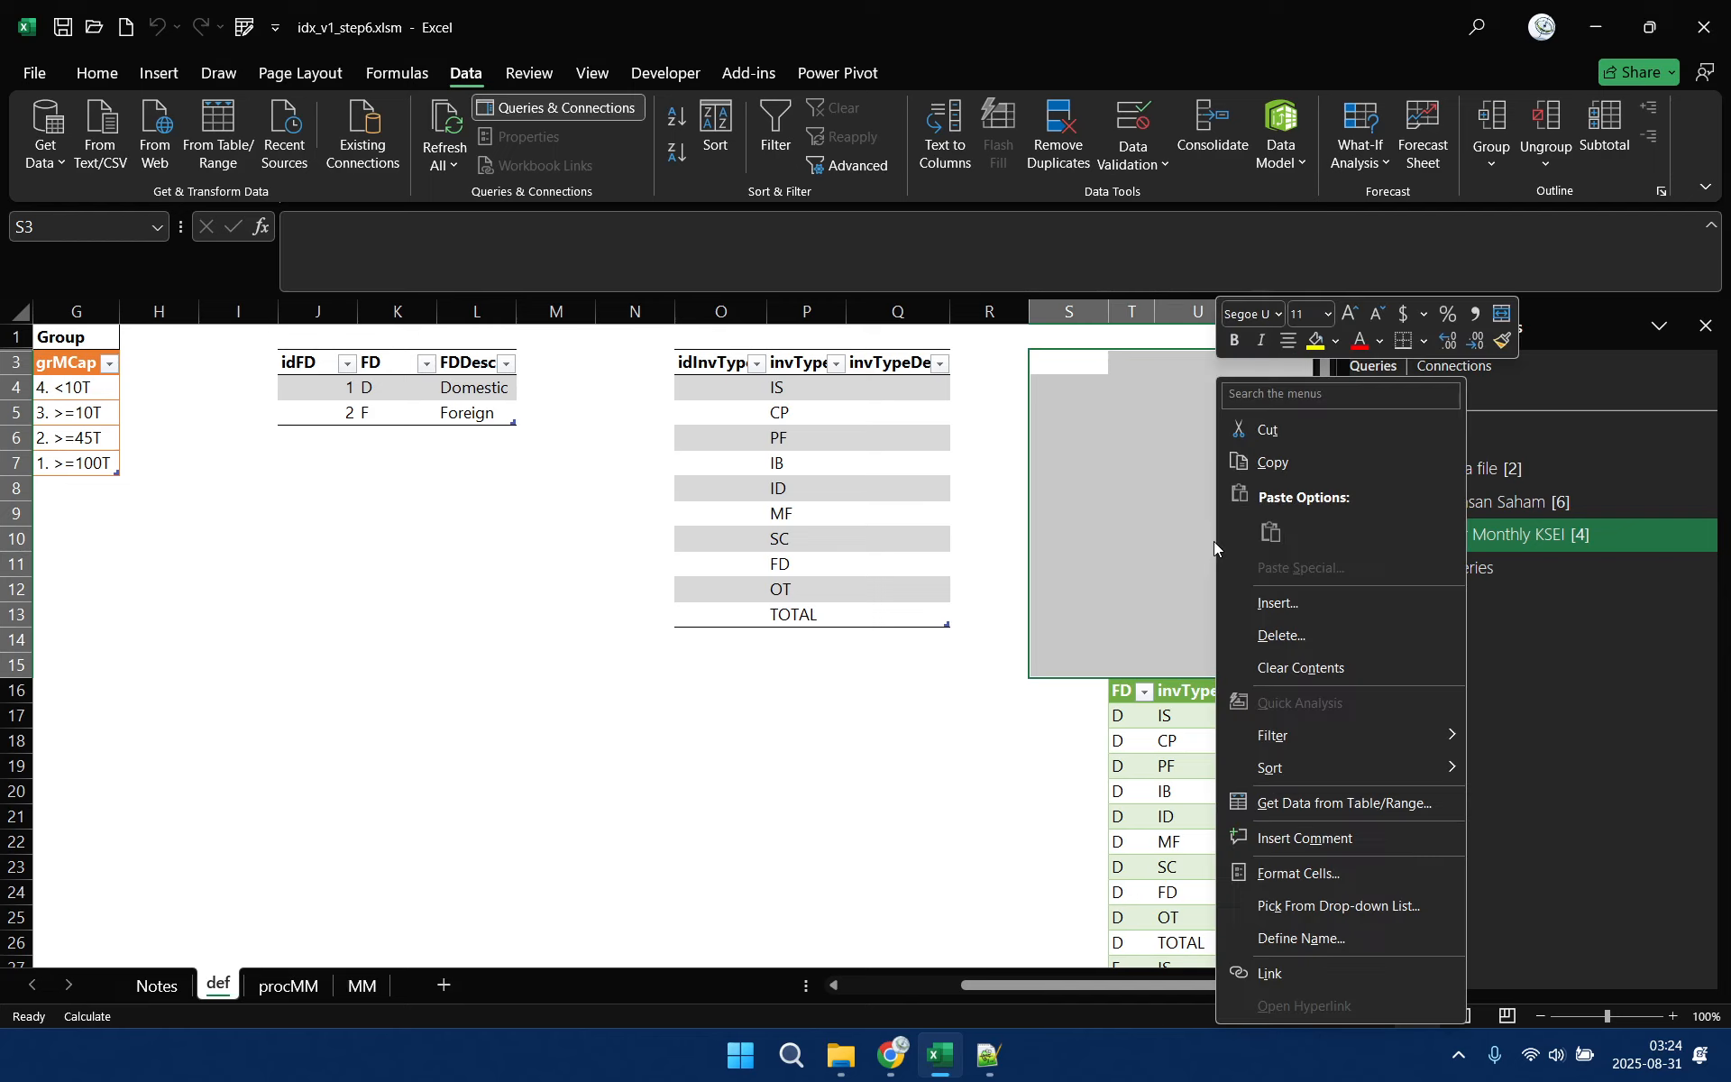
left_click(1311, 633)
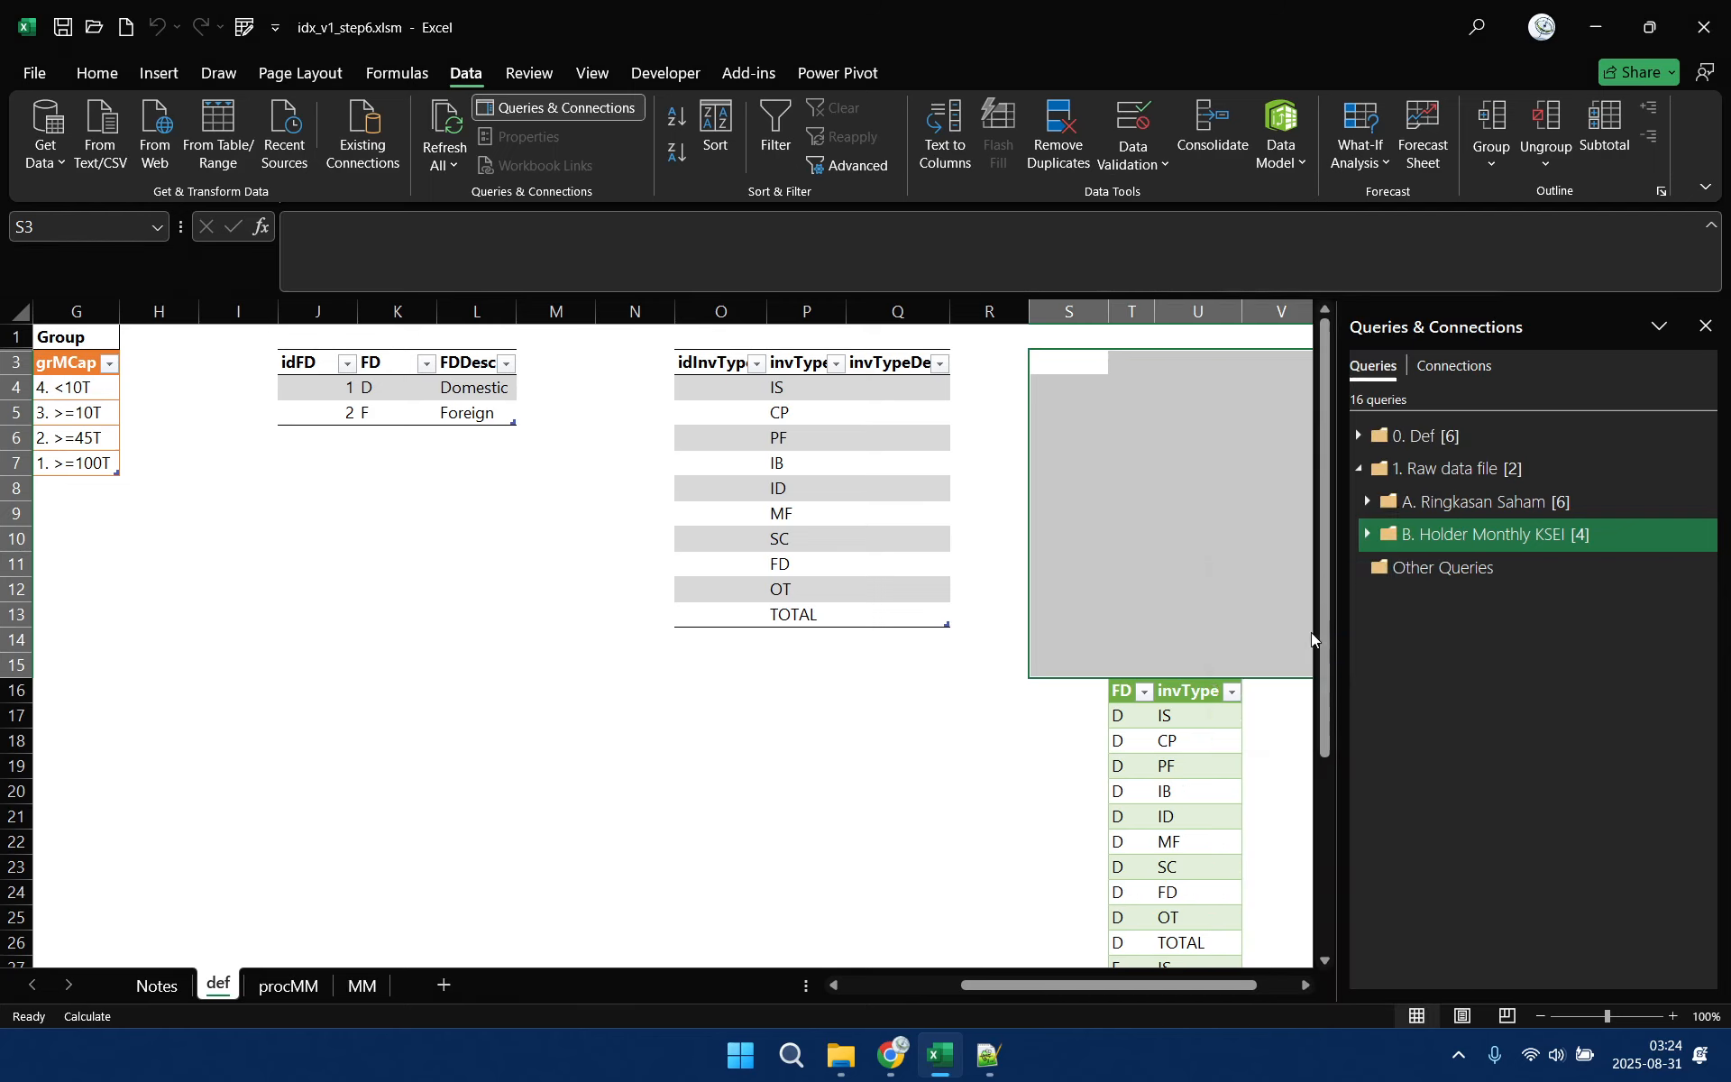
left_click(1293, 656)
left_click(1276, 730)
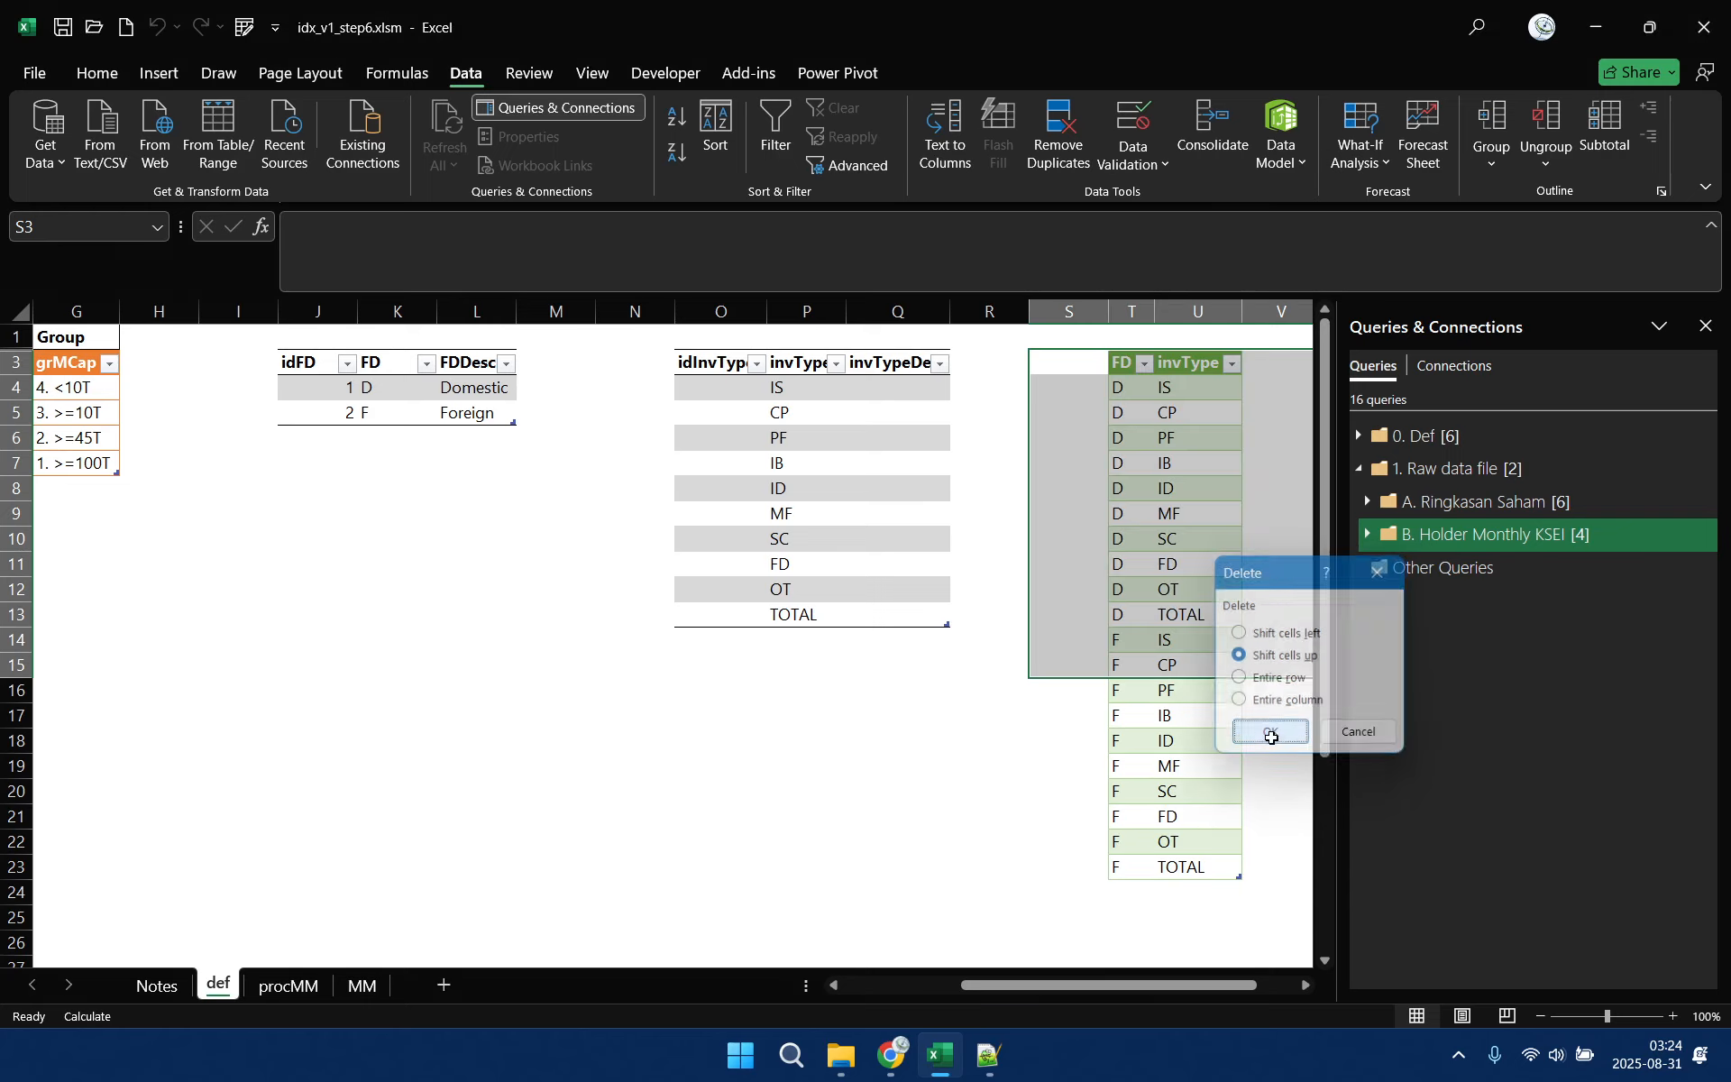
left_click(1291, 363)
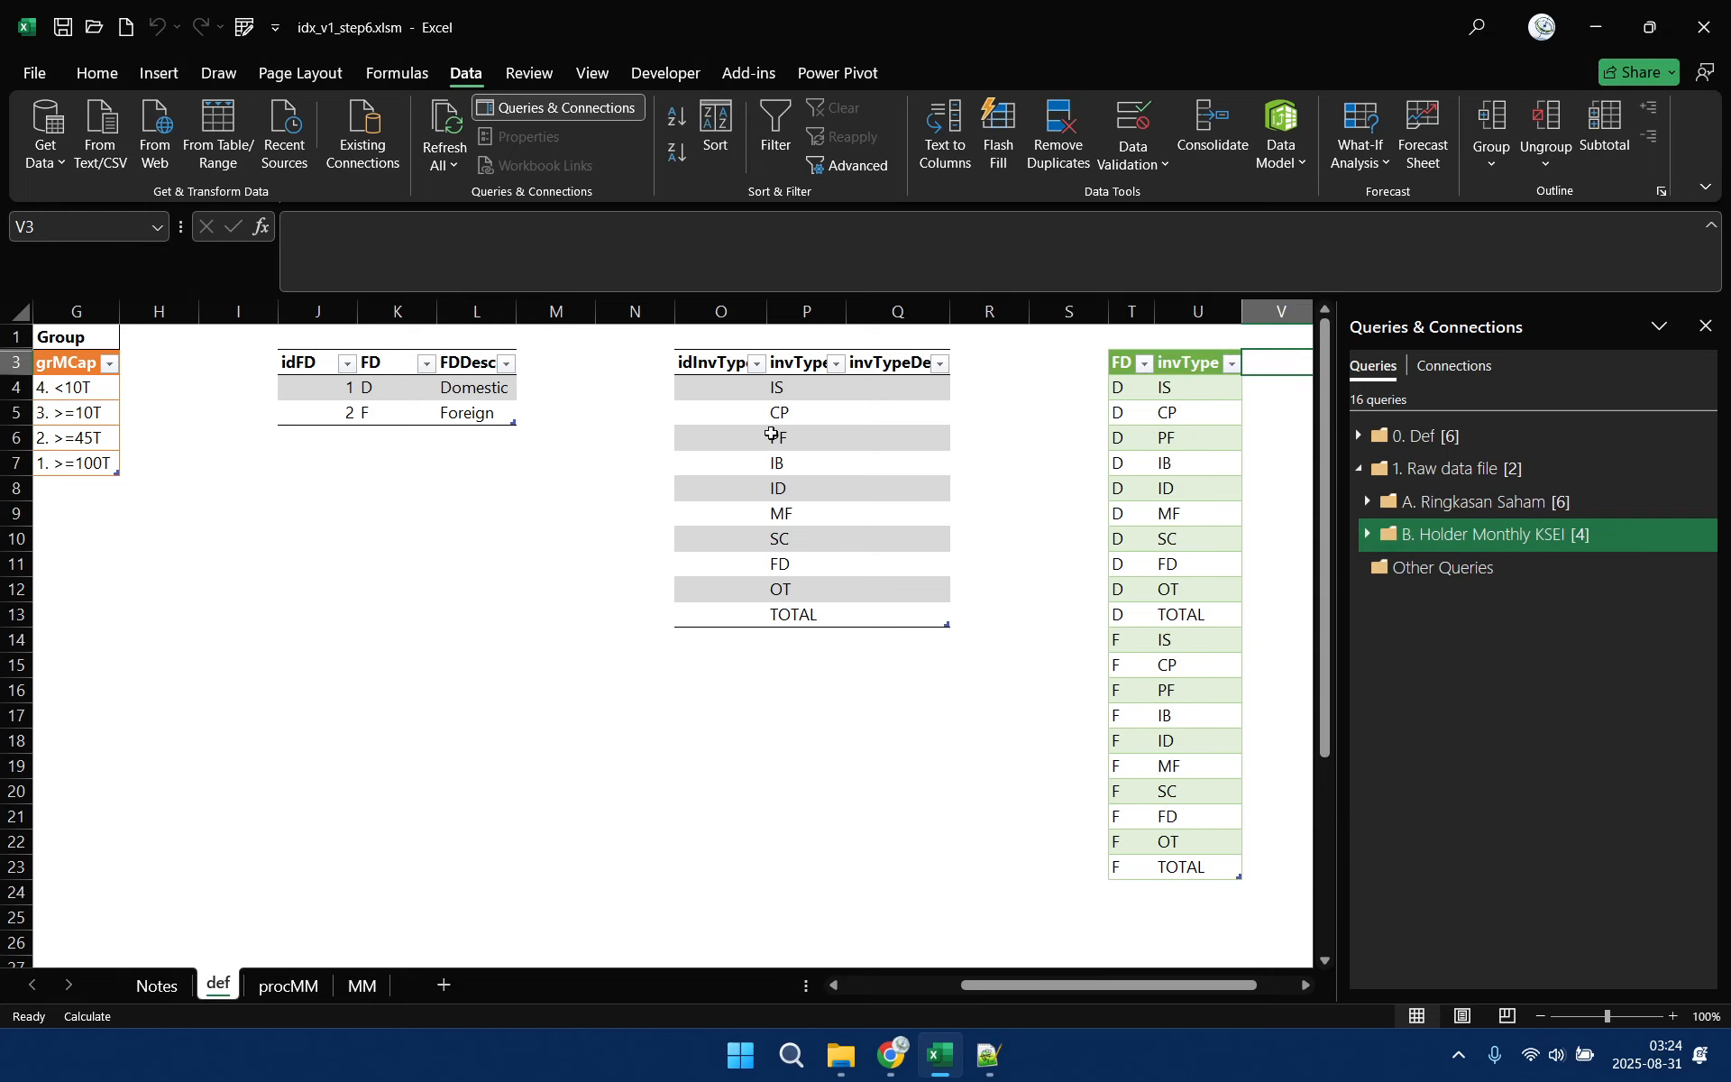
Enter idInvType values 99 for TOTAL, 50 for ID and 10 for CP
left_click(734, 386)
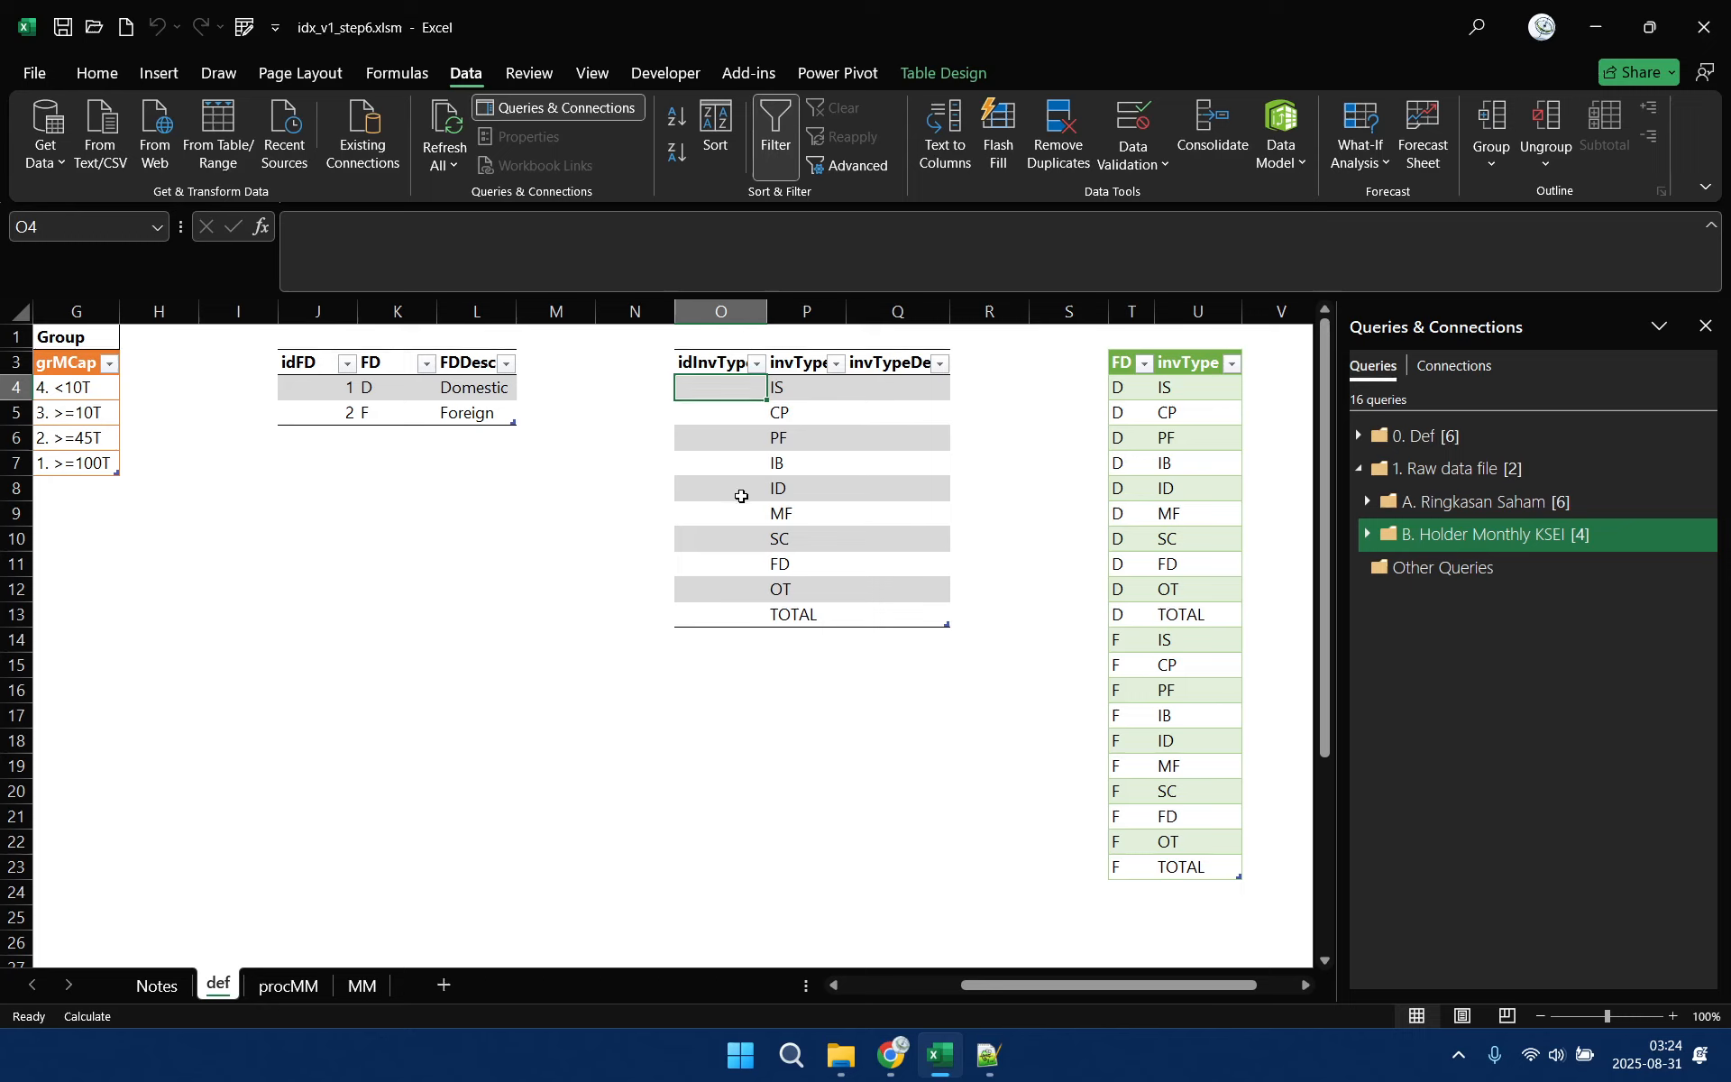
left_click(732, 617)
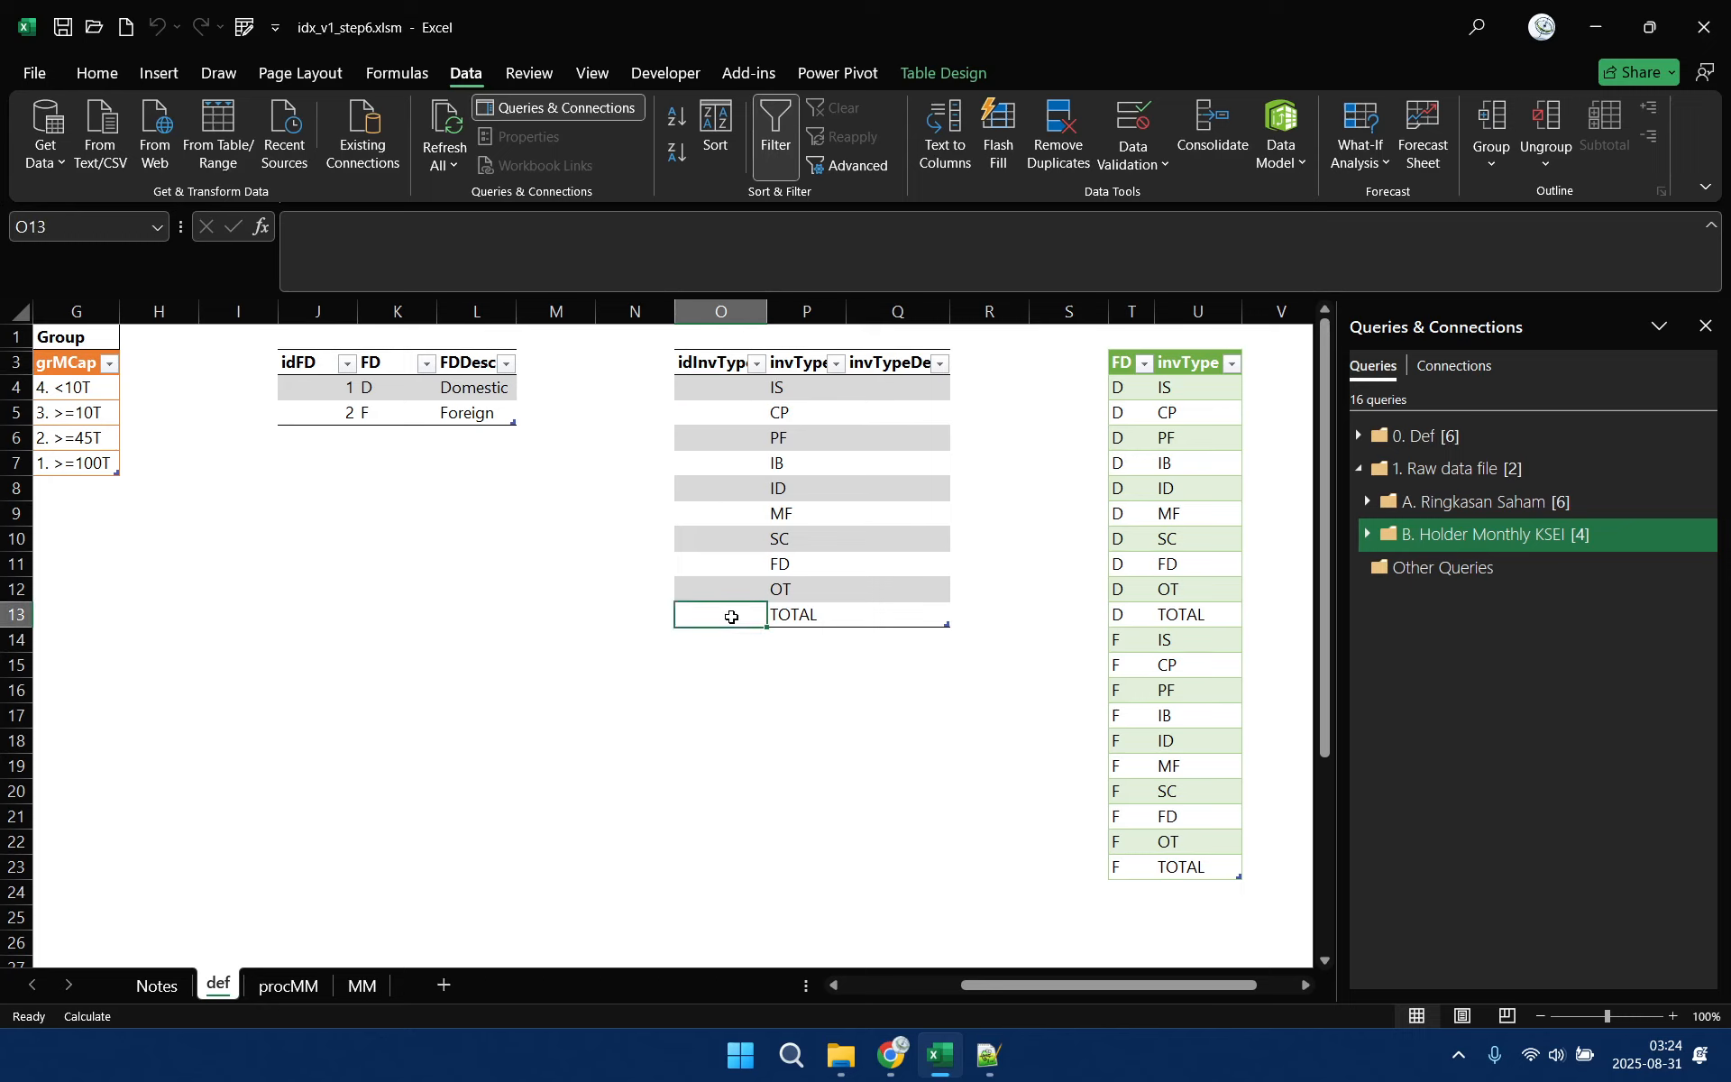
type("99")
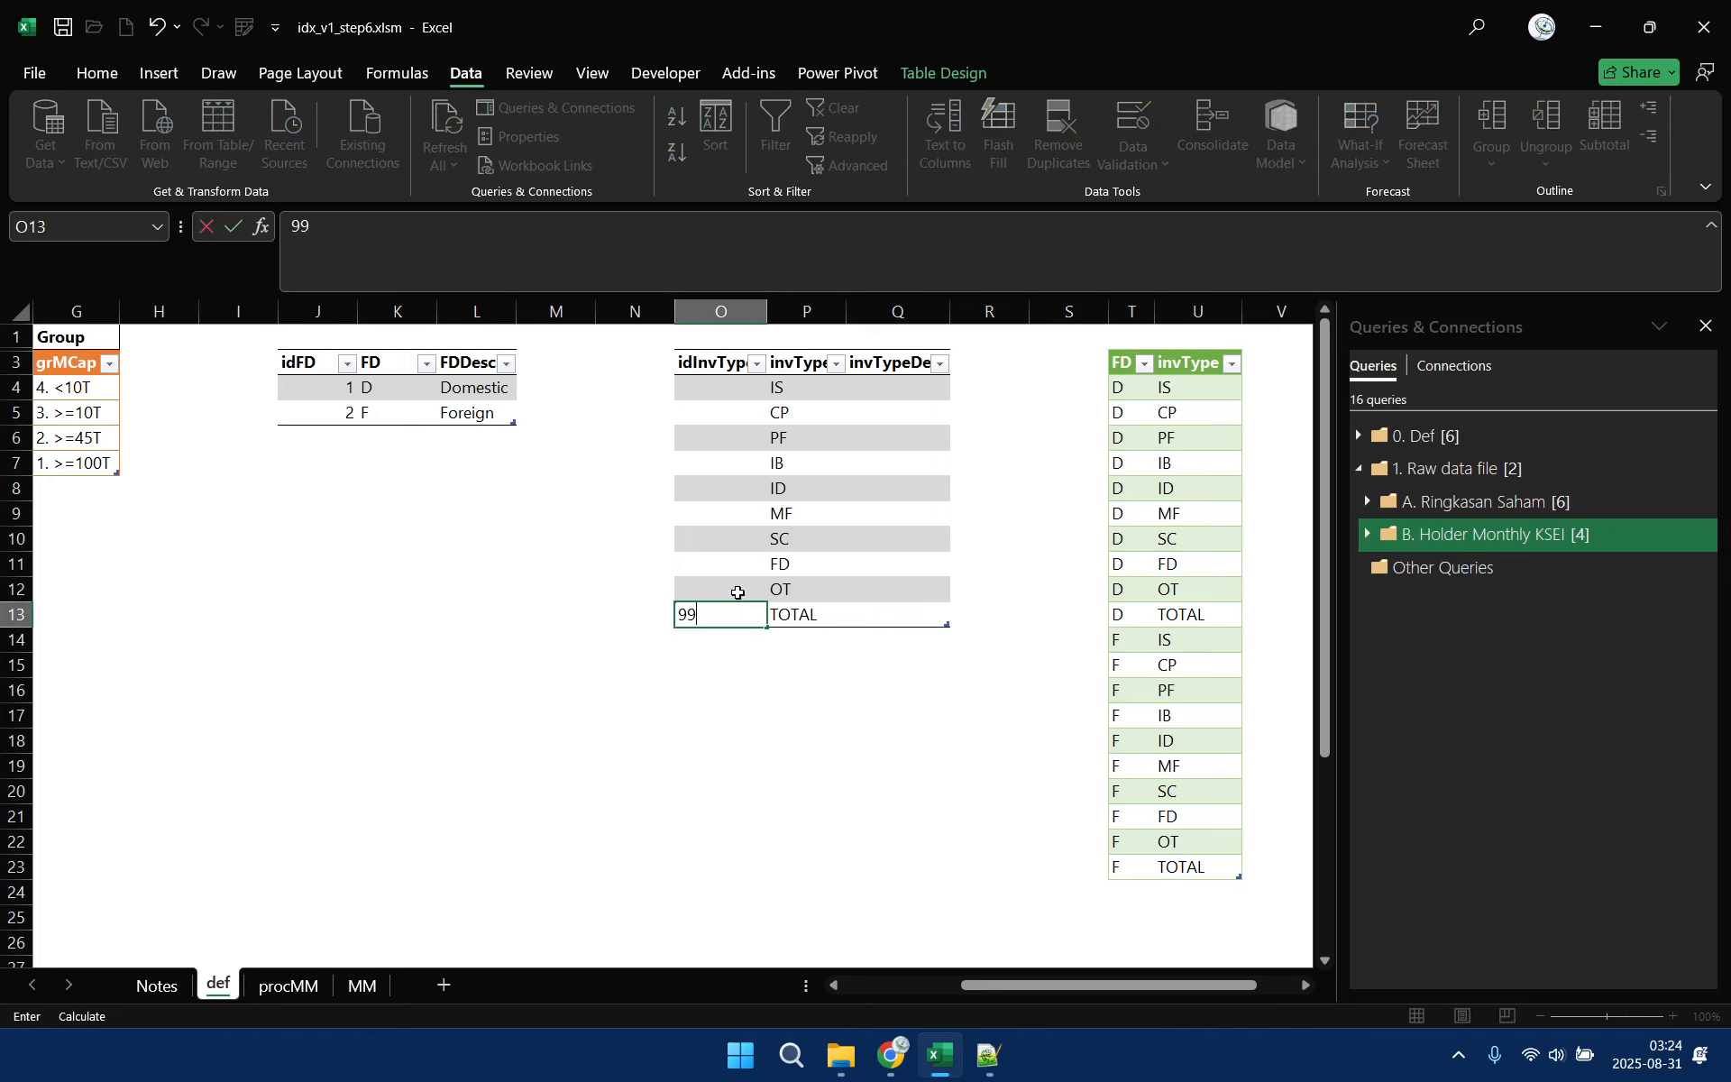
left_click(729, 495)
type("50")
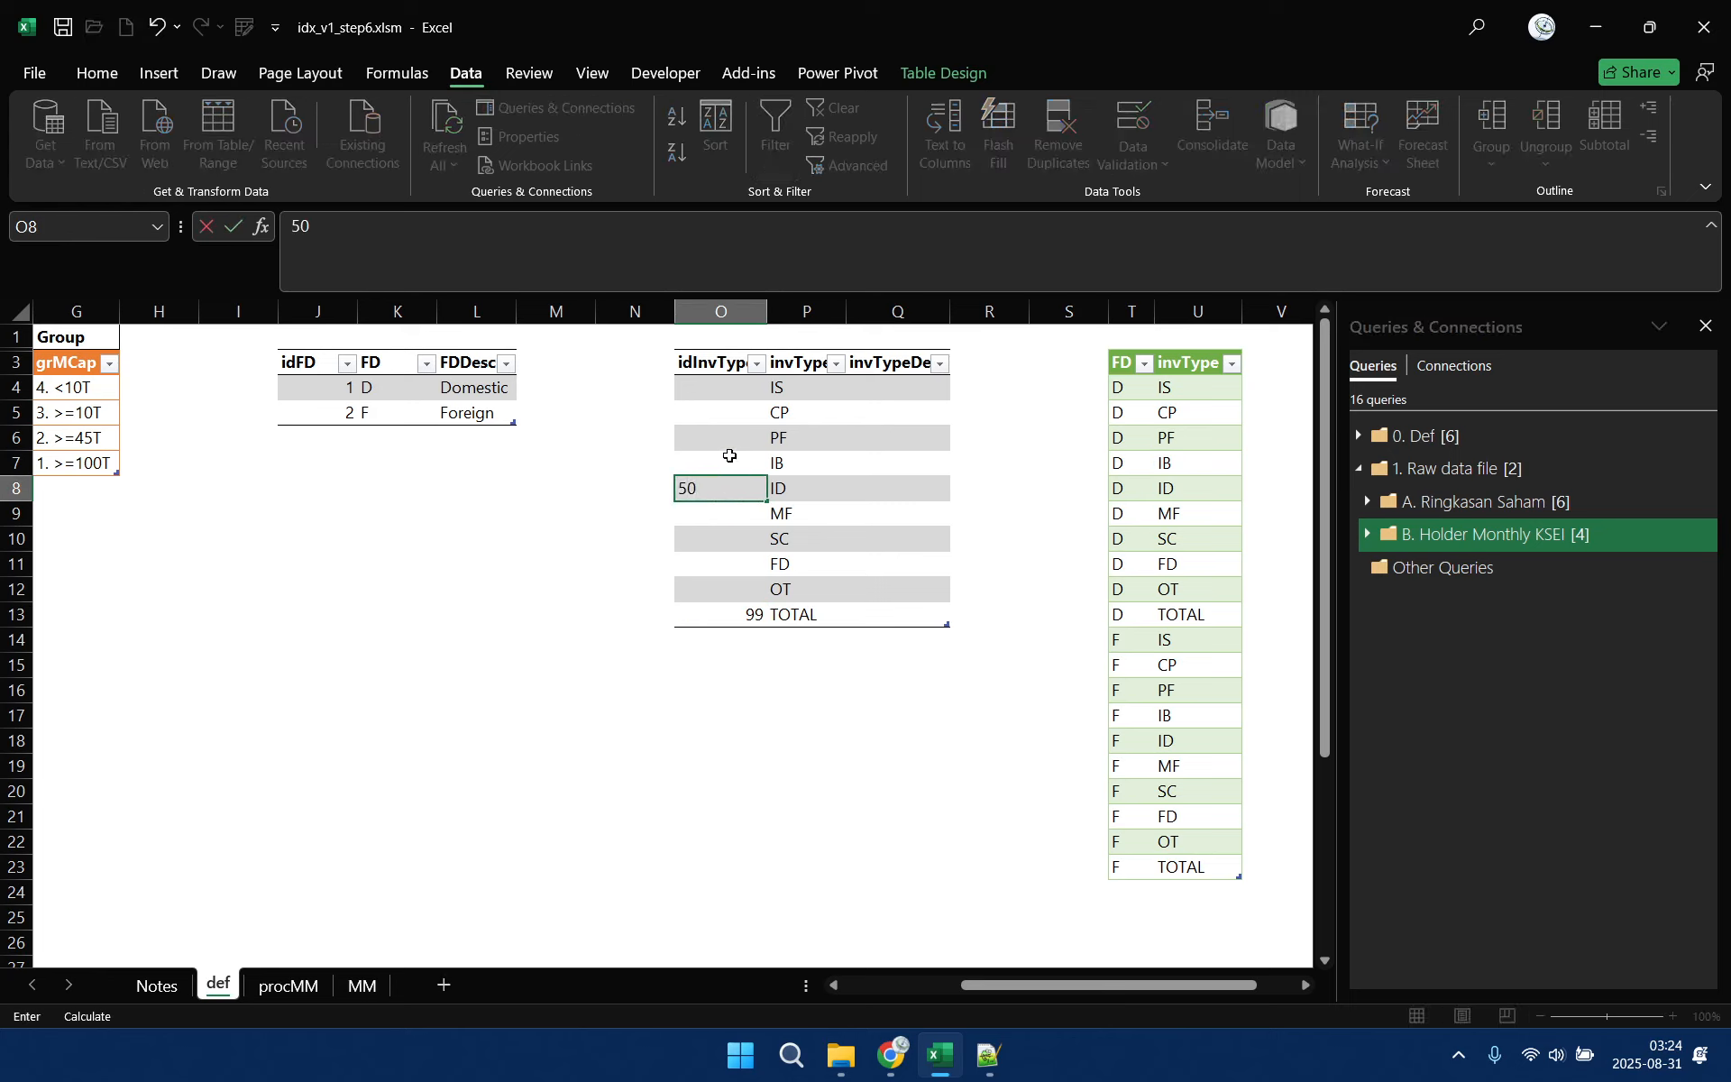
left_click(731, 443)
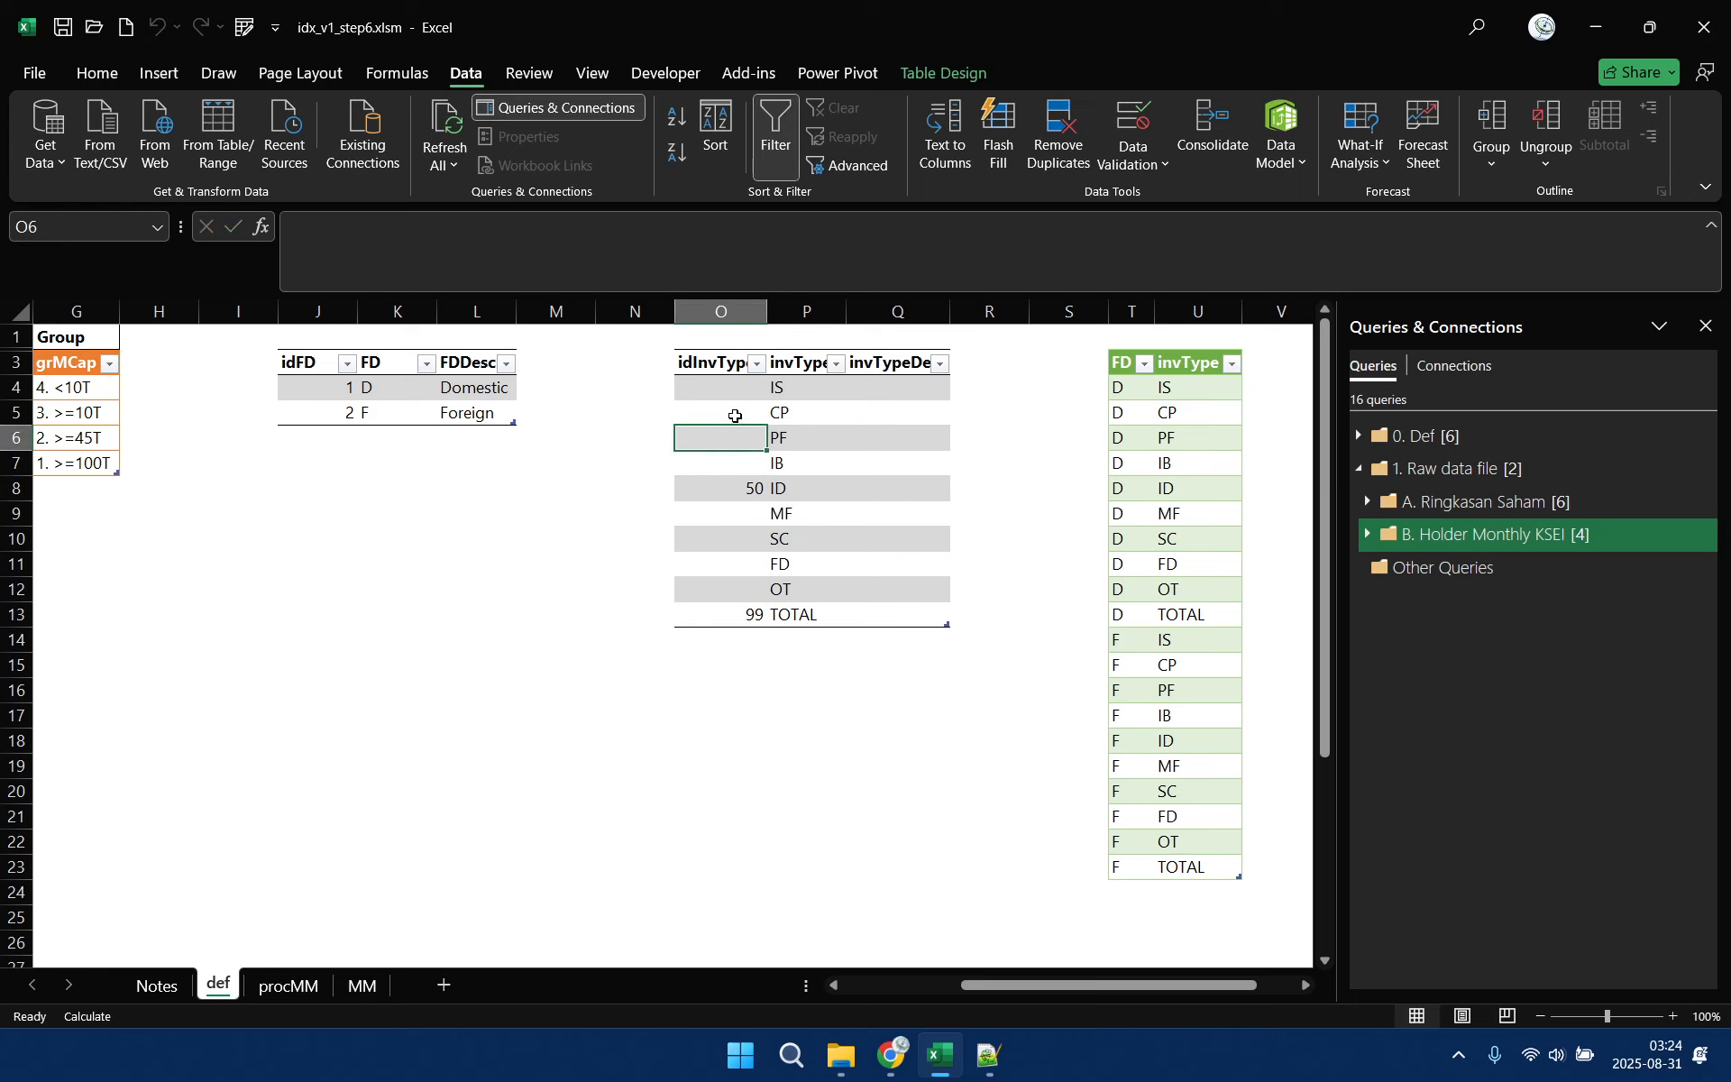
left_click(735, 415)
type("10")
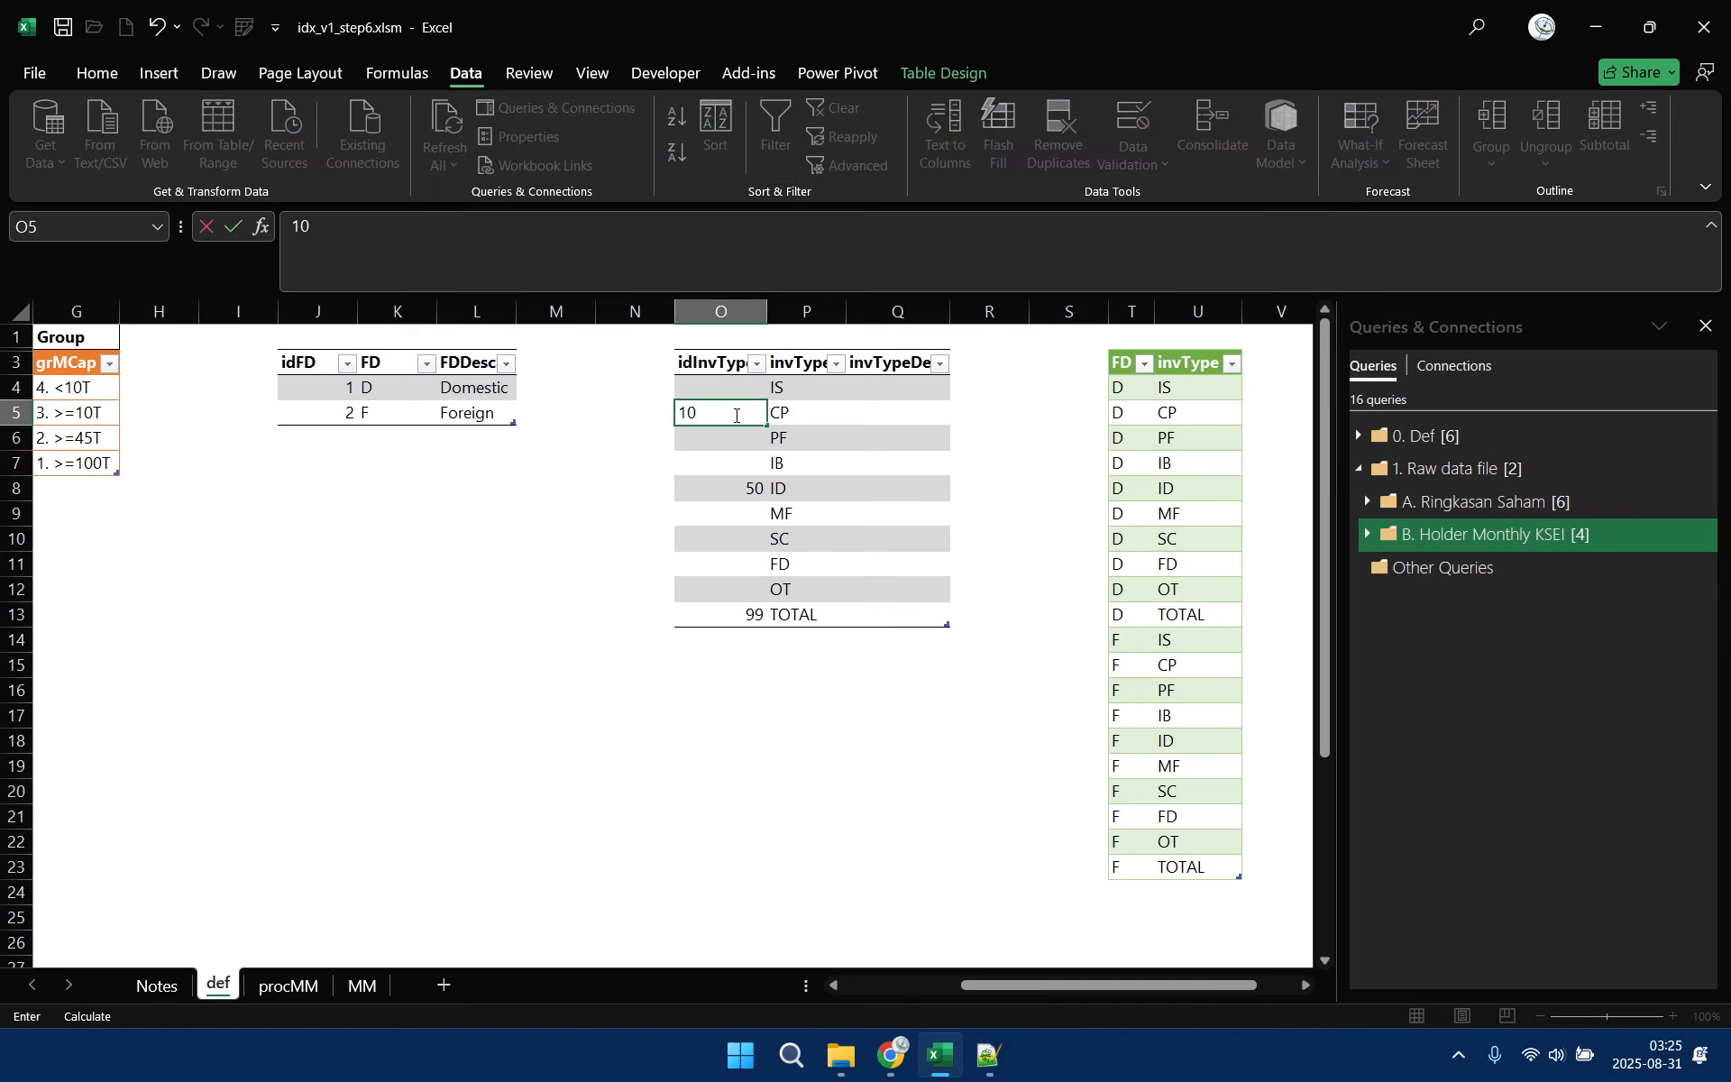
left_click(731, 442)
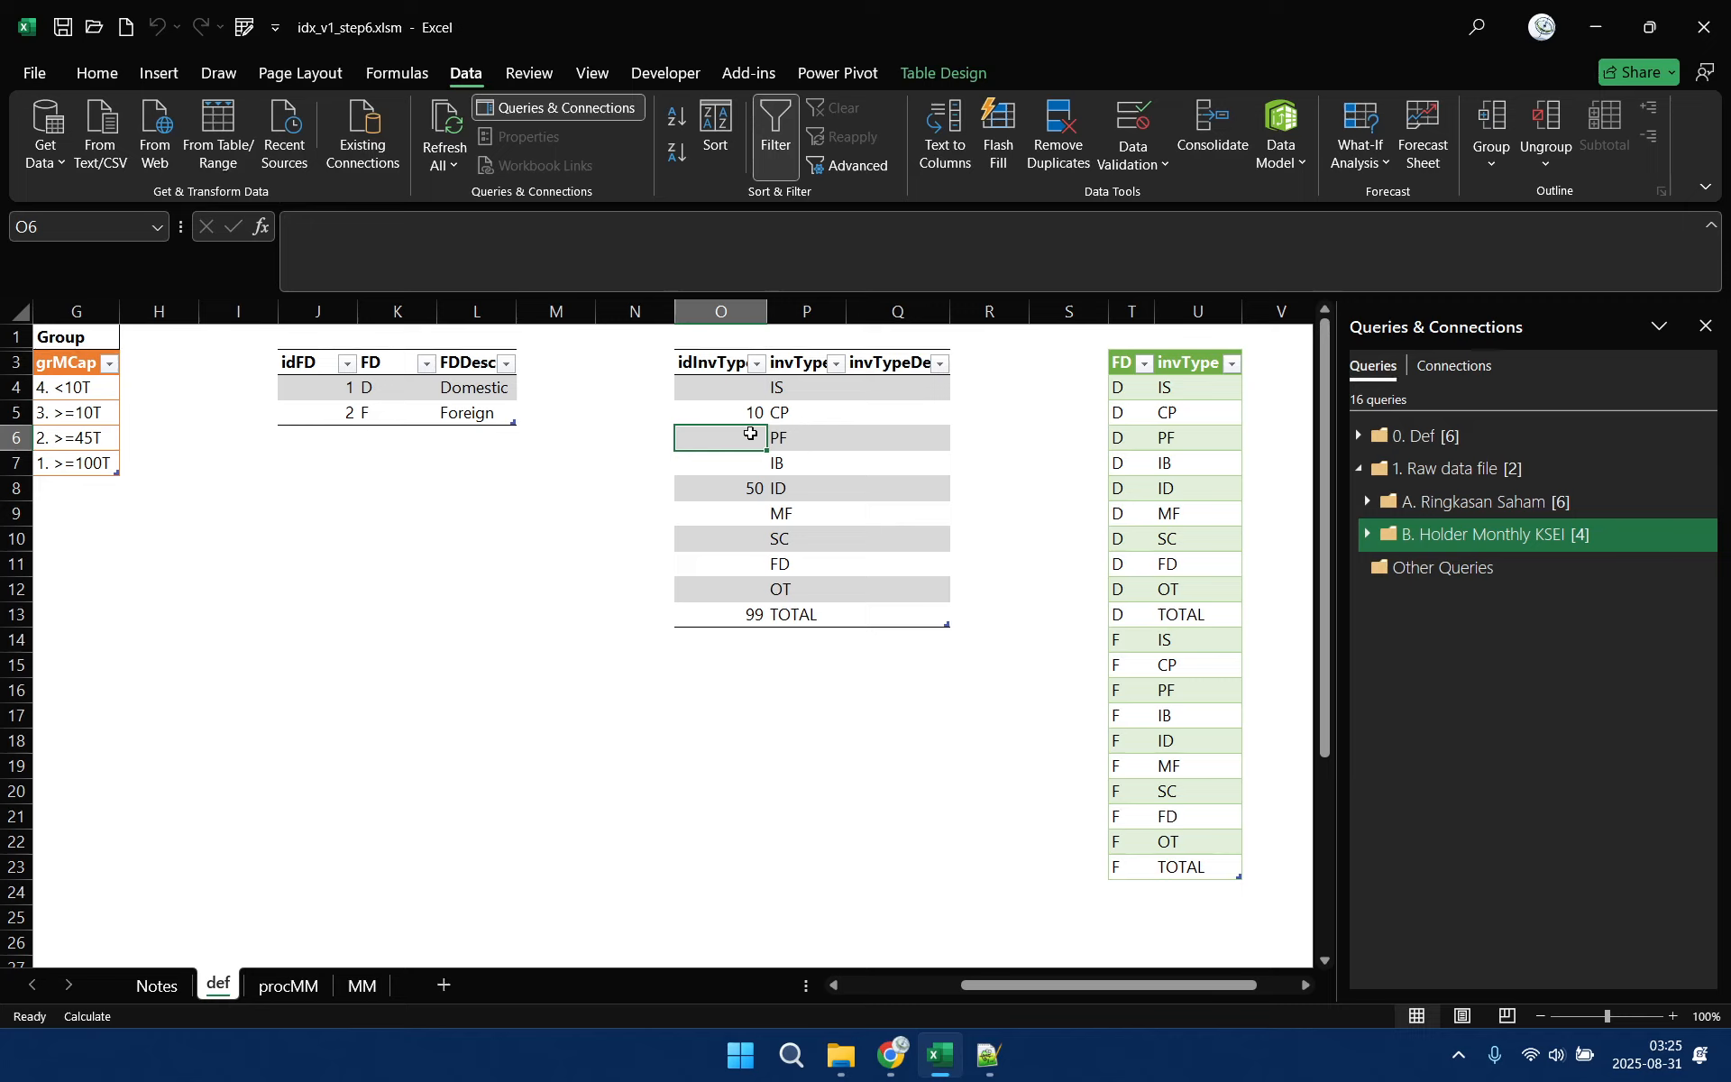
Enter idInvType values 21 for IB, 22 for PF and 23 for MF
left_click(752, 387)
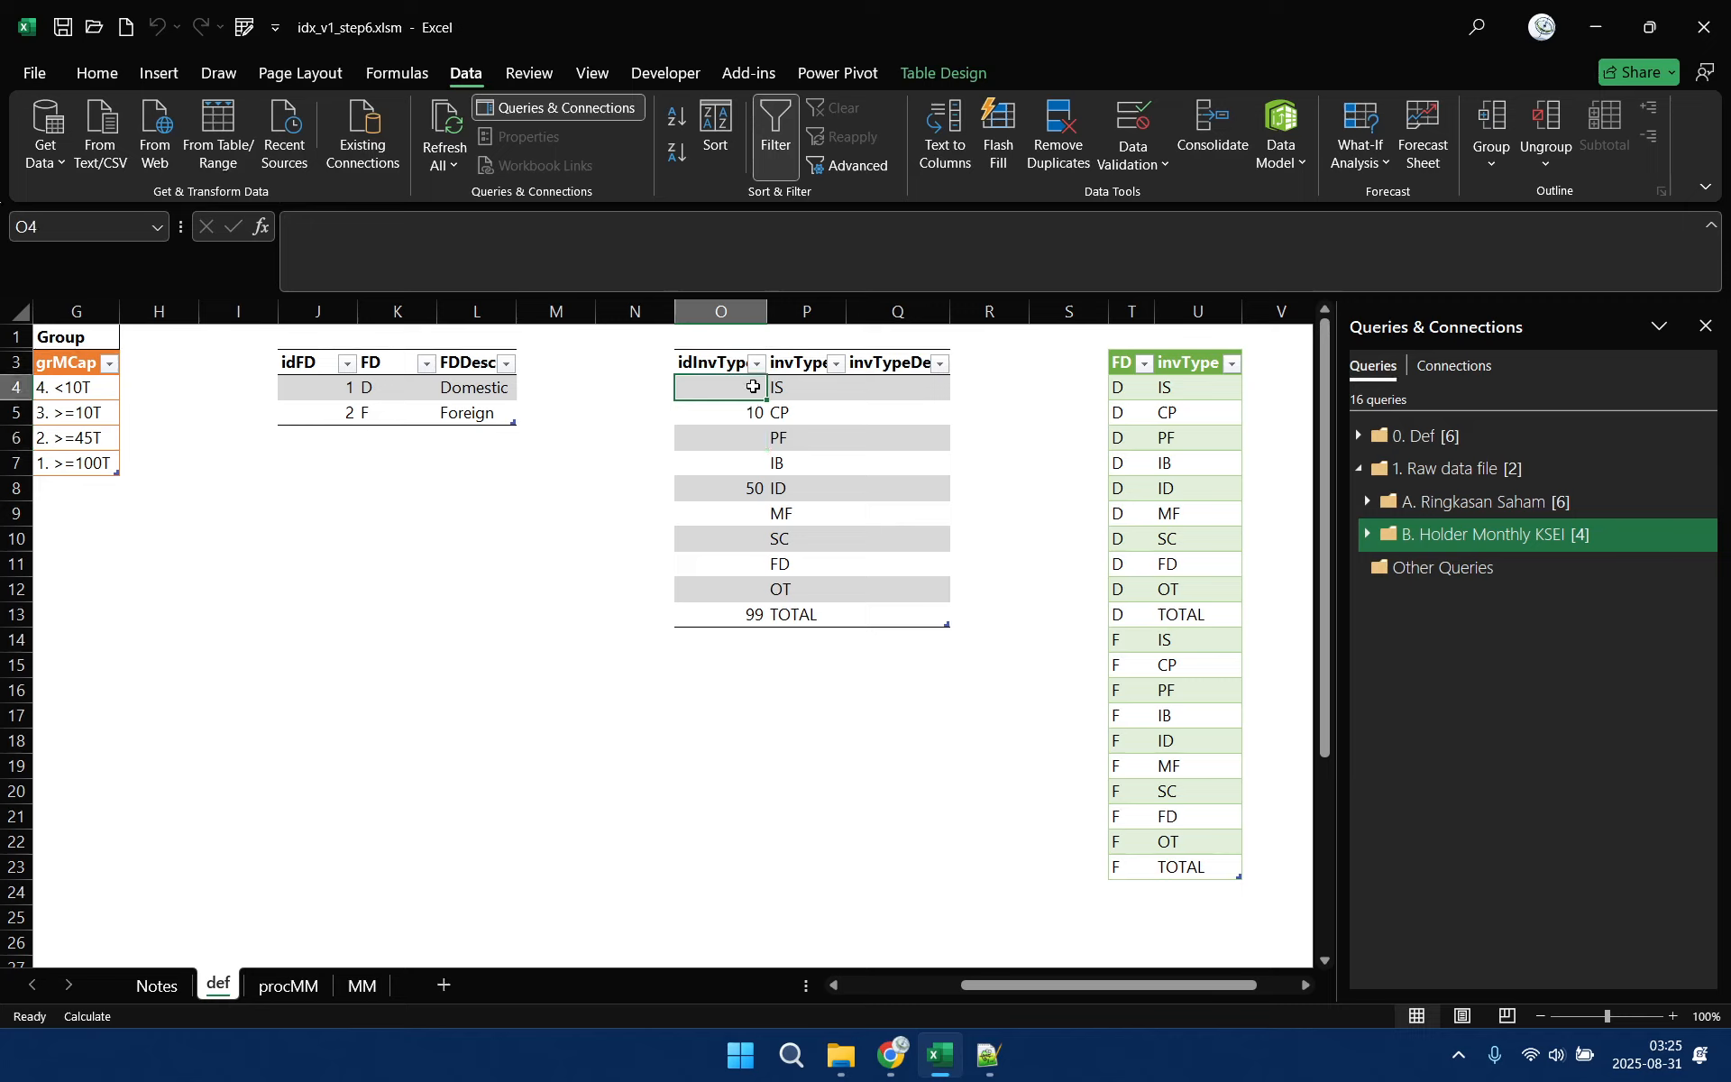
left_click(753, 460)
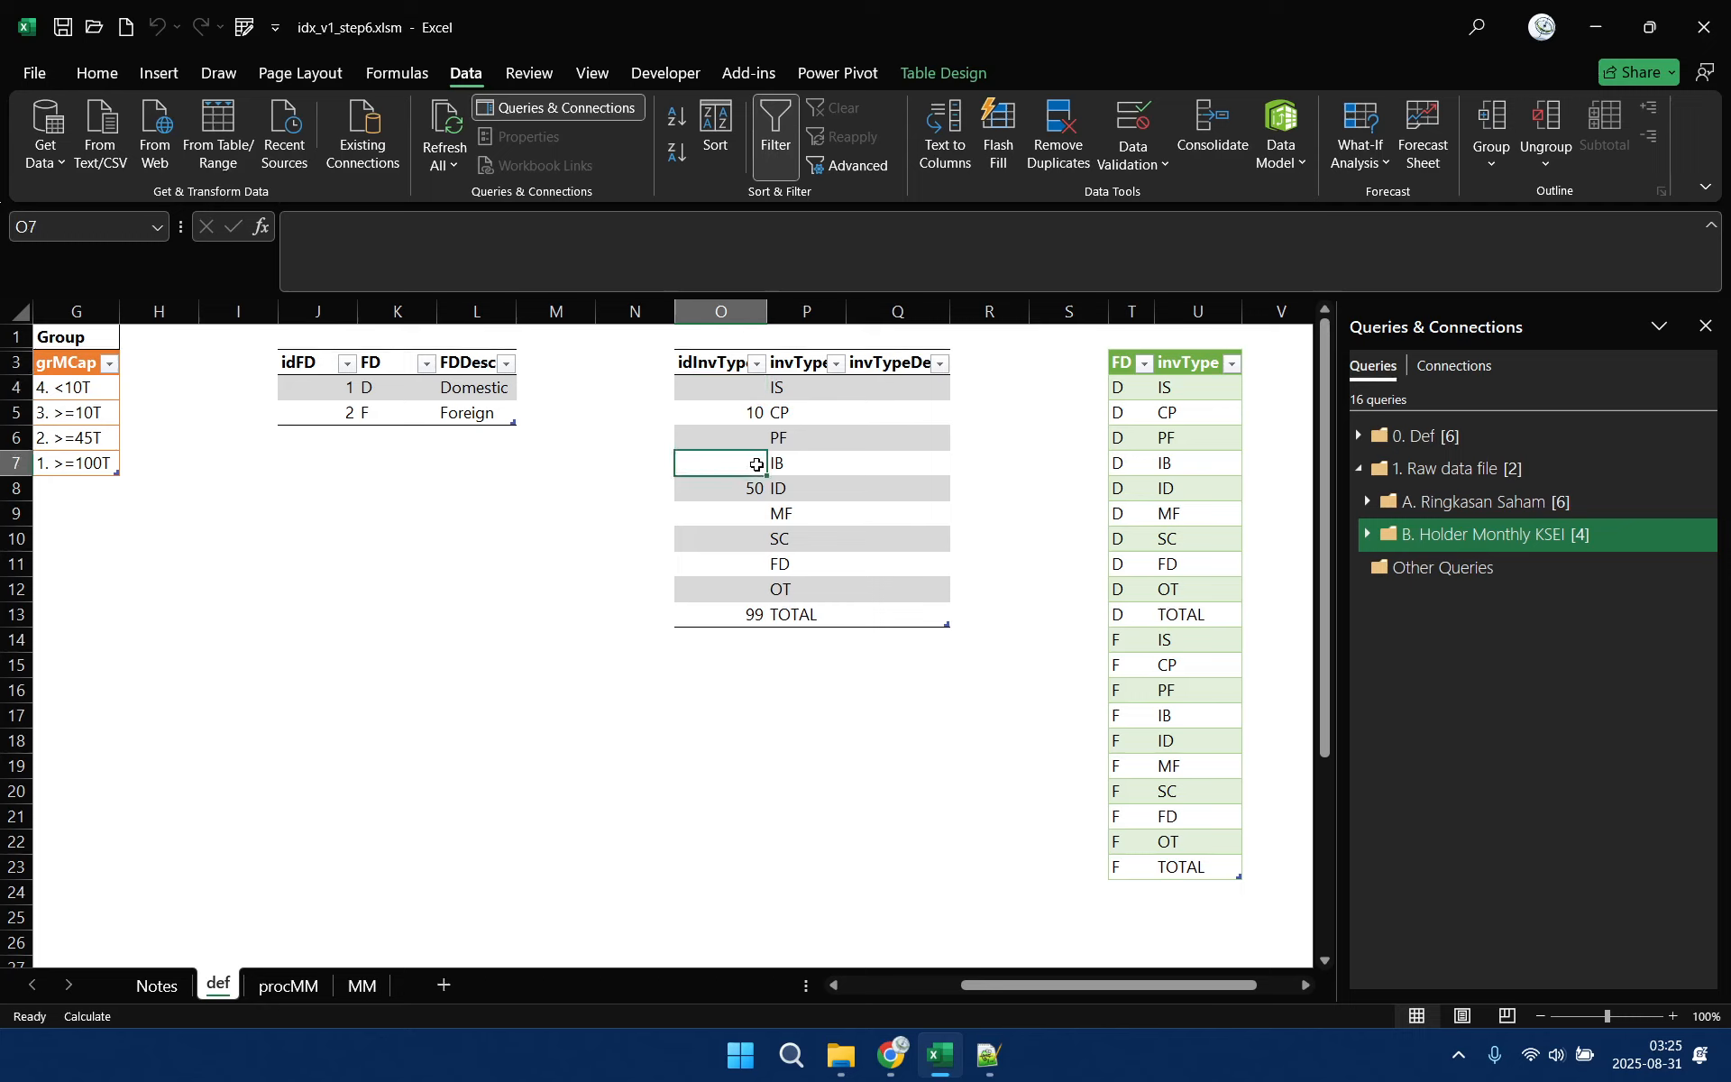
type("21")
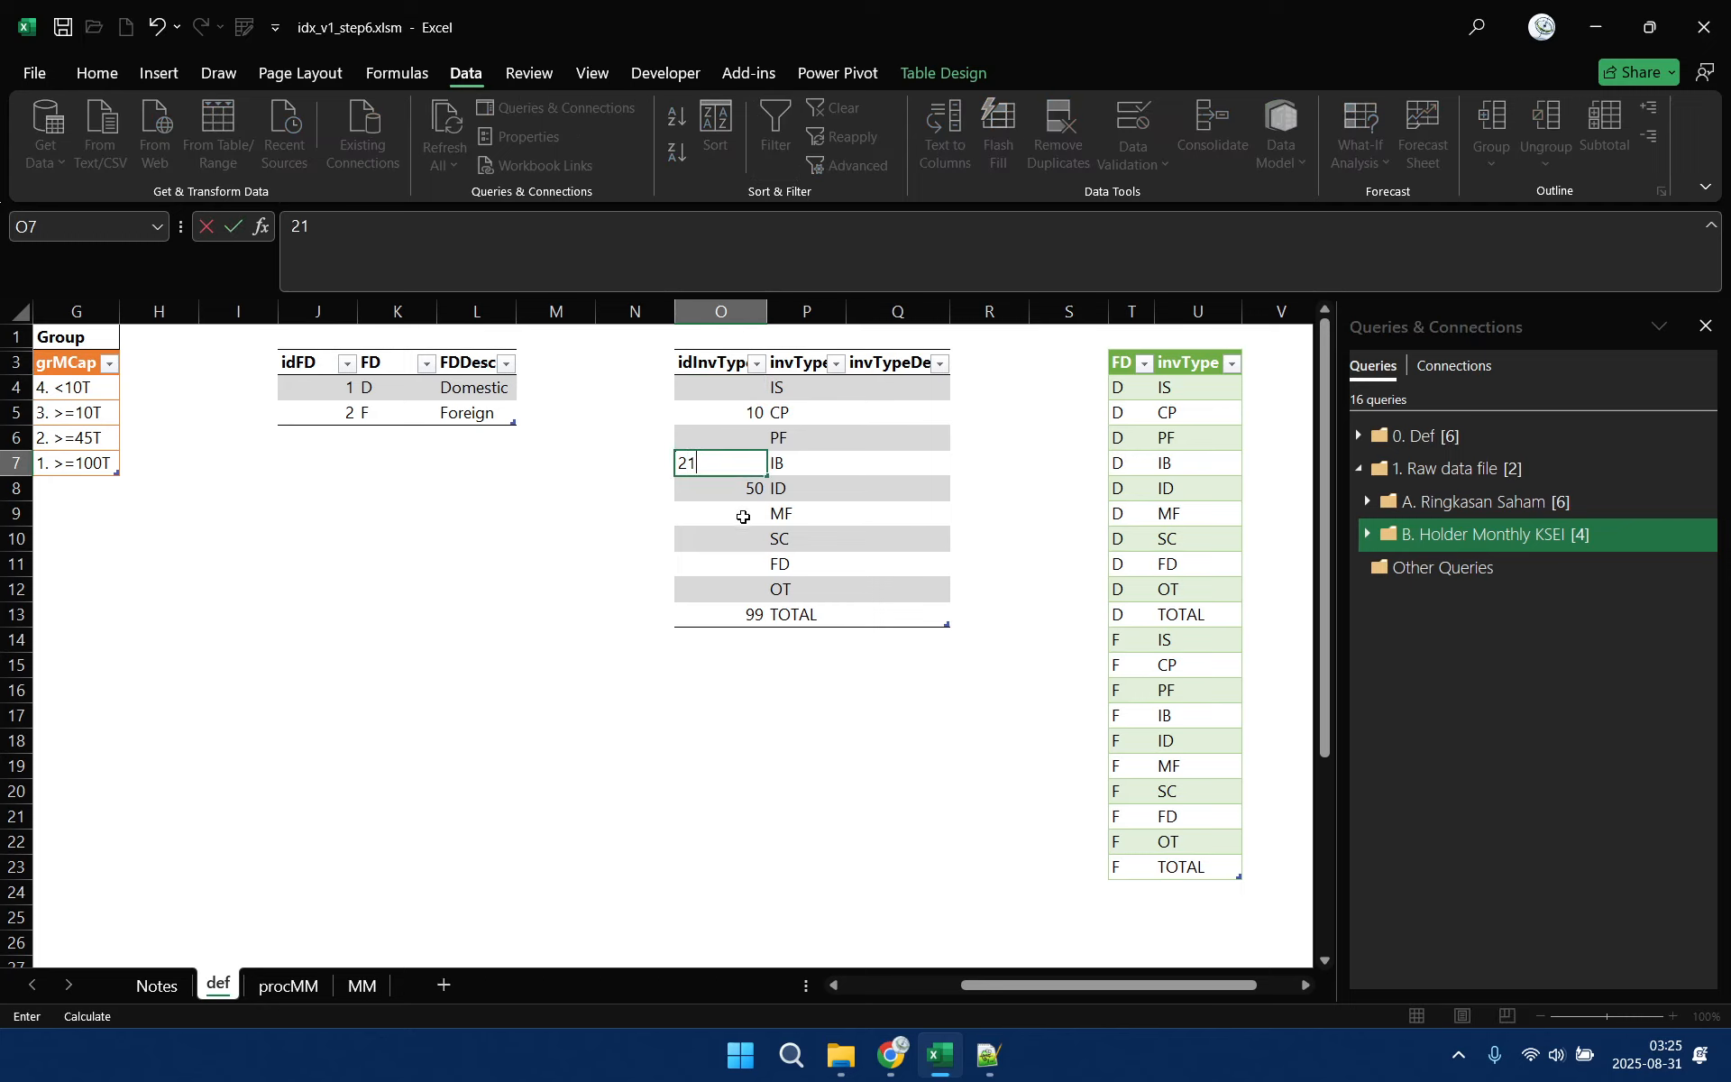
left_click(754, 440)
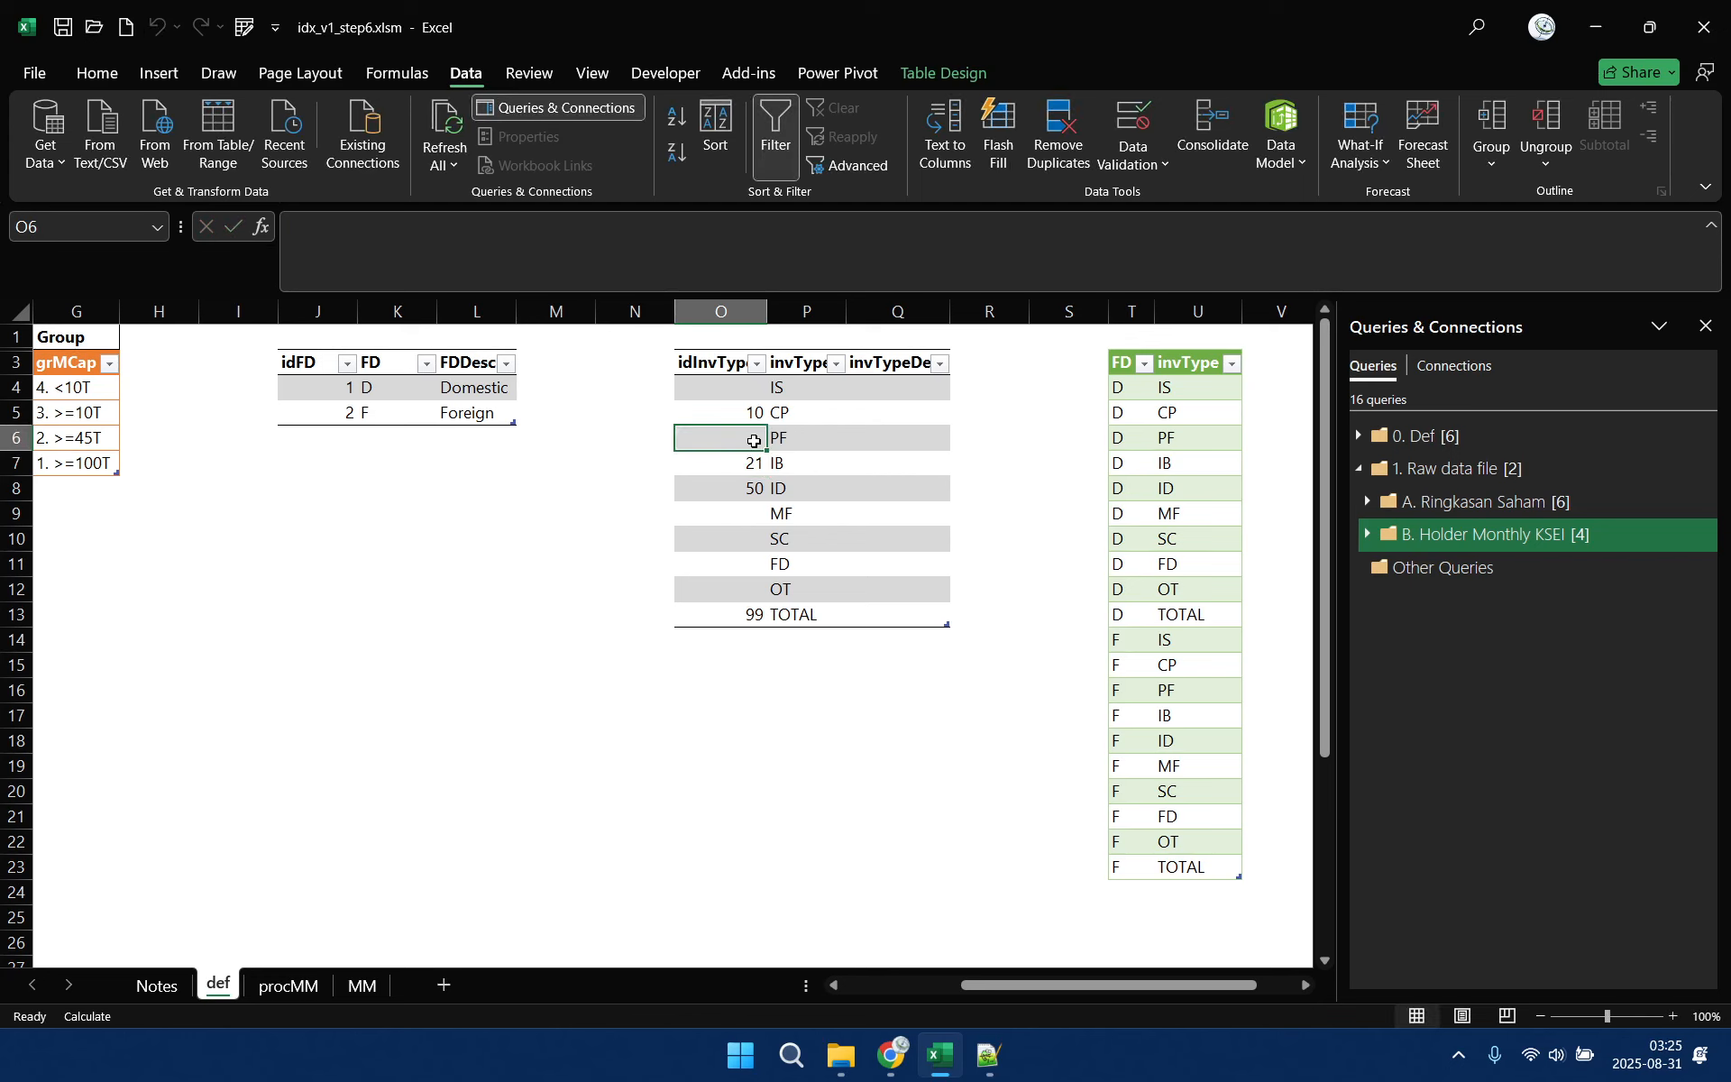
type("22")
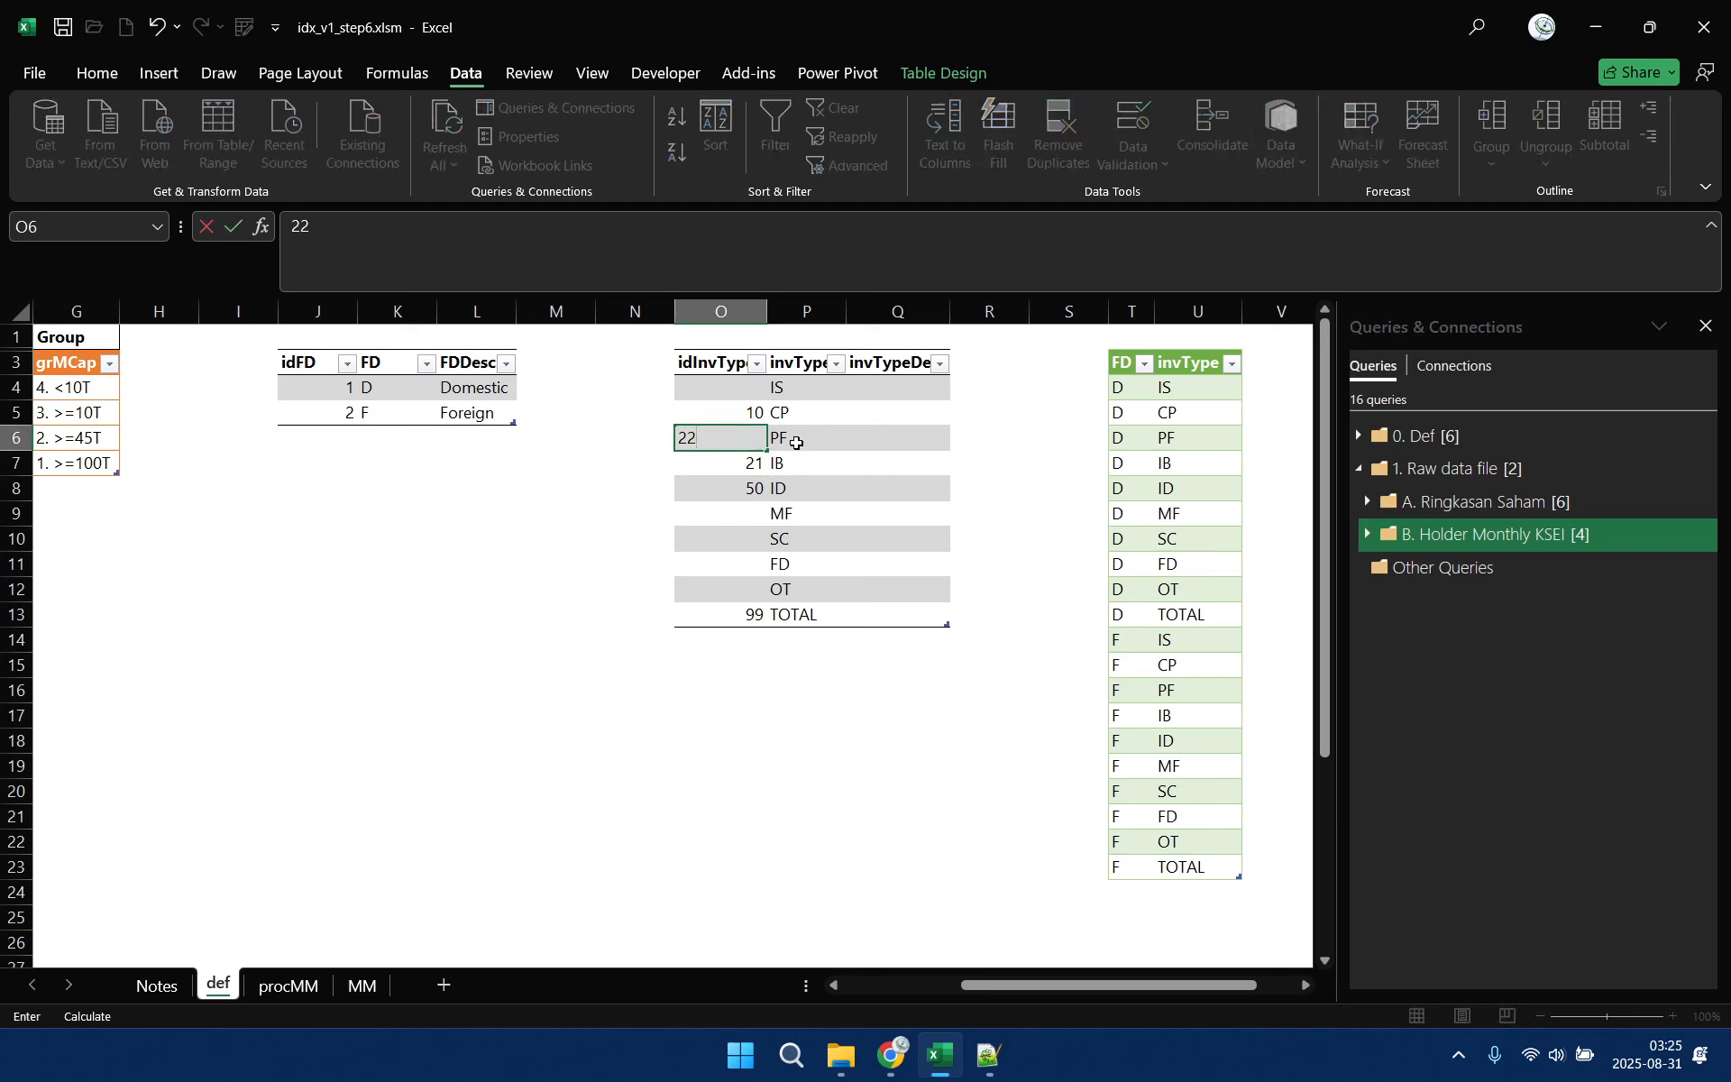
left_click(746, 515)
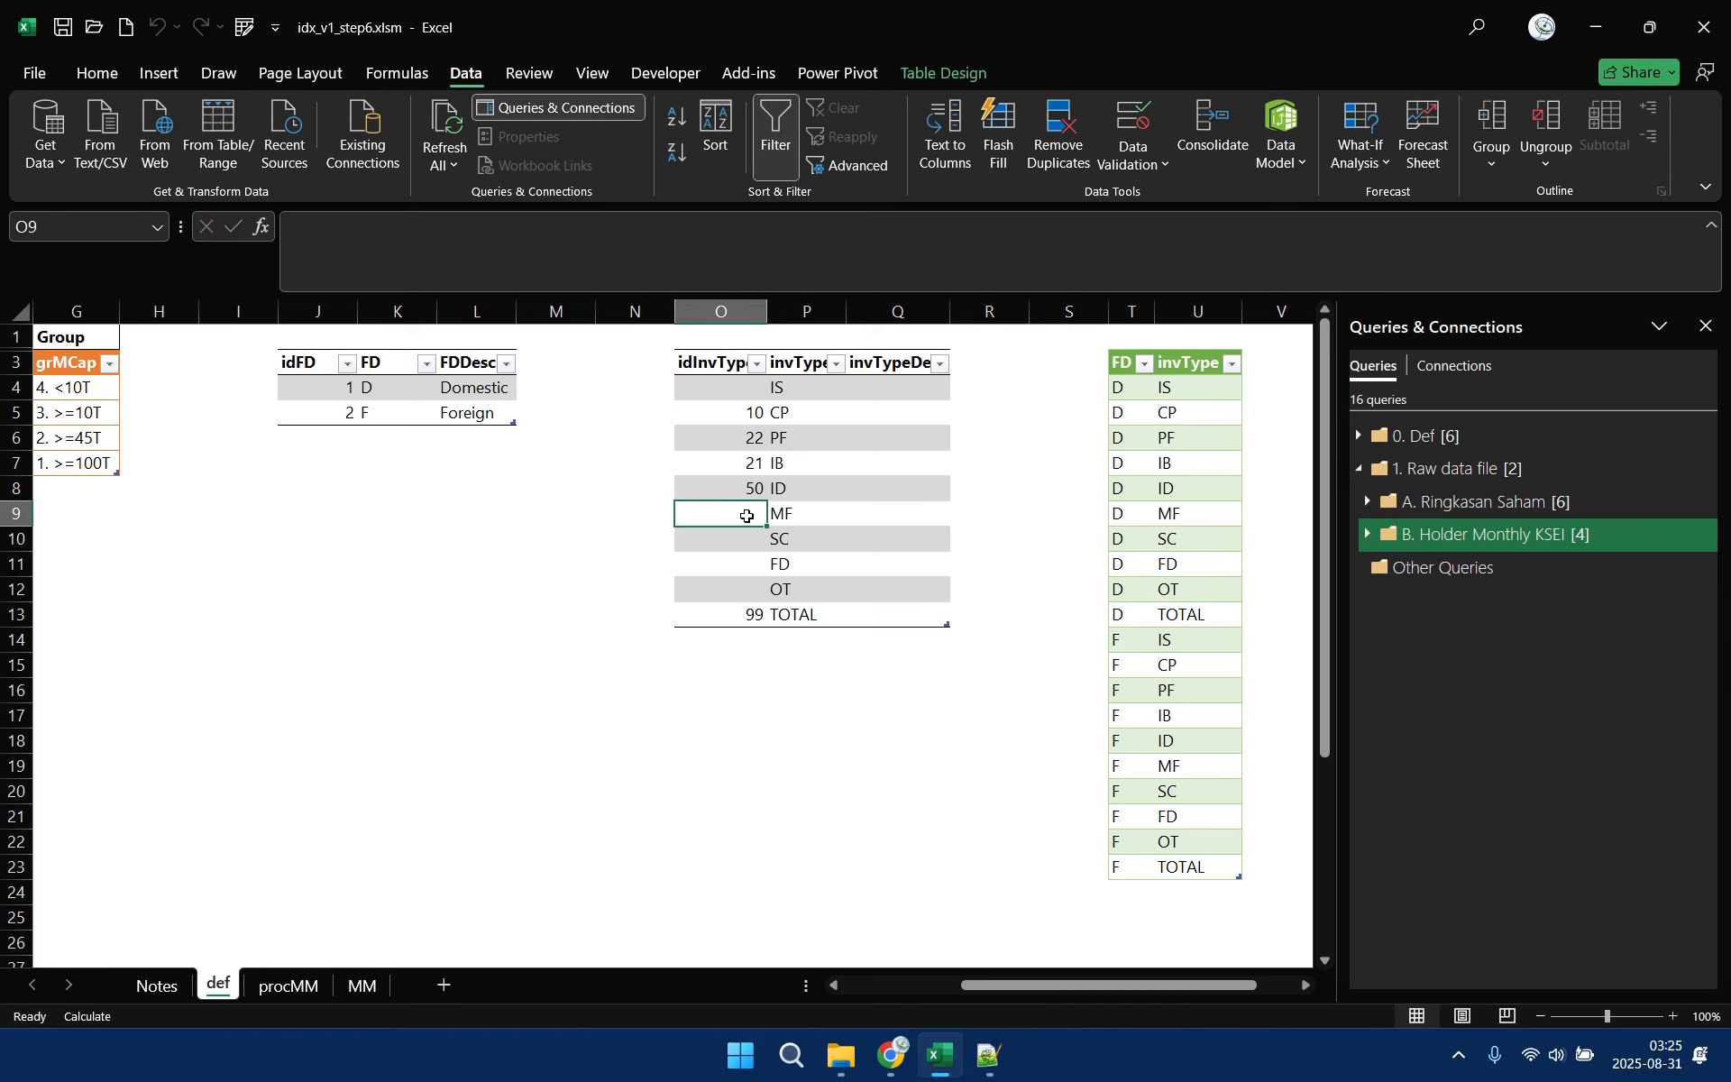
type("23")
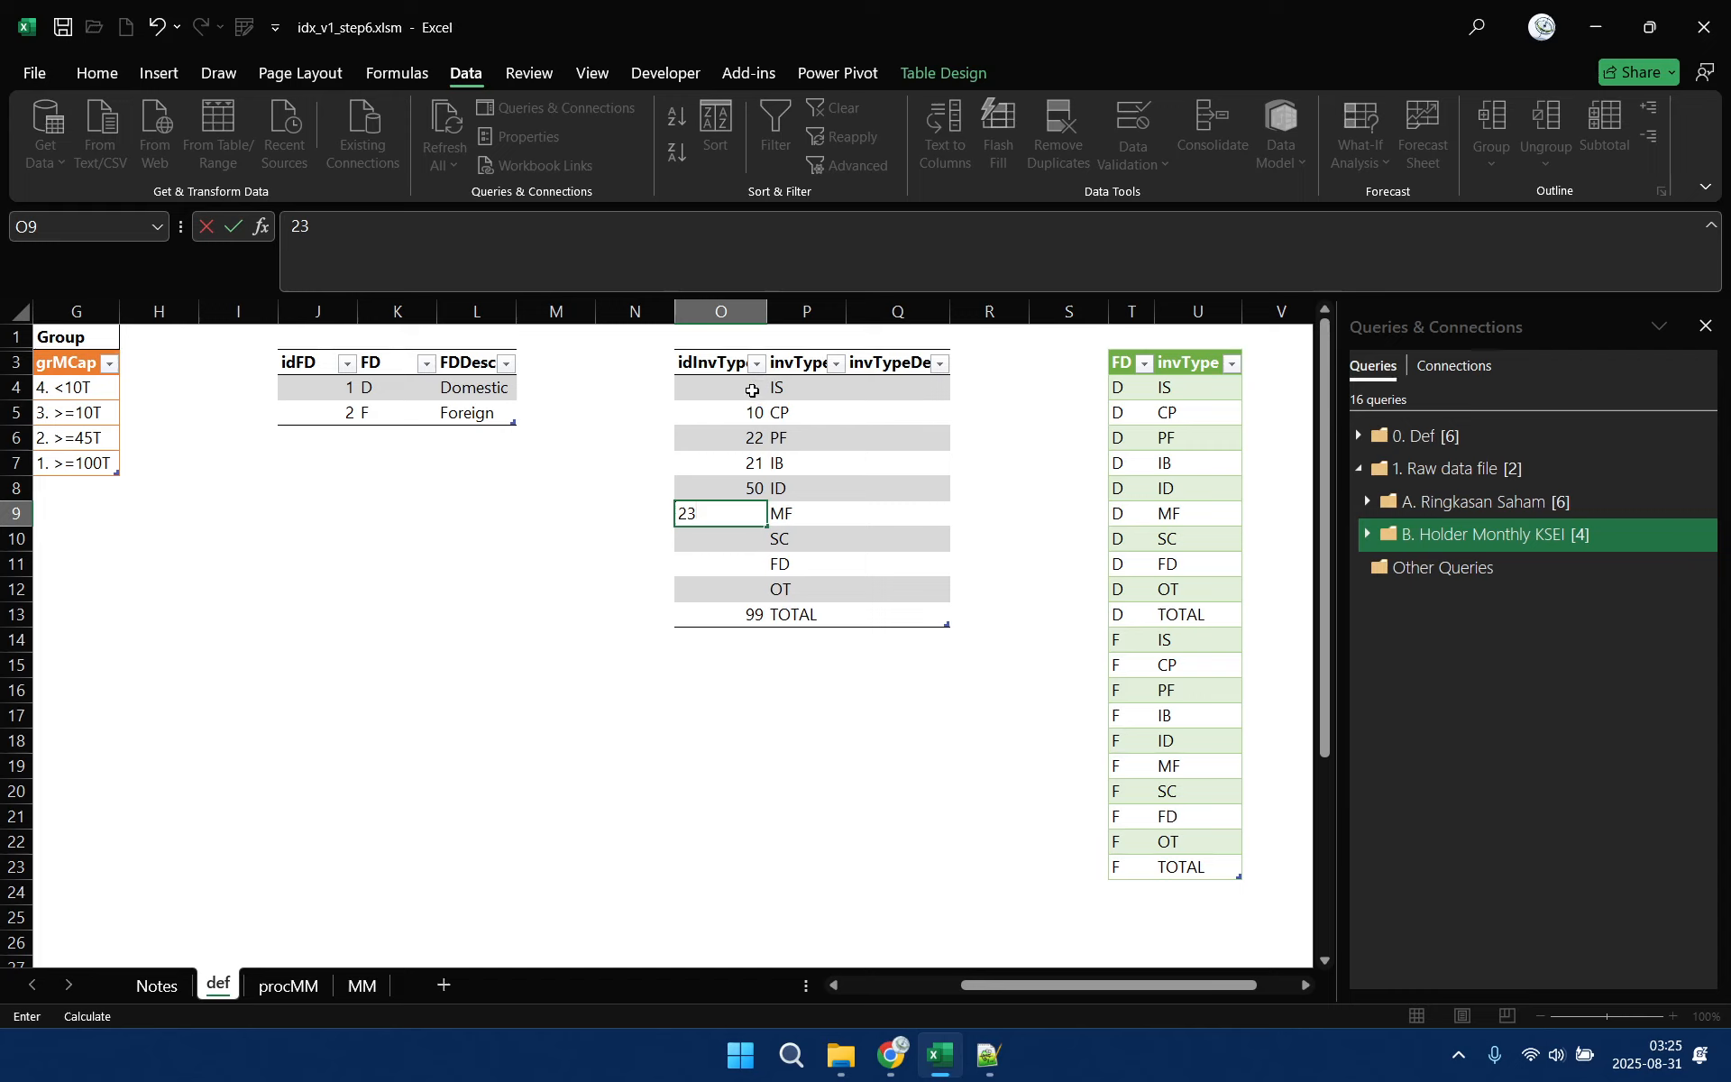
Enter idInvType value 29 for the OT row
left_click(752, 391)
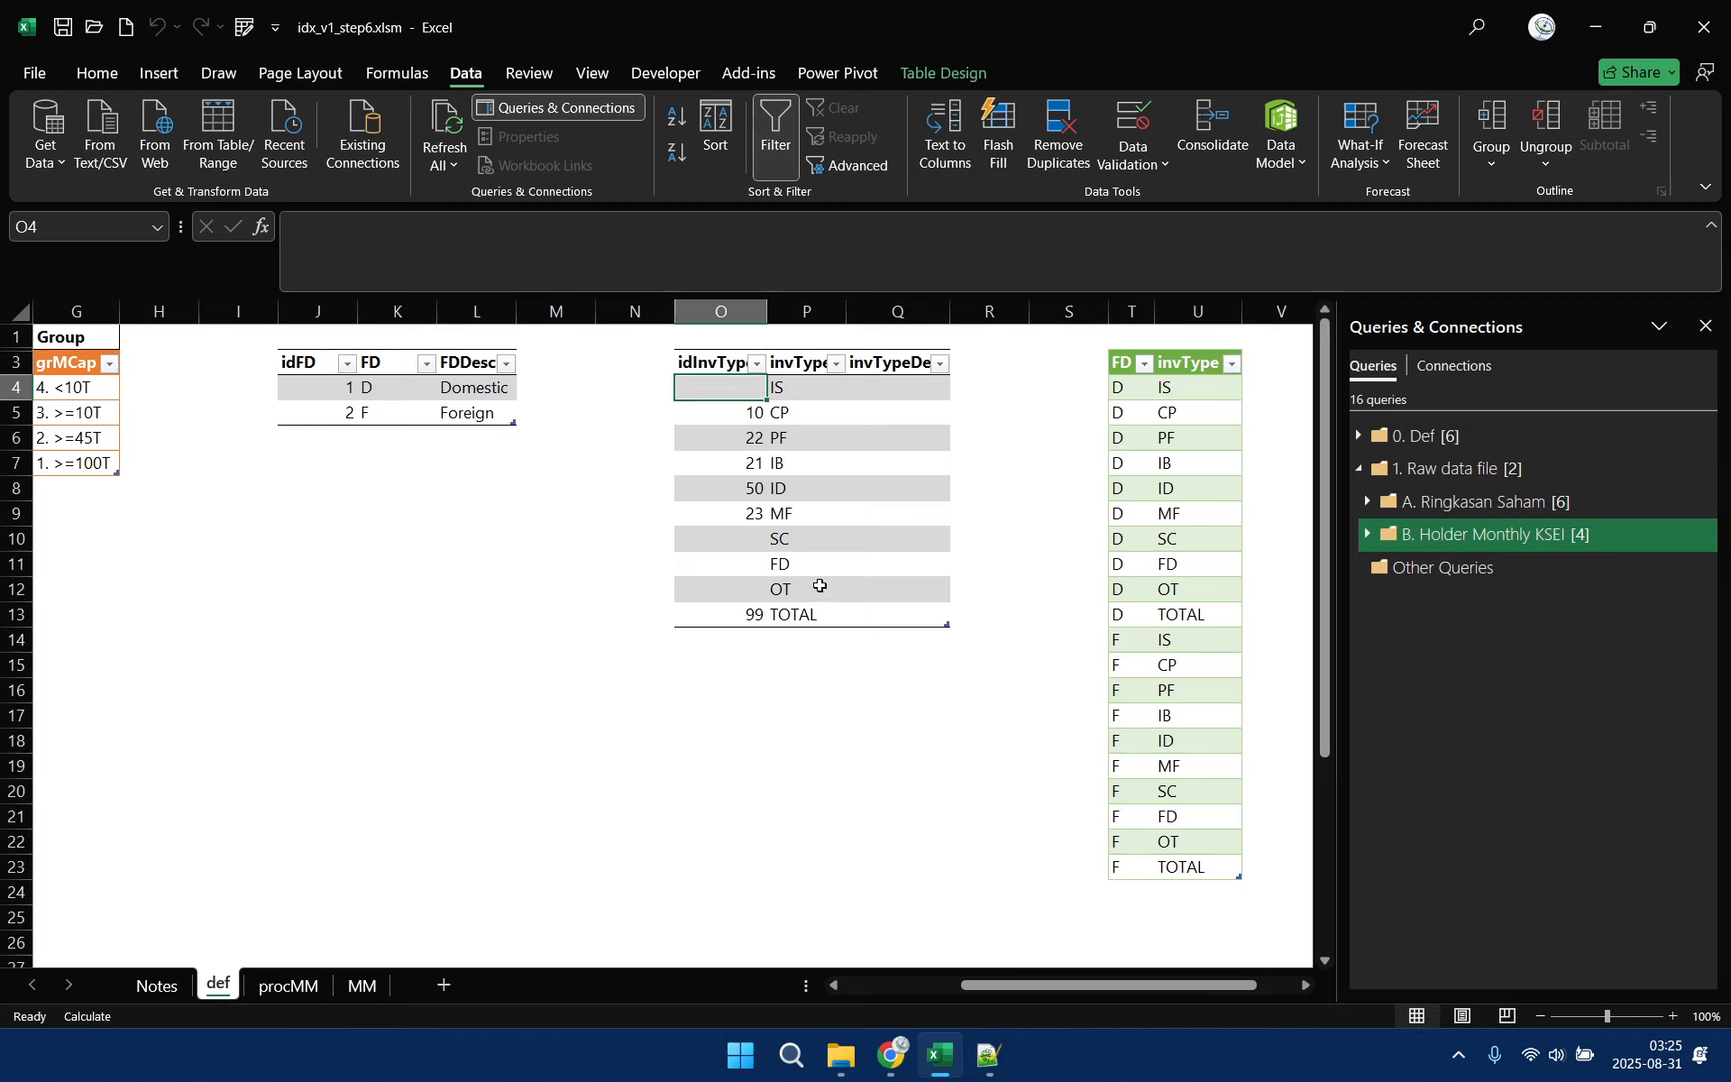
left_click(750, 589)
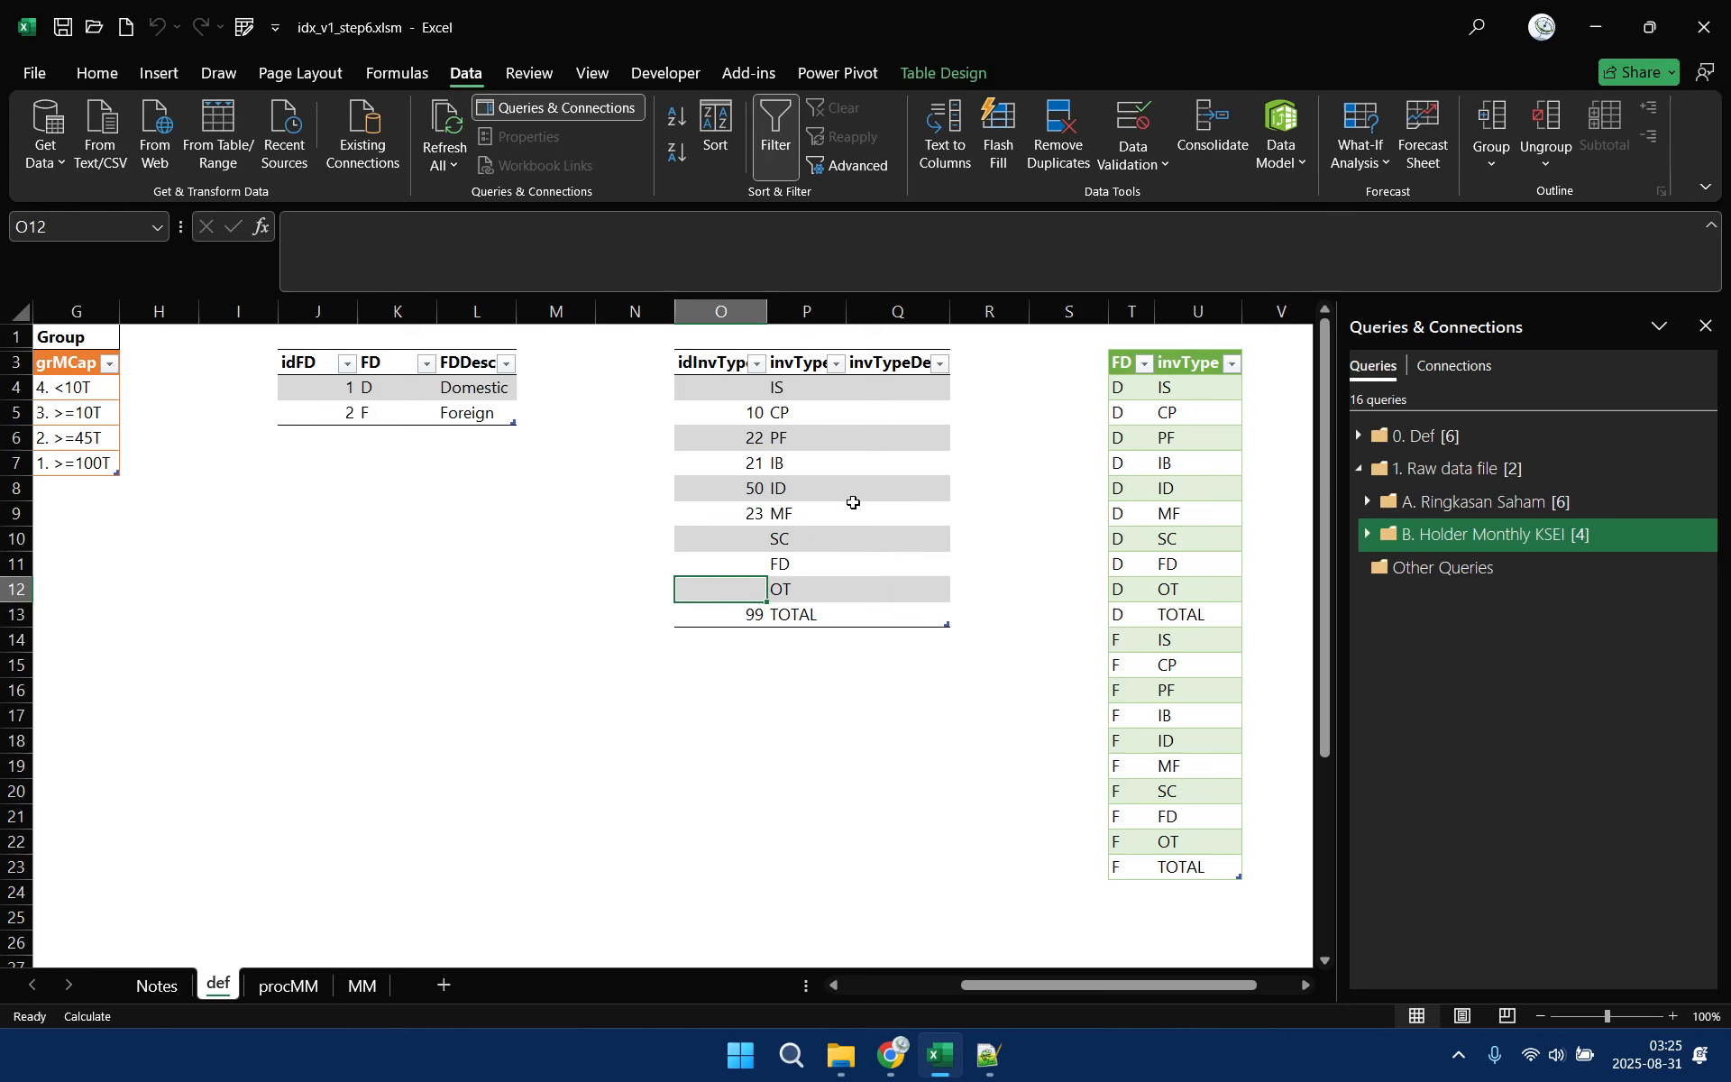
type("29")
left_click(734, 561)
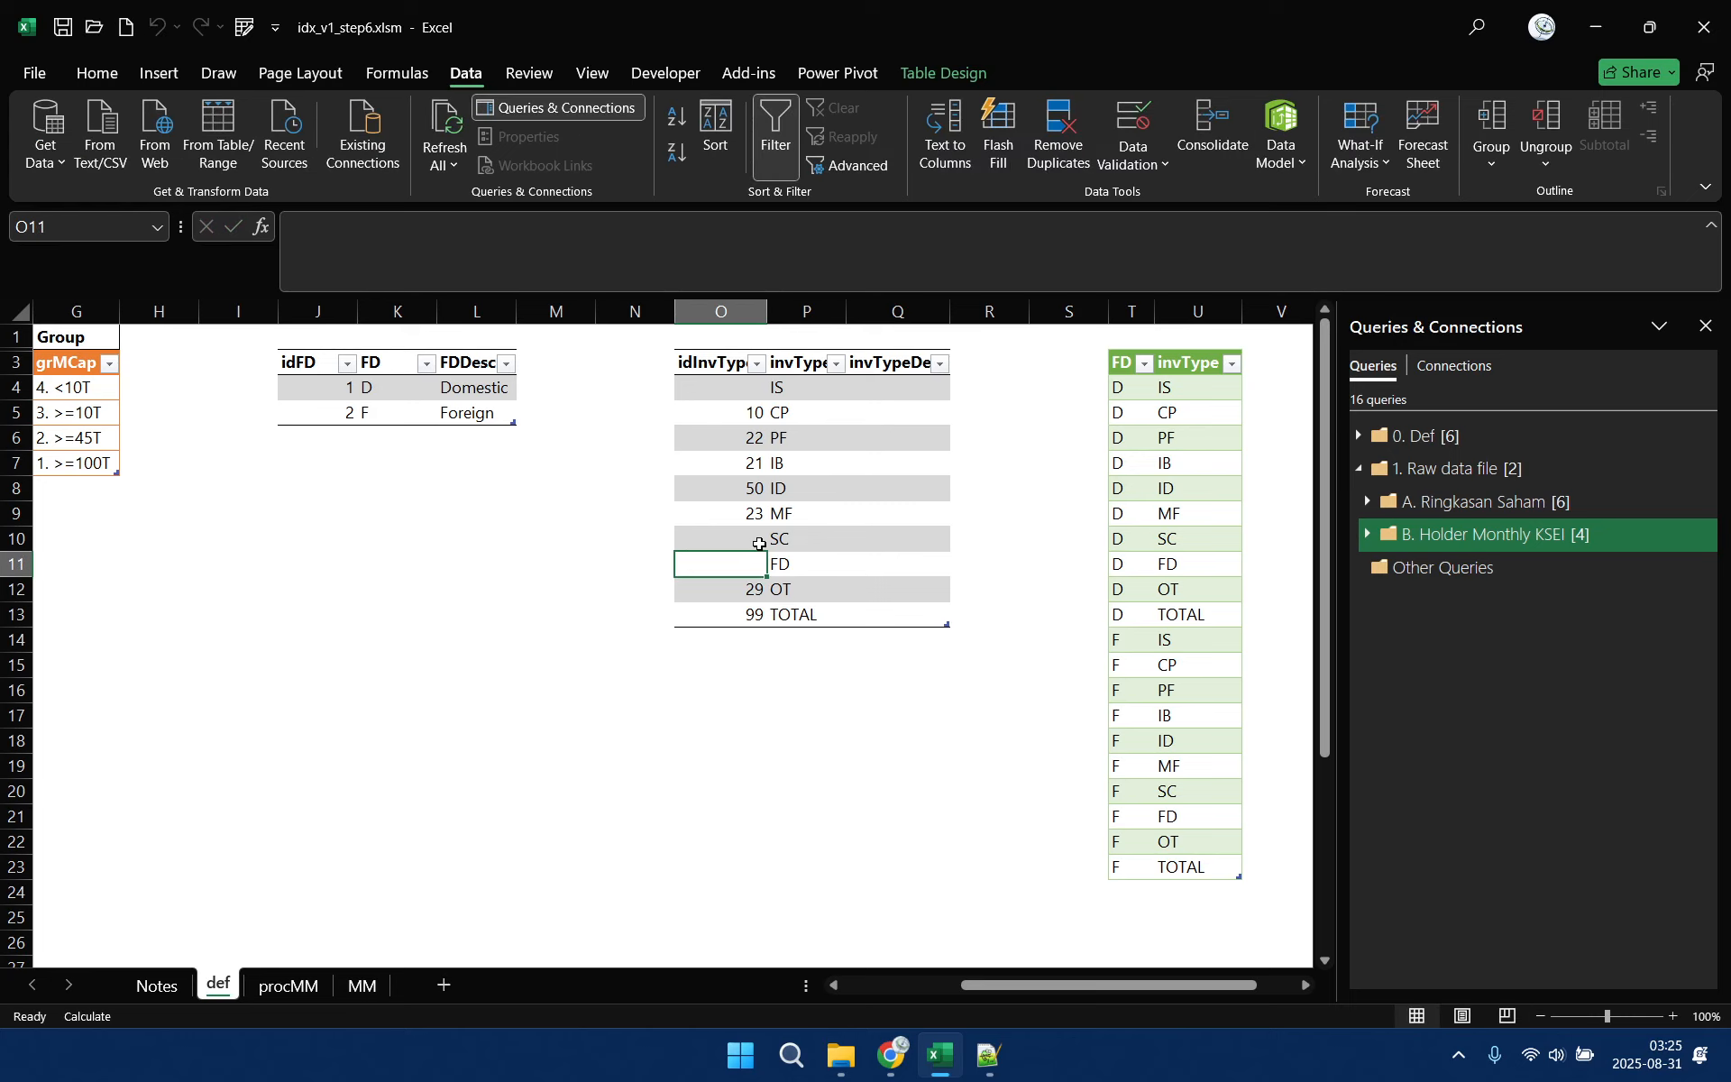
Enter idInvType values 31 for SC, 32 for IS and 33 for FD
left_click(749, 387)
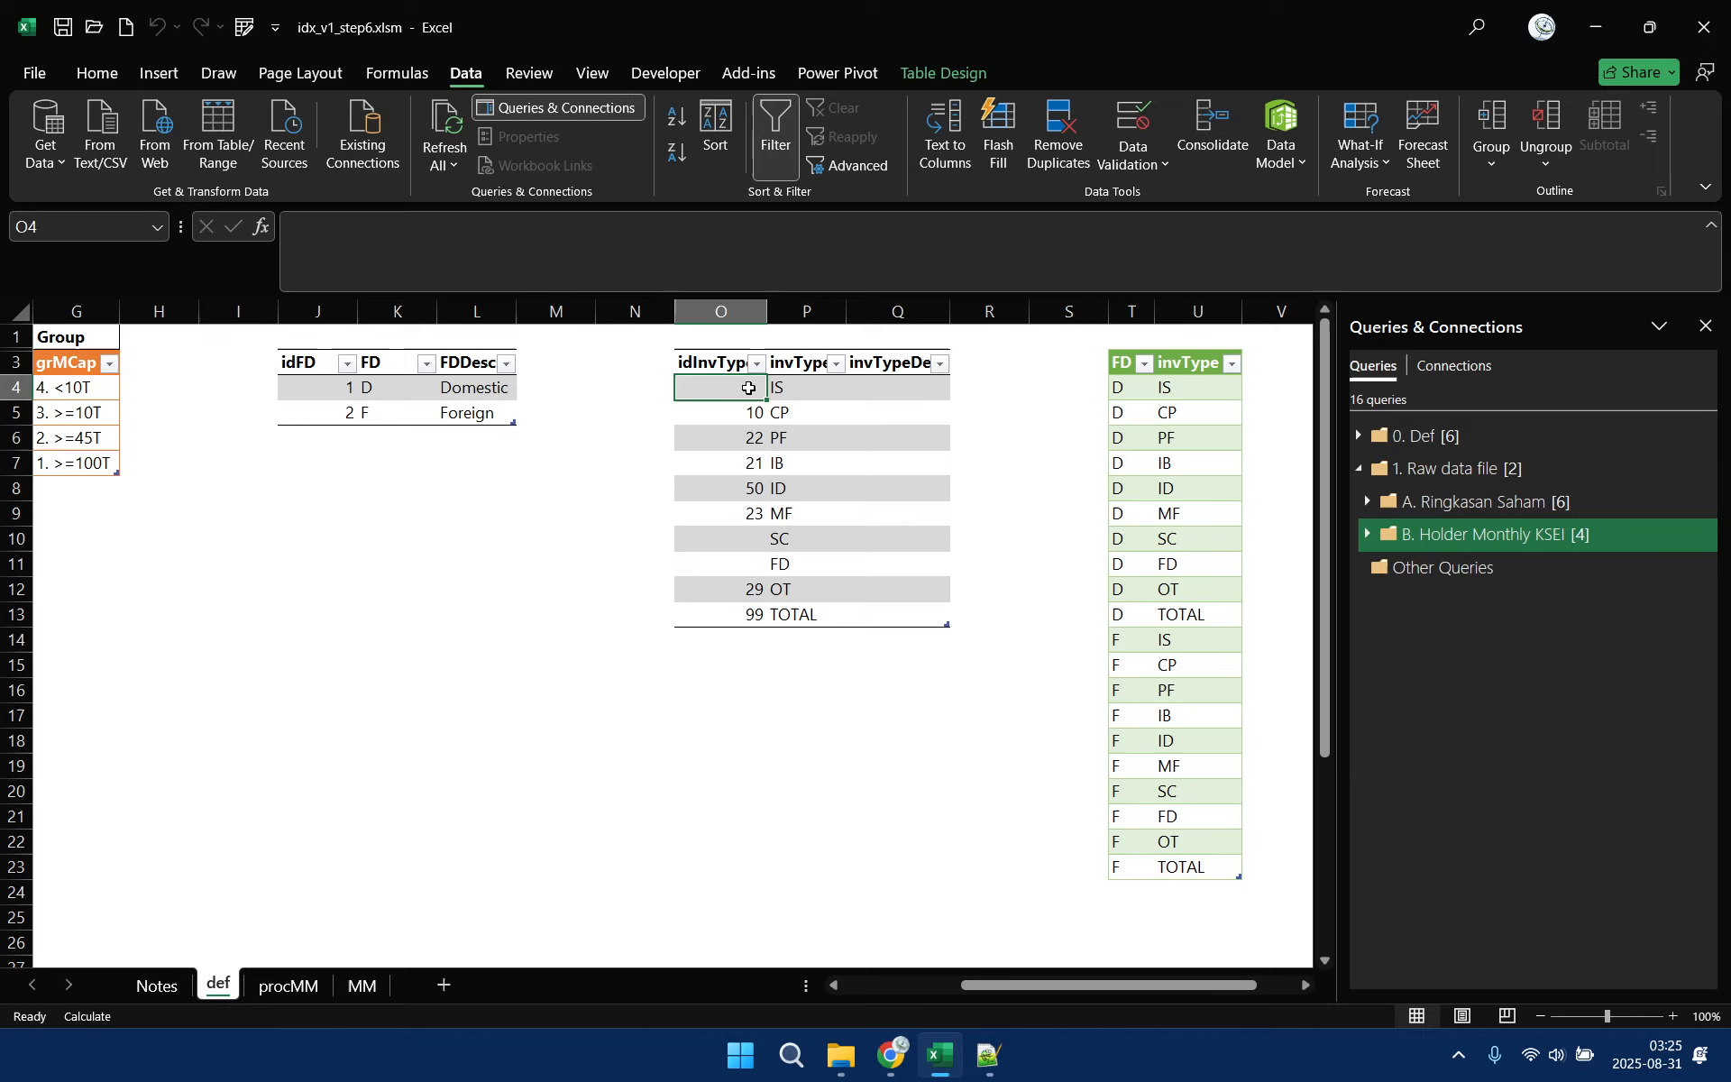
left_click(756, 540)
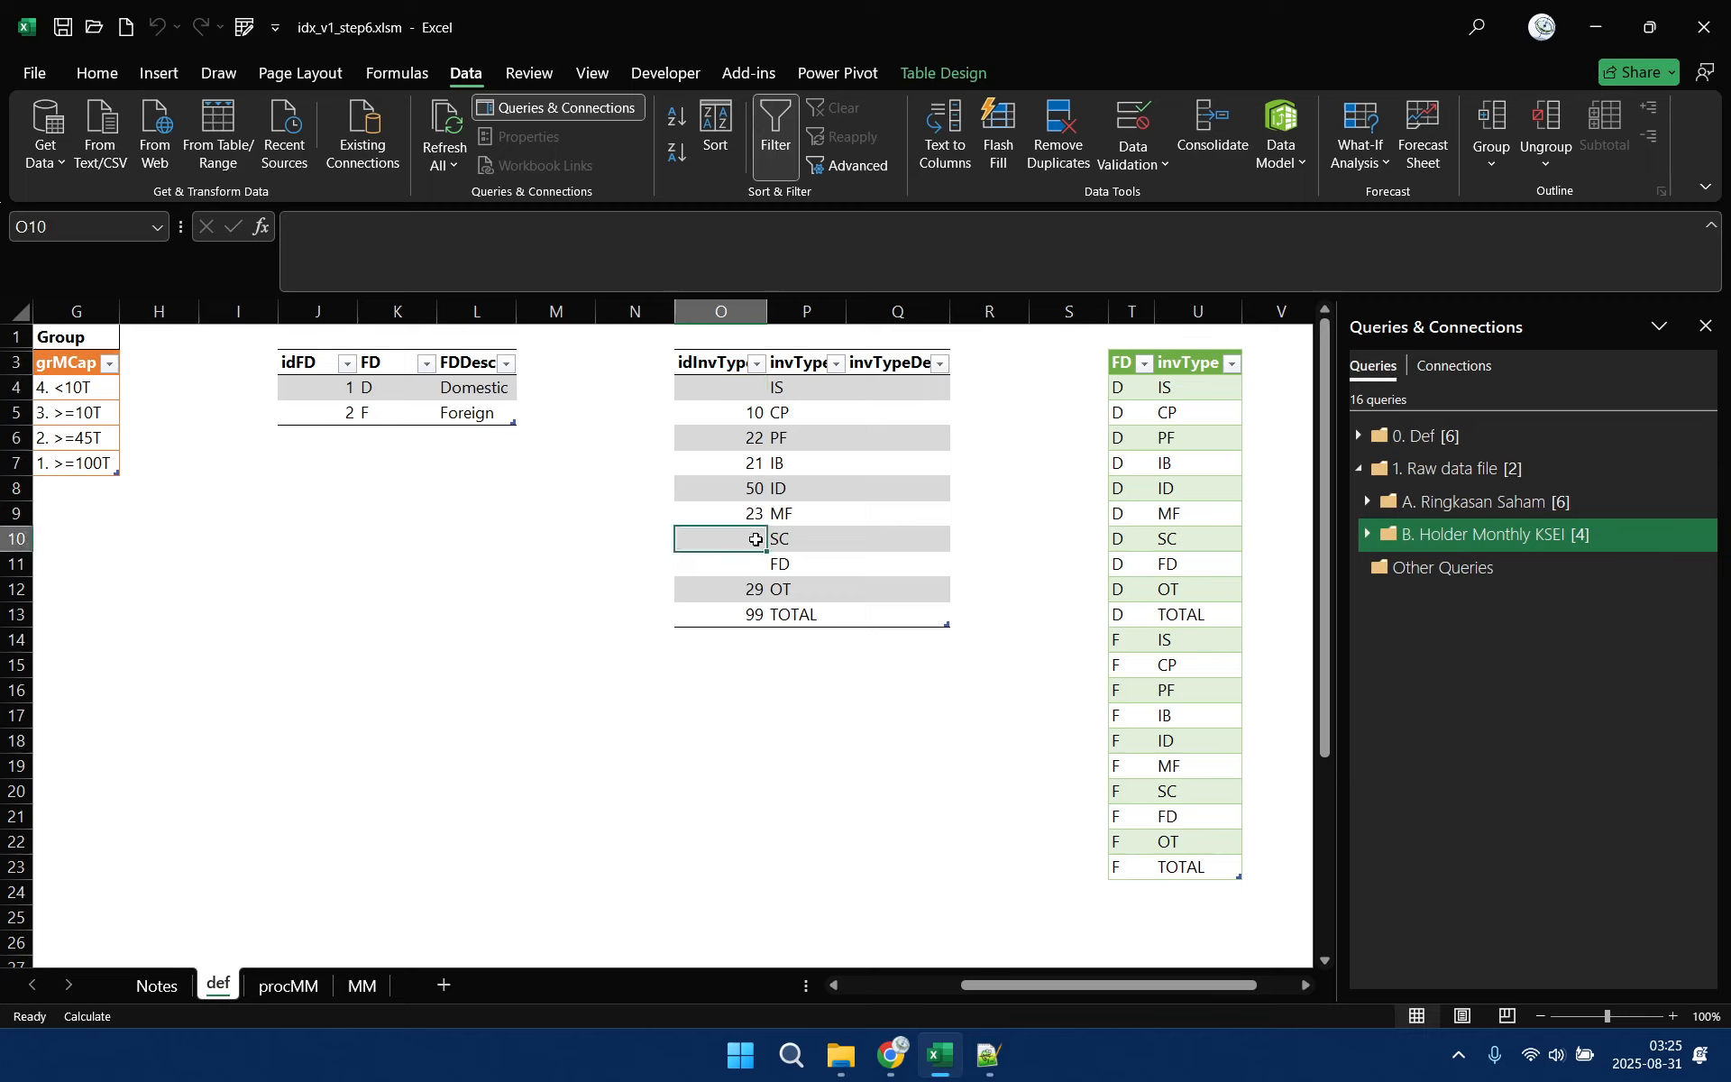
type("31")
left_click(735, 390)
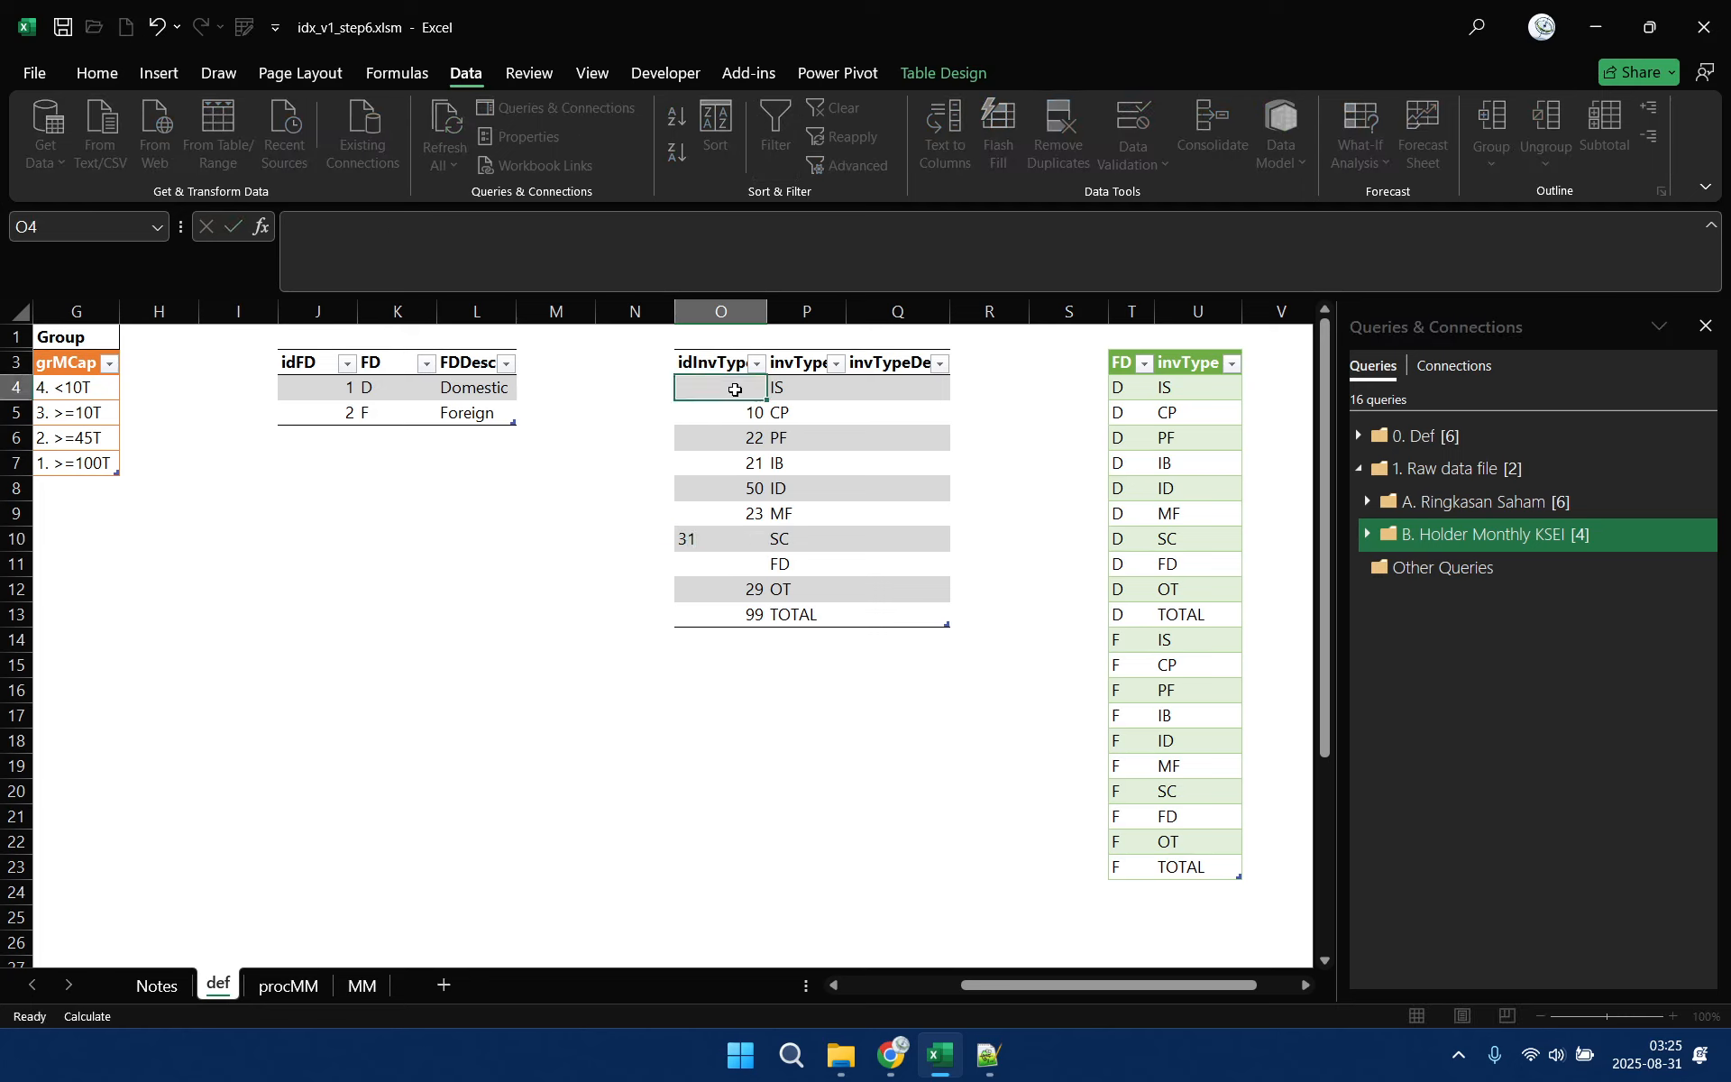
type("32")
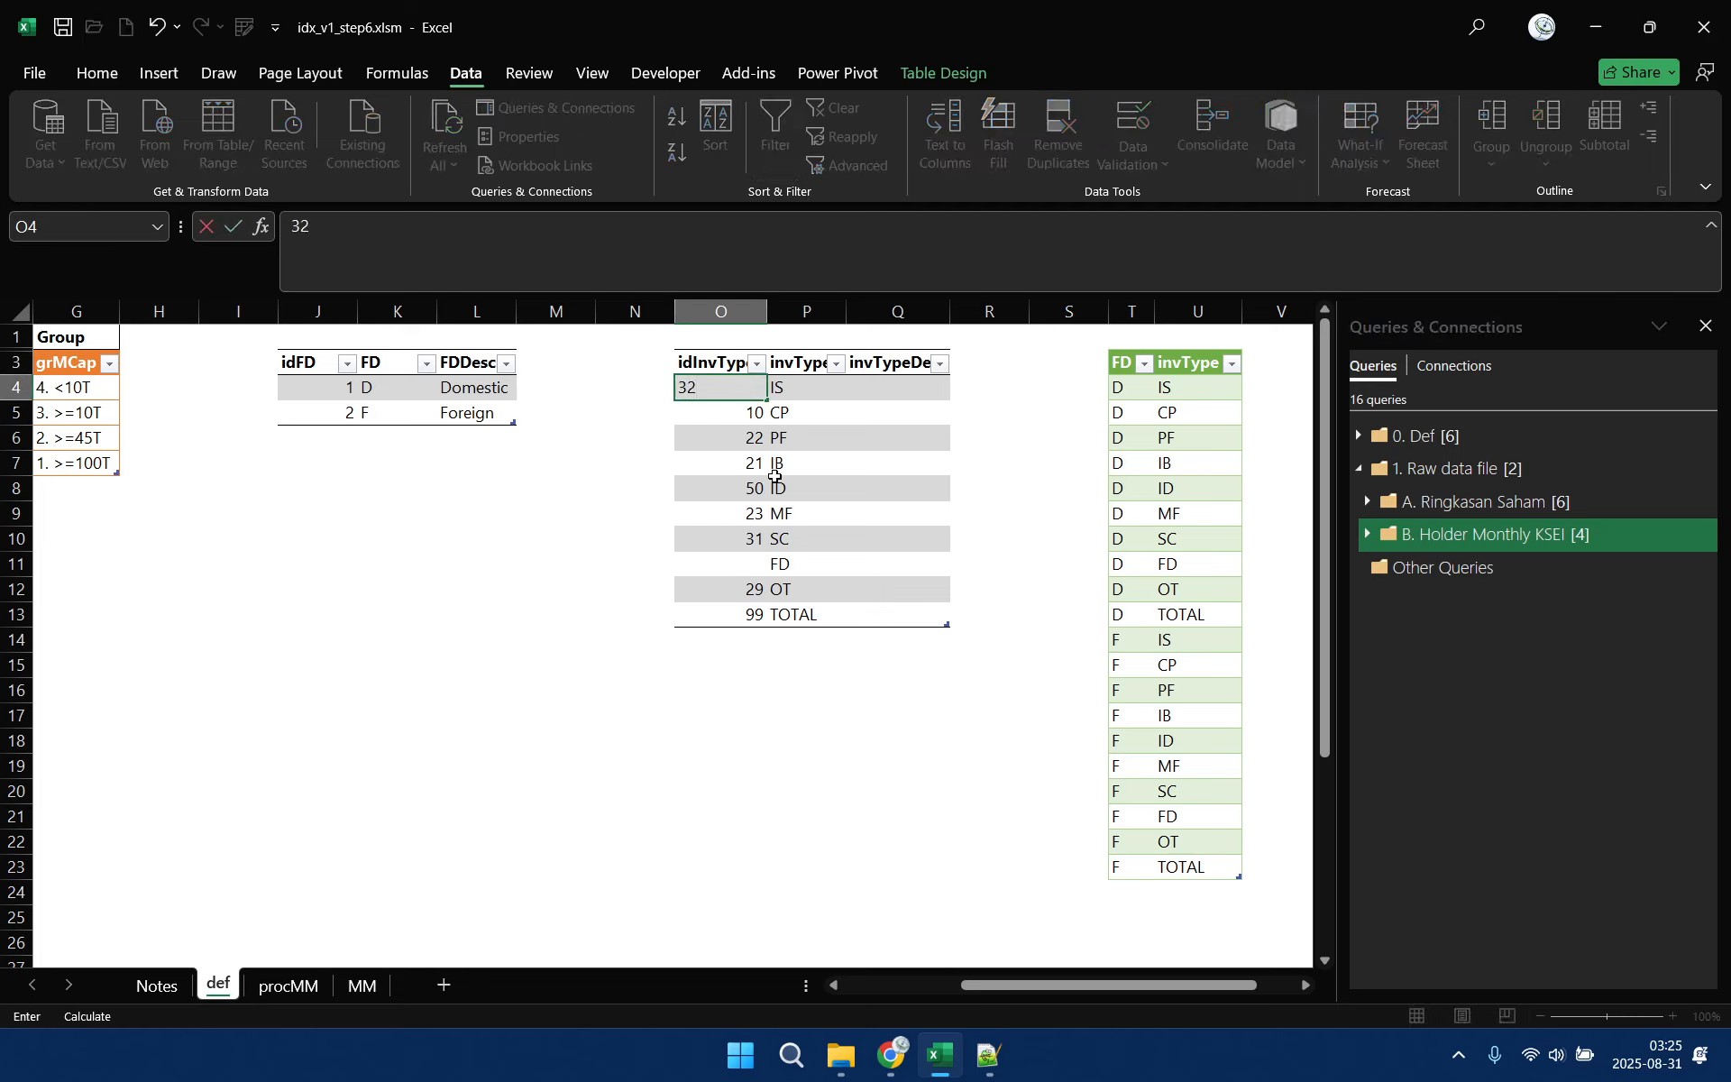
left_click(749, 566)
type("33")
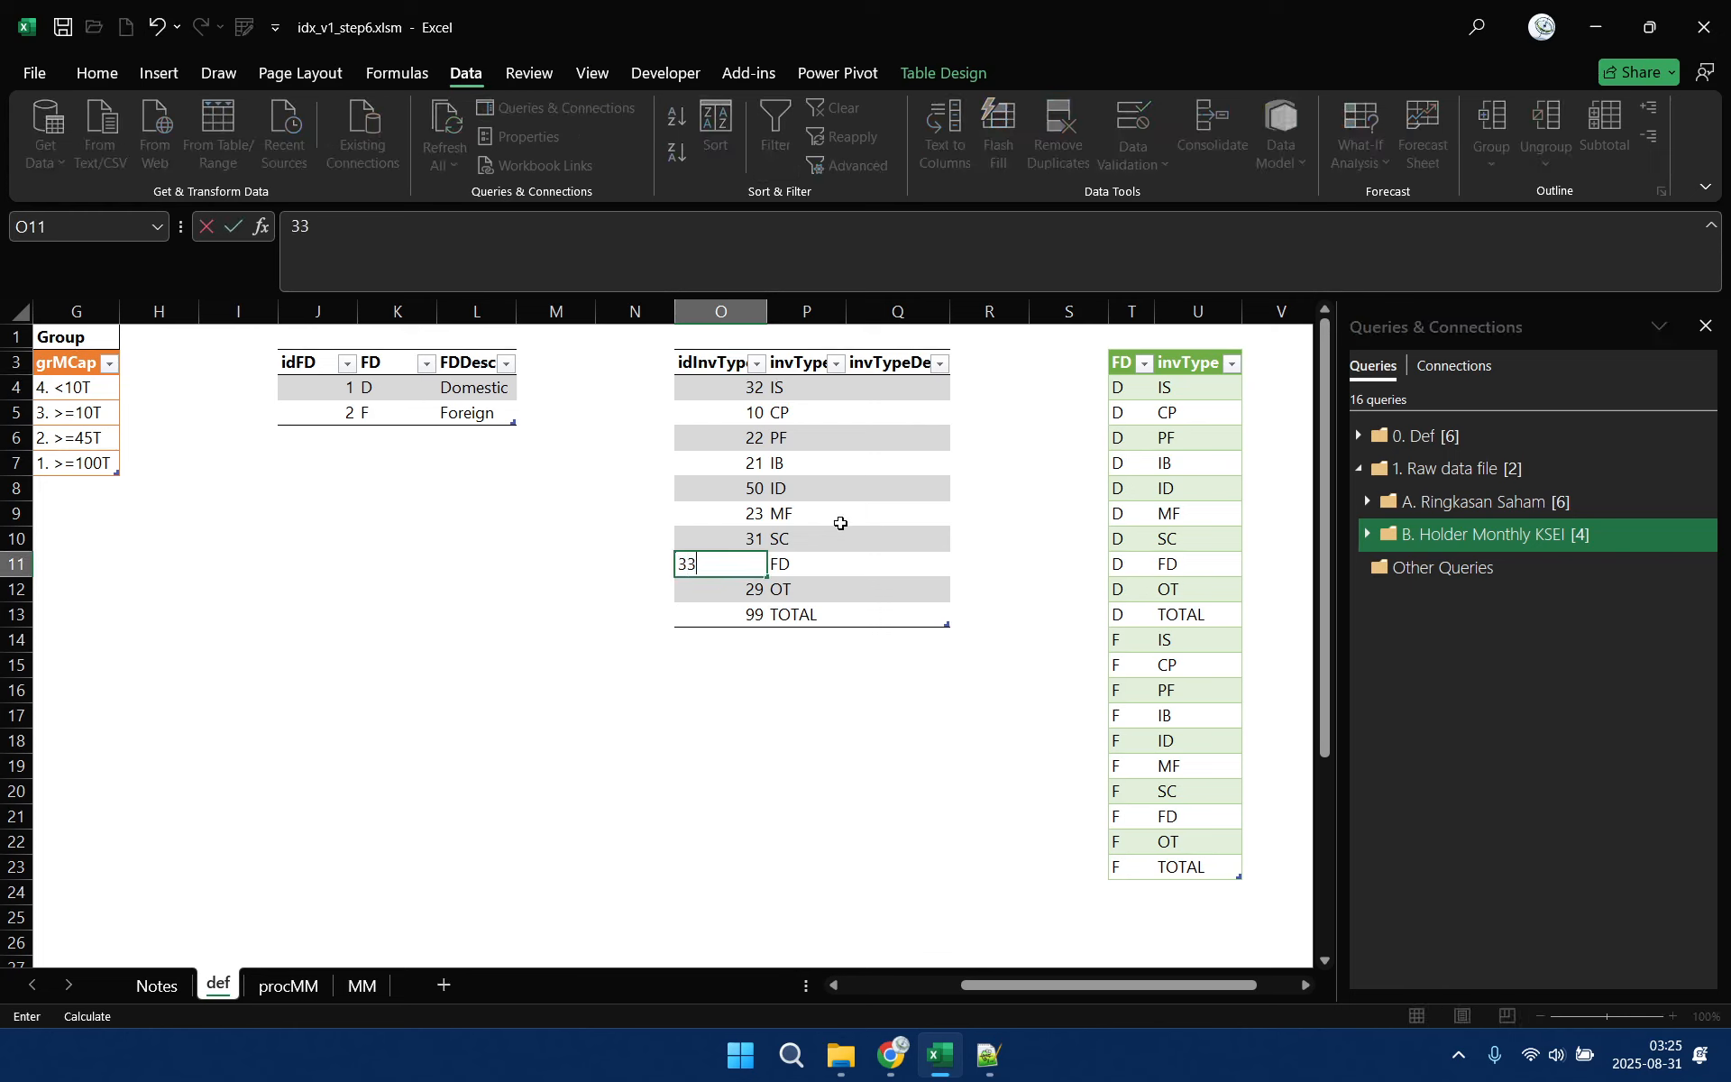
Fill the investor type descriptions with Insurance for IS and Corparation for CP
left_click(898, 390)
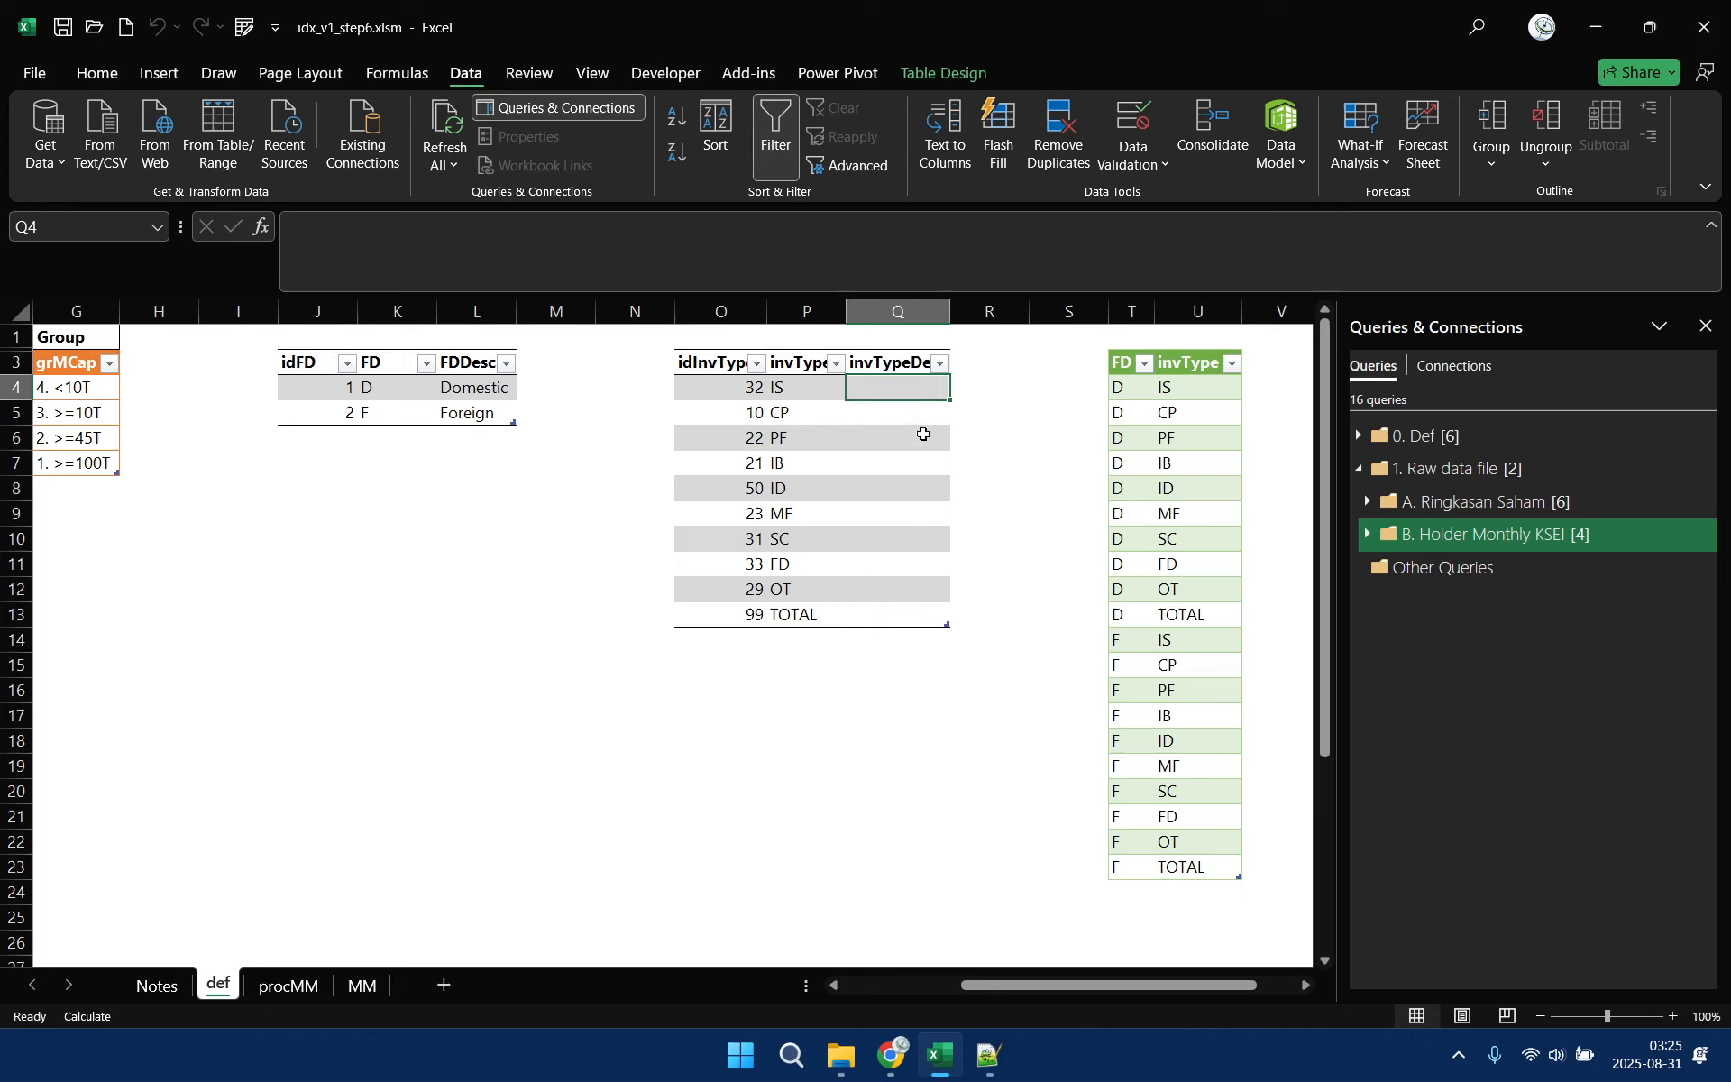
type("Insurance")
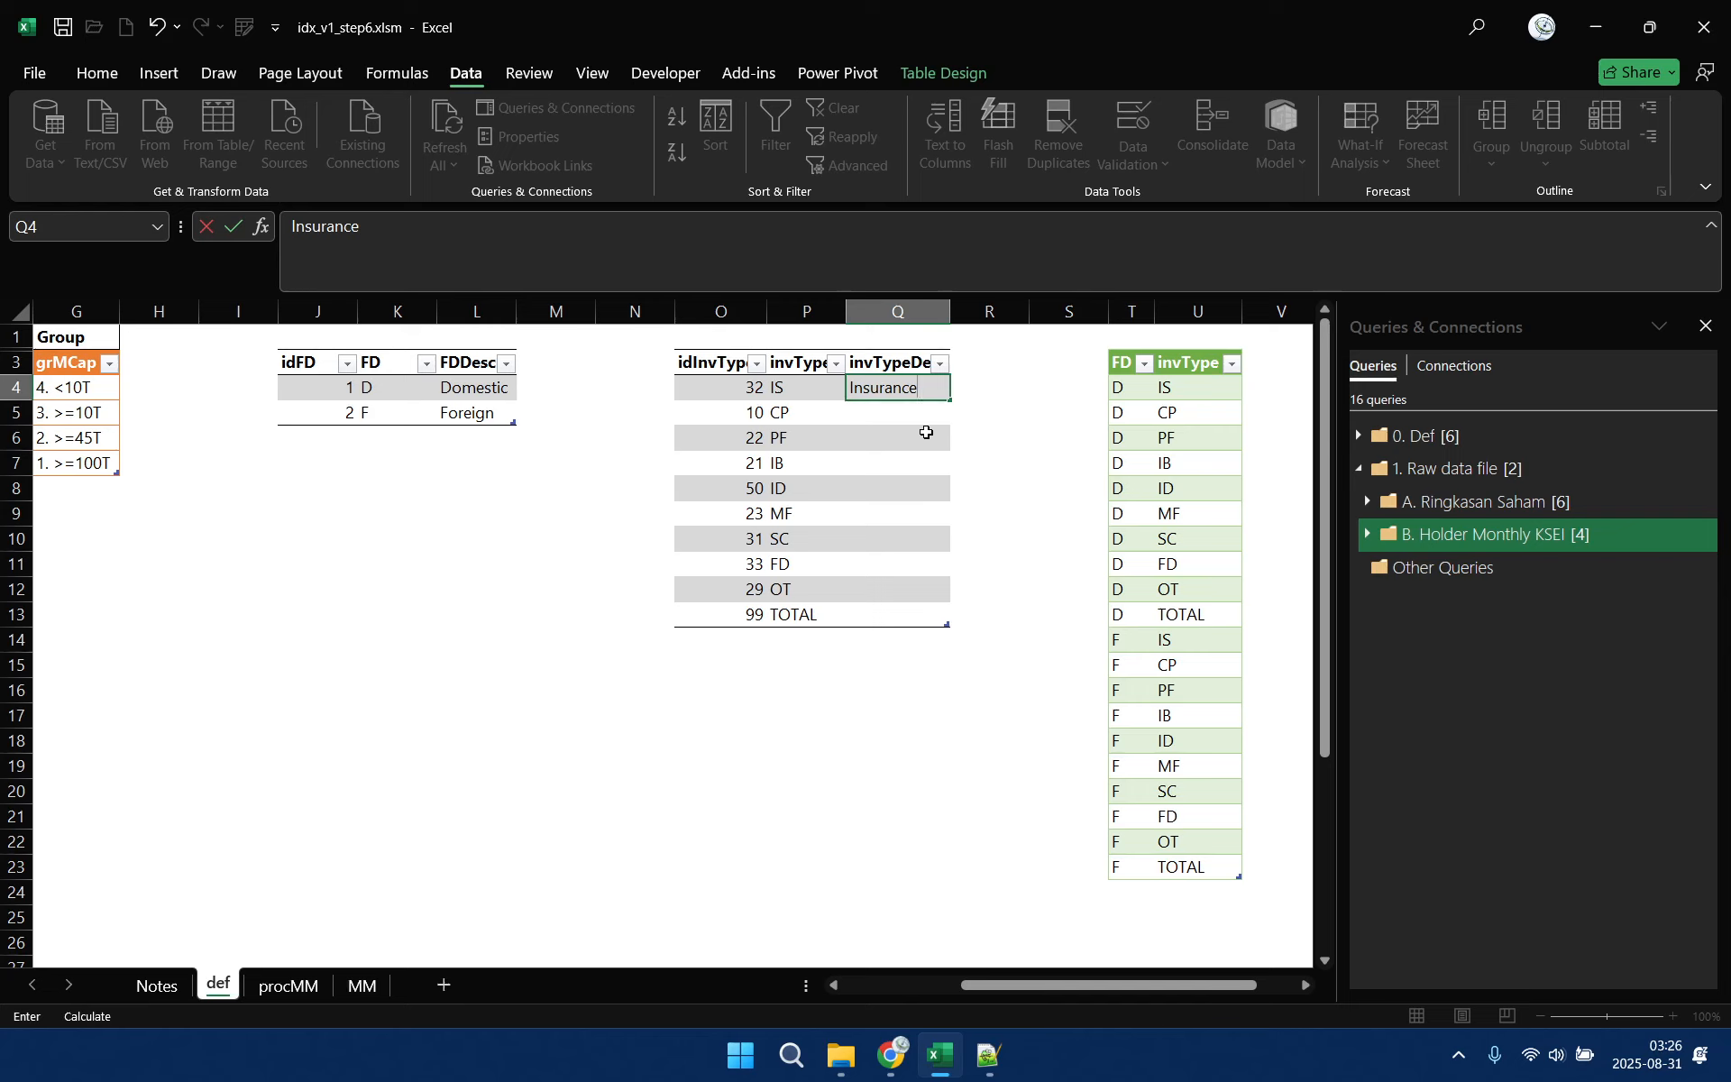
key("Return")
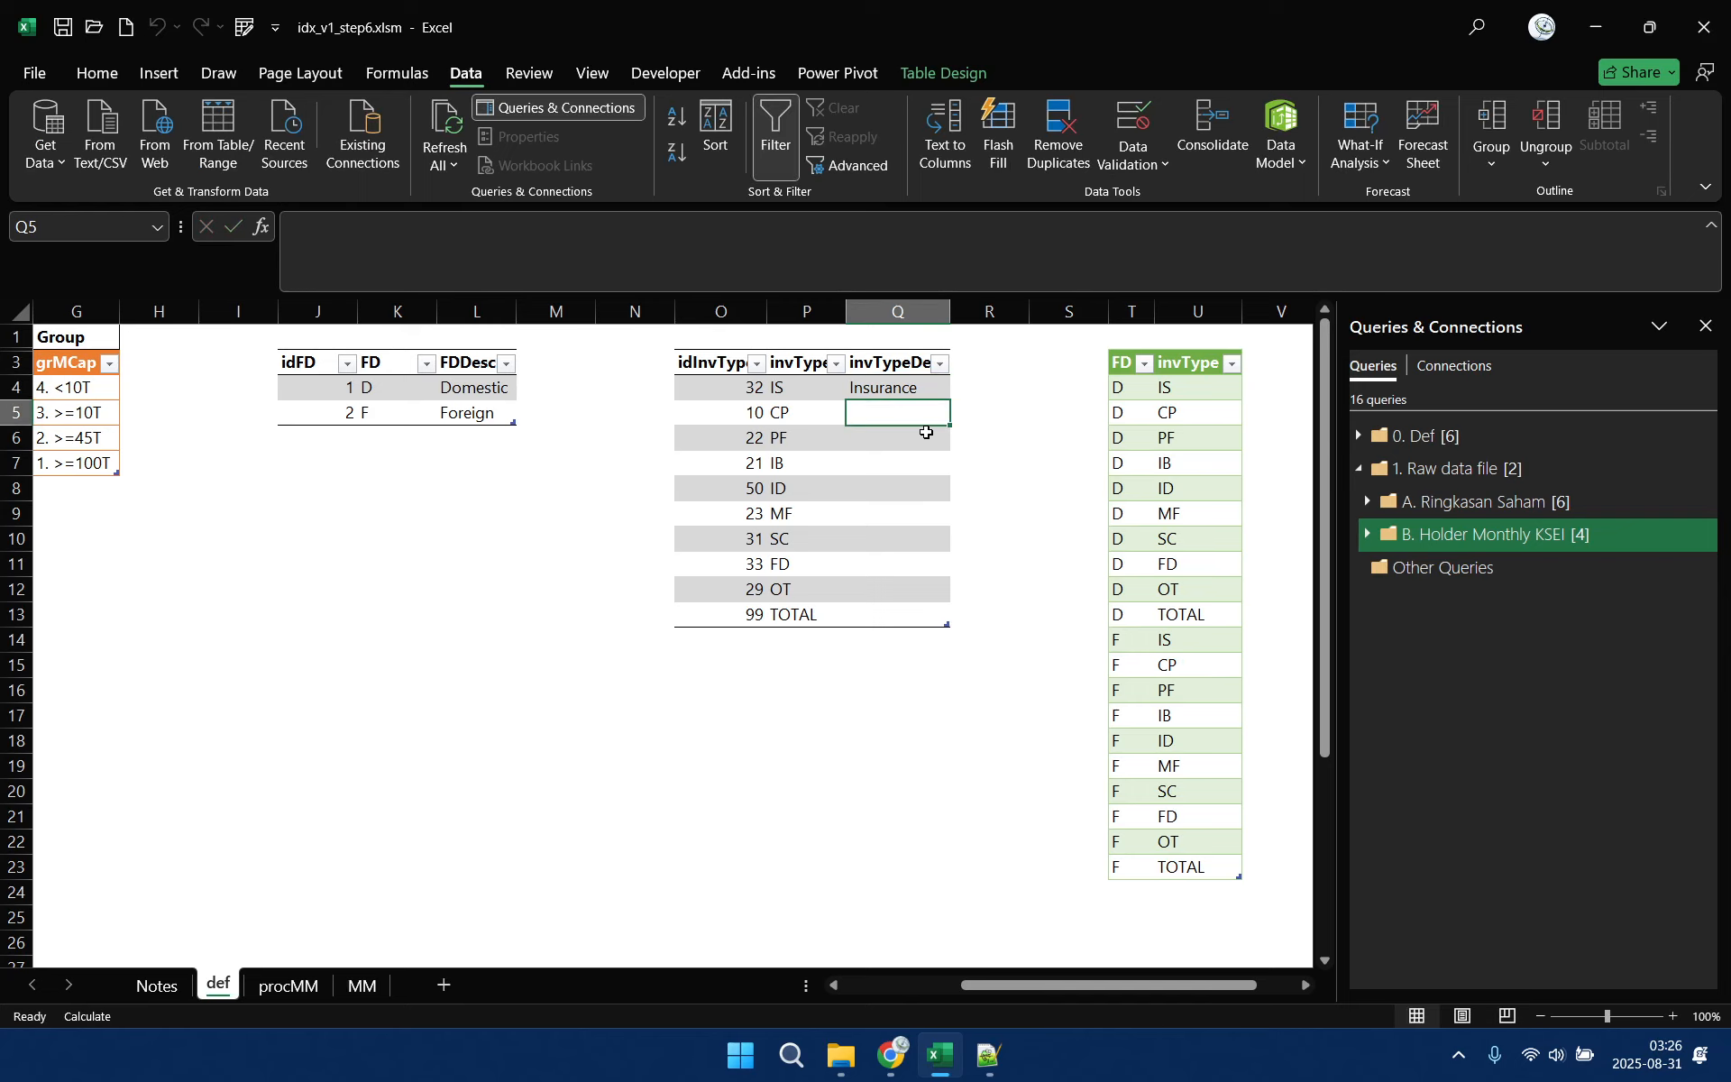
type("Corpara")
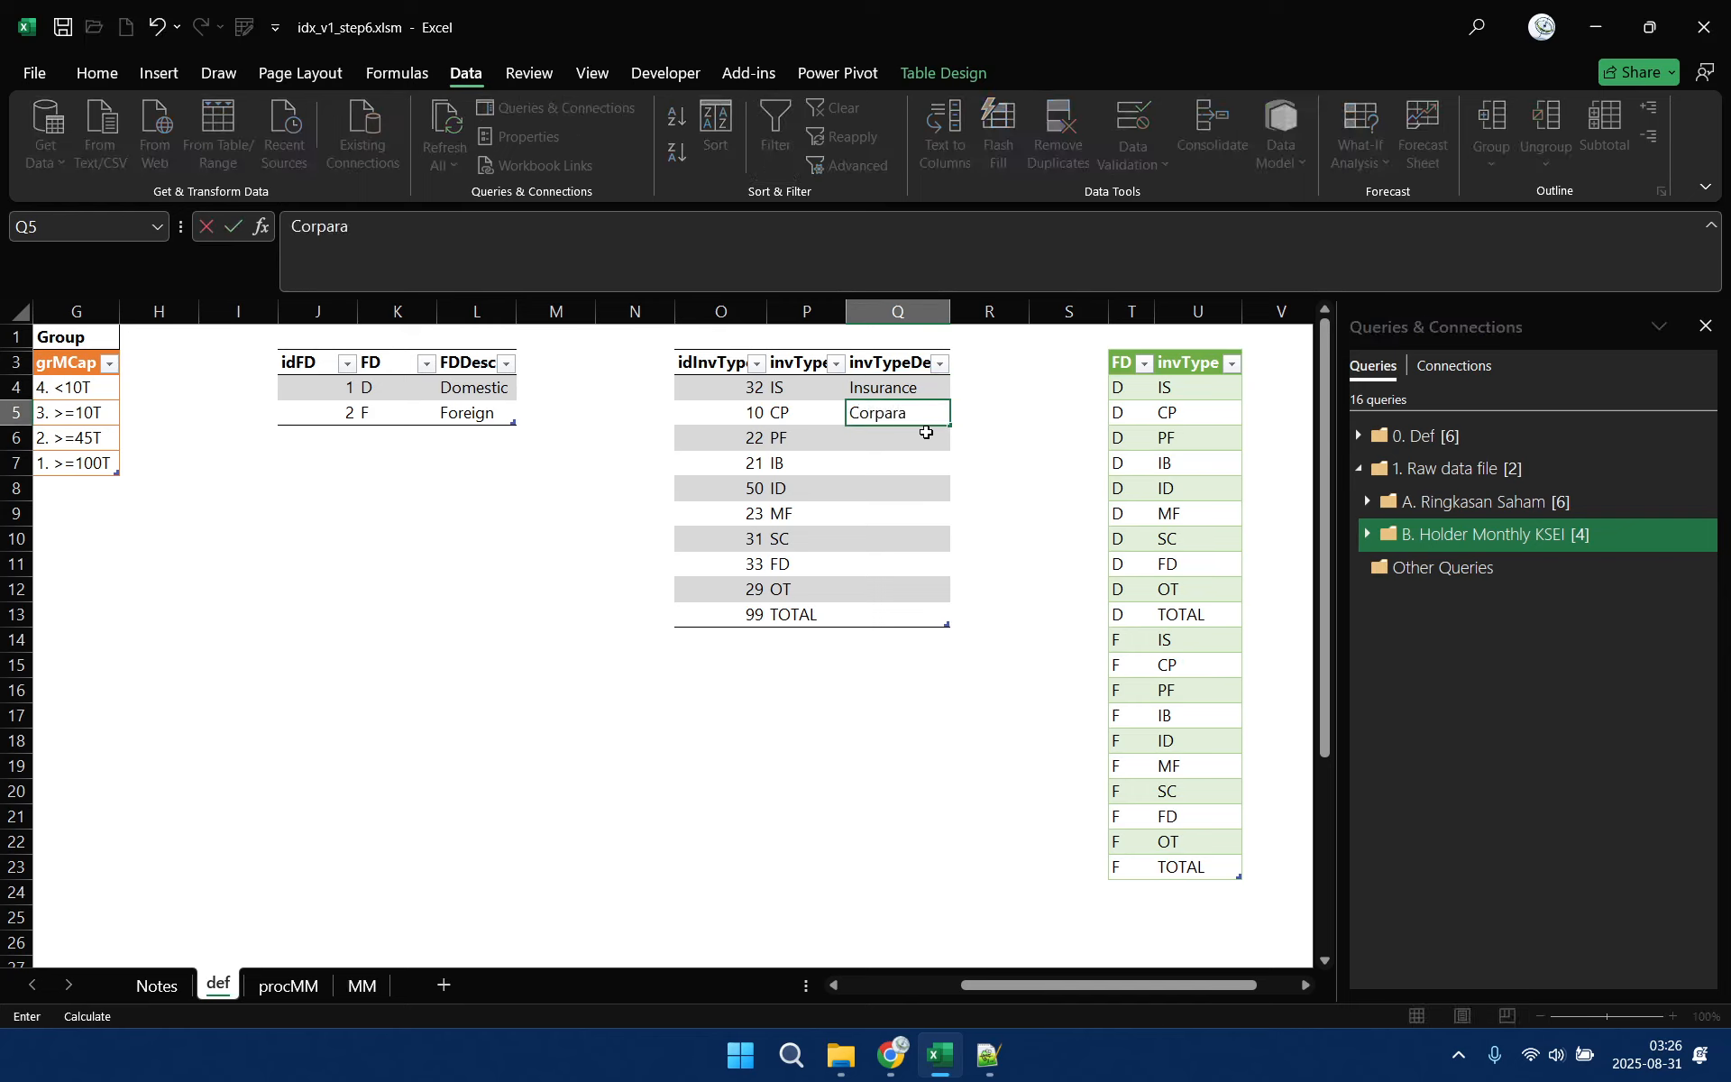
type("tion")
key("Return")
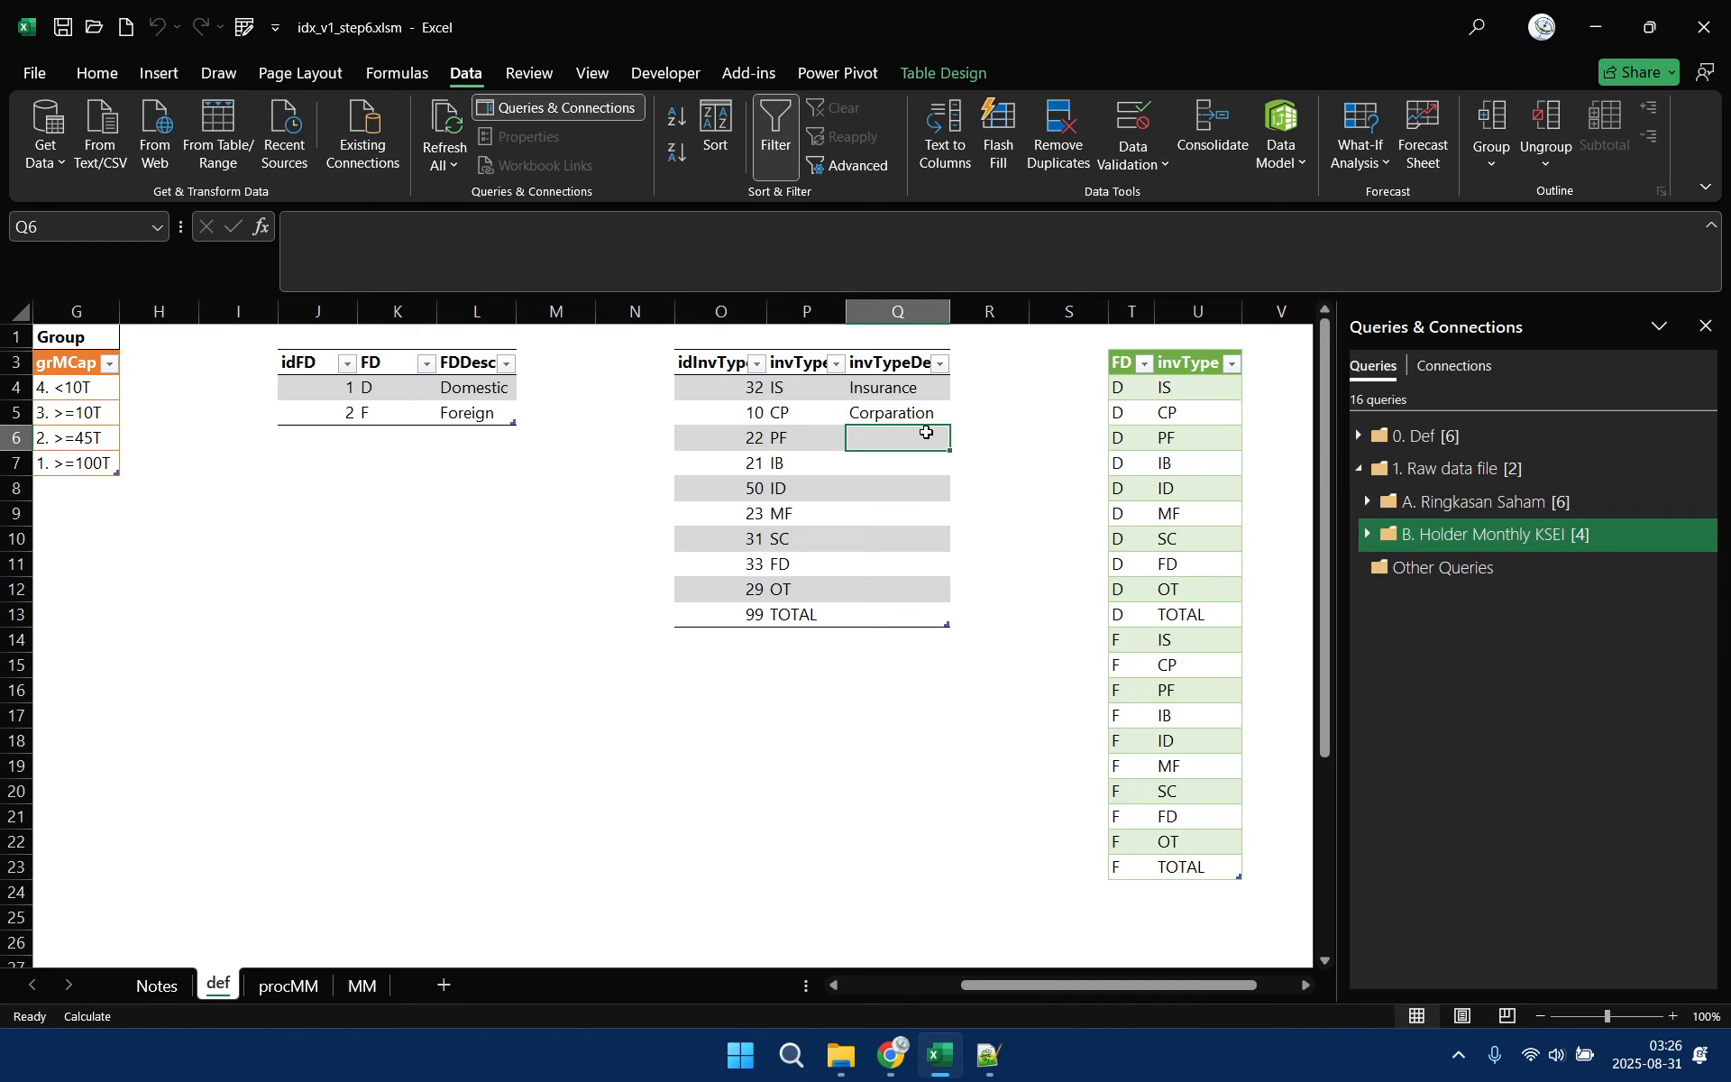
Enter Pension Fund as the investor type description for PF
type("Pens")
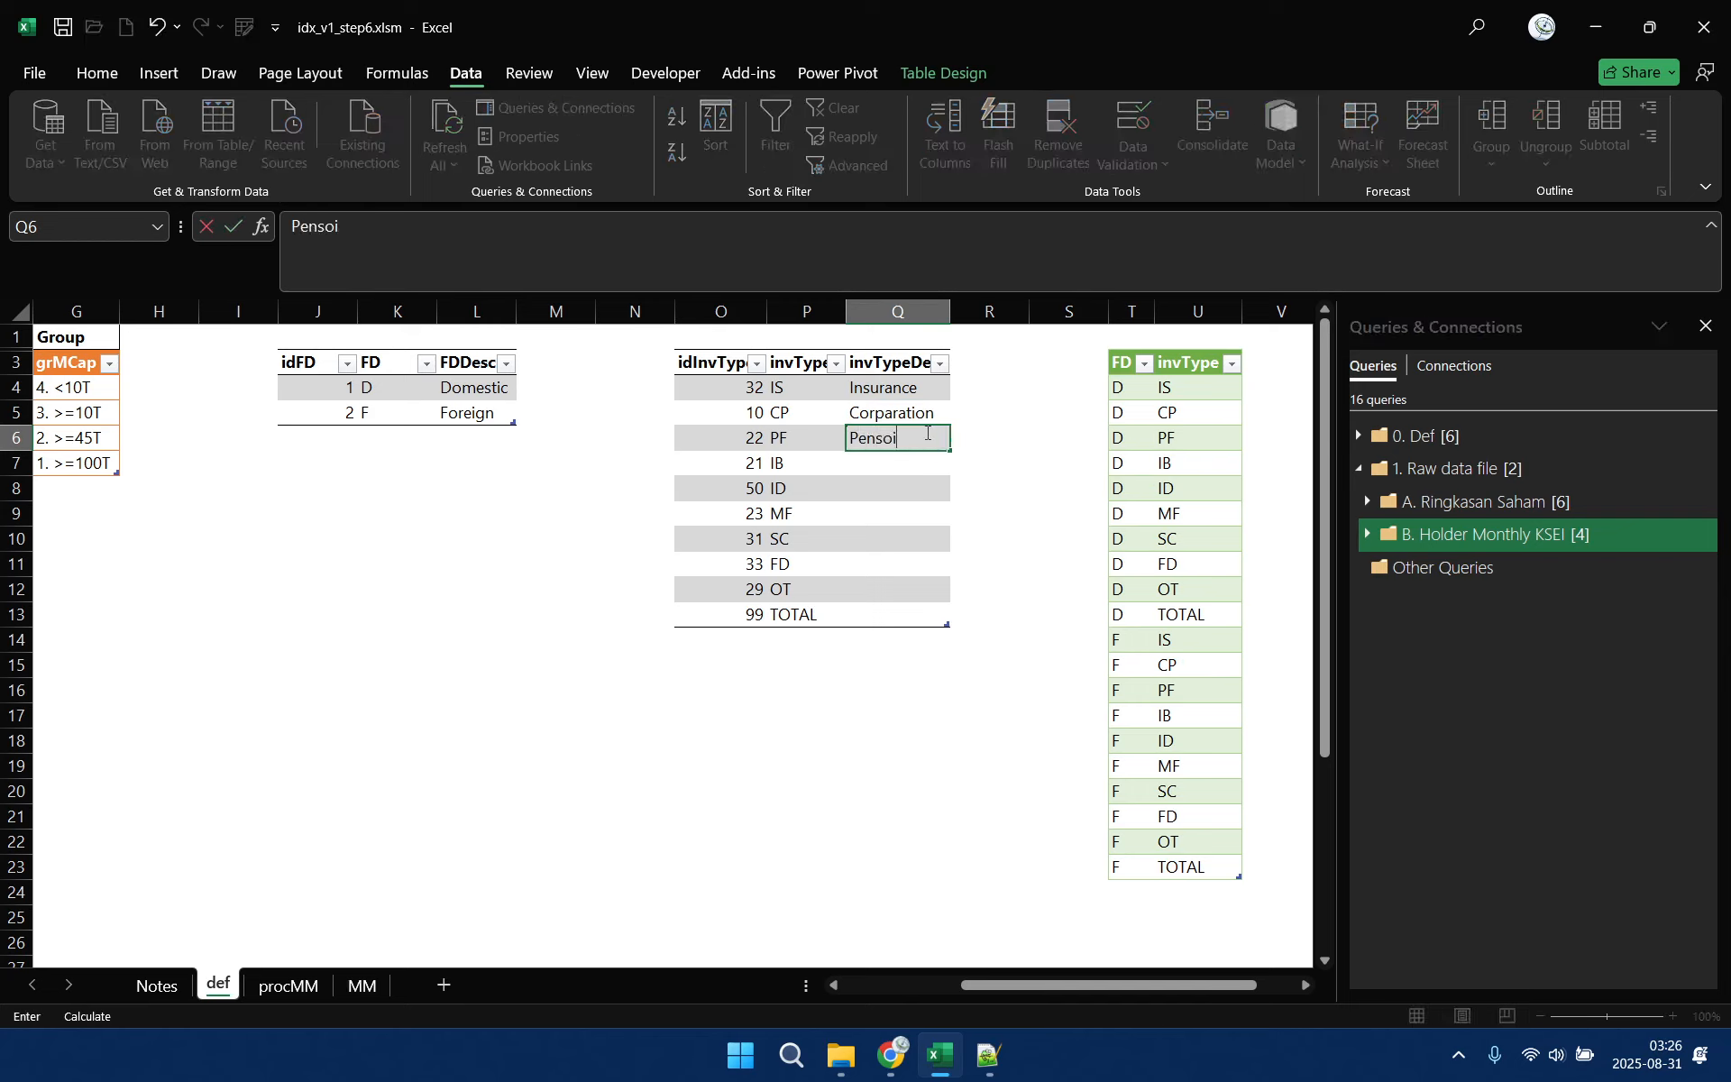
type("oi")
key("BackSpace")
key("BackSpace")
type("in")
type("o")
type("n Fund")
key("Return")
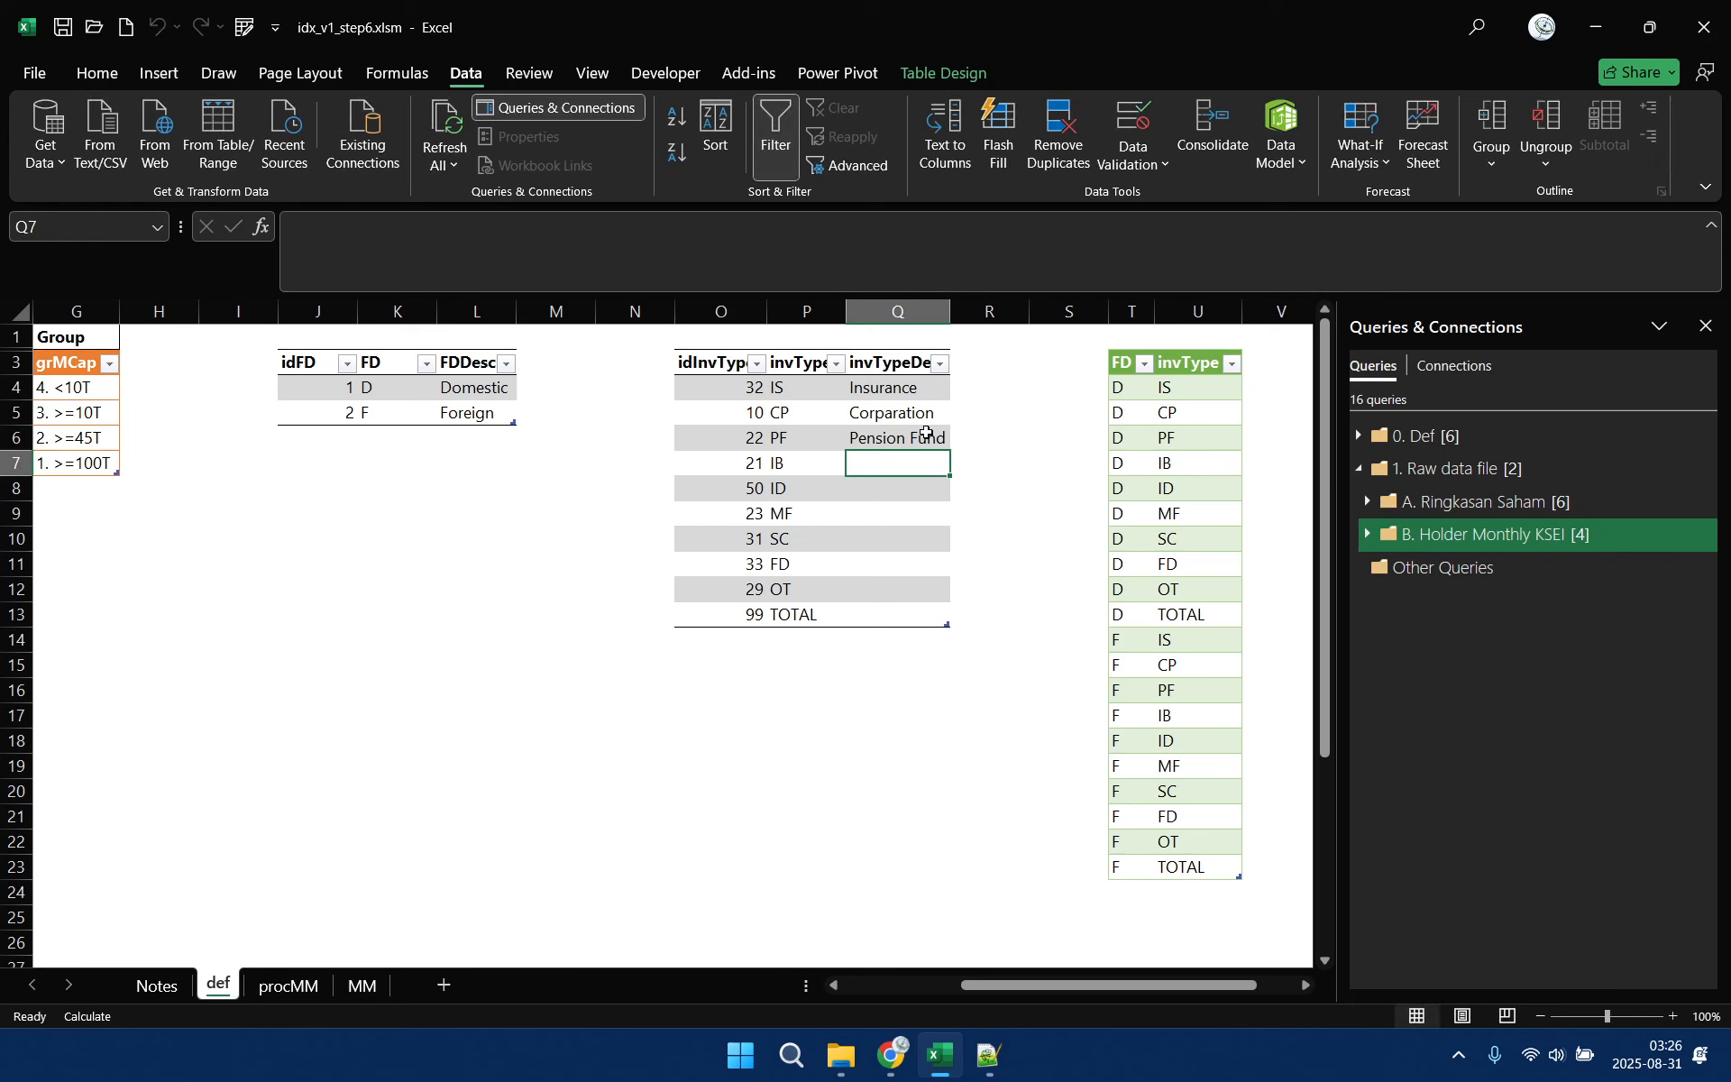
Enter the descriptions Investment Bank for IB and Individu for ID
type("Invest")
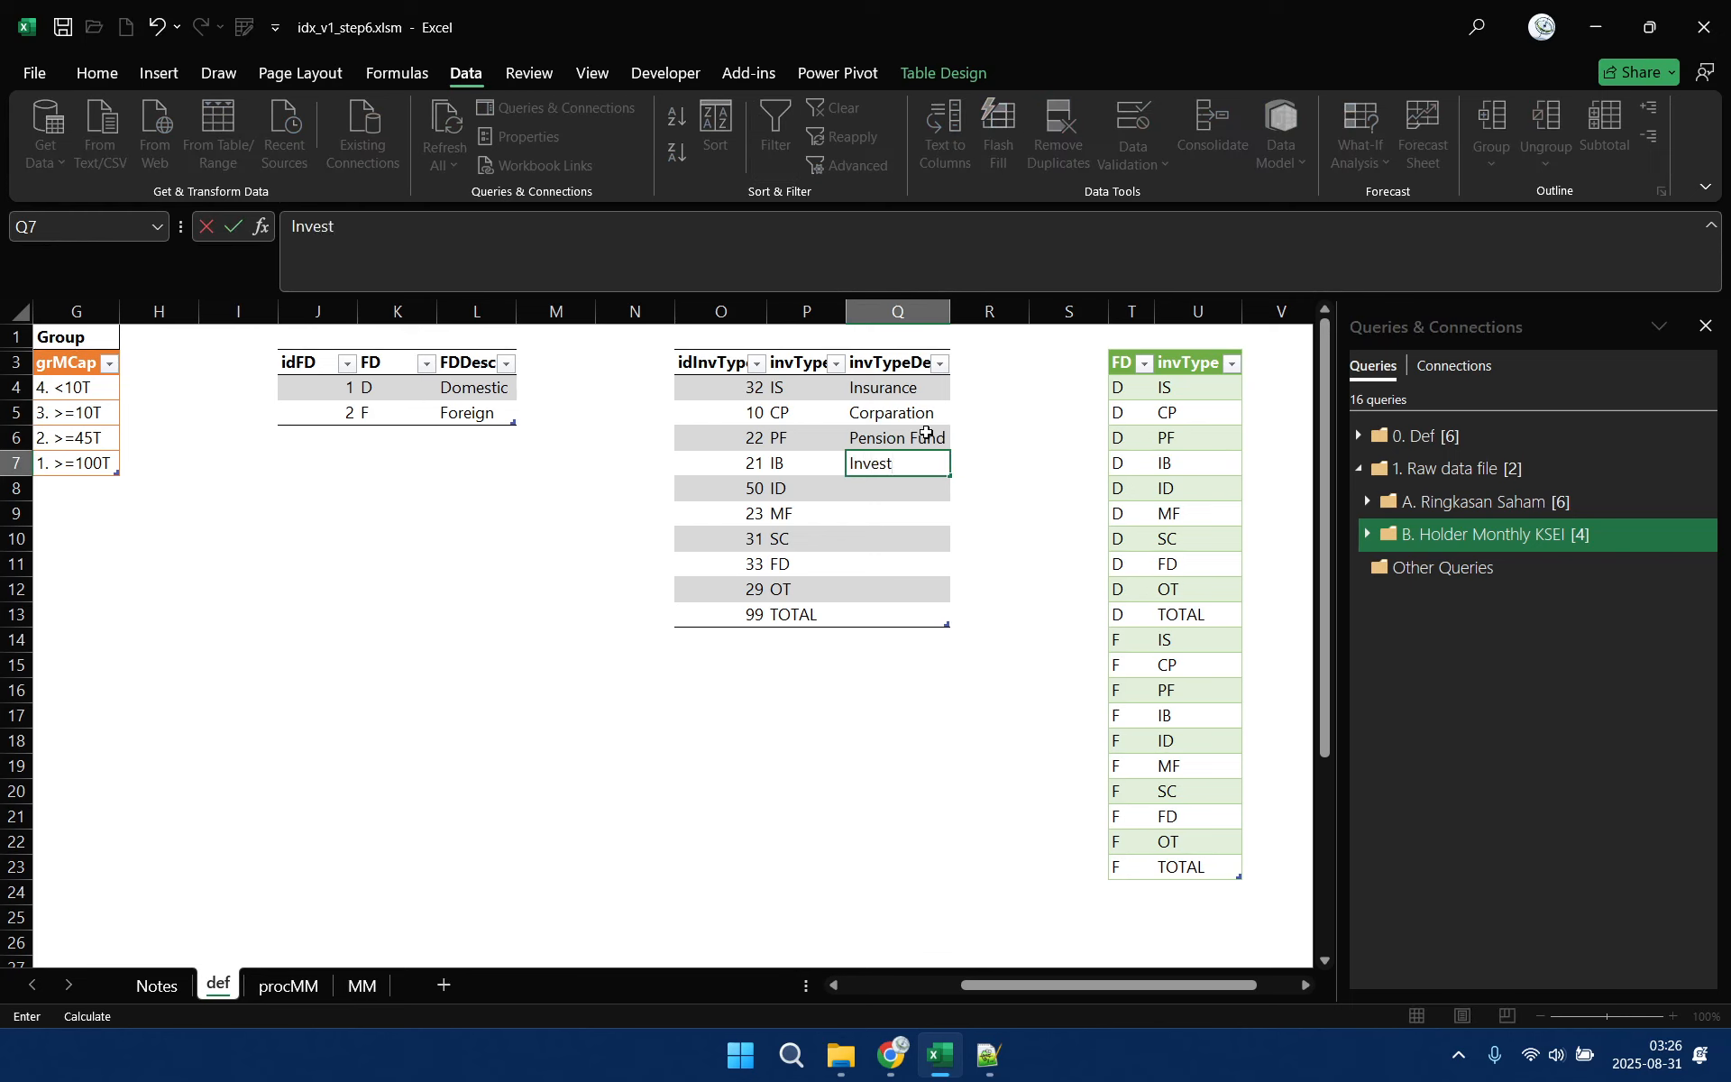
type("ment Bank")
key("Return")
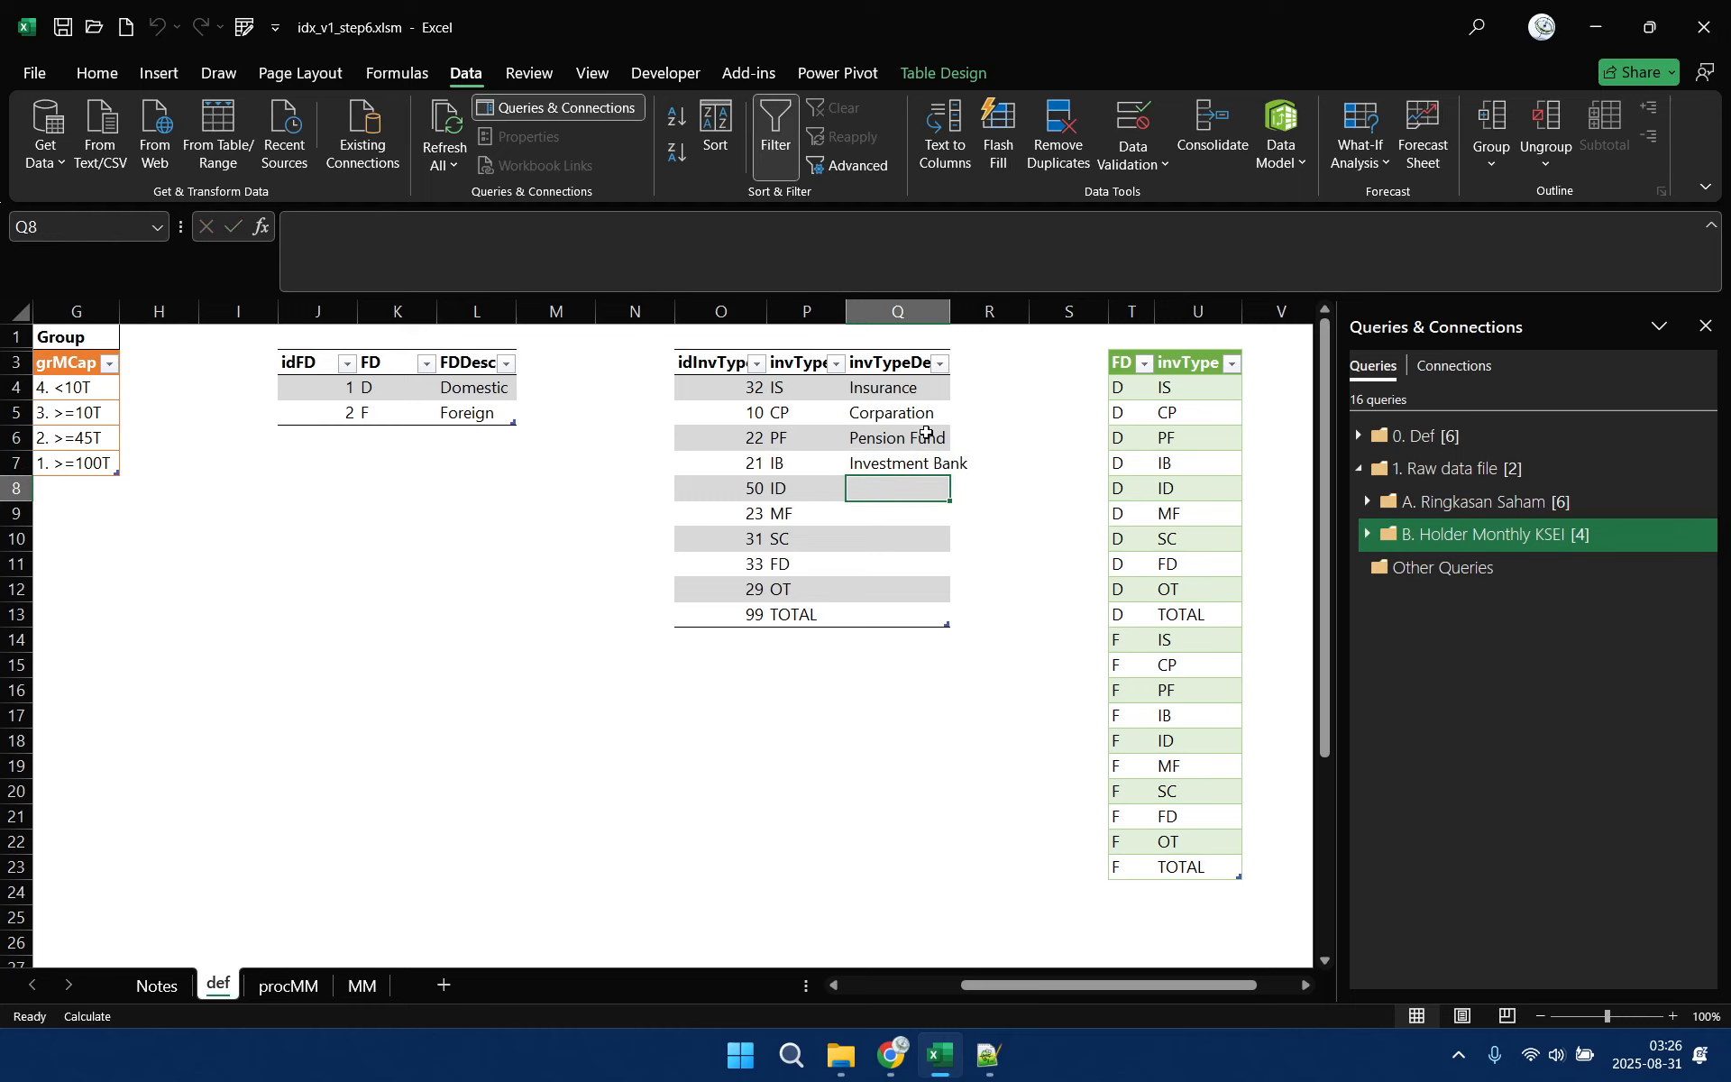
type("Indi")
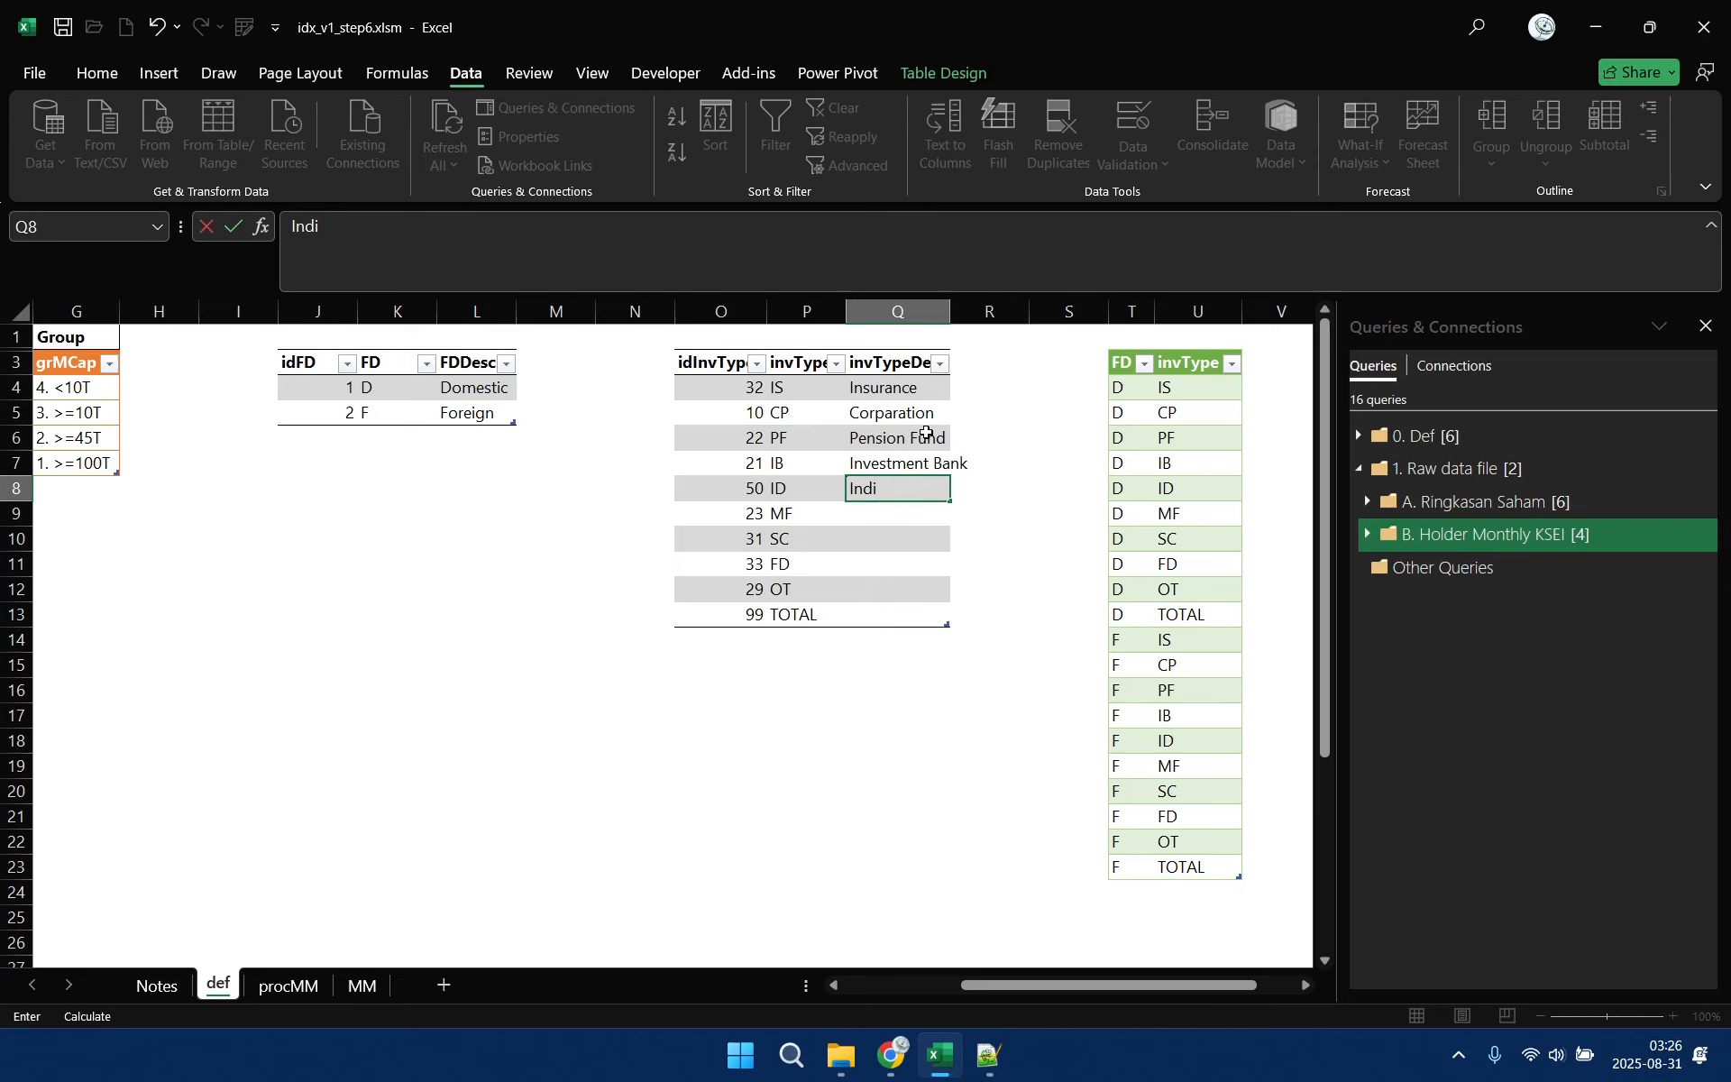
type("vidu")
key("Return")
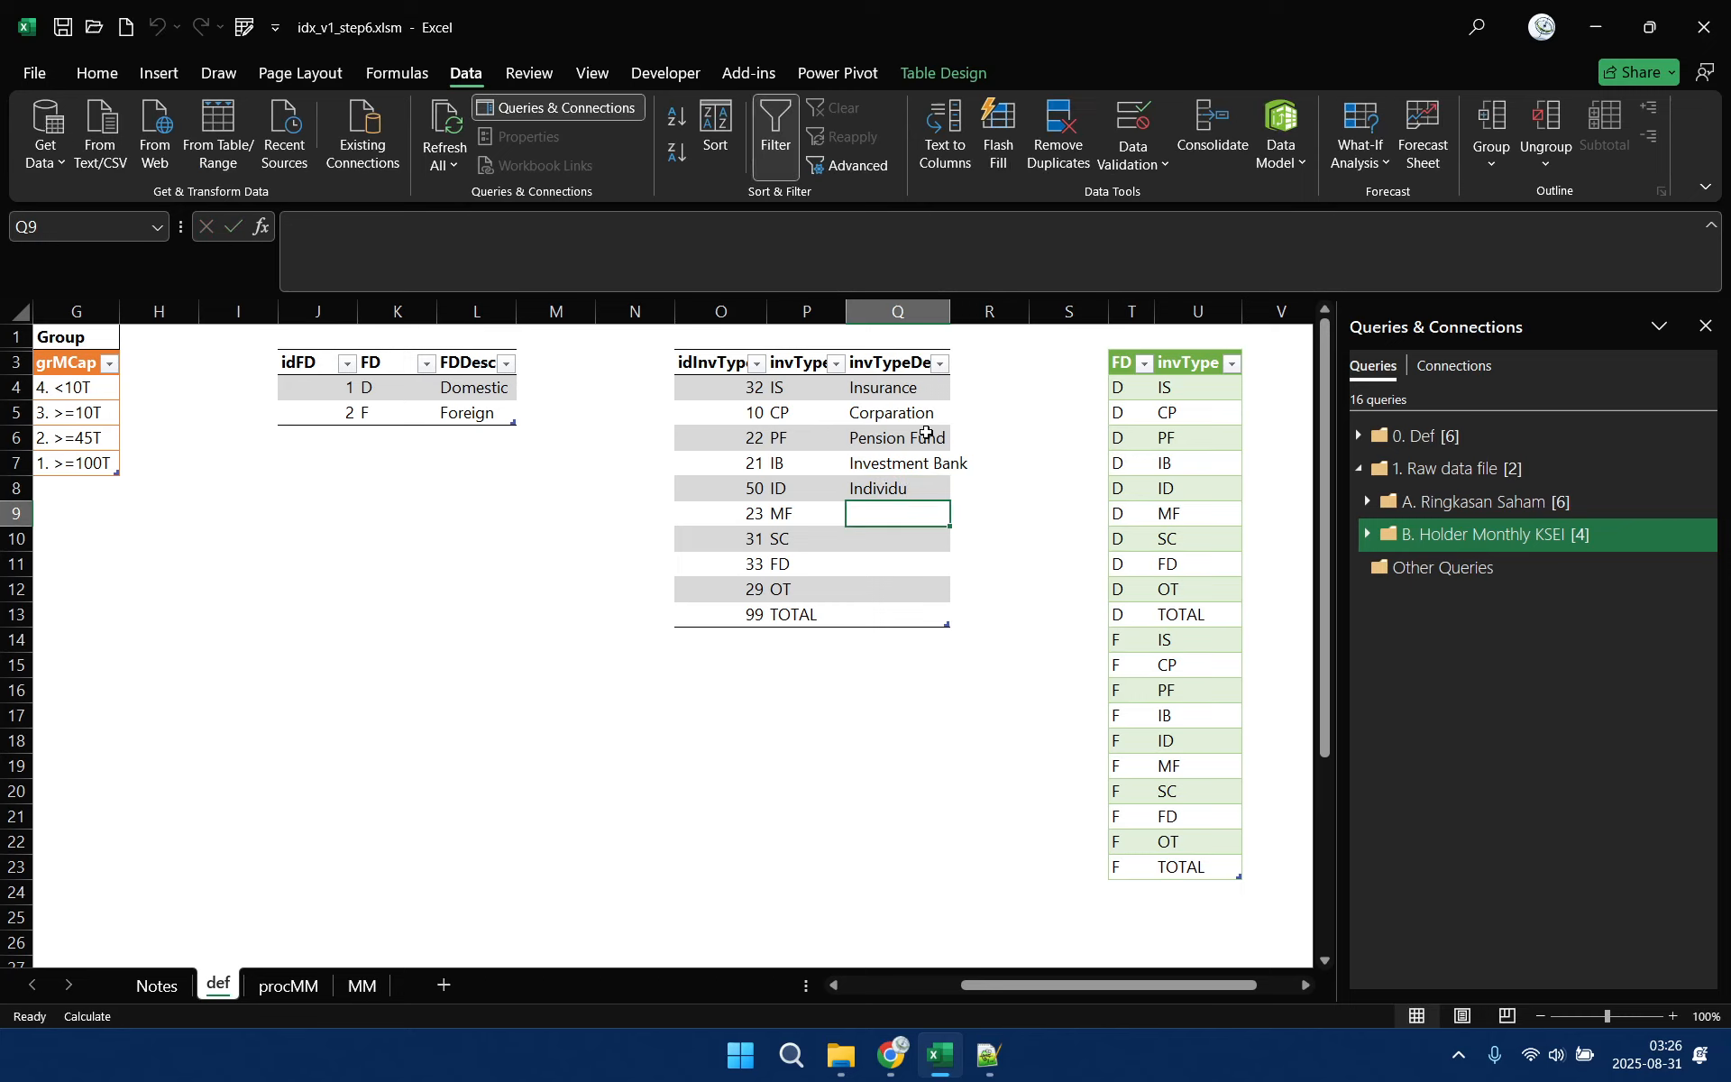
Enter the descriptions Mutual Fund for MF and Securities for SC
type("Mutual")
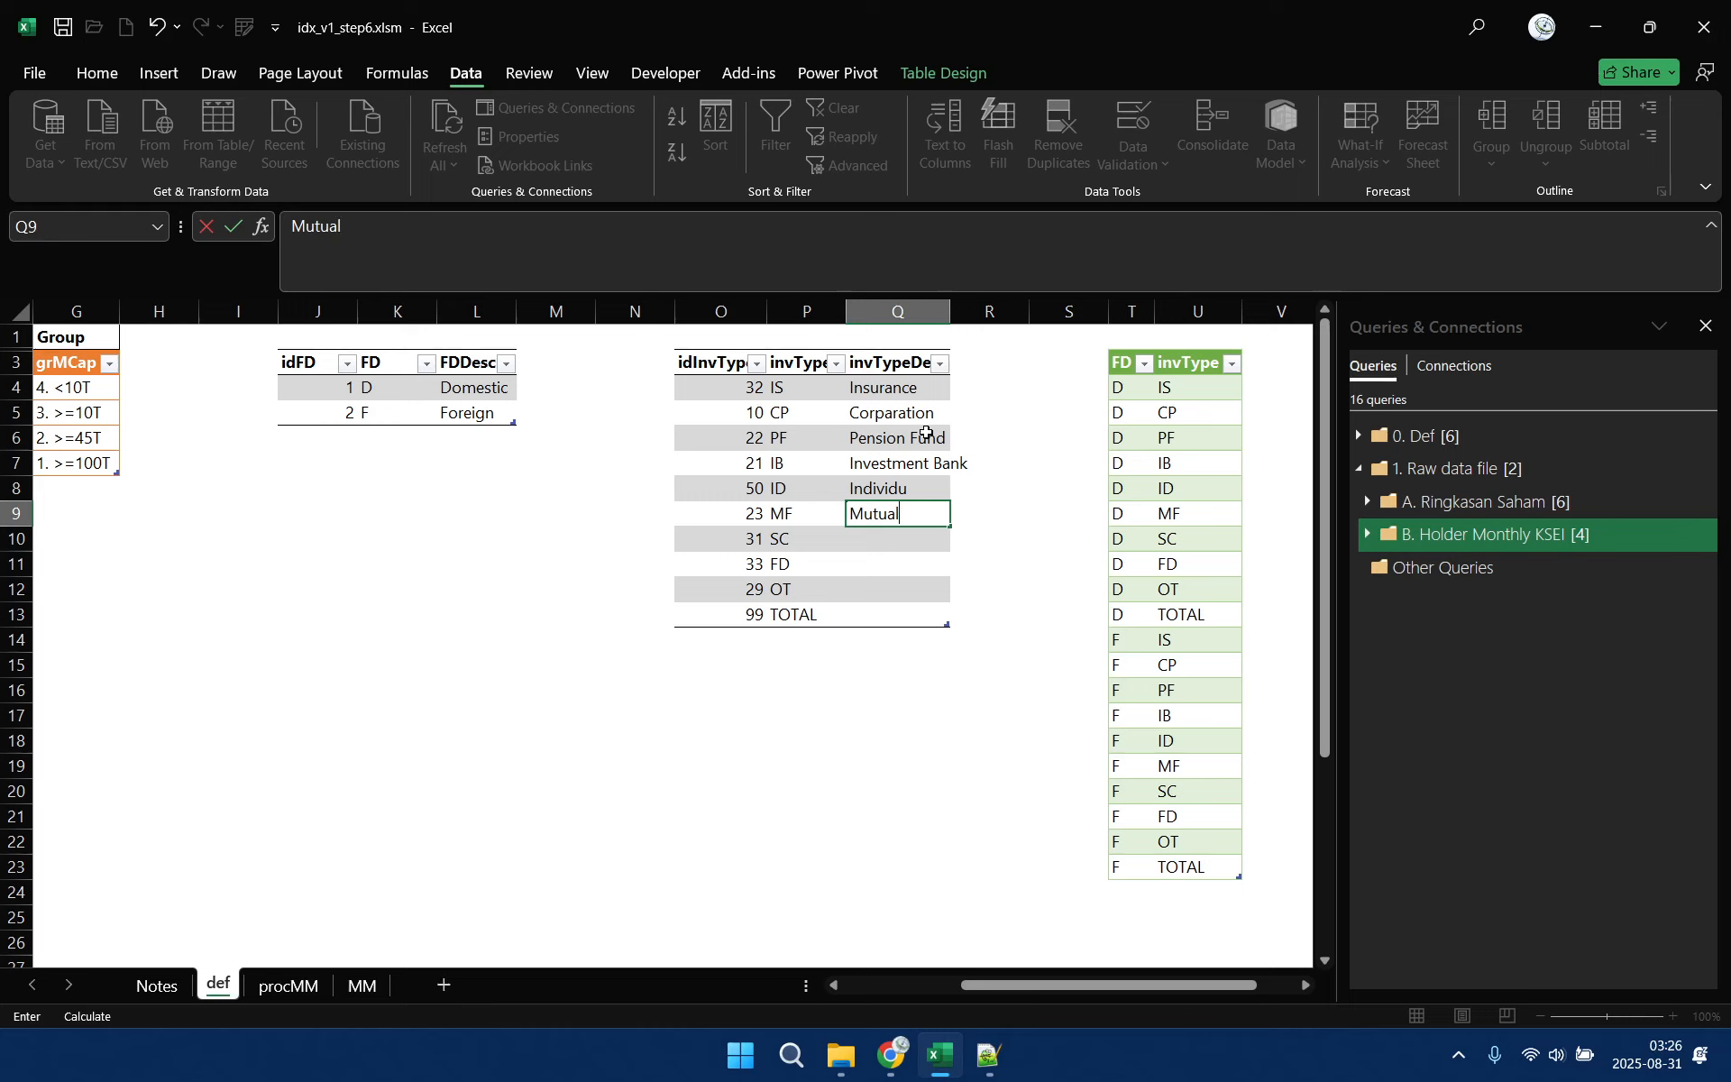
type(" Fund")
key("Return")
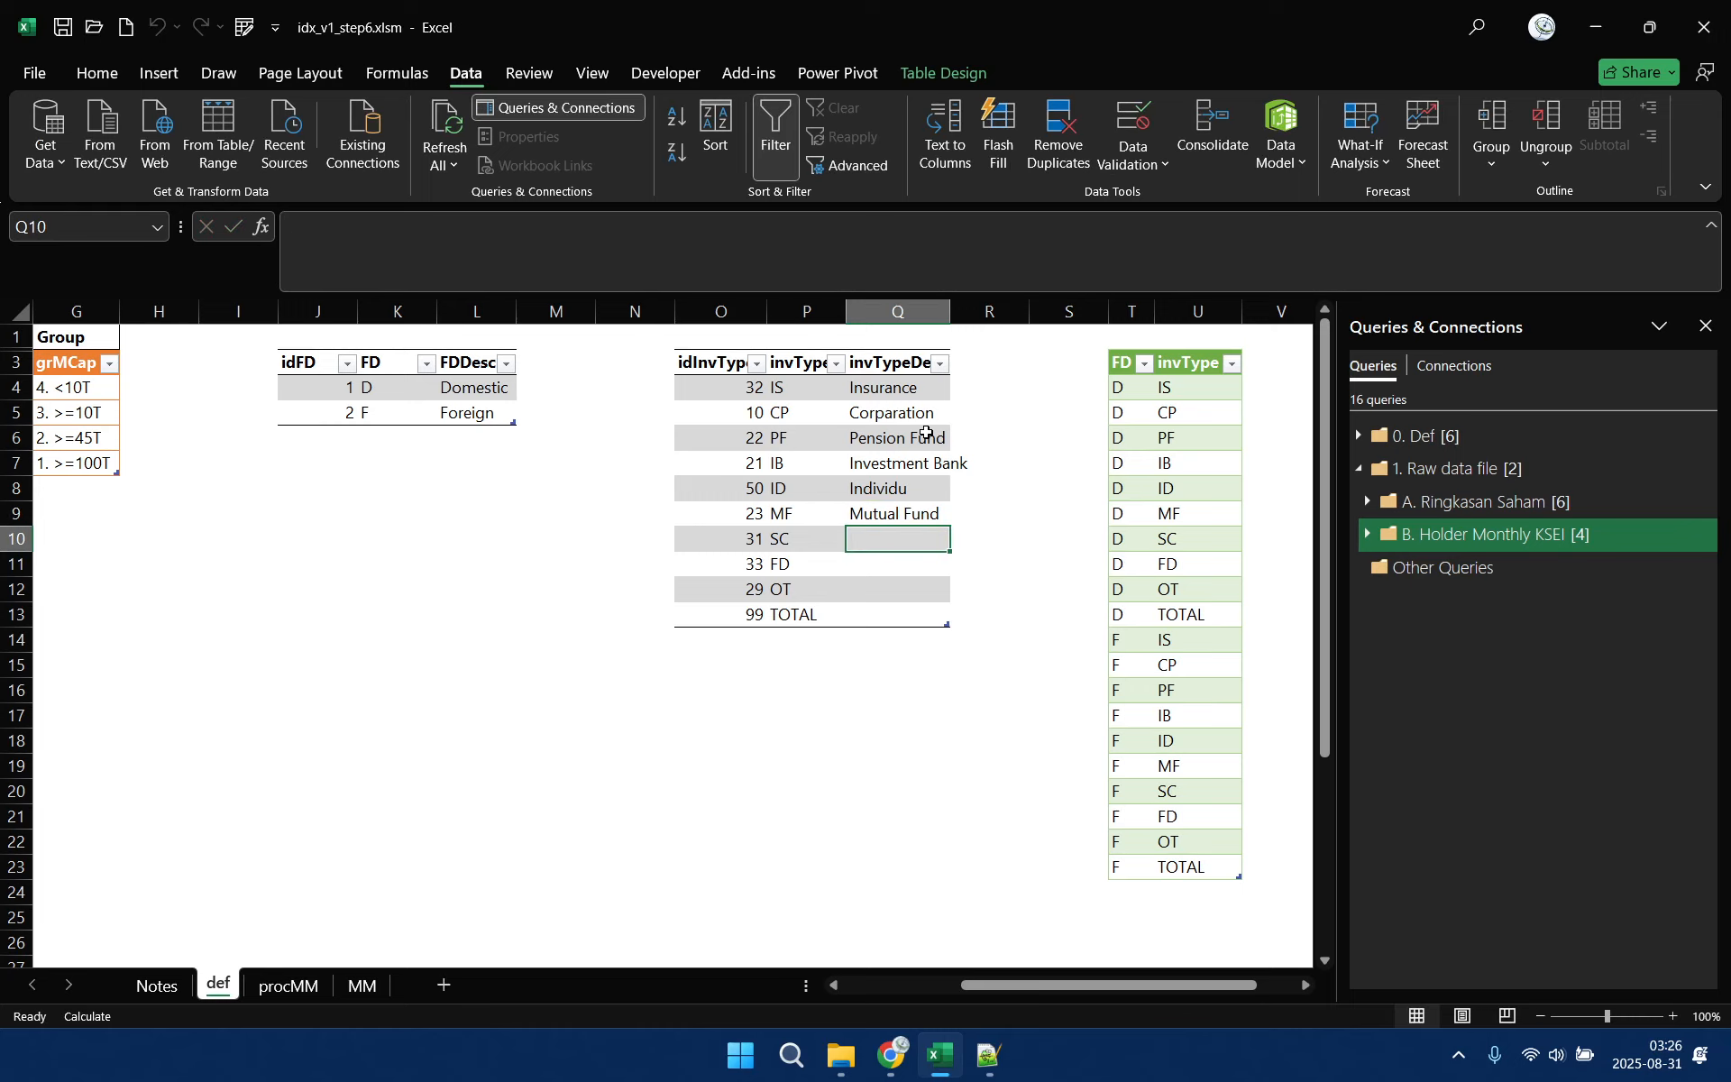
type("Sec")
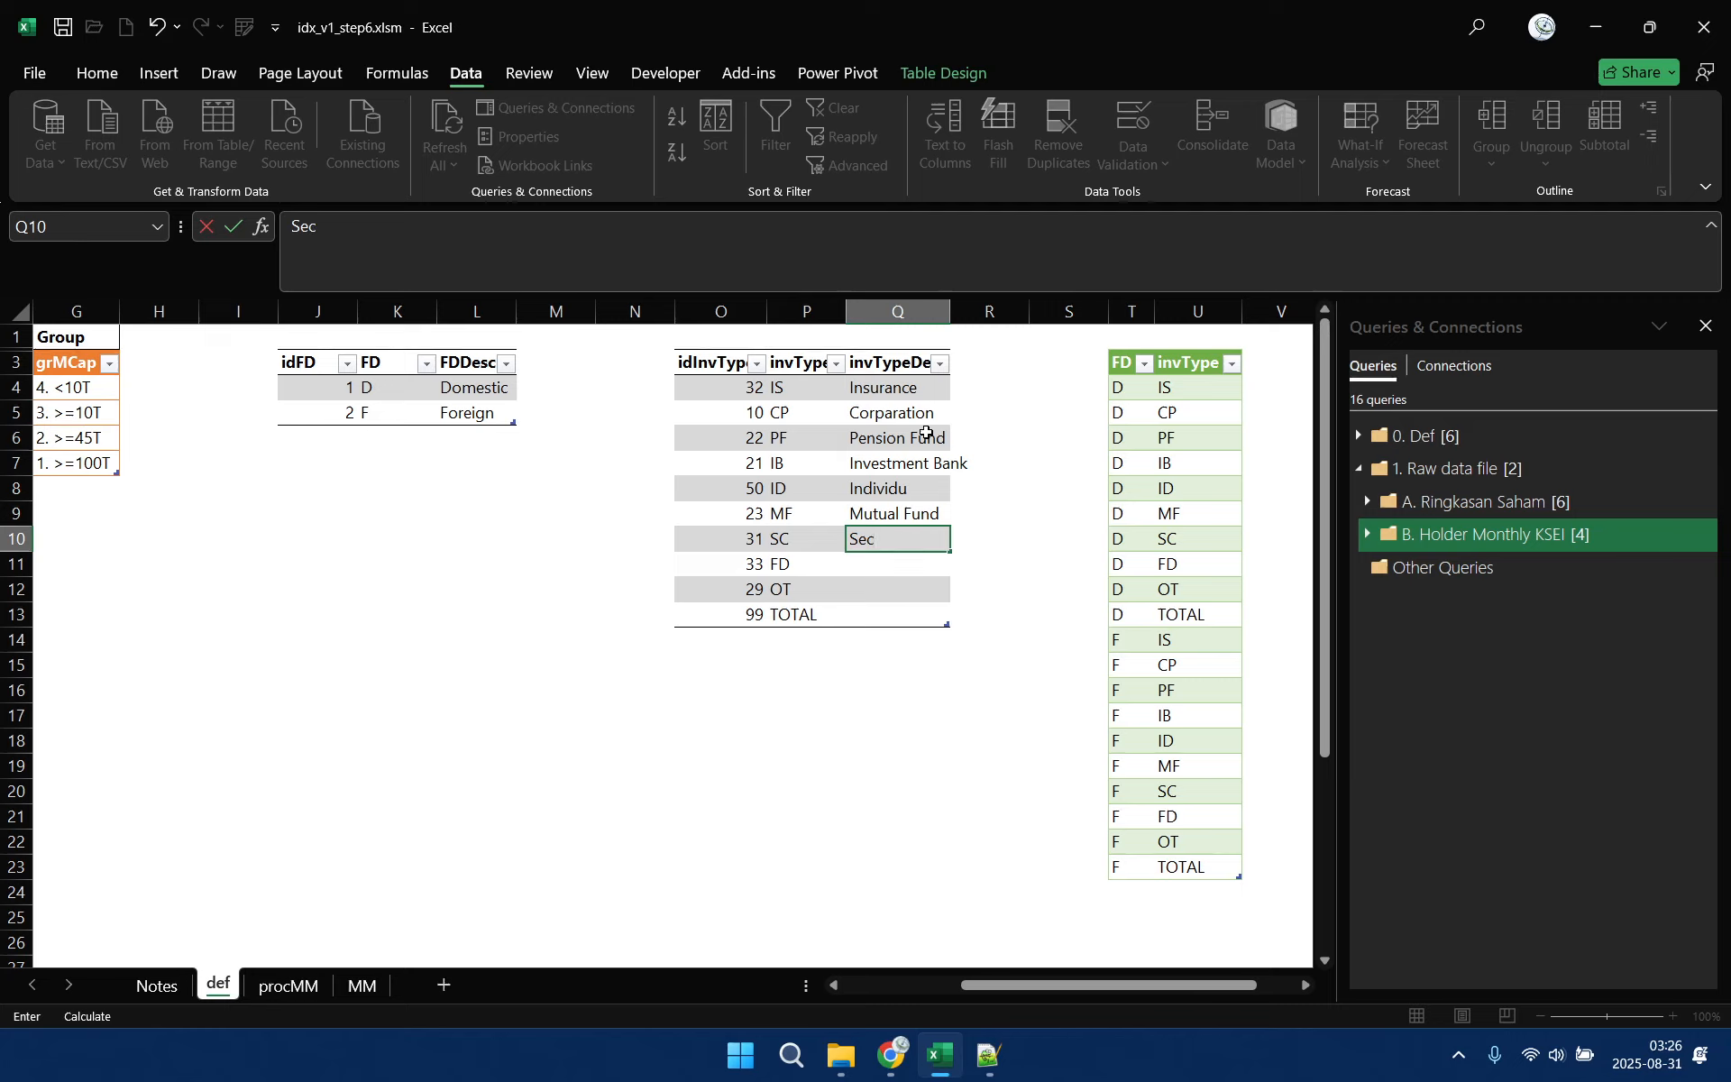
type("uritites")
key("Return")
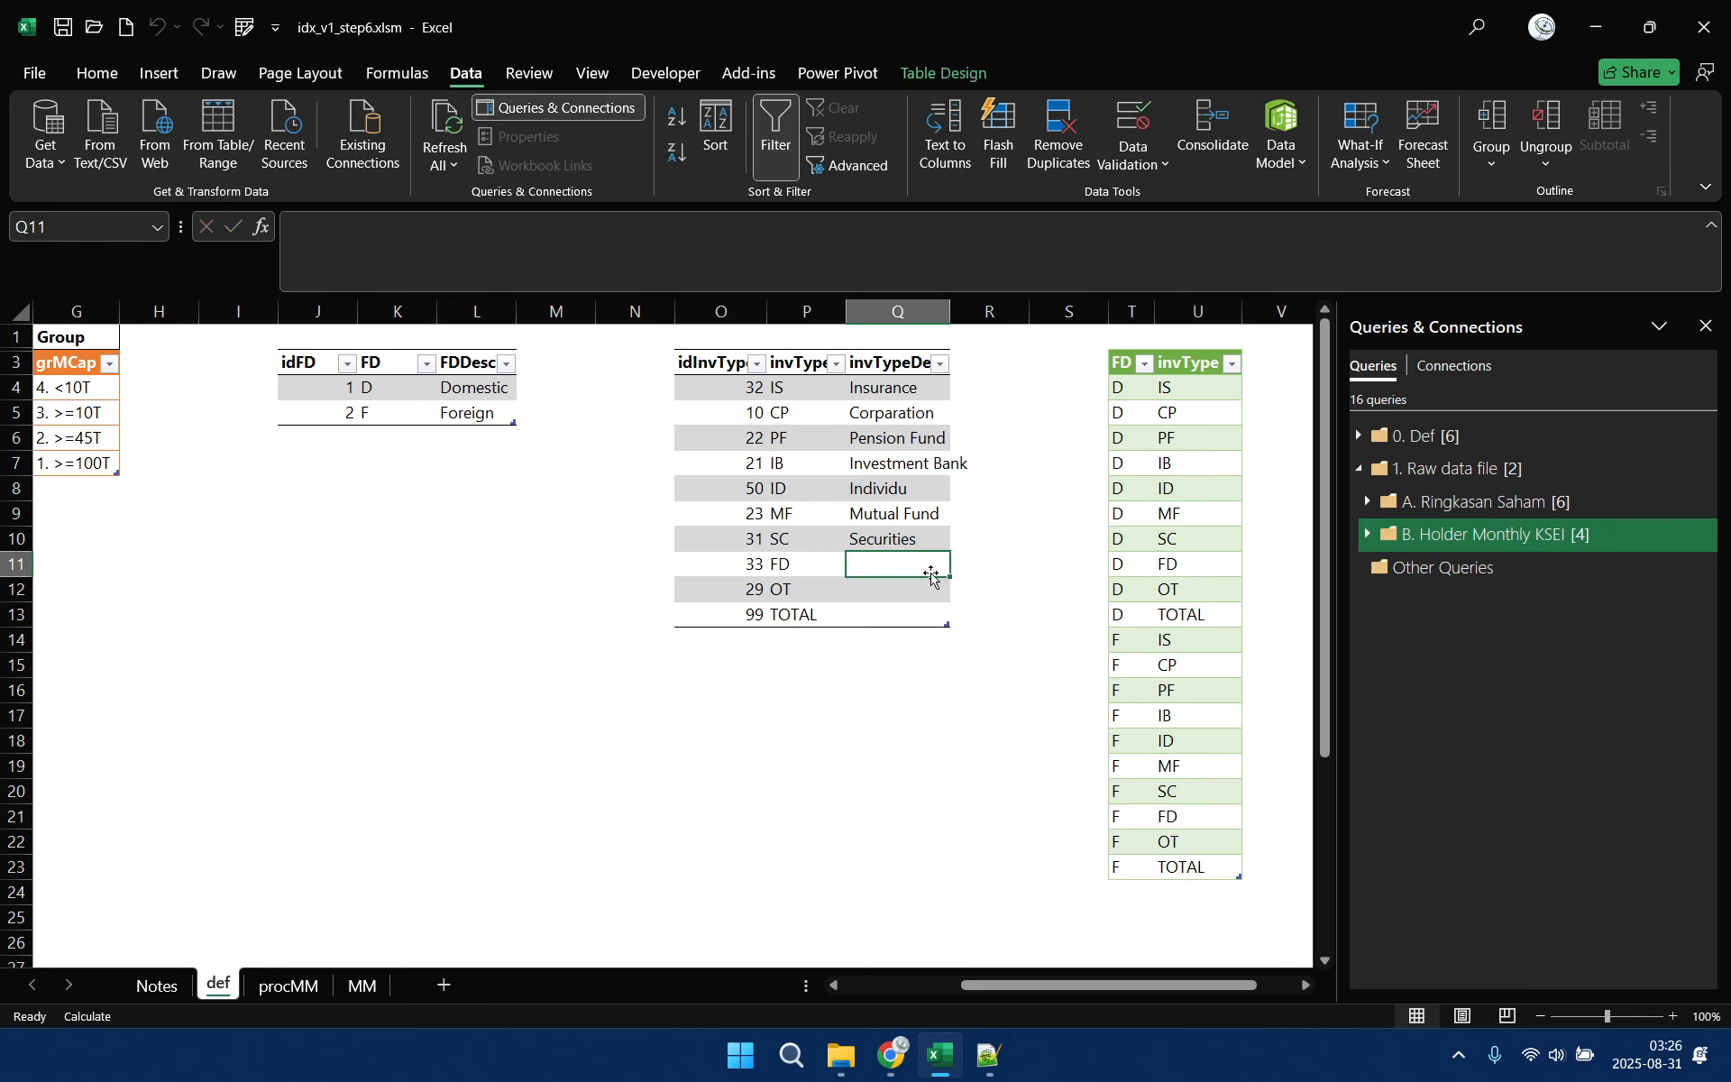
Complete the investor type descriptions with Foundation for FD, Others for OT and Total for TOTAL
left_click(928, 541)
left_click(913, 565)
type("Foundation")
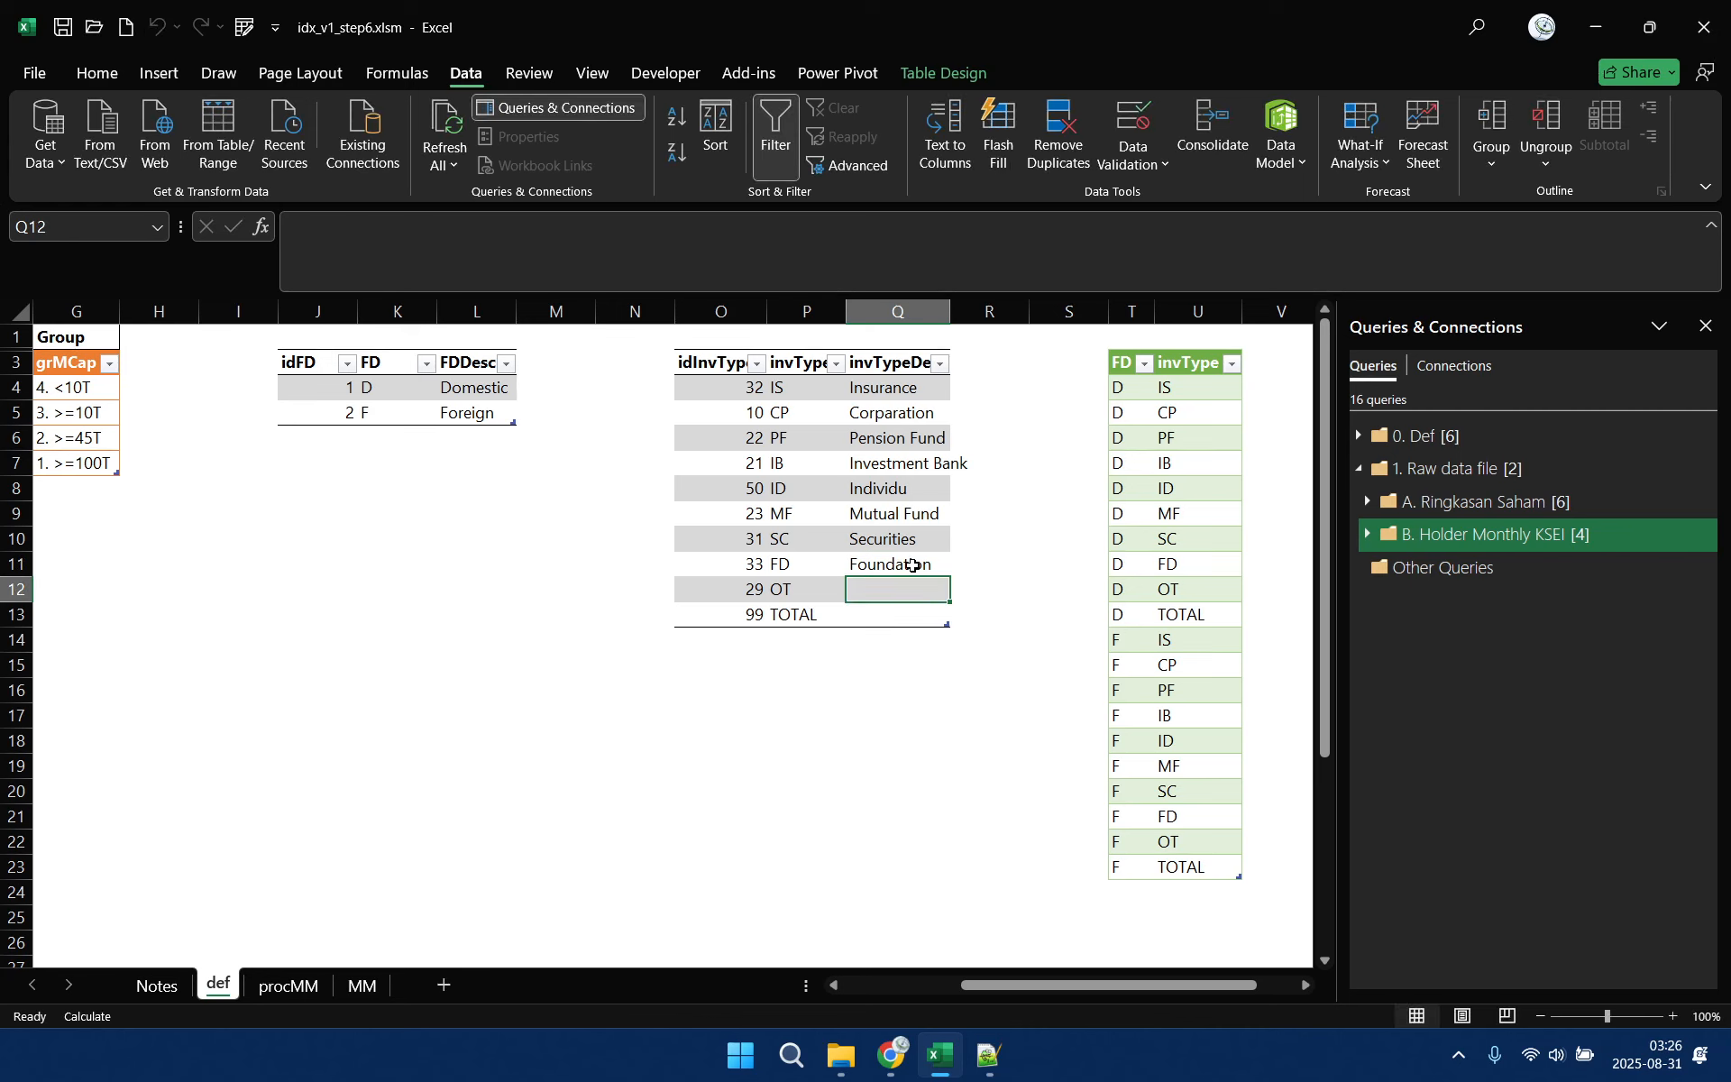
key("Return")
type("Others")
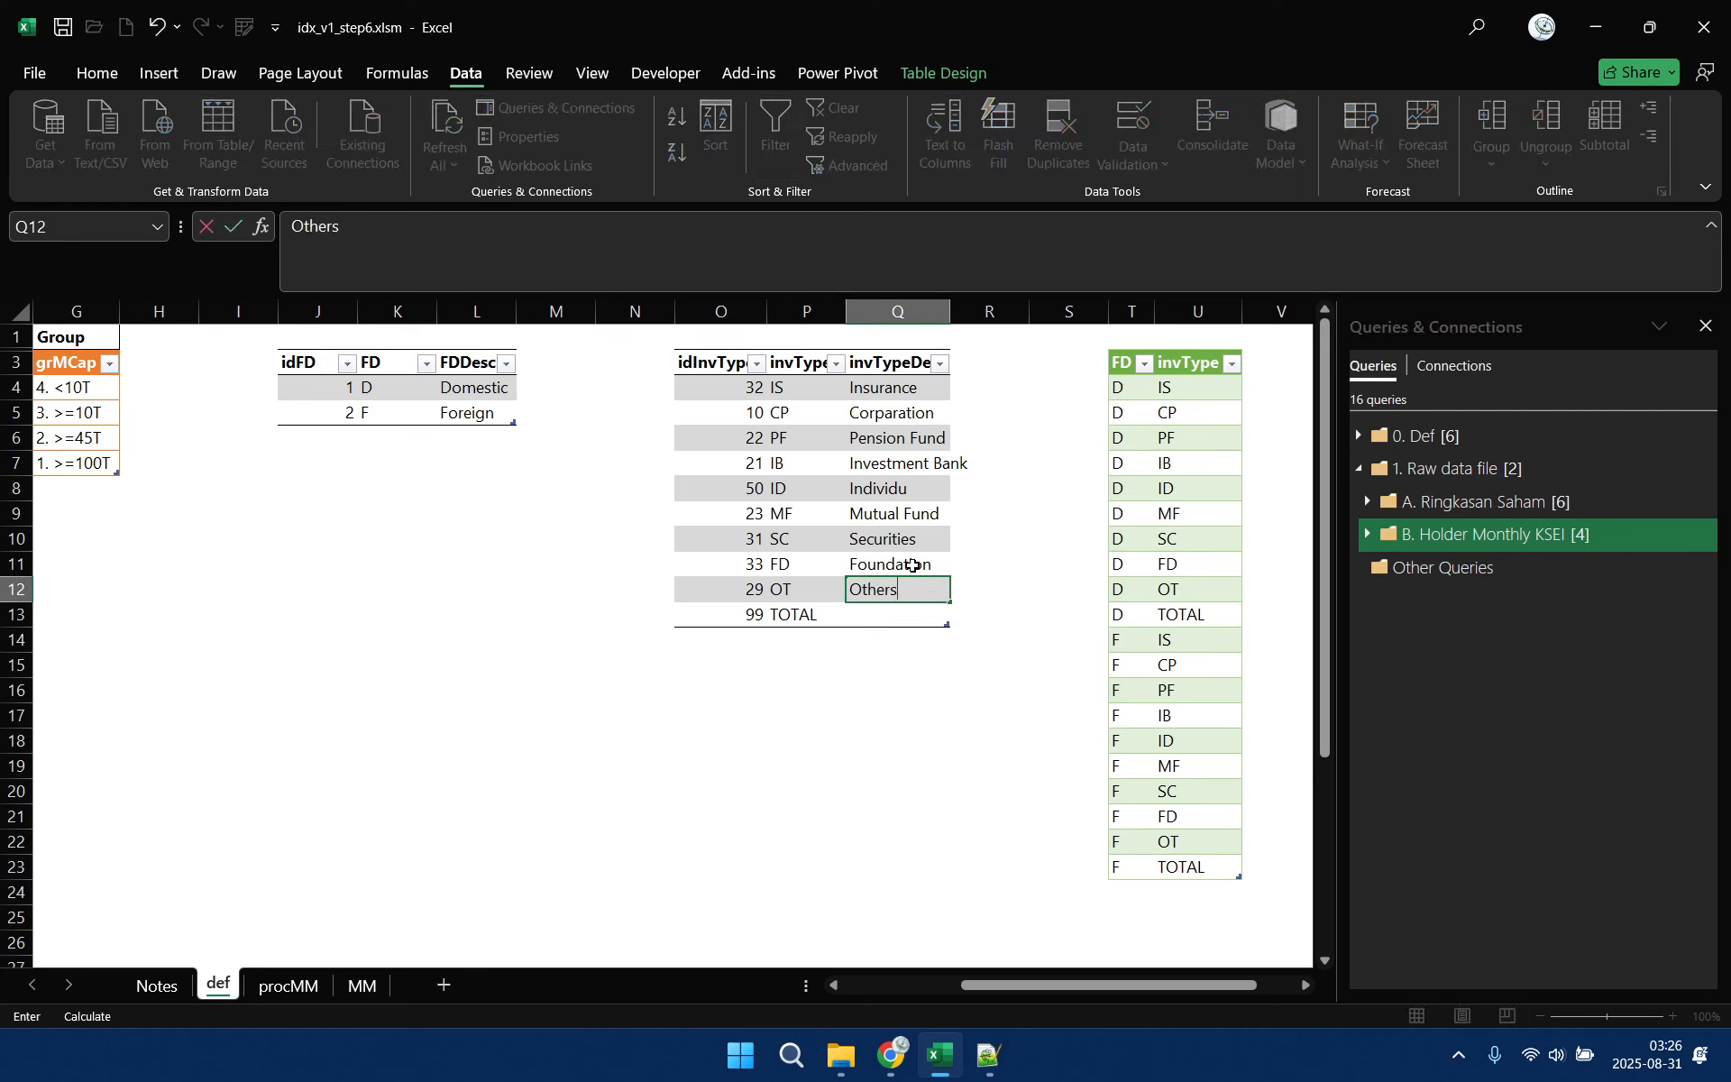
key("Return")
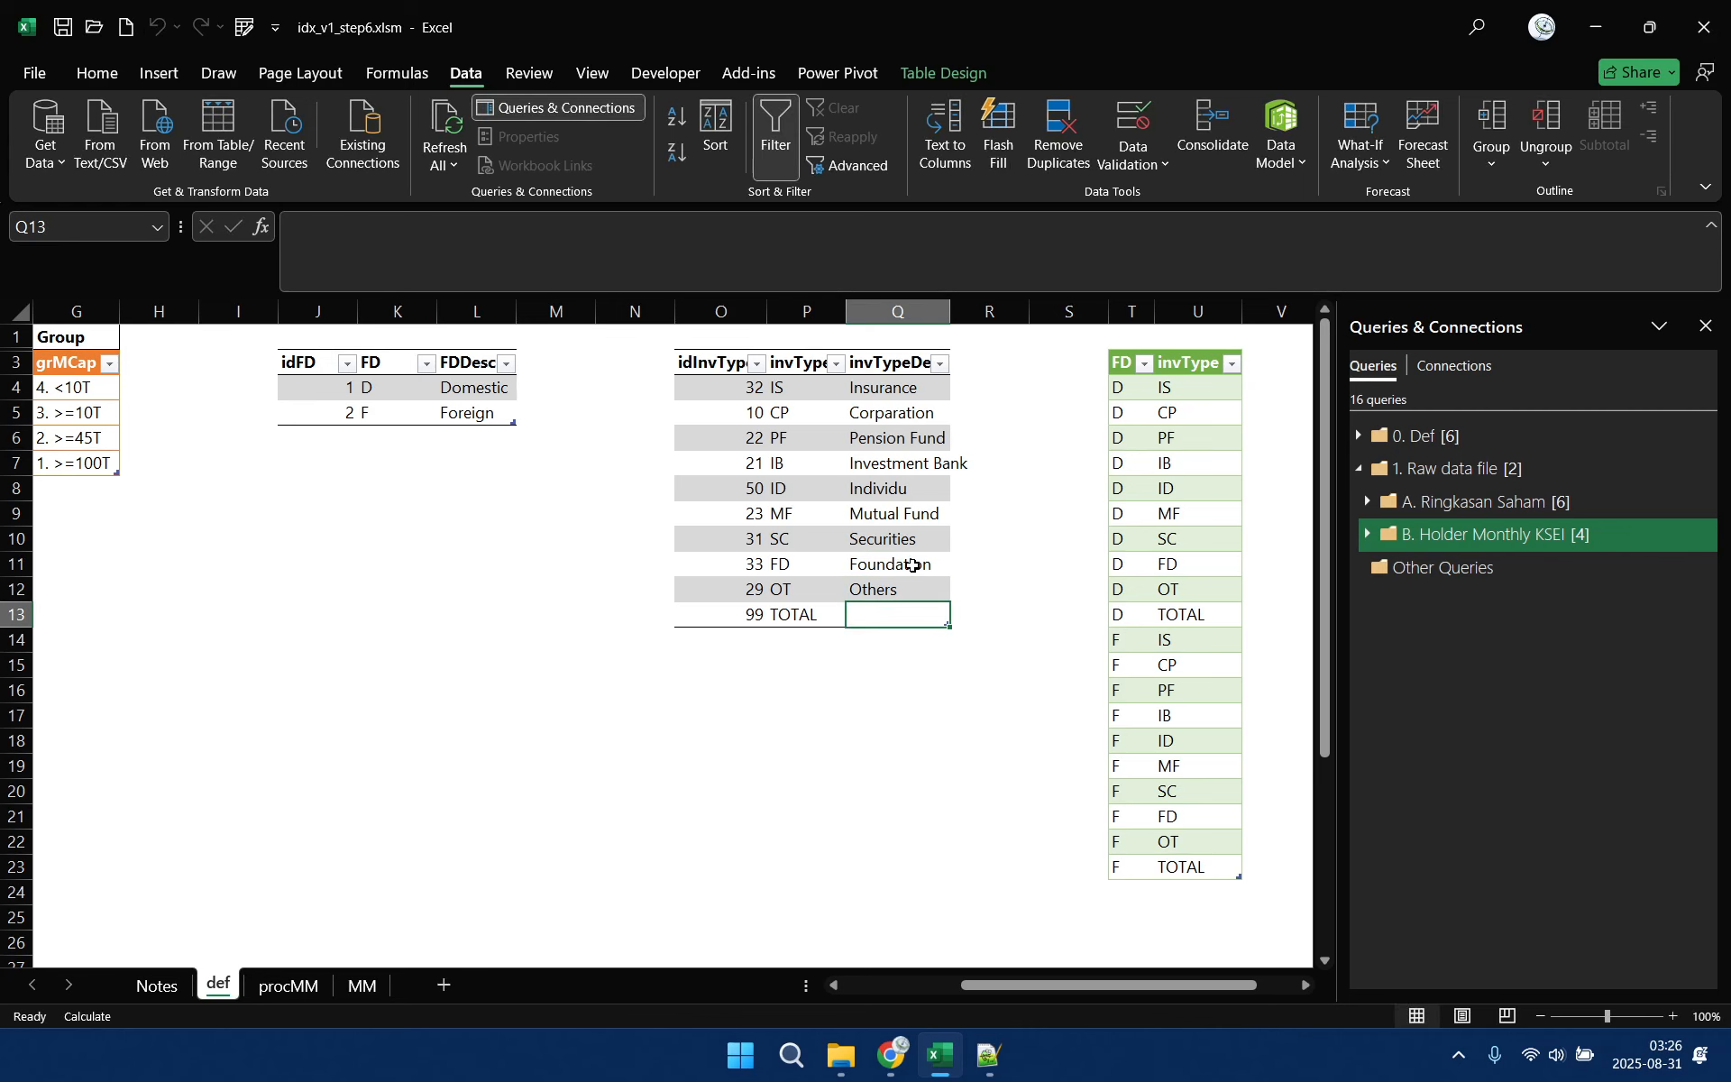
type("Total")
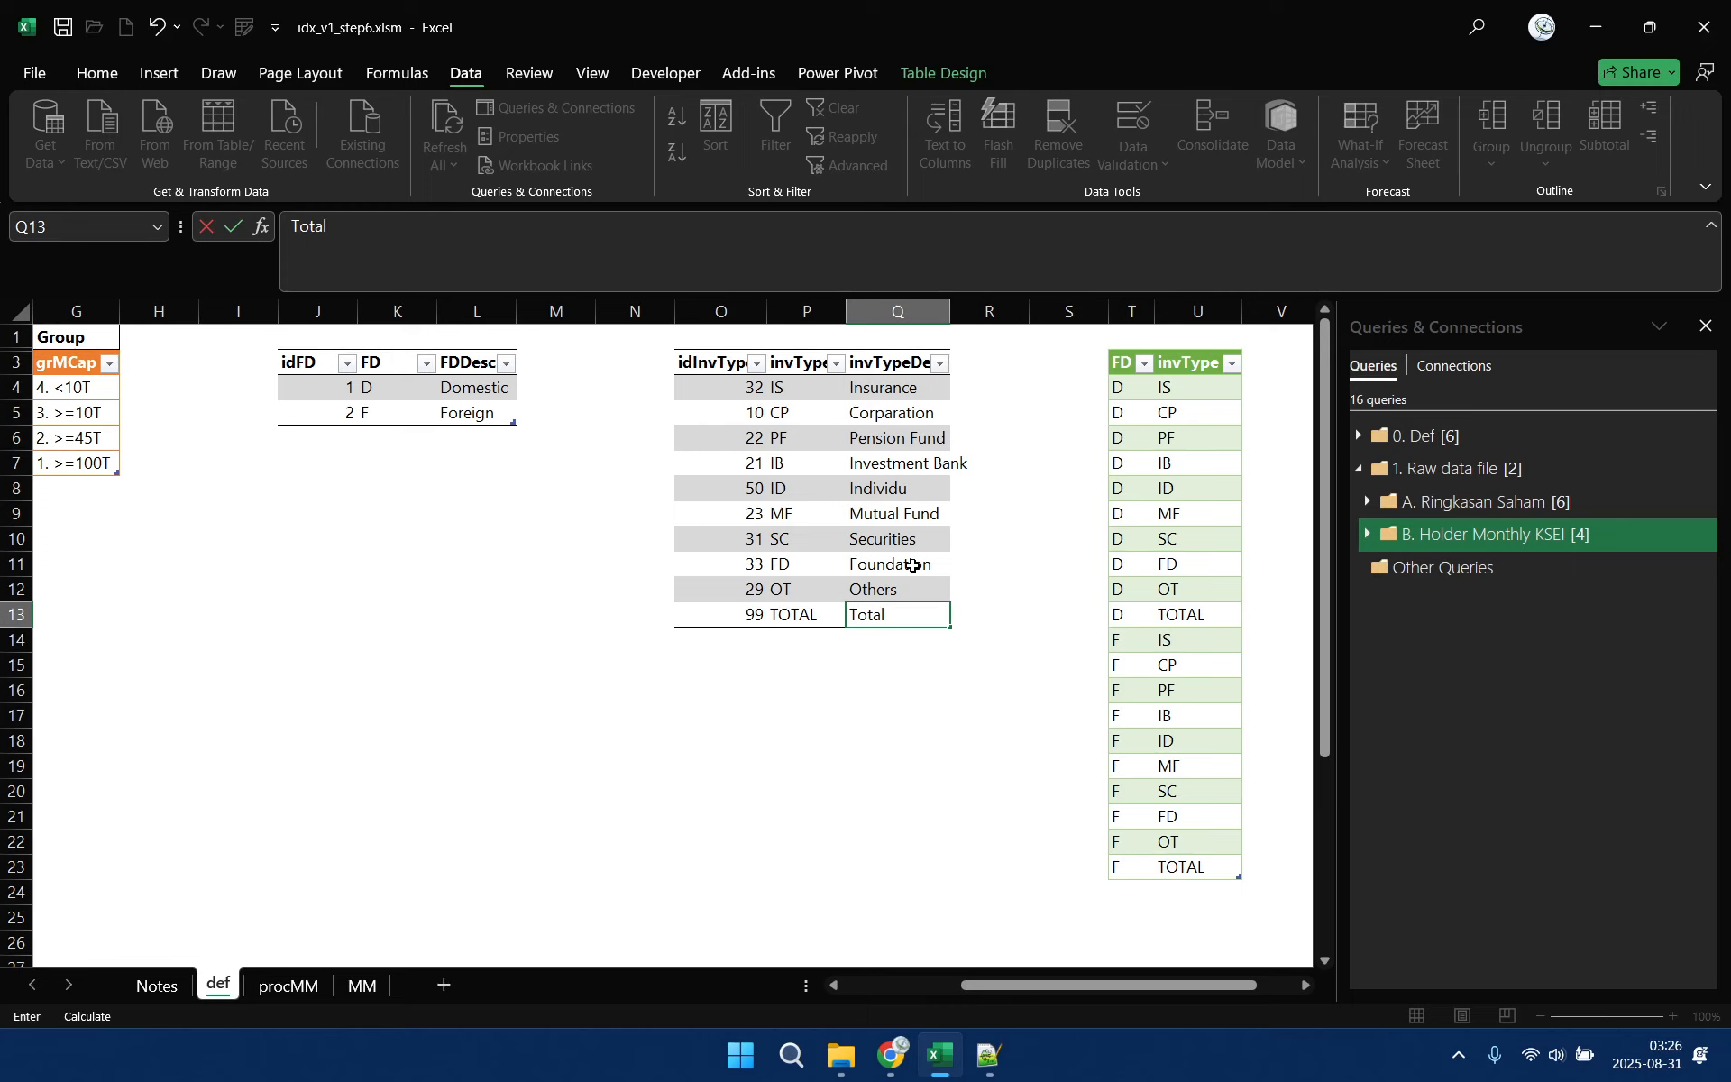
left_click(923, 667)
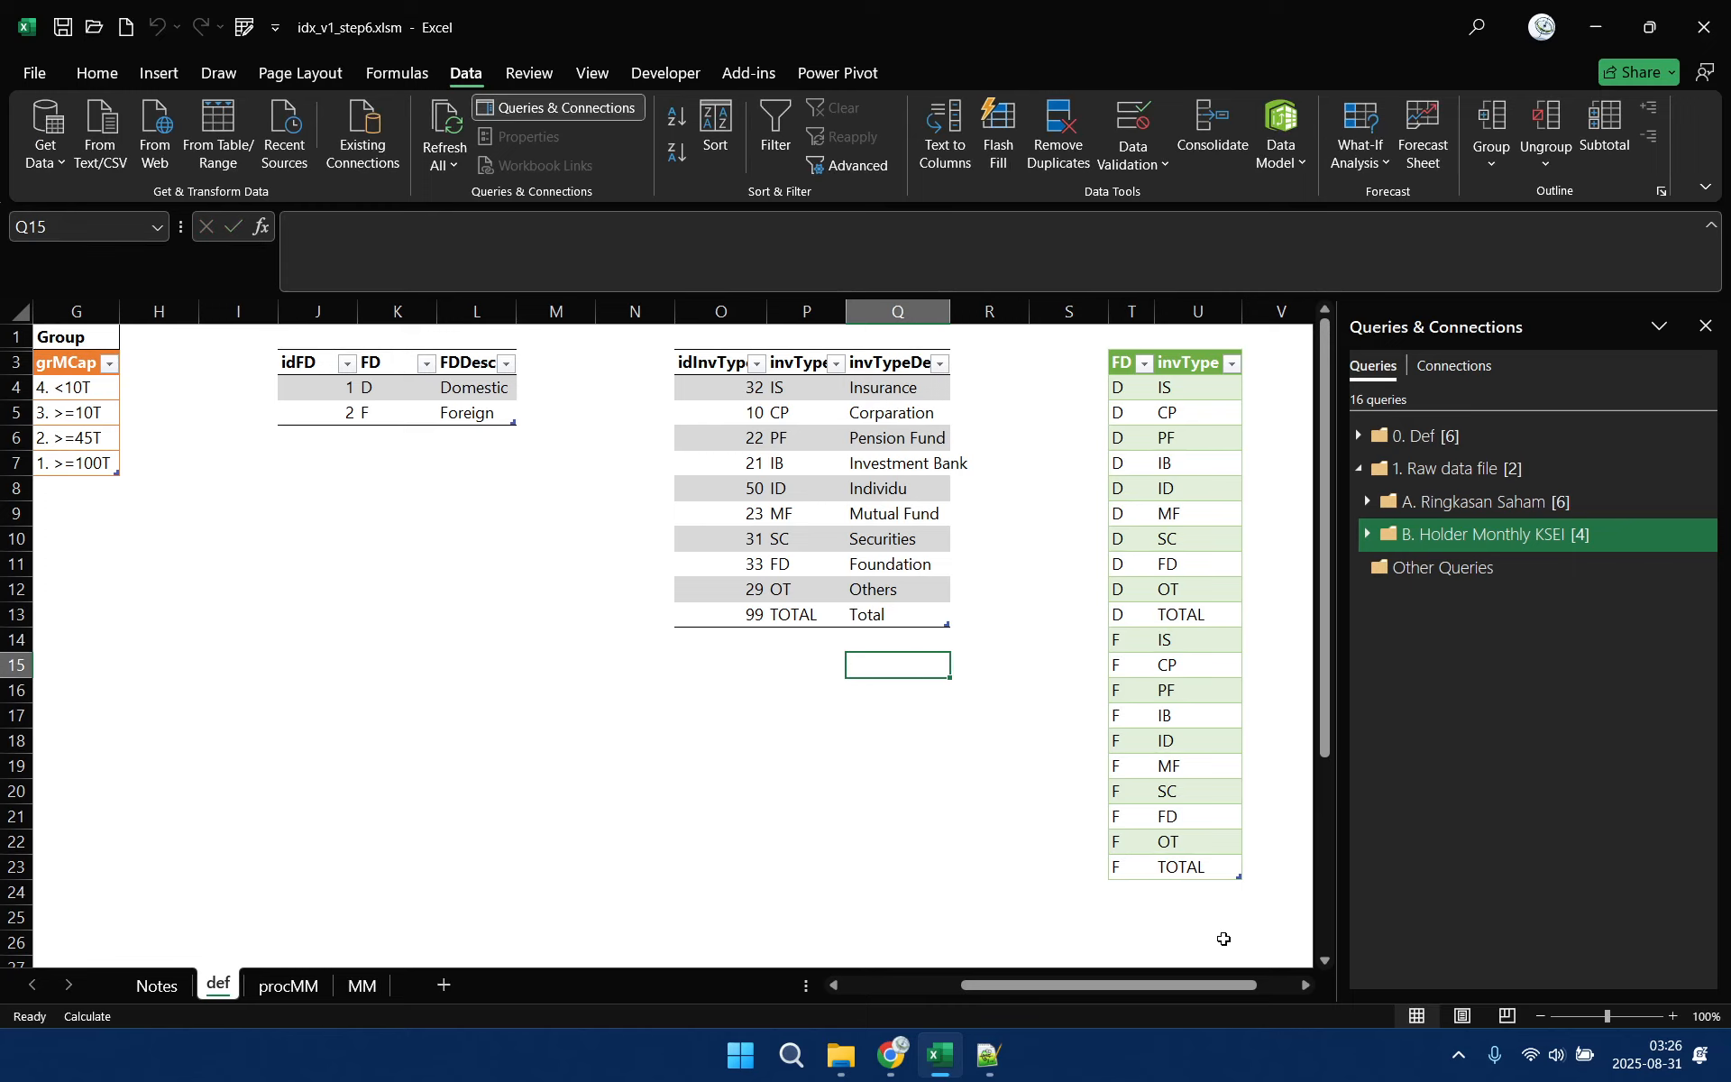
Add a grMM column to the green FD and invType table with its header in V3
left_click_drag(1197, 987, 1237, 988)
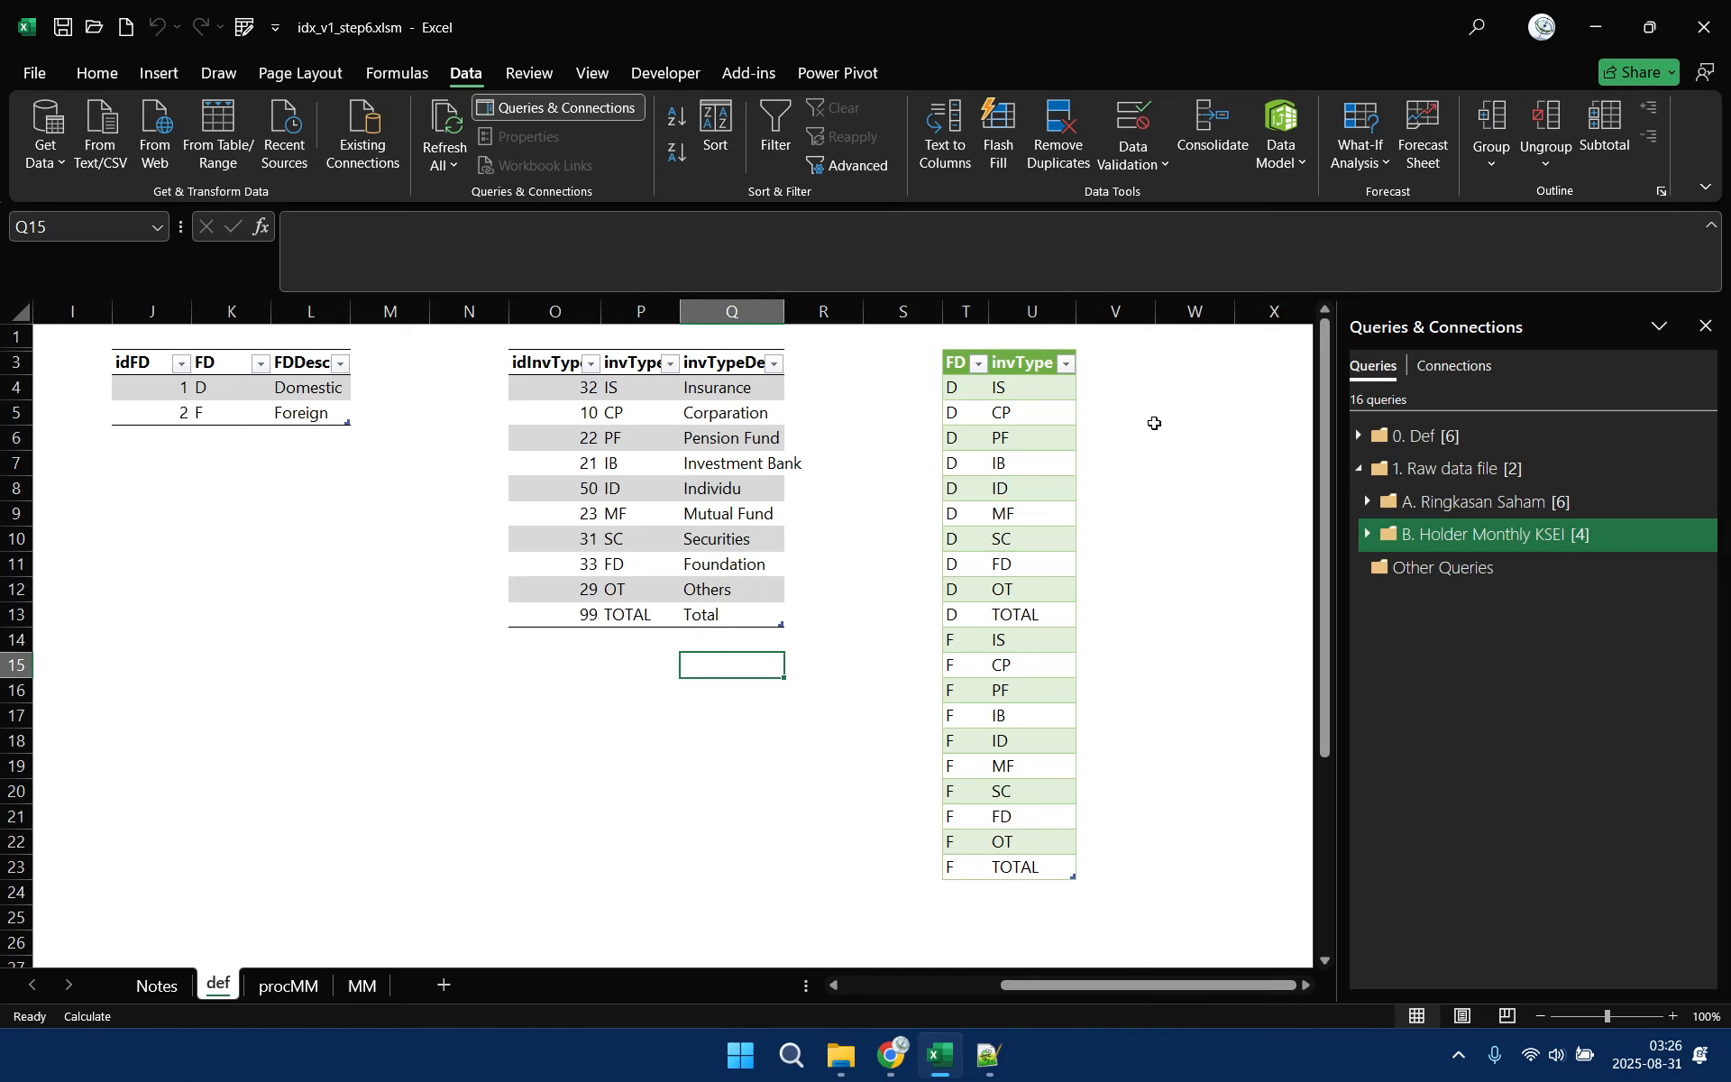
left_click(1112, 365)
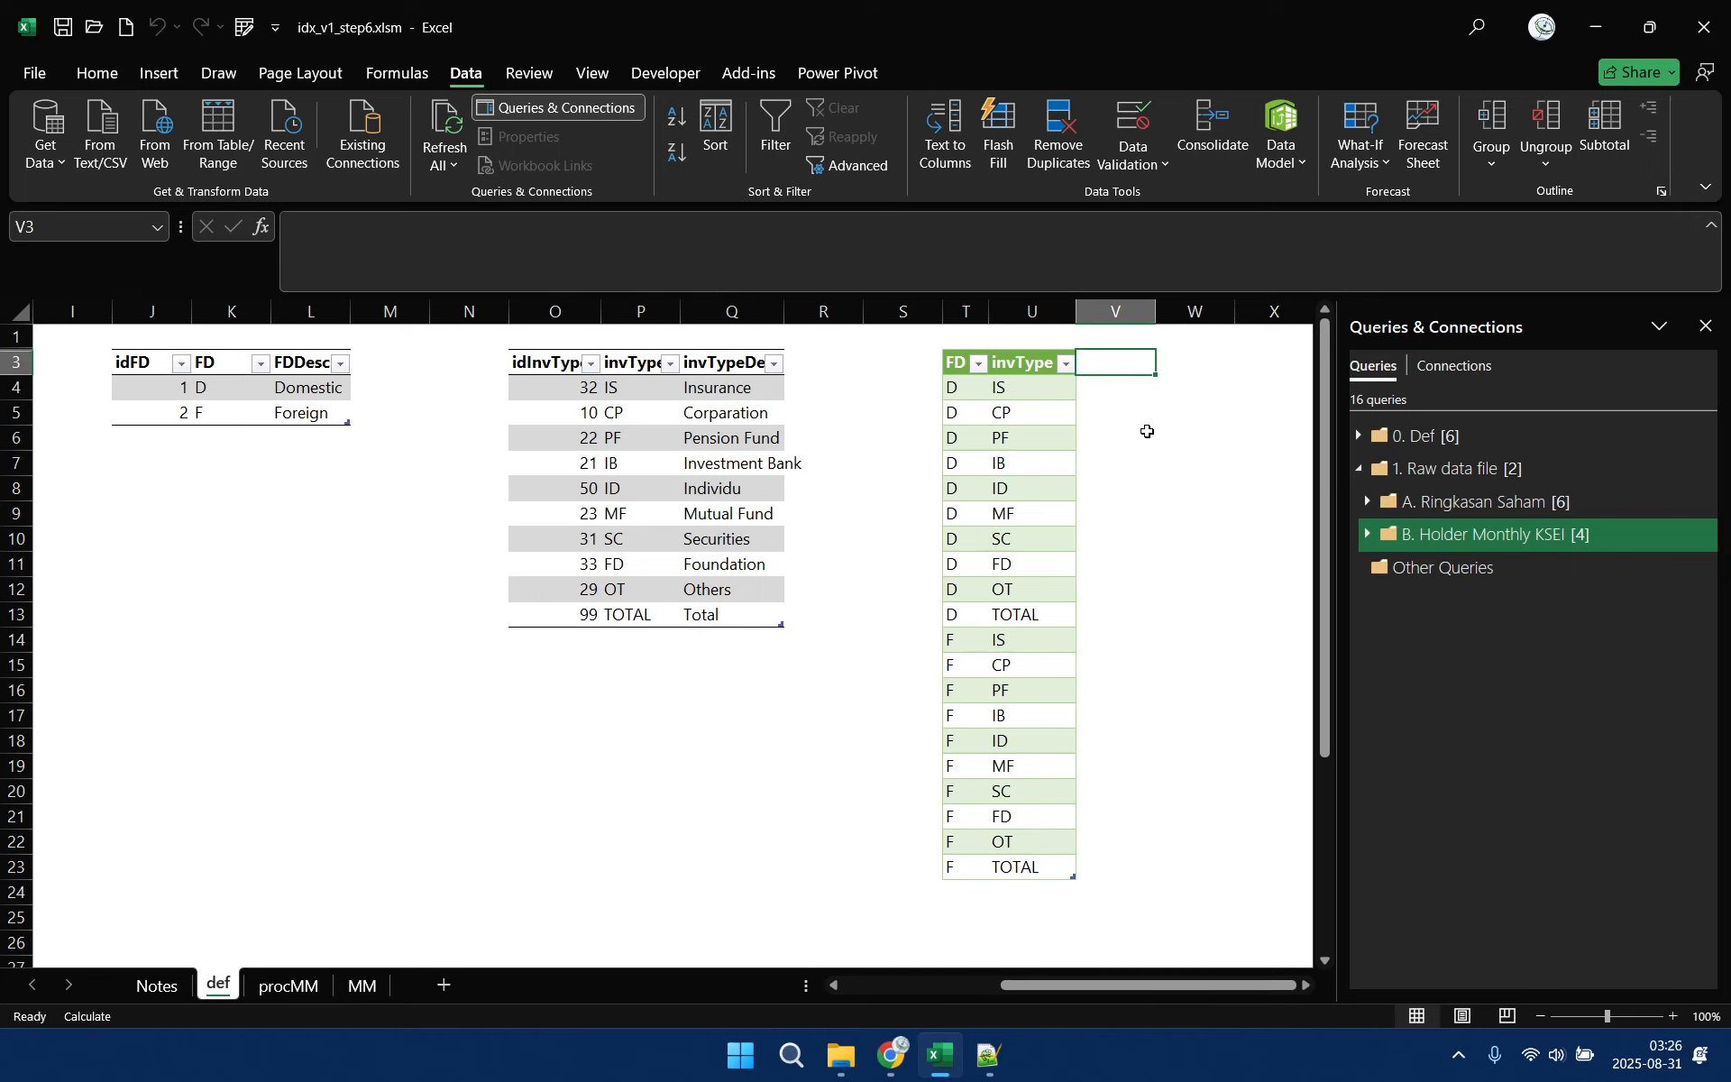
type("grMM")
key("Return")
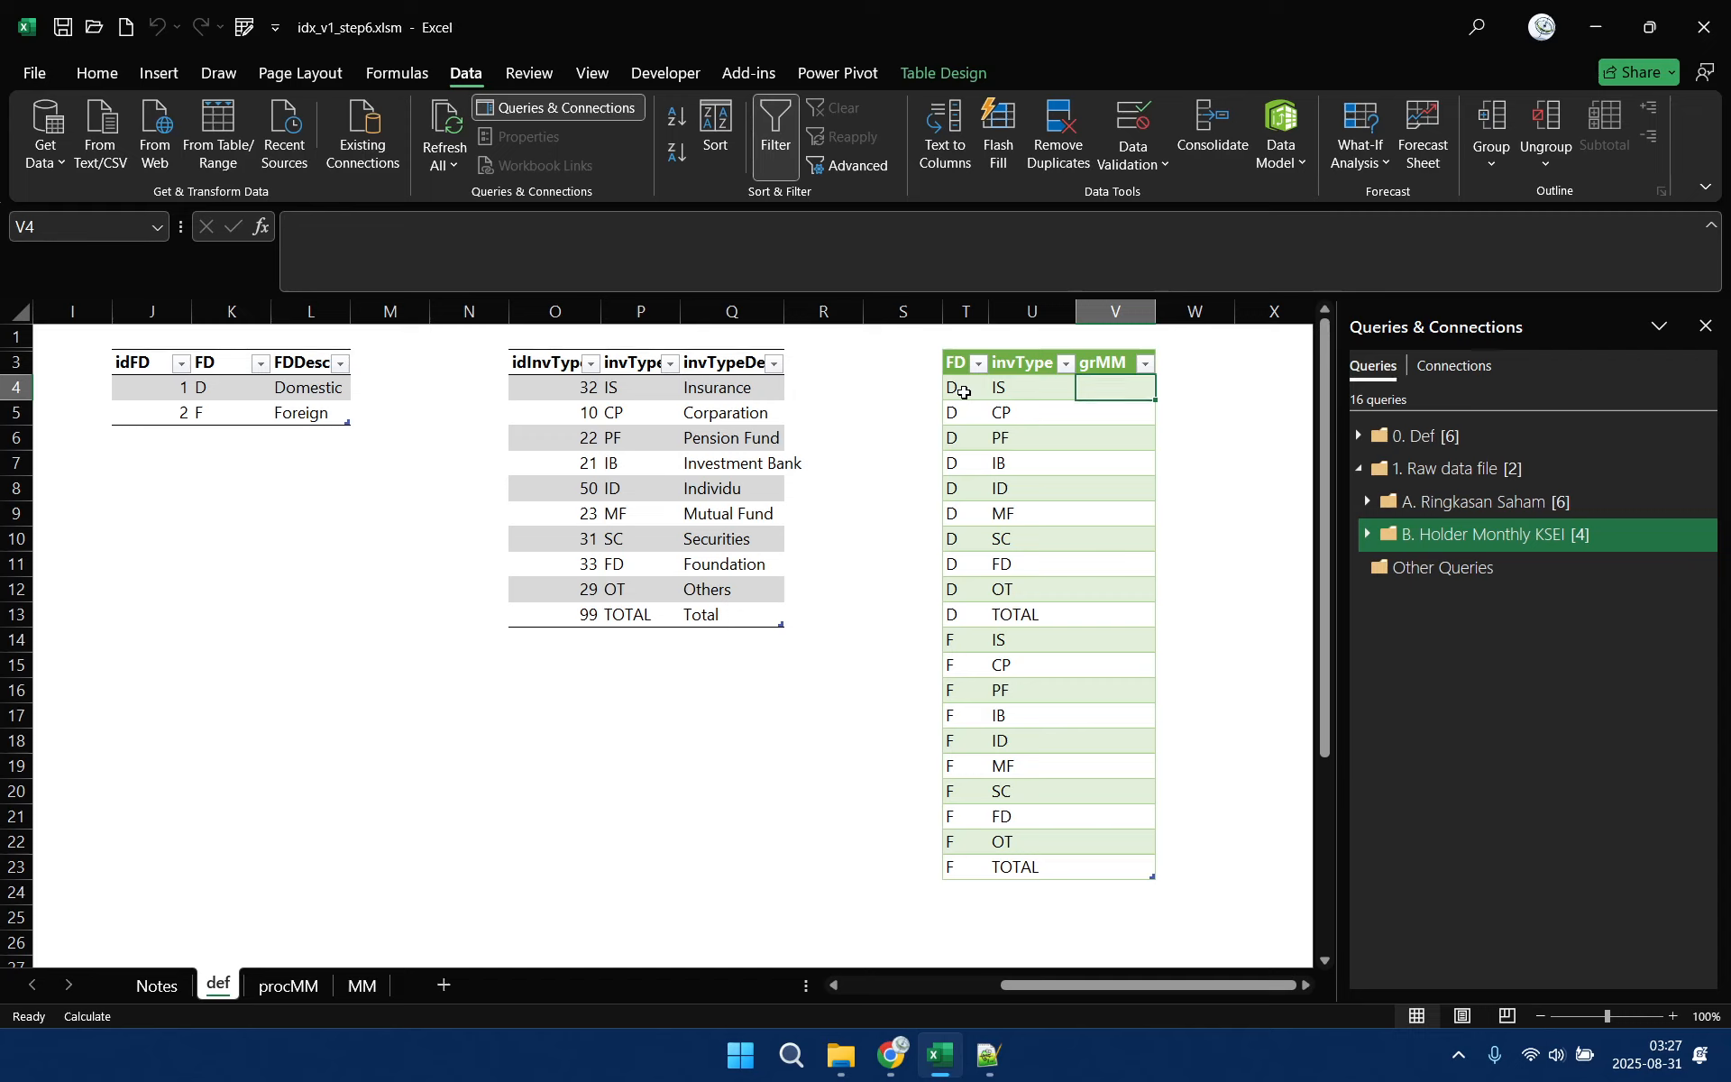
Enter the group "5. Ritel dan Big Player" in the grMM column for FD D and invType ID
left_click(1109, 492)
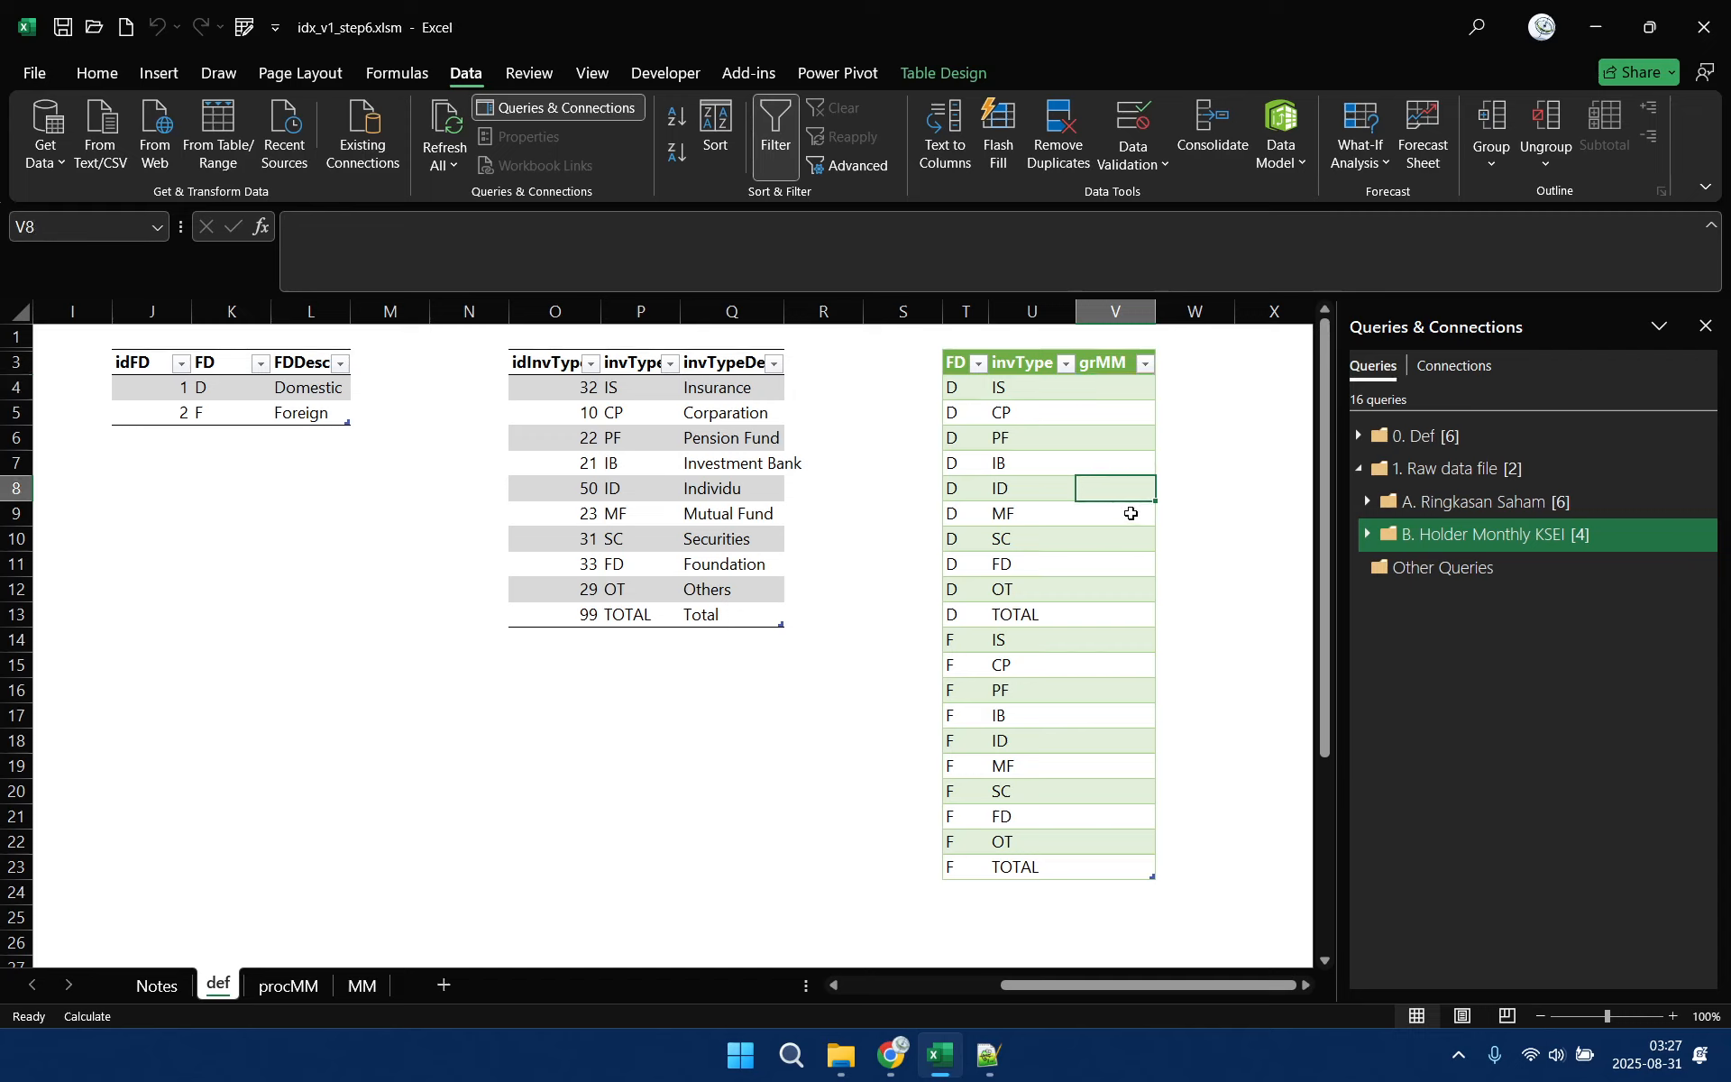
type("5. Ri")
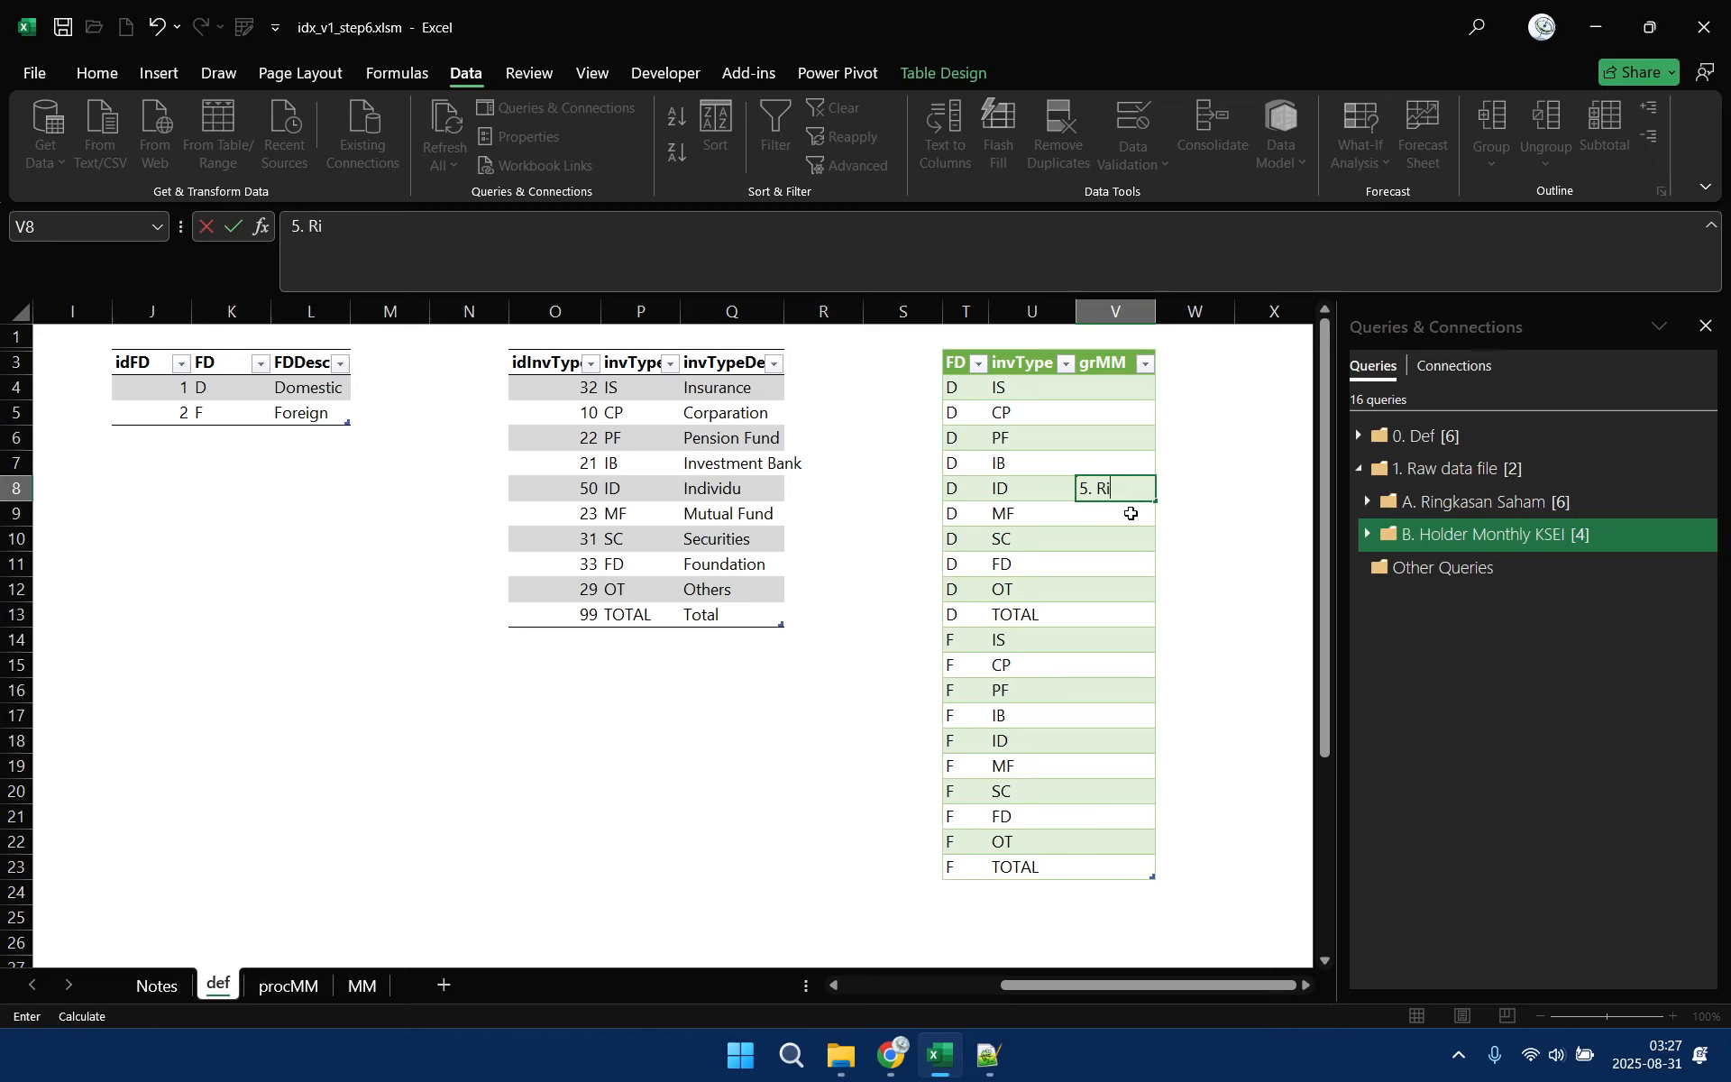
type("tel dan Big Player")
key("Return")
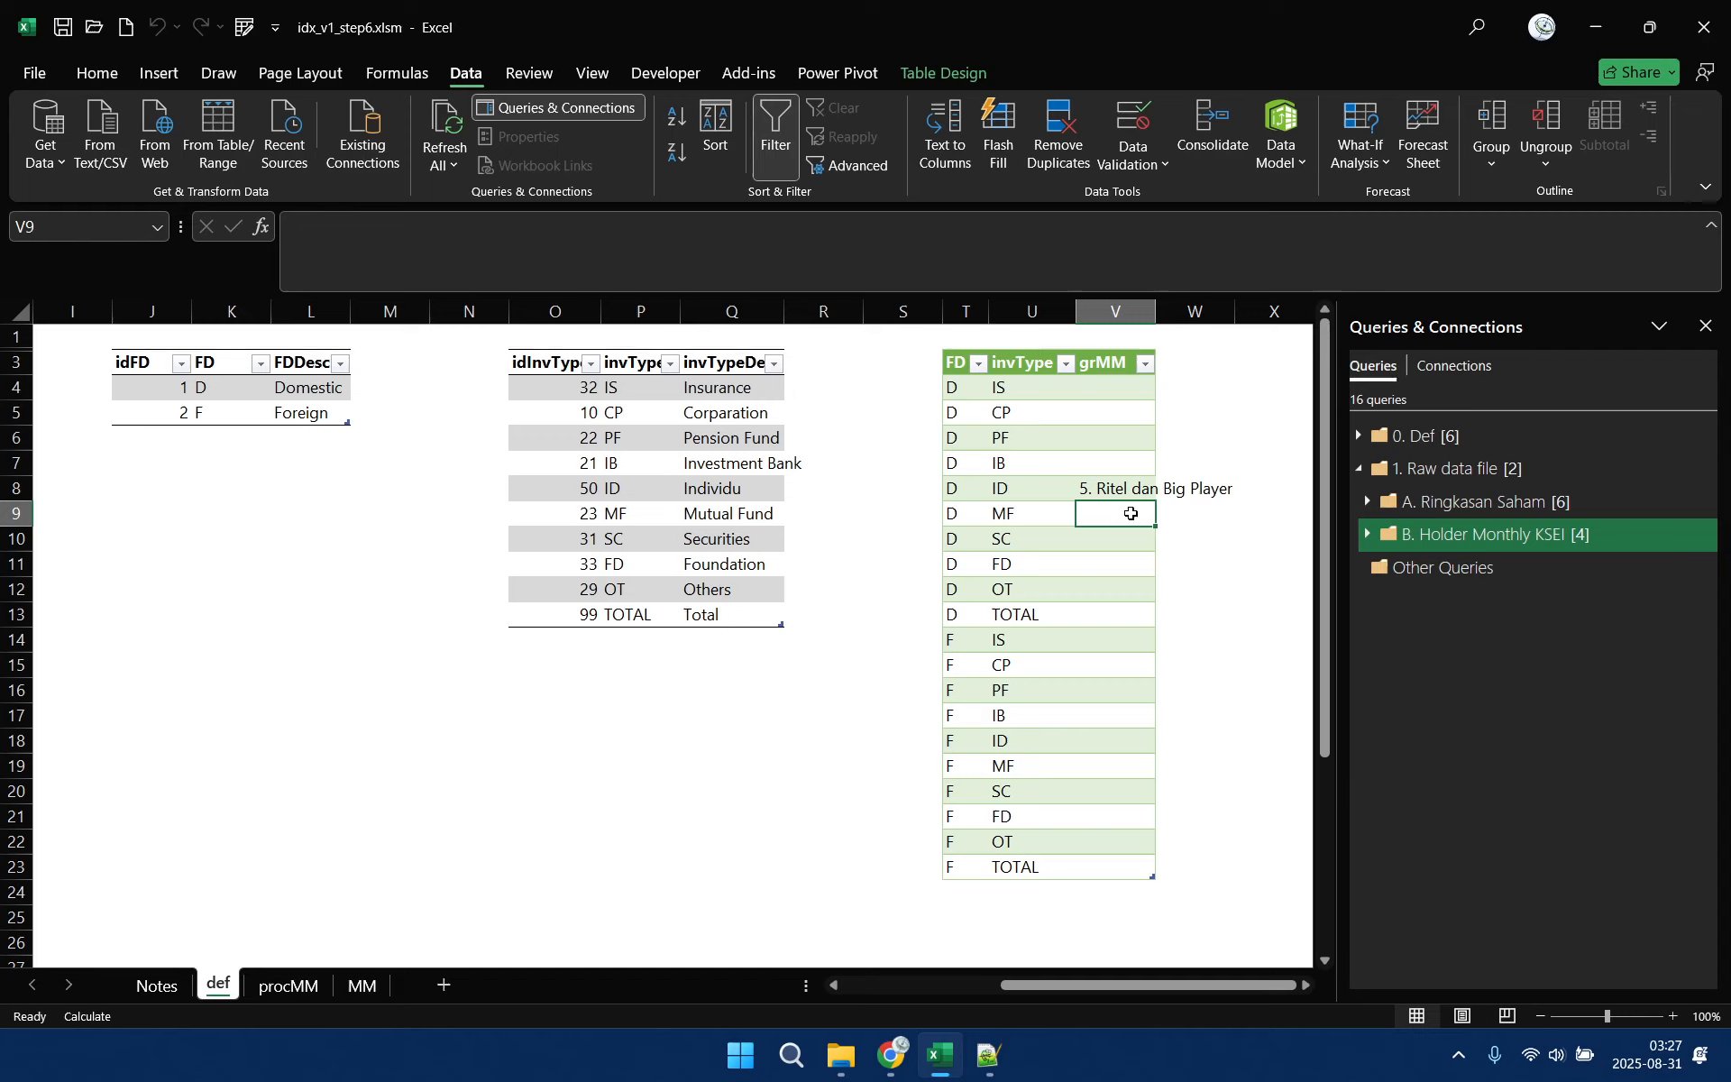
left_click(1129, 487)
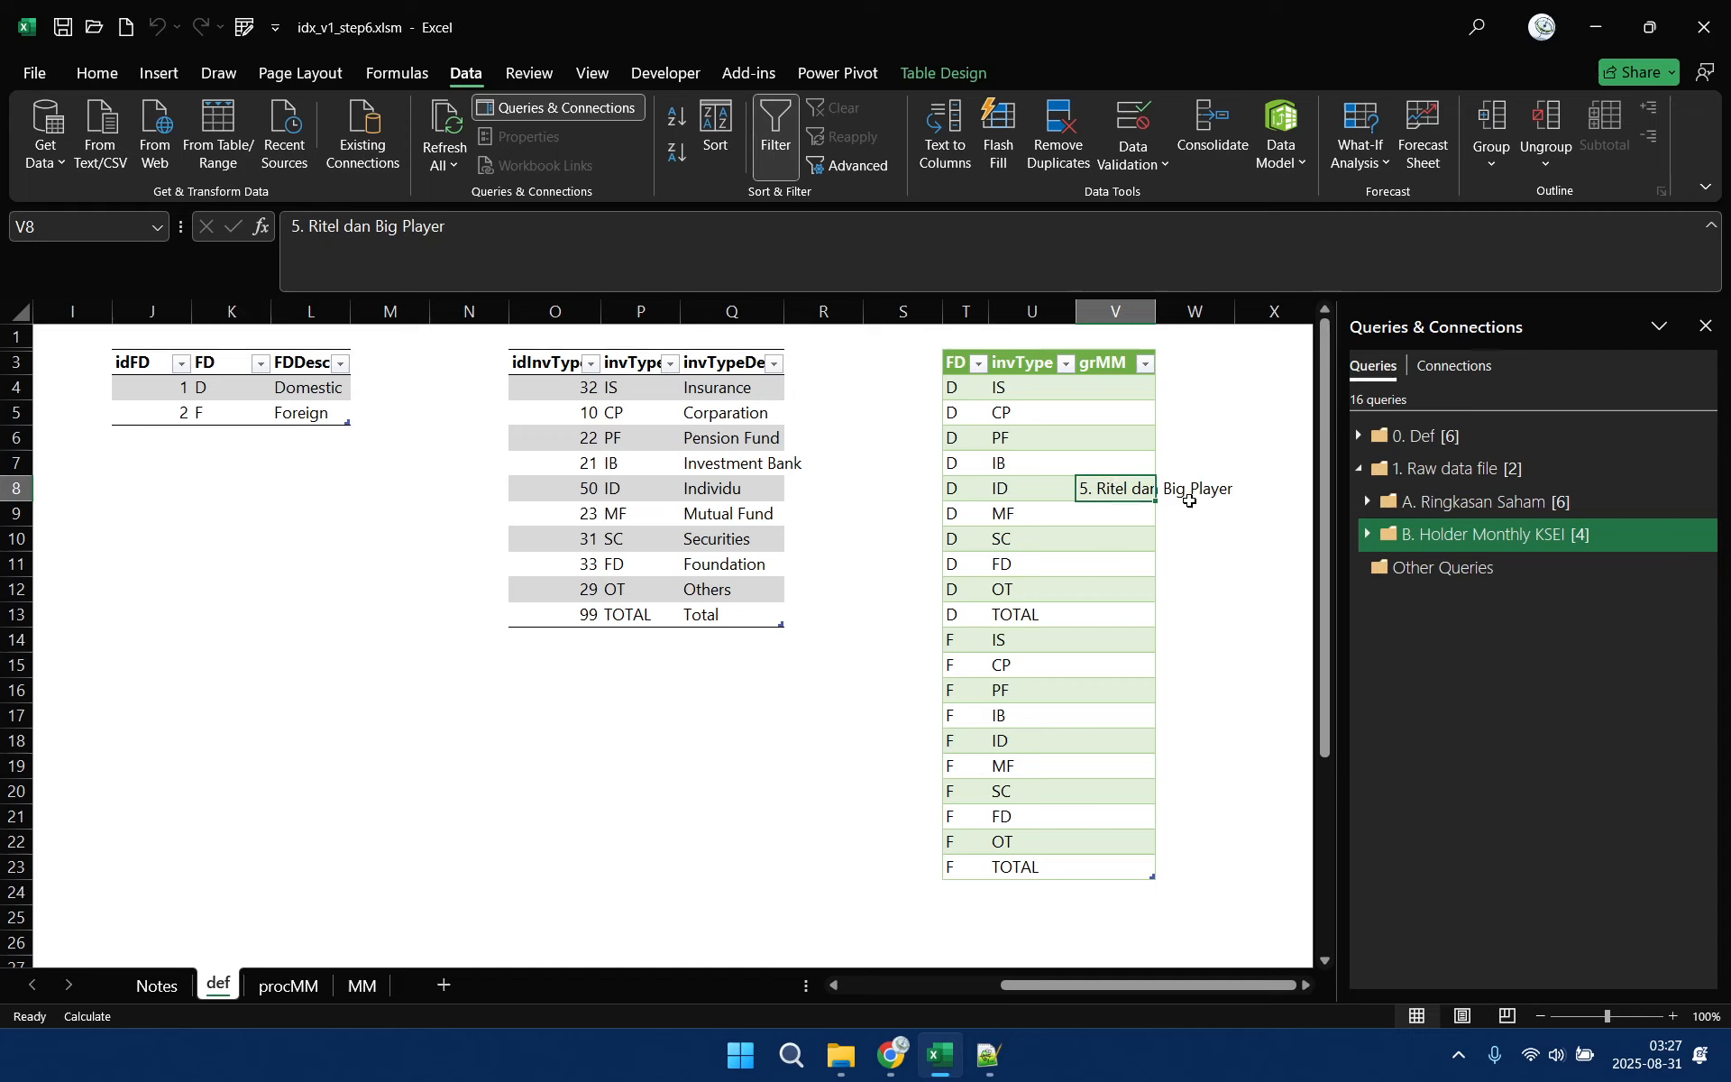
Enter the group "9. Total" in the grMM column for the TOTAL rows of both FD D and FD F
left_click(1105, 622)
type("9. Total")
key("Return")
left_click(1110, 614)
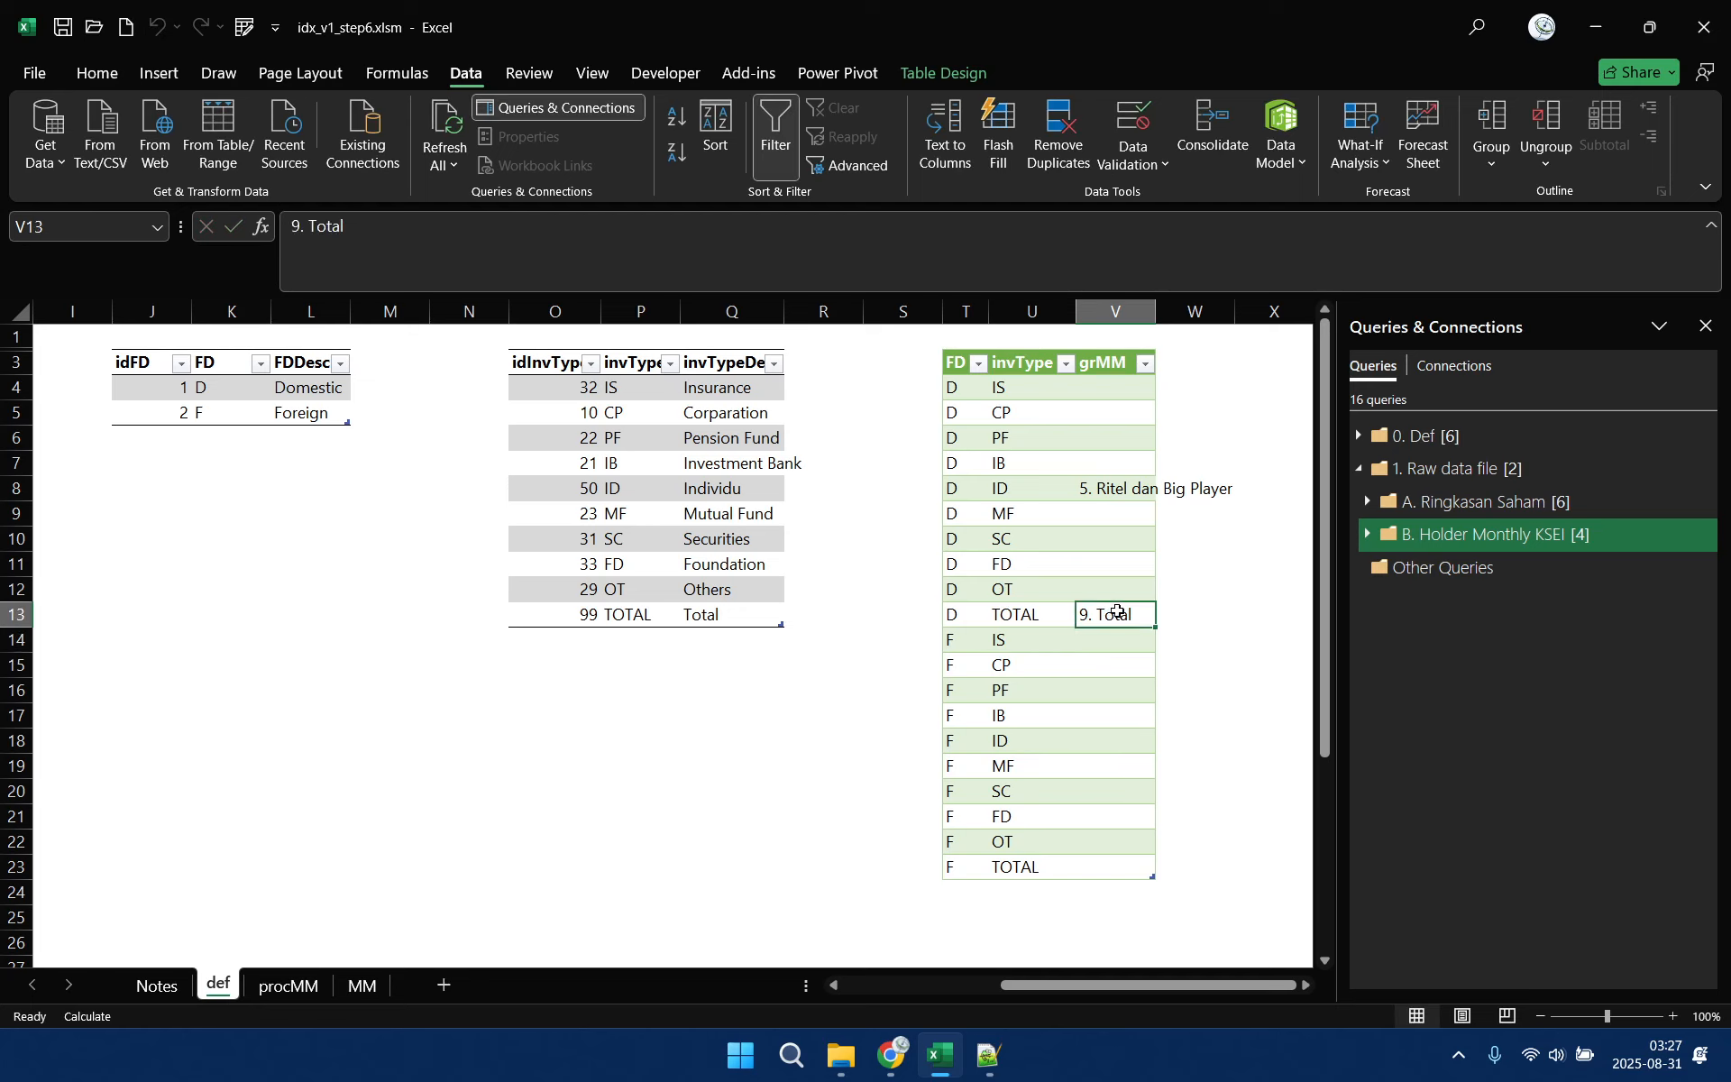
key("ctrl+c")
left_click(1115, 862)
key("ctrl+v")
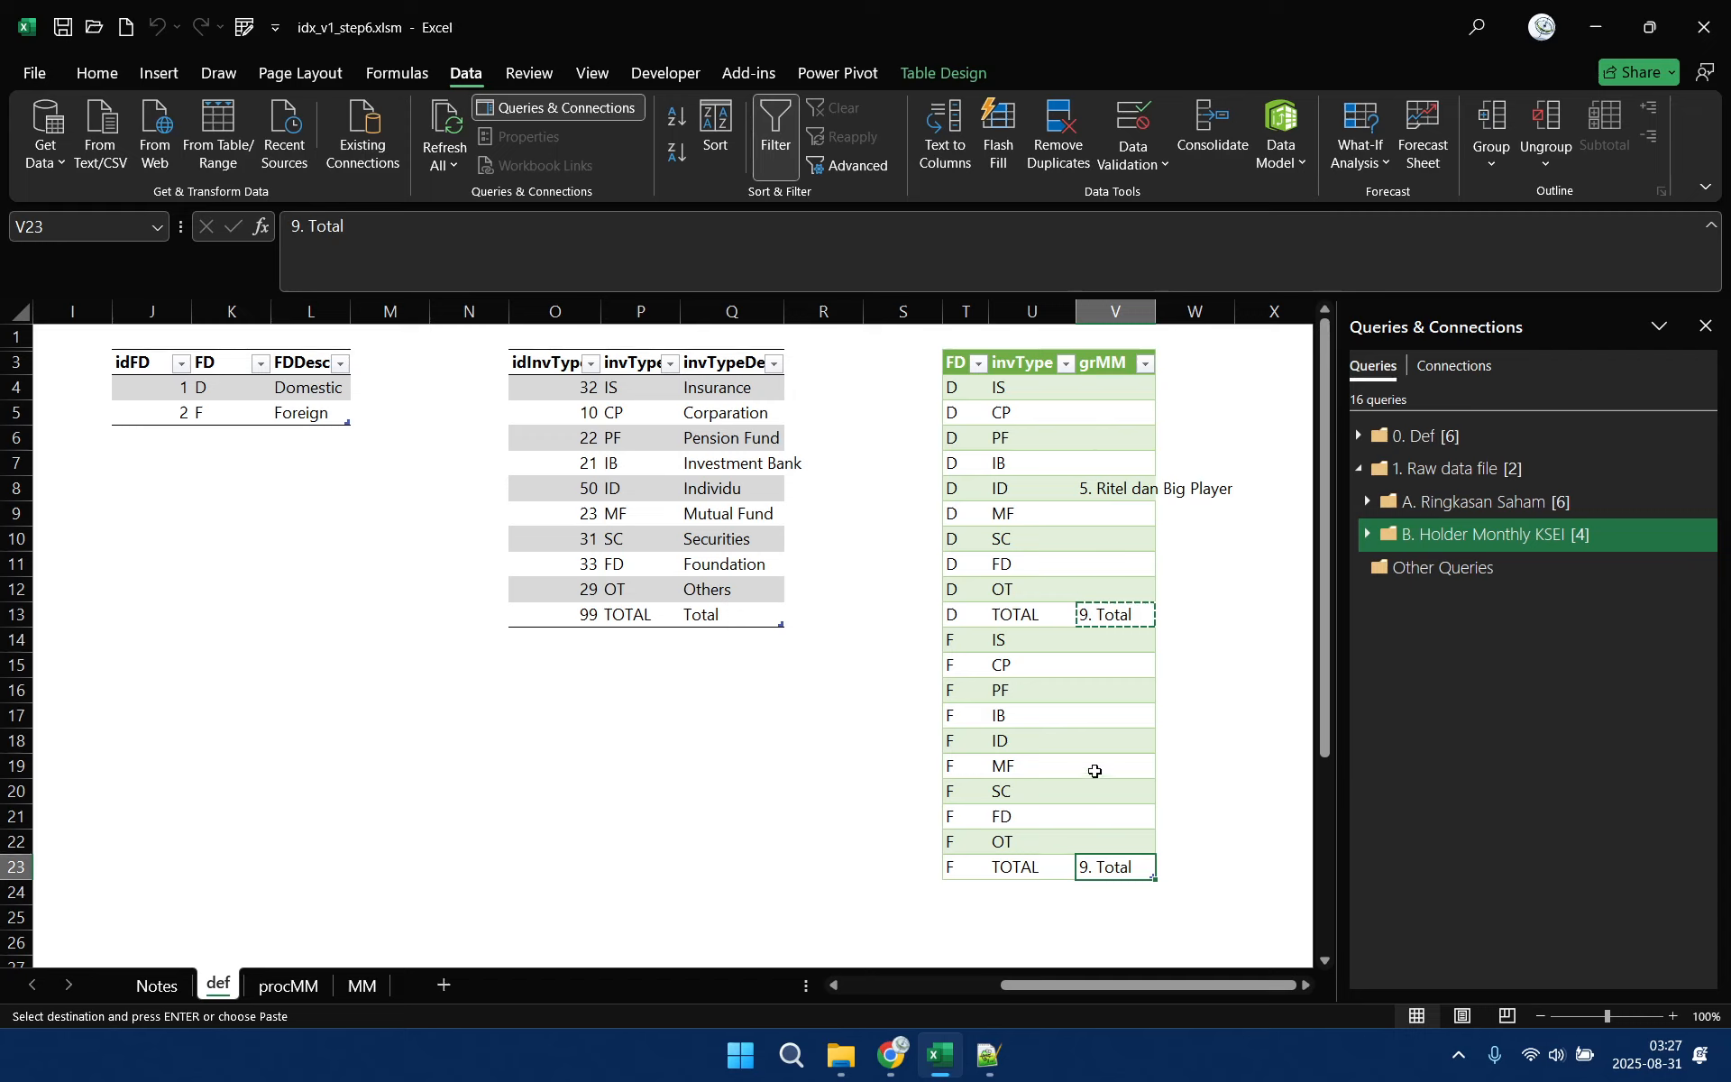
Enter the group "2. mmD" in the grMM column for FD F and invType ID
left_click(1096, 742)
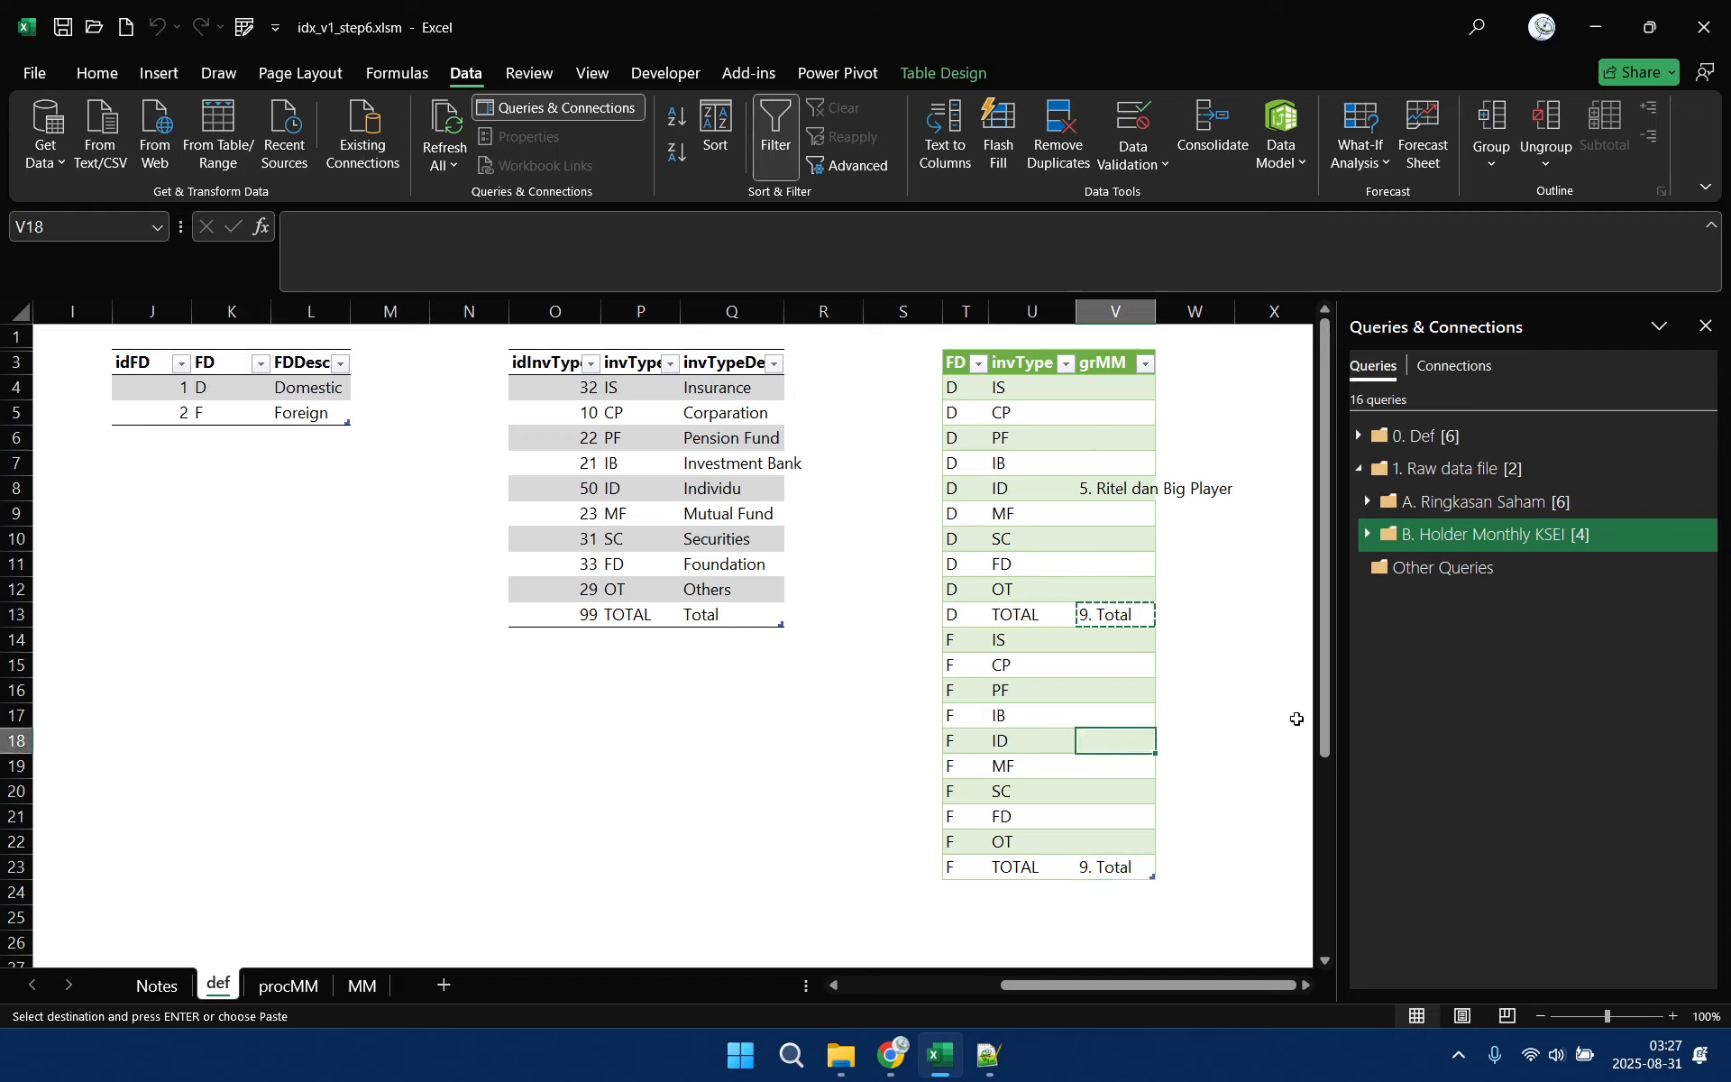
type("2. mmD")
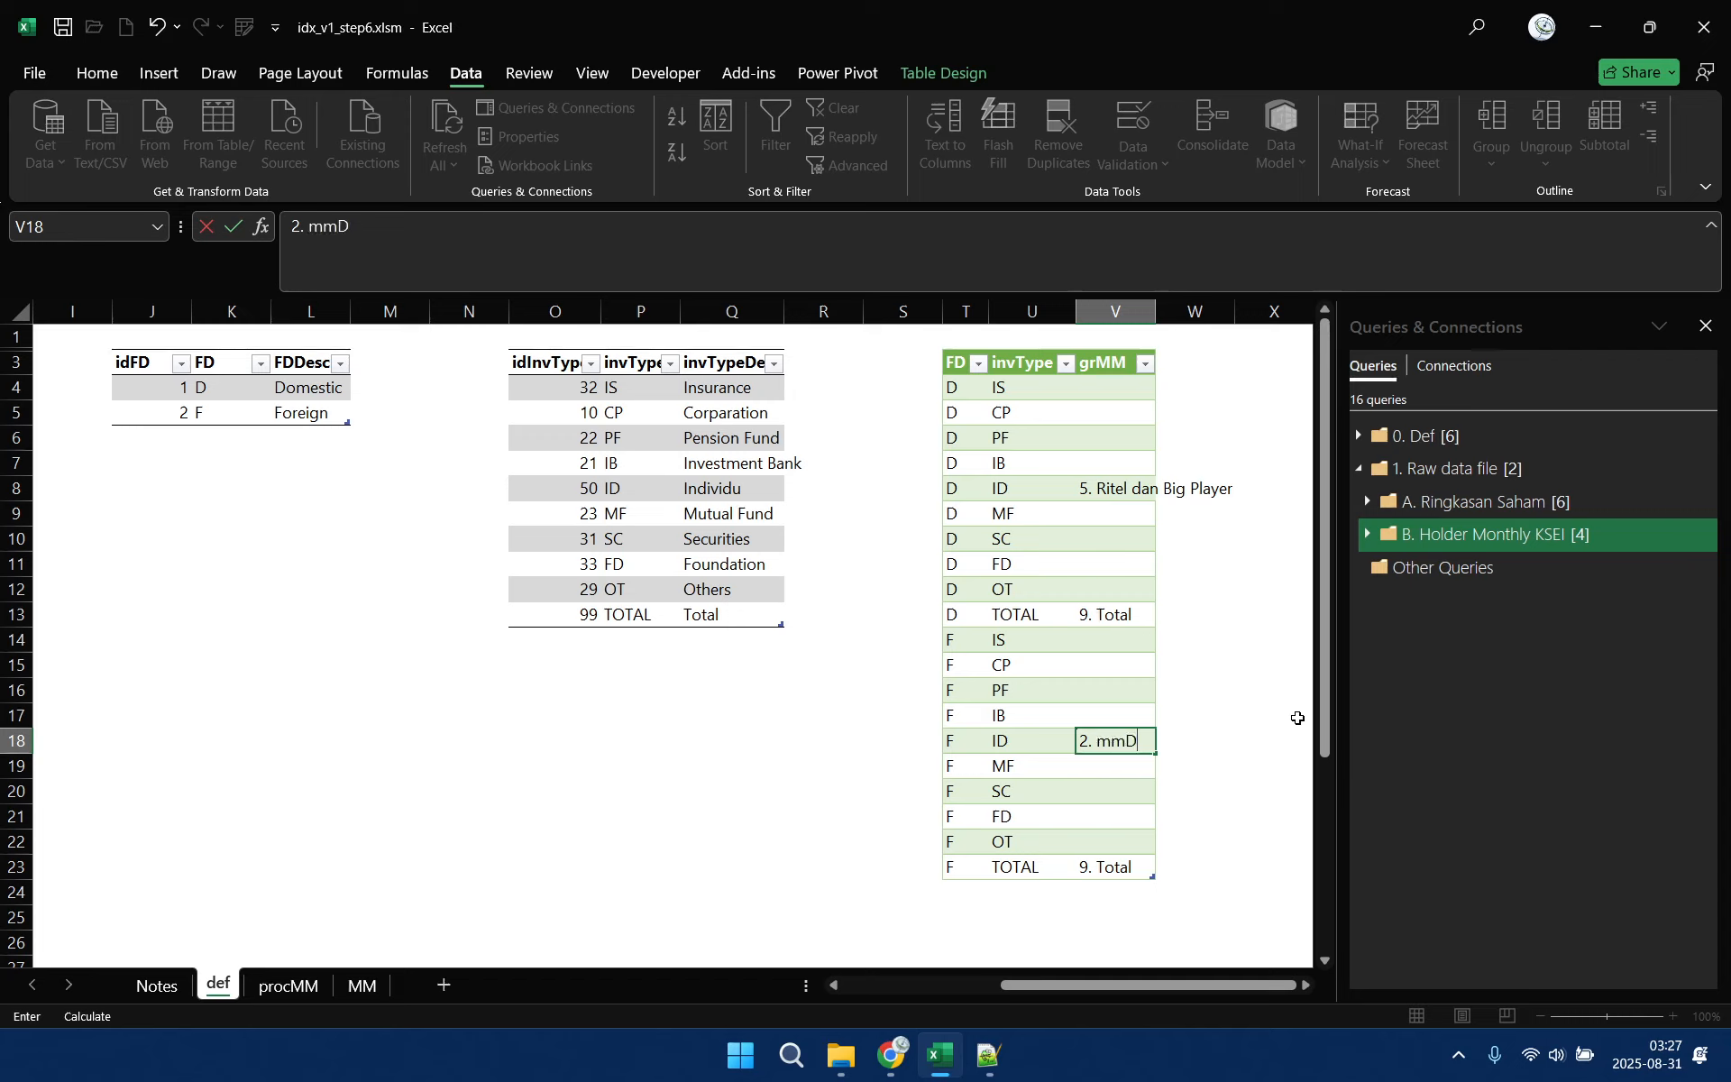
key("Return")
left_click(1119, 739)
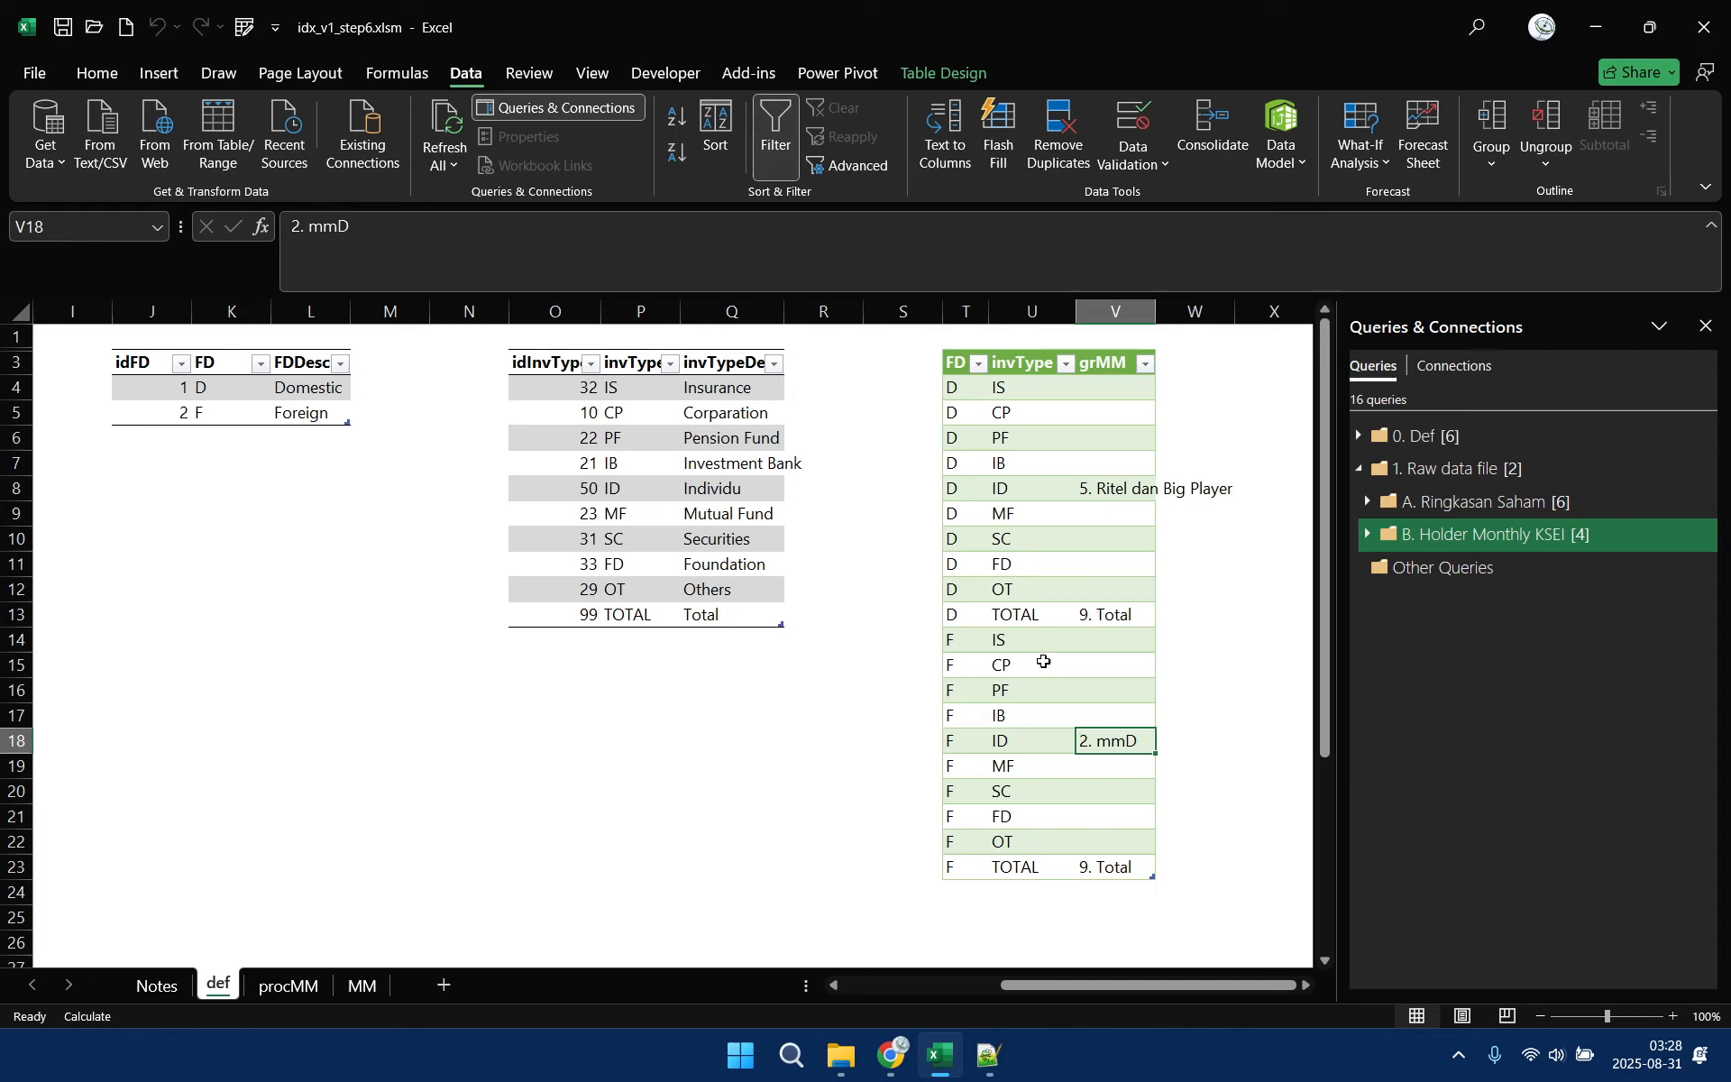
Enter the group "8. Corp F" in the grMM column for FD F and invType CP
left_click(1109, 645)
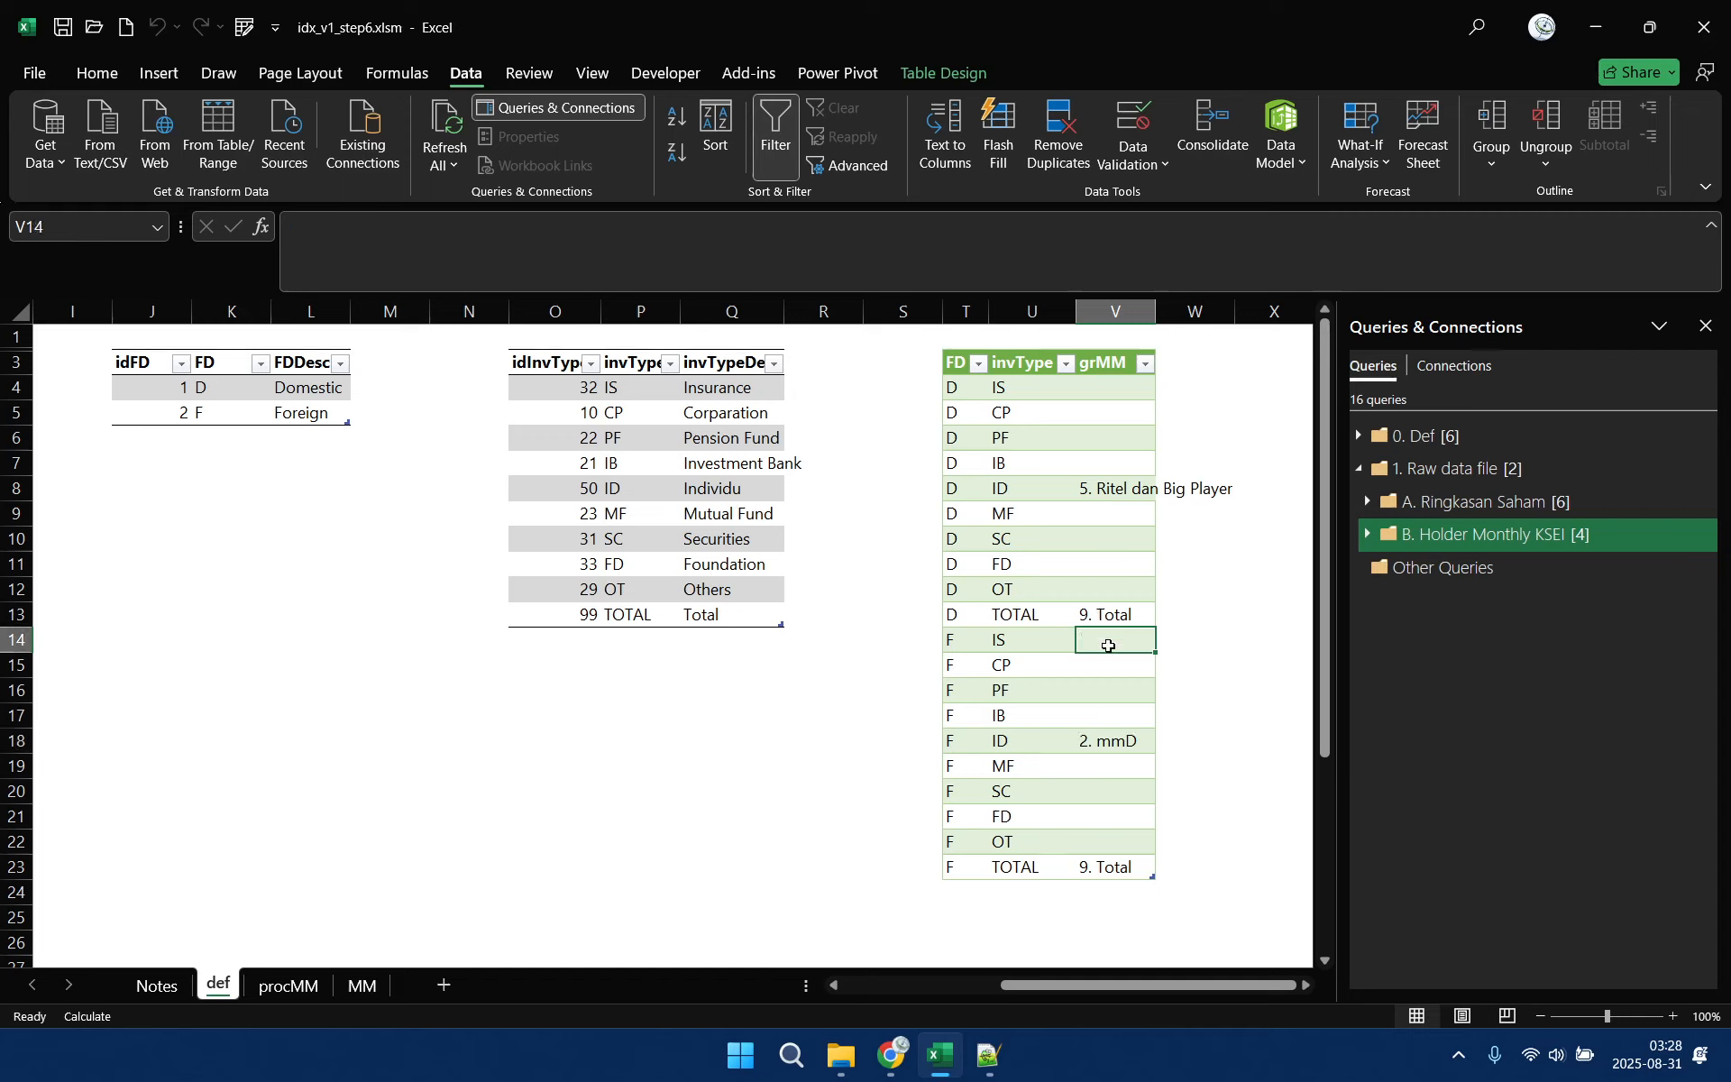
left_click(1111, 669)
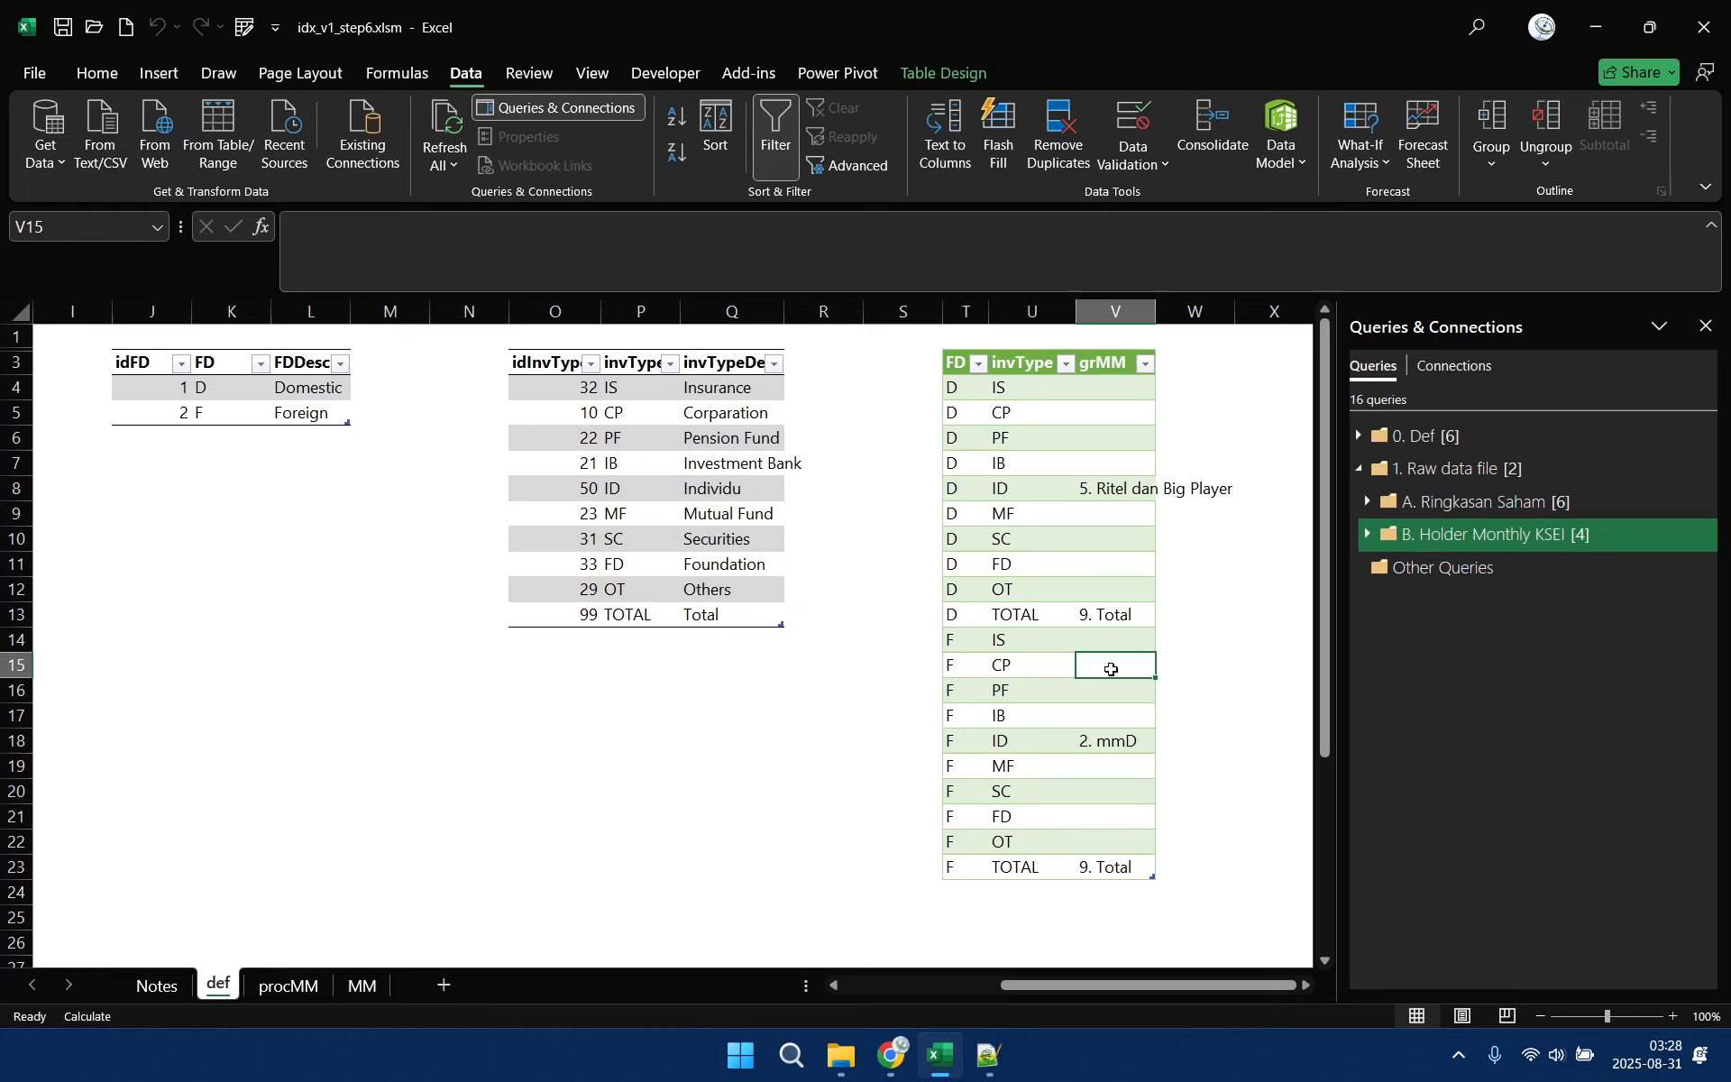
type("8.")
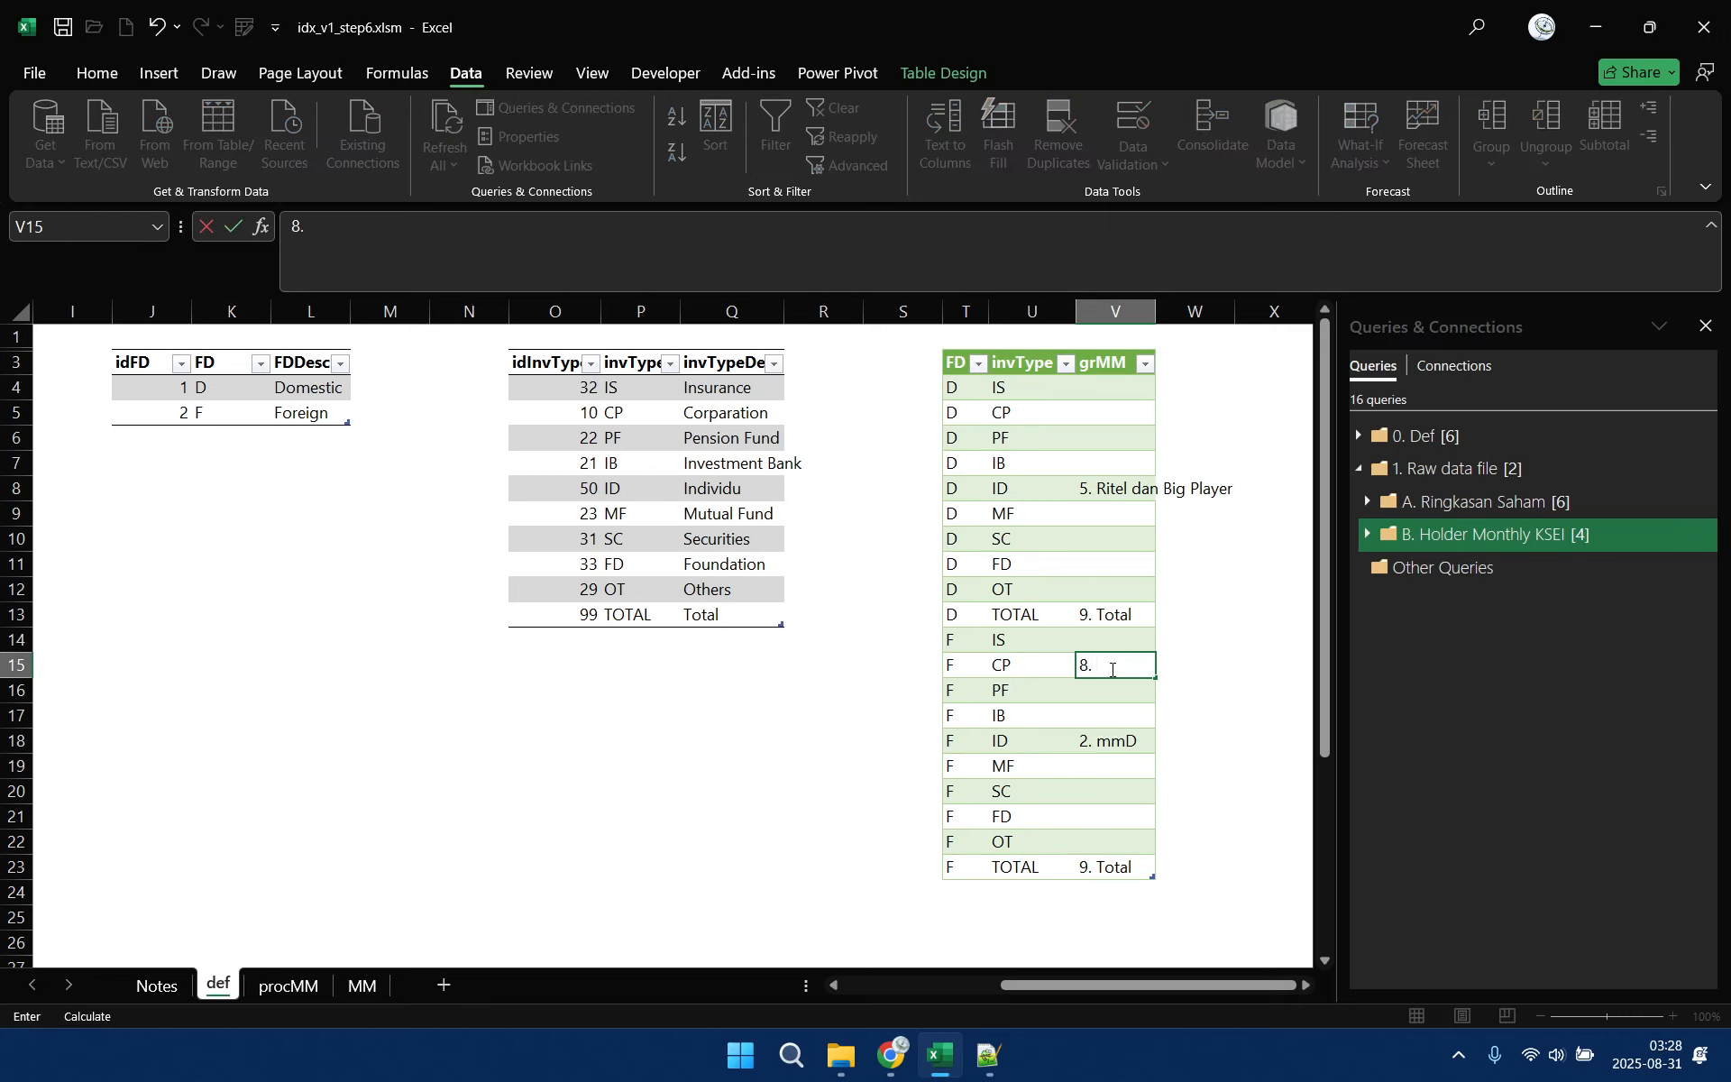
type(" Corp F")
left_click(1118, 694)
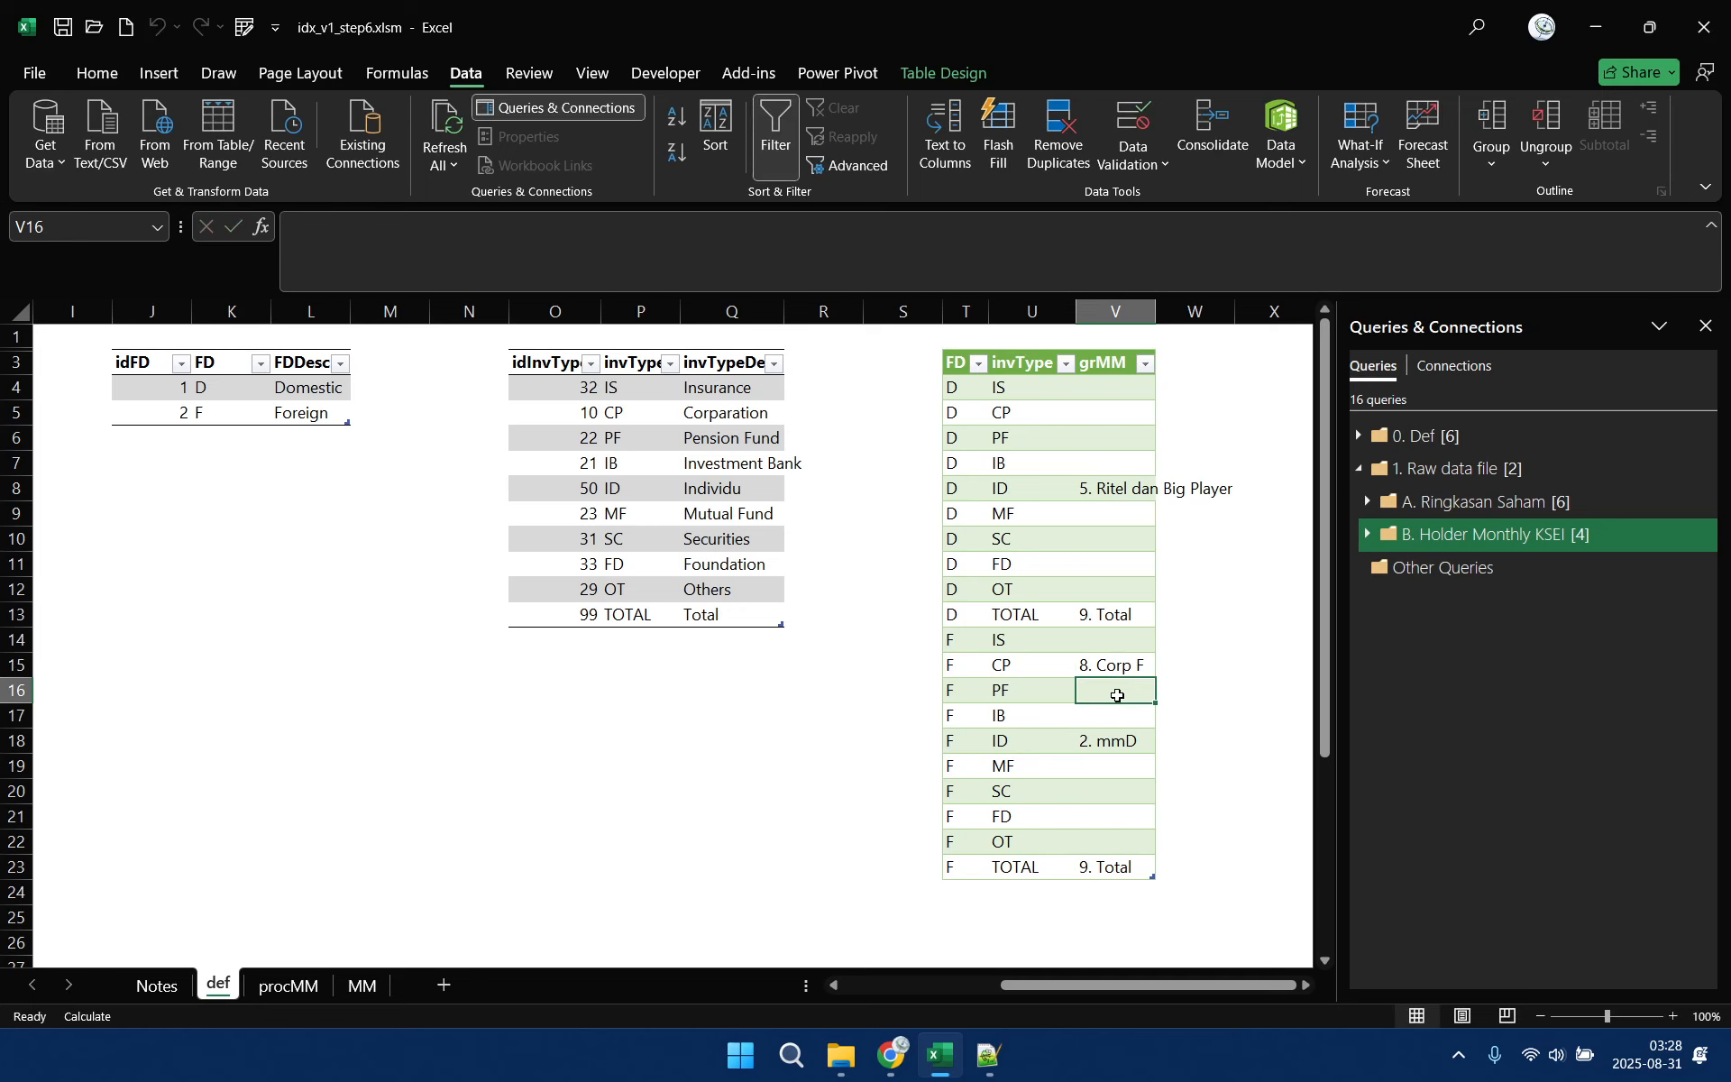
Copy the foreign CP group to the FD D, invType CP row and change it to "7. Corp D"
left_click(1127, 657)
key("ctrl+c")
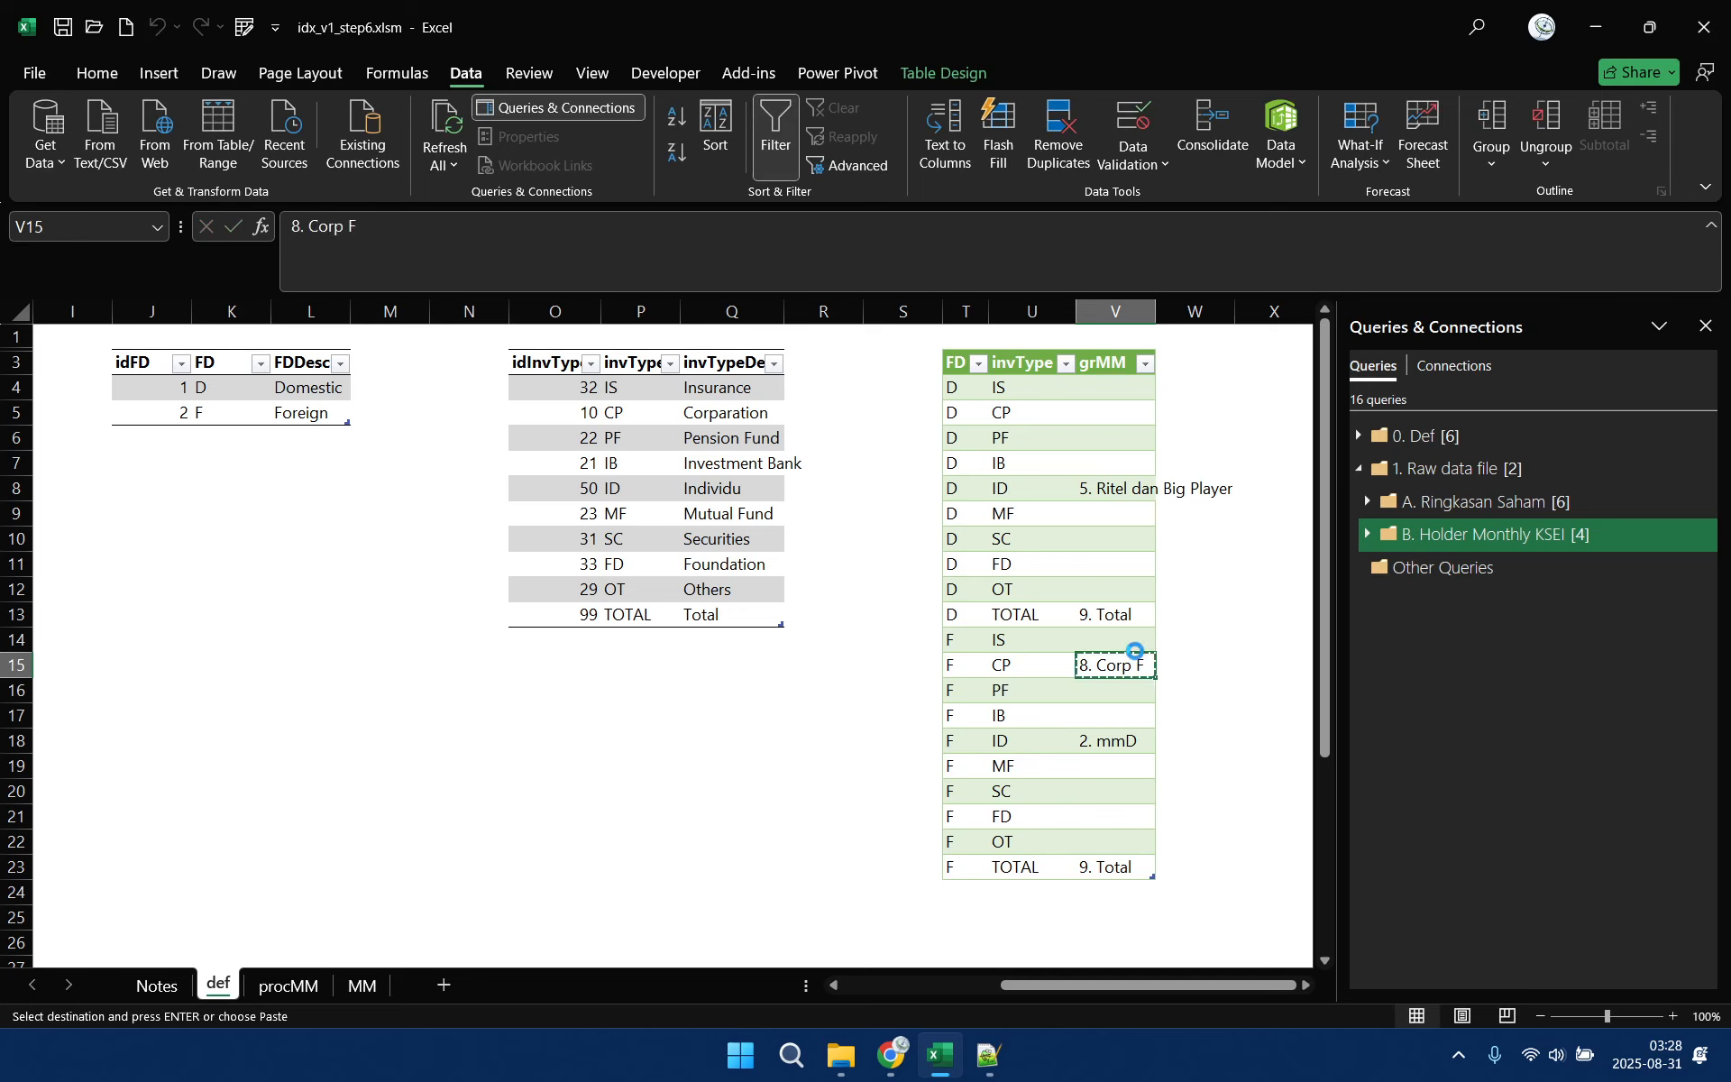
left_click(1116, 411)
key("ctrl+v")
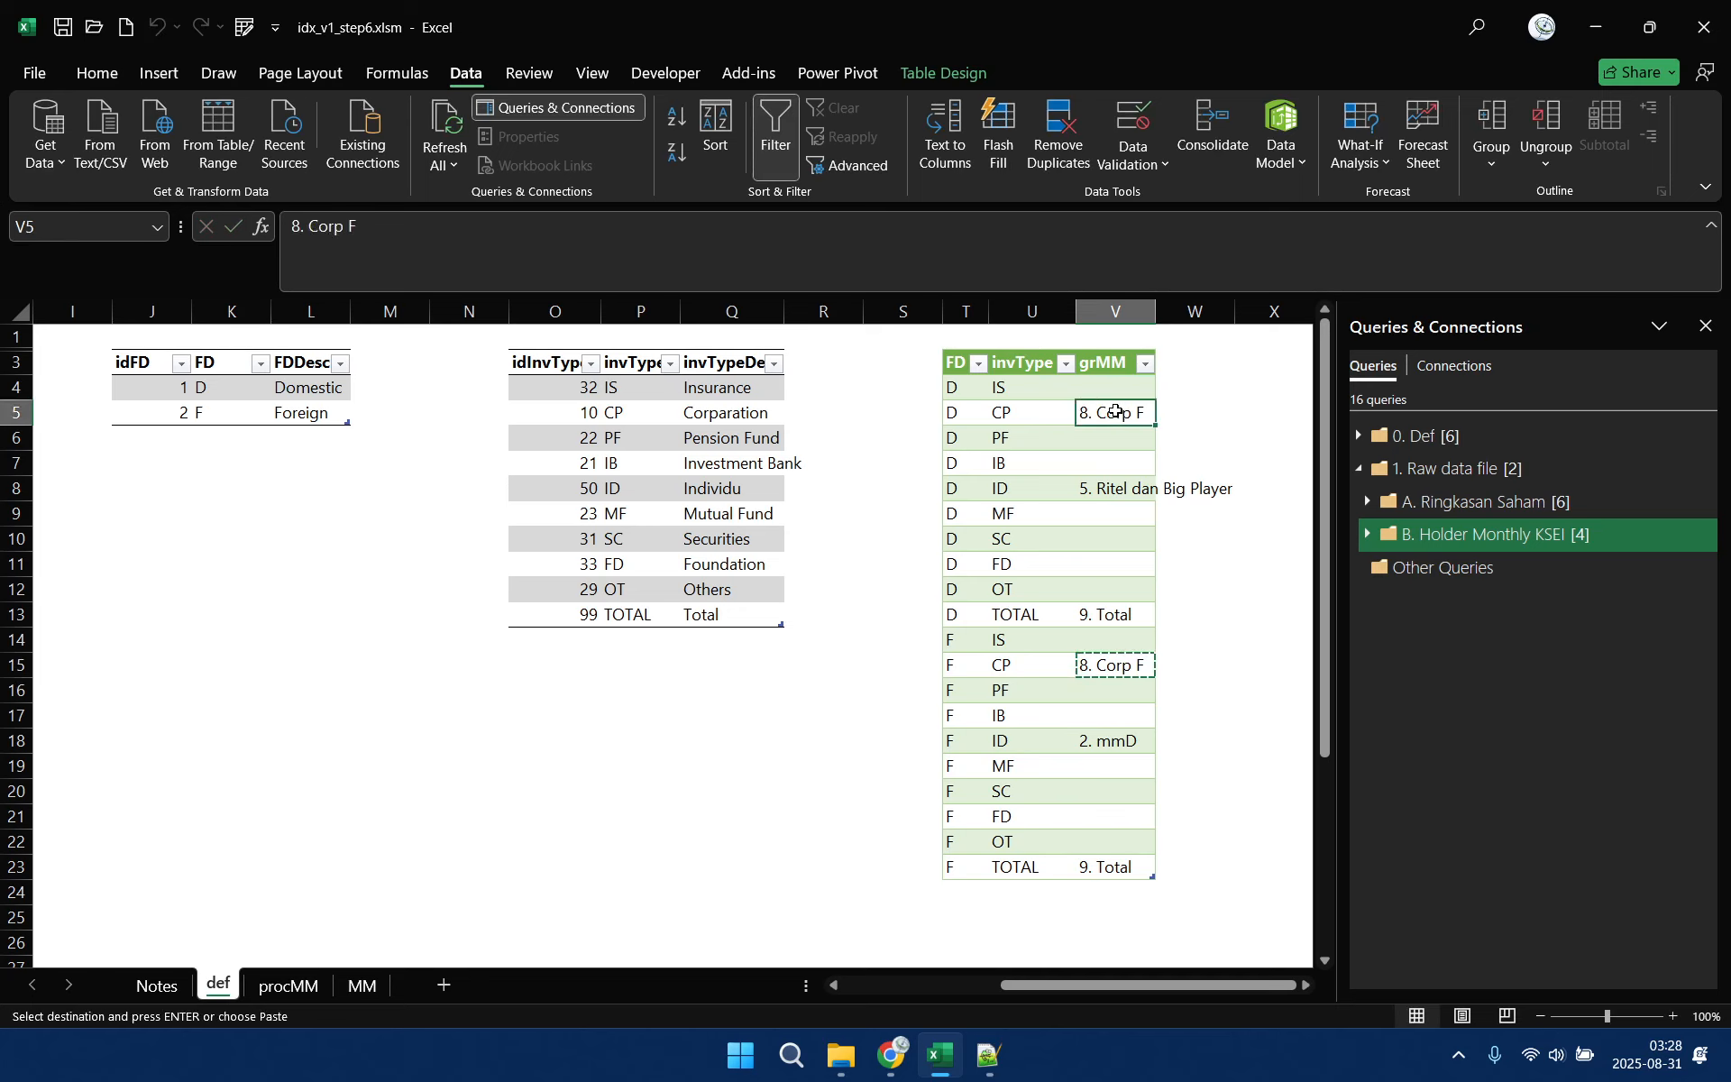
left_click(295, 225)
key("BackSpace")
type("7")
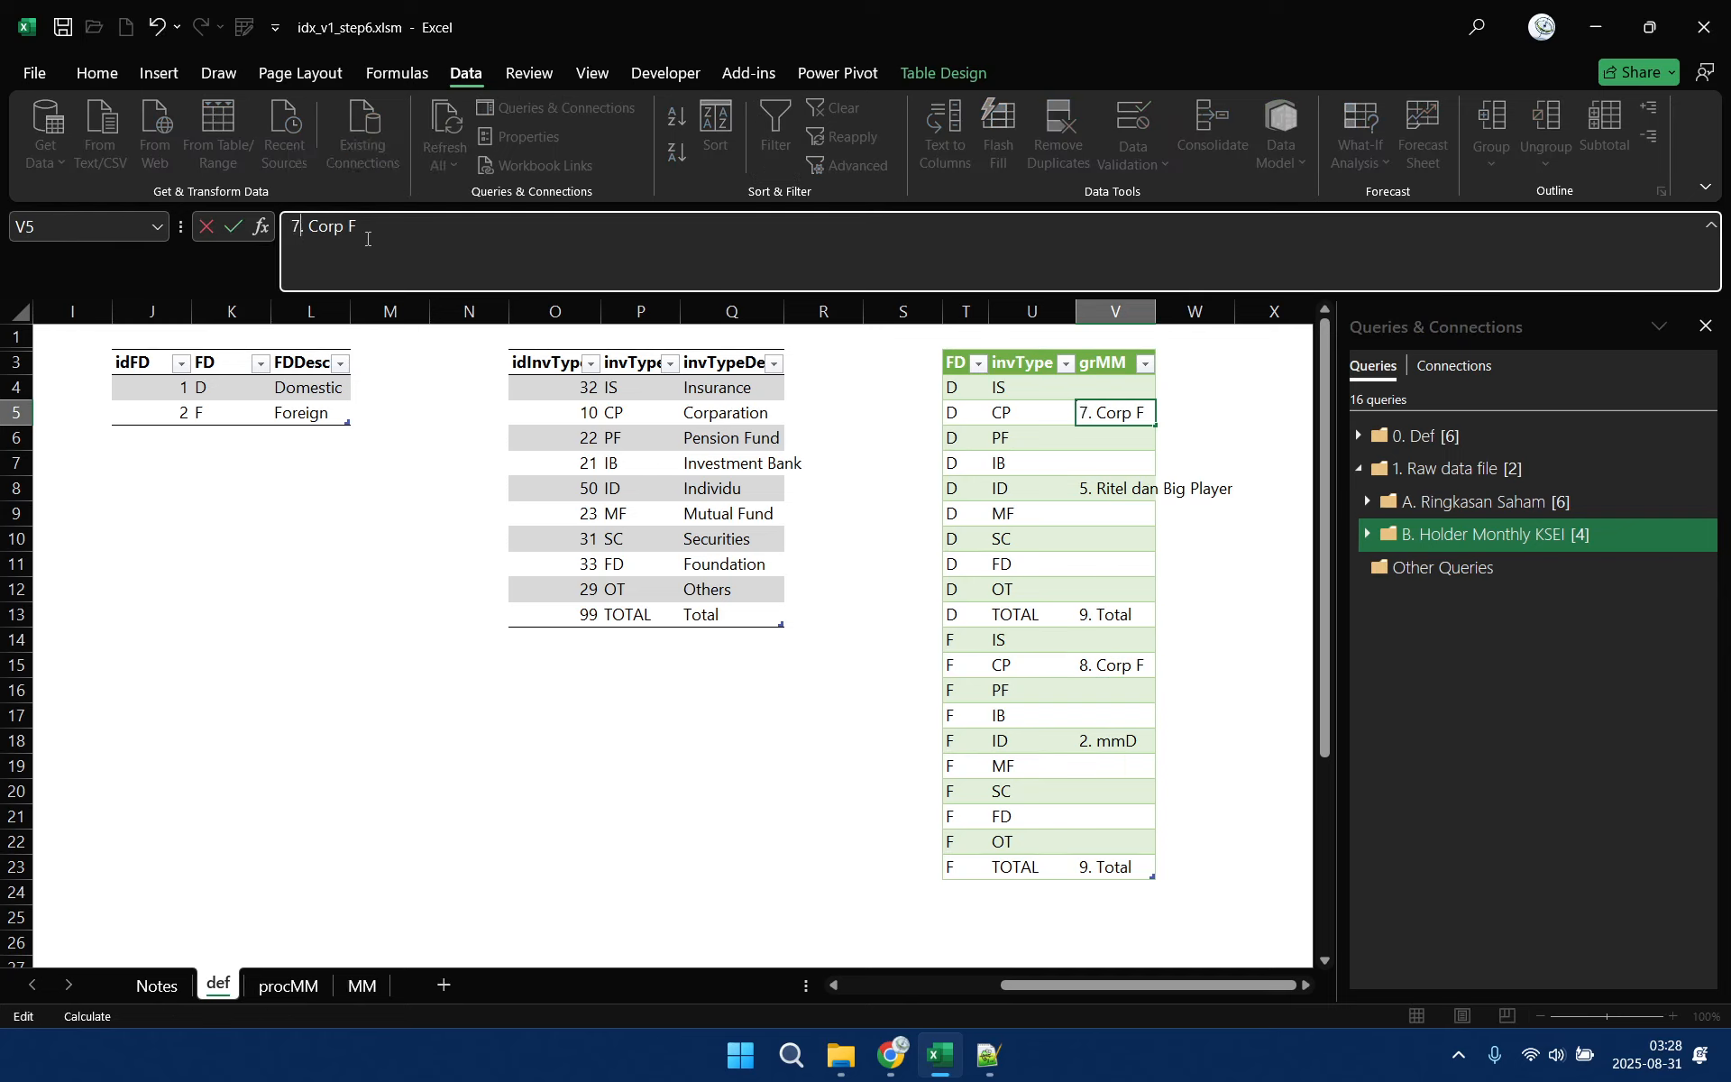
double_click(353, 226)
type("D")
left_click(1108, 667)
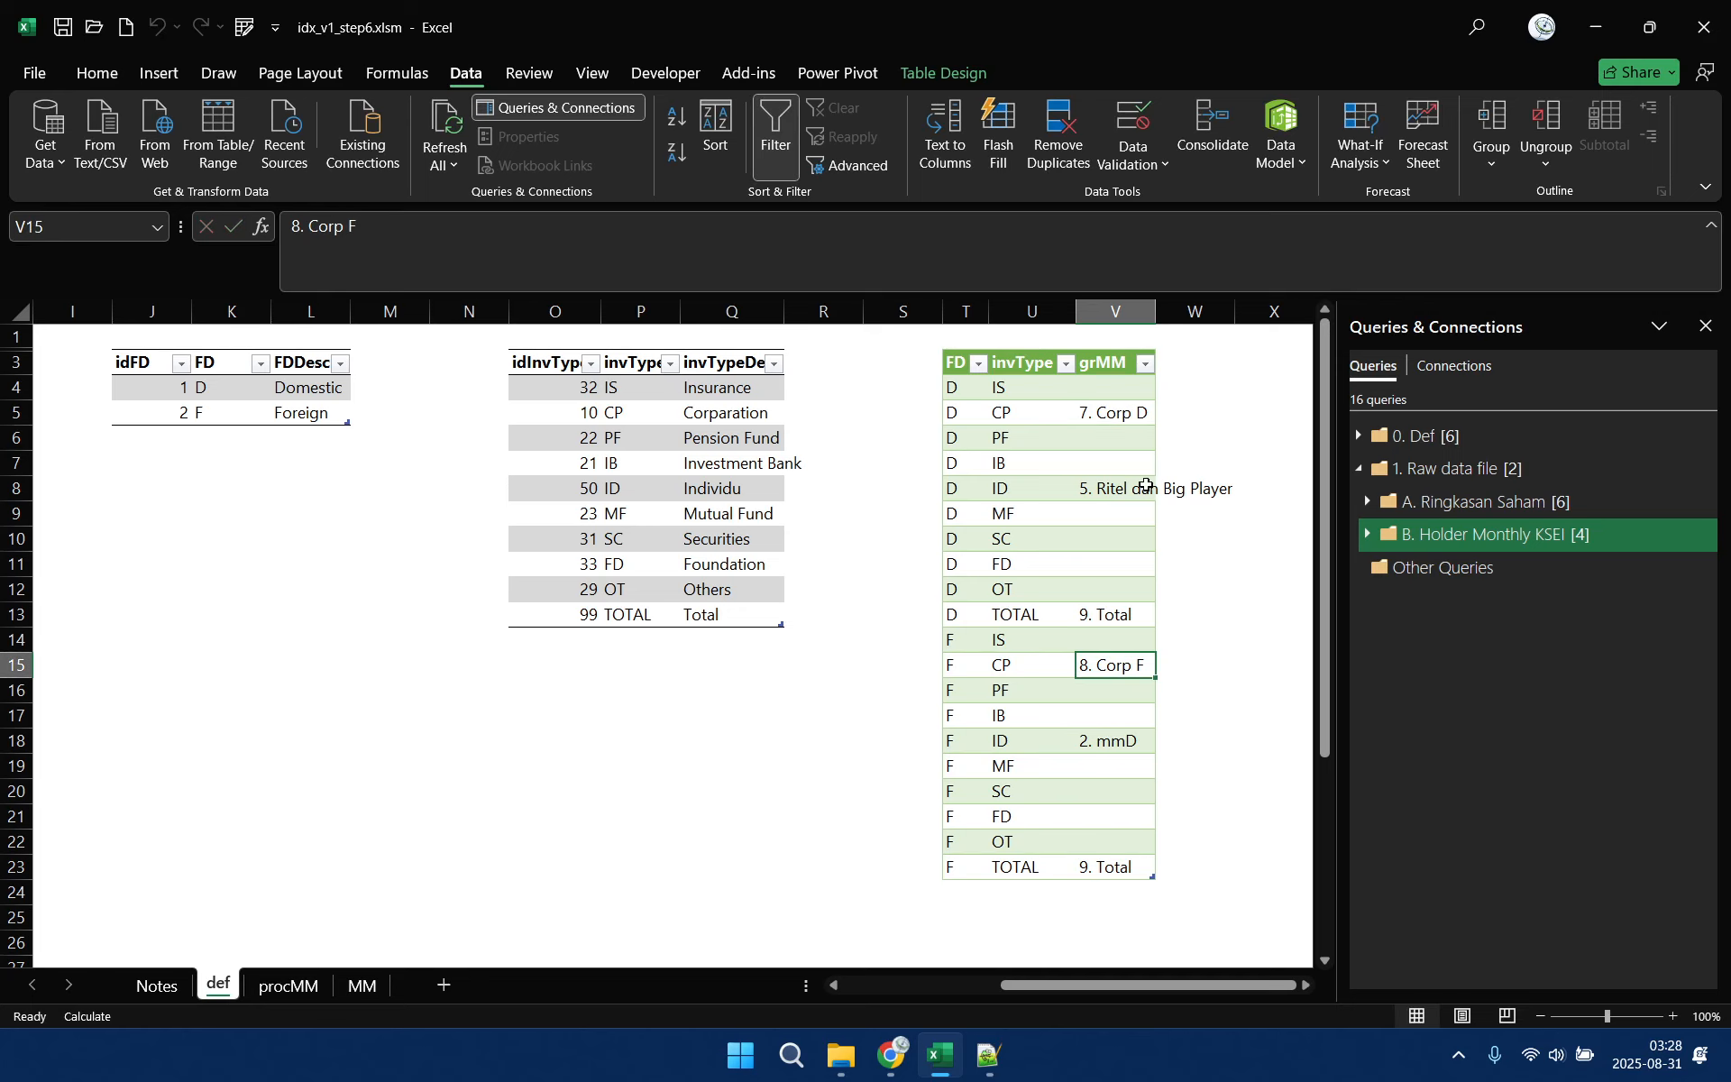
left_click(1134, 414)
left_click(1107, 668)
left_click(1123, 411)
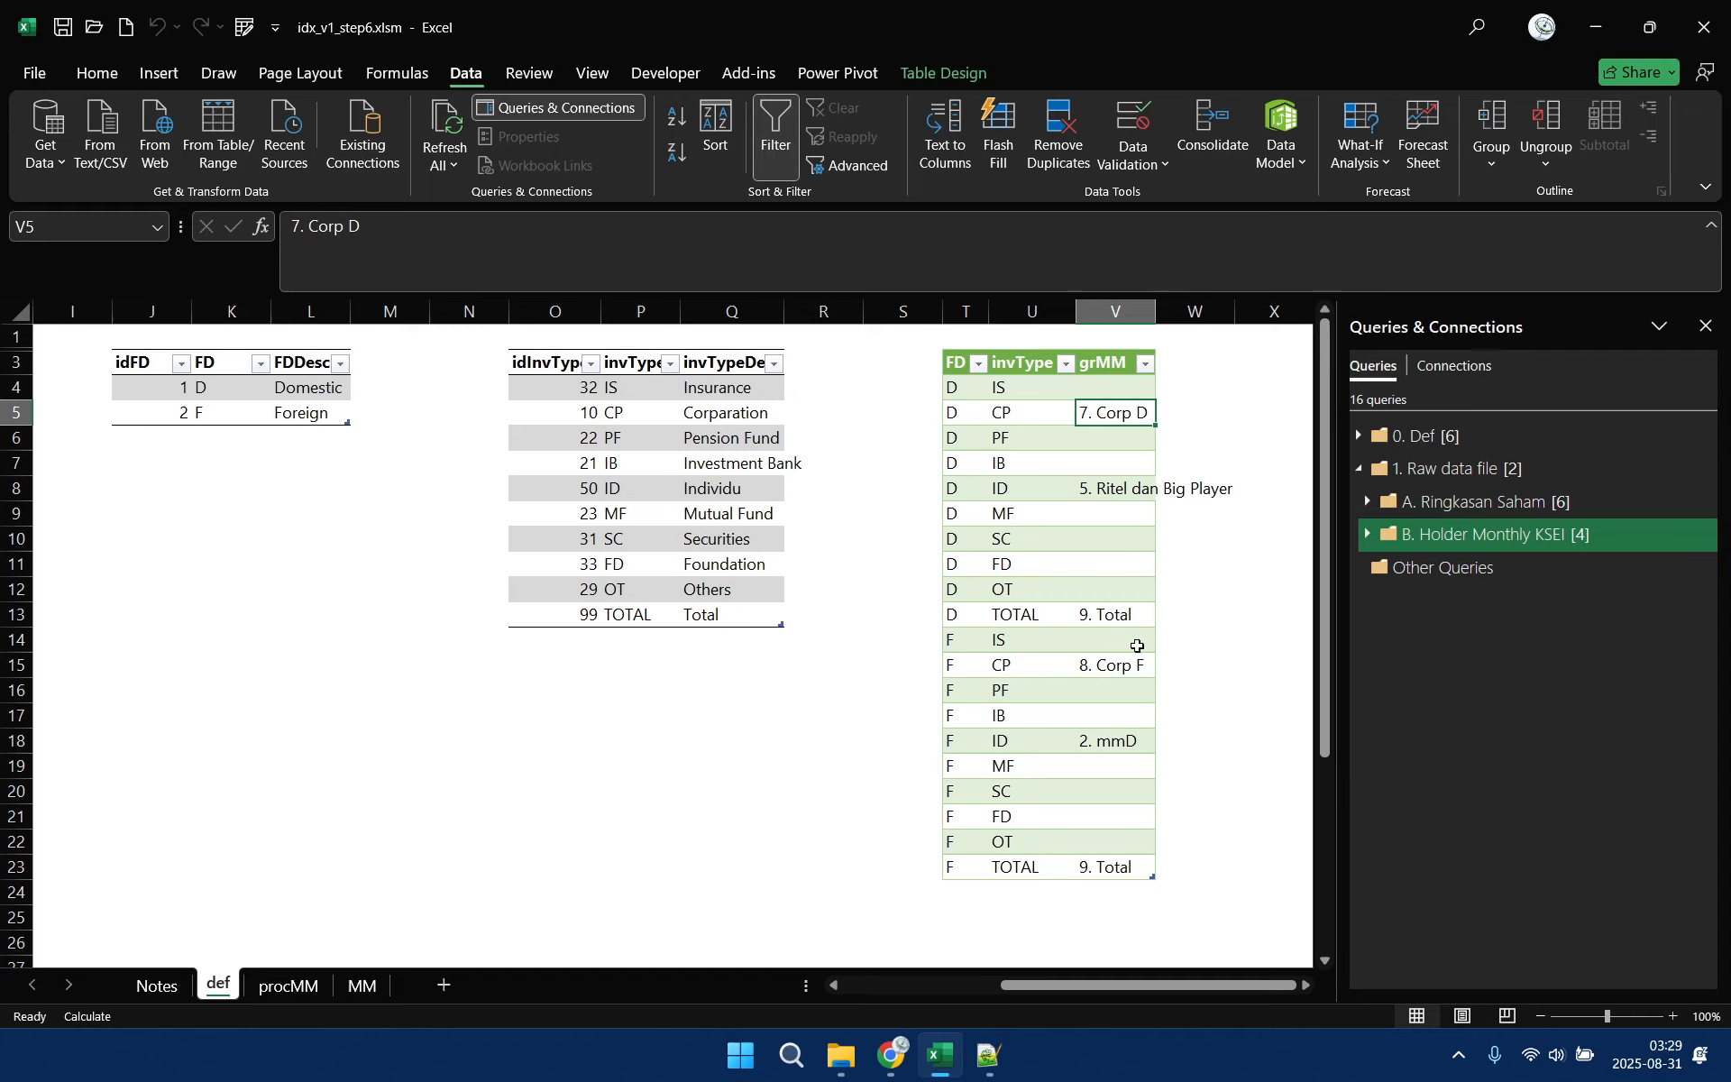
Enter the group "1. mmF" in the grMM column for FD F and invType IS
left_click(1109, 638)
type("1")
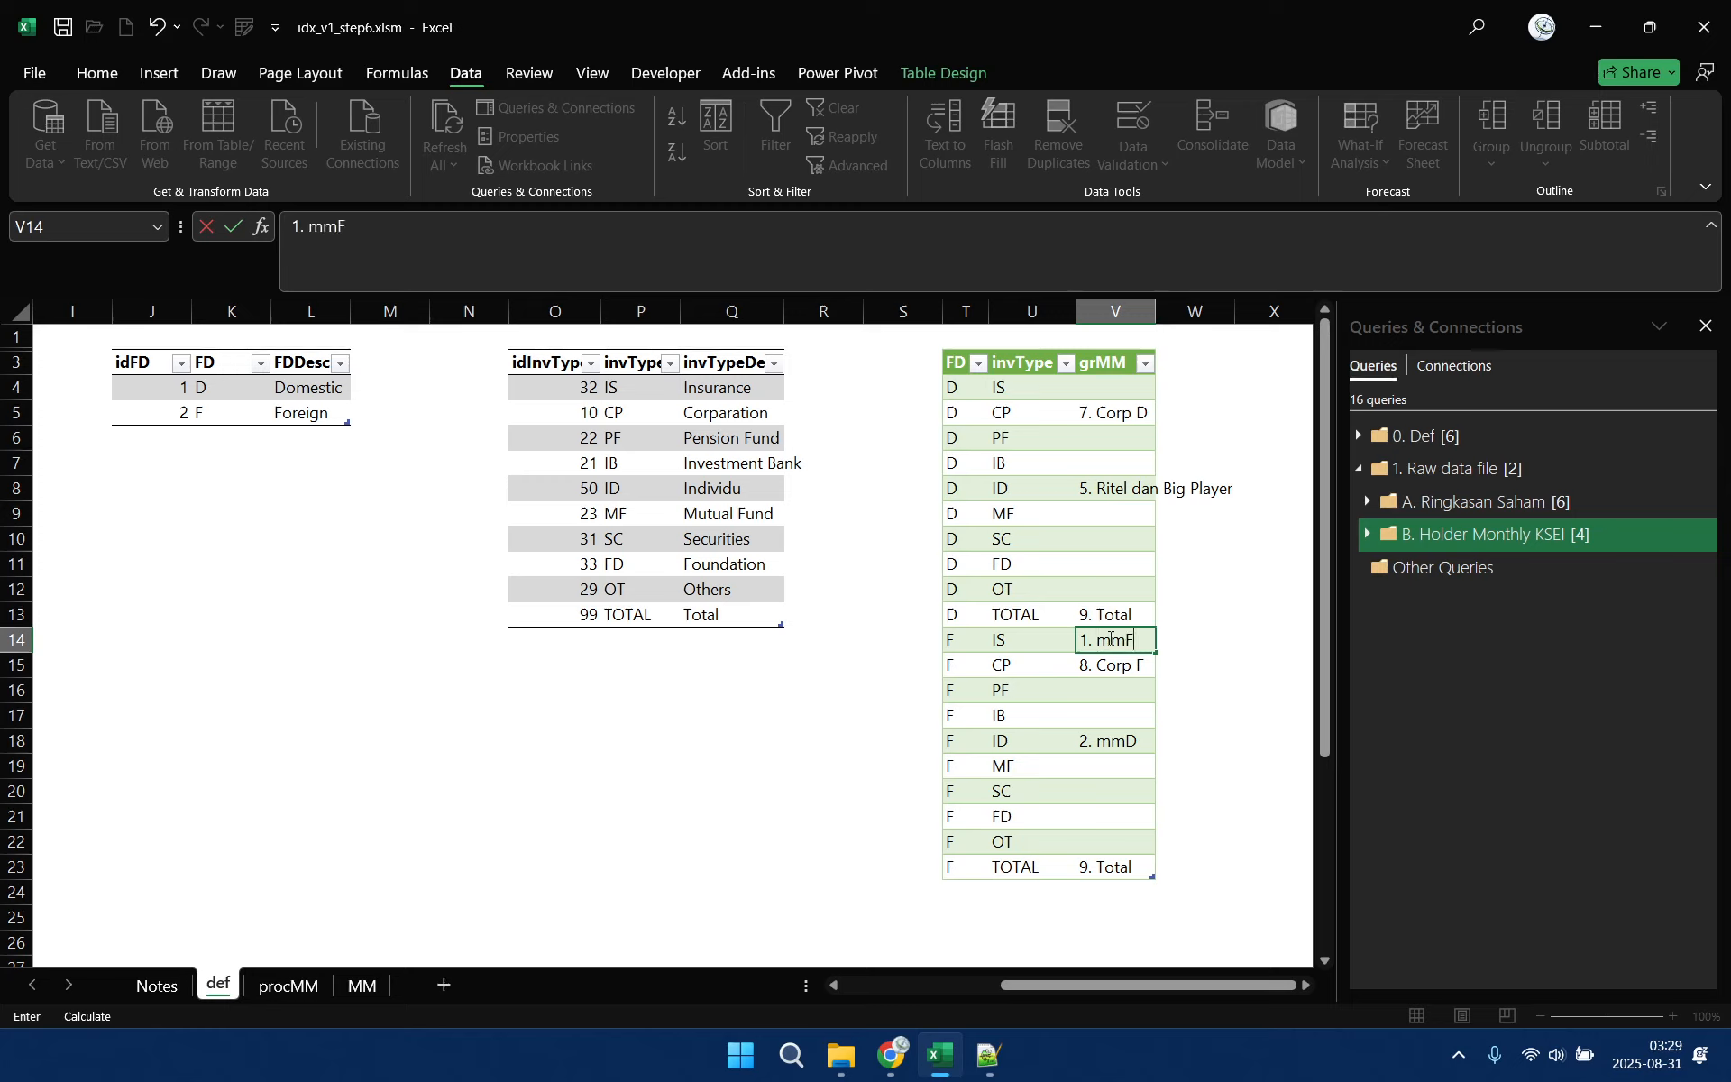
type(". mmF")
key("Return")
key("Up")
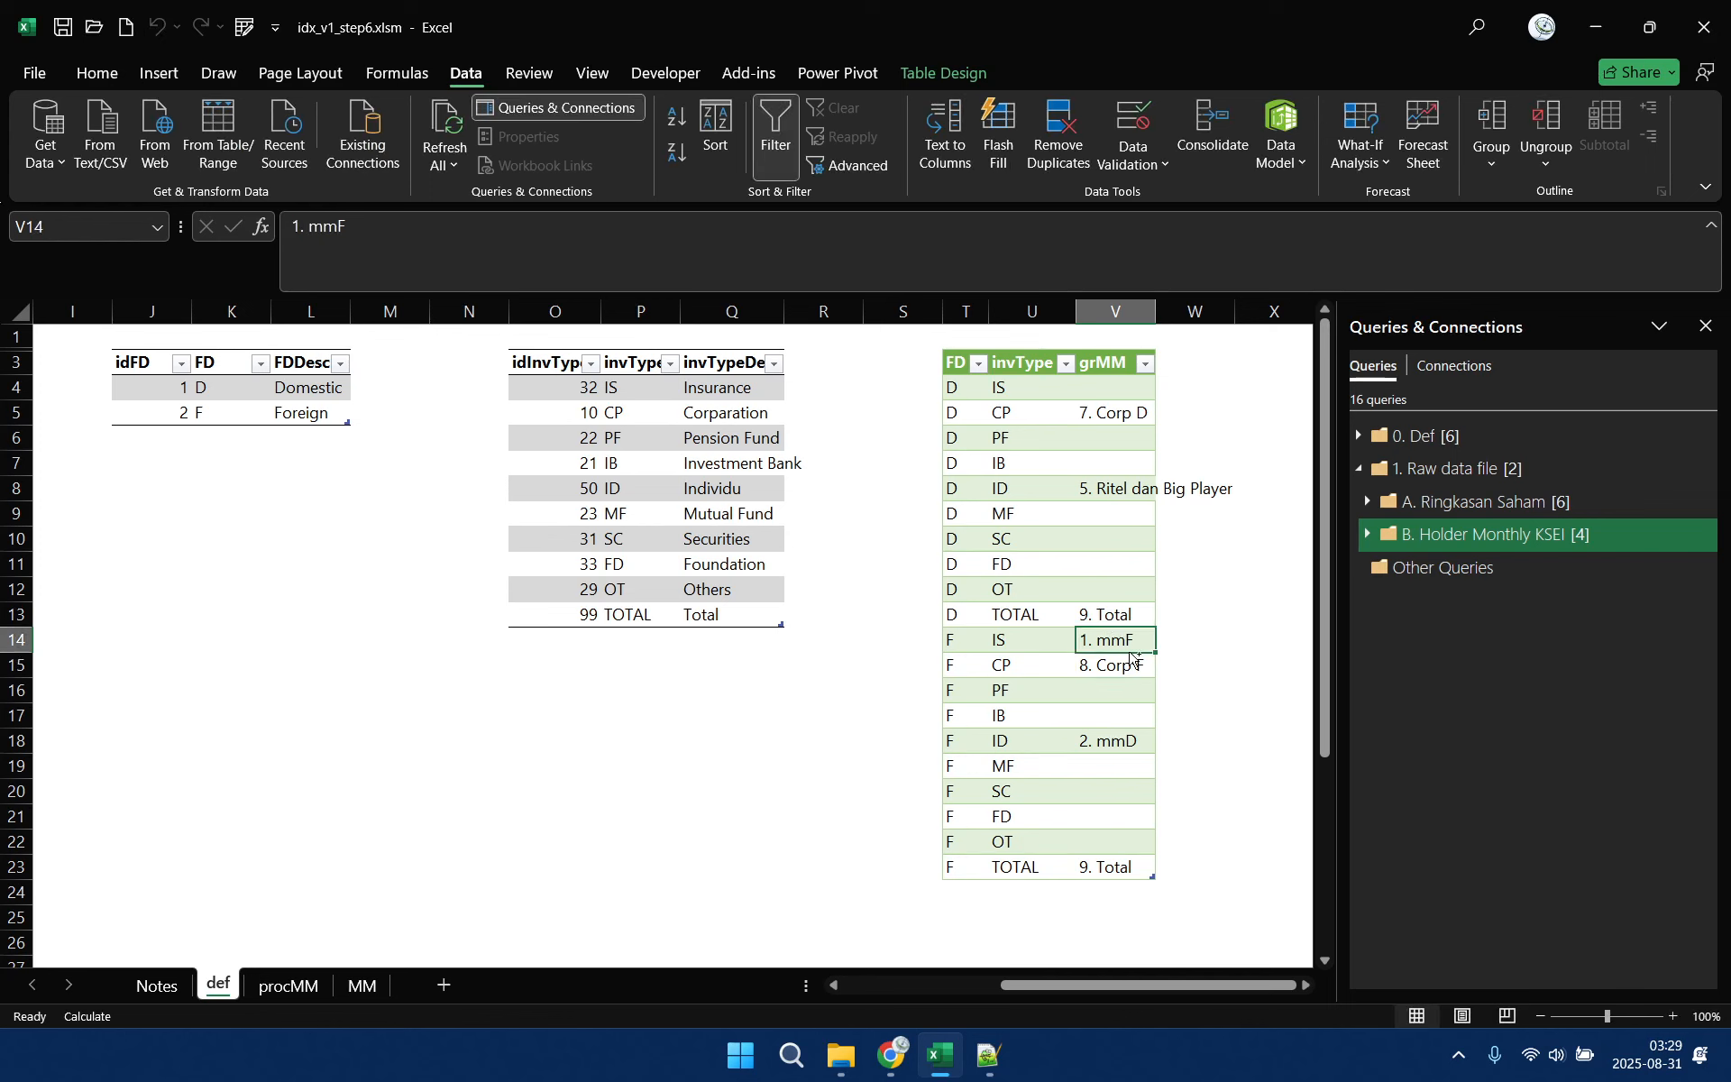
Copy the "1. mmF" group to the foreign PF, IB, MF, SC, FD and OT rows
key("ctrl+c")
left_click_drag(1118, 690, 1119, 845)
key("ctrl+v")
left_click(1120, 775)
key("ctrl+v")
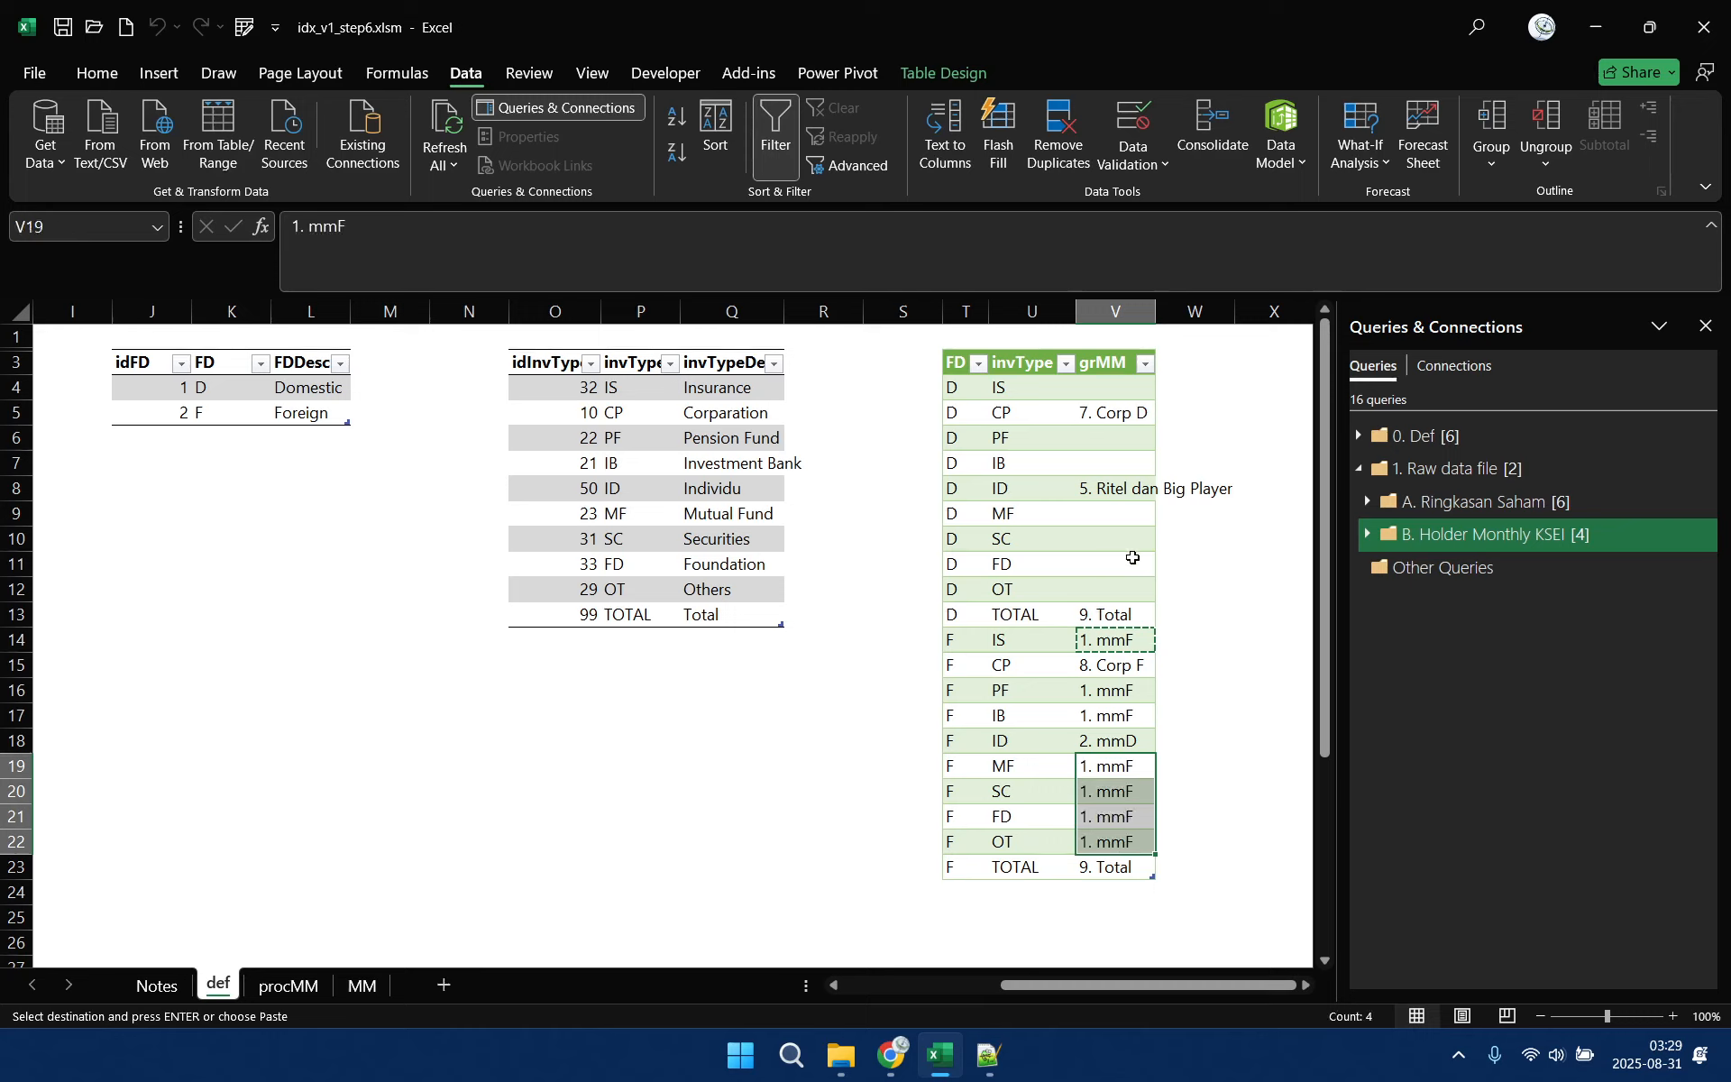
Copy the "2. mmD" group to the domestic IS, PF, IB, MF, SC, FD and OT rows
left_click(1124, 742)
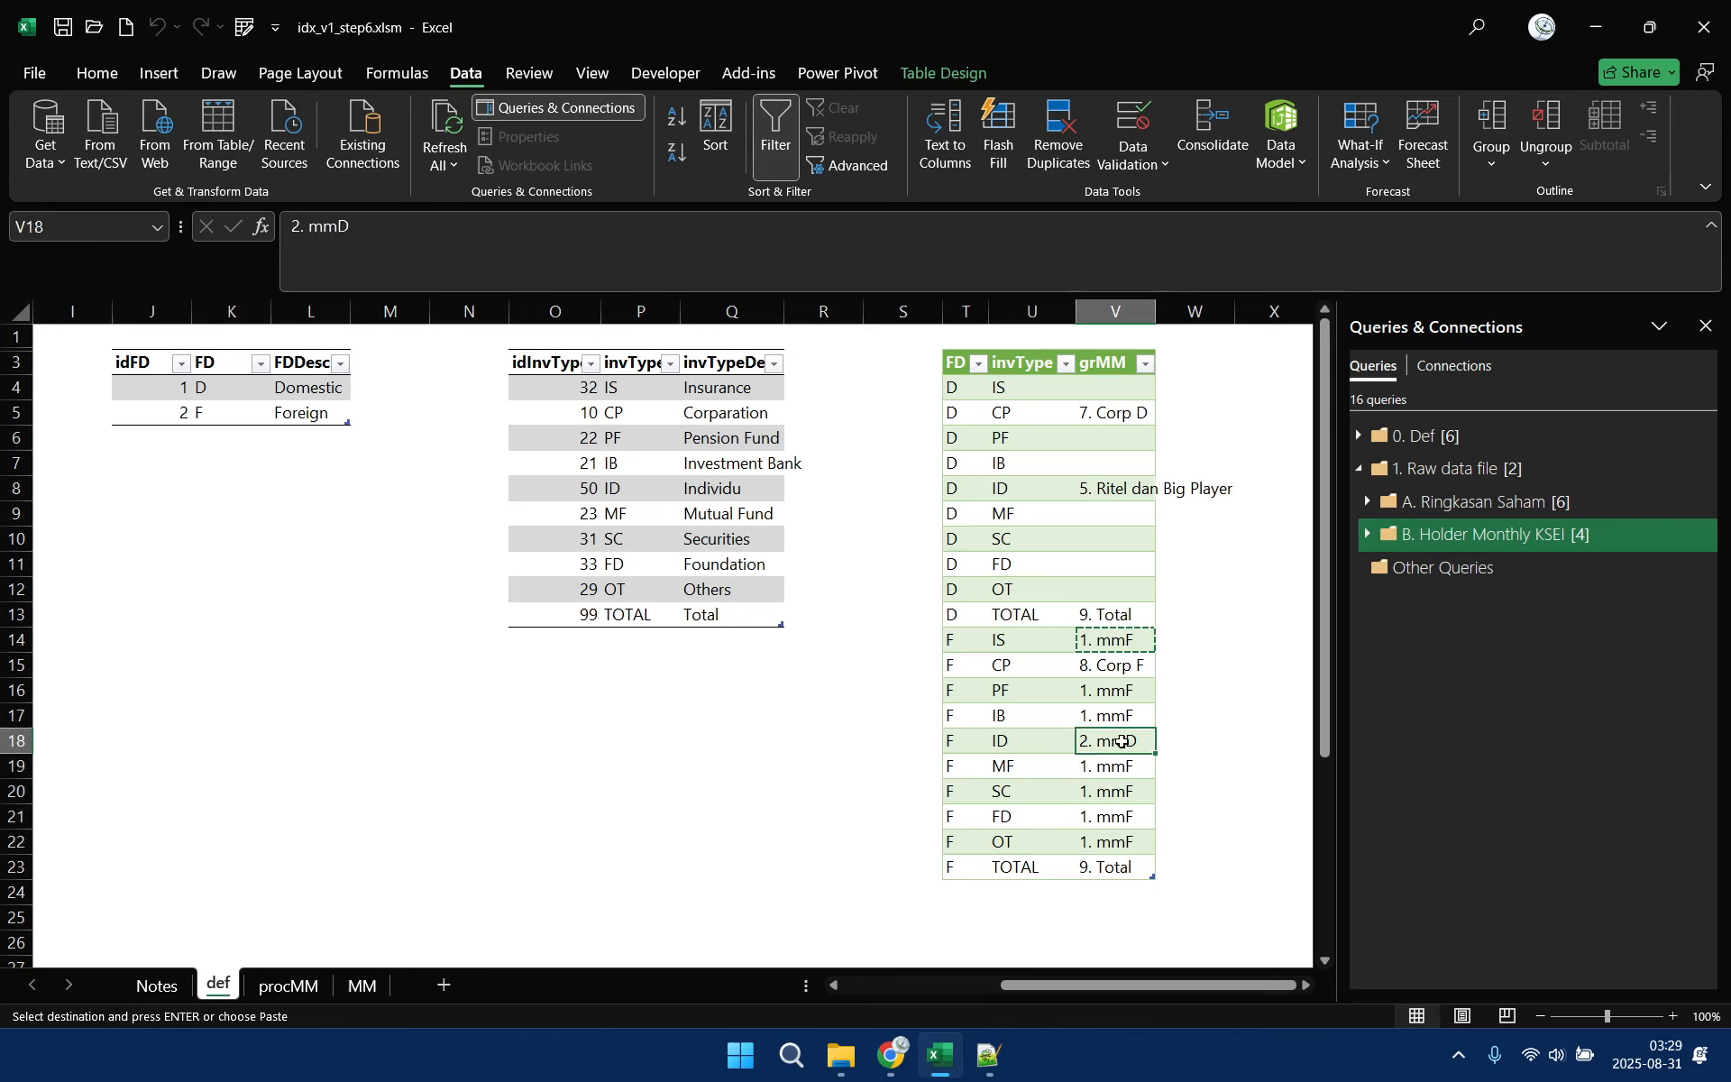
key("ctrl+c")
left_click(1123, 394)
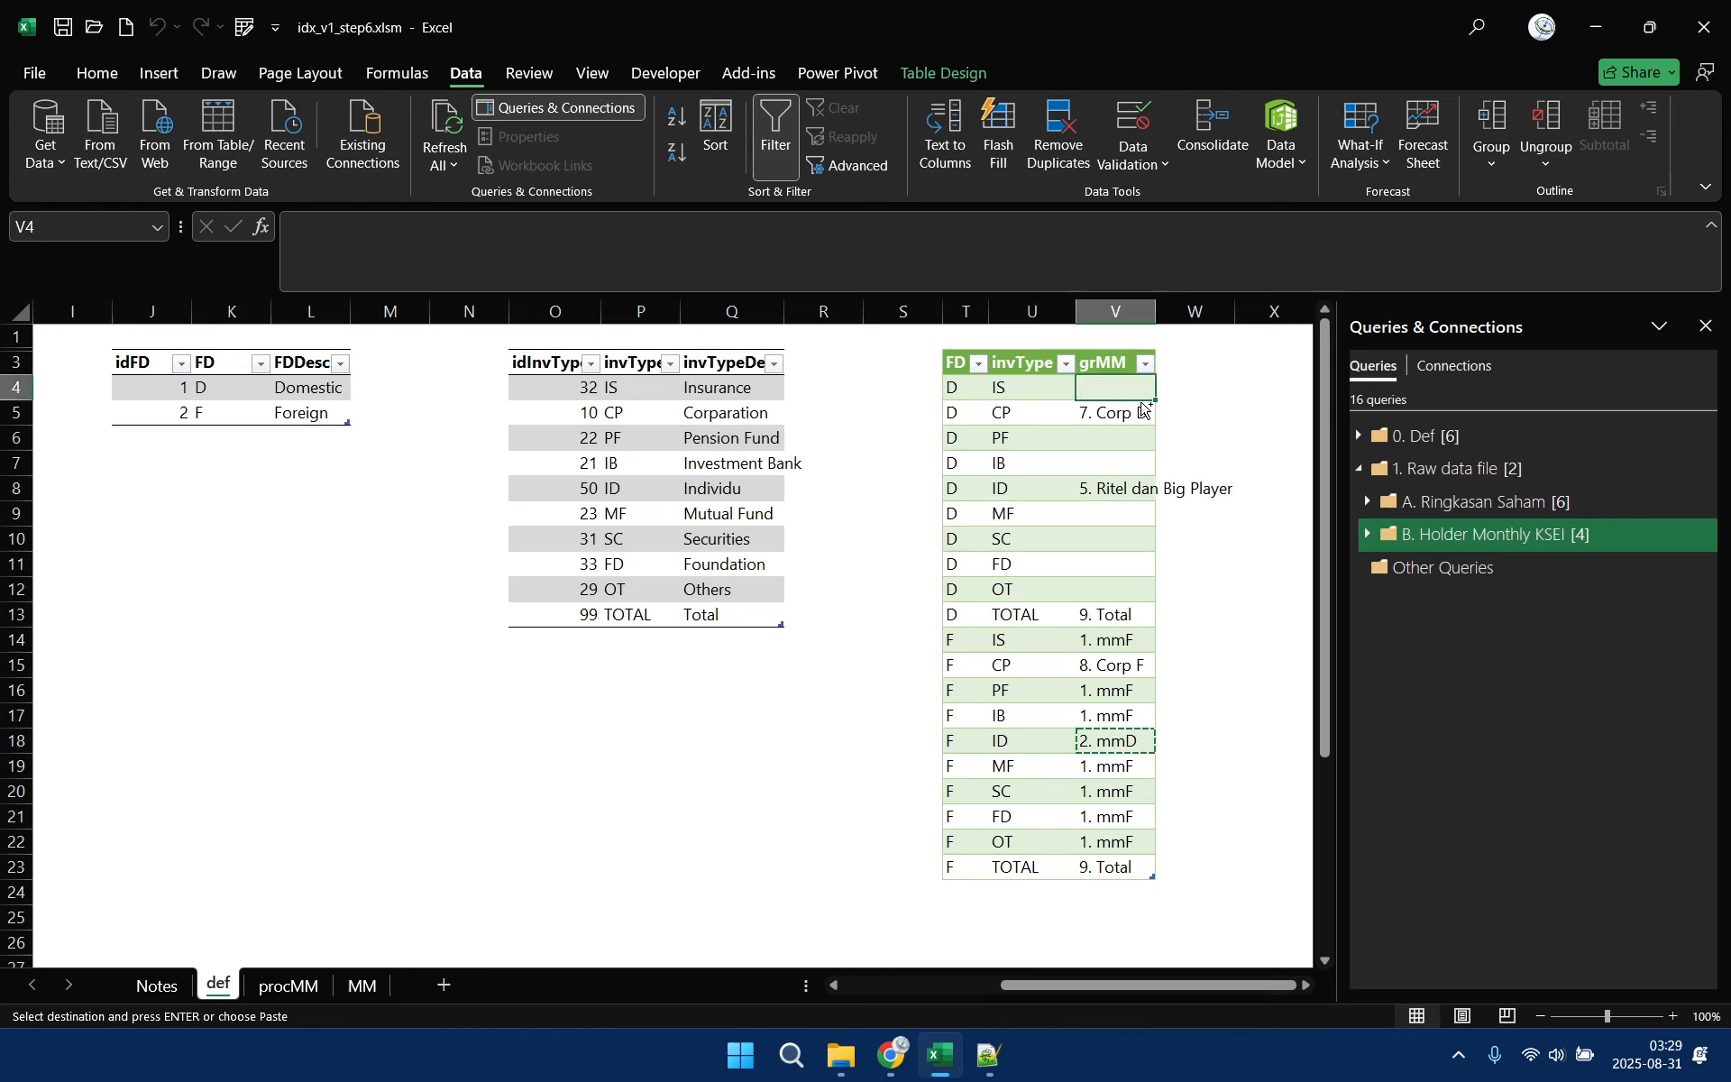
key("ctrl+v")
left_click(1120, 441)
left_click_drag(1120, 441, 1115, 587)
key("ctrl+v")
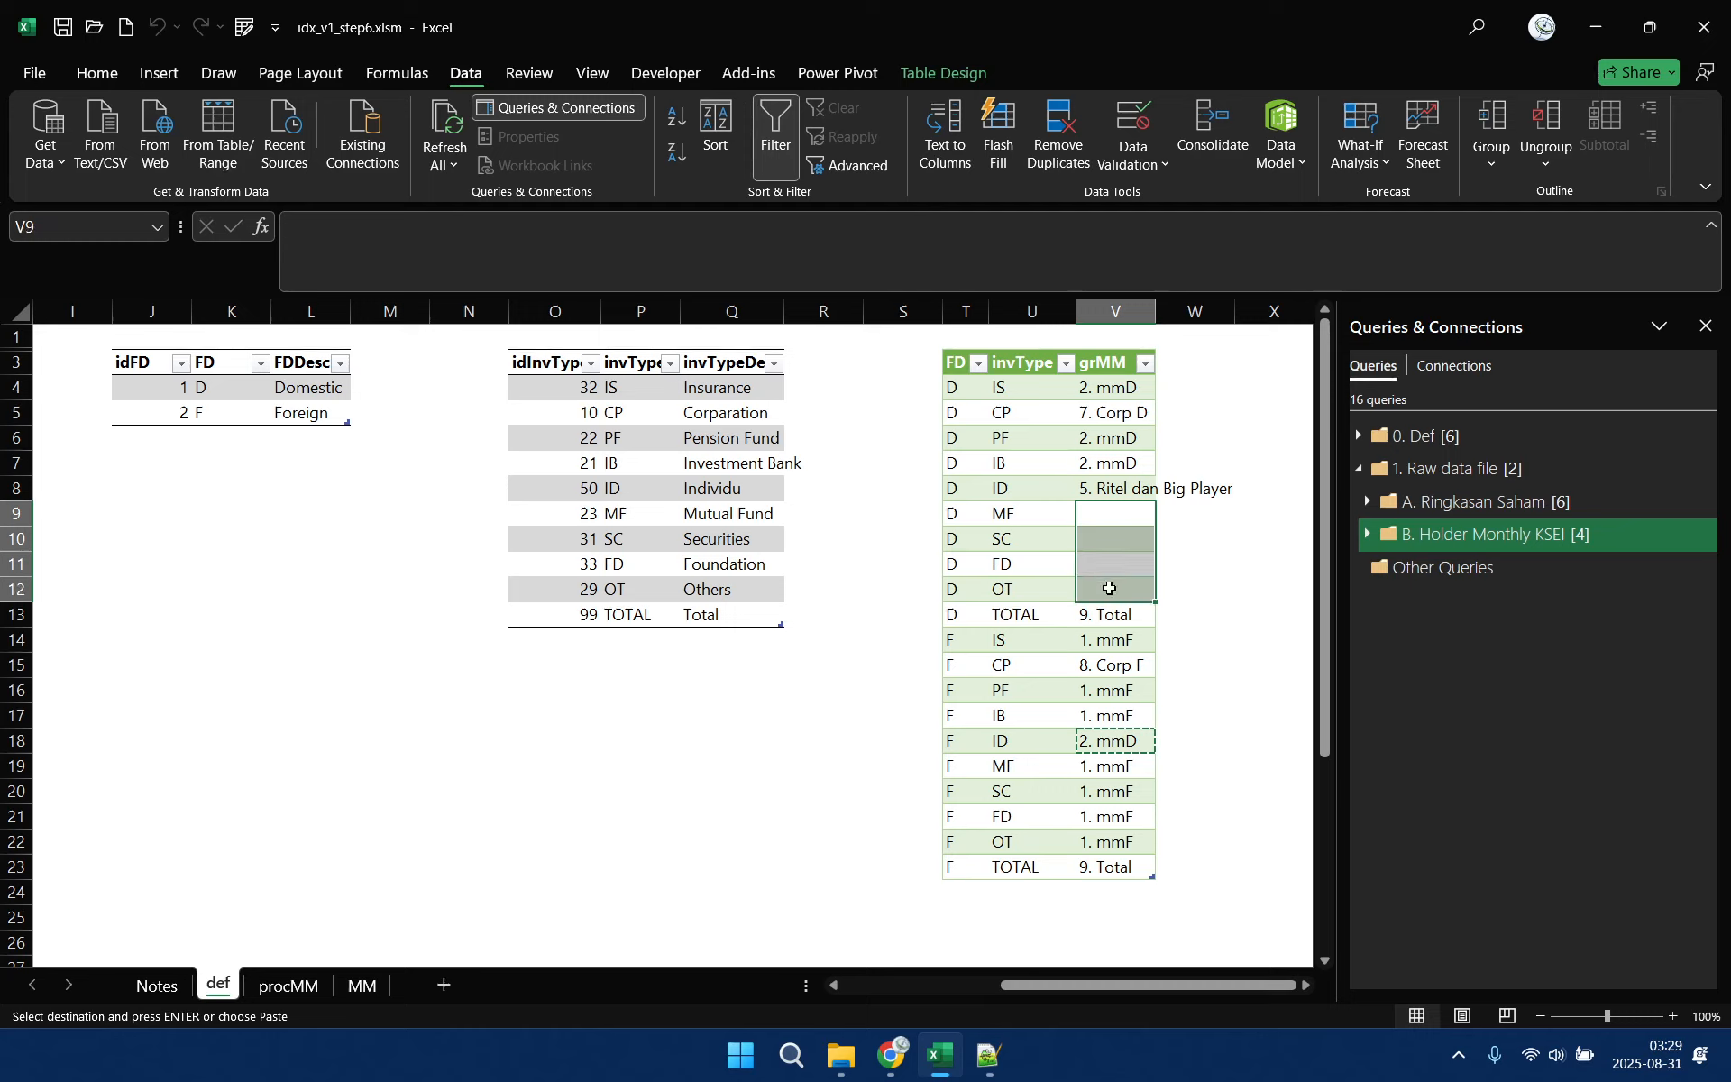
key("ctrl+v")
left_click(1118, 469)
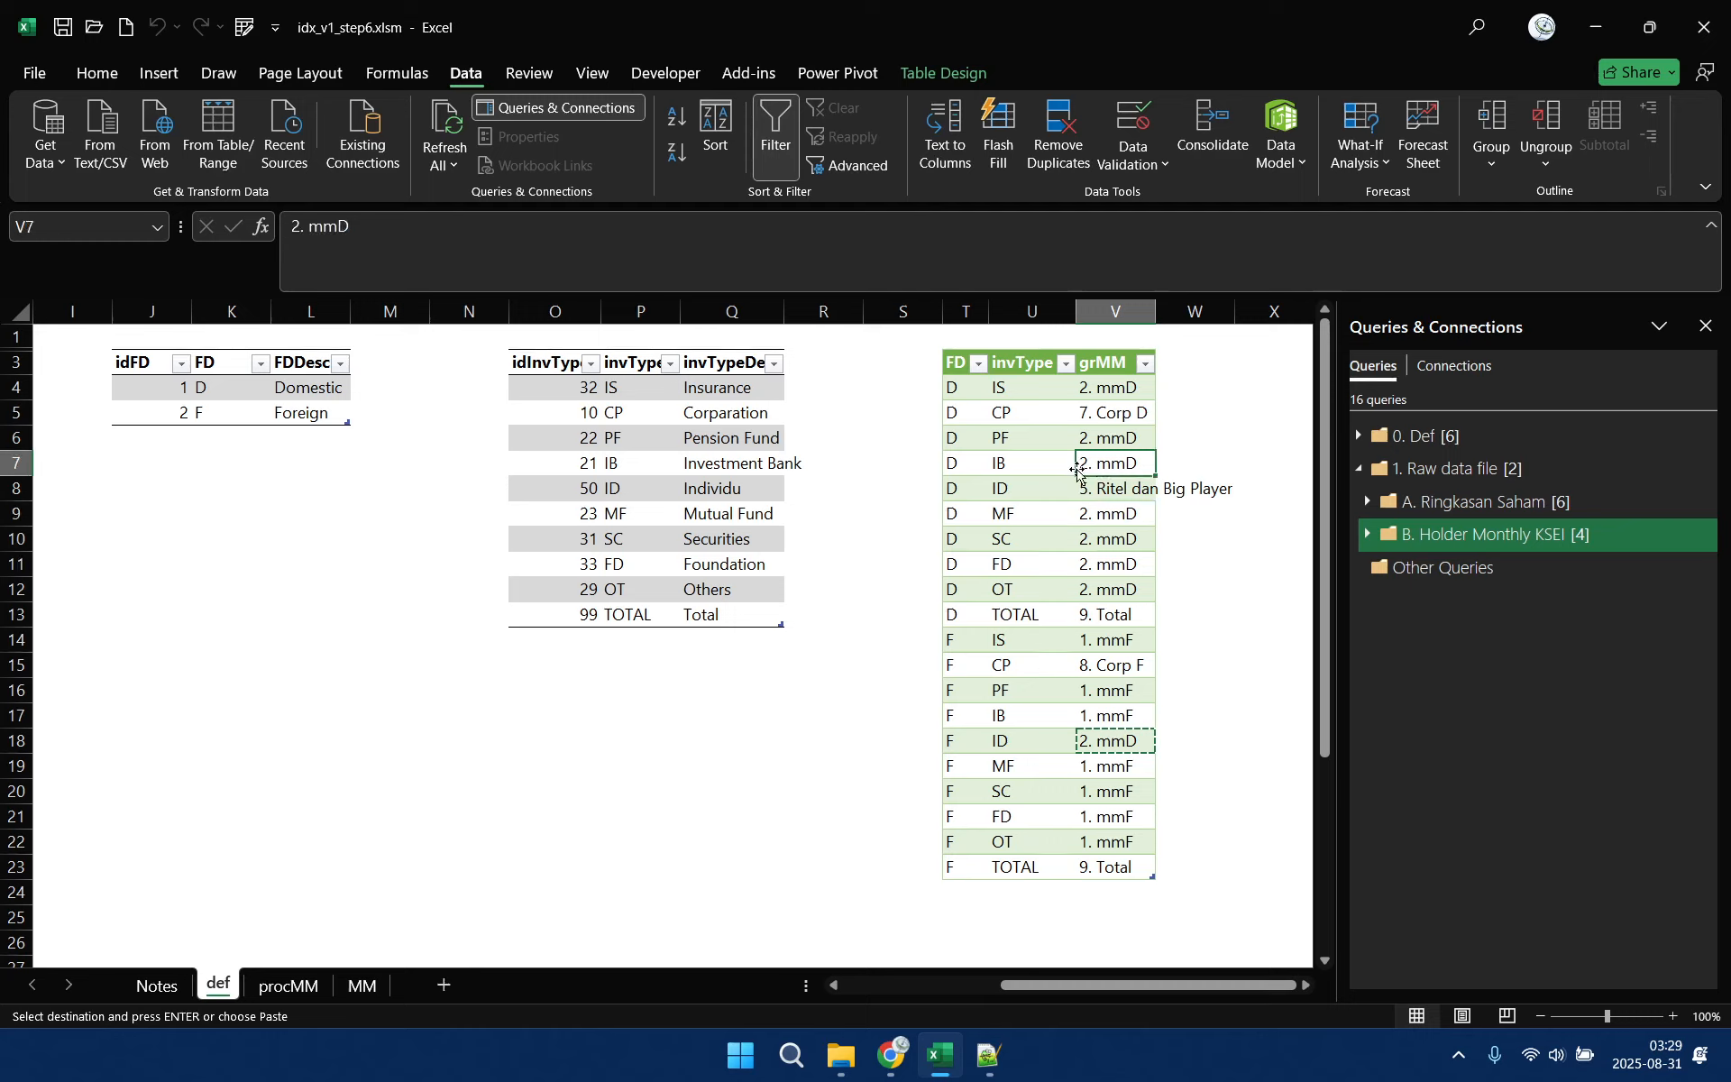
left_click(1008, 468)
left_click(1111, 467)
left_click(1015, 467)
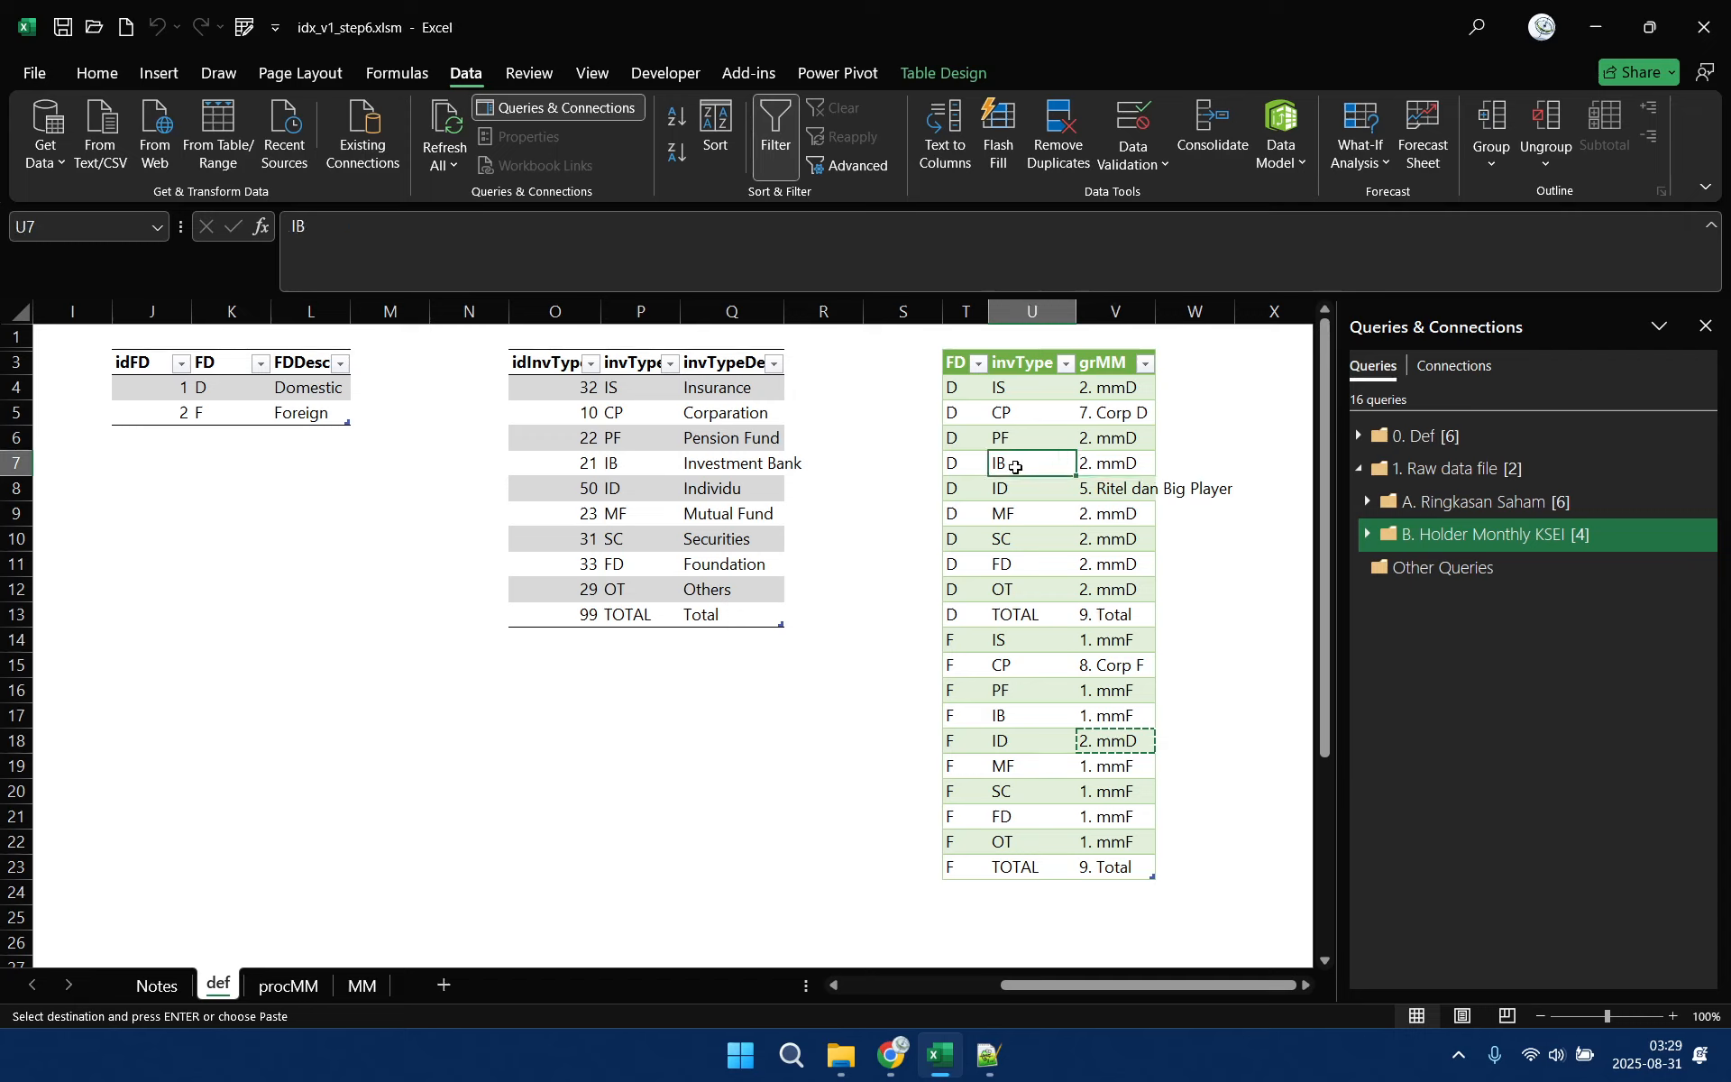
left_click(1125, 466)
left_click(1017, 464)
left_click(1110, 467)
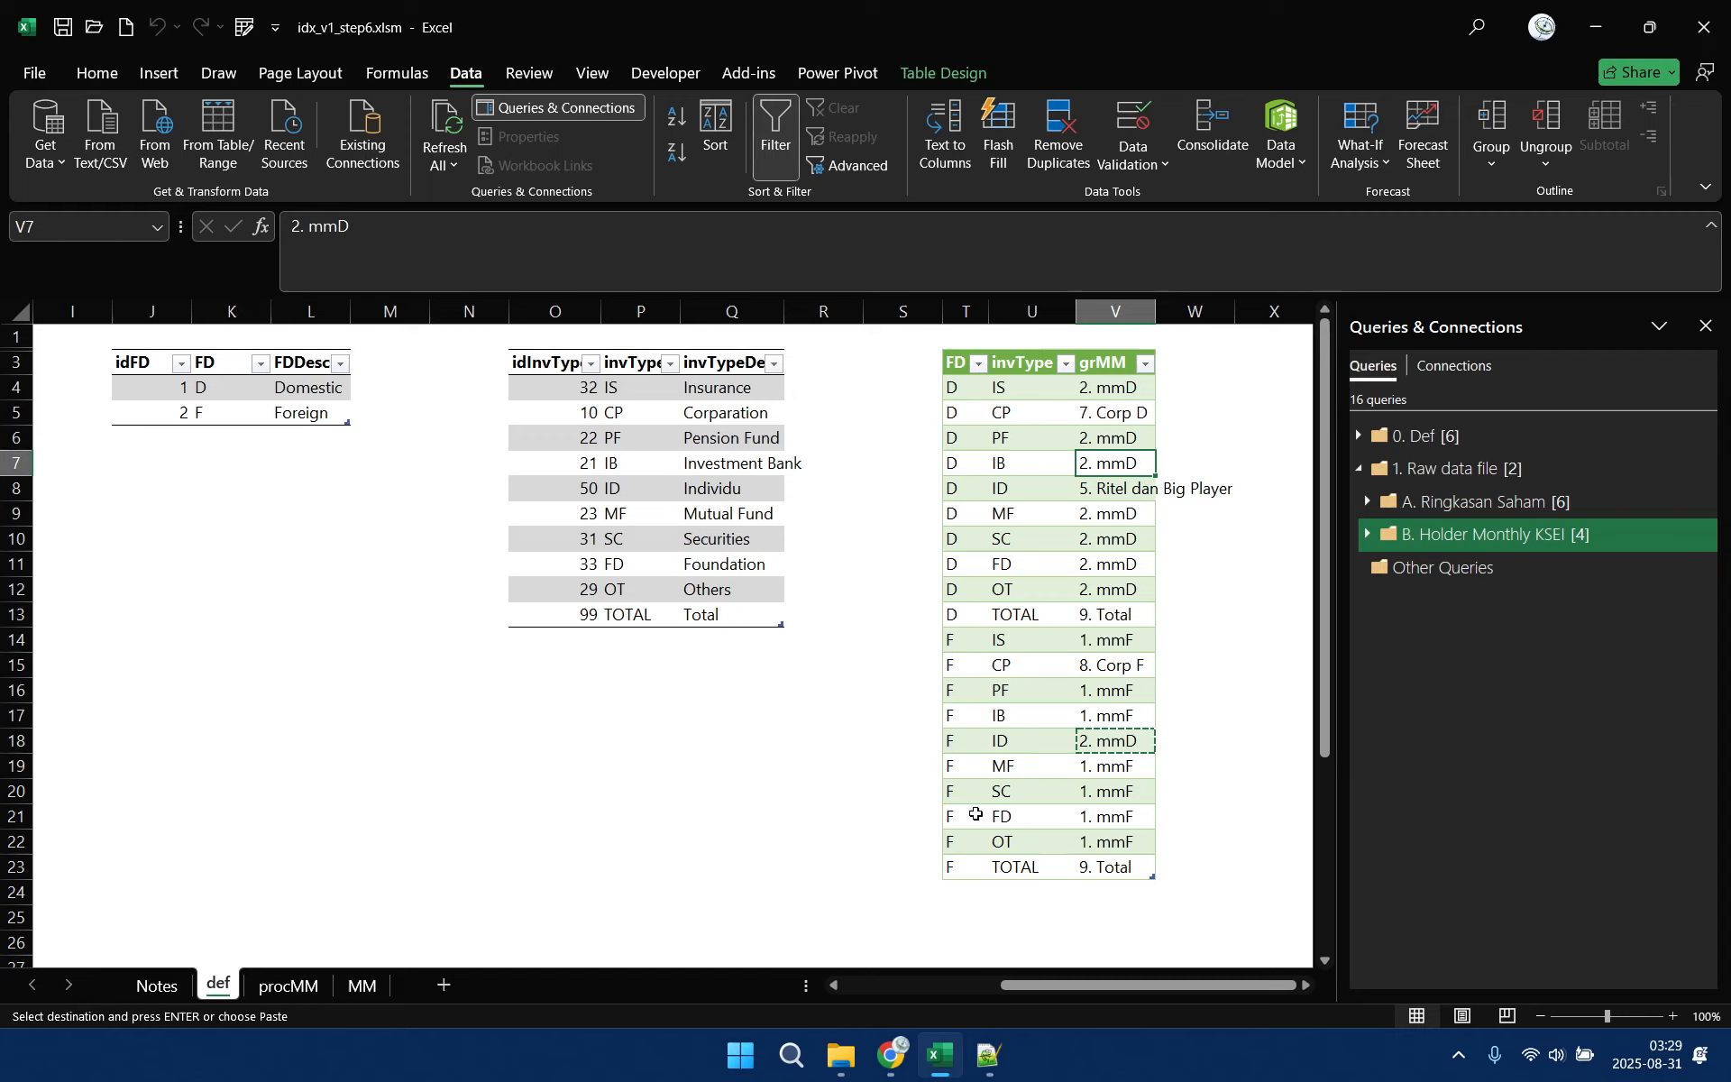
Autofit the grMM column's width to its longest group name
double_click(1157, 312)
left_click(1278, 361)
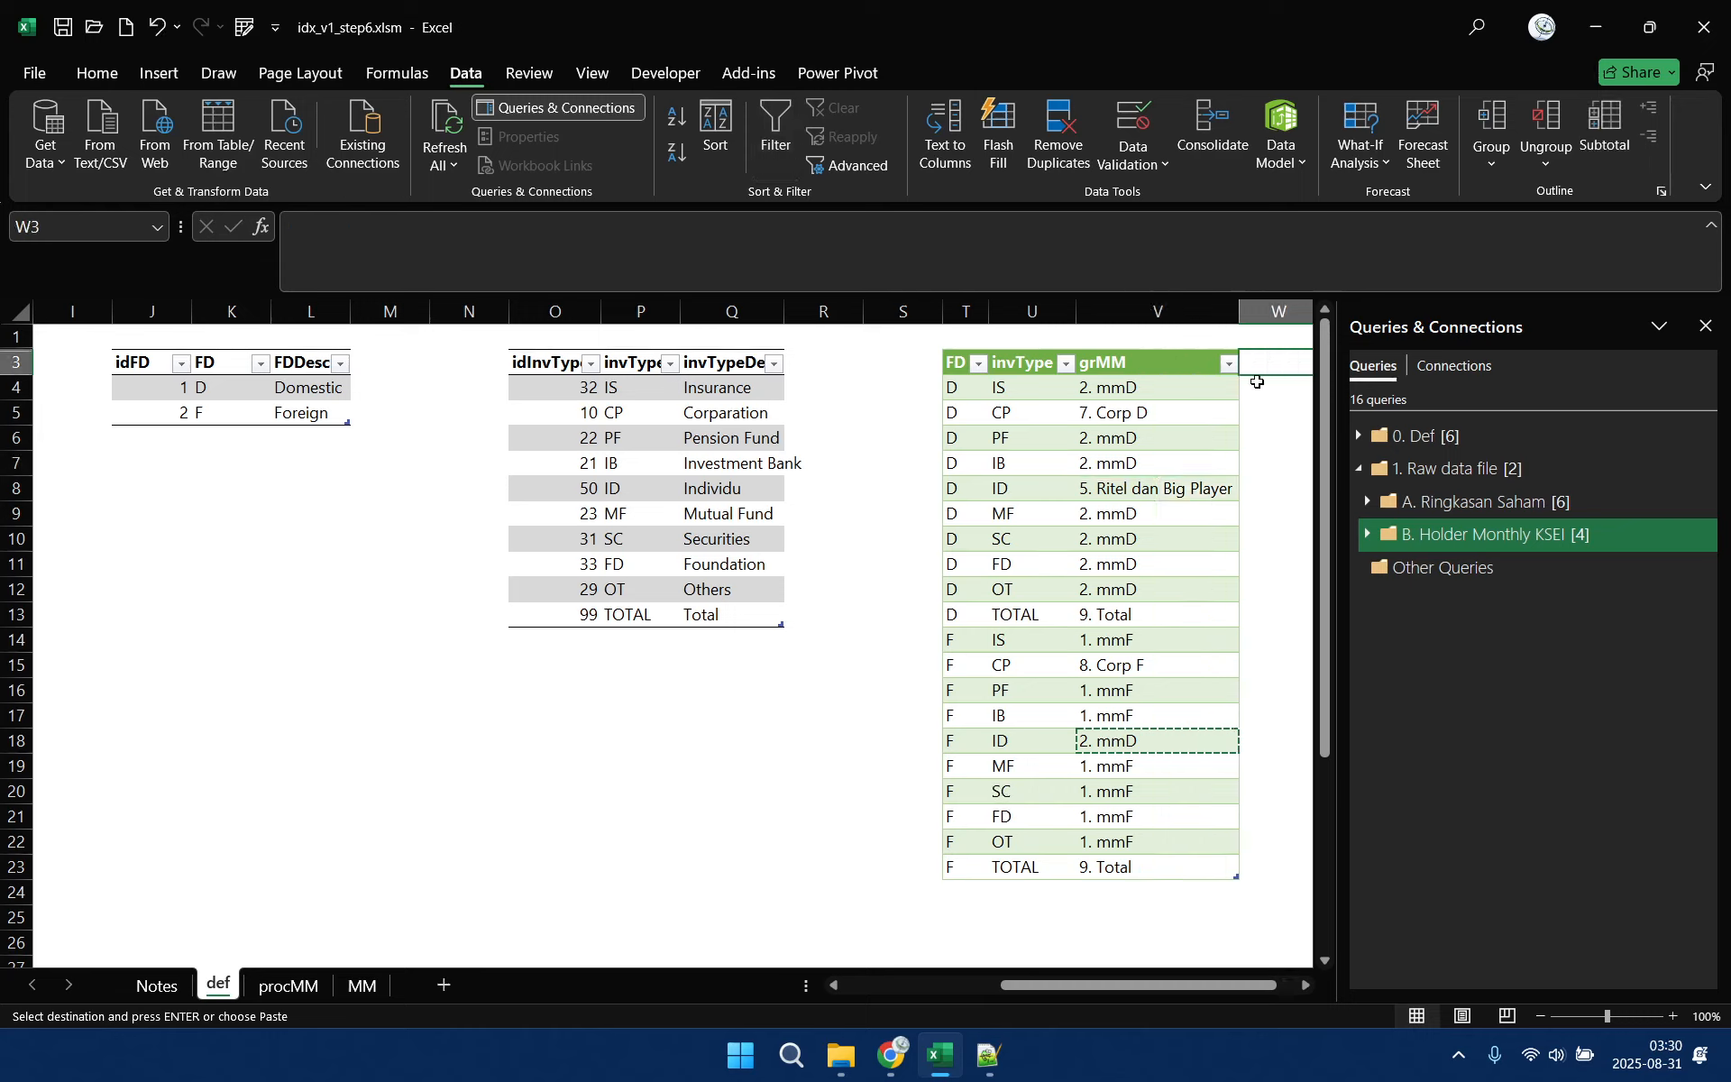
left_click(865, 363)
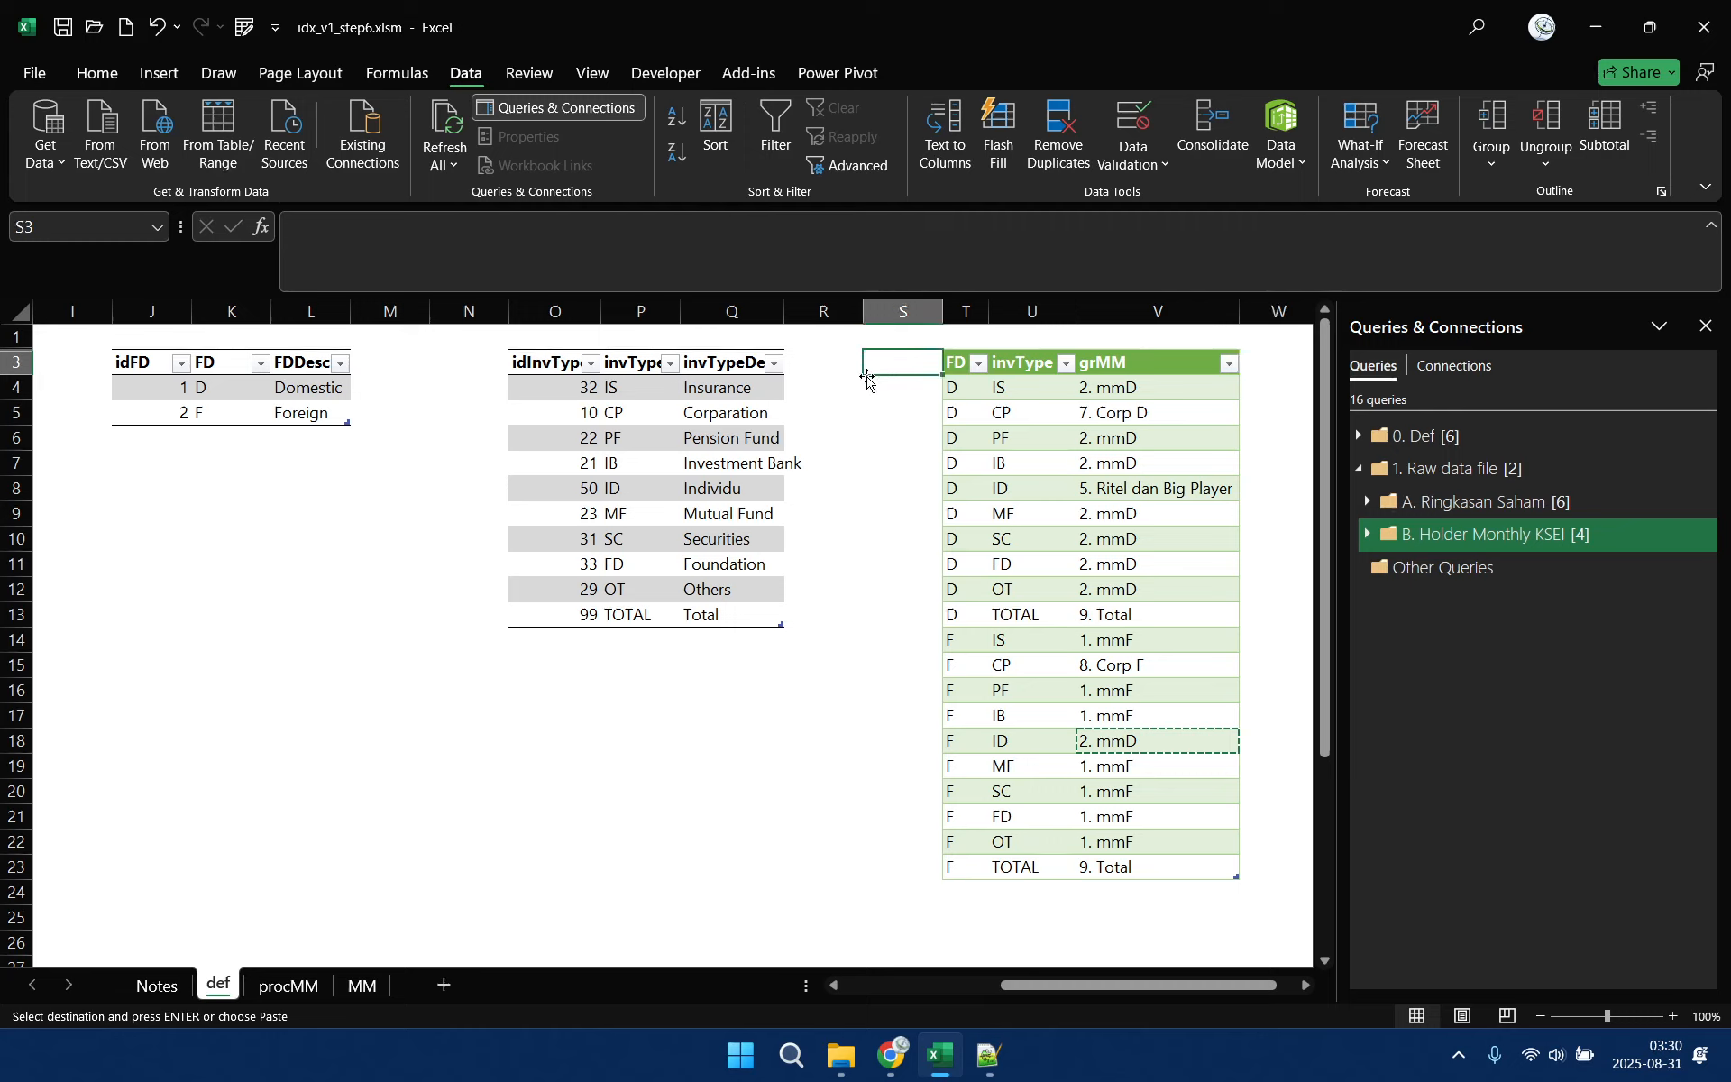
Create a Power Query query from the green FD, invType and grMM table and load it as connection only
left_click(1137, 363)
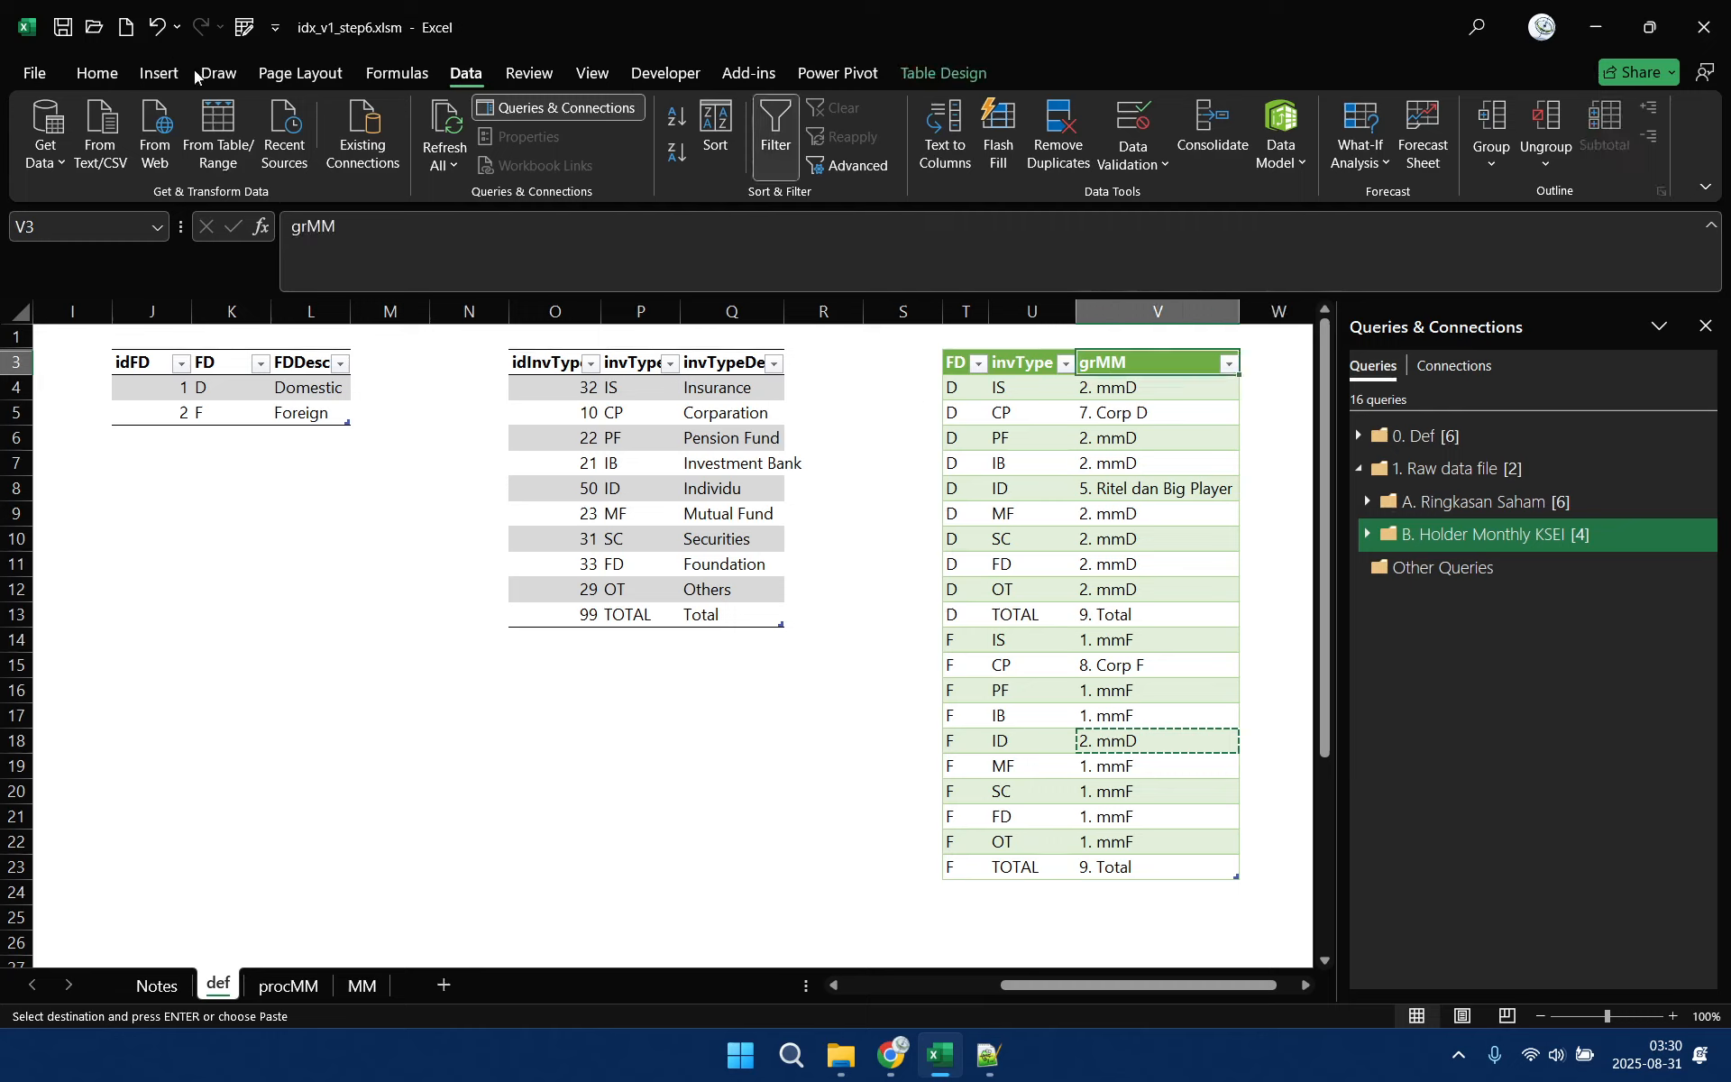
left_click(213, 160)
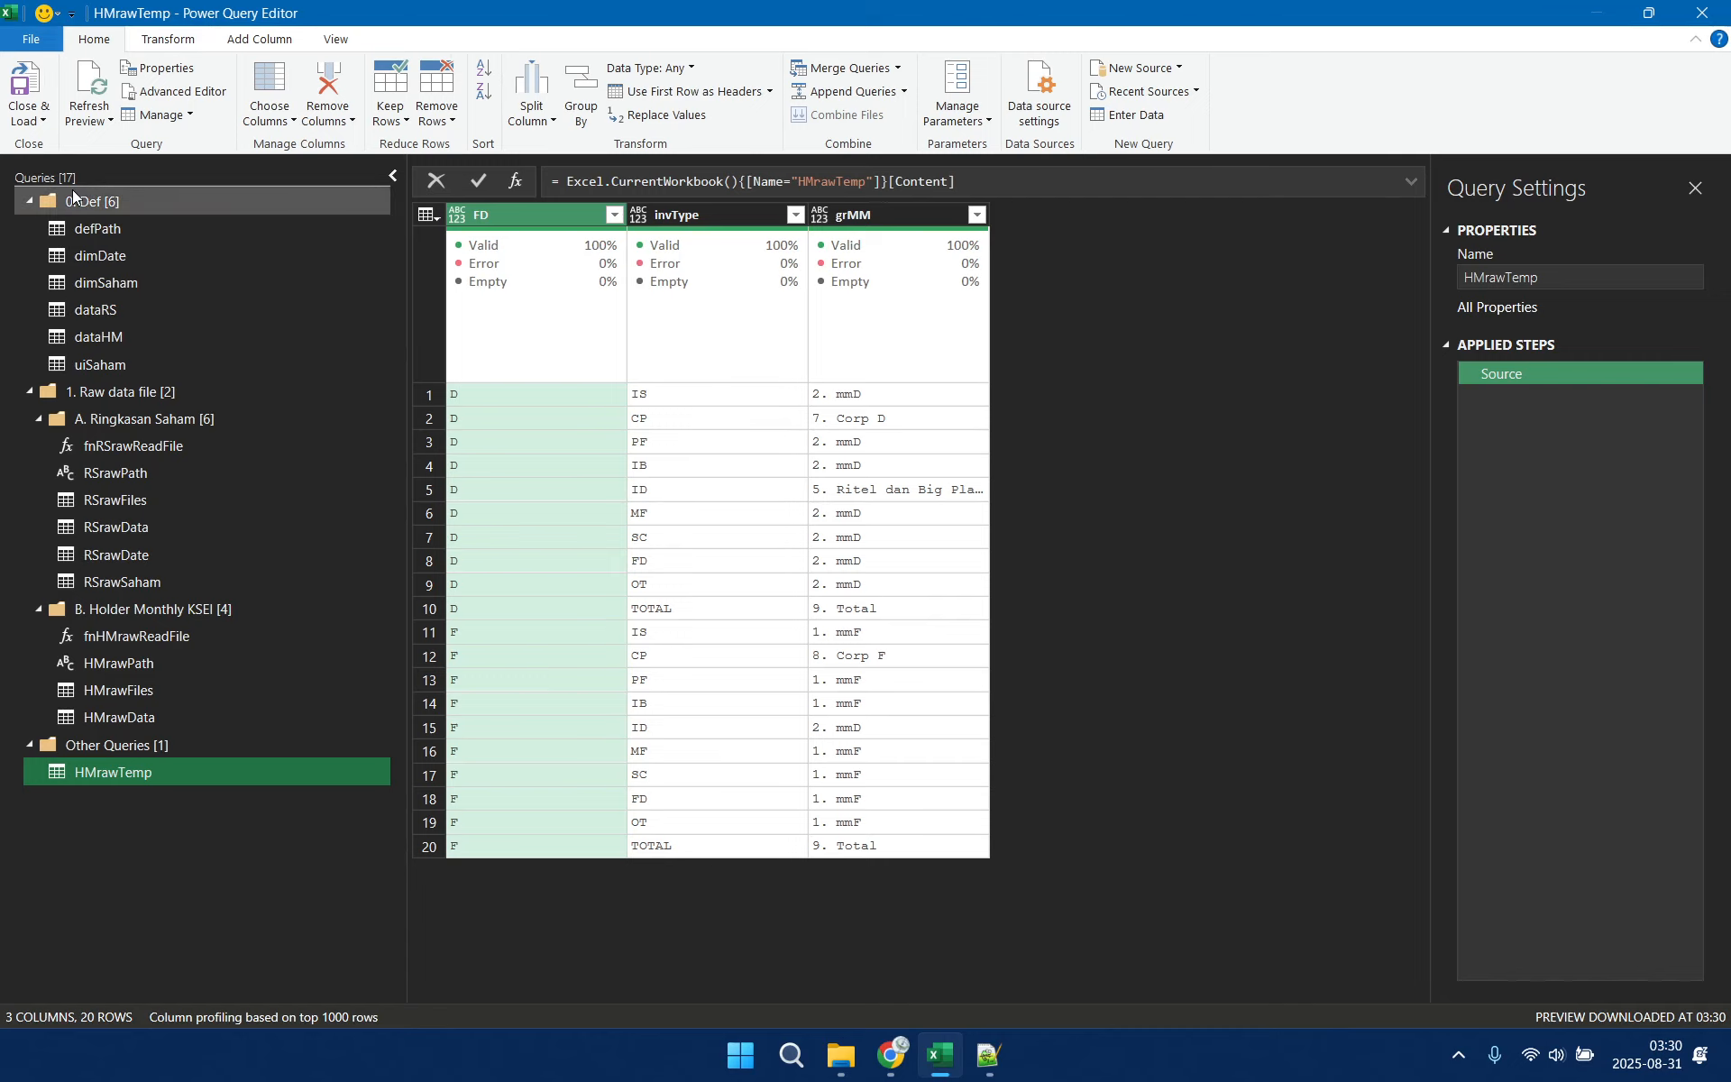
left_click(30, 116)
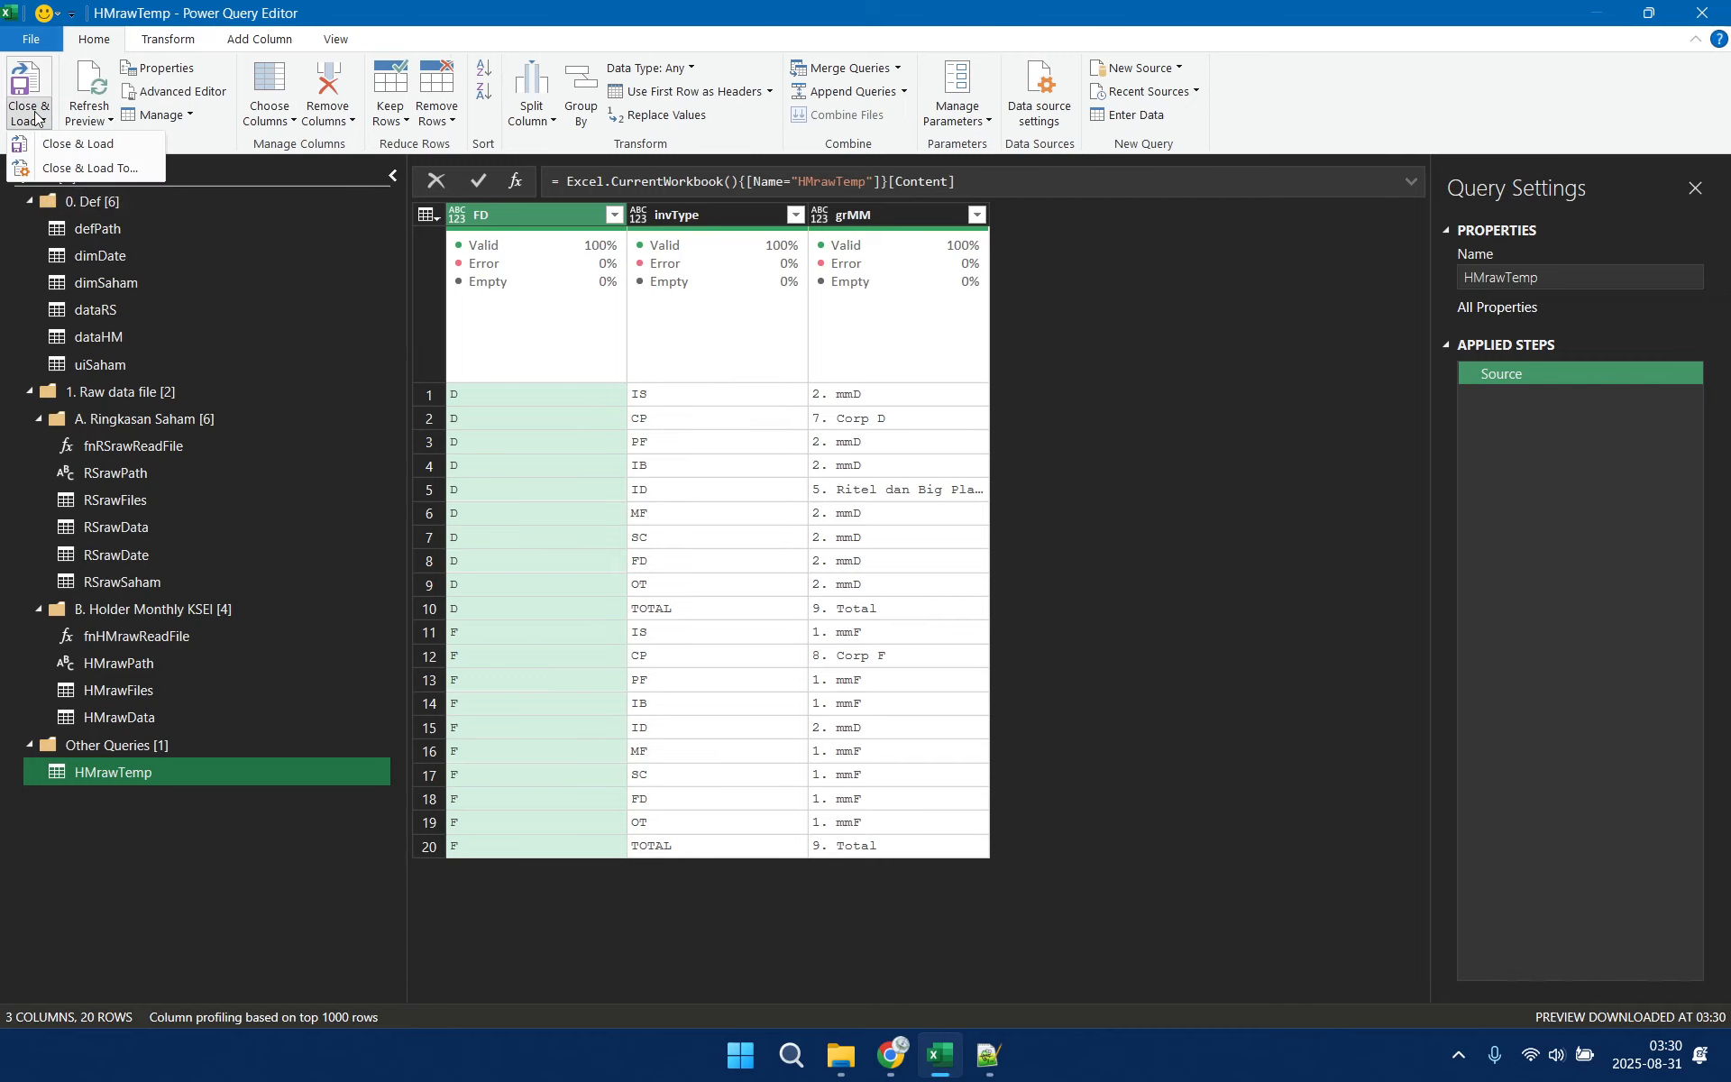
left_click(75, 168)
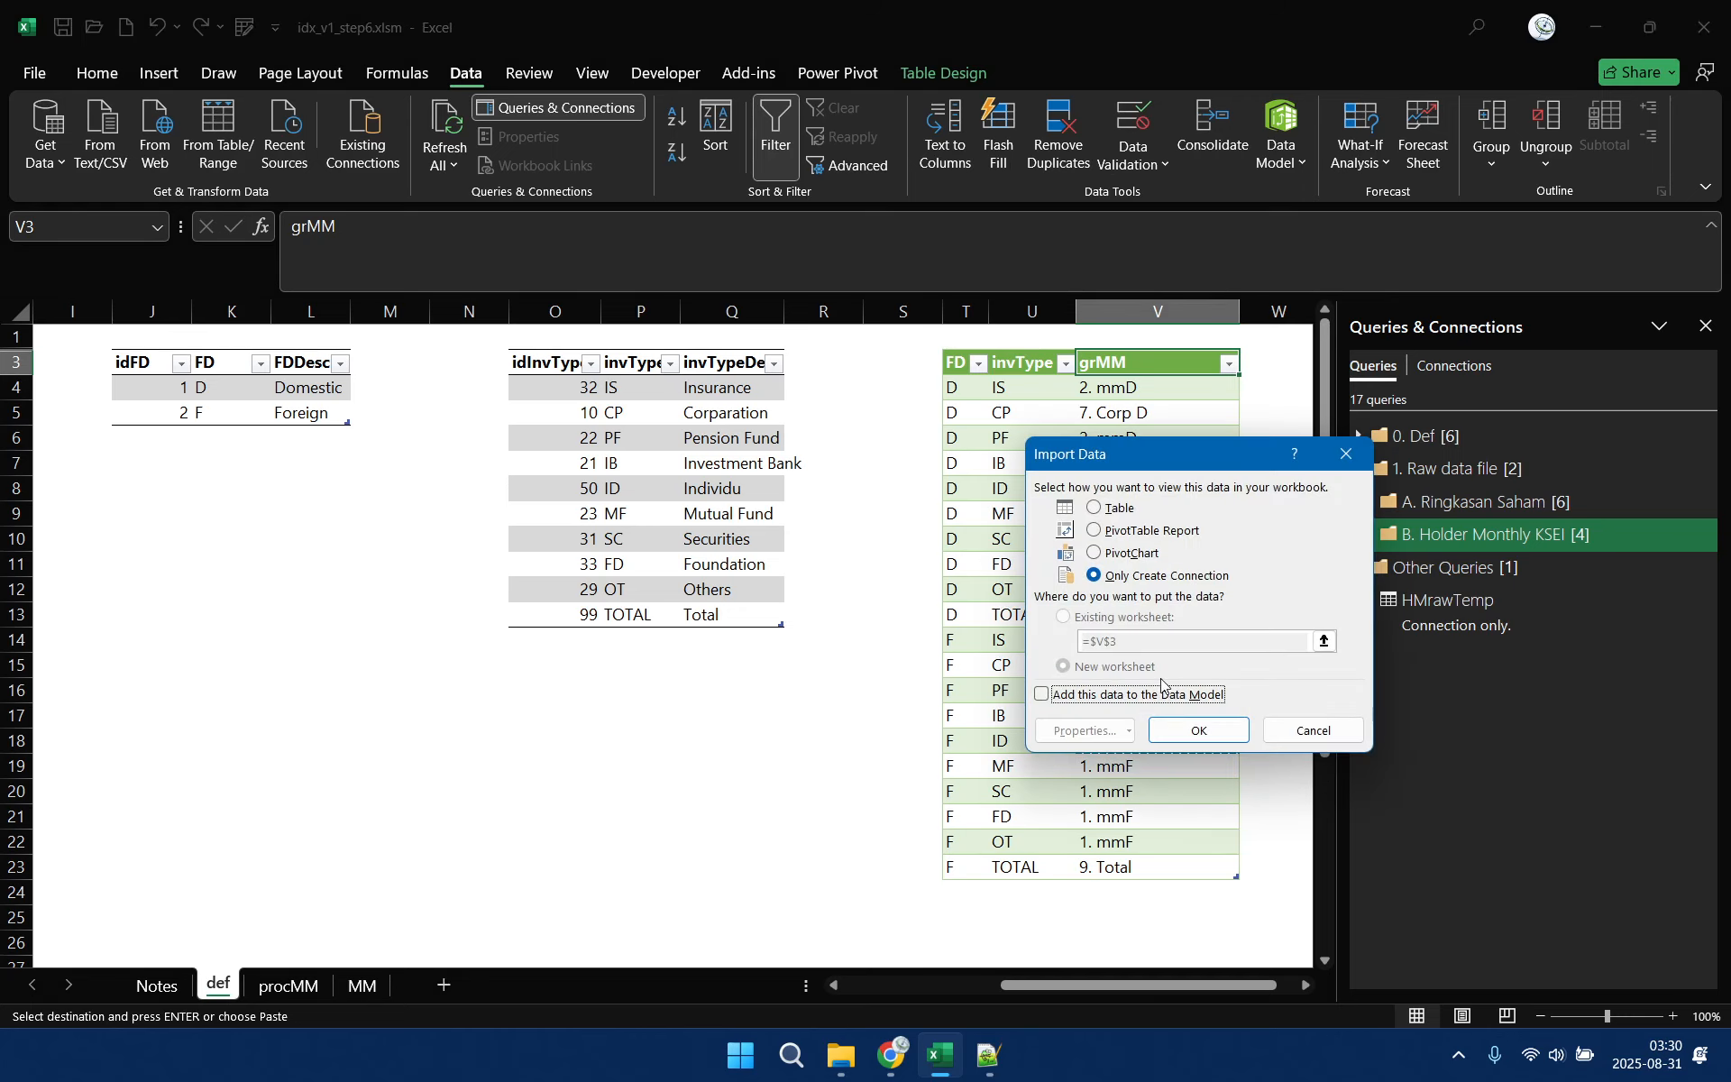
left_click(1199, 730)
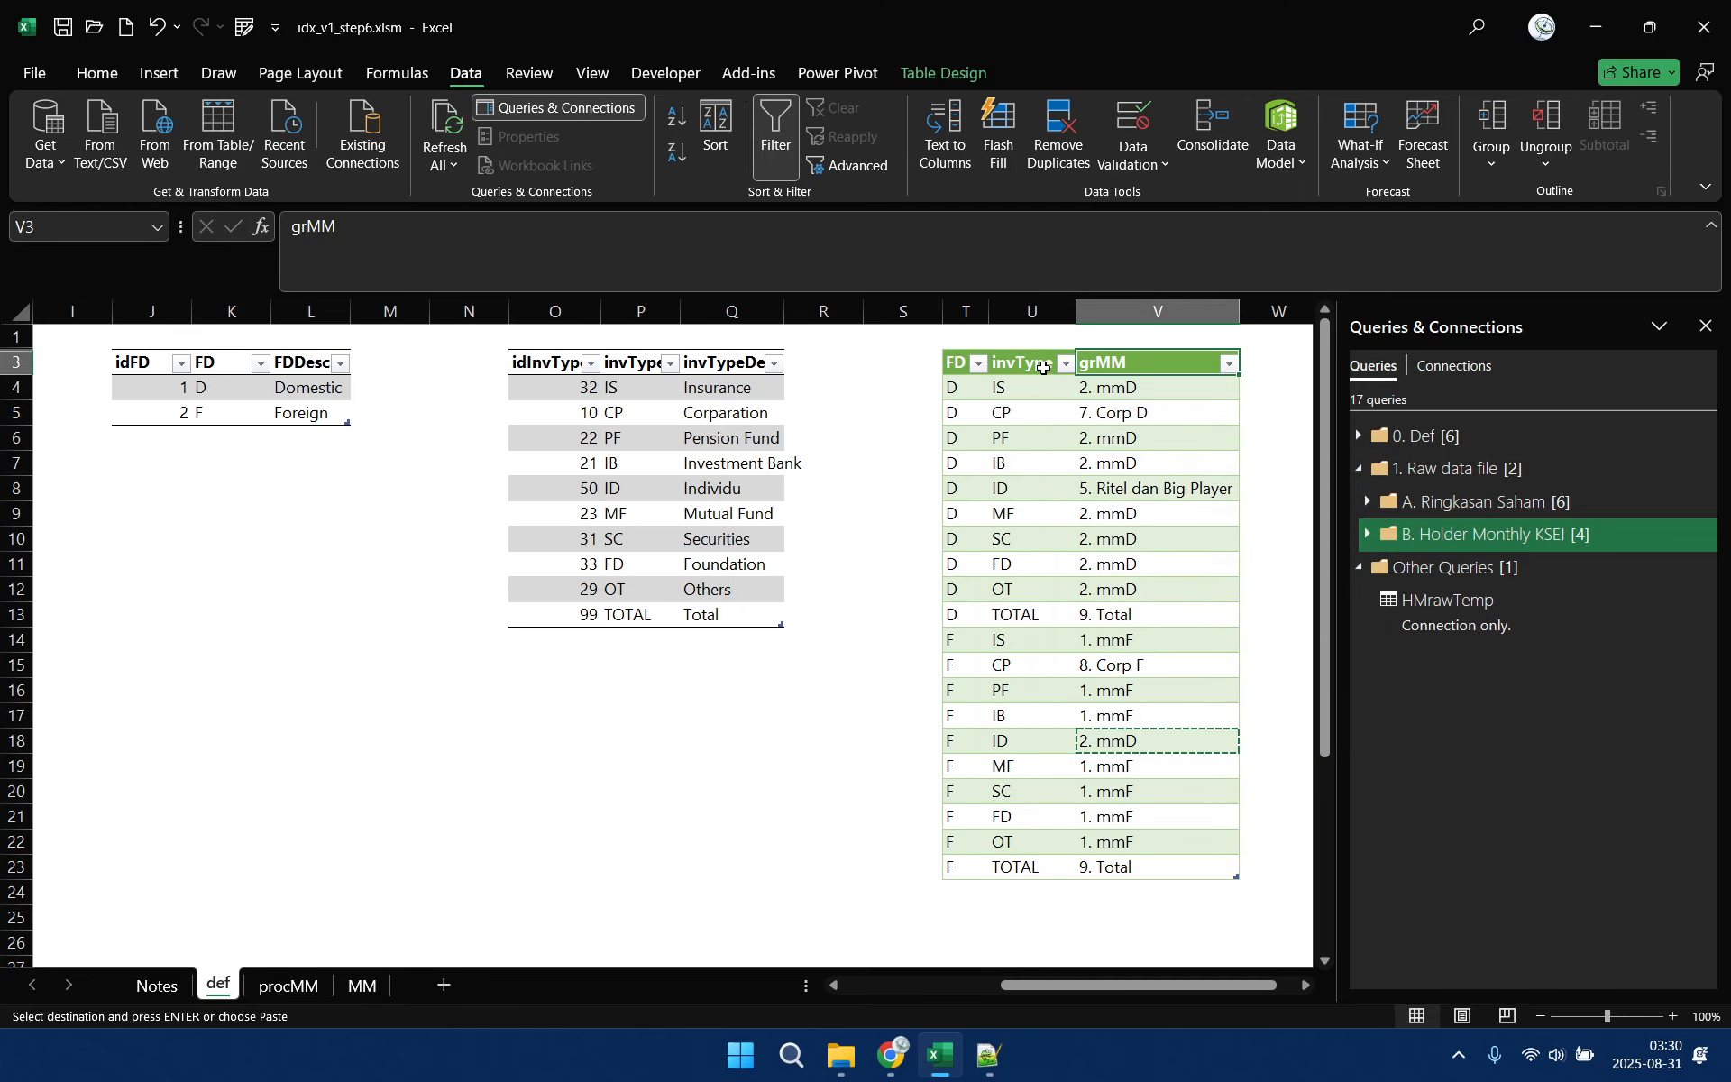
Rename the green FD, invType and grMM table to HMpetaFDInvType
left_click(1044, 367)
left_click(942, 73)
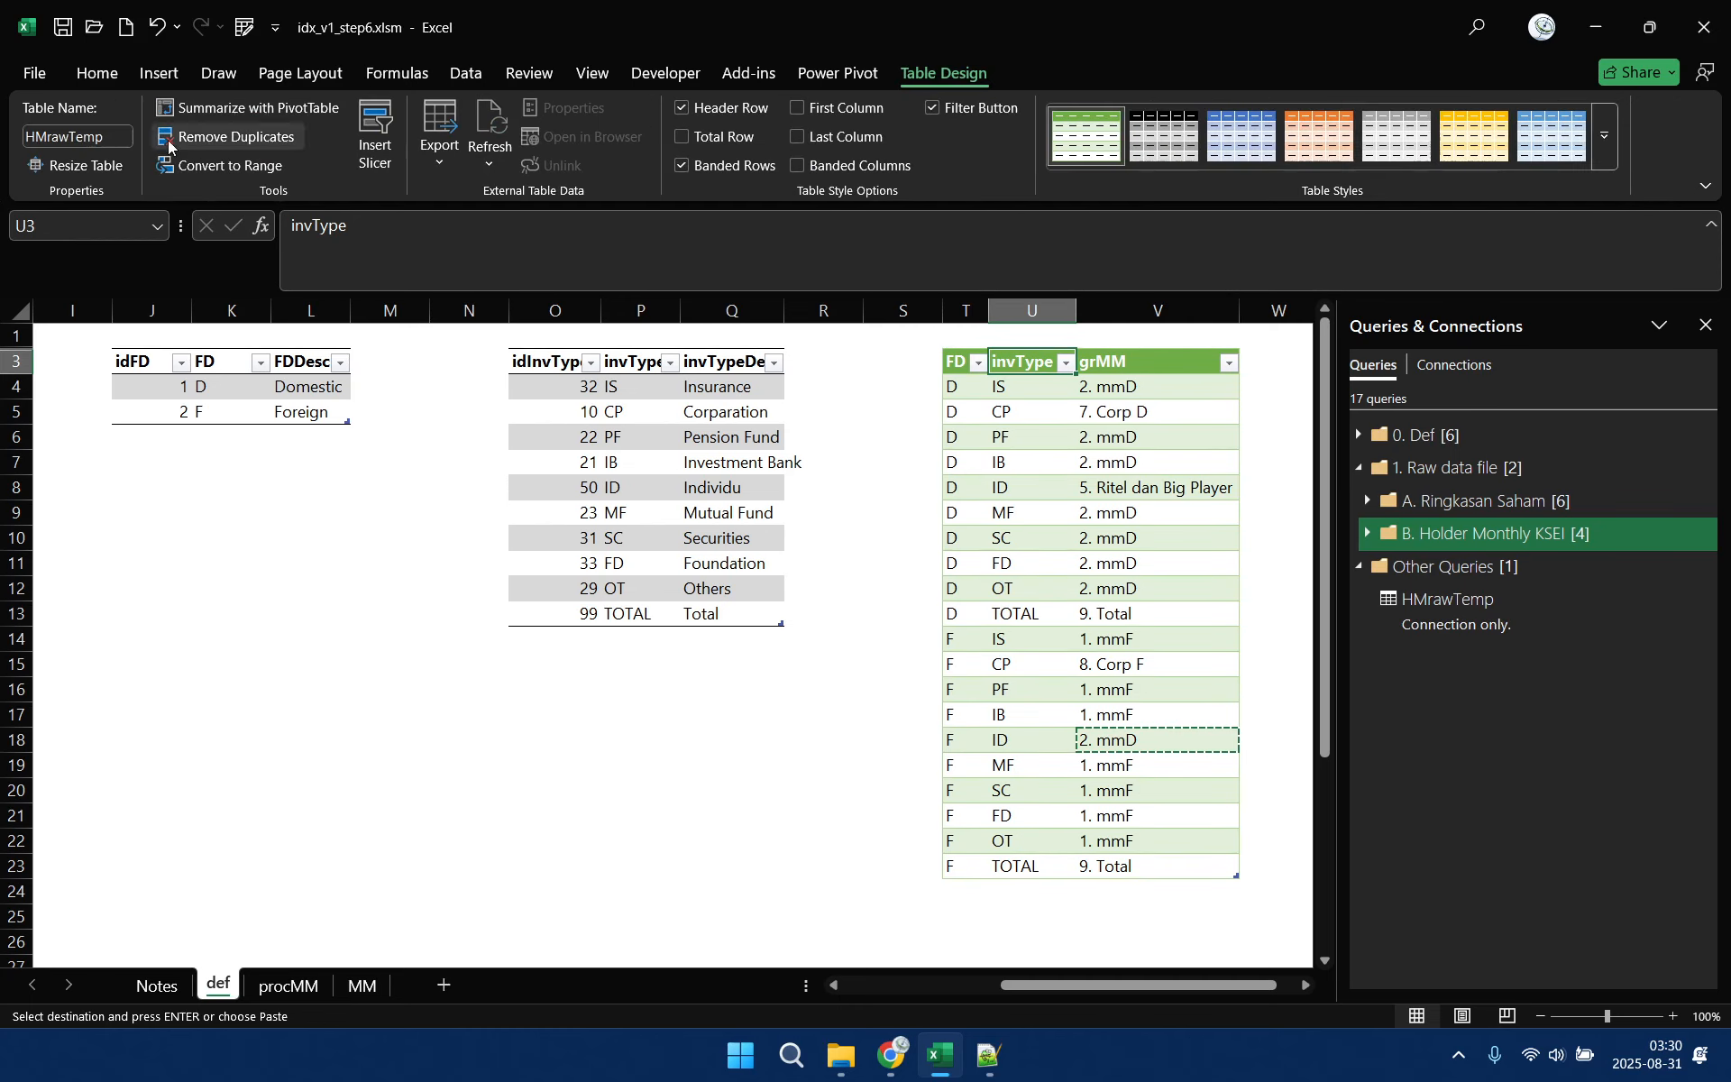
left_click(77, 136)
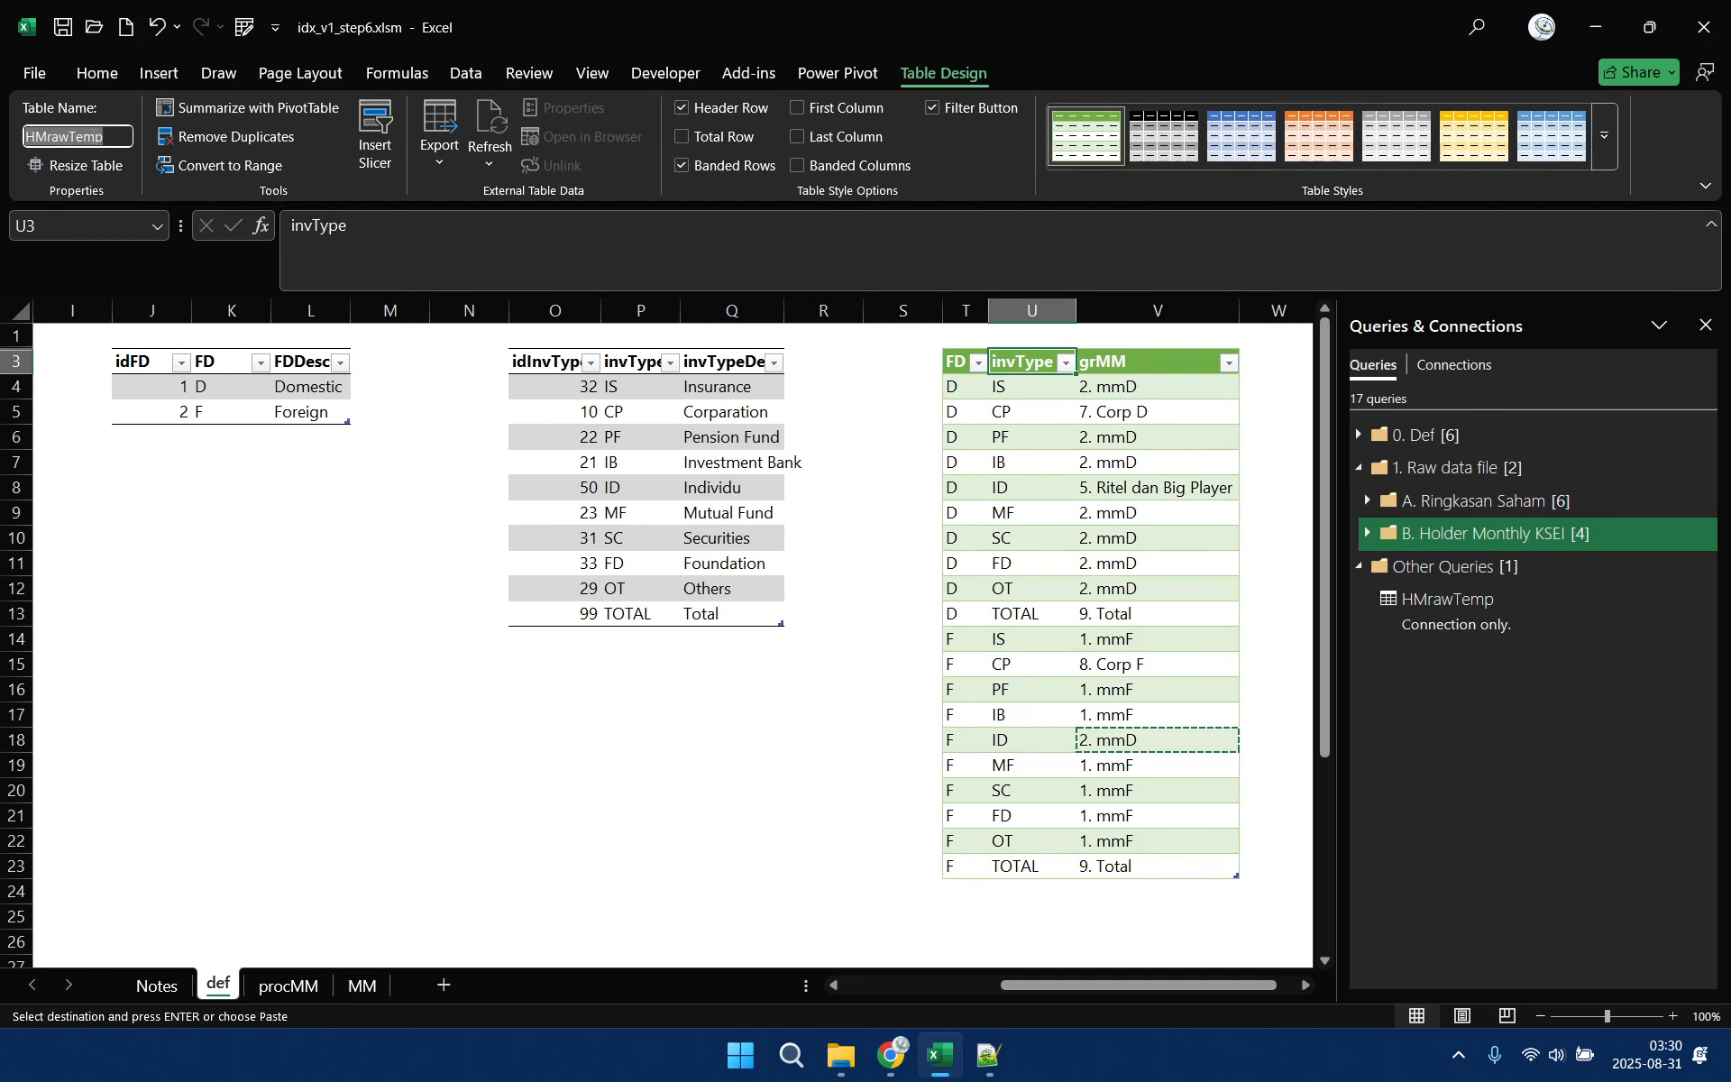
type("HM")
type("petaFDInvType")
key("Return")
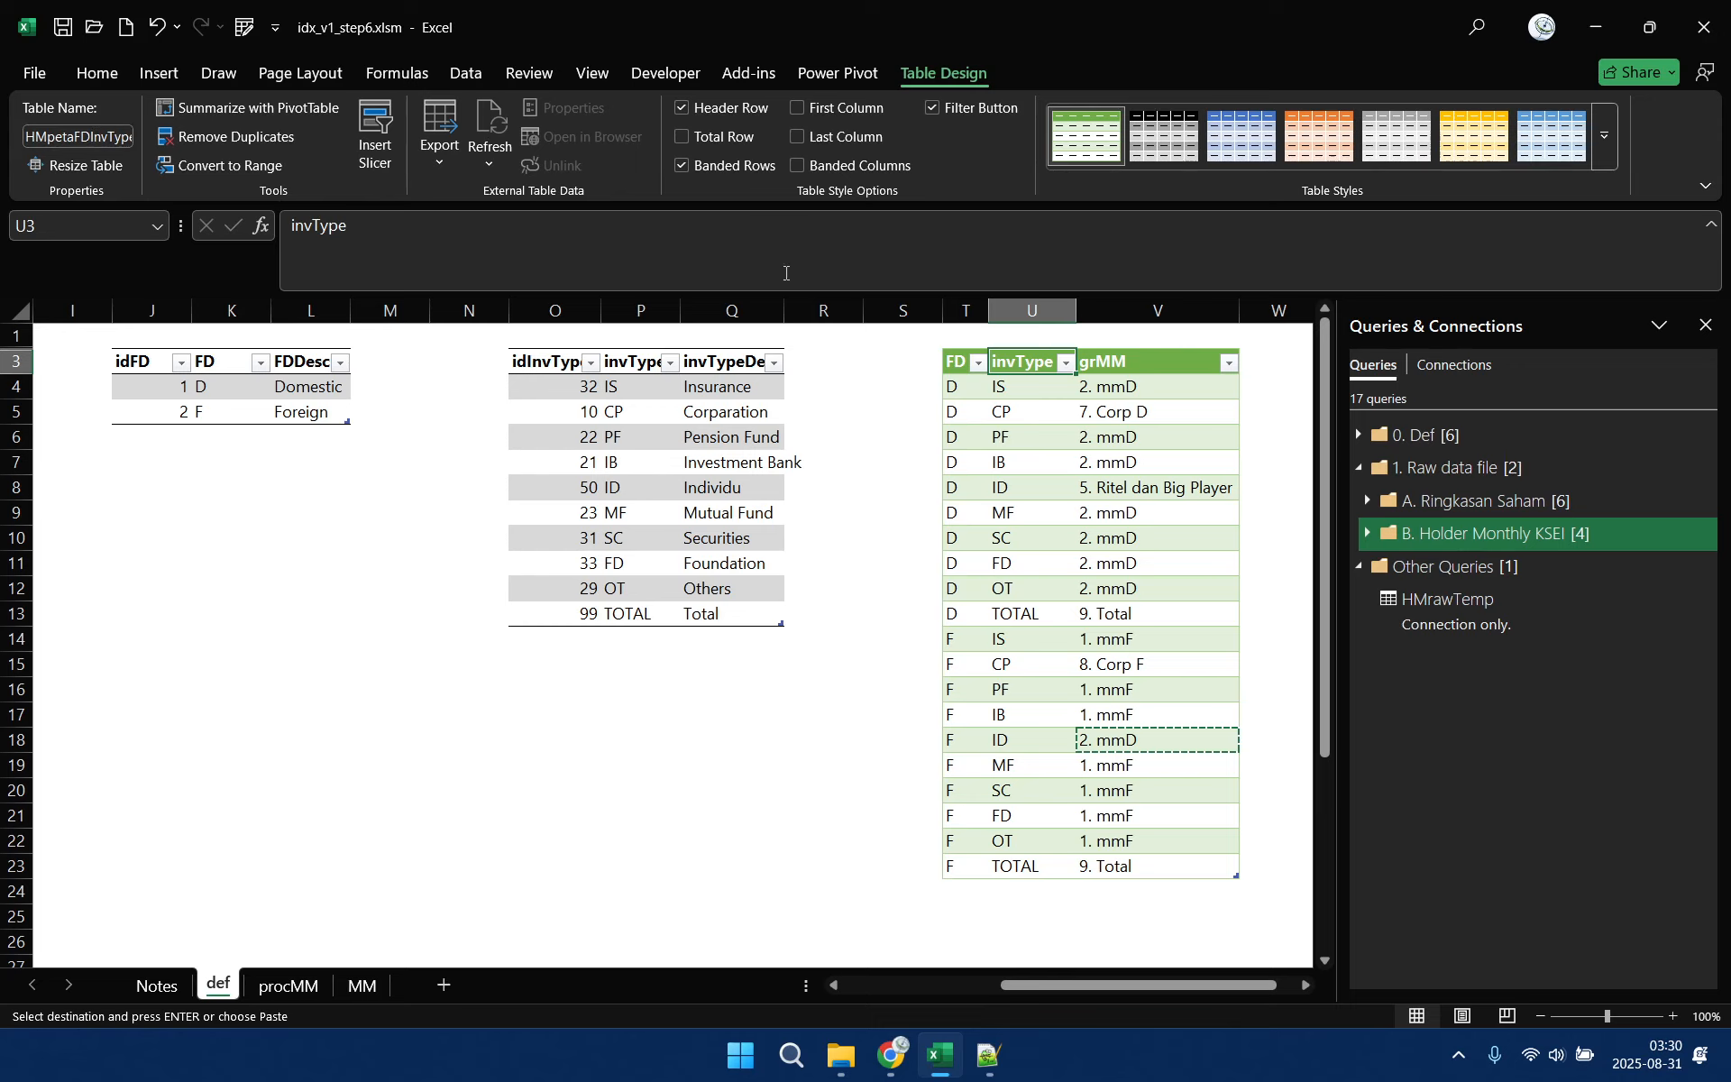
Create a Power Query query from the HMpetaFDInvType table and delete the HMrawTemp query
left_click(467, 74)
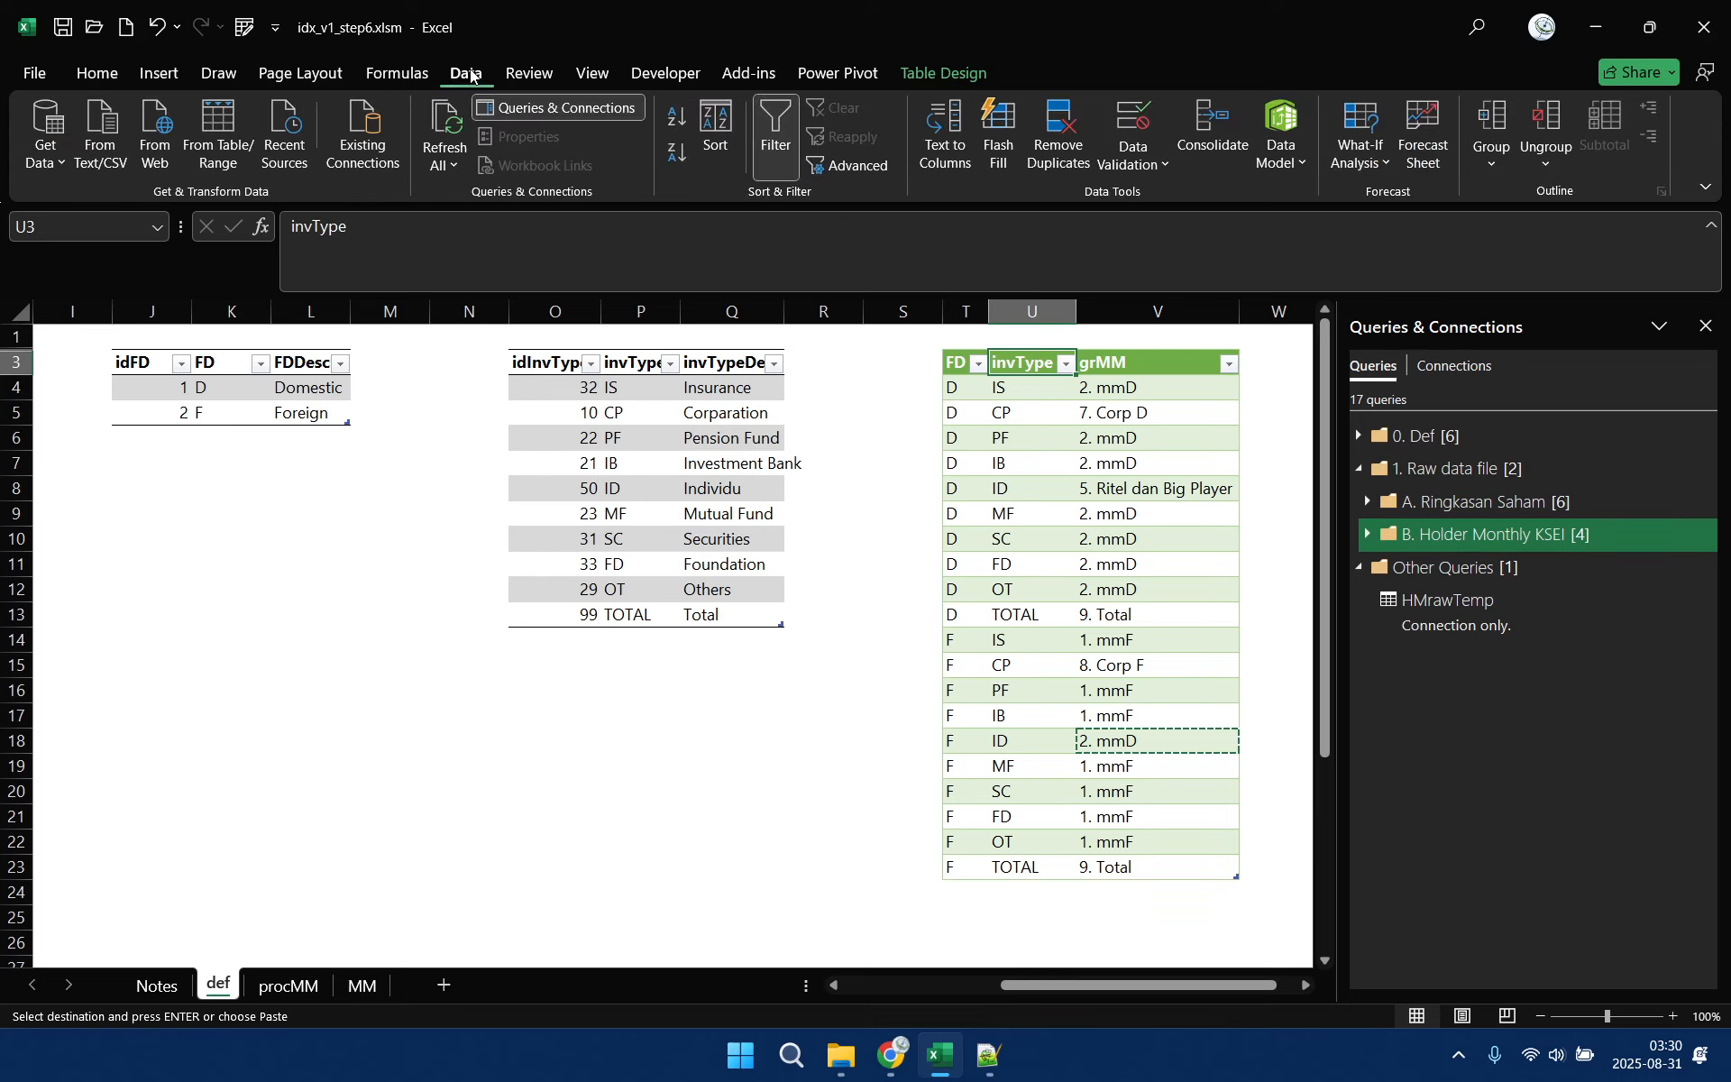
left_click(213, 160)
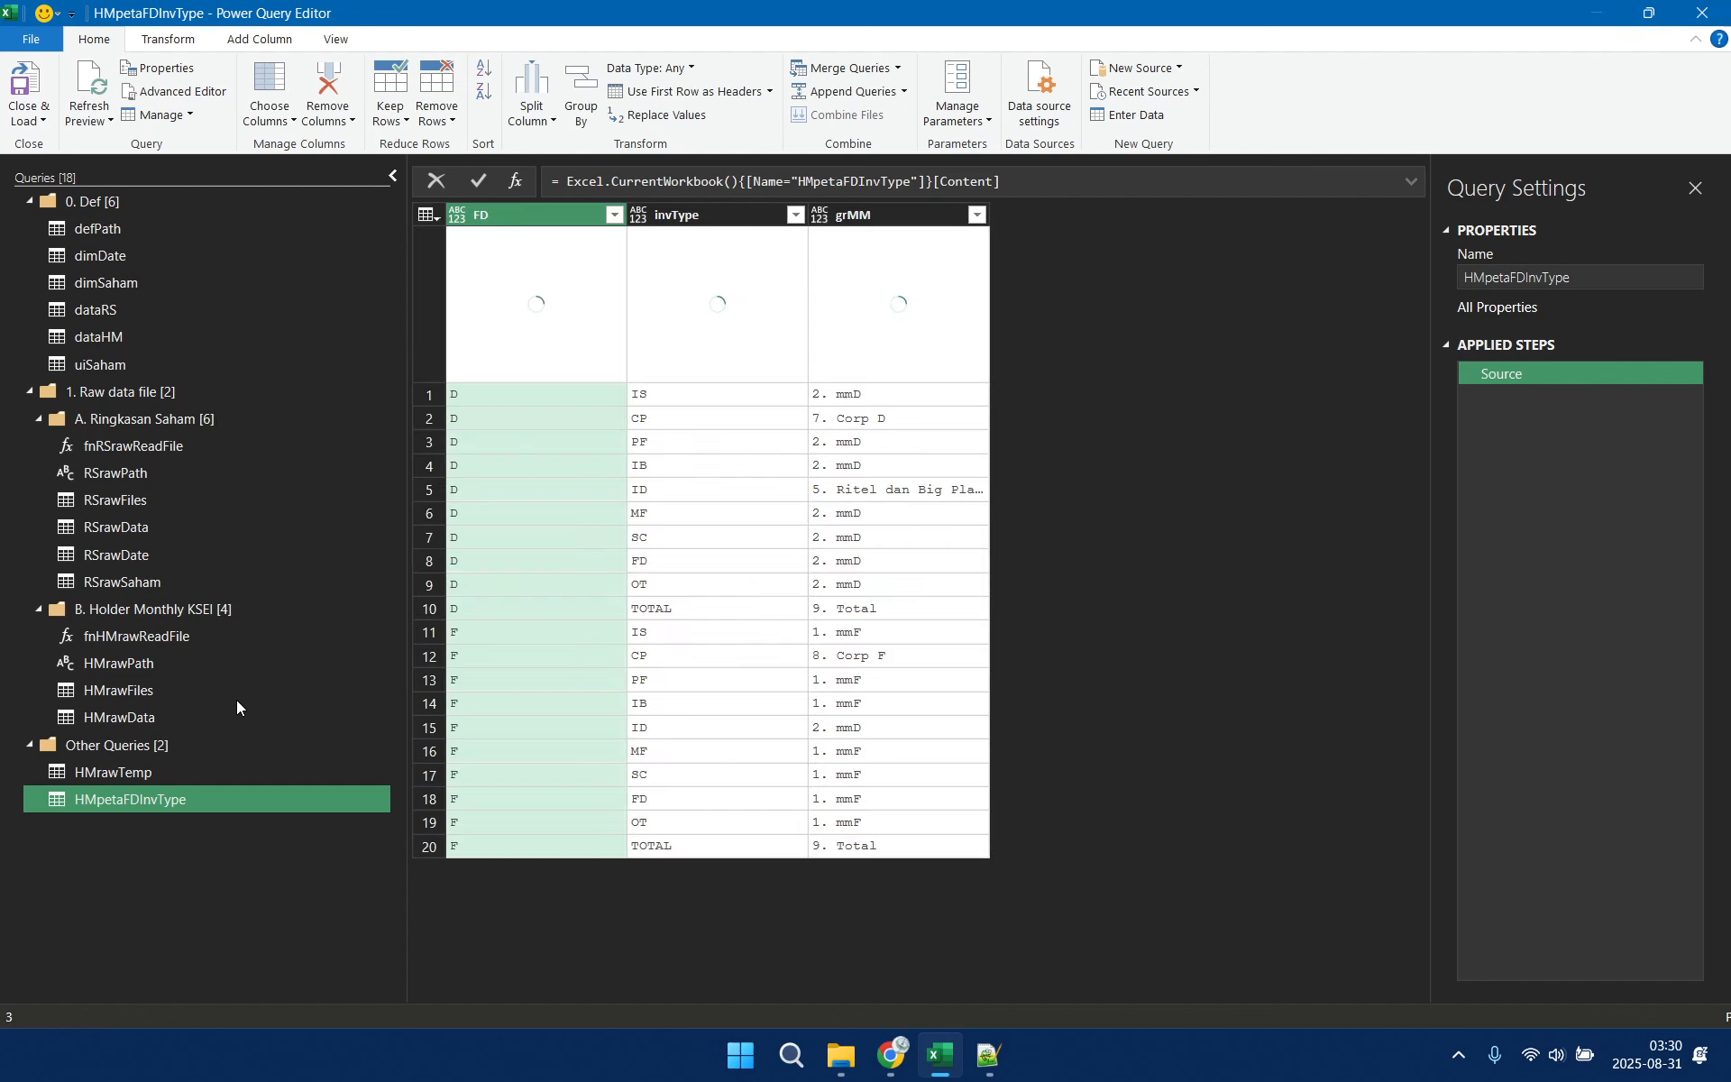
left_click(162, 774)
right_click(162, 772)
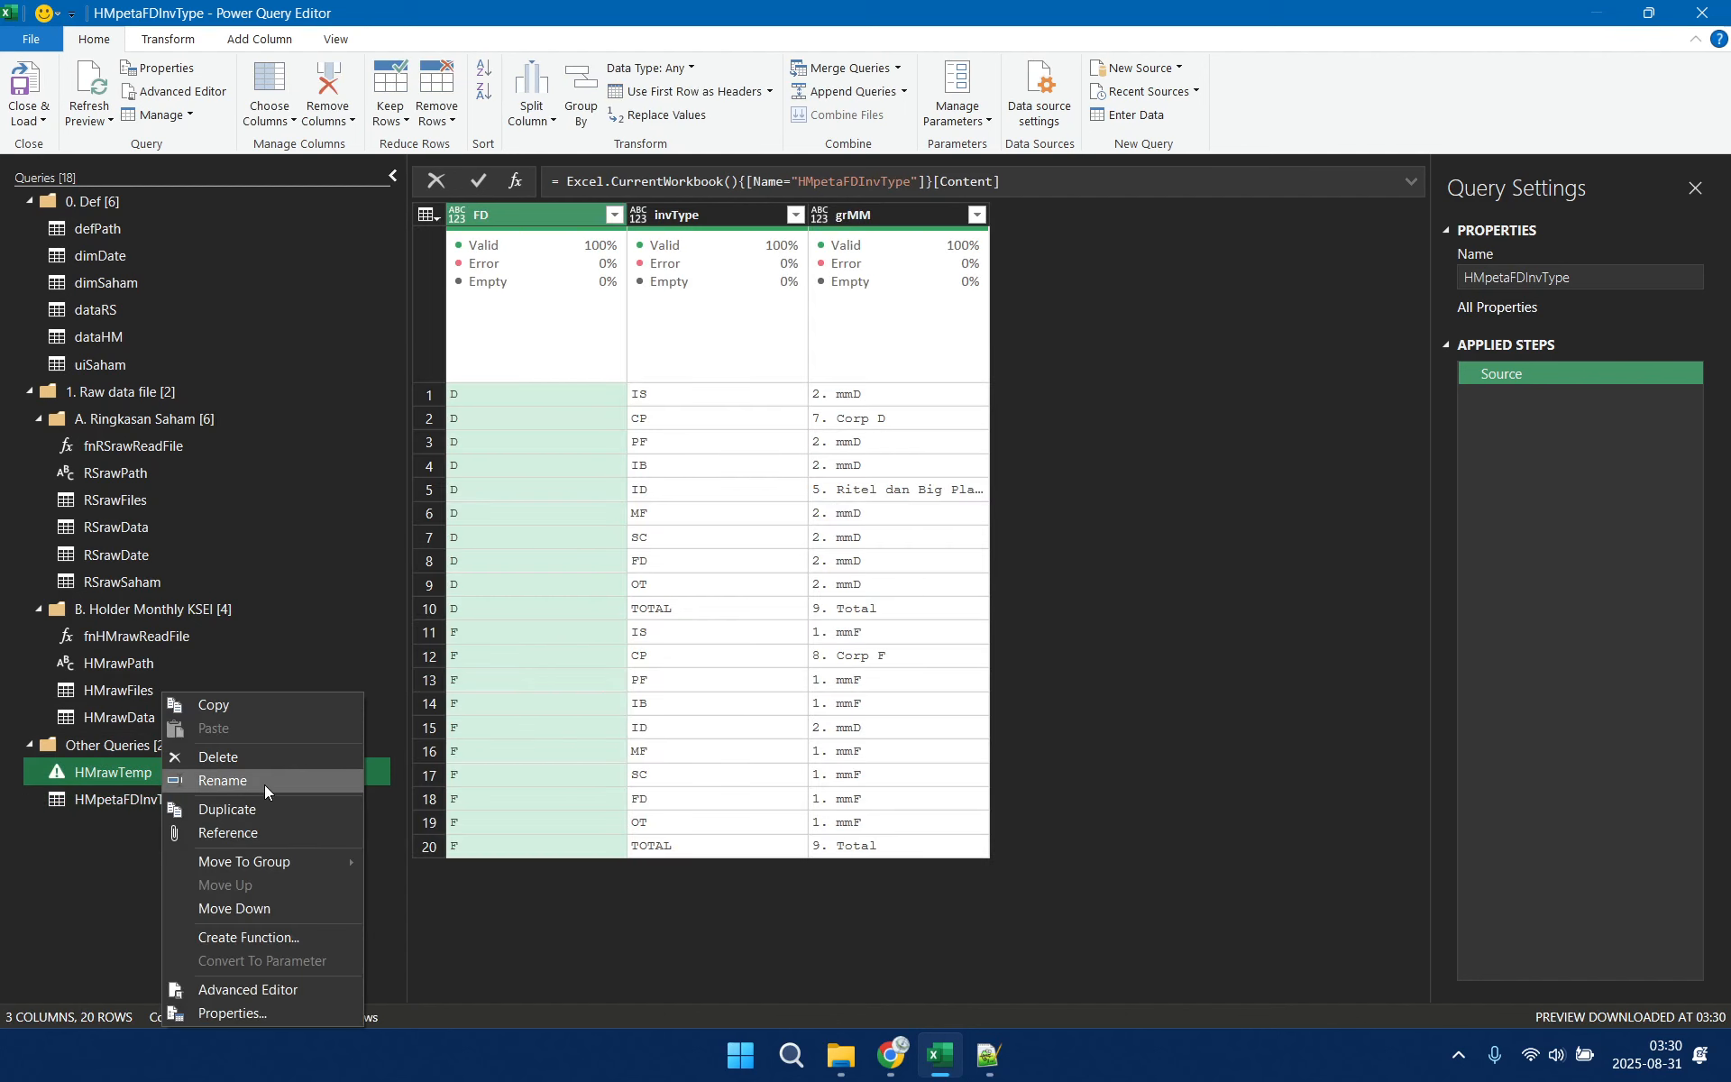
left_click(270, 756)
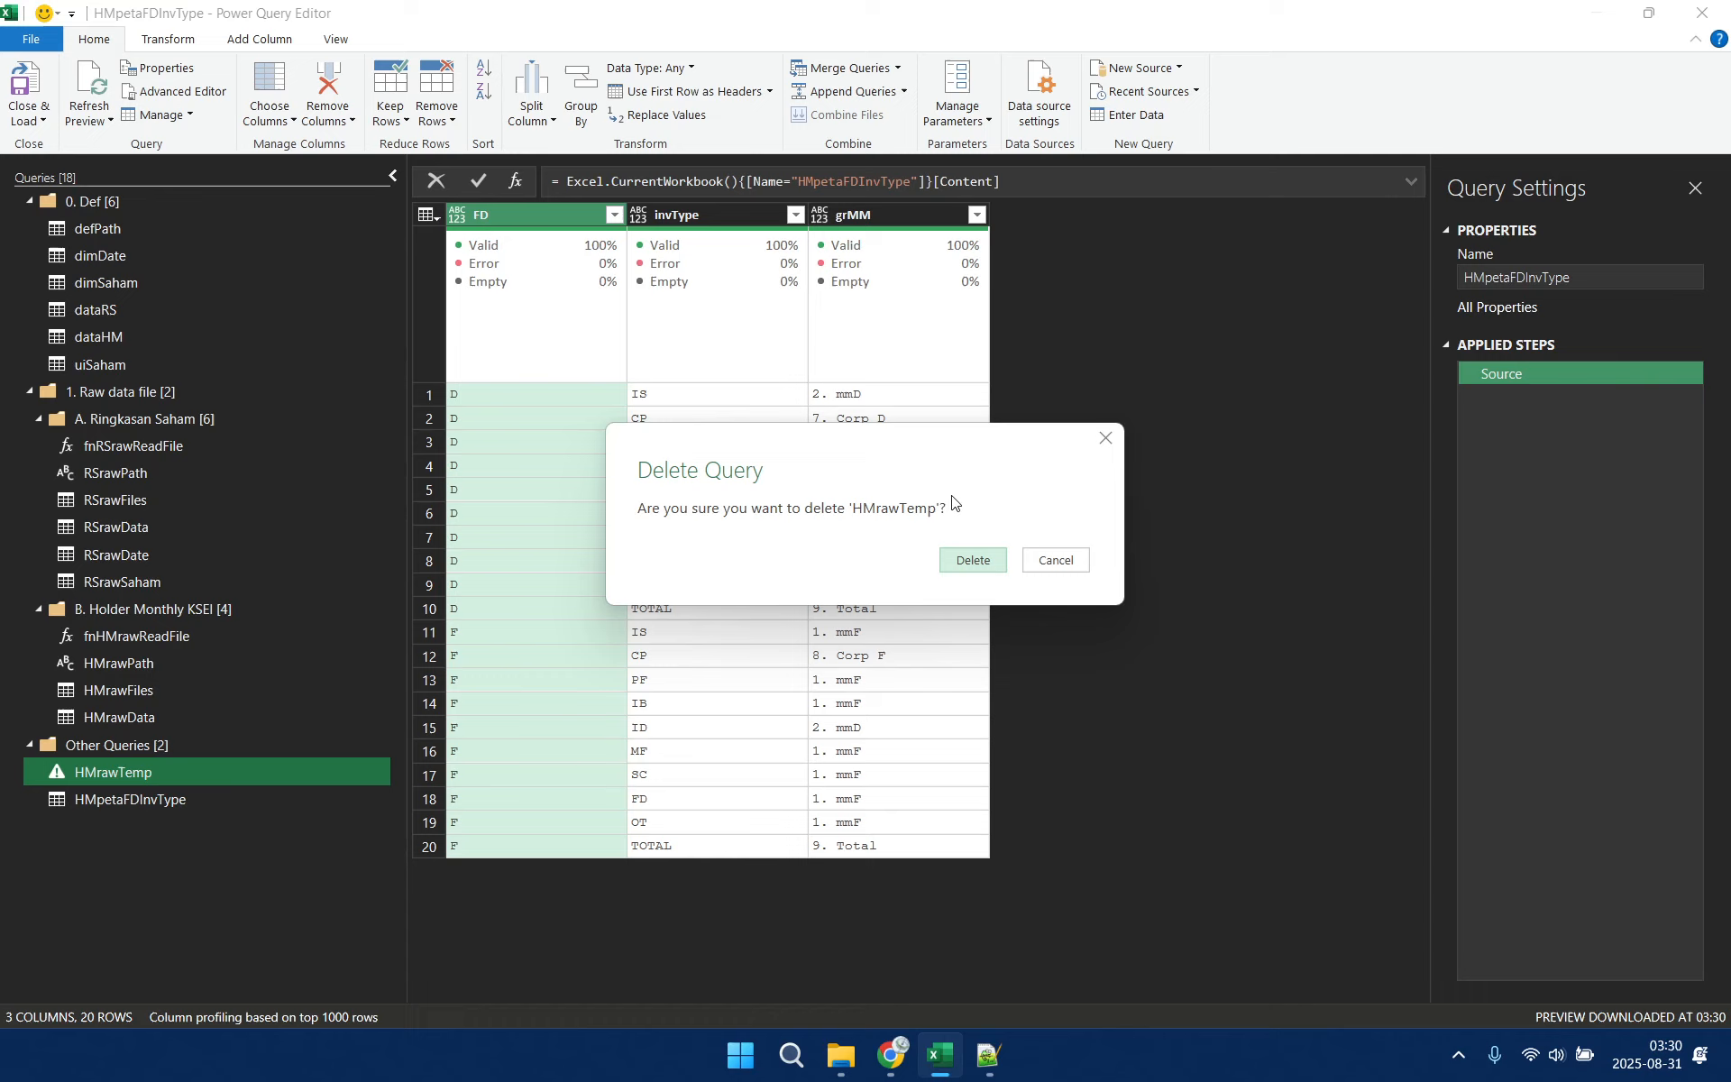
left_click(972, 561)
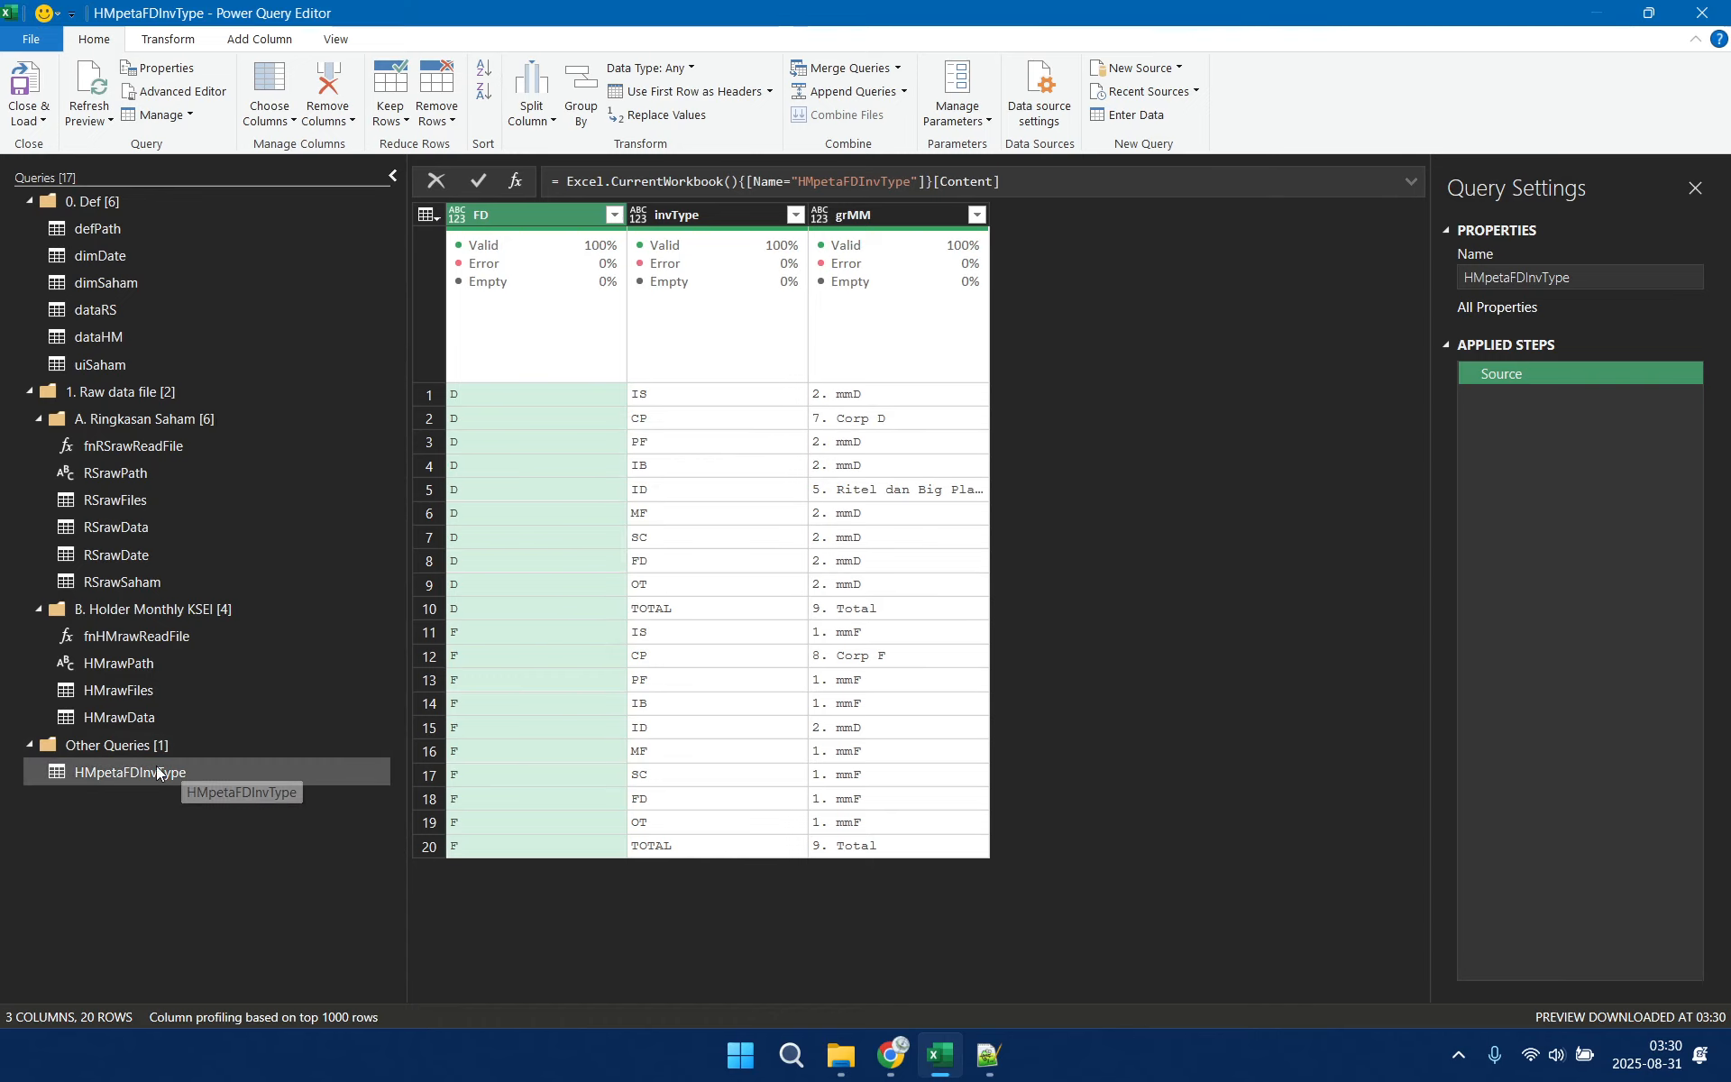
Move the HMpetaFDInvType query into the B. Holder Monthly KSEI group and set its FD, invType and grMM columns to Text
left_click_drag(106, 771, 152, 630)
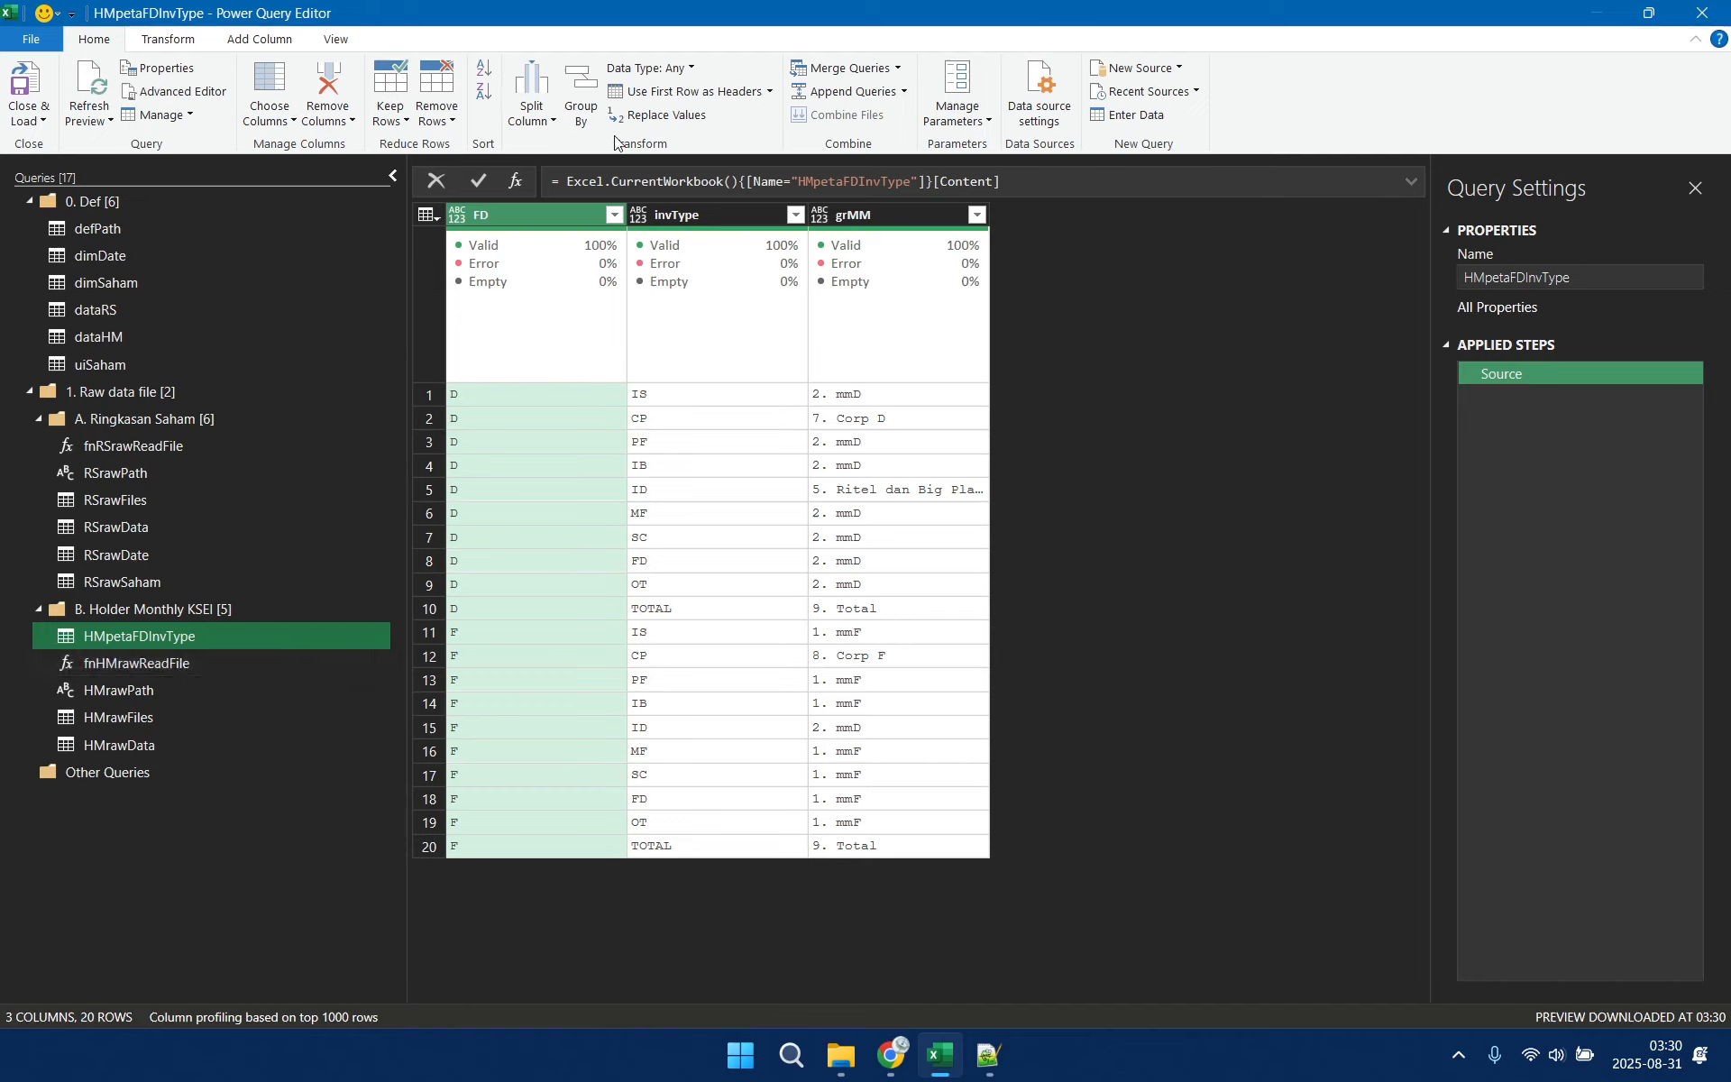
mouse_move(700, 254)
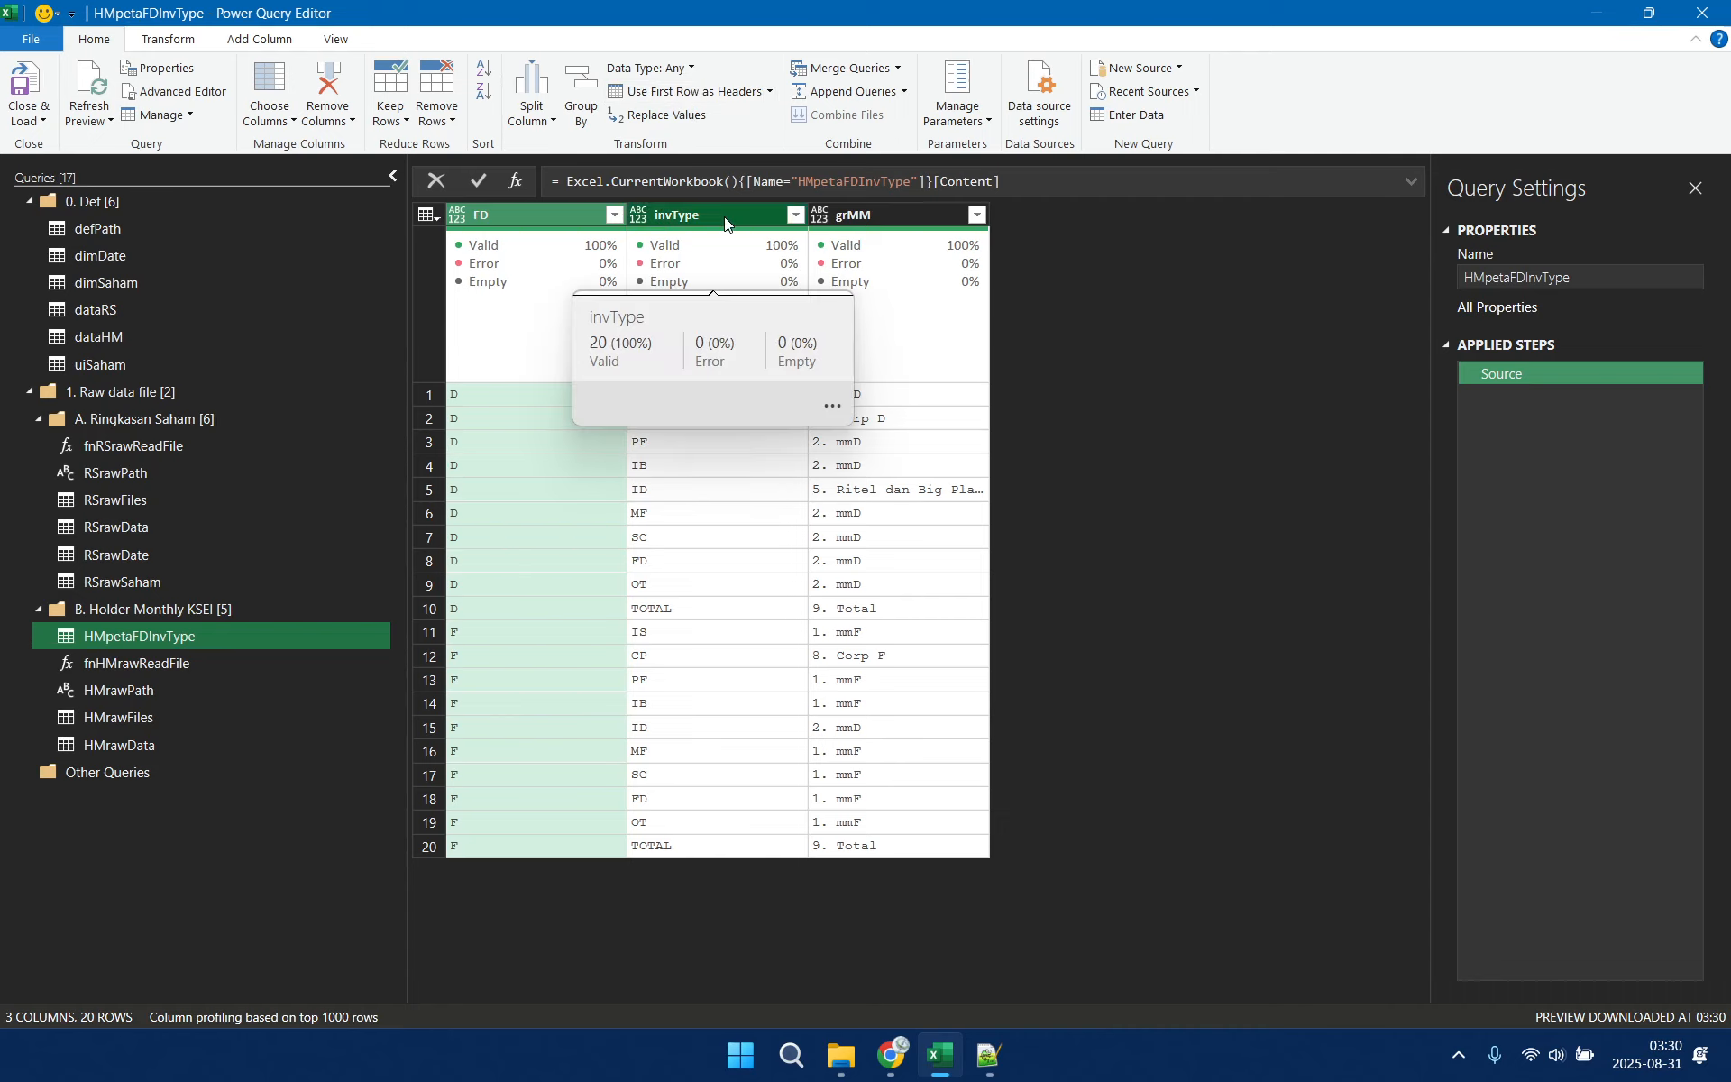
left_click(727, 216)
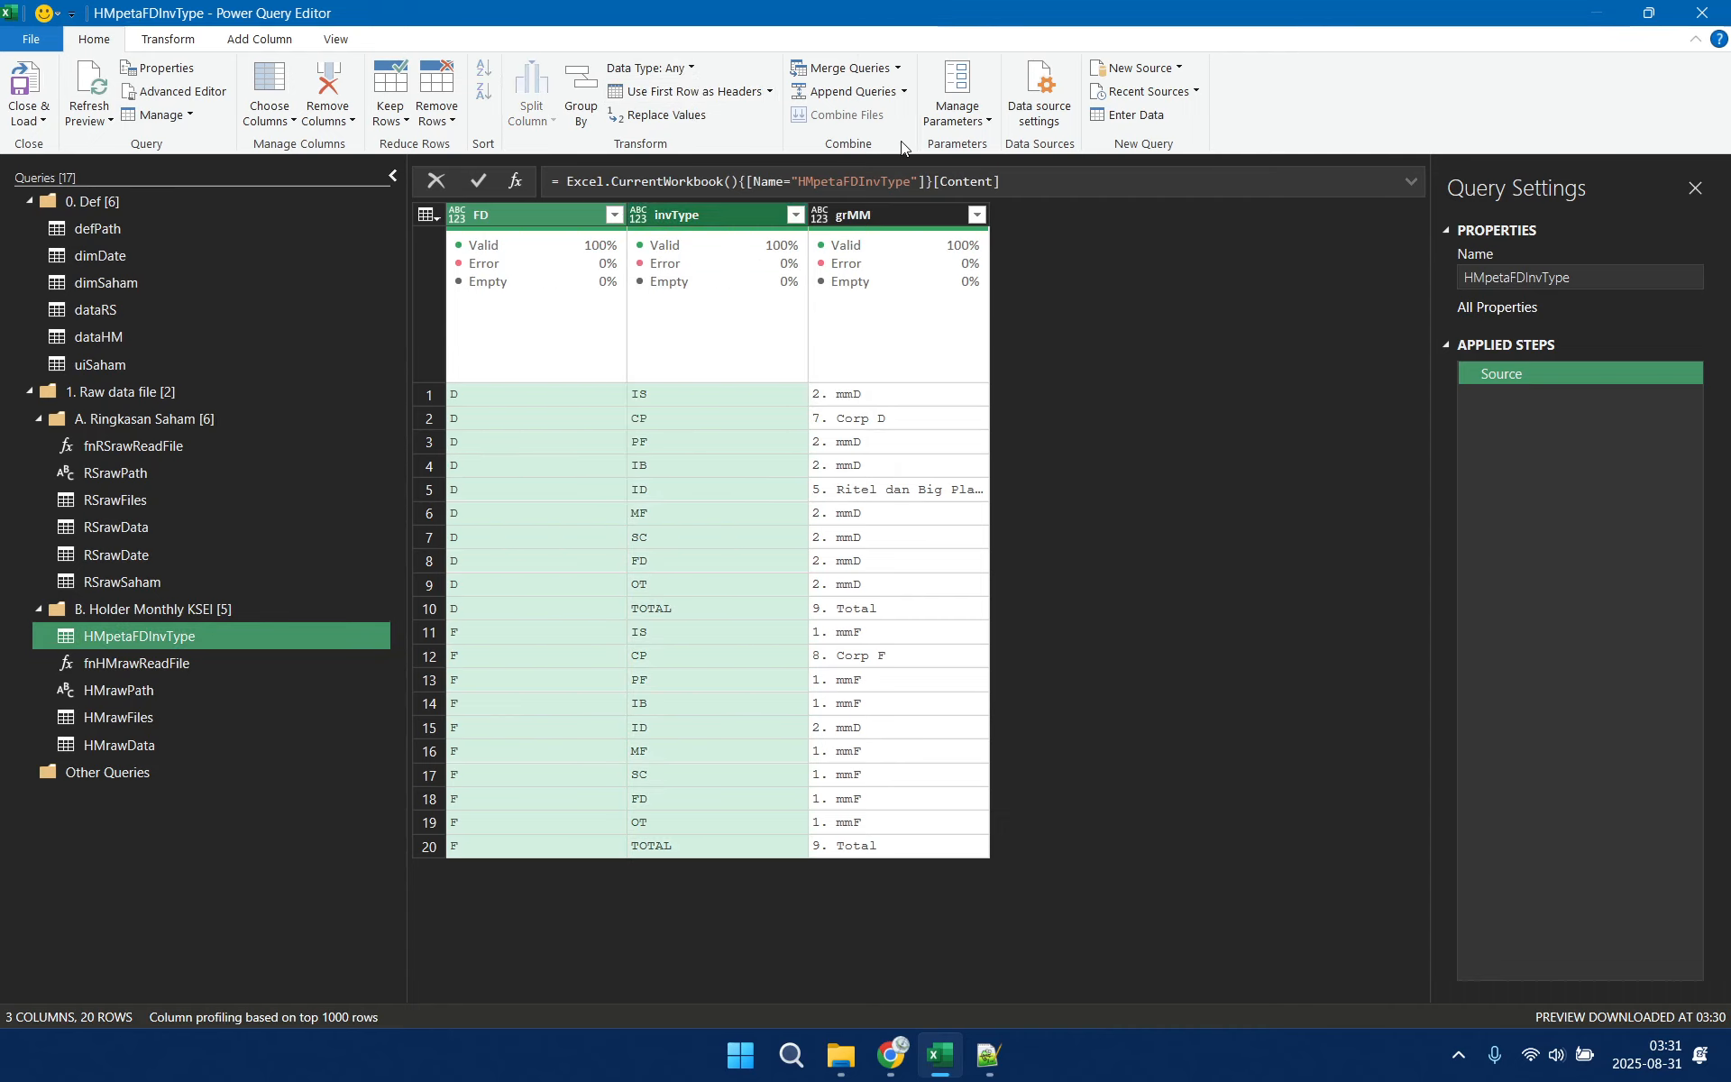
left_click(890, 214, "shift")
left_click(649, 68)
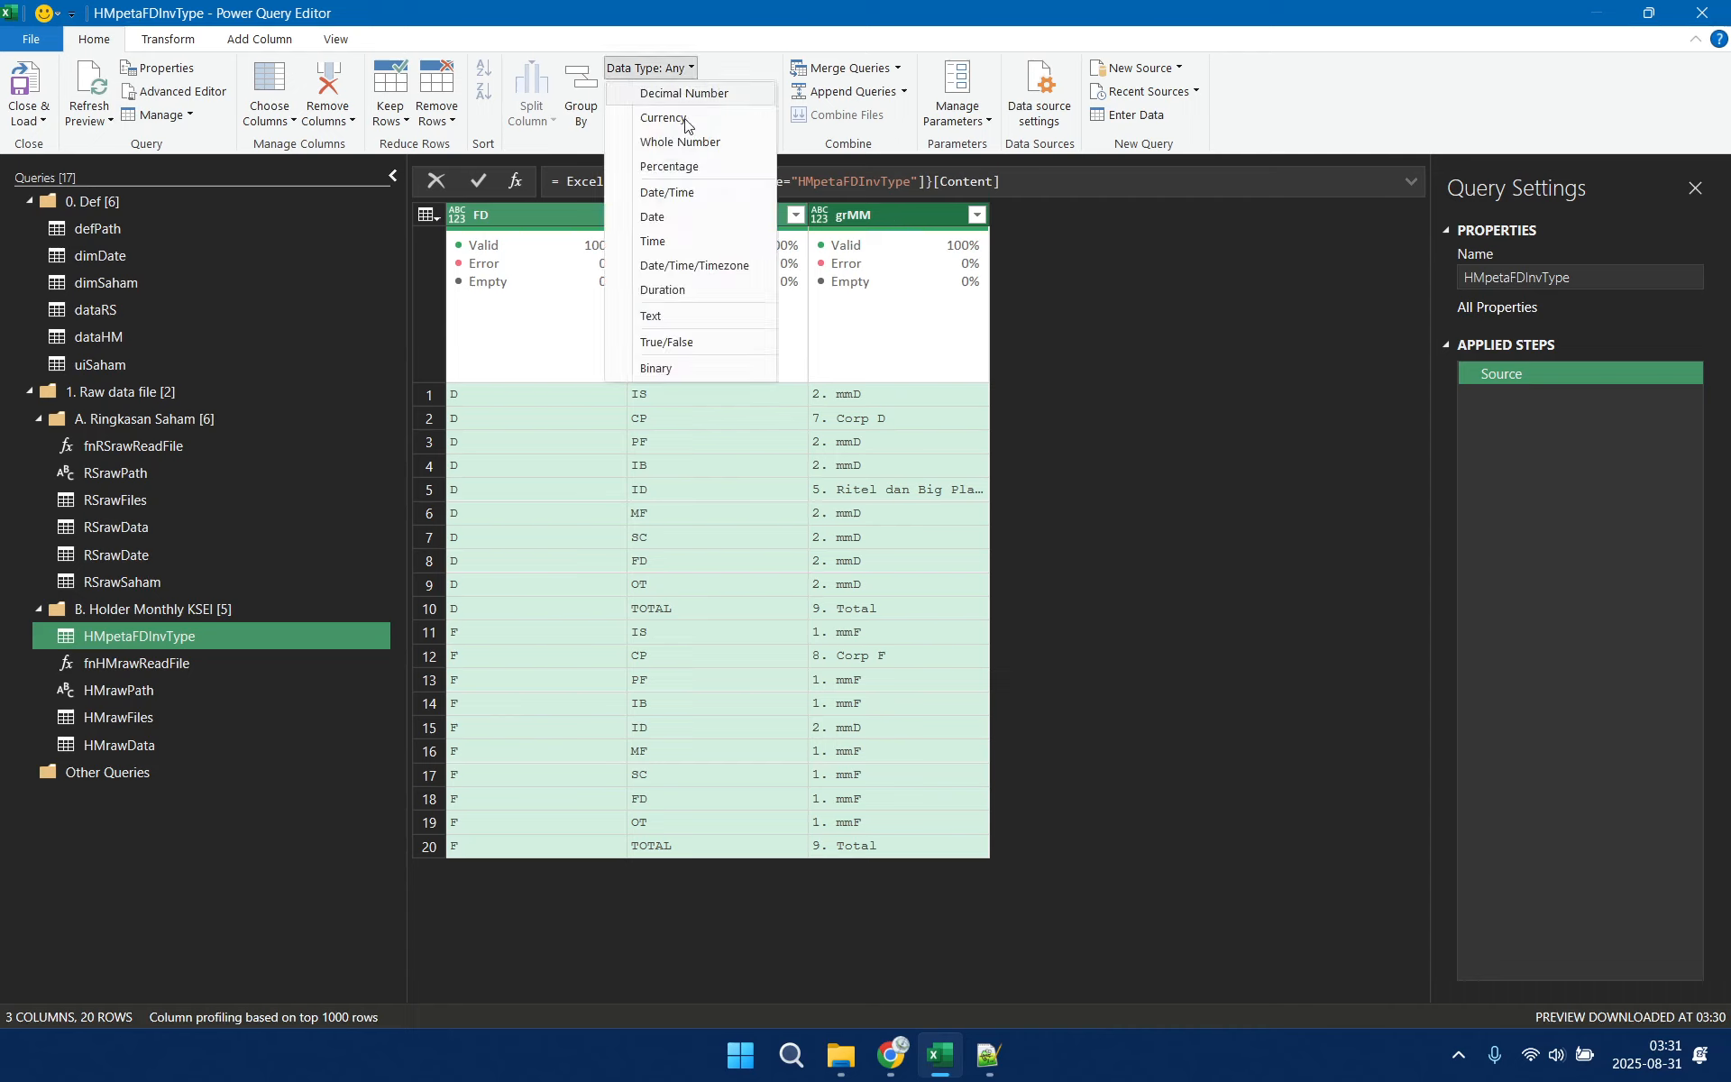
left_click(710, 316)
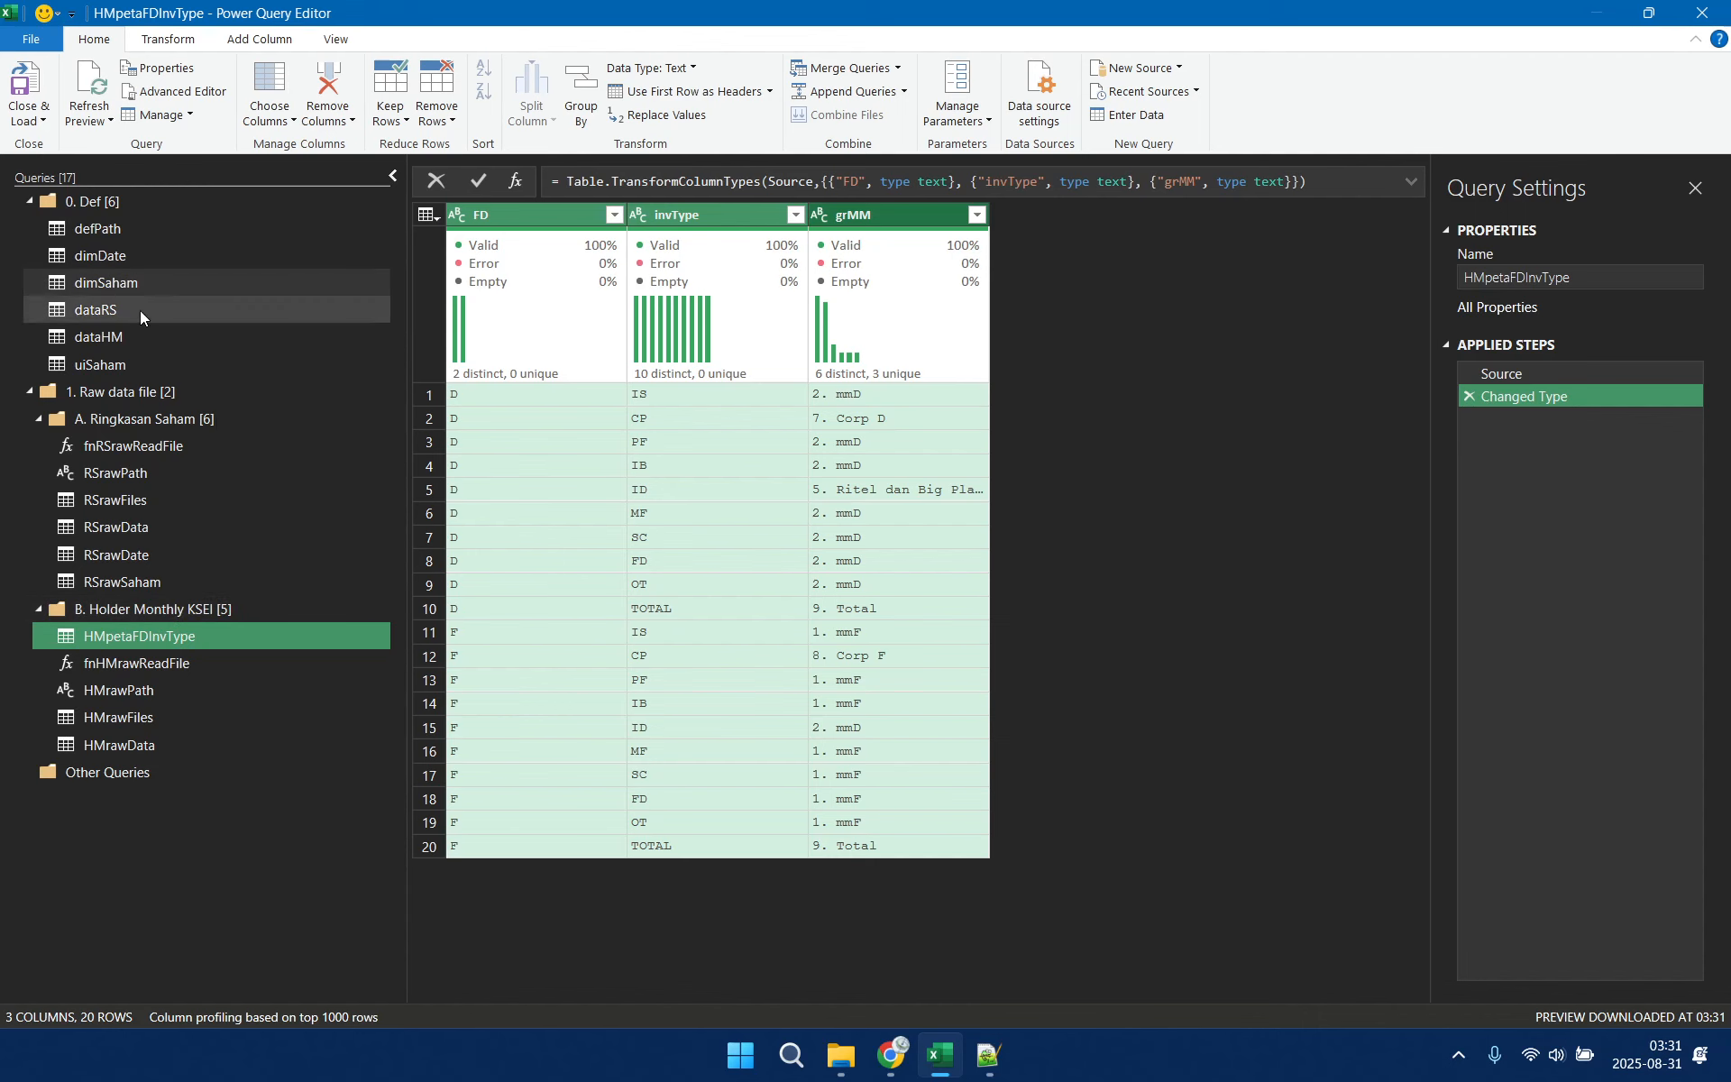
Check the dataHM query's columns, and close and load the HMpetaFDInvType query as connection only
left_click(119, 339)
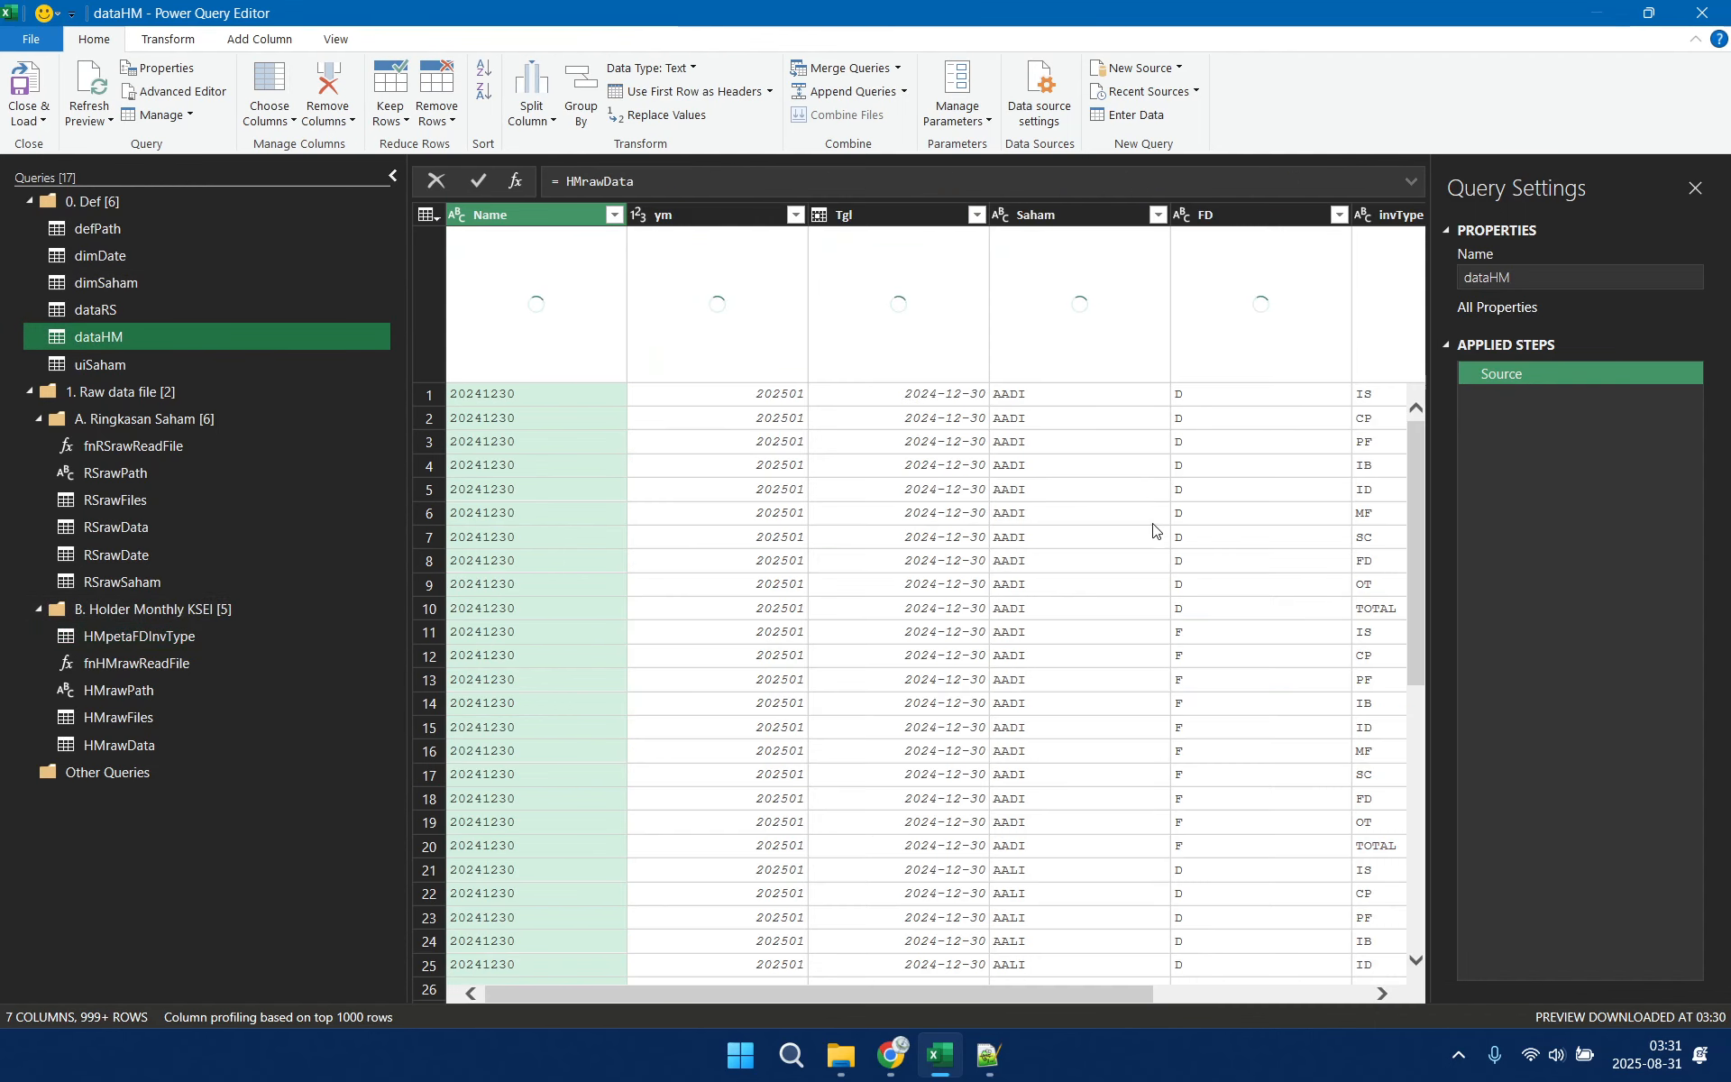
left_click(173, 639)
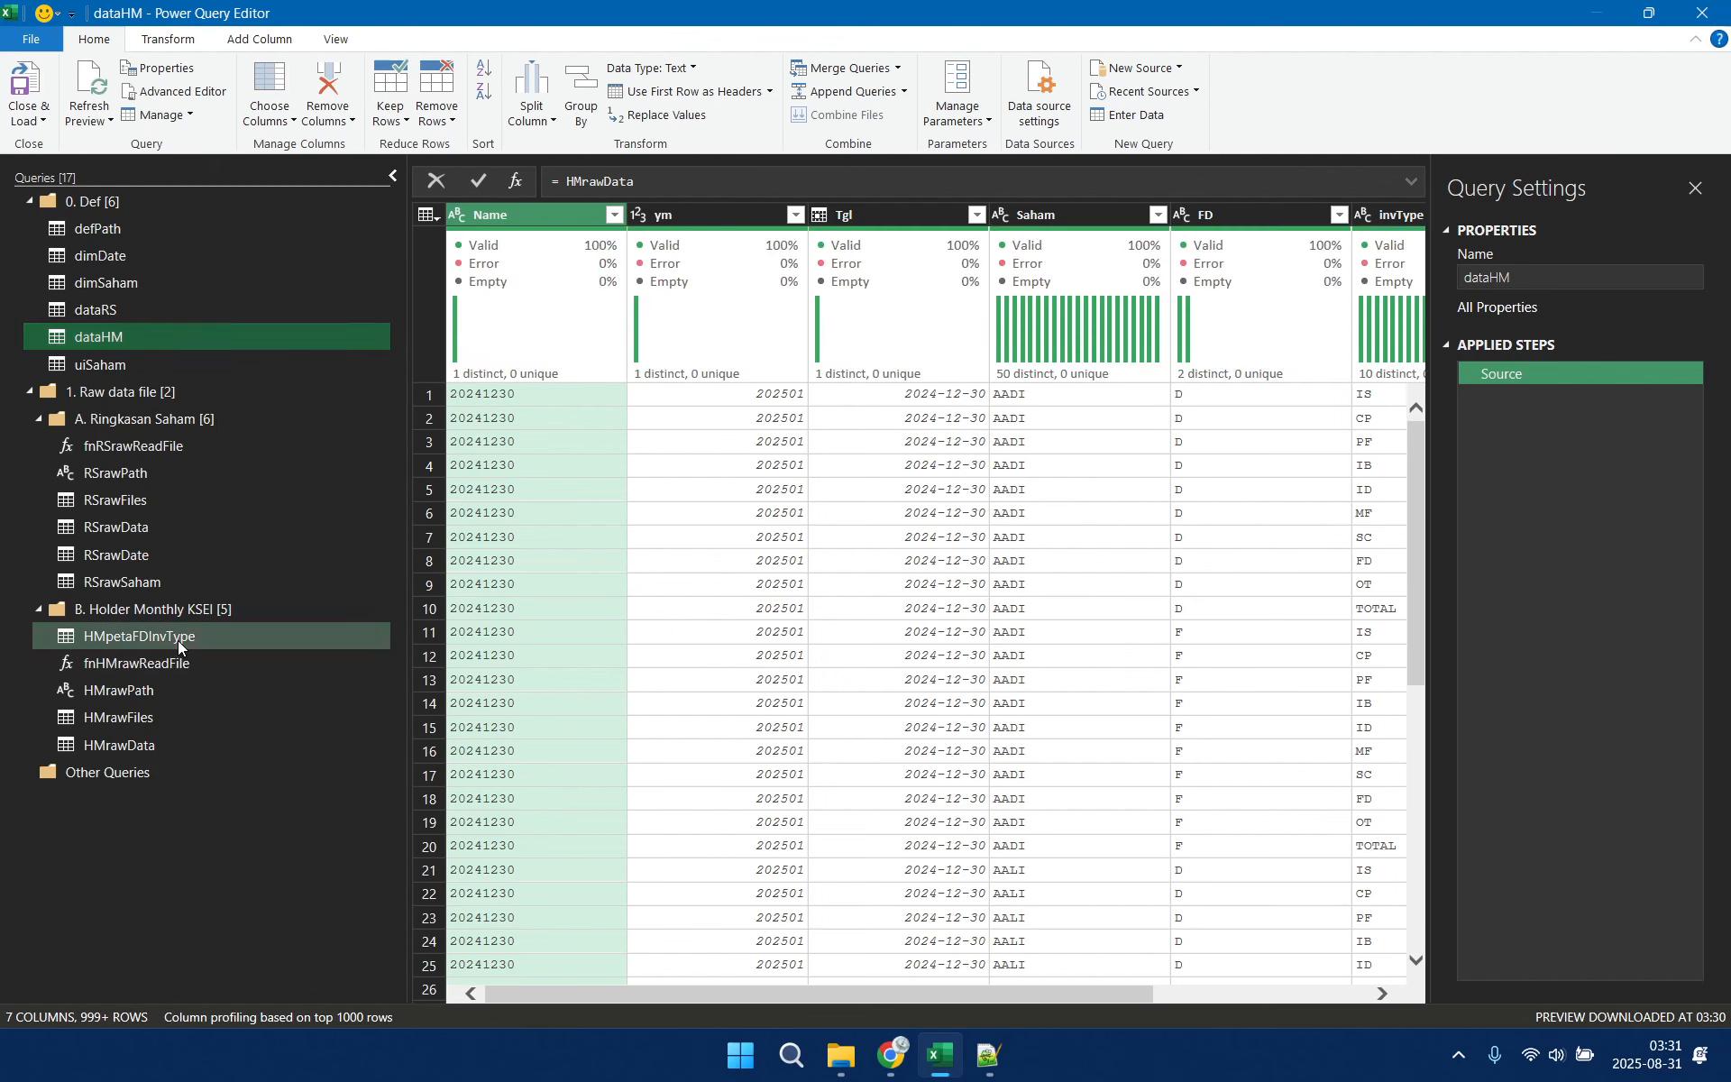
left_click(30, 119)
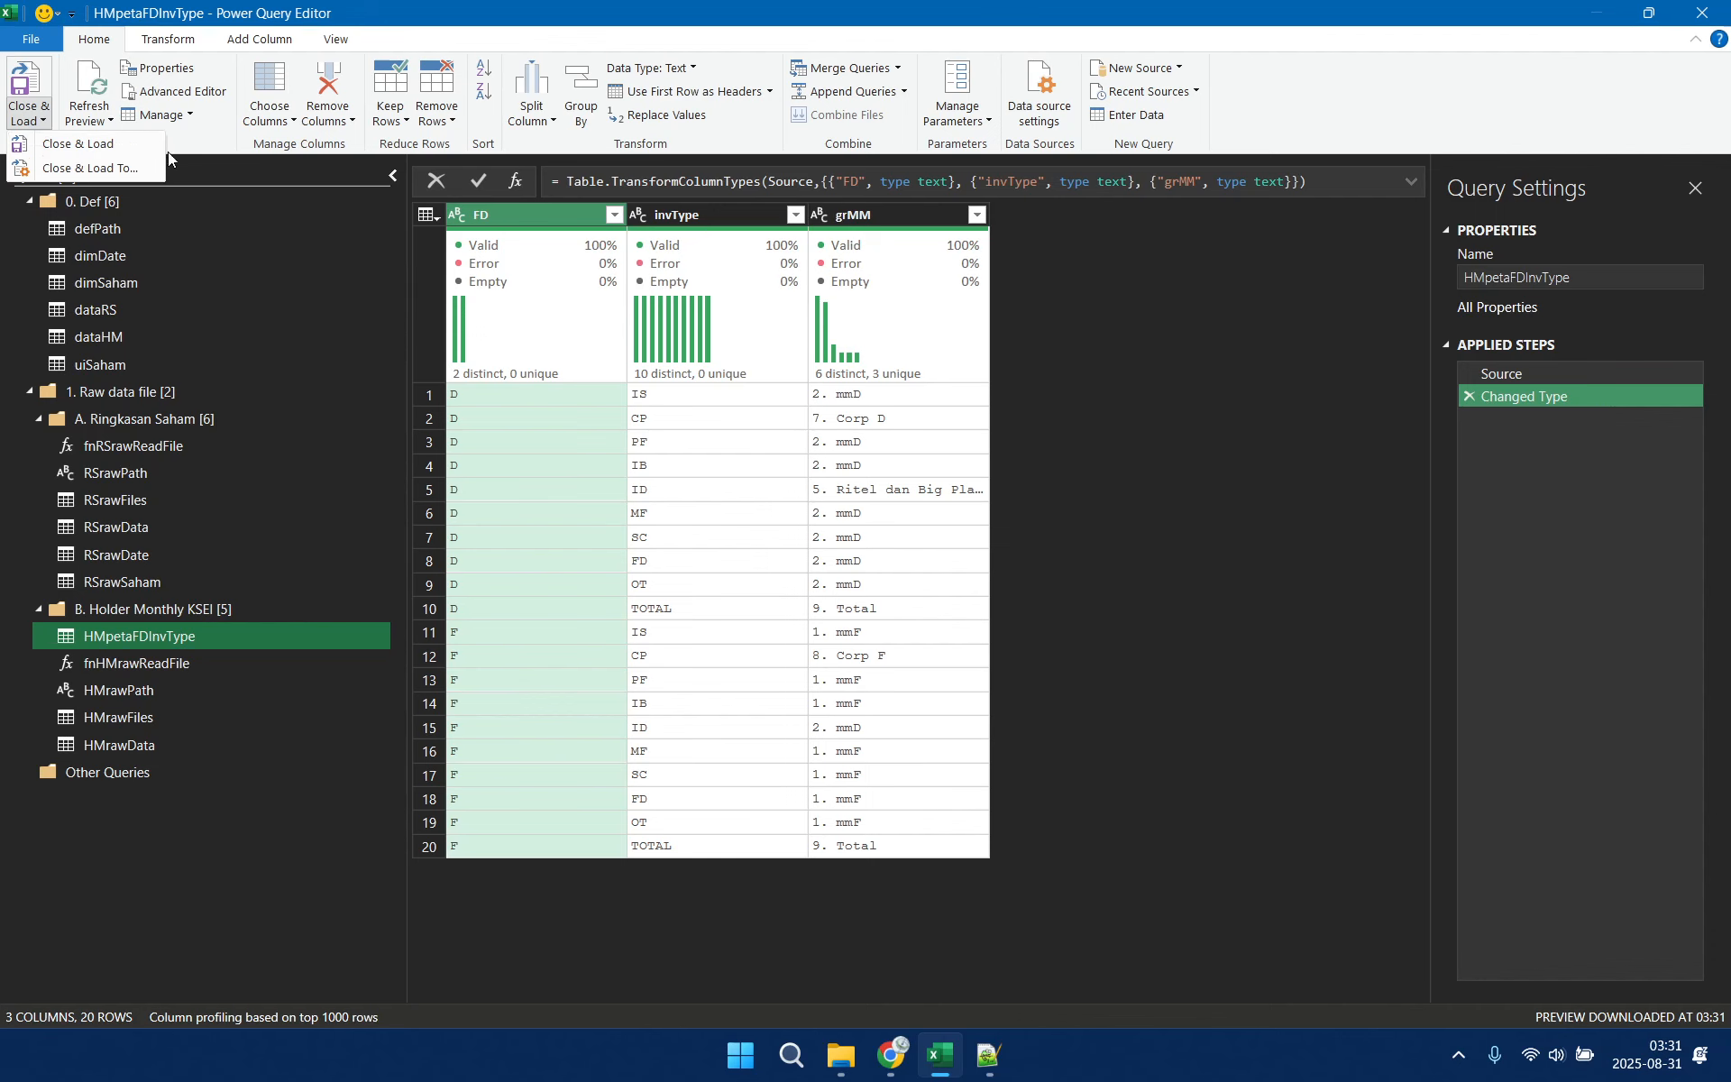
left_click(97, 169)
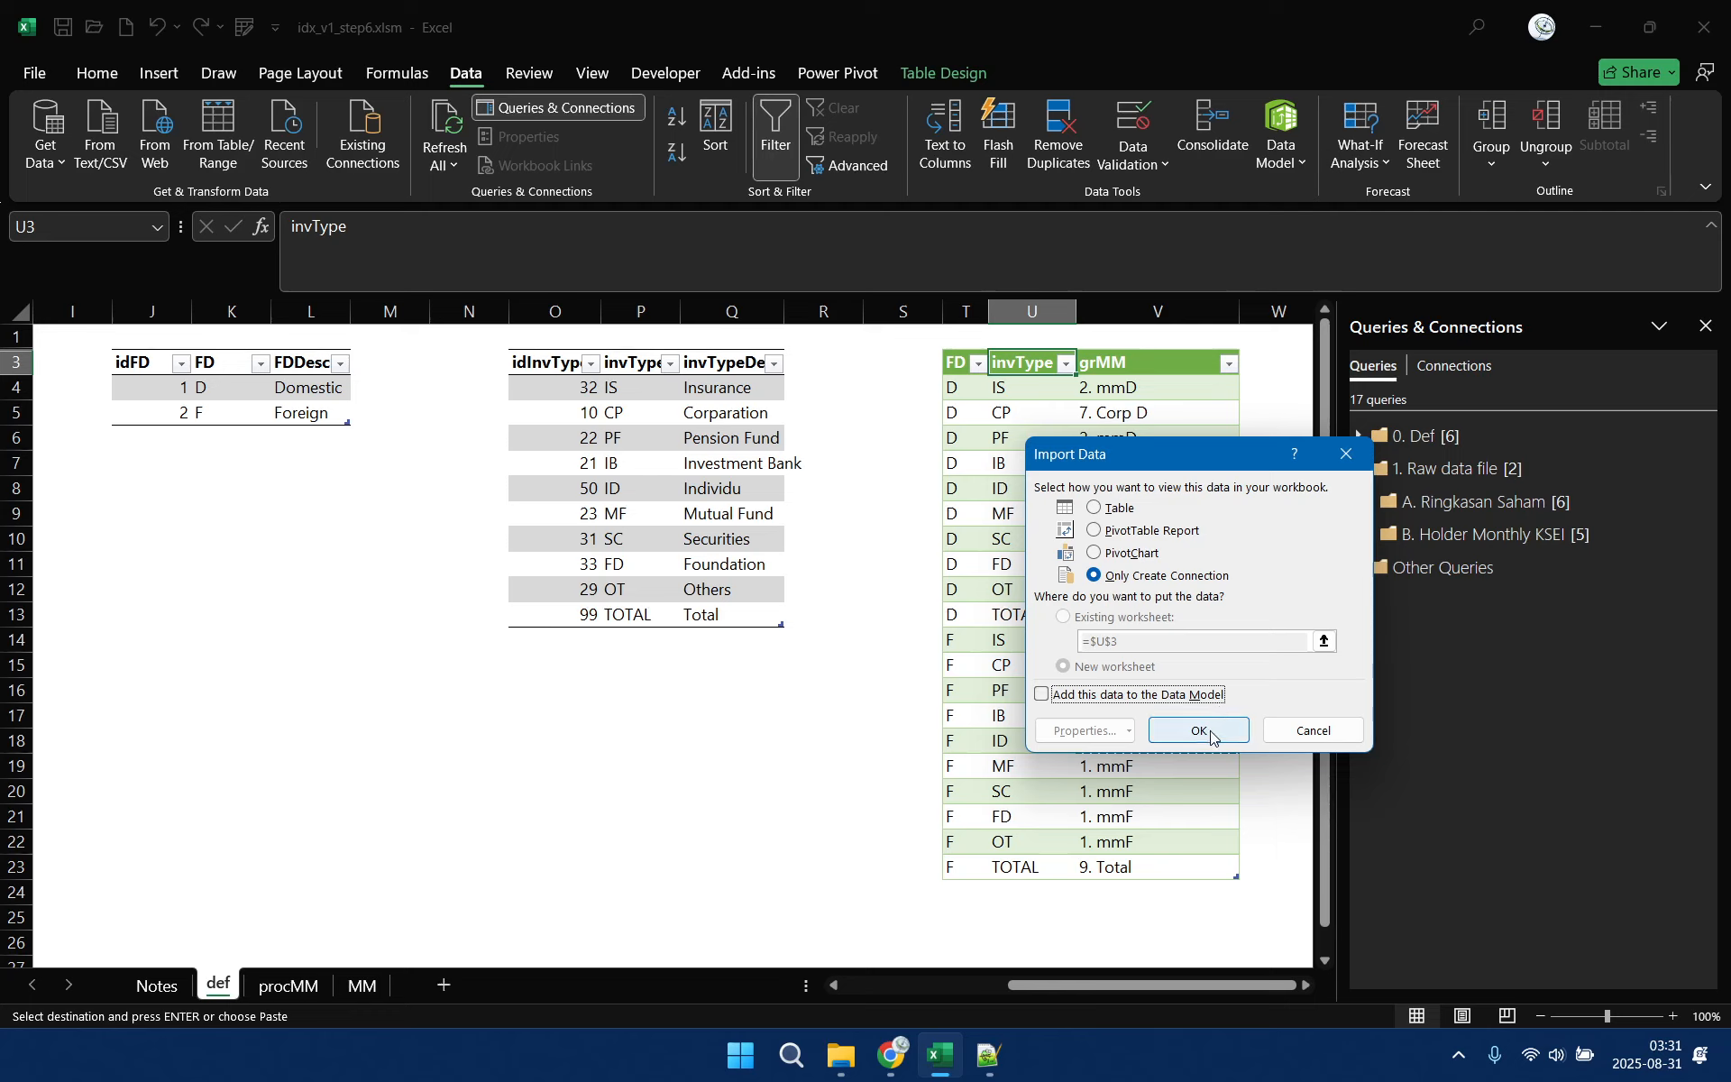
left_click(1211, 730)
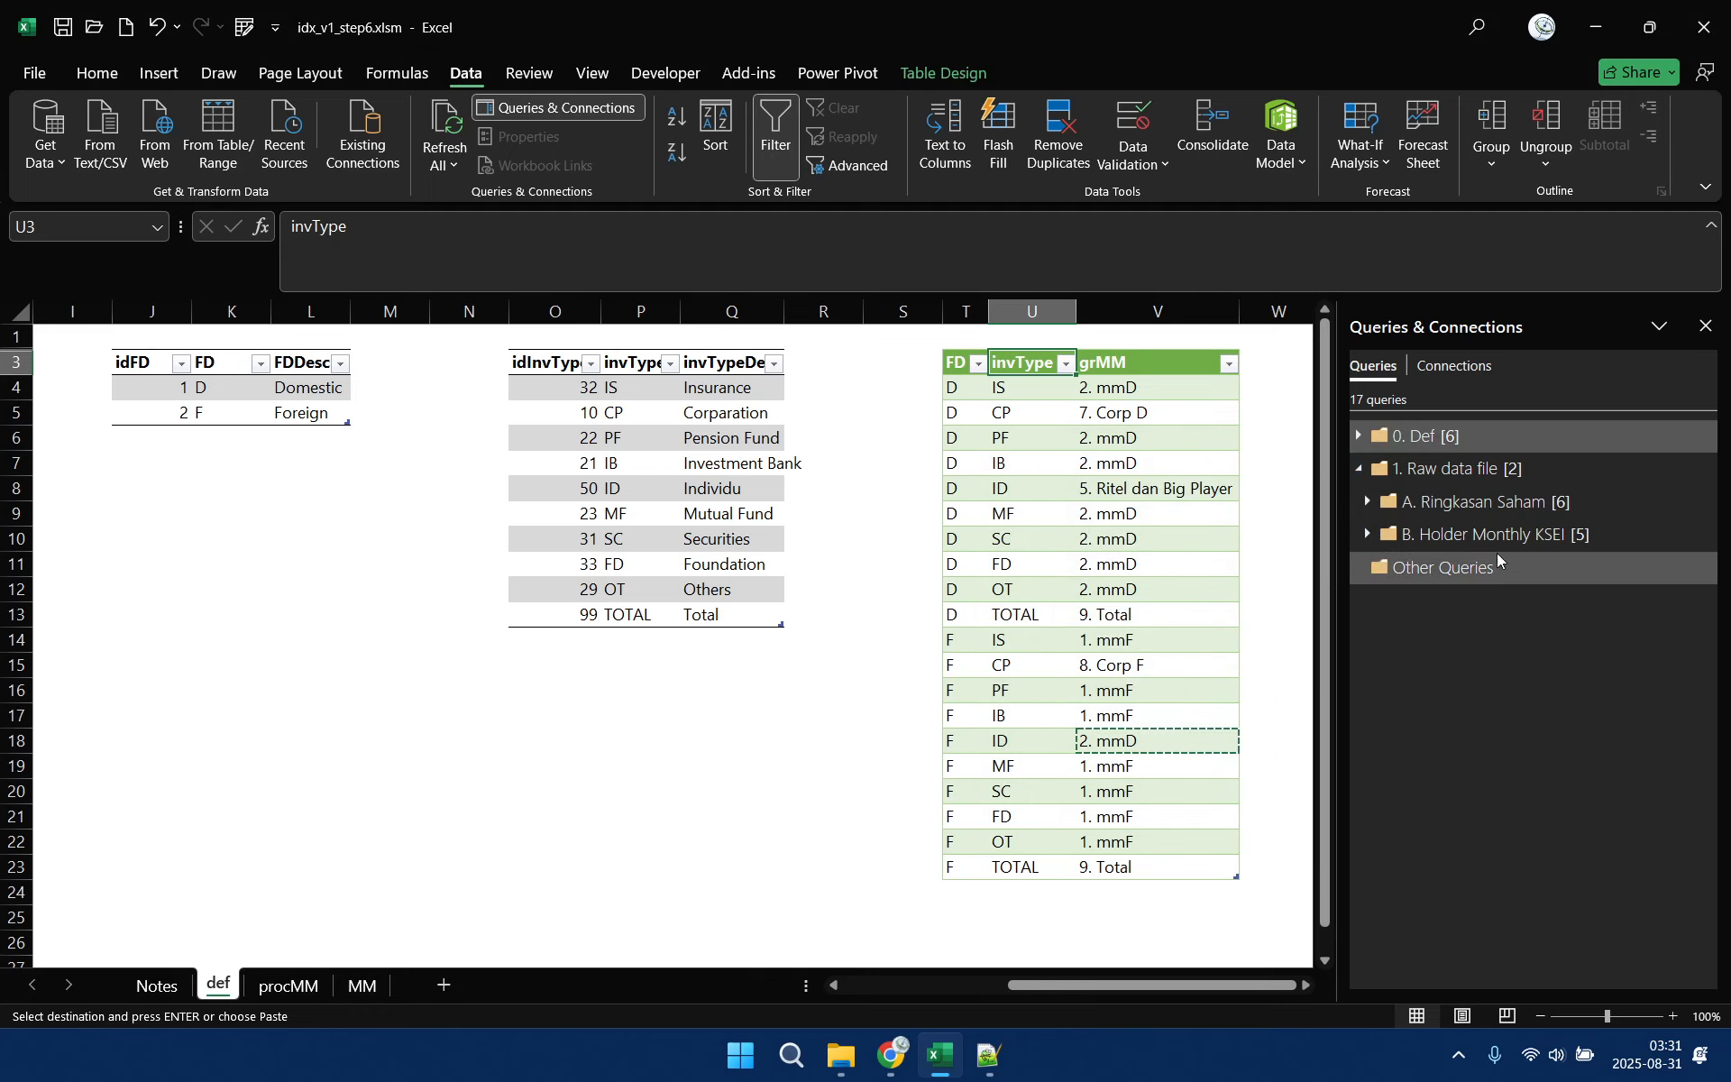
Expand the B. Holder Monthly KSEI query group to check its queries and save the workbook
left_click(1367, 533)
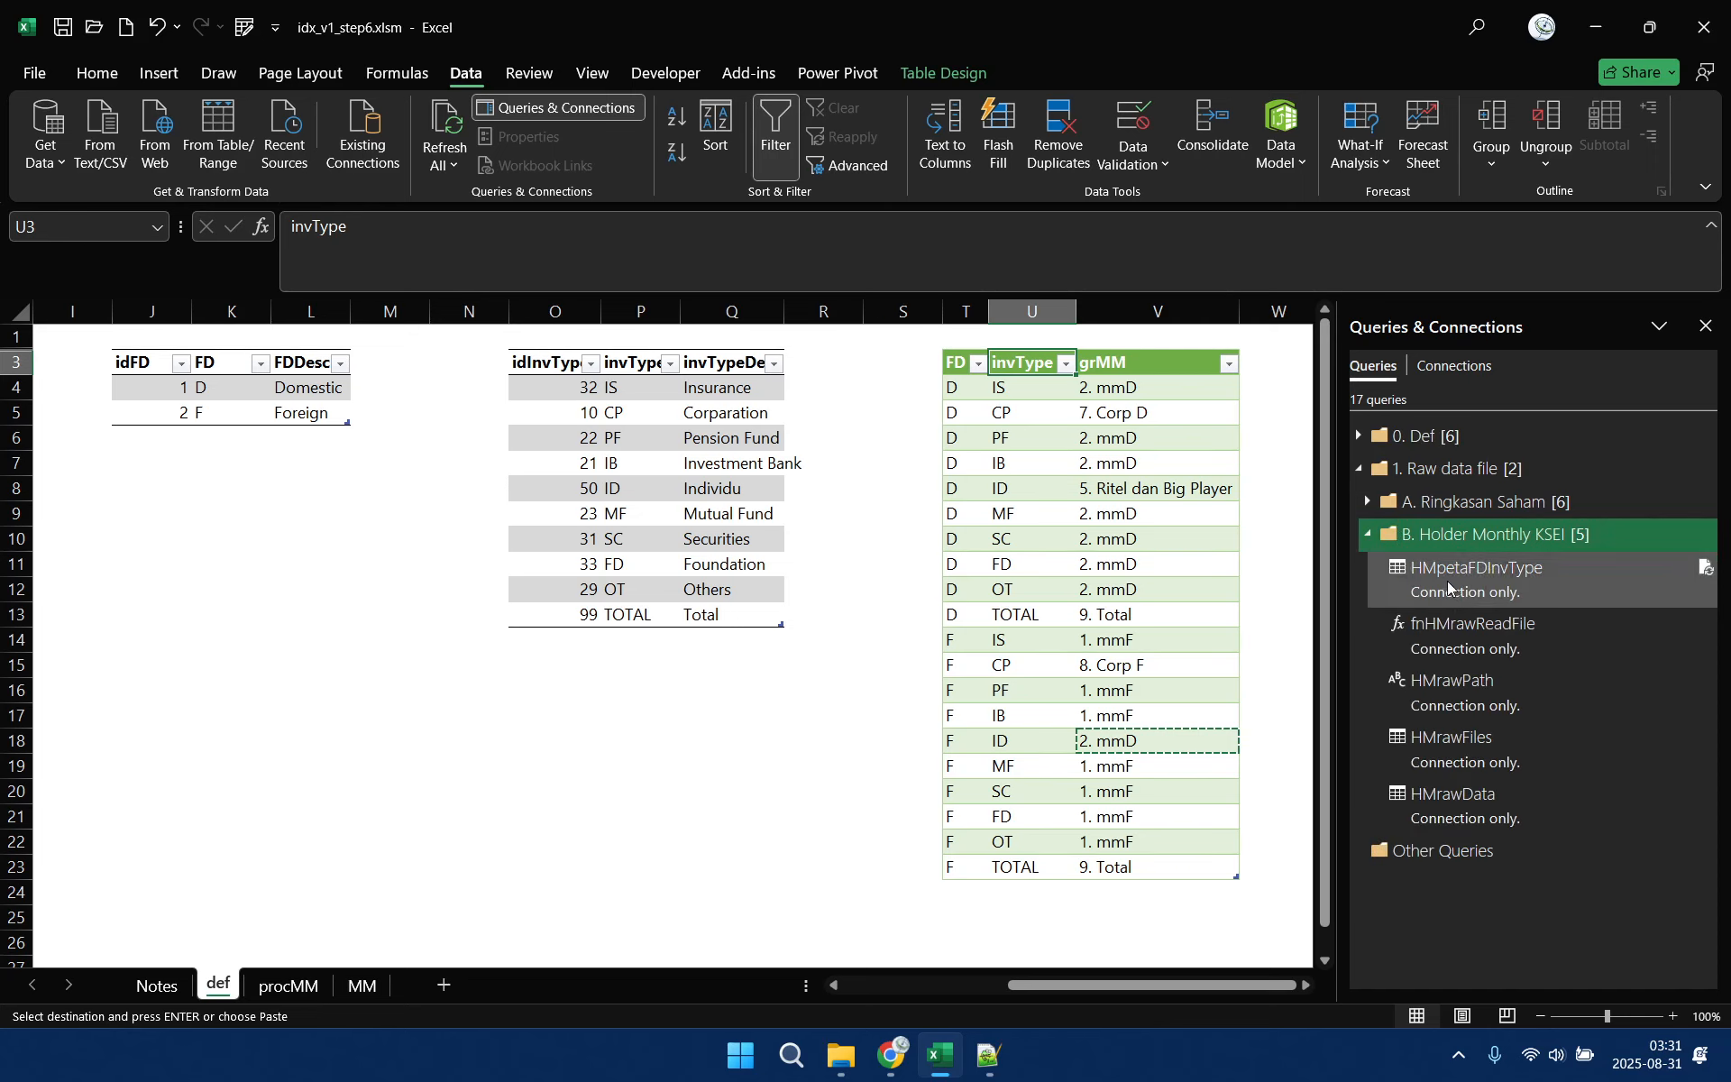
left_click(898, 356)
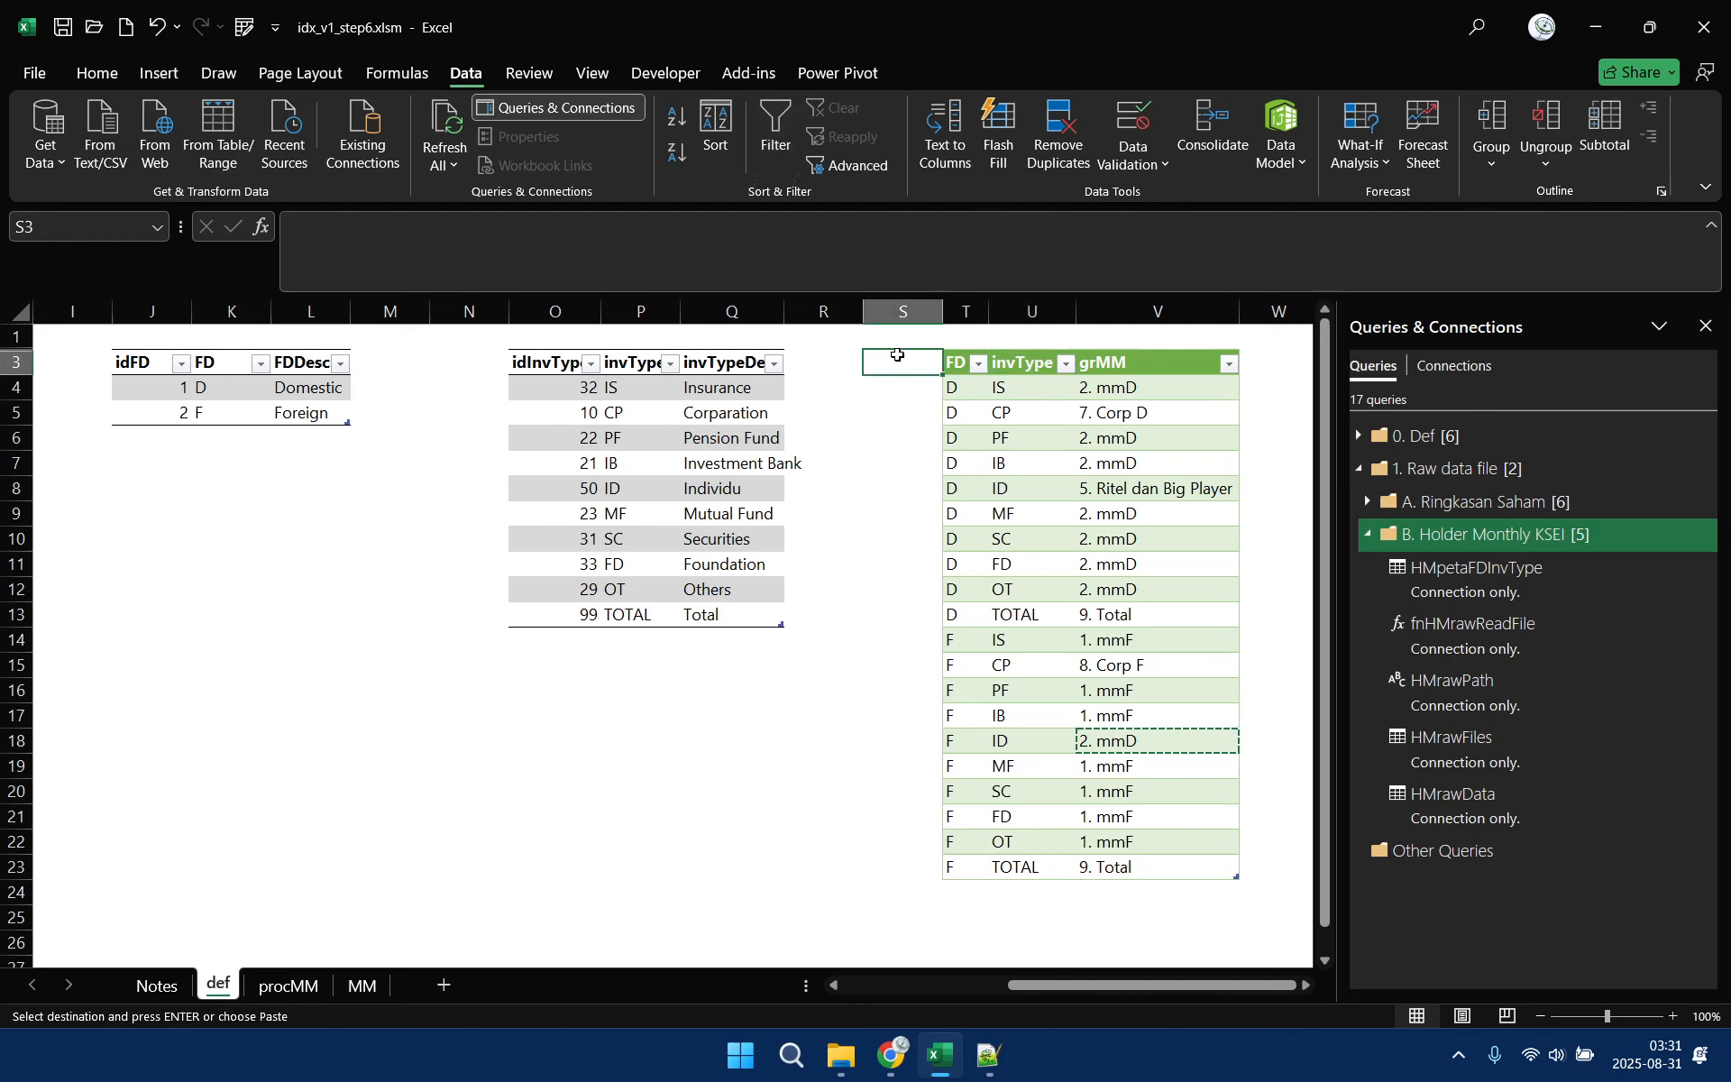
left_click(101, 76)
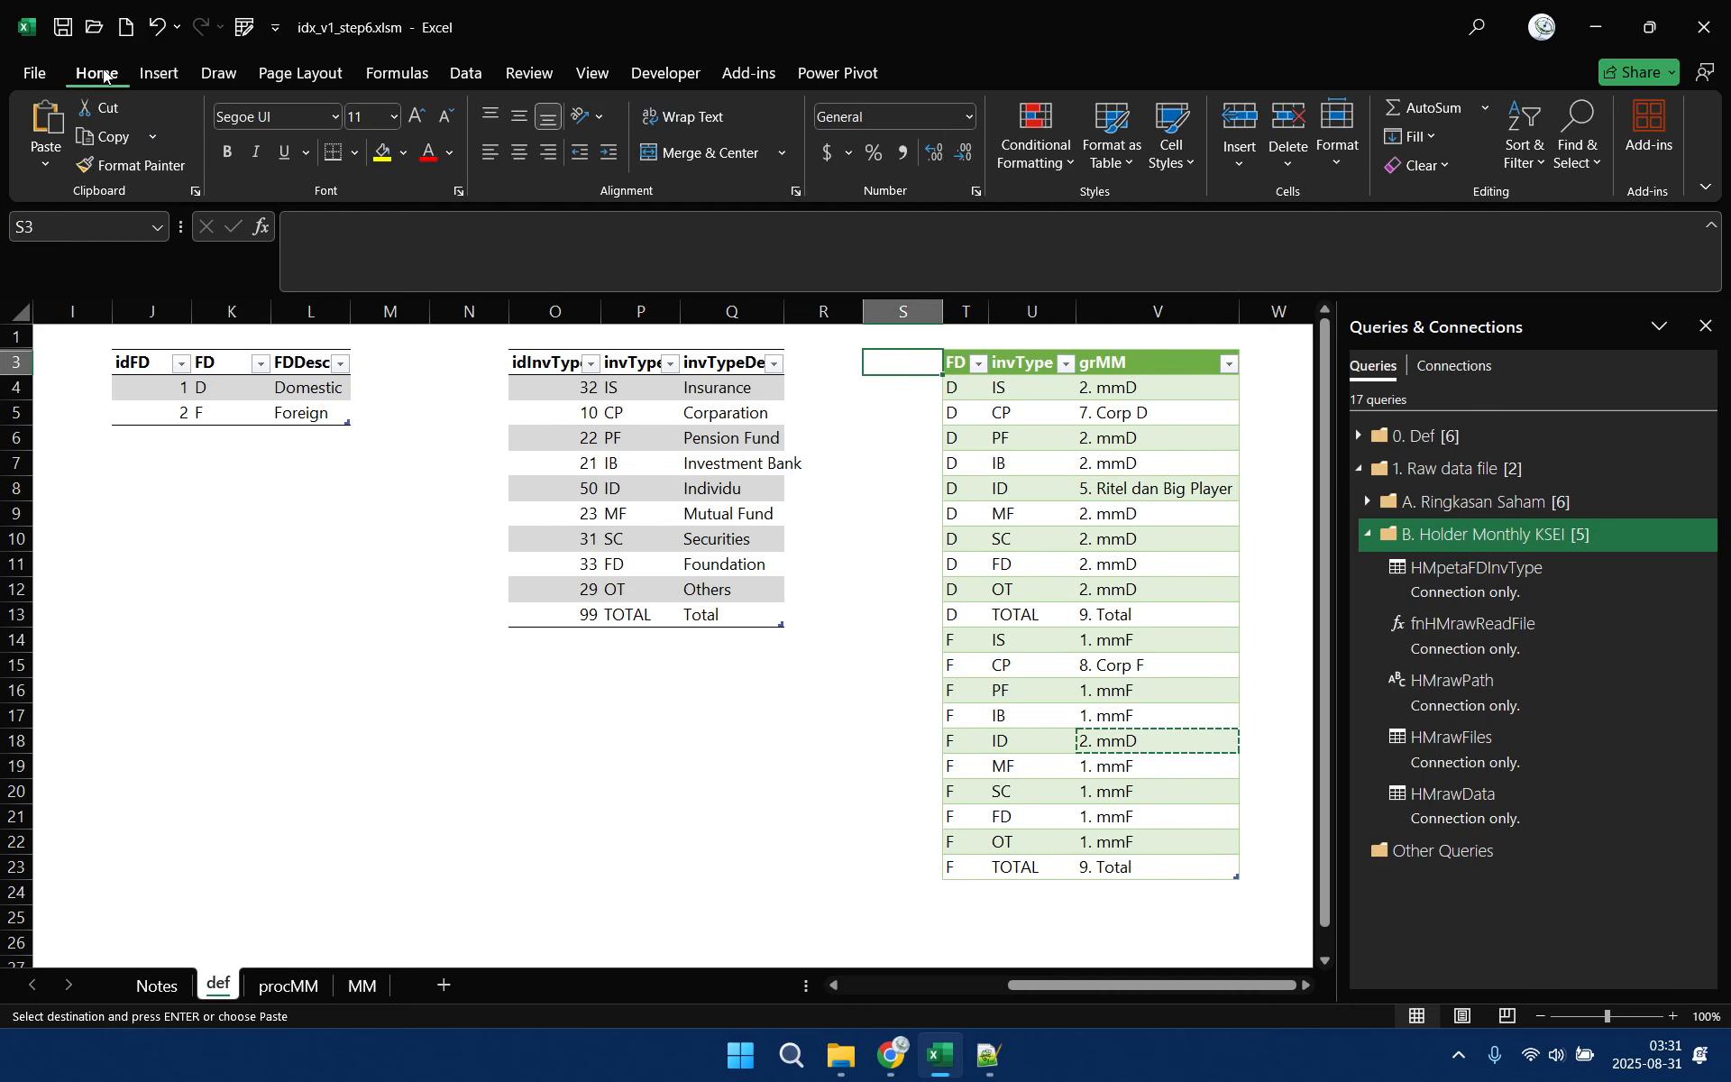
left_click(63, 27)
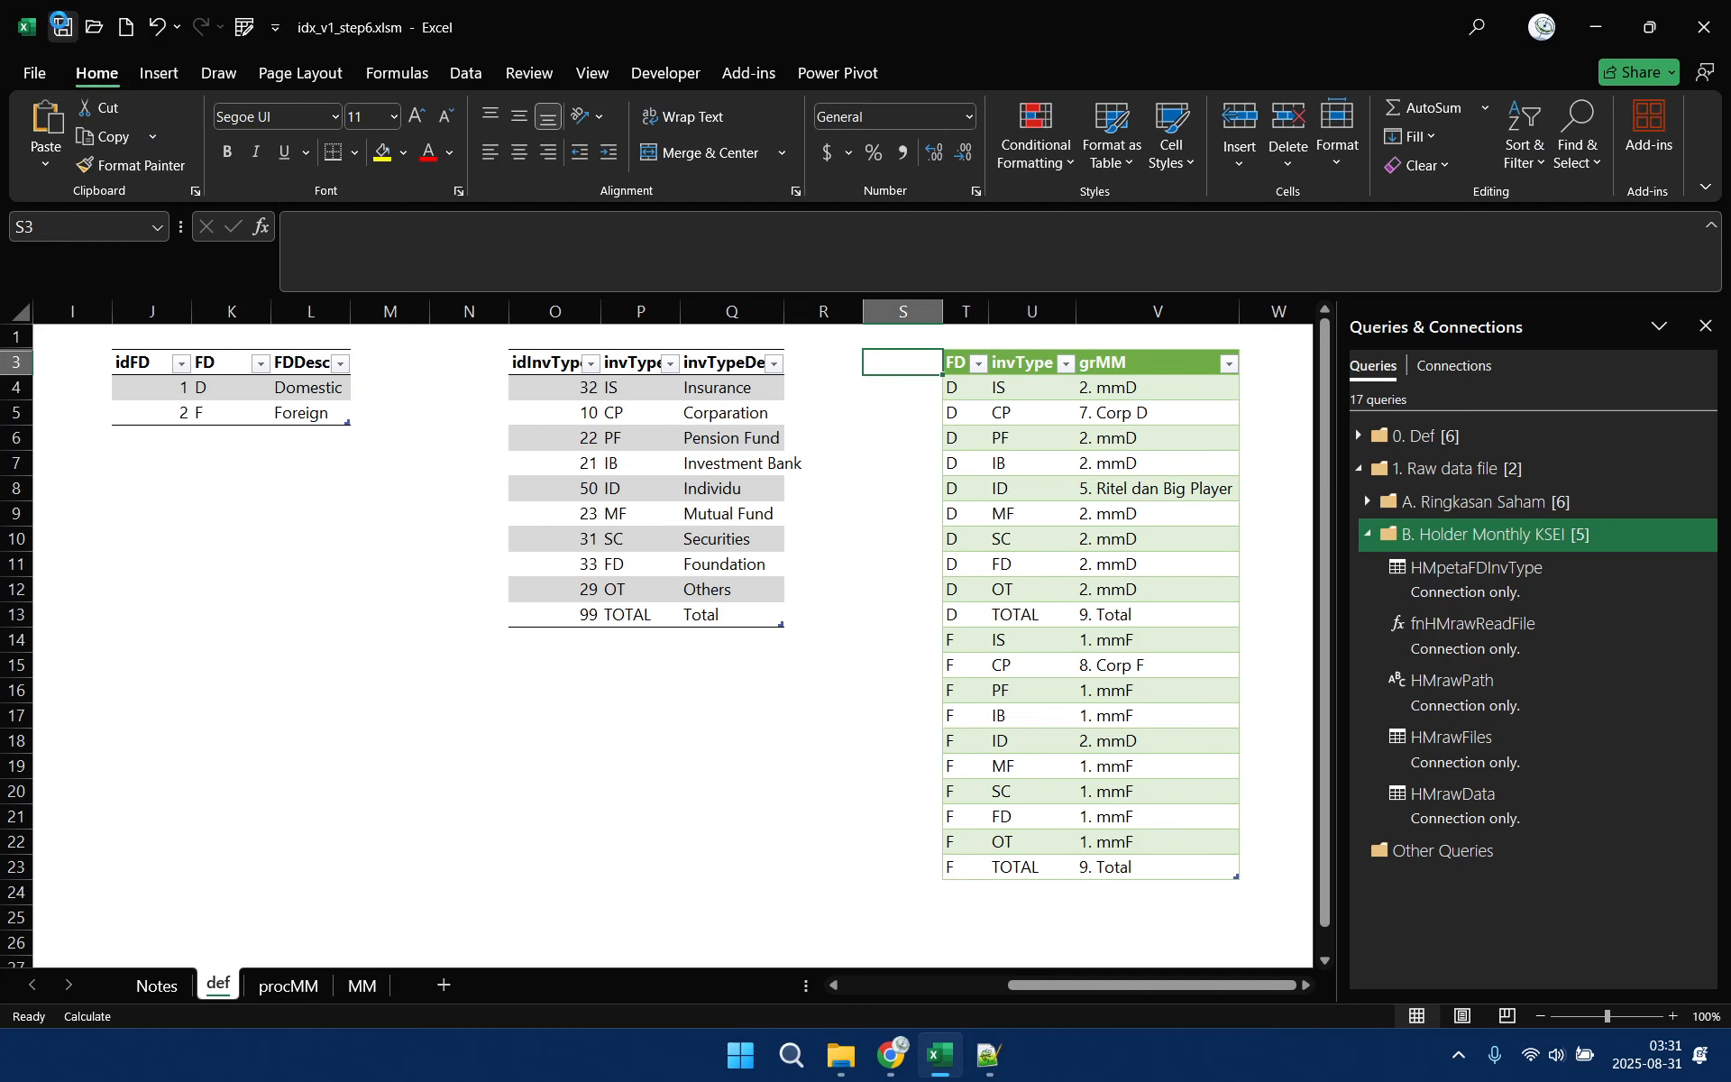
left_click(1131, 1062)
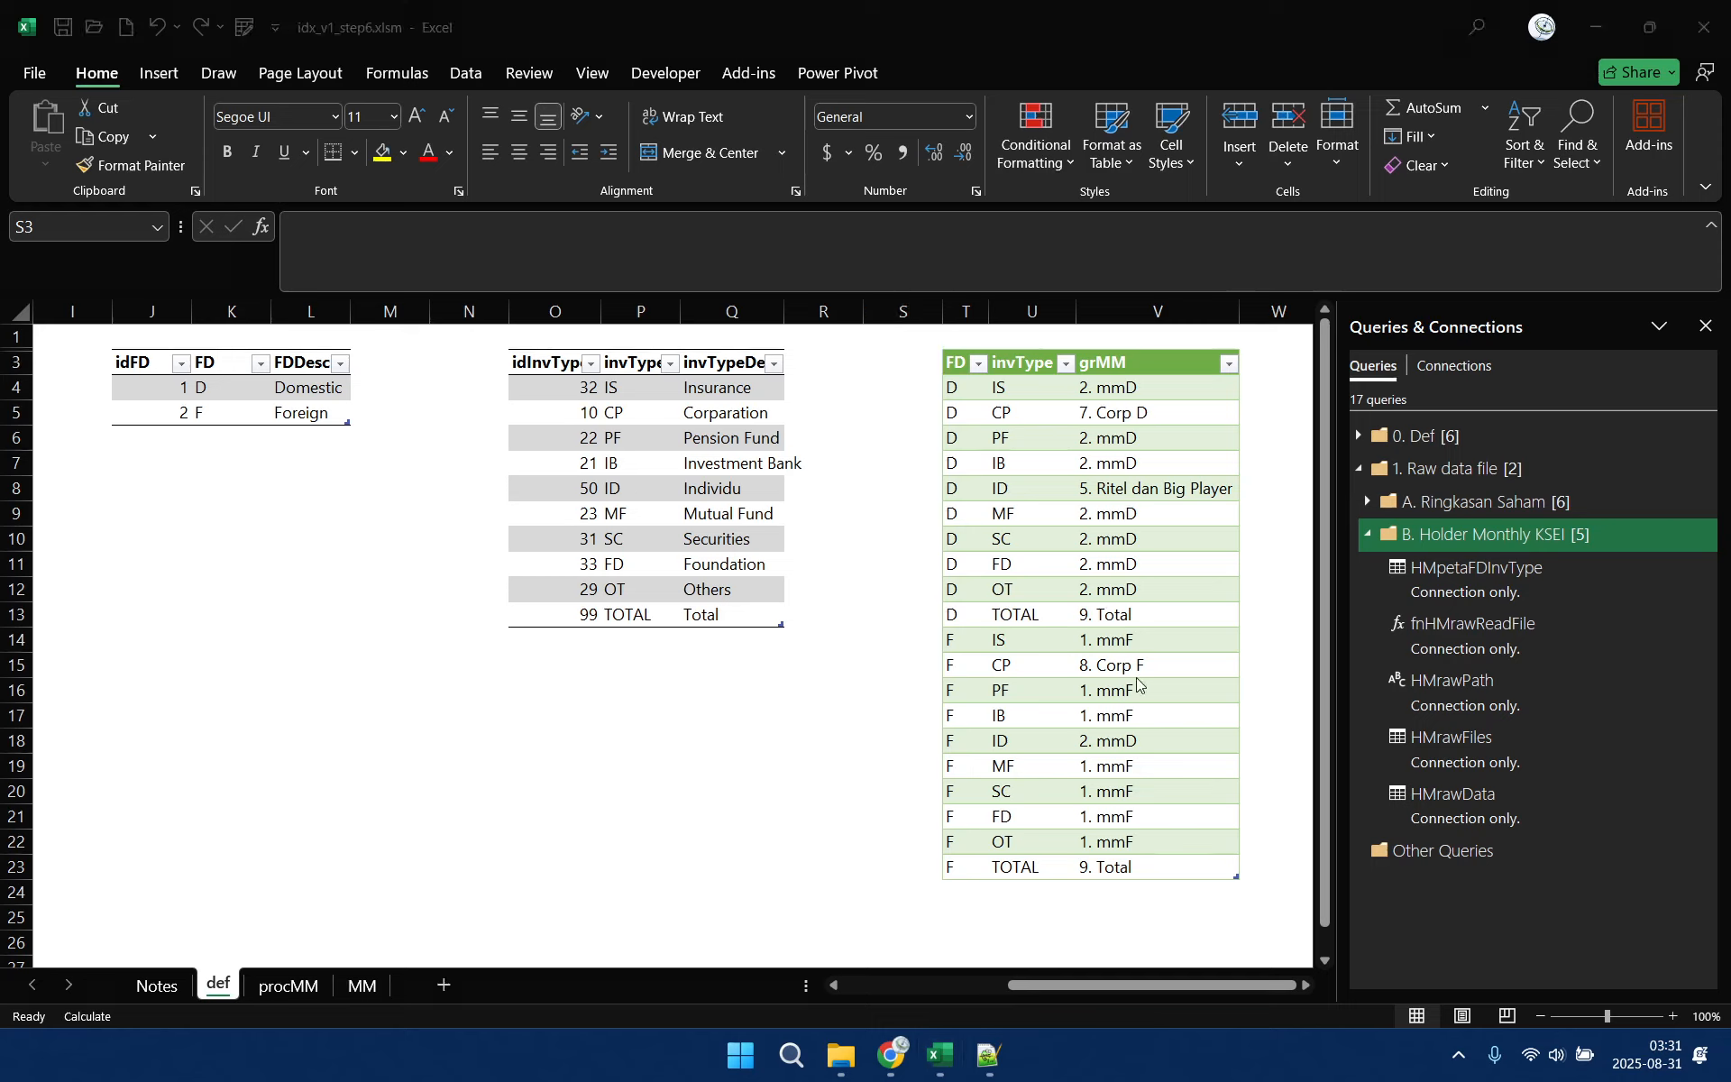